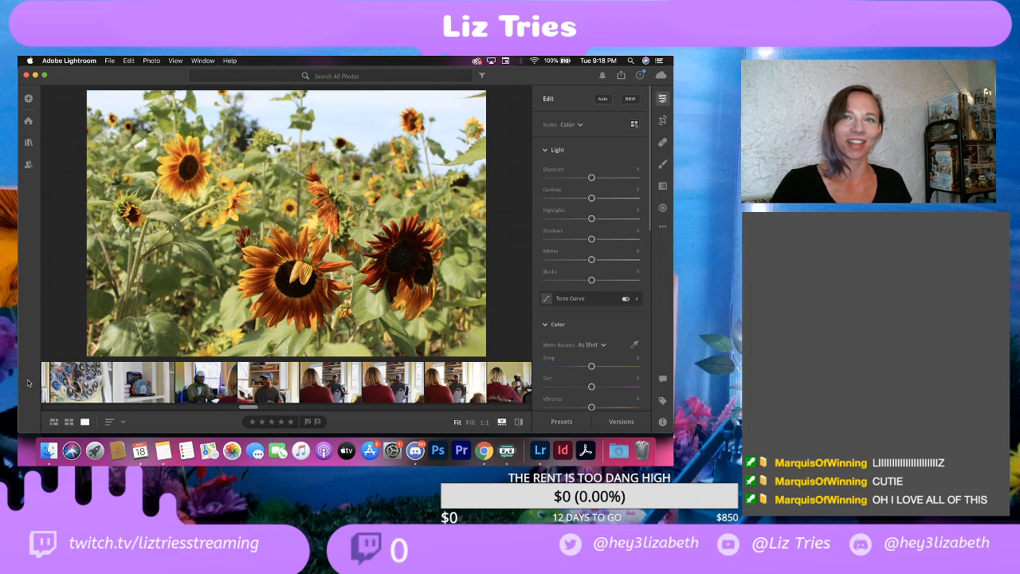
# Step: Browse the filmstrip to the sunflower shots and try to open the red sunflower and sunflower field photos
pyautogui.hscroll(5, 121, 384)
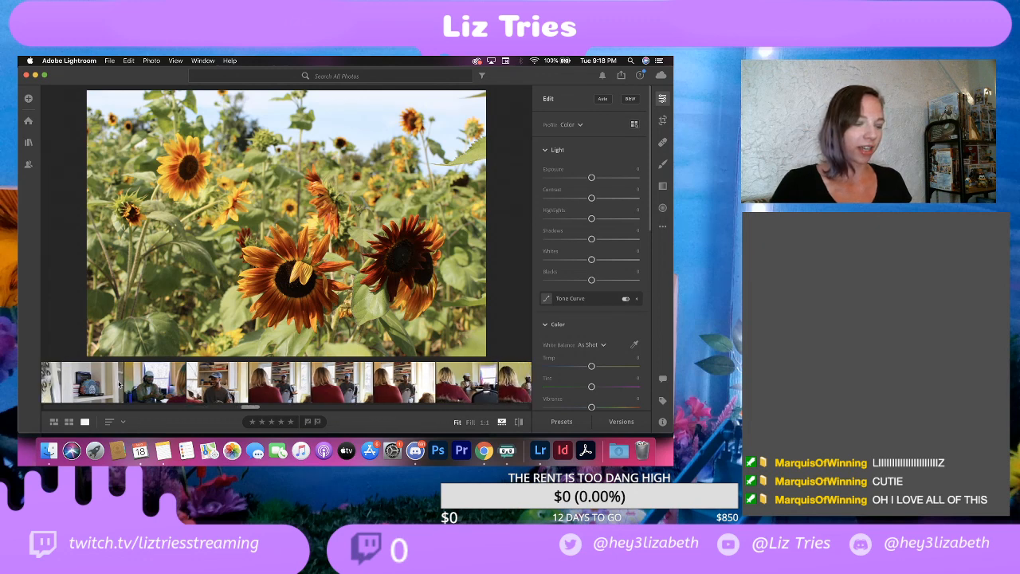
pyautogui.hscroll(10, 119, 384)
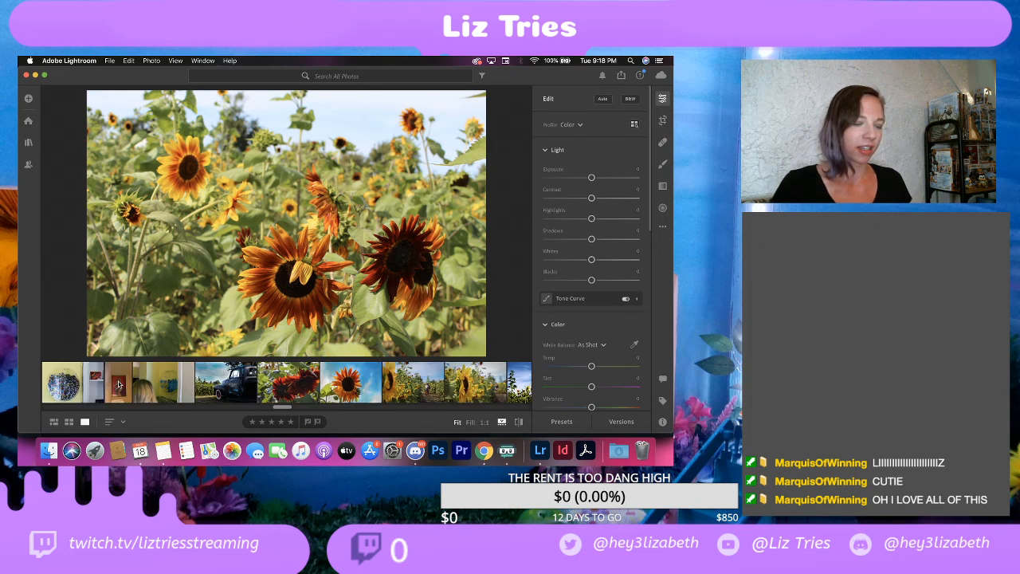
pyautogui.hscroll(-5, 120, 384)
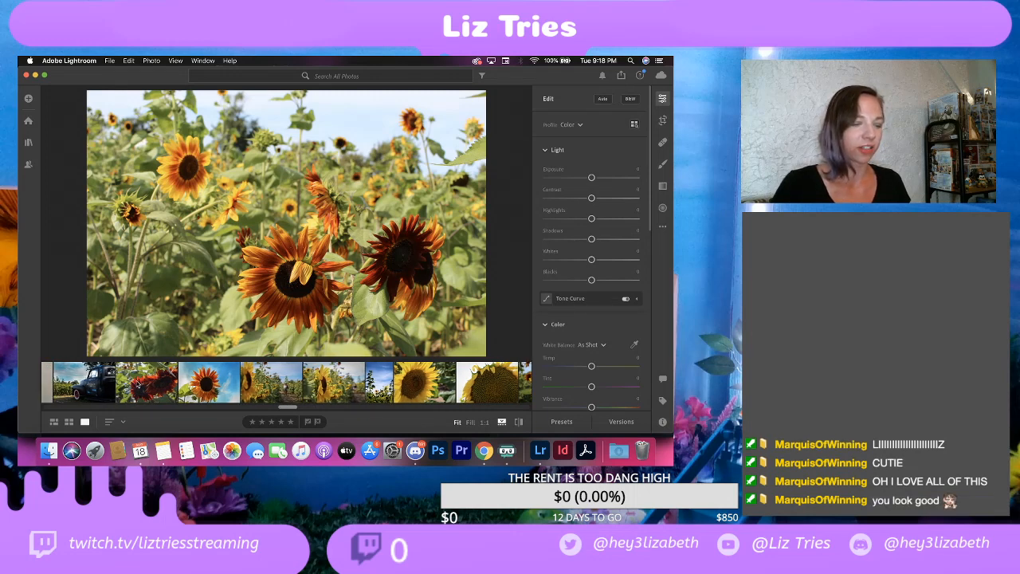
pyautogui.hscroll(-5, 119, 386)
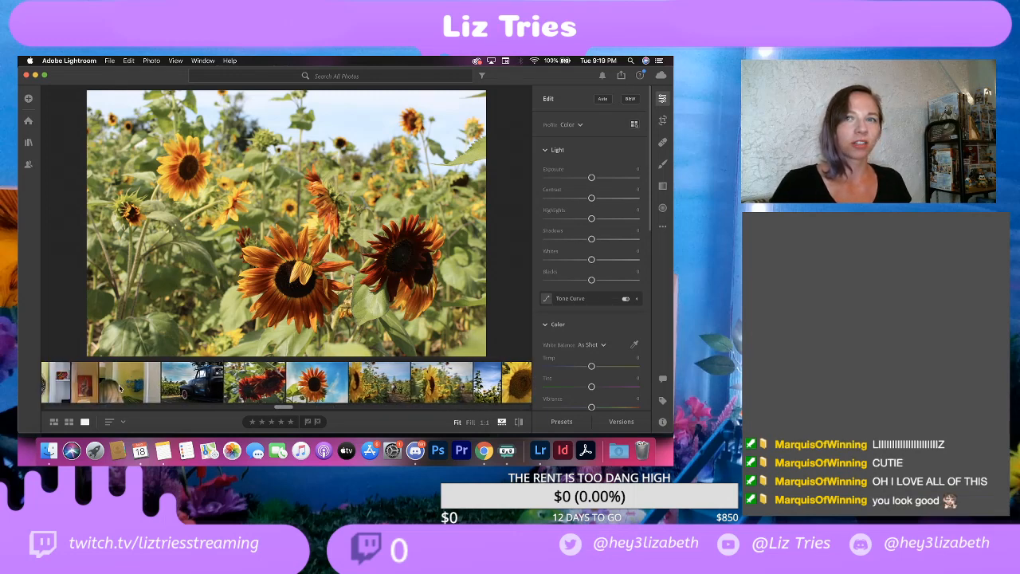
pyautogui.hscroll(4, 120, 388)
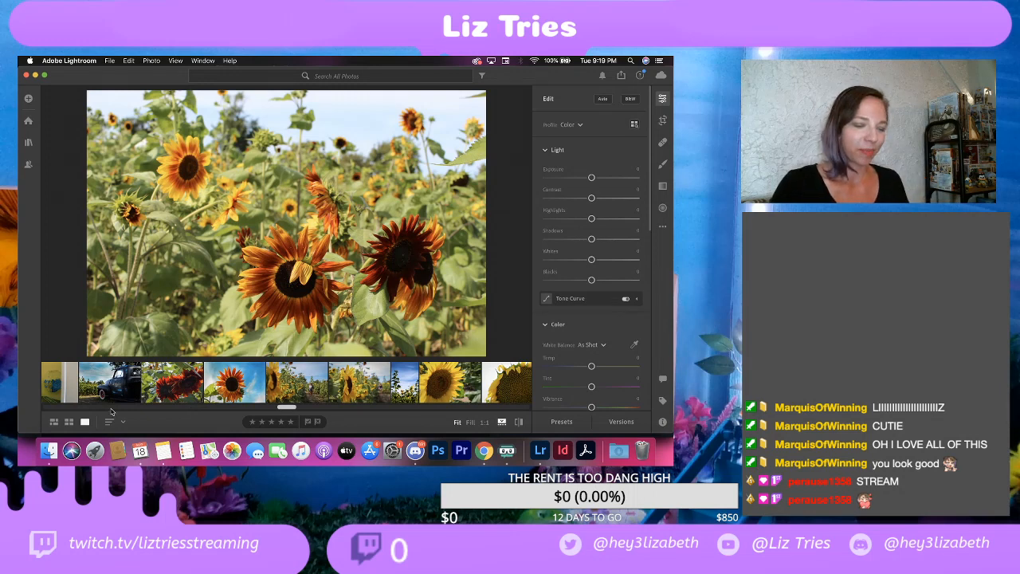
pyautogui.click(189, 384)
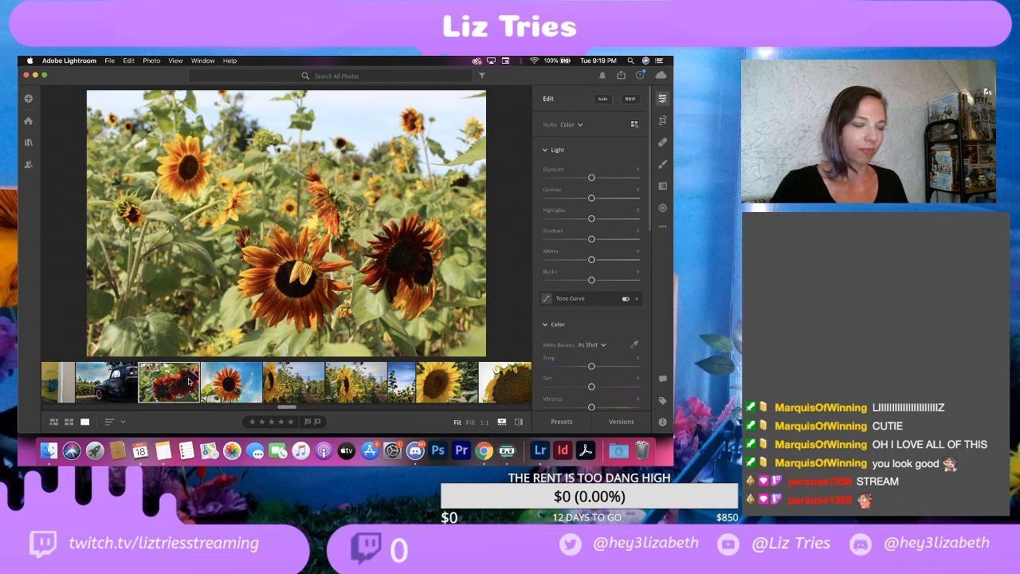
pyautogui.click(189, 383)
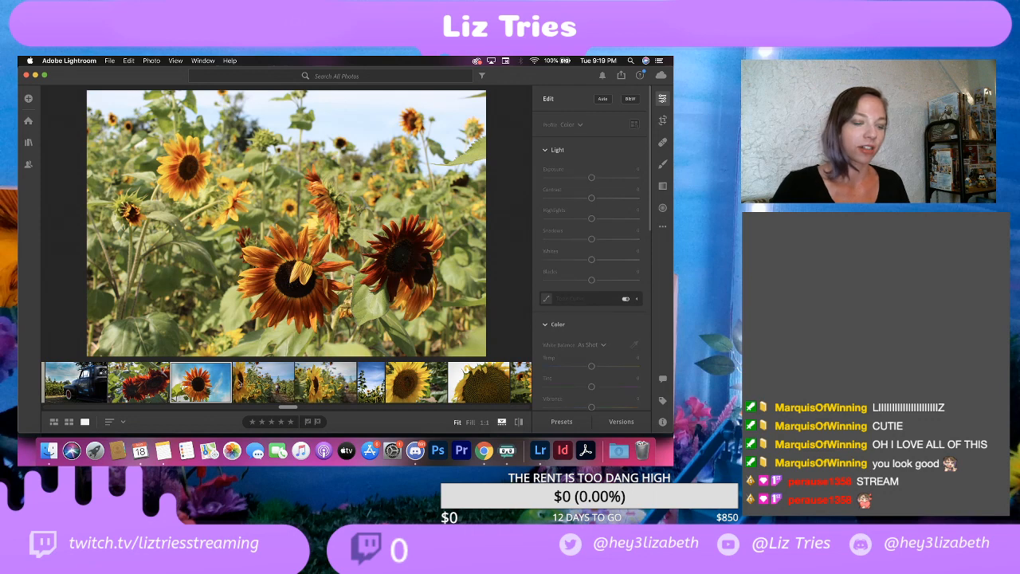
pyautogui.click(273, 391)
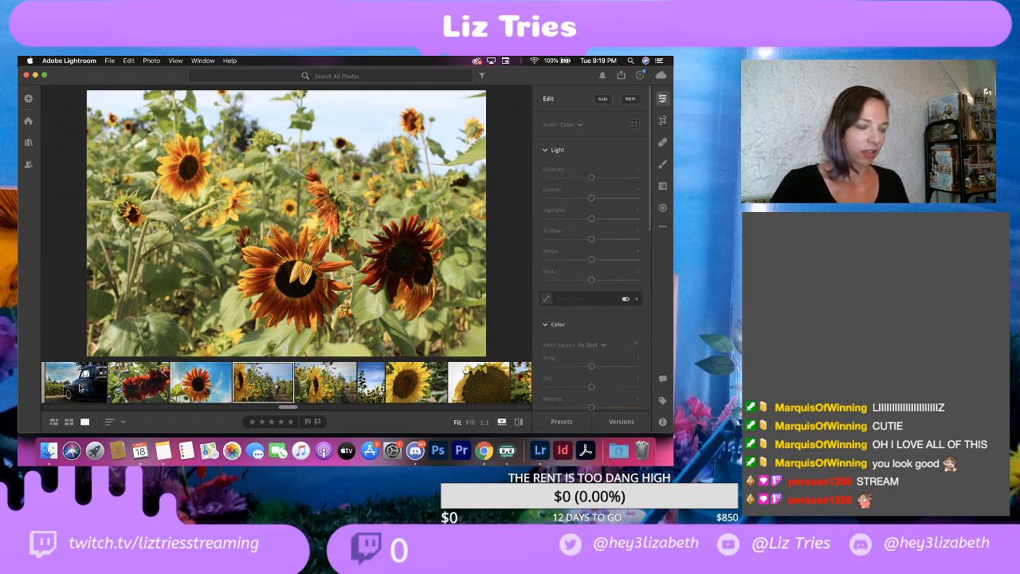
# Step: Open the portrait photo of tall sunflowers against the blue sky from the filmstrip
pyautogui.hscroll(-3, 78, 388)
pyautogui.hscroll(1, 75, 387)
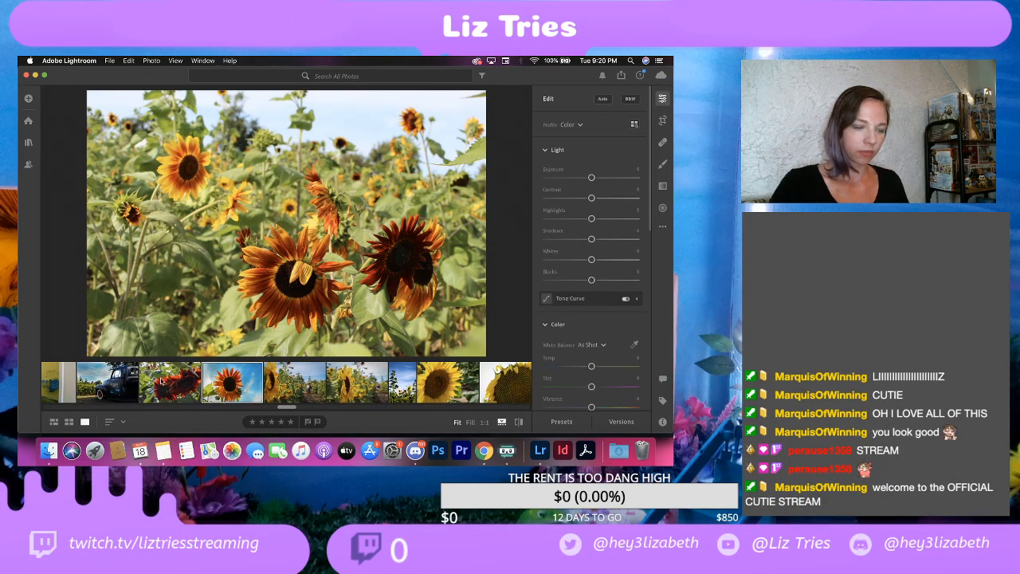
pyautogui.hscroll(2, 343, 375)
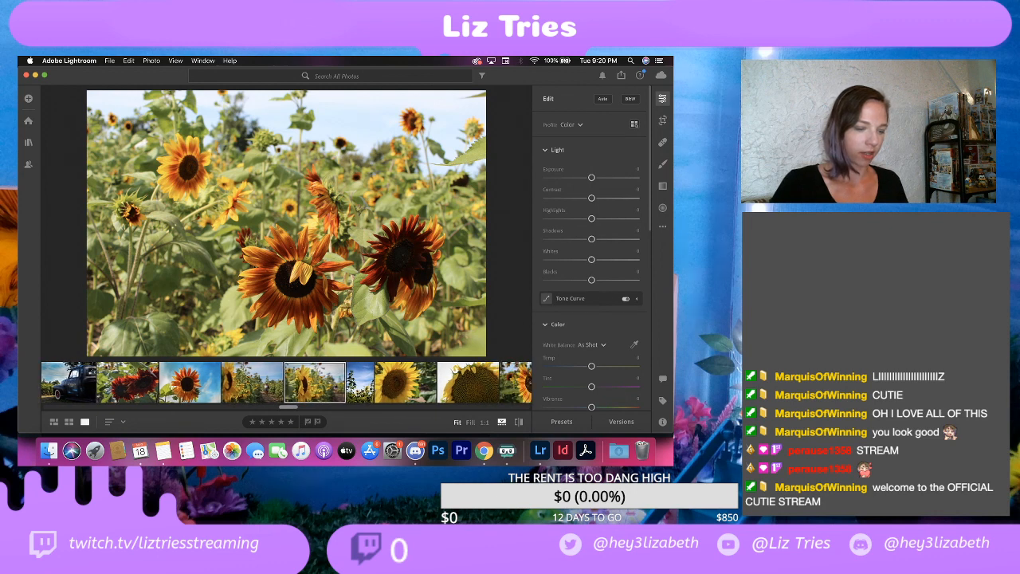
pyautogui.click(360, 382)
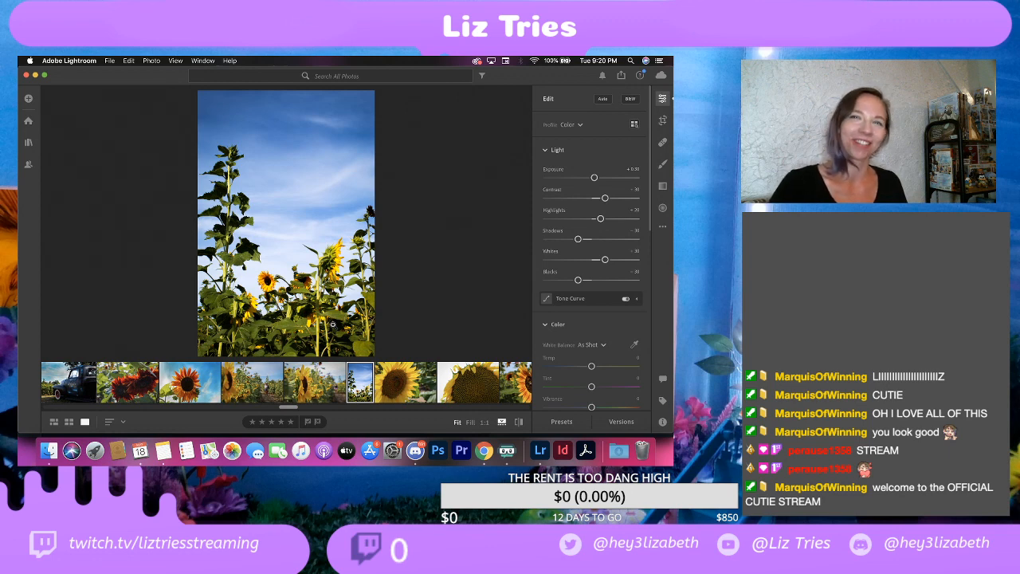
# Step: Inspect the tall sunflowers photo at 1:1 magnification and return it to the fitted view
pyautogui.click(314, 390)
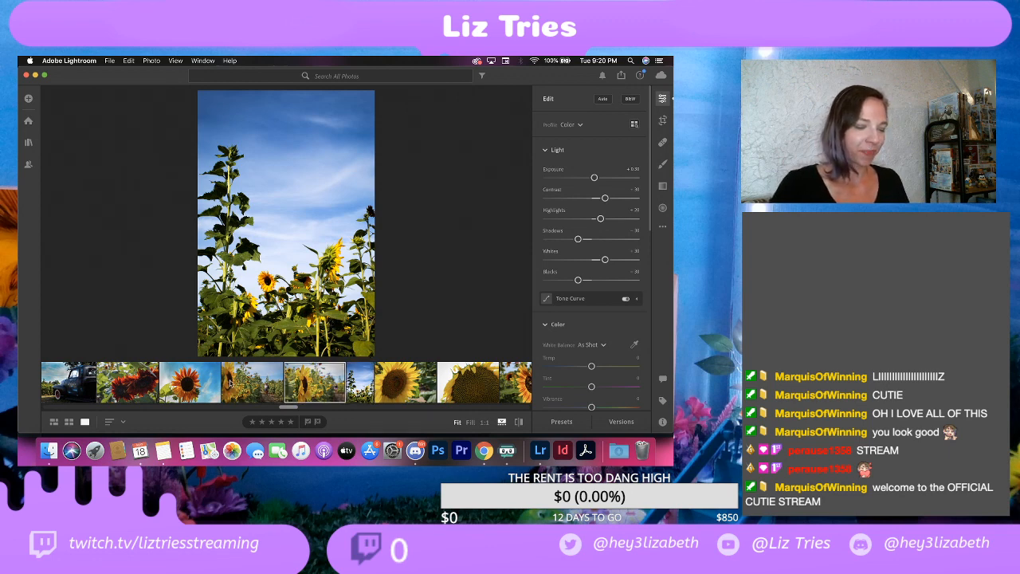
pyautogui.click(271, 253)
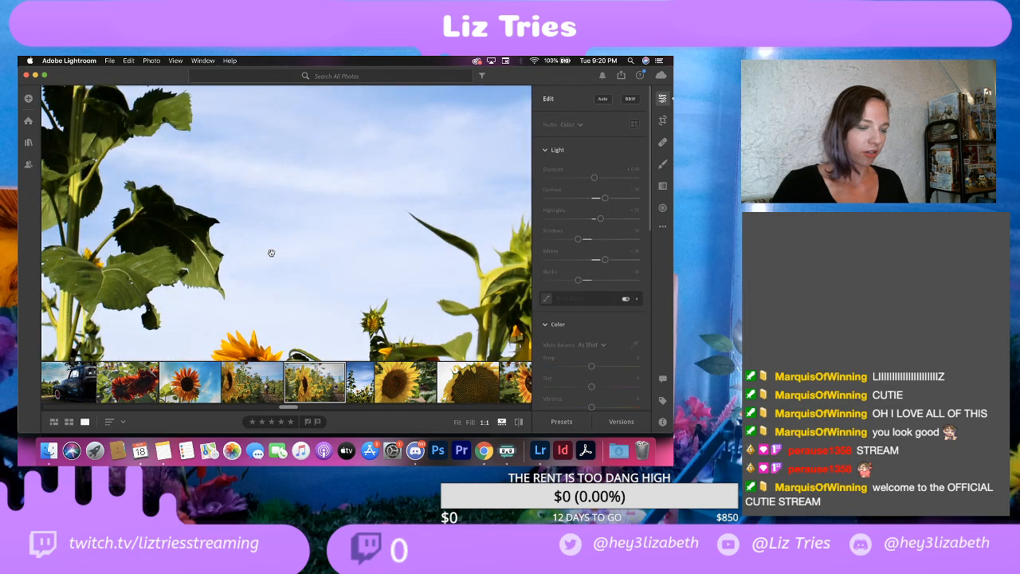
pyautogui.click(349, 376)
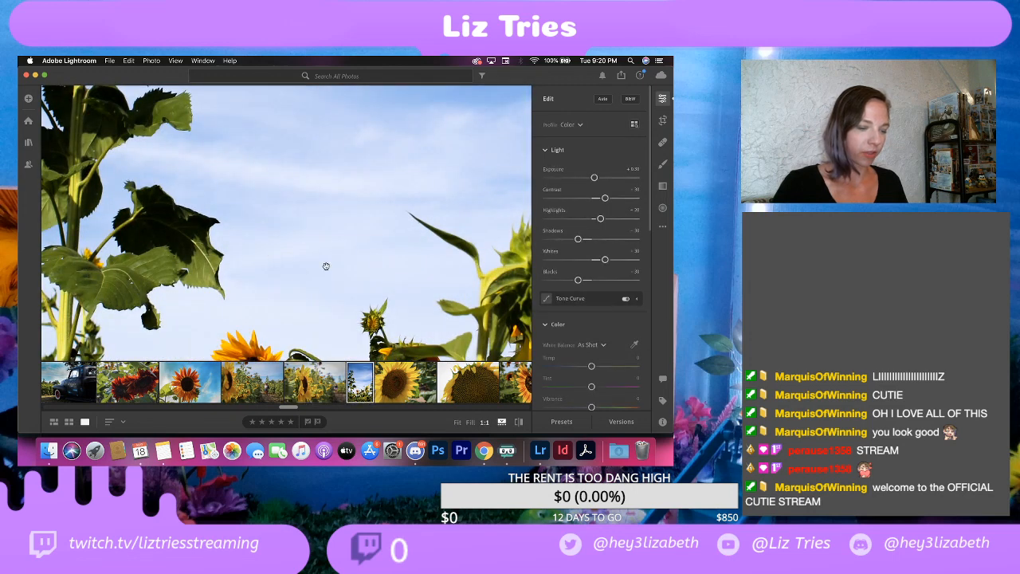
pyautogui.click(326, 265)
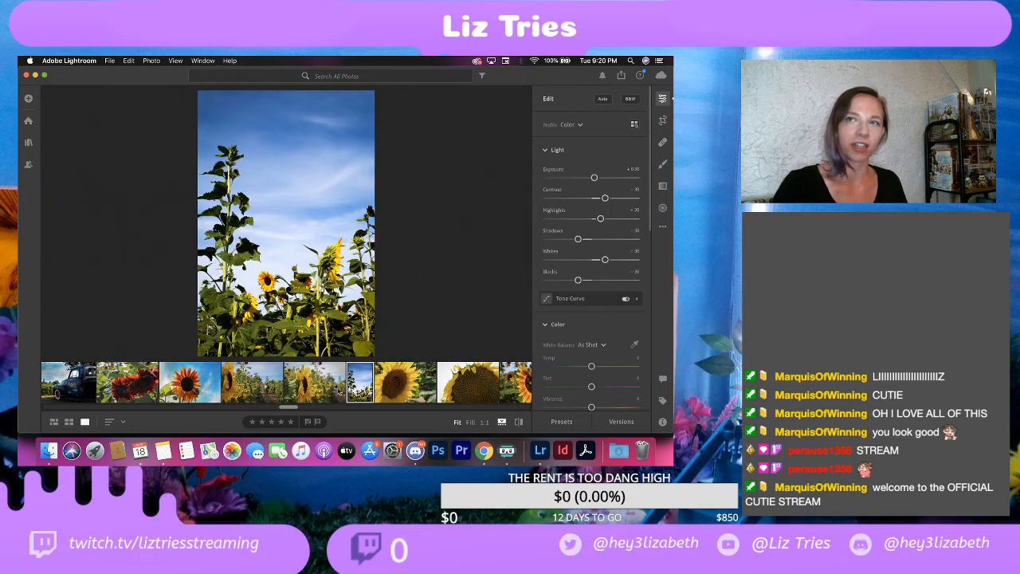
# Step: Look further along the sunflower photos in the filmstrip and switch the window to full screen
pyautogui.hscroll(2, 315, 403)
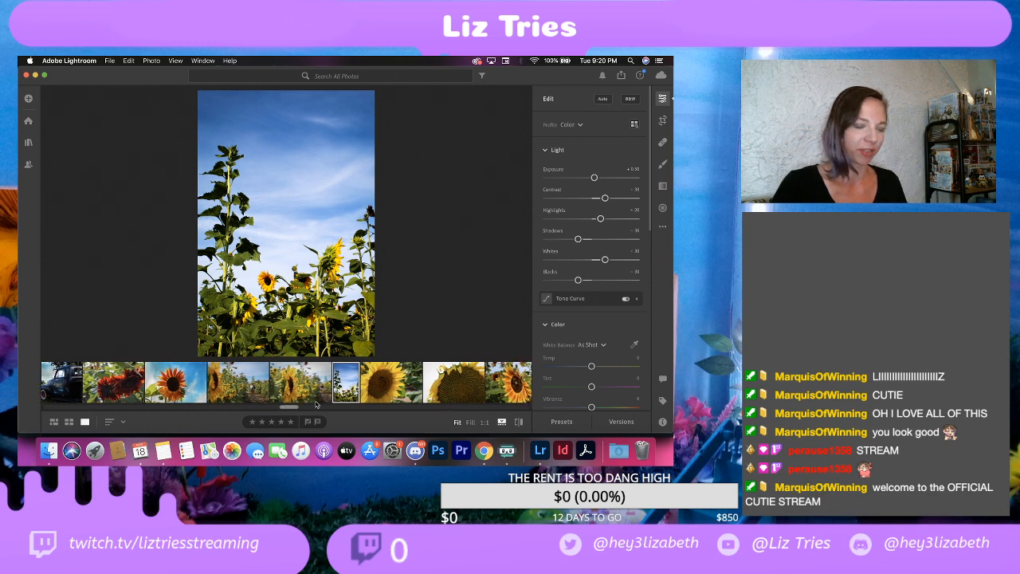
pyautogui.hscroll(2, 312, 386)
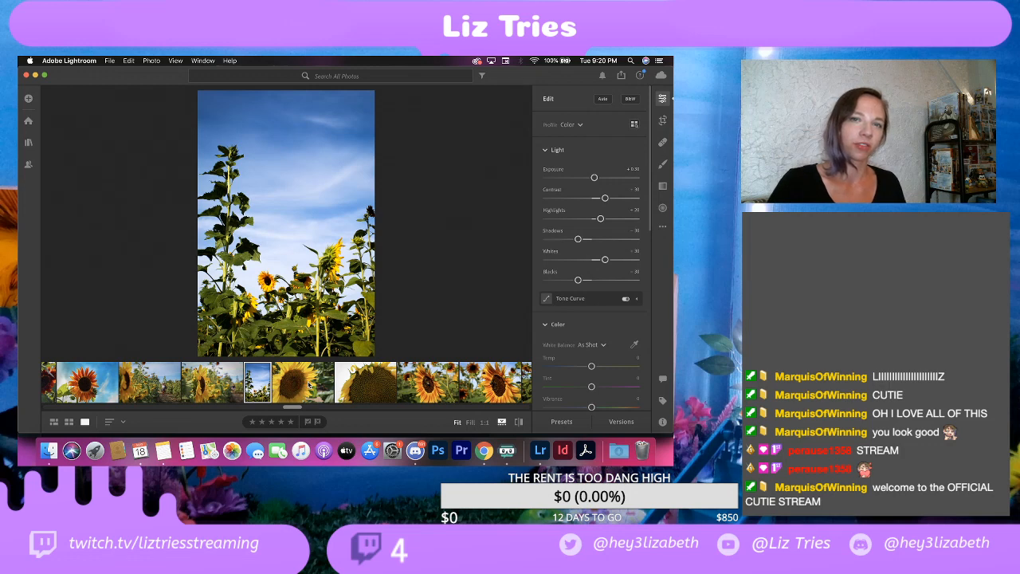
pyautogui.hscroll(2, 292, 387)
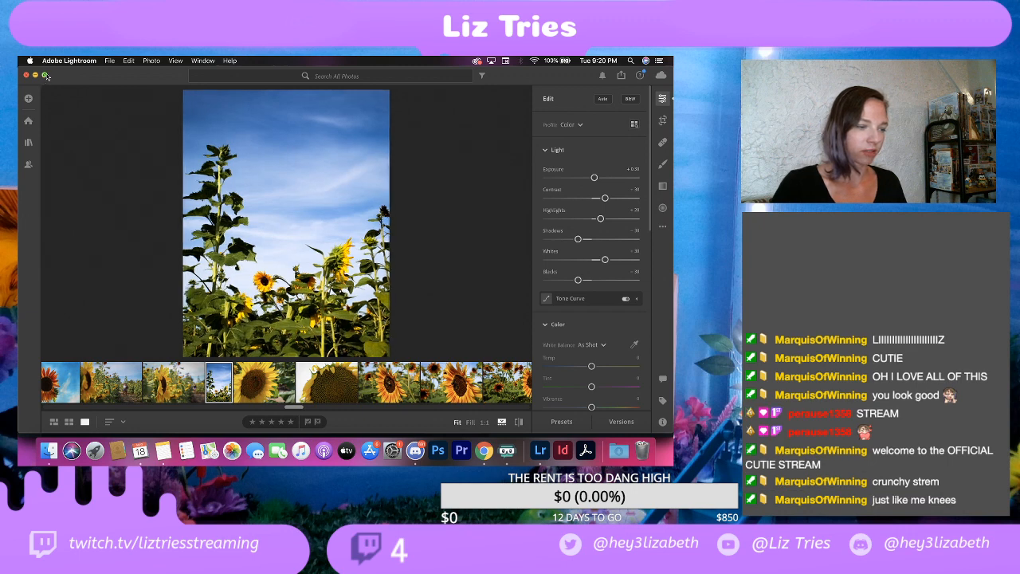
pyautogui.click(43, 75)
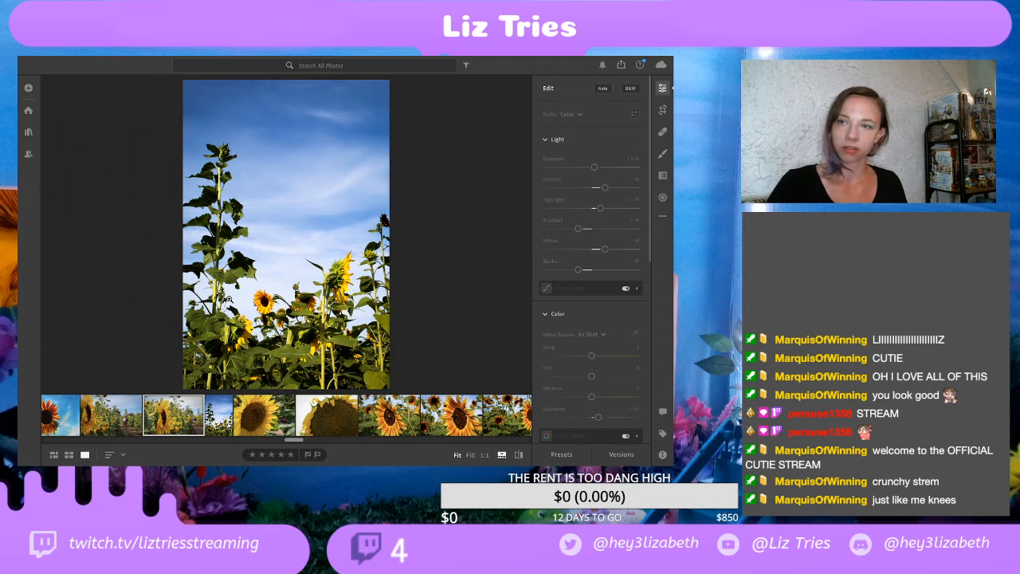
# Step: Try to open the sunflower field, single blue-sky sunflower and red sunflower photos from the filmstrip
pyautogui.click(102, 422)
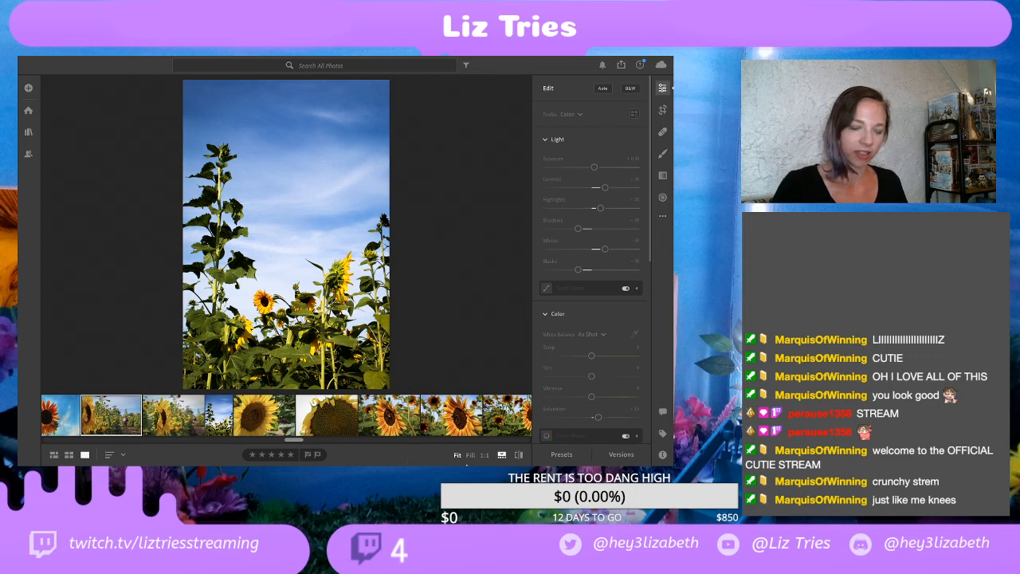
pyautogui.moveTo(460, 465)
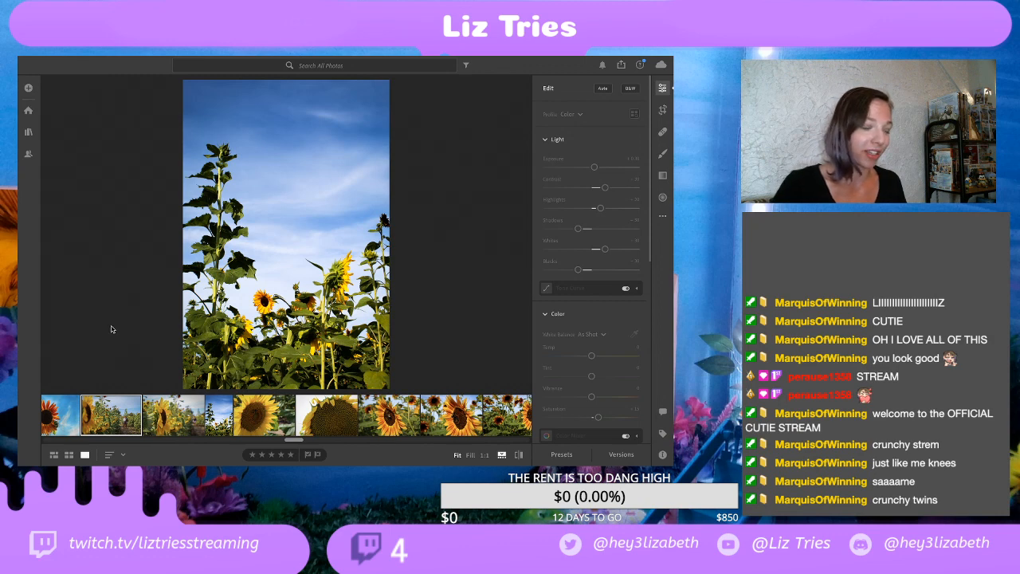
pyautogui.click(65, 411)
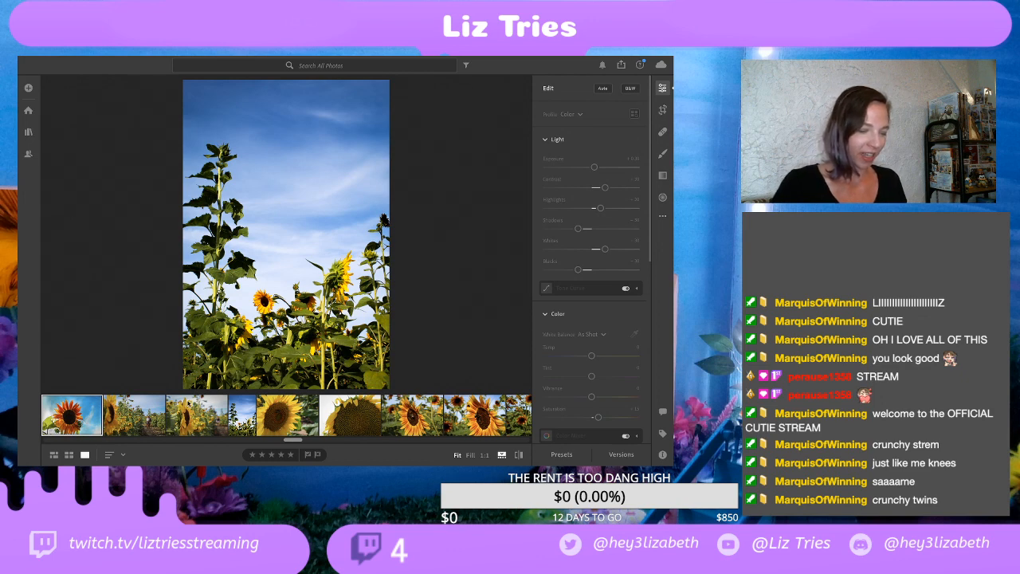
pyautogui.hscroll(-2, 188, 403)
pyautogui.hscroll(-2, 189, 404)
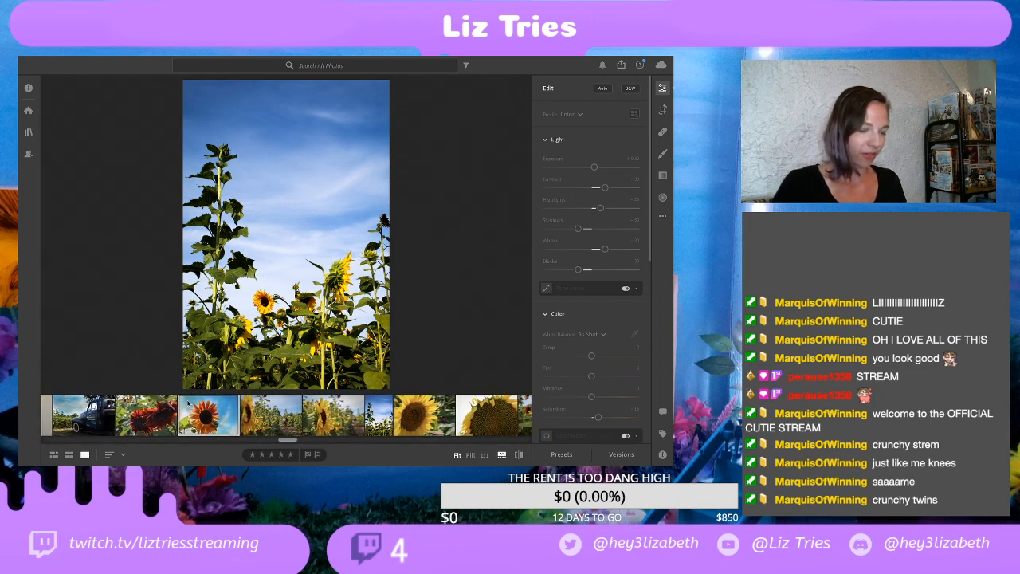
pyautogui.click(165, 412)
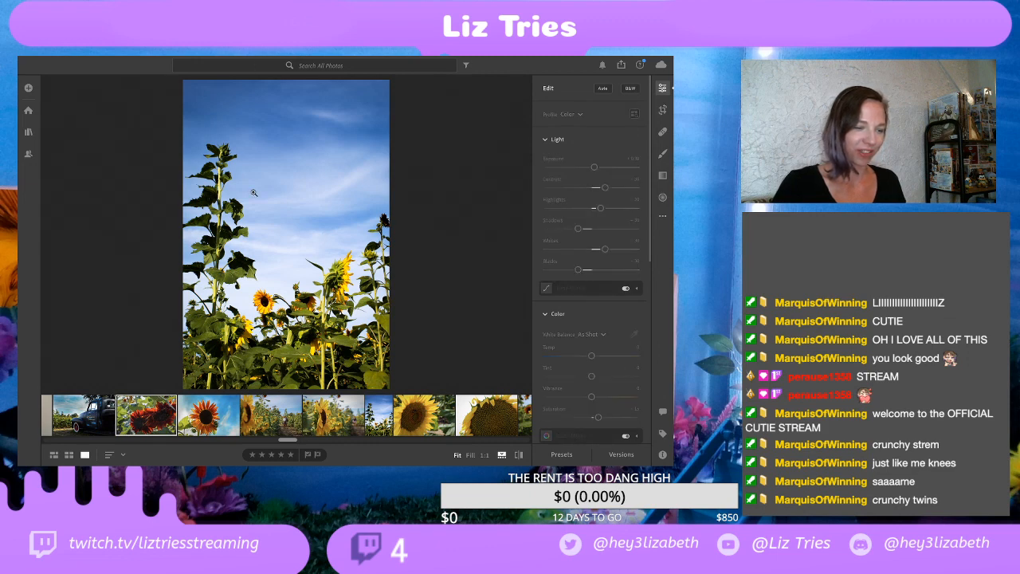
# Step: Open the sunflower photo with two bees, inspect the bees at 1:1 magnification and return to the fitted view
pyautogui.hscroll(5, 434, 435)
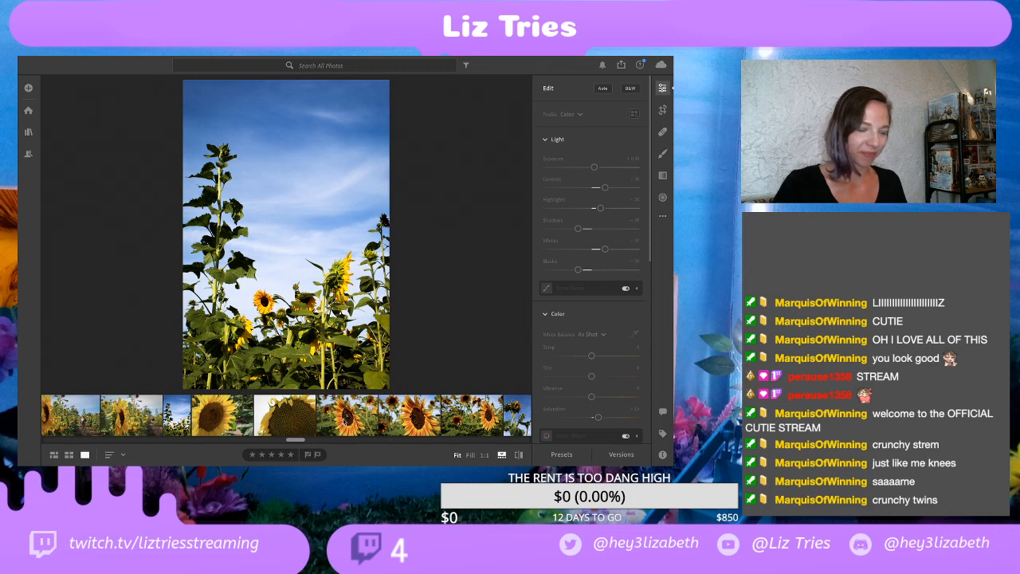
pyautogui.click(344, 421)
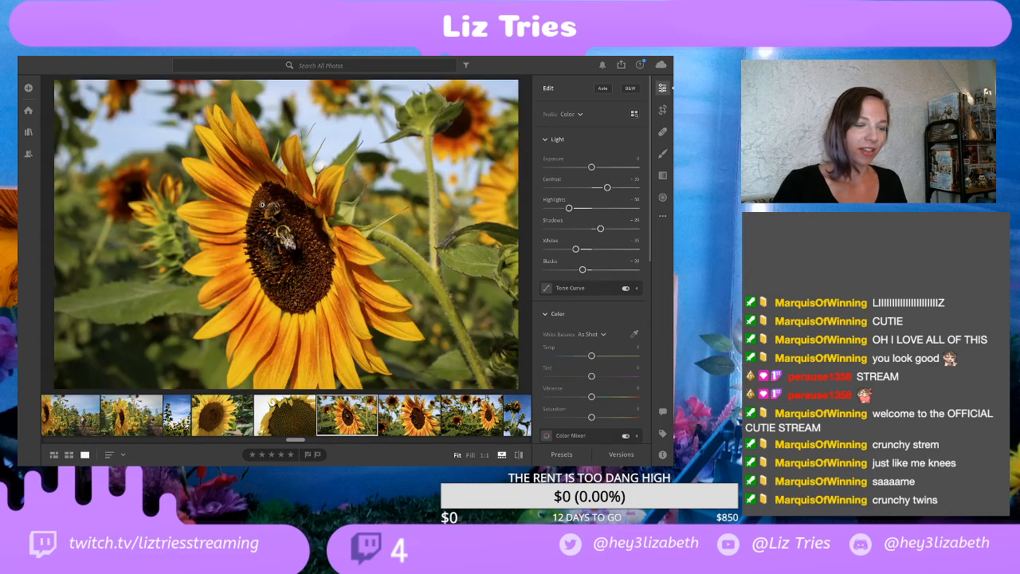
pyautogui.click(264, 211)
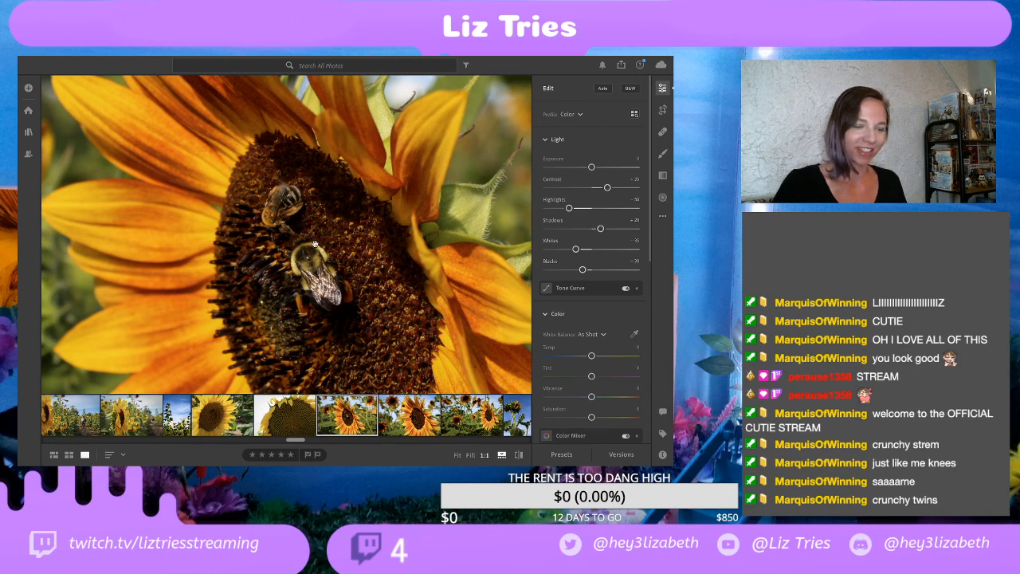
pyautogui.click(403, 237)
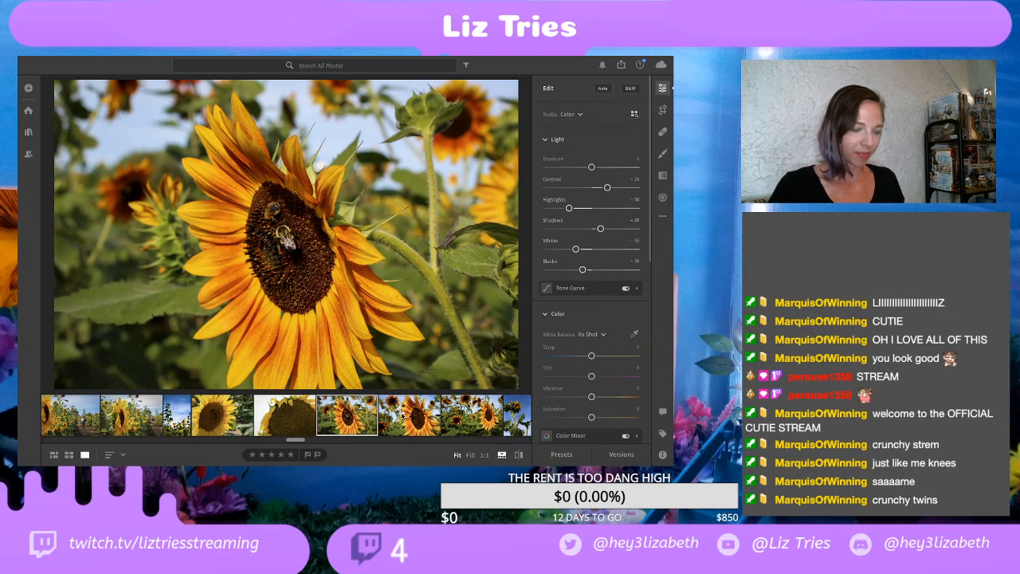
# Step: Open the close-up sunflower photo with a single bee, inspect it at 1:1 and return to the fitted view
pyautogui.click(407, 419)
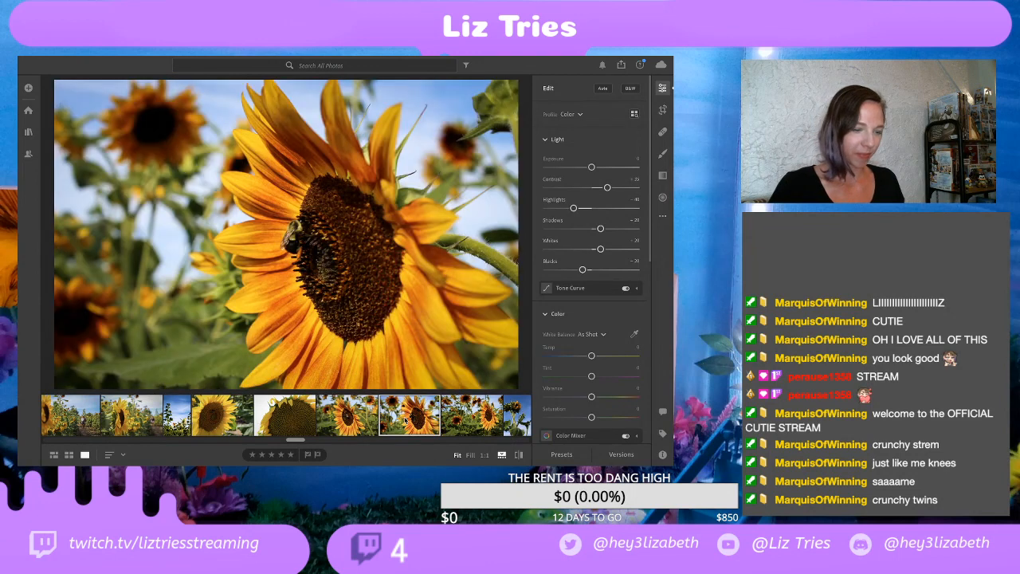
pyautogui.click(290, 209)
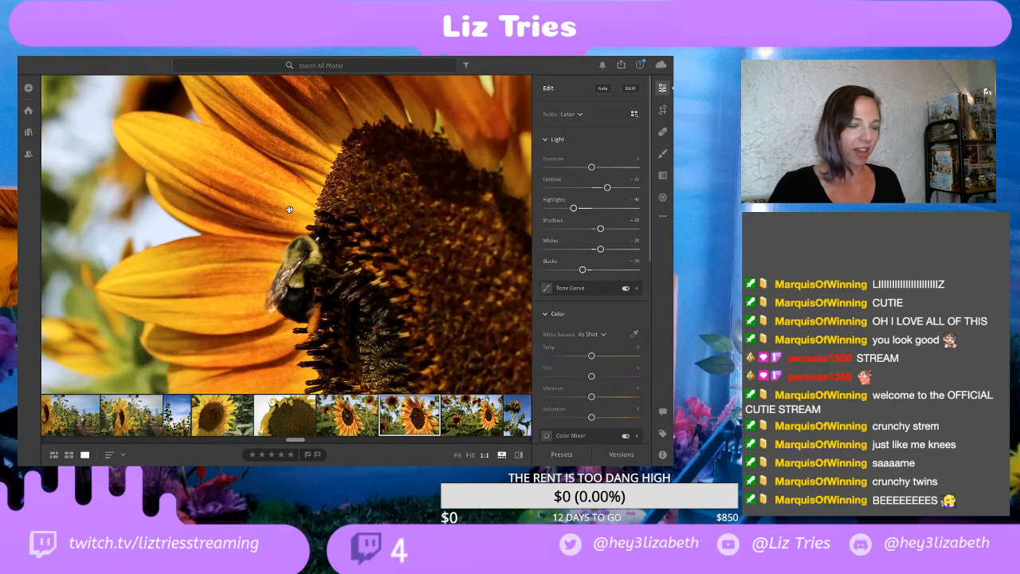
pyautogui.click(300, 224)
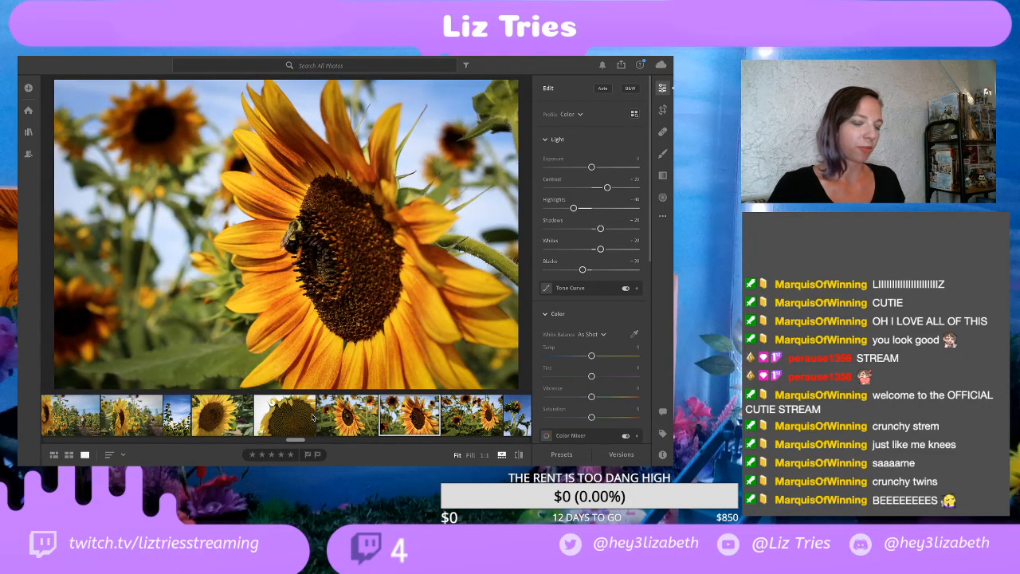
# Step: View the wider shot of the side-facing sunflower and the portrait photo of sunflower stalks against blue sky
pyautogui.hscroll(5, 313, 418)
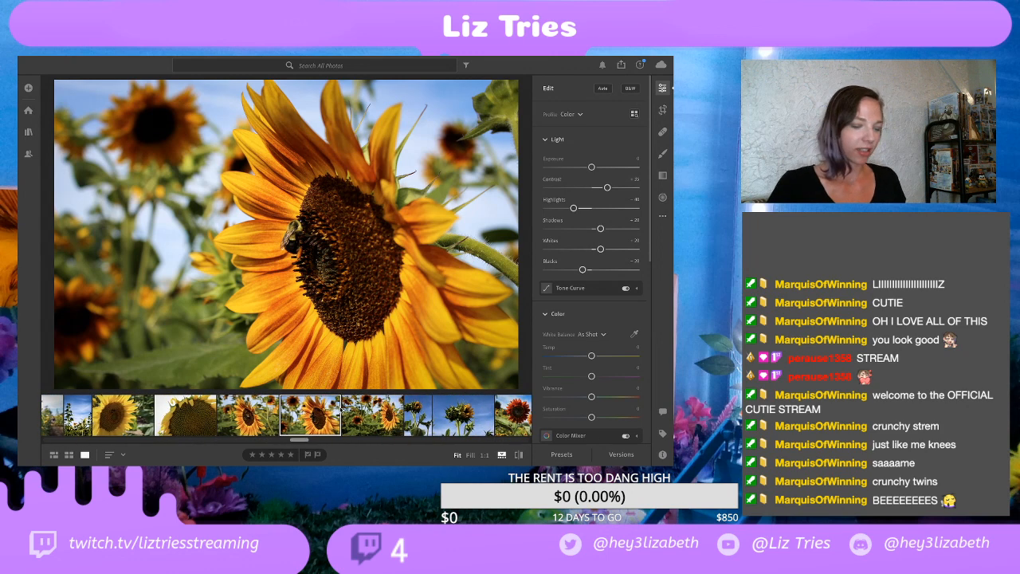
pyautogui.click(371, 414)
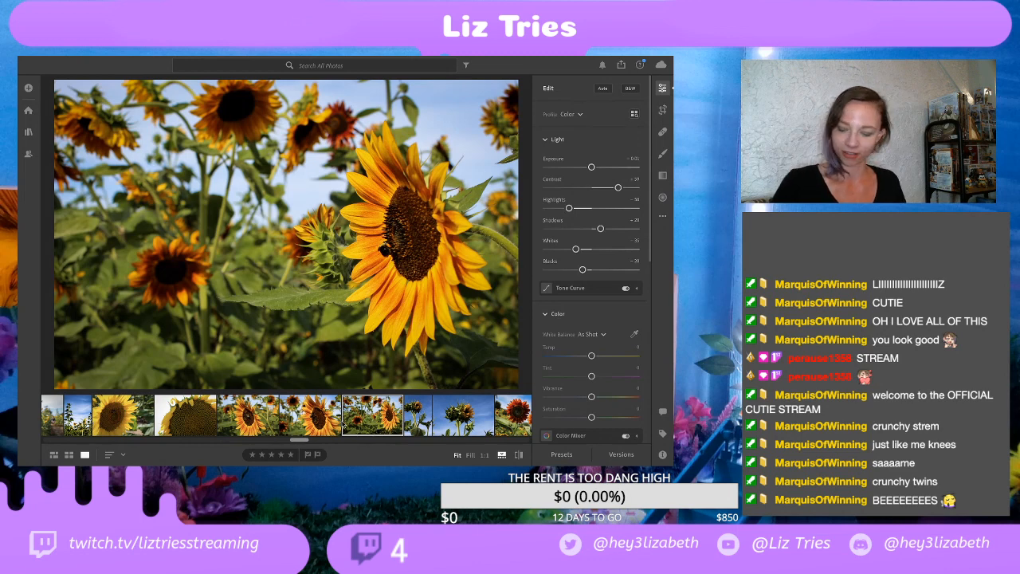
pyautogui.hscroll(5, 315, 417)
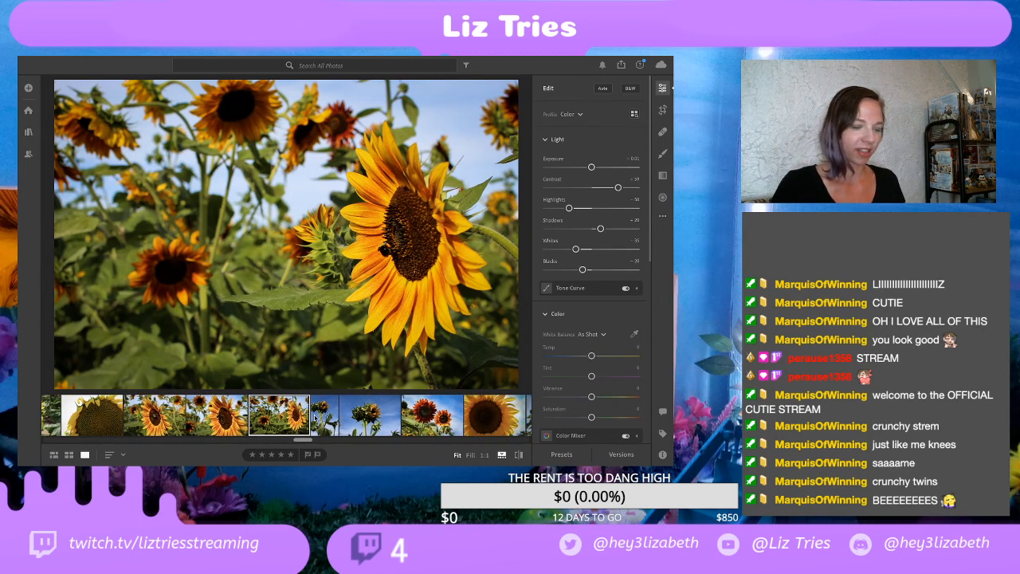
pyautogui.click(317, 416)
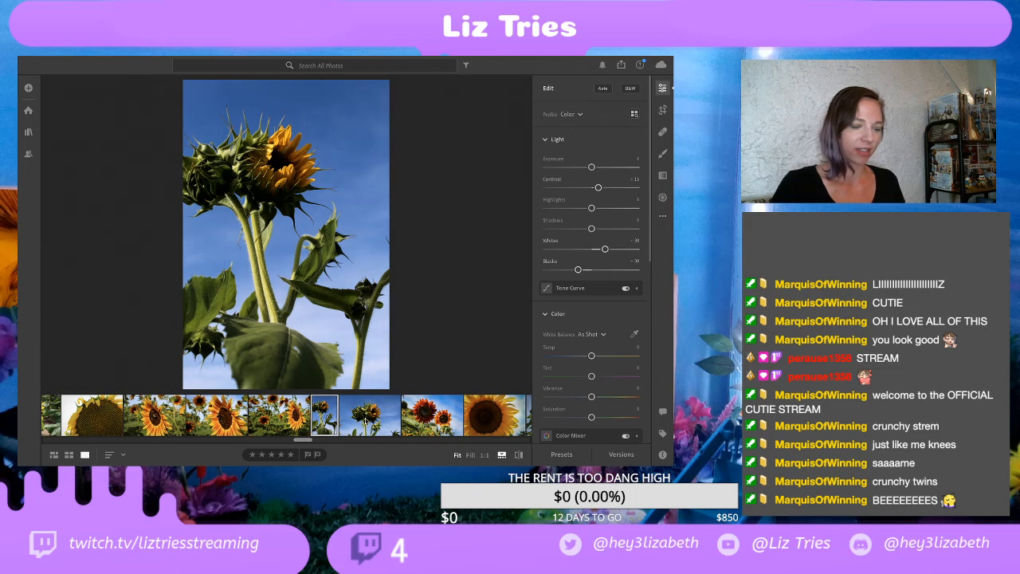
# Step: View the photo of the red and orange sunflower pair and the landscape shot of the side-facing sunflower
pyautogui.click(366, 418)
pyautogui.click(457, 415)
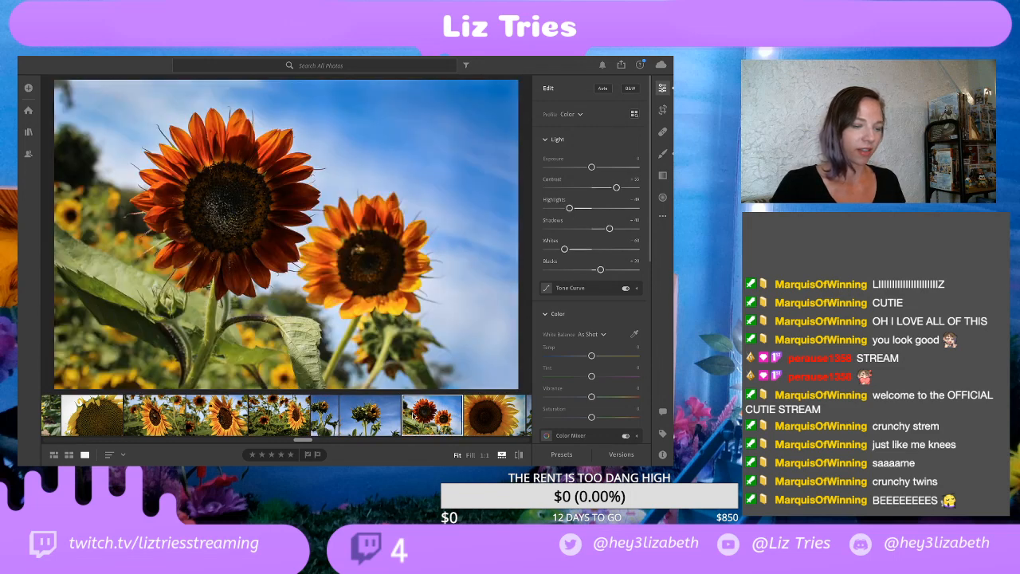
pyautogui.hscroll(5, 412, 415)
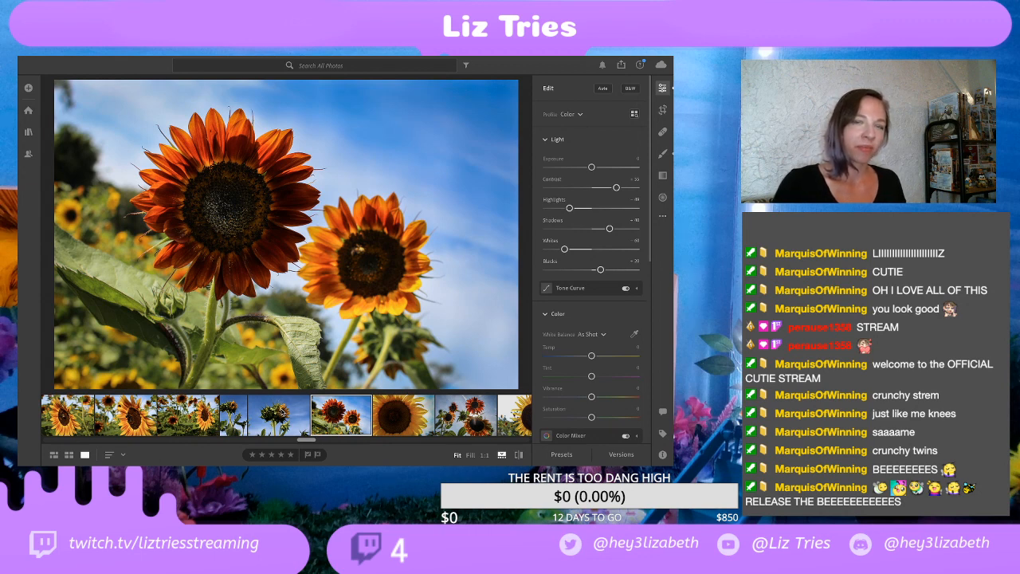
pyautogui.click(292, 413)
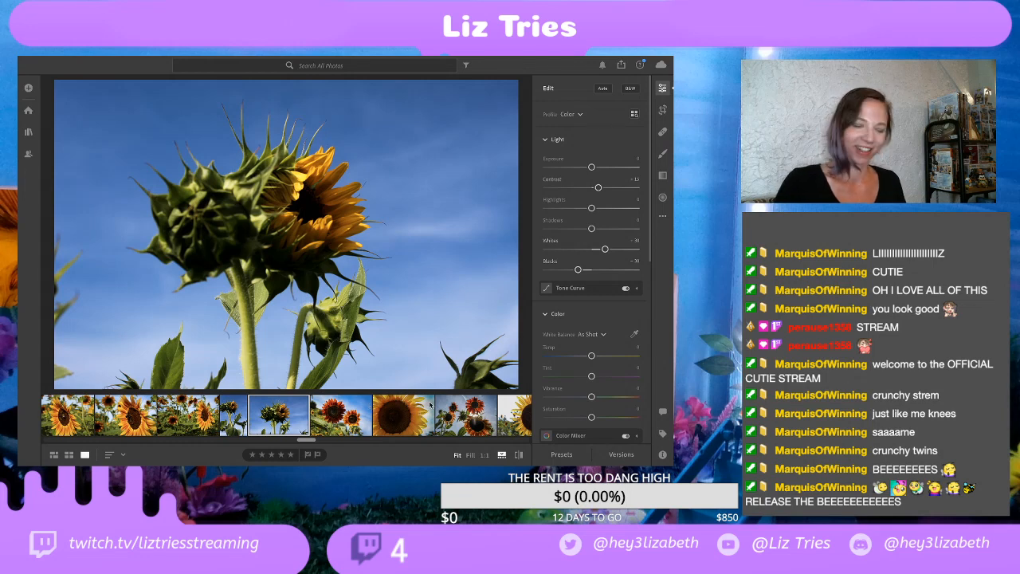
# Step: View the large yellow sunflower close-up, the backlit red sunflowers and the yellow sunflower against a white sky
pyautogui.click(413, 420)
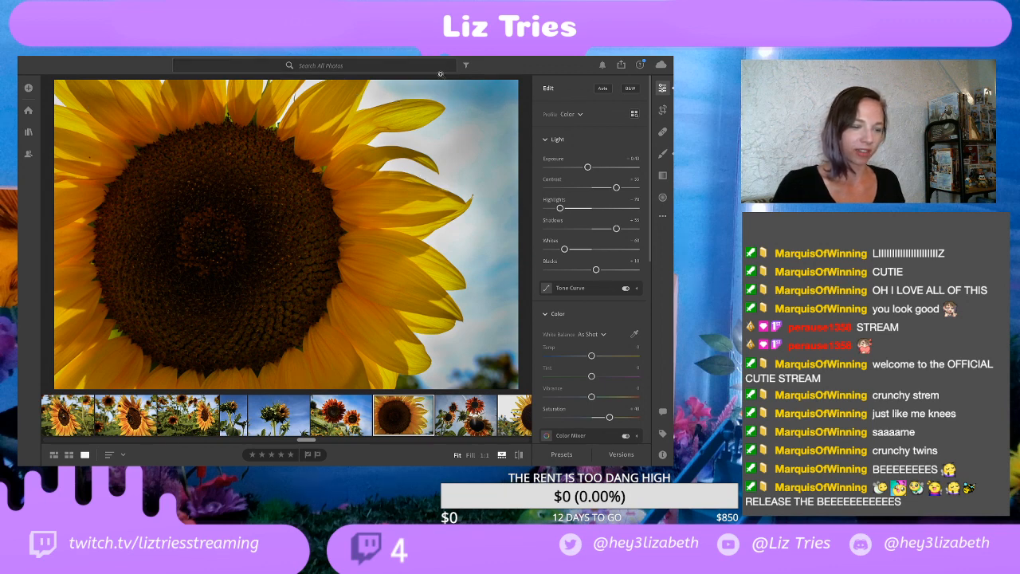
pyautogui.click(473, 416)
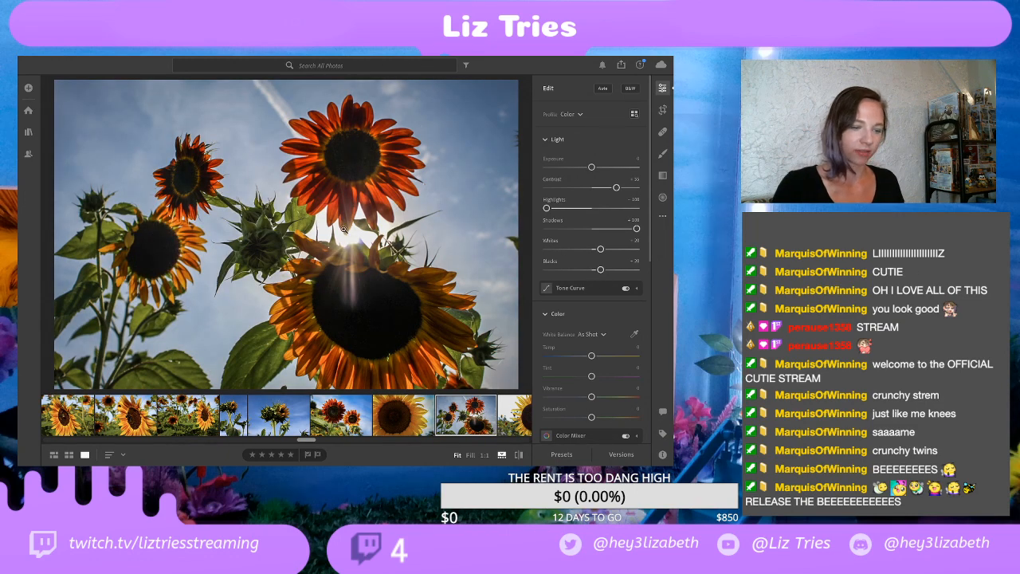
pyautogui.hscroll(1, 425, 411)
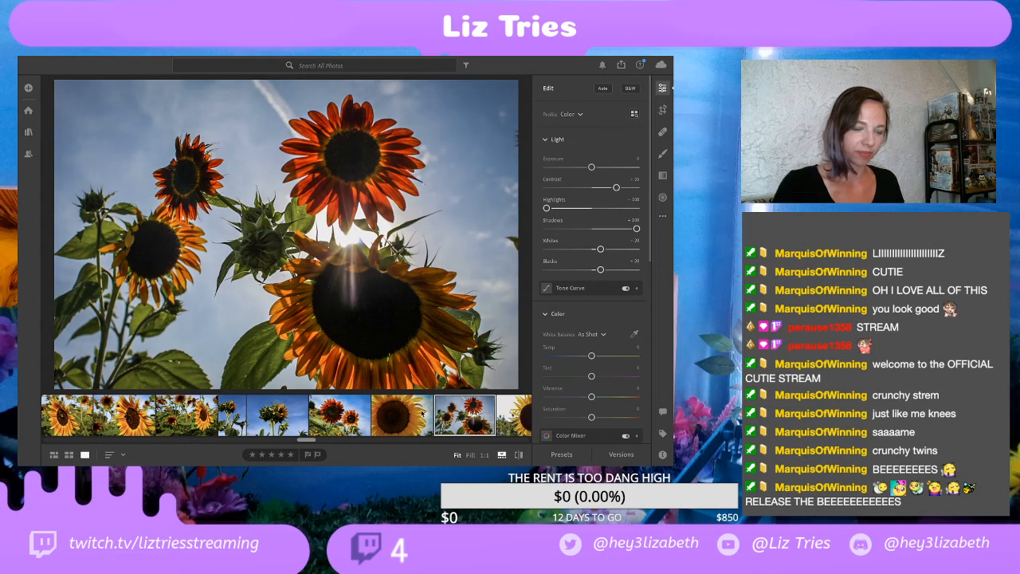
pyautogui.hscroll(3, 422, 412)
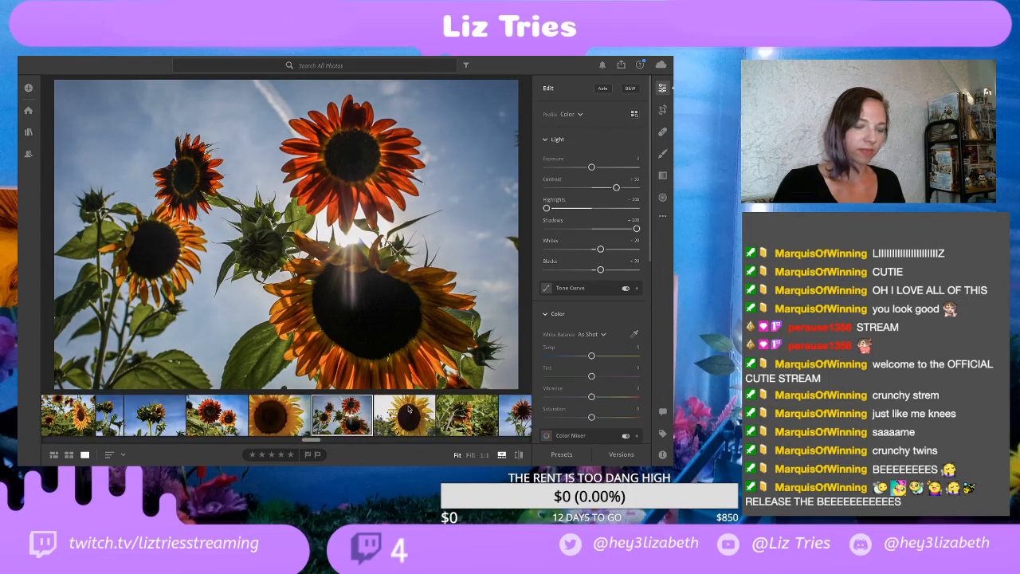
pyautogui.click(408, 409)
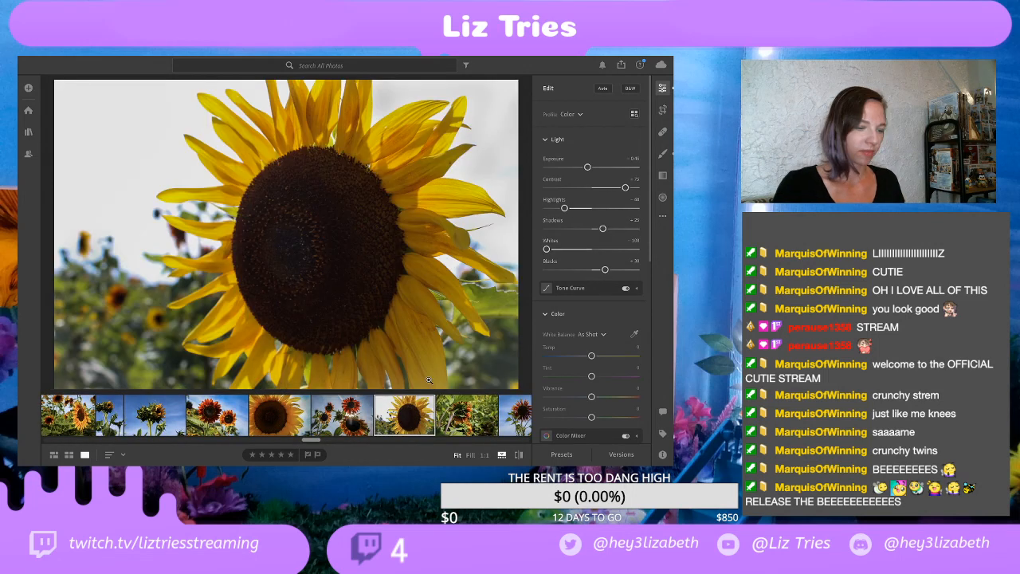
# Step: View the red sunflowers seen from behind among foliage and the single red sunflower against blue sky
pyautogui.hscroll(2, 428, 409)
pyautogui.click(373, 416)
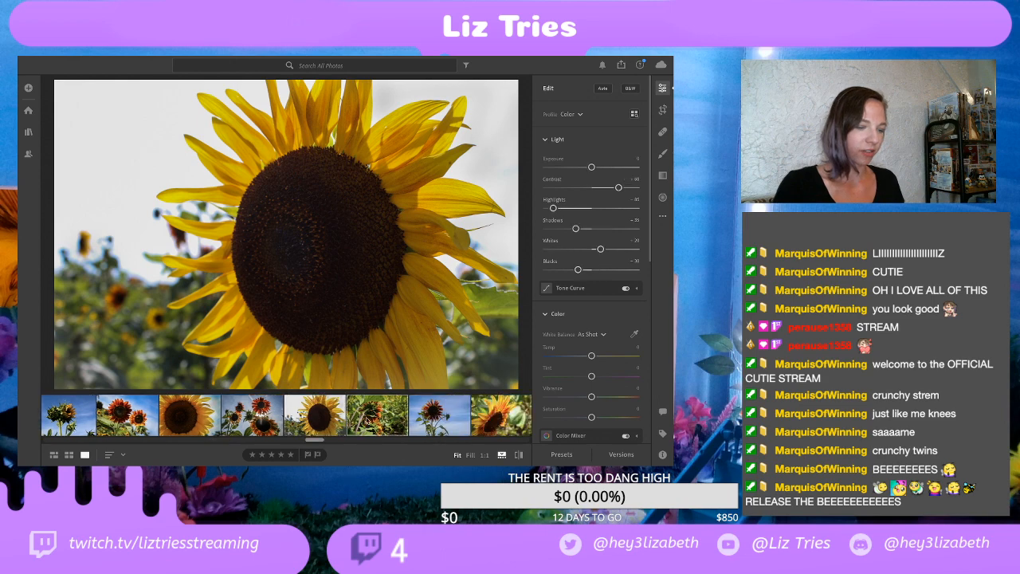
pyautogui.hscroll(2, 350, 421)
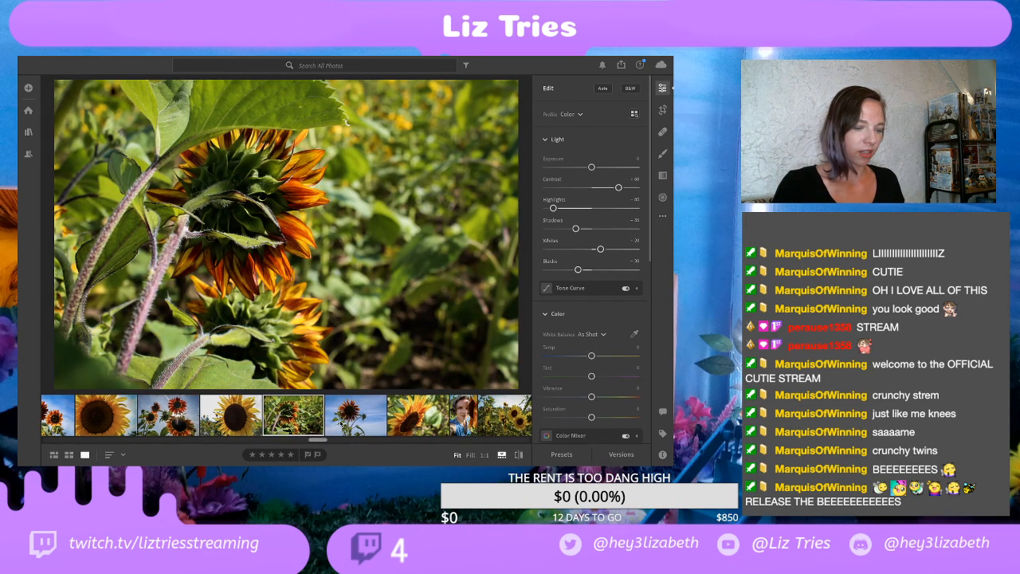
pyautogui.click(341, 424)
# Step: View the tilted yellow-orange sunflower close-up and the selfie half hidden behind a sunflower
pyautogui.hscroll(2, 335, 422)
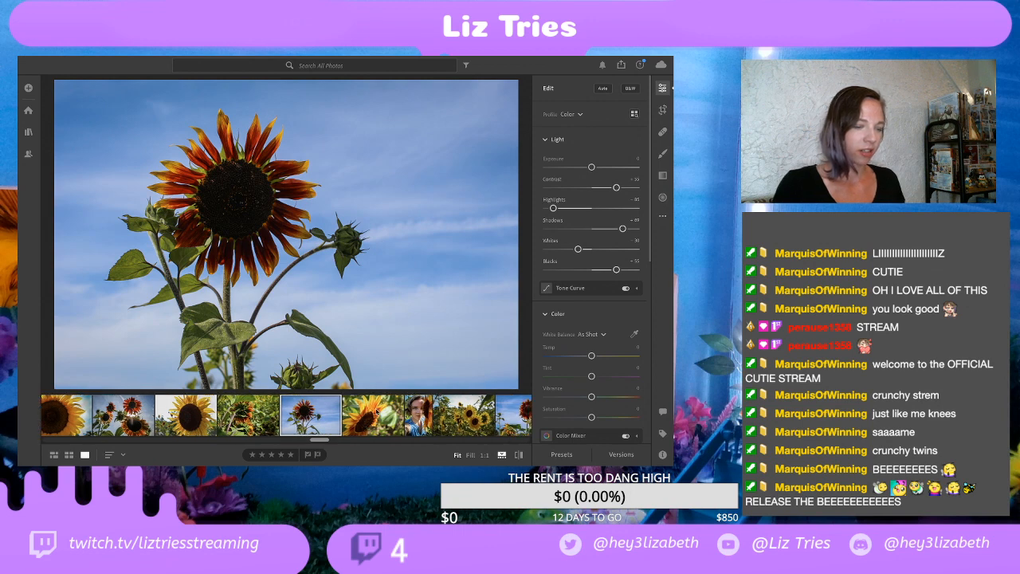
pyautogui.click(371, 415)
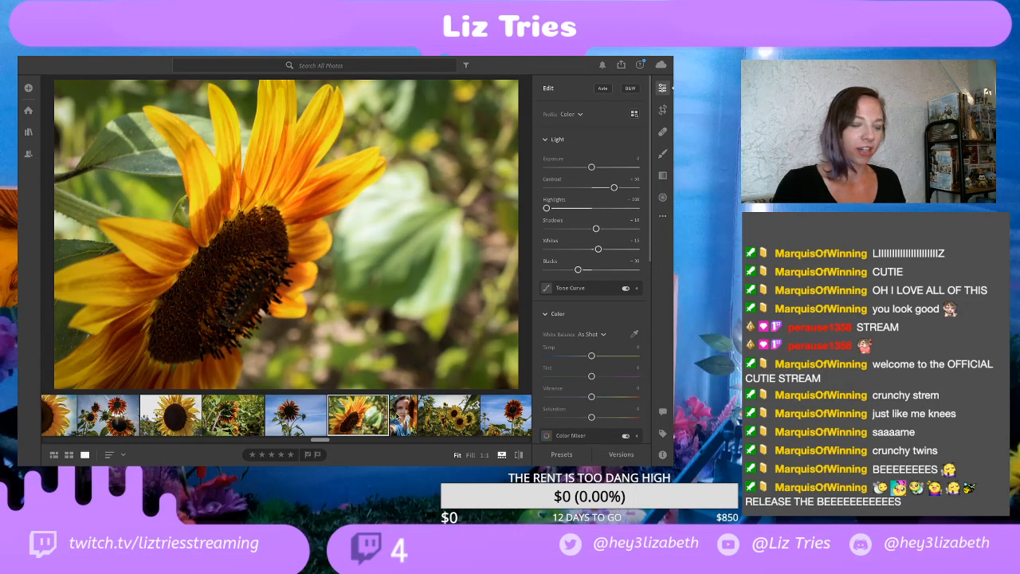
pyautogui.click(404, 415)
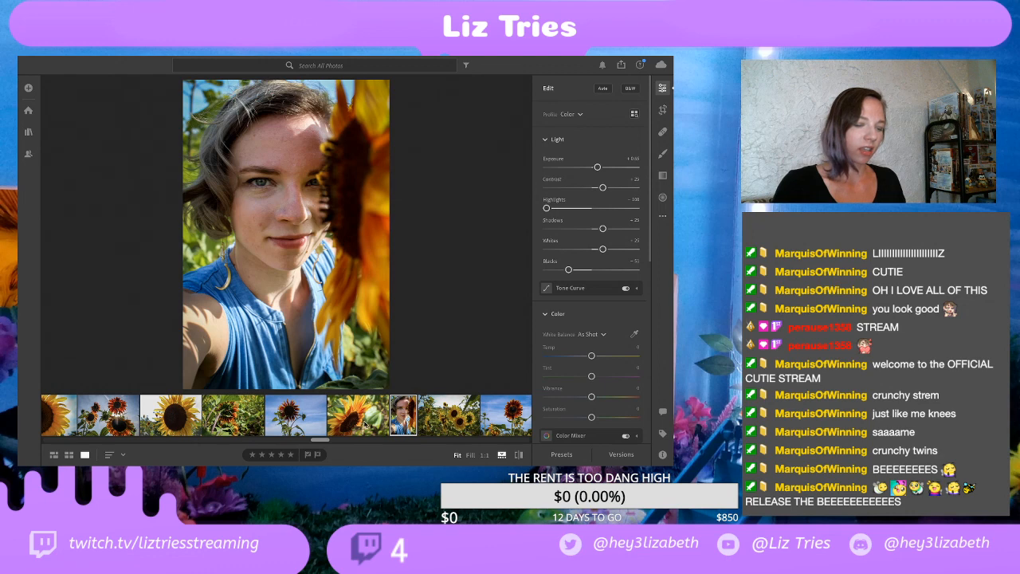
# Step: Compare the yellow sunflower cluster photo with the tilted close-up and the single red sunflower, and raise the display brightness
pyautogui.hscroll(1, 404, 411)
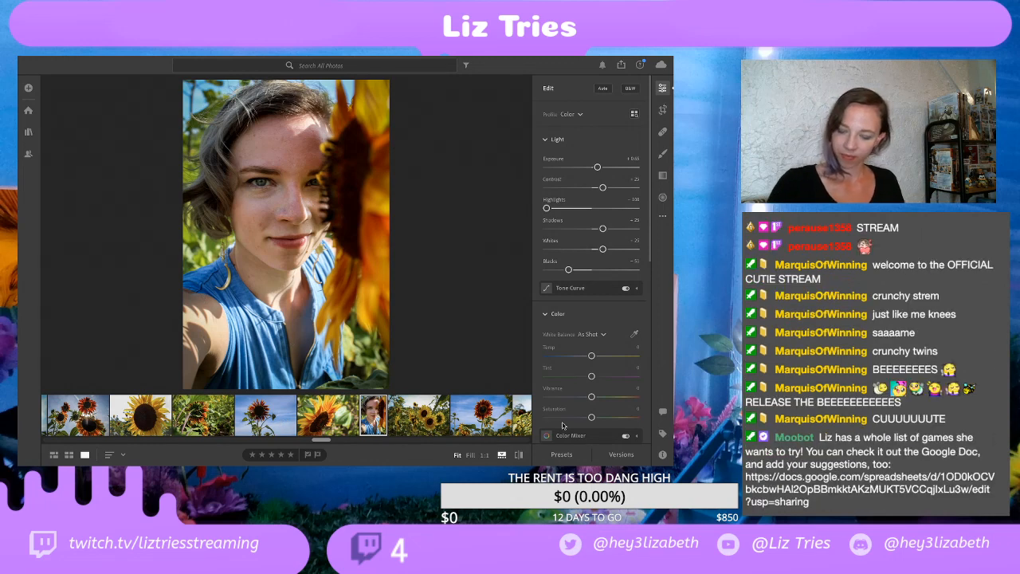
pyautogui.click(422, 424)
pyautogui.hscroll(3, 409, 417)
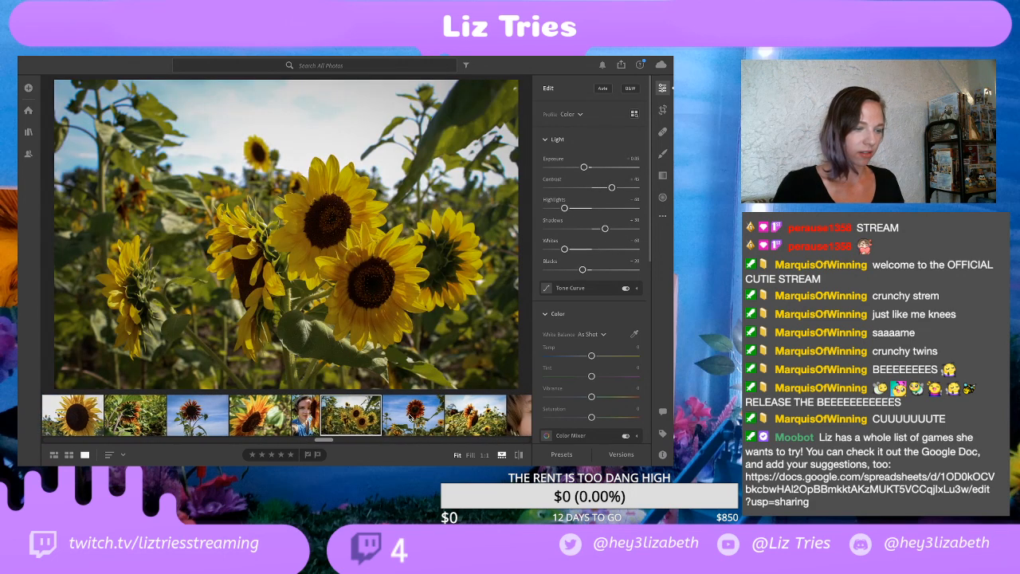
pyautogui.hscroll(-2, 410, 417)
pyautogui.hscroll(-1, 410, 417)
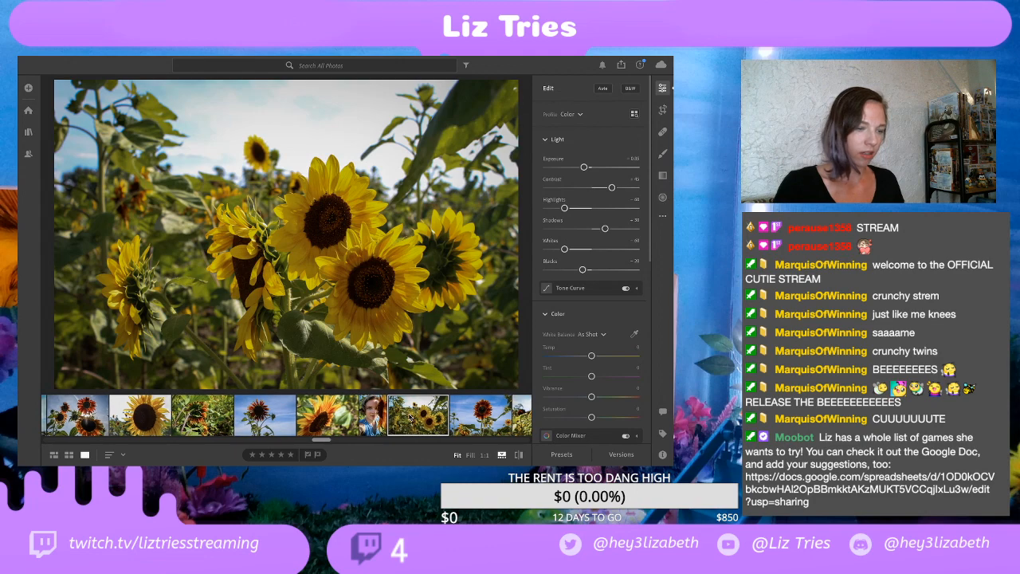
pyautogui.click(336, 422)
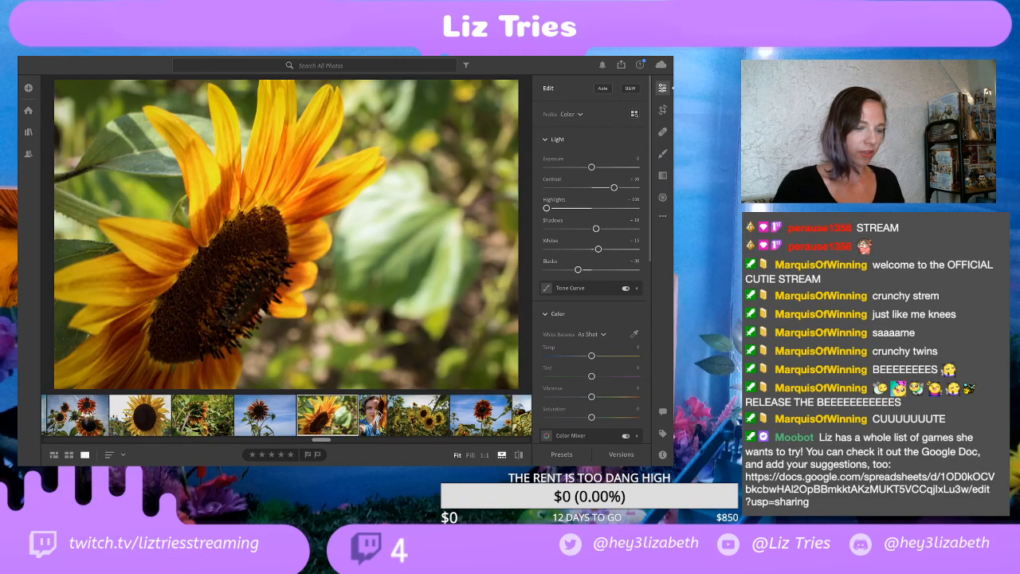
pyautogui.click(423, 429)
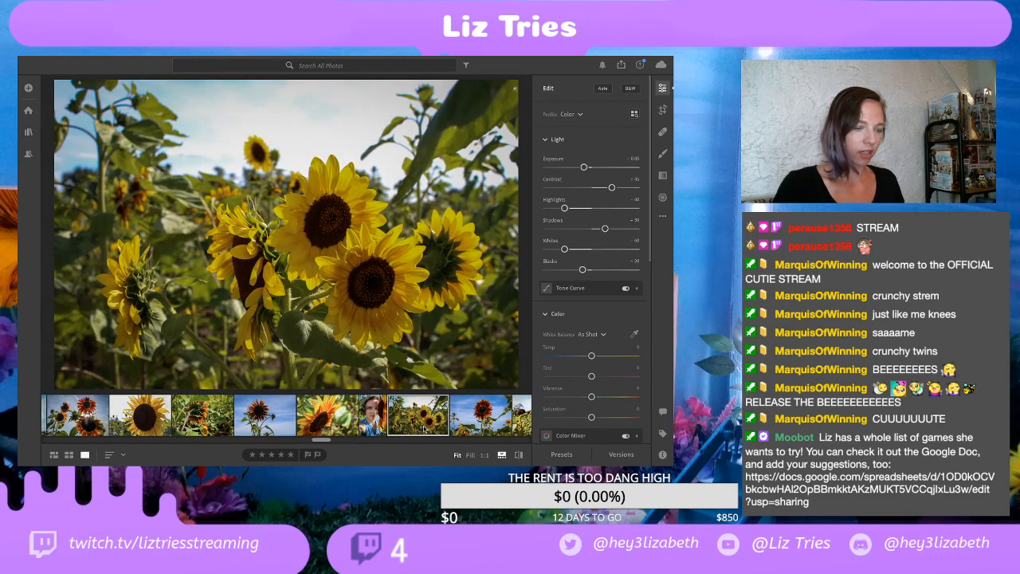
pyautogui.click(278, 417)
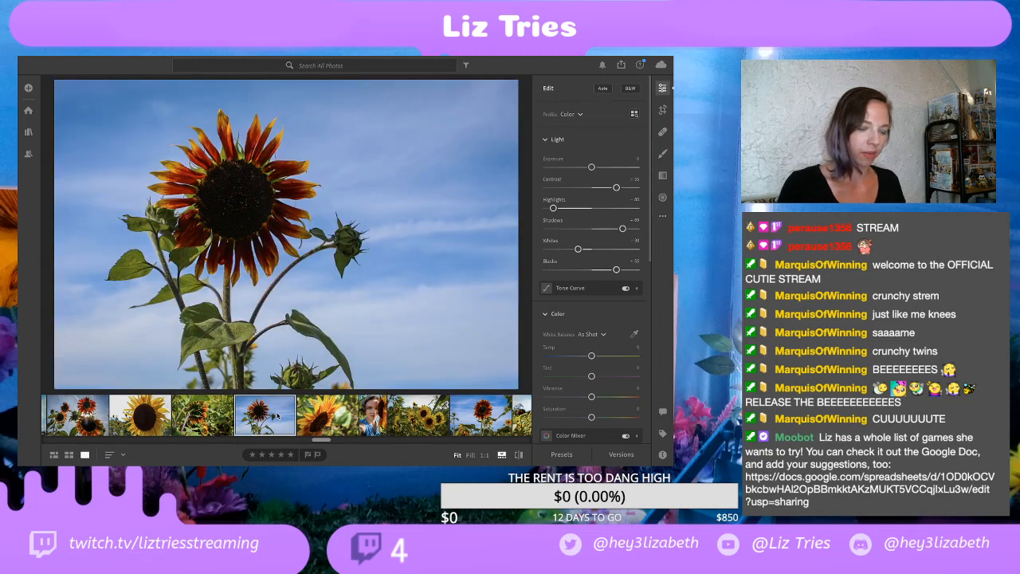
pyautogui.press('F2')
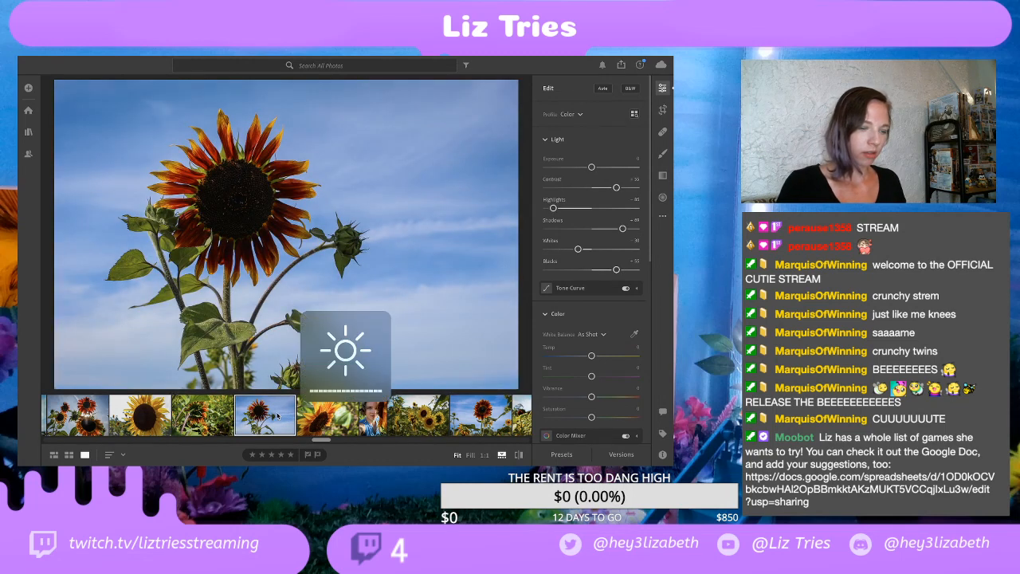
# Step: Try a warmer Temp of +7 on the yellow sunflower cluster photo and undo the adjustment
pyautogui.click(426, 423)
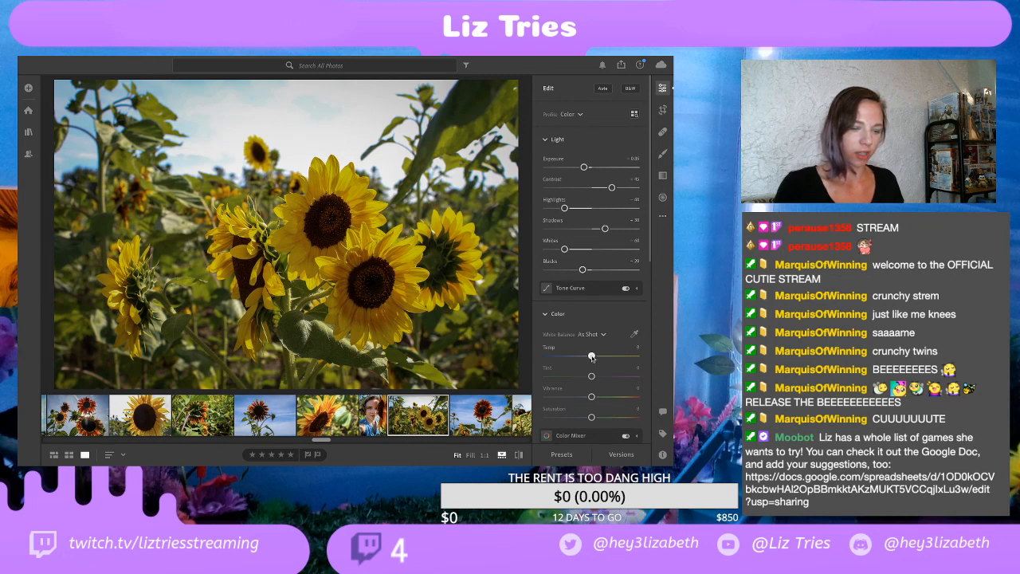
pyautogui.moveTo(591, 356); pyautogui.dragTo(594, 357)
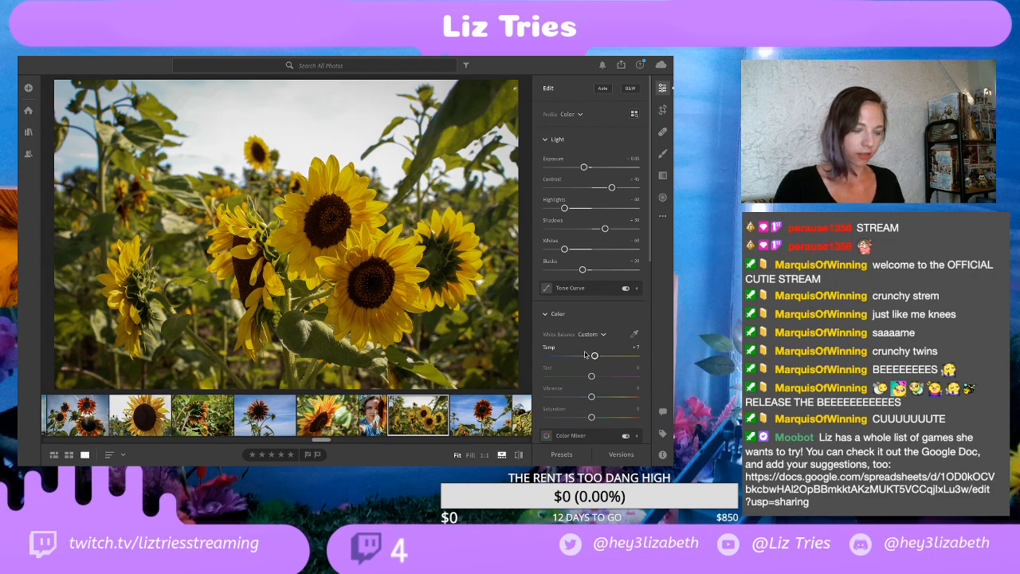
pyautogui.hotkey('ctrl', 'z')
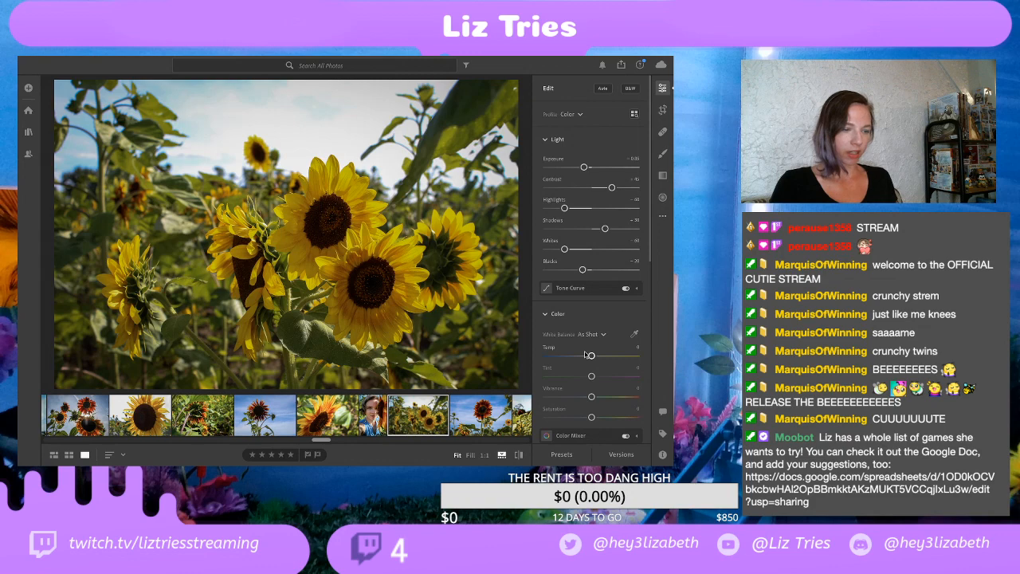
# Step: Check the single red sunflower and tilted close-up photos against the yellow cluster photo again
pyautogui.click(268, 425)
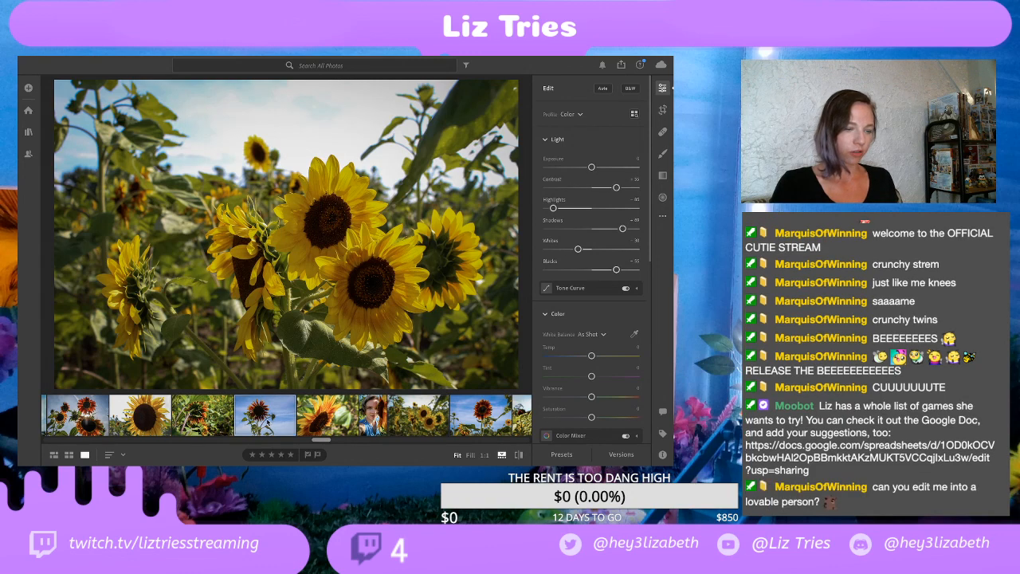
pyautogui.click(320, 415)
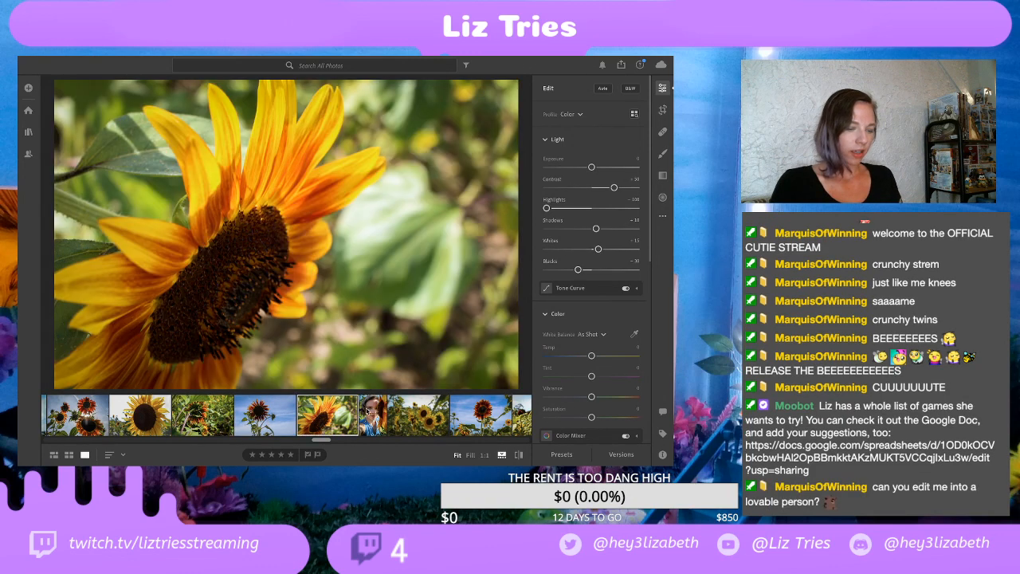
pyautogui.click(410, 414)
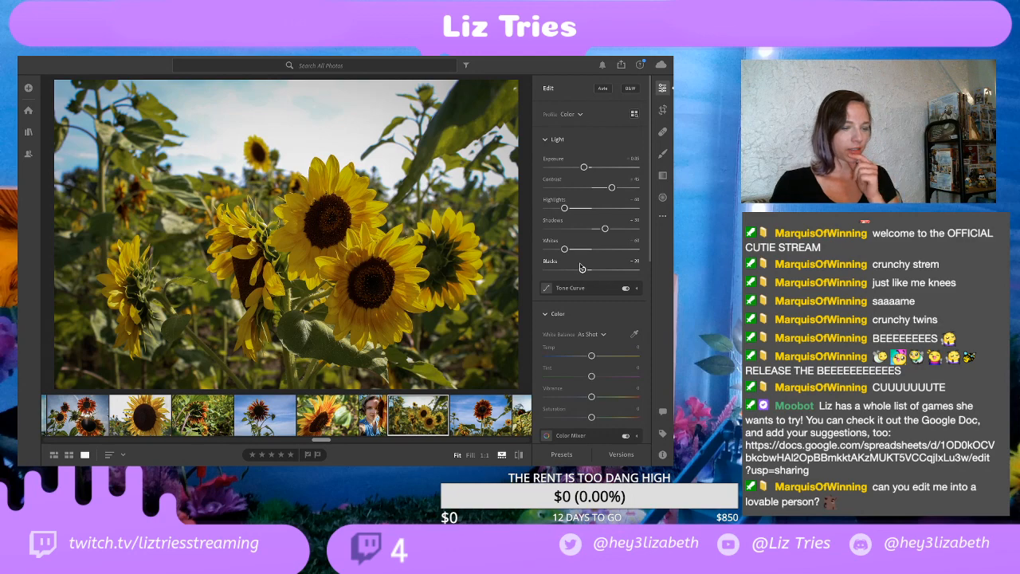
# Step: Compare the red sunflower above the field with the yellow cluster photo, and open the side-facing sunflower pair in the field
pyautogui.scroll(-1, 394, 418)
pyautogui.hscroll(1, 396, 417)
pyautogui.click(396, 418)
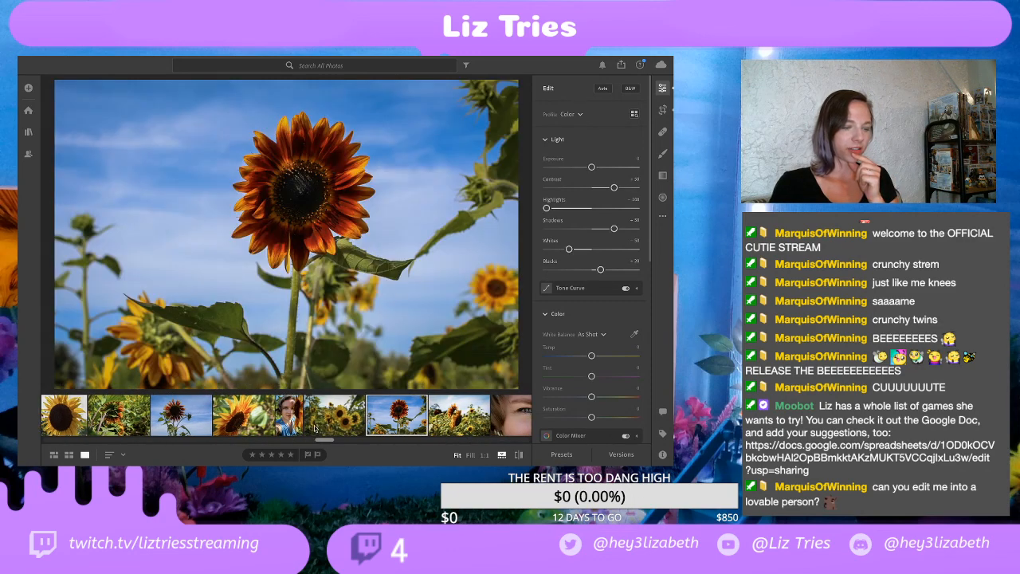
pyautogui.click(314, 428)
pyautogui.scroll(-1, 318, 427)
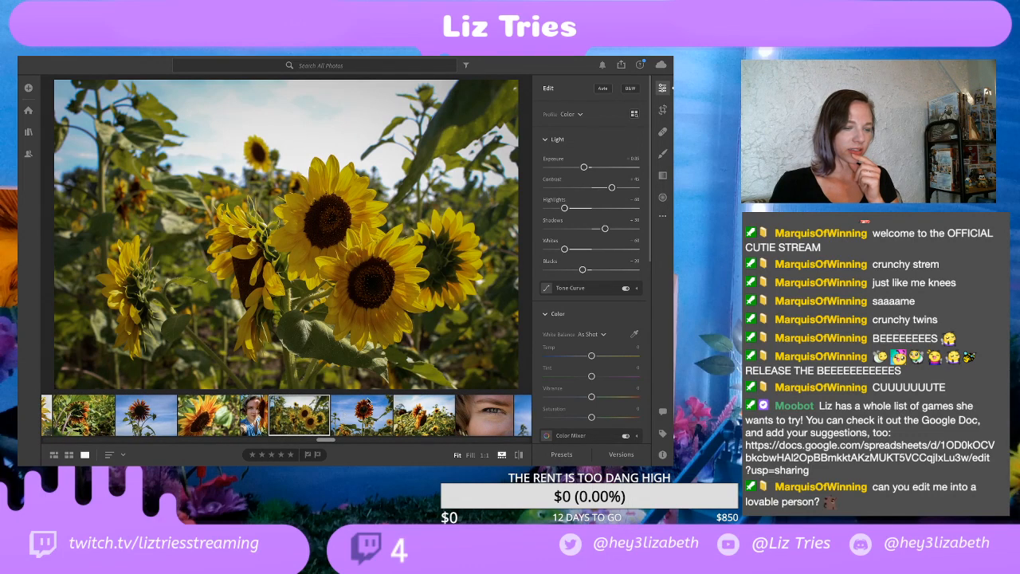
pyautogui.scroll(-1, 331, 416)
pyautogui.click(338, 417)
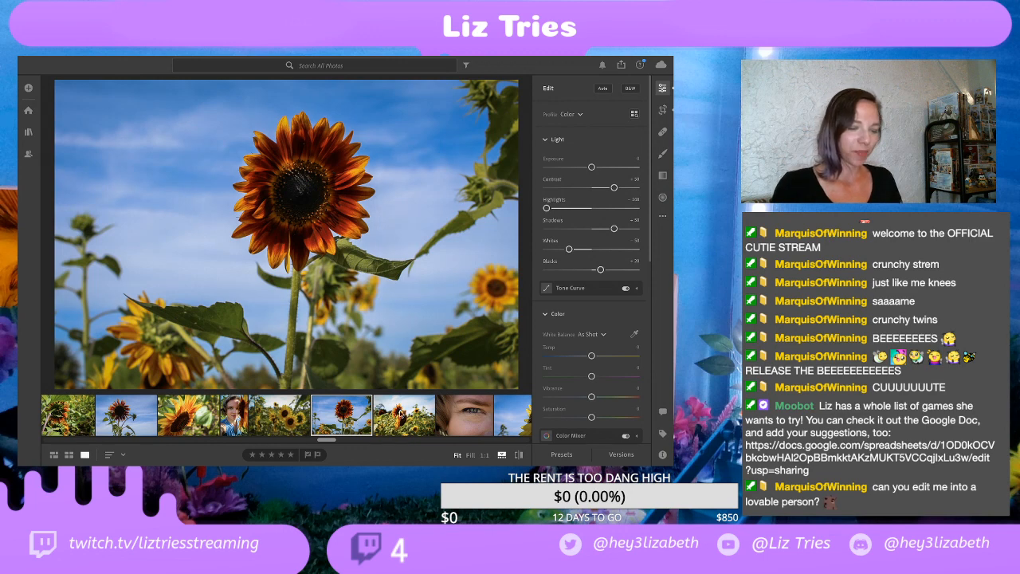
pyautogui.click(403, 414)
pyautogui.scroll(-3, 422, 415)
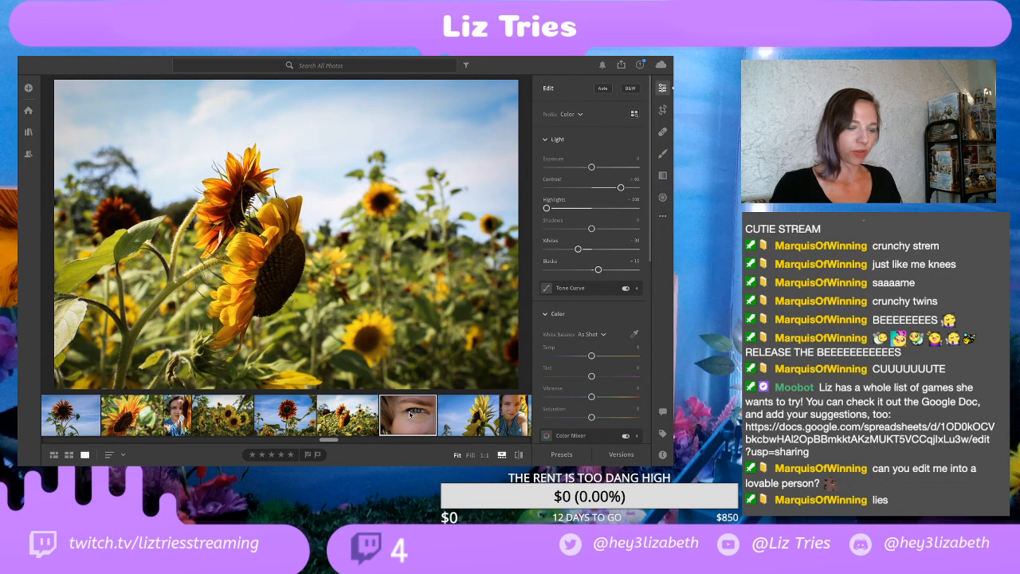
# Step: Try to open the eye close-up and the adjacent photo of a yellow sunflower against blue sky
pyautogui.click(409, 413)
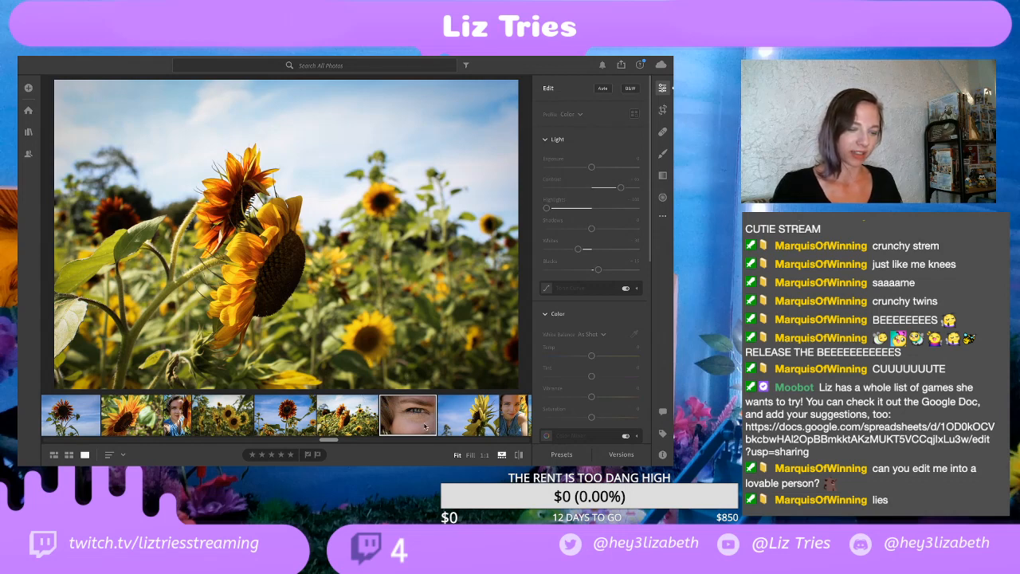
pyautogui.hscroll(2, 366, 415)
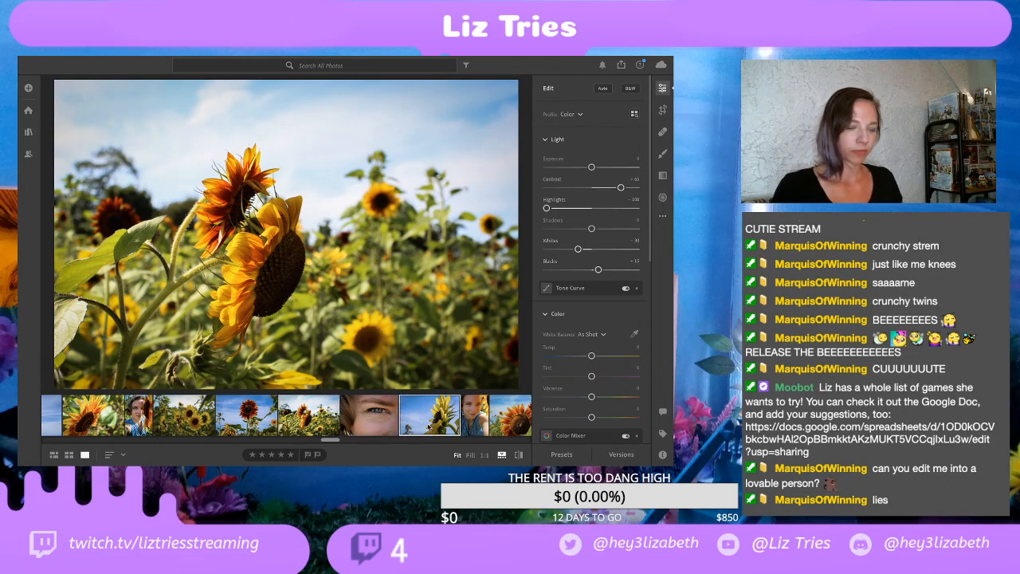
pyautogui.scroll(-3, 429, 426)
pyautogui.scroll(2, 425, 427)
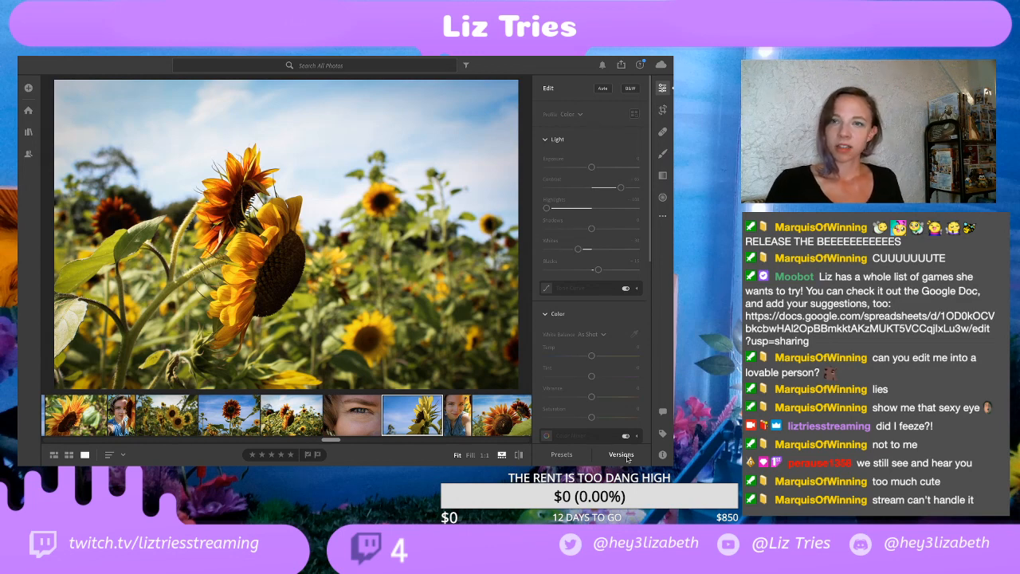
pyautogui.click(338, 419)
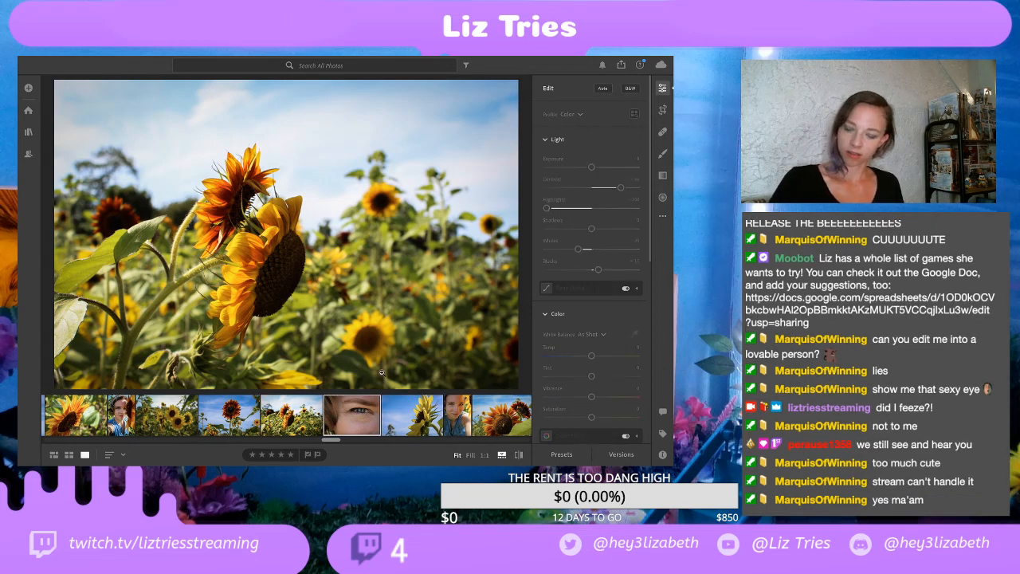
pyautogui.click(421, 414)
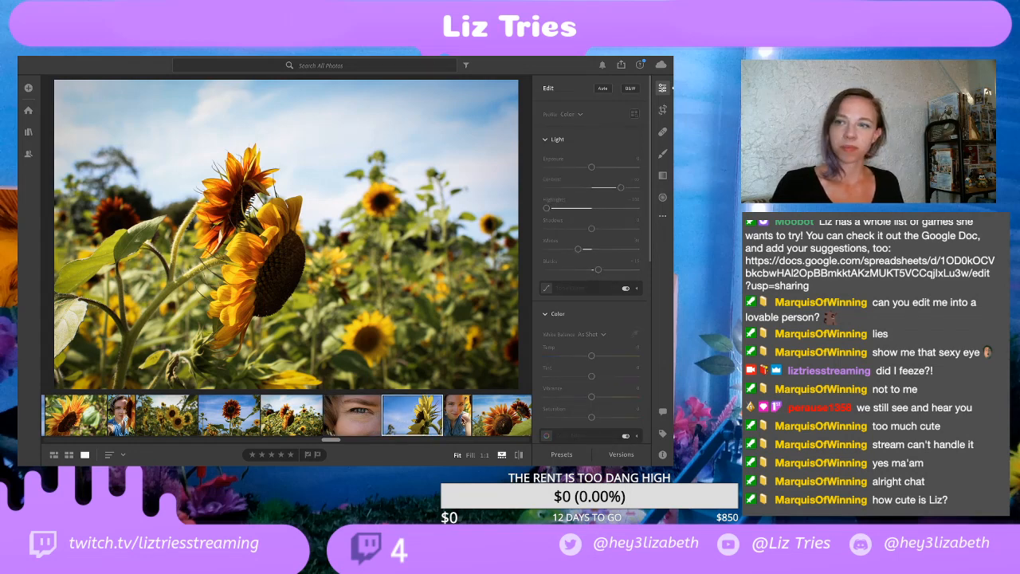
# Step: Try to open the portrait, the red sunflower pair and the yellow cluster photo that follow in the filmstrip
pyautogui.click(460, 420)
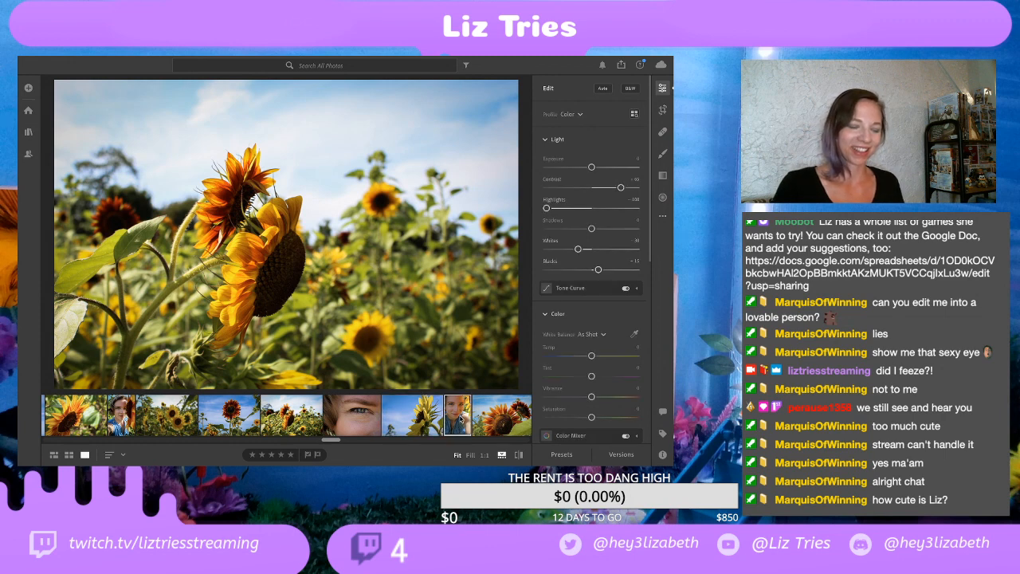
pyautogui.scroll(-5, 322, 410)
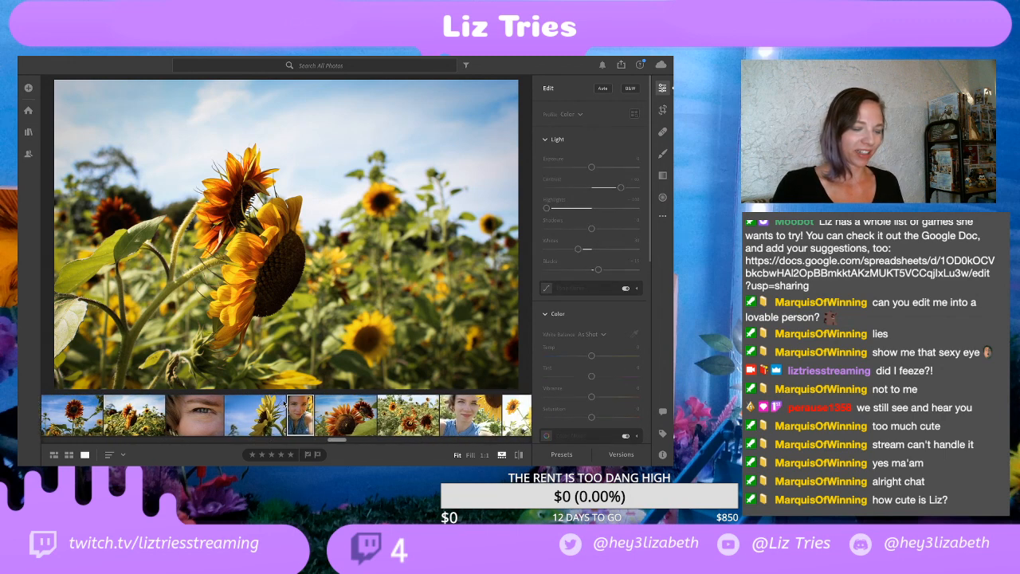
pyautogui.click(347, 413)
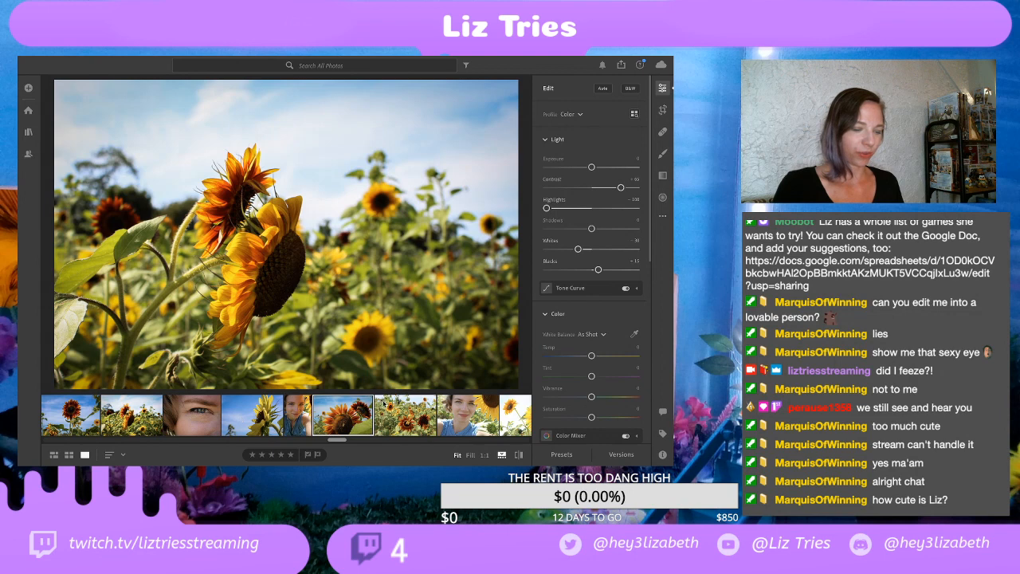
pyautogui.click(425, 409)
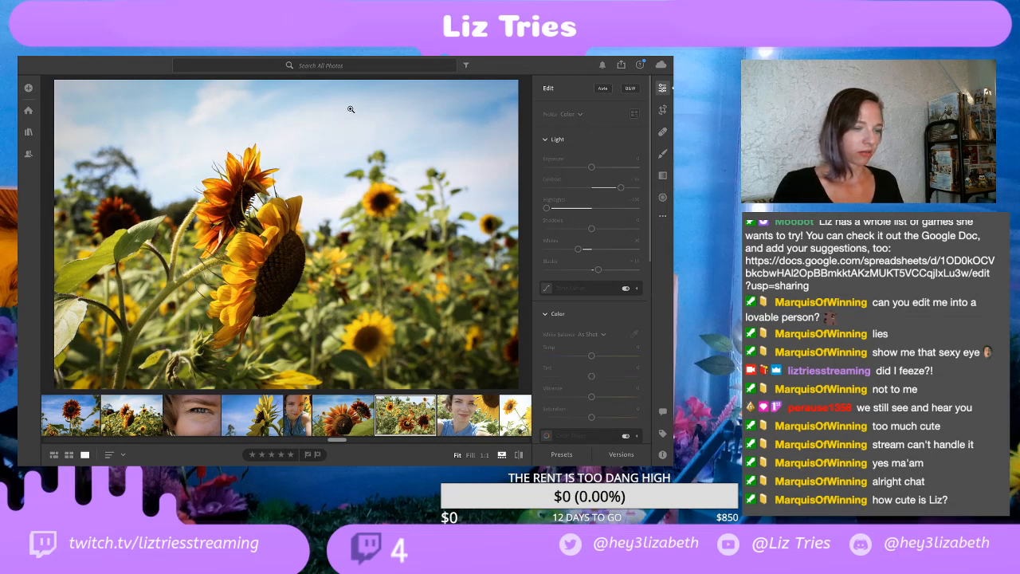
# Step: Switch to the Finder window Sunflower Field 08.26.19, open its EDITS folder and make the window full screen
pyautogui.hotkey('ctrl', 'Up')
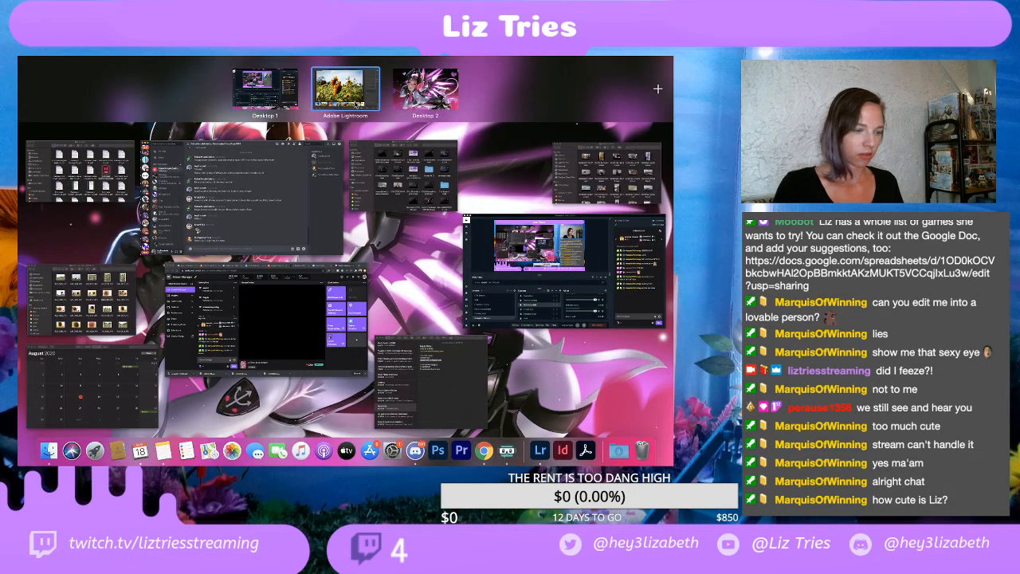
pyautogui.click(104, 286)
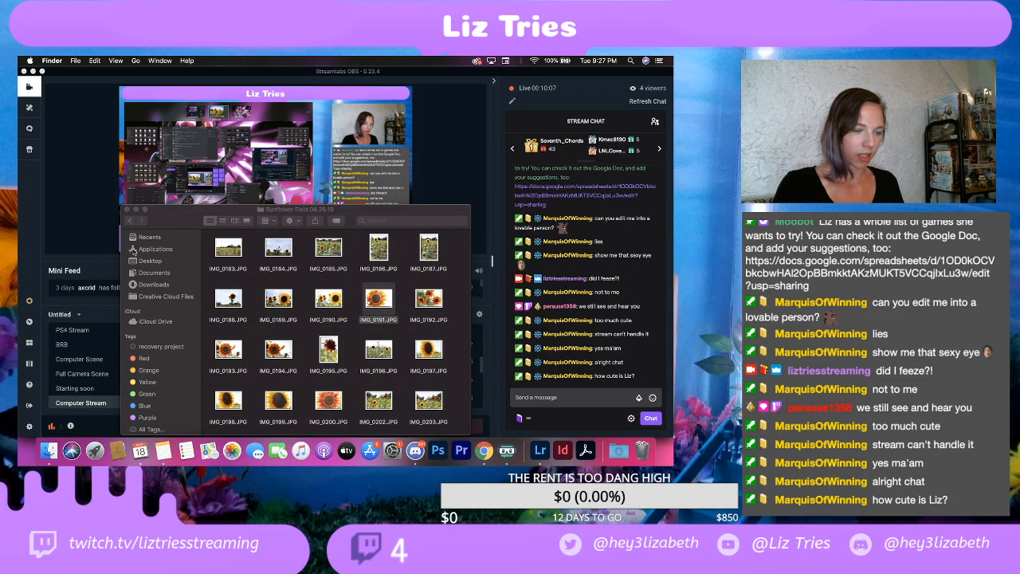
pyautogui.moveTo(289, 213); pyautogui.dragTo(330, 98)
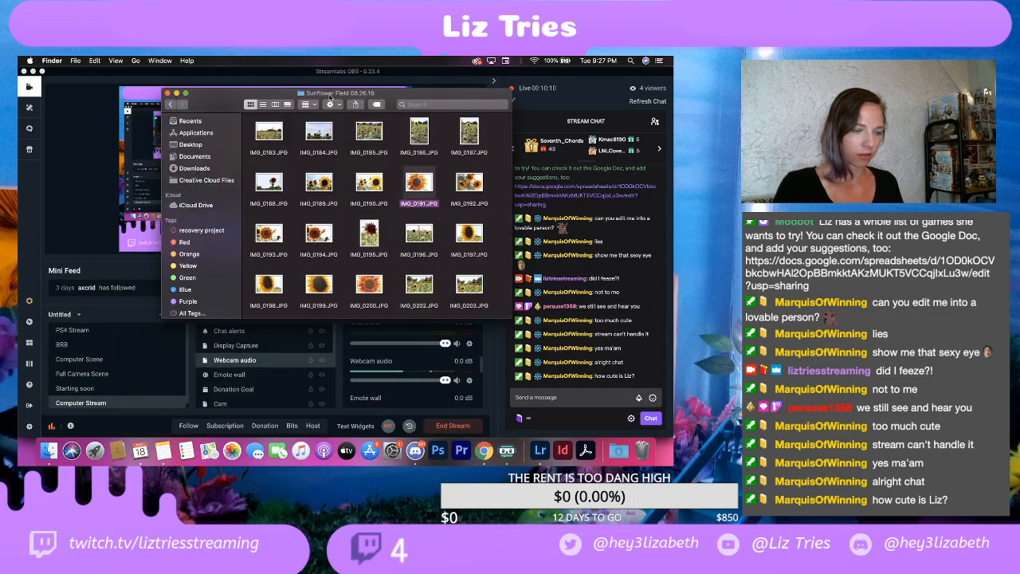
pyautogui.scroll(-15, 335, 210)
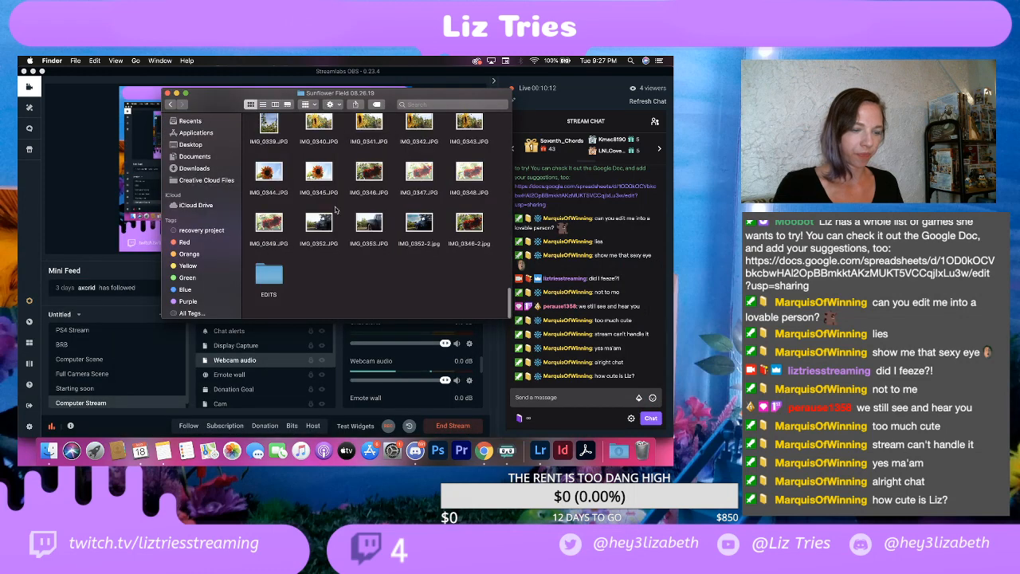
pyautogui.doubleClick(269, 275)
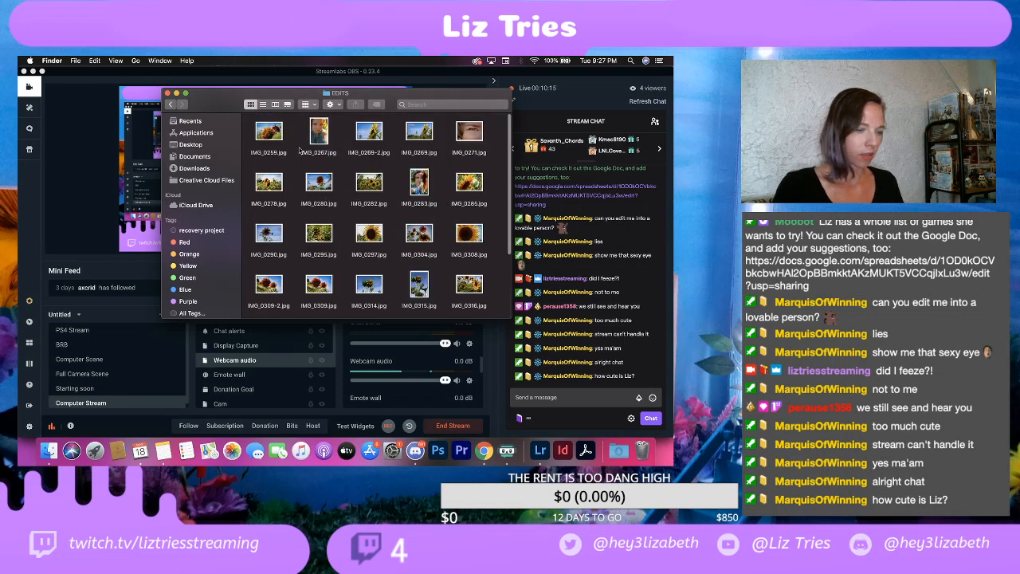
pyautogui.click(185, 93)
# Step: Preview IMG_0259.jpg with Quick Look, close the preview and switch the EDITS folder to gallery view
pyautogui.click(125, 92)
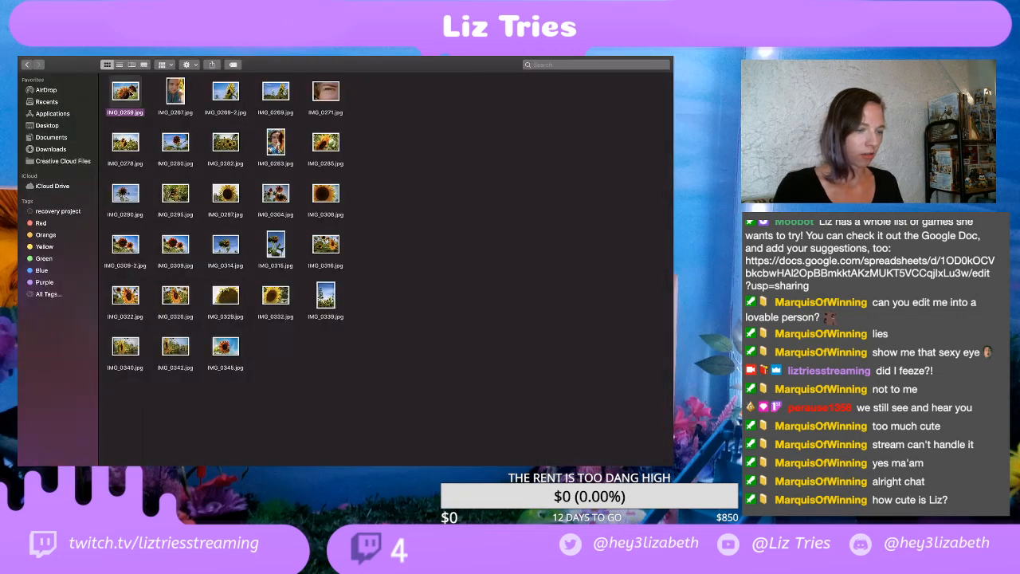
pyautogui.press('space')
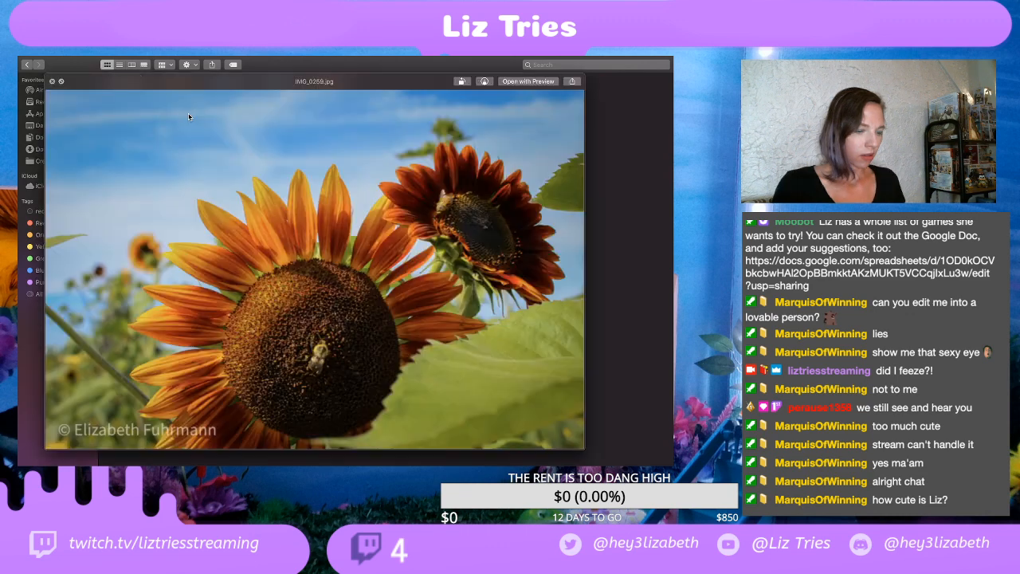
pyautogui.click(53, 81)
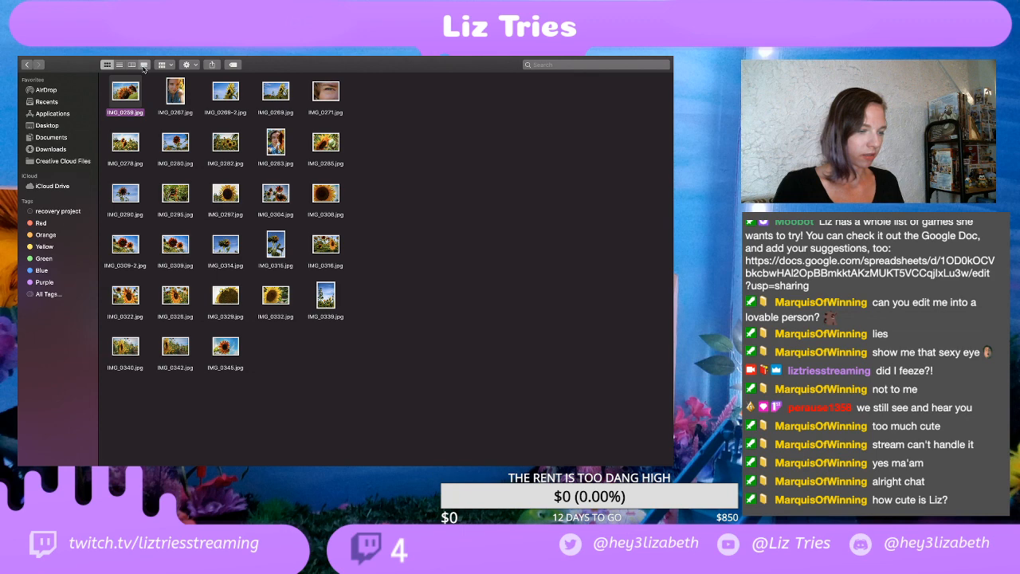
pyautogui.click(143, 66)
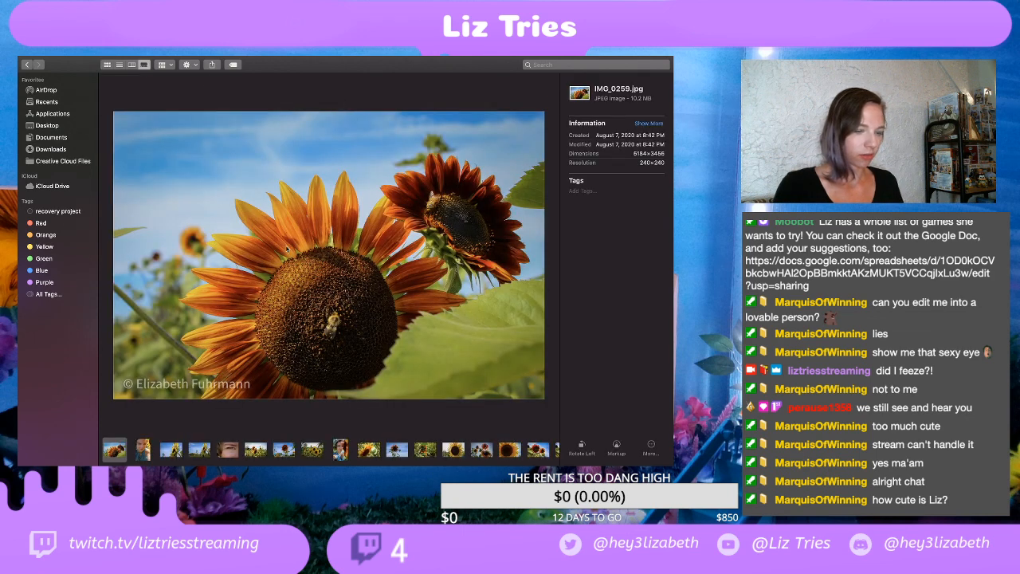
# Step: View the exported photos from the portrait IMG_0267.jpg through to the eye close-up IMG_0271.jpg
pyautogui.click(143, 450)
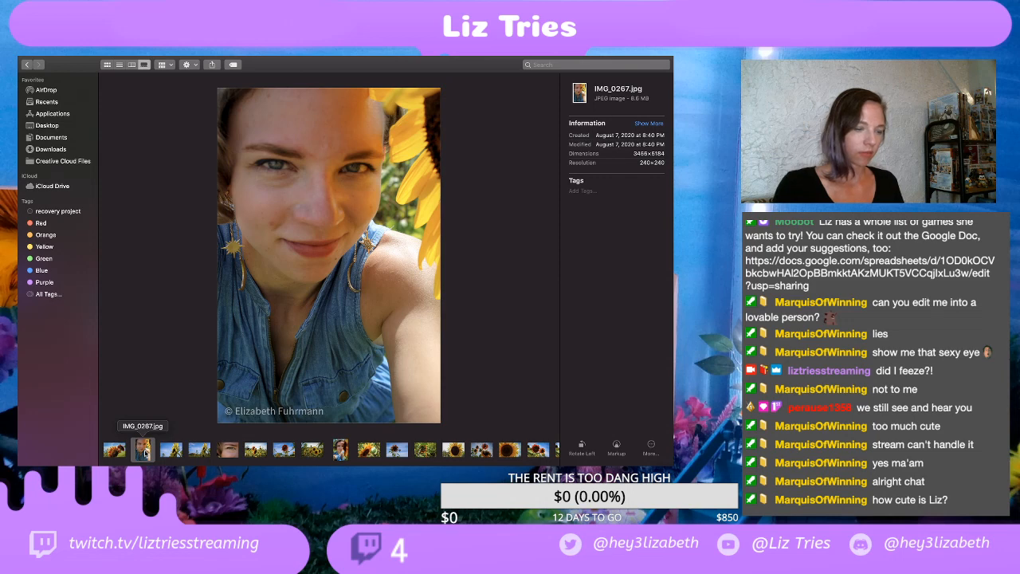
pyautogui.press('Right')
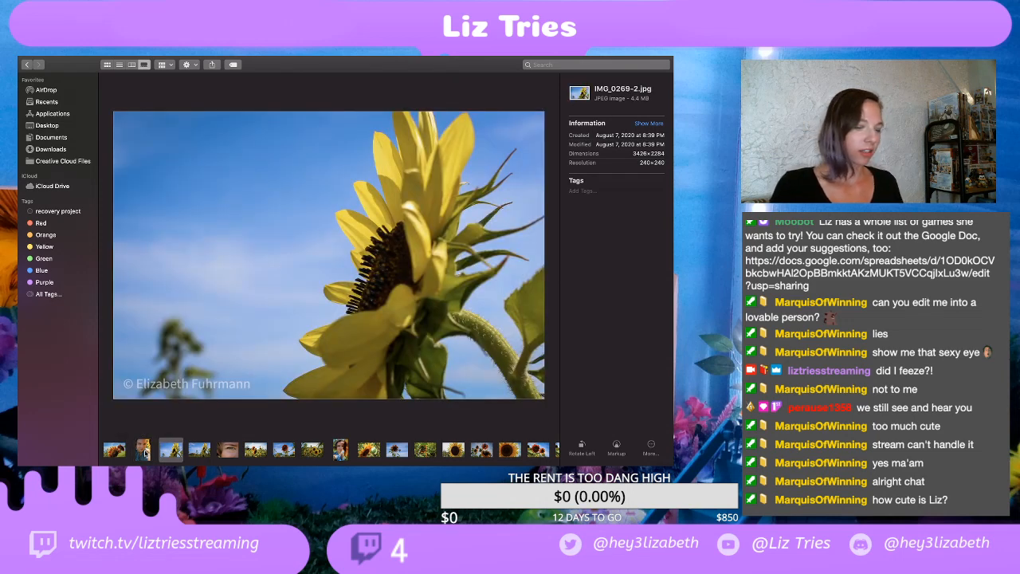
pyautogui.press('Right')
pyautogui.press('Right')
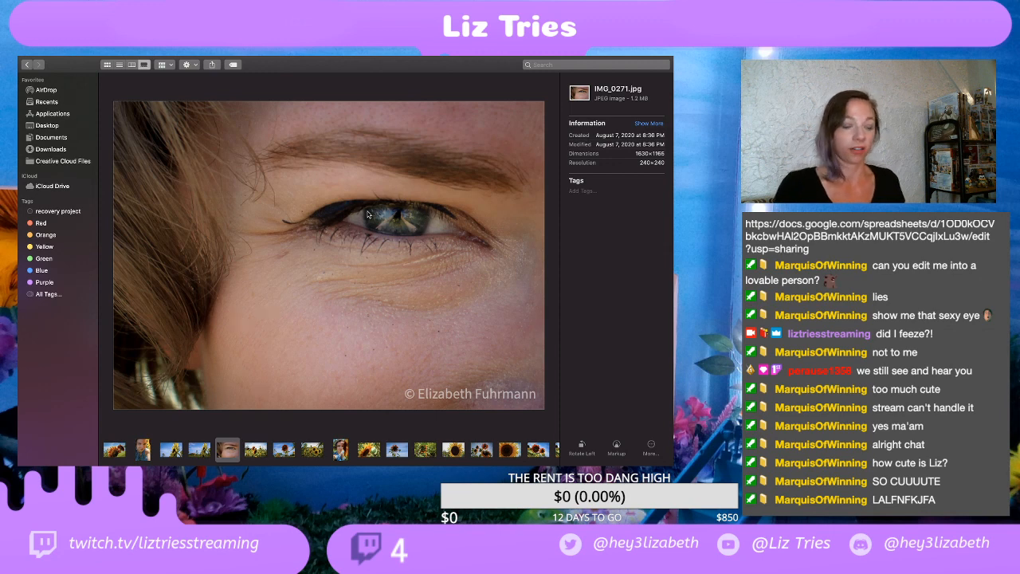
# Step: View IMG_0278.jpg, then return to the eye close-up IMG_0271.jpg and the portrait IMG_0267.jpg
pyautogui.click(257, 453)
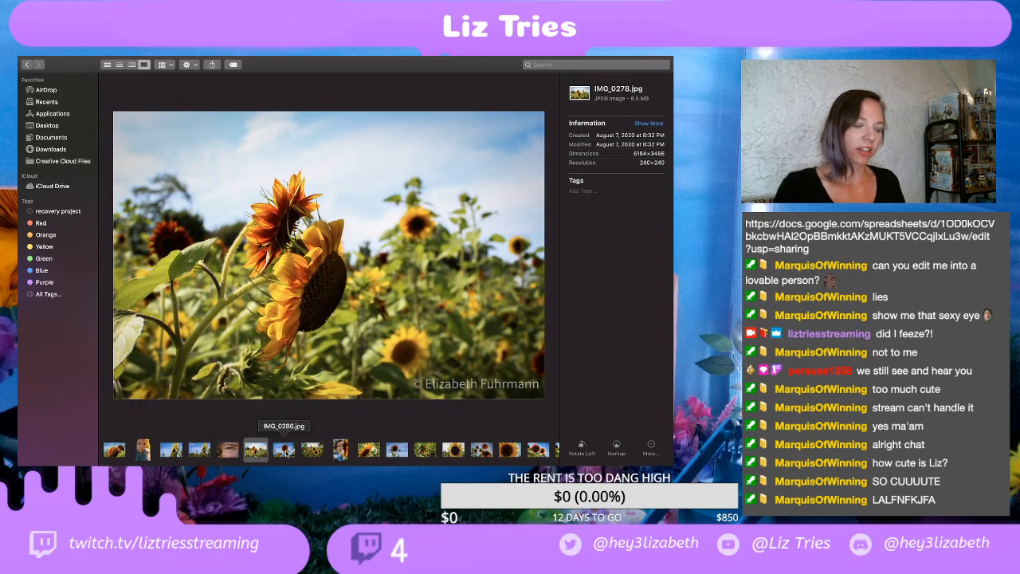
pyautogui.click(233, 458)
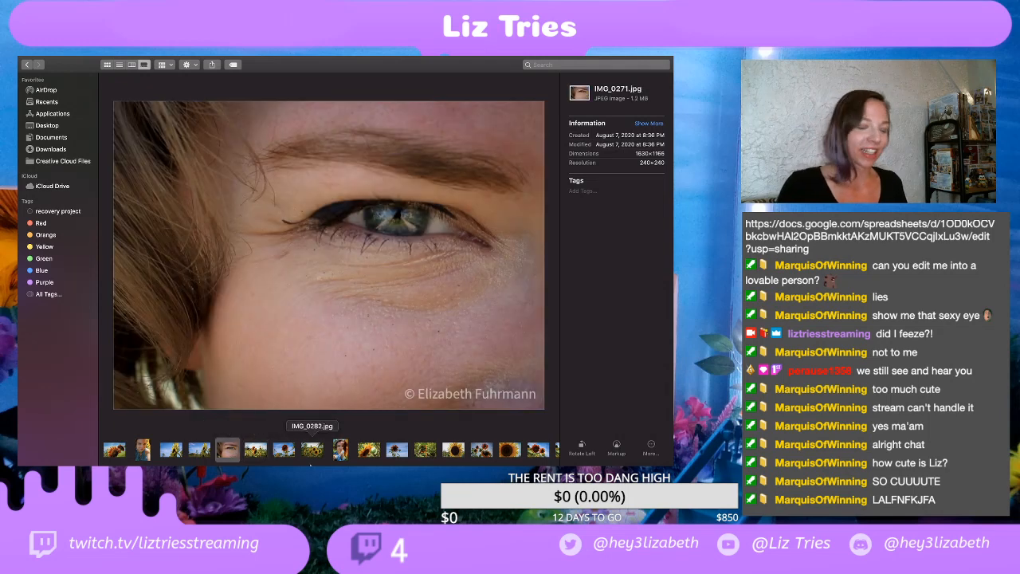
pyautogui.click(139, 455)
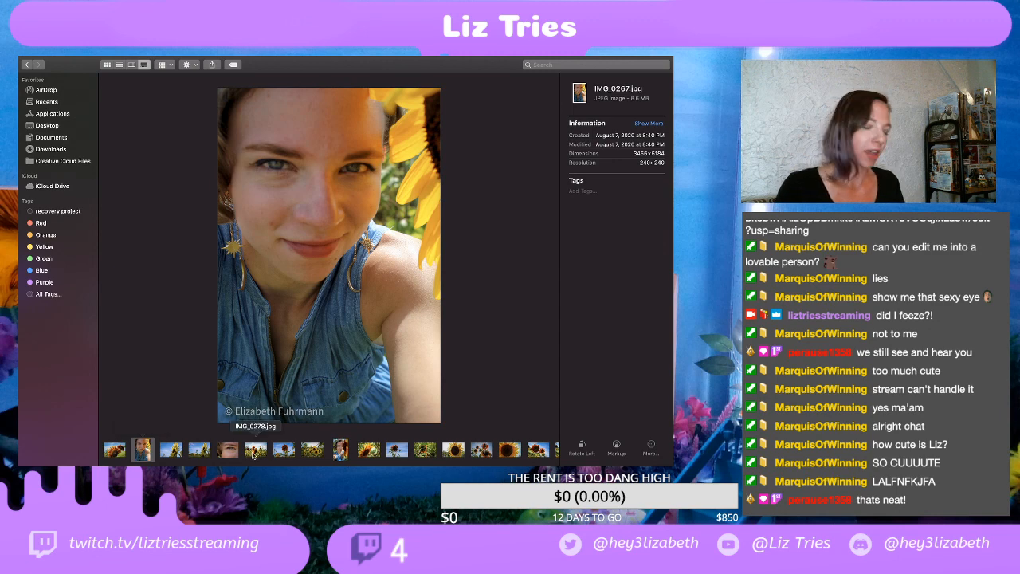
# Step: Browse the photos from IMG_0278.jpg to IMG_0285.jpg and return to the portrait IMG_0283.jpg
pyautogui.click(254, 453)
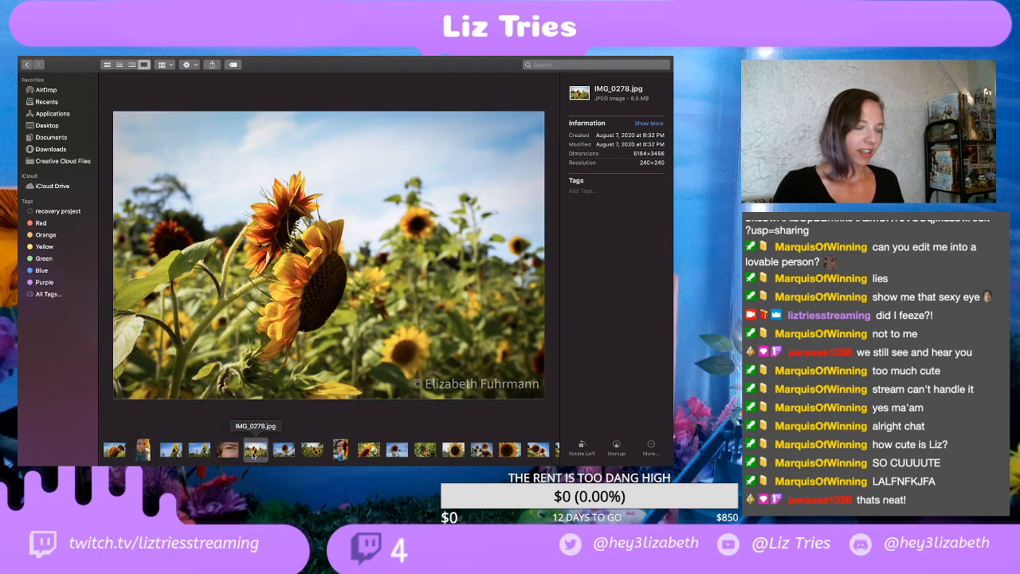
pyautogui.click(285, 451)
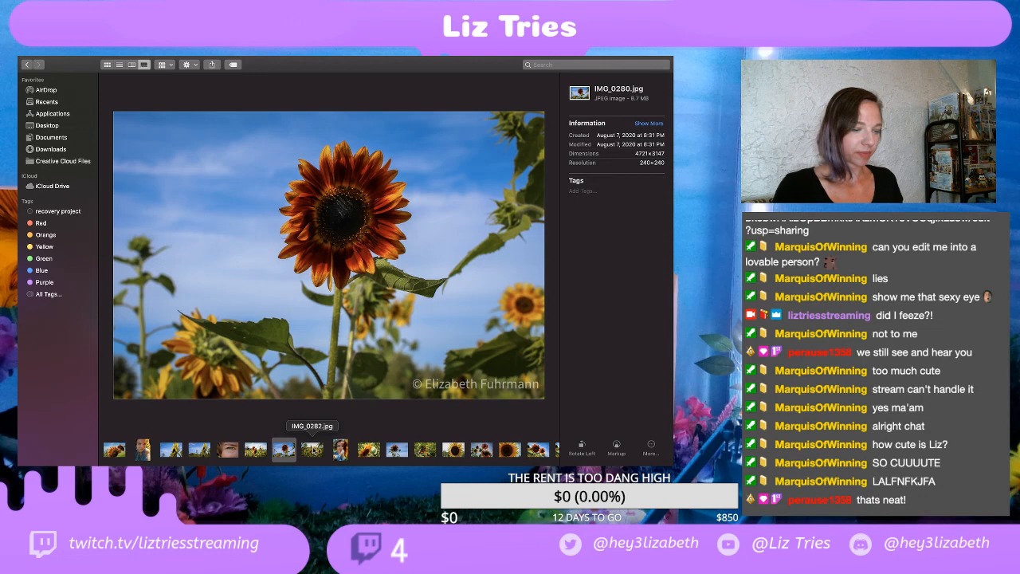
pyautogui.click(315, 451)
pyautogui.press('Right')
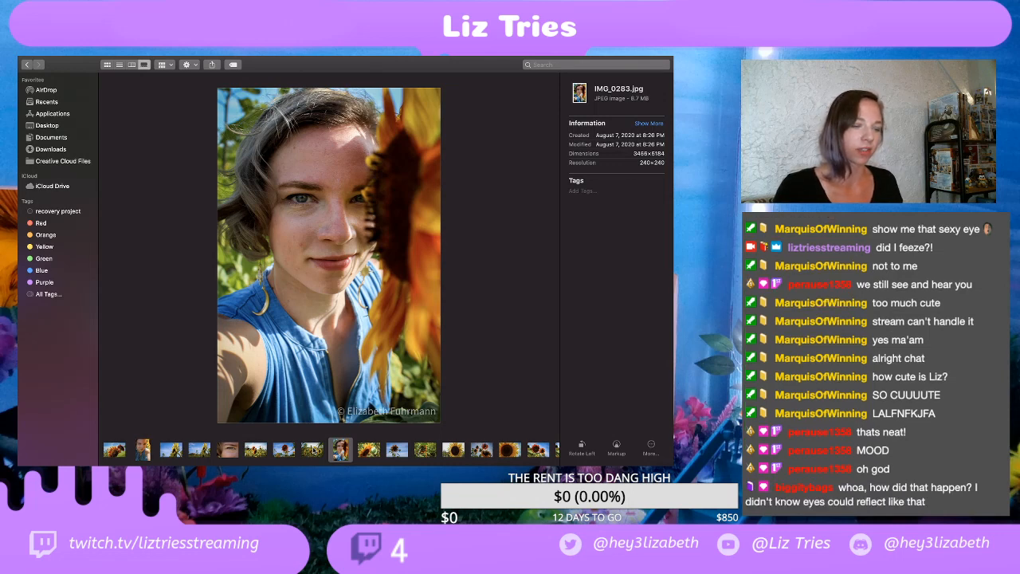
pyautogui.press('Right')
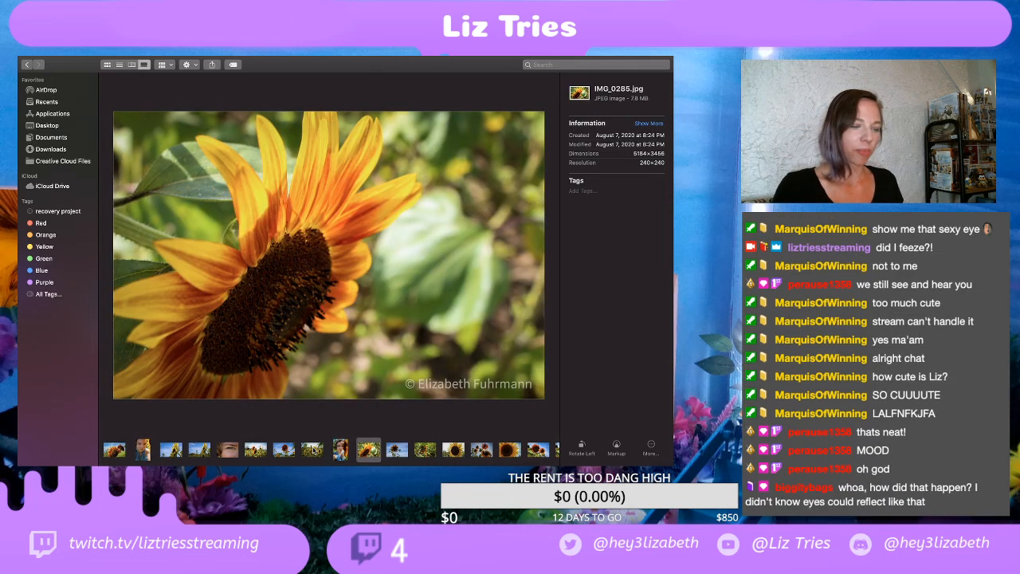
pyautogui.press('Left')
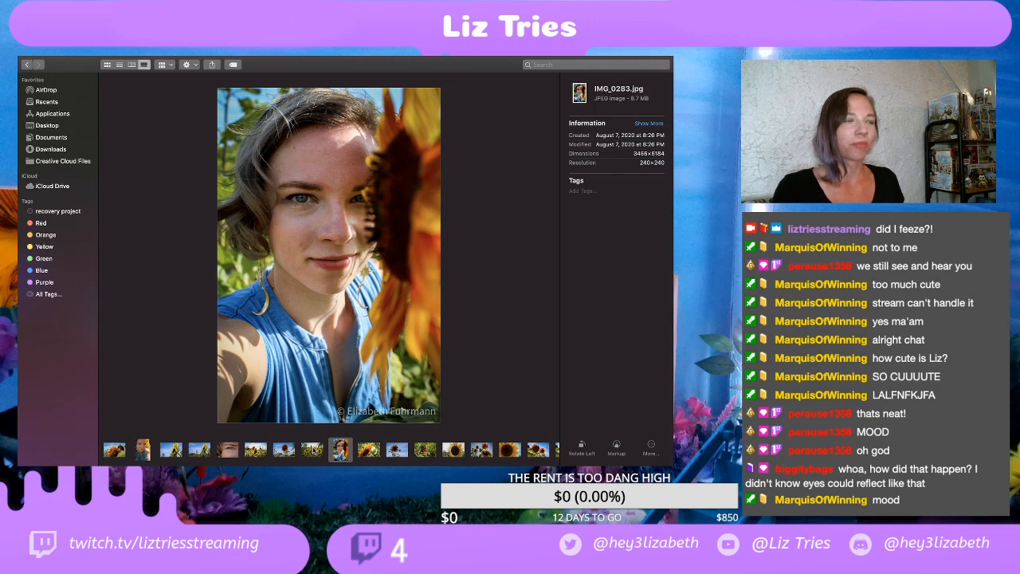
# Step: Inspect the sunflower centre in IMG_0285.jpg up close, then return to the full photo
pyautogui.click(370, 453)
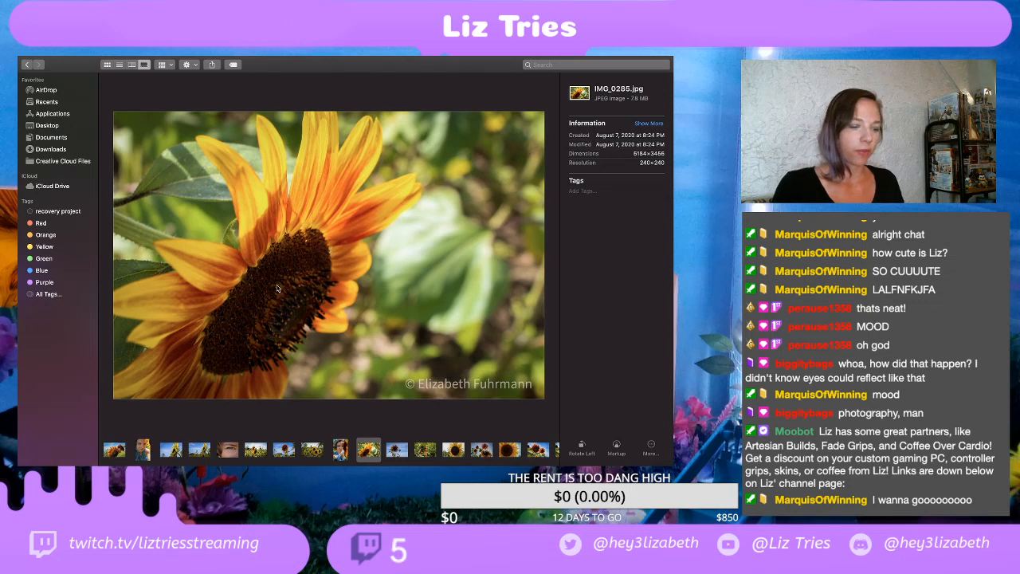
pyautogui.scroll(5, 300, 279)
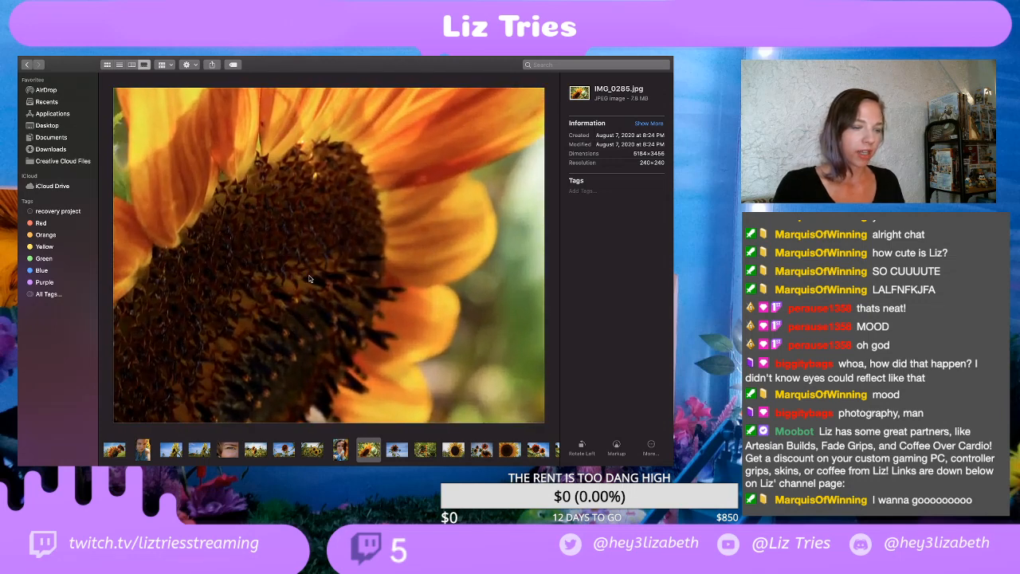
pyautogui.scroll(3, 373, 249)
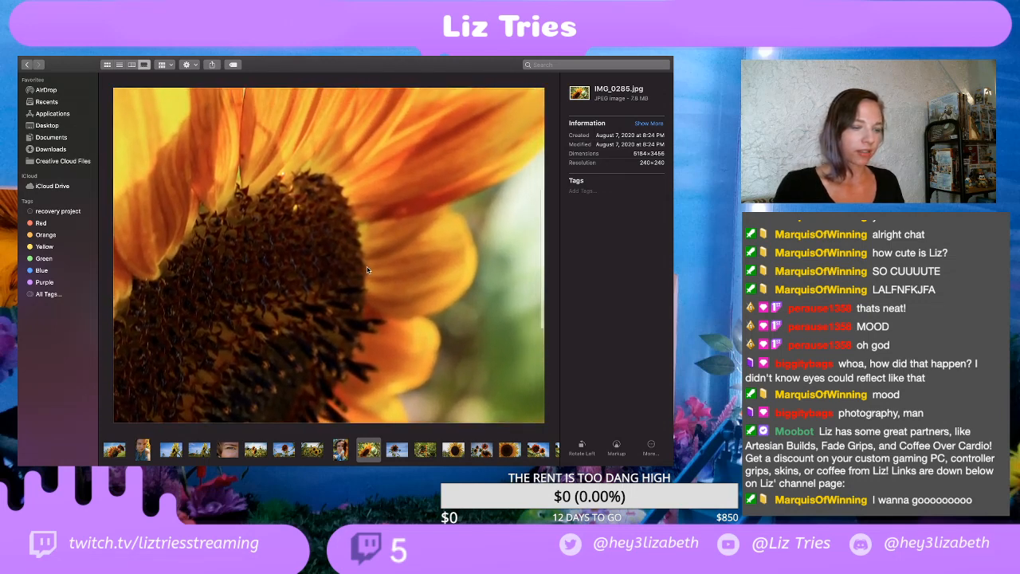
pyautogui.scroll(3, 369, 268)
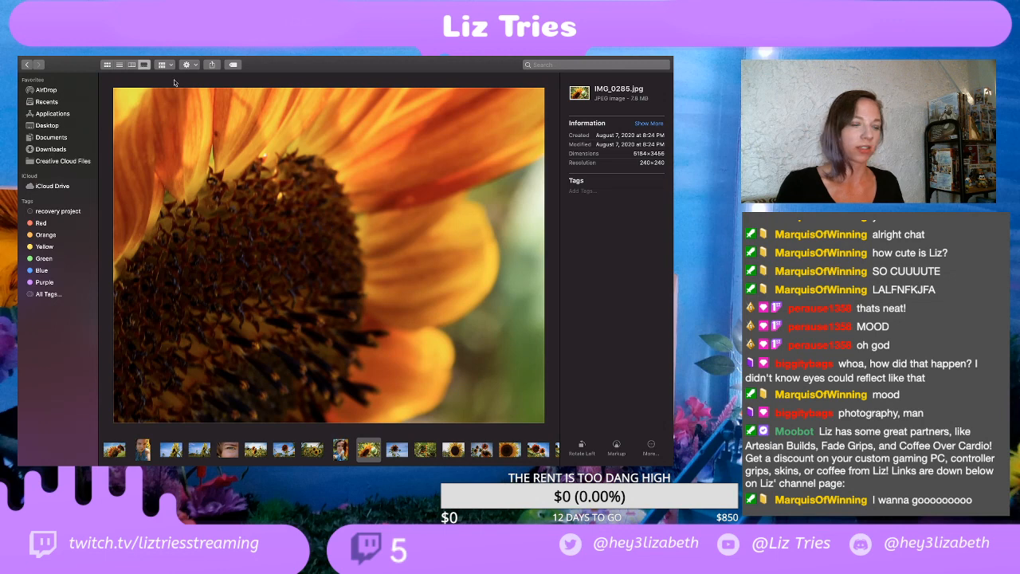
pyautogui.scroll(-5, 300, 233)
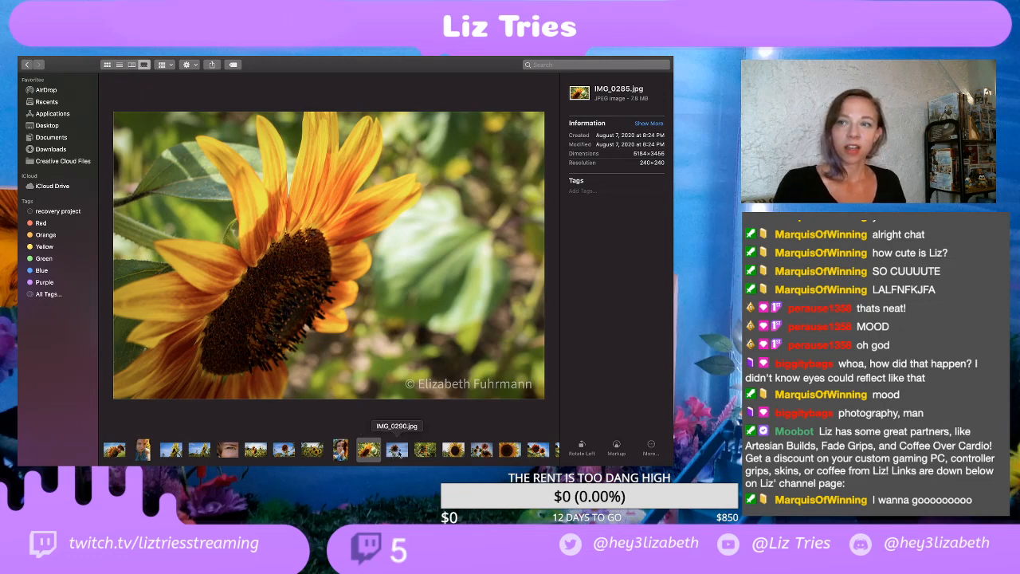
# Step: View the exported sunflower photos from IMG_0290.jpg through IMG_0295.jpg, IMG_0297.jpg and IMG_0304.jpg to IMG_0309-2.jpg
pyautogui.click(397, 451)
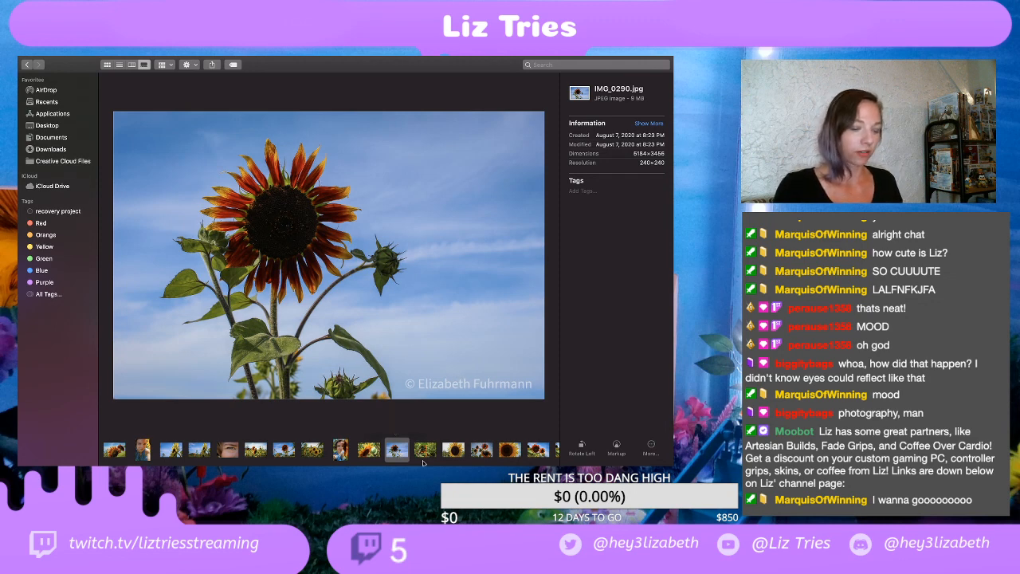
pyautogui.click(426, 451)
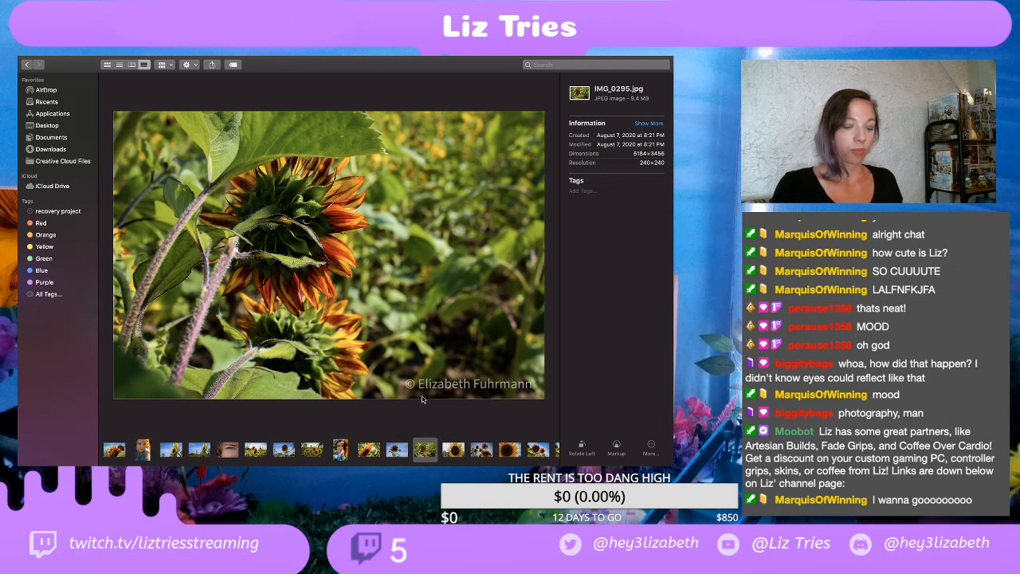
pyautogui.hscroll(2, 429, 456)
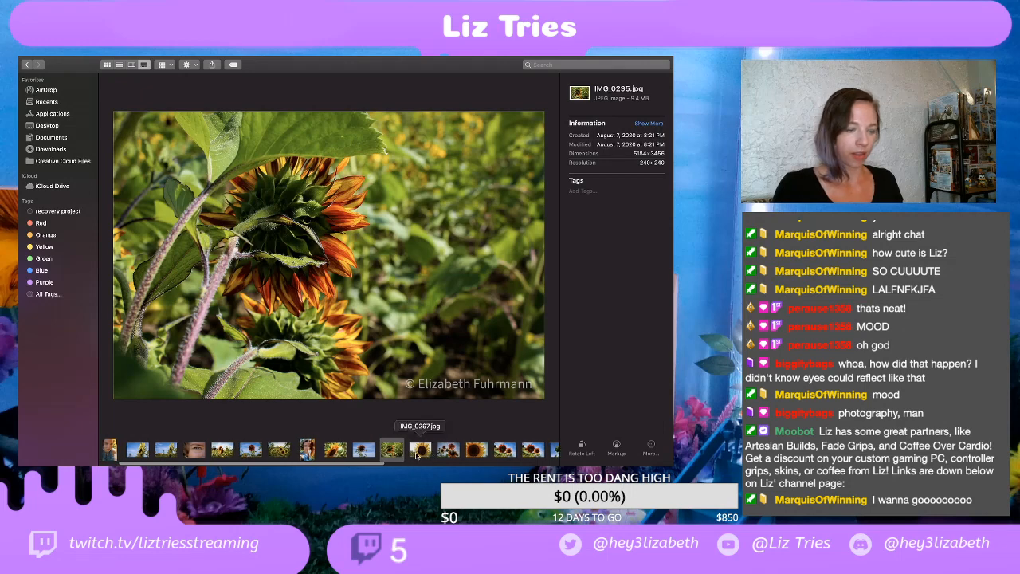
pyautogui.click(422, 451)
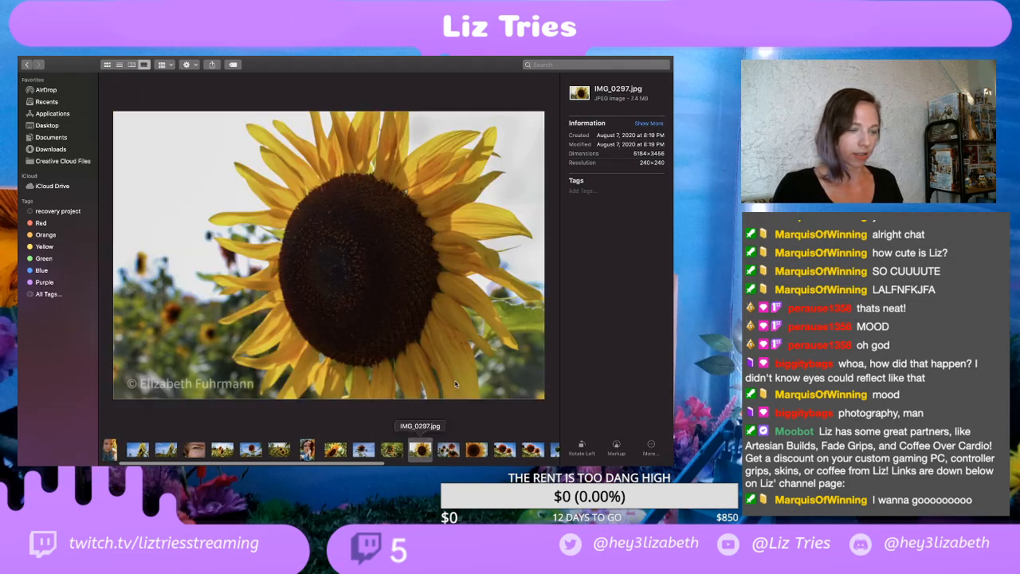
pyautogui.click(449, 451)
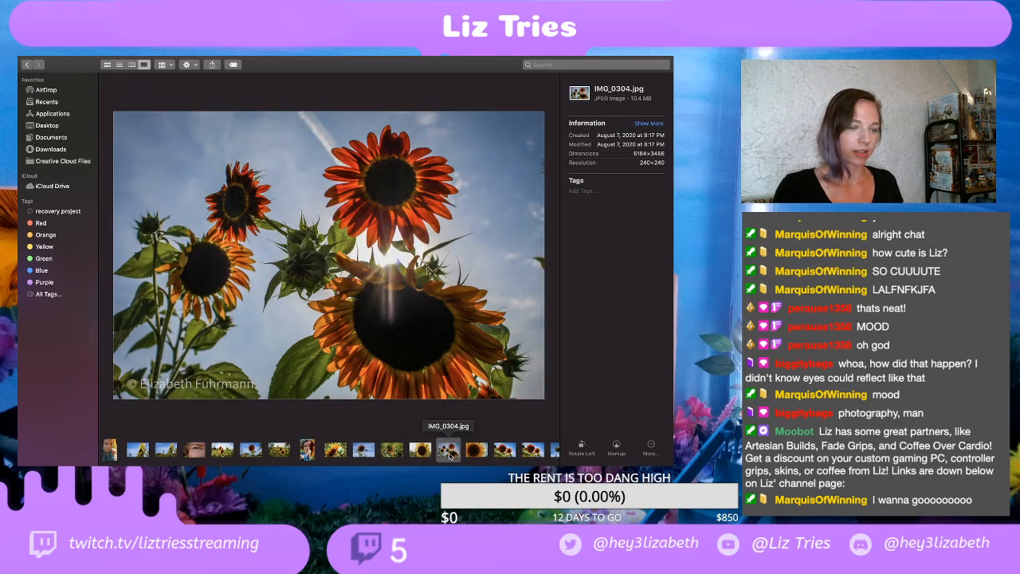
pyautogui.press('Right')
pyautogui.click(504, 451)
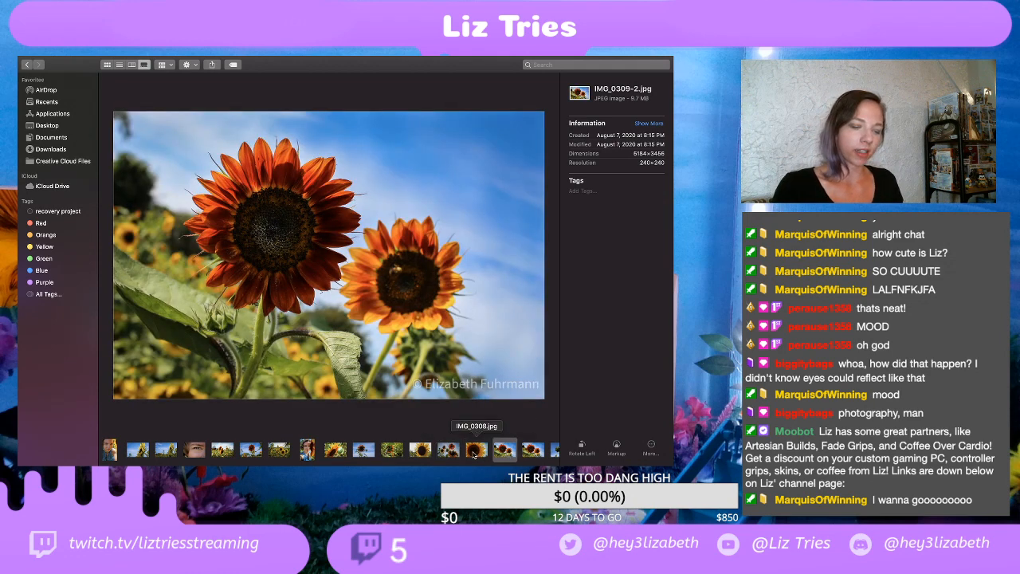
# Step: Inspect both sunflower heads in IMG_0309-2.jpg up close, then return to the full photo
pyautogui.hscroll(5, 474, 451)
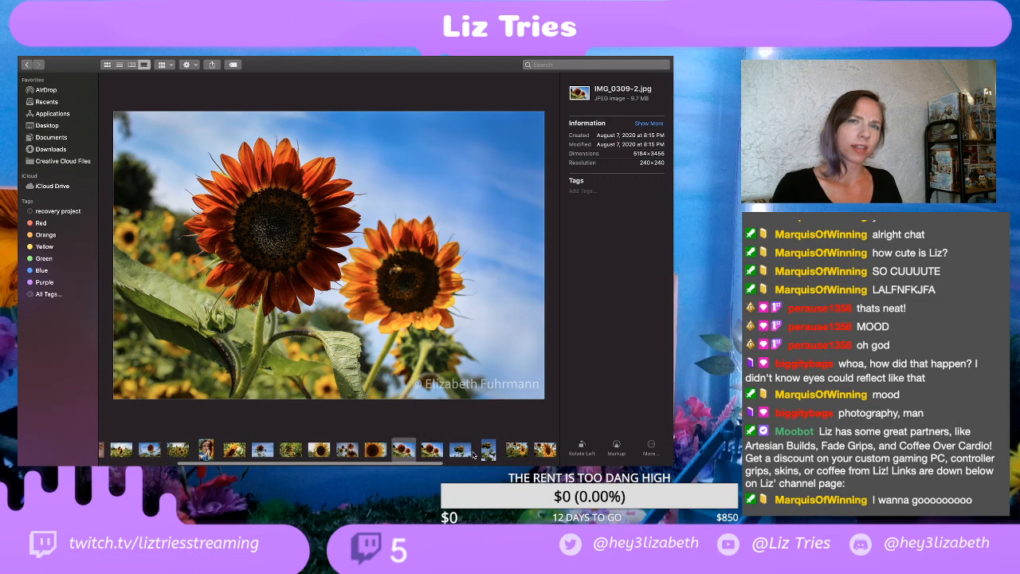
pyautogui.hscroll(3, 474, 455)
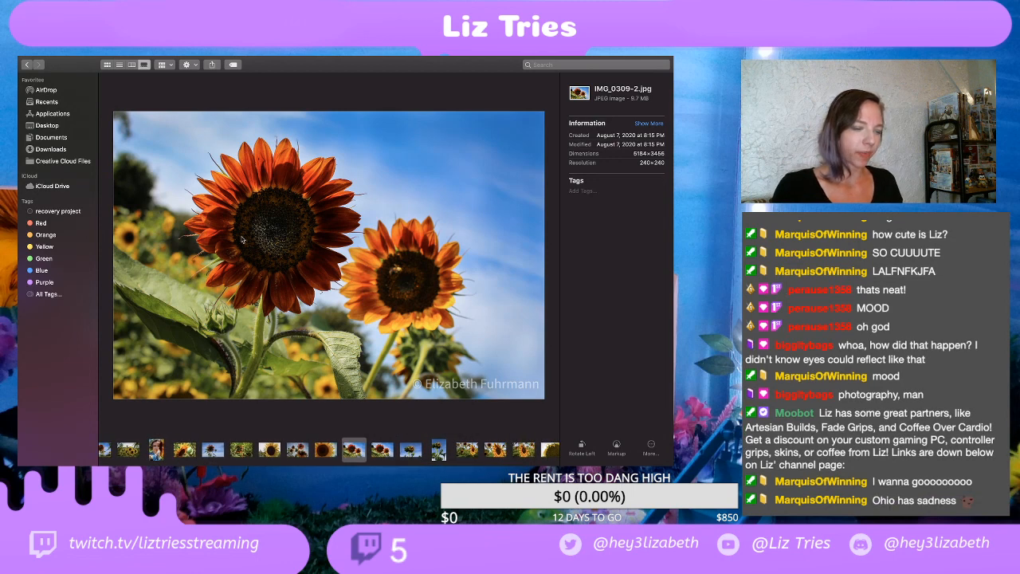
pyautogui.scroll(3, 243, 238)
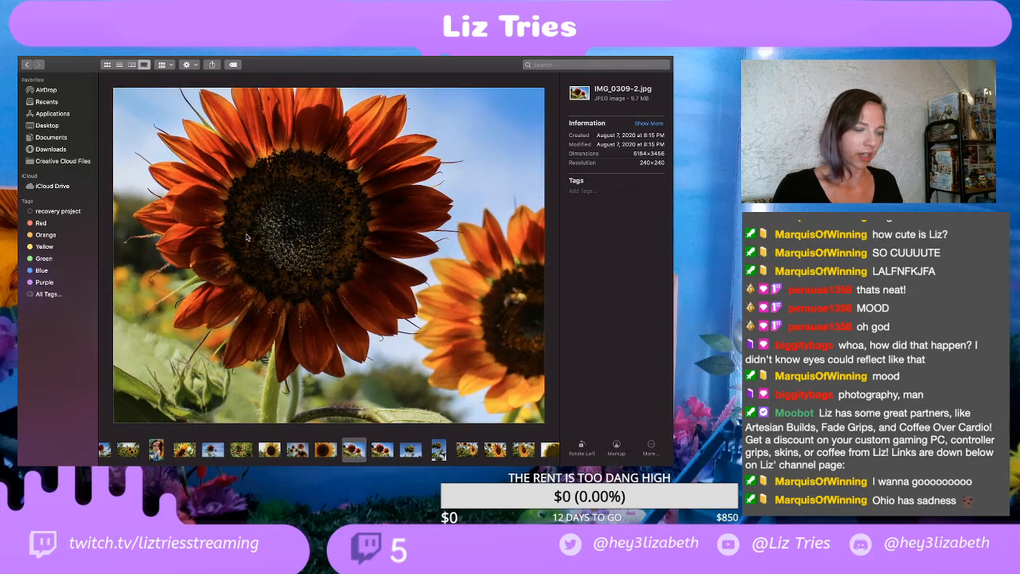
pyautogui.scroll(3, 247, 238)
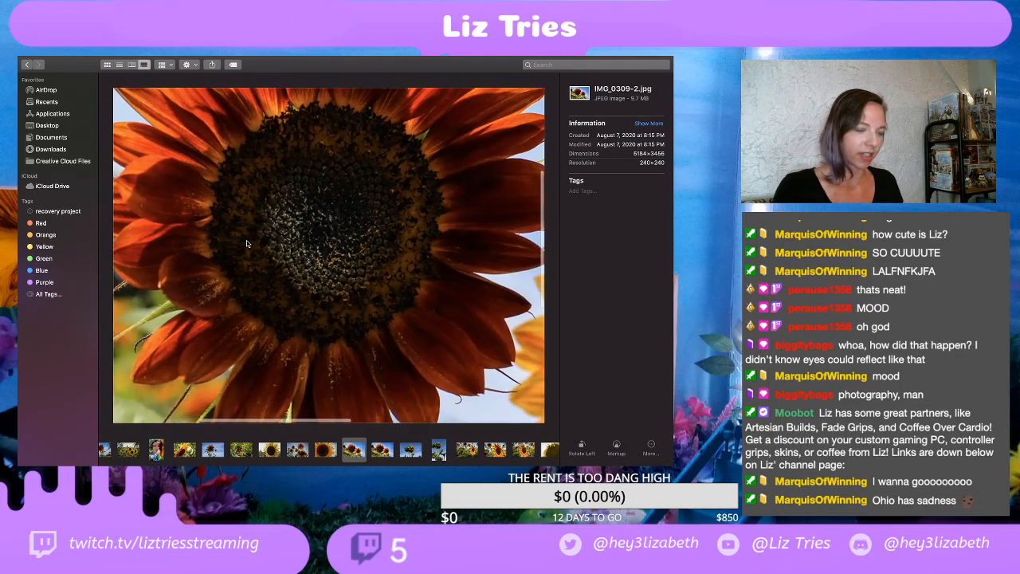
pyautogui.scroll(-5, 246, 240)
pyautogui.scroll(3, 339, 228)
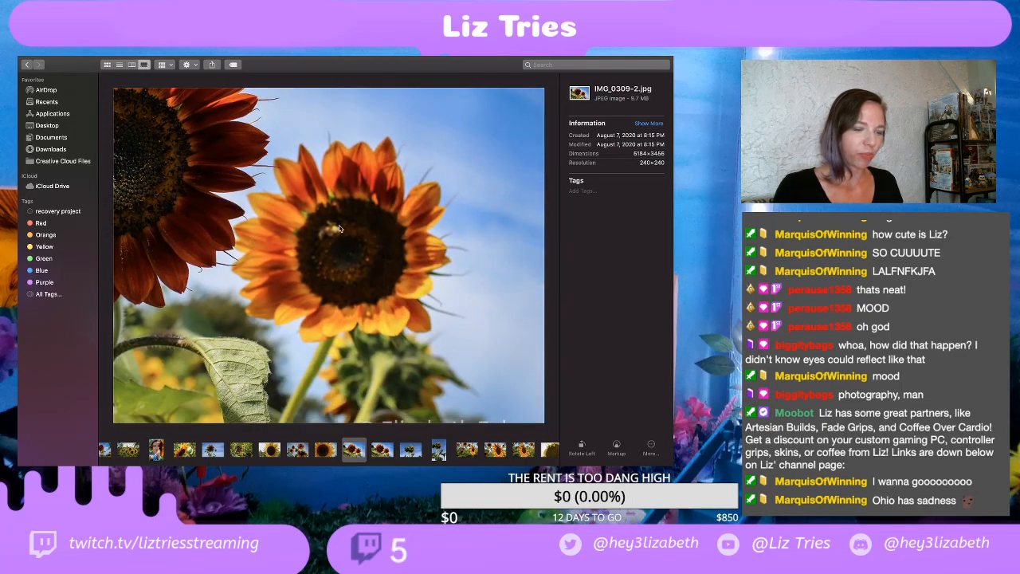
pyautogui.scroll(-5, 339, 229)
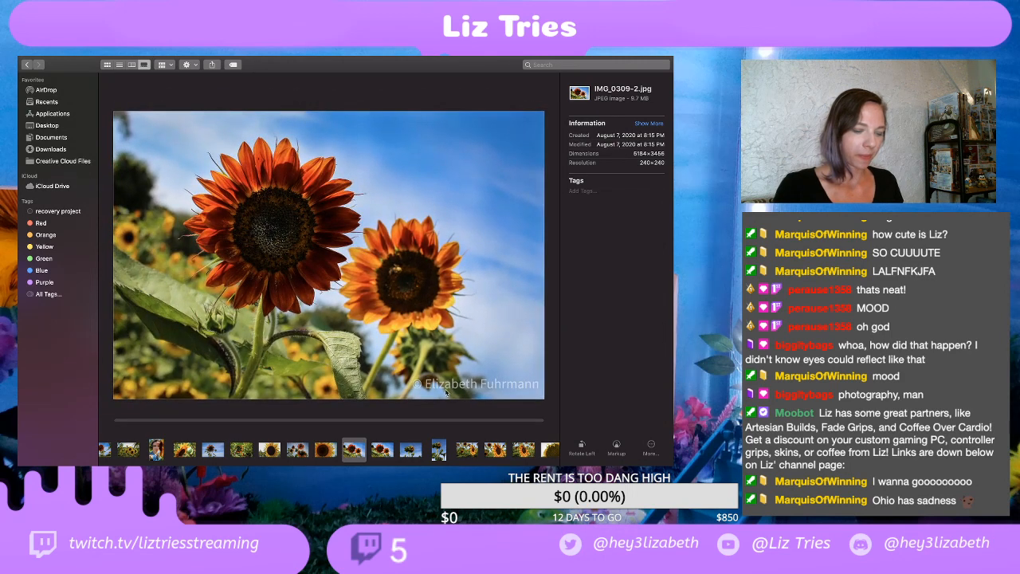
# Step: Compare the two versions IMG_0309.jpg and IMG_0309-2.jpg by alternating between them, ending on IMG_0309.jpg
pyautogui.click(381, 450)
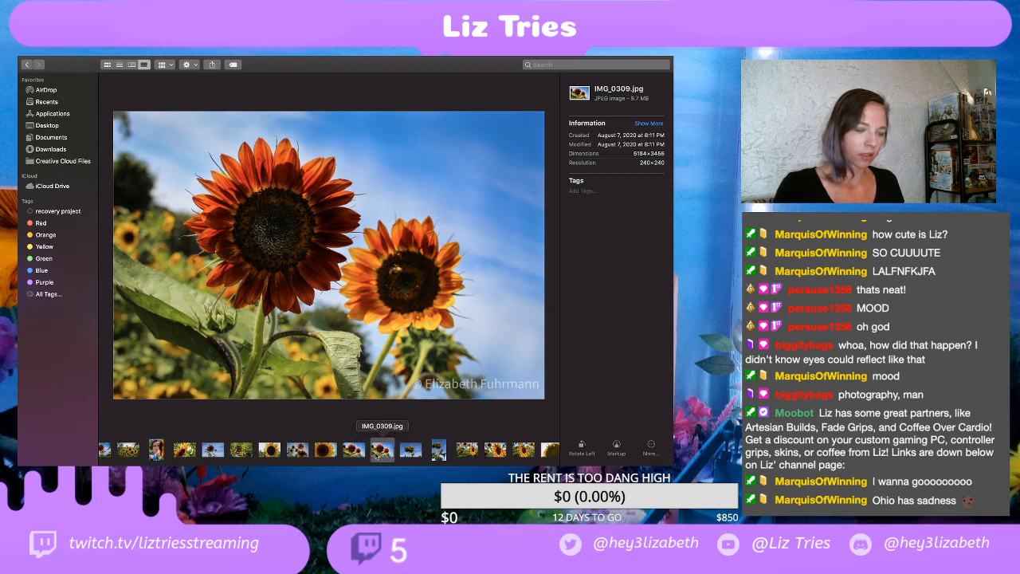
pyautogui.click(356, 455)
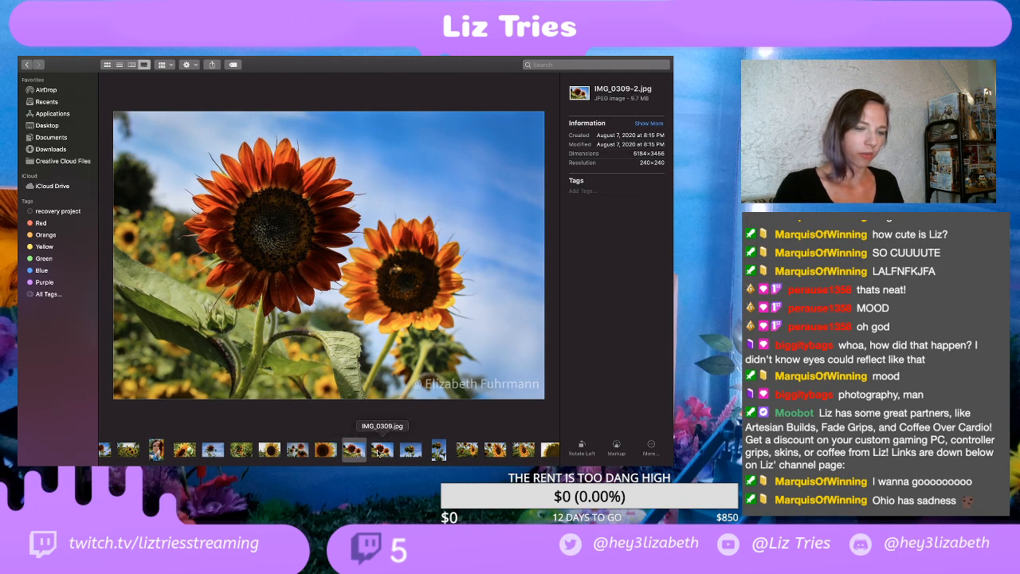
pyautogui.click(383, 454)
pyautogui.click(361, 456)
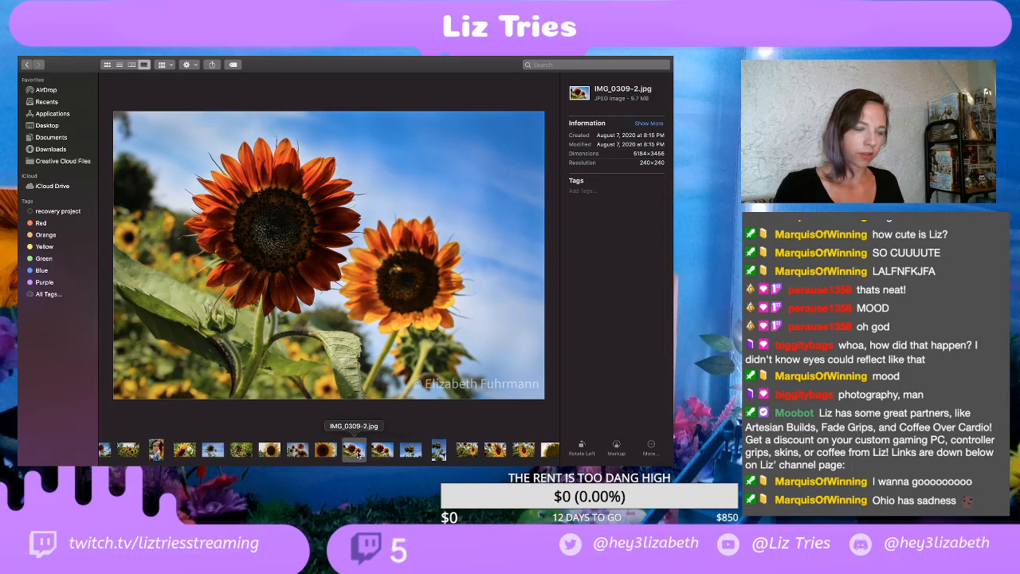
pyautogui.click(383, 453)
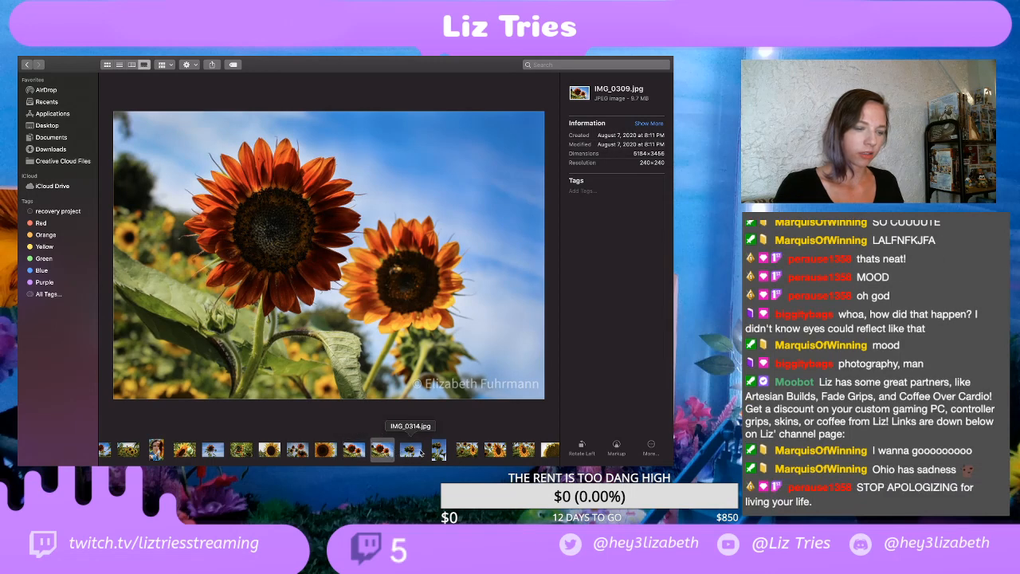
# Step: View the sunflower bud photos IMG_0314.jpg and IMG_0315.jpg in alternation, ending on the portrait-format IMG_0315.jpg
pyautogui.click(418, 453)
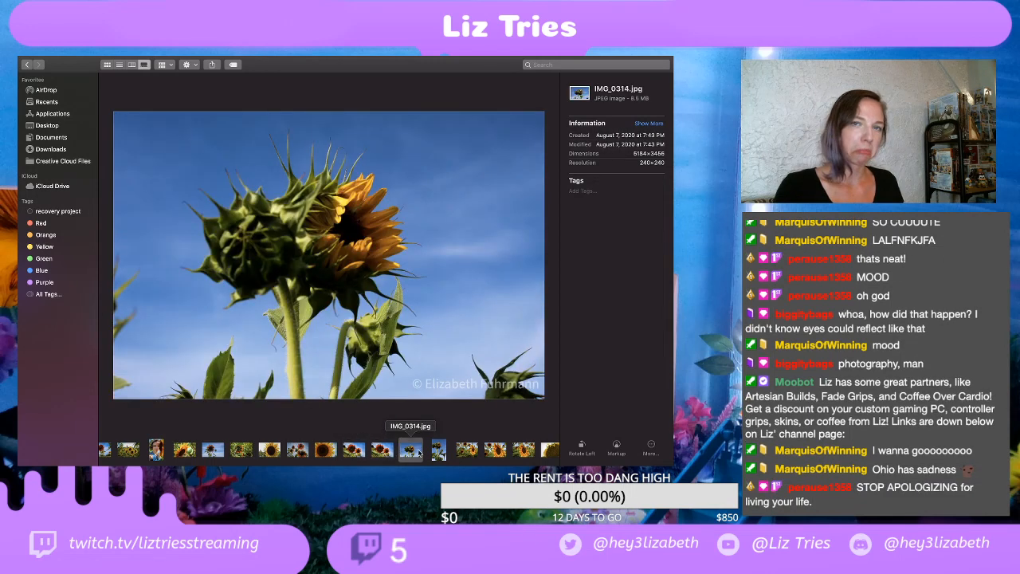
pyautogui.press('Right')
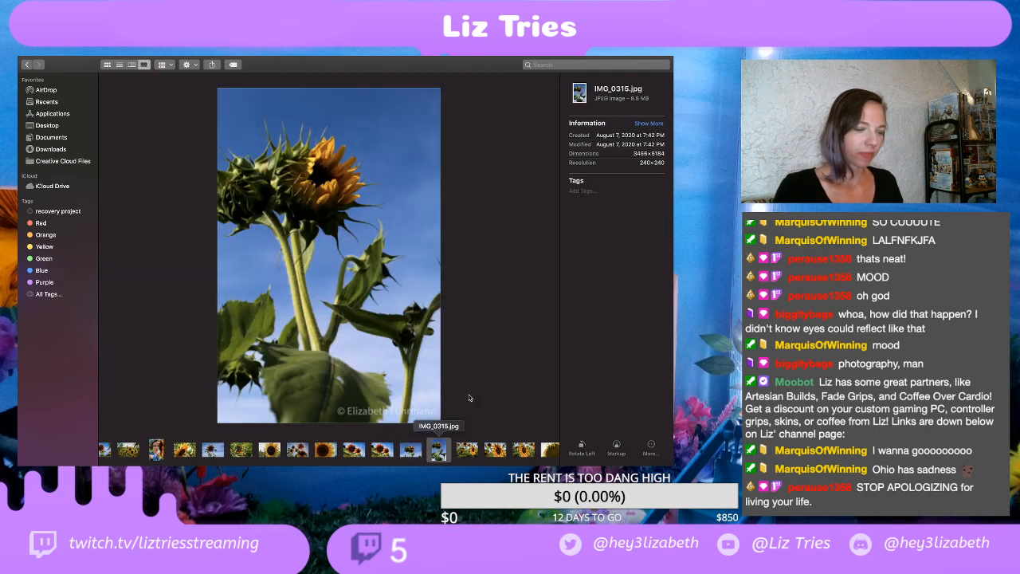
pyautogui.click(410, 451)
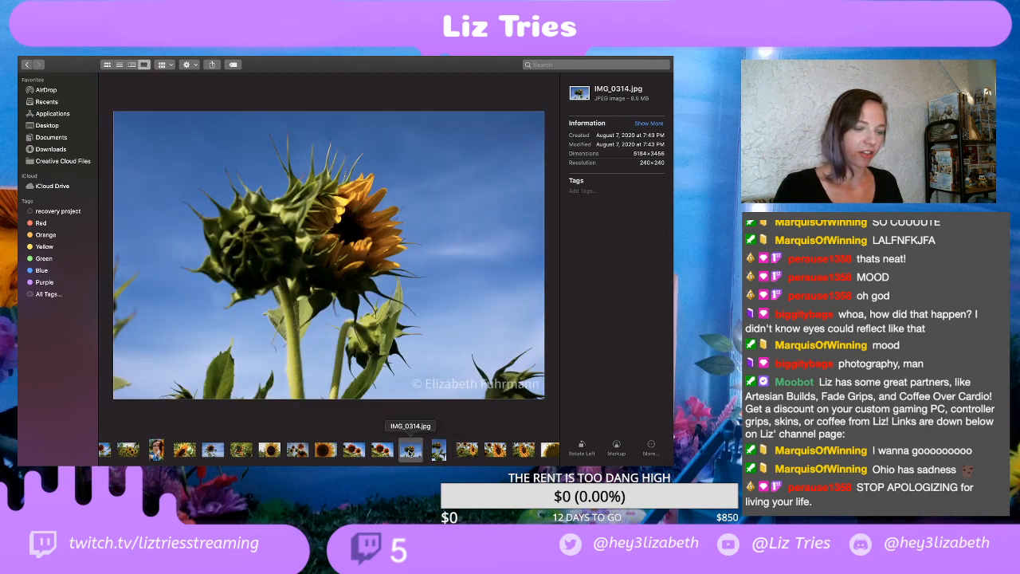
pyautogui.click(438, 451)
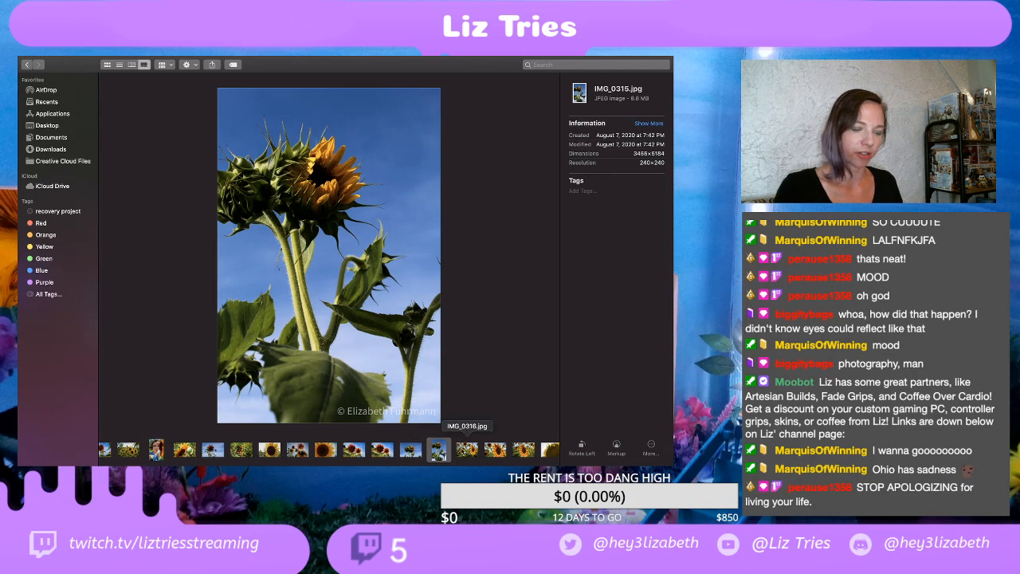
# Step: Show IMG_0316.jpg and look at the large sunflower with the bee
pyautogui.click(469, 451)
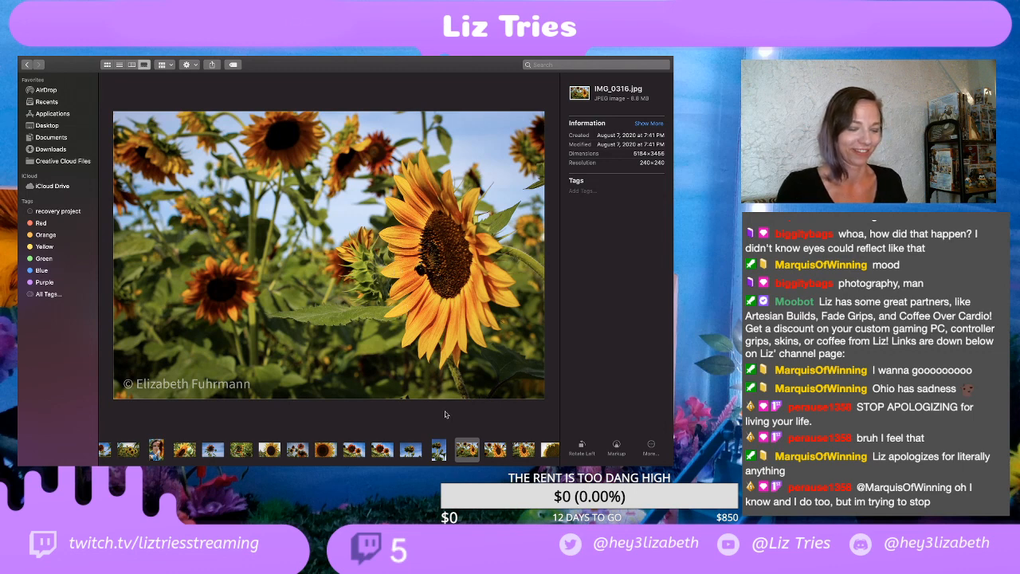
pyautogui.hscroll(1, 456, 442)
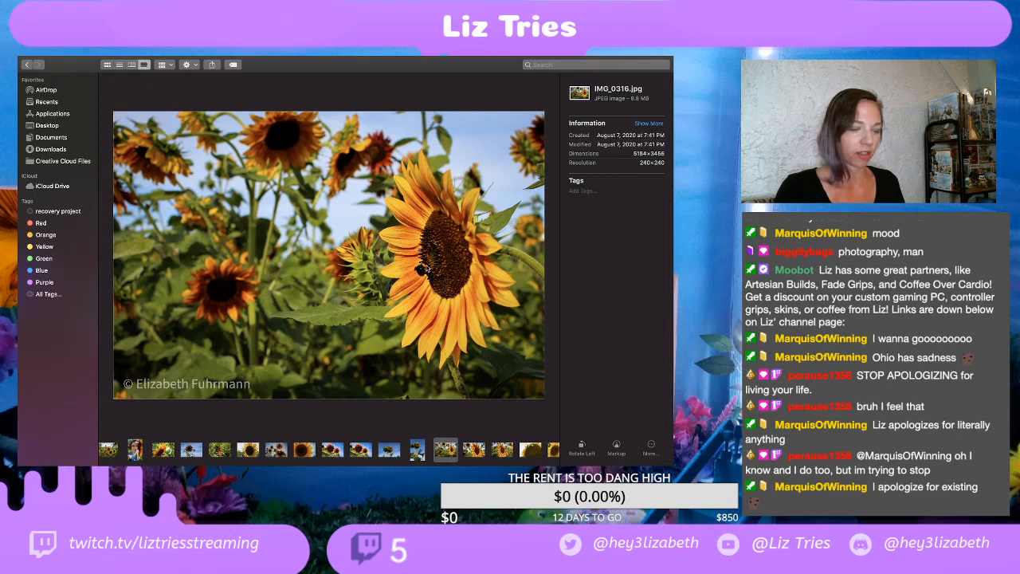
pyautogui.press('space')
pyautogui.moveTo(484, 239); pyautogui.dragTo(480, 242)
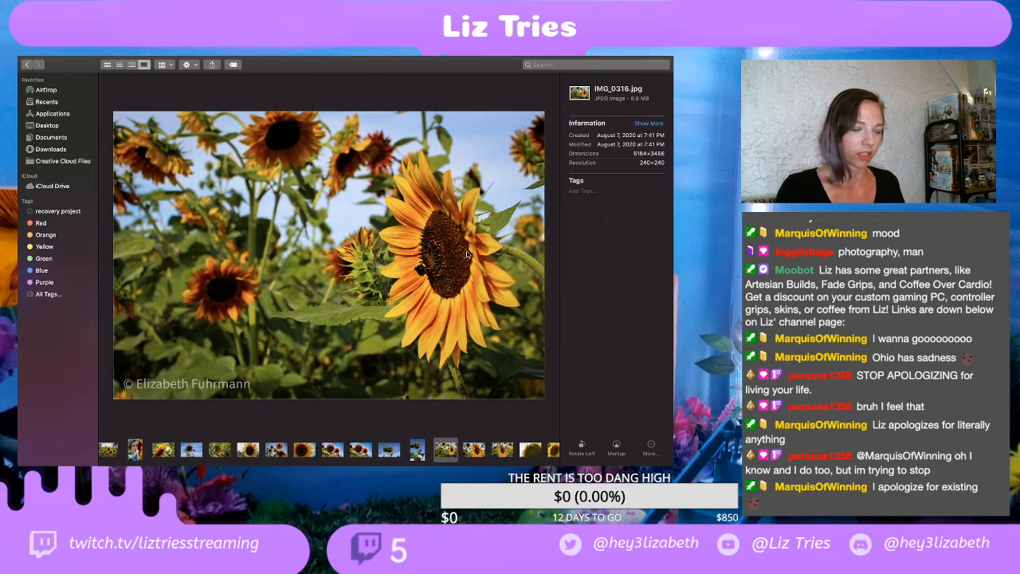
pyautogui.scroll(5, 457, 258)
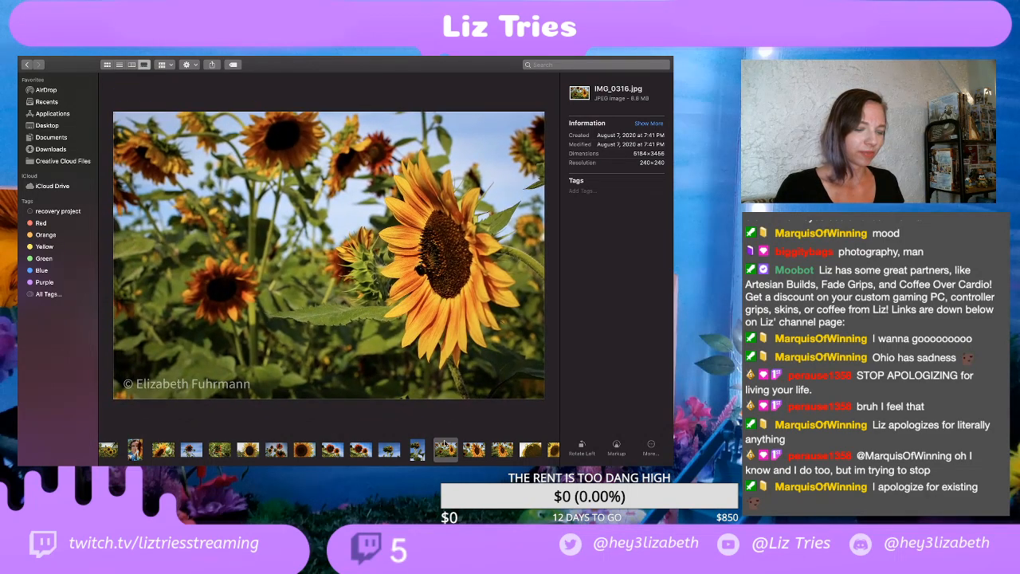
# Step: Show IMG_0322.jpg, inspect the bee on the sunflower centre up close, then return to the full photo
pyautogui.press('Right')
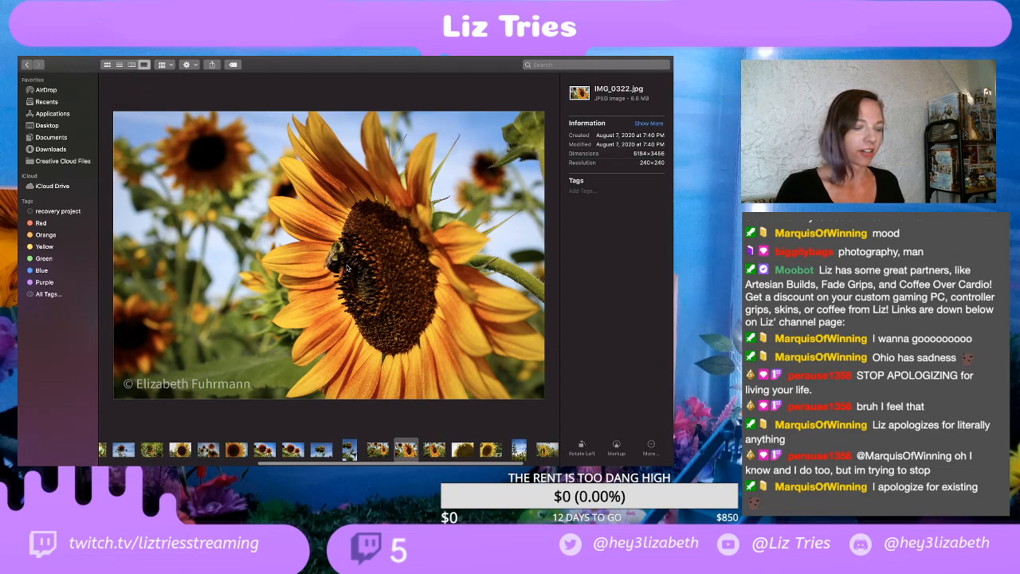
pyautogui.scroll(5, 346, 268)
pyautogui.scroll(4, 347, 265)
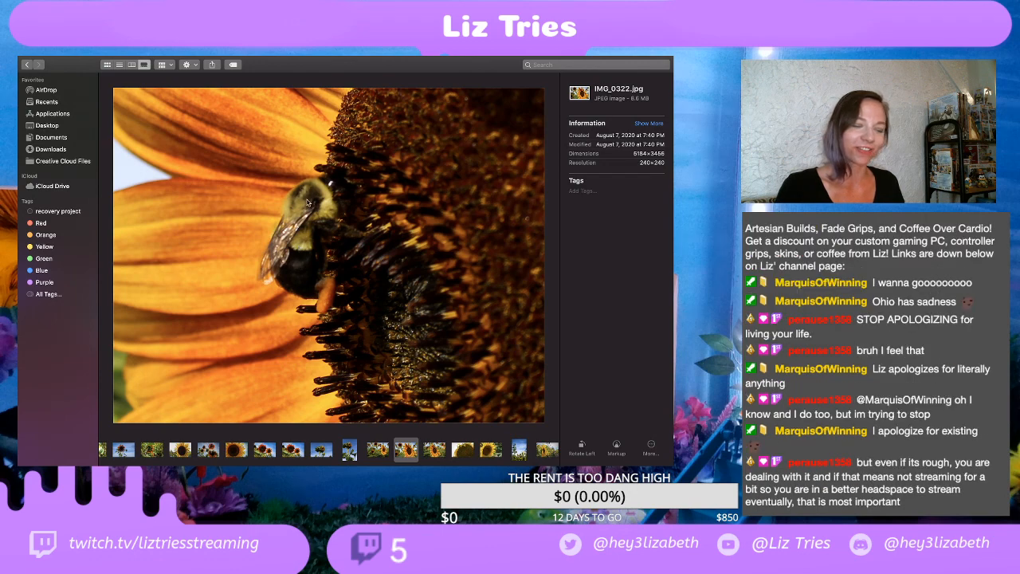
pyautogui.scroll(-8, 307, 202)
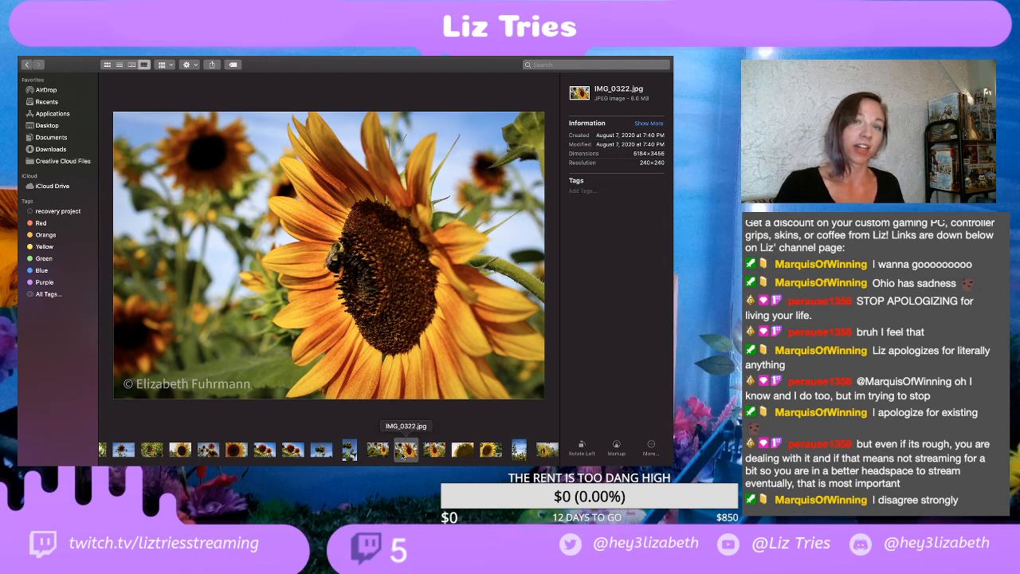
# Step: Show IMG_0326.jpg, inspect the two bees on the sunflower centre up close, then return to the full photo
pyautogui.click(432, 451)
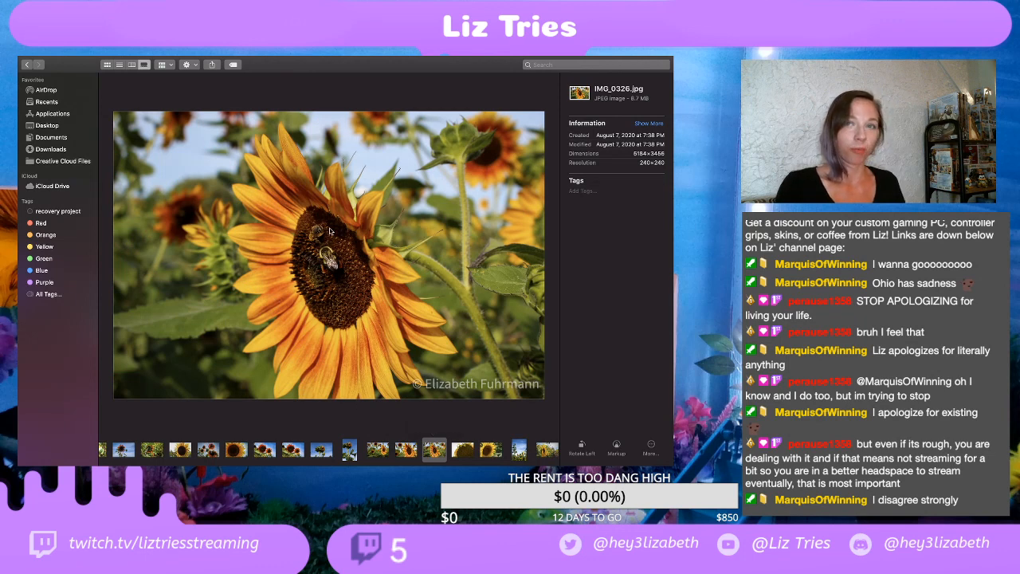
pyautogui.scroll(2, 362, 247)
pyautogui.scroll(2, 361, 247)
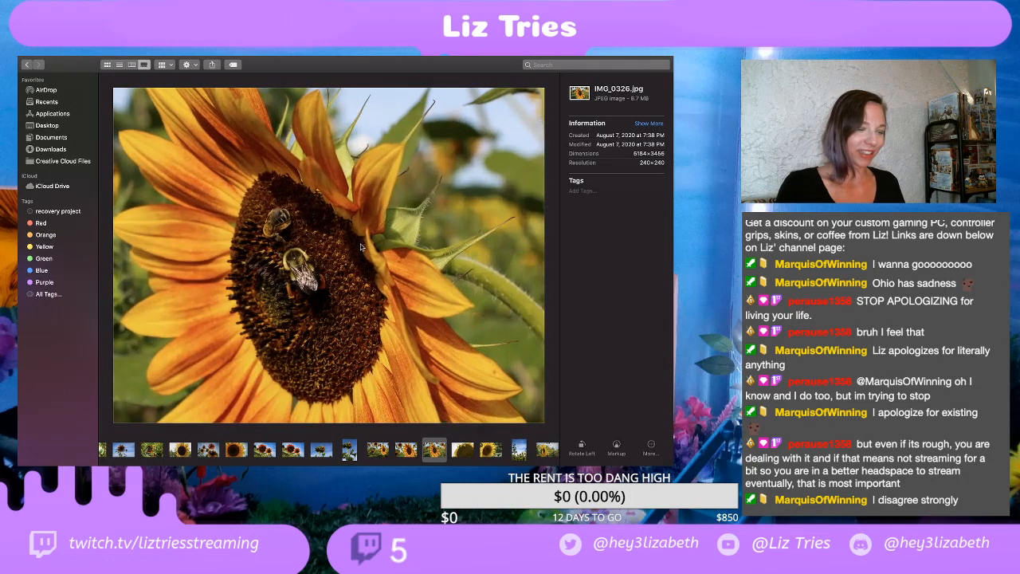
pyautogui.scroll(2, 360, 243)
pyautogui.hscroll(-2, 279, 245)
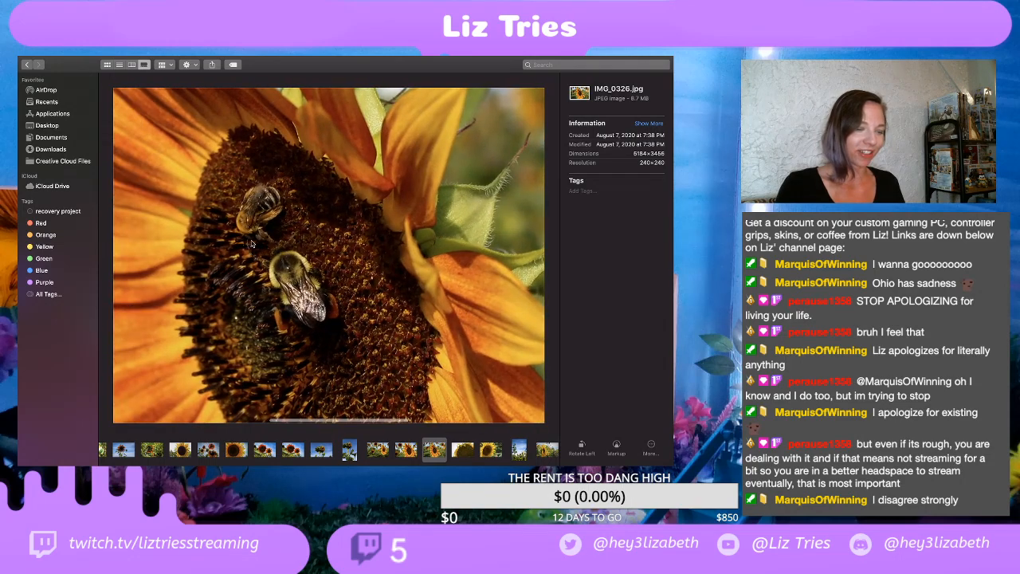
pyautogui.scroll(2, 250, 233)
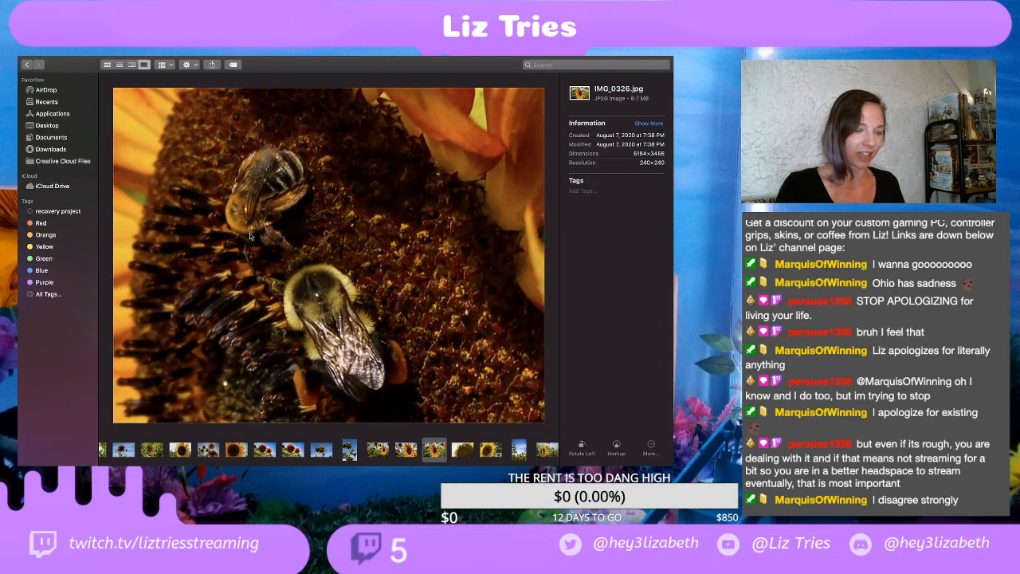
pyautogui.scroll(-6, 249, 232)
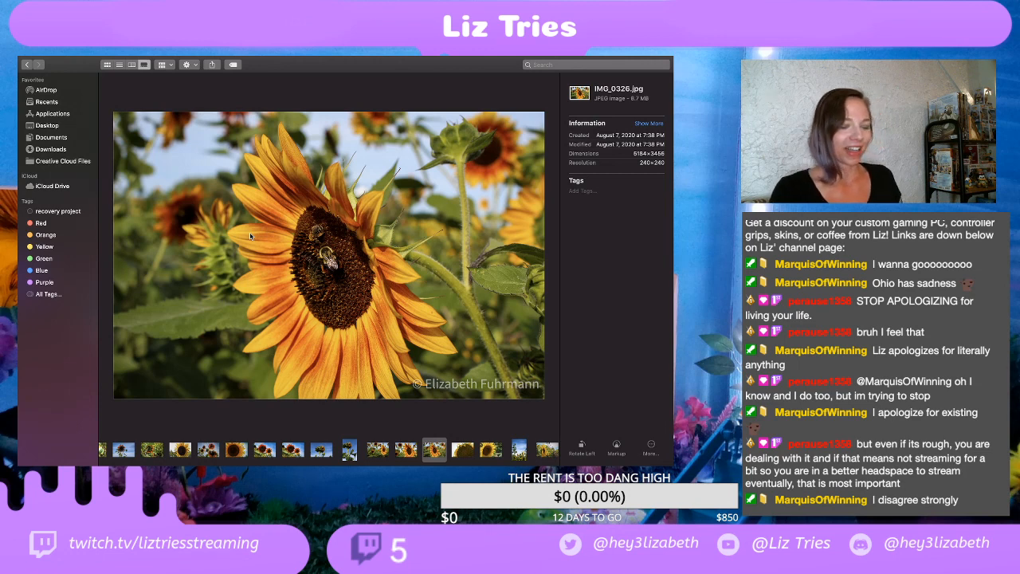
# Step: View the sunflower close-ups IMG_0329.jpg and IMG_0332.jpg, followed by the tall sunflowers in IMG_0339.jpg
pyautogui.click(463, 449)
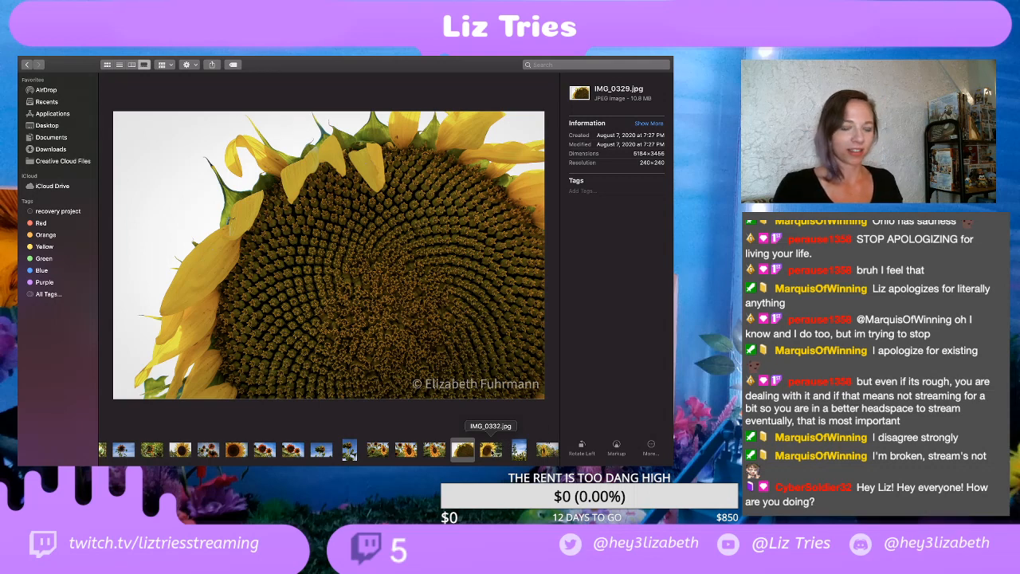
pyautogui.click(490, 450)
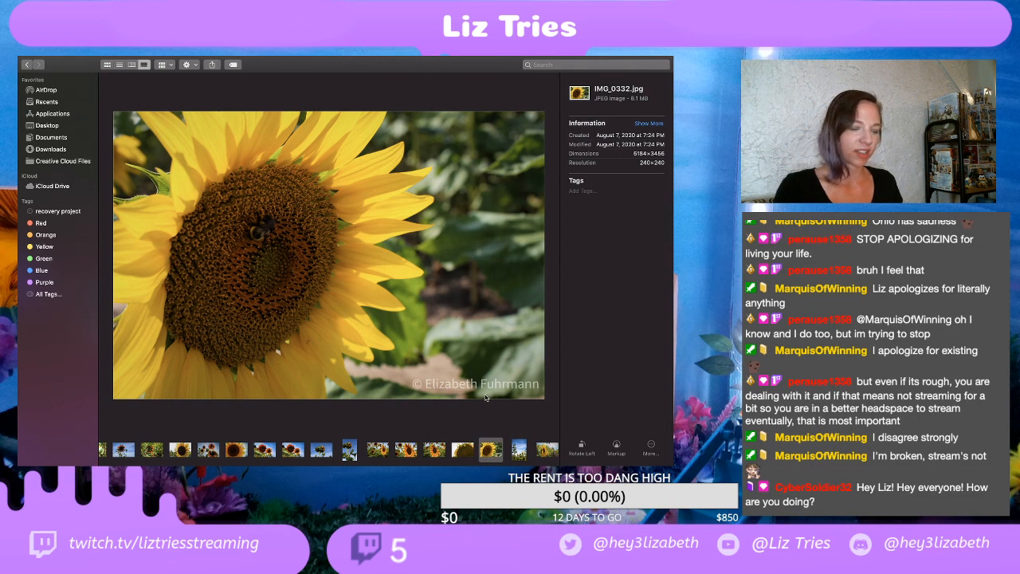
pyautogui.hscroll(3, 453, 451)
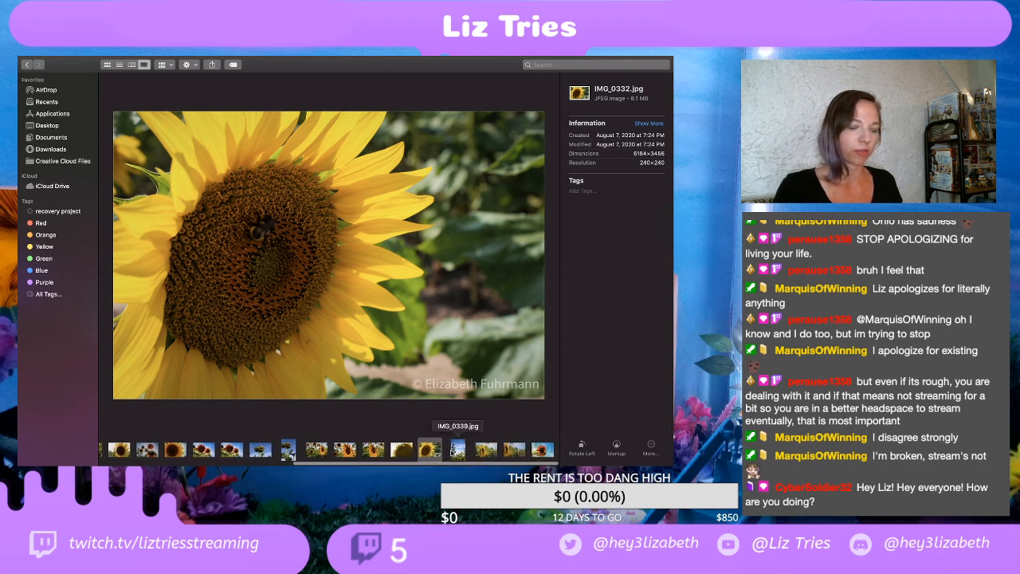
pyautogui.click(459, 452)
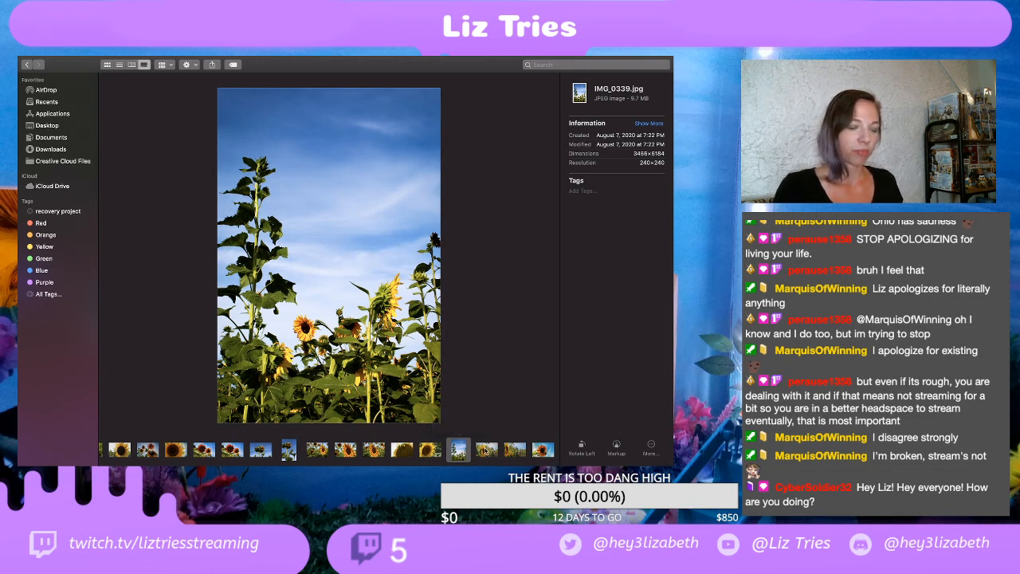
# Step: Compare the sunflower path photos IMG_0340.jpg and IMG_0342.jpg by alternating between them, ending on IMG_0340.jpg
pyautogui.click(484, 451)
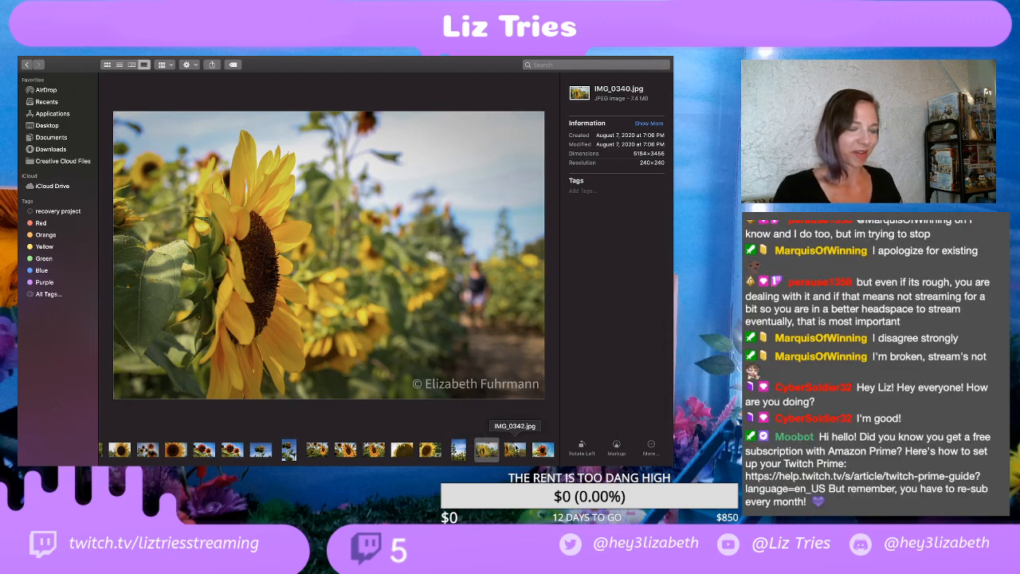
pyautogui.click(514, 450)
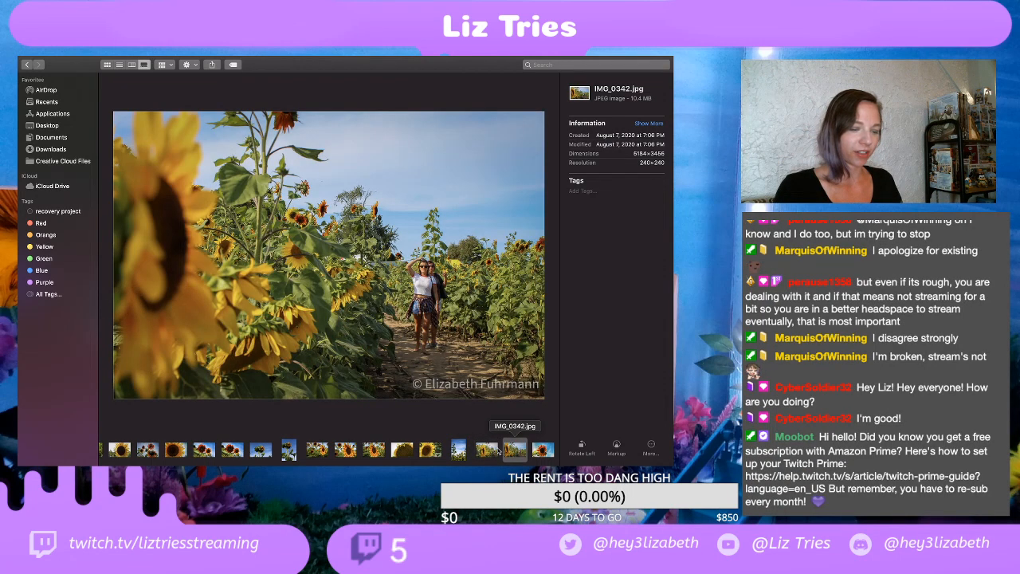
pyautogui.click(484, 452)
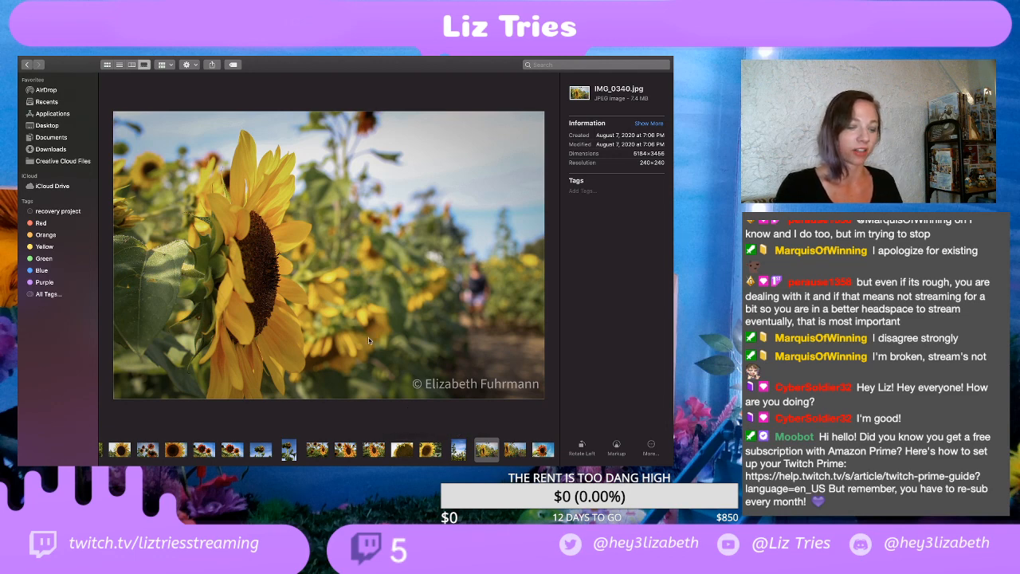
pyautogui.click(514, 450)
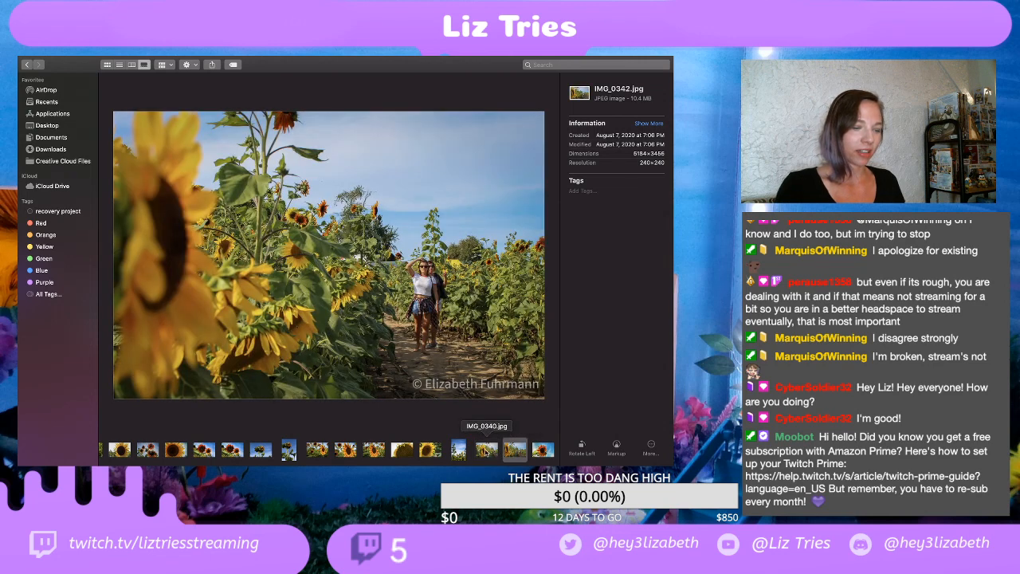
pyautogui.click(485, 451)
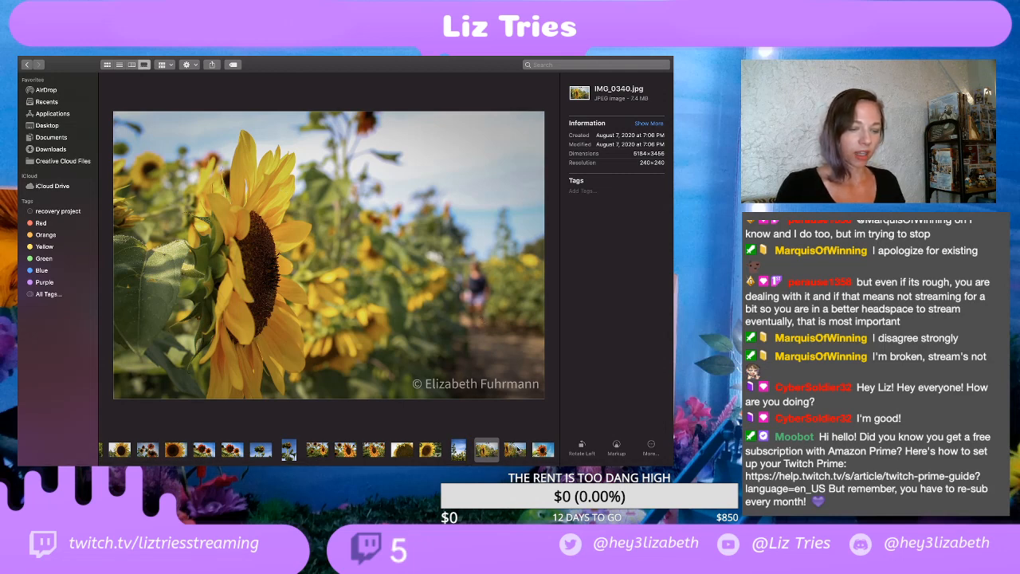
# Step: Compare IMG_0342.jpg with IMG_0340.jpg once more, and finish on the red-orange sunflower in IMG_0345.jpg
pyautogui.click(515, 450)
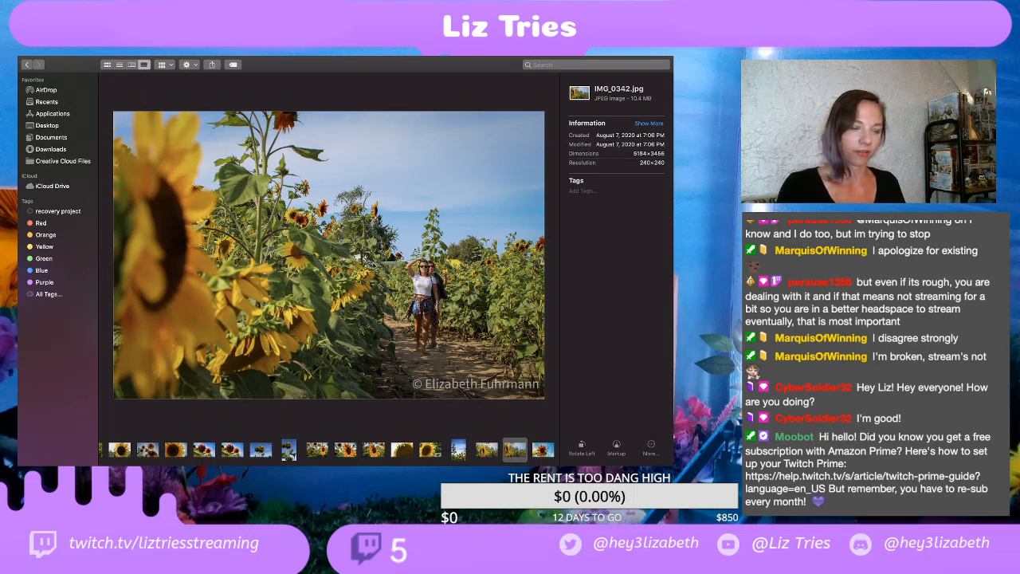
pyautogui.click(487, 451)
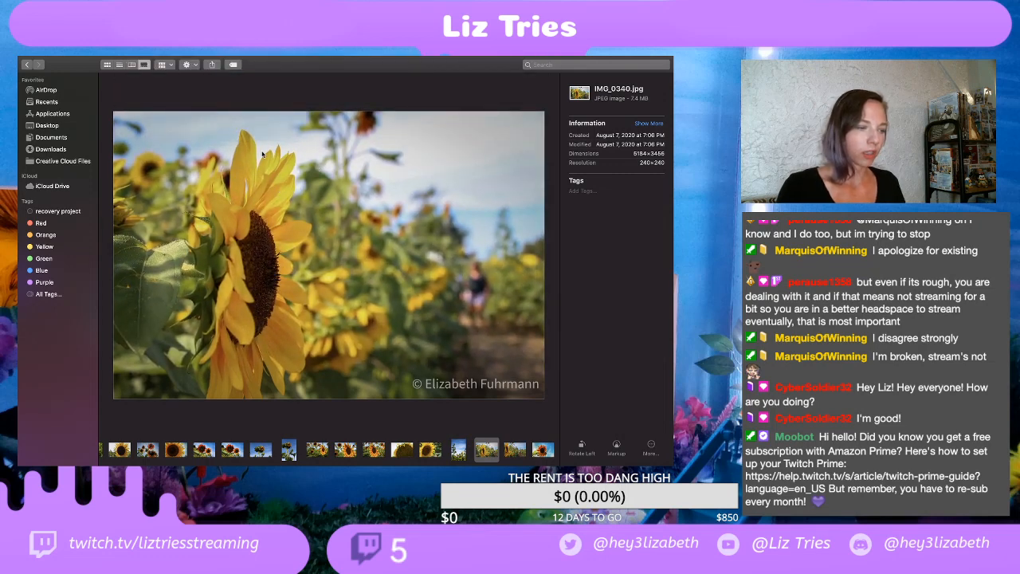
pyautogui.click(514, 451)
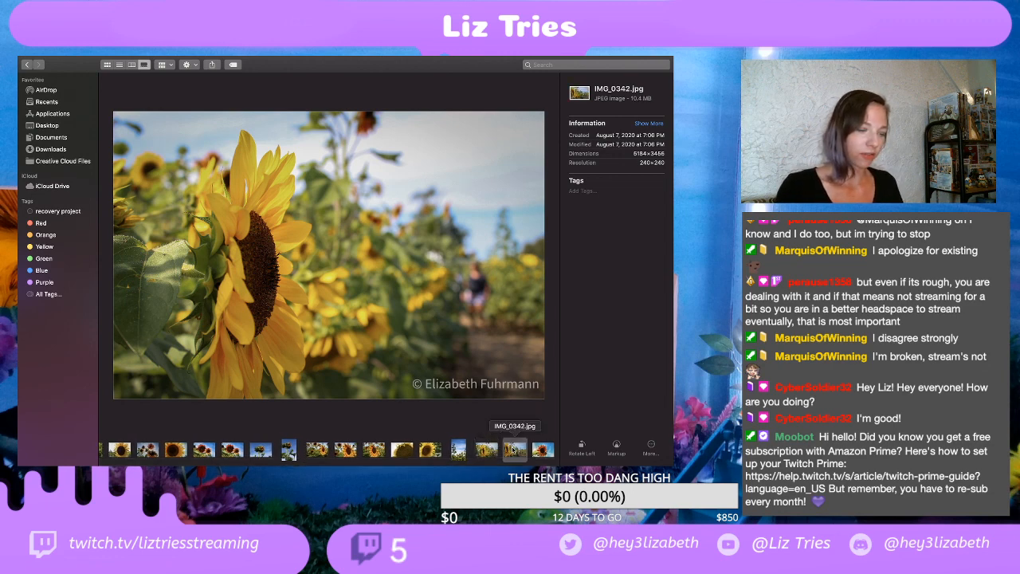
pyautogui.click(540, 451)
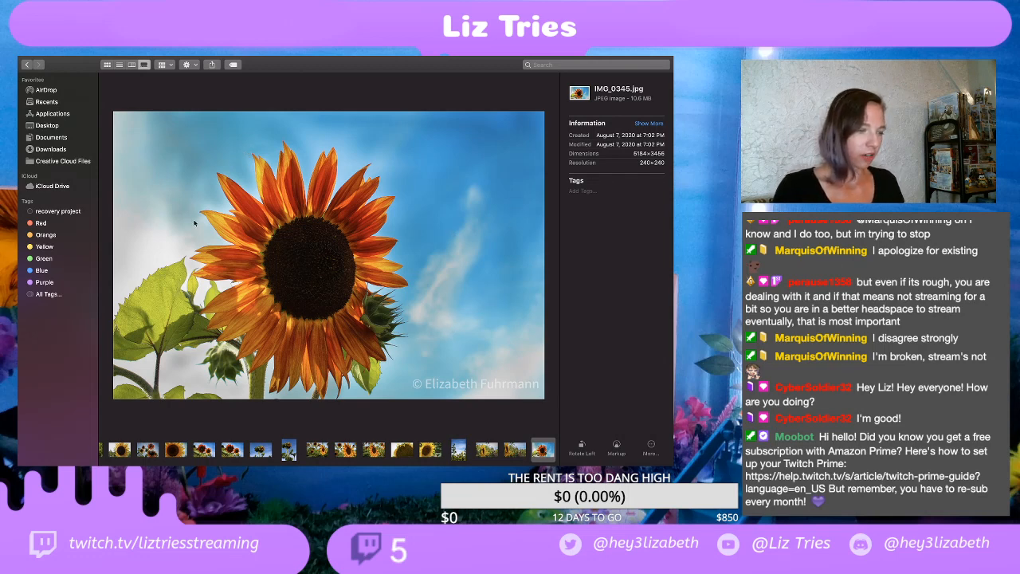
# Step: Take the EDITS folder window out of full screen, minimize it, and switch to Adobe Lightroom
pyautogui.moveTo(61, 55)
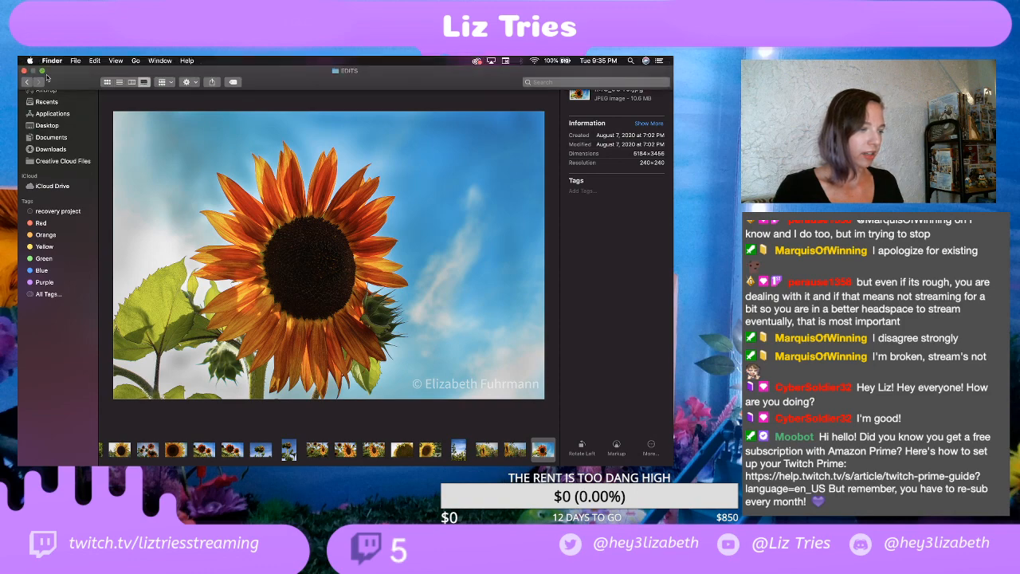
pyautogui.click(43, 71)
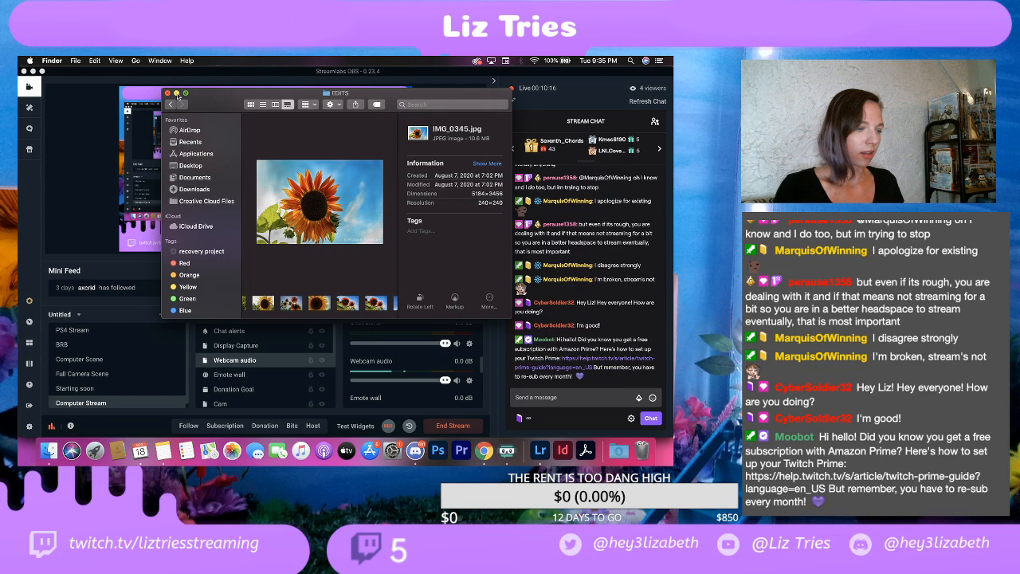
pyautogui.click(176, 94)
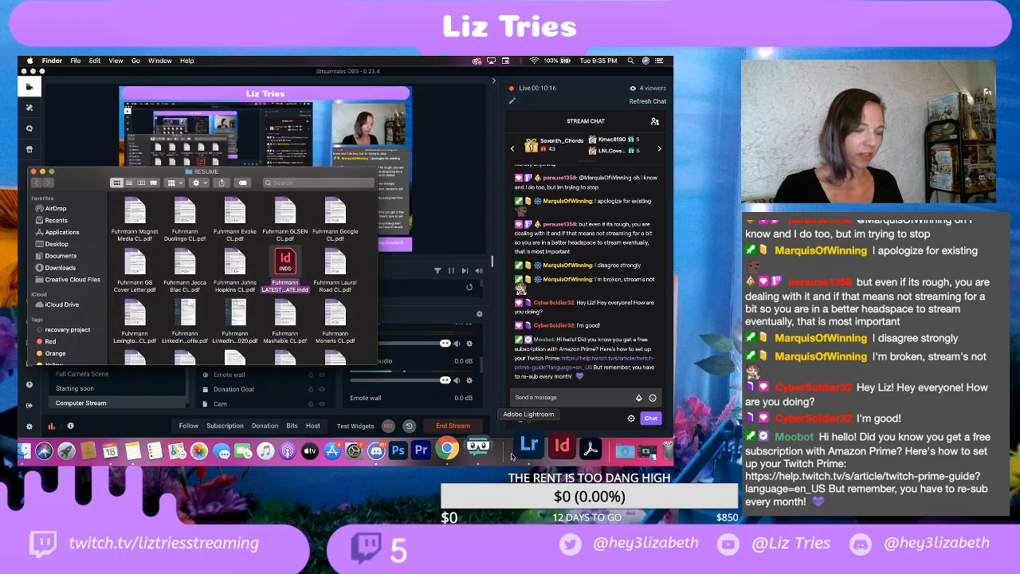
pyautogui.hotkey('ctrl', 'Up')
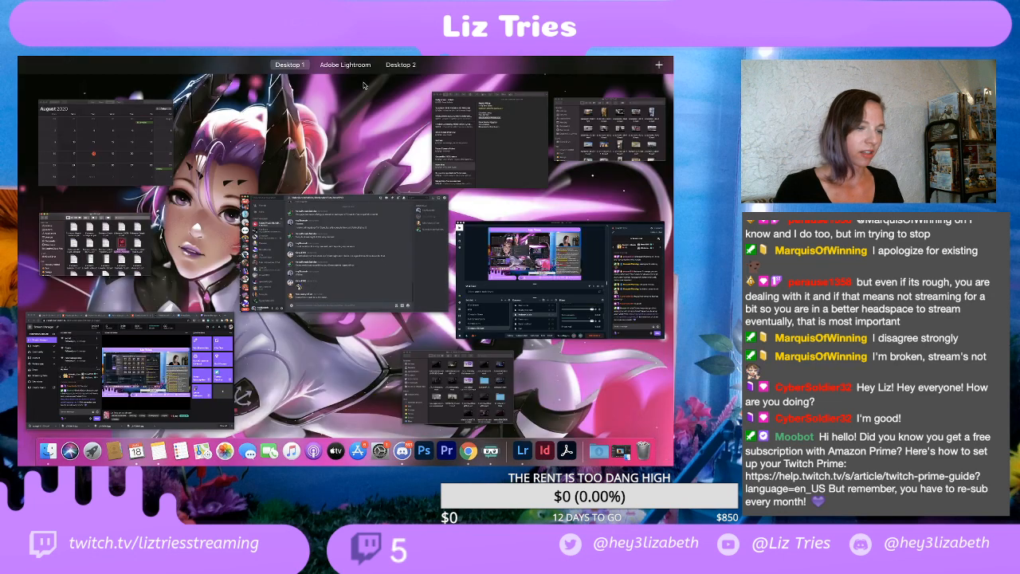
pyautogui.click(345, 65)
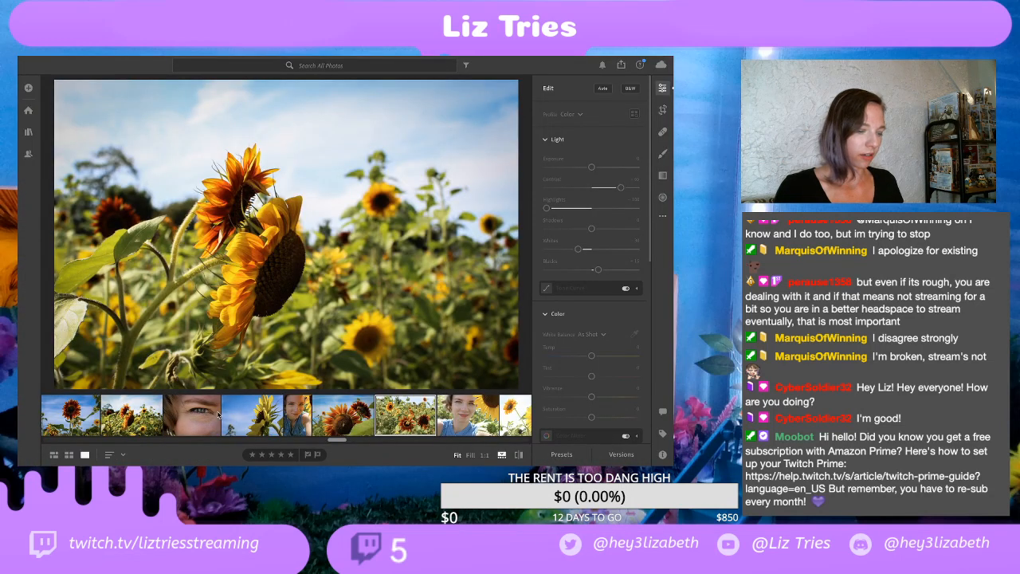
# Step: Look through the filmstrip and select the red sunflowers photo, followed by the sunflower against the blue sky
pyautogui.hscroll(3, 409, 425)
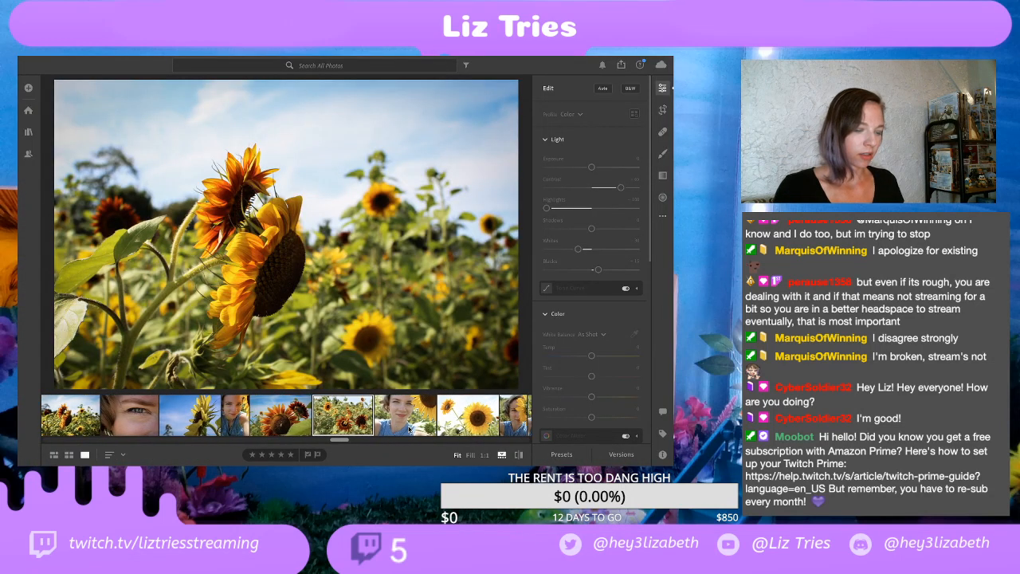
pyautogui.hscroll(-5, 252, 426)
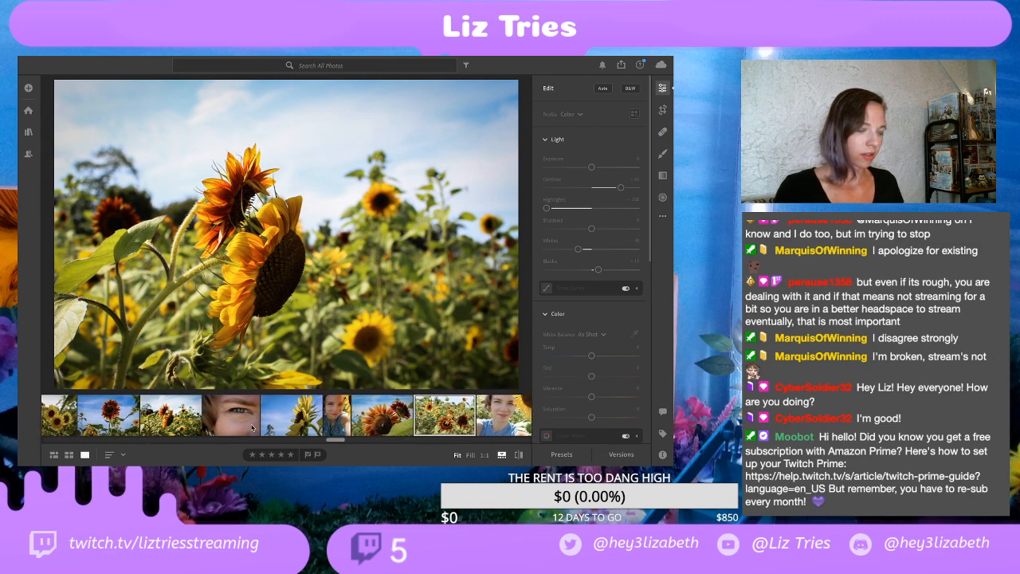
pyautogui.hscroll(5, 251, 427)
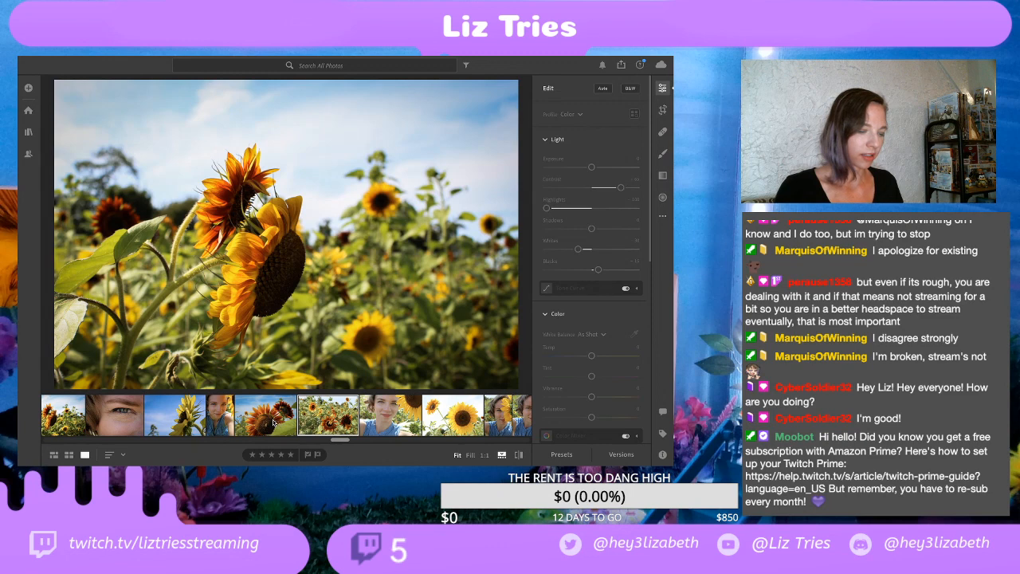
pyautogui.click(275, 420)
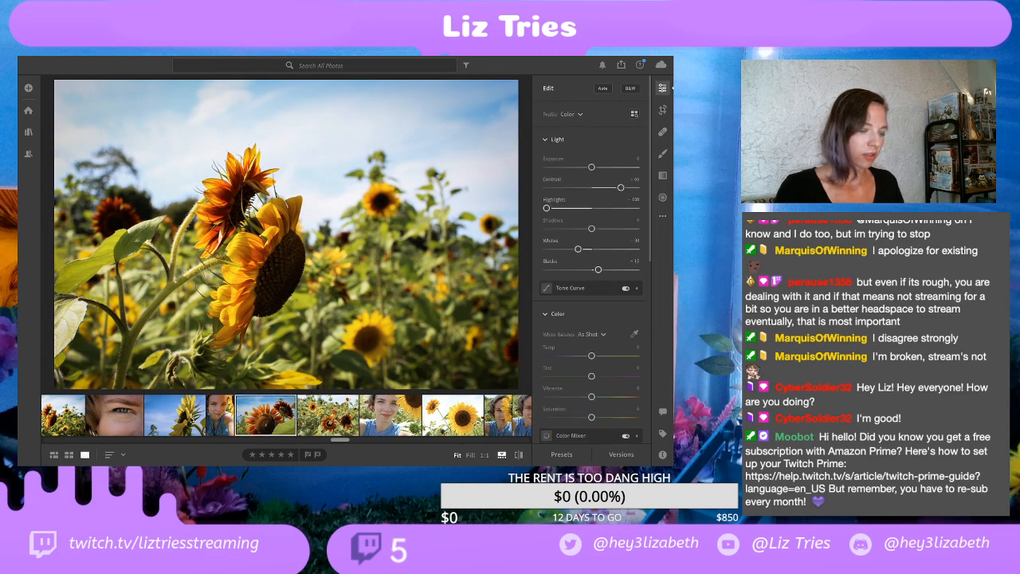
pyautogui.click(183, 416)
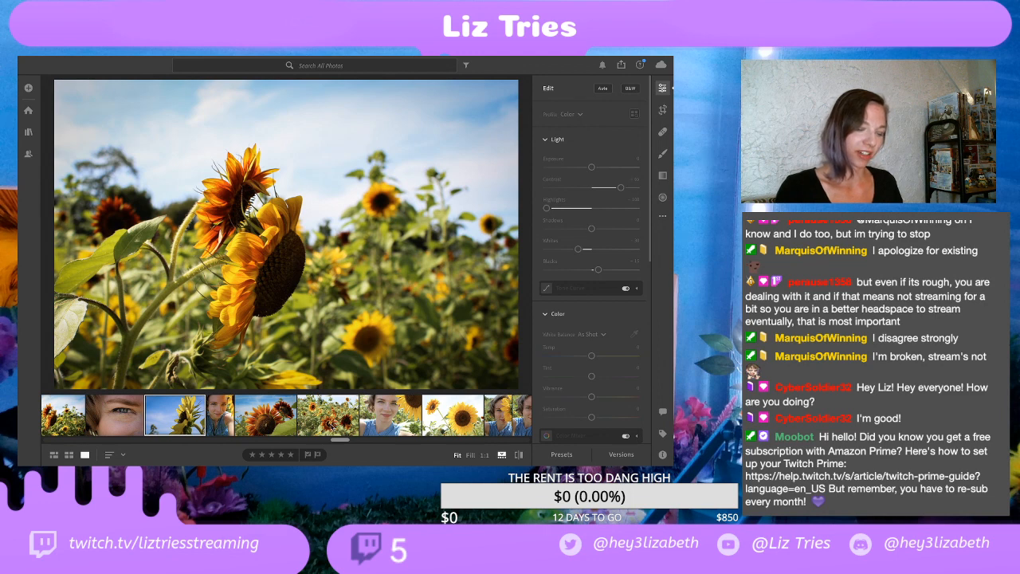
# Step: Delete the second-to-last selfie in the filmstrip's run of portraits before the dark sunflower field photo
pyautogui.hscroll(2, 331, 427)
pyautogui.hscroll(8, 286, 415)
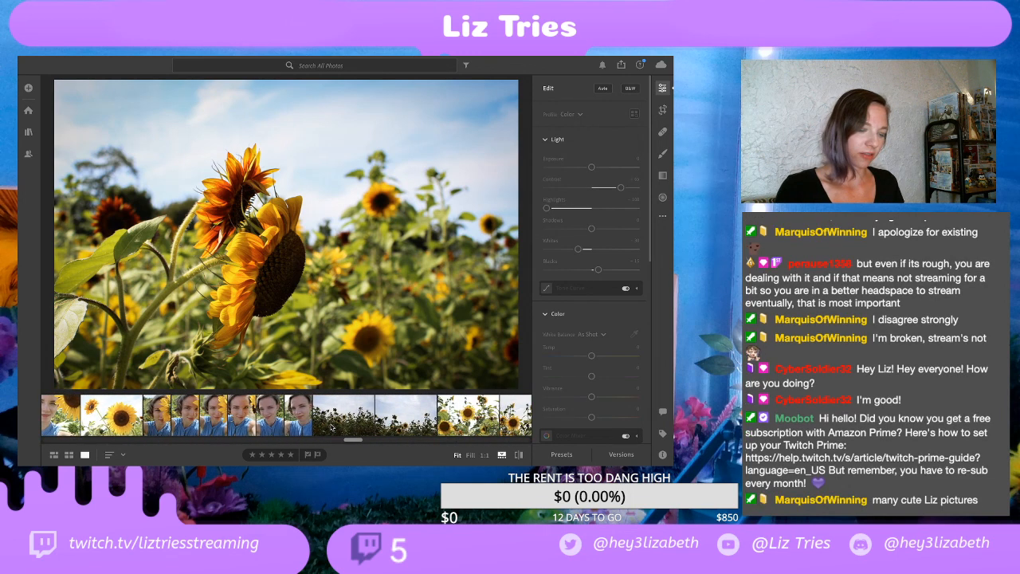
pyautogui.hscroll(-1, 332, 428)
pyautogui.click(306, 423)
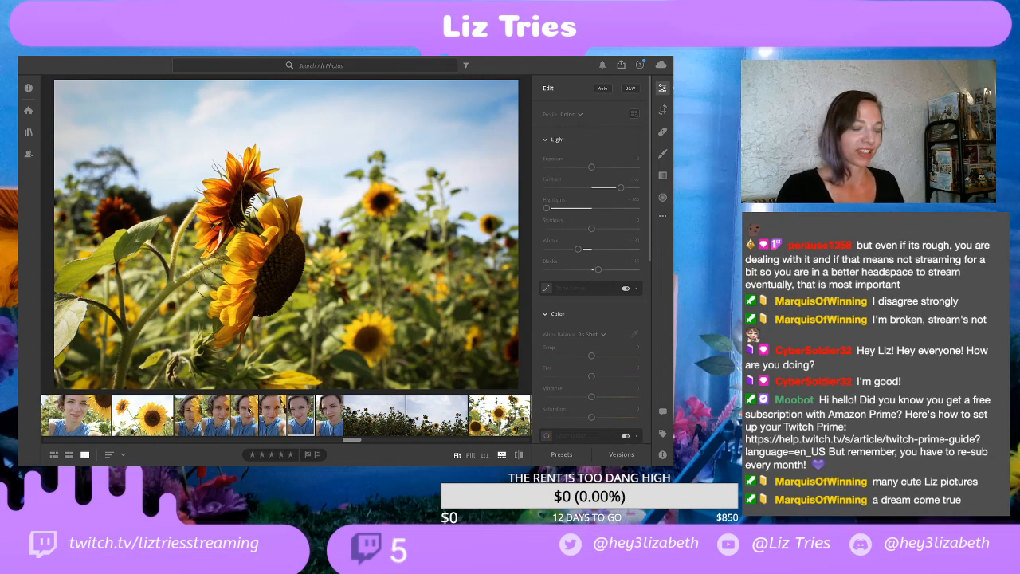
pyautogui.rightClick(305, 418)
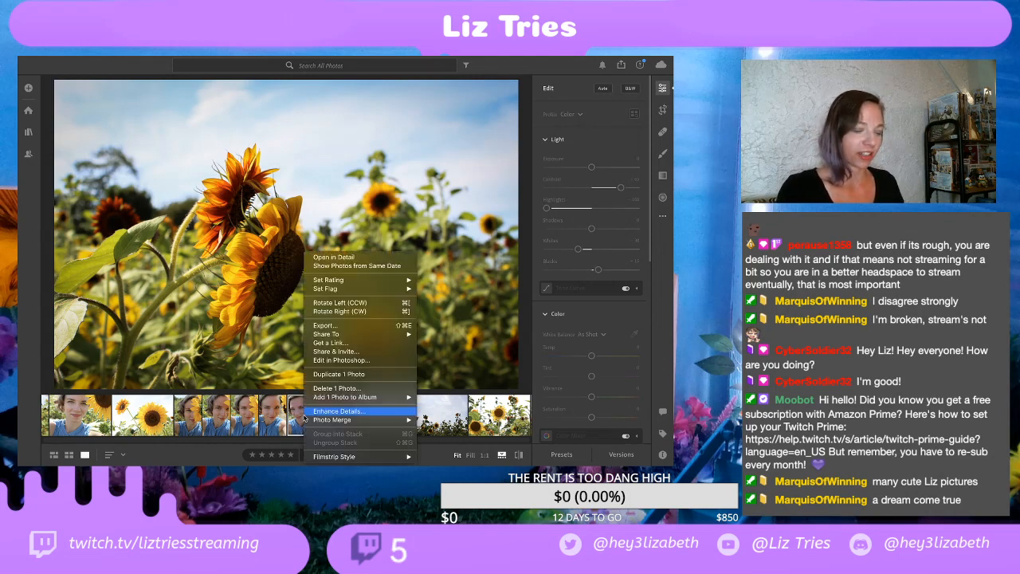
pyautogui.click(337, 388)
pyautogui.click(398, 340)
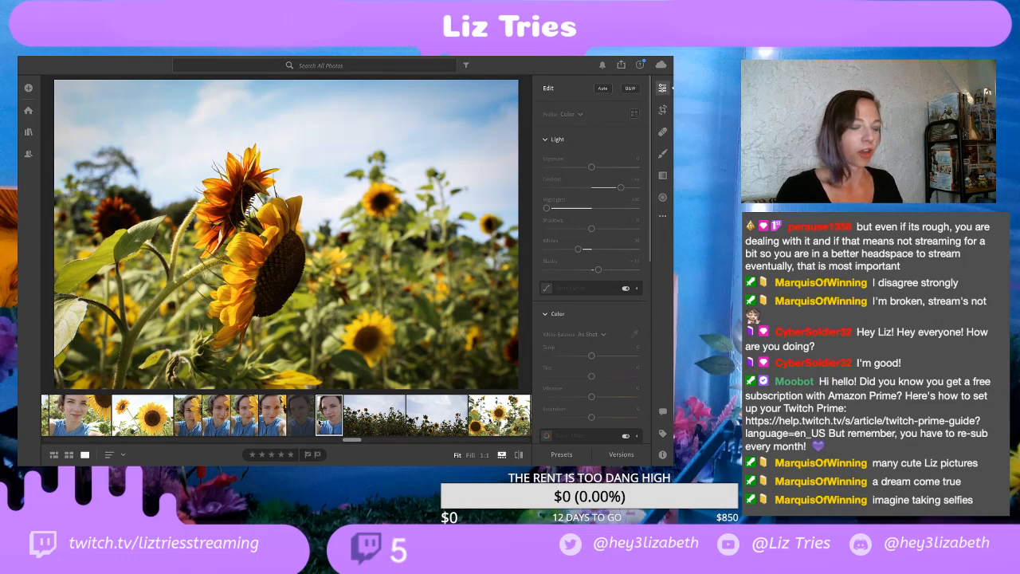
# Step: Delete the last selfie, directly before the dark sunflower field photo in the filmstrip
pyautogui.rightClick(328, 413)
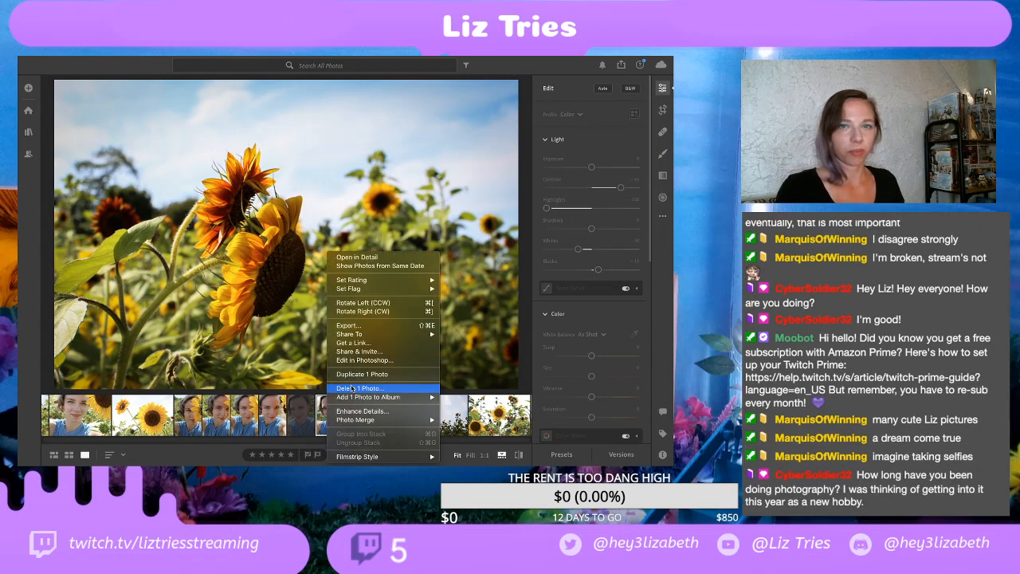
pyautogui.click(351, 388)
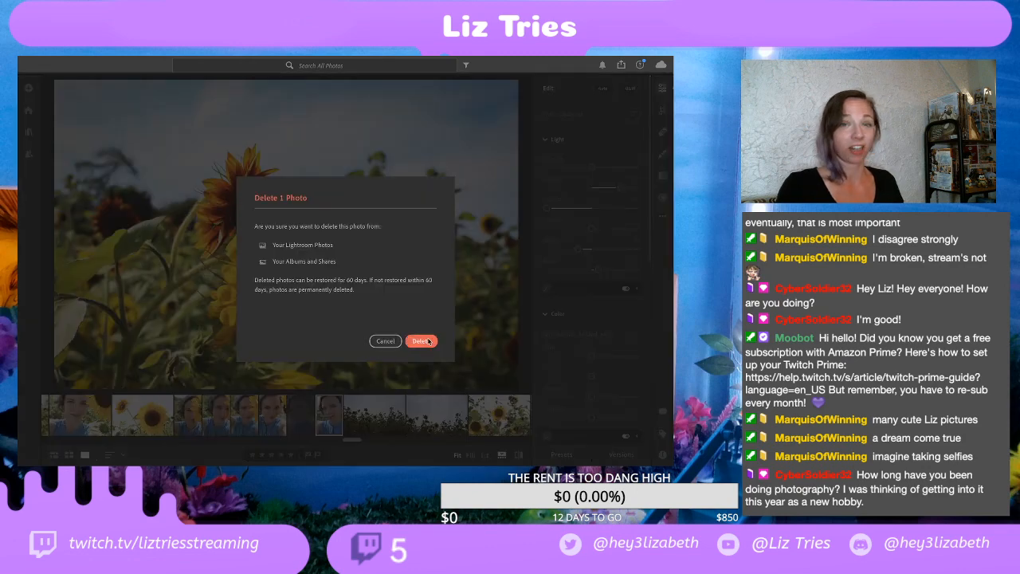
pyautogui.click(422, 344)
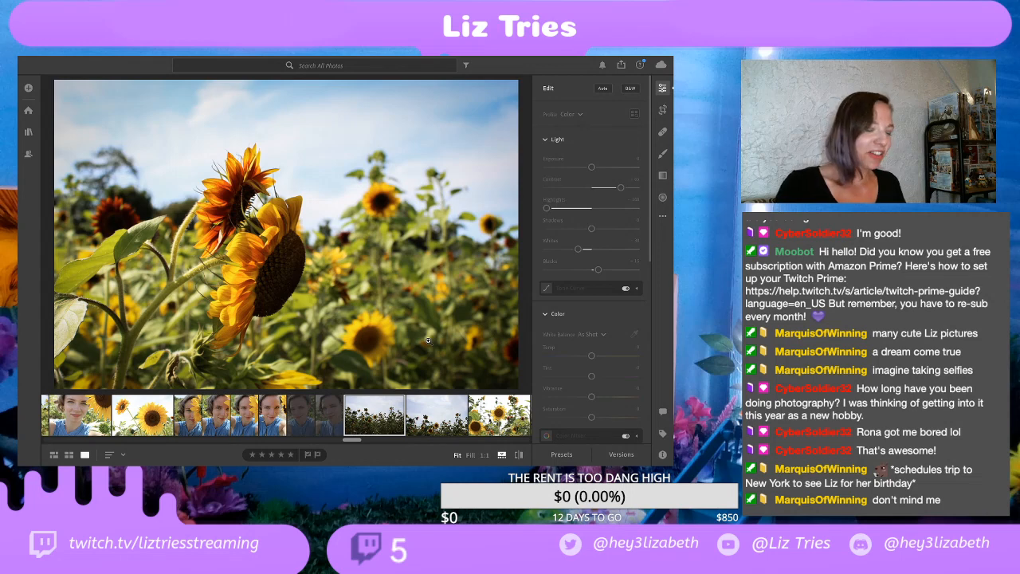
# Step: Go back along the filmstrip and select in turn the eye close-up, the blue-sky sunflower and the narrow portrait beside it
pyautogui.hscroll(5, 364, 422)
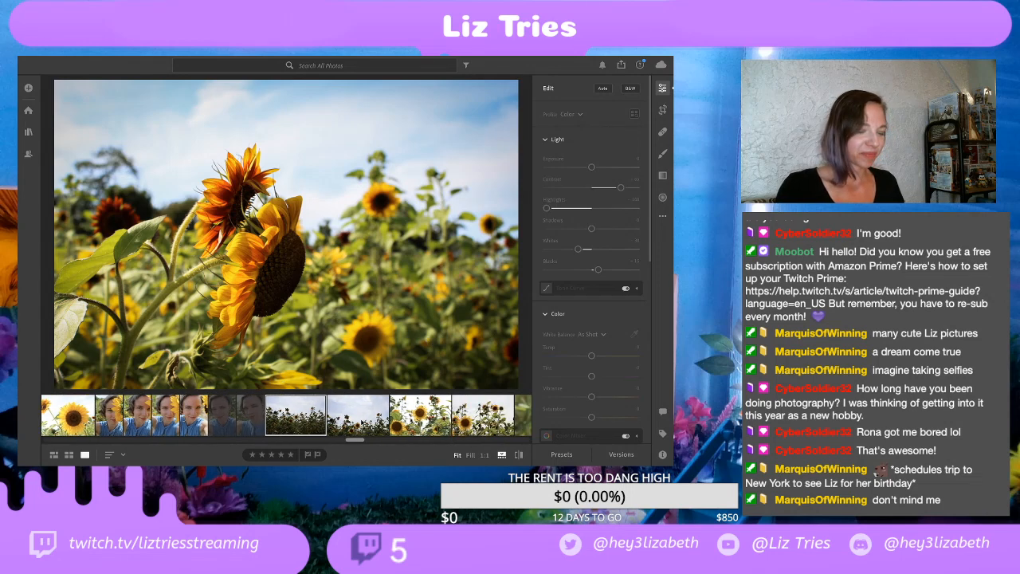
pyautogui.hscroll(-5, 363, 422)
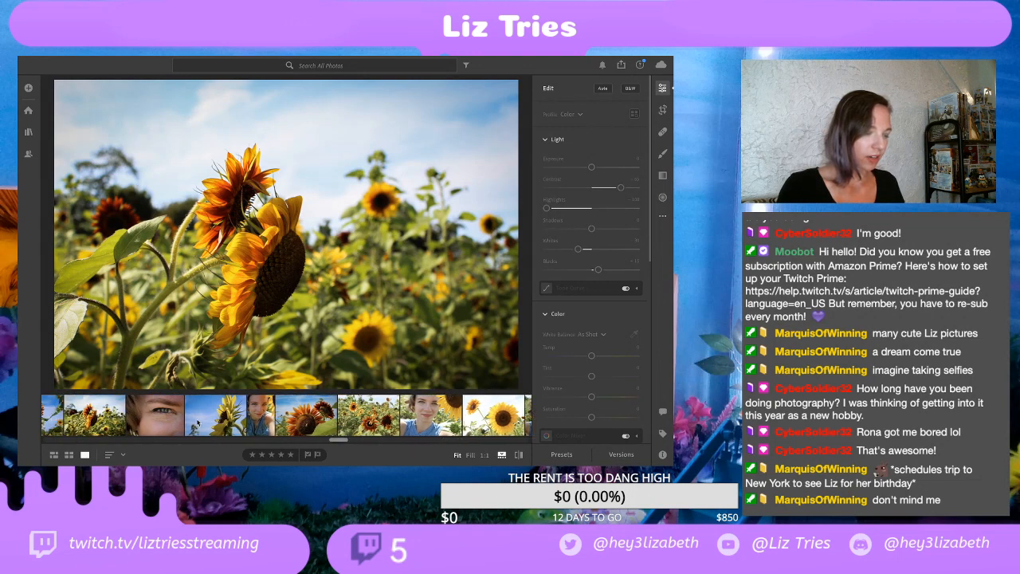
pyautogui.click(164, 423)
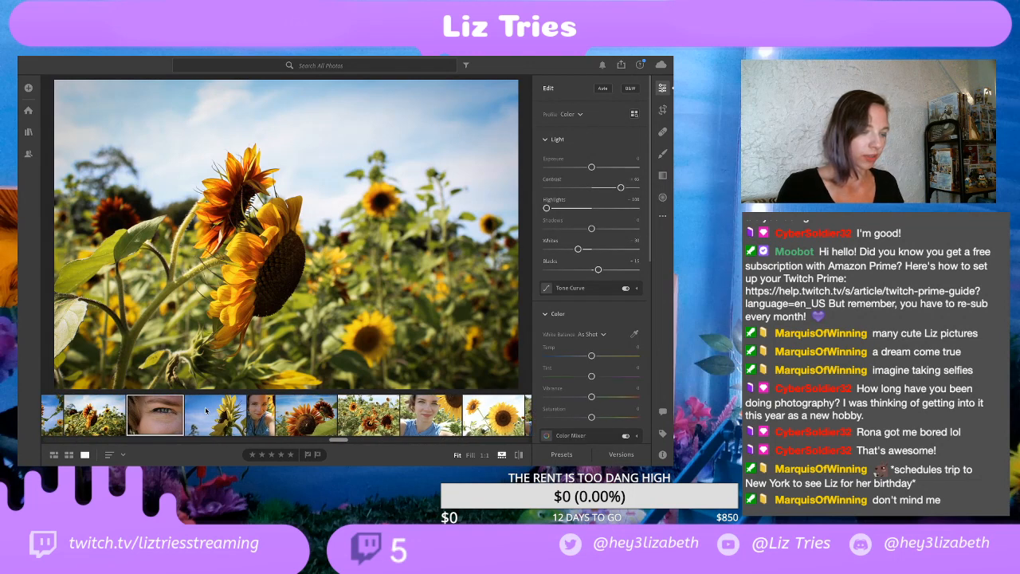
pyautogui.click(220, 414)
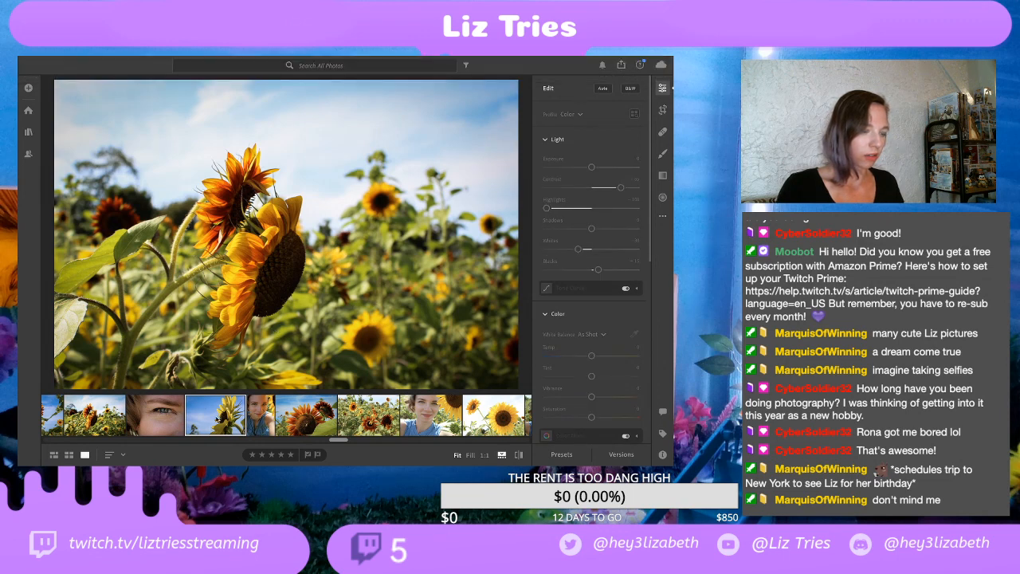
pyautogui.click(265, 426)
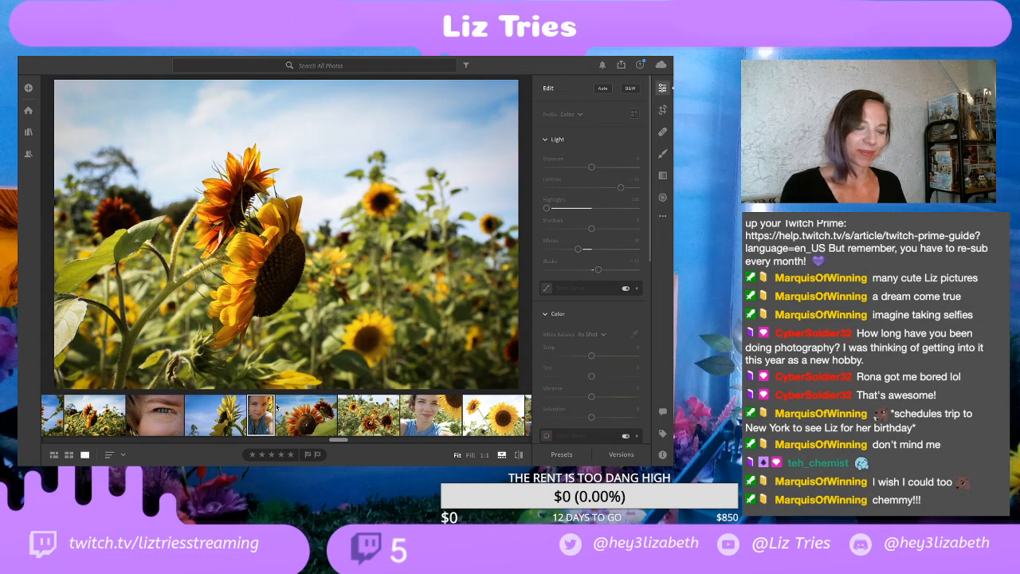
pyautogui.press('XF86MonBrightnessUp')
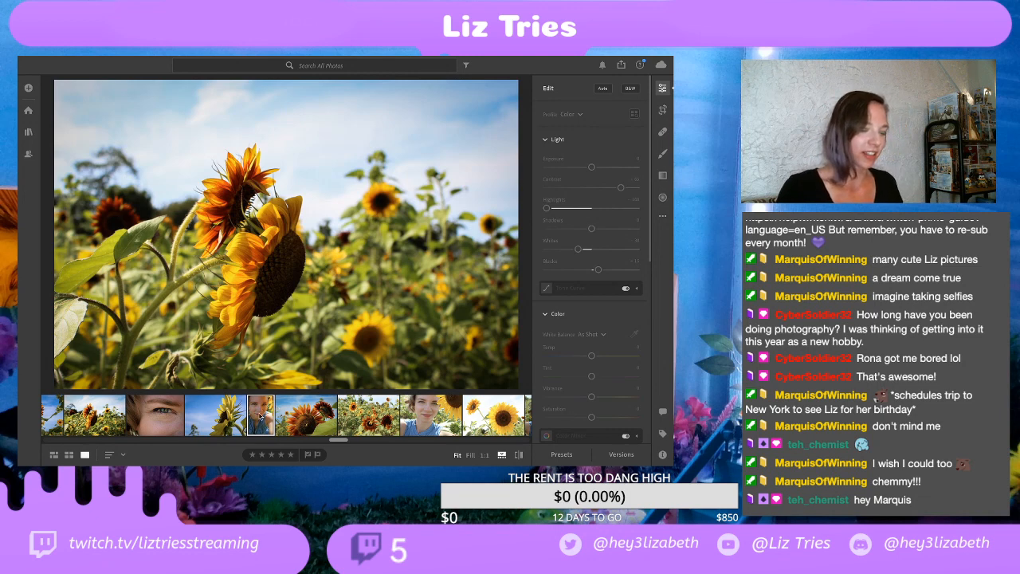
# Step: Alternate between the blue-sky sunflower, the red sunflowers and the portrait between them, ending on the blue-sky sunflower
pyautogui.click(222, 415)
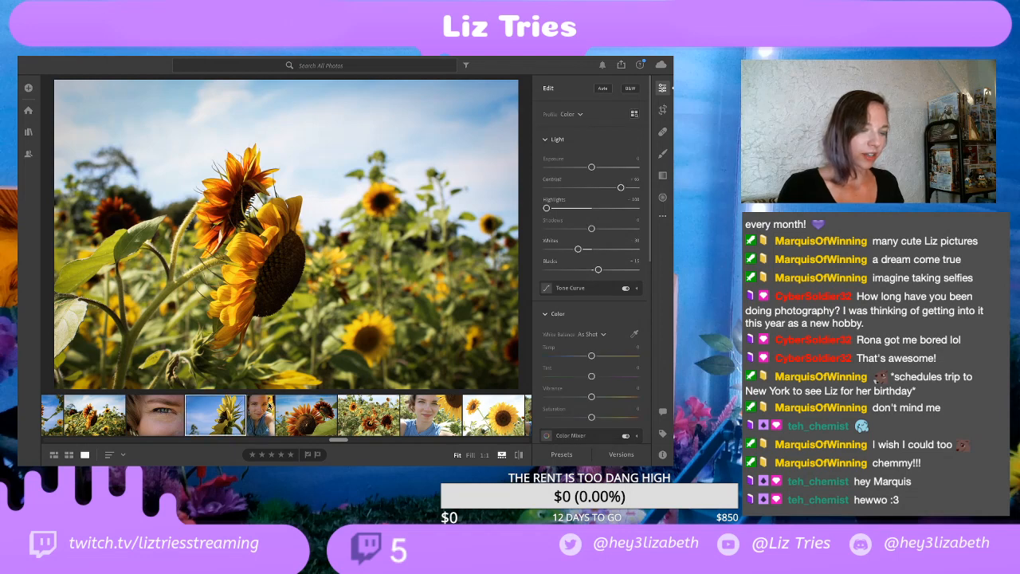
pyautogui.click(309, 420)
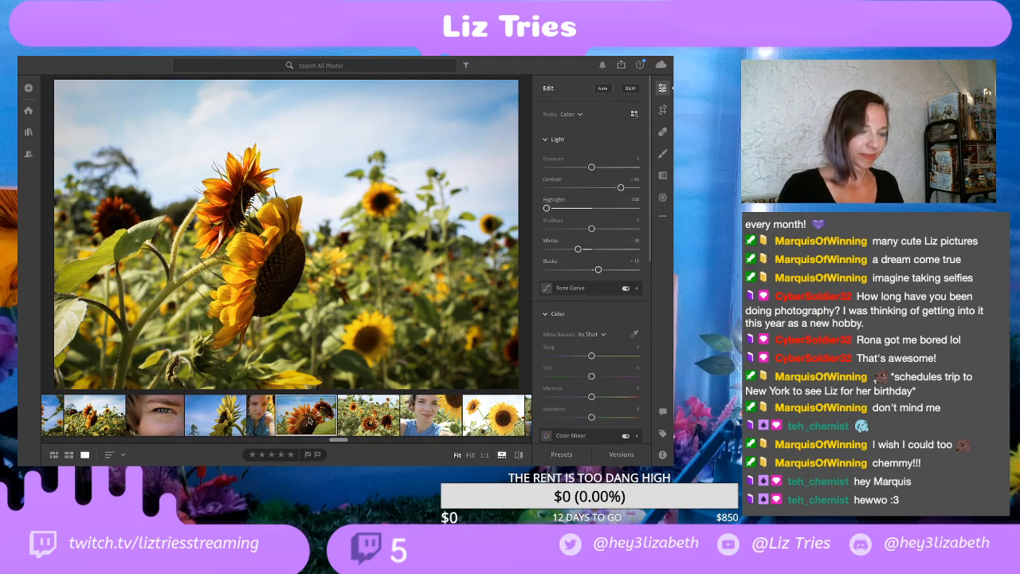
pyautogui.hscroll(-5, 185, 422)
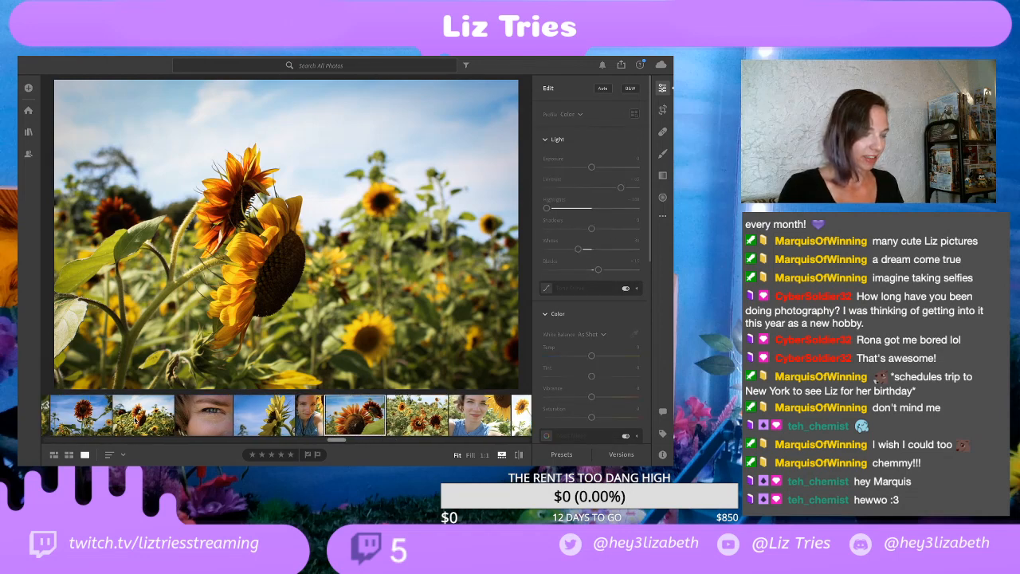
pyautogui.hscroll(3, 135, 419)
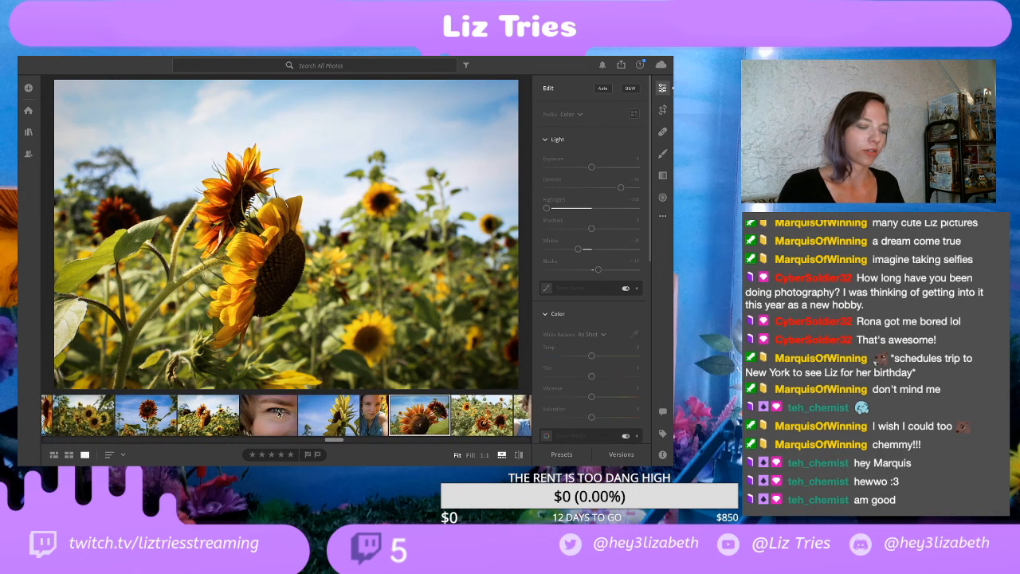
pyautogui.hscroll(1, 342, 415)
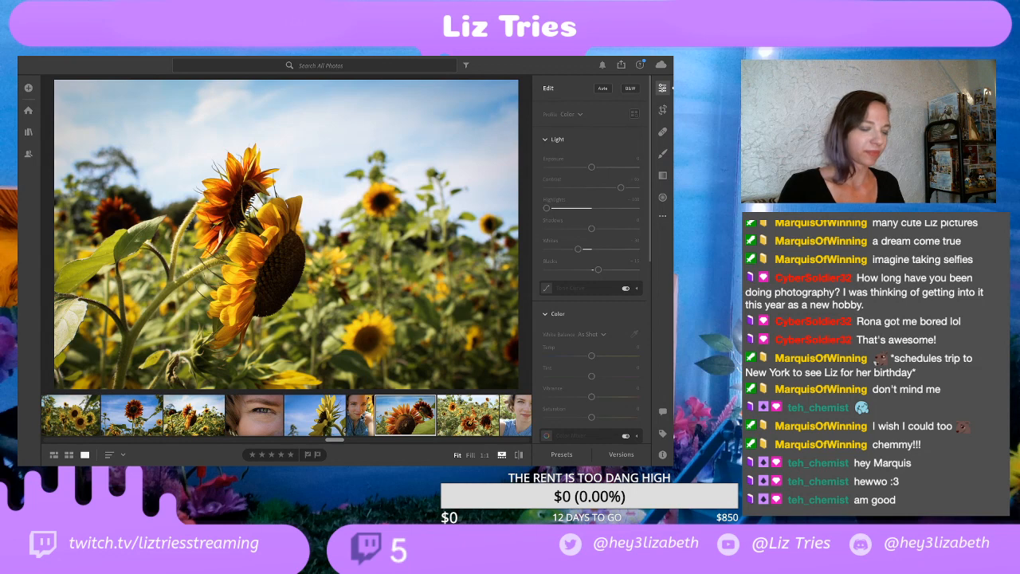
pyautogui.click(354, 419)
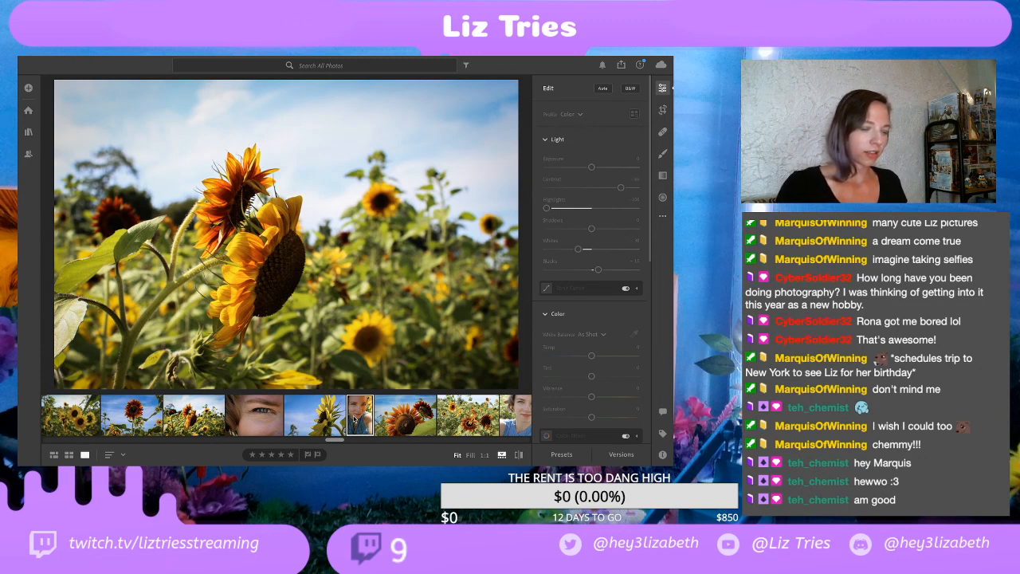
pyautogui.click(420, 421)
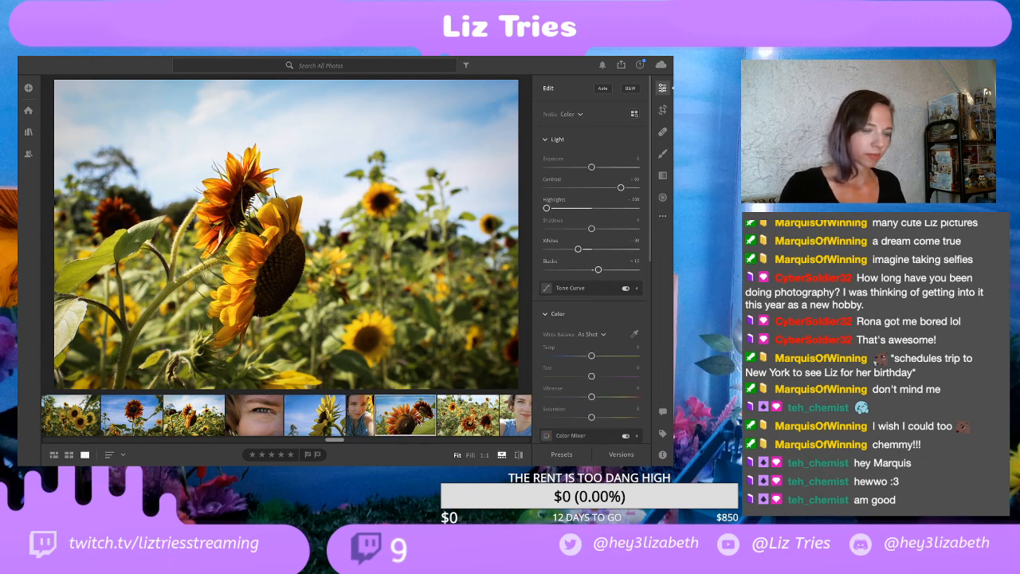
pyautogui.click(323, 419)
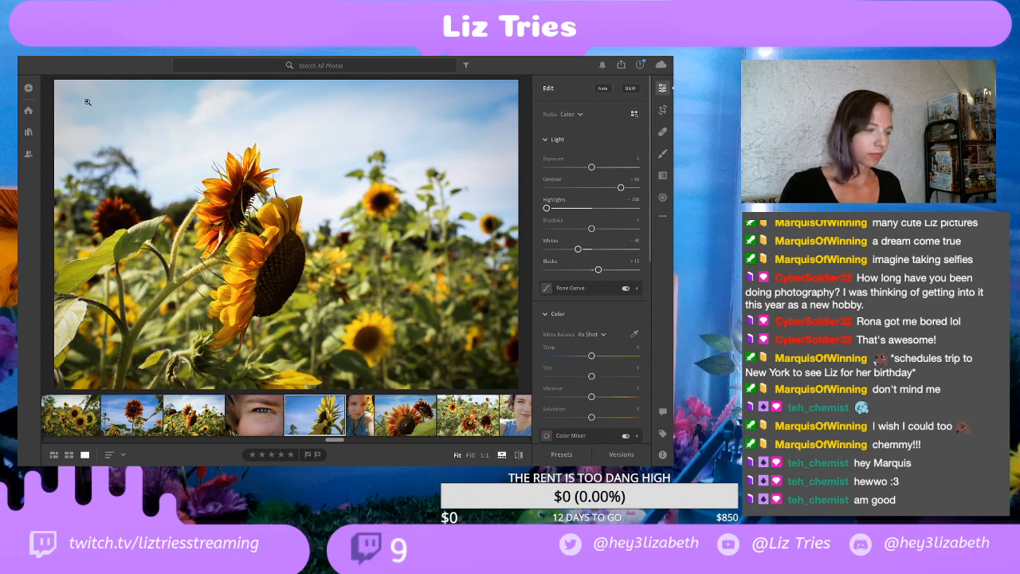
# Step: Switch from Lightroom to the desktop, move the MAD 10p Goodbye 06302020.m4v file under the Relocated Items folder, and reopen Lightroom
pyautogui.moveTo(26, 59)
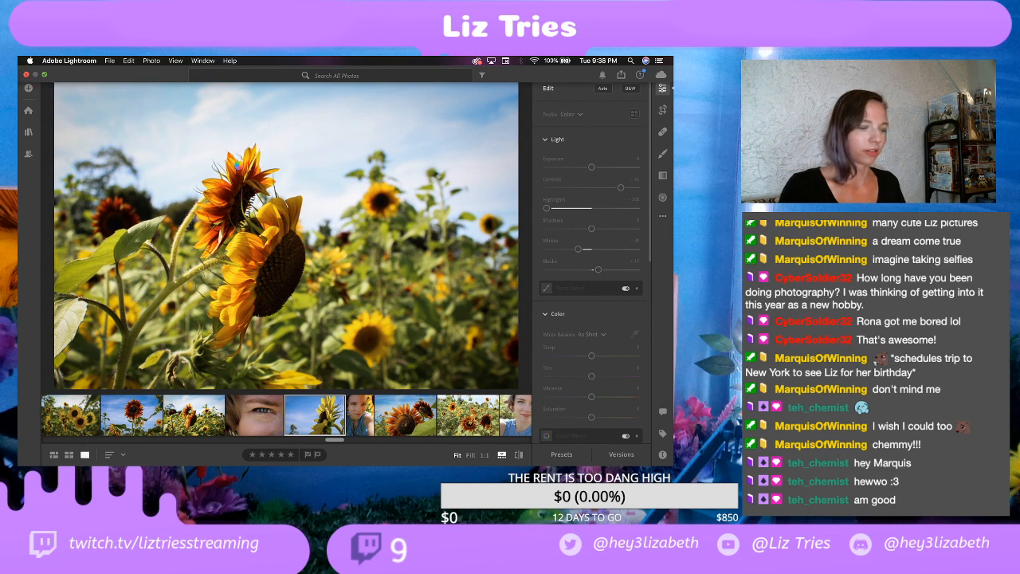
pyautogui.hotkey('ctrl', 'Left')
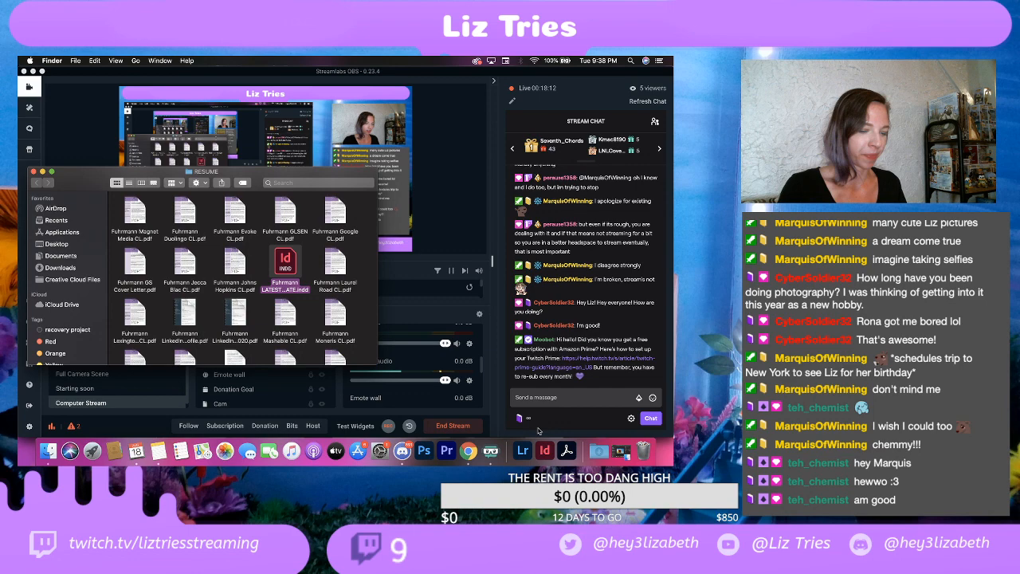
pyautogui.hotkey('ctrl', 'Up')
pyautogui.click(385, 82)
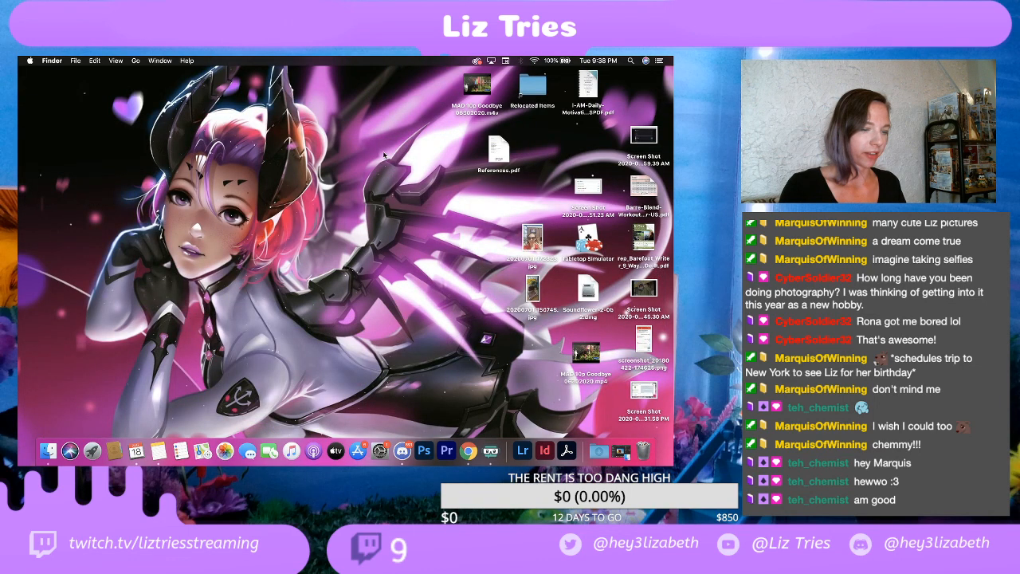
pyautogui.moveTo(476, 86); pyautogui.dragTo(539, 188)
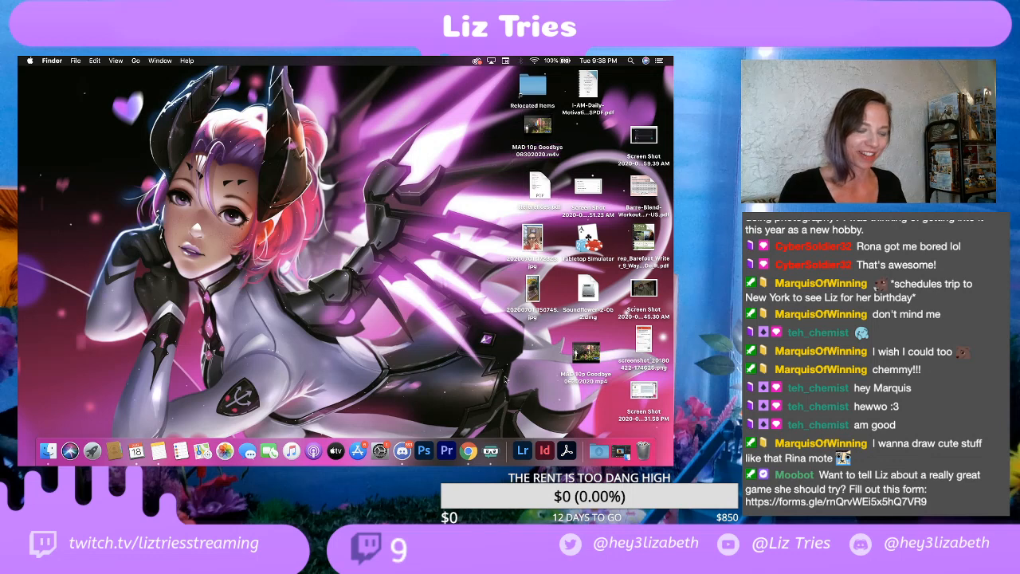
pyautogui.click(522, 448)
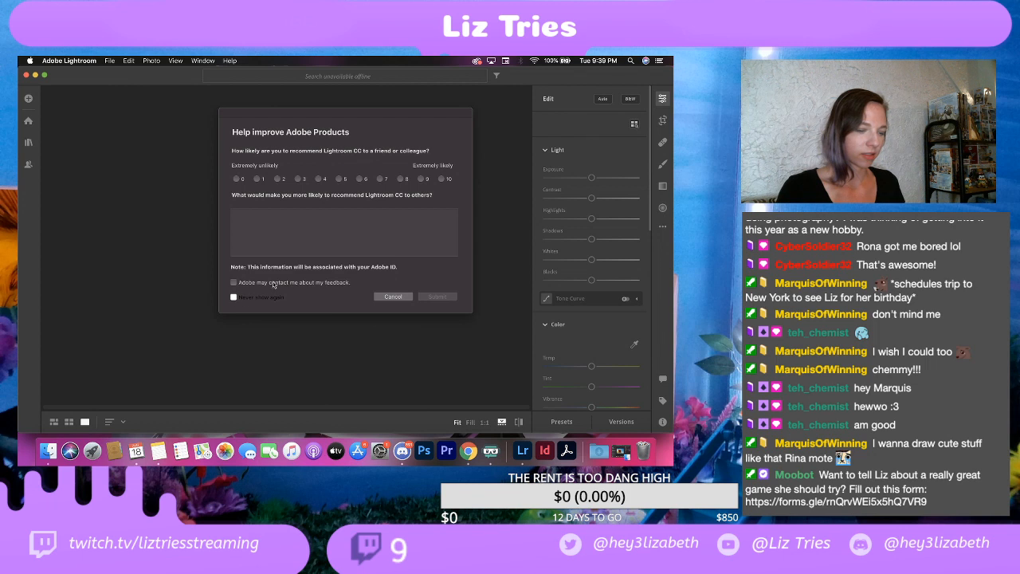
# Step: Submit the feedback survey with rating 9, the comment "Lightroom is easy to use and edit bulk photos! Highly recommend" and future prompts disabled
pyautogui.click(233, 296)
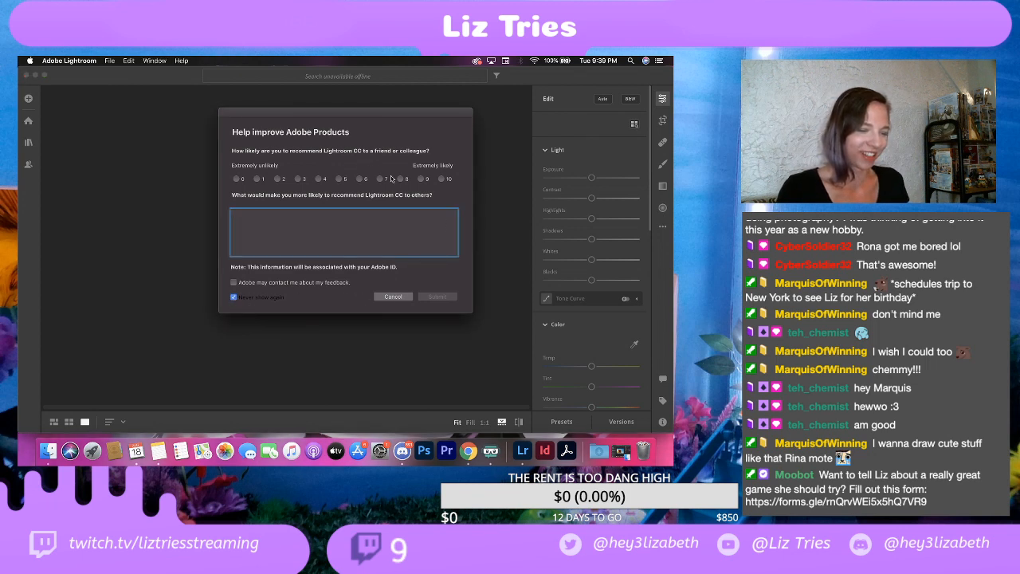
pyautogui.click(420, 178)
pyautogui.click(395, 222)
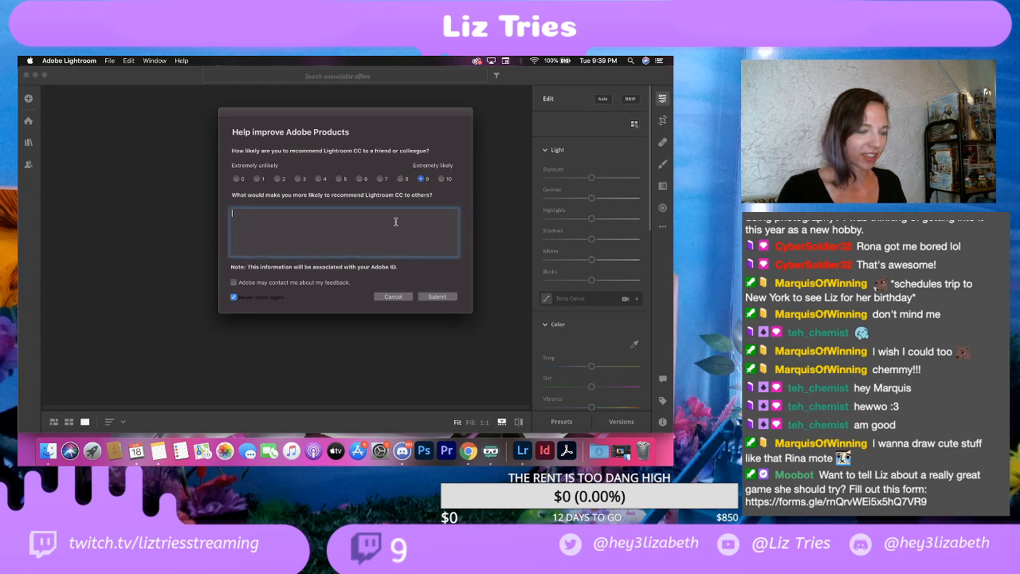
pyautogui.write('Lightro')
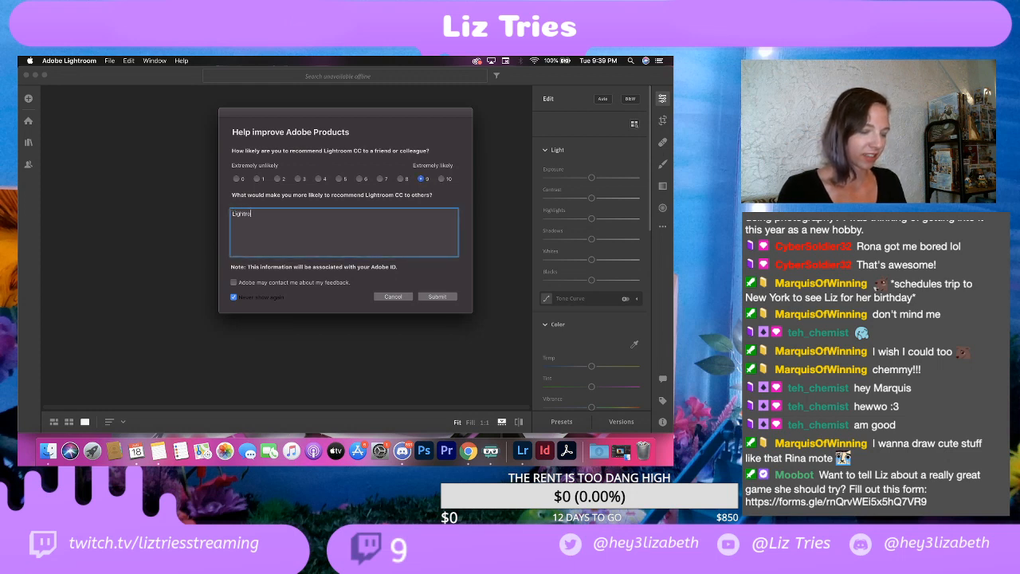
pyautogui.write('om is easy ')
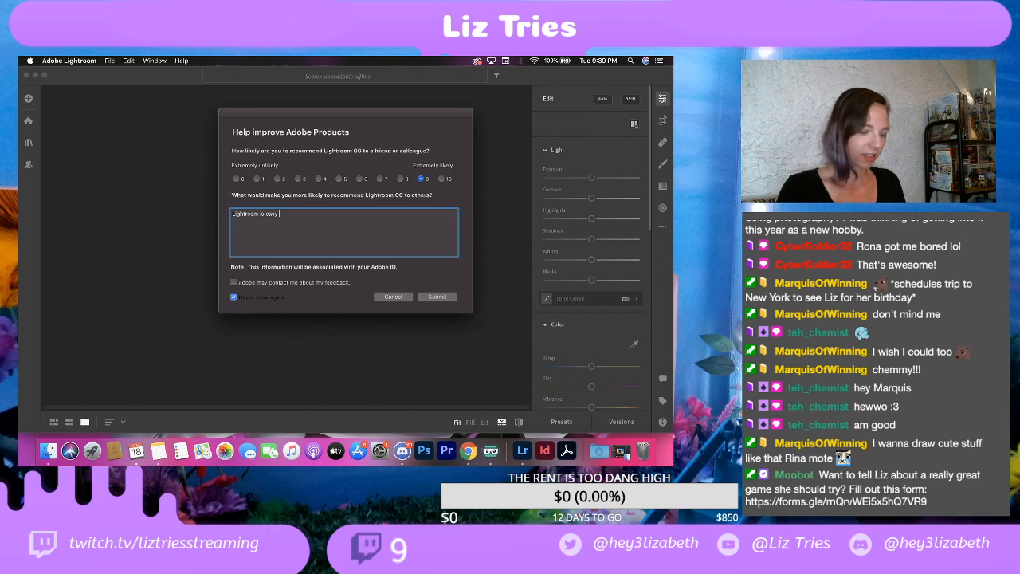
pyautogui.write('to use and edit bul')
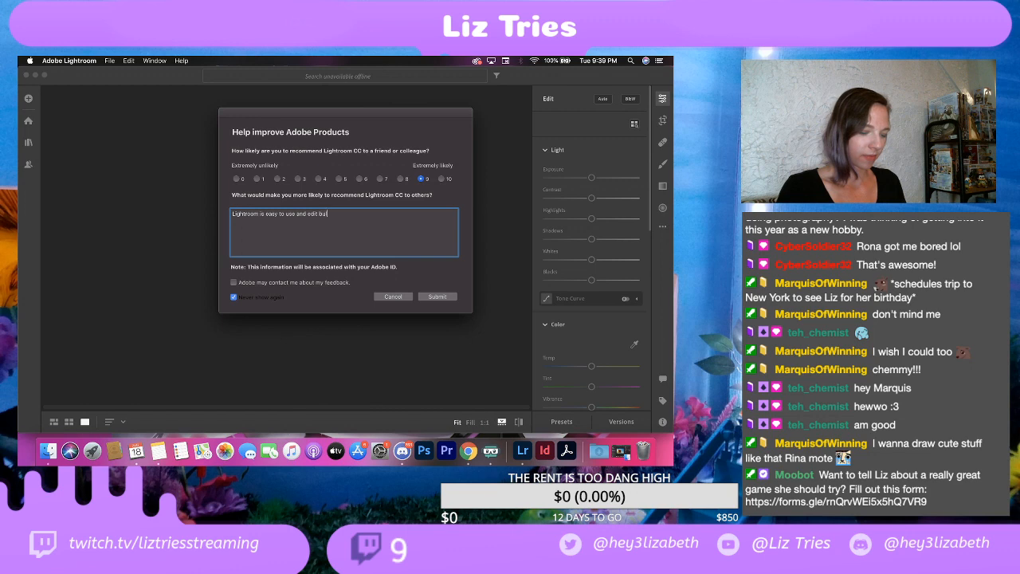
pyautogui.write('k photos! Highly recommend')
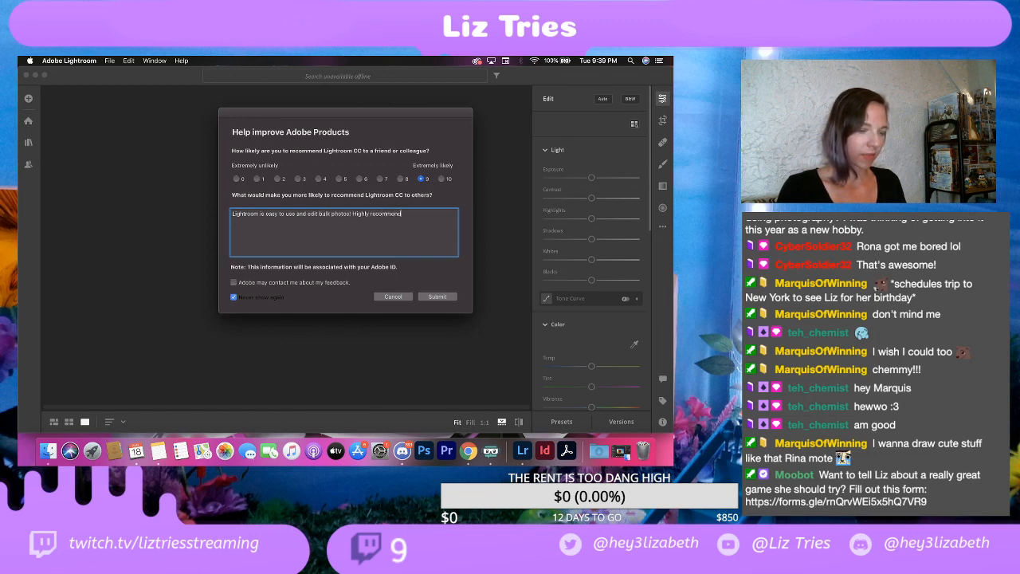
pyautogui.click(437, 297)
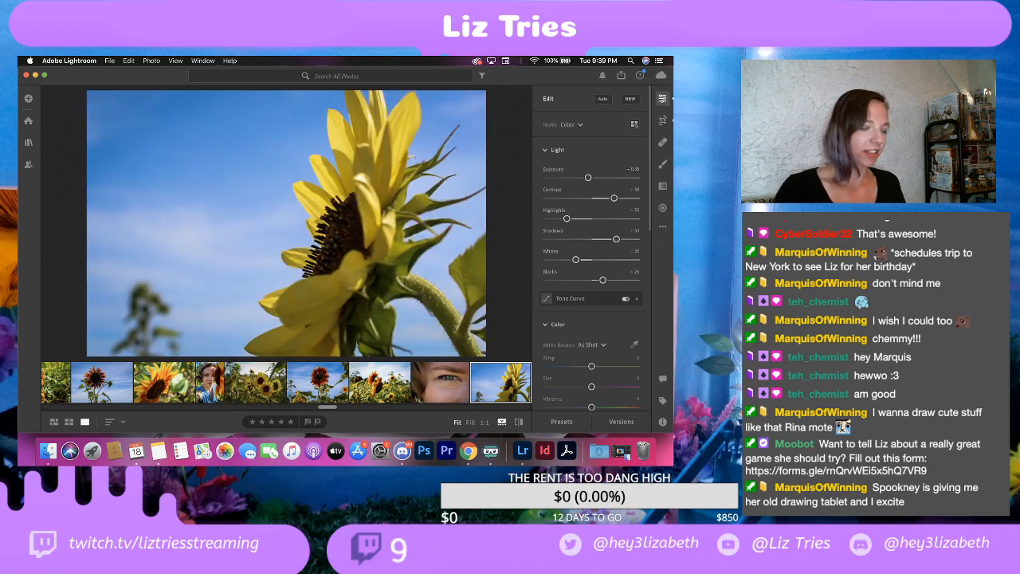
# Step: Compare the narrow selfie, the edited red sunflowers and the unedited sunflower field photo along the filmstrip, ending on the red sunflowers
pyautogui.hscroll(3, 411, 381)
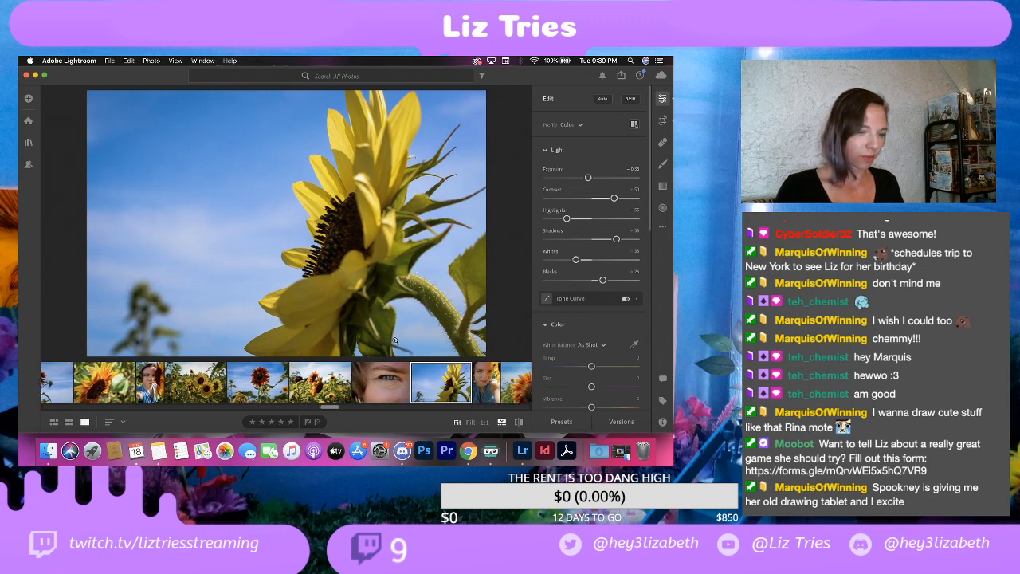
pyautogui.click(485, 384)
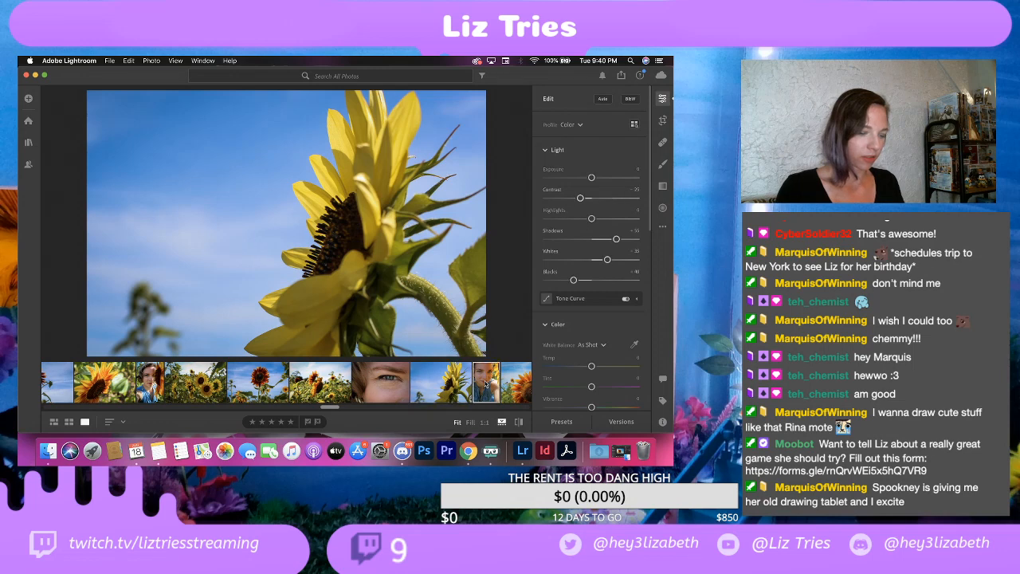
pyautogui.hscroll(3, 453, 390)
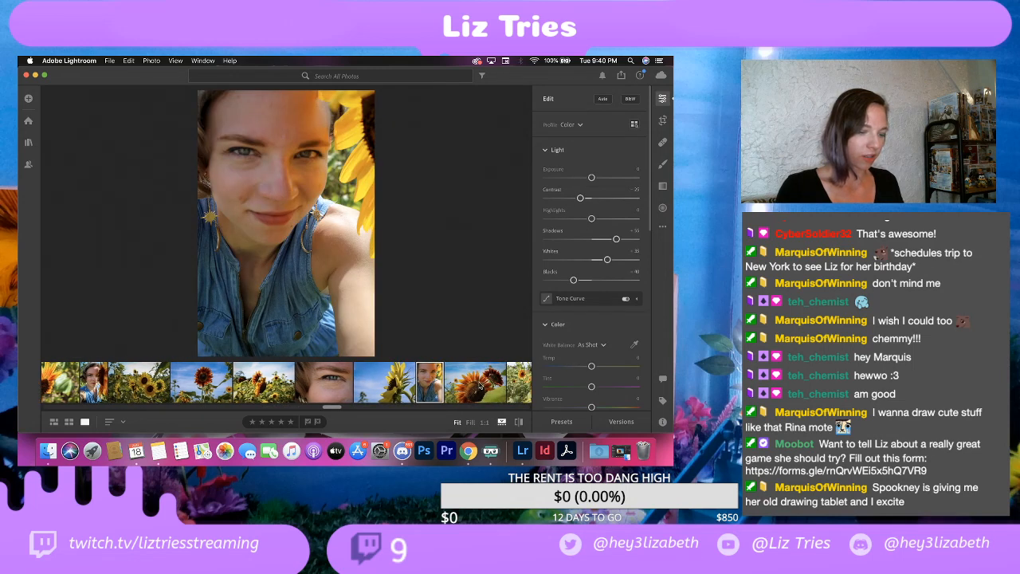
pyautogui.click(480, 386)
pyautogui.hscroll(5, 480, 386)
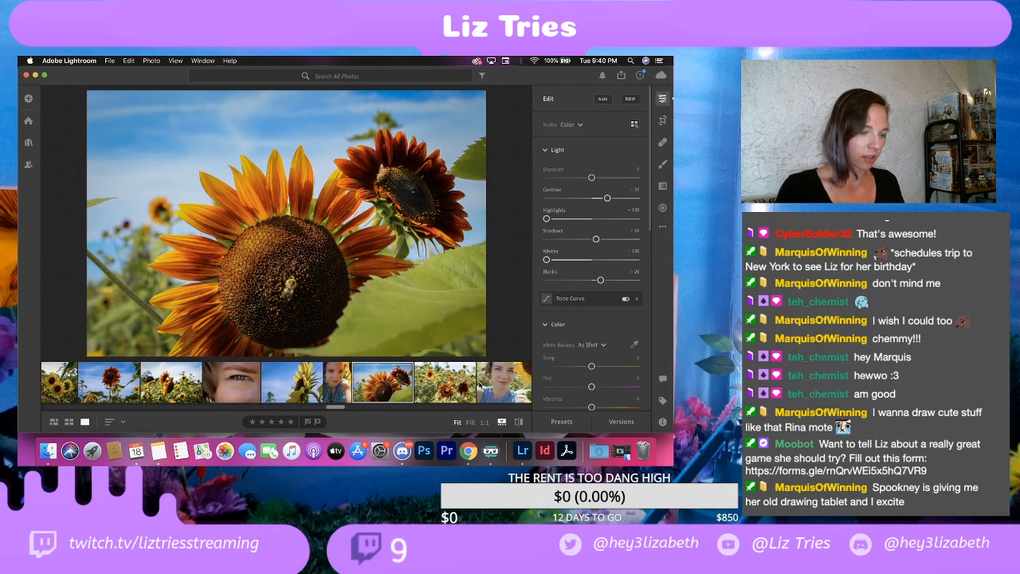
pyautogui.click(449, 391)
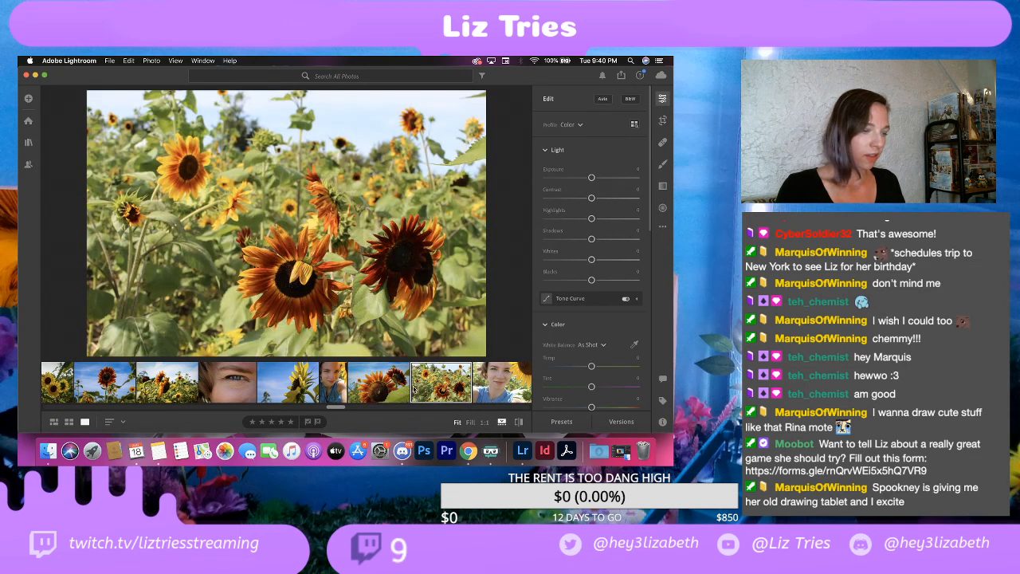
pyautogui.hscroll(2, 411, 390)
pyautogui.hscroll(5, 410, 390)
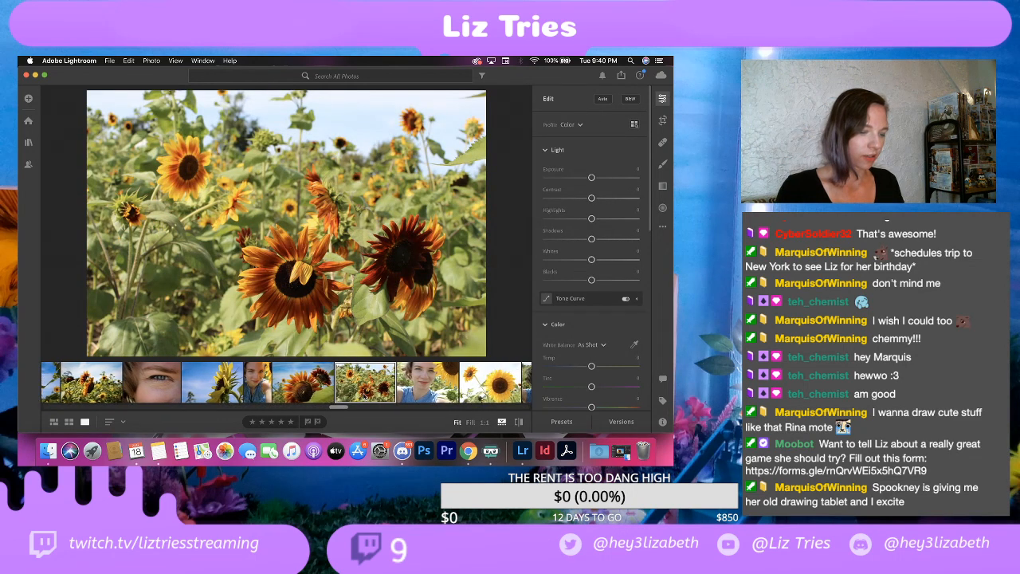
pyautogui.click(280, 386)
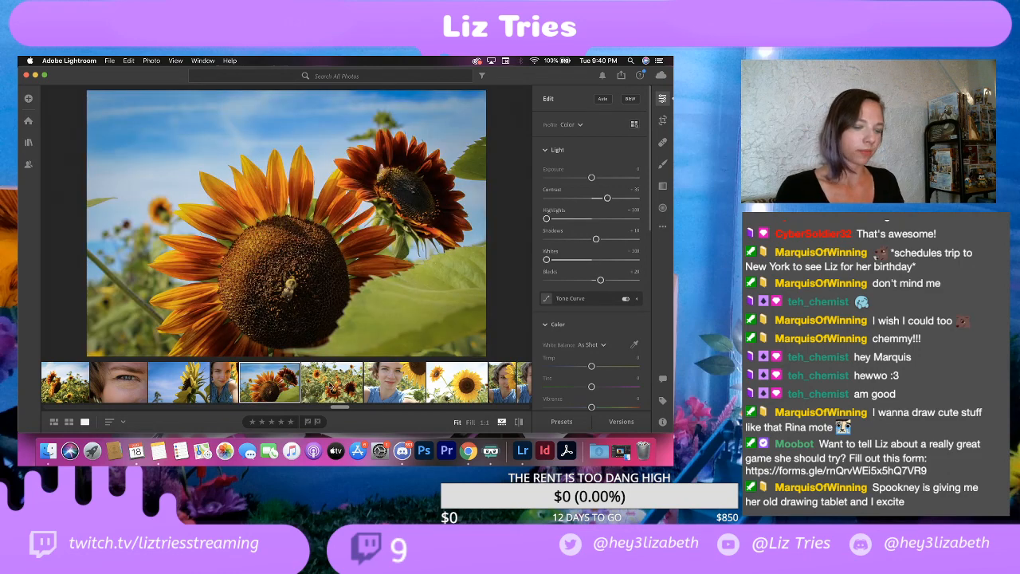
# Step: Inspect the unedited sunflower field photo after the red sunflowers up close and delete it
pyautogui.click(331, 386)
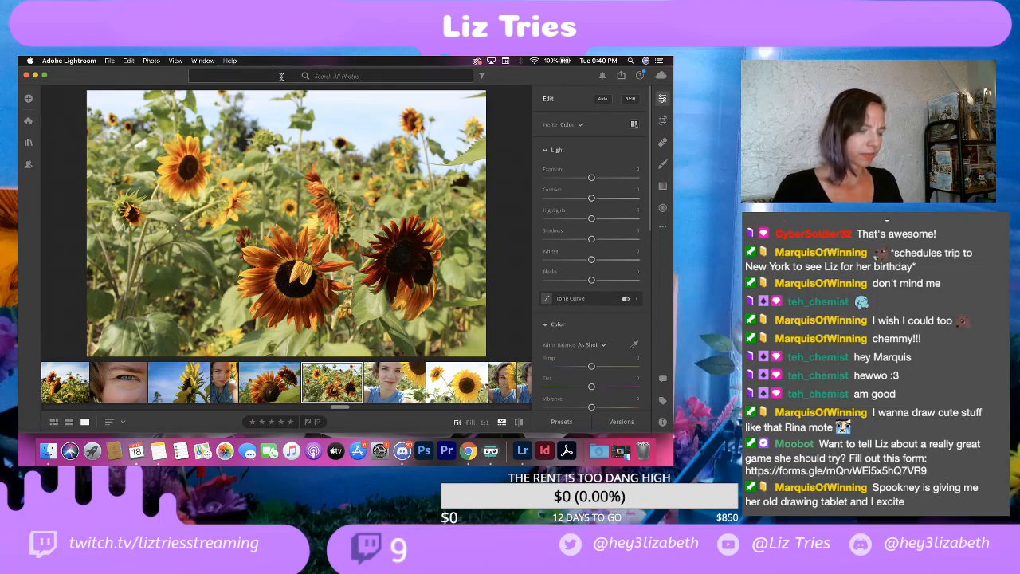
pyautogui.click(277, 227)
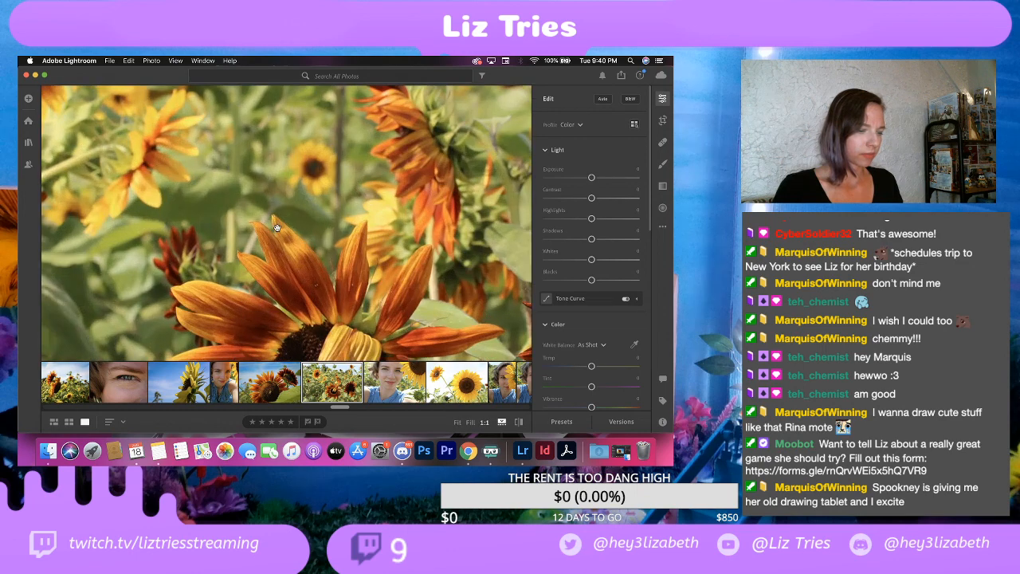
pyautogui.scroll(-4, 333, 246)
pyautogui.hscroll(2, 333, 246)
pyautogui.click(333, 246)
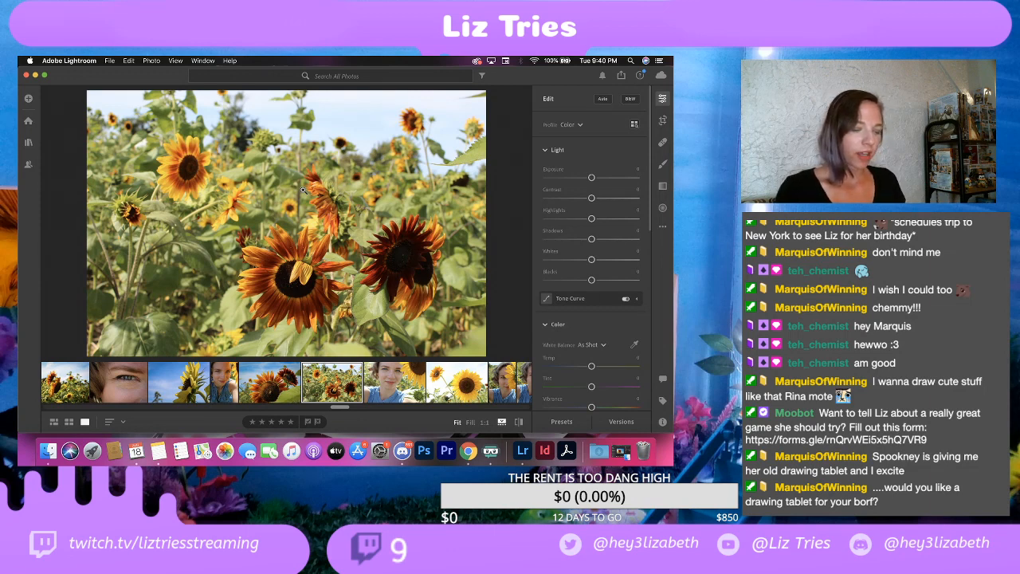
pyautogui.rightClick(338, 387)
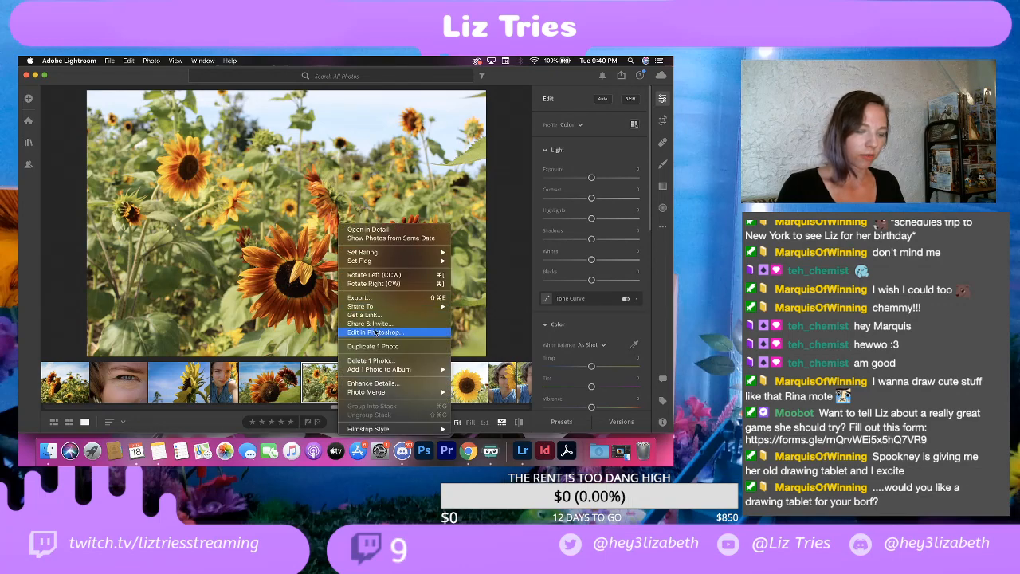
pyautogui.click(365, 361)
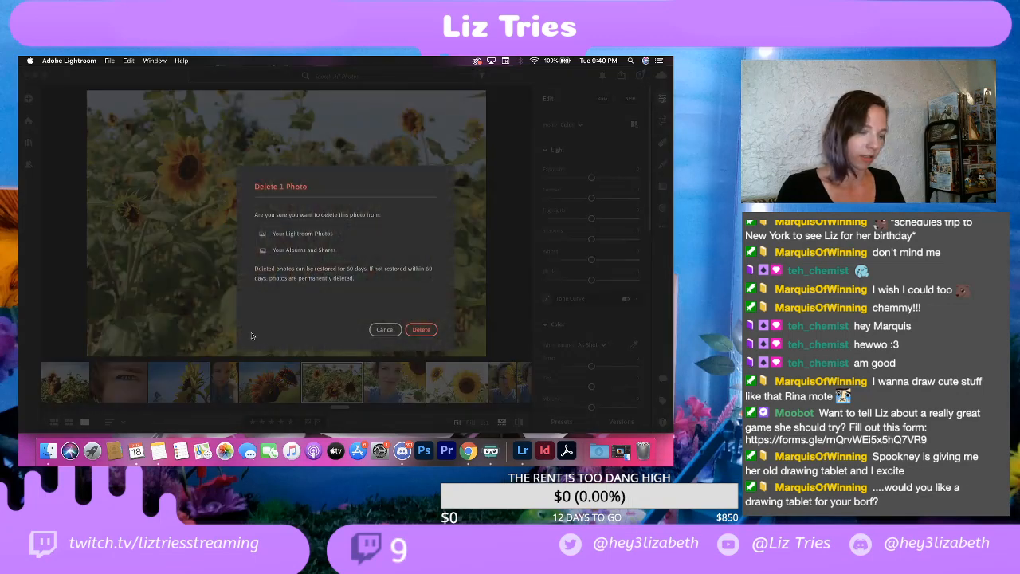
pyautogui.click(420, 329)
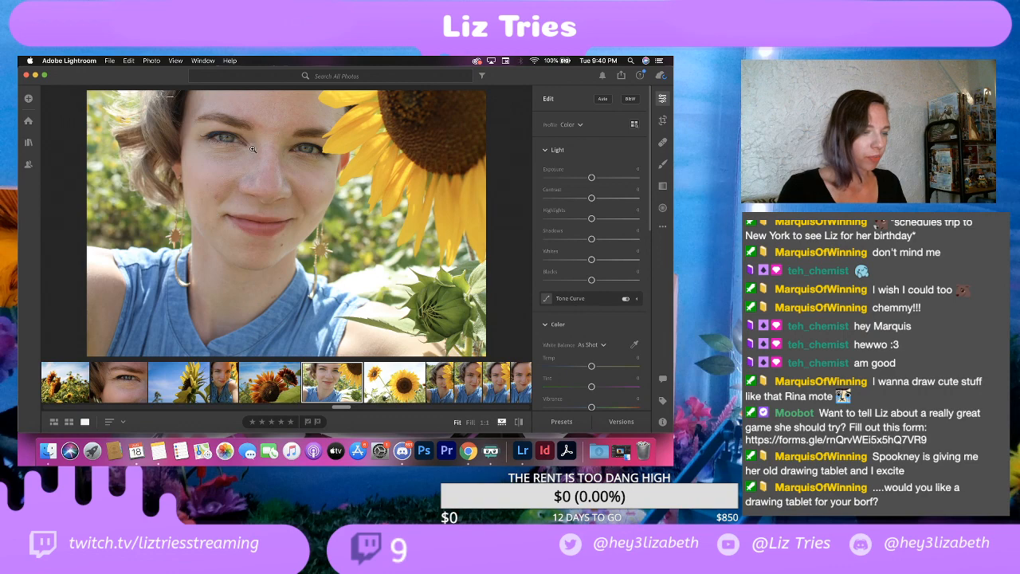
# Step: Examine the eyes in the wide selfie with the sunflower at 1:1 zoom, and return to the full view
pyautogui.click(222, 140)
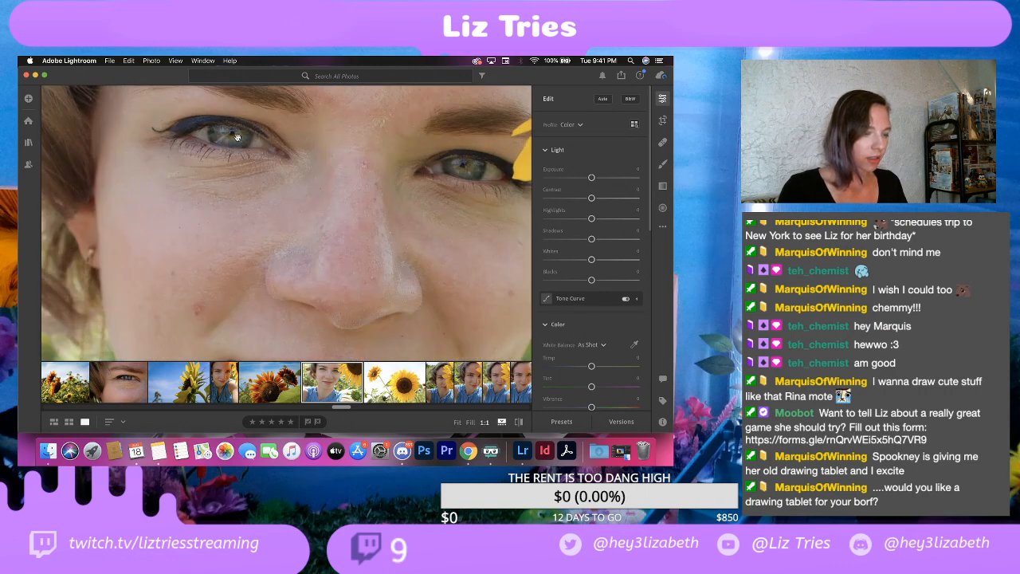
pyautogui.moveTo(236, 138); pyautogui.dragTo(254, 172)
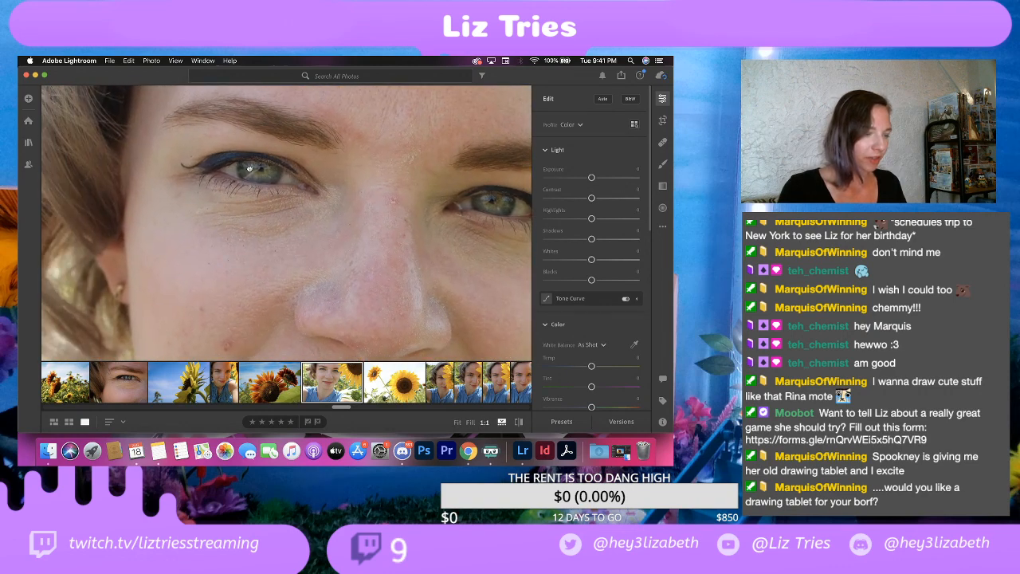
pyautogui.click(248, 169)
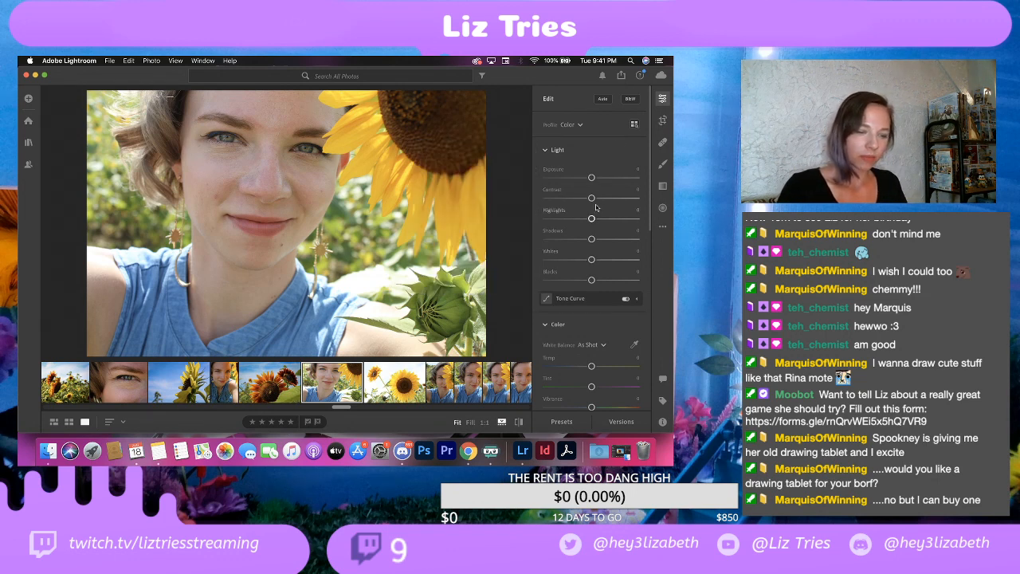
# Step: Set the selfie's contrast to 40, highlights to -100, shadows to 10, whites to -75 and blacks to -25
pyautogui.moveTo(591, 197); pyautogui.dragTo(606, 199)
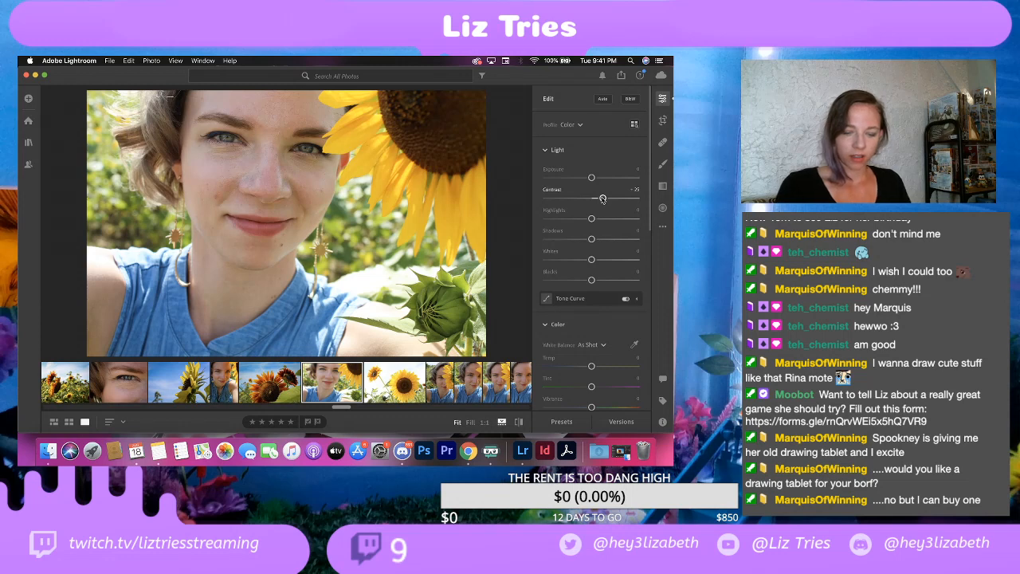
pyautogui.moveTo(602, 199); pyautogui.dragTo(611, 222)
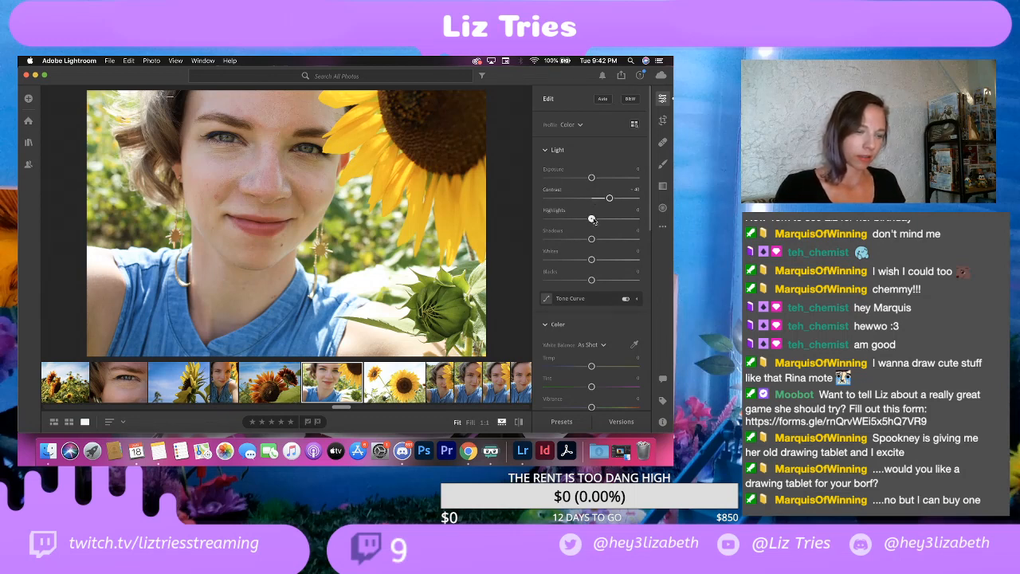
pyautogui.moveTo(593, 218); pyautogui.dragTo(466, 231)
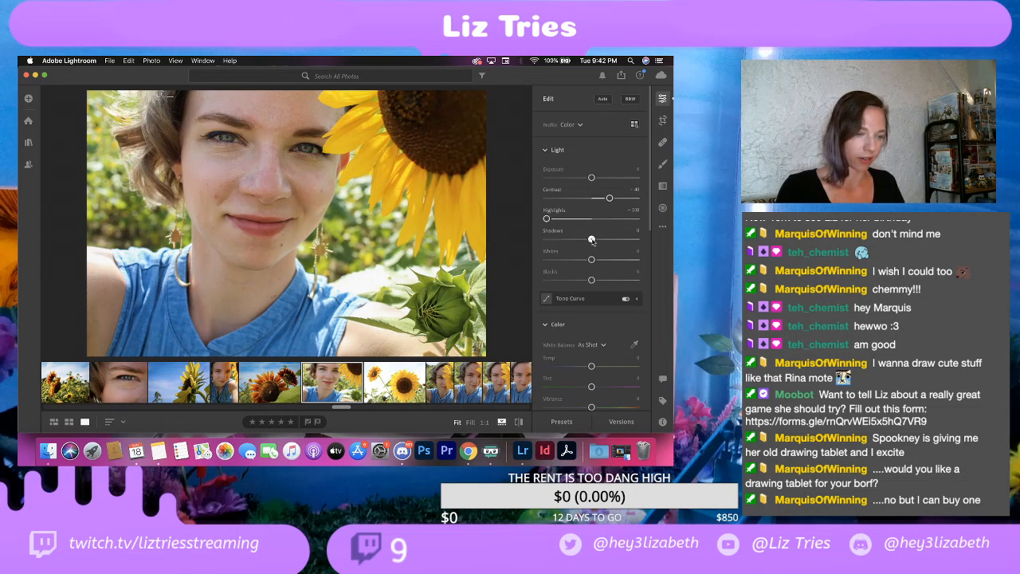
pyautogui.moveTo(588, 240); pyautogui.dragTo(557, 268)
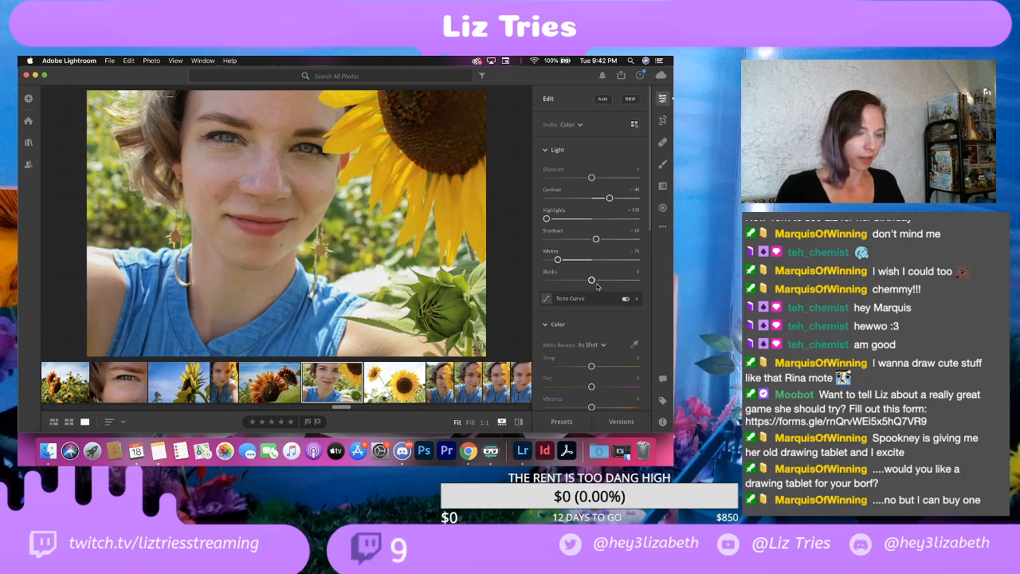
pyautogui.moveTo(591, 281); pyautogui.dragTo(581, 285)
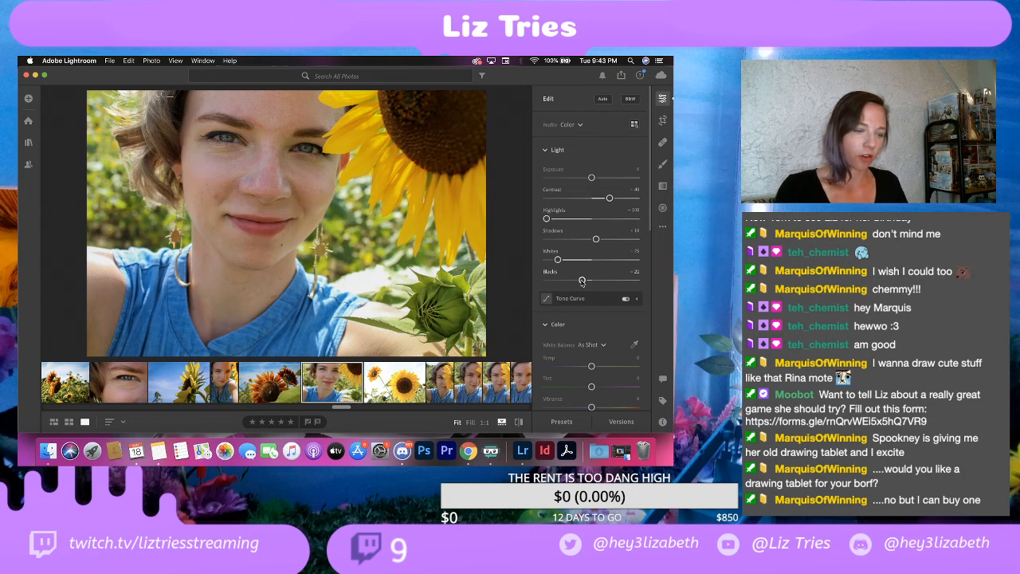
pyautogui.moveTo(582, 281); pyautogui.dragTo(579, 282)
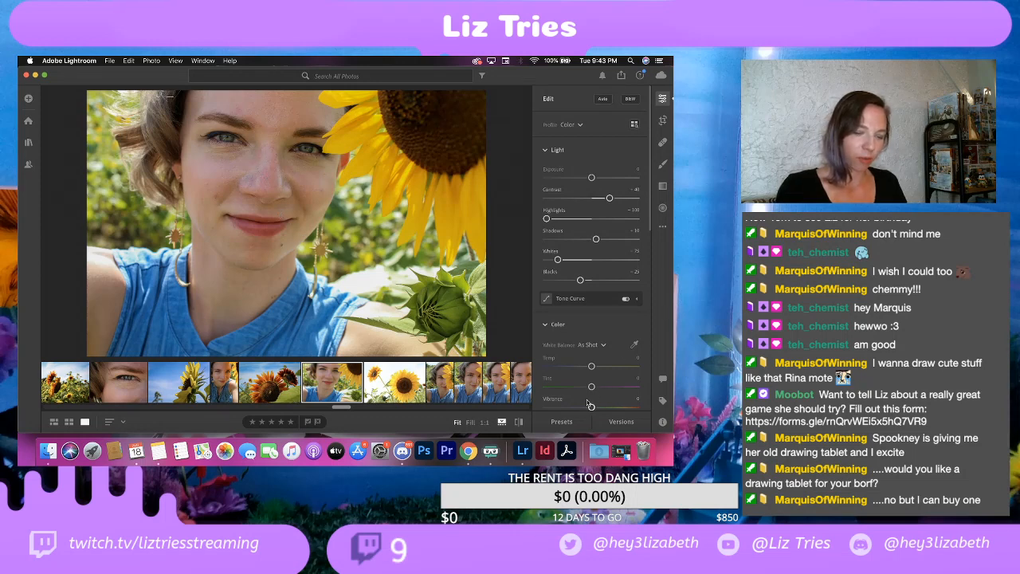
# Step: Set the wide selfie's tint to -10
pyautogui.moveTo(591, 386); pyautogui.dragTo(584, 389)
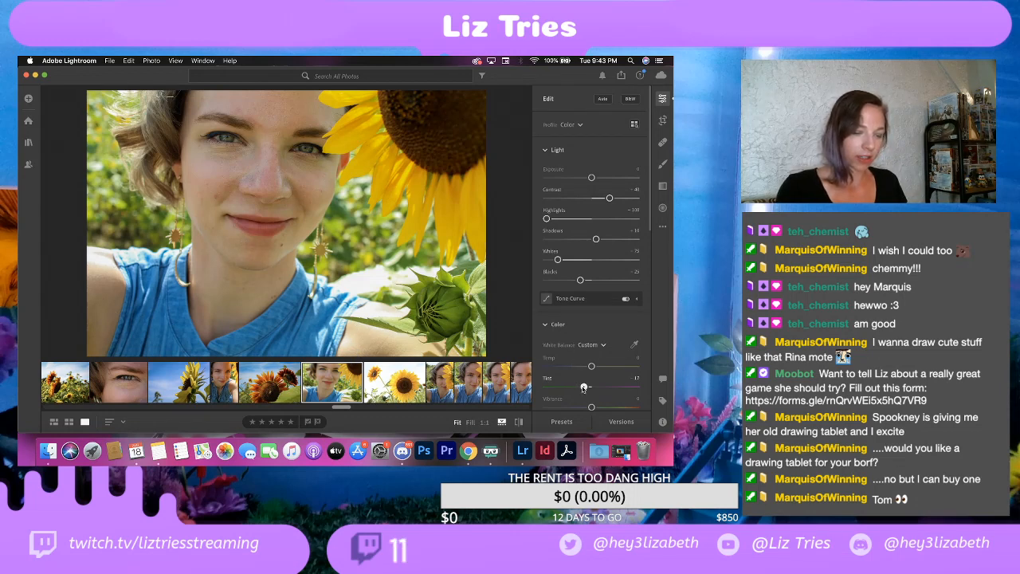
pyautogui.moveTo(583, 388)
pyautogui.mouseDown()
pyautogui.moveTo(563, 389)
pyautogui.moveTo(585, 388)
pyautogui.mouseUp()
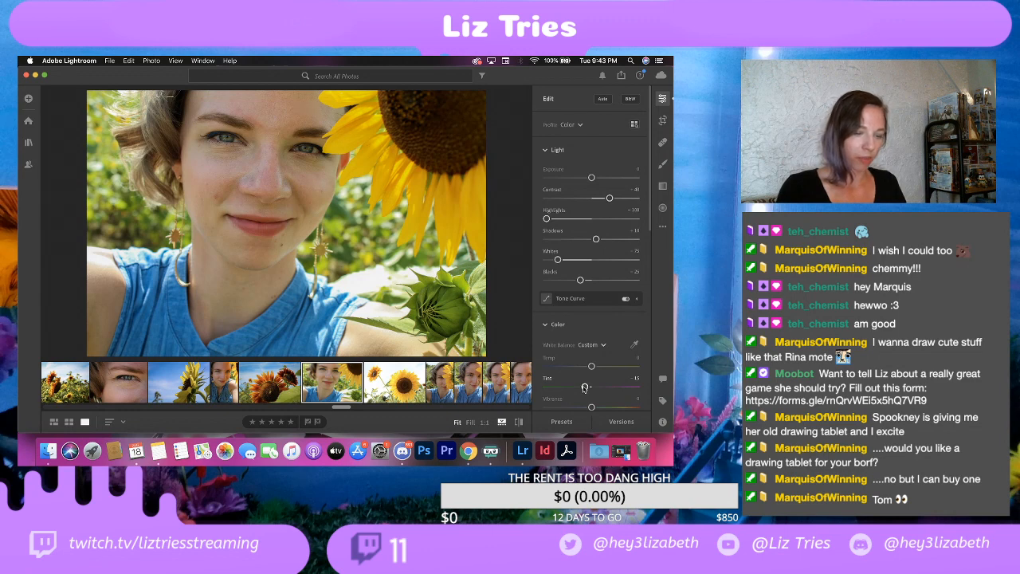
pyautogui.moveTo(584, 388); pyautogui.dragTo(587, 388)
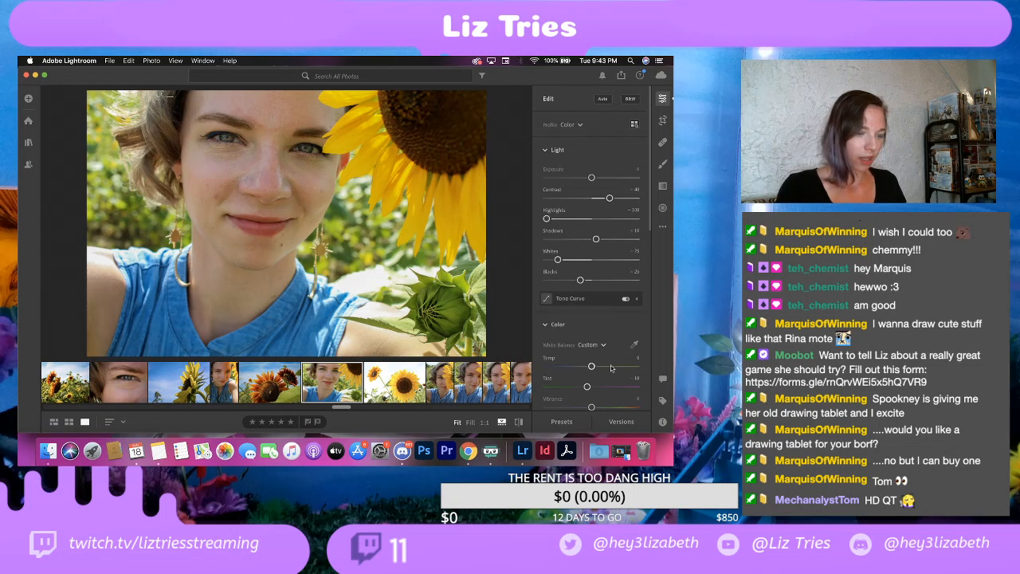
# Step: Lower the selfie's saturation to about -55 for a muted look
pyautogui.scroll(-5, 609, 348)
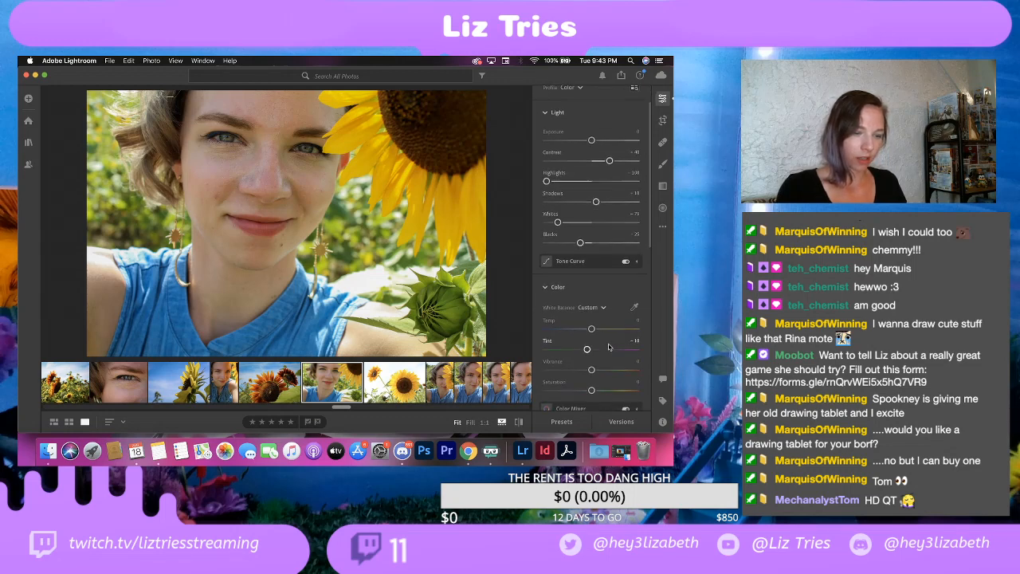
pyautogui.scroll(3, 608, 346)
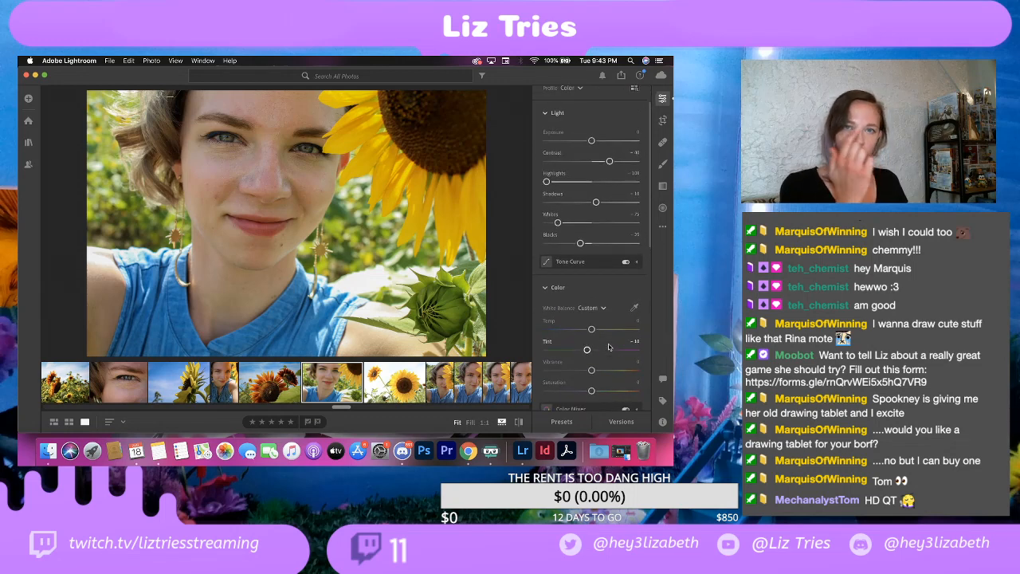
pyautogui.scroll(-3, 579, 341)
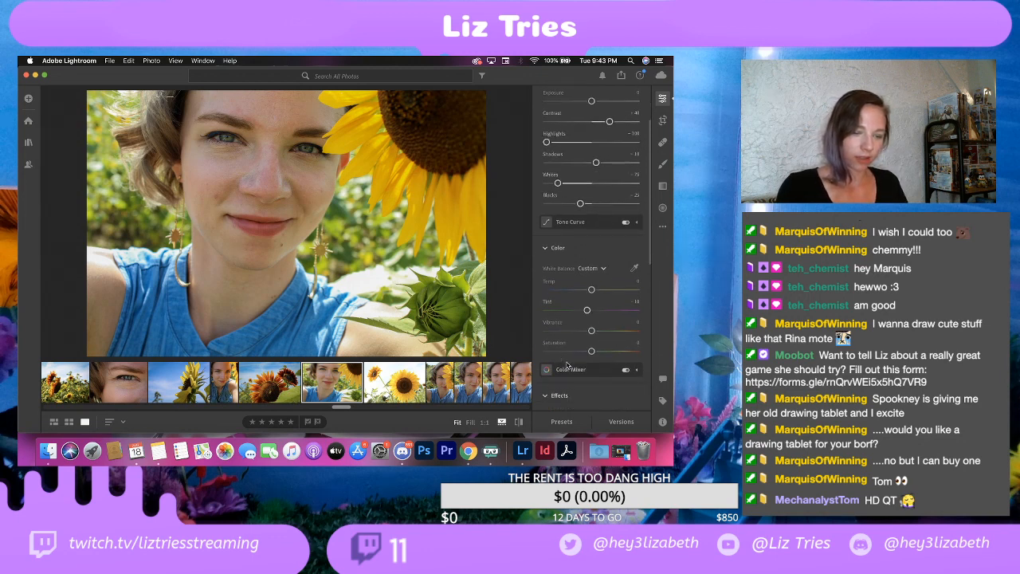
pyautogui.scroll(-10, 580, 341)
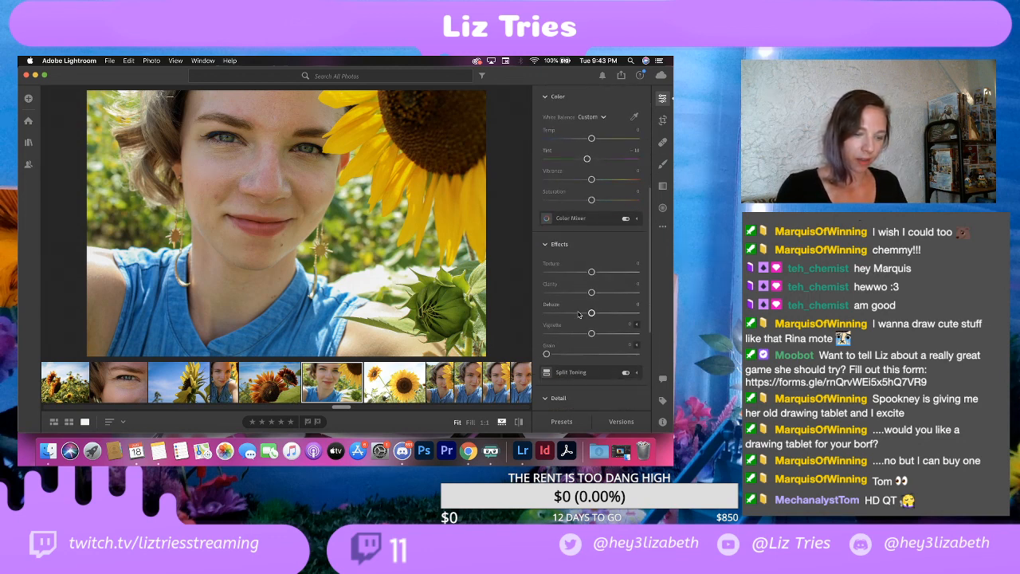
pyautogui.scroll(-2, 580, 315)
pyautogui.scroll(5, 579, 314)
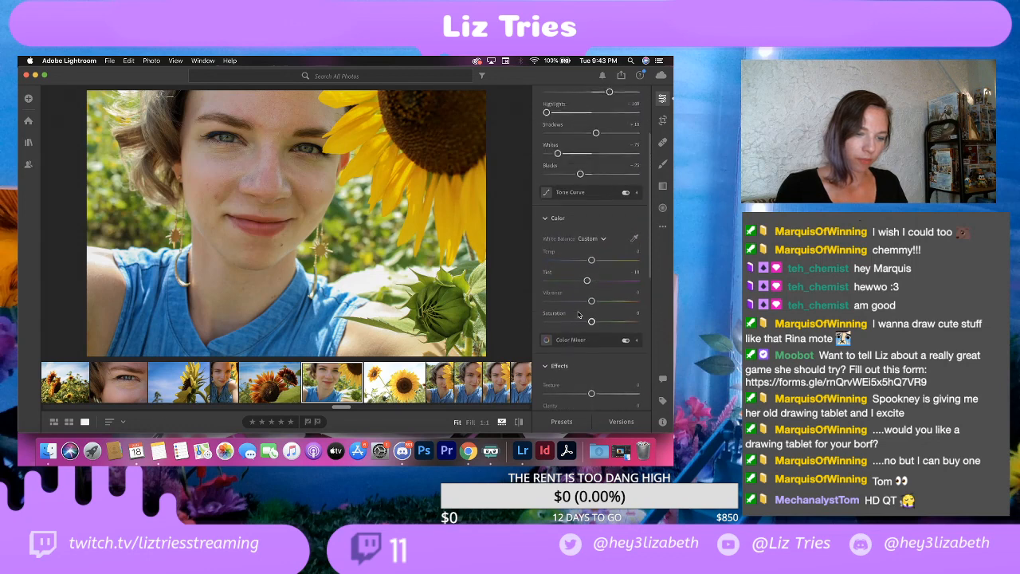
pyautogui.scroll(-5, 579, 314)
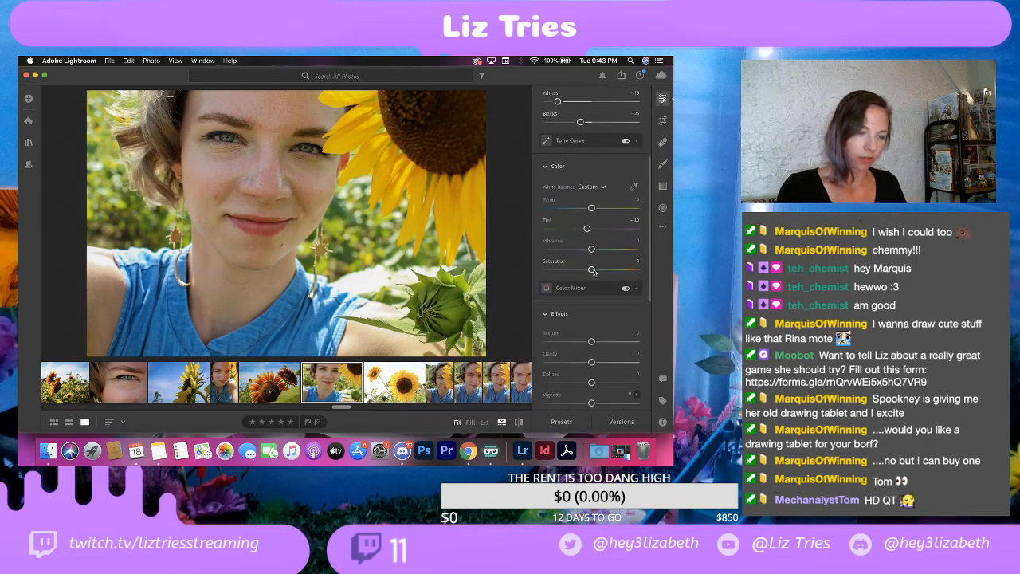
pyautogui.moveTo(591, 270); pyautogui.dragTo(568, 284)
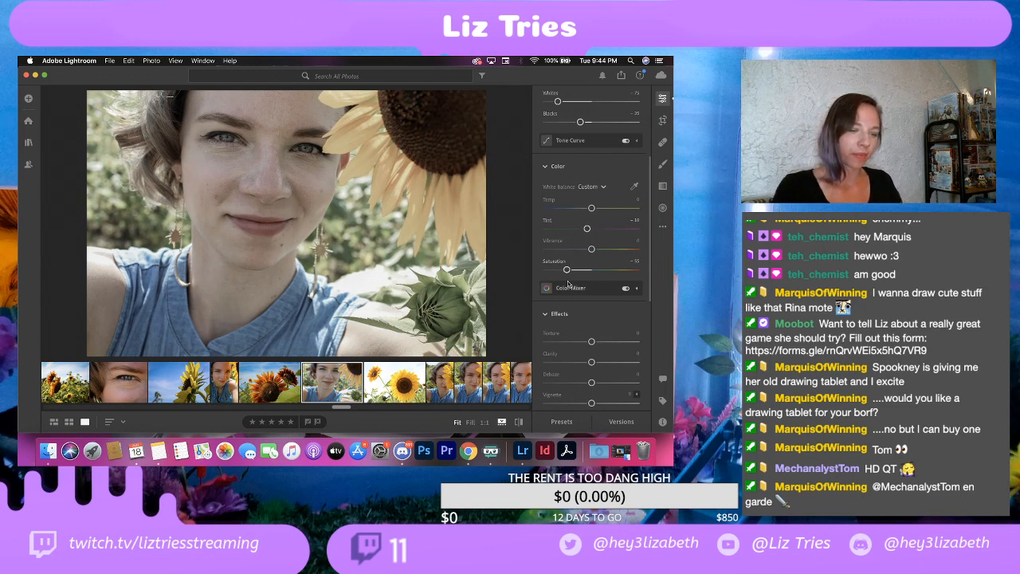
# Step: Apply a local brush adjustment to the nose in the selfie, using a size 6 brush with tint -10
pyautogui.click(662, 163)
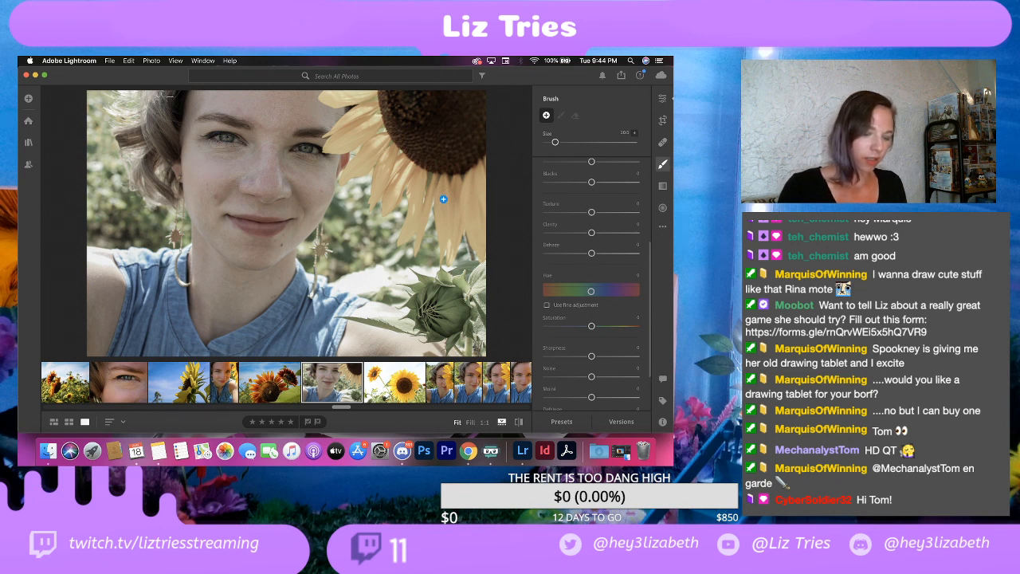
pyautogui.scroll(4, 443, 199)
pyautogui.scroll(-5, 443, 199)
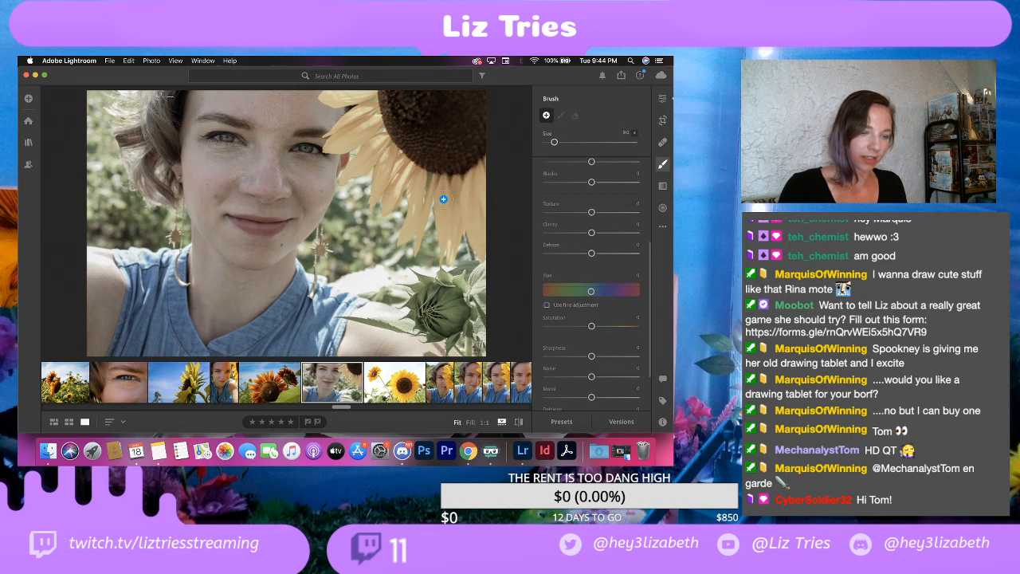
pyautogui.scroll(-2, 443, 199)
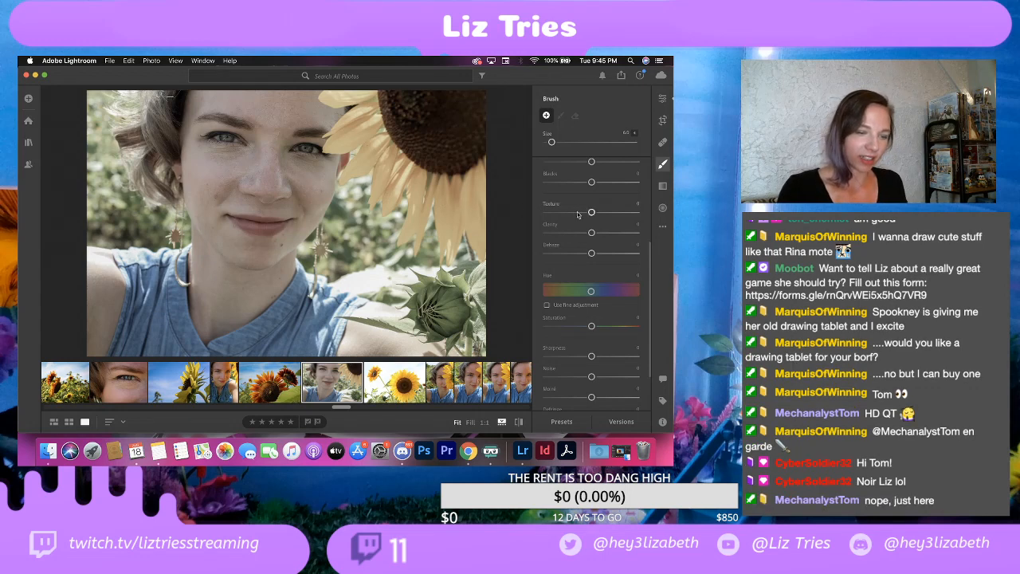
pyautogui.scroll(2, 574, 205)
pyautogui.scroll(1, 574, 205)
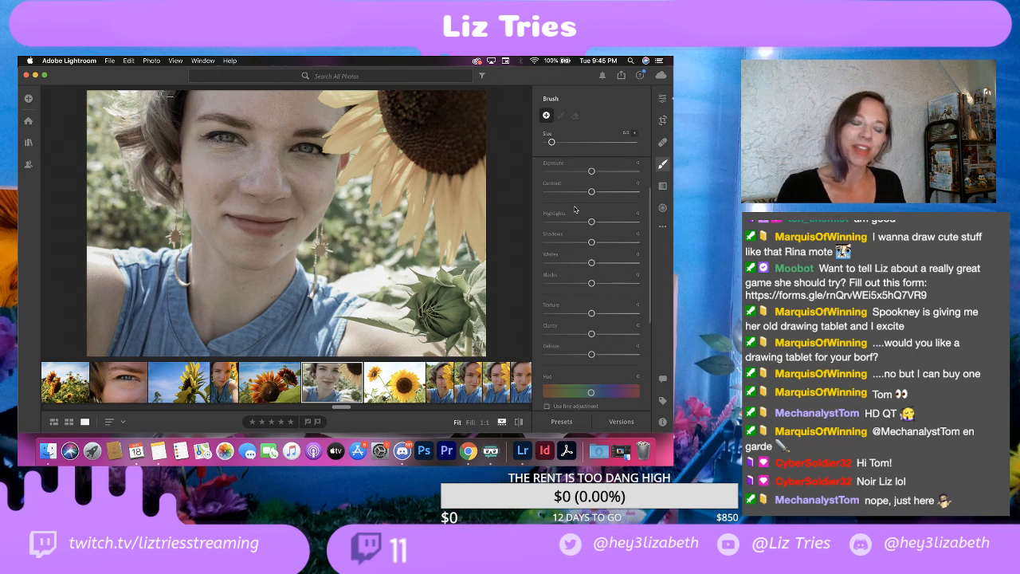
pyautogui.scroll(2, 573, 219)
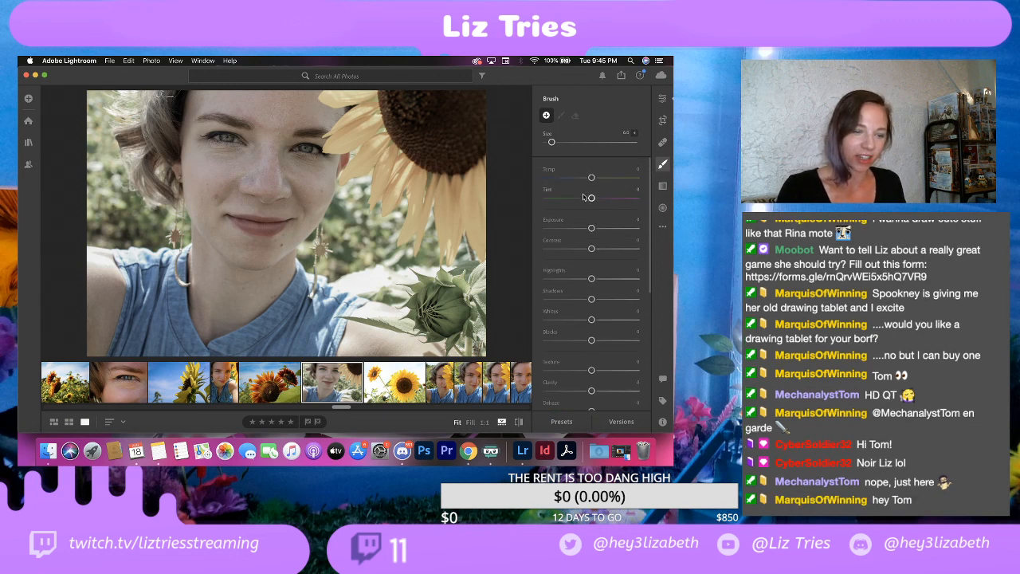
pyautogui.moveTo(589, 200); pyautogui.dragTo(586, 200)
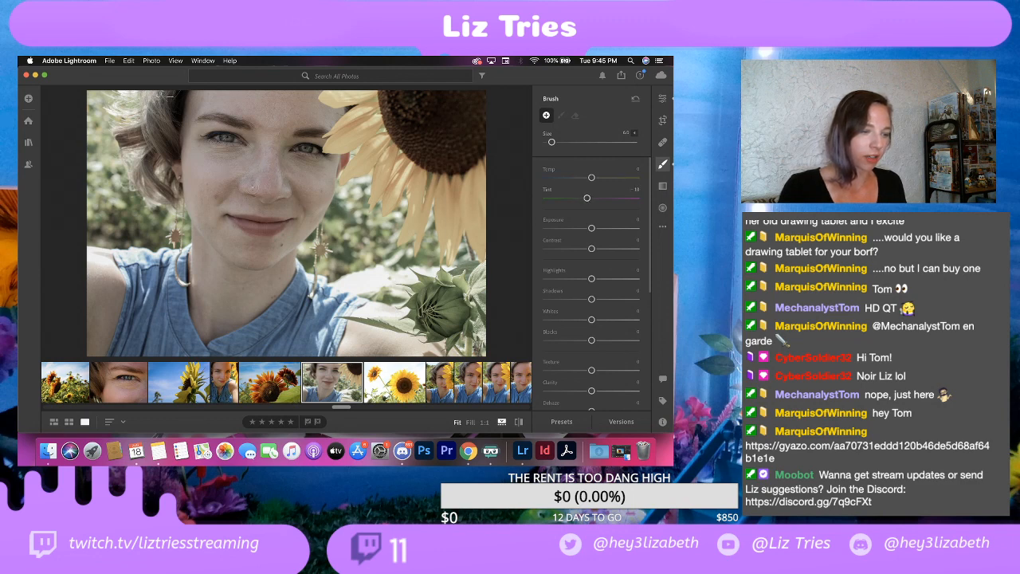
pyautogui.click(268, 171)
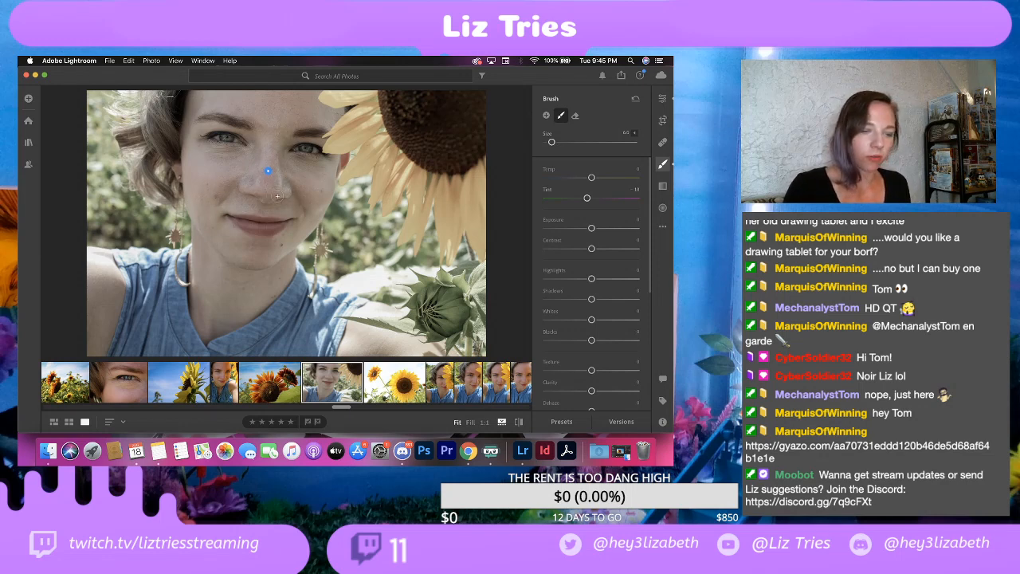
# Step: Set the nose brush adjustment's tint to -30, shrink the brush to its minimum size and return to the global edit settings
pyautogui.moveTo(586, 198); pyautogui.dragTo(577, 201)
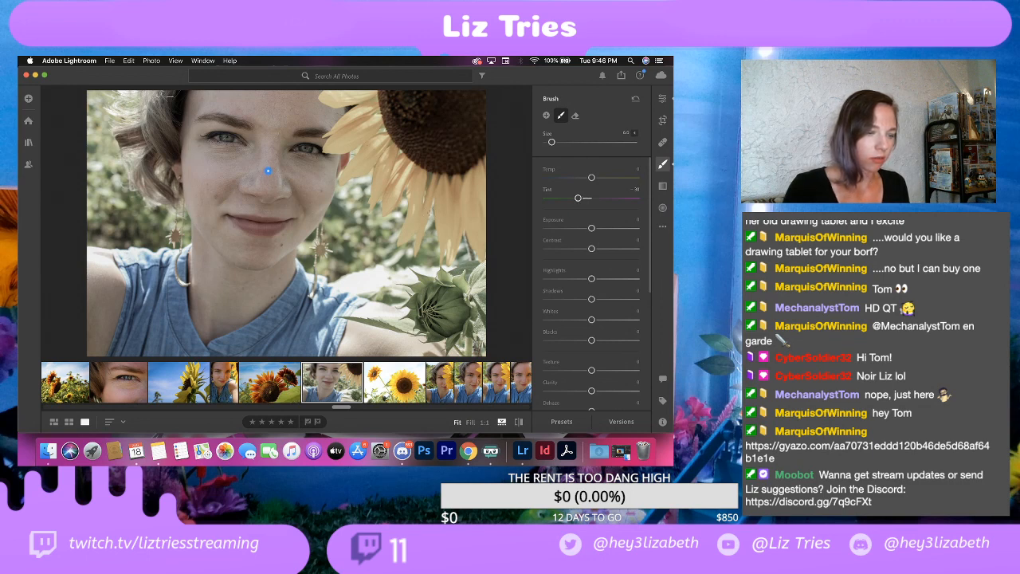
pyautogui.press('[')
pyautogui.press('[')
pyautogui.press('[')
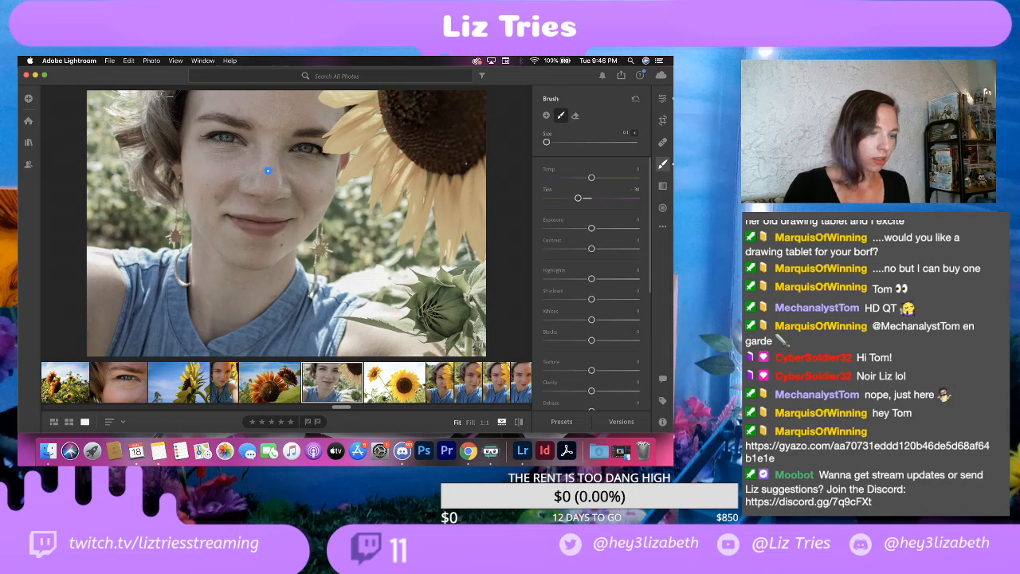
pyautogui.click(661, 99)
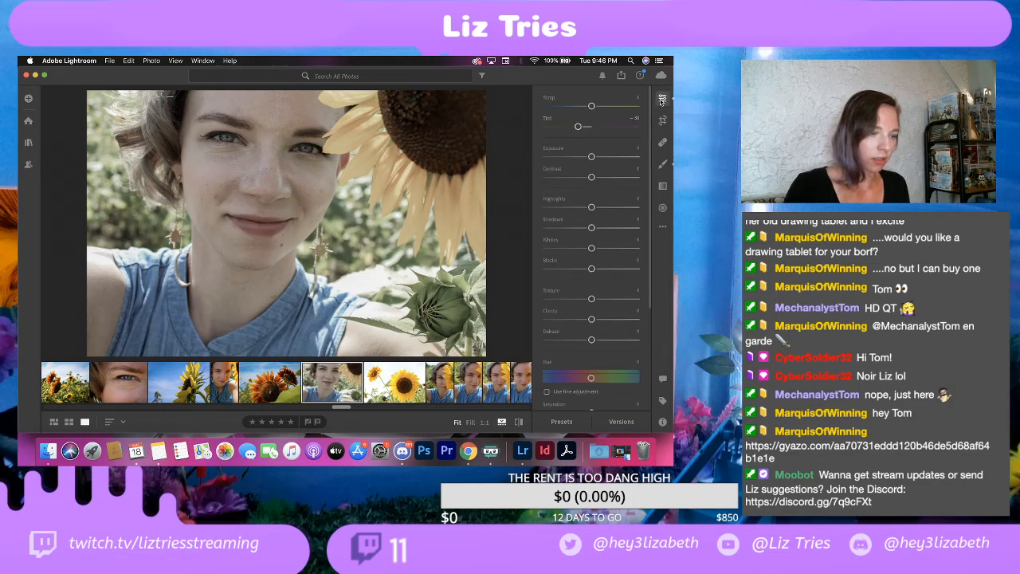
# Step: Compare the wide selfie with the narrow selfie two photos earlier in the filmstrip, ending on the wide selfie
pyautogui.press('Left')
pyautogui.press('Left')
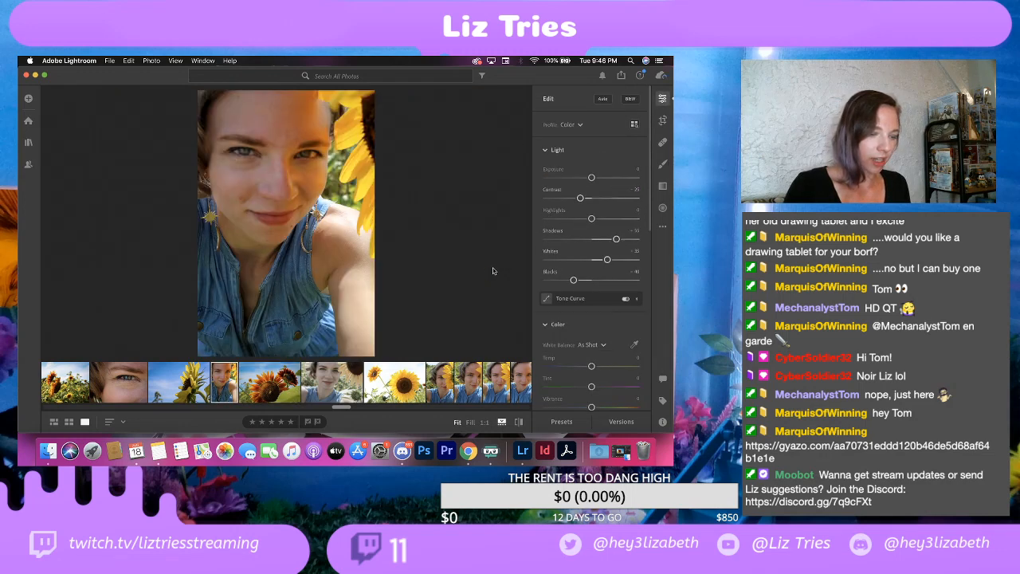
pyautogui.click(341, 383)
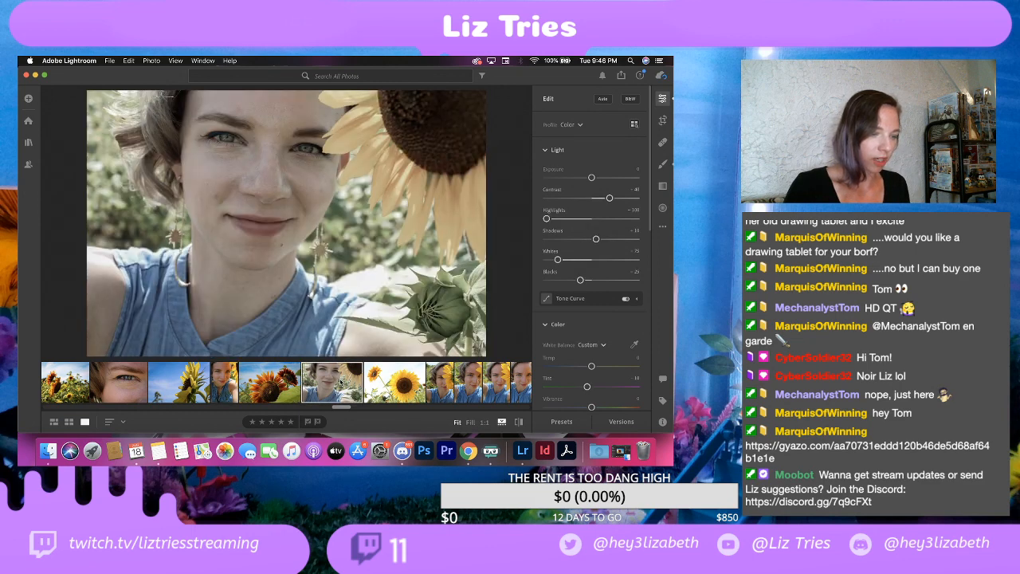
# Step: Export the selfie as a full-size, 100% quality JPG into the EDITS folder, with the watermark's horizontal offset set to 81
pyautogui.click(116, 60)
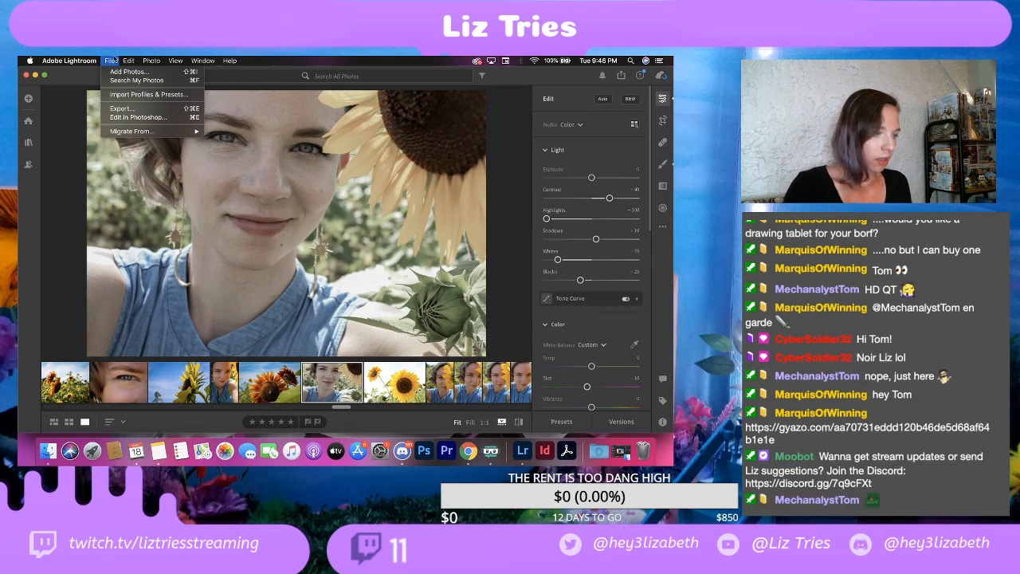
pyautogui.click(123, 109)
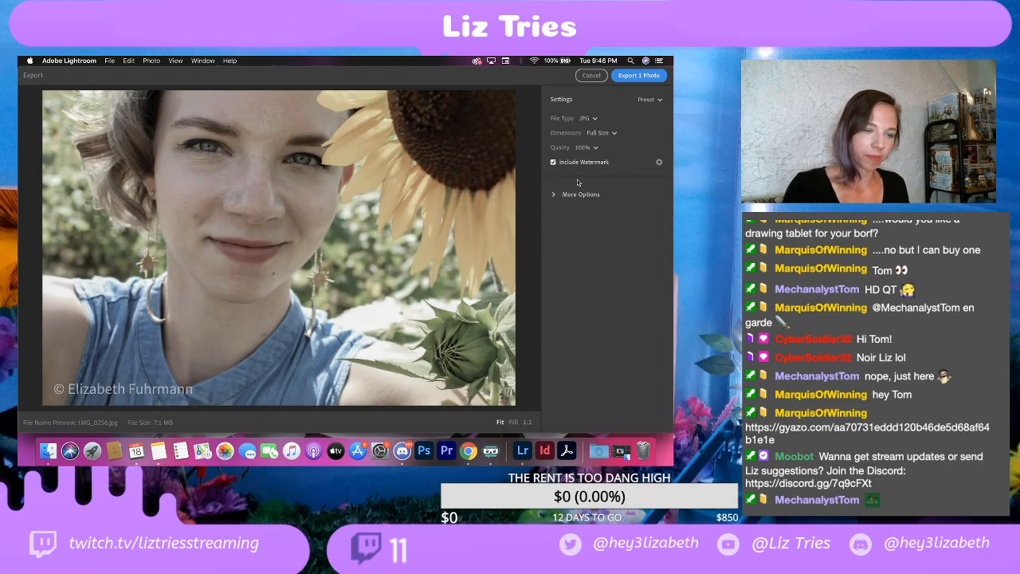
pyautogui.click(553, 194)
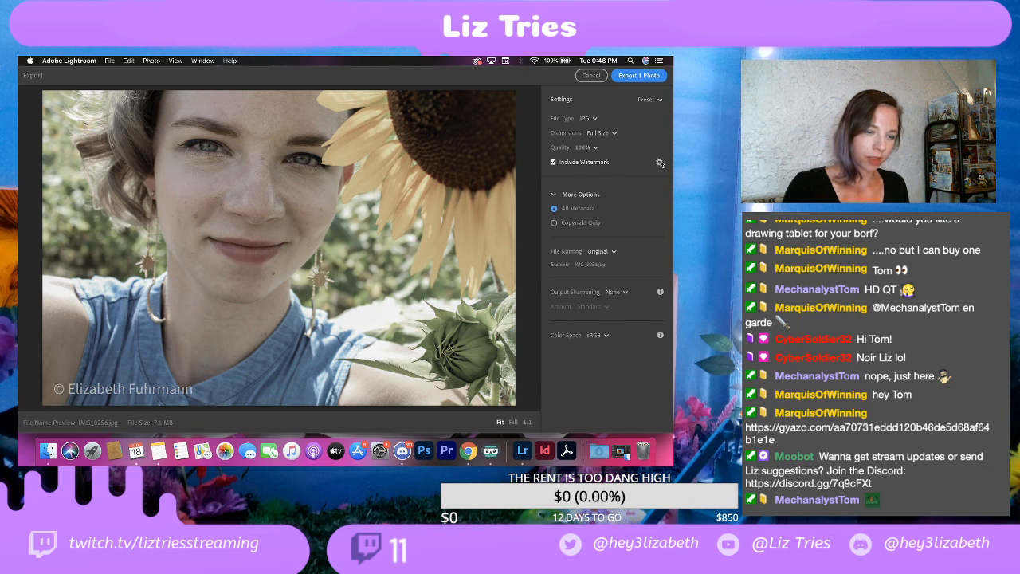
pyautogui.click(660, 164)
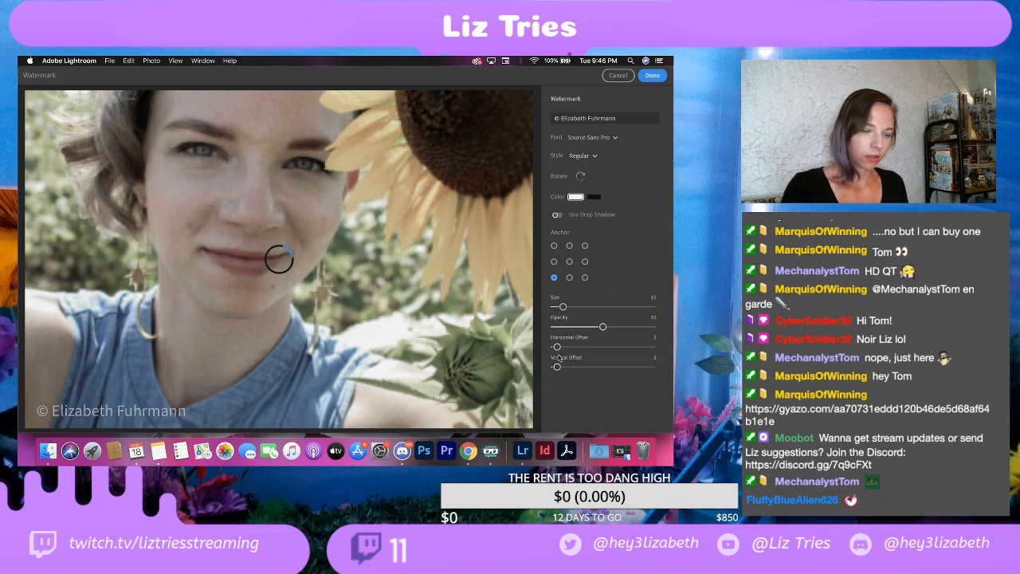
pyautogui.moveTo(557, 348); pyautogui.dragTo(636, 352)
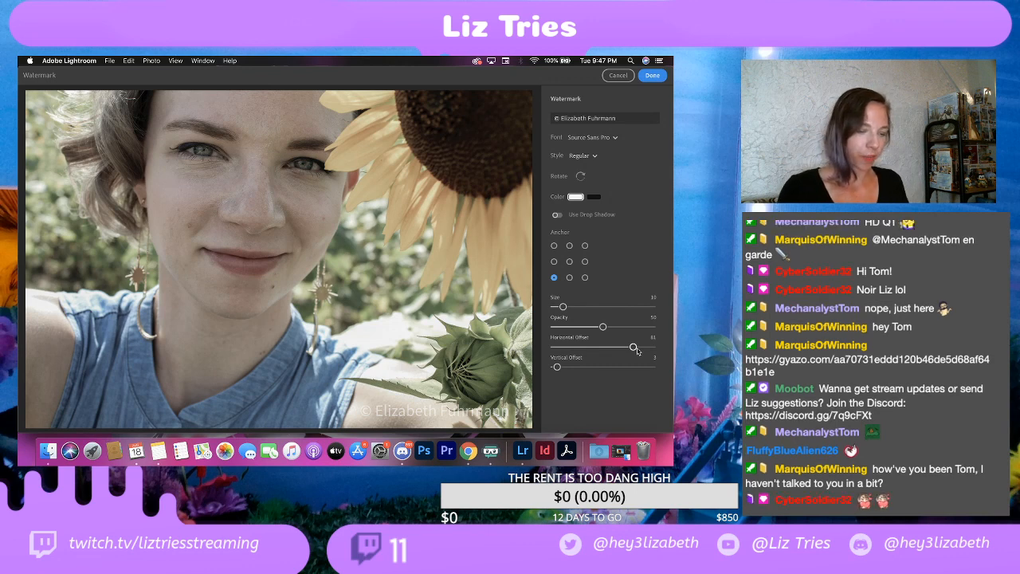
pyautogui.click(653, 74)
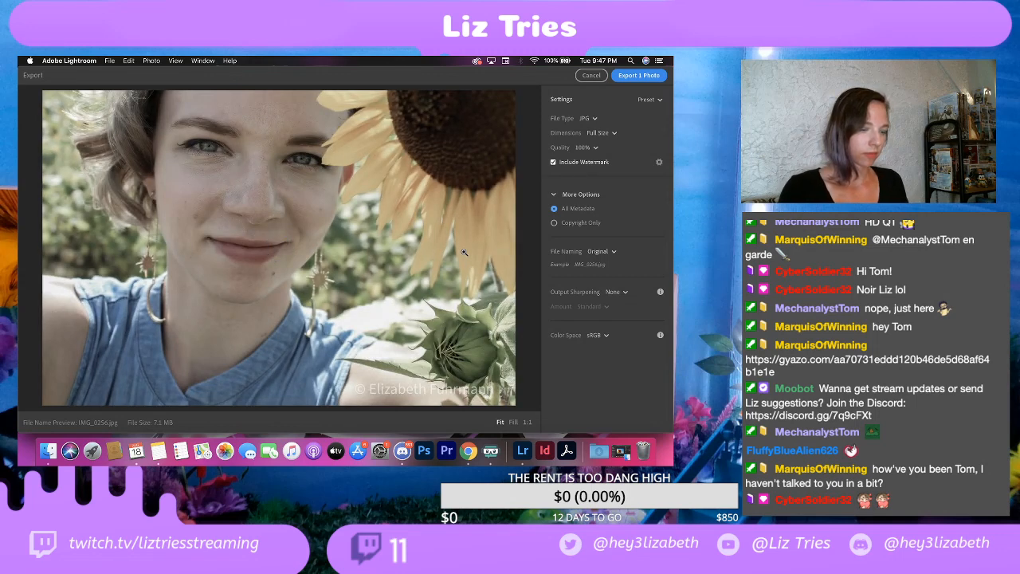
pyautogui.click(641, 76)
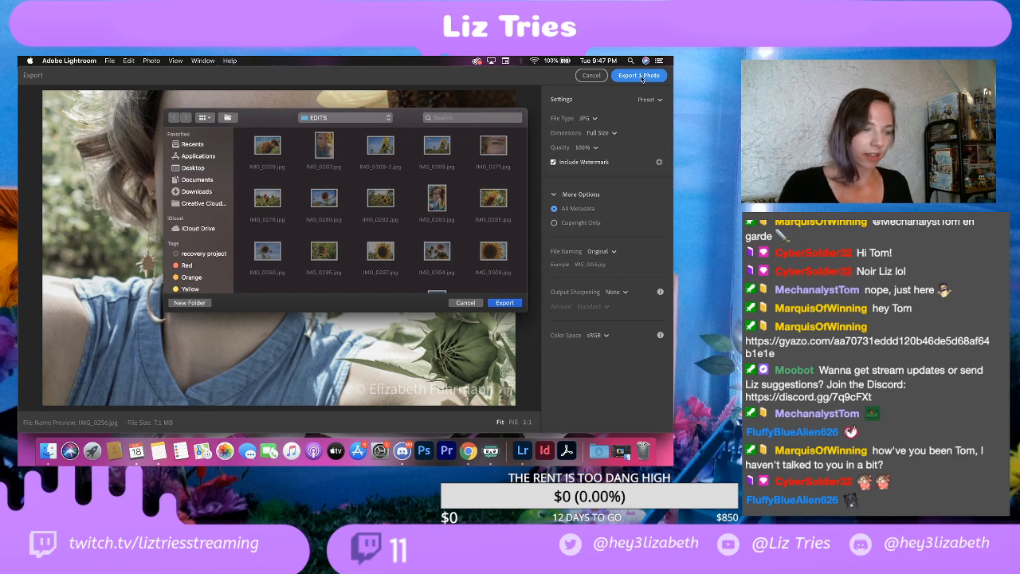
pyautogui.click(503, 302)
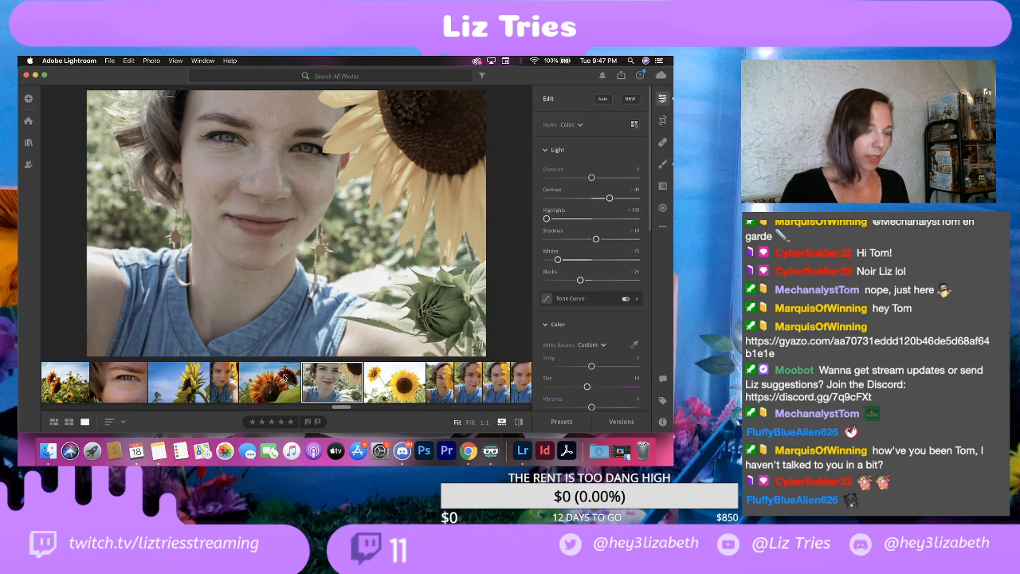
# Step: Inspect the bees on both flowers in the edited red sunflowers photo up close, and return to the full view
pyautogui.press('Left')
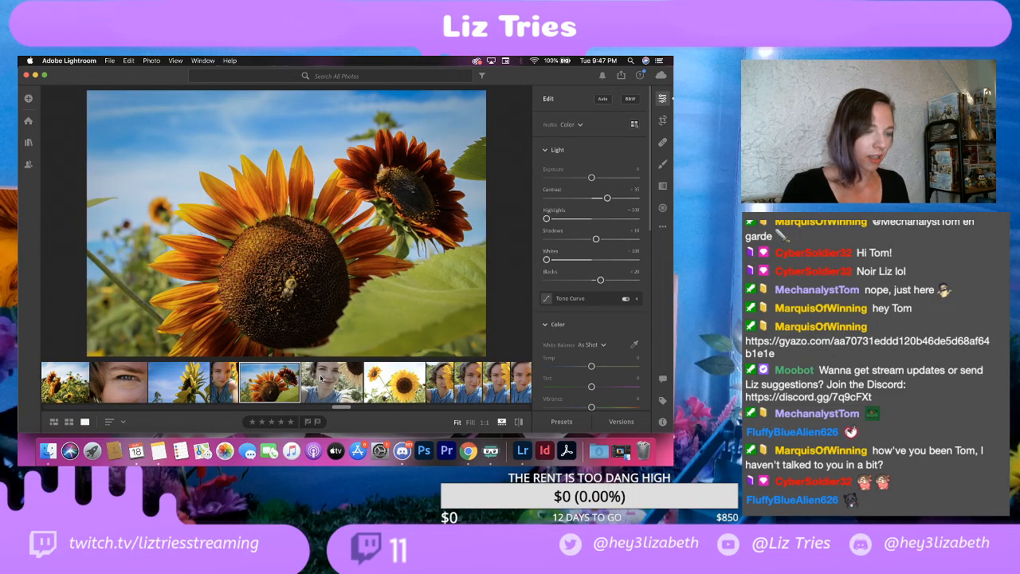
pyautogui.click(301, 285)
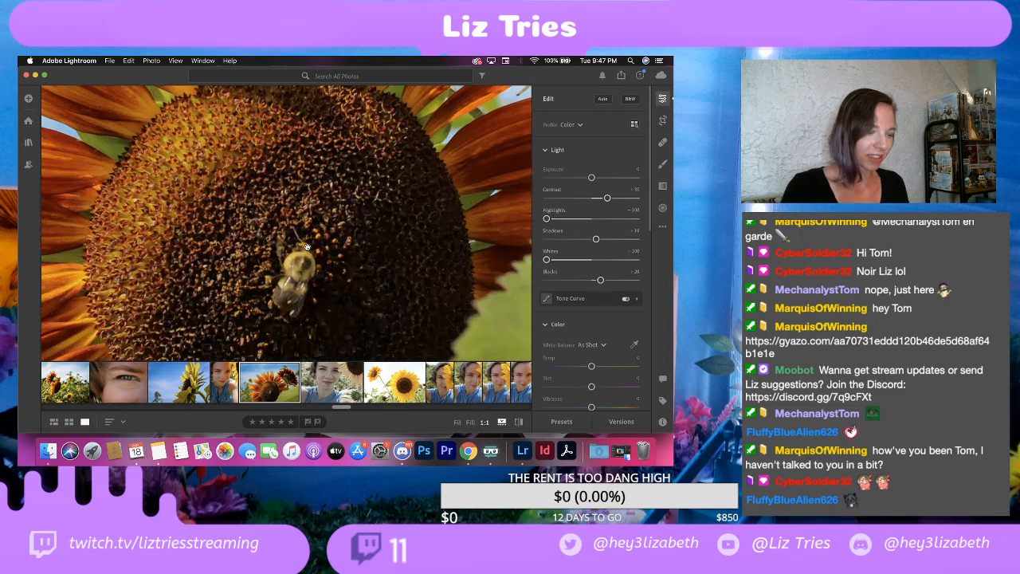
pyautogui.click(320, 233)
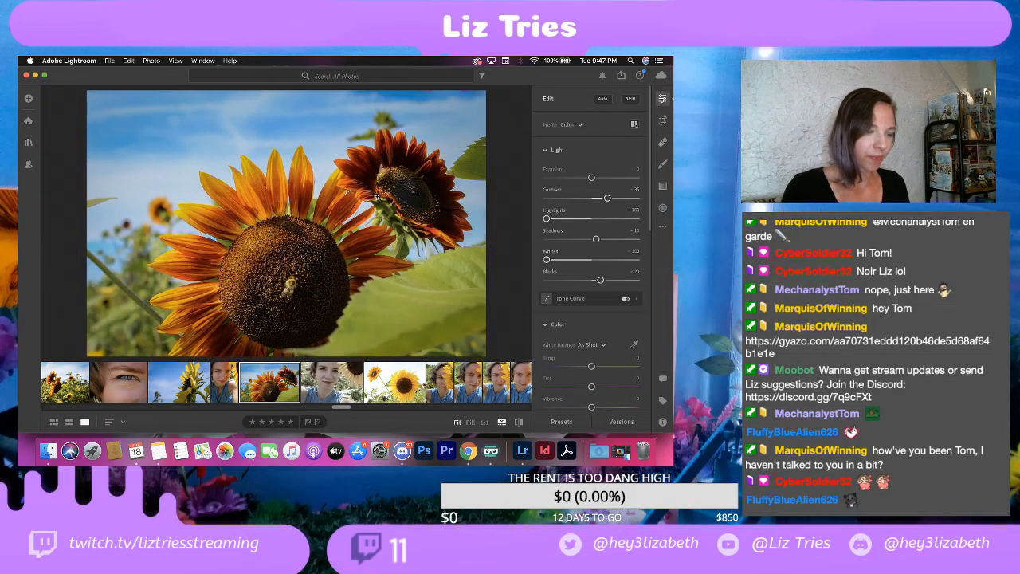
pyautogui.click(383, 174)
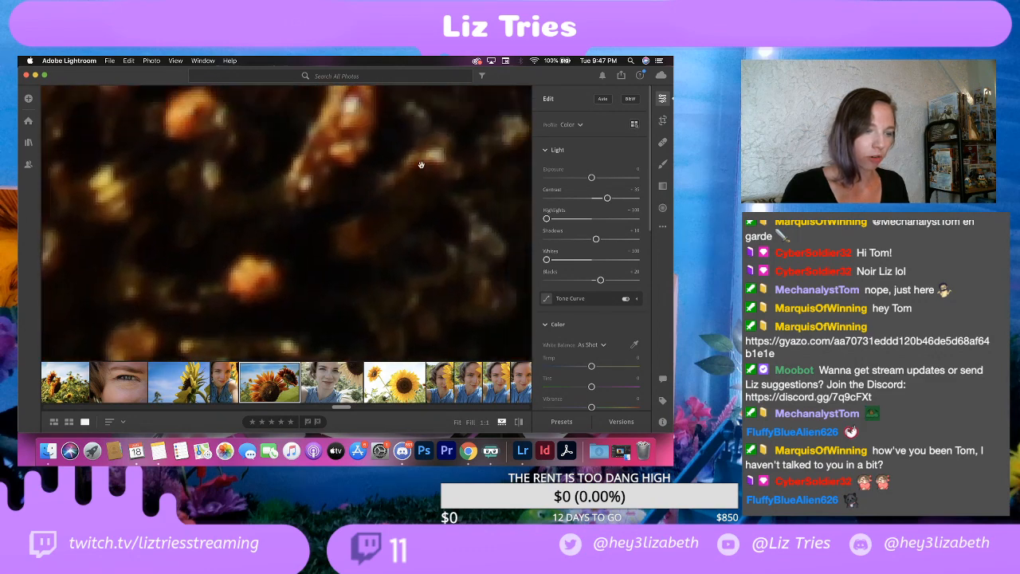
pyautogui.scroll(-10, 421, 165)
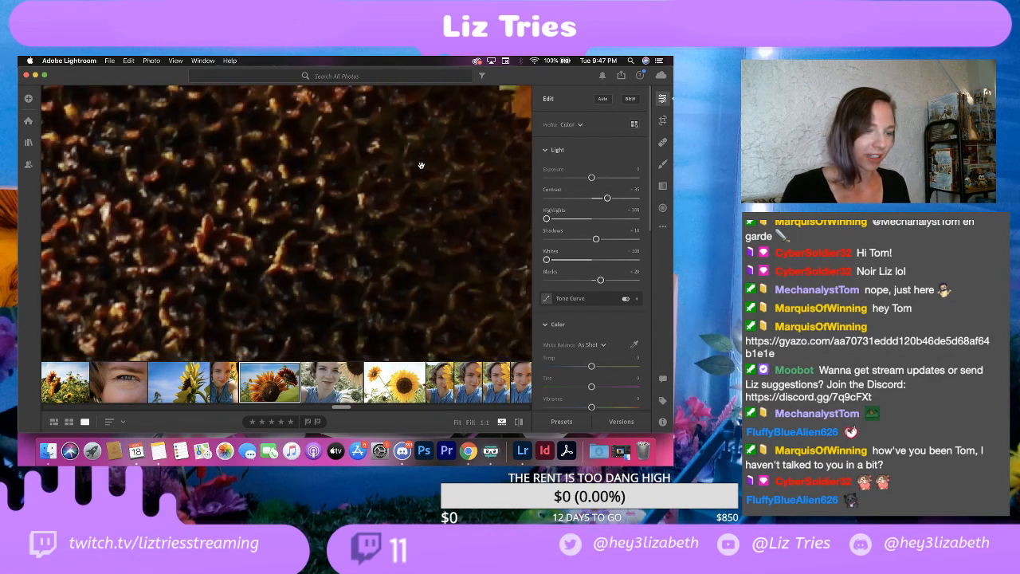
pyautogui.scroll(-5, 422, 164)
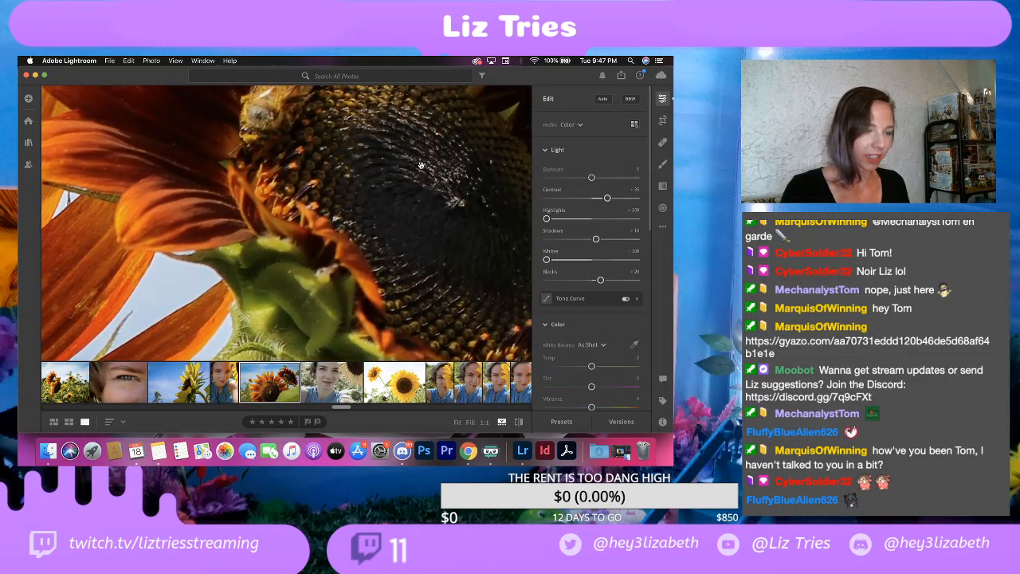
pyautogui.click(260, 175)
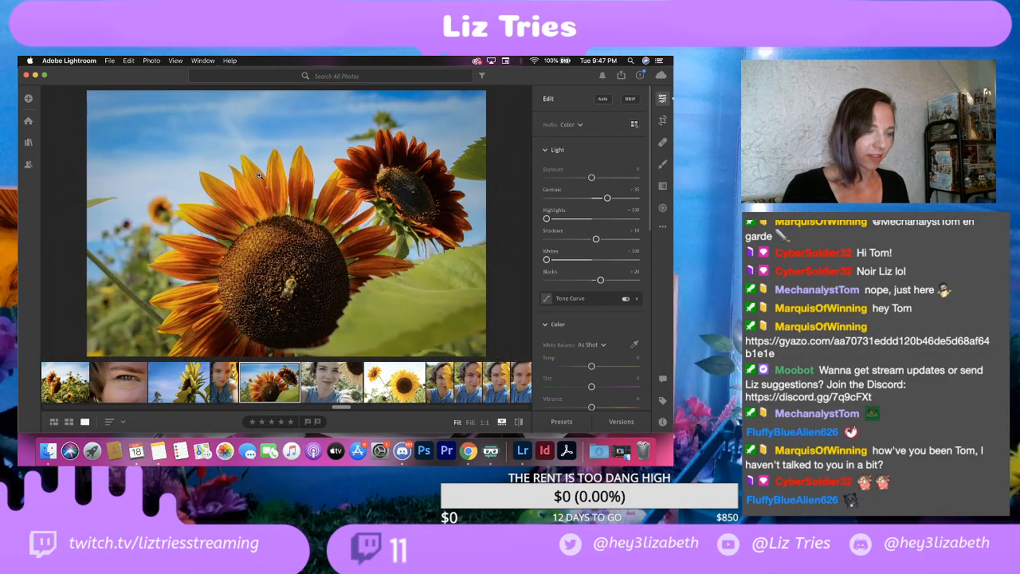
# Step: Open the unedited photo of the two yellow sunflowers that follows the selfie
pyautogui.click(332, 385)
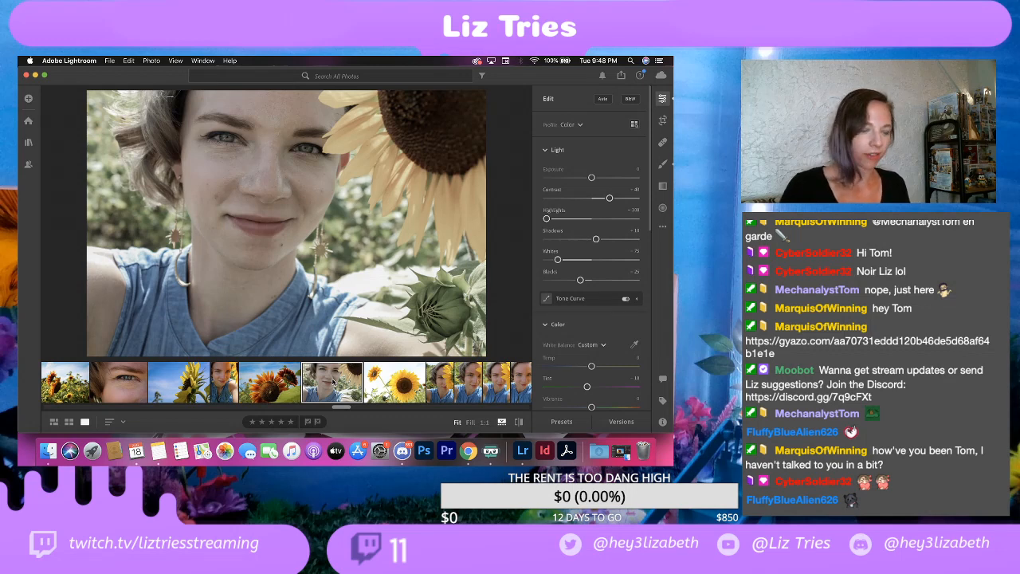
pyautogui.click(392, 387)
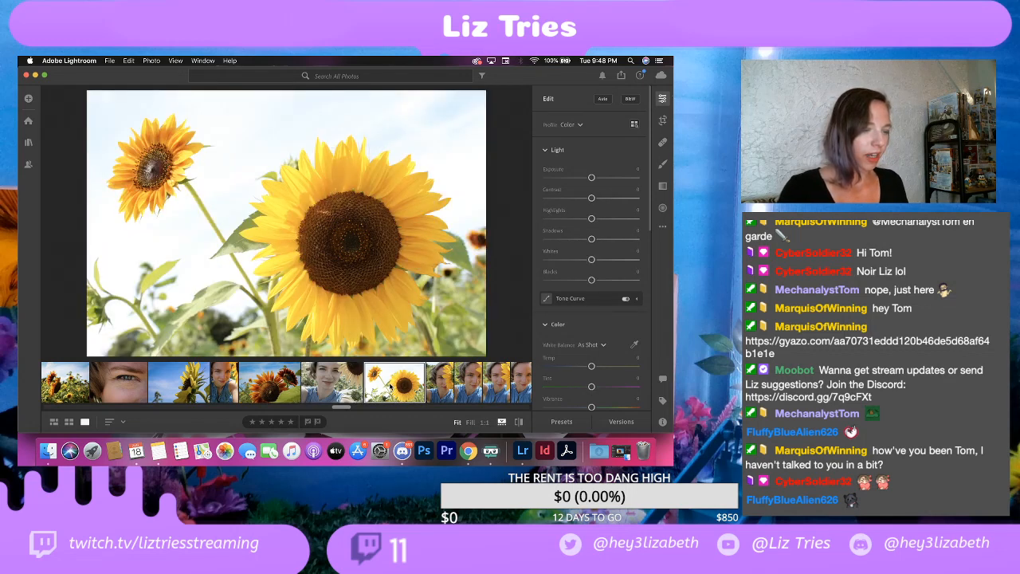
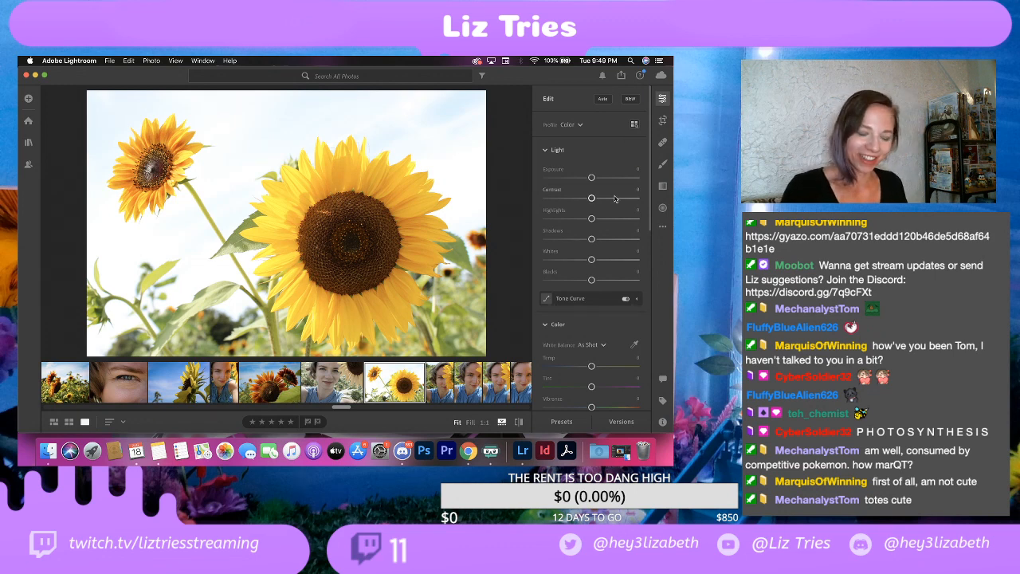
# Step: Set the photo's exposure to -2.03, contrast to -49, highlights to about -35, shadows to +30, whites to about +25 and blacks to -25
pyautogui.moveTo(591, 179); pyautogui.dragTo(570, 179)
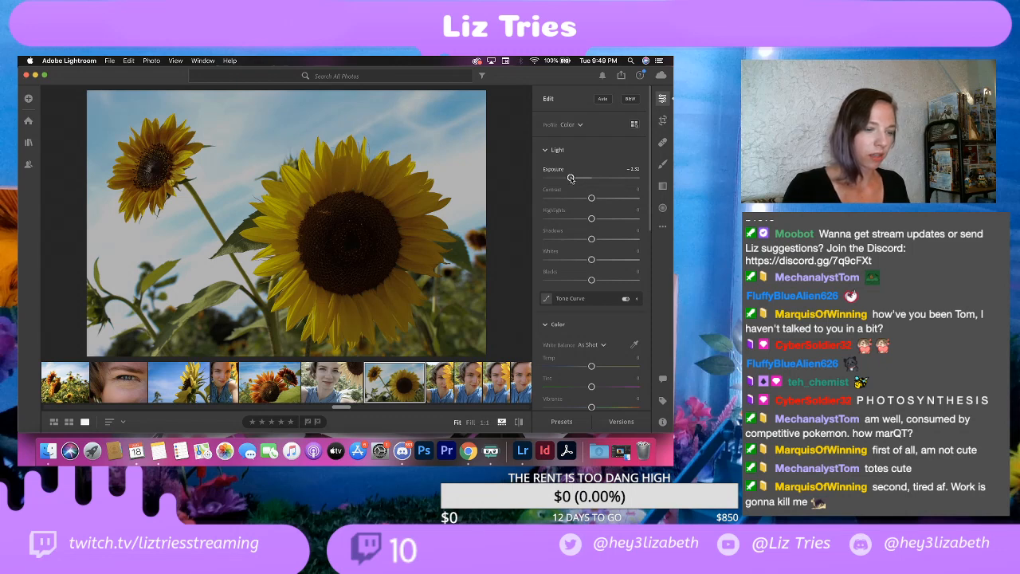
pyautogui.moveTo(570, 179); pyautogui.dragTo(573, 179)
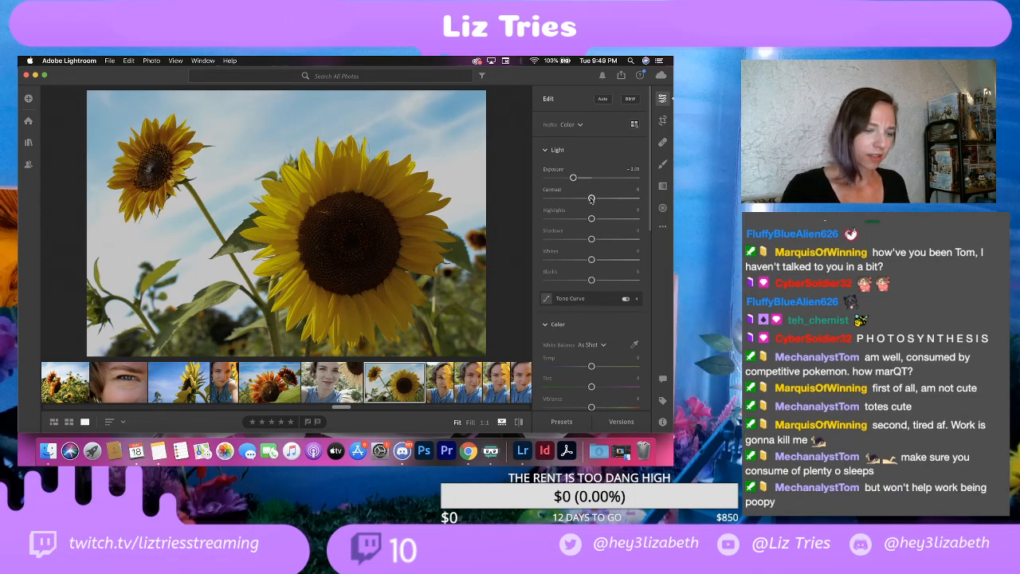
pyautogui.moveTo(591, 199)
pyautogui.mouseDown()
pyautogui.moveTo(603, 199)
pyautogui.moveTo(575, 199)
pyautogui.moveTo(604, 200)
pyautogui.mouseUp()
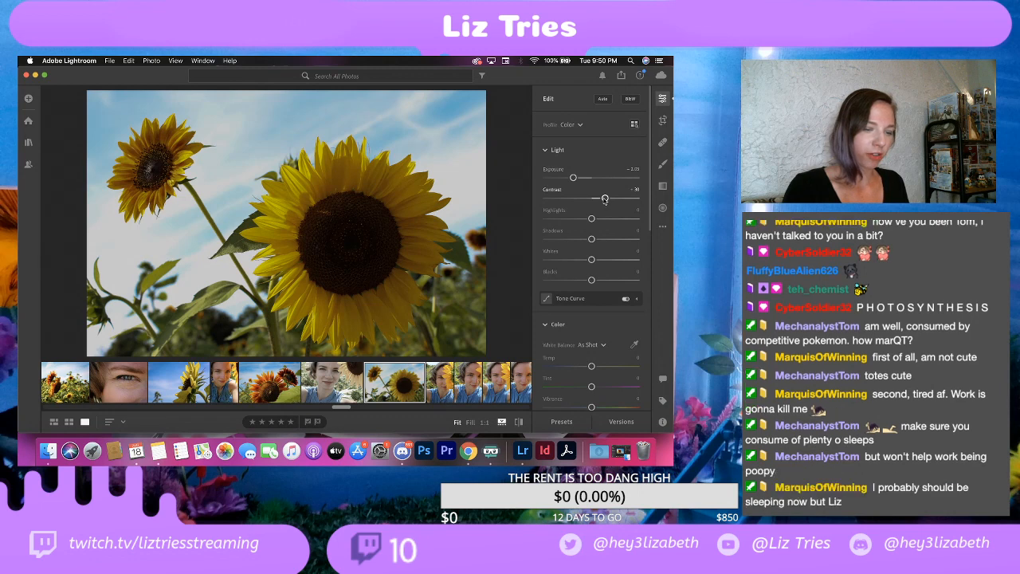
pyautogui.moveTo(604, 201); pyautogui.dragTo(569, 200)
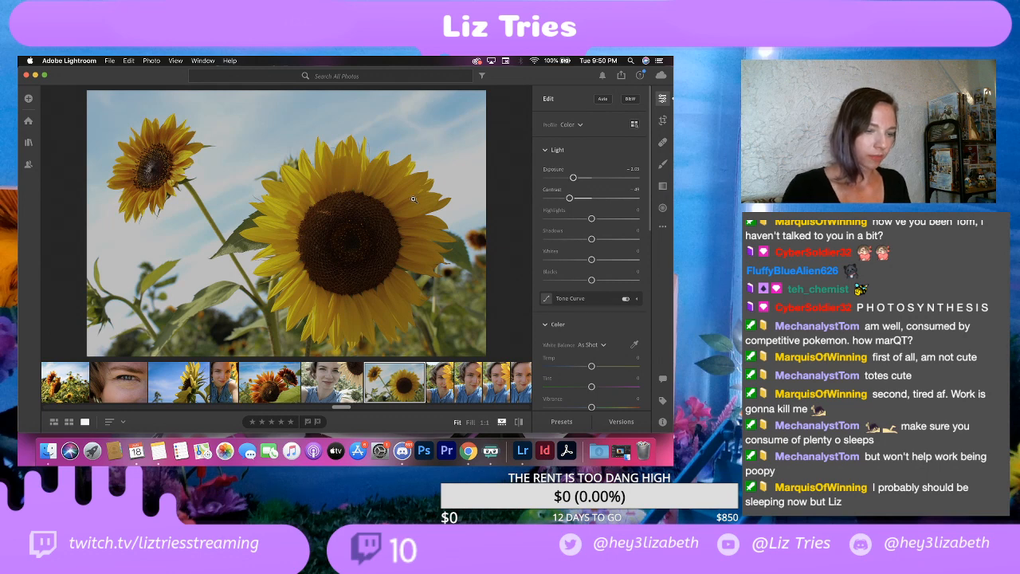
pyautogui.moveTo(572, 177); pyautogui.dragTo(573, 177)
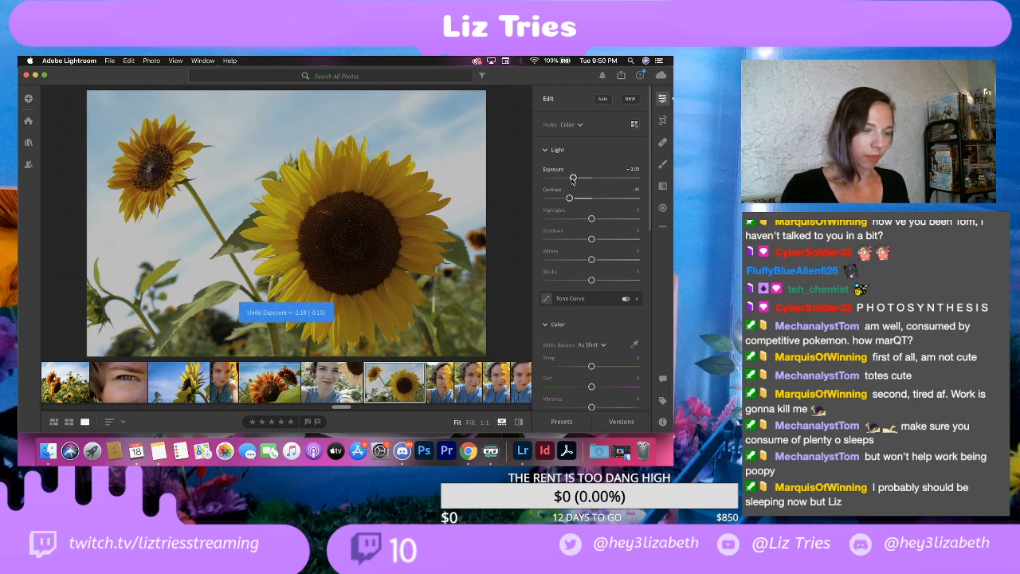
pyautogui.moveTo(592, 219)
pyautogui.mouseDown()
pyautogui.moveTo(564, 219)
pyautogui.moveTo(576, 220)
pyautogui.mouseUp()
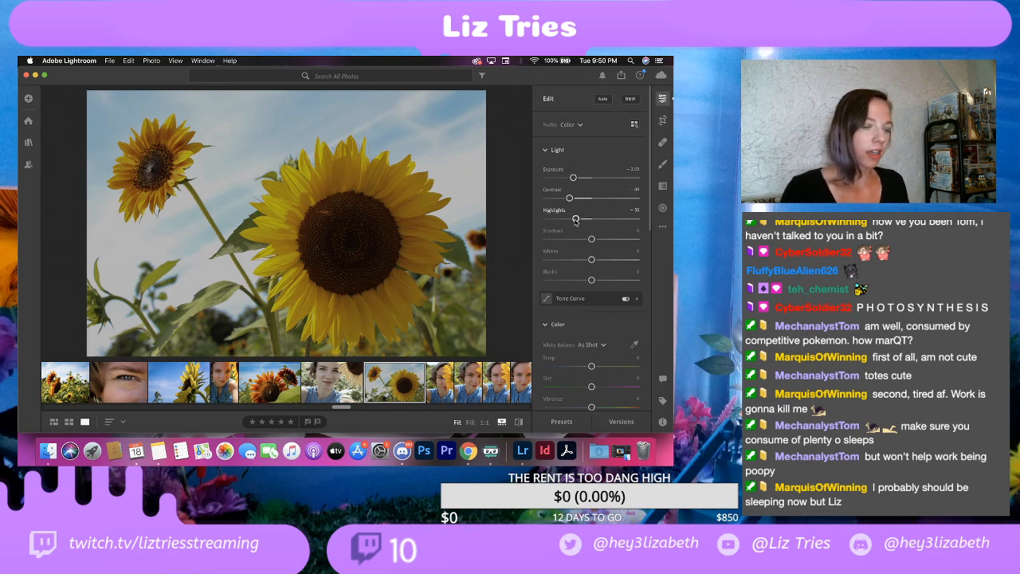
pyautogui.moveTo(591, 236); pyautogui.dragTo(580, 285)
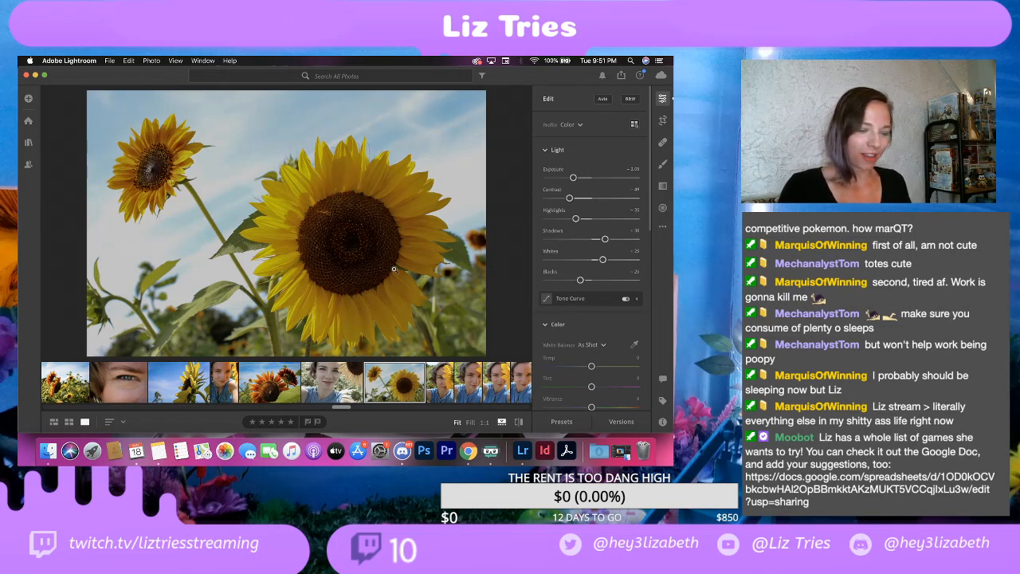
# Step: Try a higher colour saturation on the two sunflowers photo, and undo that change
pyautogui.scroll(-3, 568, 338)
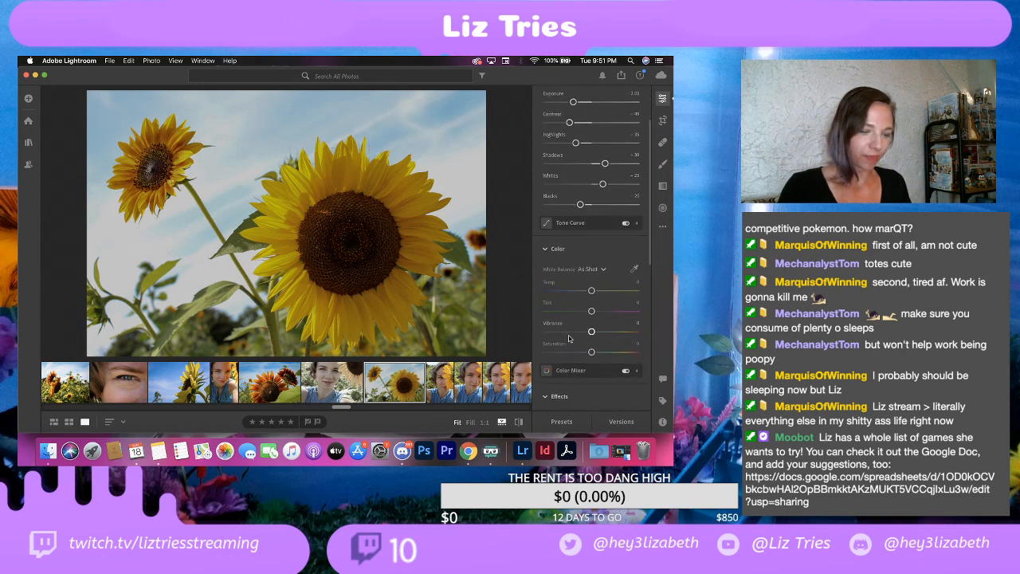
pyautogui.moveTo(591, 351); pyautogui.dragTo(603, 353)
pyautogui.press('super+z')
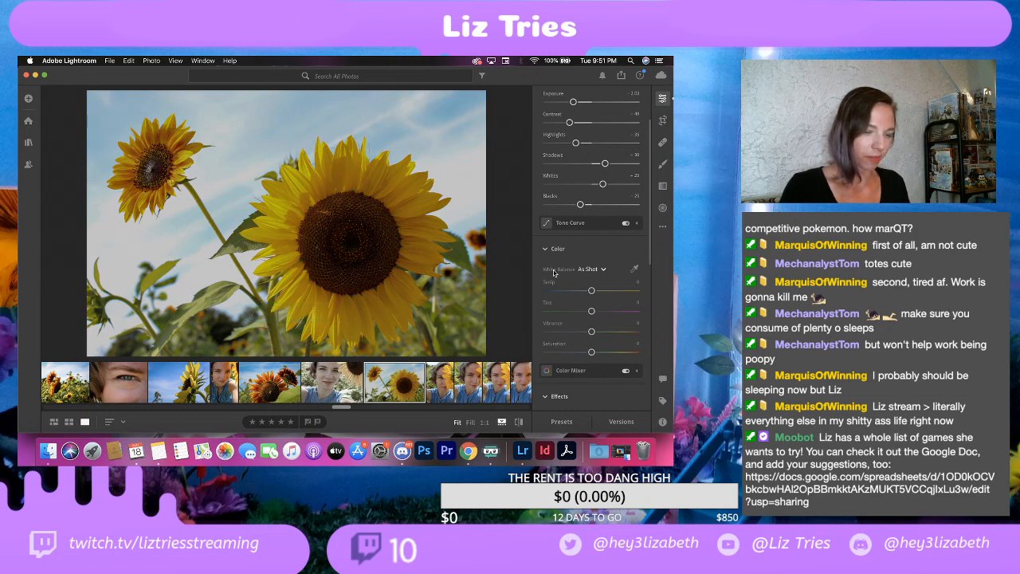
pyautogui.scroll(2, 580, 289)
pyautogui.scroll(2, 580, 289)
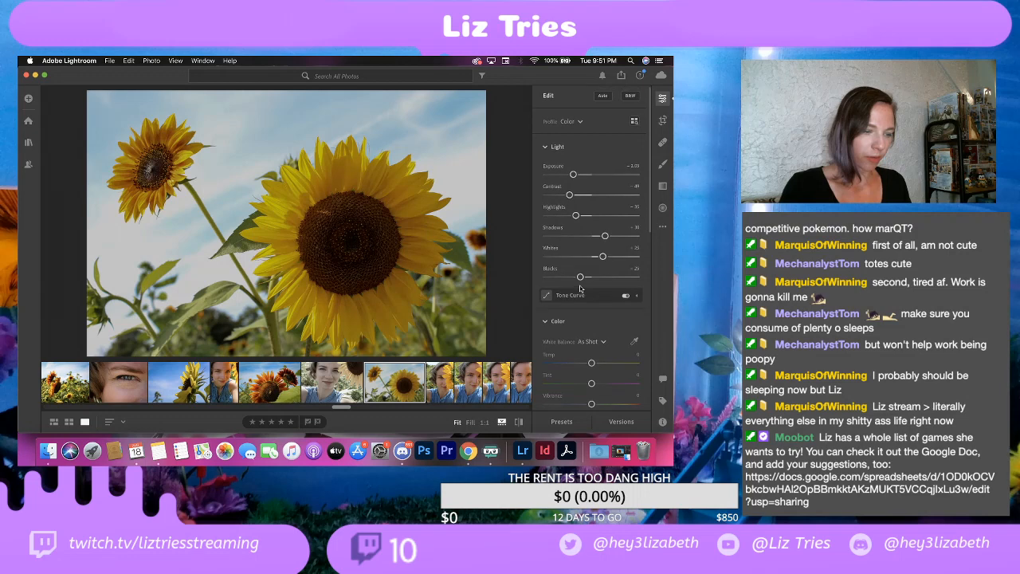
# Step: Try darkening the sky beside and below the smaller sunflower with an enlarged brush at exposure -1.00, and undo the strokes
pyautogui.click(663, 166)
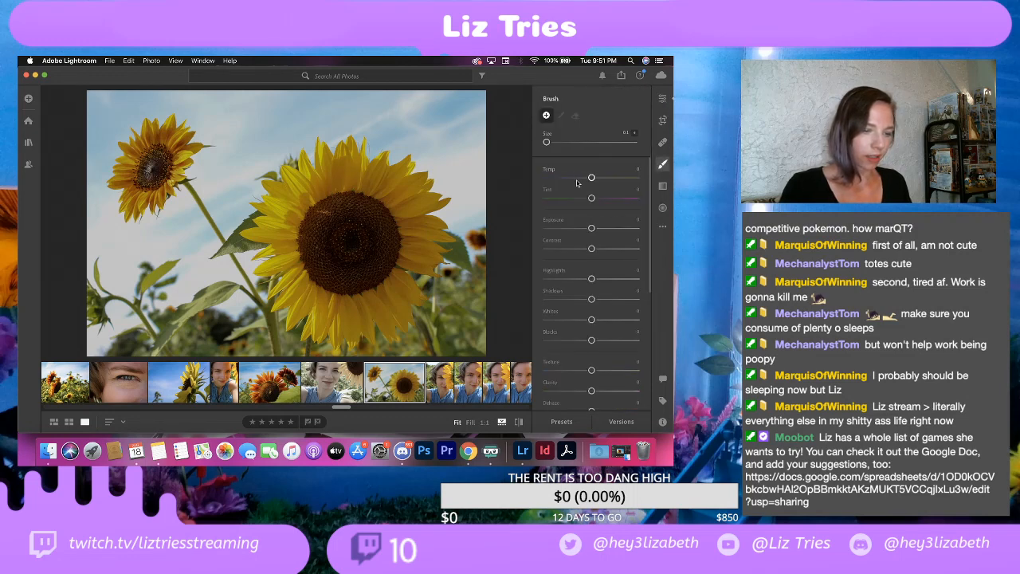
pyautogui.moveTo(591, 228); pyautogui.dragTo(580, 228)
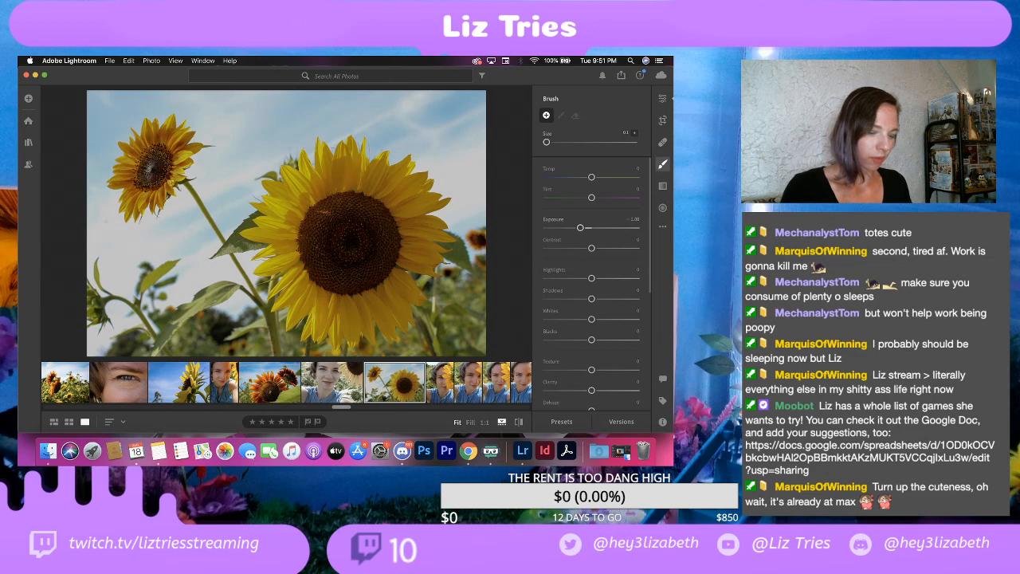
pyautogui.press(']')
pyautogui.press(']')
pyautogui.press(']')
pyautogui.press(']')
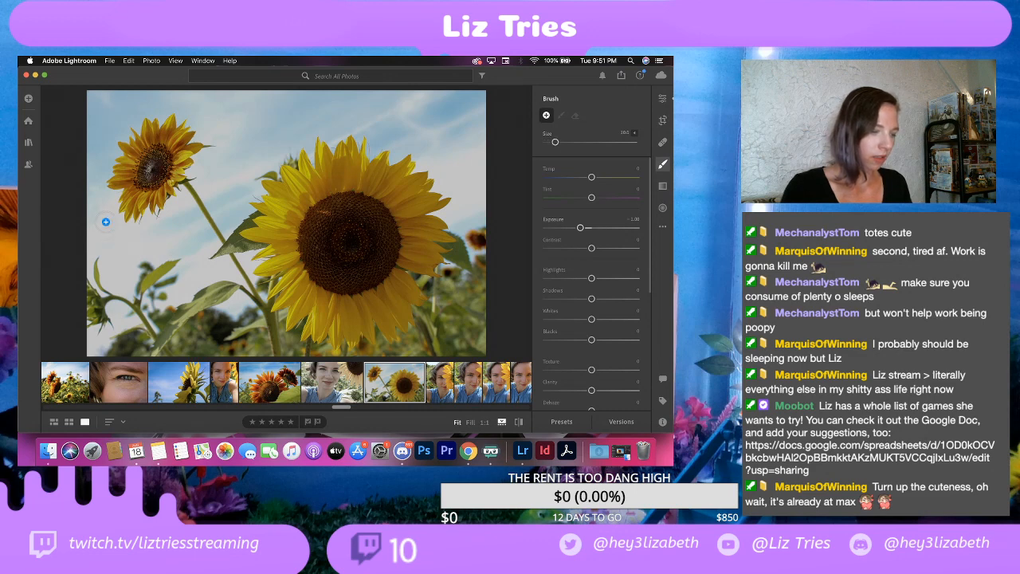
pyautogui.moveTo(105, 222)
pyautogui.mouseDown()
pyautogui.moveTo(87, 186)
pyautogui.moveTo(105, 204)
pyautogui.moveTo(99, 233)
pyautogui.moveTo(94, 183)
pyautogui.moveTo(103, 223)
pyautogui.mouseUp()
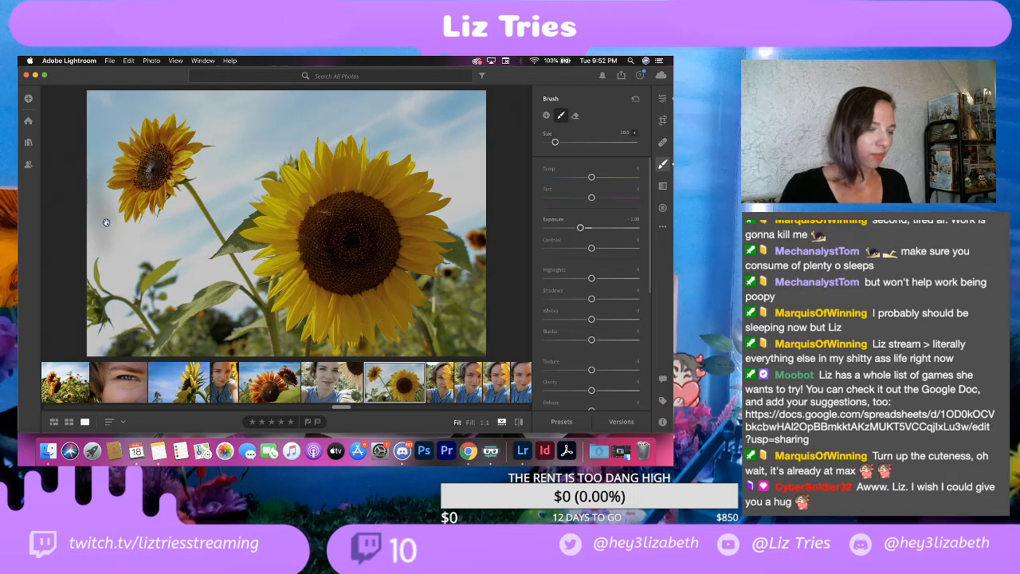
pyautogui.moveTo(111, 233)
pyautogui.mouseDown()
pyautogui.moveTo(170, 239)
pyautogui.moveTo(123, 243)
pyautogui.mouseUp()
pyautogui.press('super+z')
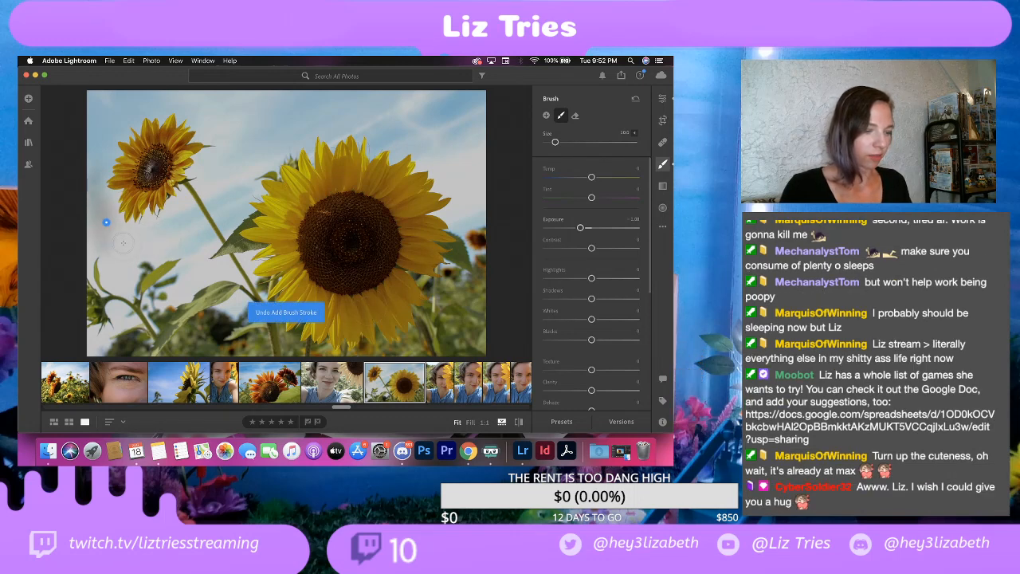
pyautogui.press('super+z')
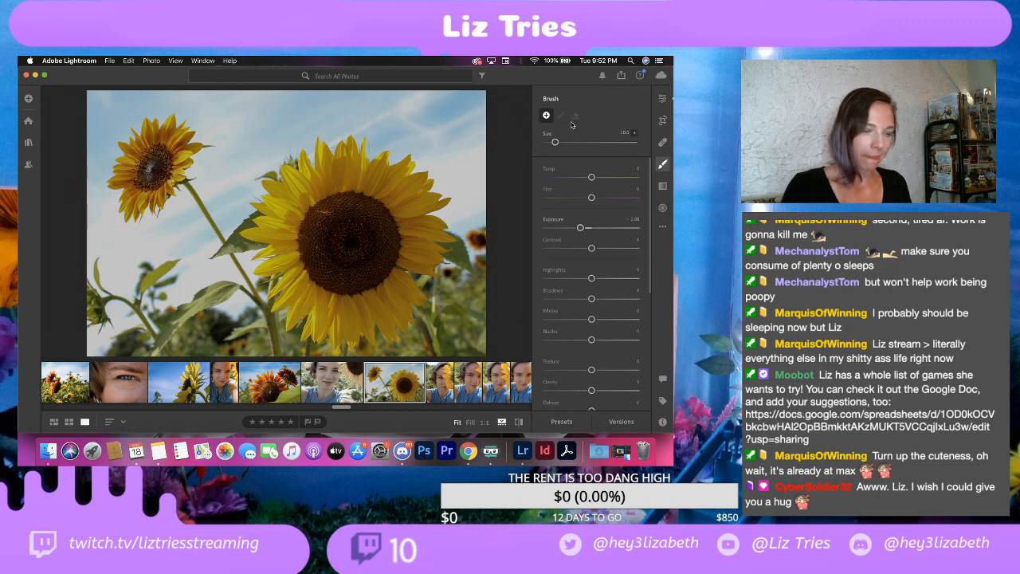
# Step: Brighten the dark centres of both sunflowers with brush strokes at exposure +0.40, and return to the general edit settings
pyautogui.moveTo(580, 229); pyautogui.dragTo(596, 229)
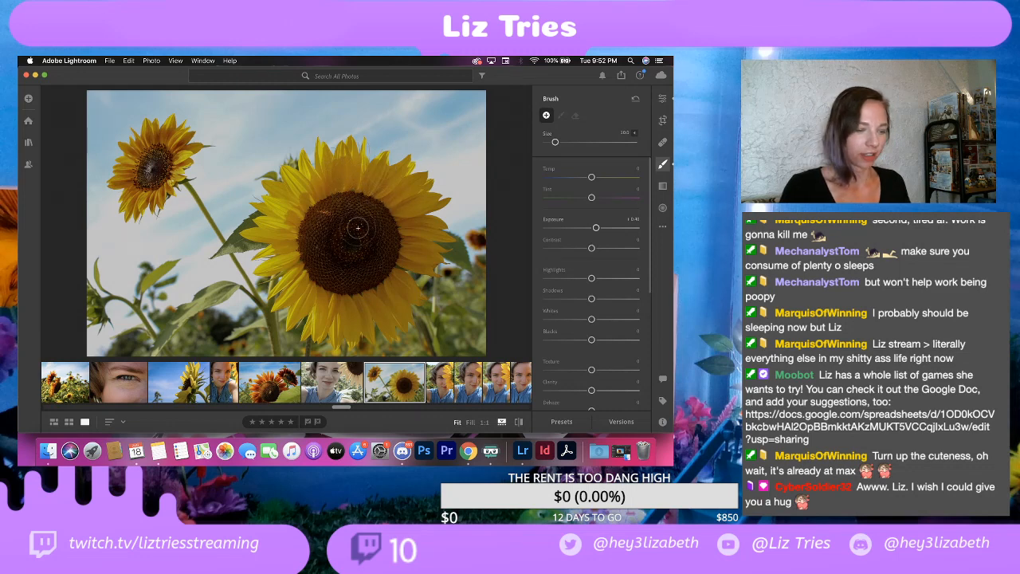
pyautogui.moveTo(356, 229)
pyautogui.mouseDown()
pyautogui.moveTo(326, 228)
pyautogui.moveTo(314, 250)
pyautogui.moveTo(325, 306)
pyautogui.moveTo(367, 265)
pyautogui.moveTo(383, 291)
pyautogui.moveTo(340, 198)
pyautogui.moveTo(364, 182)
pyautogui.moveTo(410, 248)
pyautogui.moveTo(359, 268)
pyautogui.moveTo(390, 307)
pyautogui.mouseUp()
pyautogui.press(']')
pyautogui.press(']')
pyautogui.moveTo(149, 163)
pyautogui.mouseDown()
pyautogui.moveTo(145, 188)
pyautogui.moveTo(161, 152)
pyautogui.mouseUp()
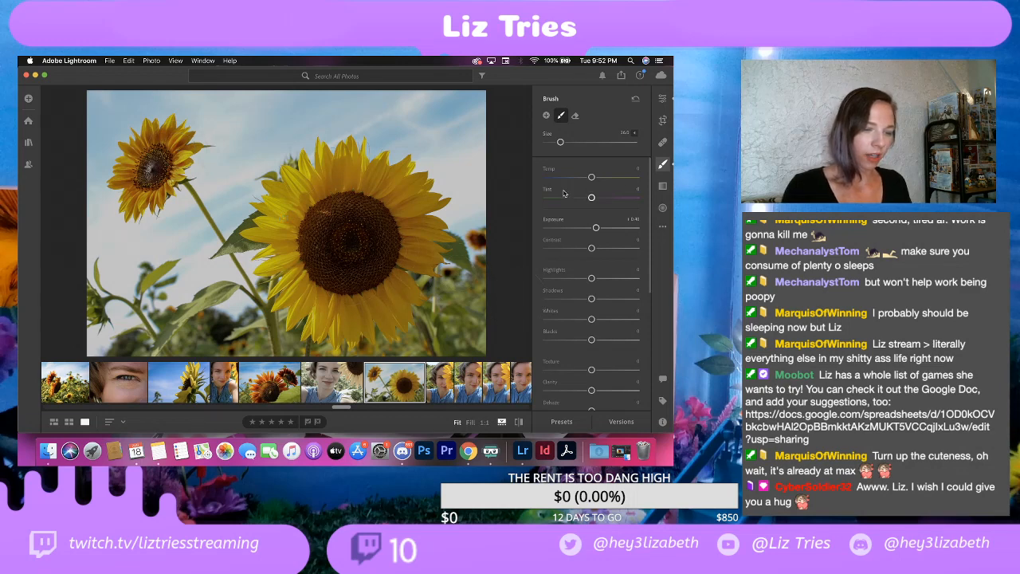
pyautogui.click(666, 102)
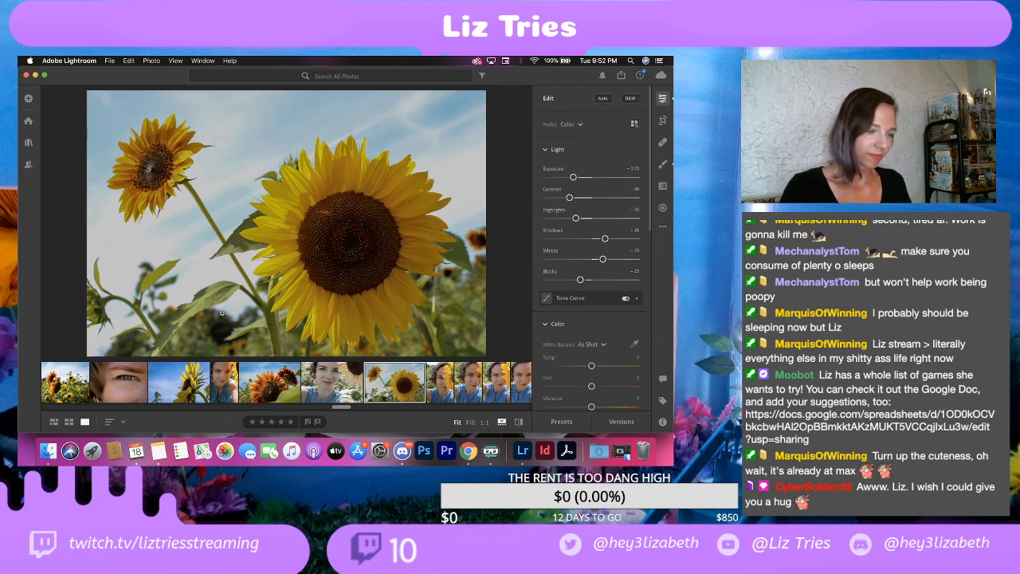
# Step: Look at the two selfies that follow in the filmstrip, and return to the two sunflowers photo
pyautogui.press('Right')
pyautogui.press('Right')
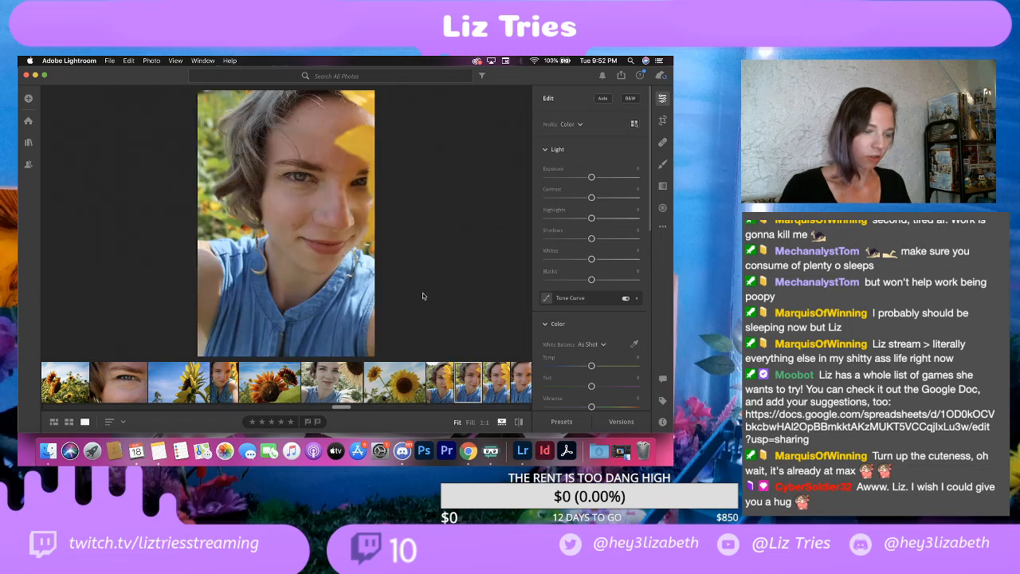
pyautogui.click(396, 382)
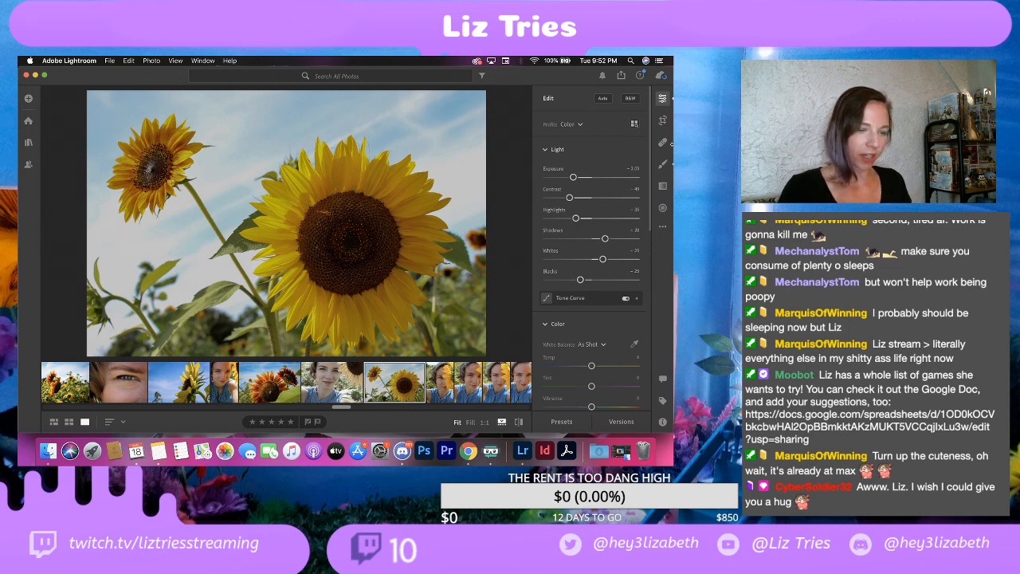
# Step: Export the two sunflowers photo as a full-size, 100% quality JPG into the EDITS folder, with the watermark's horizontal offset set to 4
pyautogui.click(116, 61)
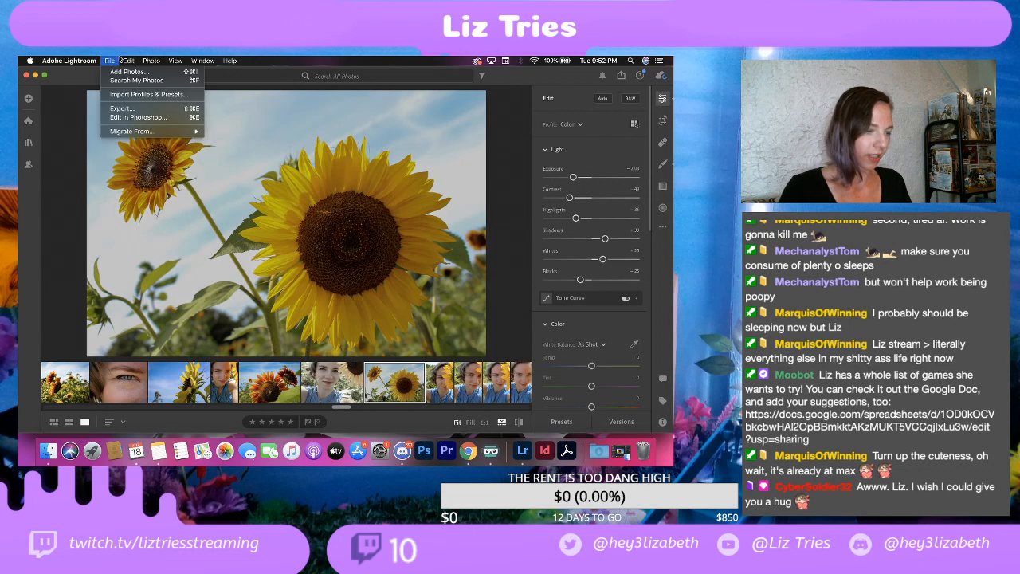
pyautogui.click(126, 110)
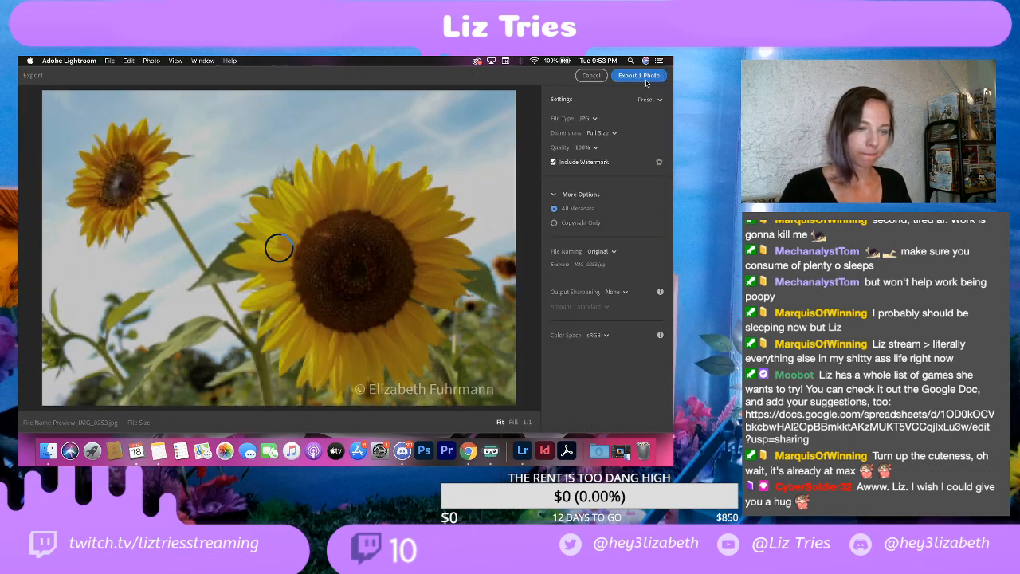
pyautogui.click(645, 77)
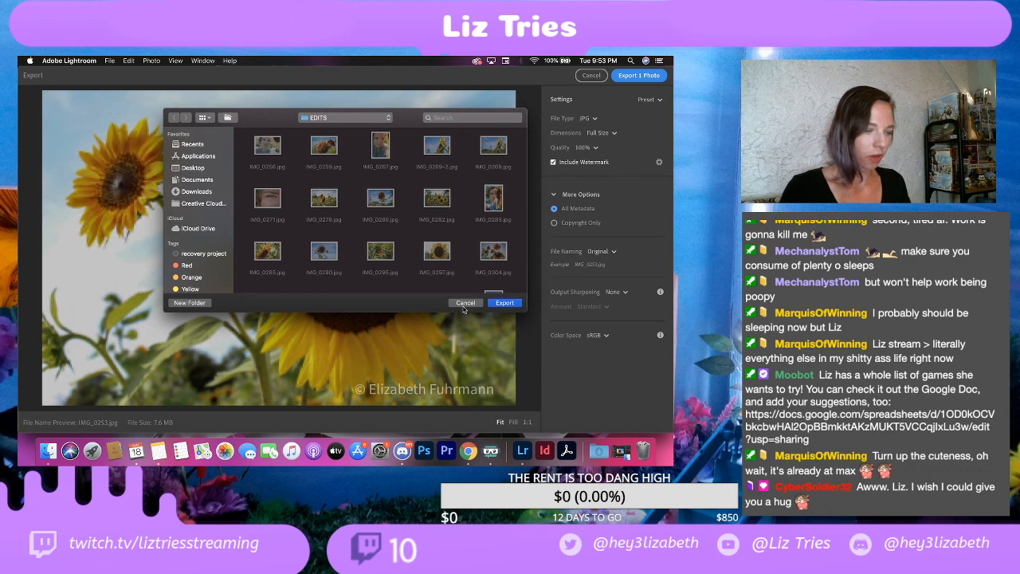
pyautogui.click(465, 303)
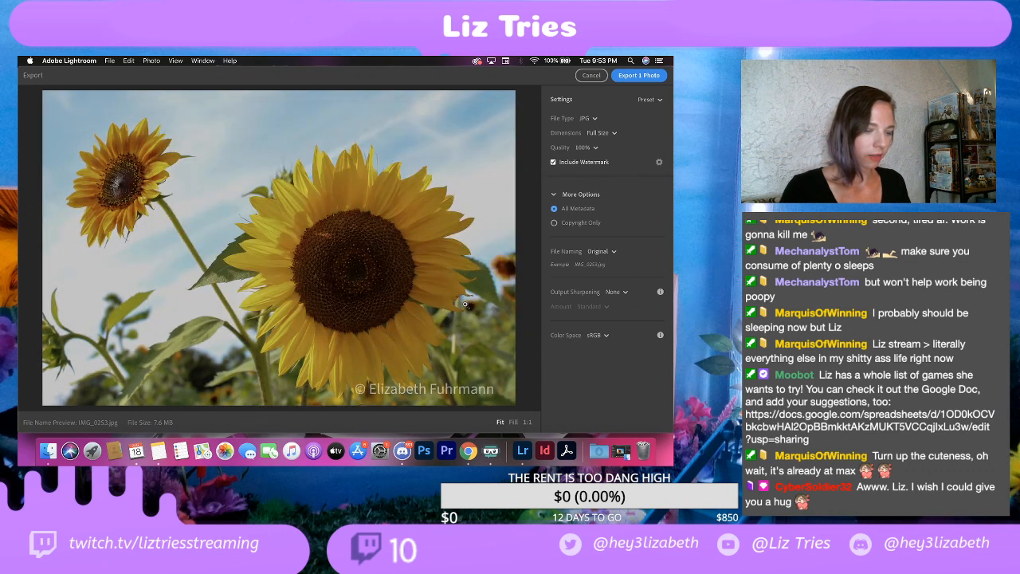
pyautogui.click(659, 163)
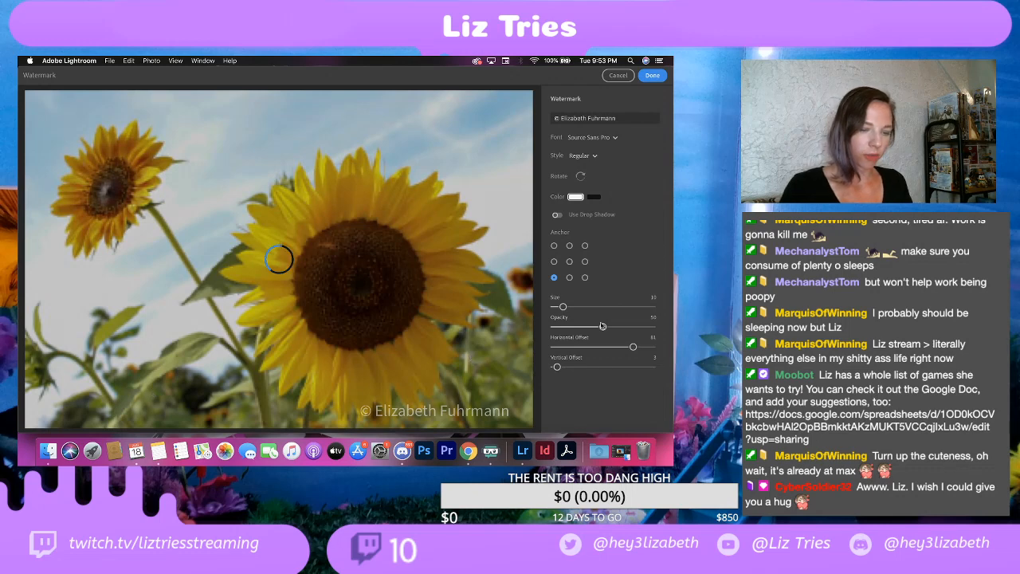
pyautogui.moveTo(633, 347); pyautogui.dragTo(564, 349)
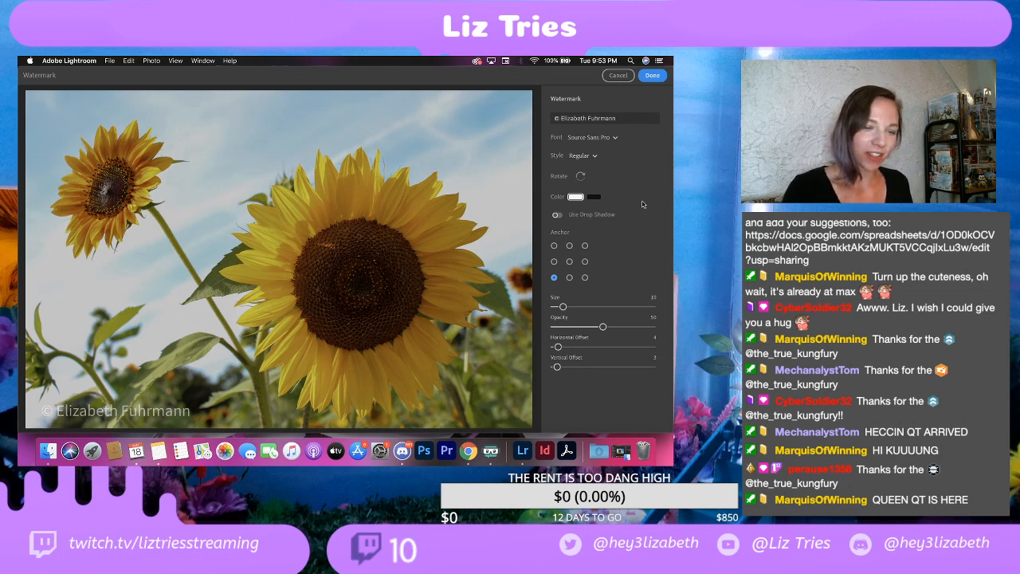
pyautogui.click(652, 76)
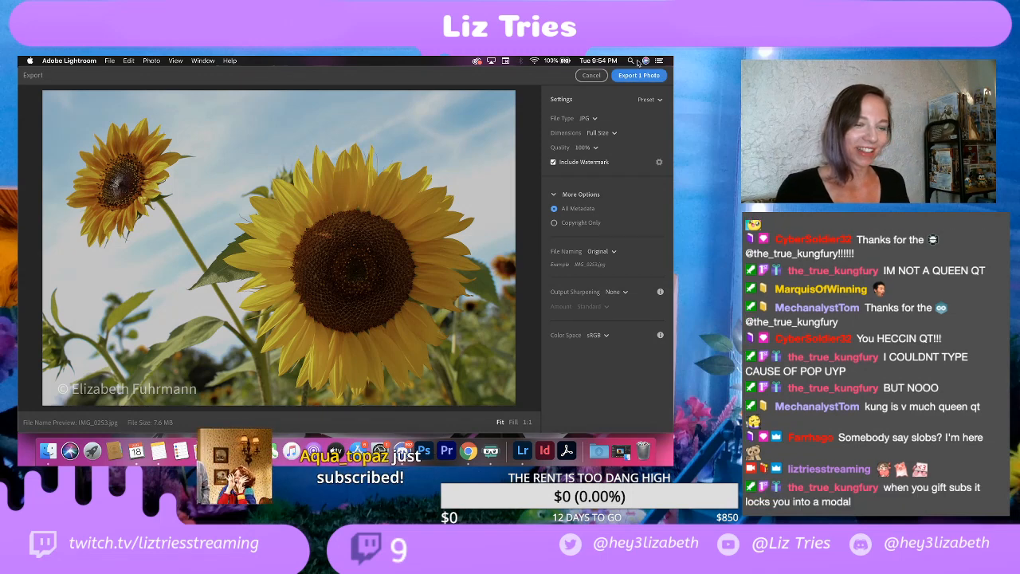
pyautogui.click(635, 79)
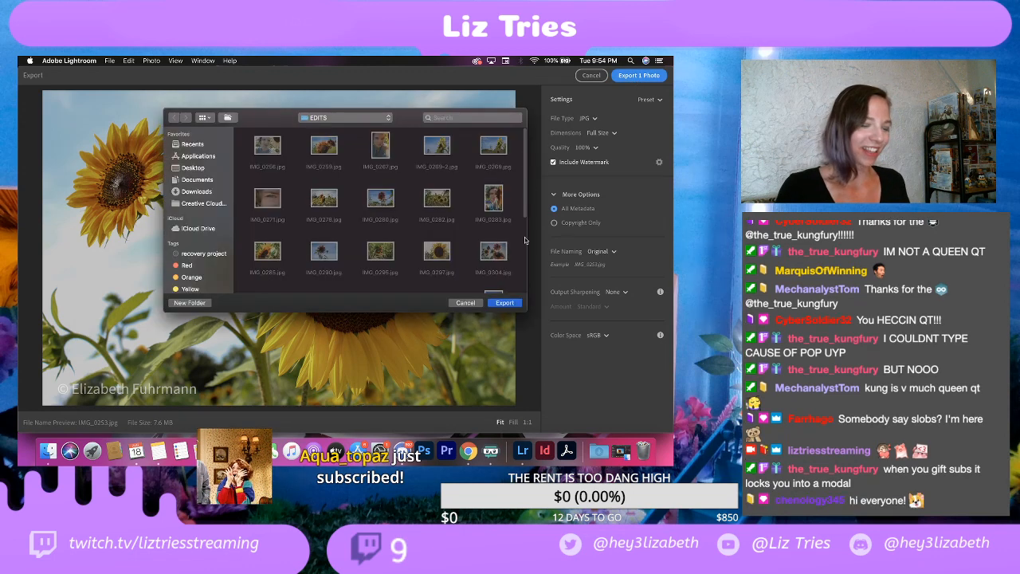
pyautogui.click(500, 303)
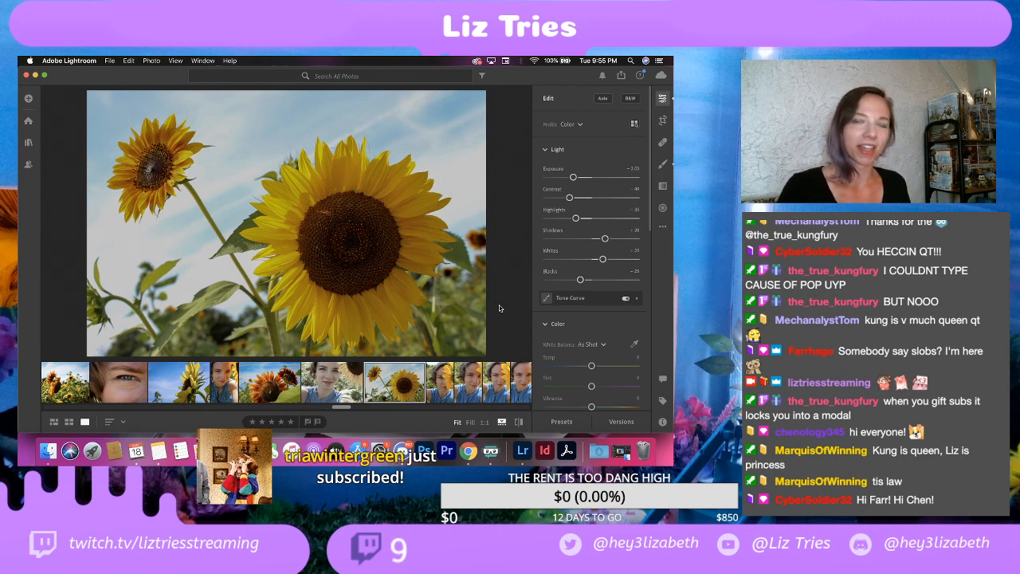
# Step: View the two selfies after the sunflowers photo and duplicate the second one, where both eyes are uncovered
pyautogui.hscroll(3, 397, 384)
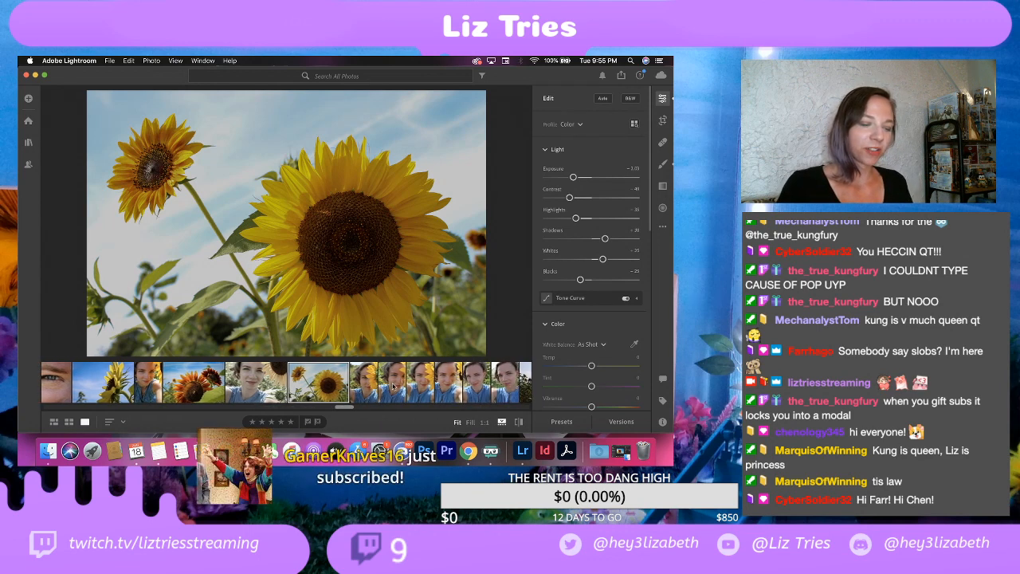
pyautogui.click(365, 383)
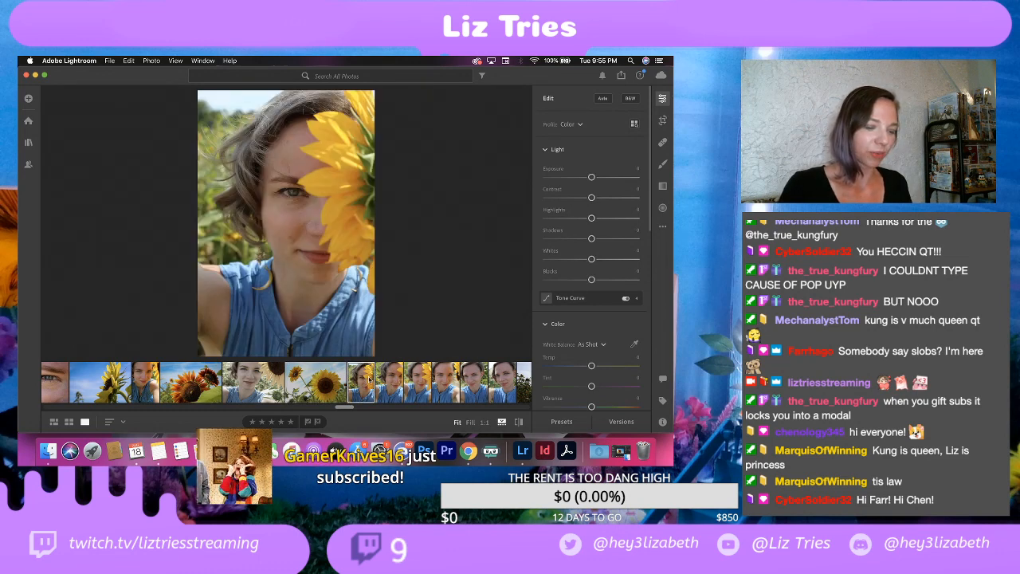
pyautogui.click(392, 384)
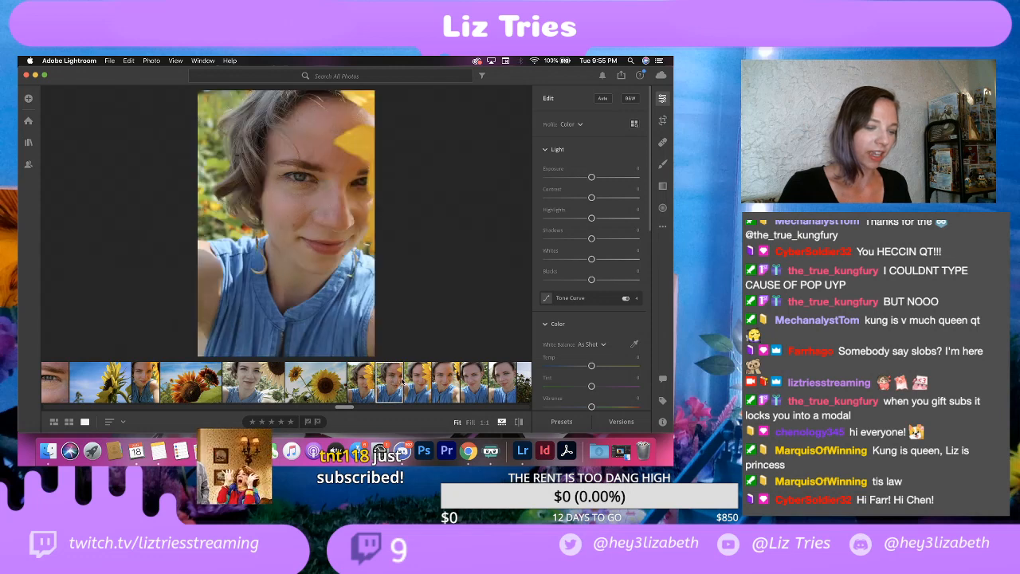
pyautogui.rightClick(400, 383)
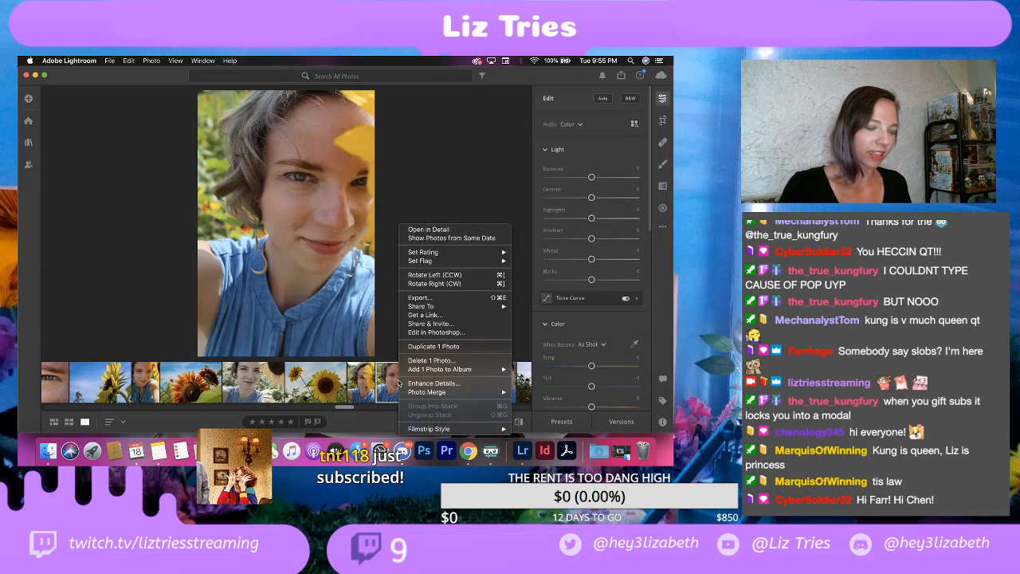
pyautogui.click(427, 347)
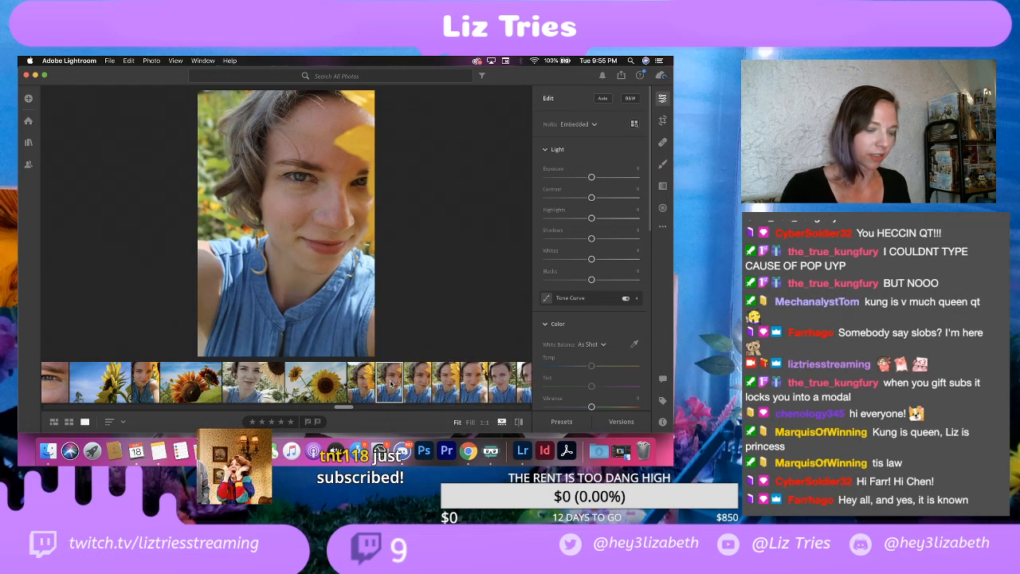
# Step: Delete both copies of the duplicated selfie where both eyes are uncovered and petals reach into the corner
pyautogui.press('Left')
pyautogui.press('Right')
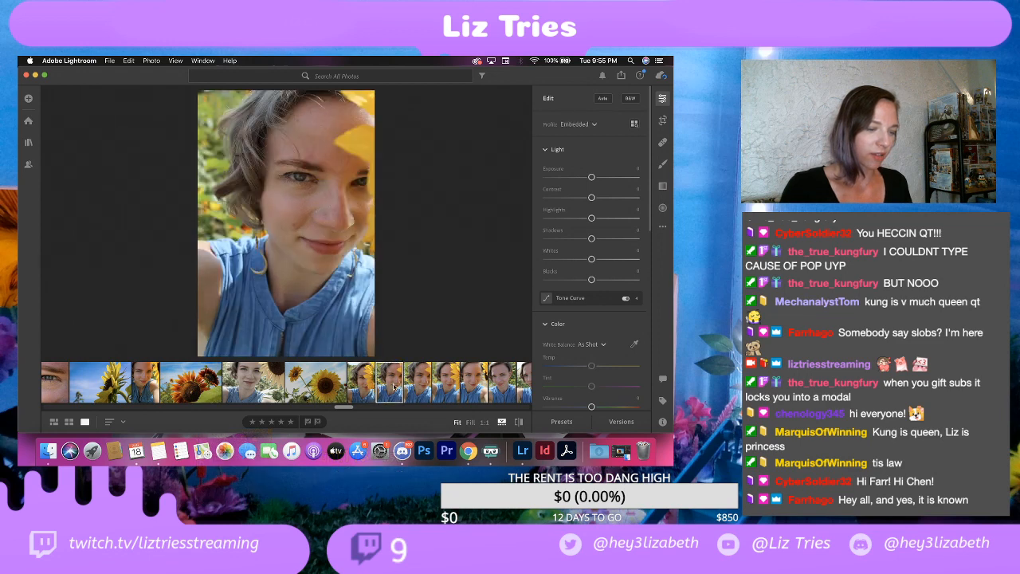
pyautogui.rightClick(393, 386)
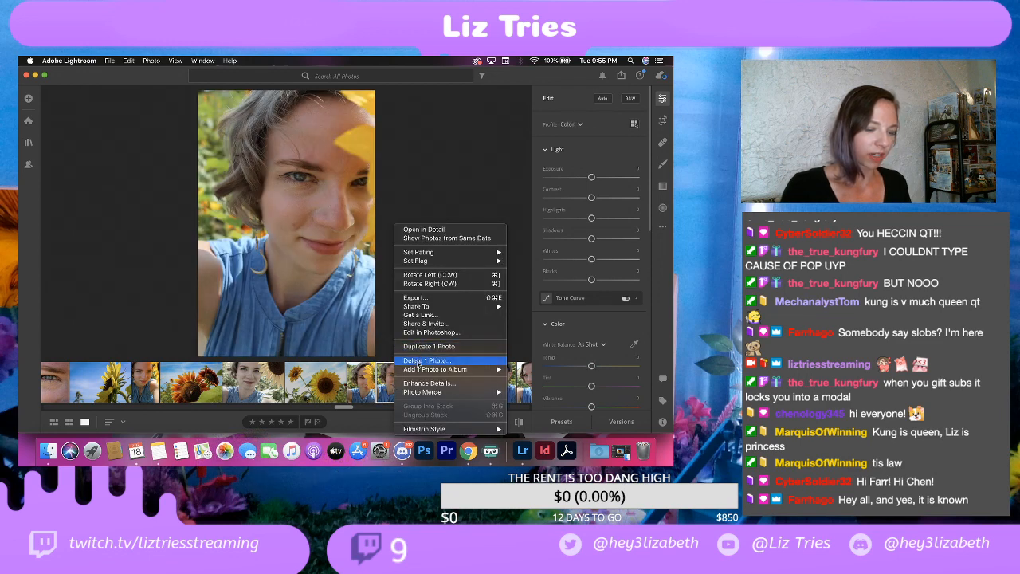
pyautogui.click(419, 361)
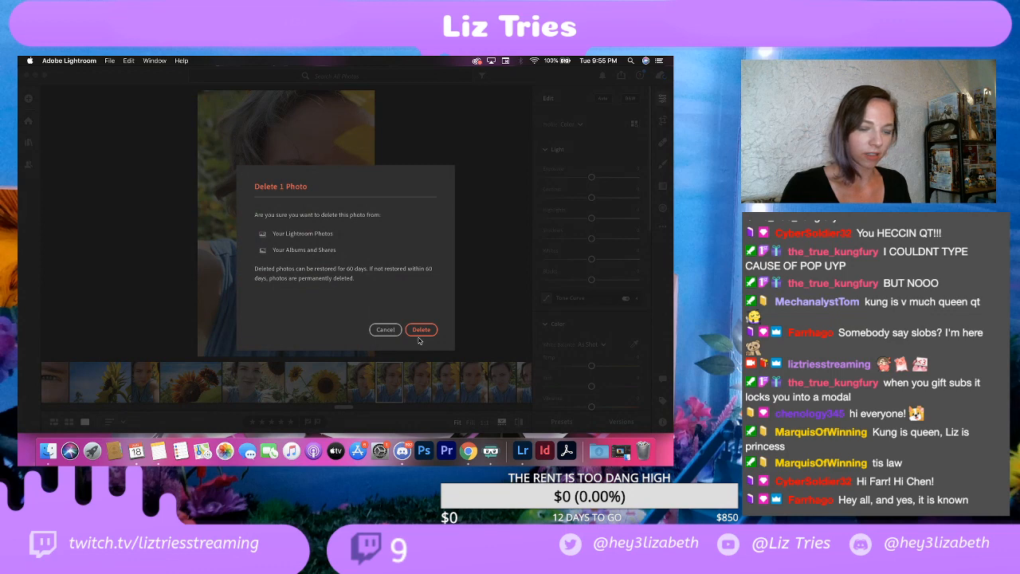
pyautogui.click(421, 330)
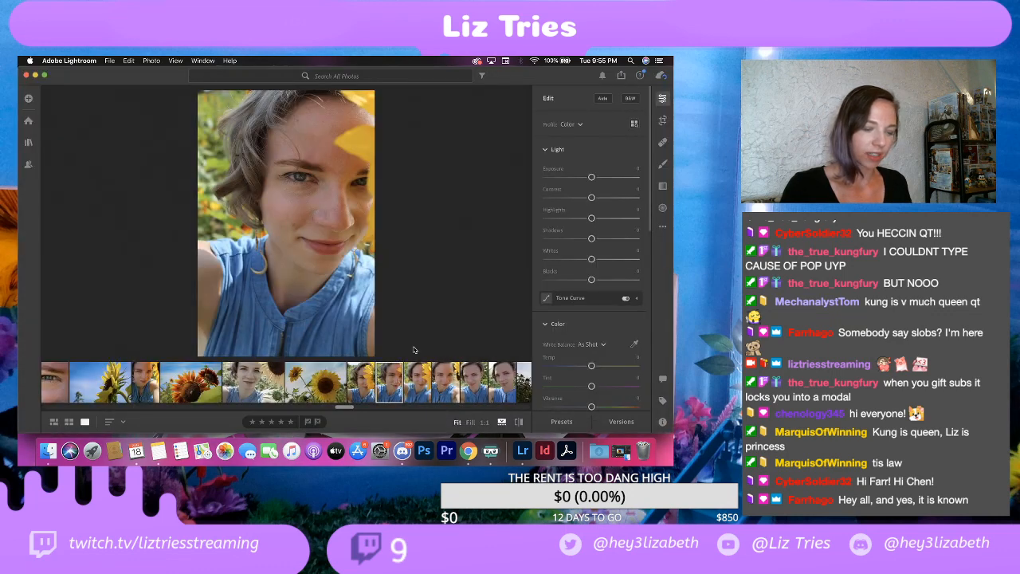
pyautogui.rightClick(396, 378)
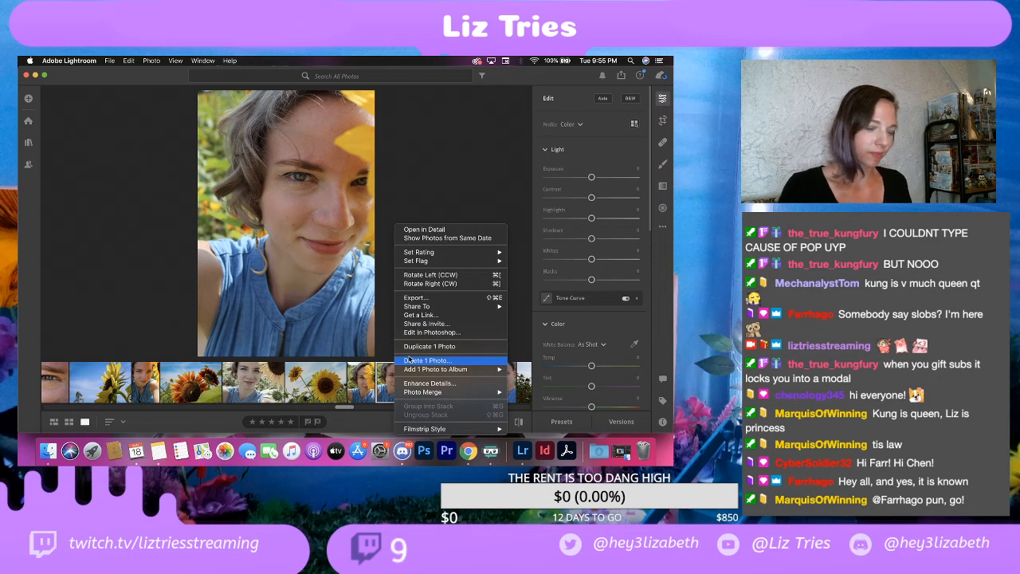
pyautogui.click(411, 360)
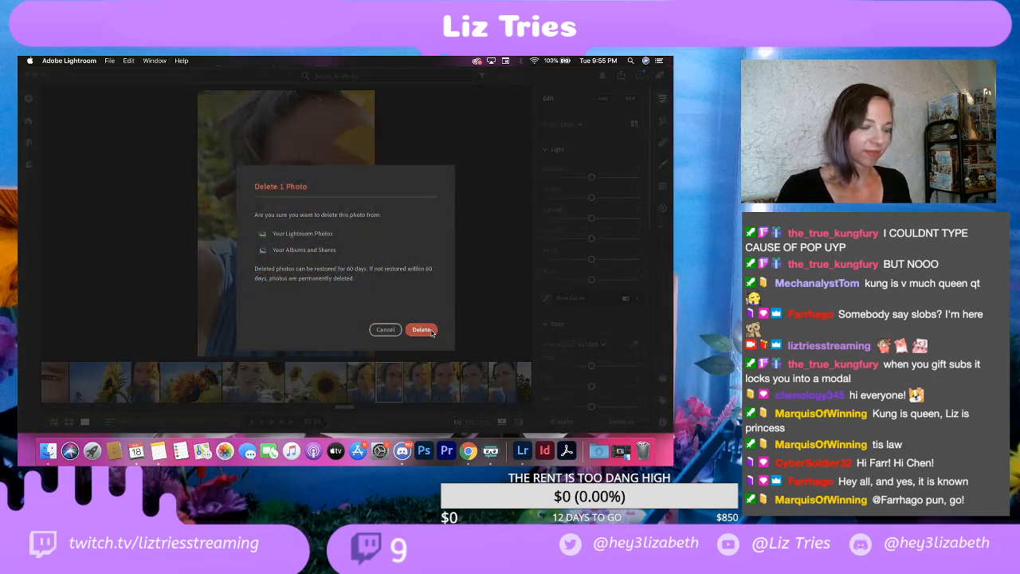
pyautogui.click(422, 329)
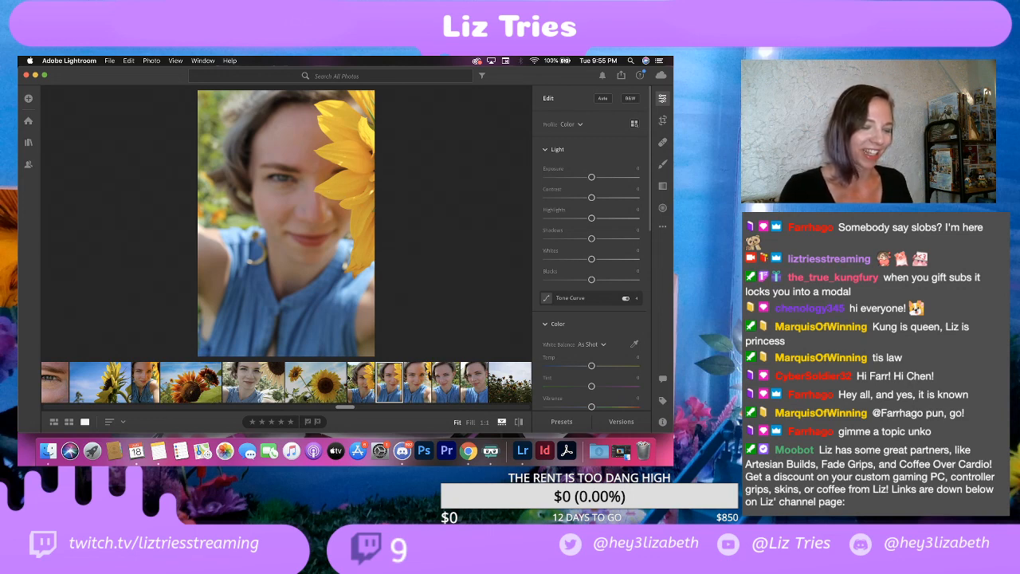
# Step: Delete the selfie with both eyes visible, sunflowers along one edge and a sandy background
pyautogui.click(417, 378)
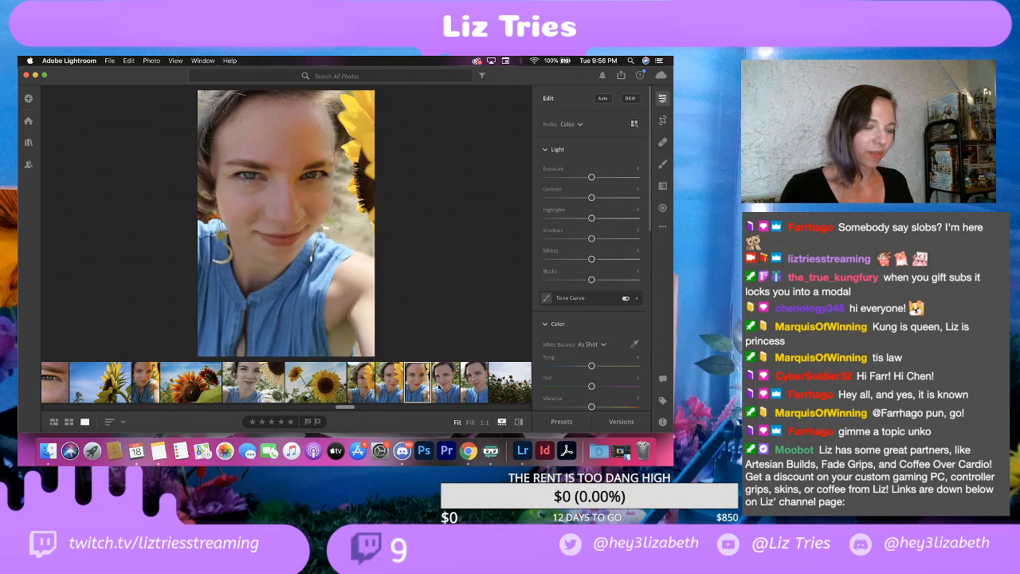
pyautogui.rightClick(424, 387)
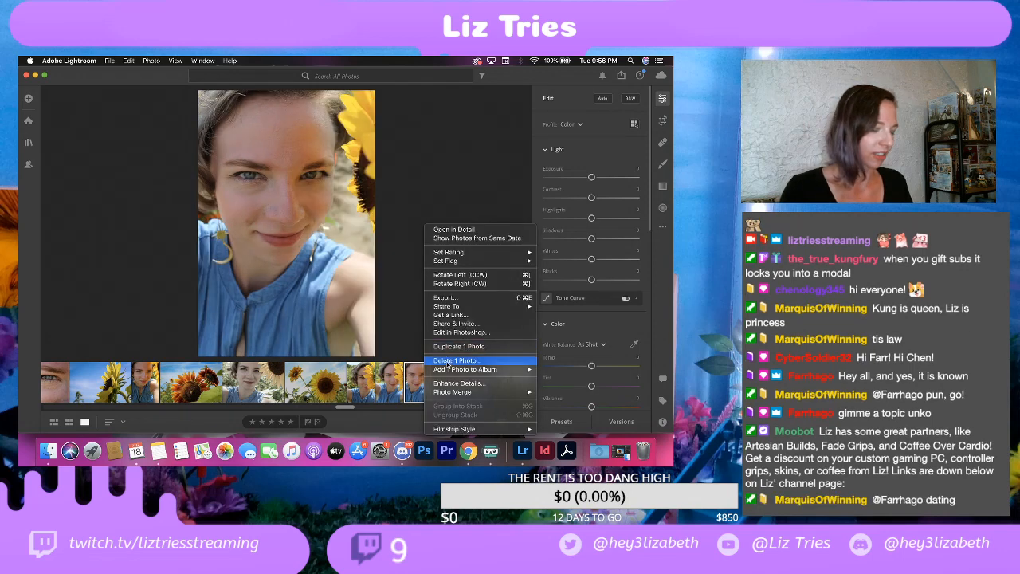
pyautogui.click(447, 360)
pyautogui.click(420, 329)
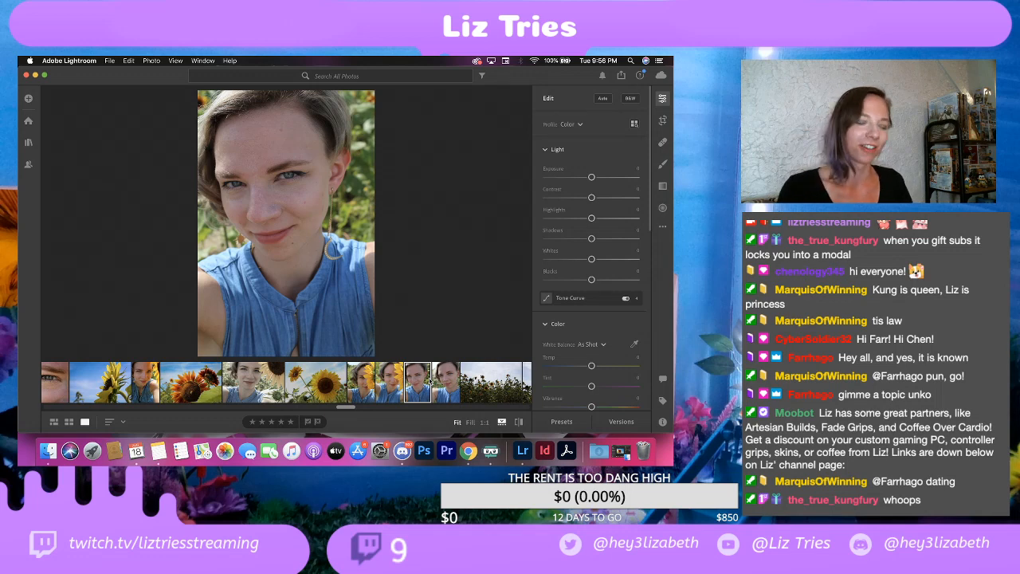
# Step: Delete the two remaining blue-shirt selfies that have no large sunflower beside the face, just before the sunflower field shots
pyautogui.rightClick(413, 390)
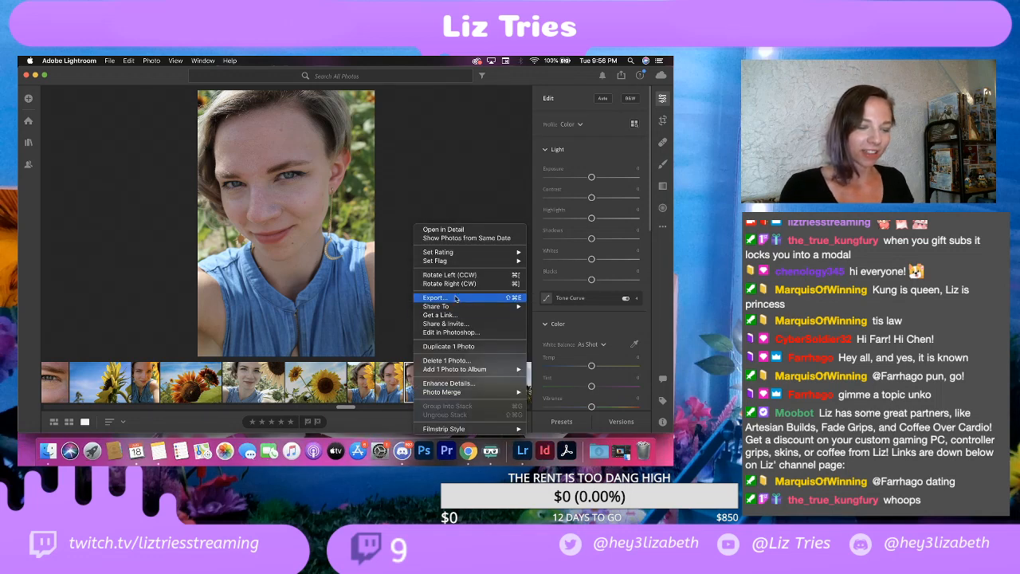
pyautogui.moveTo(441, 391)
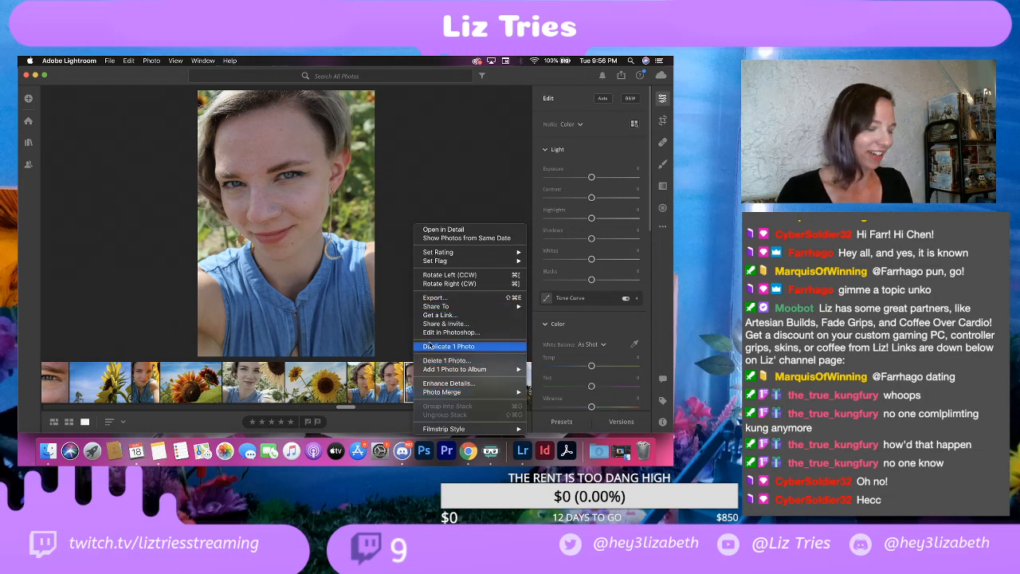
pyautogui.click(467, 361)
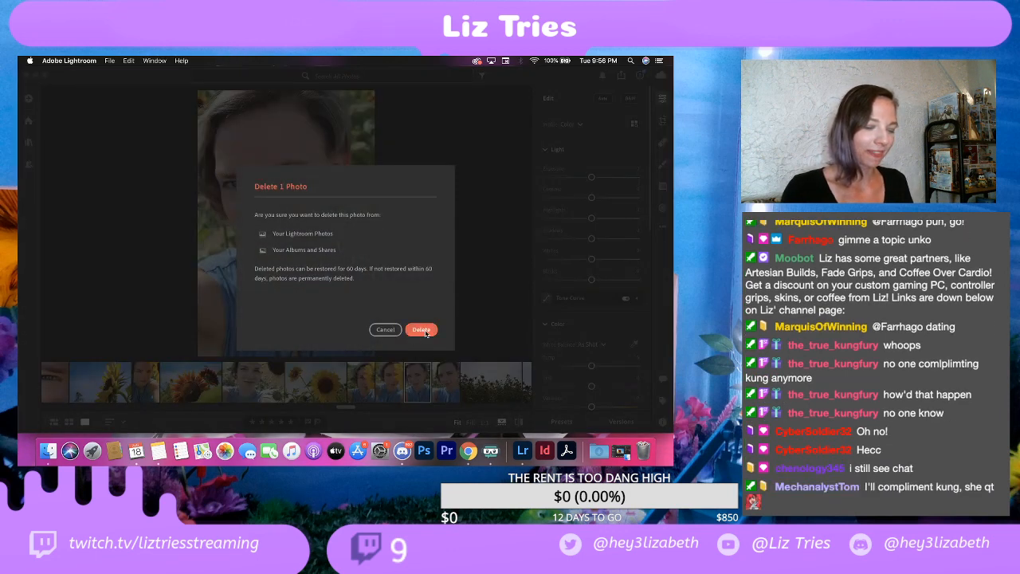
pyautogui.click(422, 330)
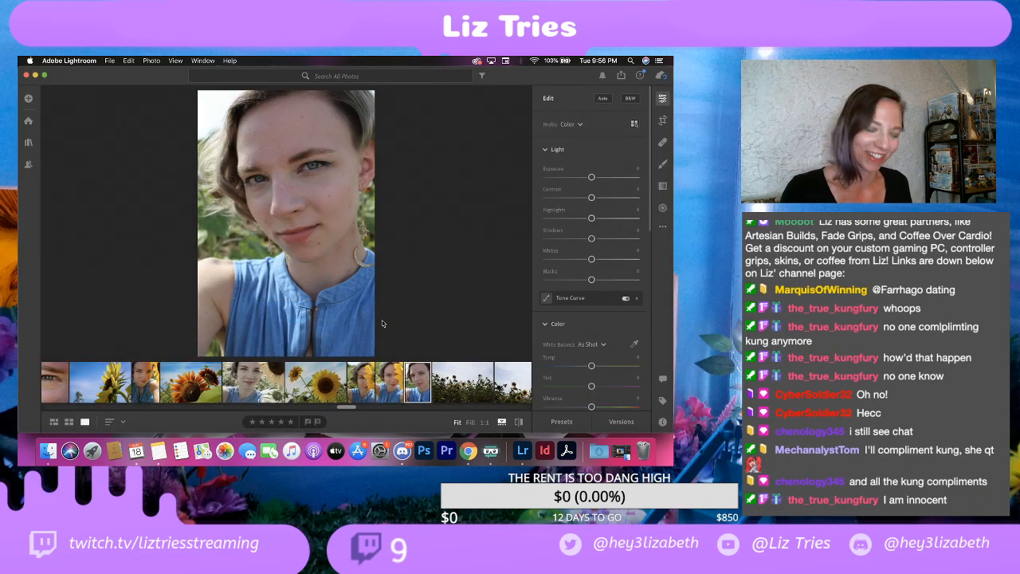
pyautogui.rightClick(422, 387)
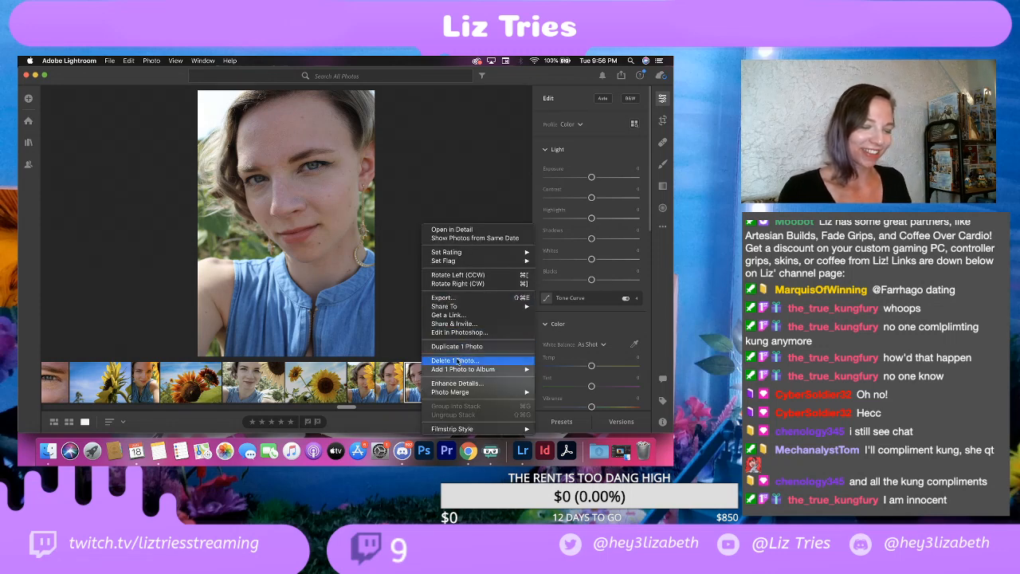
pyautogui.click(456, 360)
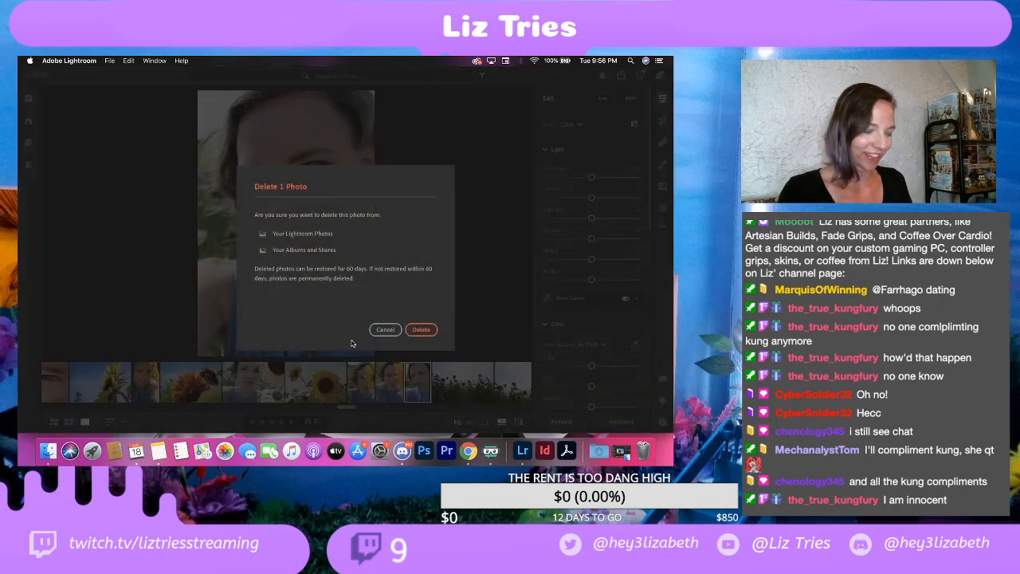
pyautogui.click(422, 329)
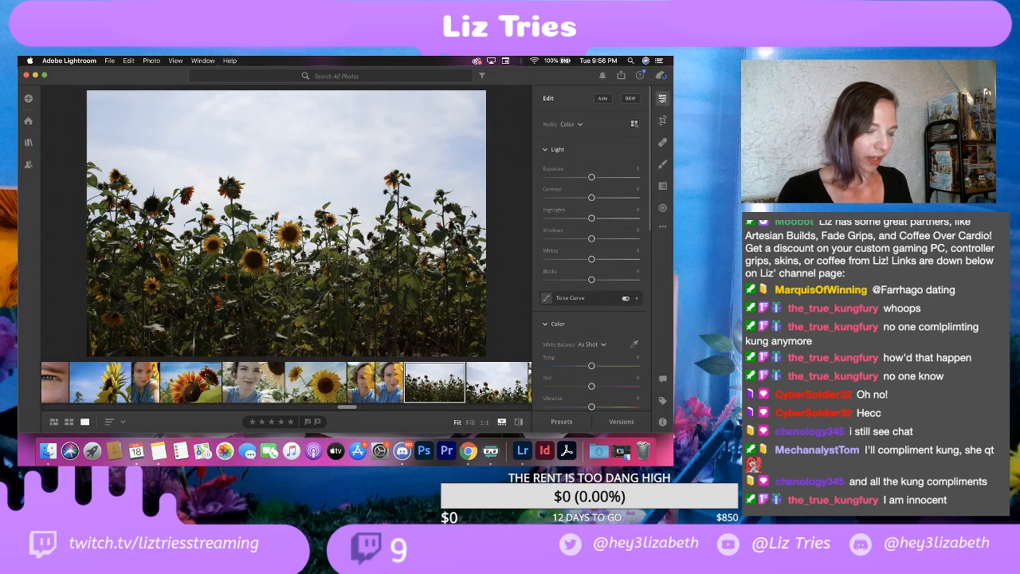
# Step: Compare the two sunflower field photos and delete the first one, where the dense plants fill more of the frame
pyautogui.click(482, 390)
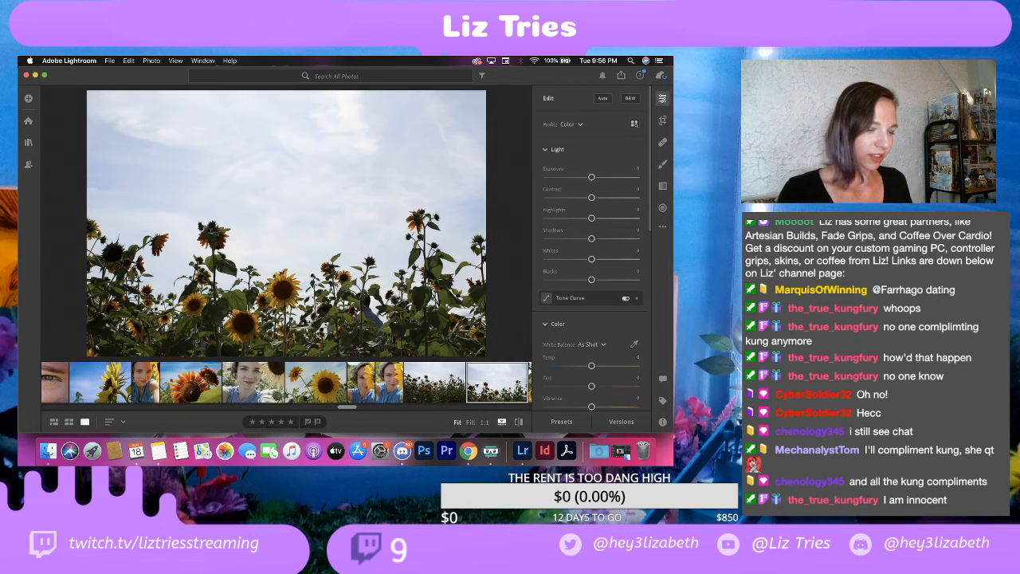
pyautogui.click(448, 396)
pyautogui.press('Right')
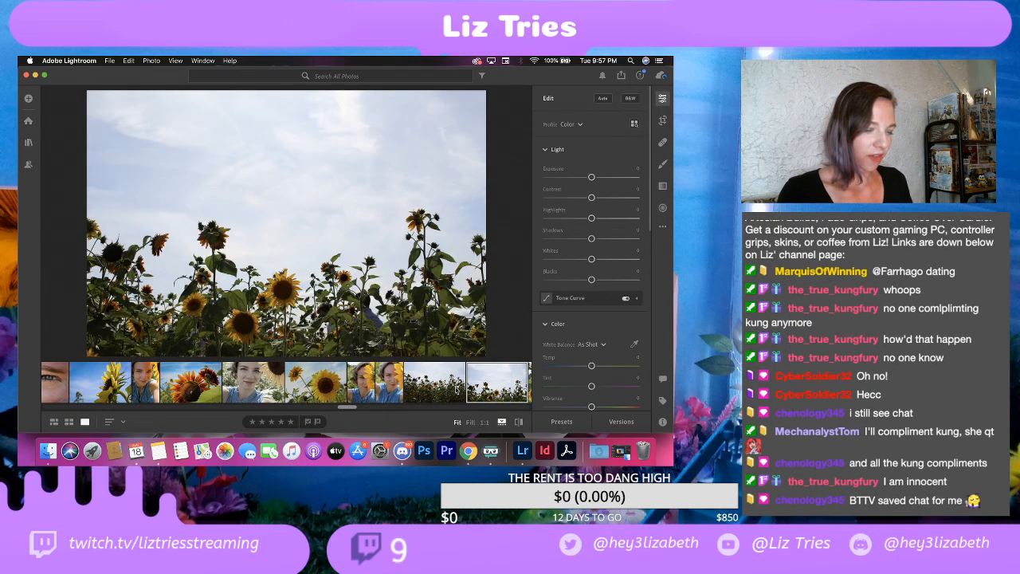
pyautogui.press('Left')
pyautogui.click(496, 390)
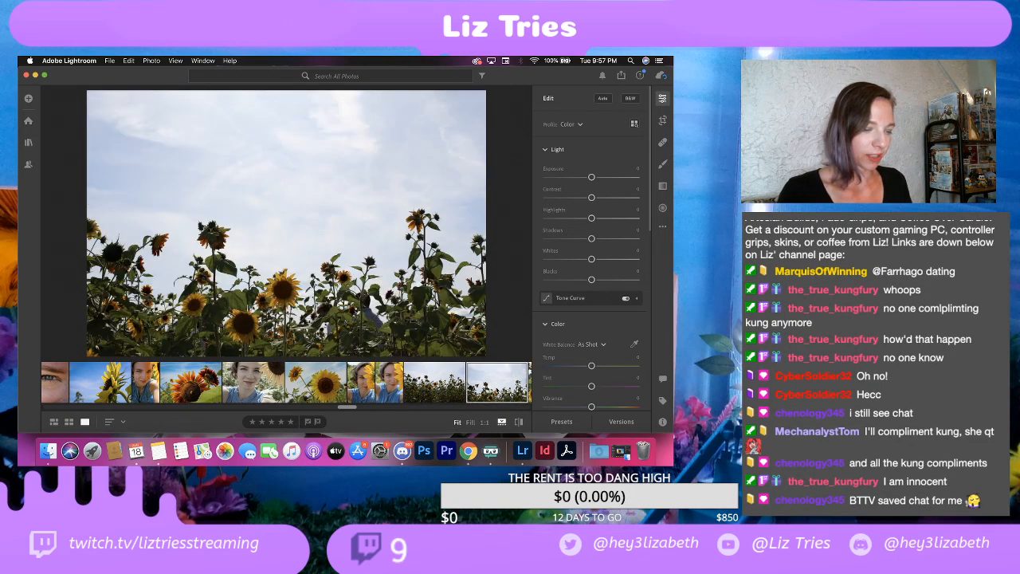
pyautogui.click(440, 390)
pyautogui.rightClick(439, 389)
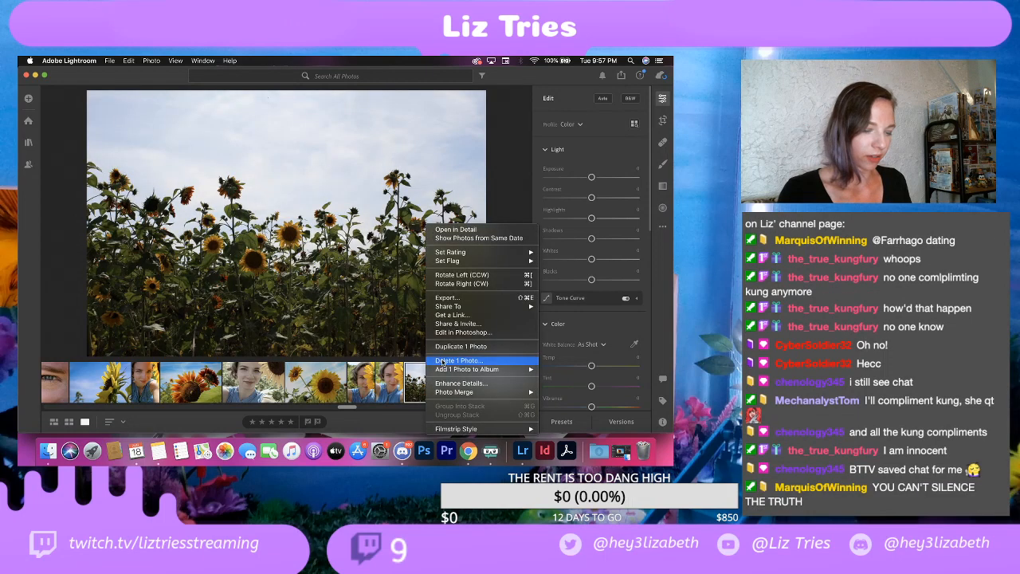
pyautogui.click(447, 365)
pyautogui.press('Delete')
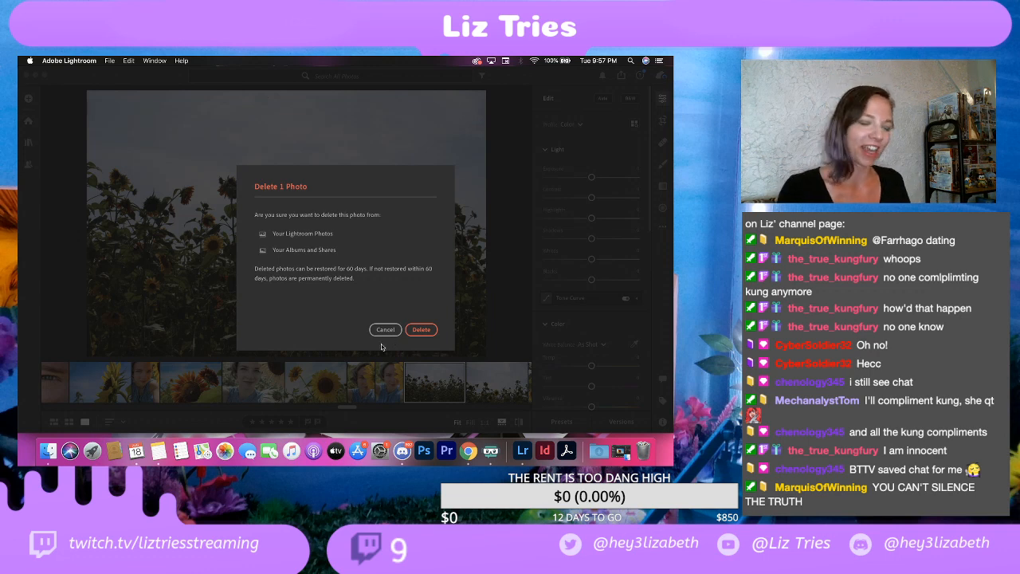
pyautogui.click(420, 329)
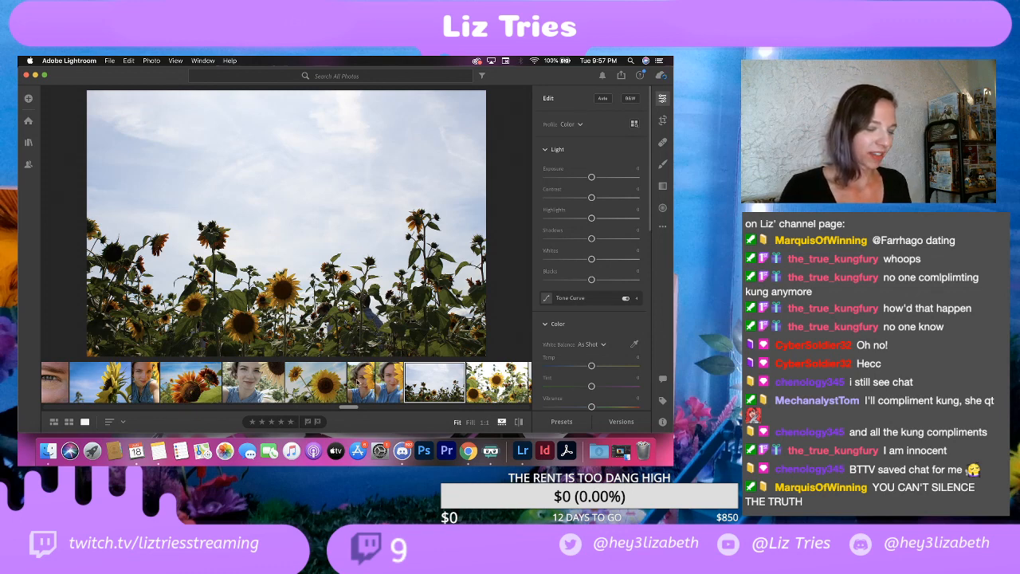
# Step: Compare the two remaining sunflower selfies, and set contrast to +20 and highlights to -100 on the one with the face in focus
pyautogui.click(358, 383)
pyautogui.click(389, 383)
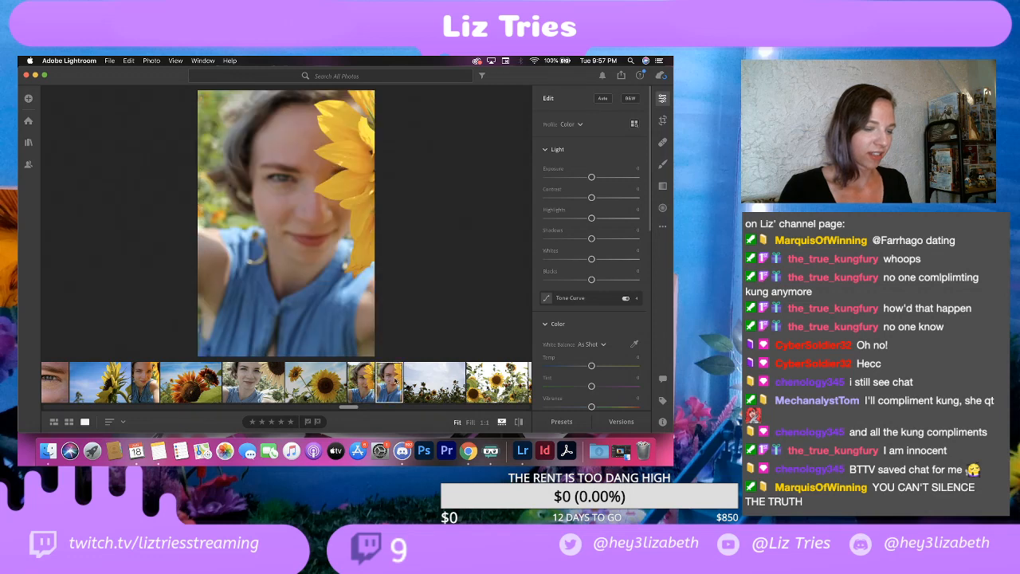
pyautogui.click(369, 383)
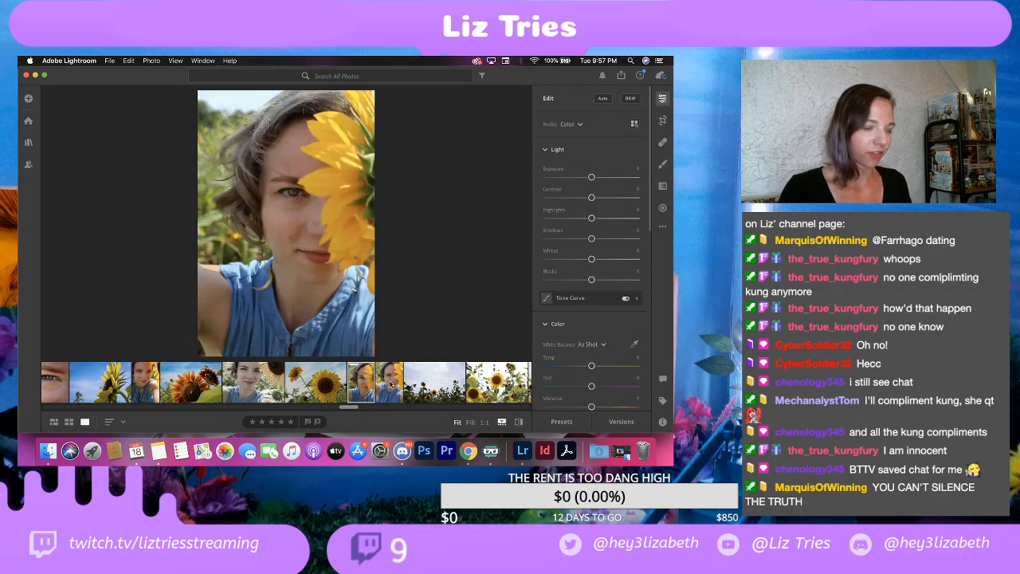
pyautogui.click(390, 384)
pyautogui.click(366, 385)
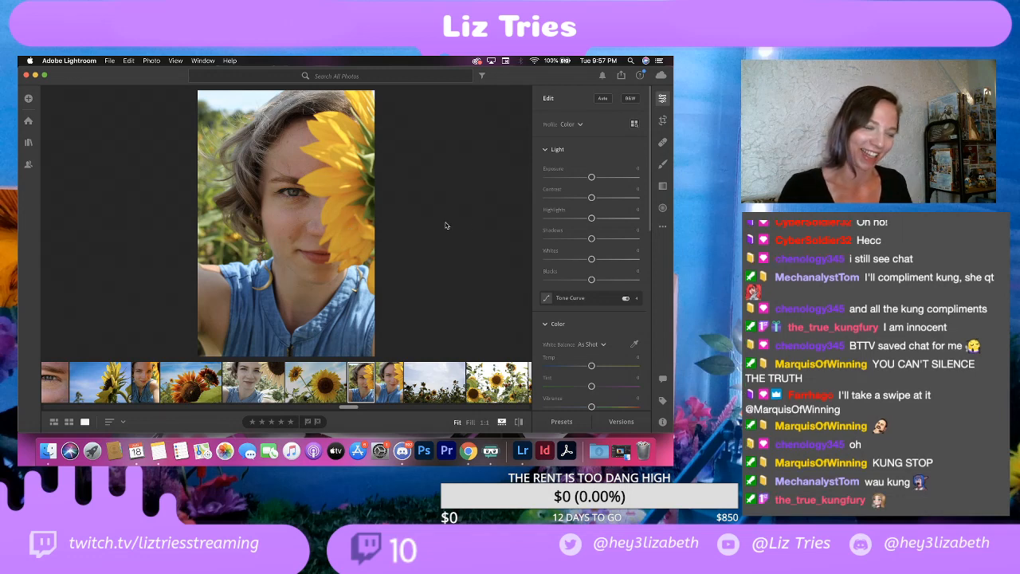
pyautogui.moveTo(591, 198); pyautogui.dragTo(601, 199)
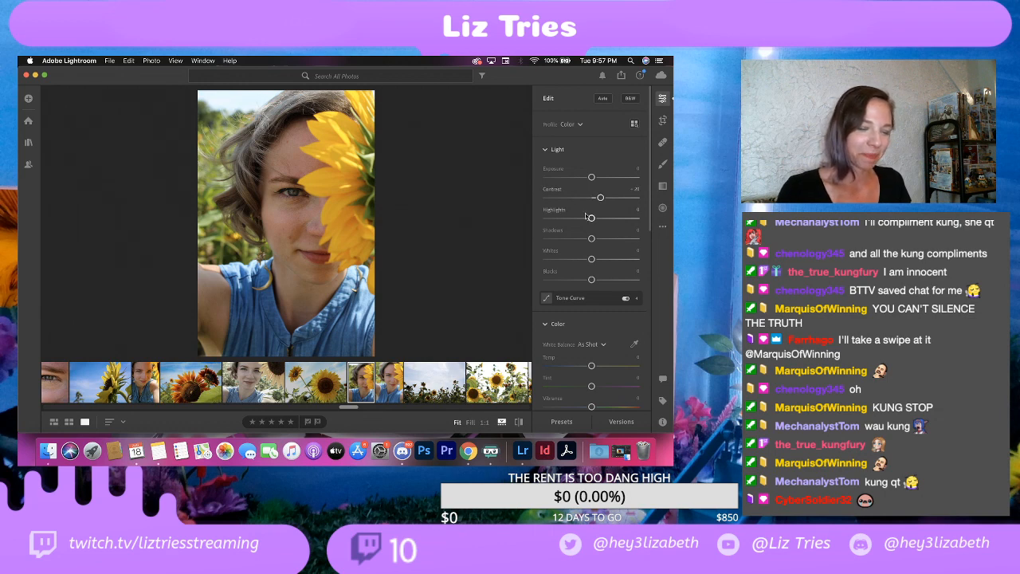
pyautogui.moveTo(591, 219); pyautogui.dragTo(542, 218)
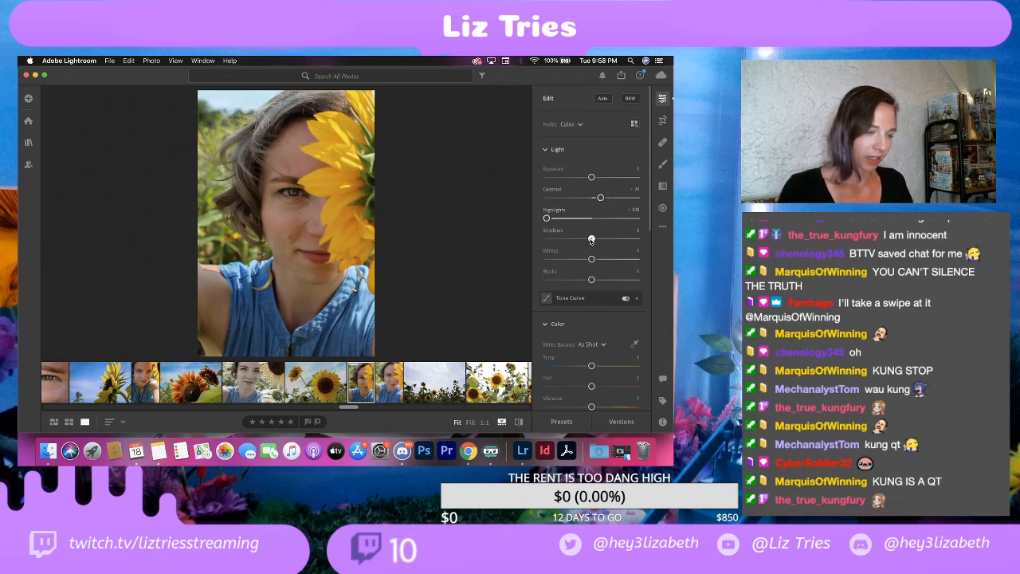
pyautogui.moveTo(591, 239)
pyautogui.mouseDown()
pyautogui.moveTo(602, 241)
pyautogui.moveTo(593, 243)
pyautogui.mouseUp()
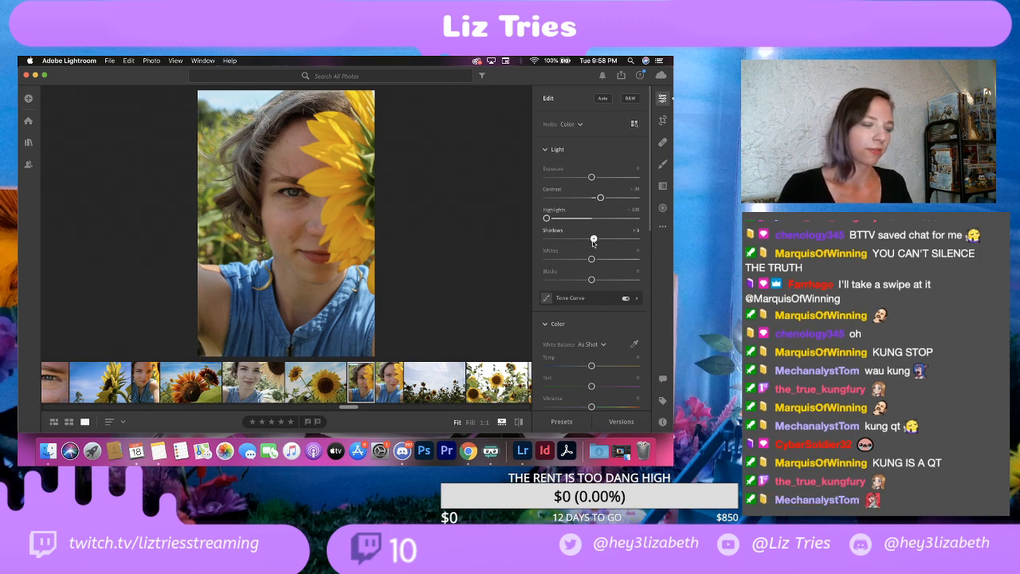
pyautogui.moveTo(593, 242); pyautogui.dragTo(590, 277)
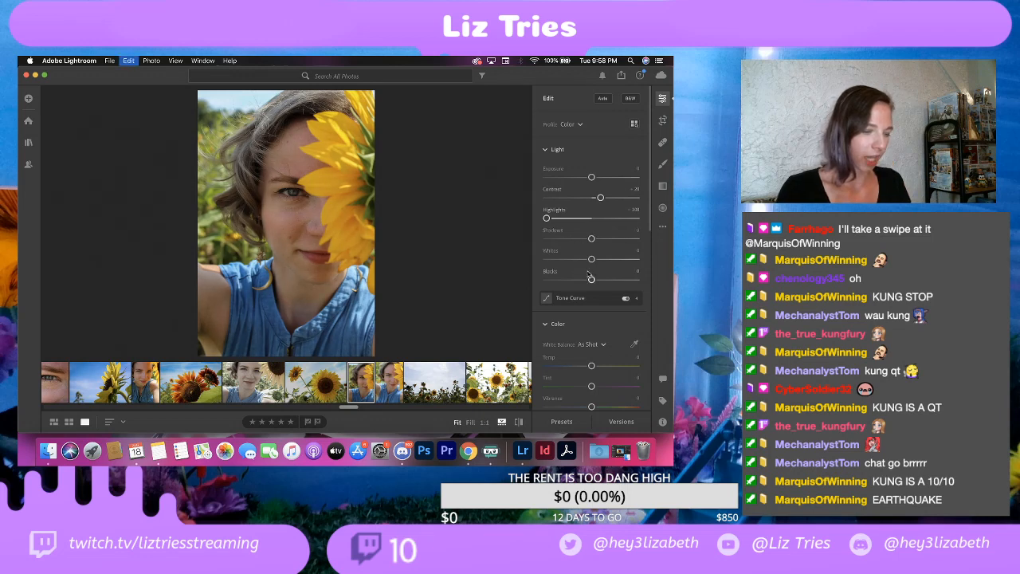
pyautogui.press('super+z')
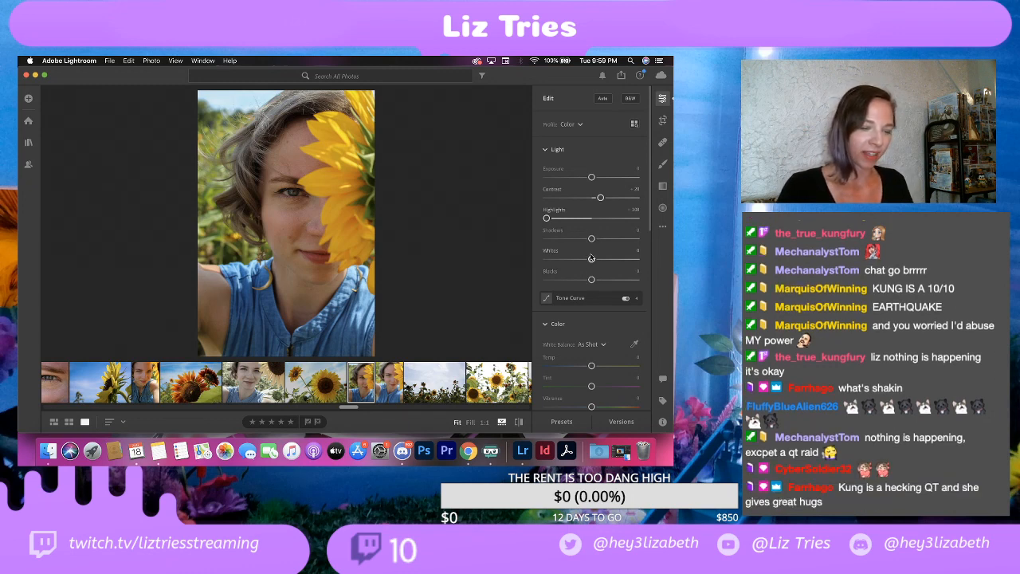
pyautogui.moveTo(591, 260)
pyautogui.mouseDown()
pyautogui.moveTo(603, 258)
pyautogui.moveTo(570, 260)
pyautogui.moveTo(610, 258)
pyautogui.moveTo(576, 260)
pyautogui.moveTo(590, 259)
pyautogui.mouseUp()
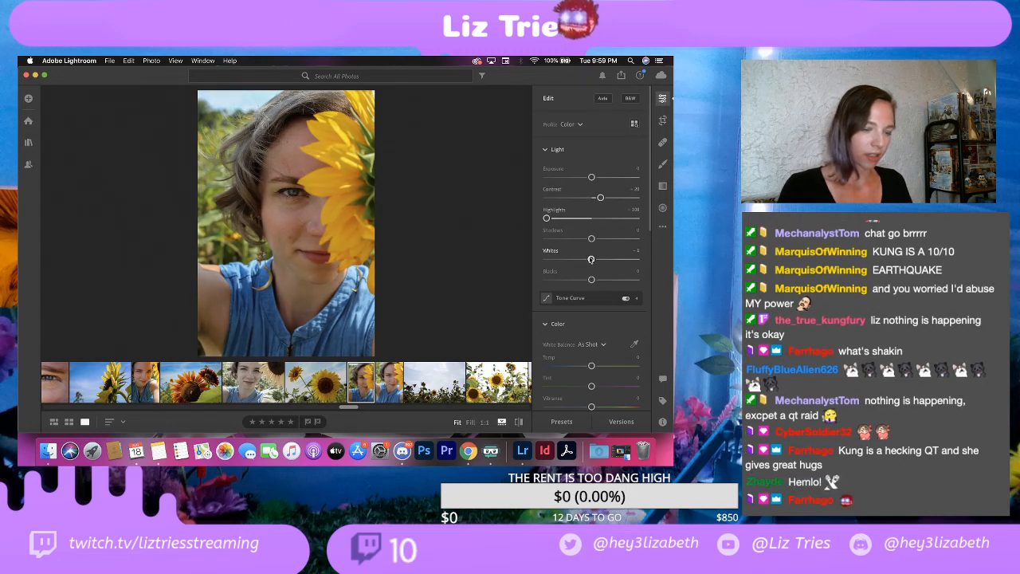
pyautogui.press('super+z')
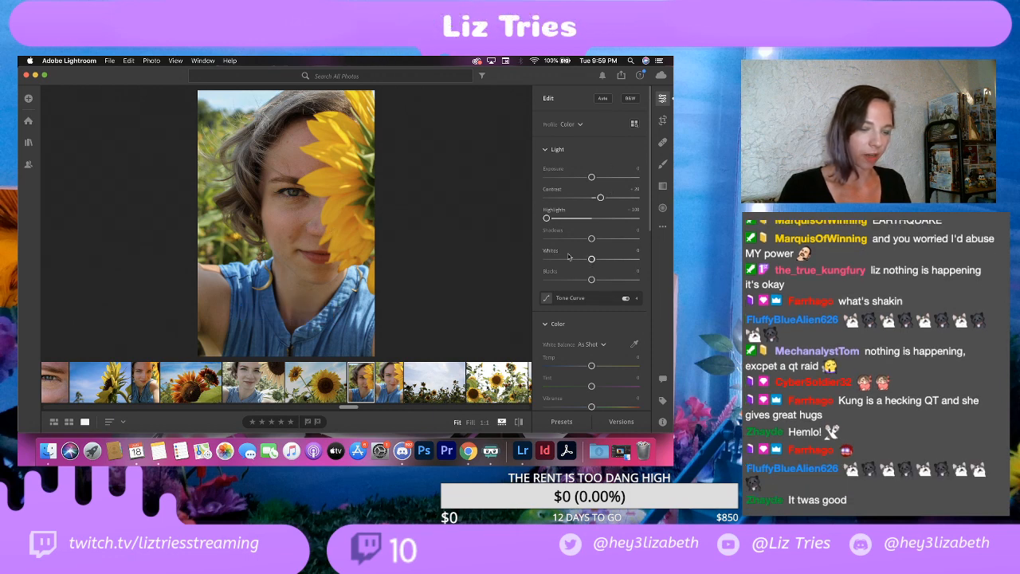
# Step: Raise the saturation of the in-focus sunflower selfie to about +12
pyautogui.scroll(-3, 594, 355)
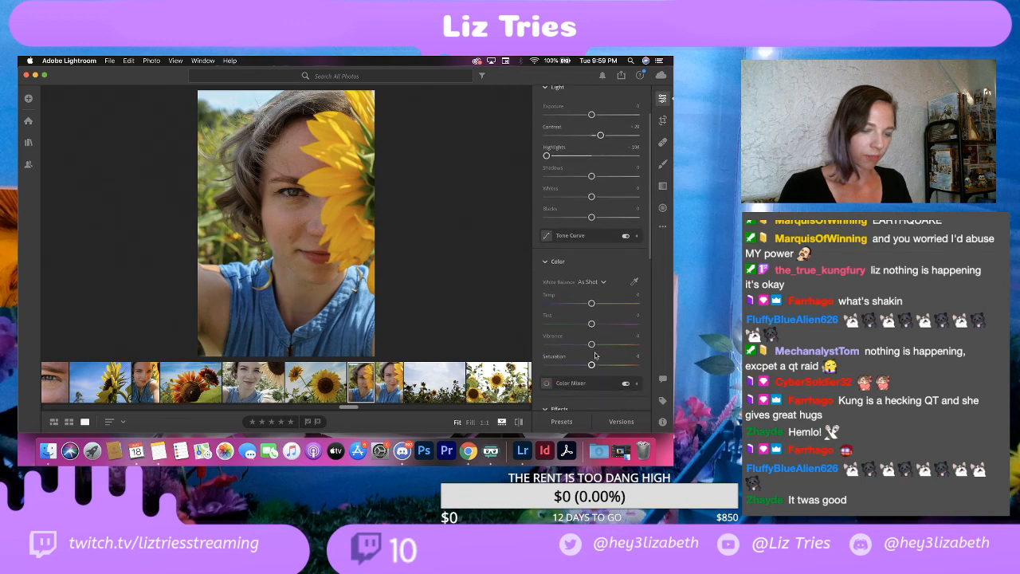
pyautogui.moveTo(591, 366); pyautogui.dragTo(596, 366)
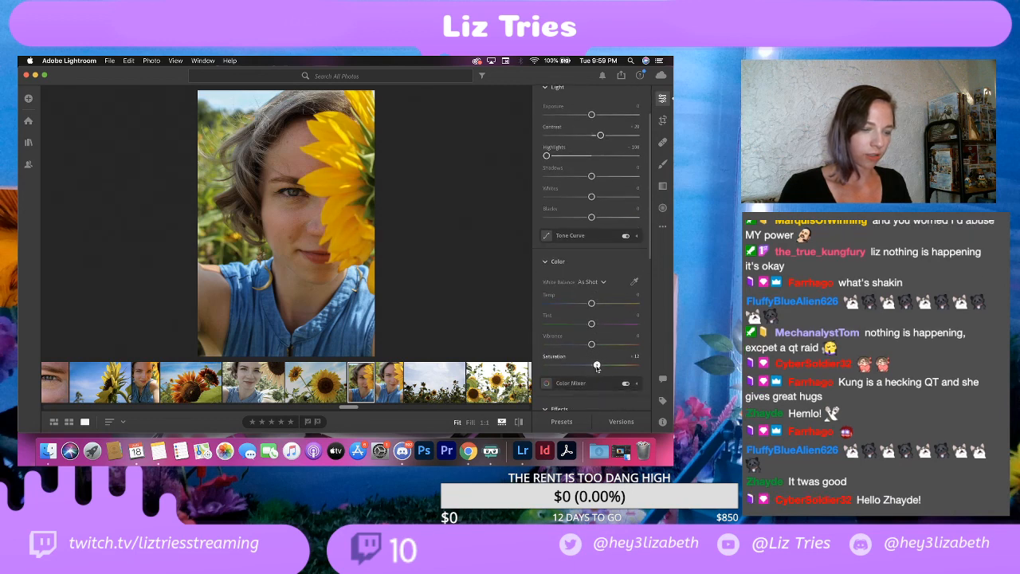
pyautogui.scroll(3, 614, 201)
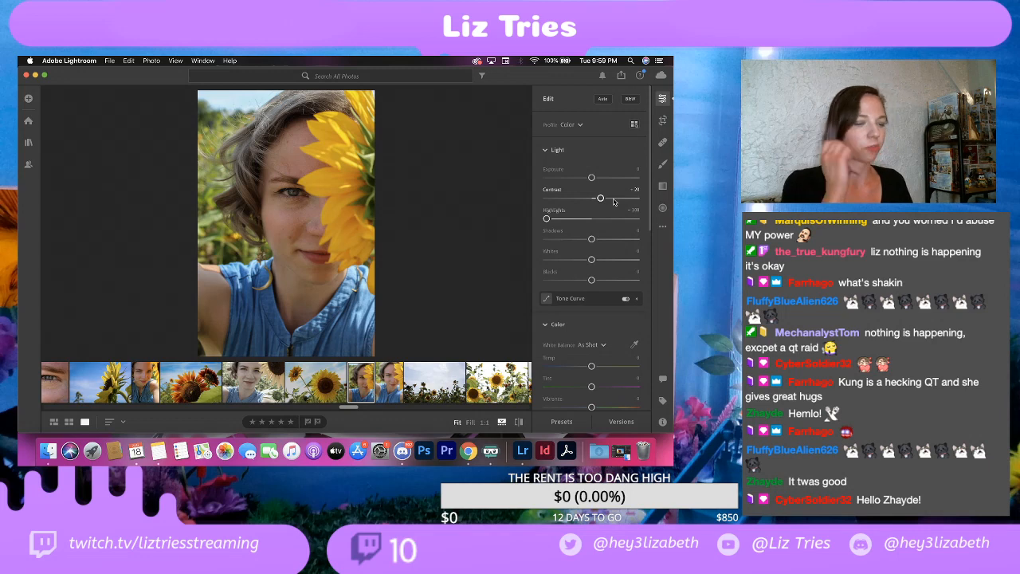
# Step: Brighten the iris of the visible eye with a size 6 brush adjustment, setting its shadows to +100
pyautogui.click(666, 164)
pyautogui.press('super+equal')
pyautogui.press('super+equal')
pyautogui.press('super+equal')
pyautogui.press('super+minus')
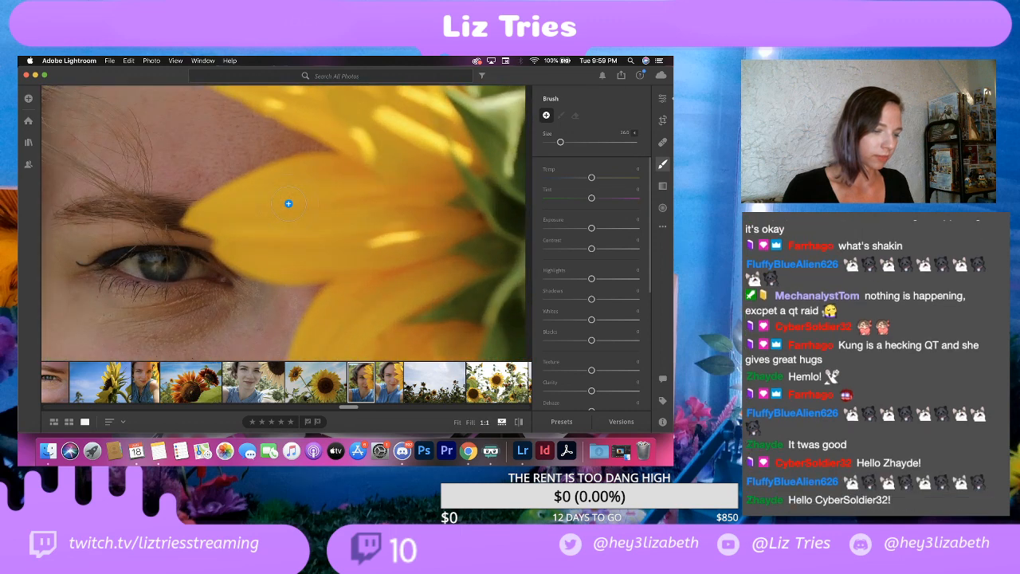
pyautogui.press(']')
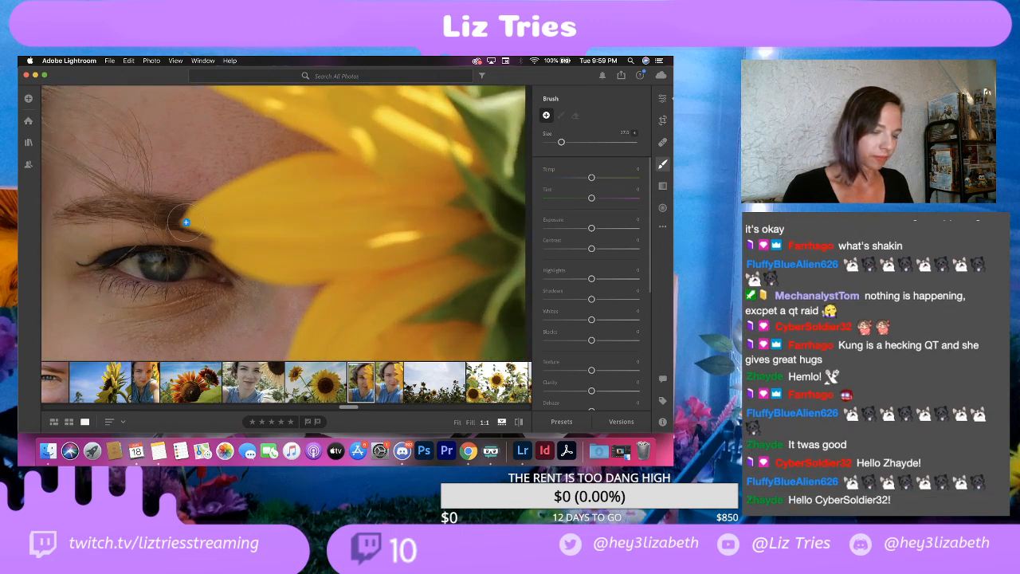
pyautogui.press('[')
pyautogui.press('[')
pyautogui.press('[')
pyautogui.press('[')
pyautogui.press('[')
pyautogui.press('[')
pyautogui.press('[')
pyautogui.press('[')
pyautogui.press('[')
pyautogui.press('[')
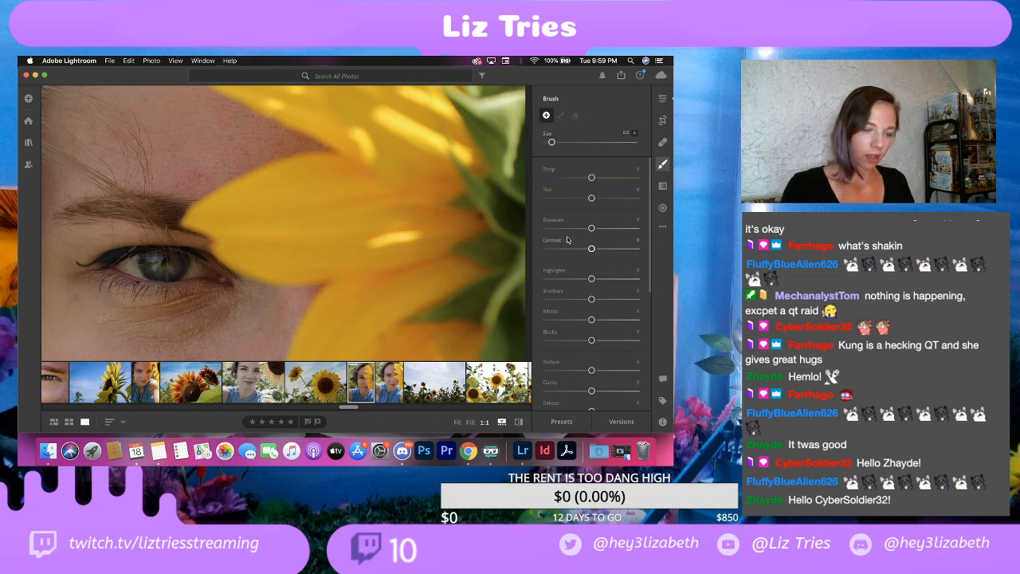
pyautogui.scroll(-1, 571, 243)
pyautogui.moveTo(591, 287); pyautogui.dragTo(619, 288)
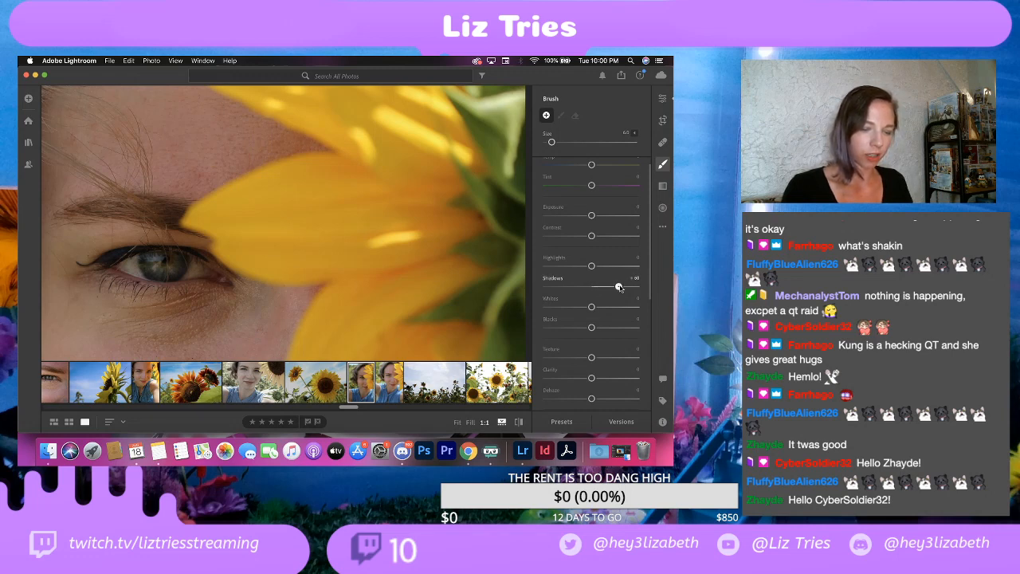
pyautogui.moveTo(159, 267)
pyautogui.mouseDown()
pyautogui.moveTo(179, 259)
pyautogui.moveTo(135, 266)
pyautogui.moveTo(193, 269)
pyautogui.moveTo(129, 265)
pyautogui.moveTo(206, 274)
pyautogui.moveTo(161, 255)
pyautogui.moveTo(128, 263)
pyautogui.moveTo(160, 270)
pyautogui.mouseUp()
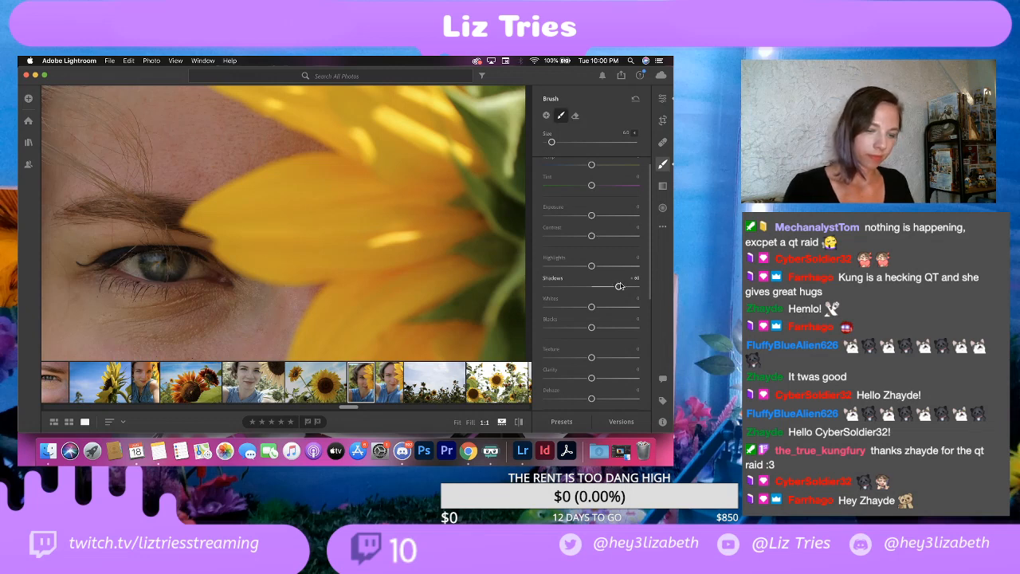
pyautogui.moveTo(619, 287); pyautogui.dragTo(641, 291)
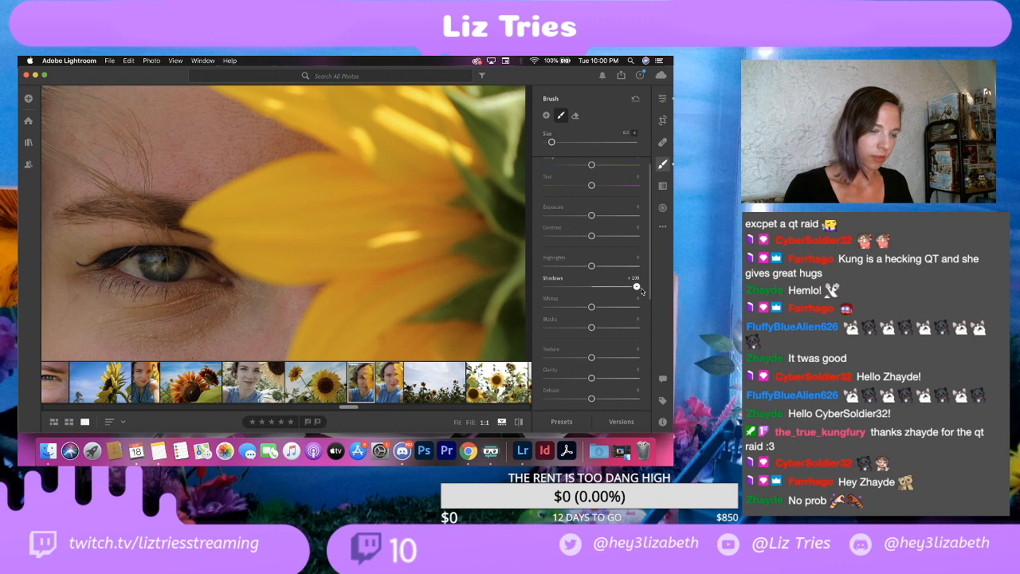
pyautogui.click(662, 98)
pyautogui.click(377, 237)
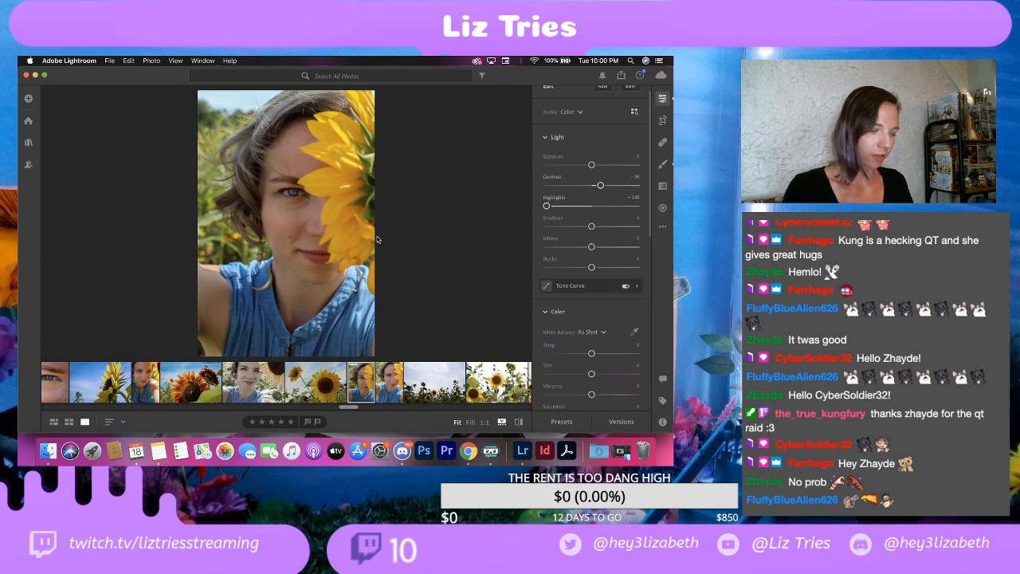
# Step: Export the edited selfie as a full-size JPG at 100% quality with watermark into the EDITS folder
pyautogui.click(109, 60)
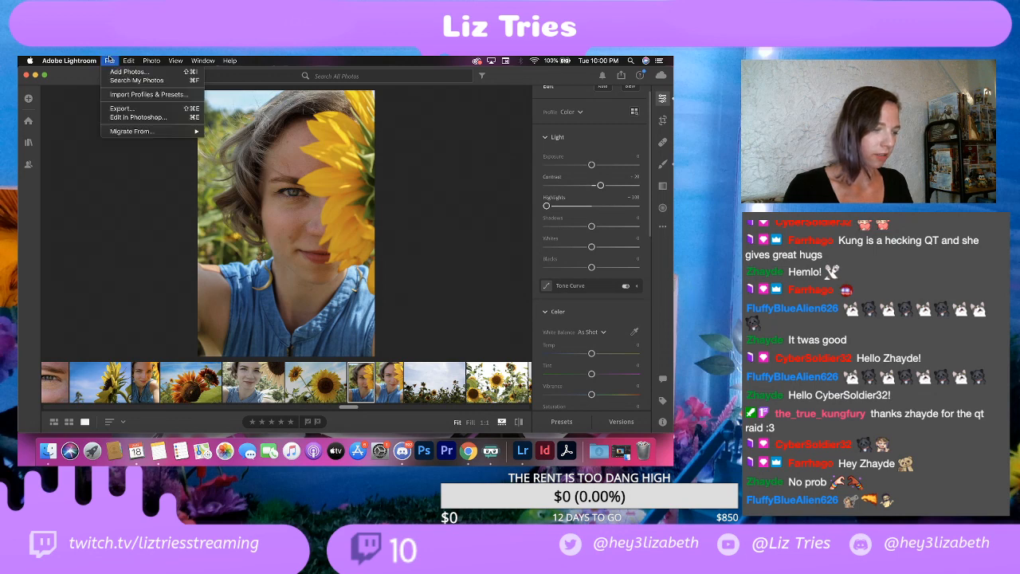
pyautogui.click(119, 107)
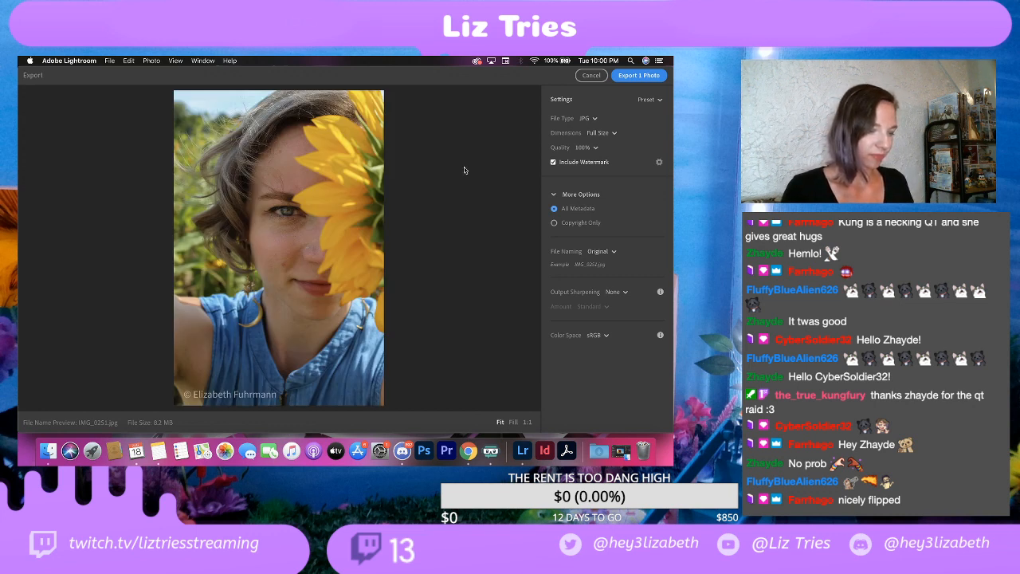
pyautogui.click(638, 76)
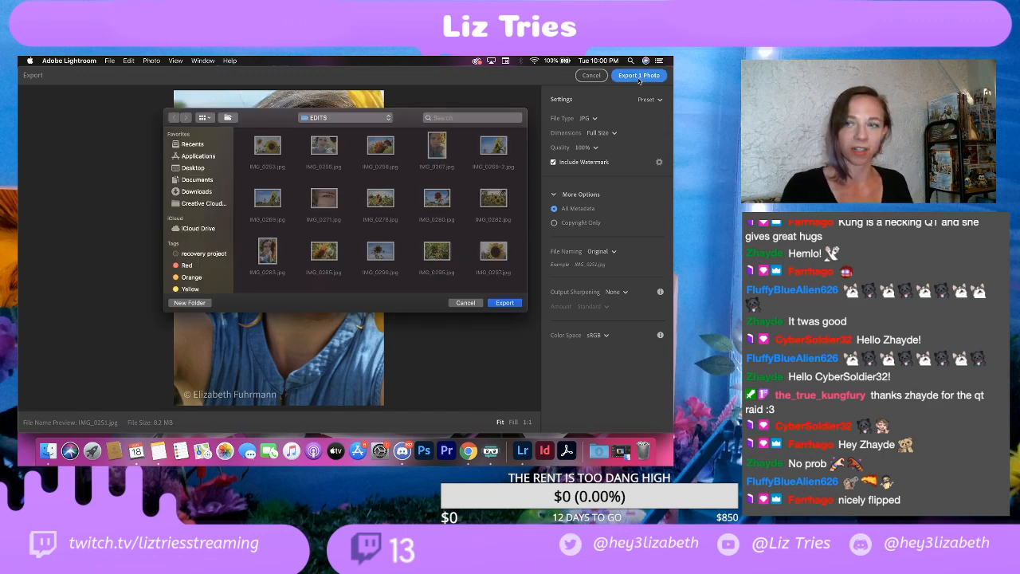
pyautogui.click(504, 302)
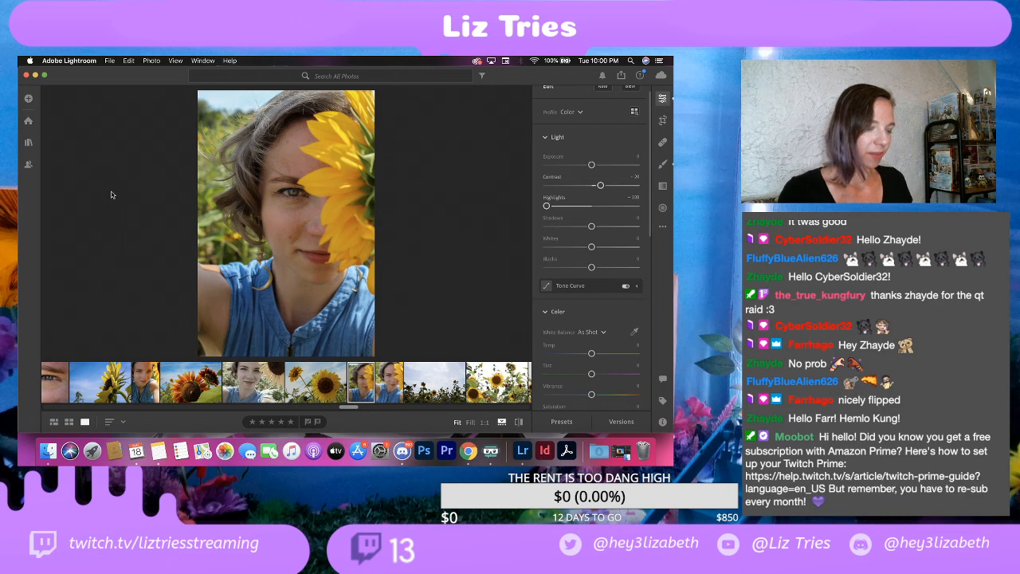
# Step: Copy the edit settings from the in-focus sunflower selfie
pyautogui.click(389, 386)
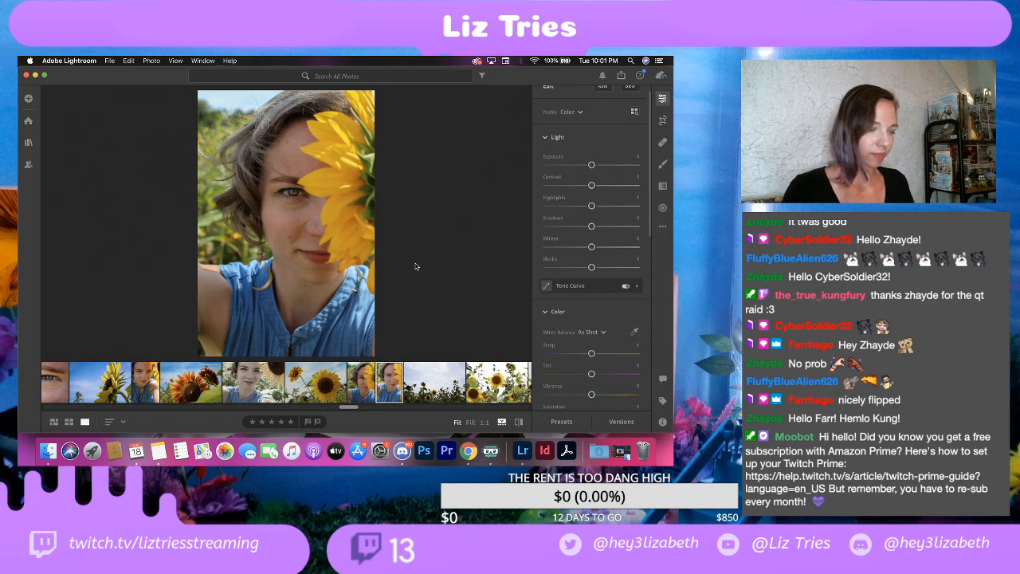
pyautogui.click(368, 385)
pyautogui.rightClick(367, 386)
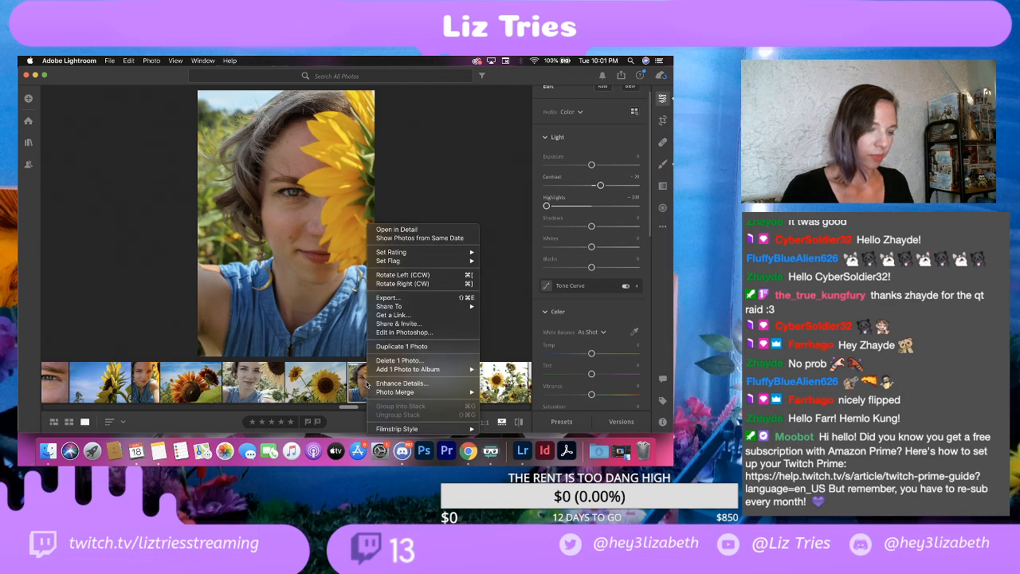
pyautogui.click(439, 179)
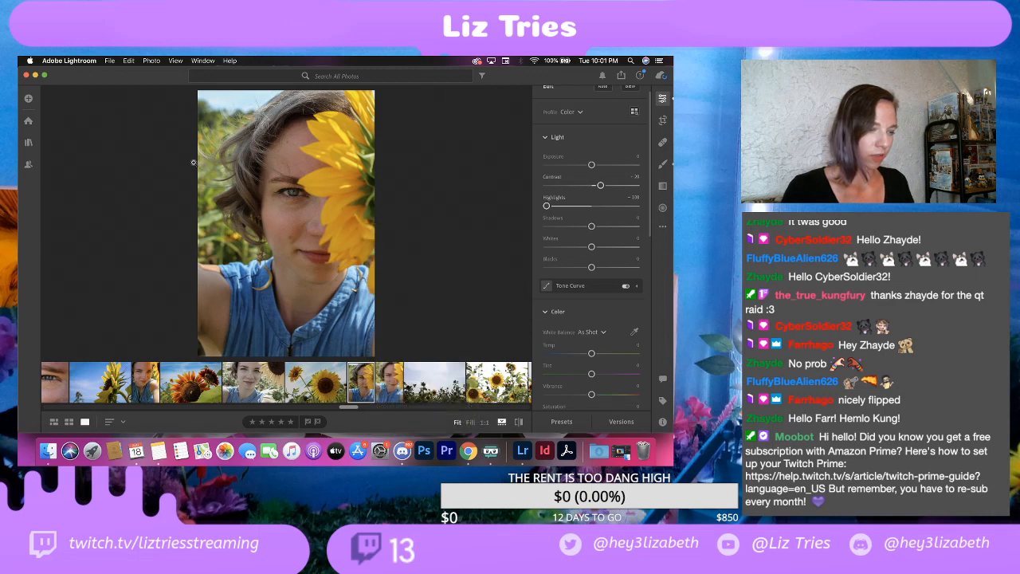
pyautogui.click(109, 60)
pyautogui.moveTo(128, 60)
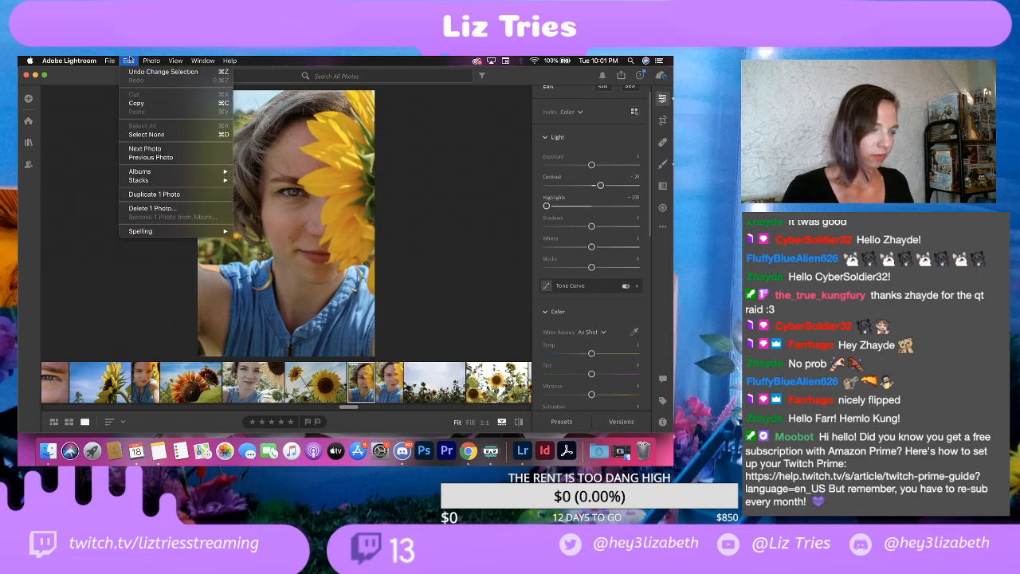
pyautogui.click(137, 103)
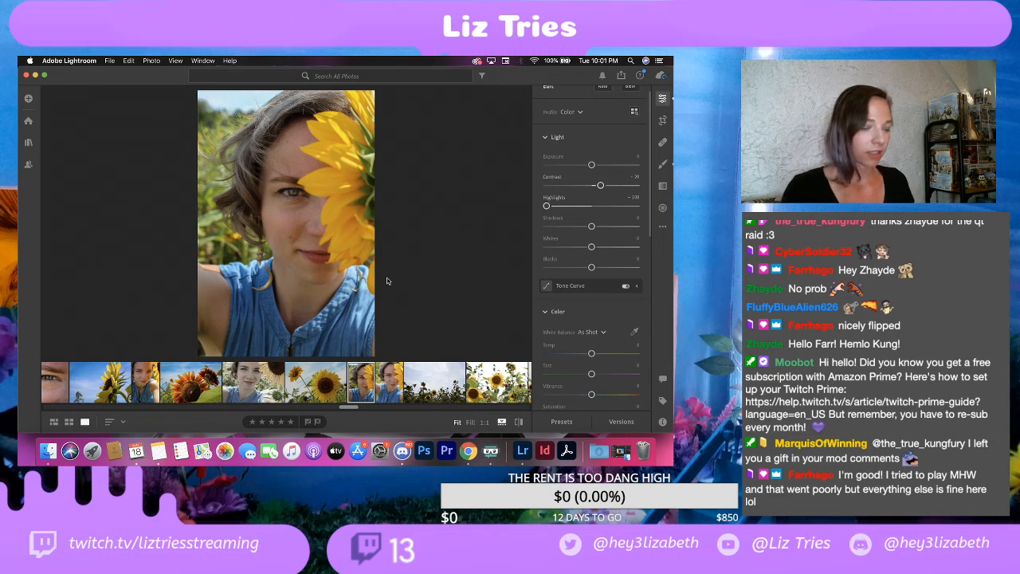
# Step: Paste the copied edit settings onto the out-of-focus sunflower selfie and compare it with the sharp one
pyautogui.click(395, 389)
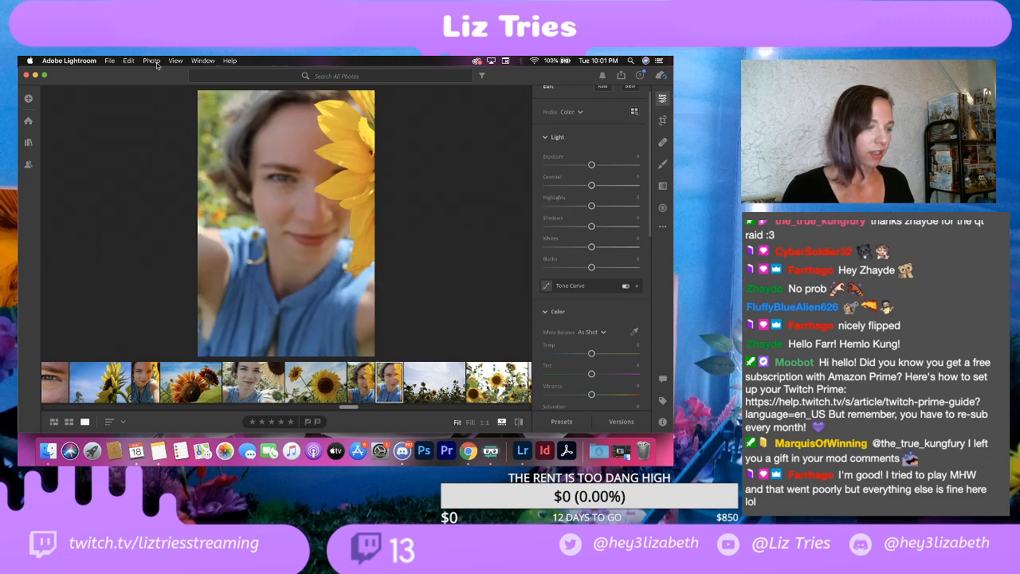
pyautogui.click(129, 61)
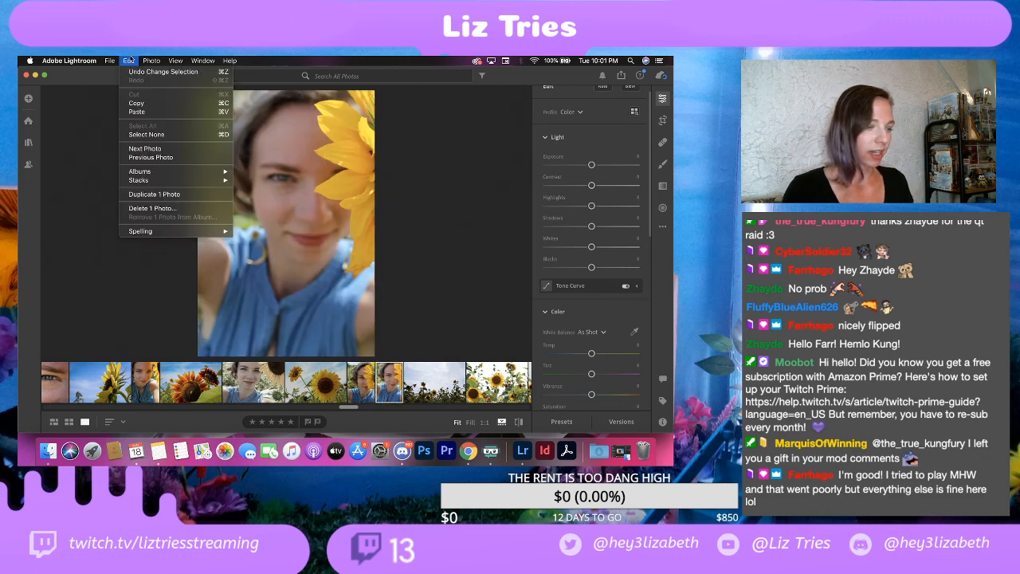
pyautogui.click(137, 113)
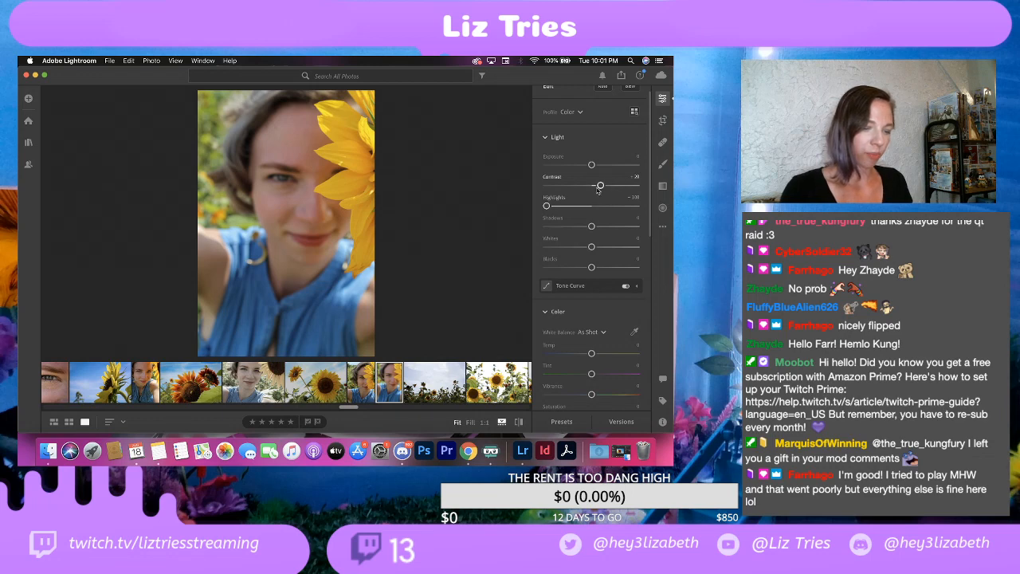
pyautogui.moveTo(601, 186); pyautogui.dragTo(605, 187)
pyautogui.press('super+z')
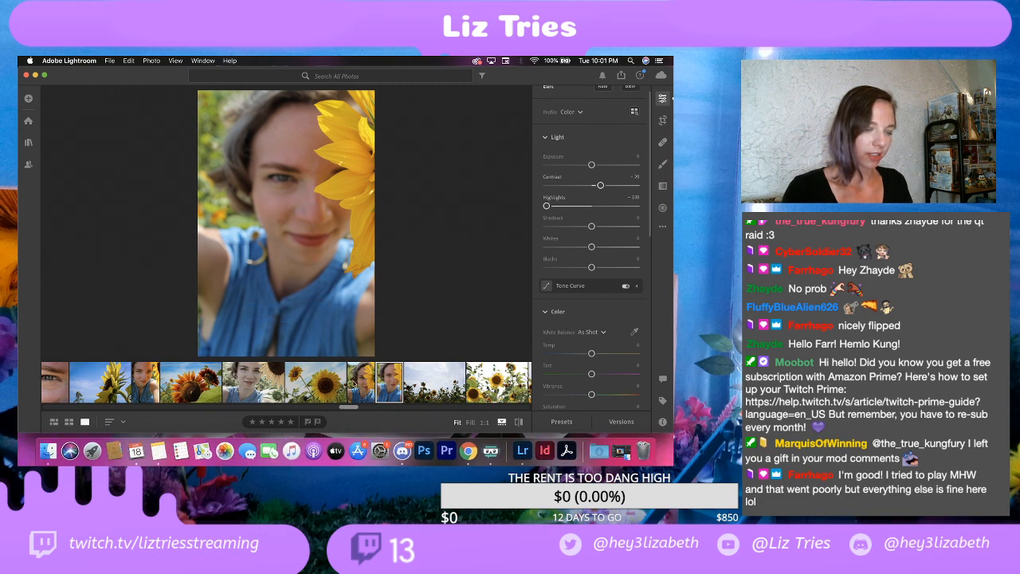
pyautogui.click(356, 382)
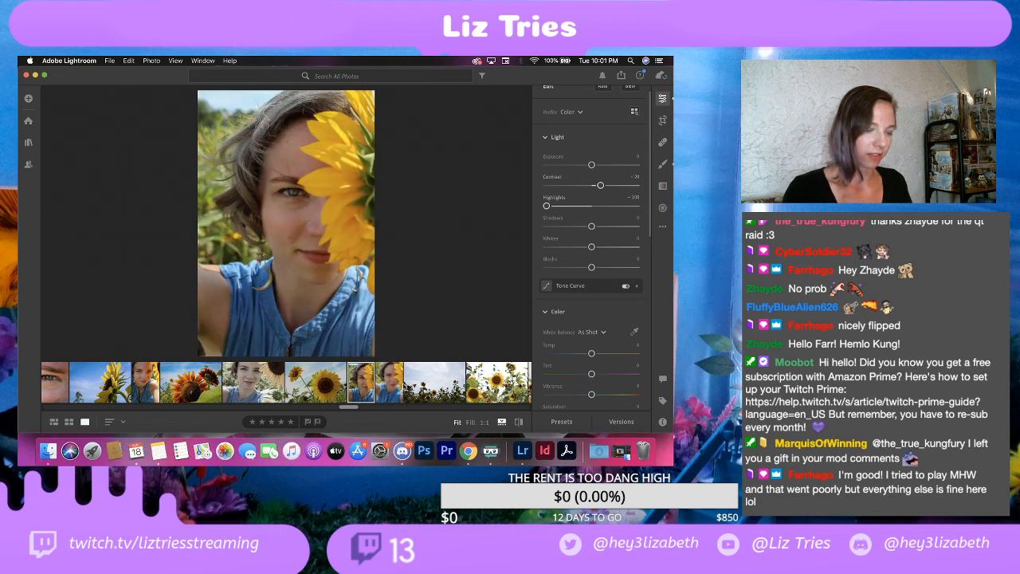
pyautogui.click(397, 384)
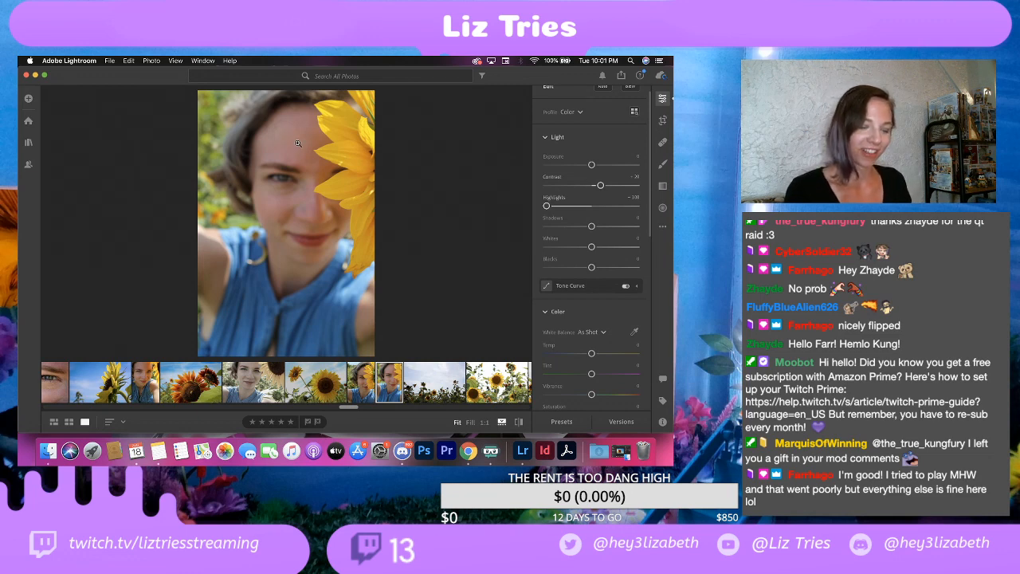
pyautogui.press('XF86AudioLowerVolume')
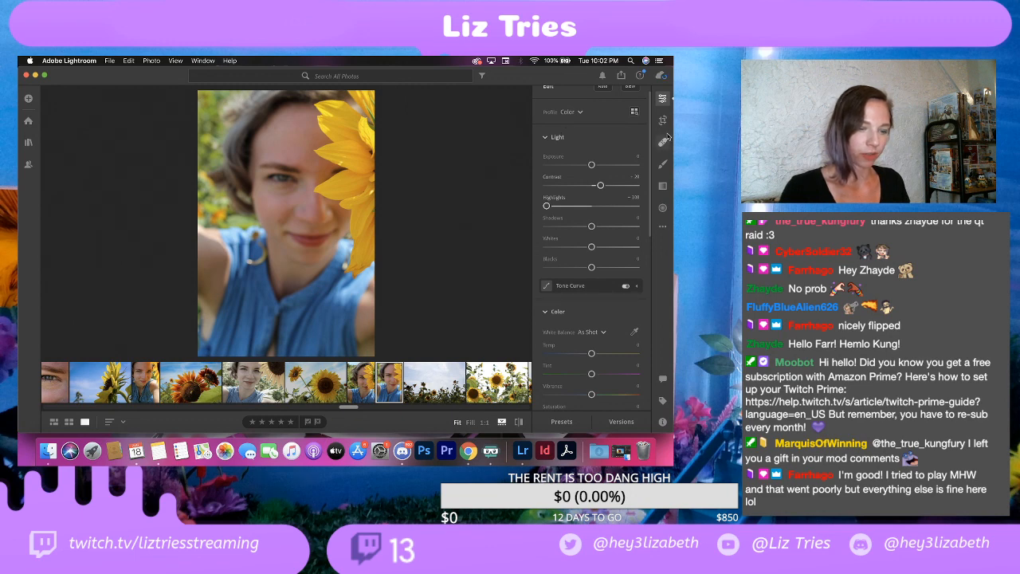
# Step: Brush a tint of about -25 over the forehead and nose area in the out-of-focus selfie
pyautogui.click(663, 164)
pyautogui.press('super+equal')
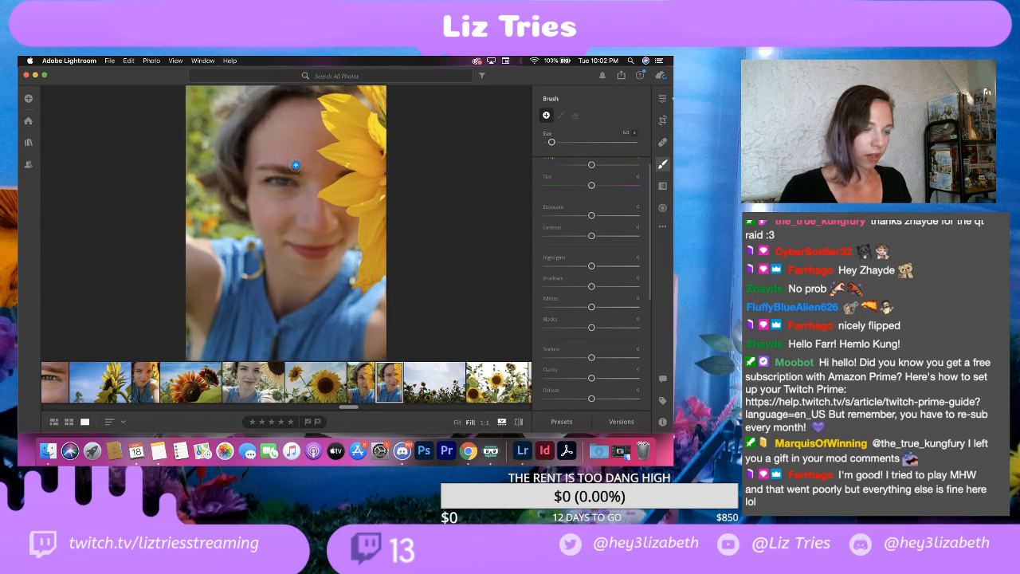
pyautogui.press('super+equal')
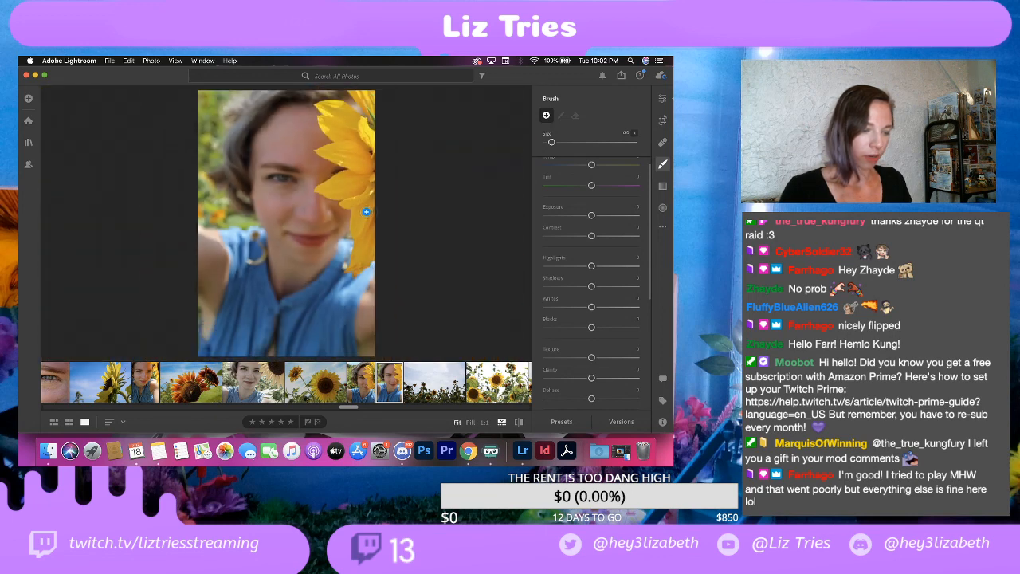
pyautogui.press('super+minus')
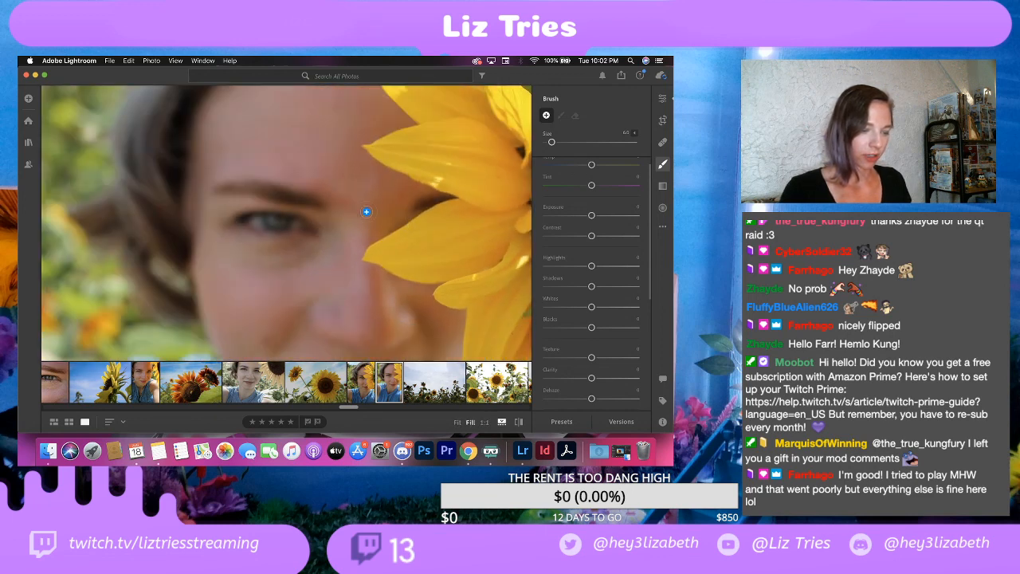
pyautogui.press('super+minus')
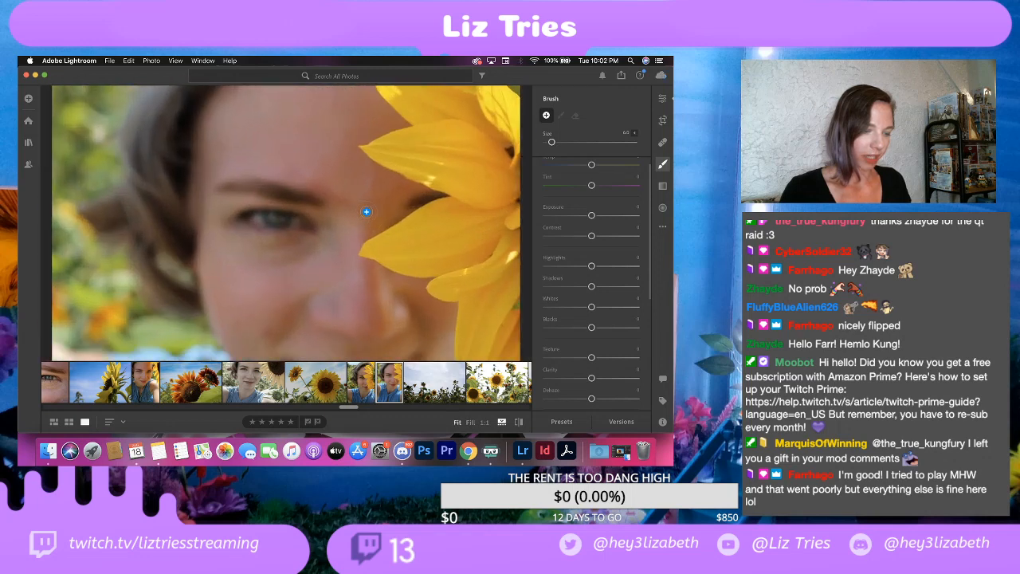
pyautogui.press('super+equal')
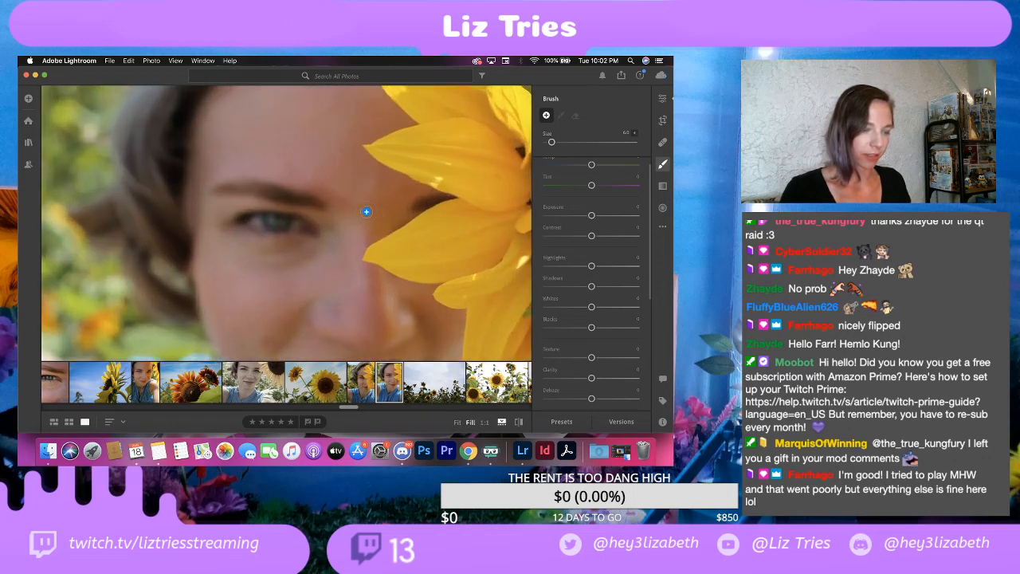
pyautogui.press('super+minus')
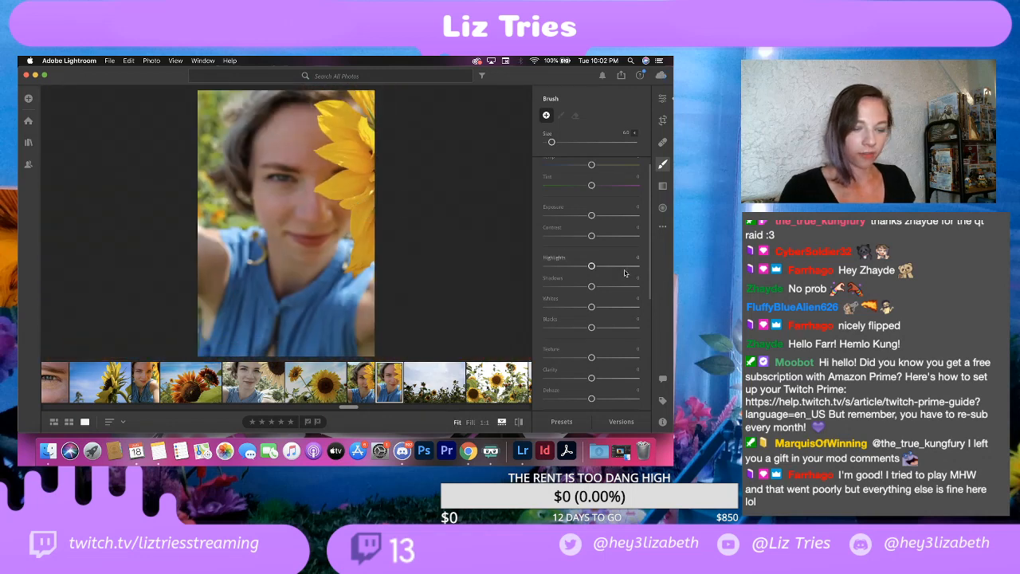
pyautogui.moveTo(591, 184); pyautogui.dragTo(580, 188)
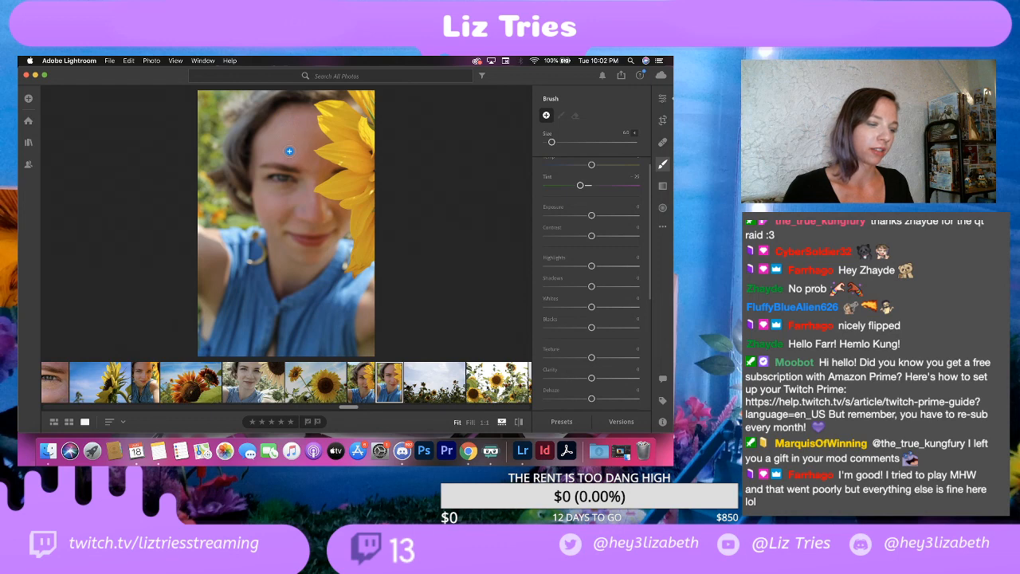
pyautogui.moveTo(288, 152); pyautogui.dragTo(306, 156)
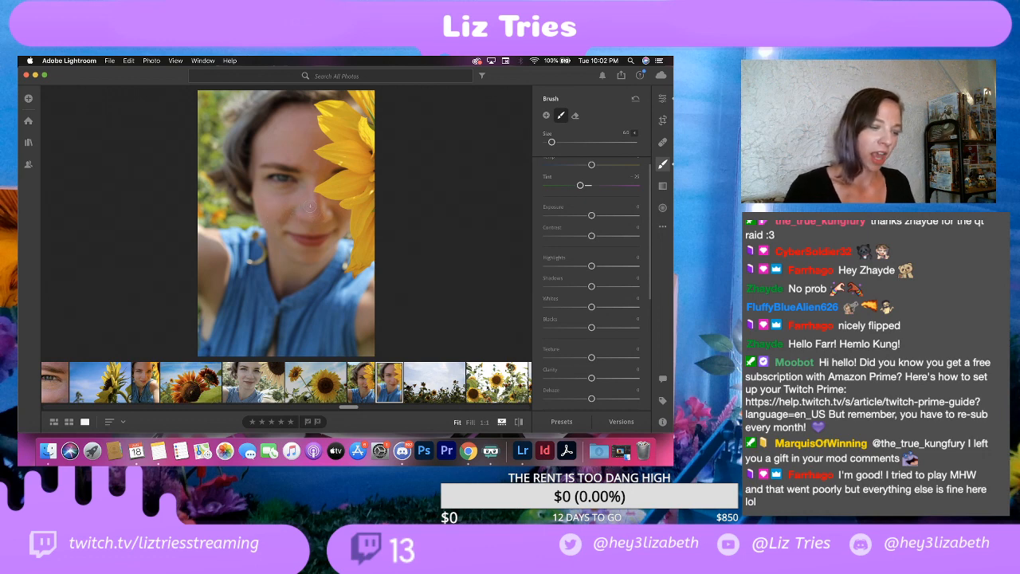
pyautogui.moveTo(320, 212); pyautogui.dragTo(286, 219)
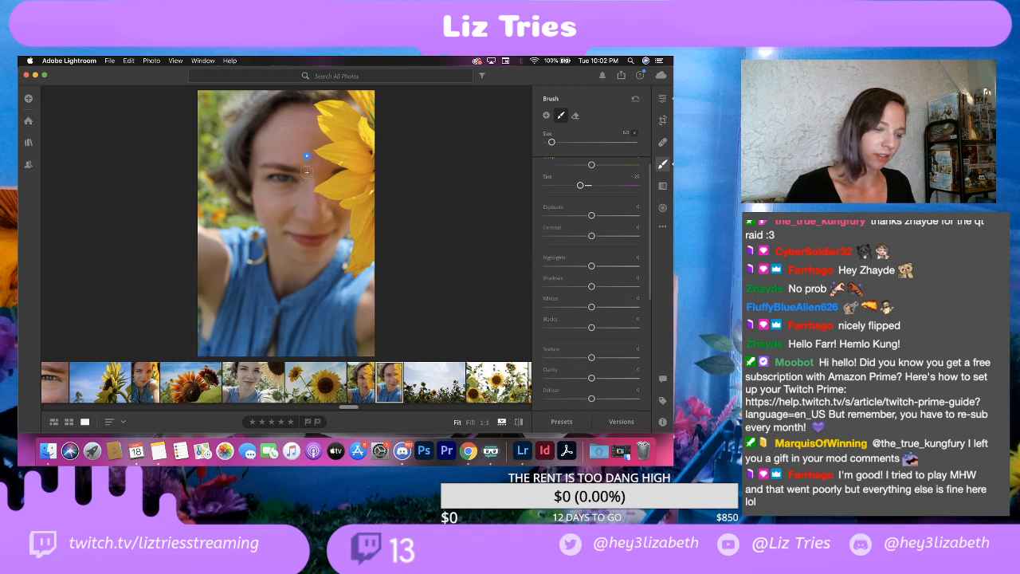
# Step: Extend the brushed tint over the eye area, nose and forehead in the out-of-focus selfie and set its tint to about -35
pyautogui.moveTo(306, 171); pyautogui.dragTo(308, 176)
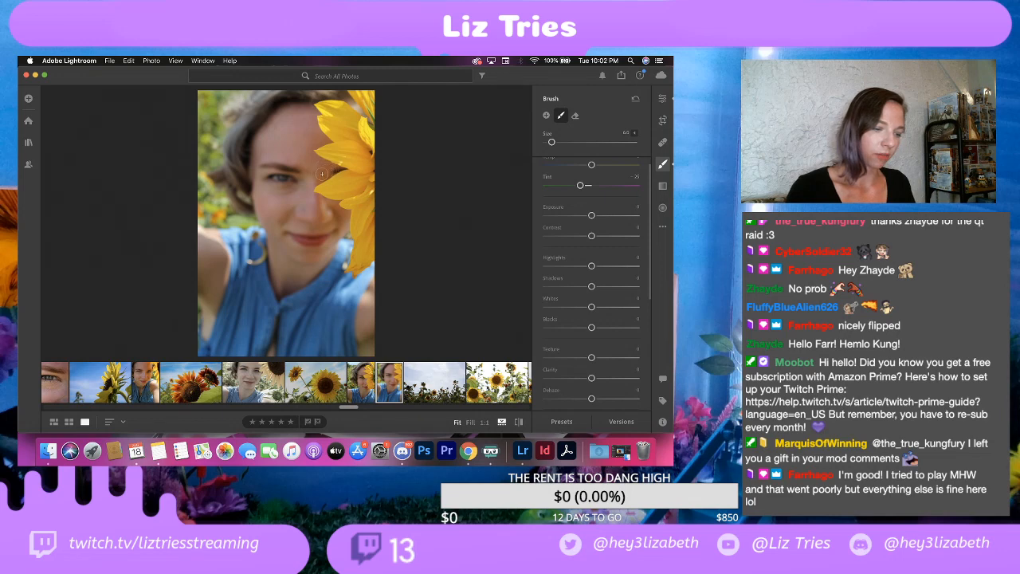
pyautogui.press('[')
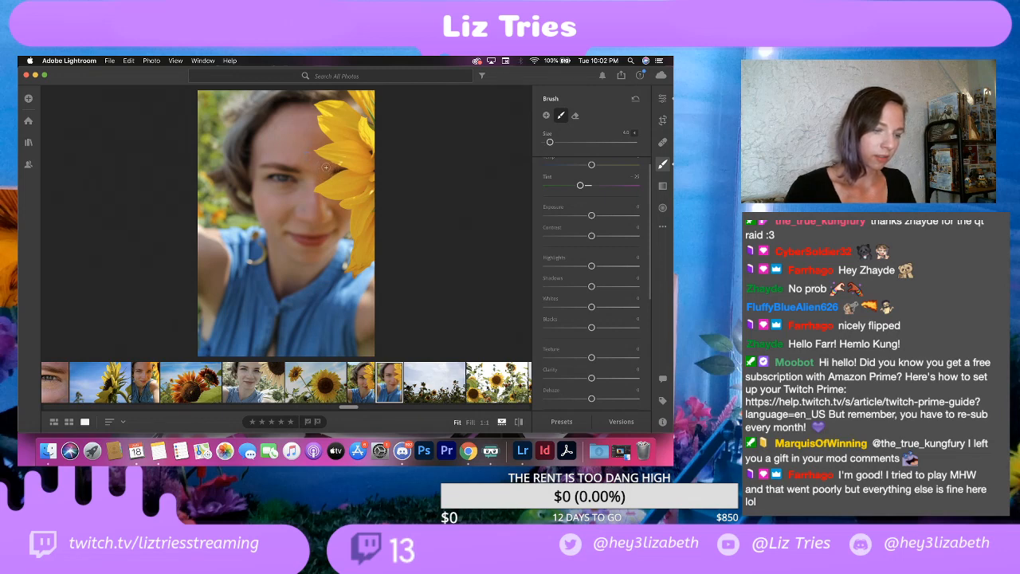
pyautogui.moveTo(326, 166); pyautogui.dragTo(321, 176)
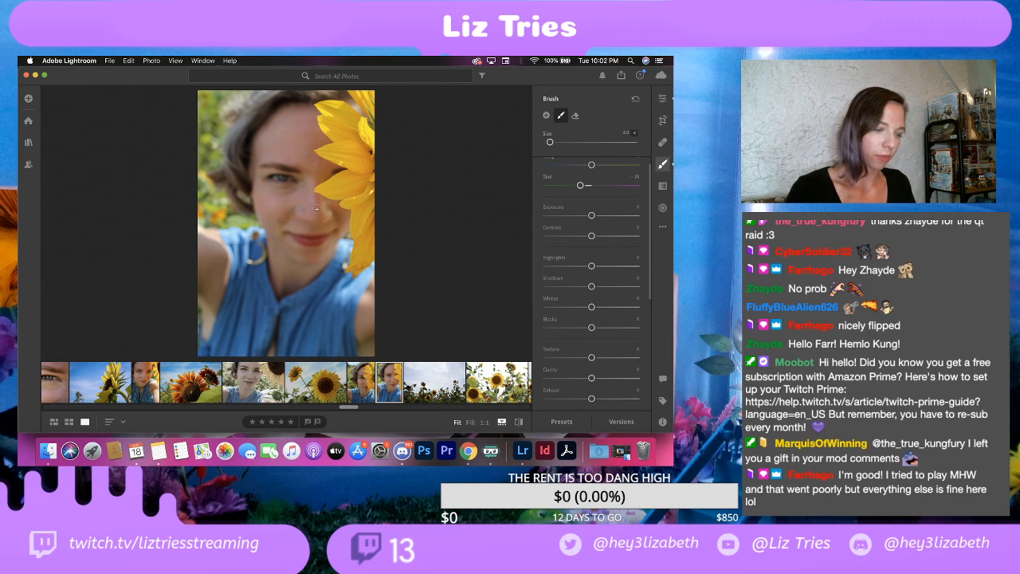
pyautogui.moveTo(311, 152)
pyautogui.mouseDown()
pyautogui.moveTo(307, 117)
pyautogui.moveTo(325, 140)
pyautogui.moveTo(305, 115)
pyautogui.mouseUp()
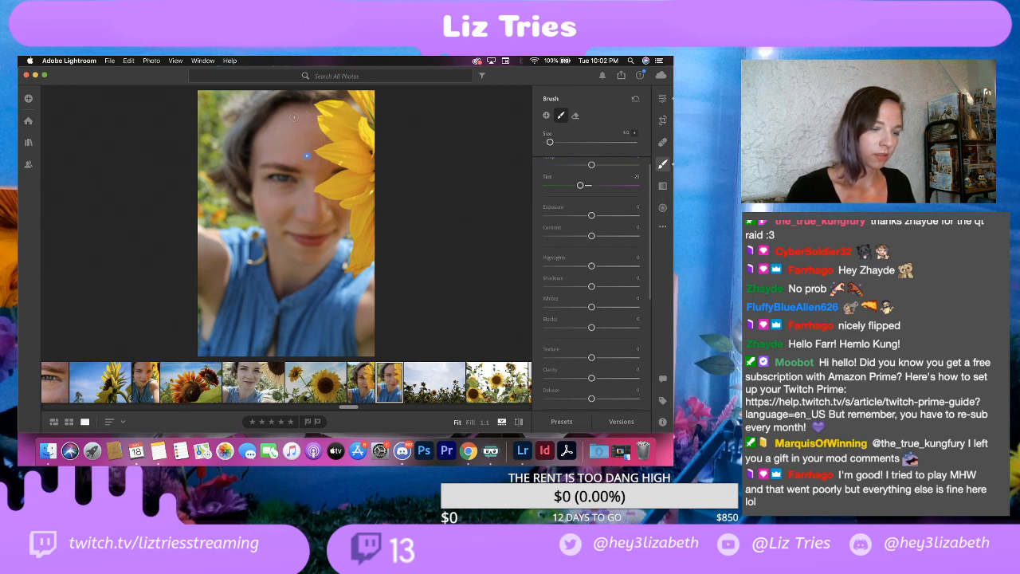
pyautogui.moveTo(580, 185)
pyautogui.mouseDown()
pyautogui.moveTo(562, 185)
pyautogui.moveTo(575, 185)
pyautogui.mouseUp()
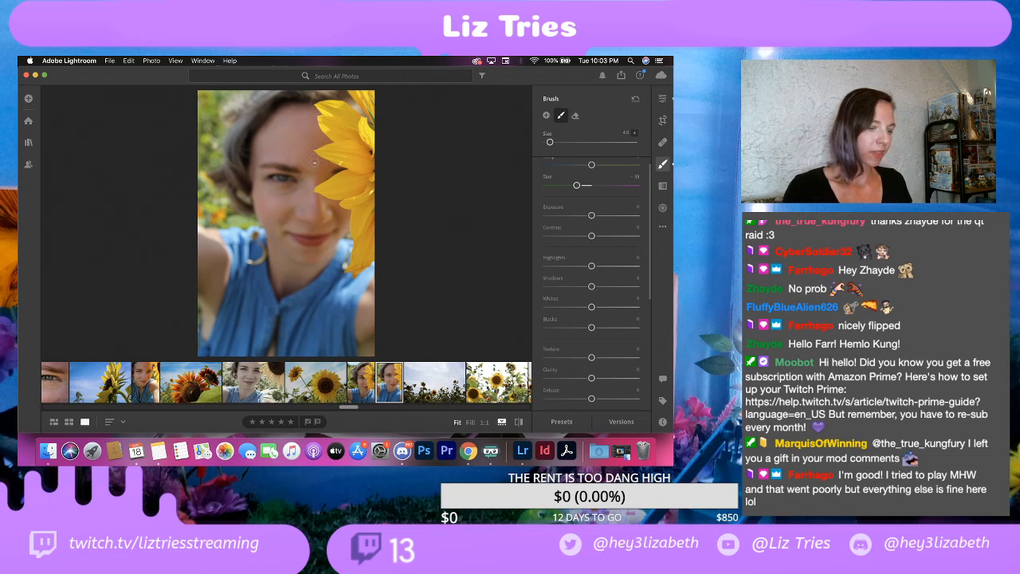
pyautogui.press(']')
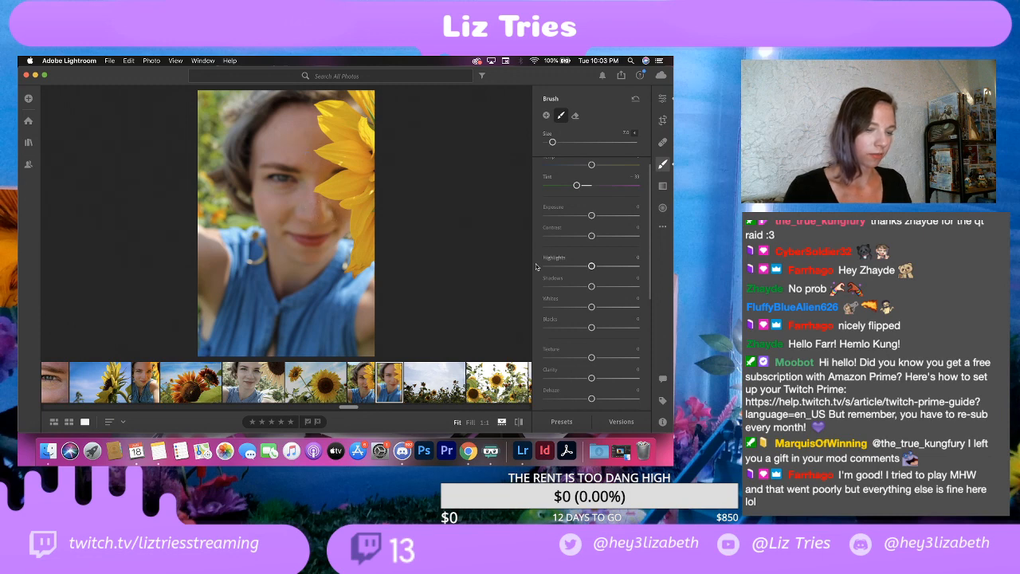
pyautogui.moveTo(576, 188); pyautogui.dragTo(575, 188)
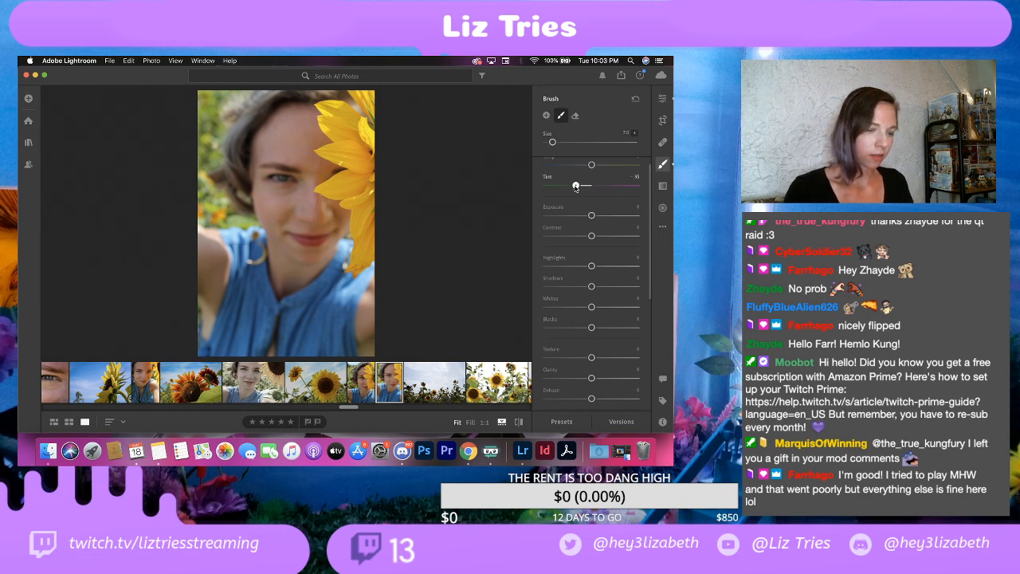
# Step: Compare the out-of-focus selfie's skin tones with the in-focus sunflower selfie, ending on the out-of-focus one
pyautogui.click(662, 97)
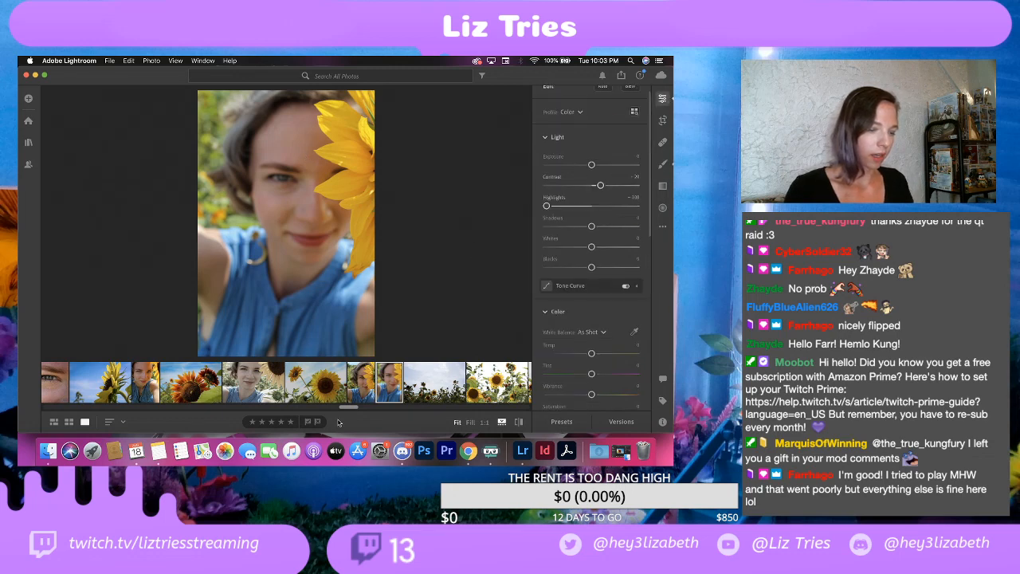
pyautogui.click(367, 390)
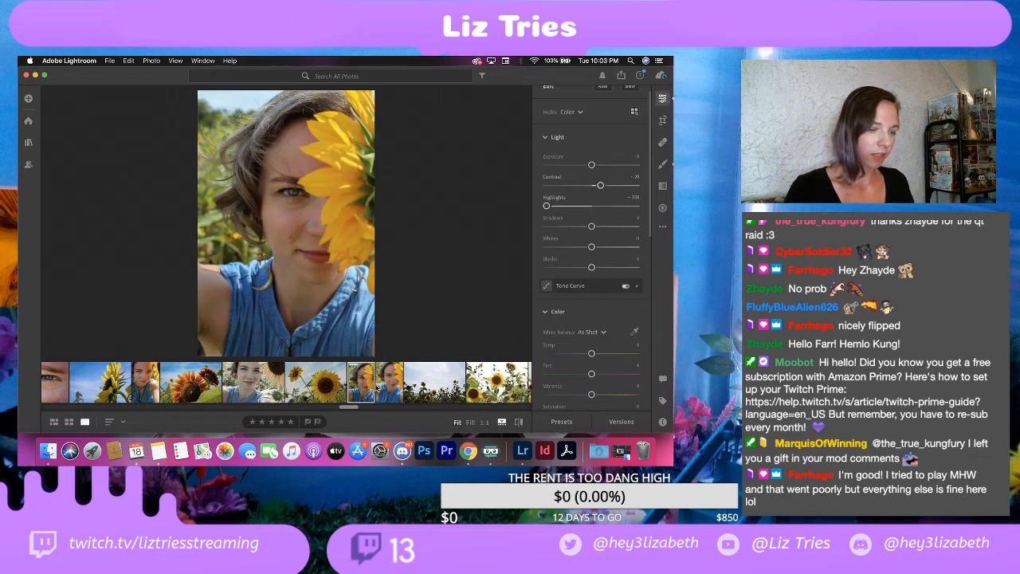
pyautogui.click(390, 387)
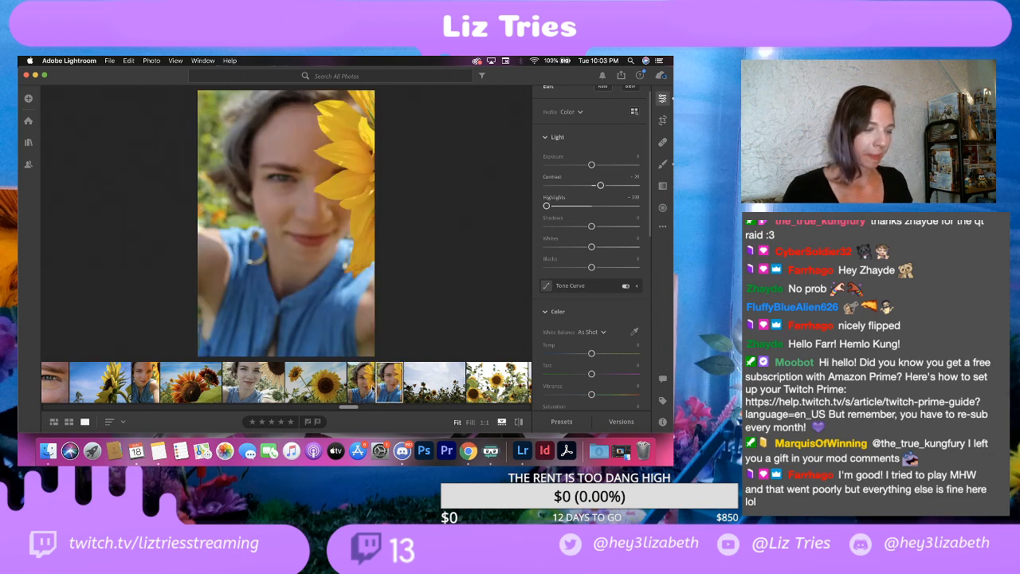
pyautogui.click(371, 391)
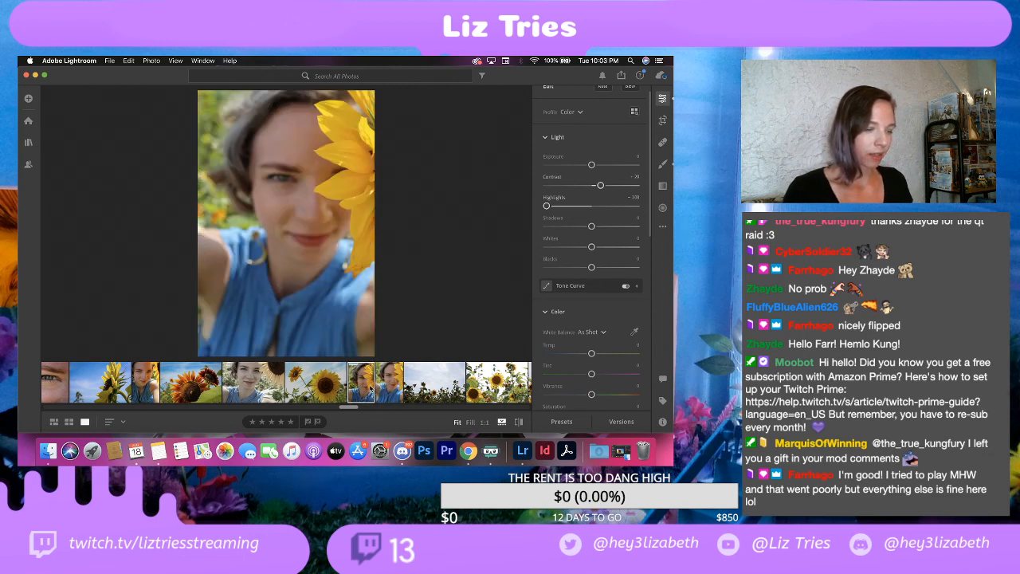
pyautogui.click(389, 387)
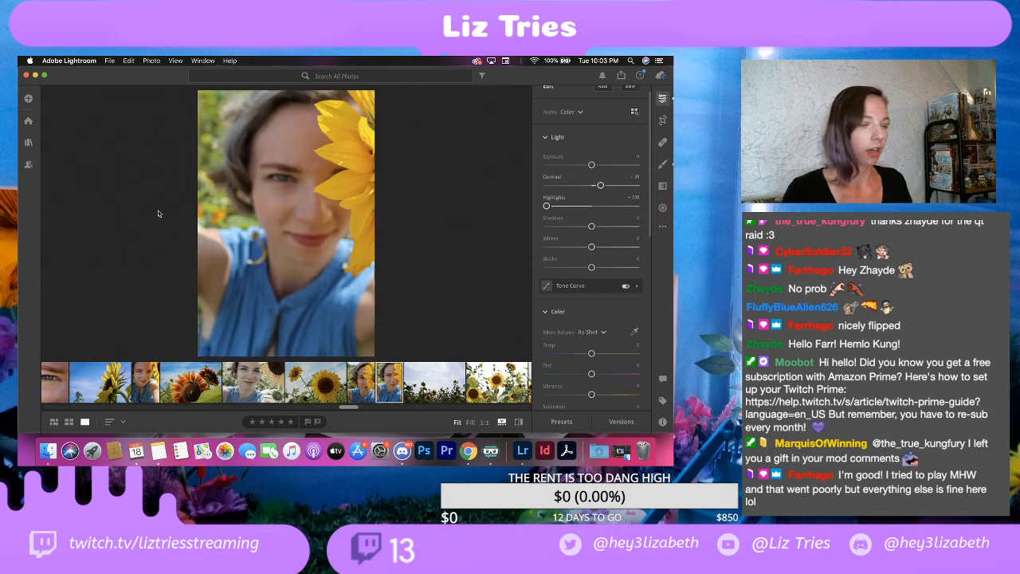
# Step: Export the out-of-focus selfie as a full-size JPG at 100% quality with watermark into the EDITS folder
pyautogui.click(115, 60)
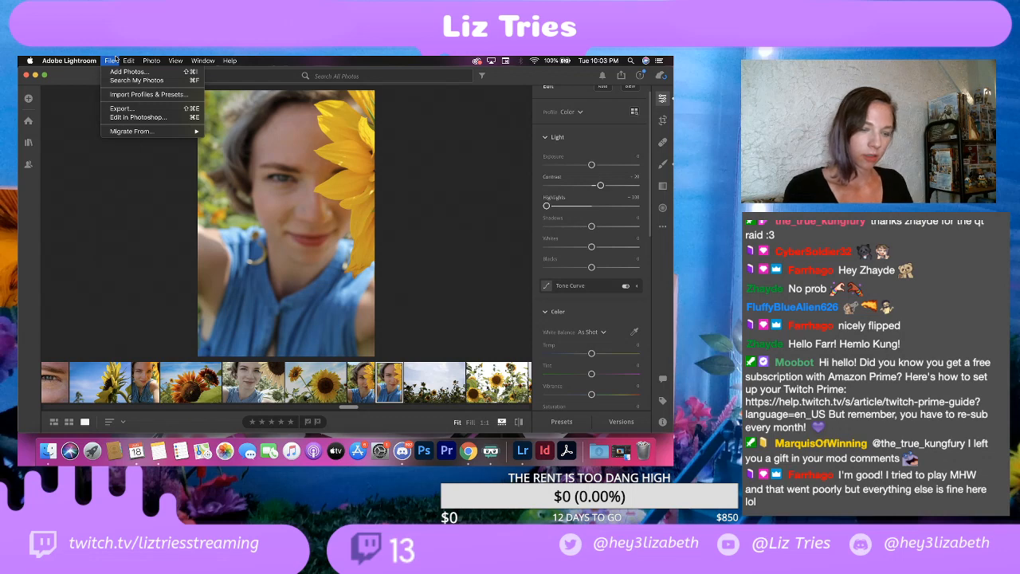
pyautogui.click(149, 114)
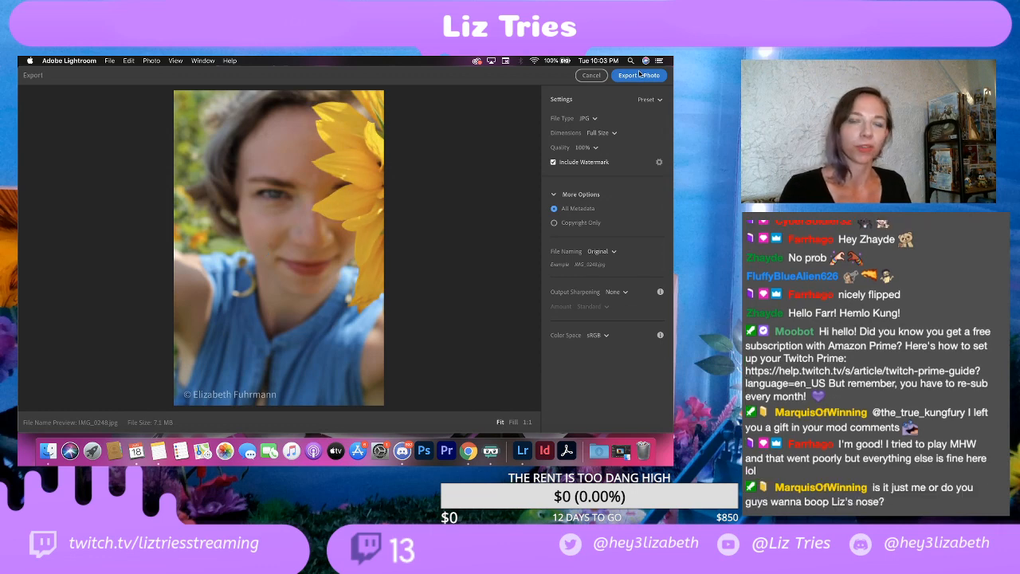
pyautogui.click(640, 75)
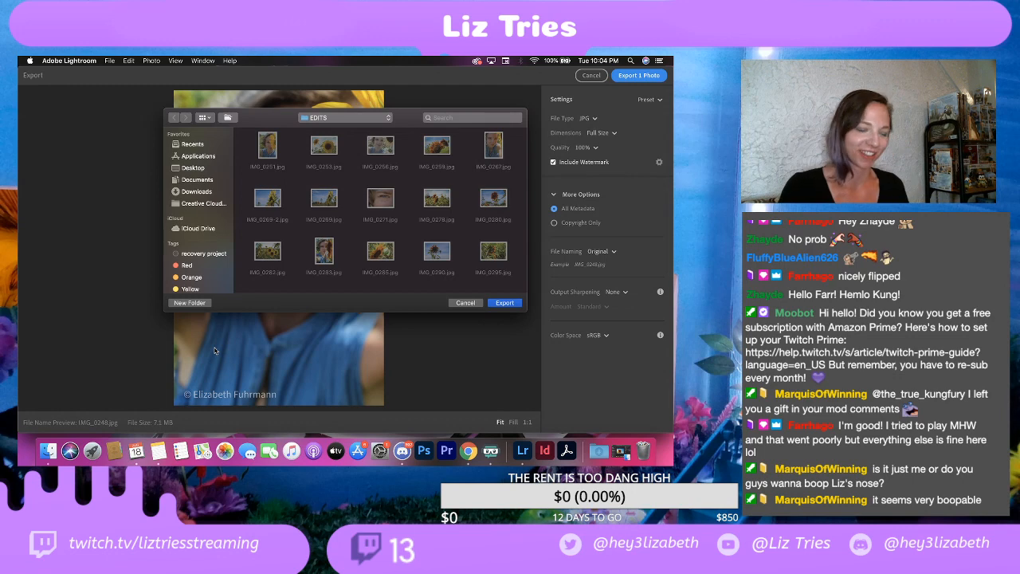
pyautogui.click(504, 303)
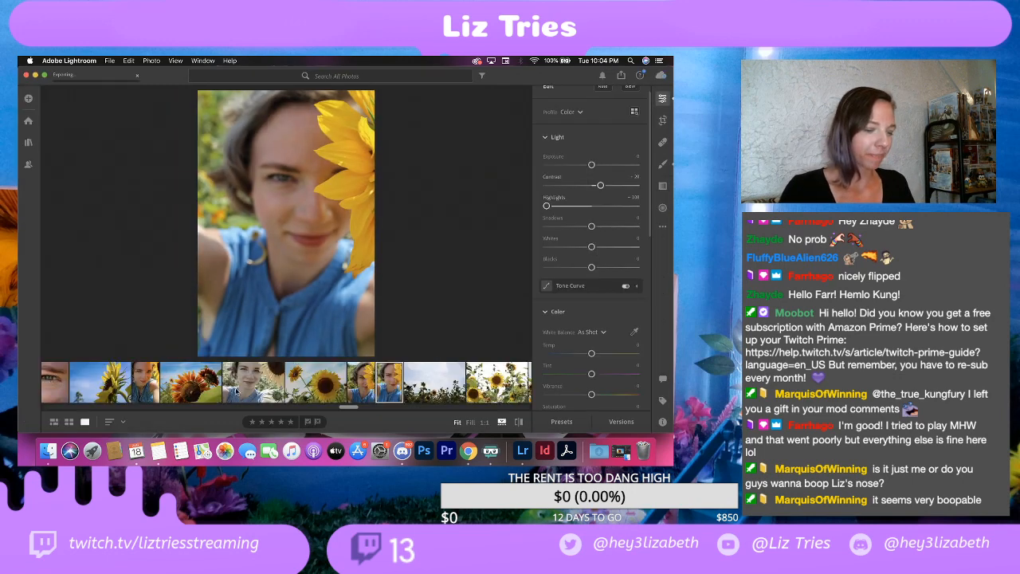
# Step: On the sunflower field photo with the large sky, undo a trial exposure increase and set both contrast and shadows to +50
pyautogui.click(422, 387)
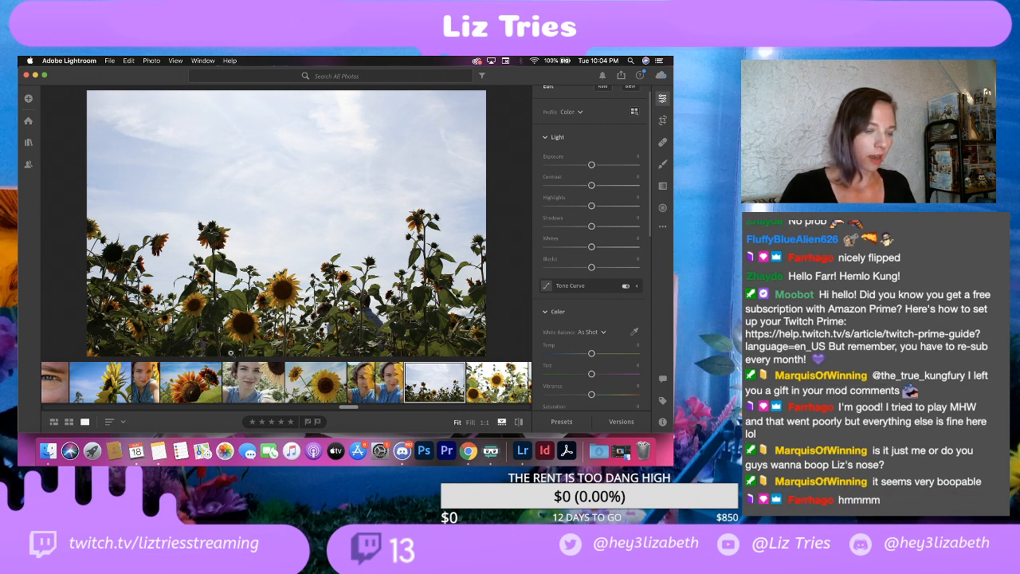
pyautogui.scroll(1, 567, 171)
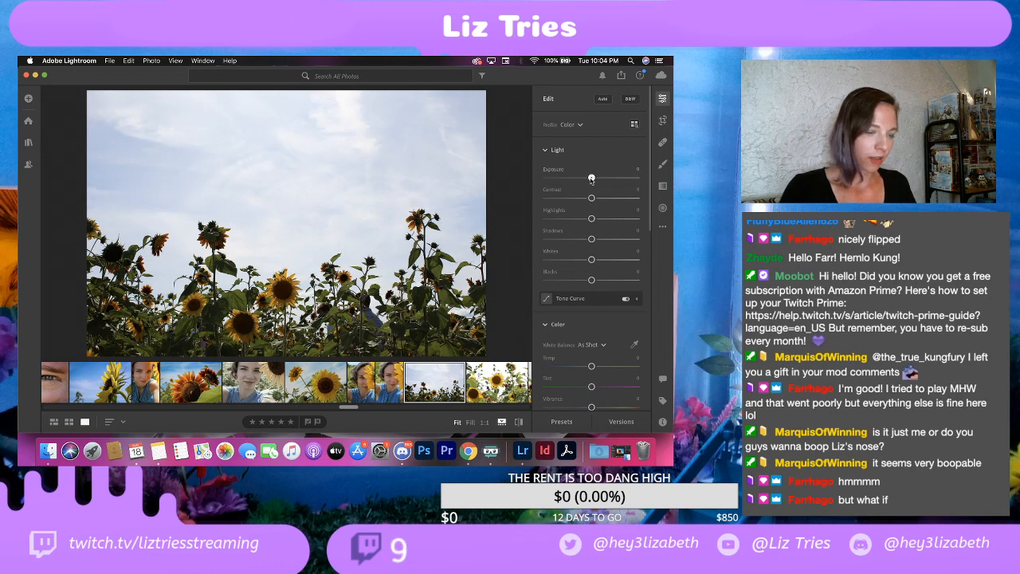
pyautogui.moveTo(591, 178); pyautogui.dragTo(600, 178)
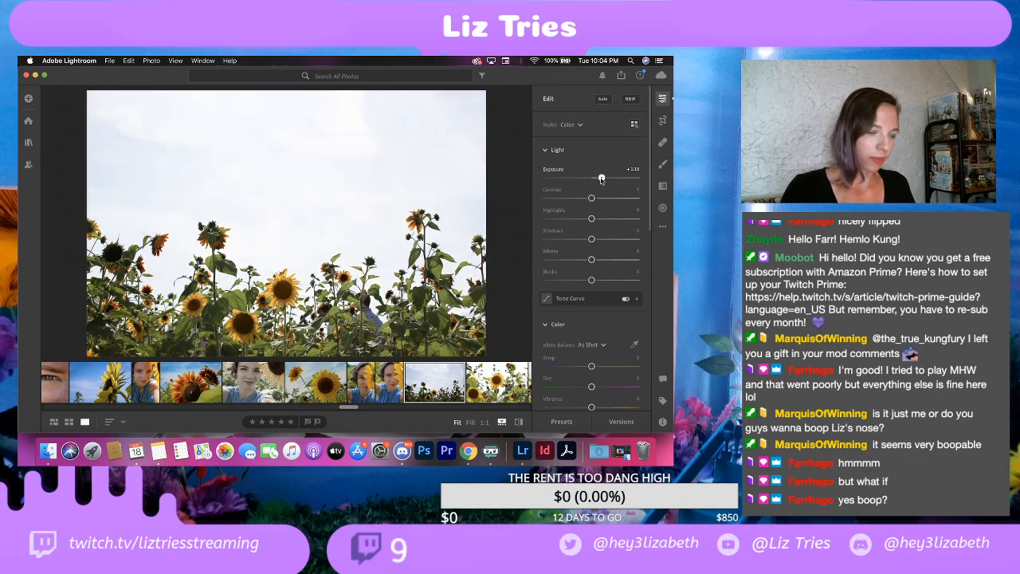
pyautogui.press('super+z')
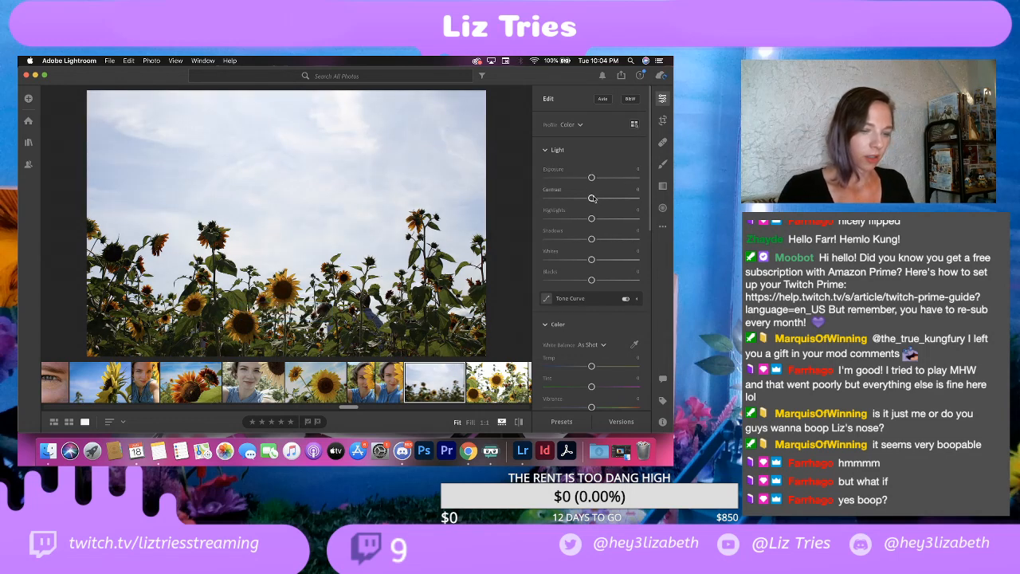
pyautogui.moveTo(592, 198); pyautogui.dragTo(614, 240)
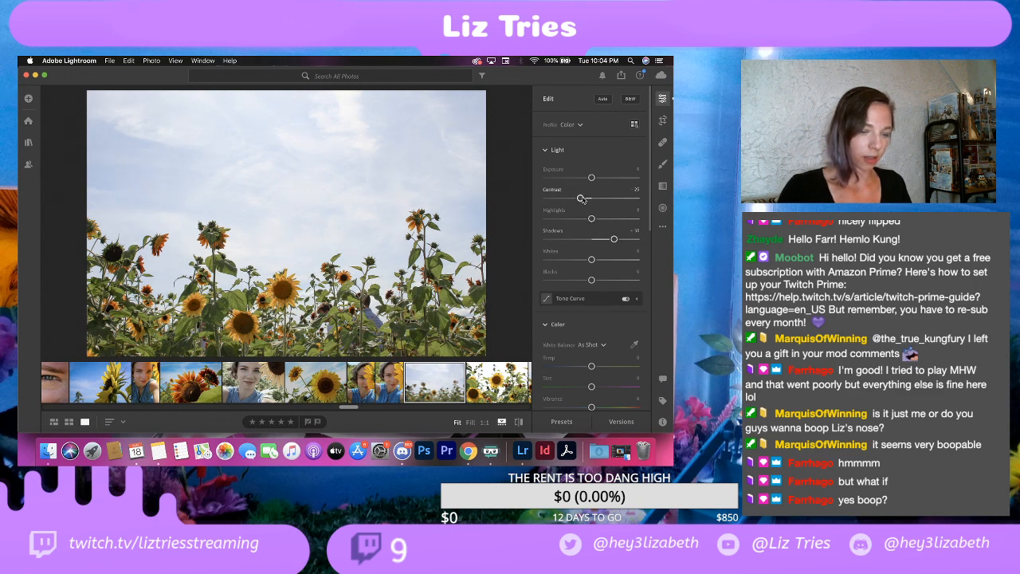
pyautogui.moveTo(581, 199); pyautogui.dragTo(614, 199)
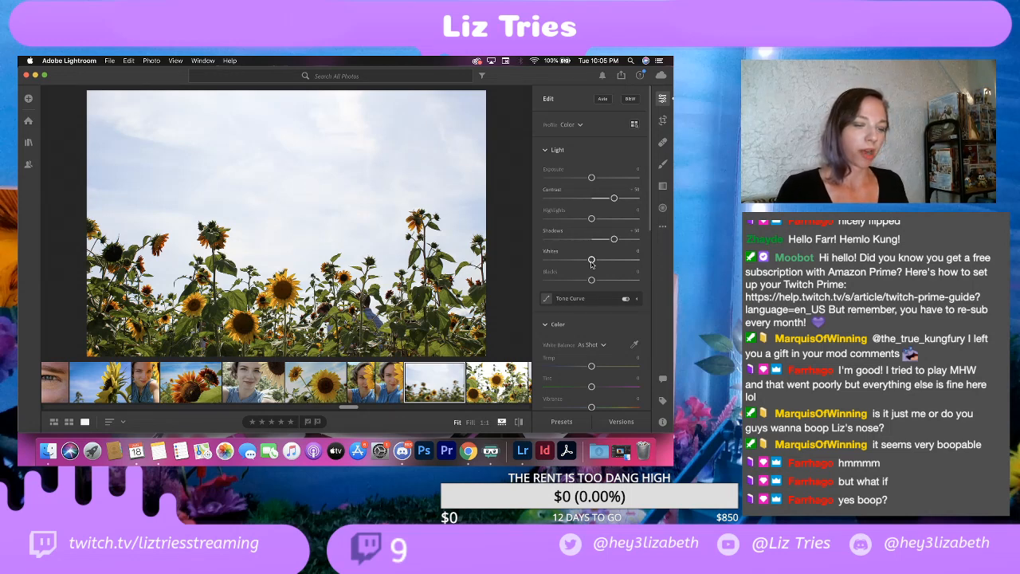
# Step: Set the sunflower field photo's whites to about -80 and blacks to about -45
pyautogui.moveTo(591, 260); pyautogui.dragTo(554, 263)
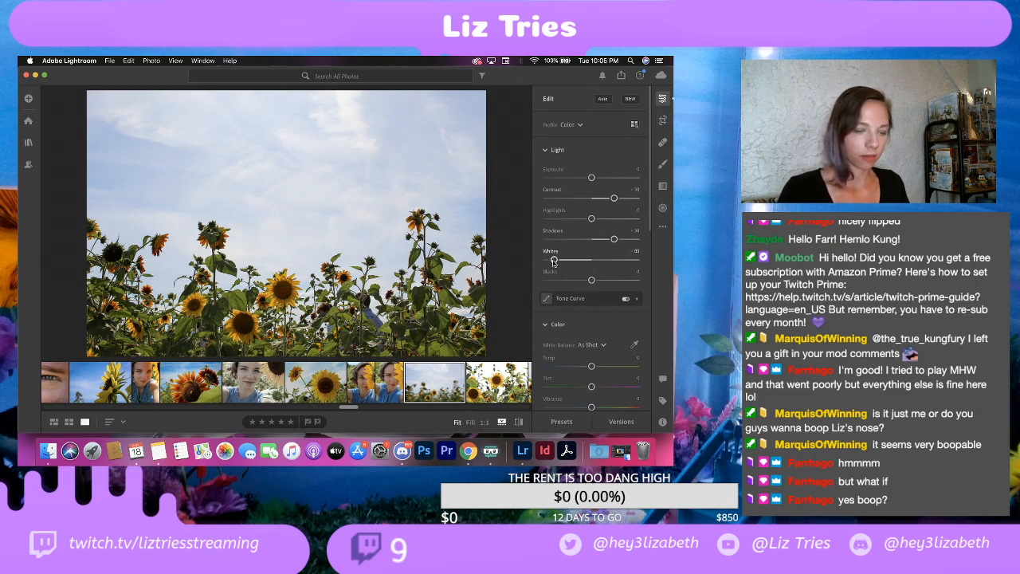
pyautogui.moveTo(554, 261); pyautogui.dragTo(556, 262)
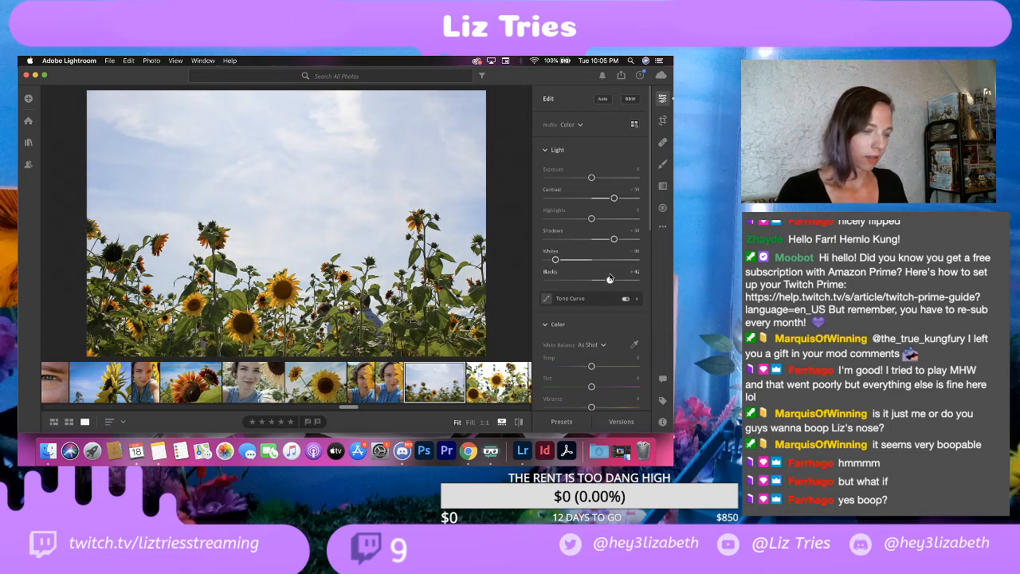
pyautogui.moveTo(603, 279); pyautogui.dragTo(571, 282)
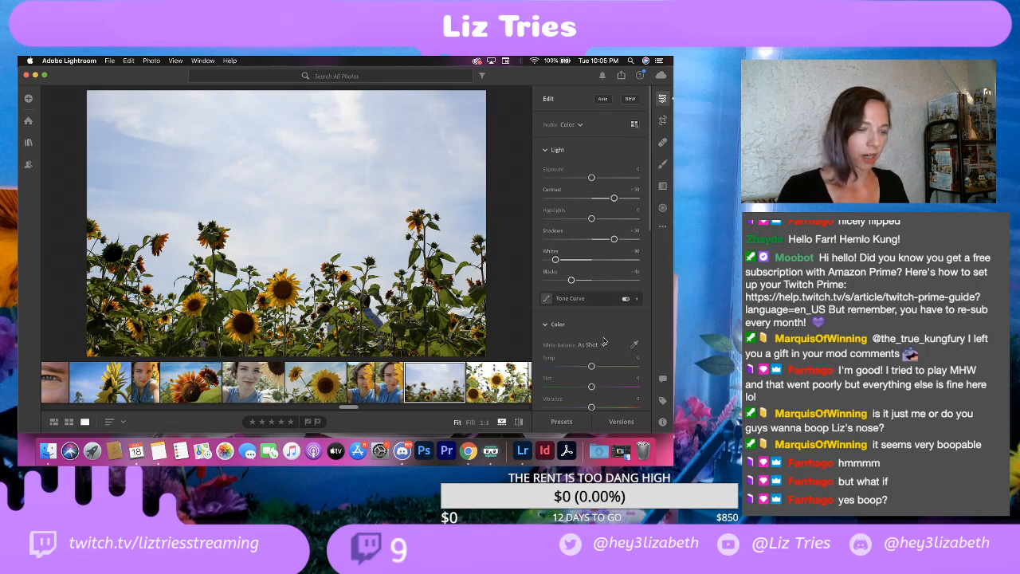
# Step: Raise the sunflower field photo's saturation to about +15 and look over its effects and detail settings
pyautogui.scroll(-2, 564, 319)
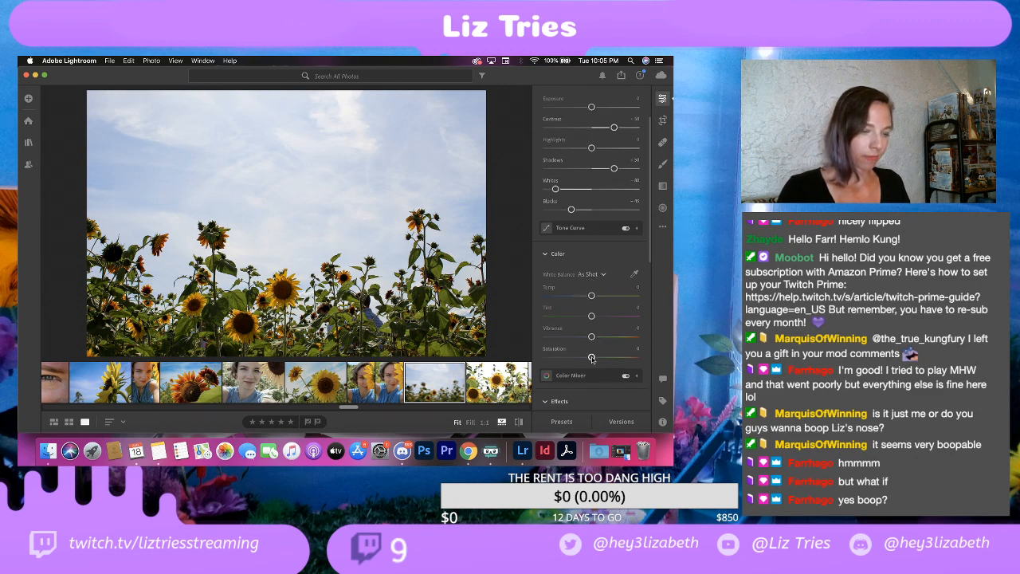
pyautogui.moveTo(592, 357); pyautogui.dragTo(598, 358)
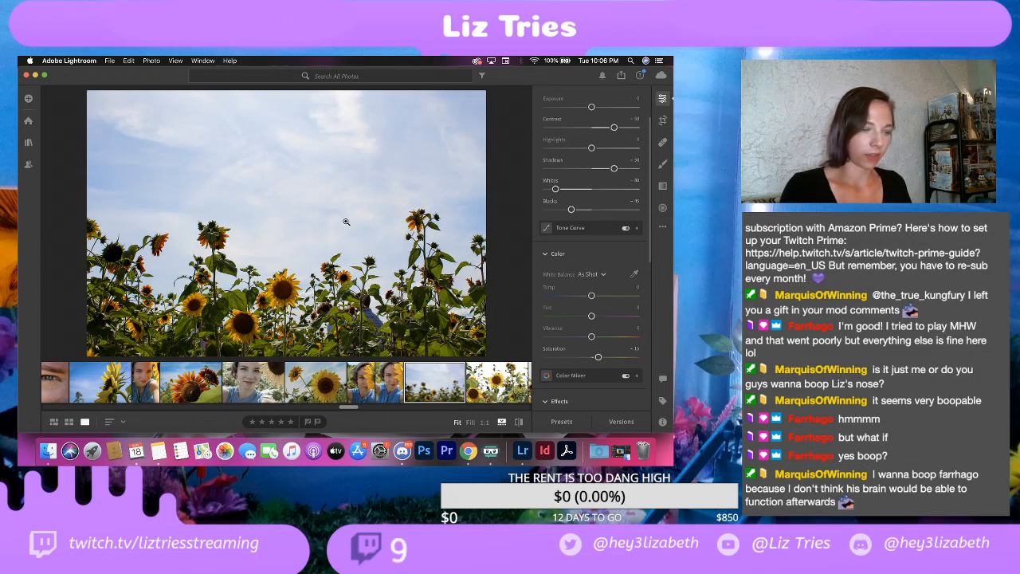
pyautogui.scroll(-2, 551, 351)
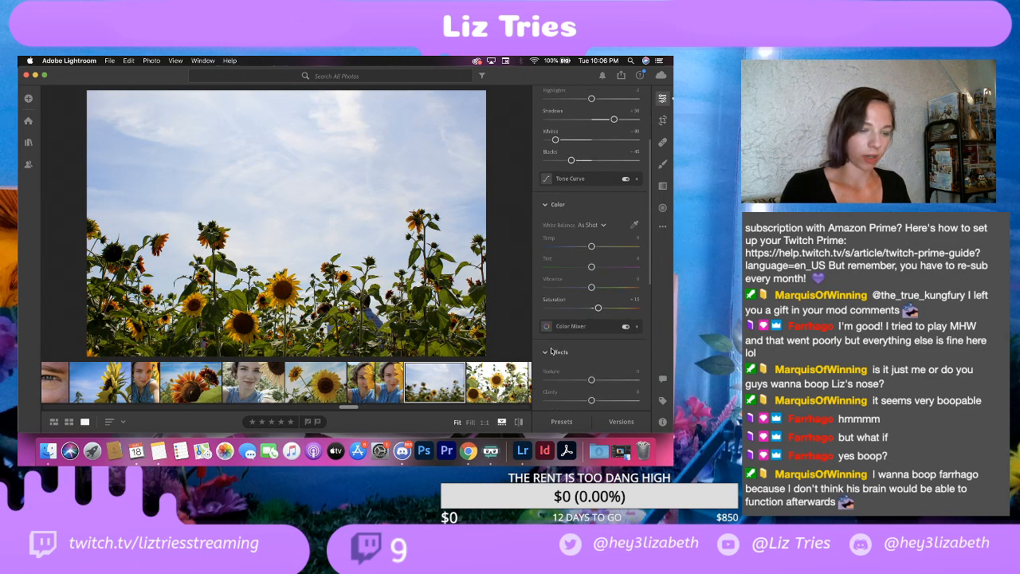
pyautogui.scroll(-5, 551, 351)
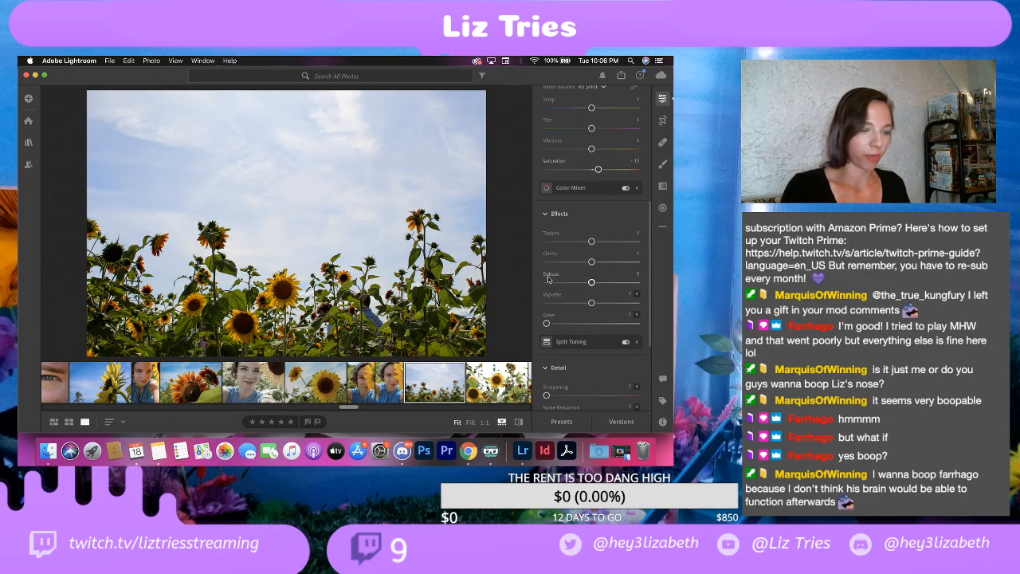
pyautogui.scroll(-5, 557, 305)
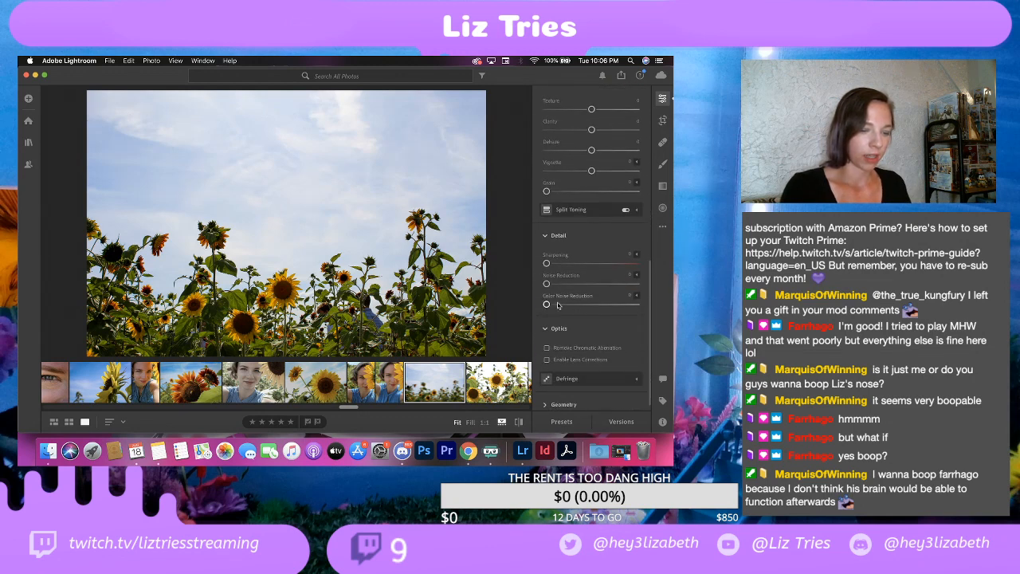
pyautogui.scroll(10, 558, 305)
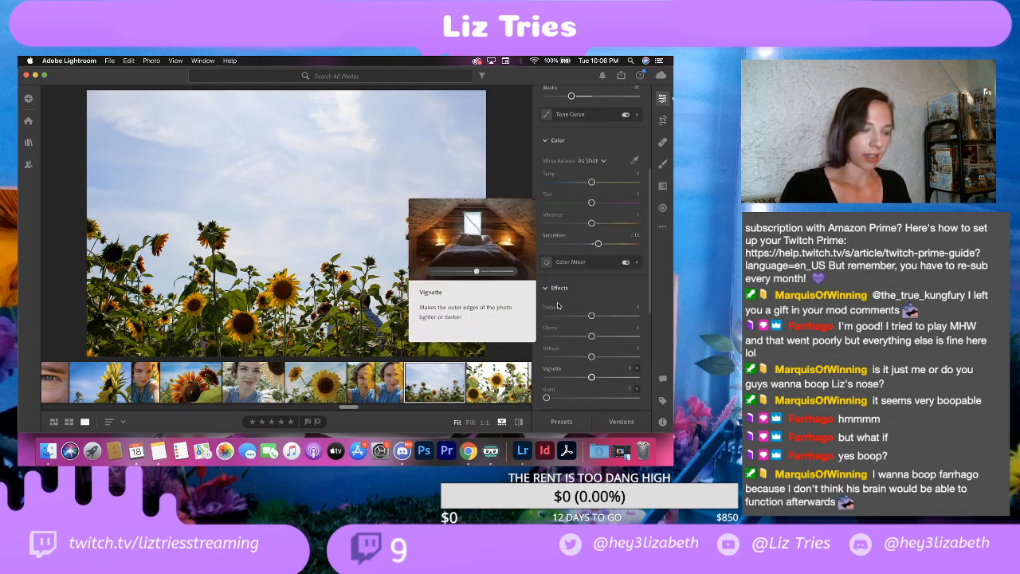
# Step: Prepare a slightly larger adjustment brush with exposure at about -0.55 and contrast at about -20
pyautogui.click(664, 165)
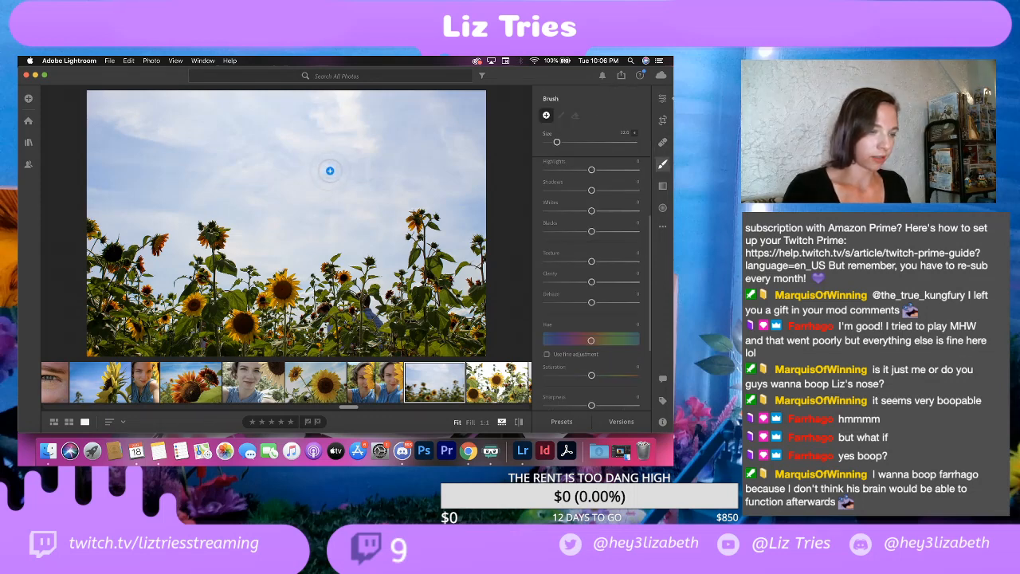
pyautogui.press(']')
pyautogui.press(']')
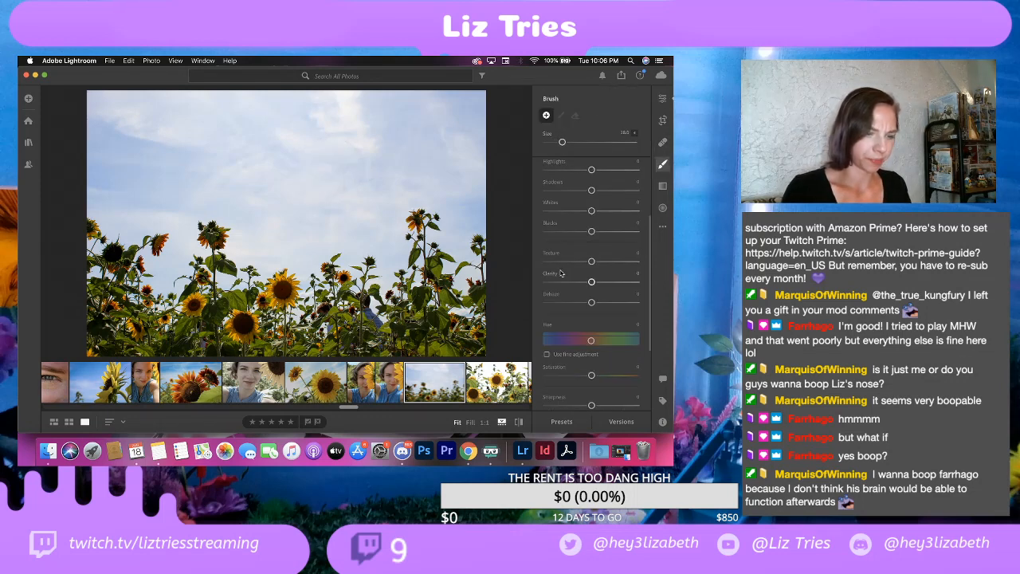
pyautogui.scroll(4, 578, 234)
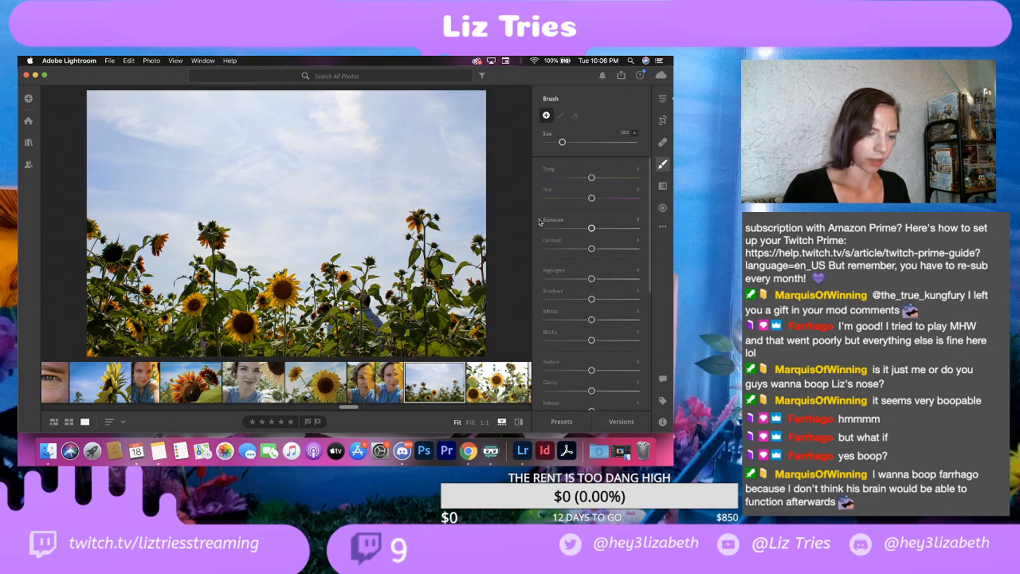
pyautogui.moveTo(589, 228); pyautogui.dragTo(586, 230)
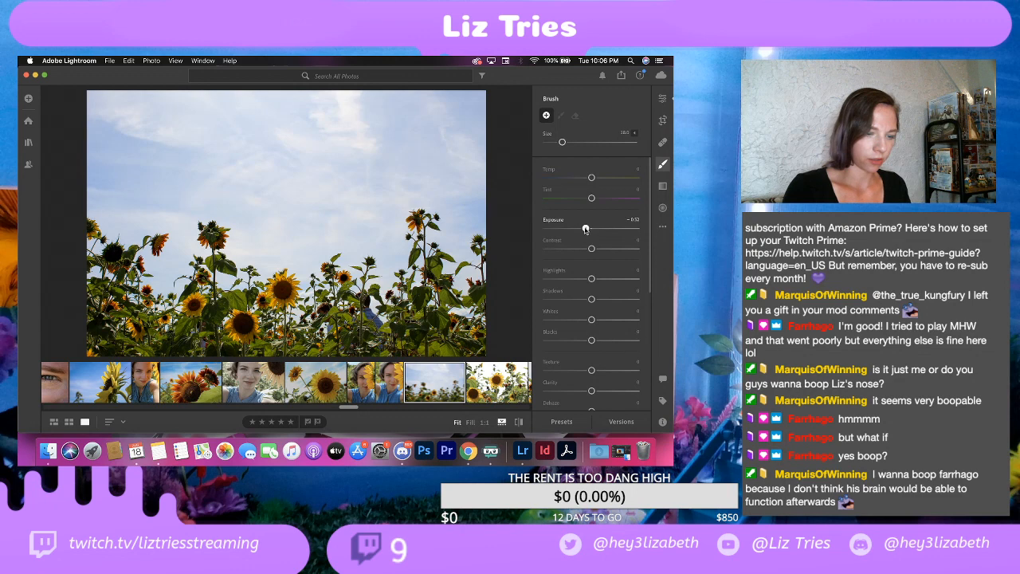
pyautogui.moveTo(585, 229); pyautogui.dragTo(583, 249)
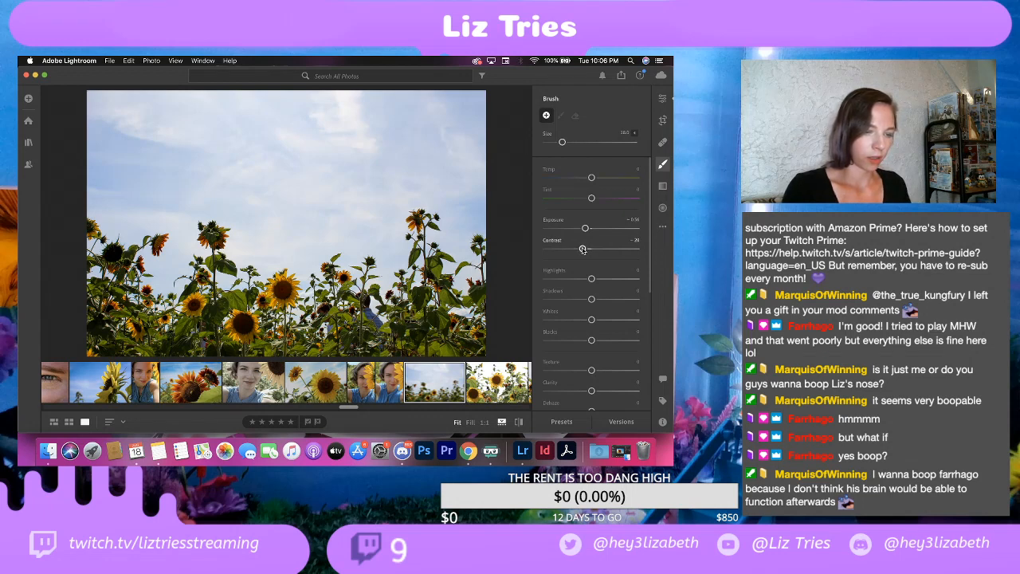
# Step: Brush the darkening adjustment over the sky of the sunflower field photo, down to the tops of the flowers
pyautogui.moveTo(161, 153)
pyautogui.mouseDown()
pyautogui.moveTo(224, 137)
pyautogui.moveTo(204, 133)
pyautogui.moveTo(237, 128)
pyautogui.moveTo(234, 106)
pyautogui.moveTo(175, 112)
pyautogui.moveTo(192, 130)
pyautogui.moveTo(121, 148)
pyautogui.moveTo(148, 181)
pyautogui.moveTo(103, 160)
pyautogui.moveTo(119, 151)
pyautogui.moveTo(119, 119)
pyautogui.moveTo(118, 149)
pyautogui.moveTo(116, 140)
pyautogui.moveTo(177, 123)
pyautogui.moveTo(255, 121)
pyautogui.moveTo(127, 123)
pyautogui.moveTo(200, 138)
pyautogui.mouseUp()
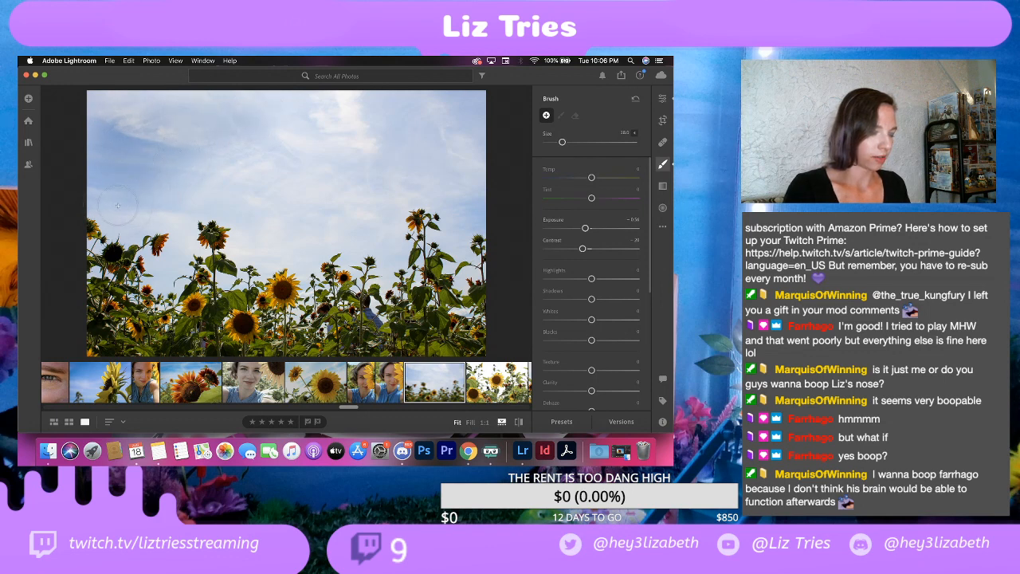
pyautogui.moveTo(117, 205)
pyautogui.mouseDown()
pyautogui.moveTo(231, 182)
pyautogui.moveTo(284, 158)
pyautogui.moveTo(237, 103)
pyautogui.moveTo(329, 106)
pyautogui.moveTo(215, 166)
pyautogui.moveTo(177, 216)
pyautogui.mouseUp()
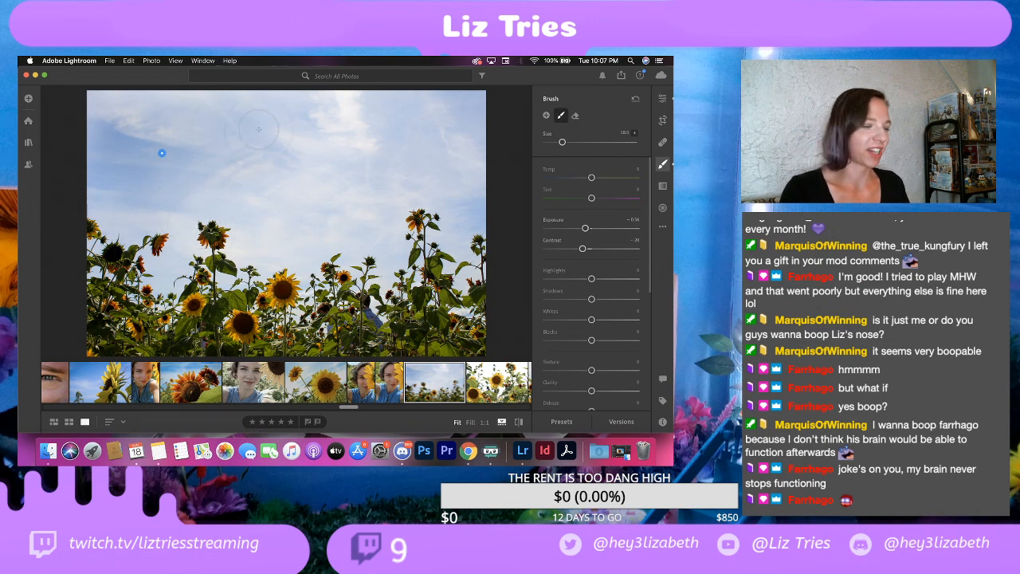
pyautogui.moveTo(338, 118); pyautogui.dragTo(239, 129)
pyautogui.moveTo(206, 176)
pyautogui.mouseDown()
pyautogui.moveTo(189, 197)
pyautogui.moveTo(497, 91)
pyautogui.moveTo(340, 115)
pyautogui.moveTo(259, 105)
pyautogui.moveTo(327, 129)
pyautogui.moveTo(295, 142)
pyautogui.moveTo(408, 142)
pyautogui.moveTo(261, 166)
pyautogui.moveTo(311, 177)
pyautogui.moveTo(382, 152)
pyautogui.moveTo(437, 154)
pyautogui.moveTo(470, 193)
pyautogui.moveTo(385, 182)
pyautogui.moveTo(265, 234)
pyautogui.moveTo(287, 220)
pyautogui.moveTo(311, 225)
pyautogui.moveTo(167, 261)
pyautogui.mouseUp()
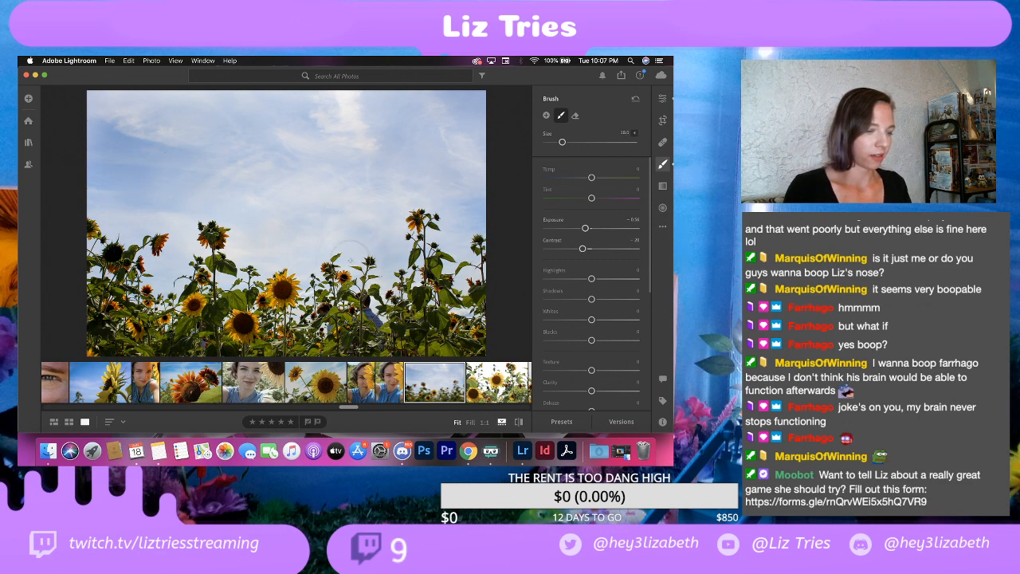
pyautogui.moveTo(350, 261)
pyautogui.mouseDown()
pyautogui.moveTo(311, 265)
pyautogui.moveTo(306, 277)
pyautogui.mouseUp()
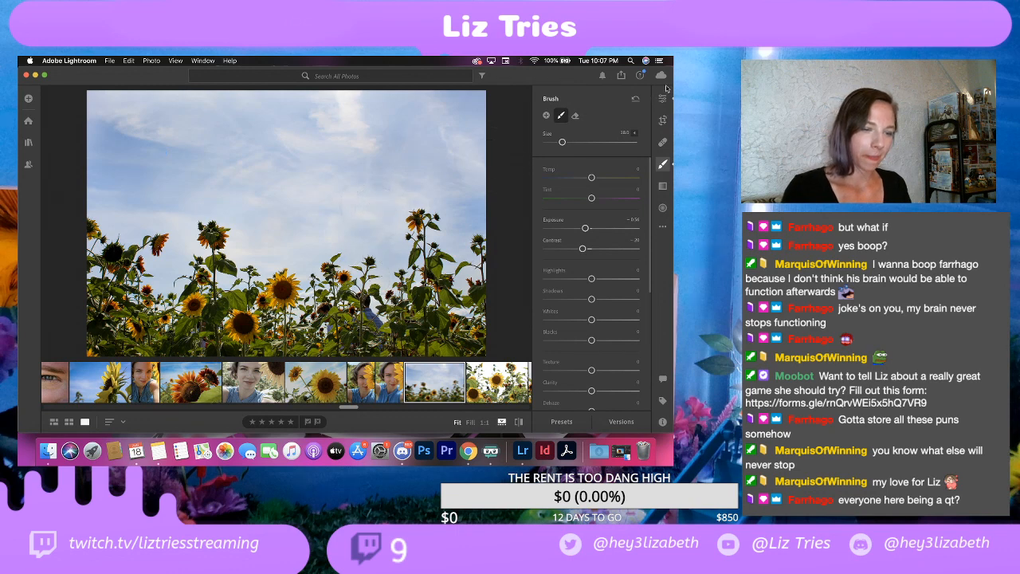
# Step: Leave the brush for the general edit settings and open the export settings for the sunflower field photo
pyautogui.click(109, 61)
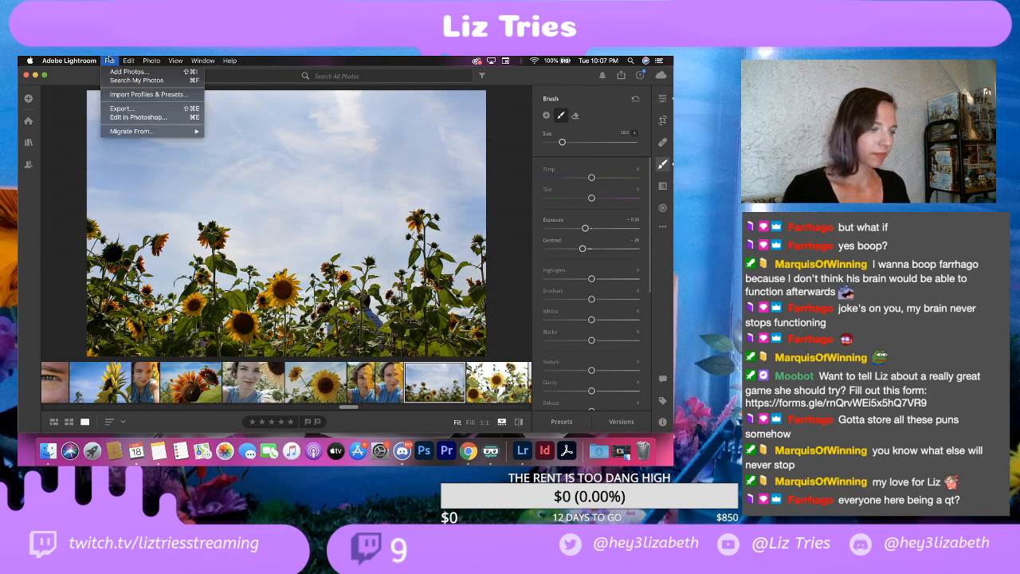
pyautogui.moveTo(131, 60)
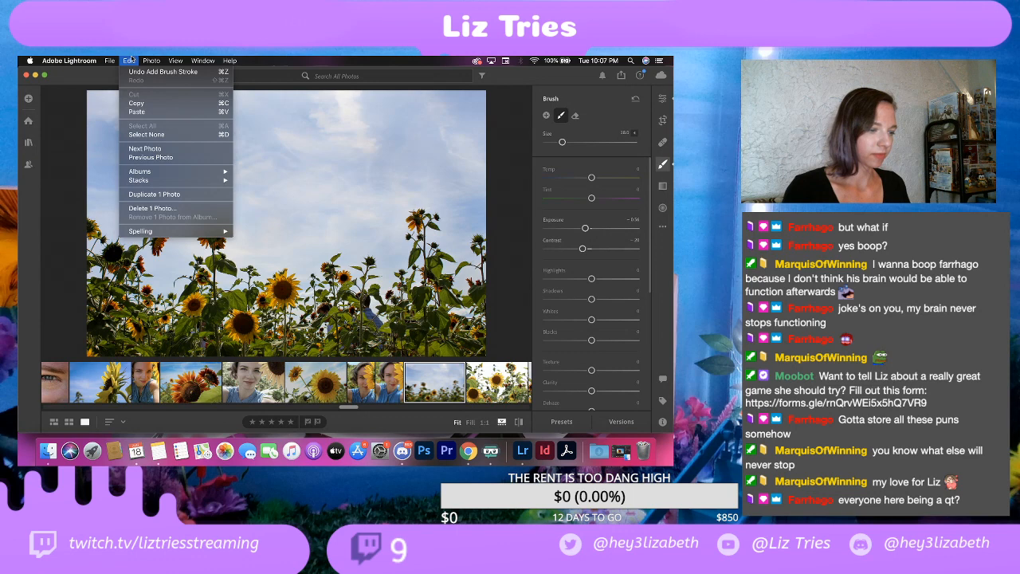
pyautogui.click(66, 174)
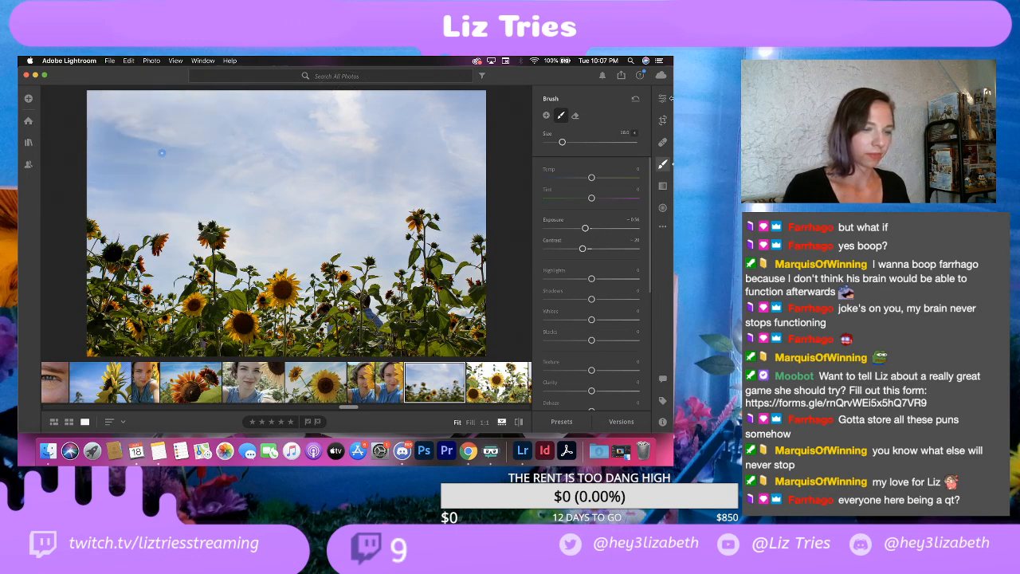
pyautogui.scroll(-3, 628, 106)
pyautogui.click(662, 99)
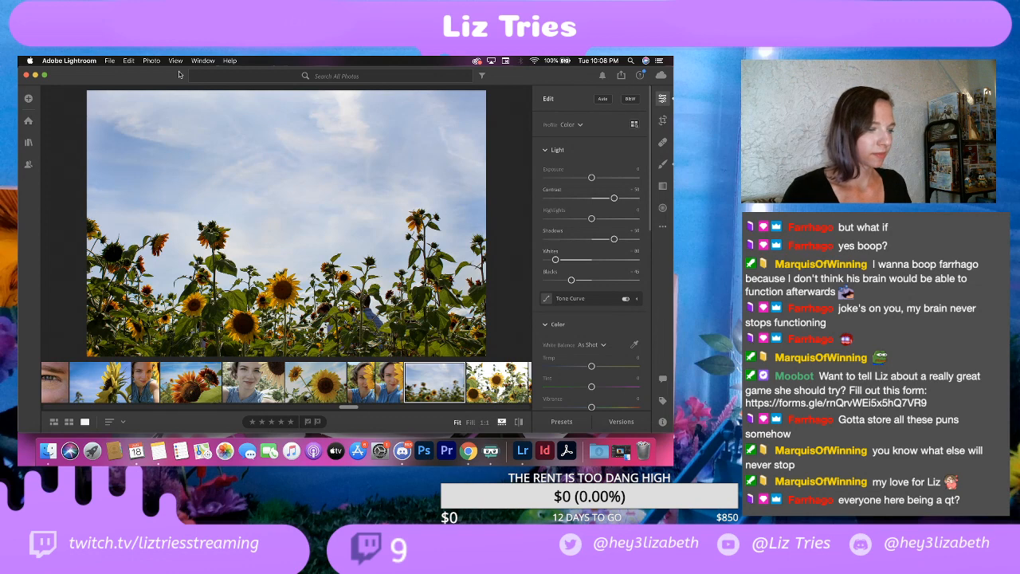
pyautogui.click(129, 60)
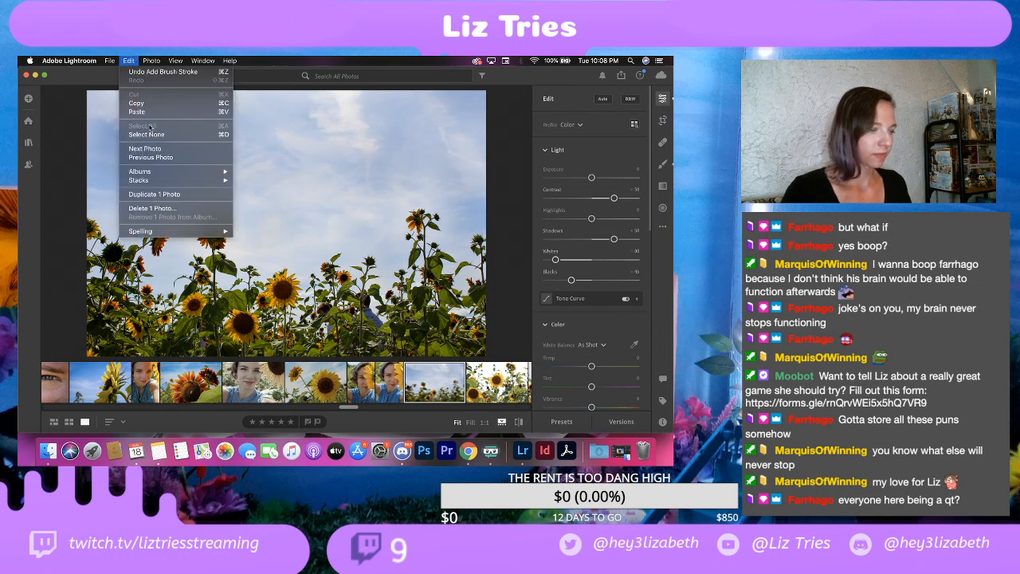
pyautogui.moveTo(92, 60)
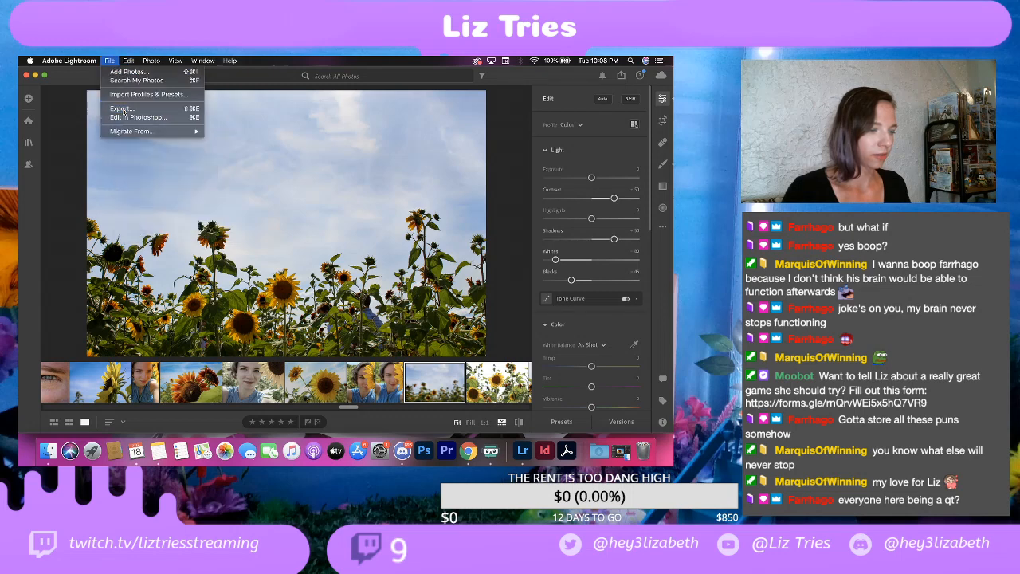
pyautogui.click(124, 110)
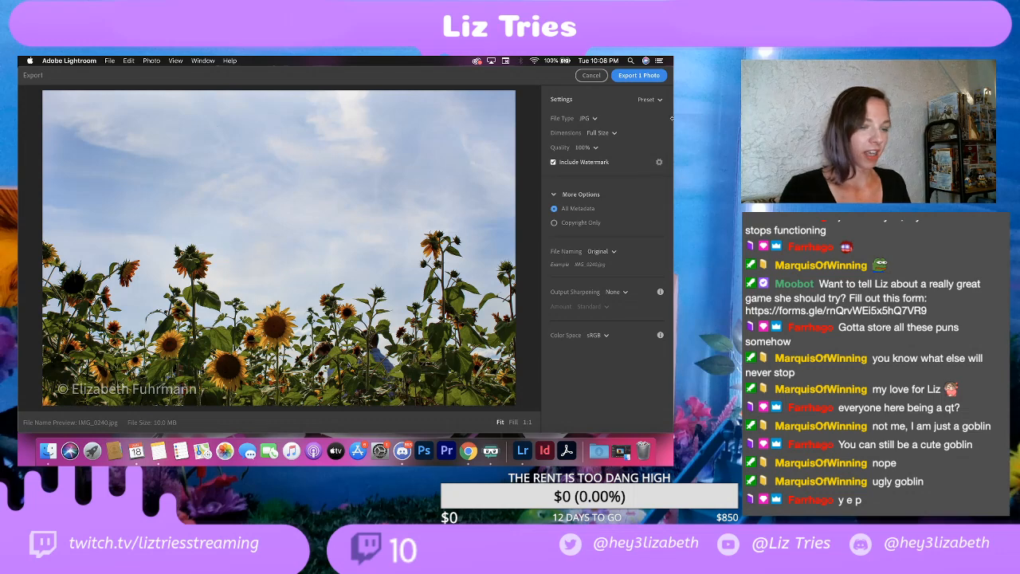
# Step: Move the watermark into the upper-right sky by setting its horizontal offset to about 83 and vertical offset to about 75
pyautogui.click(659, 162)
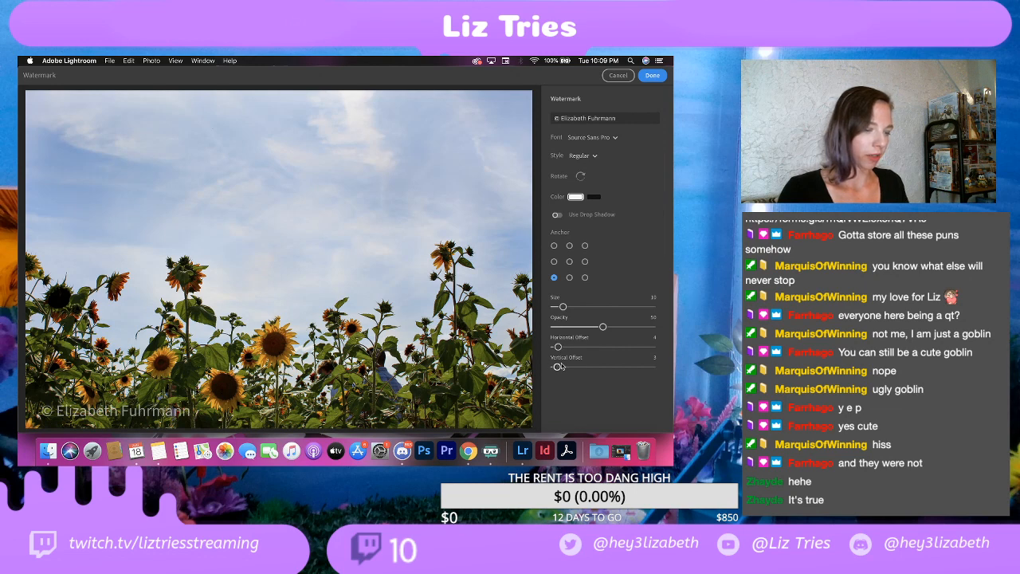
pyautogui.moveTo(560, 348); pyautogui.dragTo(640, 337)
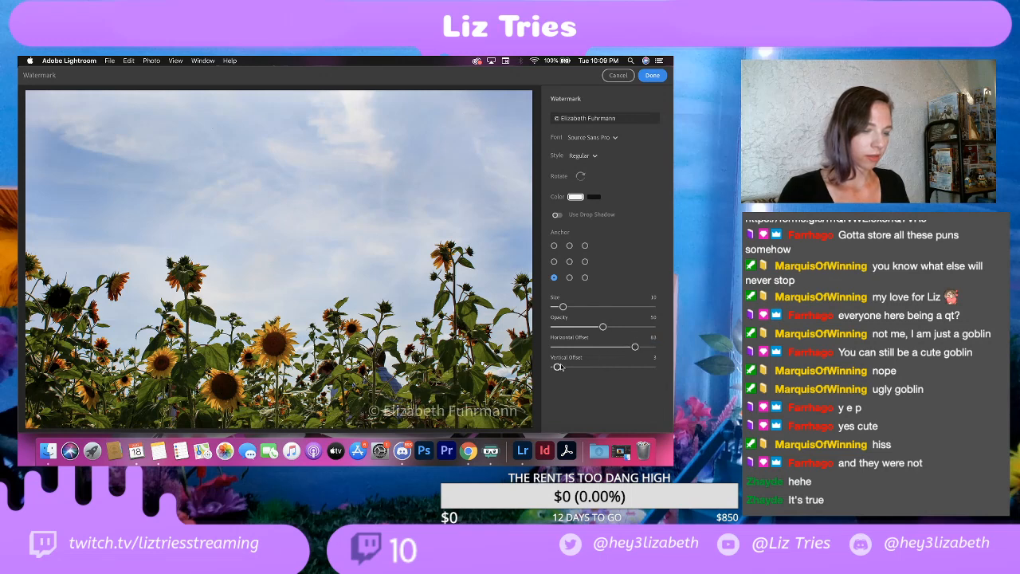
pyautogui.moveTo(557, 366); pyautogui.dragTo(631, 362)
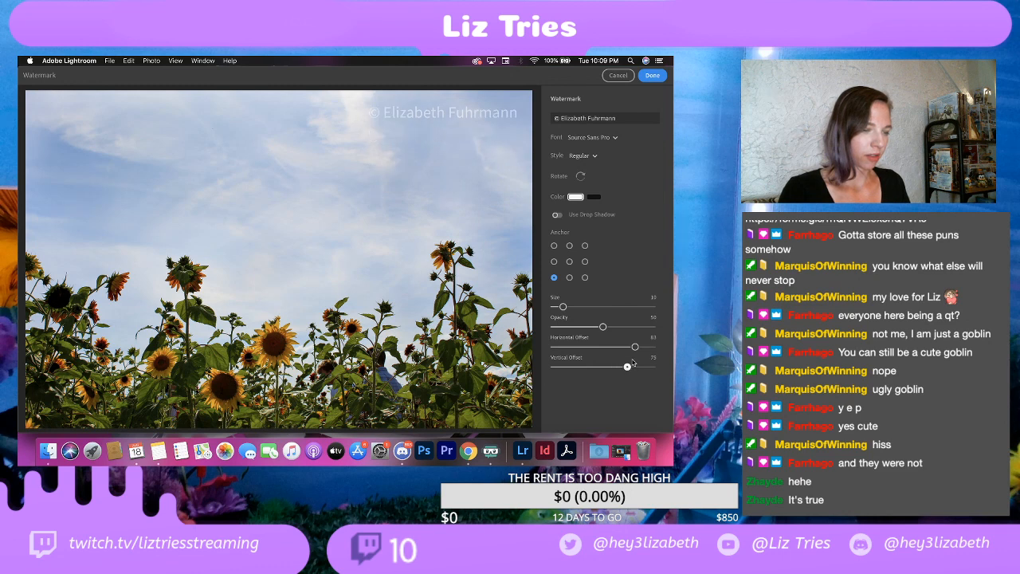
pyautogui.click(653, 76)
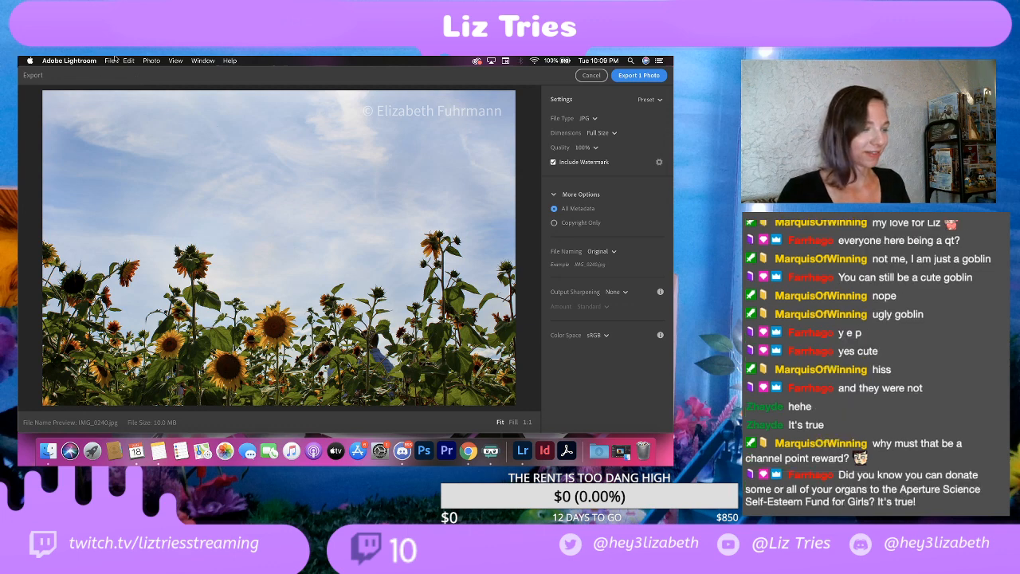
# Step: Export the sunflower field photo as a full-size JPG at 100% quality with watermark into the EDITS folder
pyautogui.click(111, 61)
pyautogui.click(114, 59)
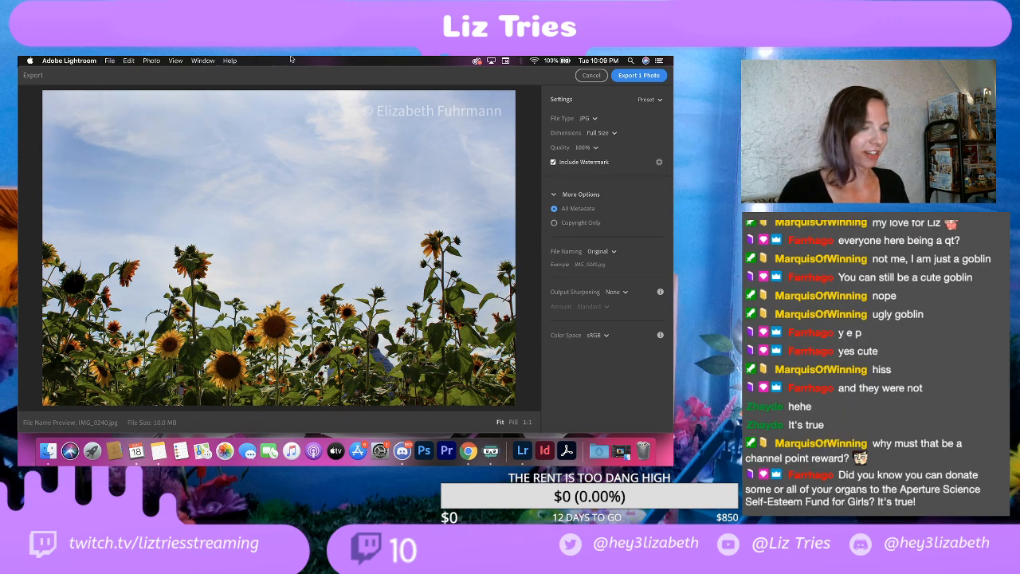
pyautogui.click(645, 76)
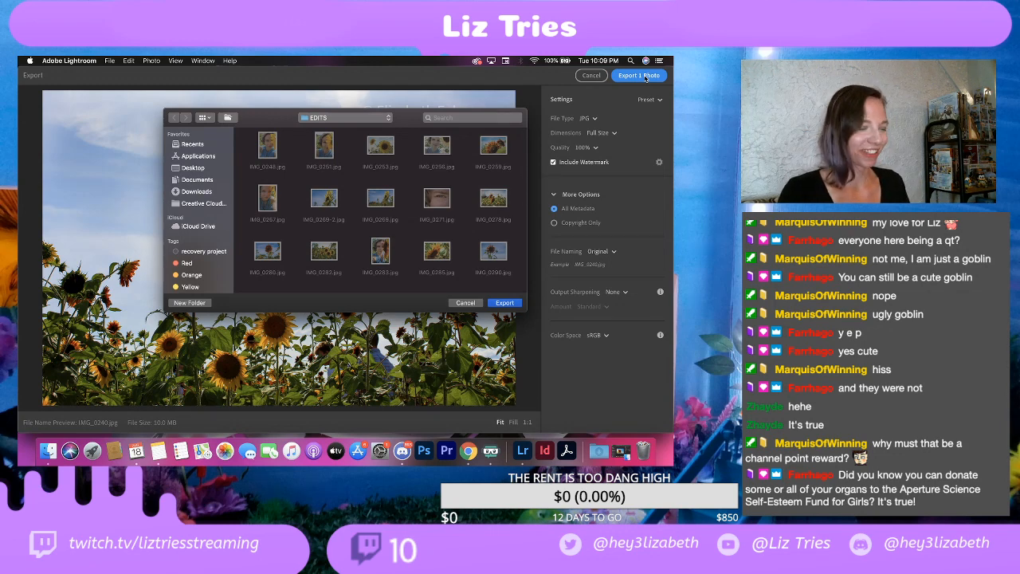
pyautogui.click(495, 303)
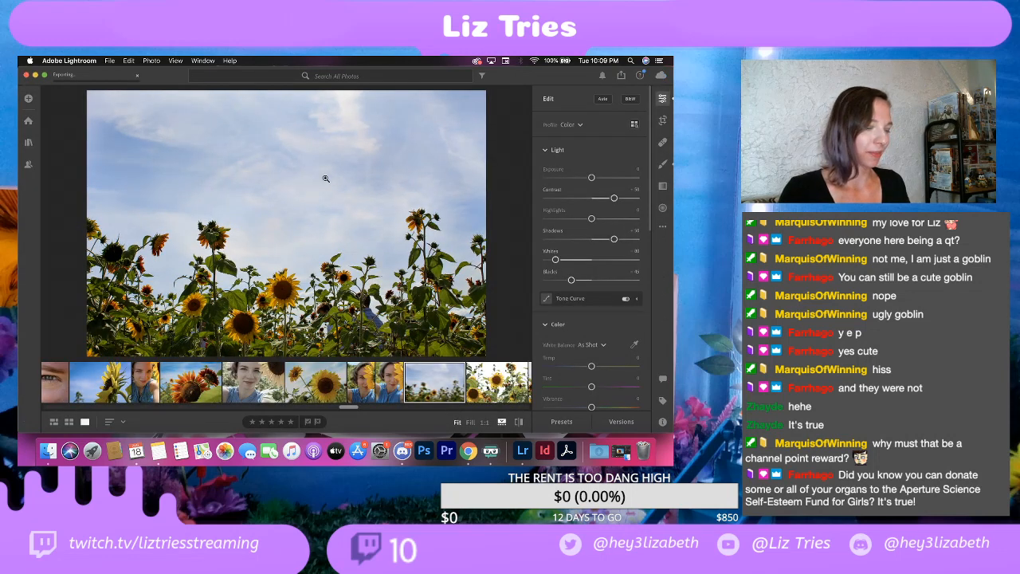
# Step: Compare the following sunflower shots and delete the overexposed close-up with the two large sunflowers
pyautogui.click(496, 391)
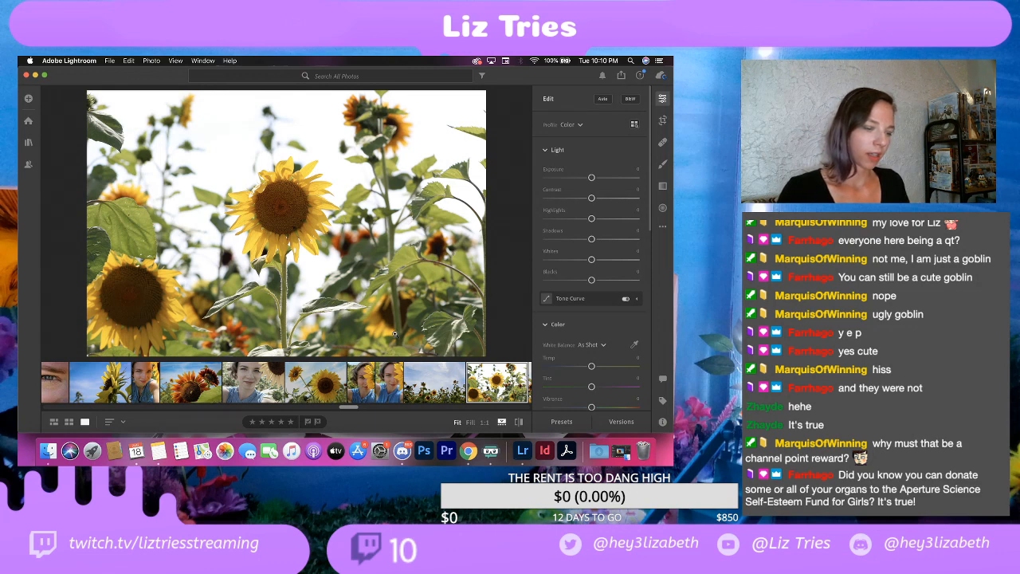
pyautogui.click(435, 391)
pyautogui.click(492, 387)
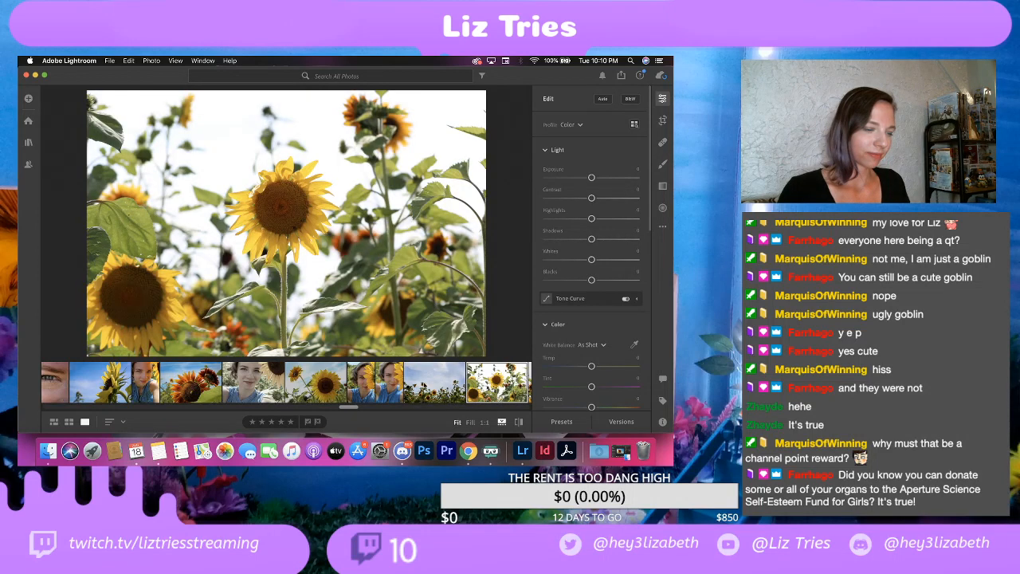
pyautogui.hscroll(3, 422, 386)
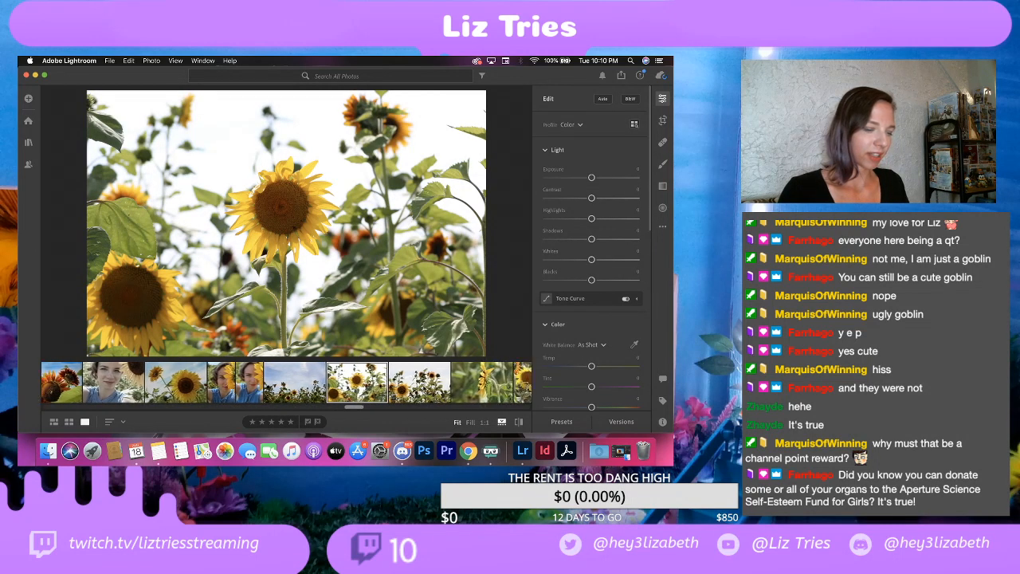
pyautogui.click(416, 391)
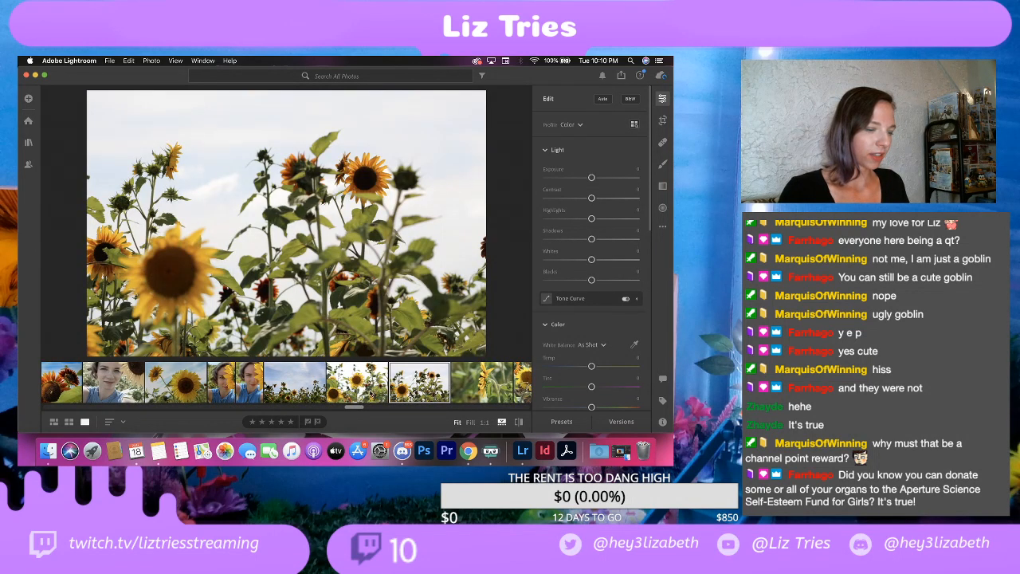
pyautogui.click(369, 393)
pyautogui.click(397, 391)
pyautogui.click(360, 387)
pyautogui.rightClick(360, 387)
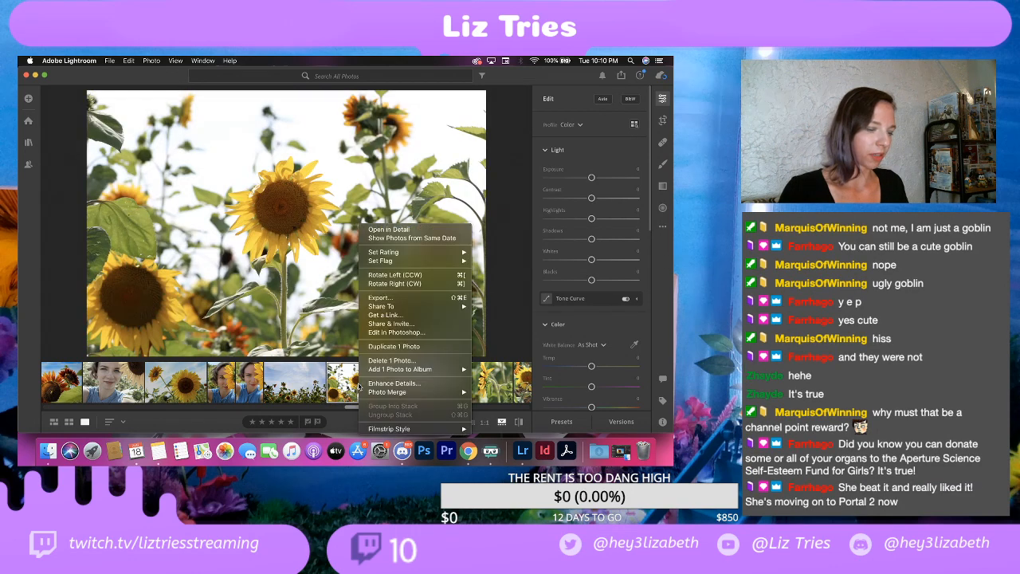
pyautogui.click(392, 360)
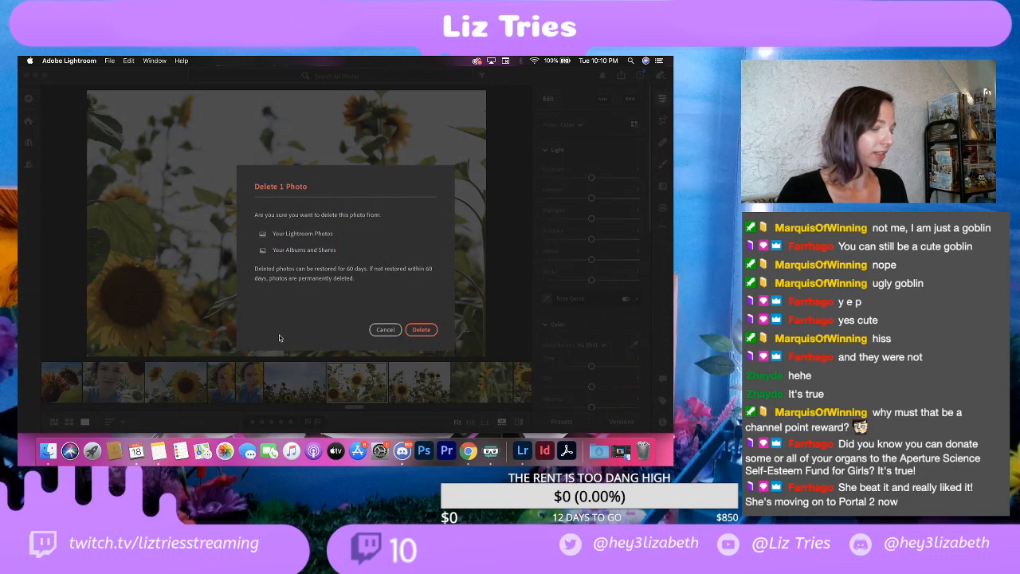
pyautogui.click(421, 329)
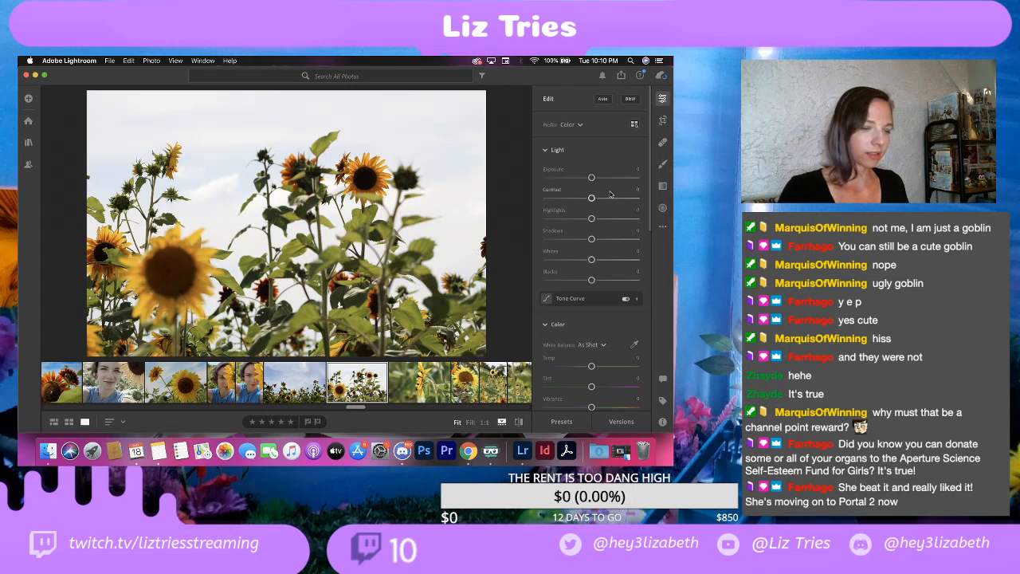
# Step: Try exposures of about -1.97 and -0.70 on the photo with the blurred foreground sunflower, undoing both trials
pyautogui.moveTo(591, 177); pyautogui.dragTo(573, 178)
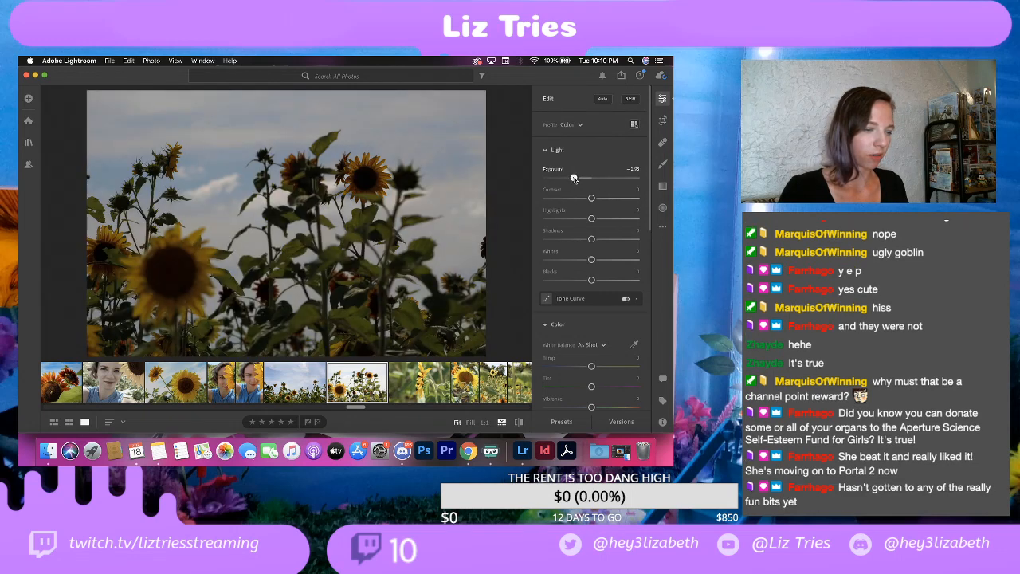
pyautogui.press('super+z')
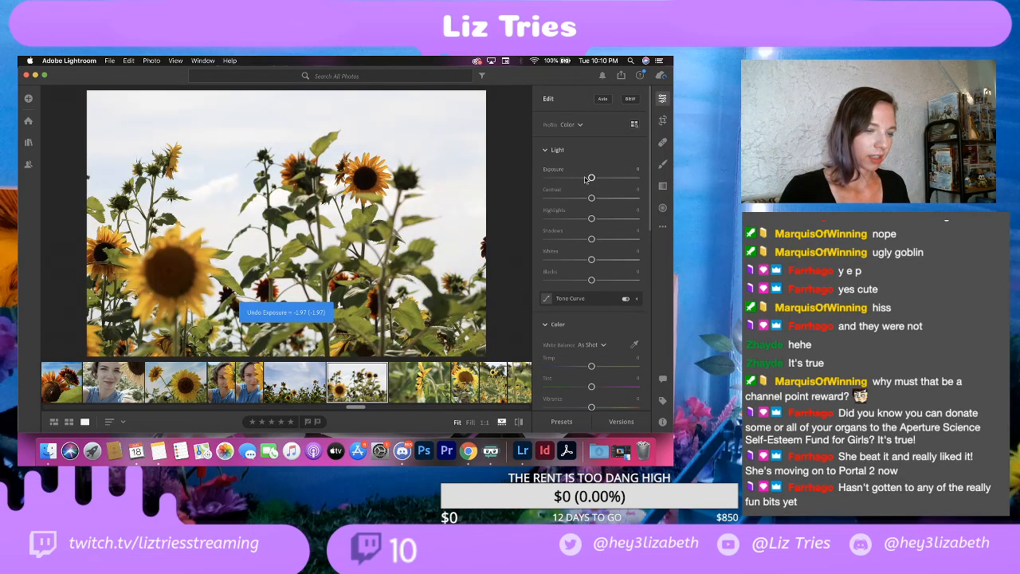
pyautogui.click(585, 179)
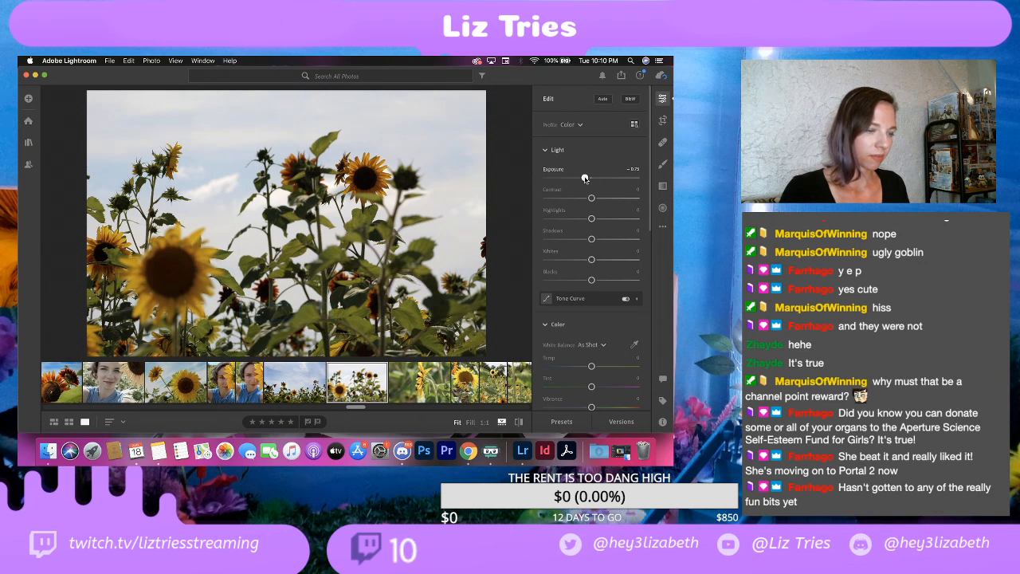
pyautogui.moveTo(585, 180); pyautogui.dragTo(586, 180)
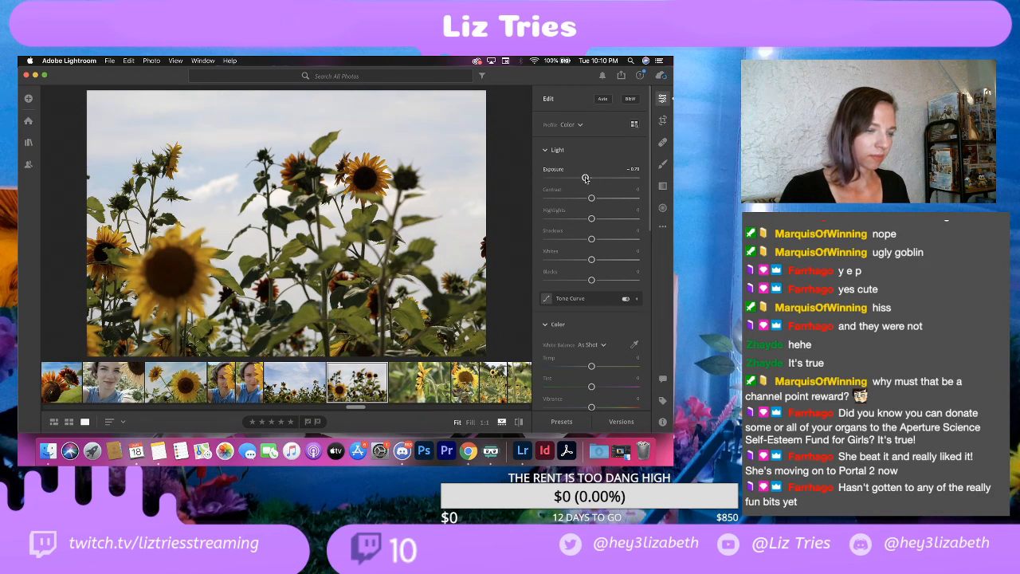
pyautogui.press('super+z')
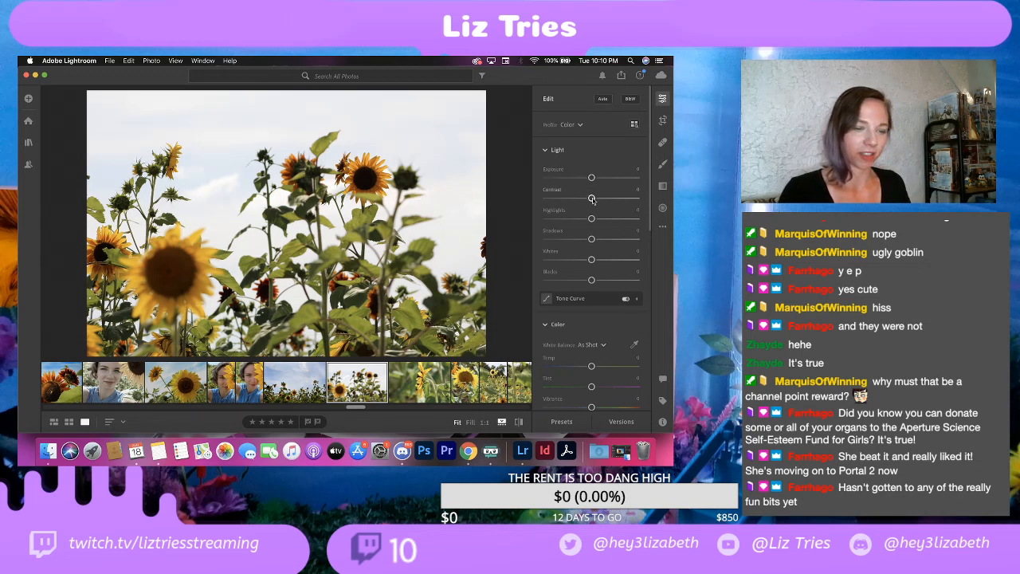
# Step: Set contrast to about +20, highlights to about -60 and shadows to about +30 on the photo with the blurred foreground sunflower
pyautogui.moveTo(591, 198)
pyautogui.mouseDown()
pyautogui.moveTo(620, 198)
pyautogui.moveTo(571, 203)
pyautogui.moveTo(601, 206)
pyautogui.mouseUp()
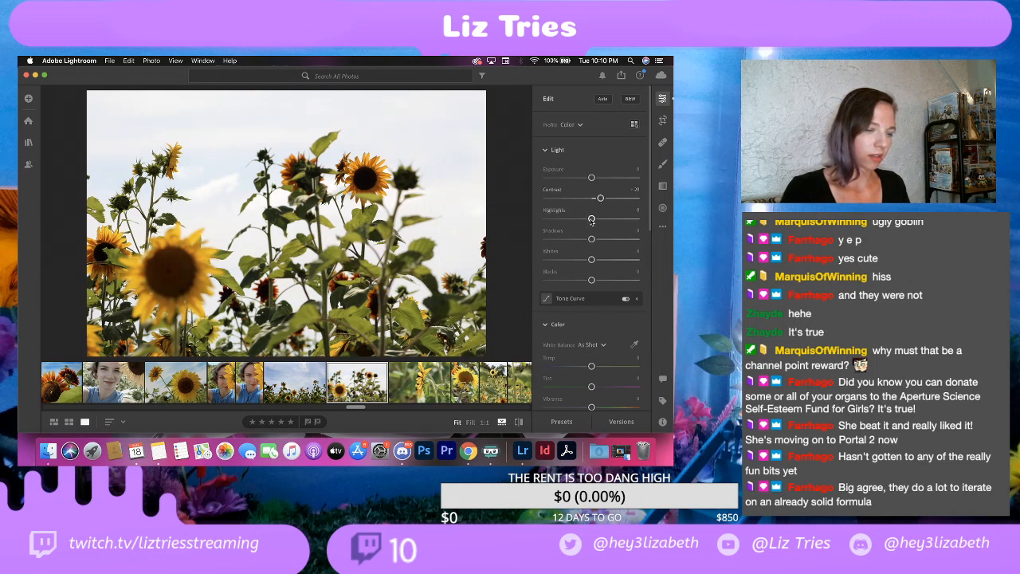
pyautogui.moveTo(591, 219); pyautogui.dragTo(559, 219)
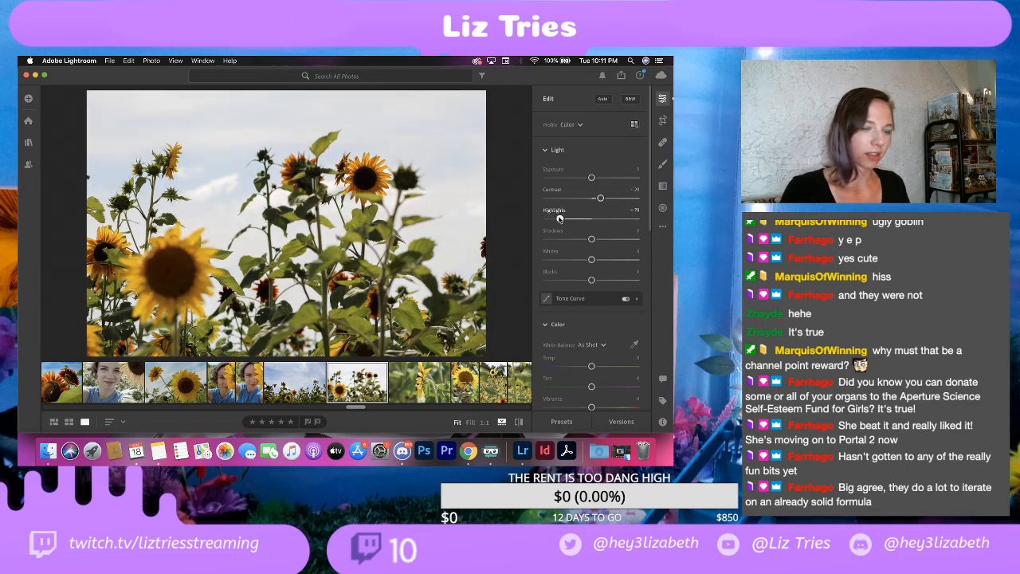
pyautogui.moveTo(560, 219); pyautogui.dragTo(563, 219)
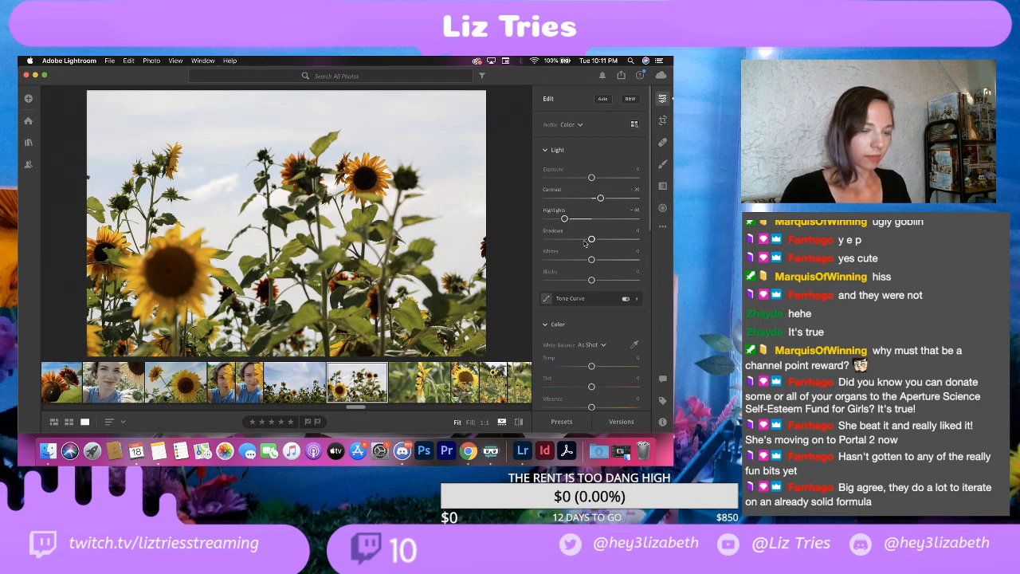
pyautogui.moveTo(591, 239); pyautogui.dragTo(606, 237)
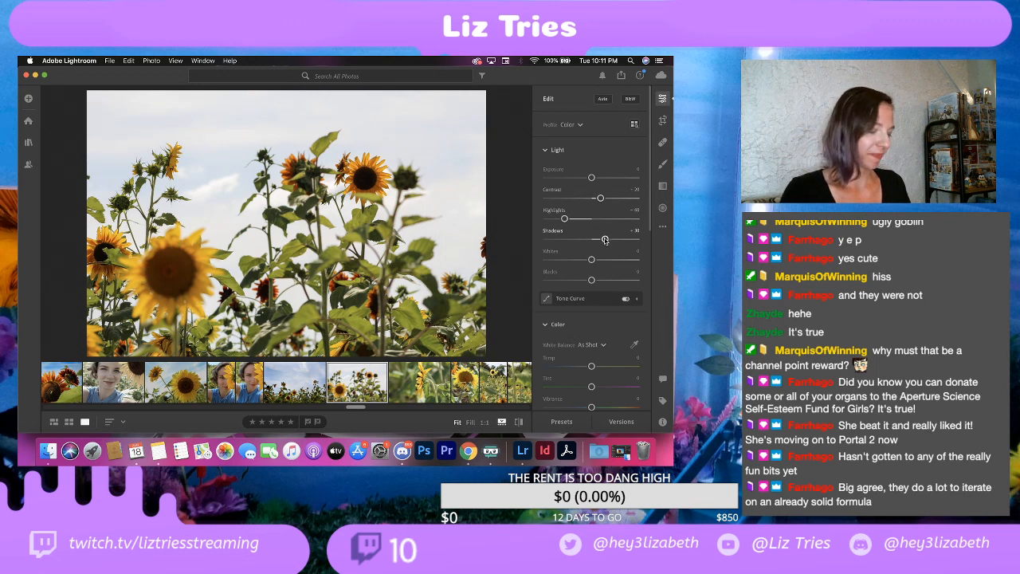
# Step: Lower the whites to about -45, try raised blacks, and settle the blacks at about -10
pyautogui.moveTo(592, 261); pyautogui.dragTo(571, 261)
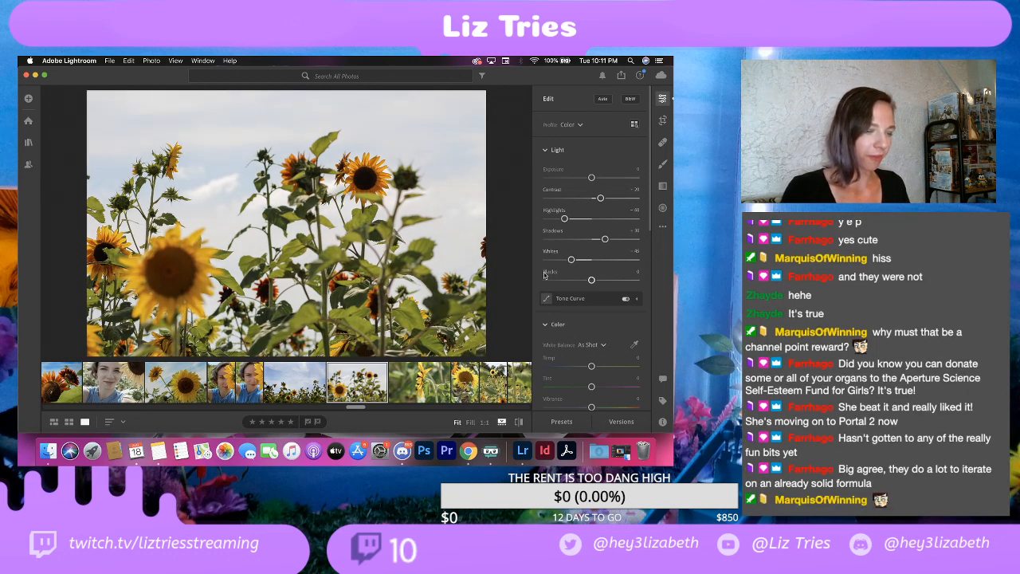
pyautogui.moveTo(592, 282)
pyautogui.mouseDown()
pyautogui.moveTo(614, 282)
pyautogui.moveTo(602, 287)
pyautogui.mouseUp()
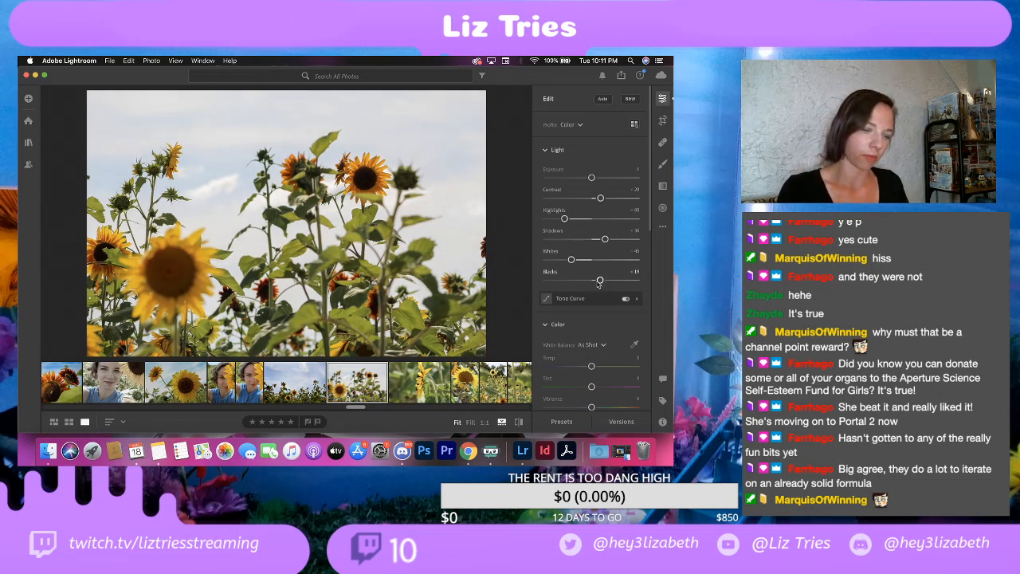
pyautogui.moveTo(599, 284); pyautogui.dragTo(601, 282)
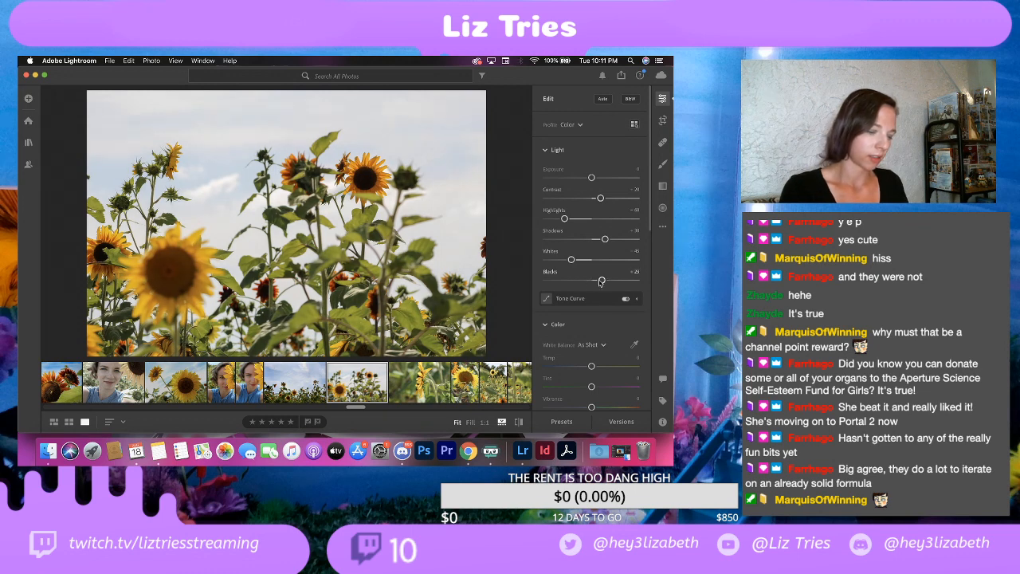
pyautogui.press('super+z')
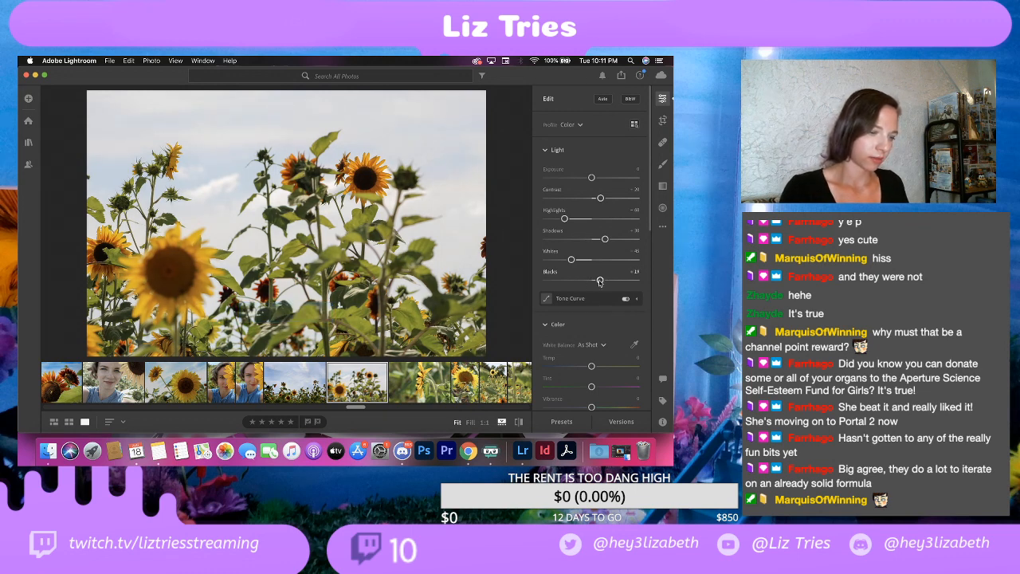
pyautogui.moveTo(600, 282)
pyautogui.mouseDown()
pyautogui.moveTo(578, 281)
pyautogui.moveTo(587, 289)
pyautogui.mouseUp()
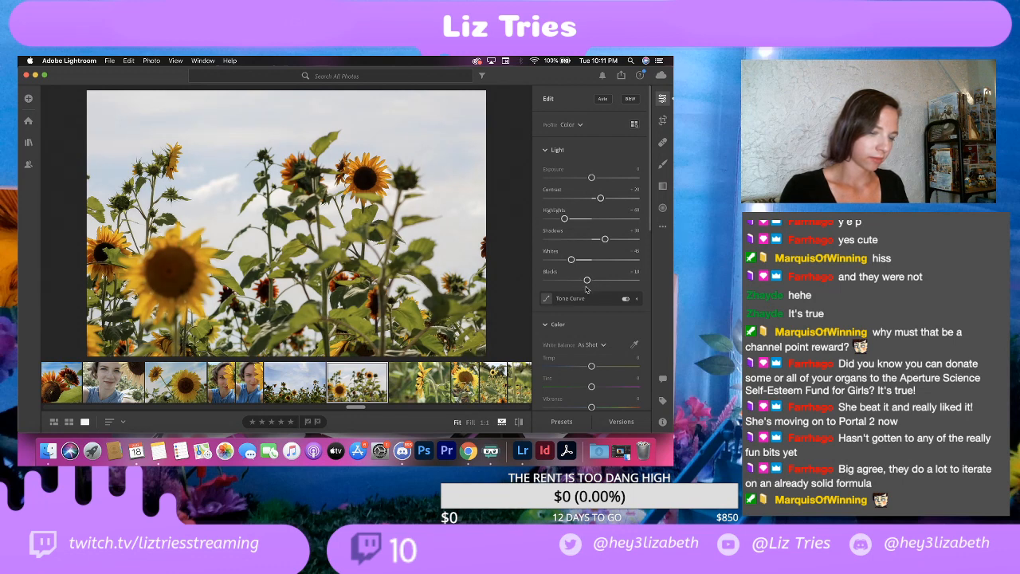
# Step: Raise the saturation of the blurred foreground sunflower photo to about +25
pyautogui.scroll(-1, 577, 322)
pyautogui.scroll(-1, 577, 321)
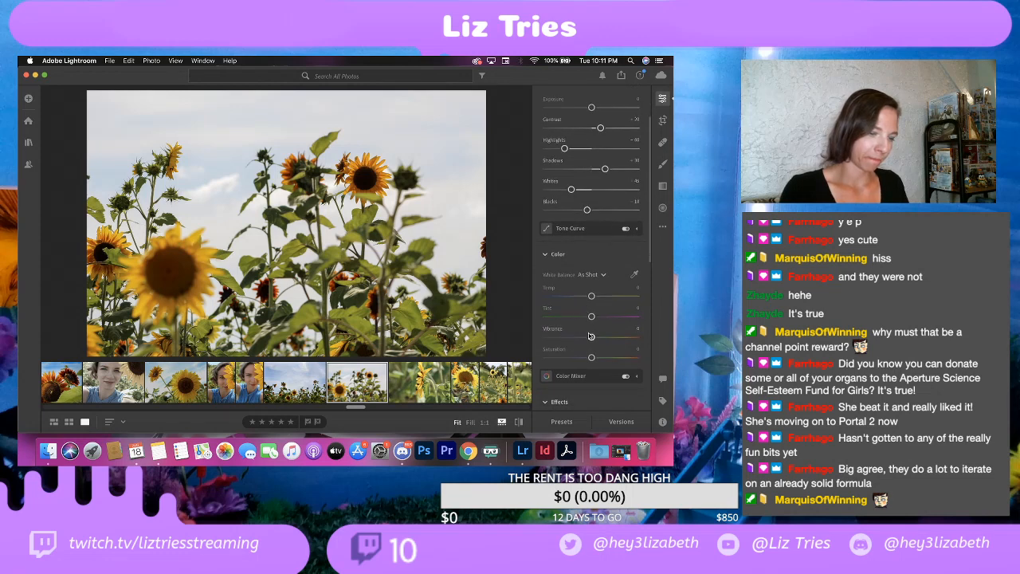
pyautogui.scroll(-1, 590, 336)
pyautogui.moveTo(592, 338); pyautogui.dragTo(602, 338)
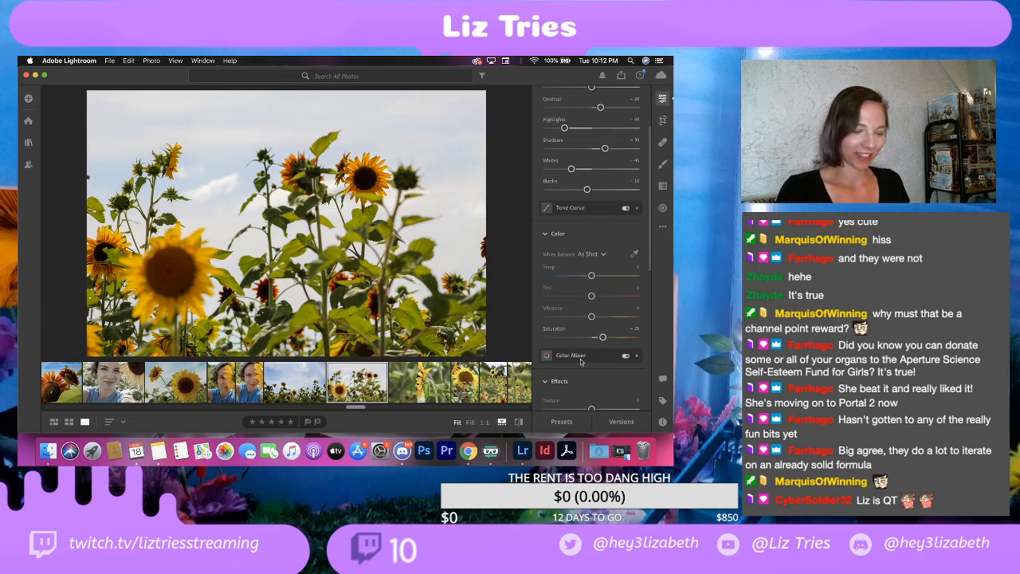
# Step: Try a vignette of about -25 on the close-up selfie with the sunflower and undo it
pyautogui.scroll(-5, 581, 362)
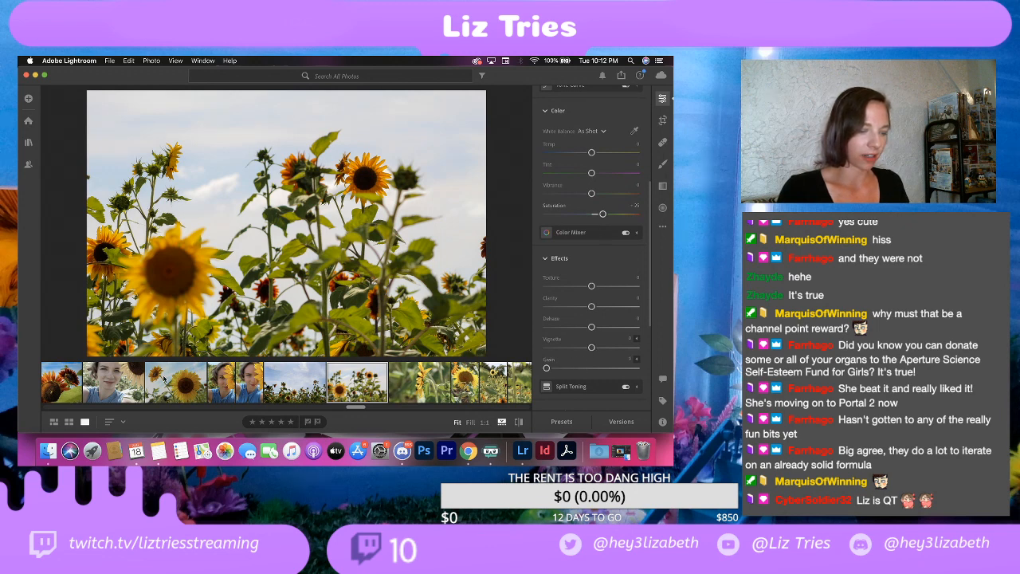
pyautogui.hscroll(-3, 104, 389)
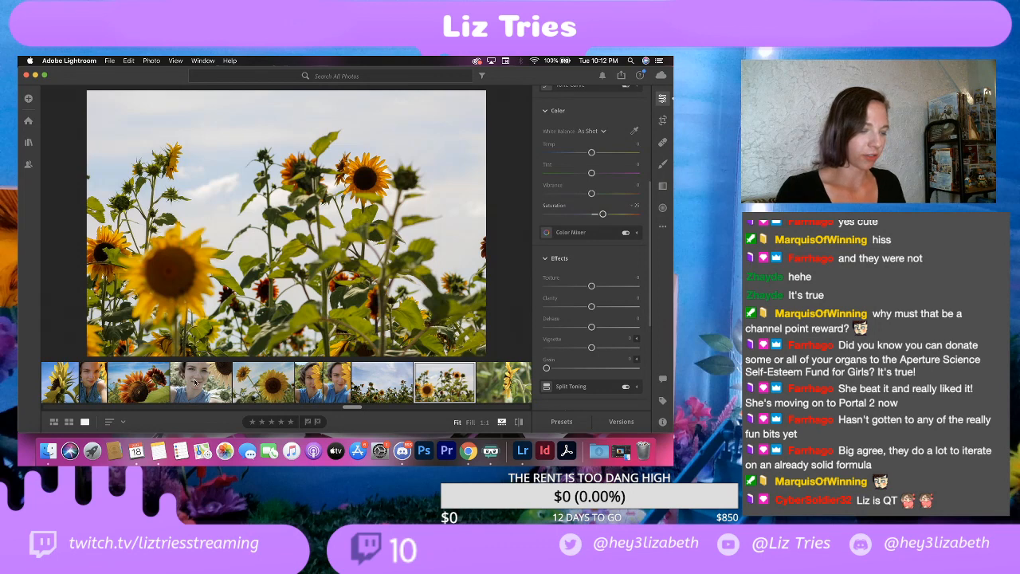
pyautogui.click(199, 383)
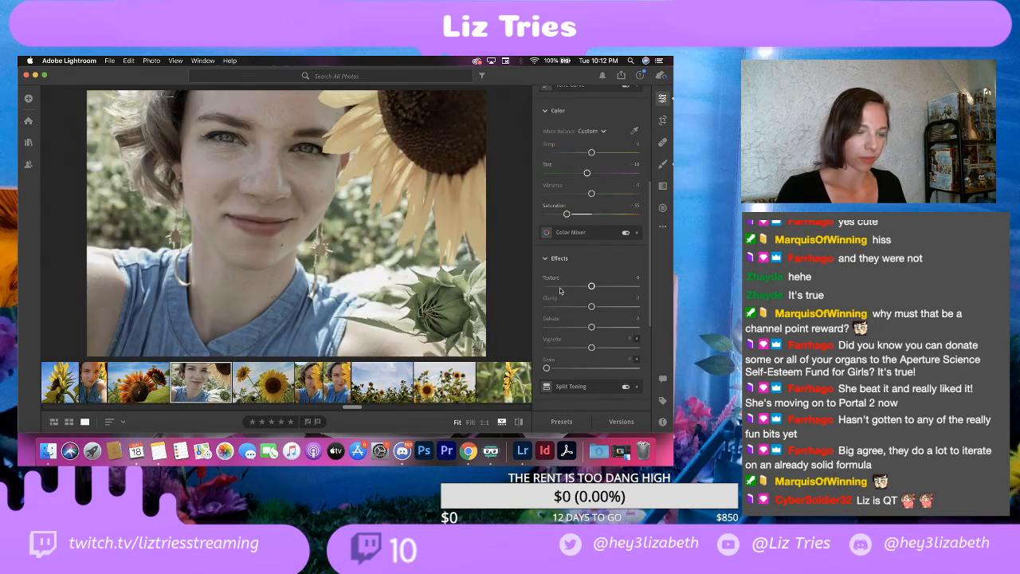
pyautogui.scroll(-2, 562, 319)
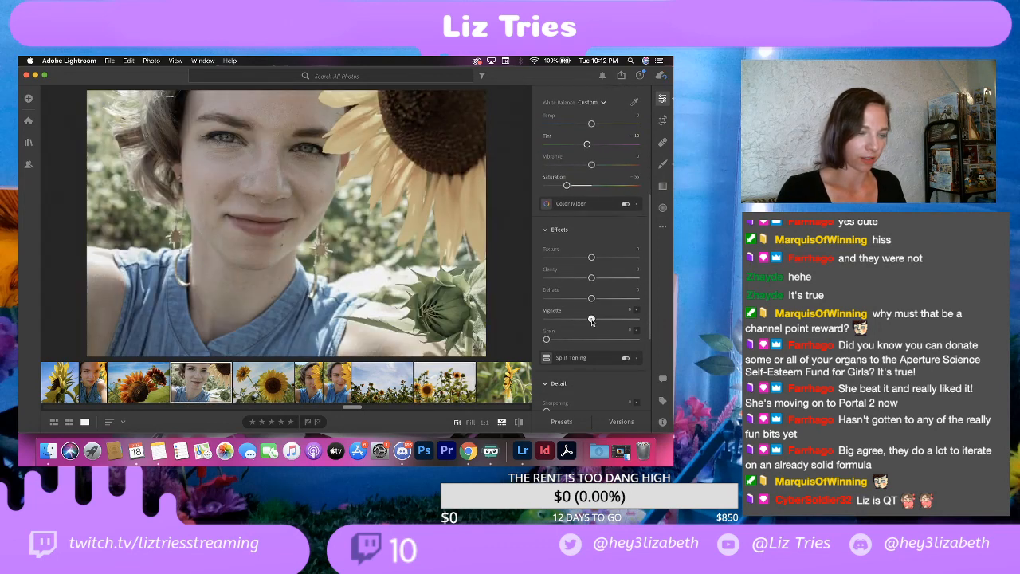
pyautogui.moveTo(591, 321)
pyautogui.mouseDown()
pyautogui.moveTo(601, 321)
pyautogui.moveTo(580, 323)
pyautogui.mouseUp()
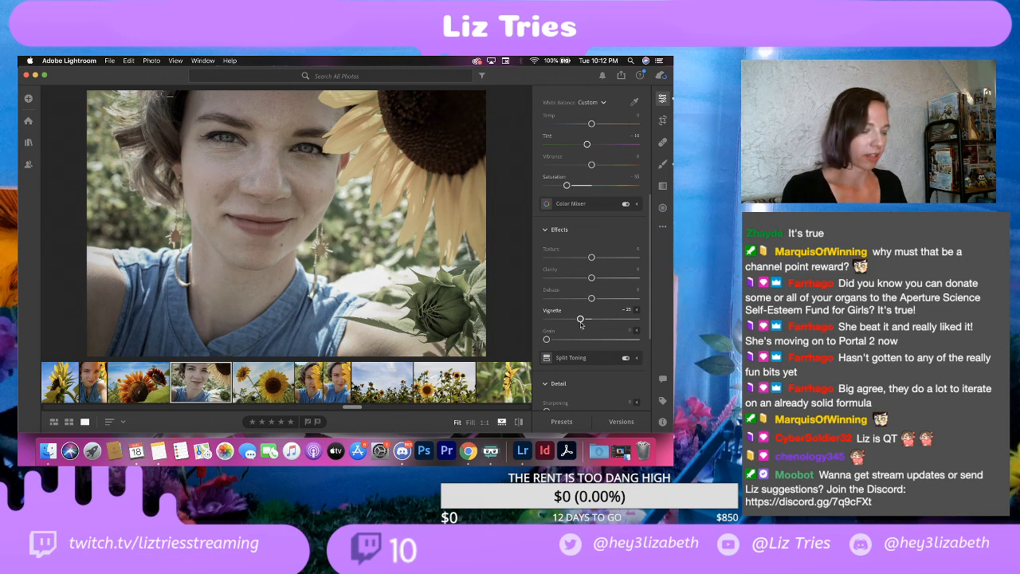
pyautogui.press('super+z')
pyautogui.press('super+z')
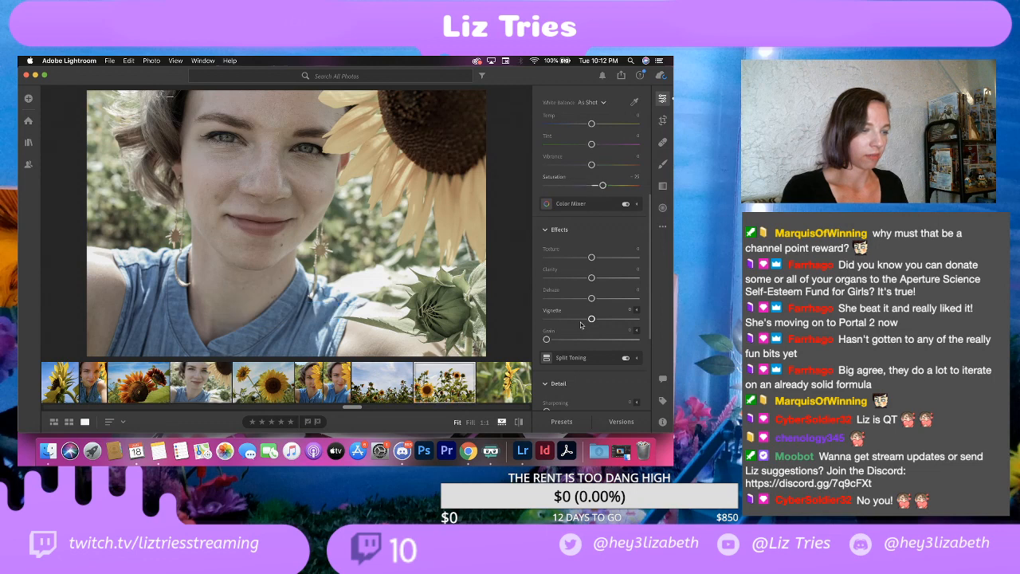
# Step: Compare dark and light vignettes on the close-up selfie with the sunflower and settle on about -25
pyautogui.click(198, 384)
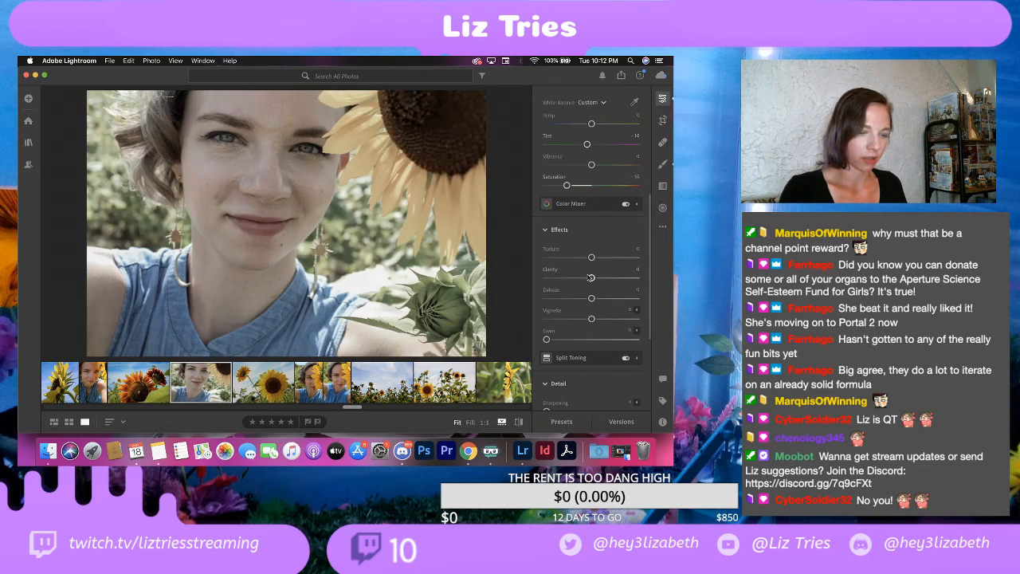
pyautogui.moveTo(591, 319); pyautogui.dragTo(582, 324)
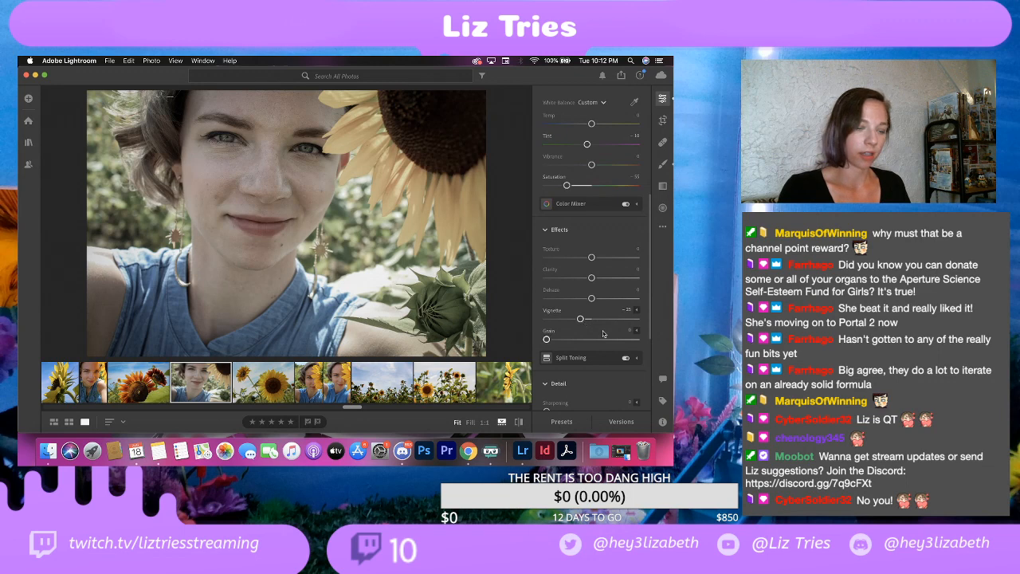
pyautogui.moveTo(582, 323); pyautogui.dragTo(608, 319)
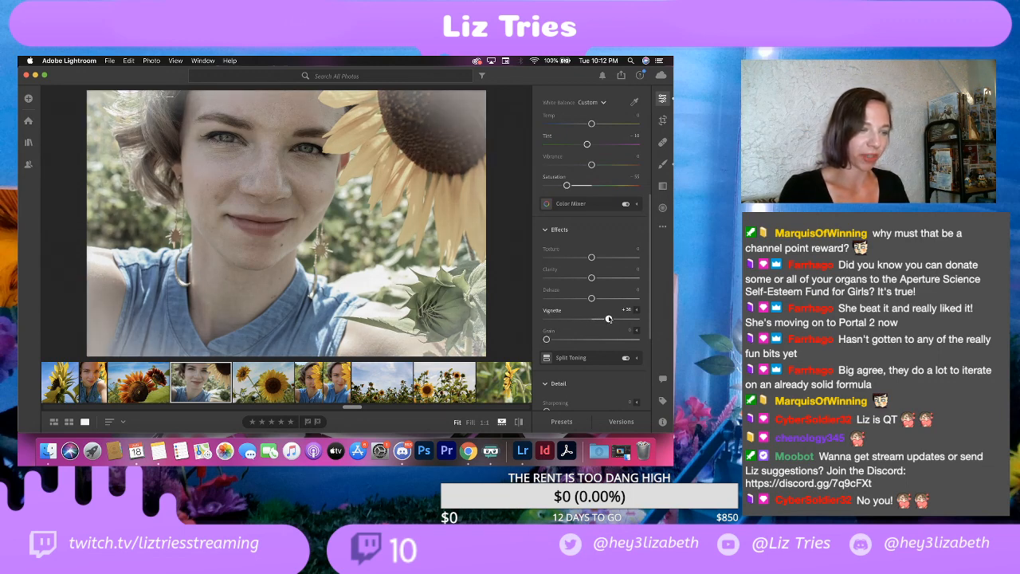
pyautogui.moveTo(609, 318); pyautogui.dragTo(581, 319)
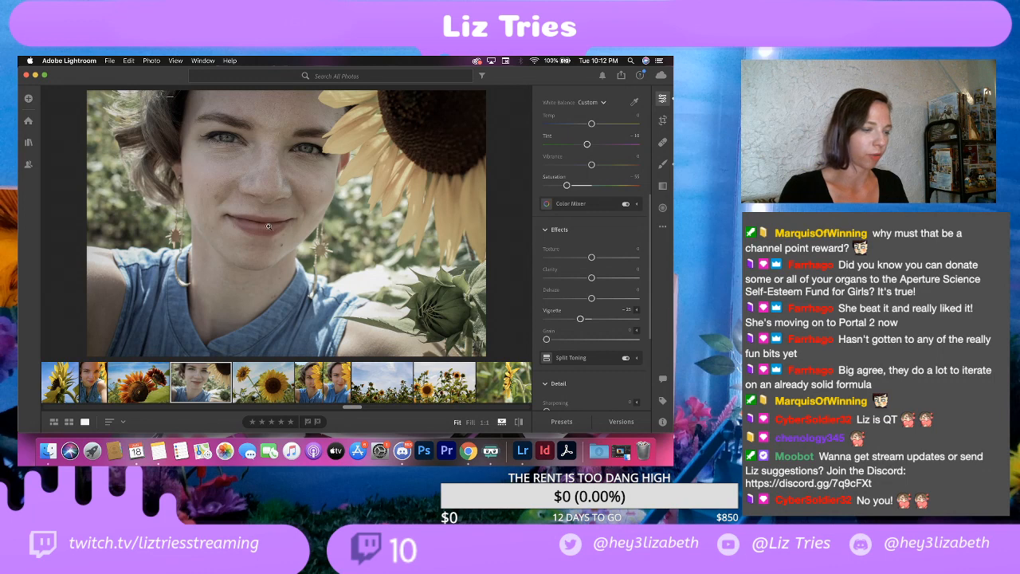
# Step: Open the export settings for the selfie and lower the watermark by setting its vertical offset to about 8
pyautogui.click(109, 61)
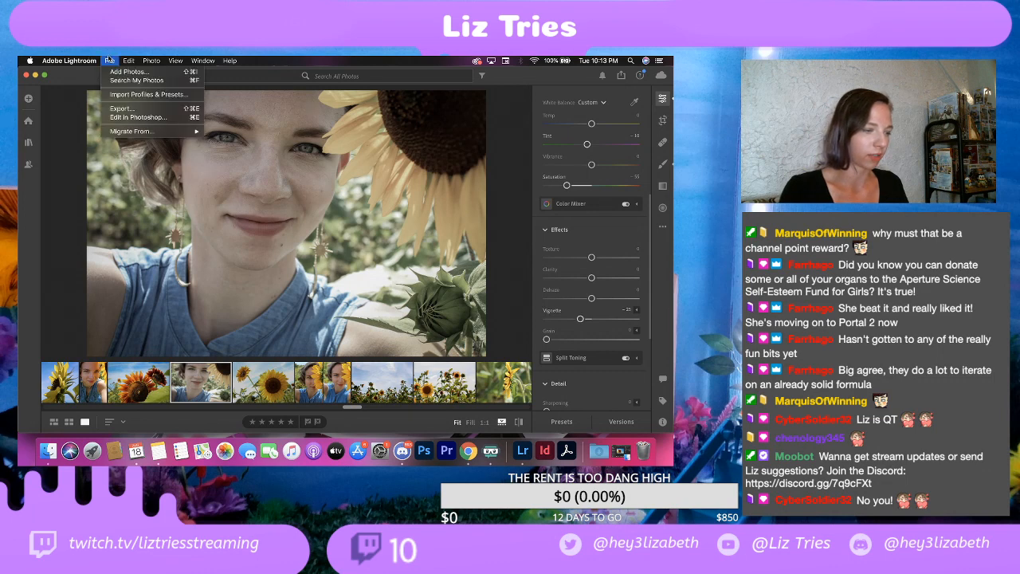
pyautogui.click(123, 107)
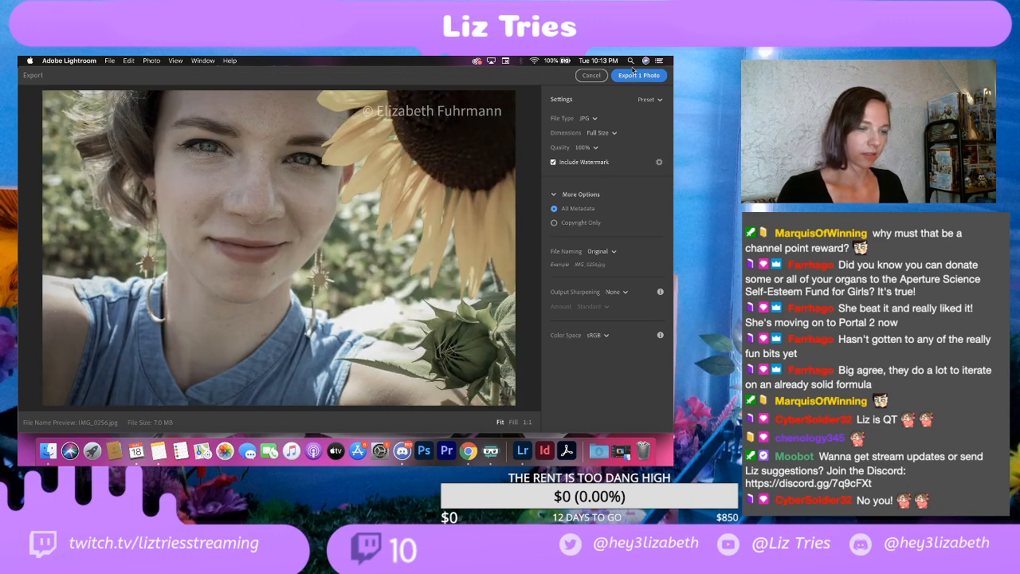
pyautogui.click(658, 162)
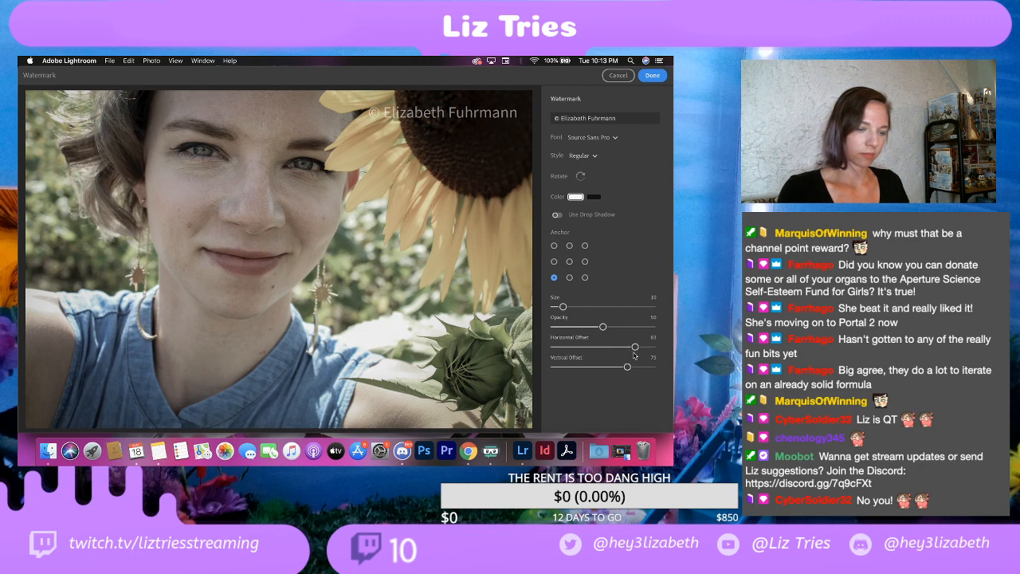
pyautogui.moveTo(628, 367); pyautogui.dragTo(563, 368)
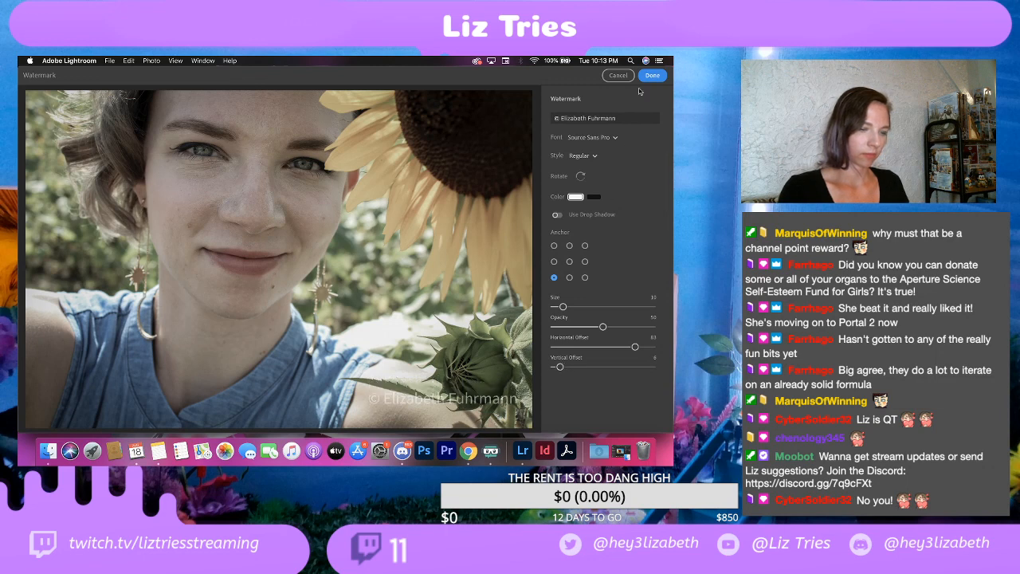
pyautogui.click(651, 76)
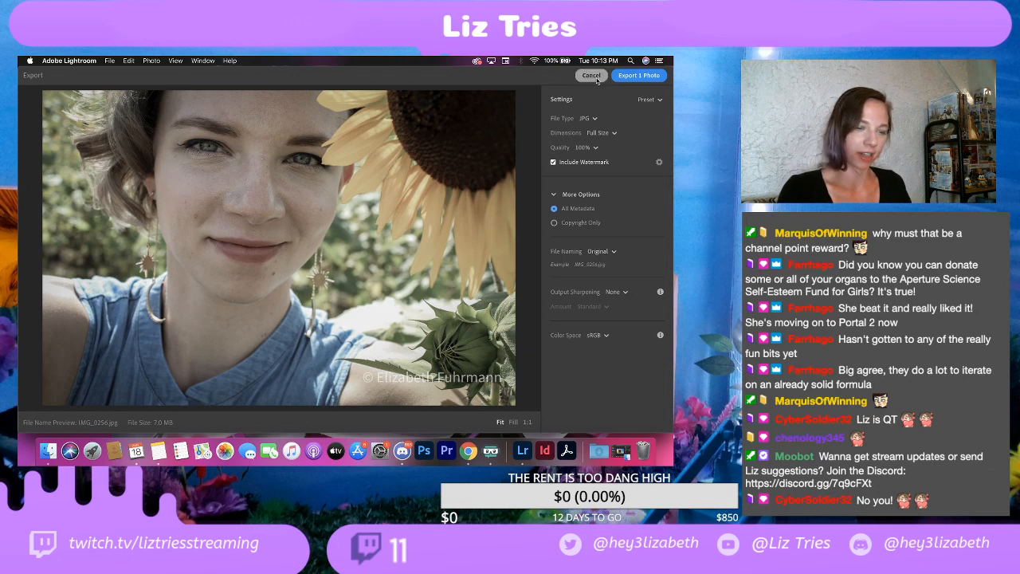
# Step: Export the selfie as a full-size JPG at 100% quality with watermark into the EDITS folder
pyautogui.click(638, 77)
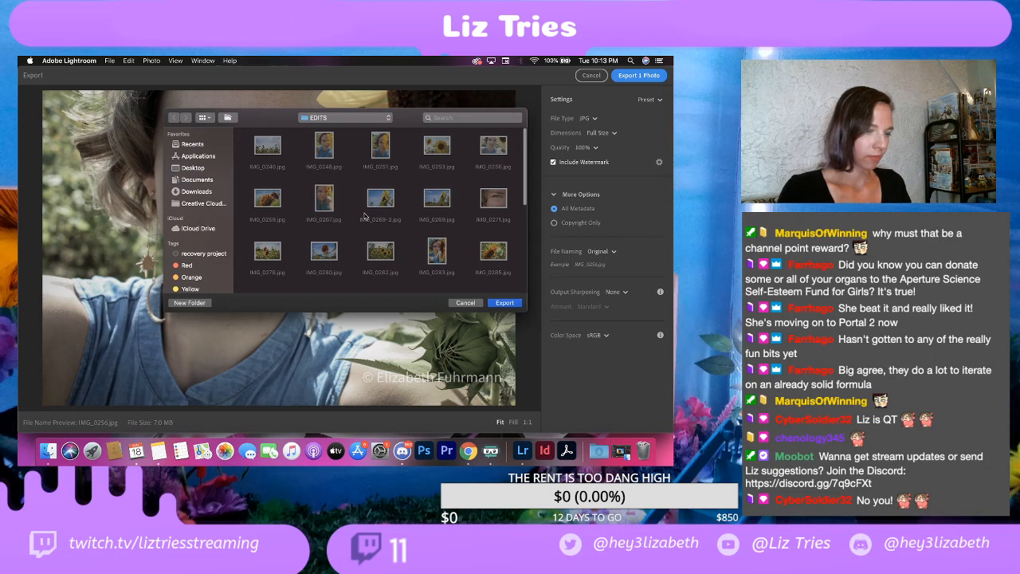
pyautogui.scroll(-5, 364, 216)
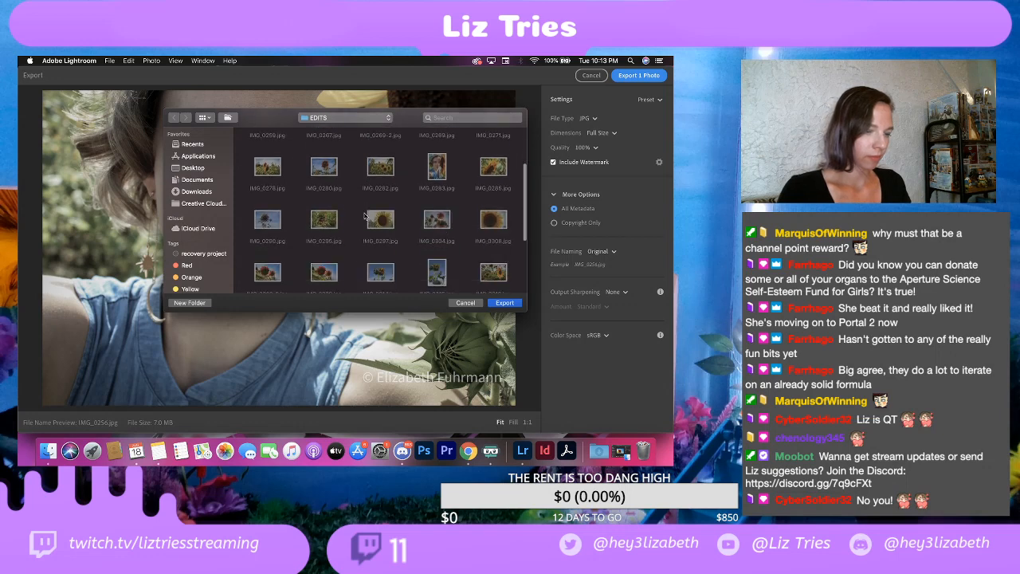
pyautogui.click(501, 303)
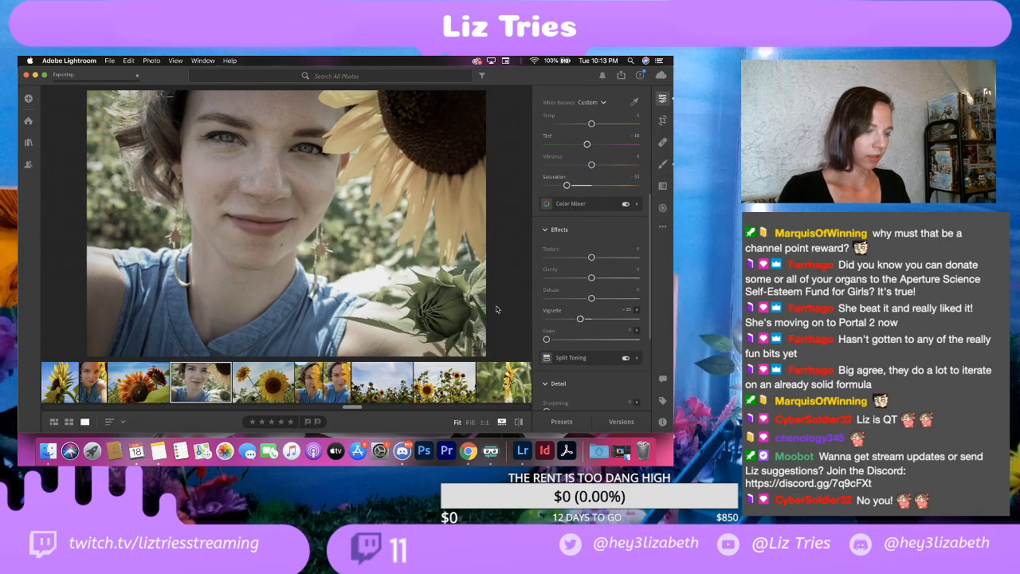
# Step: Try a vignette of about -10 on the blue-sky photo with two sunflowers, undo it, and reselect that photo
pyautogui.click(255, 386)
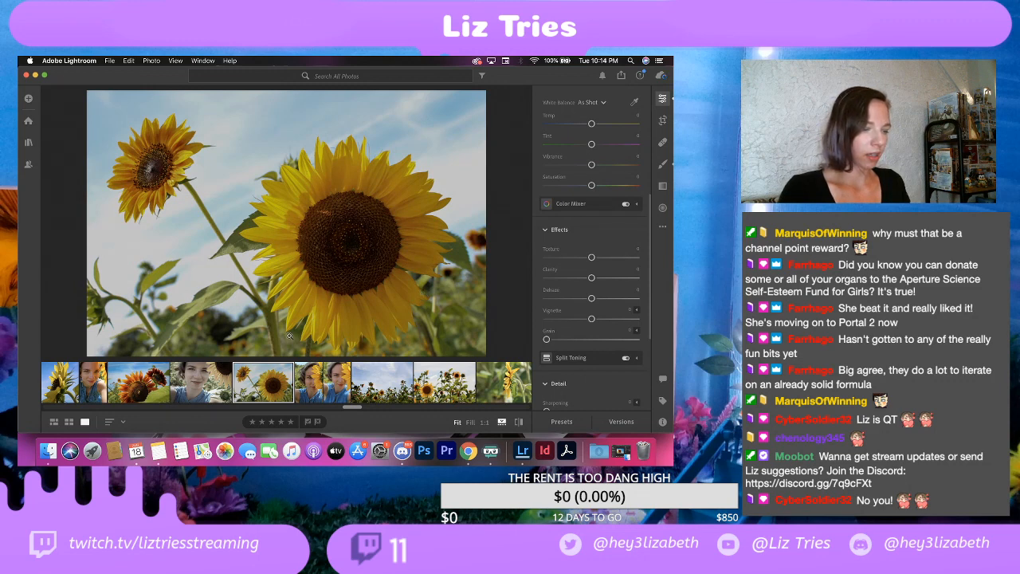
pyautogui.scroll(-3, 594, 322)
pyautogui.scroll(-1, 593, 303)
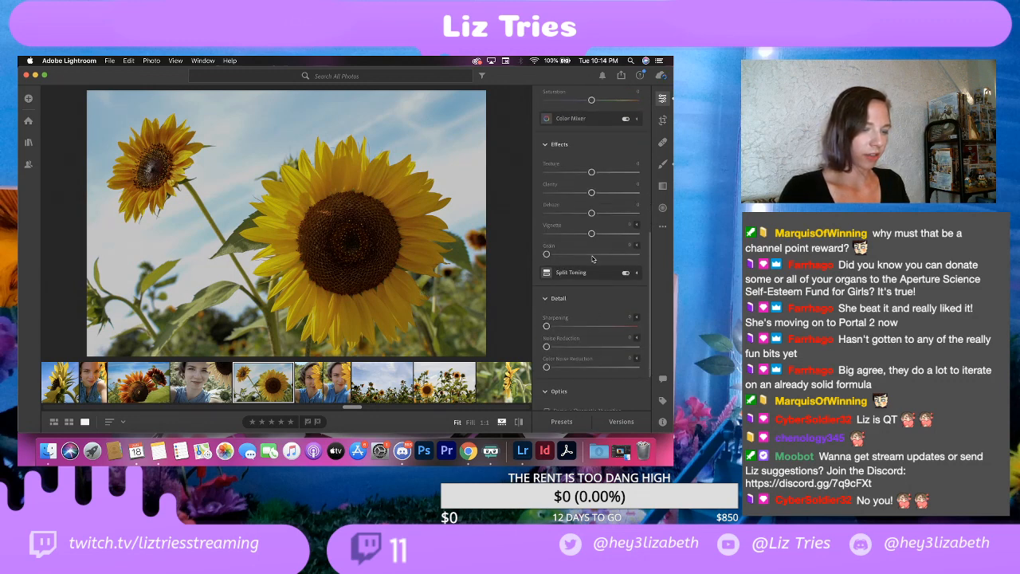
pyautogui.moveTo(591, 233); pyautogui.dragTo(588, 233)
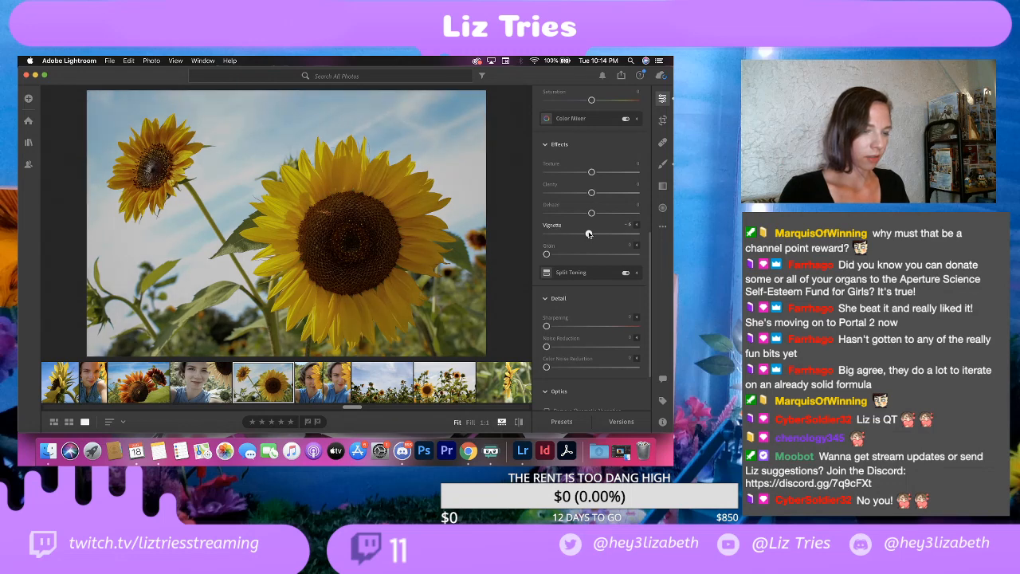
pyautogui.moveTo(588, 233); pyautogui.dragTo(586, 234)
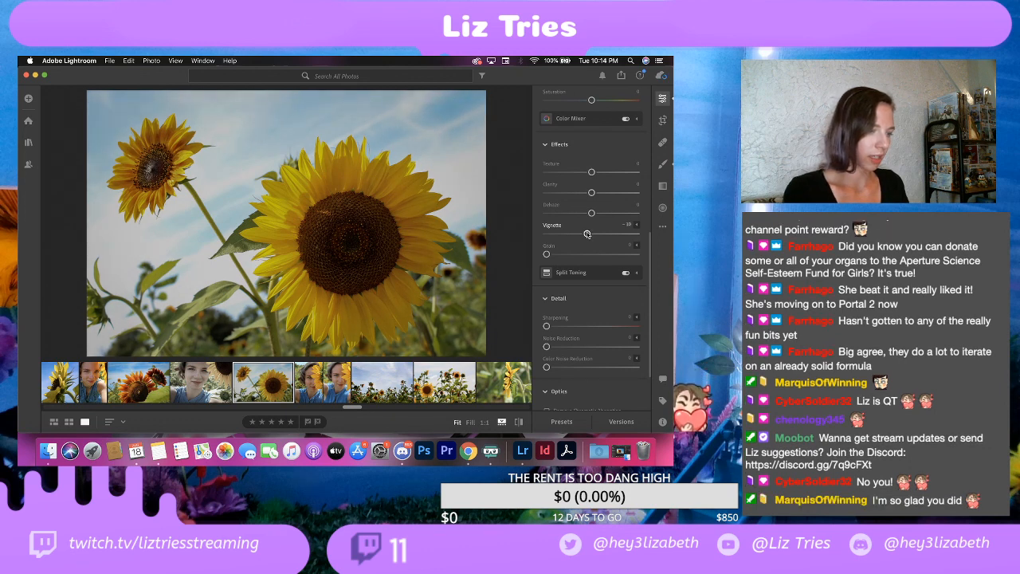
pyautogui.press('super+z')
pyautogui.press('Left')
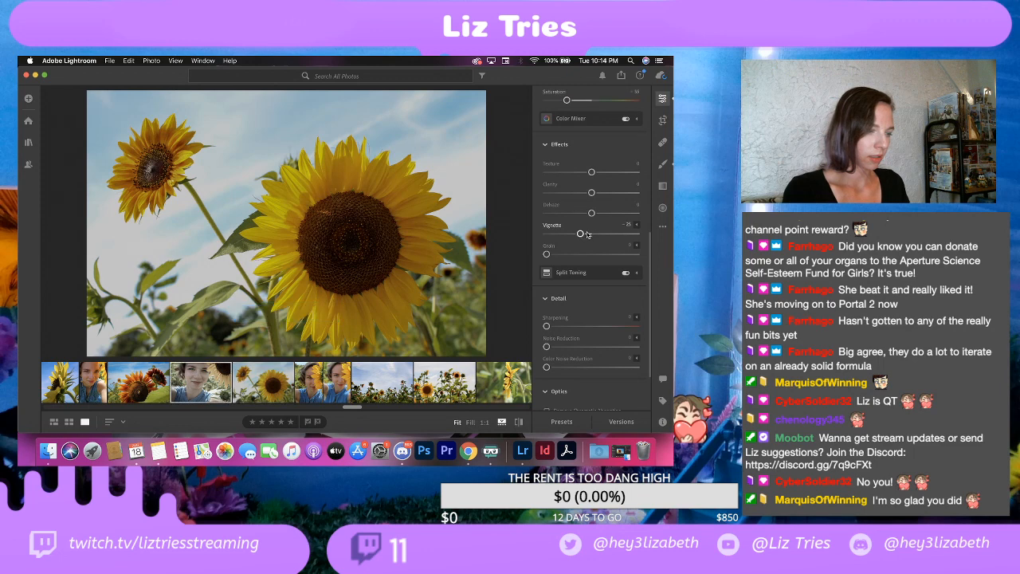
pyautogui.click(270, 399)
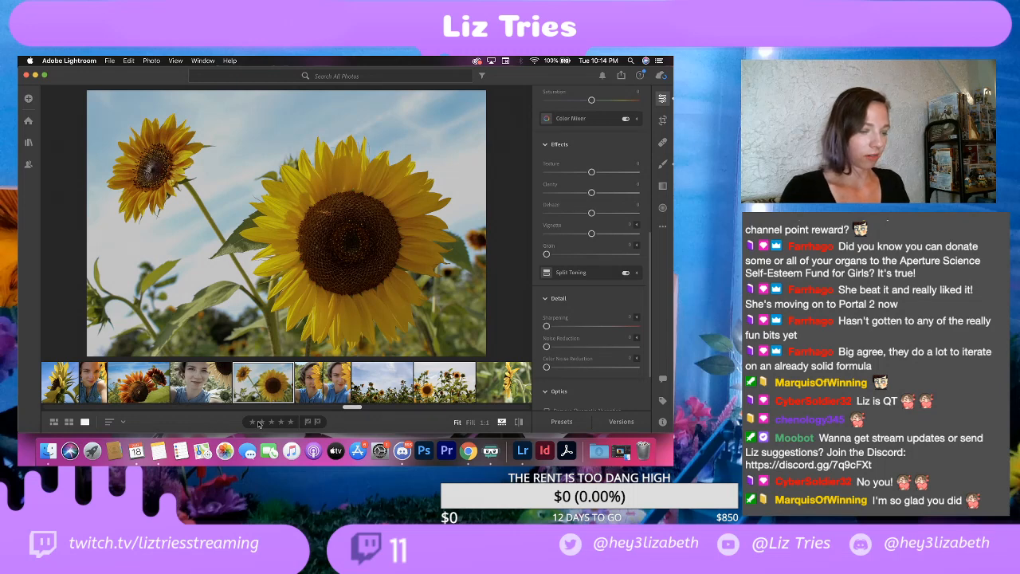
# Step: Apply a vignette of about -20 to the sharp selfie with a sunflower covering half the face
pyautogui.click(315, 384)
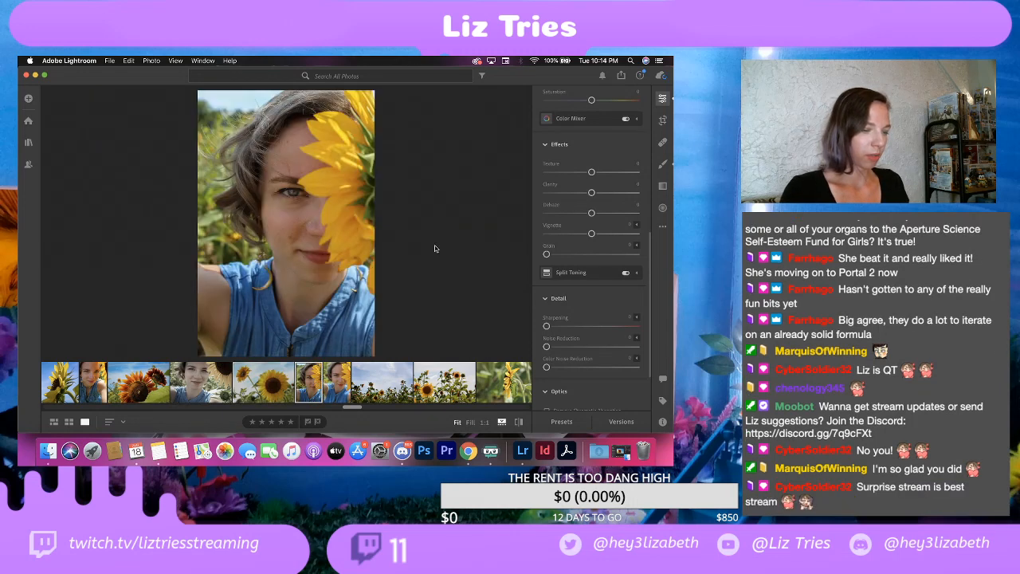
pyautogui.click(587, 234)
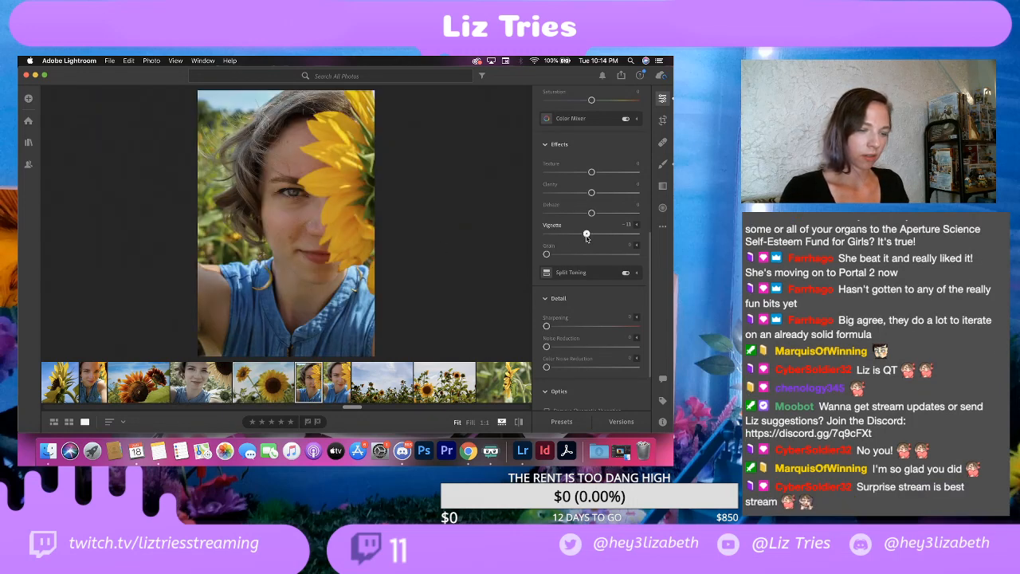
pyautogui.moveTo(586, 237); pyautogui.dragTo(583, 239)
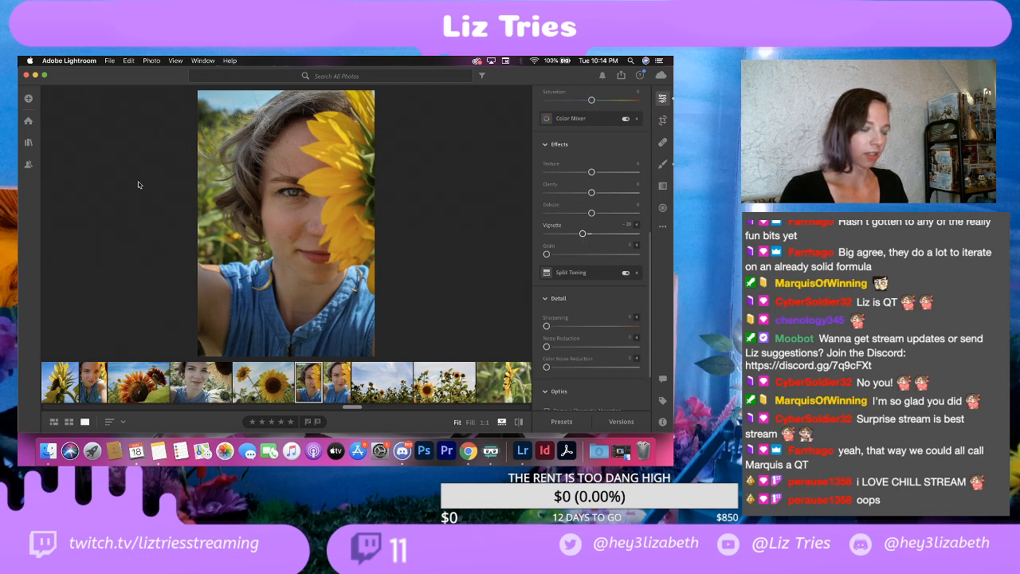
# Step: Set the watermark's horizontal offset to about 44 and export the selfie as a full-size JPG at 100% quality into the EDITS folder
pyautogui.click(109, 60)
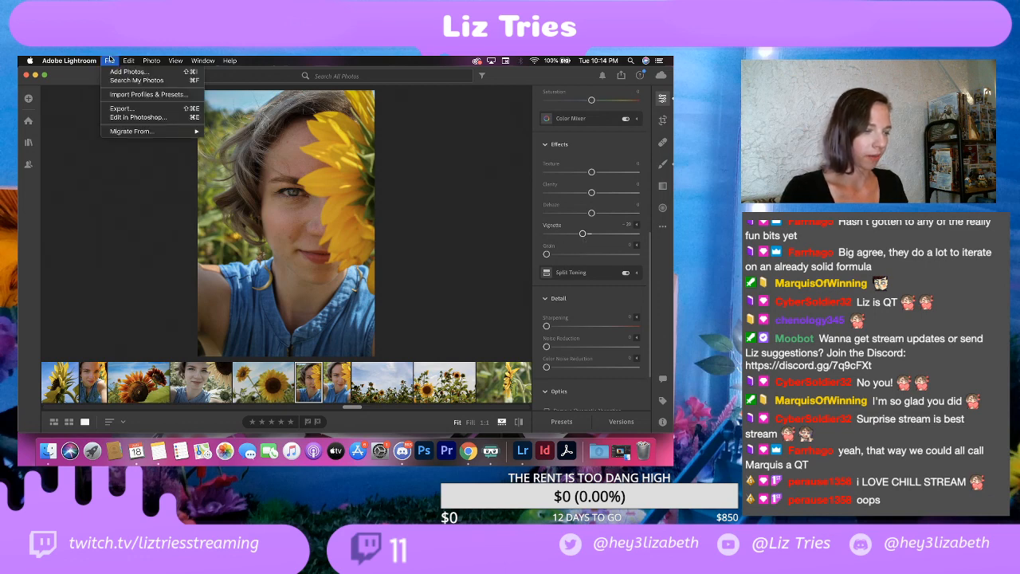
pyautogui.click(122, 109)
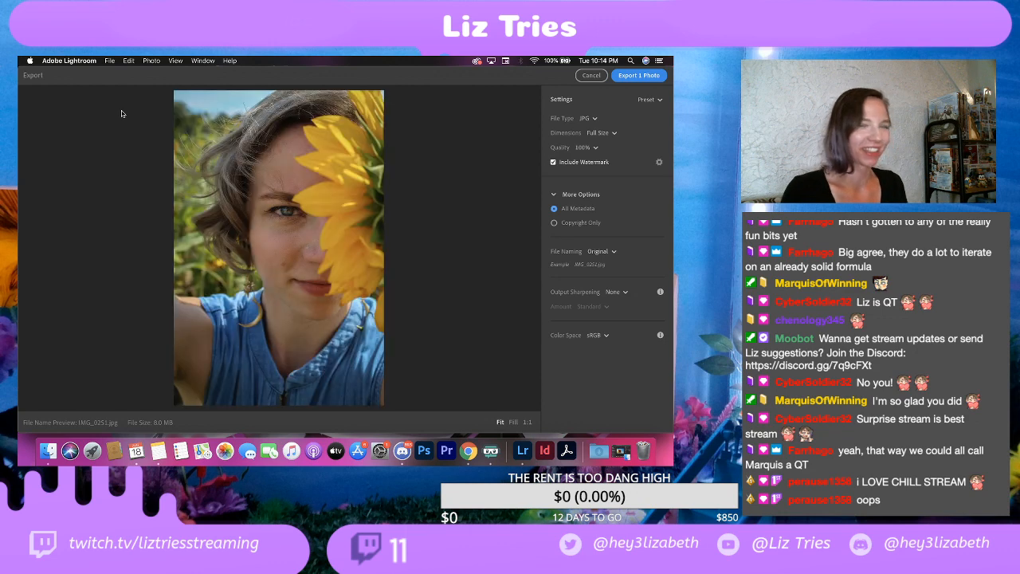
pyautogui.click(640, 80)
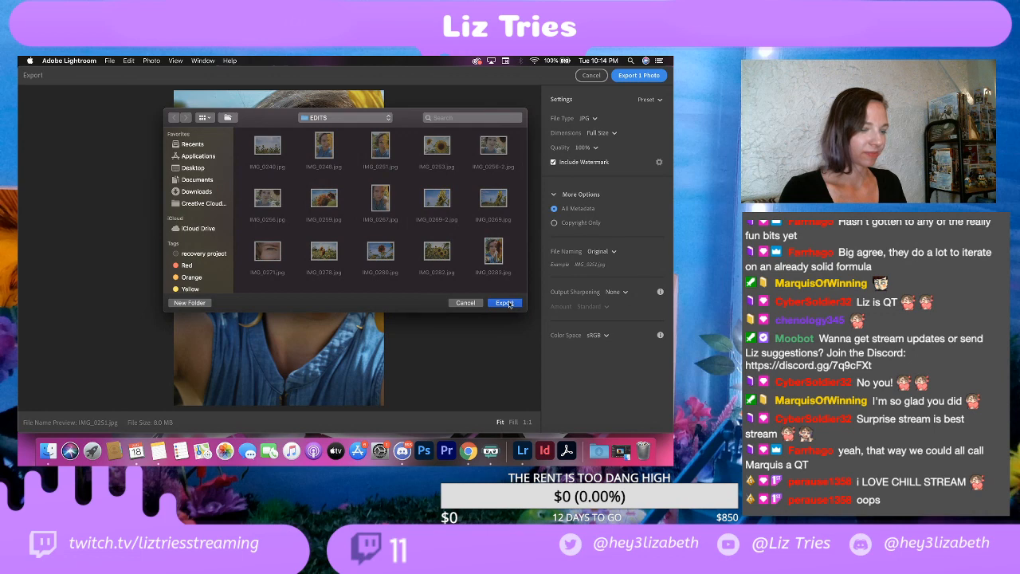
pyautogui.click(466, 303)
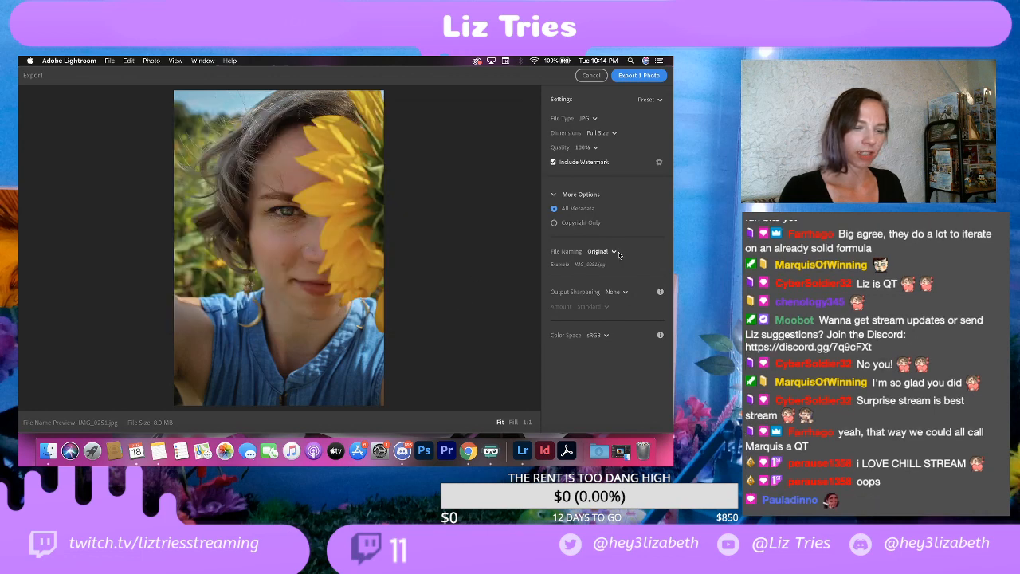
pyautogui.click(660, 163)
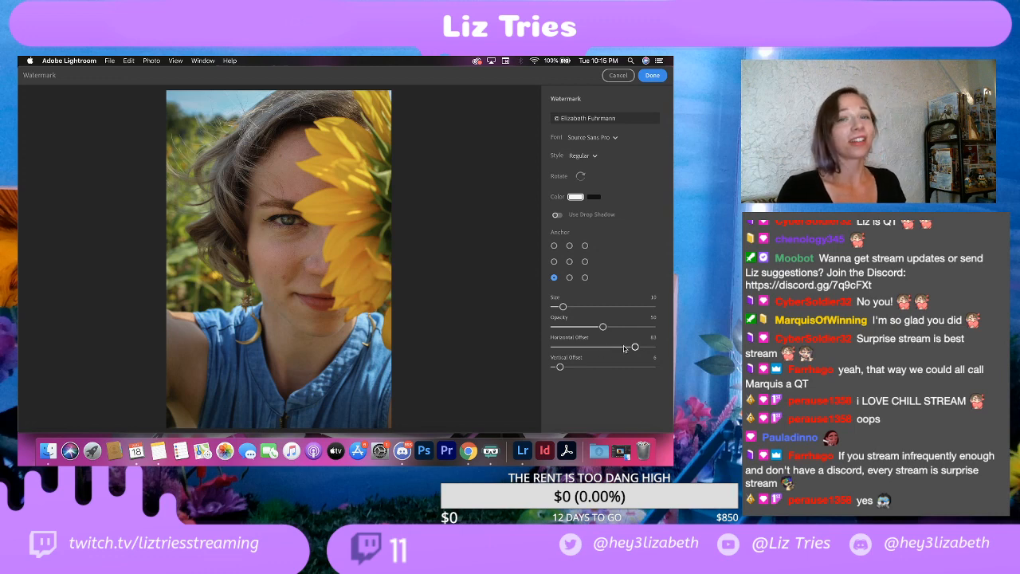
pyautogui.moveTo(624, 348); pyautogui.dragTo(599, 348)
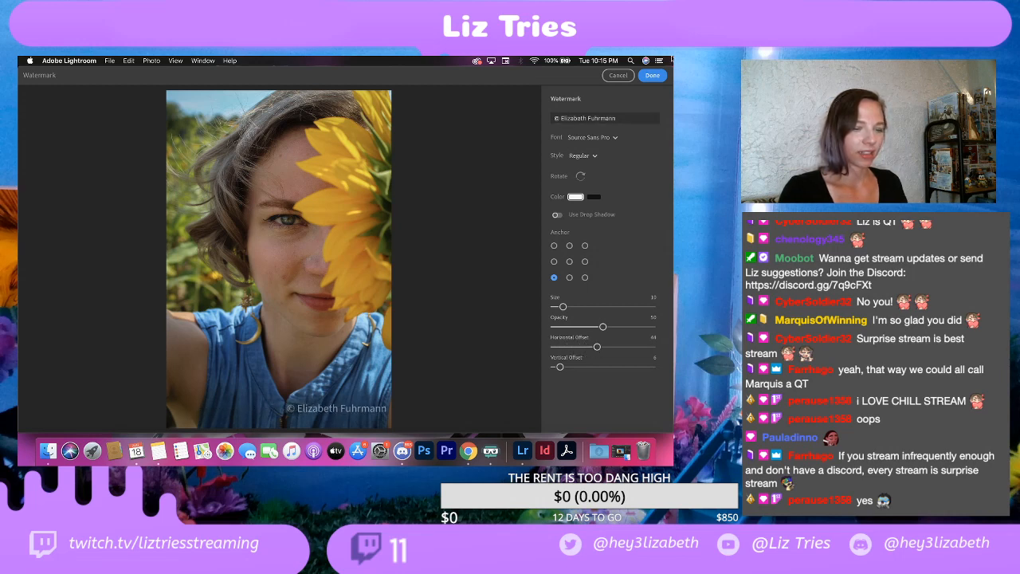
pyautogui.click(651, 76)
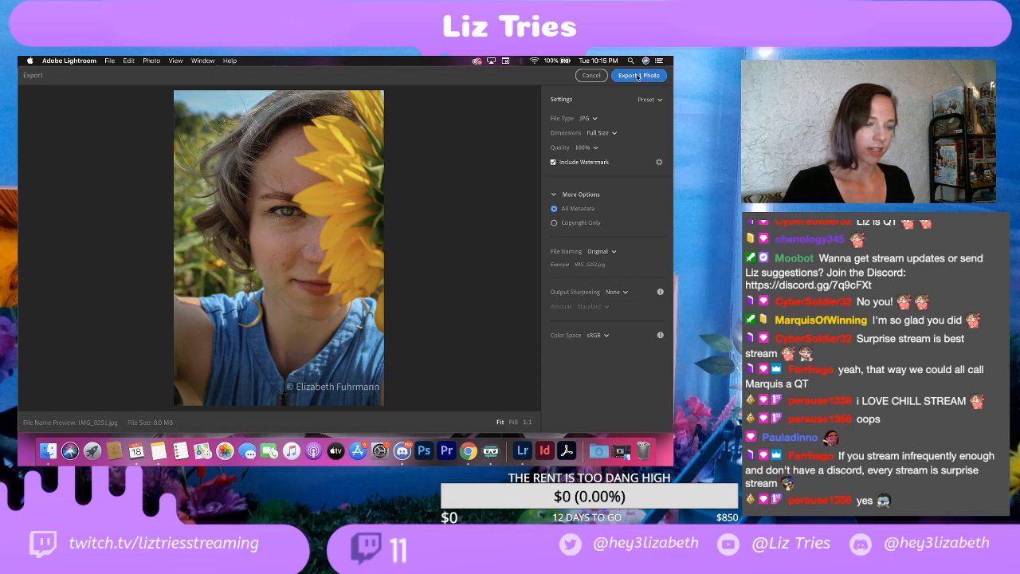
pyautogui.click(637, 75)
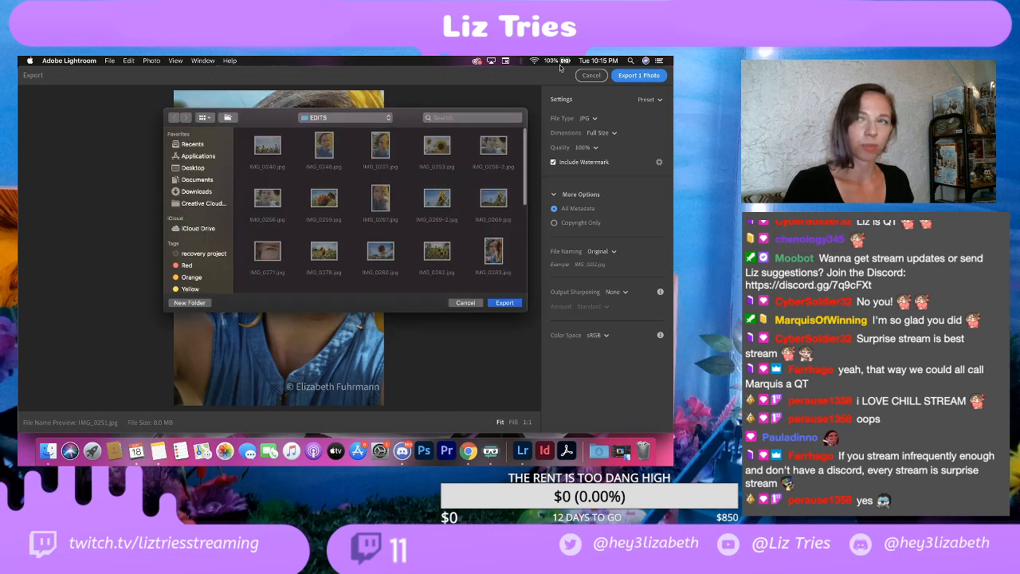
pyautogui.click(513, 306)
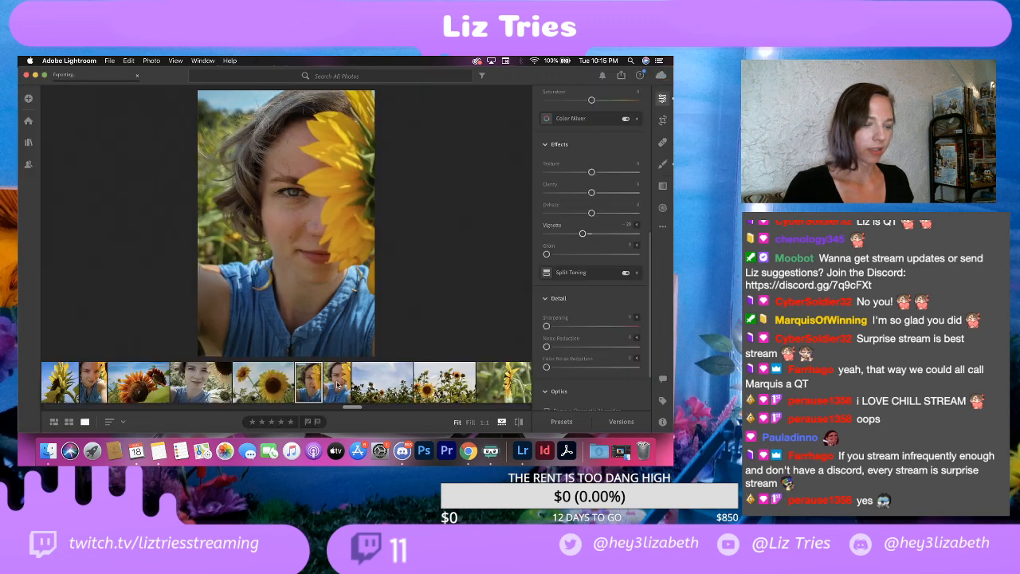
# Step: Apply a vignette of about -20 to the neighbouring soft-focus selfie with the sunflower
pyautogui.click(340, 385)
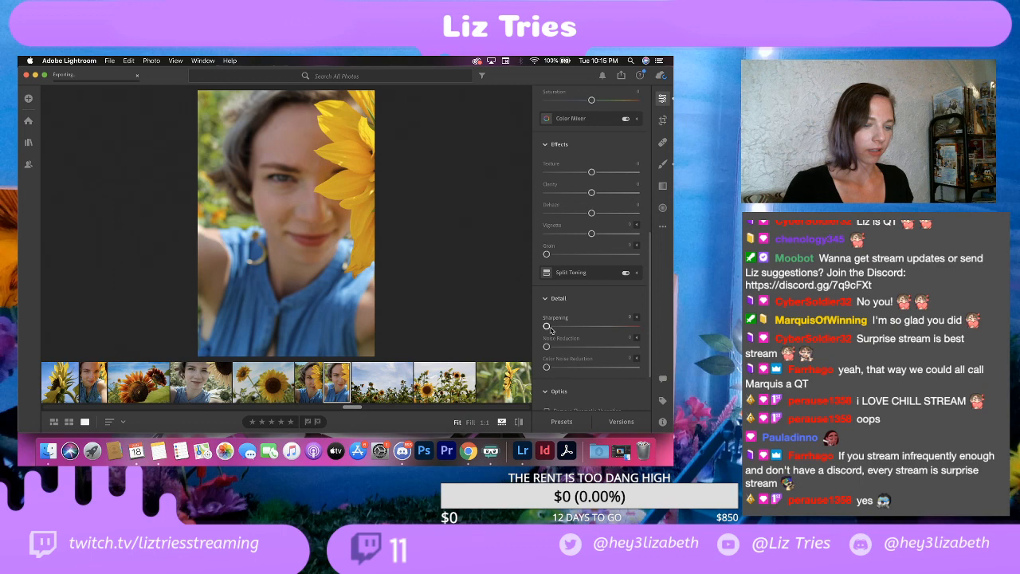
pyautogui.scroll(-3, 558, 323)
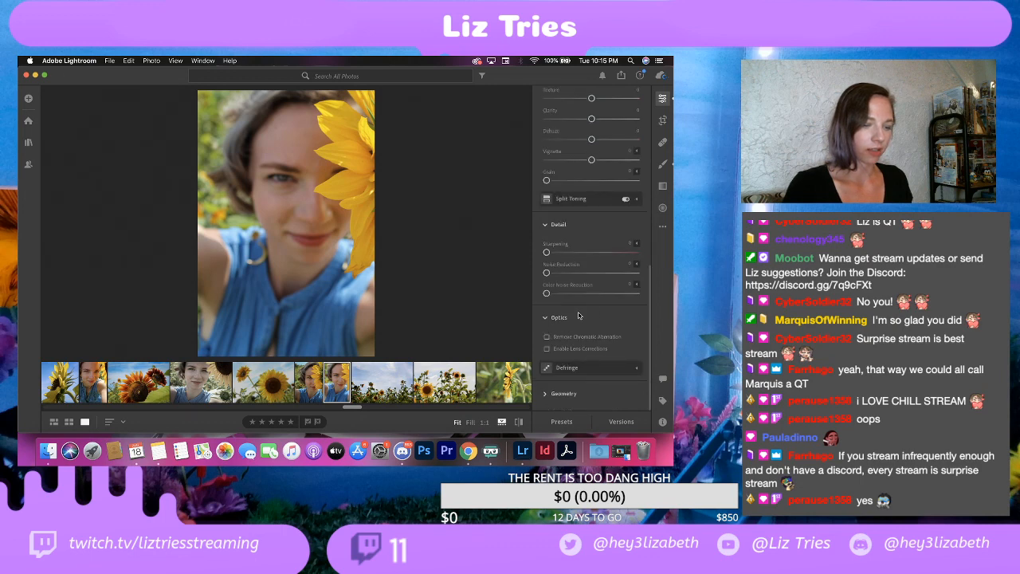
pyautogui.moveTo(591, 160); pyautogui.dragTo(584, 161)
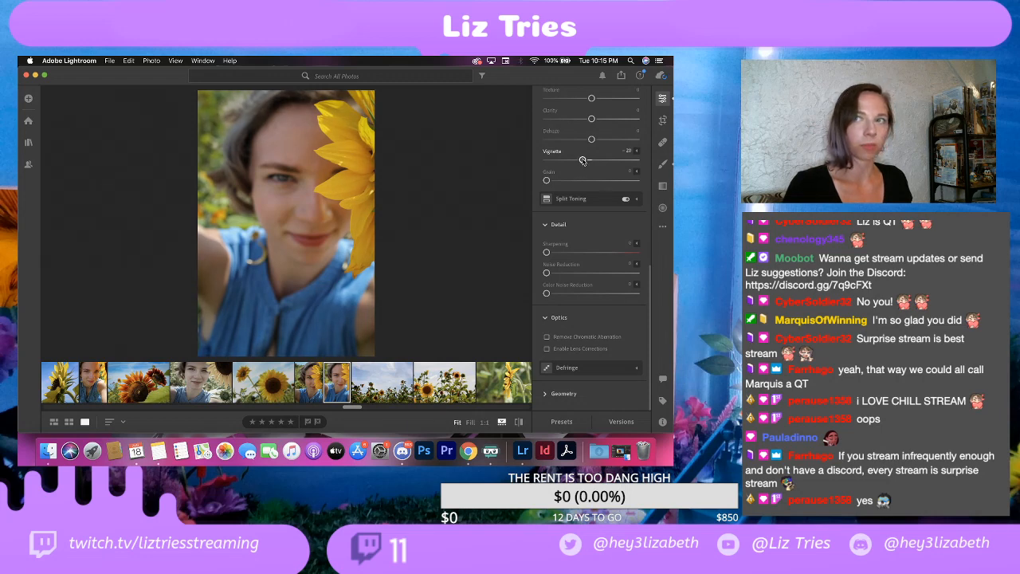
# Step: Export the soft-focus selfie as a full-size JPG at 100% quality with the watermark included
pyautogui.click(109, 61)
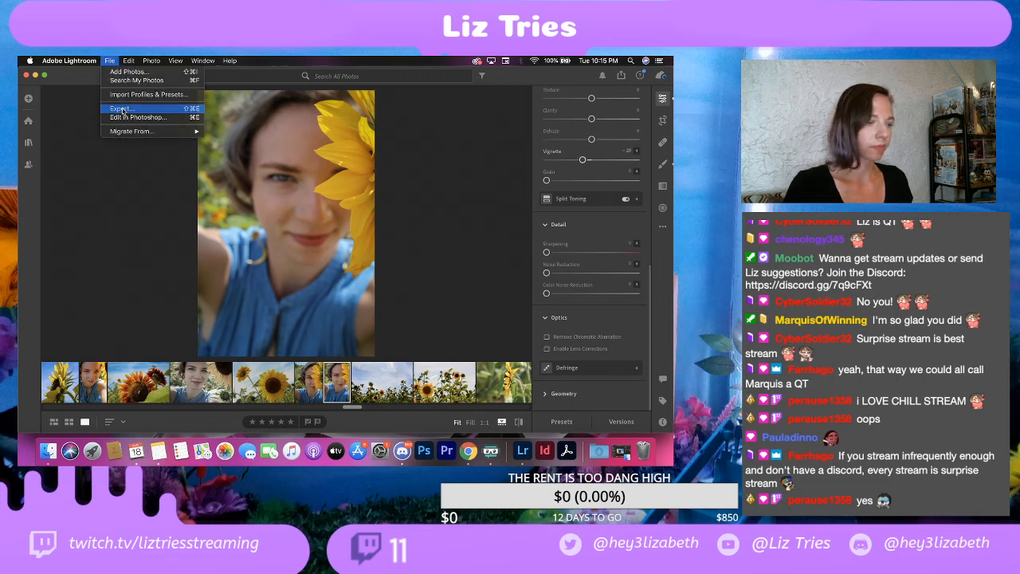
pyautogui.click(122, 109)
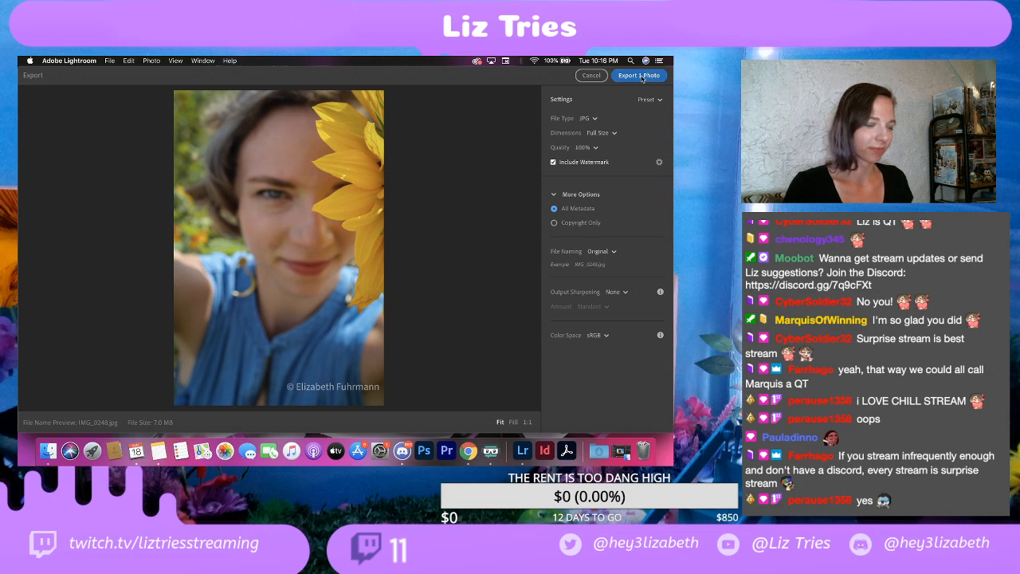
pyautogui.click(642, 77)
pyautogui.click(507, 299)
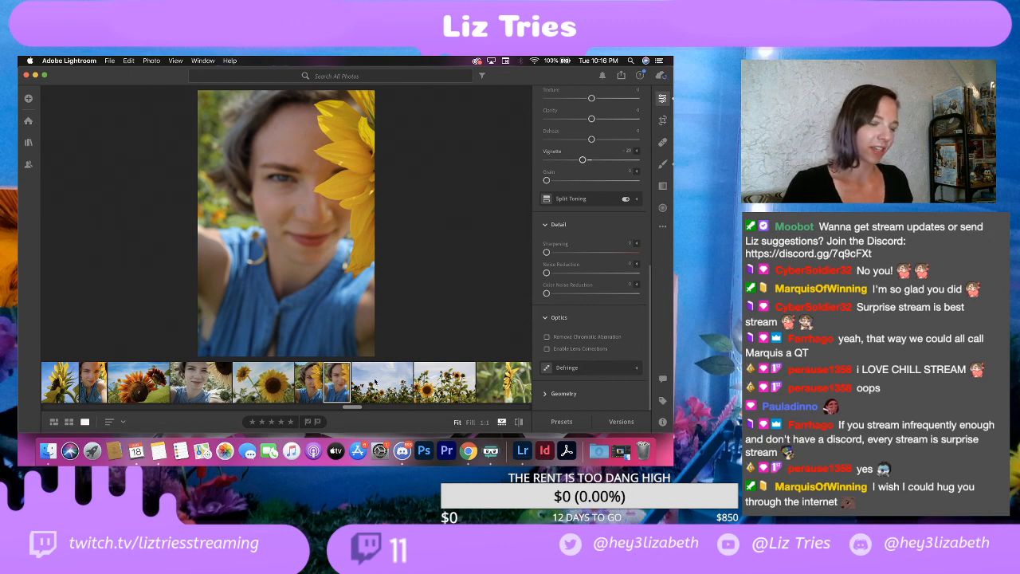
# Step: Review the wide sunflower field under the blue sky, and delete the adjacent photo with the blurred sunflower in the foreground
pyautogui.click(374, 383)
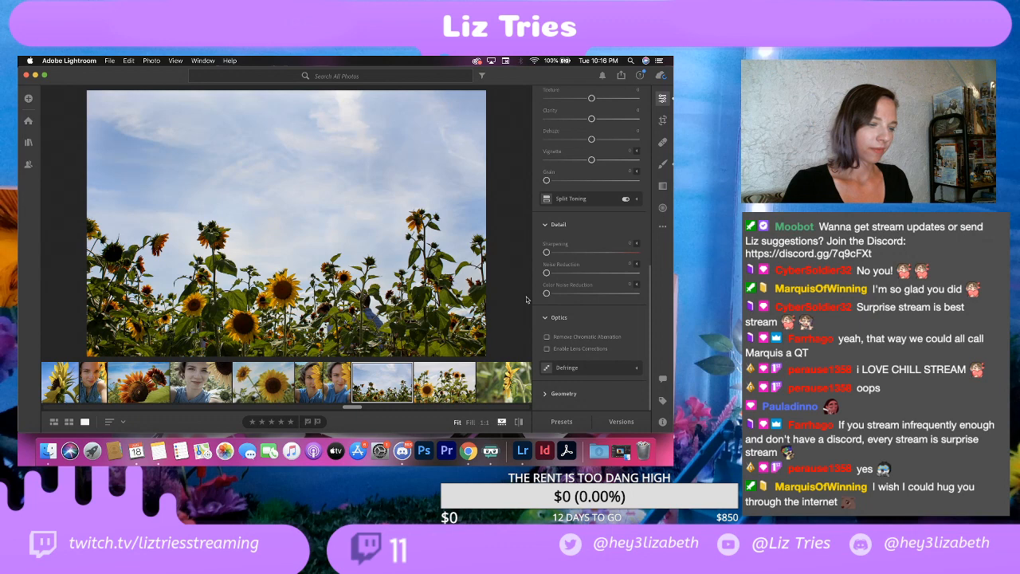
pyautogui.click(444, 383)
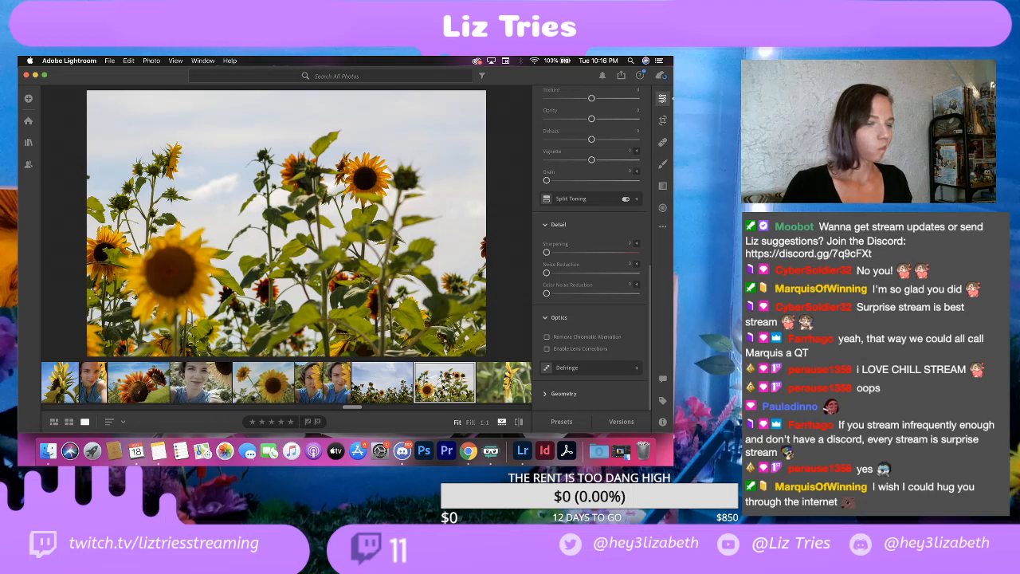
pyautogui.rightClick(444, 388)
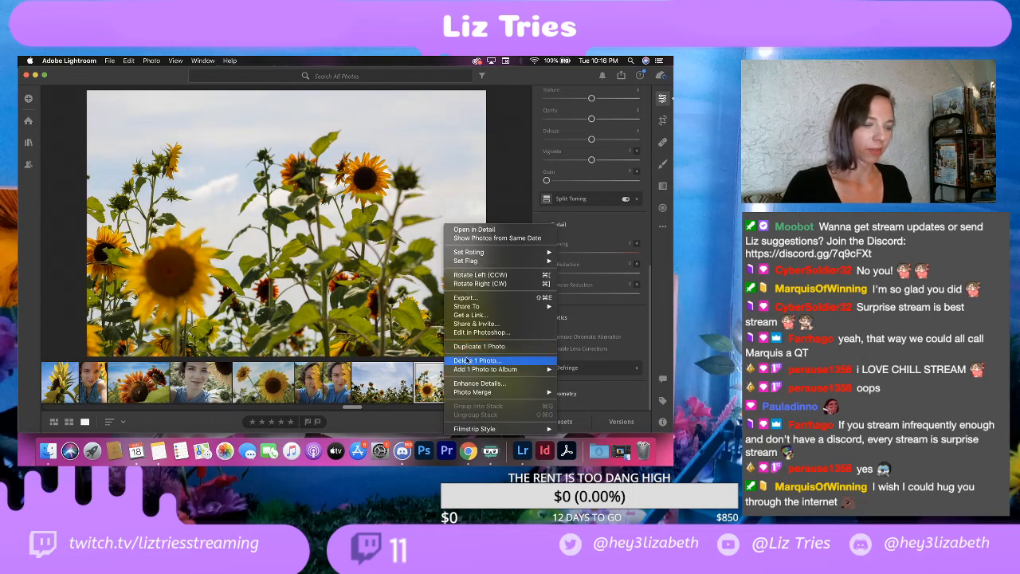
pyautogui.click(469, 360)
pyautogui.click(423, 331)
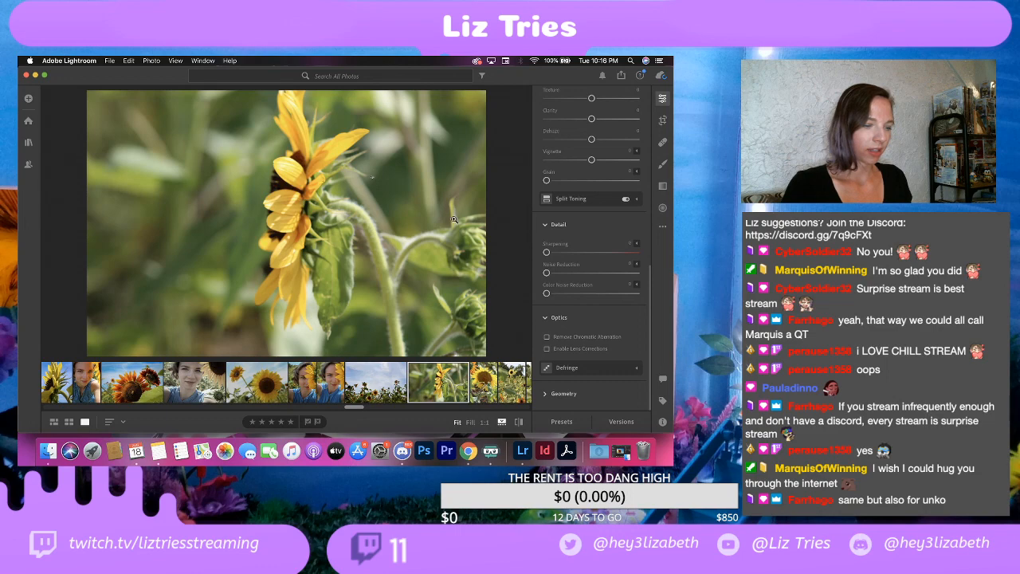
# Step: Check the focus of the side-view sunflower photo at close zoom and delete that photo
pyautogui.click(284, 200)
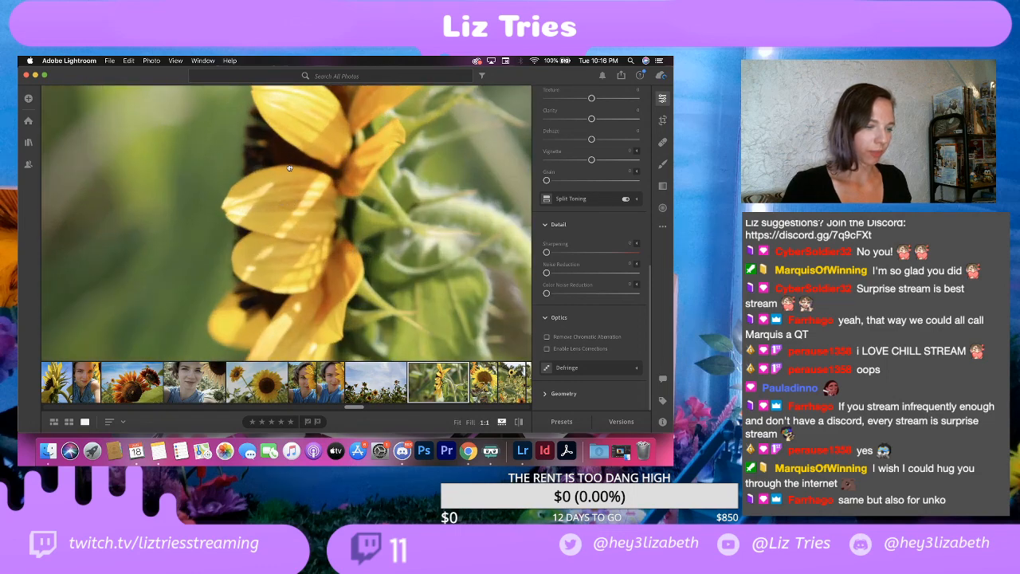
pyautogui.click(290, 169)
pyautogui.click(293, 168)
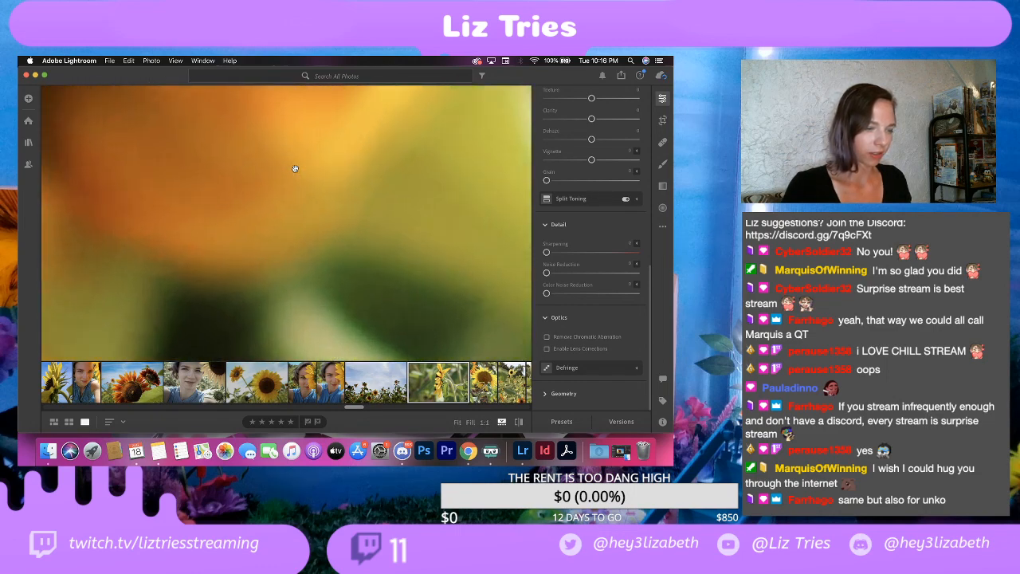
pyautogui.click(294, 168)
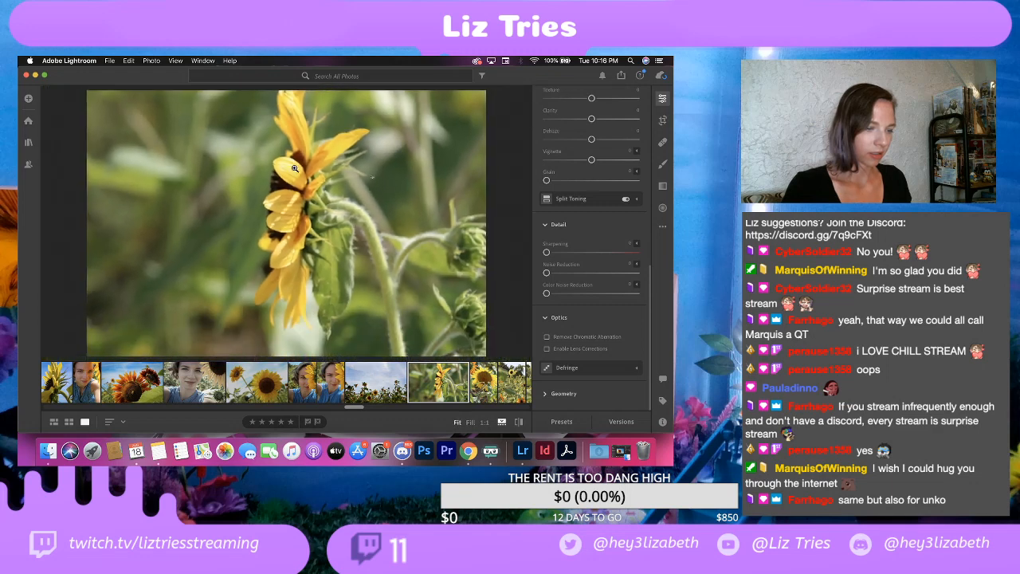
pyautogui.click(294, 168)
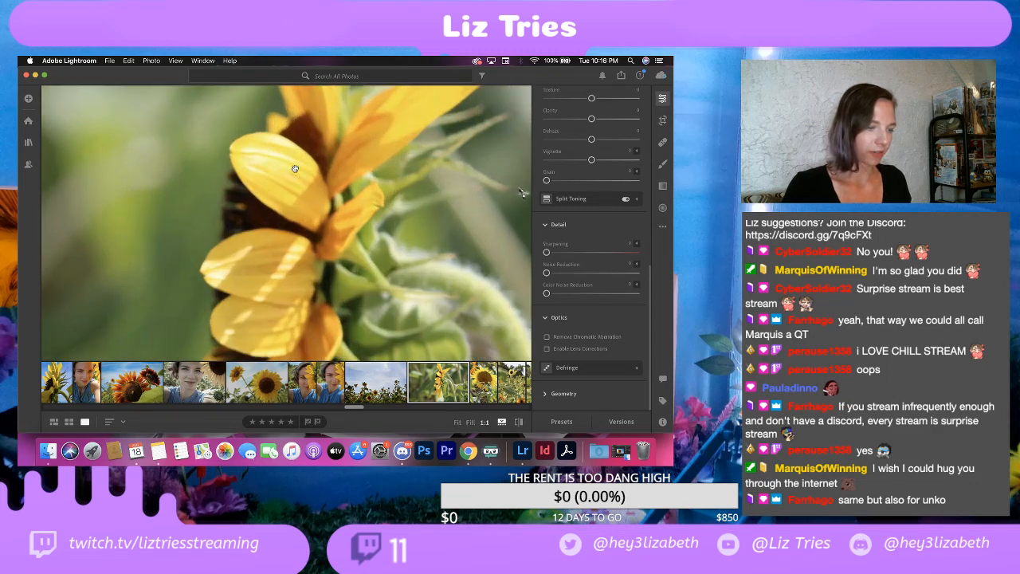
pyautogui.click(294, 168)
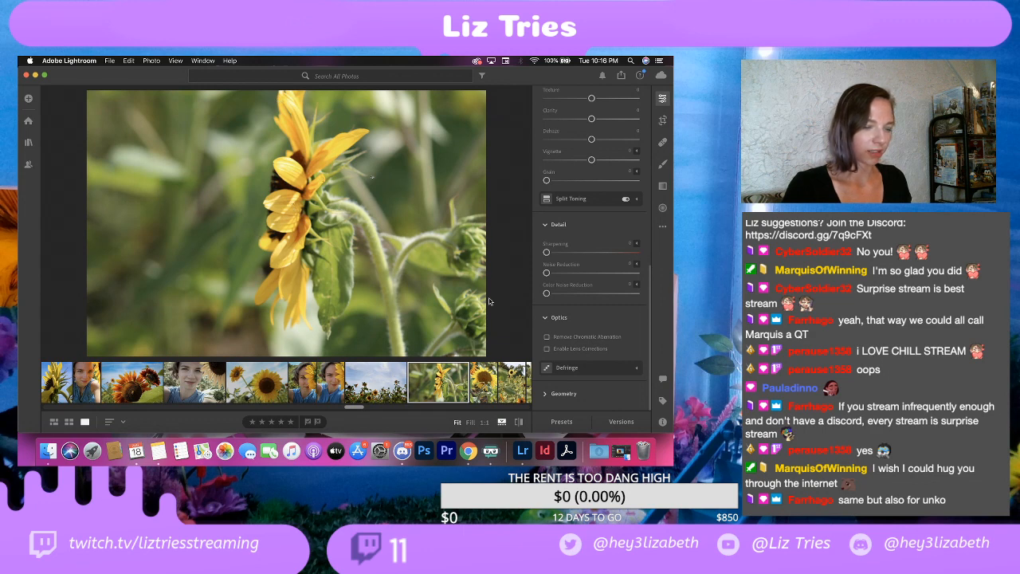
pyautogui.moveTo(473, 255); pyautogui.dragTo(358, 220)
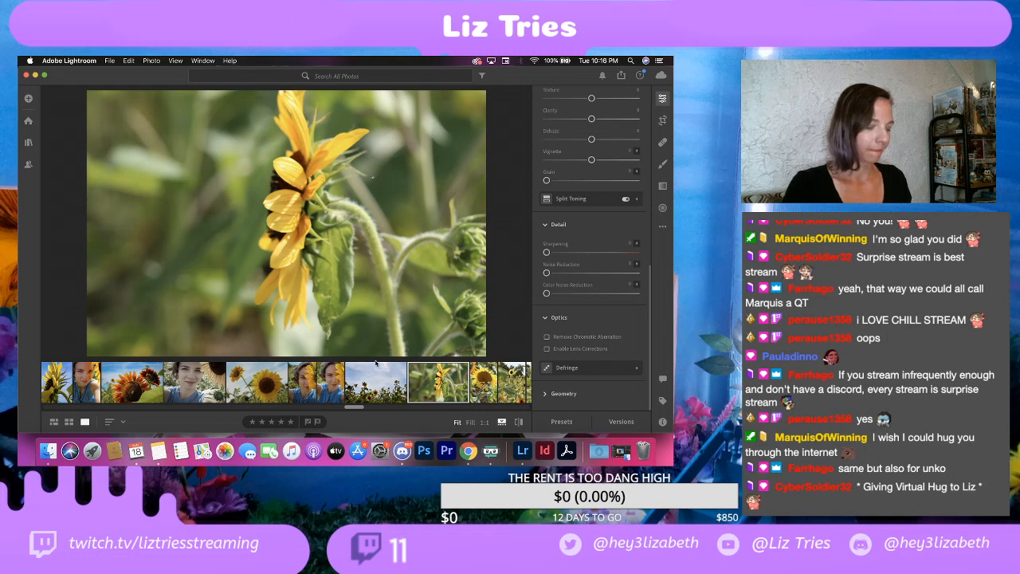
pyautogui.rightClick(434, 385)
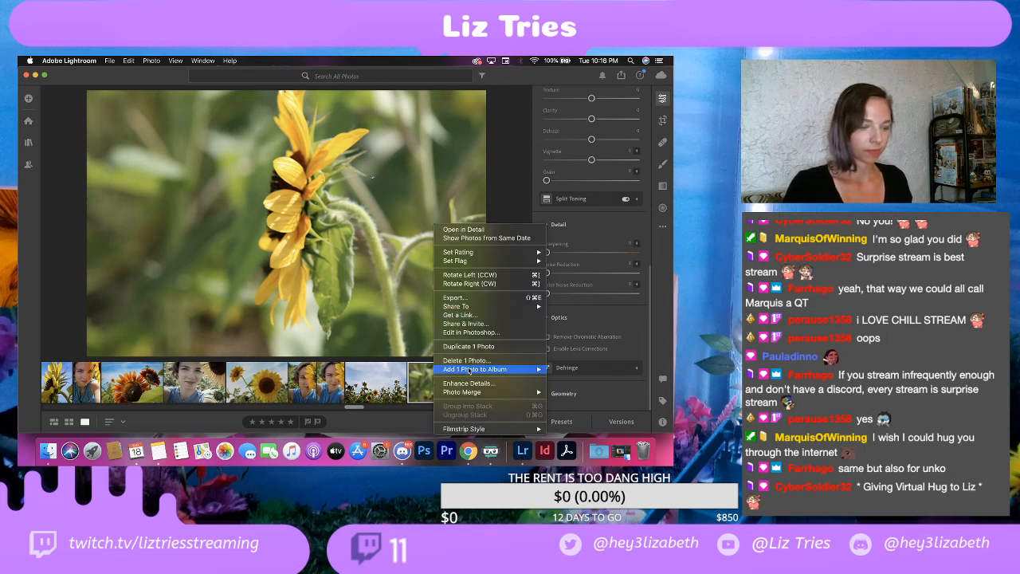
pyautogui.click(467, 361)
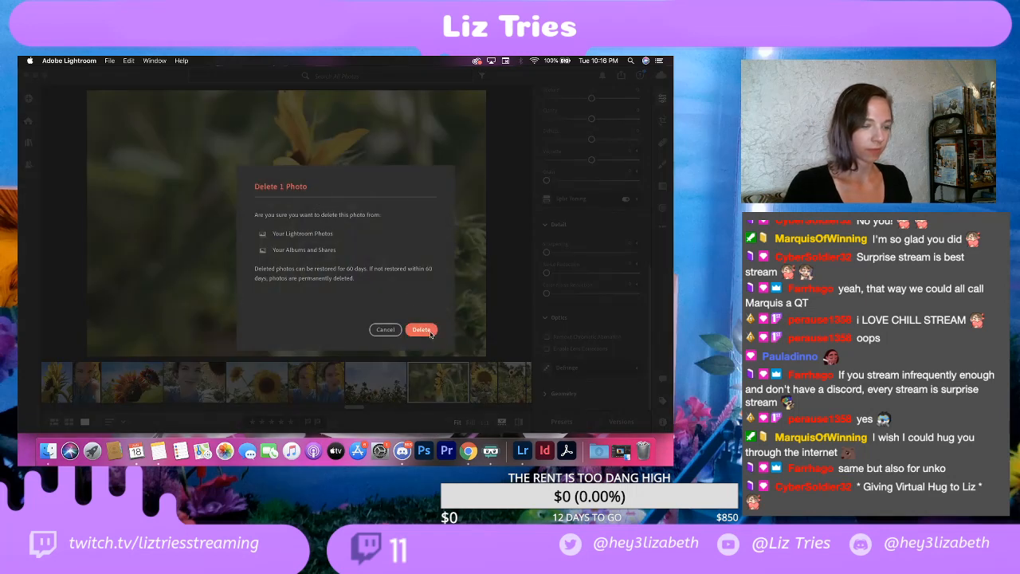
pyautogui.click(427, 333)
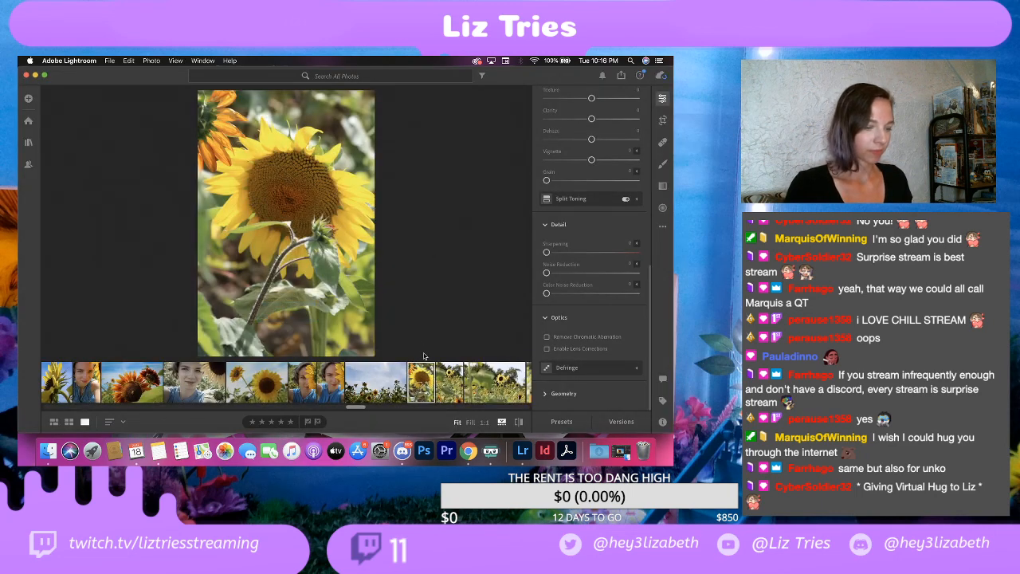
# Step: Check the sharpness of the portrait-format photo of a large sunflower with a bud in front and delete it
pyautogui.click(440, 379)
pyautogui.click(419, 378)
pyautogui.click(271, 185)
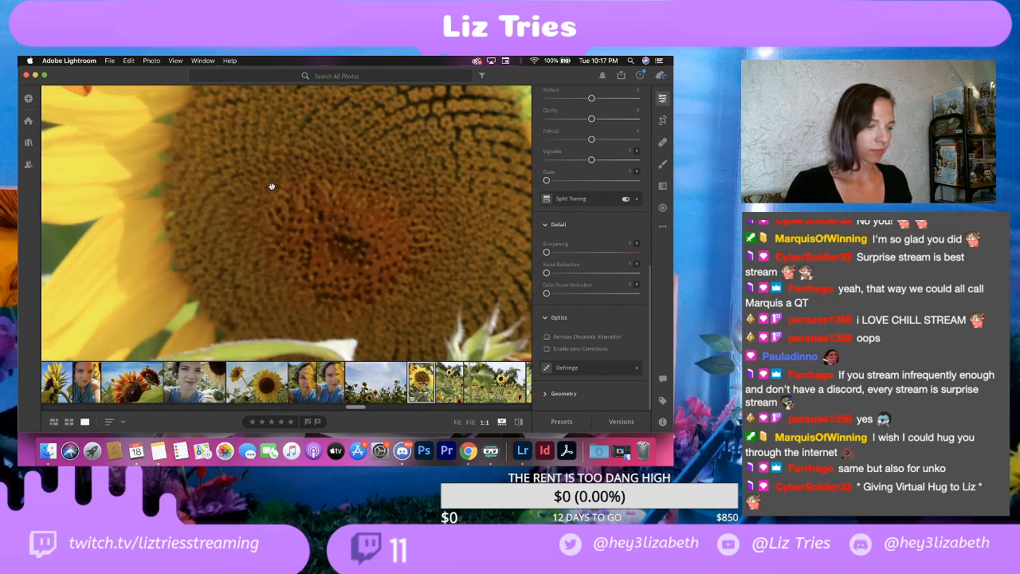
pyautogui.click(271, 185)
pyautogui.rightClick(422, 375)
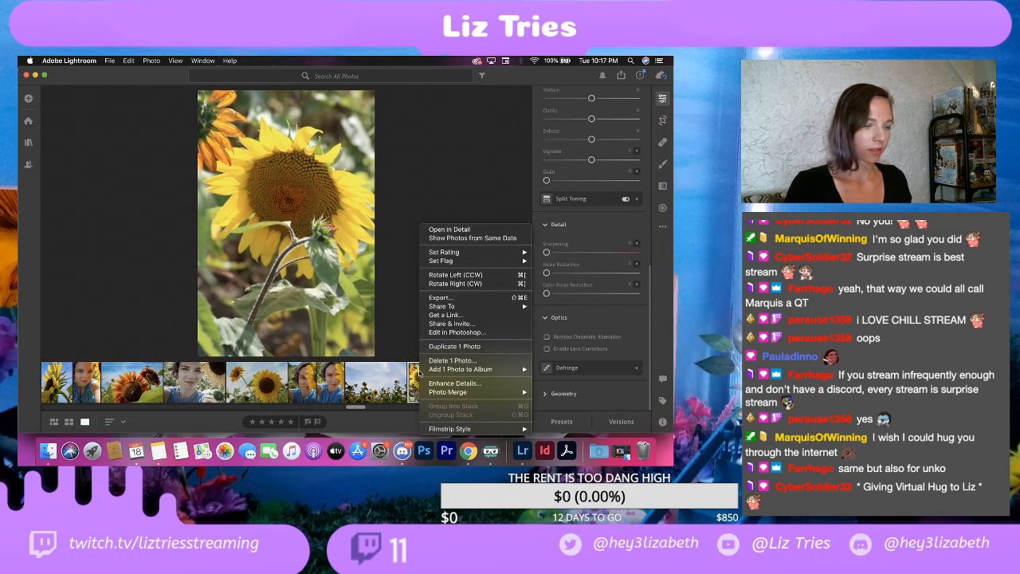
pyautogui.click(351, 314)
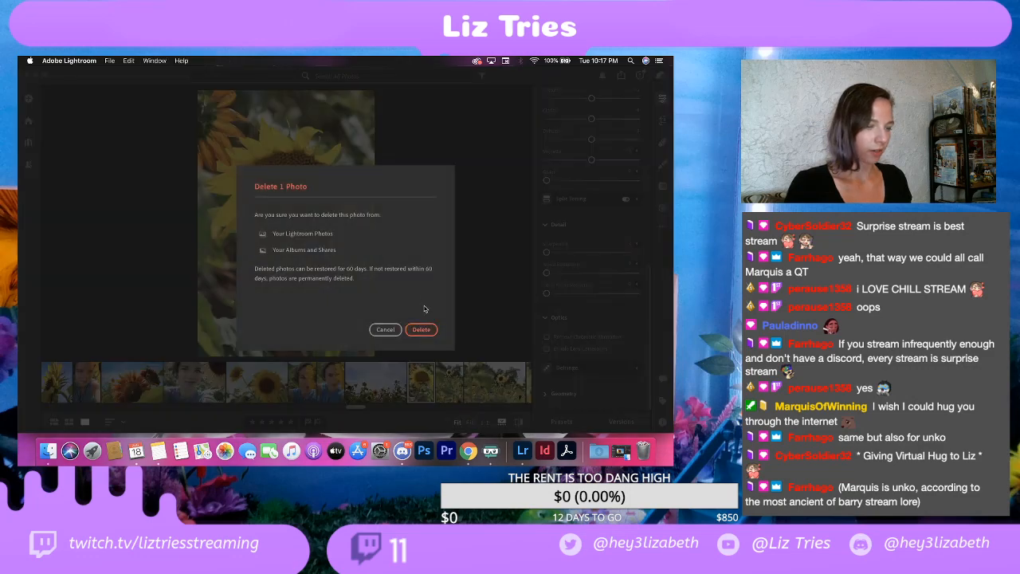
pyautogui.click(420, 328)
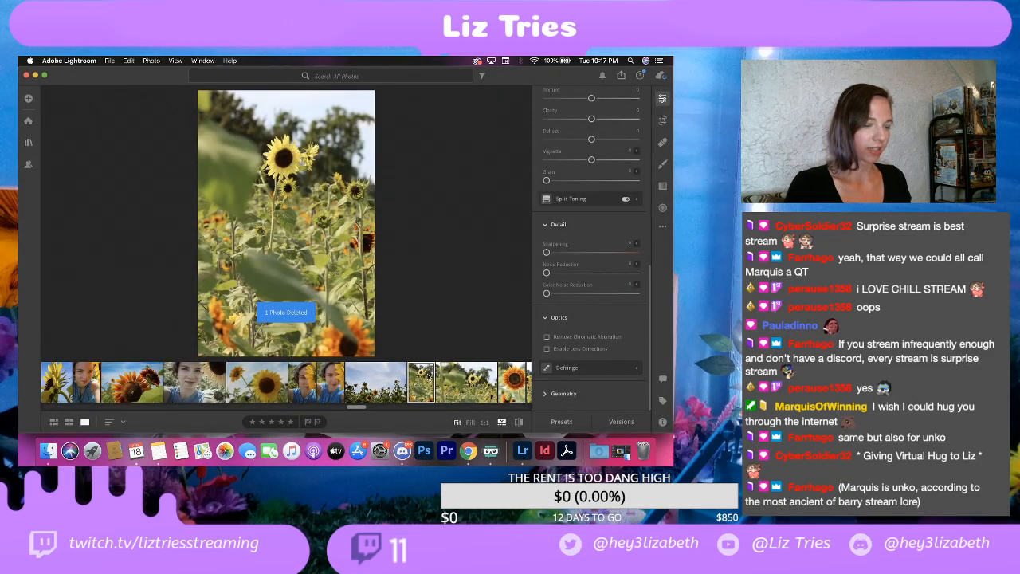
# Step: Compare the portrait and landscape shots of the yellow sunflower behind the blurred leaf, glancing at the orange sunflower close-up beside them
pyautogui.click(447, 385)
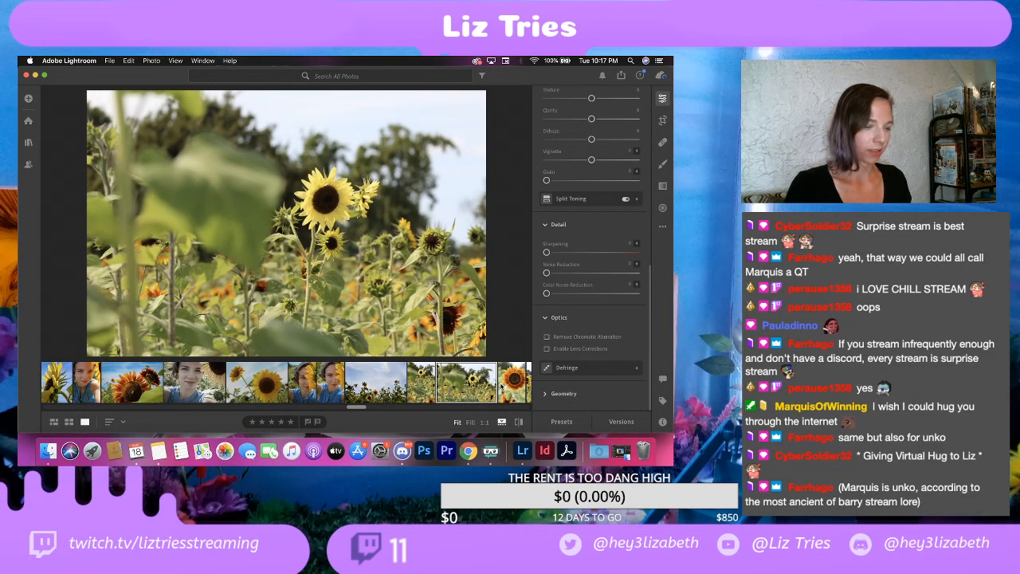
pyautogui.press('Right')
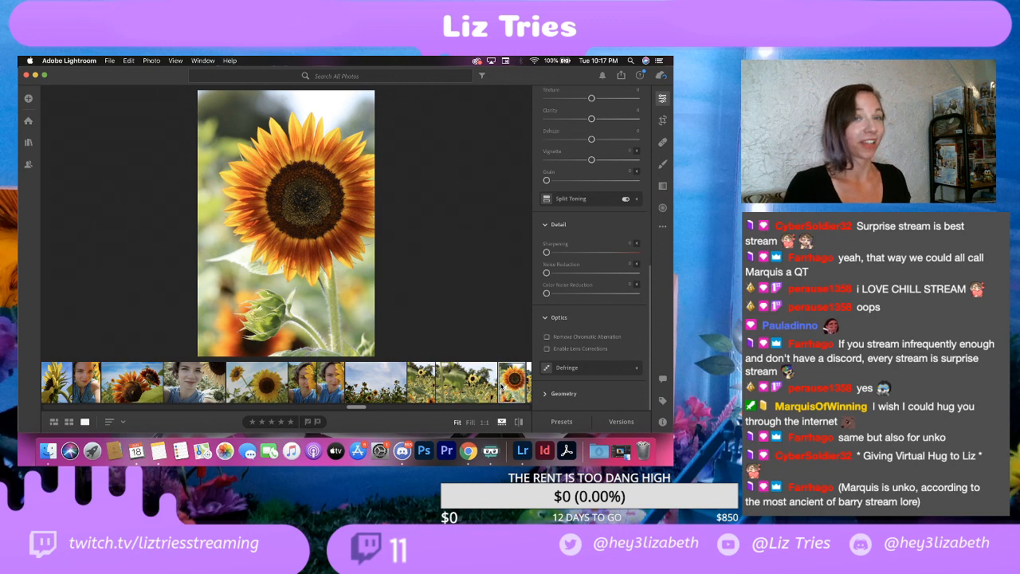
pyautogui.click(431, 395)
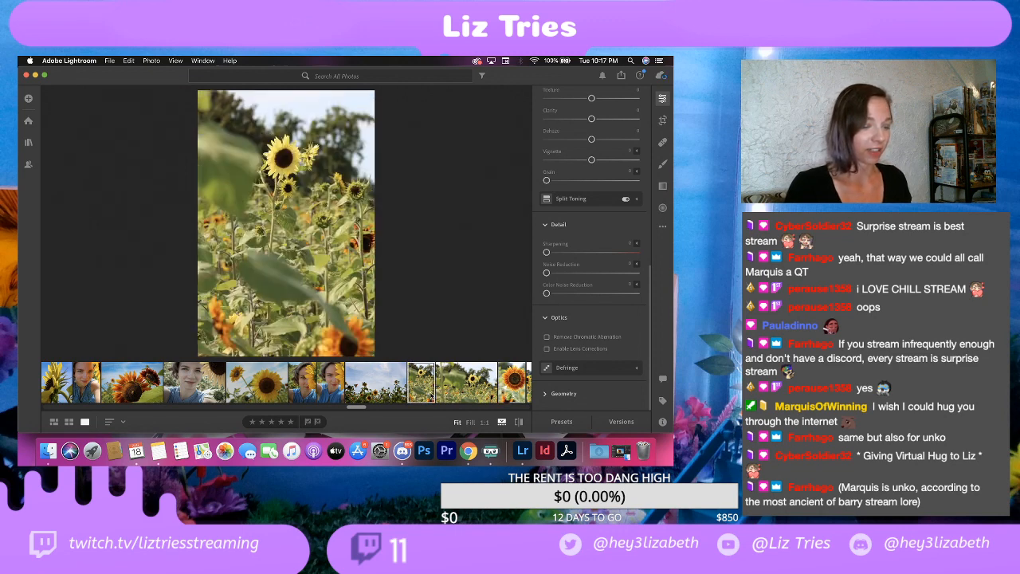
pyautogui.click(460, 393)
pyautogui.click(417, 382)
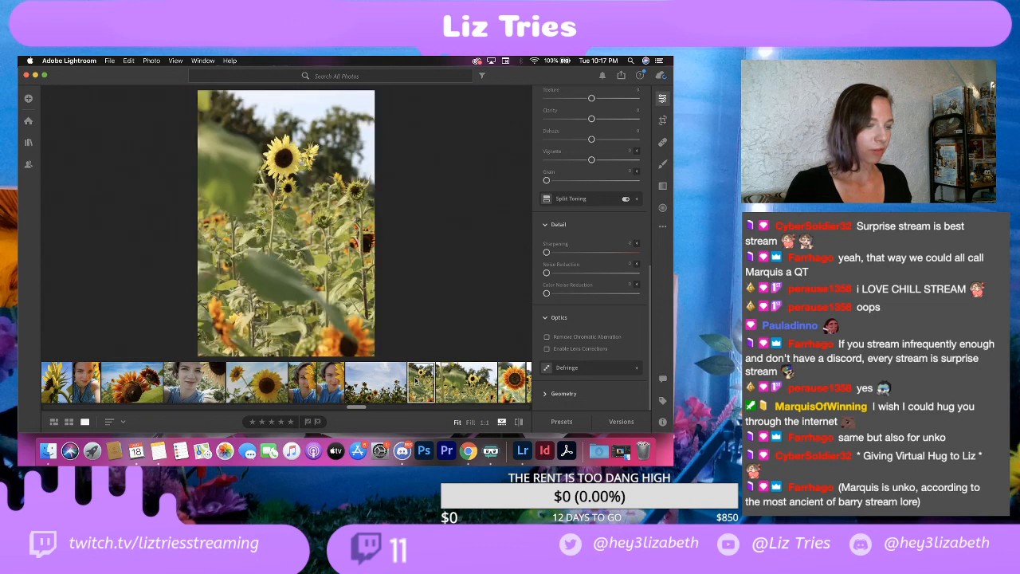
pyautogui.click(475, 387)
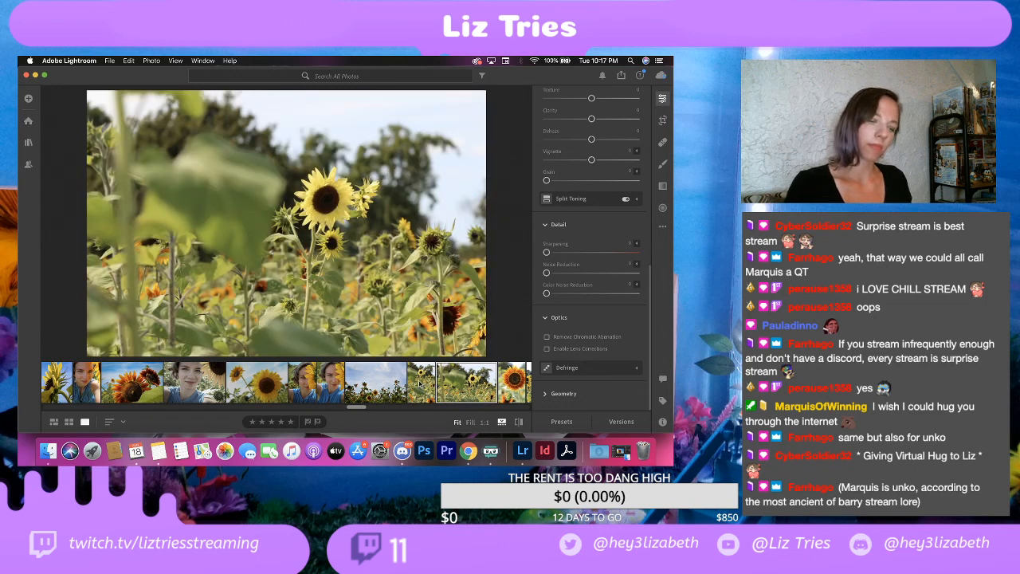
pyautogui.click(421, 382)
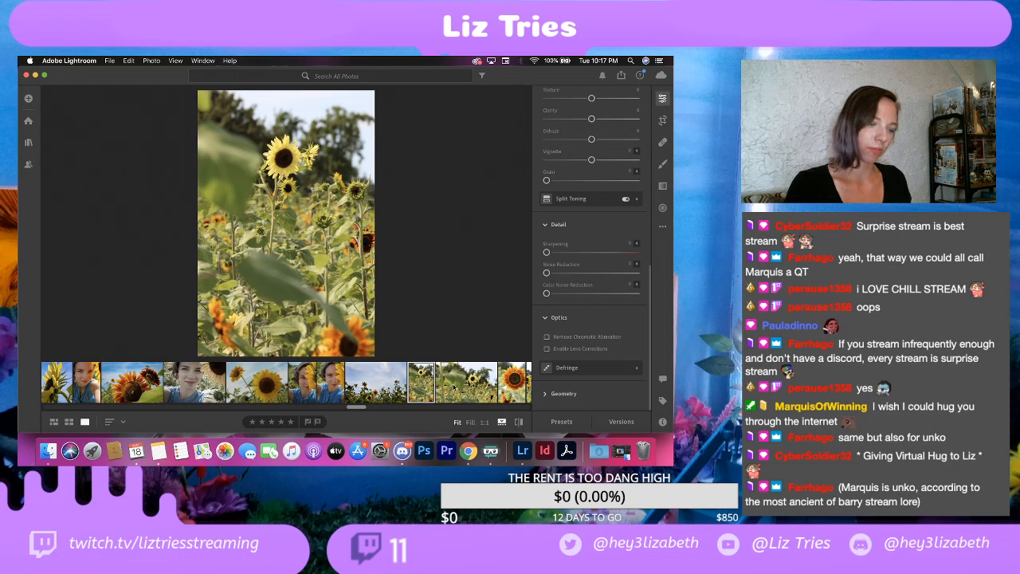
pyautogui.click(453, 387)
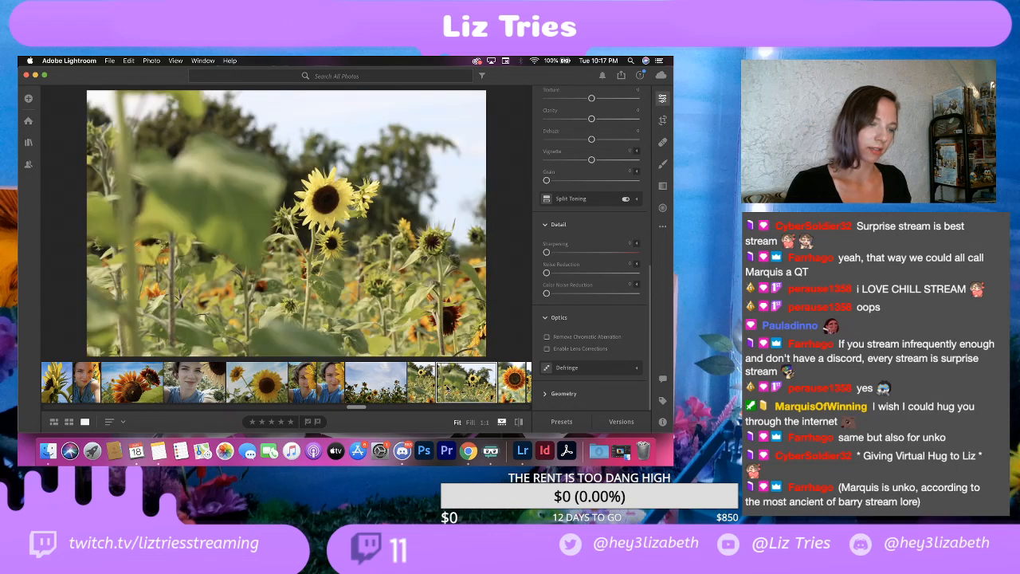
pyautogui.click(427, 388)
# Step: Delete the landscape-format photo of the yellow sunflower behind the large blurred leaf
pyautogui.click(461, 399)
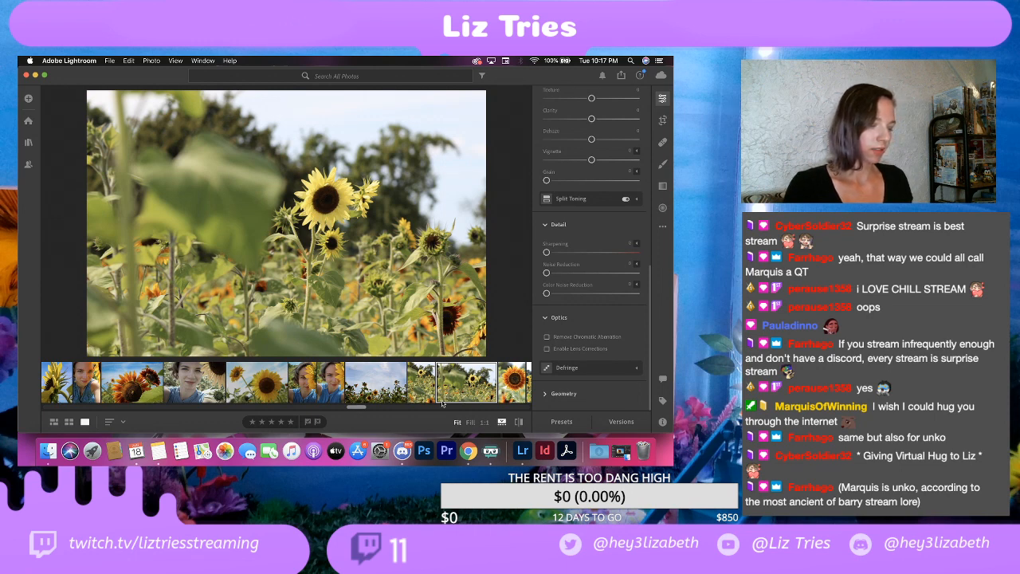
pyautogui.rightClick(460, 390)
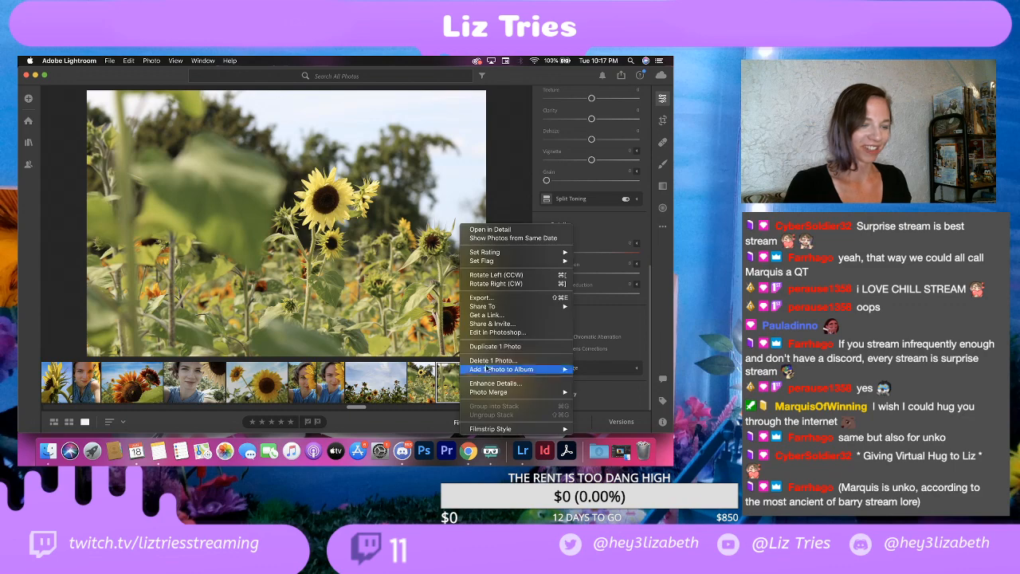
pyautogui.click(494, 361)
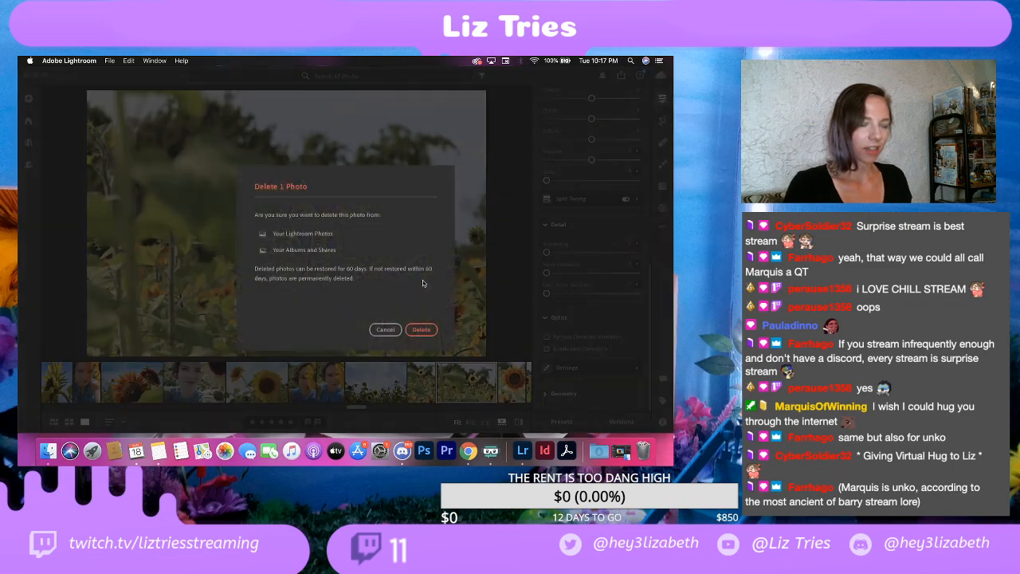
pyautogui.click(424, 329)
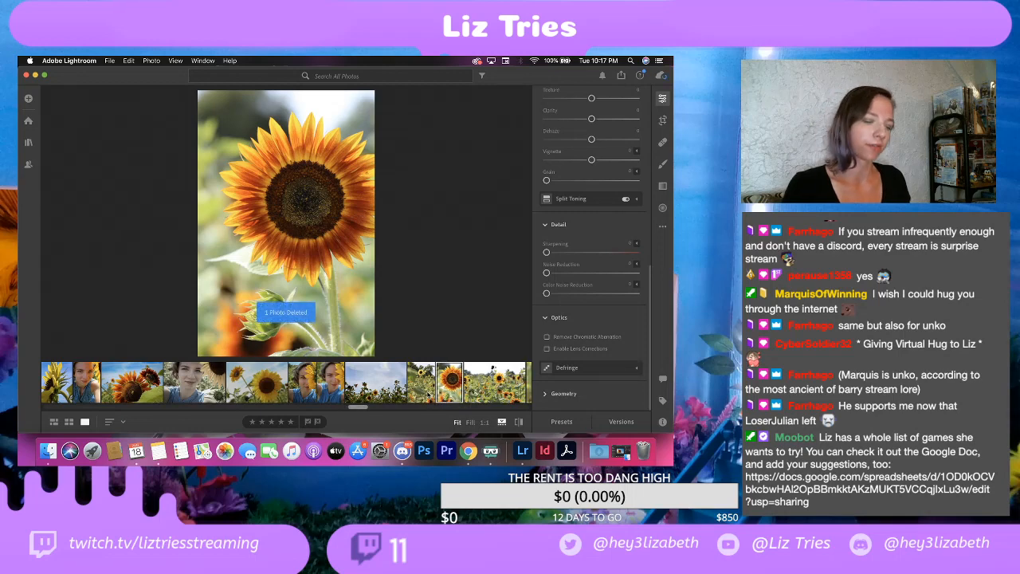
# Step: Adjust the light of the portrait-format yellow sunflower photo: Contrast +40, Highlights -100, Shadows +20 and Whites -75
pyautogui.click(428, 396)
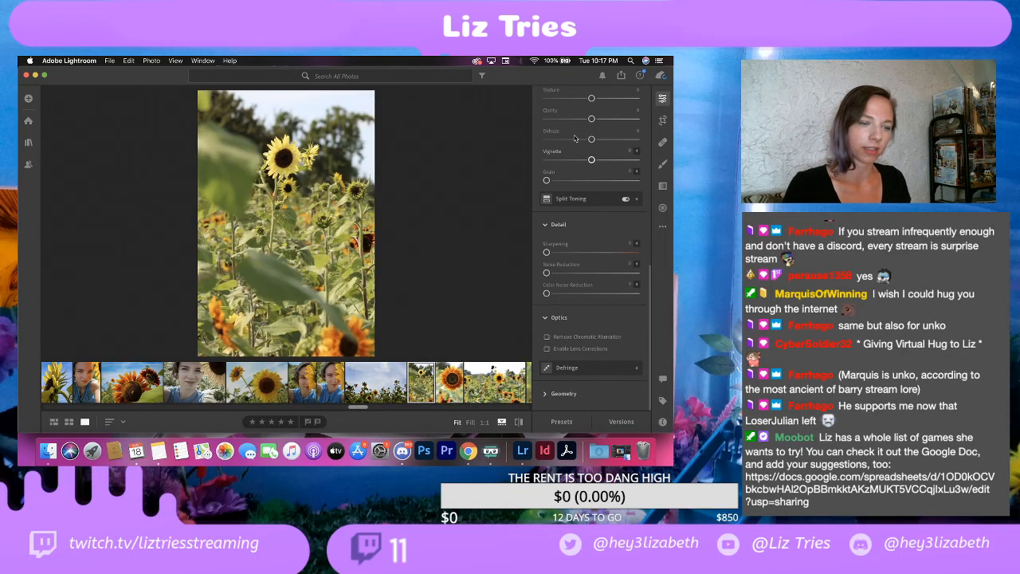
pyautogui.scroll(10, 593, 152)
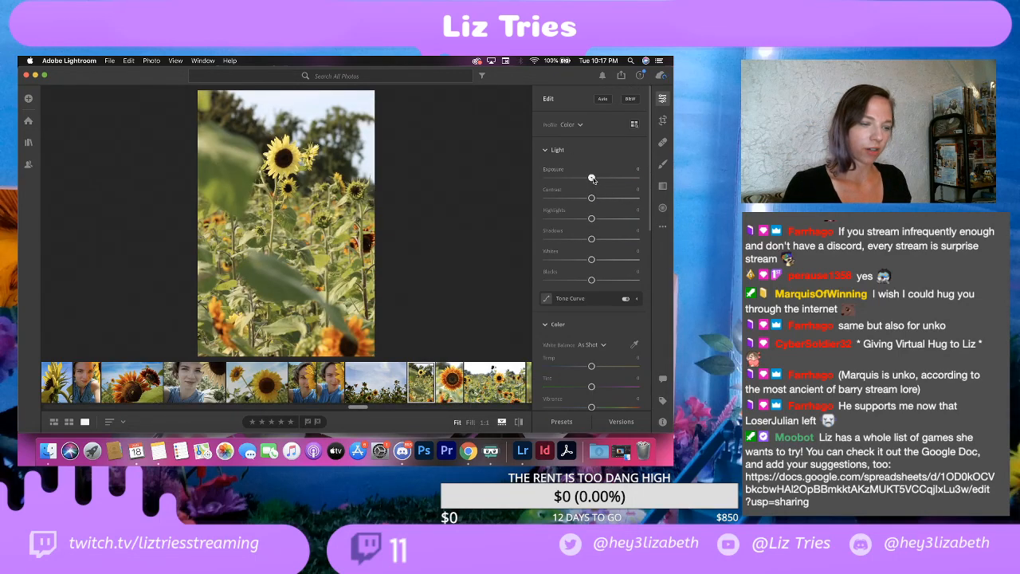
pyautogui.moveTo(592, 199); pyautogui.dragTo(610, 199)
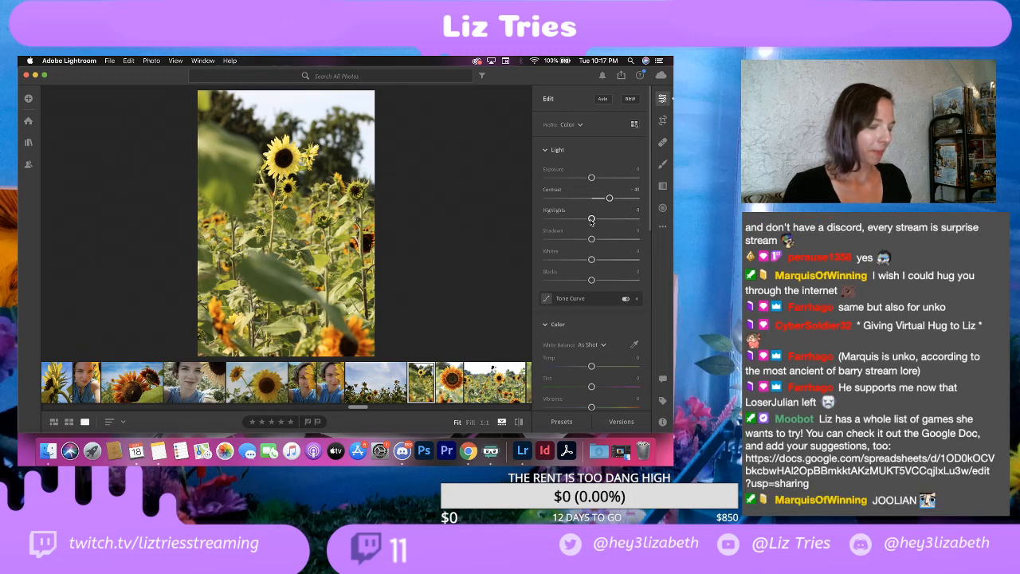
pyautogui.moveTo(591, 220); pyautogui.dragTo(534, 225)
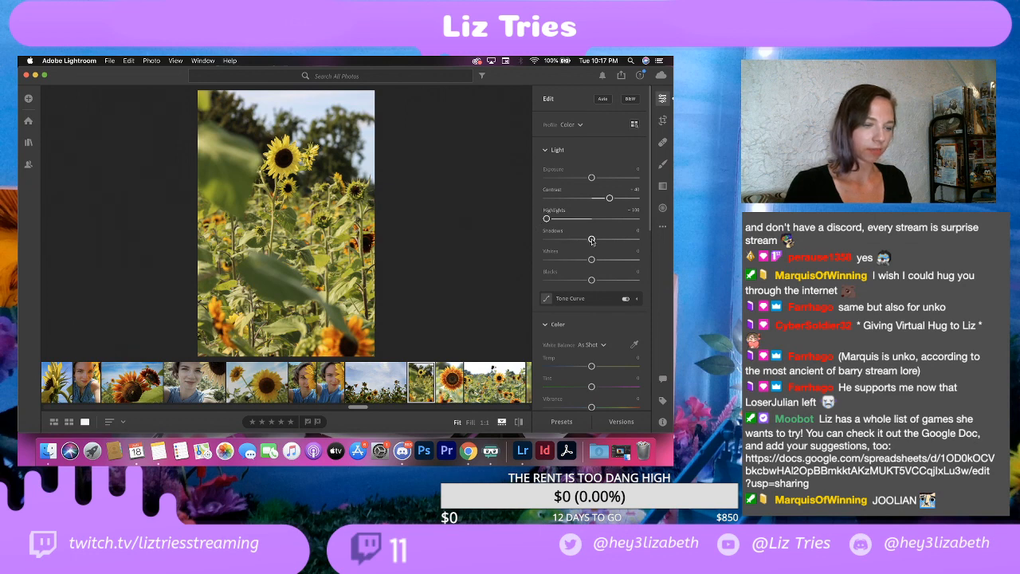
pyautogui.moveTo(590, 241); pyautogui.dragTo(601, 240)
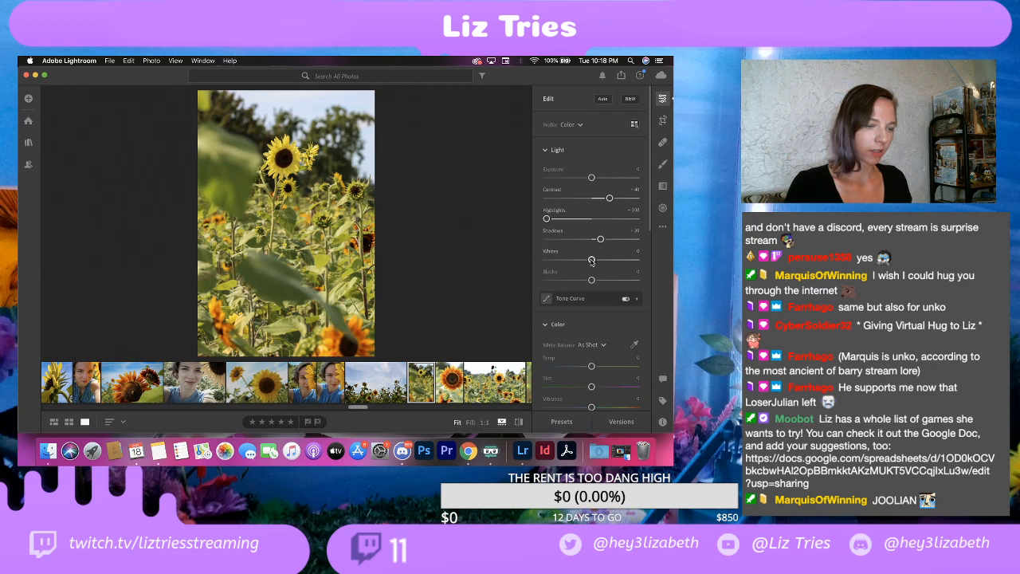
pyautogui.moveTo(591, 260); pyautogui.dragTo(558, 273)
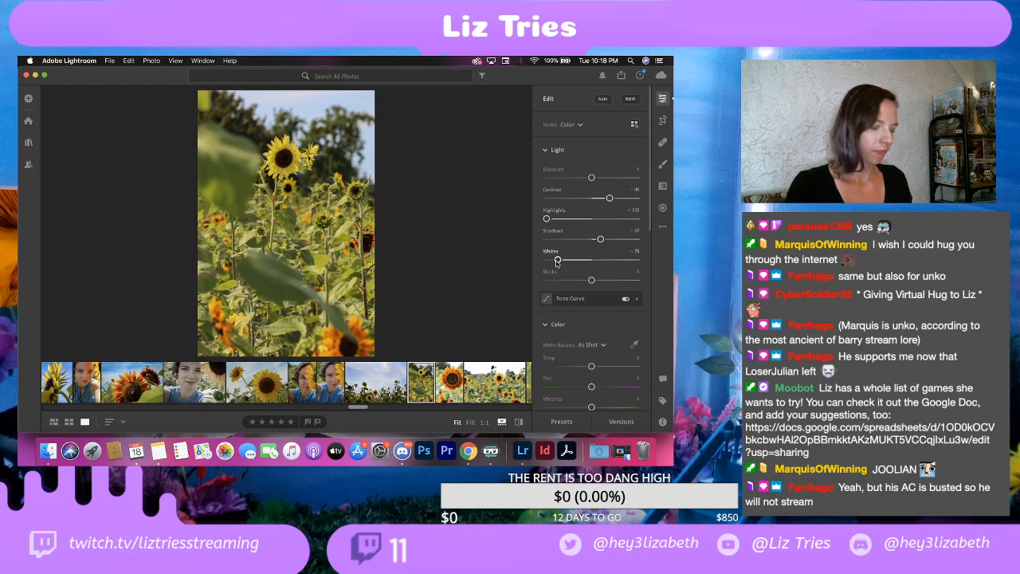
pyautogui.moveTo(555, 275)
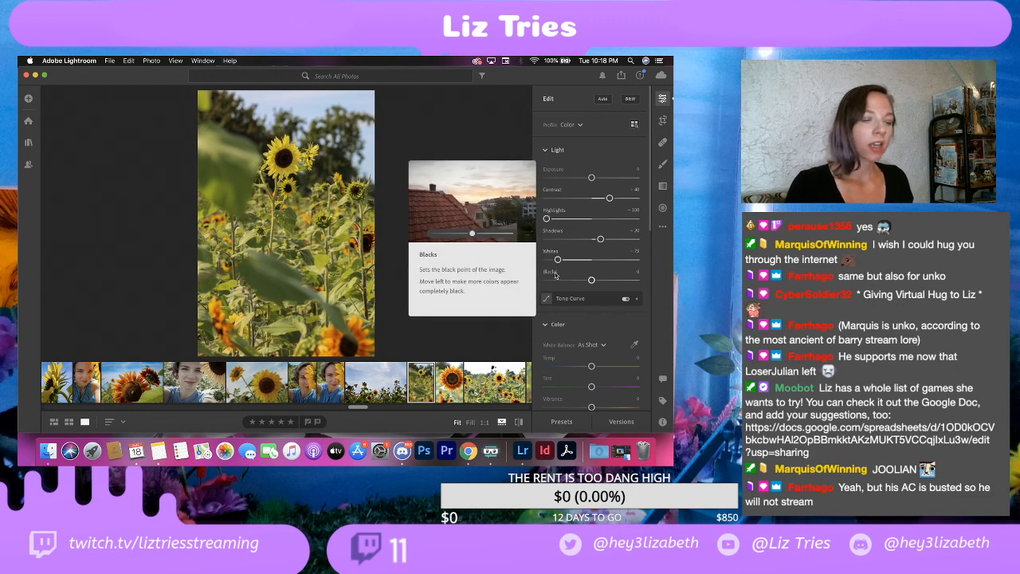
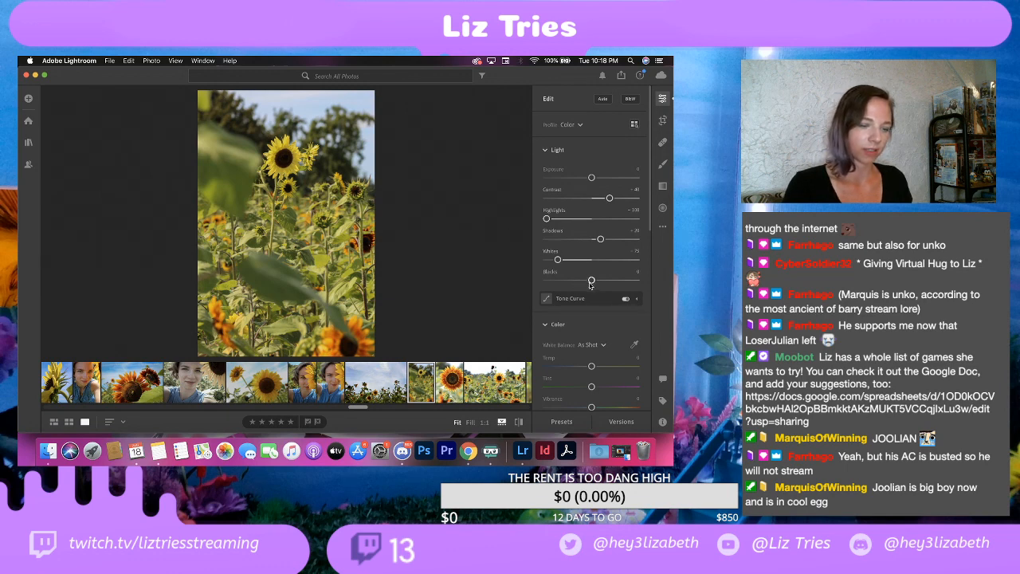
# Step: Set Blacks to -25 and Saturation to +3 on the portrait-format yellow sunflower photo
pyautogui.moveTo(590, 285)
pyautogui.mouseDown()
pyautogui.moveTo(613, 284)
pyautogui.moveTo(580, 287)
pyautogui.mouseUp()
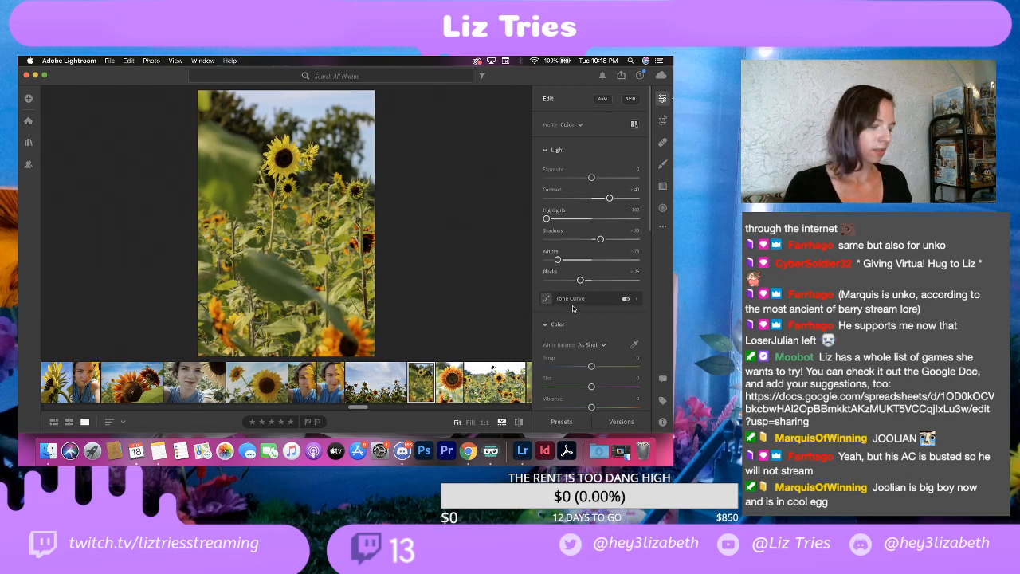
pyautogui.scroll(-4, 566, 278)
pyautogui.scroll(-2, 561, 275)
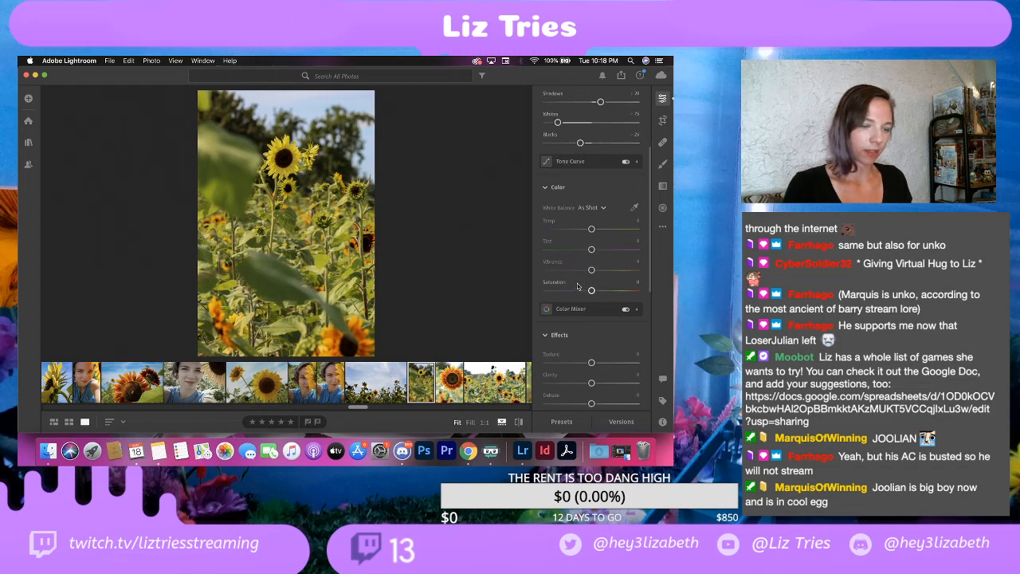
pyautogui.moveTo(592, 261); pyautogui.dragTo(596, 263)
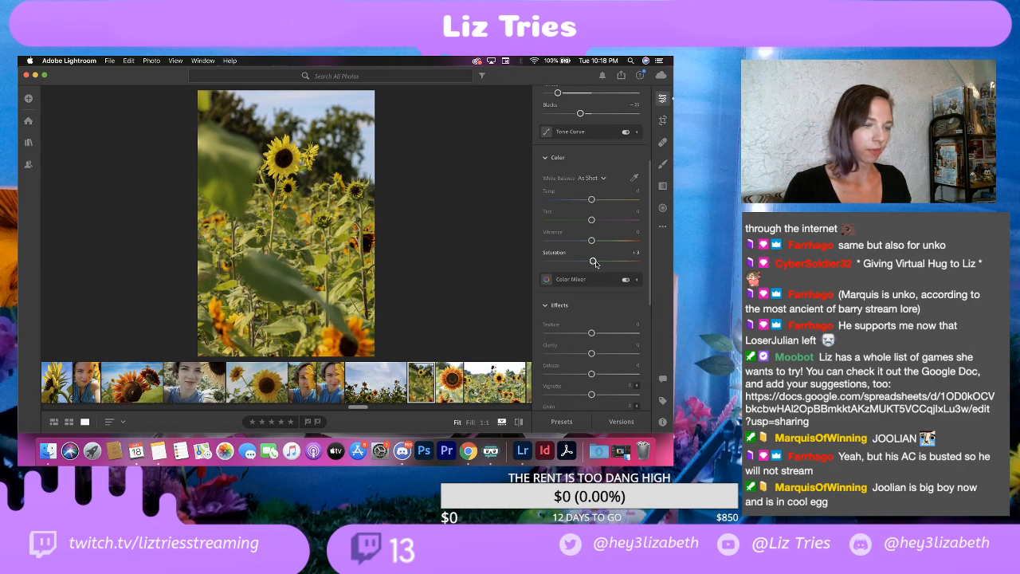
# Step: Set the yellow sunflower photo's Vignette to -20 and check the sky and treetops at full magnification
pyautogui.scroll(-4, 580, 264)
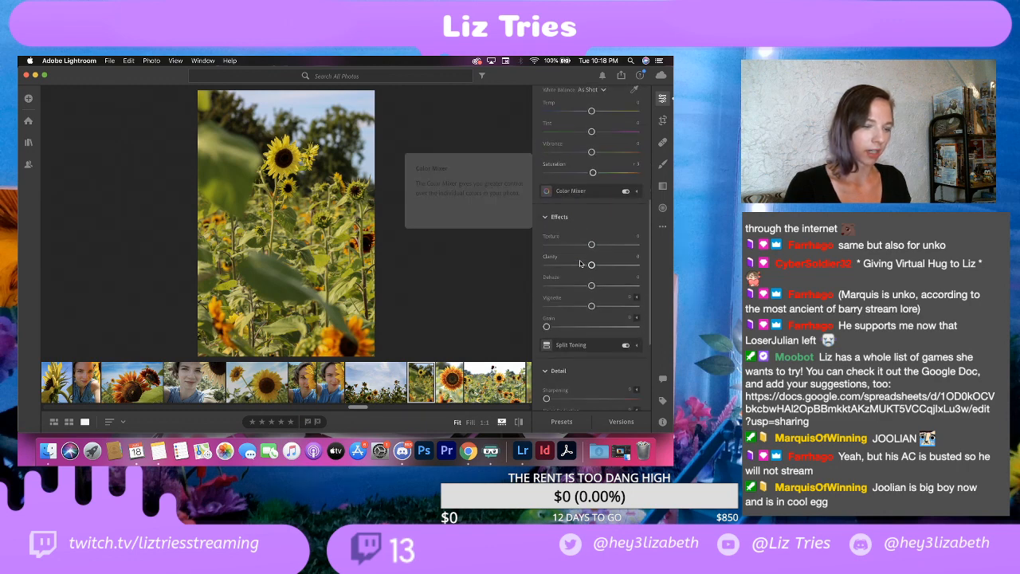
pyautogui.moveTo(591, 306); pyautogui.dragTo(582, 307)
pyautogui.scroll(-2, 571, 330)
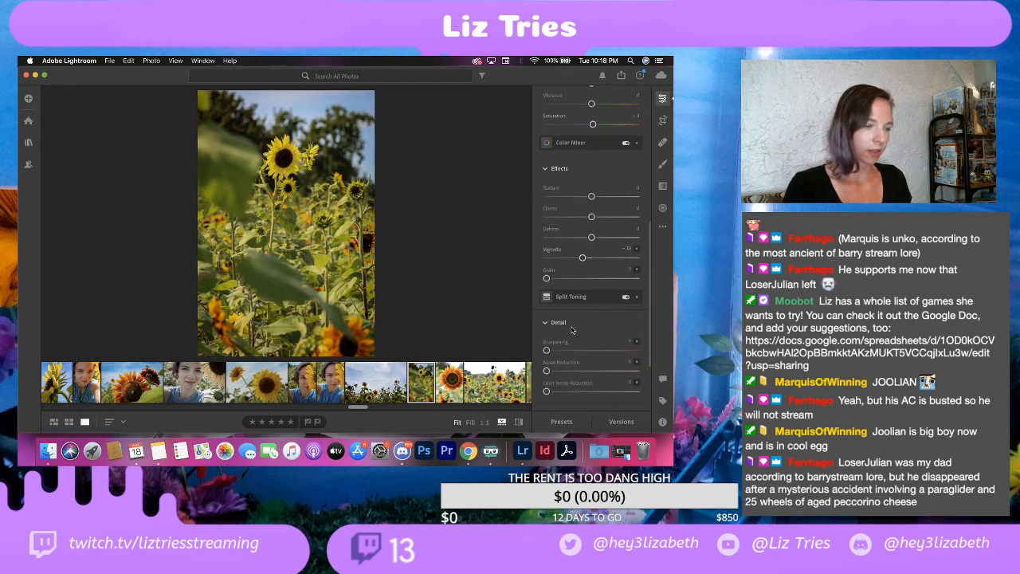
pyautogui.scroll(-4, 571, 330)
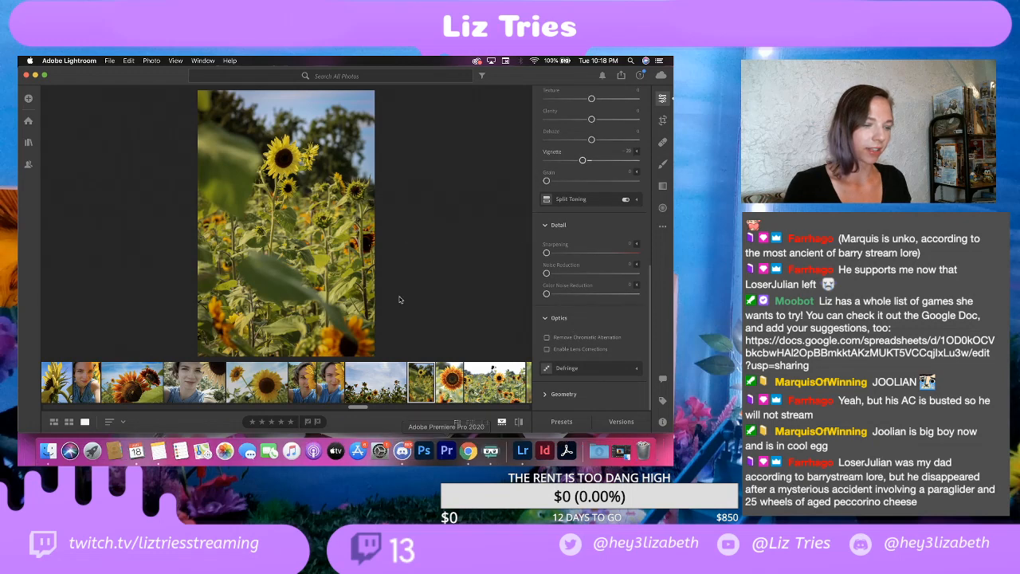
pyautogui.click(275, 101)
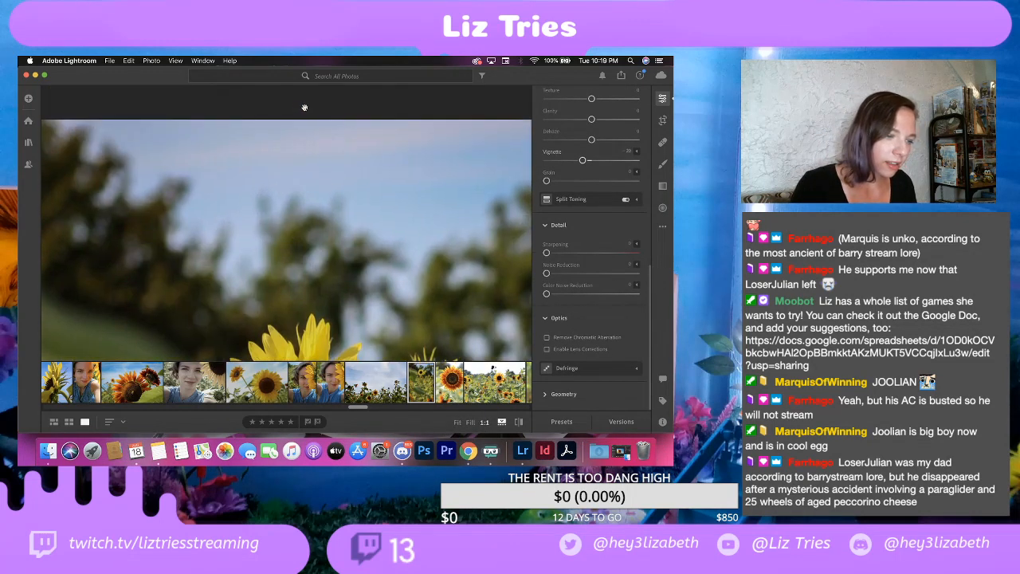
pyautogui.click(421, 138)
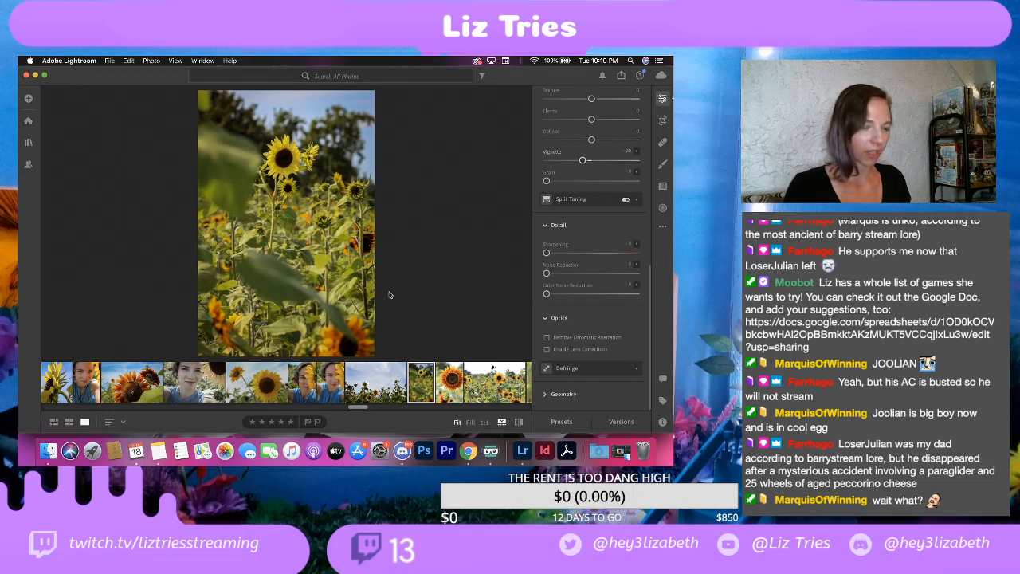
# Step: Export the yellow sunflower photo as a full-size JPG at 100% quality, with the watermark's horizontal and vertical offsets set to 2
pyautogui.click(110, 60)
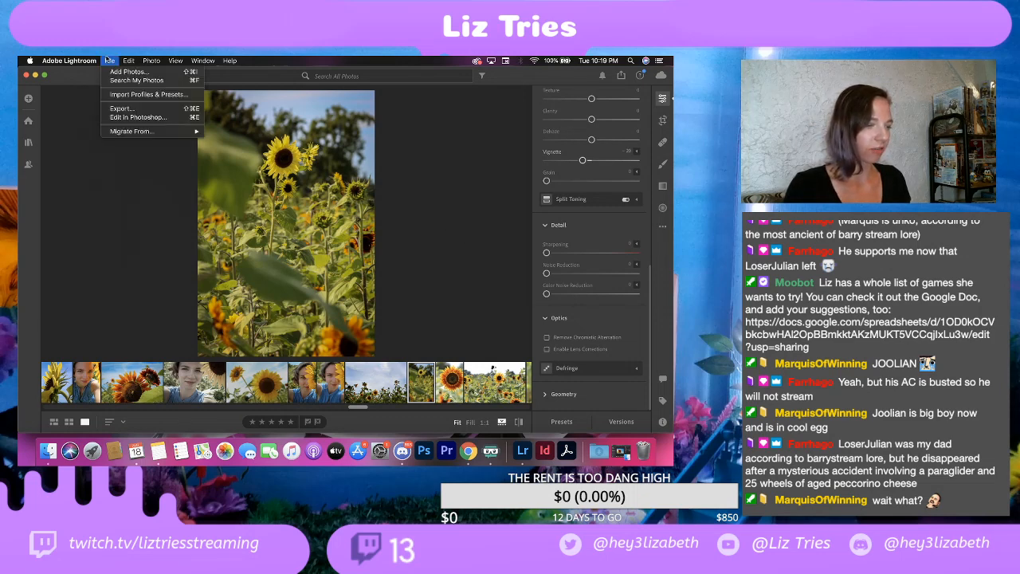
pyautogui.click(122, 110)
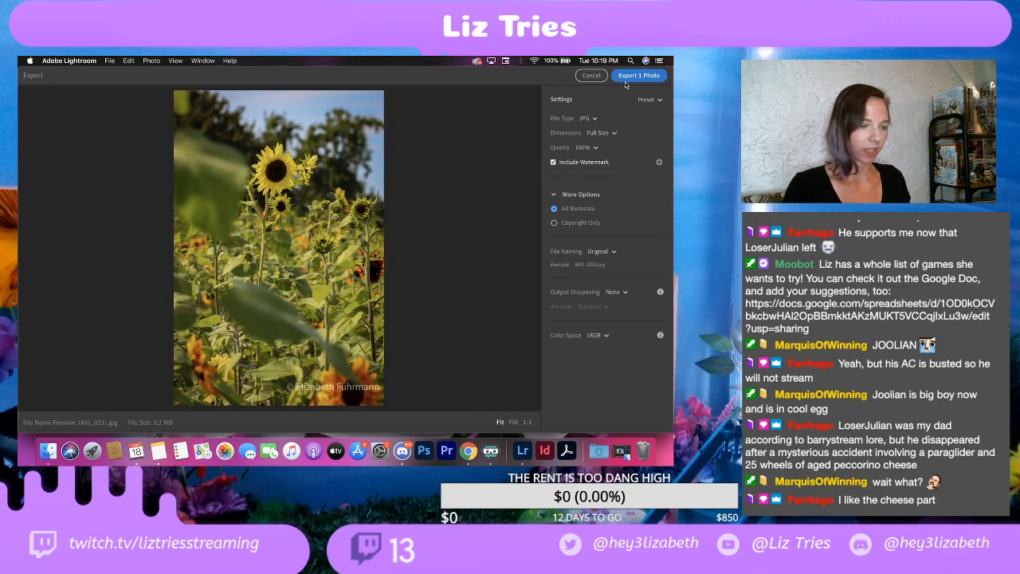
pyautogui.click(659, 163)
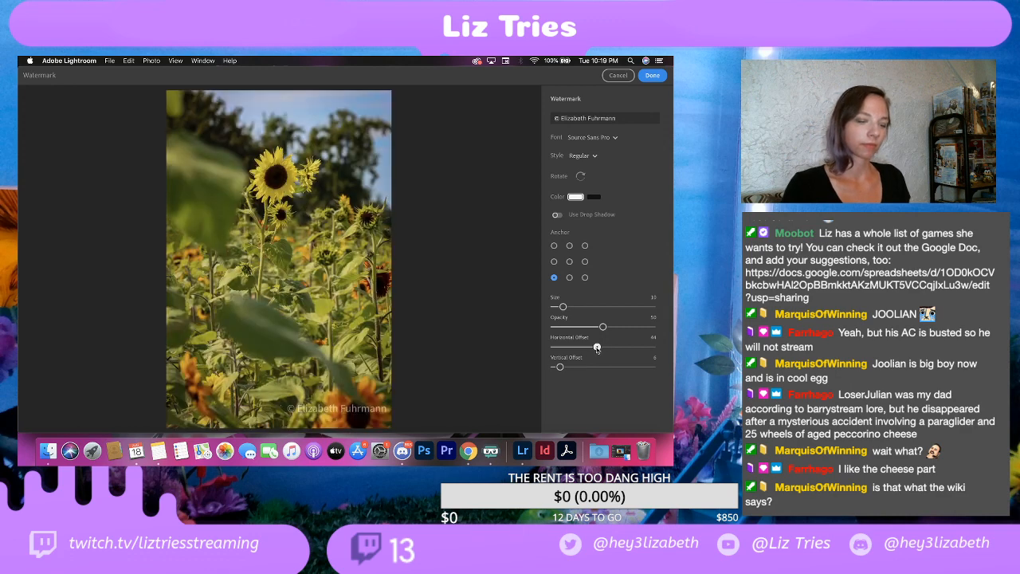
pyautogui.moveTo(597, 348); pyautogui.dragTo(560, 348)
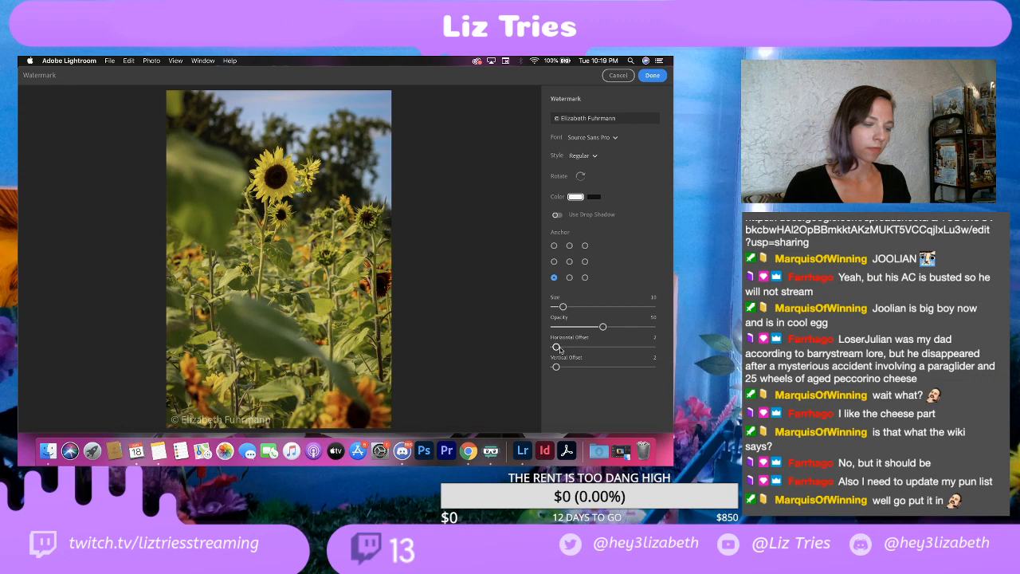
pyautogui.click(650, 76)
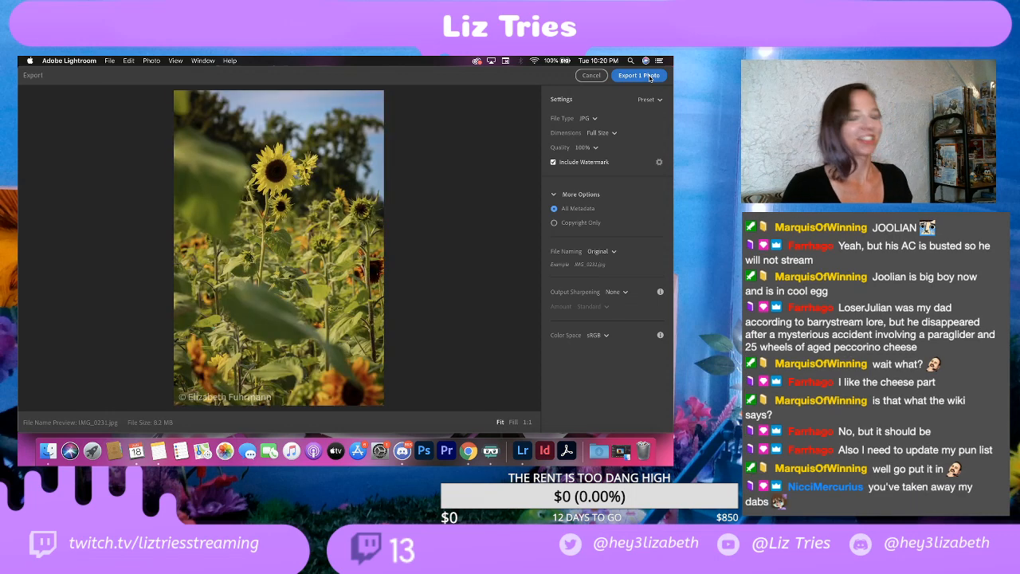
pyautogui.click(649, 76)
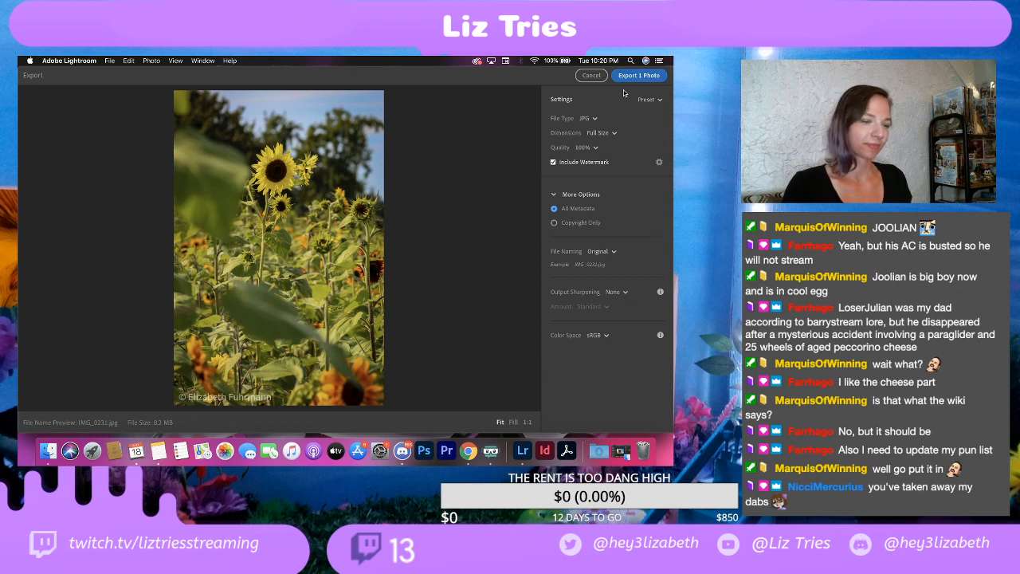
pyautogui.click(505, 303)
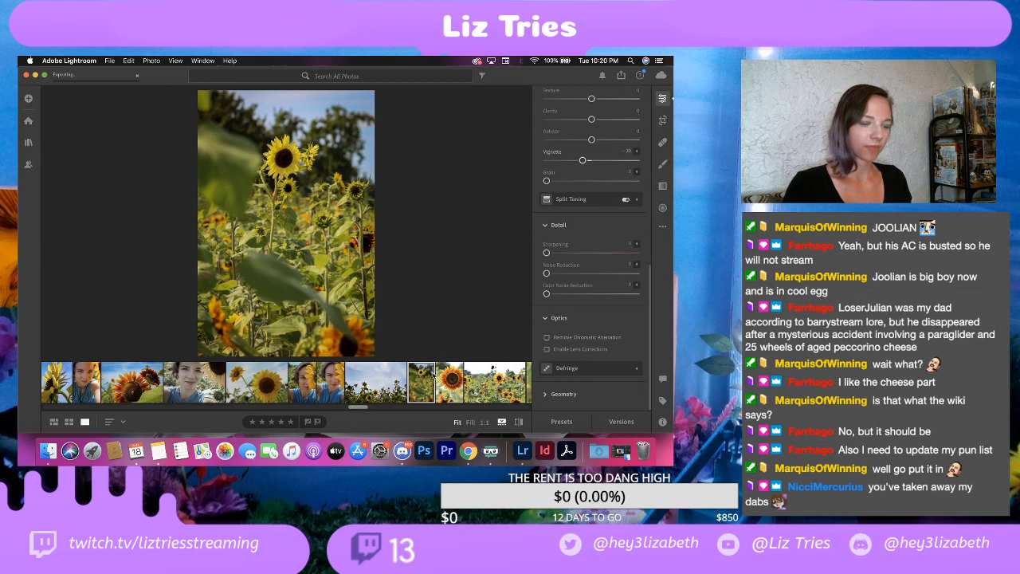
# Step: Adjust the light of the orange sunflower close-up: Contrast +25, Highlights -100, Shadows +25, Whites +15 and Blacks -20
pyautogui.click(450, 378)
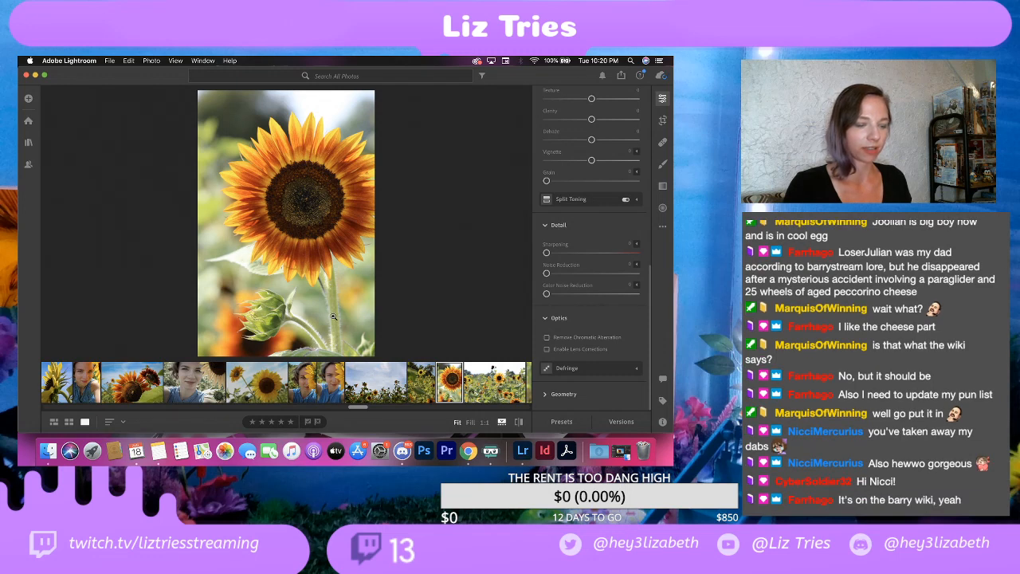
pyautogui.click(426, 386)
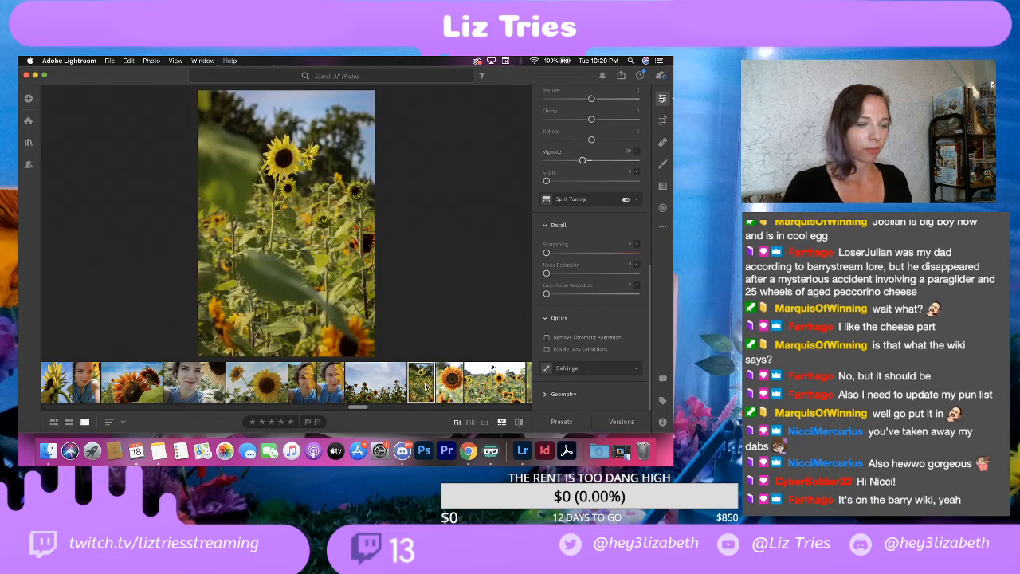
pyautogui.click(439, 383)
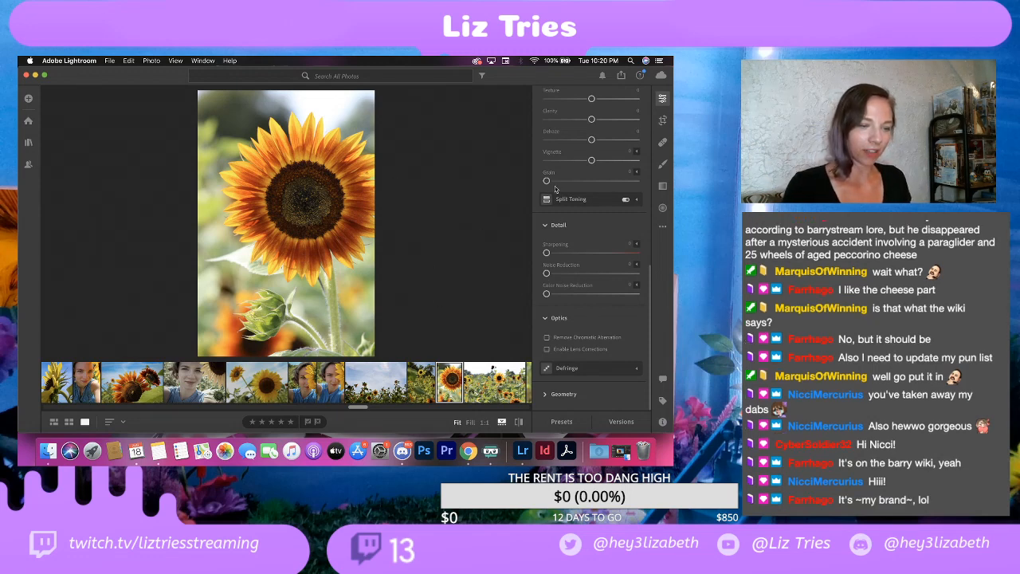
pyautogui.scroll(3, 556, 165)
pyautogui.scroll(9, 556, 165)
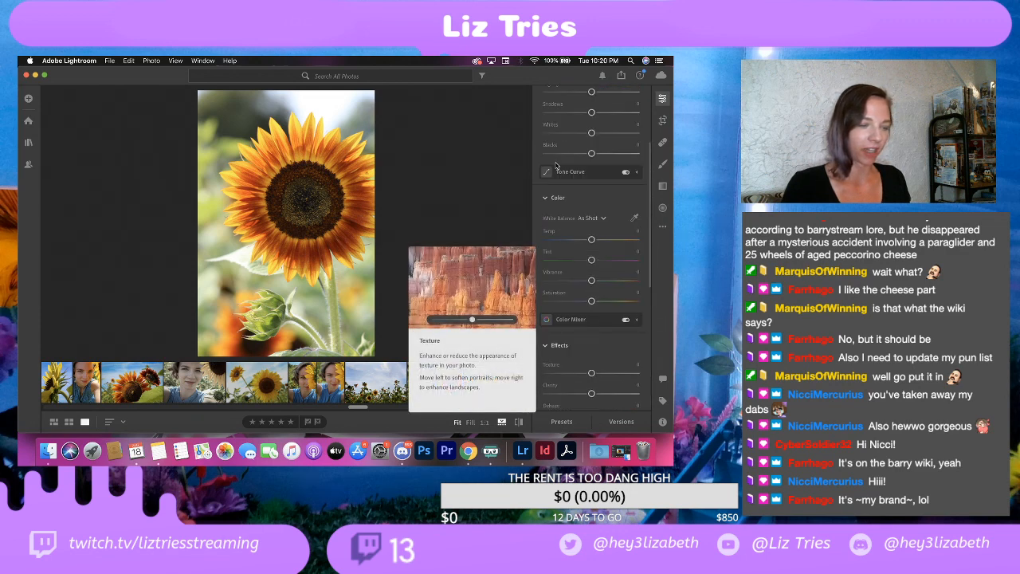
pyautogui.scroll(5, 558, 171)
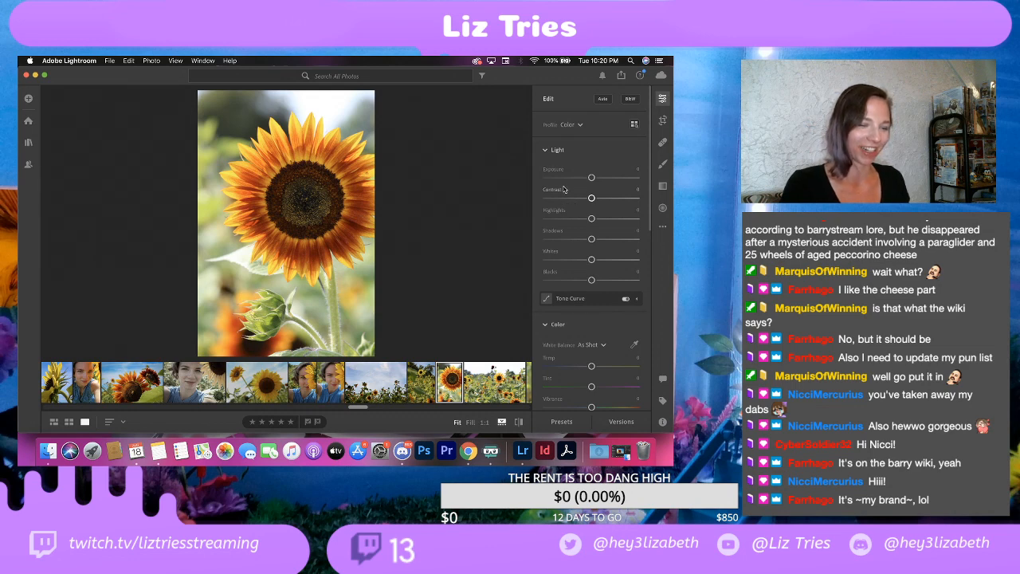
pyautogui.moveTo(591, 197); pyautogui.dragTo(603, 199)
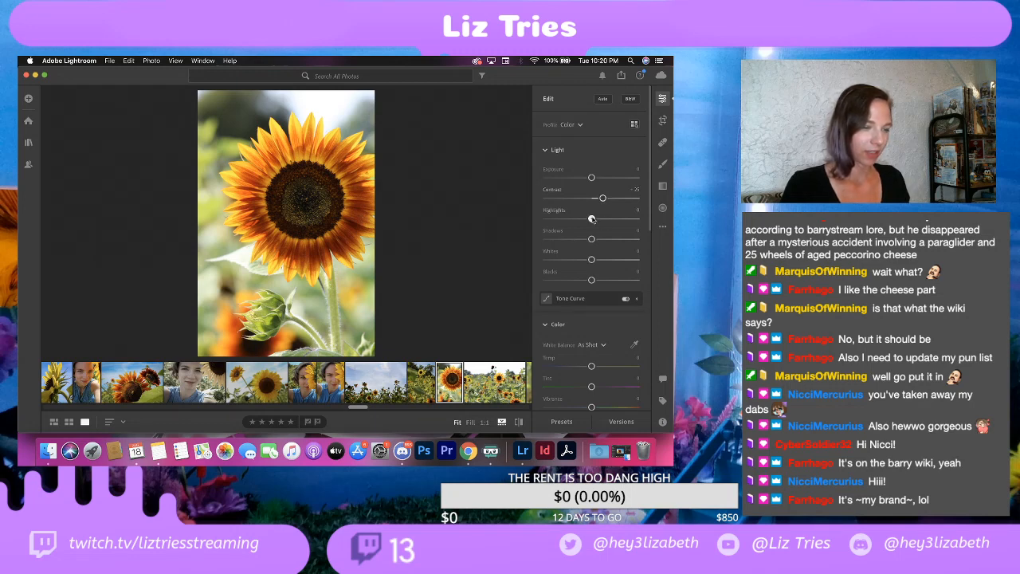
pyautogui.moveTo(592, 220); pyautogui.dragTo(506, 220)
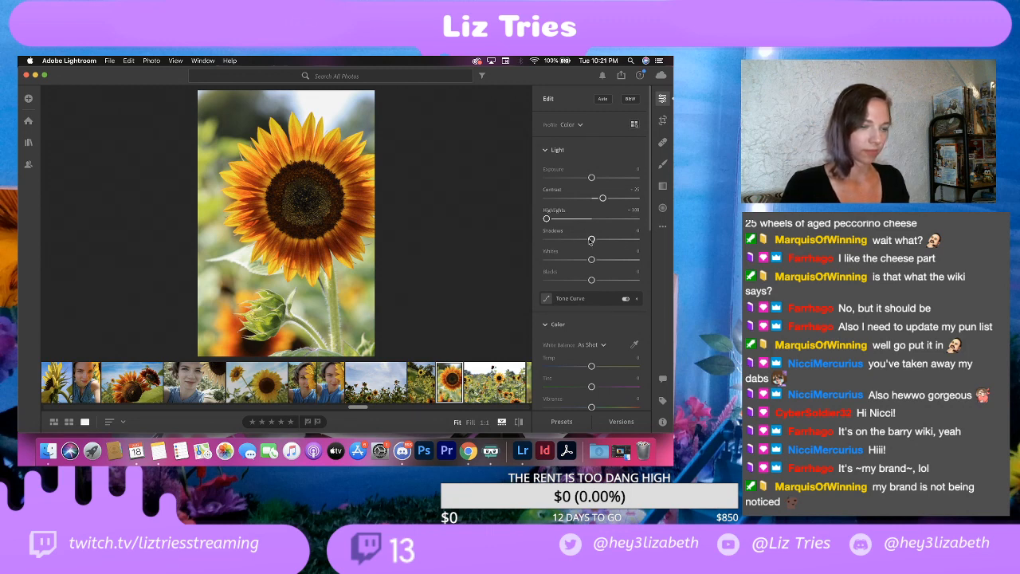
pyautogui.moveTo(590, 240)
pyautogui.mouseDown()
pyautogui.moveTo(615, 239)
pyautogui.moveTo(588, 243)
pyautogui.moveTo(601, 245)
pyautogui.mouseUp()
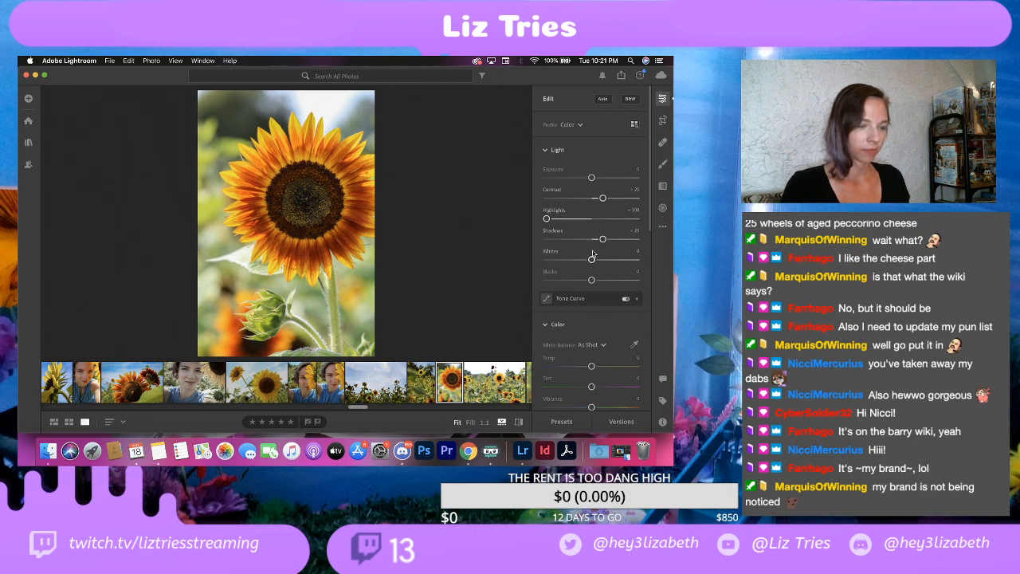
pyautogui.moveTo(591, 260); pyautogui.dragTo(580, 281)
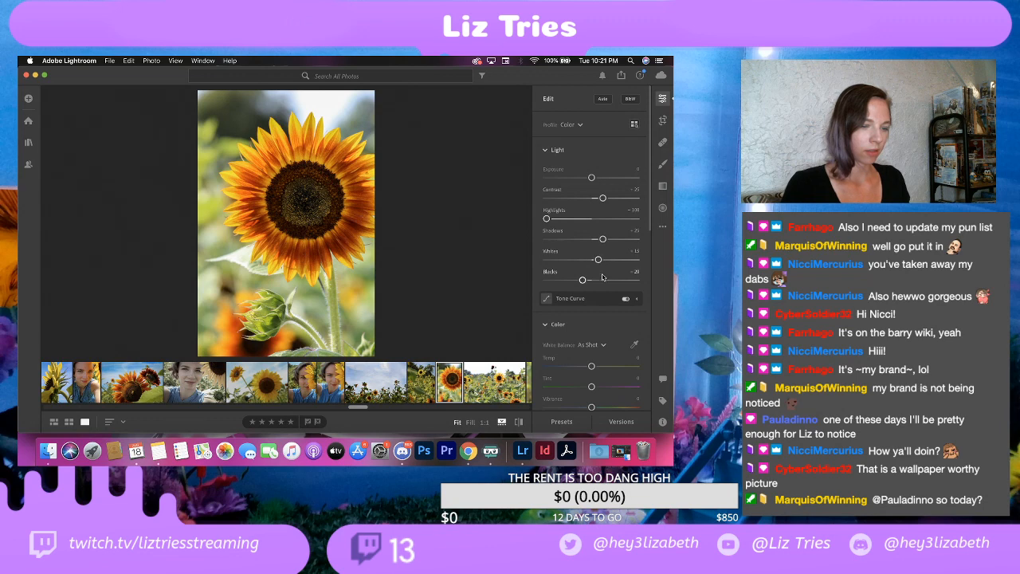
# Step: Darken the edges of the orange sunflower close-up with a Vignette of -25
pyautogui.scroll(-2, 604, 278)
pyautogui.scroll(-1, 605, 278)
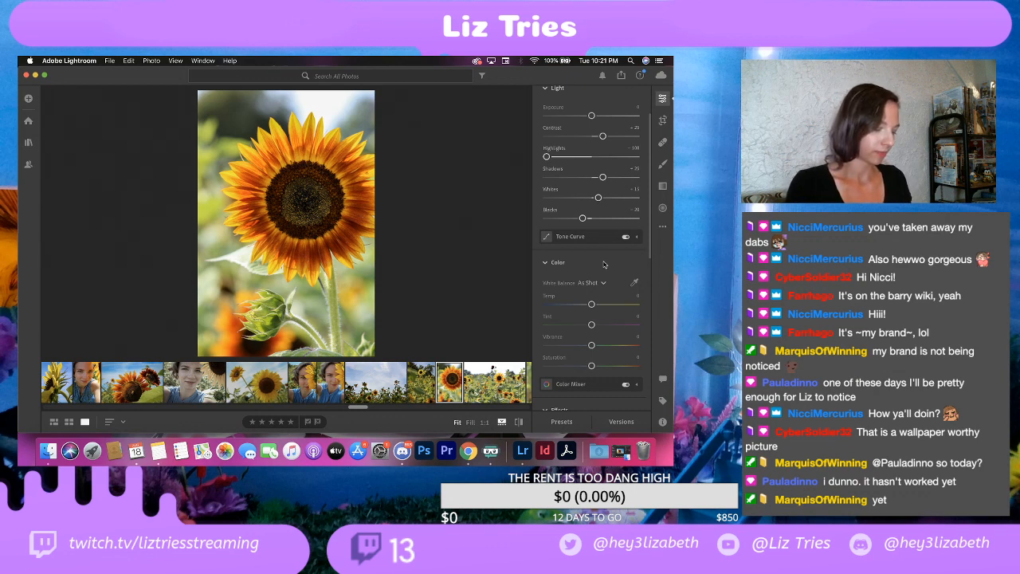
pyautogui.scroll(-1, 593, 322)
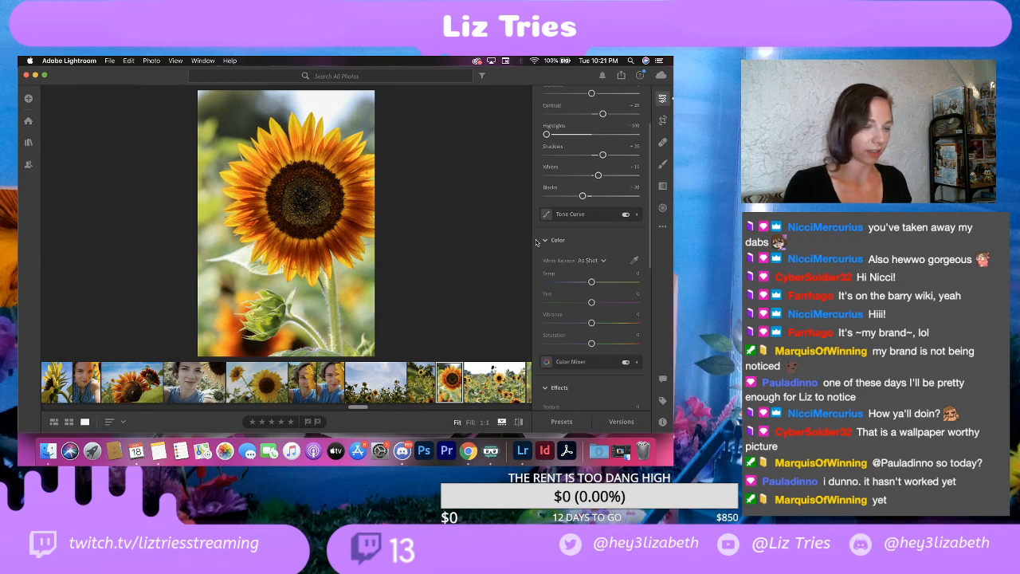
pyautogui.scroll(-2, 582, 267)
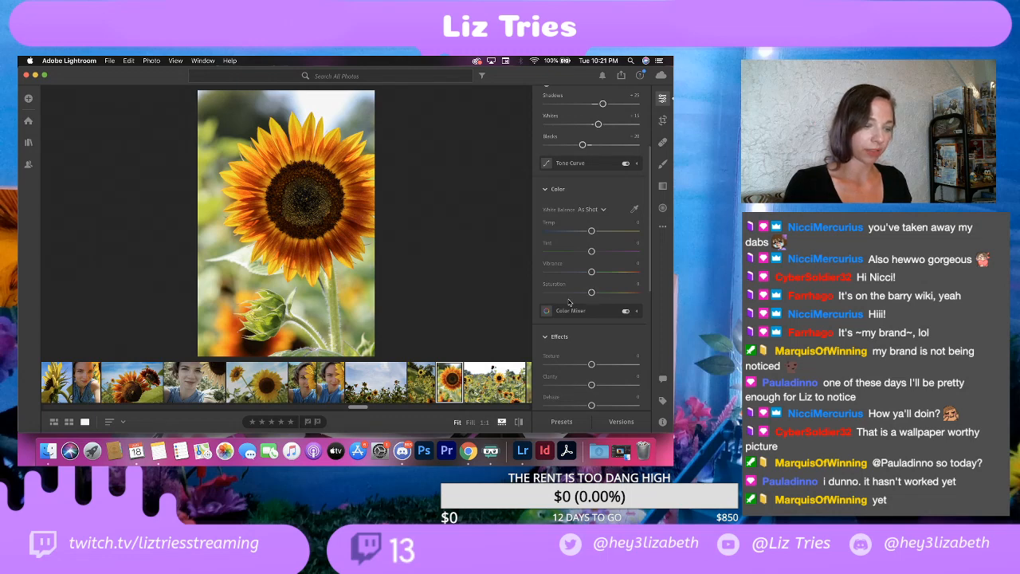
pyautogui.scroll(-3, 556, 311)
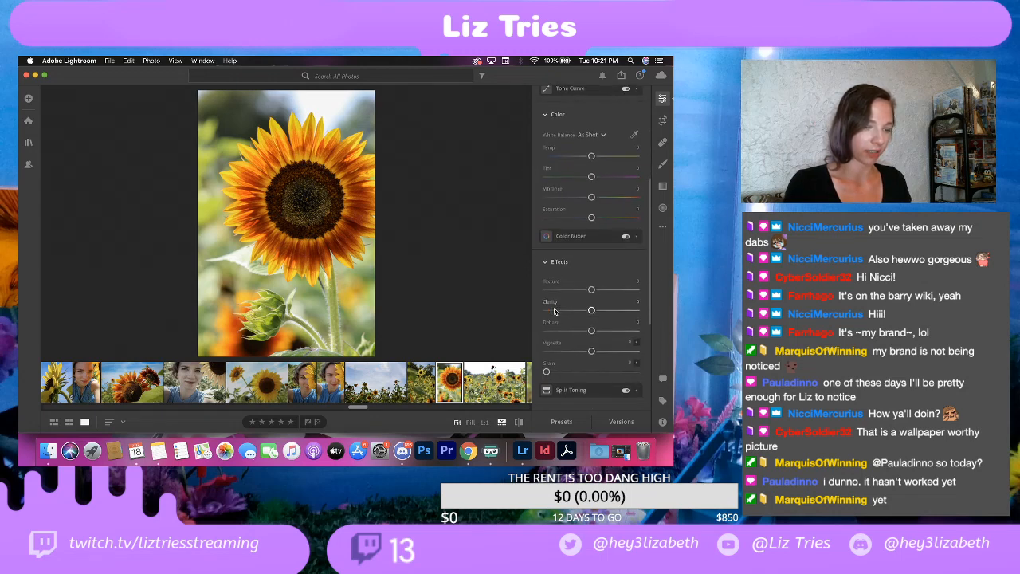
pyautogui.scroll(-1, 555, 311)
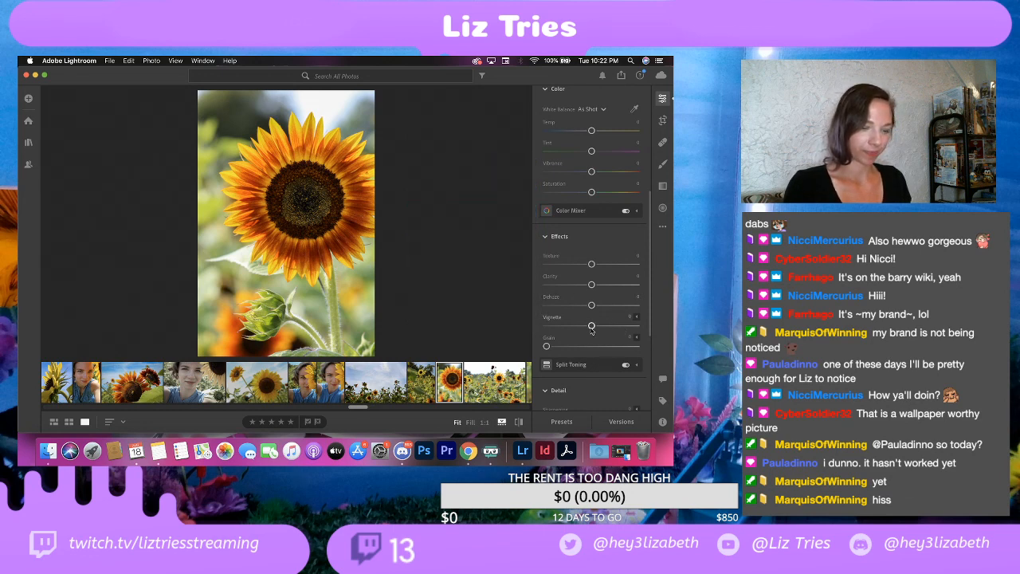
pyautogui.moveTo(591, 327); pyautogui.dragTo(581, 327)
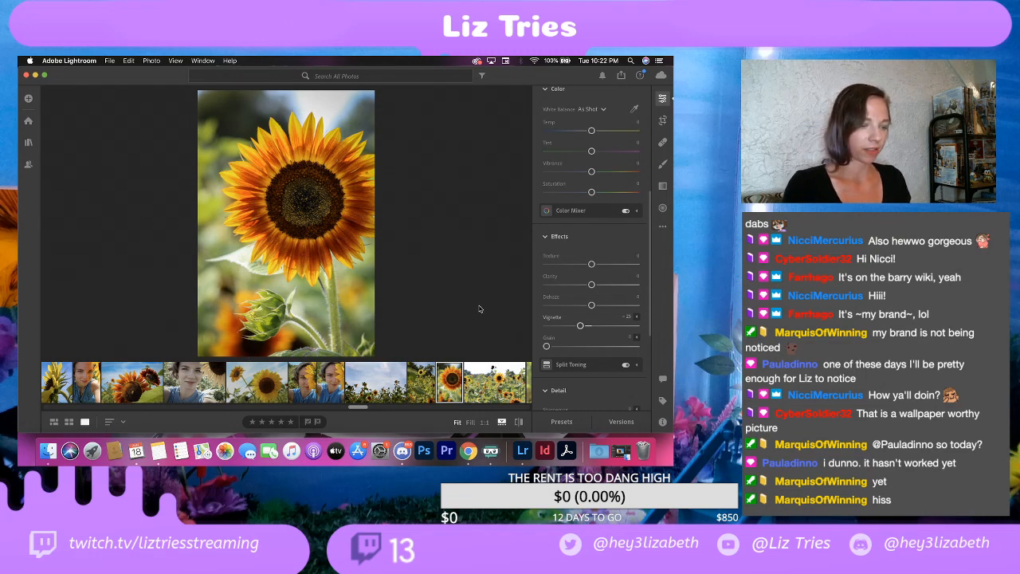
pyautogui.scroll(-3, 599, 347)
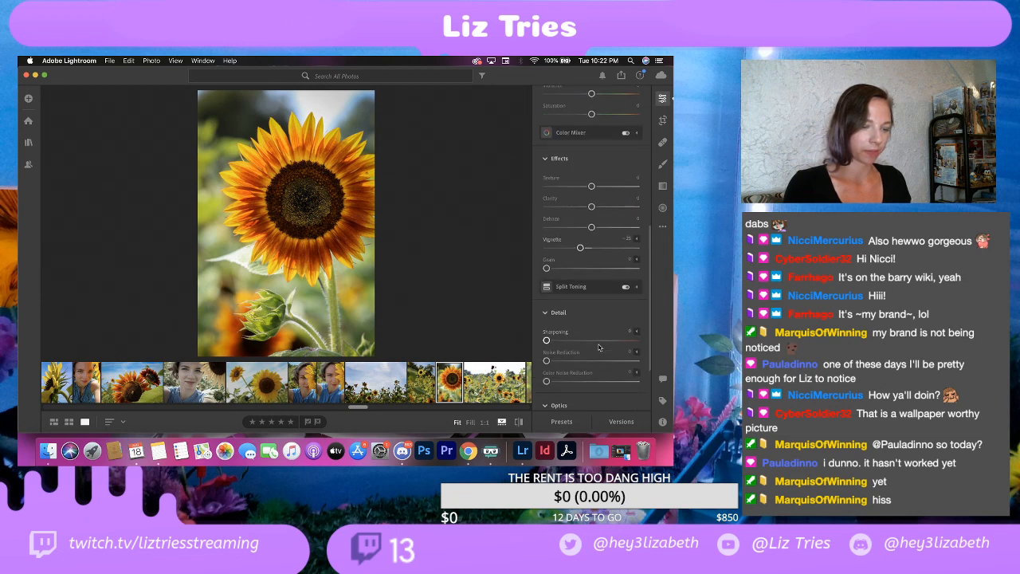
pyautogui.scroll(-3, 599, 348)
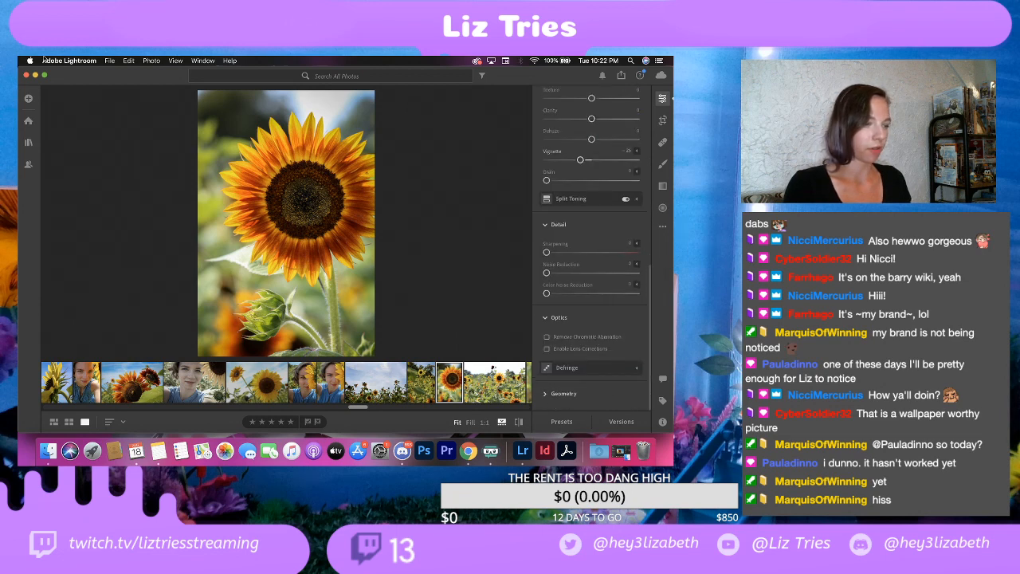
# Step: Export the orange sunflower close-up with its watermark as a full-size JPG at 100% quality into the EDITS folder
pyautogui.click(111, 61)
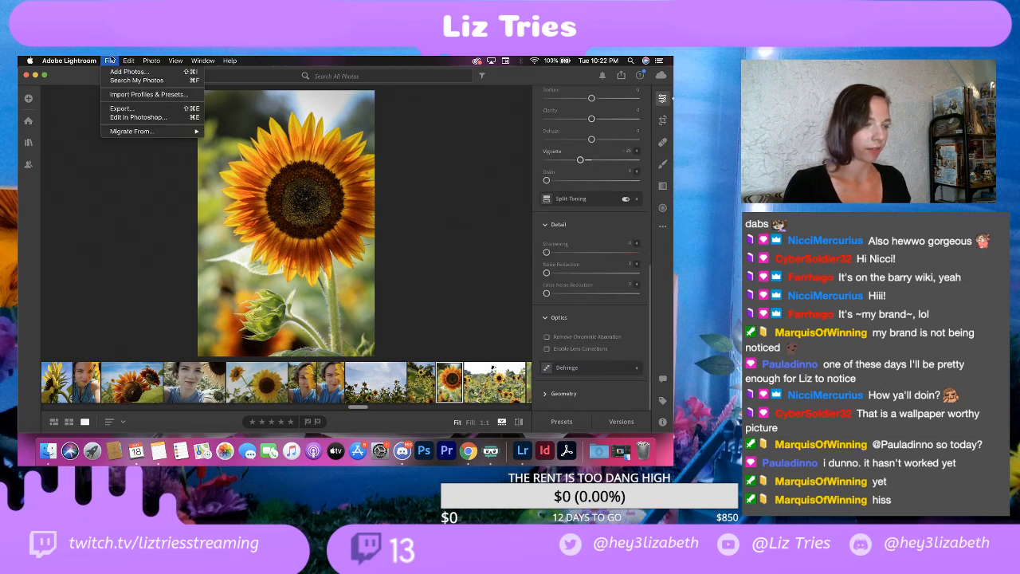
pyautogui.click(130, 111)
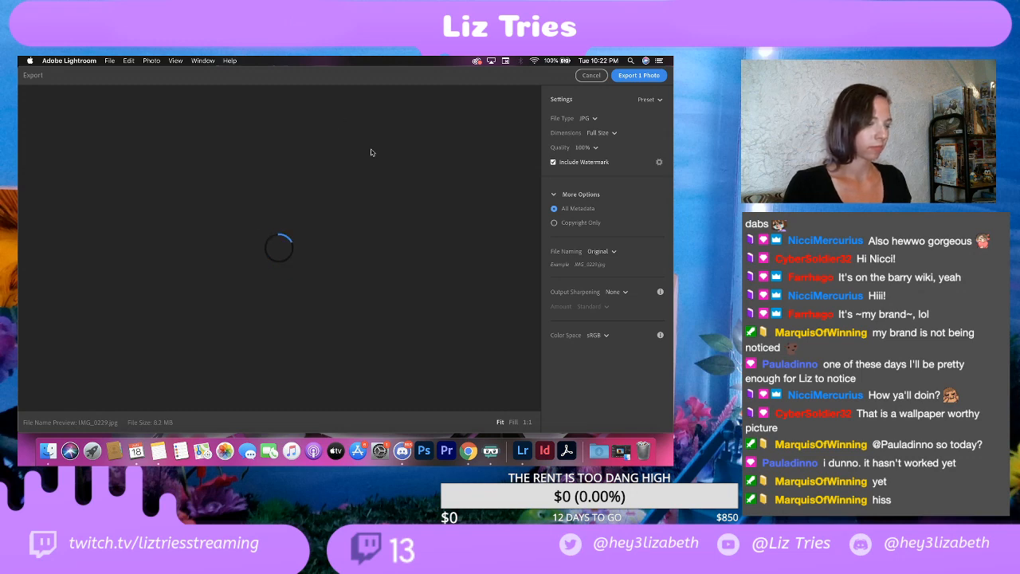
pyautogui.click(638, 75)
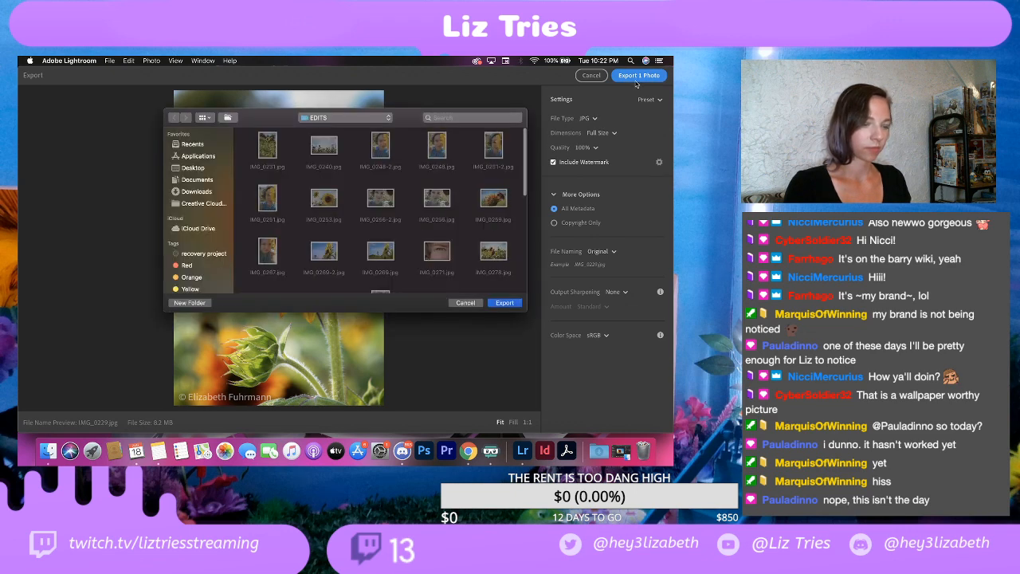
pyautogui.click(500, 303)
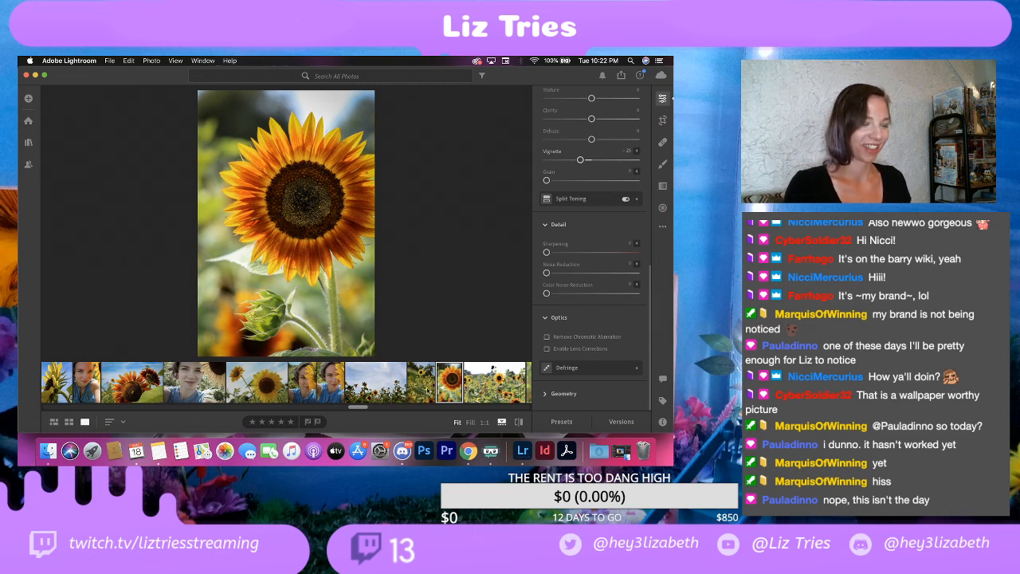
# Step: Adjust the light of the following sunflower field photo: Contrast +40, Highlights -100, Shadows +30, Whites -100 and Blacks about -55
pyautogui.hscroll(3, 439, 392)
pyautogui.press('Right')
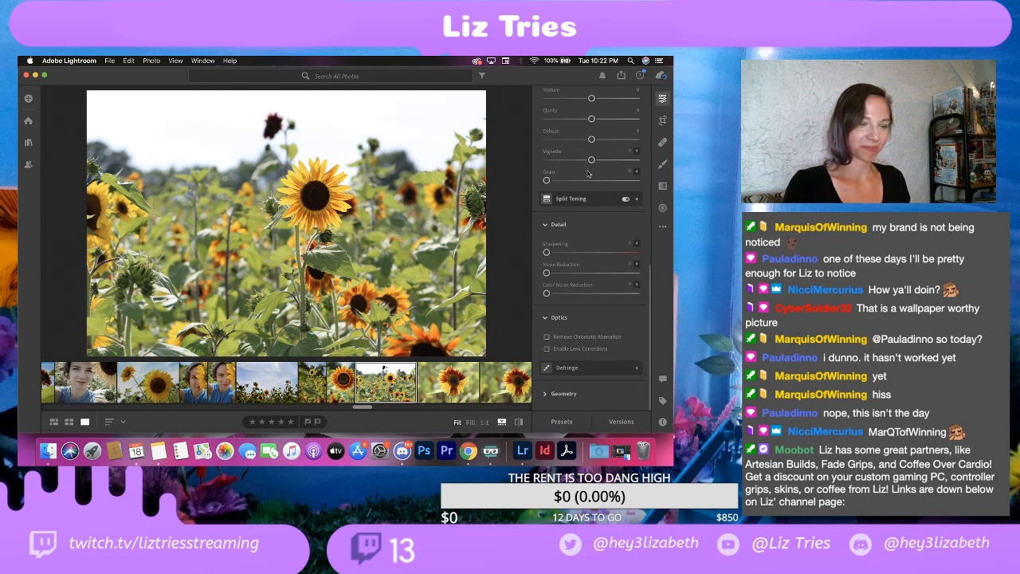
pyautogui.scroll(5, 601, 143)
pyautogui.scroll(4, 600, 143)
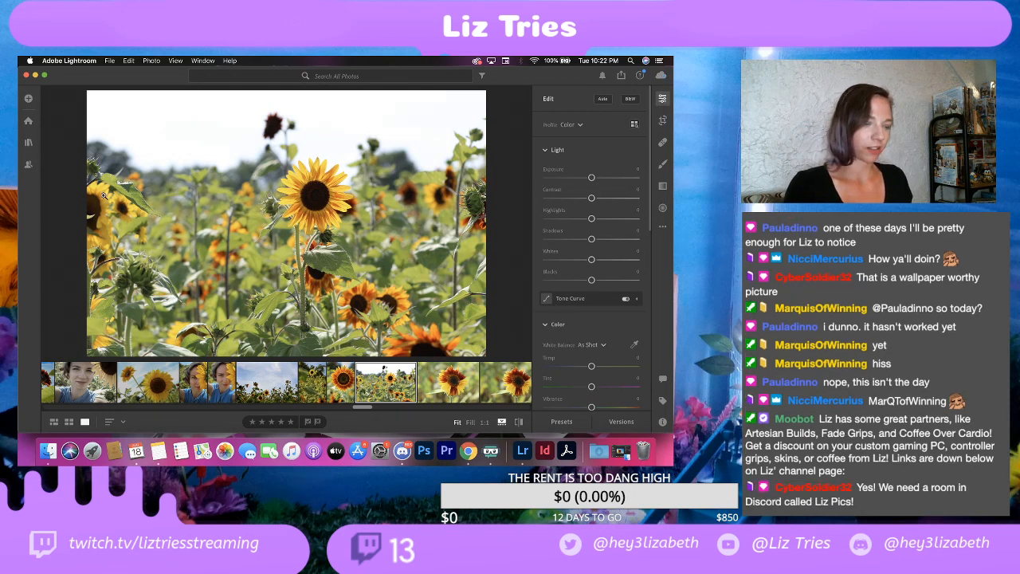
pyautogui.moveTo(594, 199); pyautogui.dragTo(611, 200)
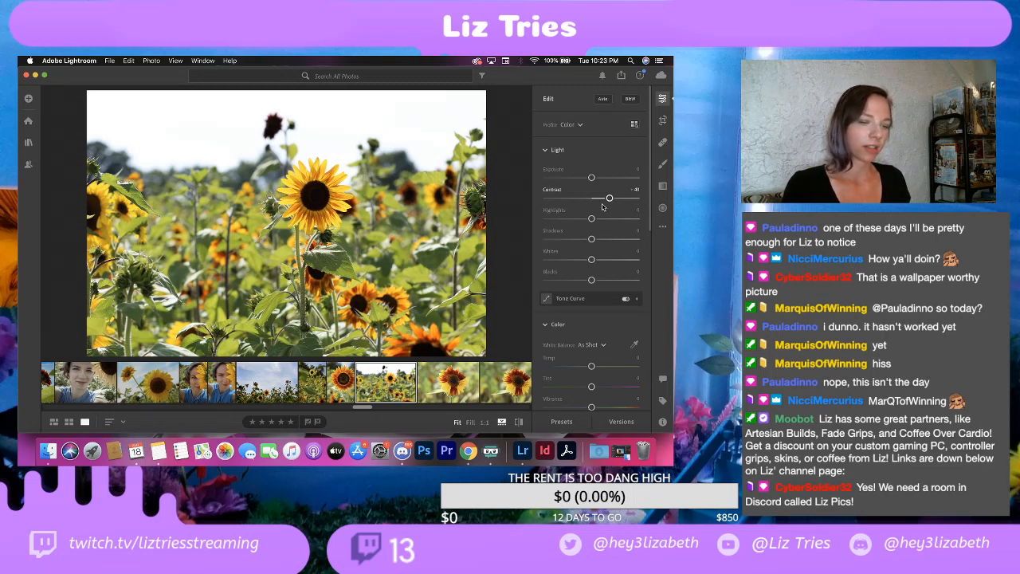
pyautogui.moveTo(590, 222); pyautogui.dragTo(494, 244)
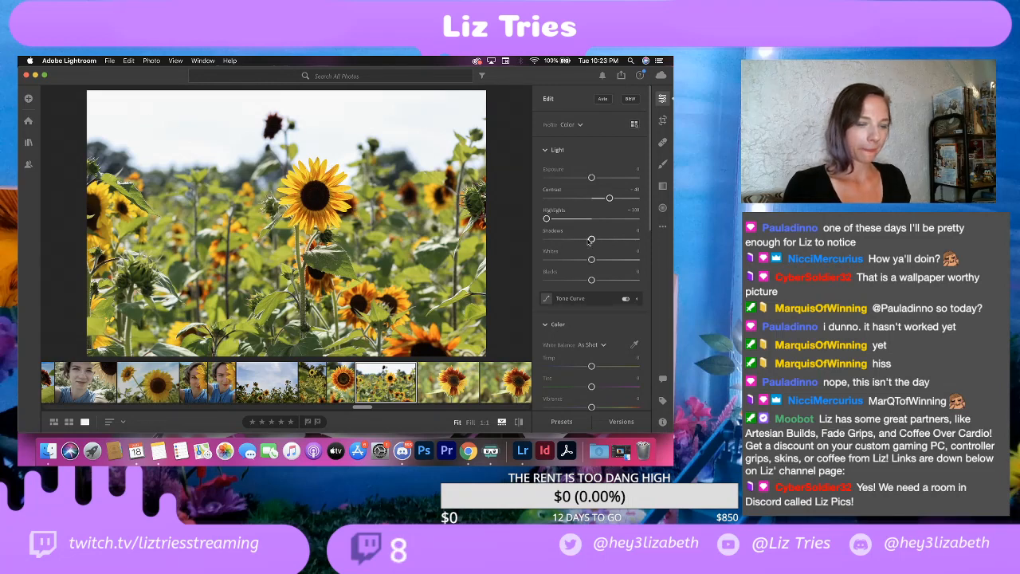
pyautogui.moveTo(590, 242); pyautogui.dragTo(606, 241)
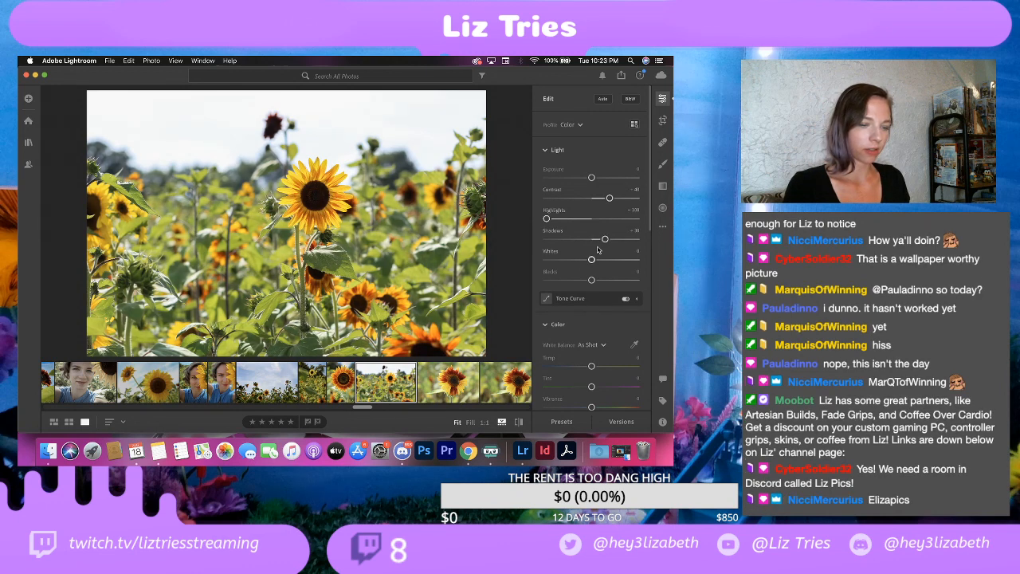
pyautogui.moveTo(591, 261); pyautogui.dragTo(525, 266)
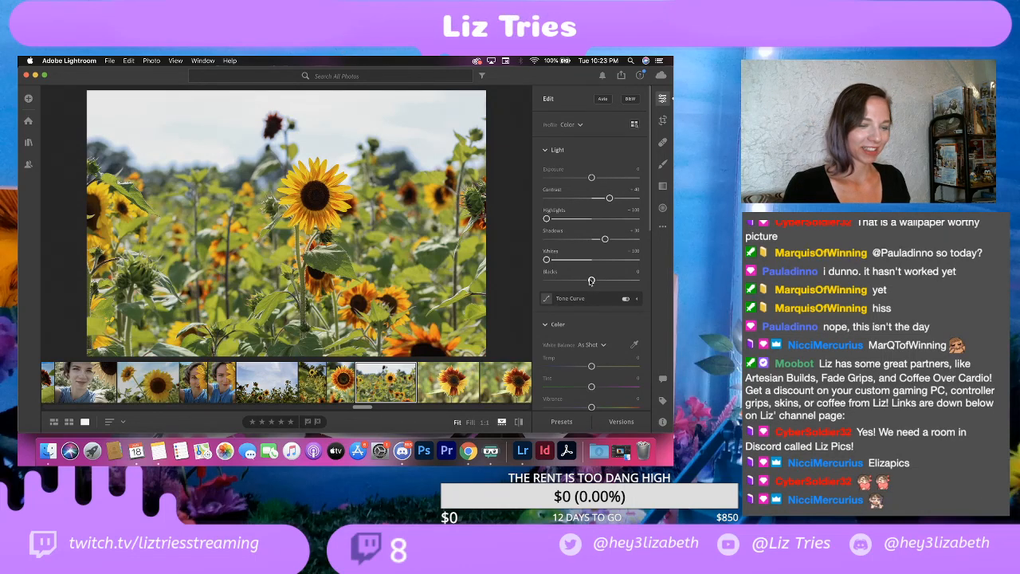
pyautogui.moveTo(590, 283); pyautogui.dragTo(566, 281)
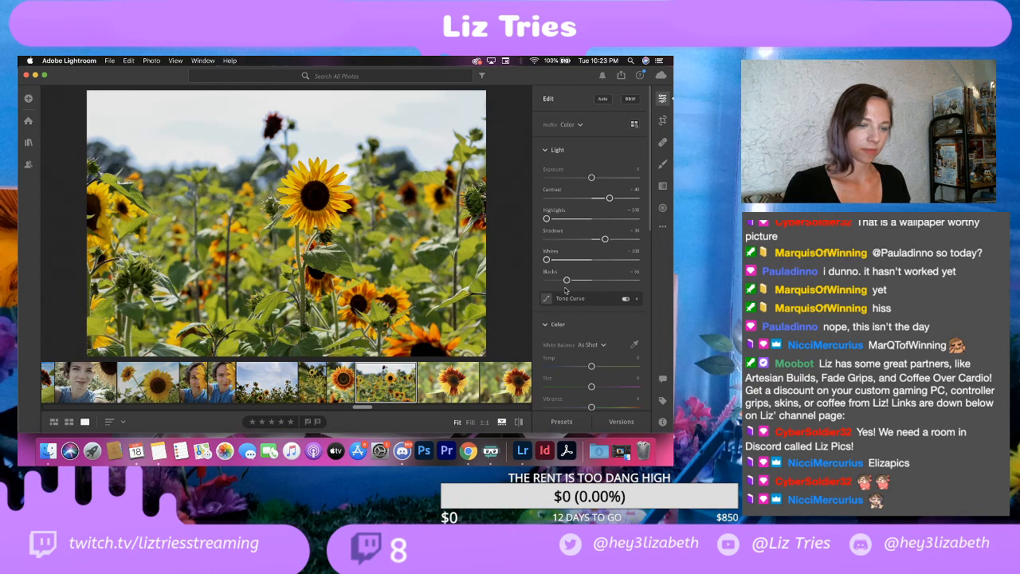
# Step: Examine the sky, the dark background flower and the central sunflower of the field photo at higher magnification
pyautogui.scroll(-1, 568, 313)
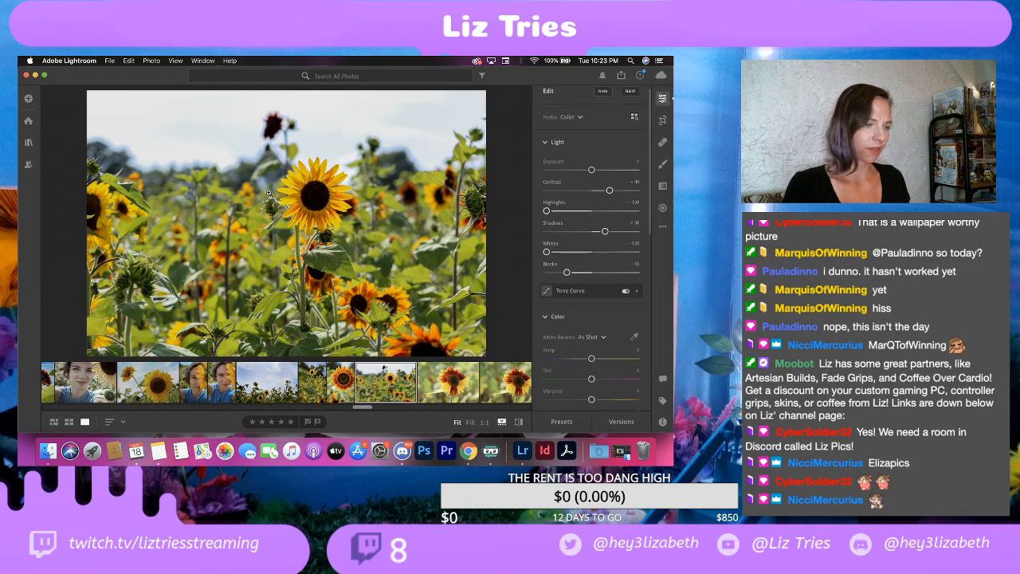
pyautogui.click(262, 144)
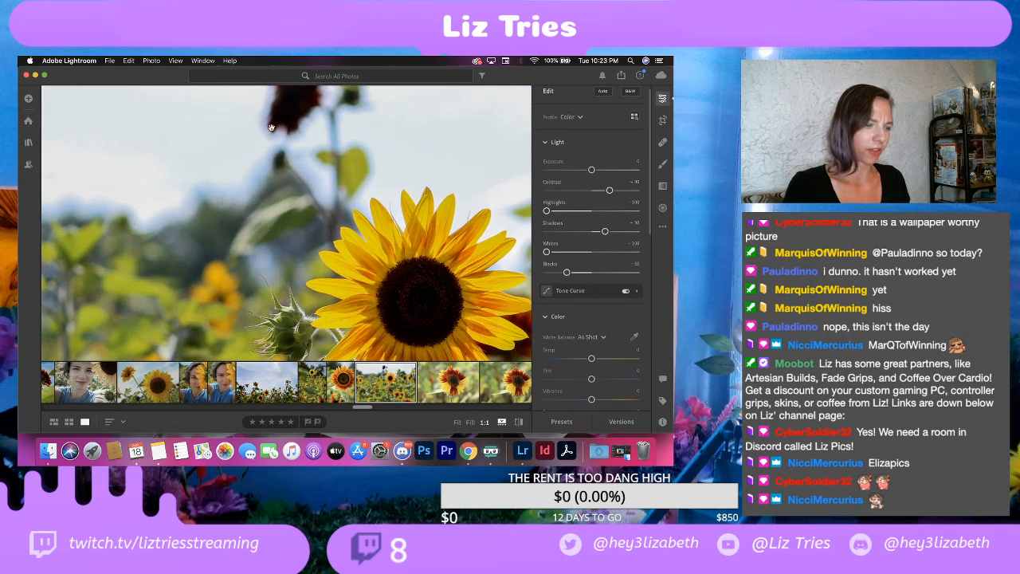
pyautogui.scroll(3, 267, 132)
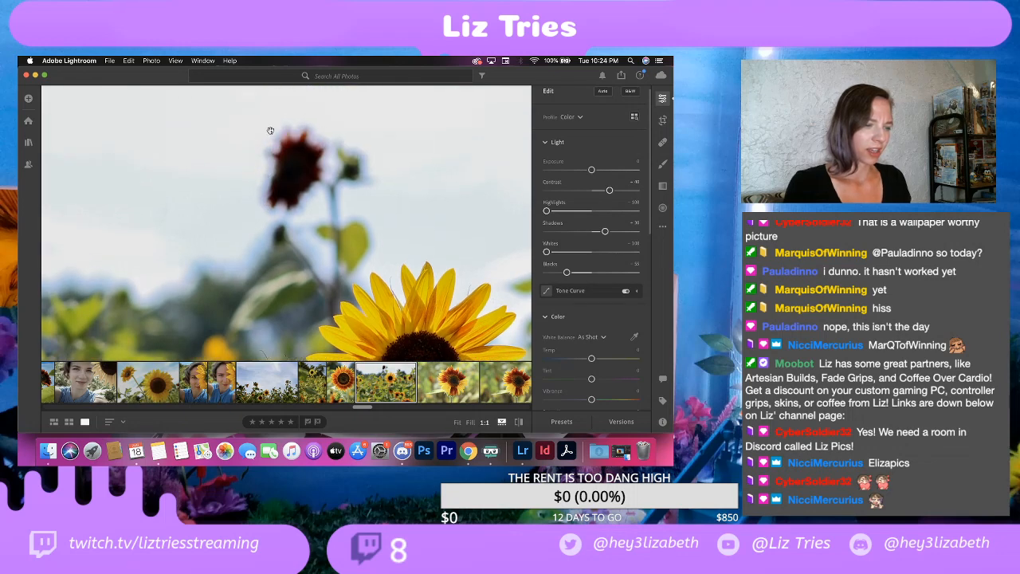
pyautogui.click(329, 152)
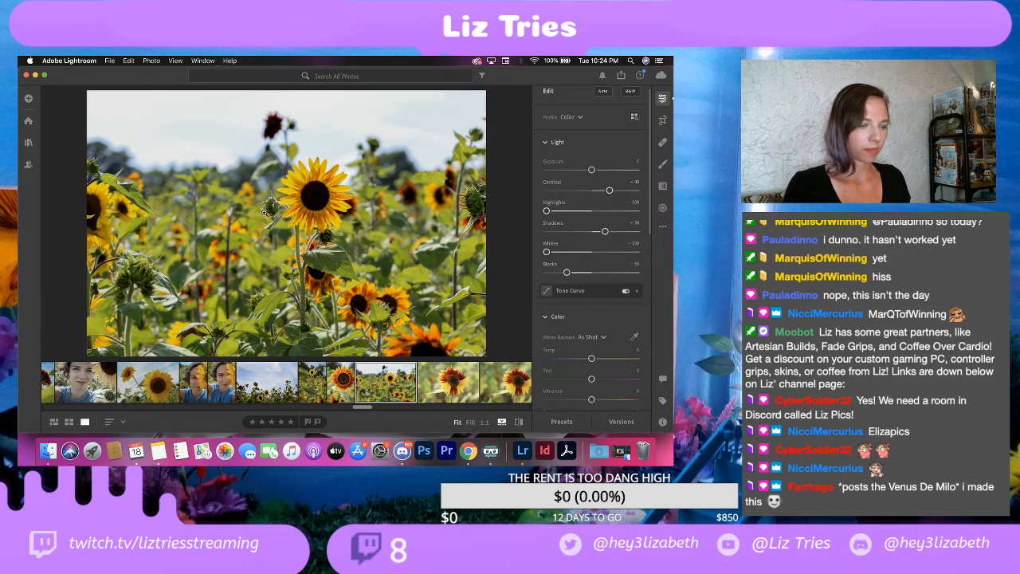
pyautogui.click(303, 186)
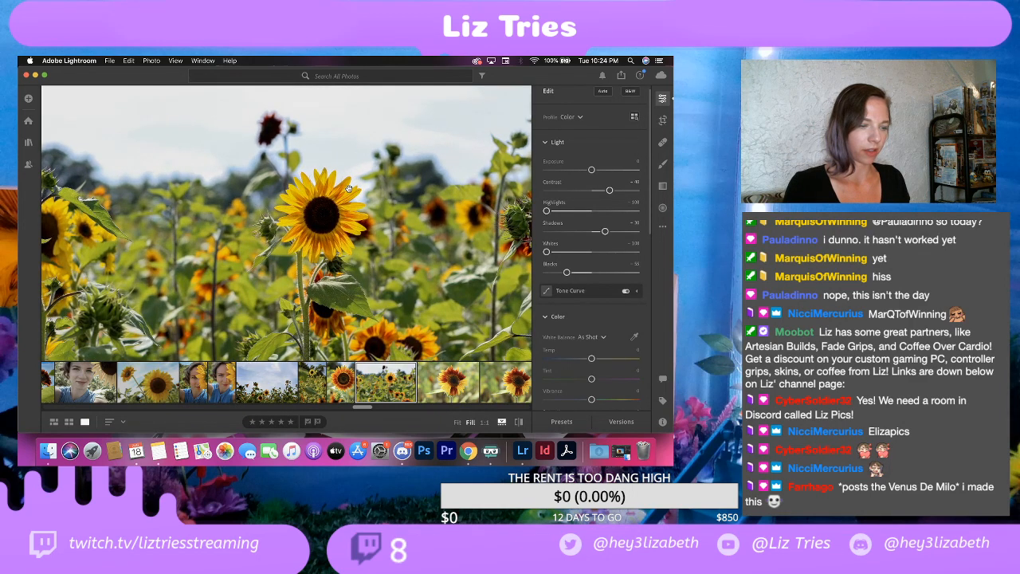
pyautogui.moveTo(389, 209); pyautogui.dragTo(389, 158)
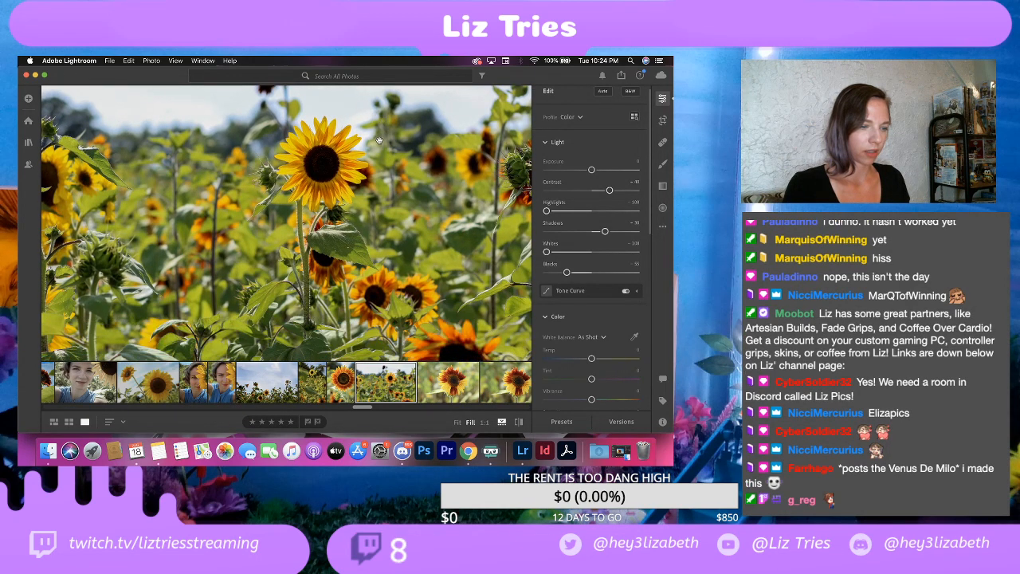
pyautogui.click(420, 165)
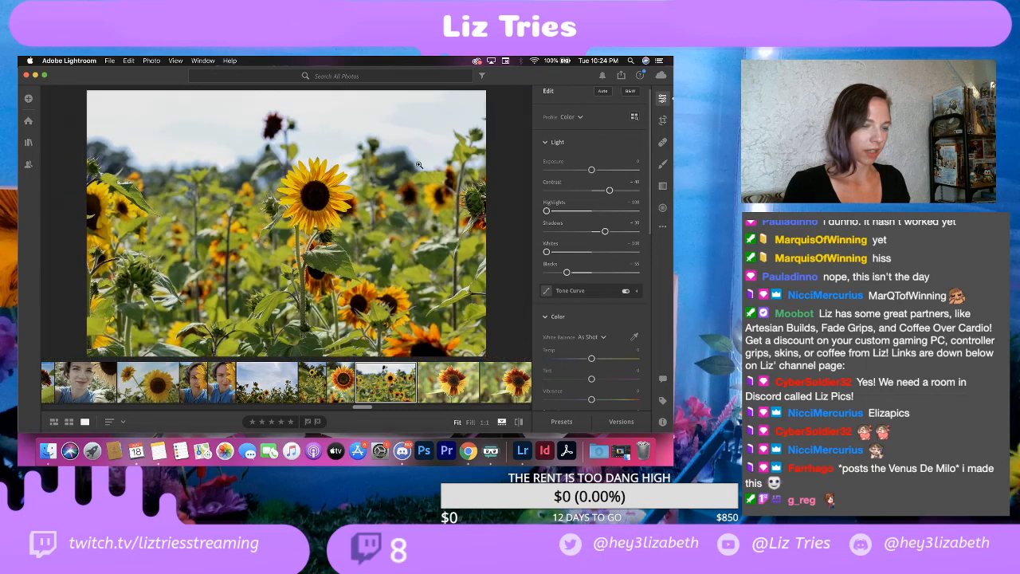
pyautogui.click(419, 165)
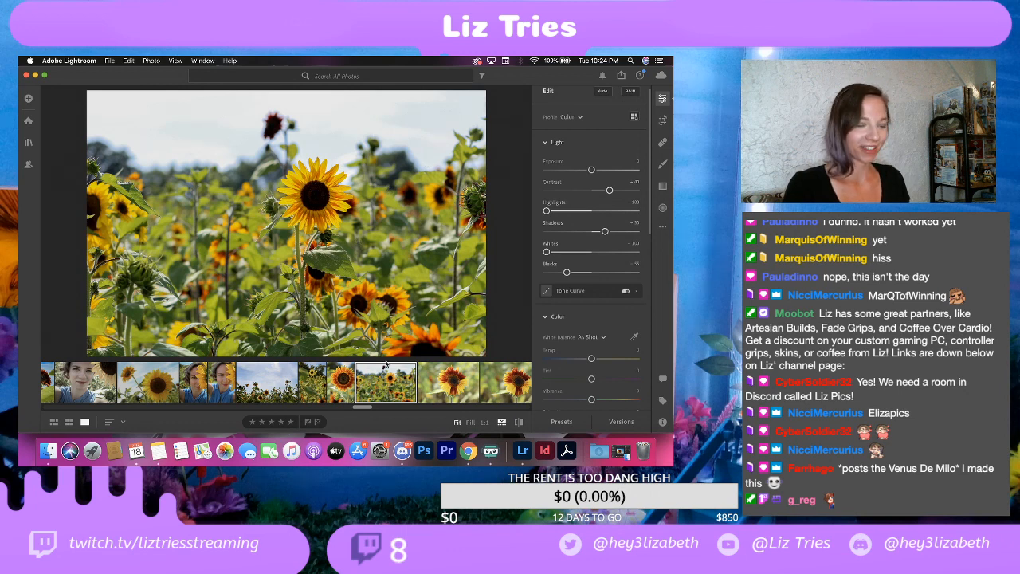
# Step: Delete the sunflower field photo from the library and its albums
pyautogui.rightClick(381, 373)
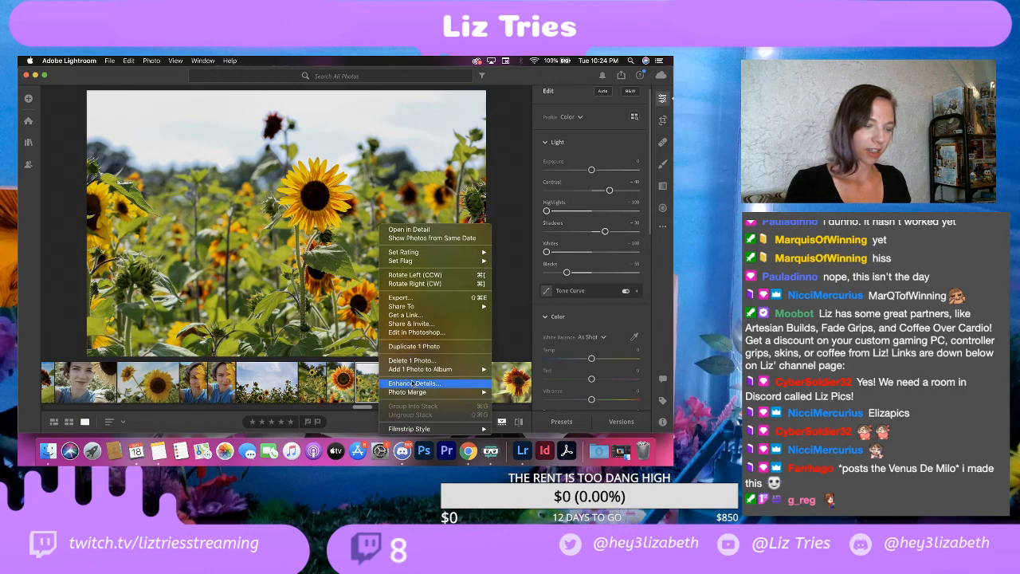
pyautogui.click(406, 361)
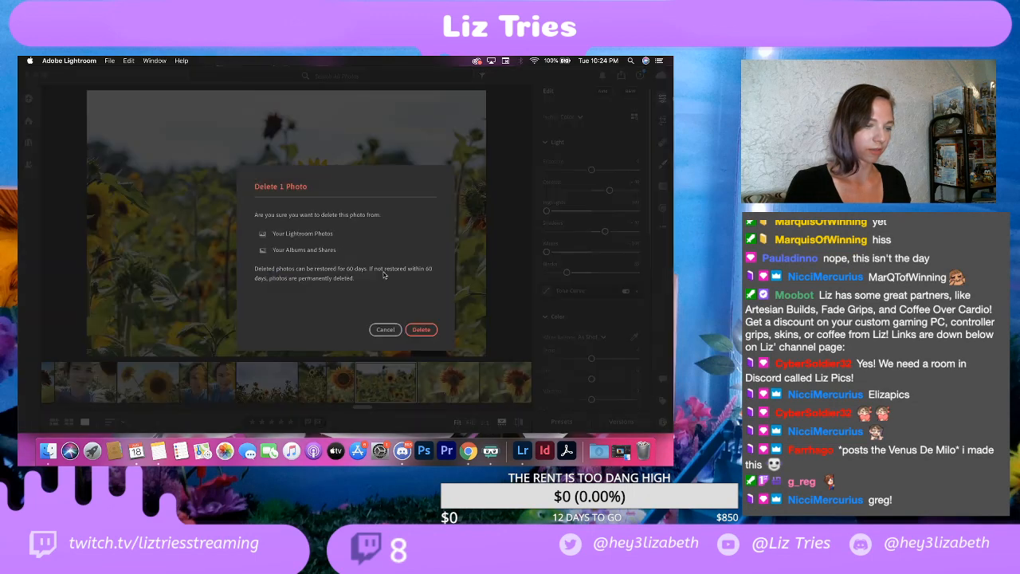
pyautogui.click(422, 330)
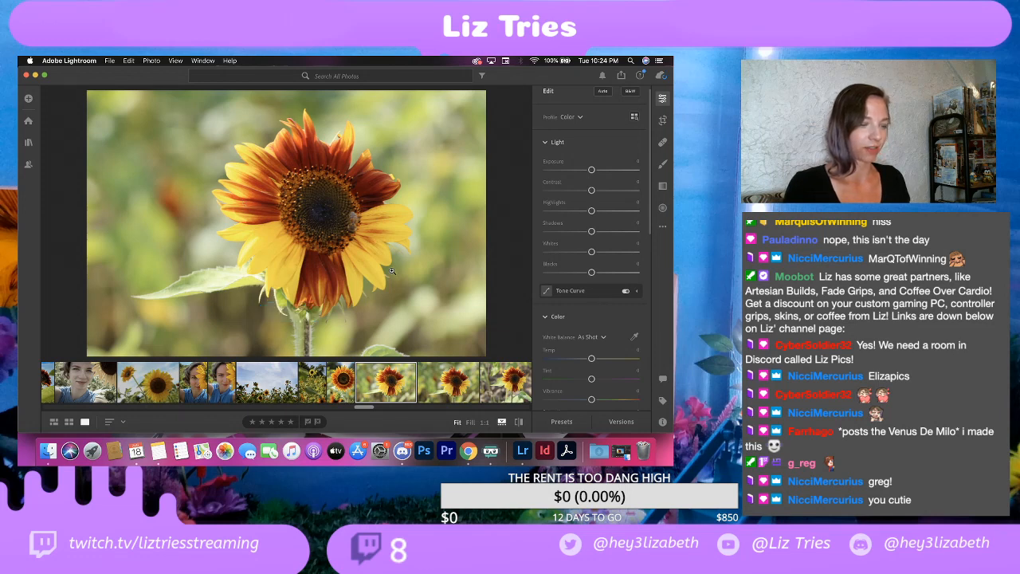
# Step: Check the bee on the two-tone sunflower close-up at full magnification and view the neighbouring shot for comparison
pyautogui.click(349, 215)
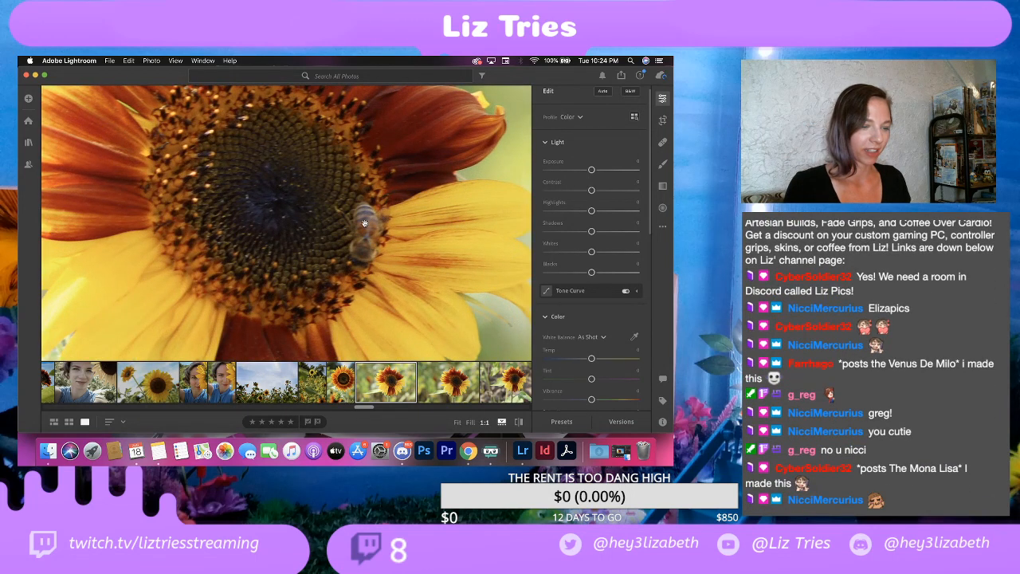
pyautogui.click(353, 217)
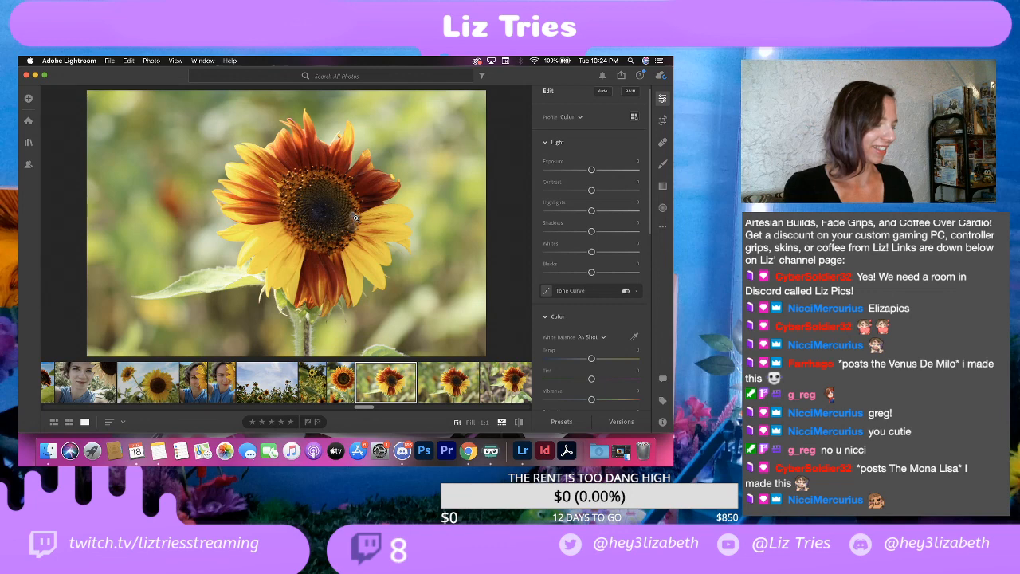
pyautogui.click(456, 389)
# Step: Delete the two two-tone sunflower shots that have the brownish blurred background
pyautogui.click(501, 390)
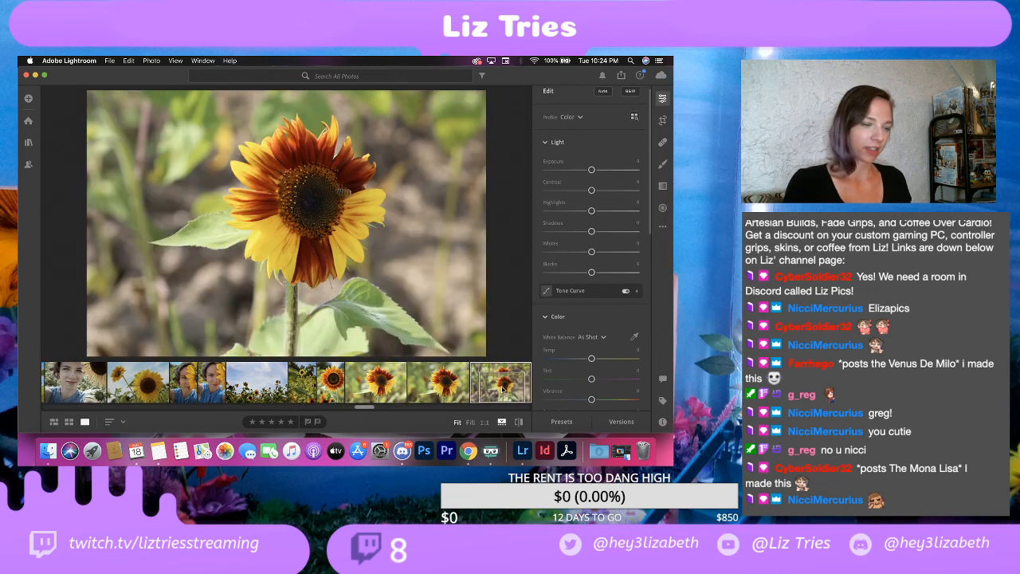
pyautogui.rightClick(500, 388)
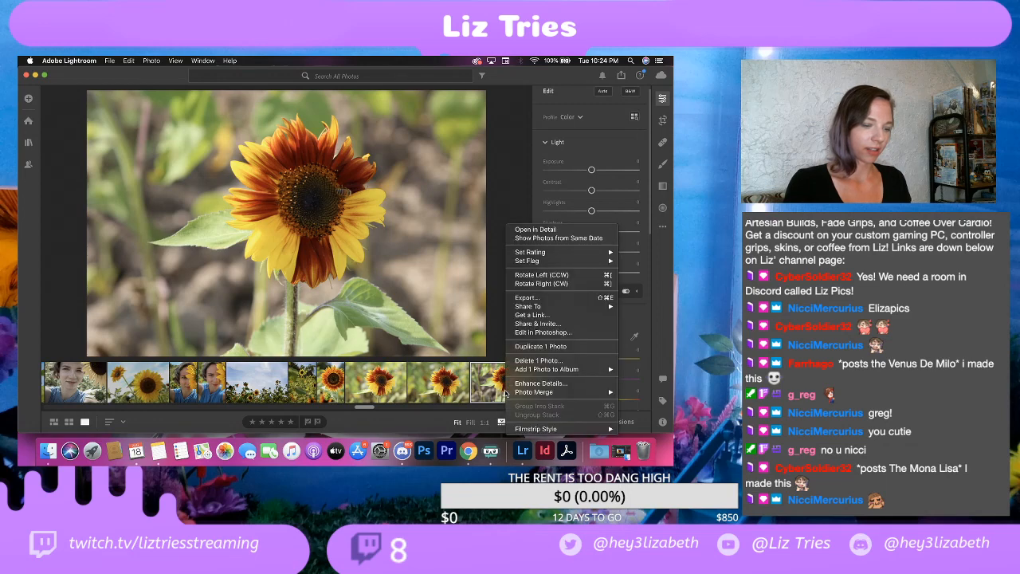
pyautogui.click(529, 360)
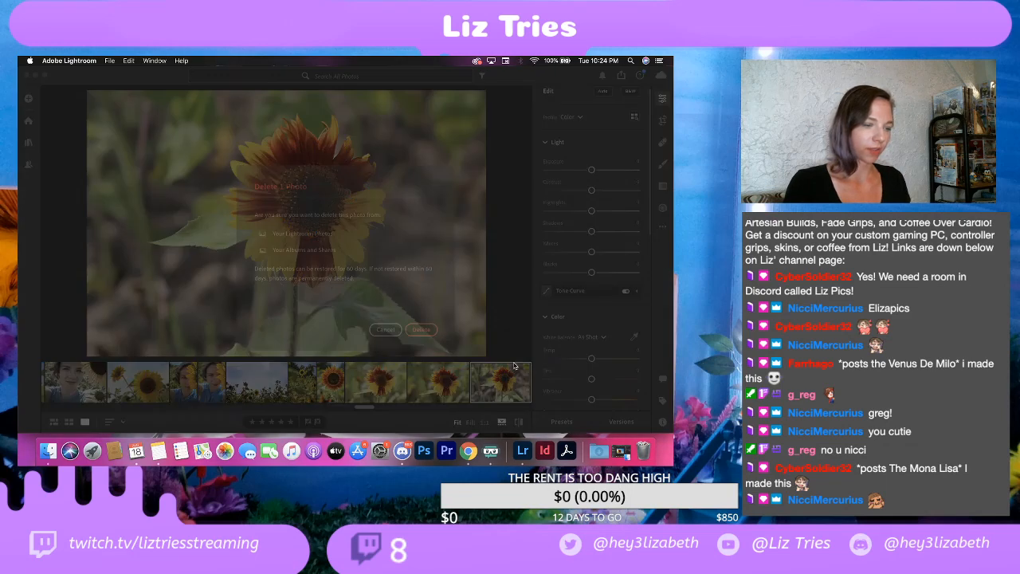
pyautogui.click(421, 327)
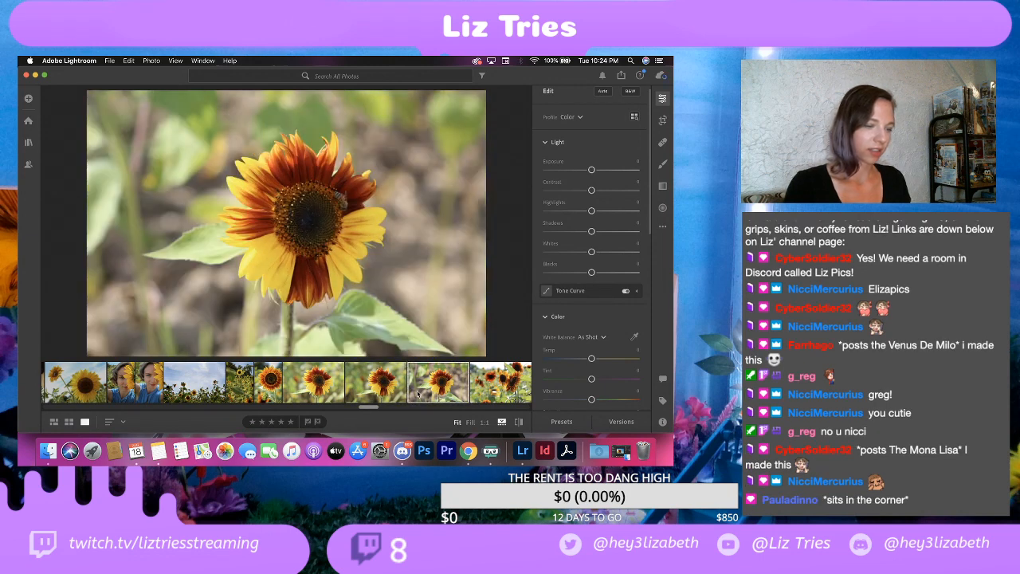
pyautogui.rightClick(420, 394)
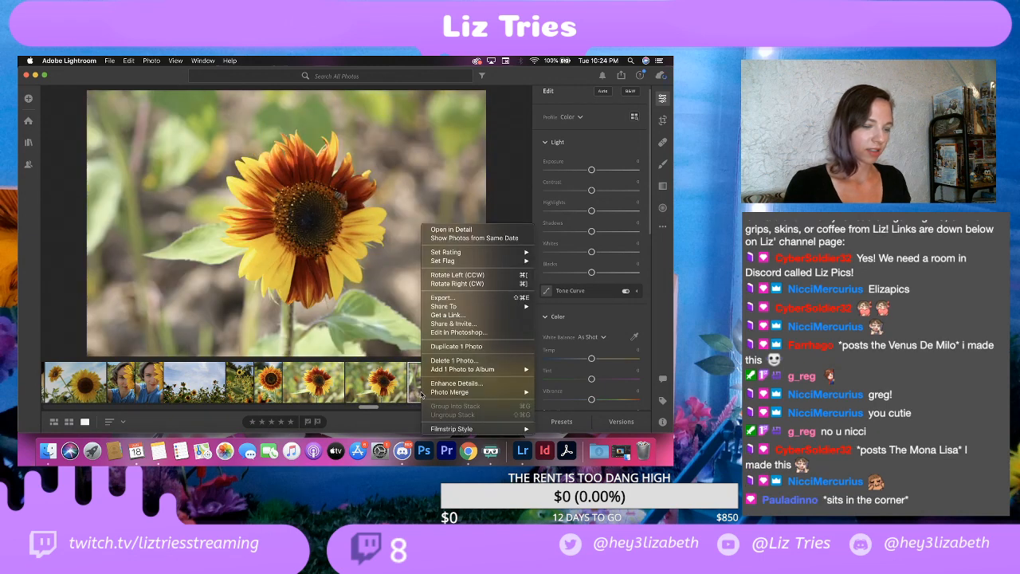
pyautogui.click(454, 361)
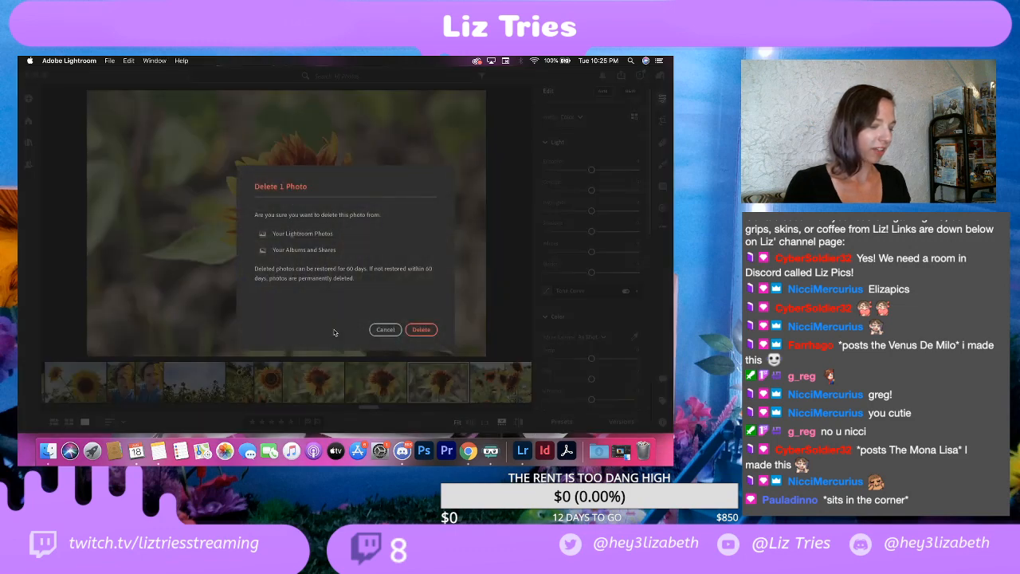
pyautogui.click(421, 328)
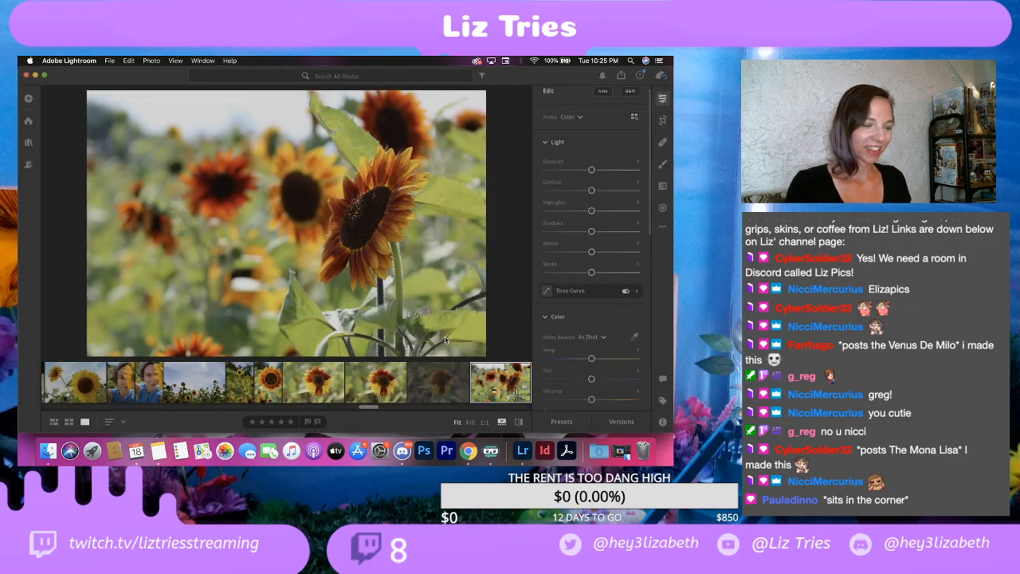
# Step: Compare the two remaining green-background close-ups of the two-tone sunflower with the bee
pyautogui.click(427, 400)
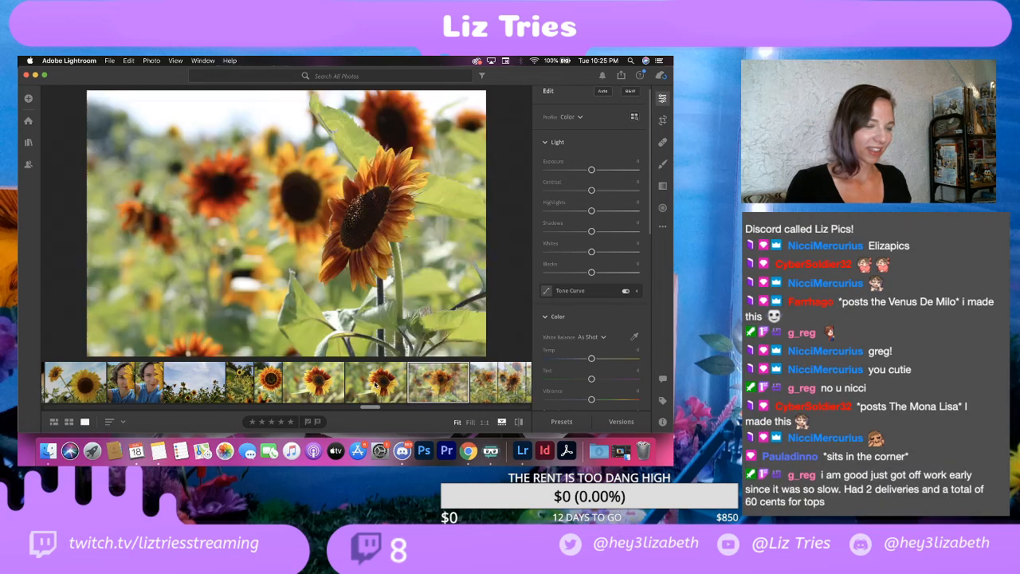
pyautogui.click(391, 387)
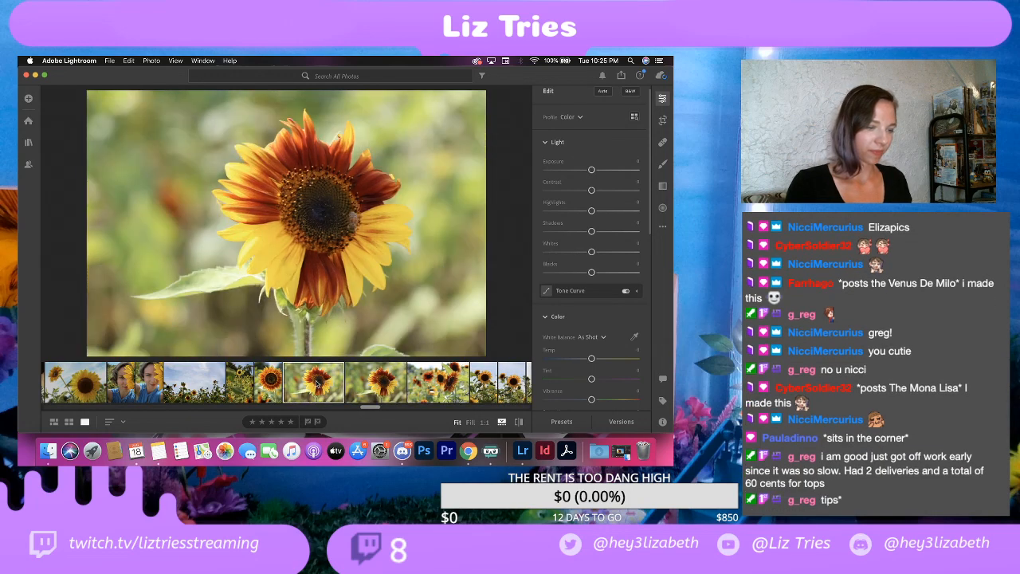
pyautogui.click(317, 383)
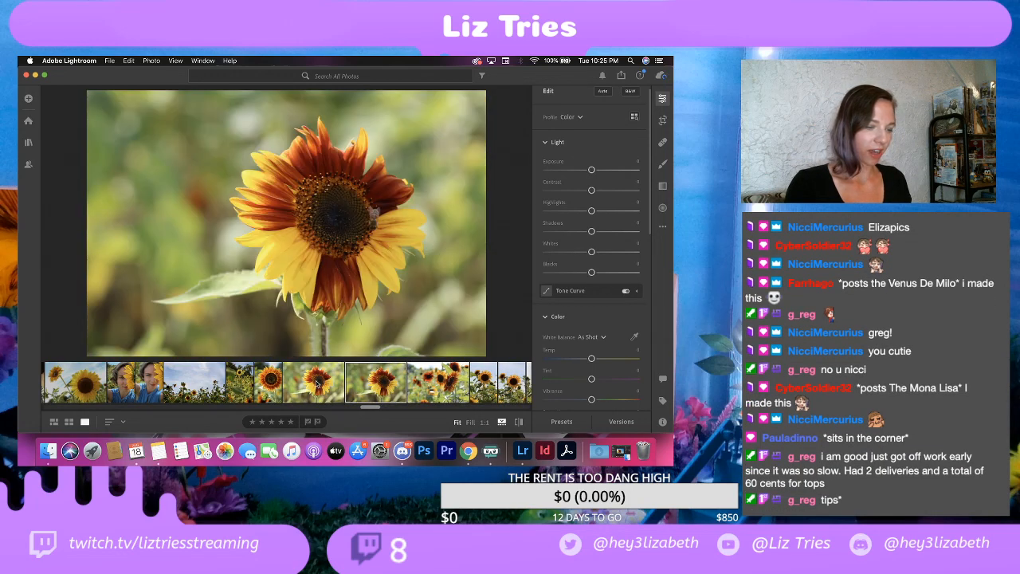
pyautogui.press('Right')
pyautogui.click(317, 383)
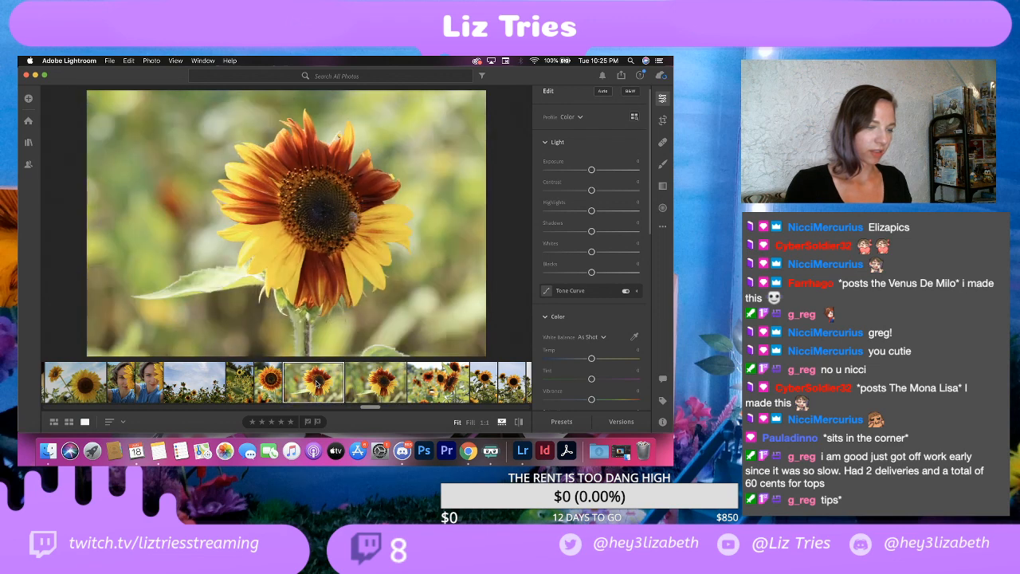
# Step: Compare the two green-background sunflower close-ups again and check the bee's sharpness at full magnification in the earlier shot
pyautogui.press('Right')
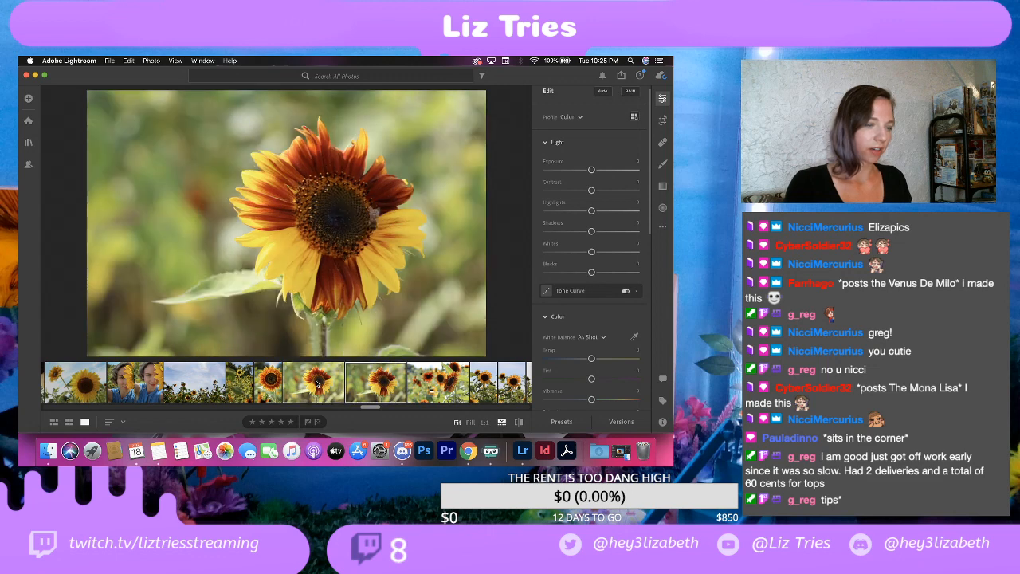
pyautogui.click(317, 383)
pyautogui.press('Right')
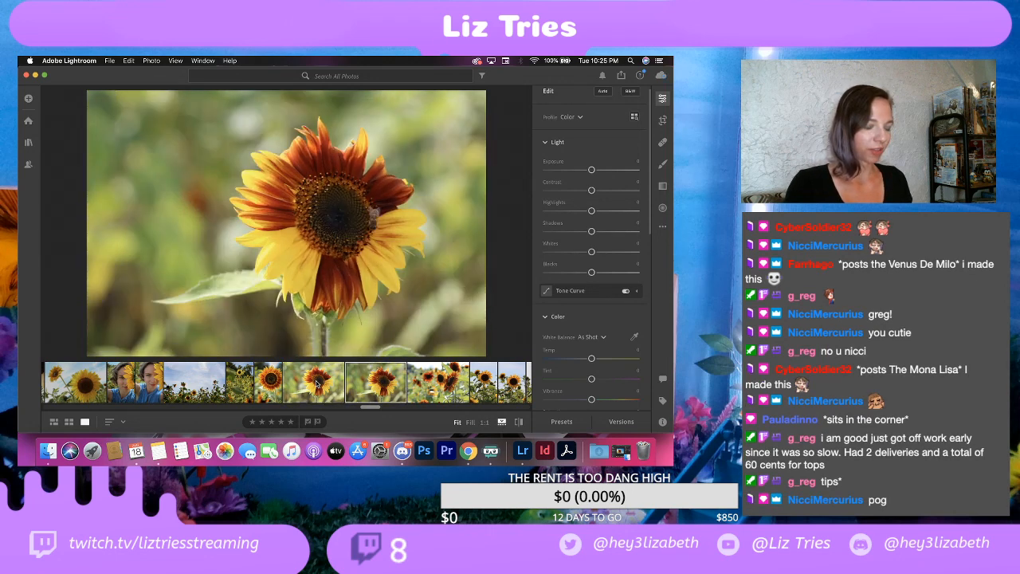
pyautogui.click(316, 384)
pyautogui.press('Right')
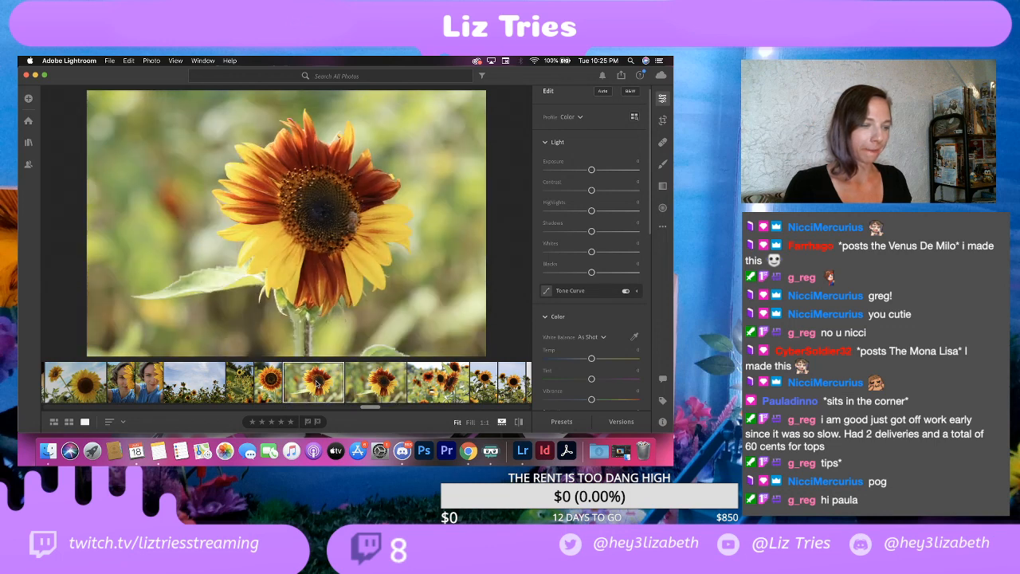
pyautogui.click(317, 383)
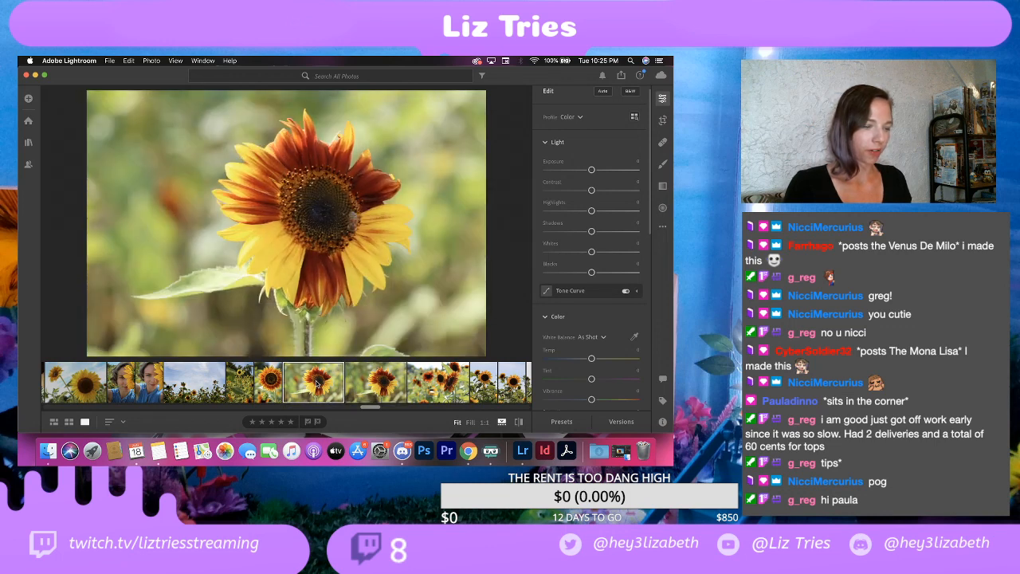
pyautogui.click(346, 383)
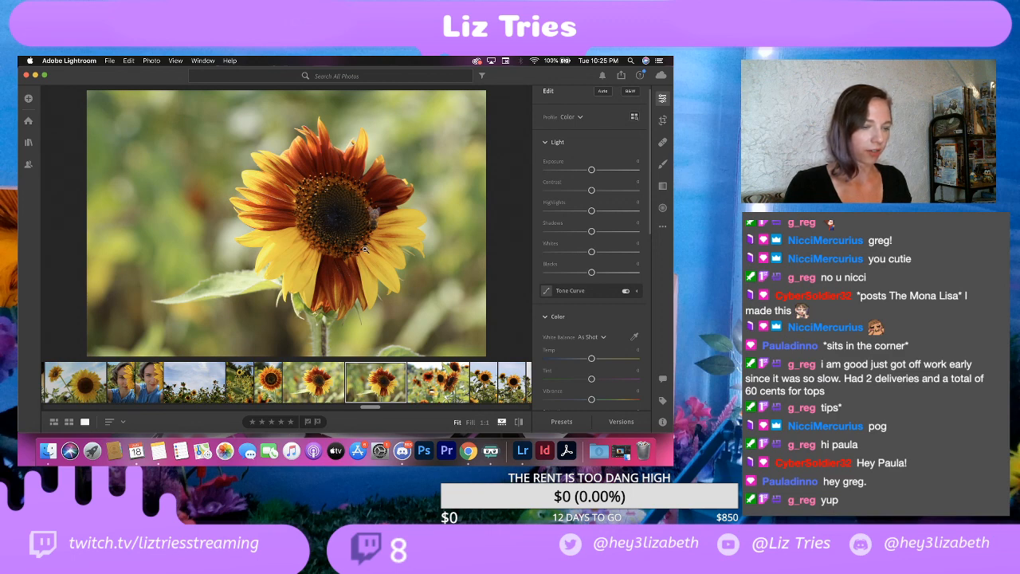
pyautogui.click(327, 377)
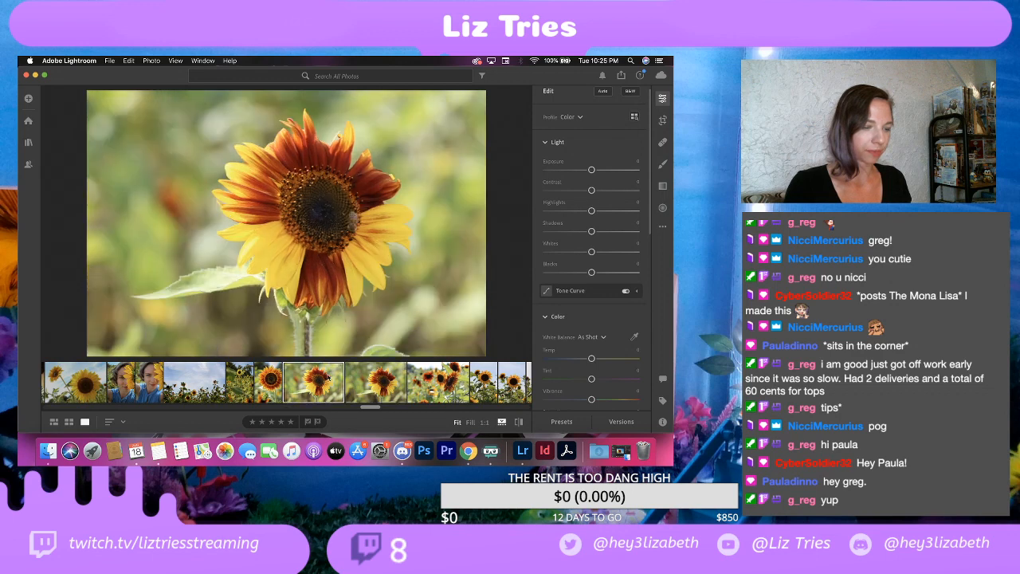
pyautogui.click(365, 226)
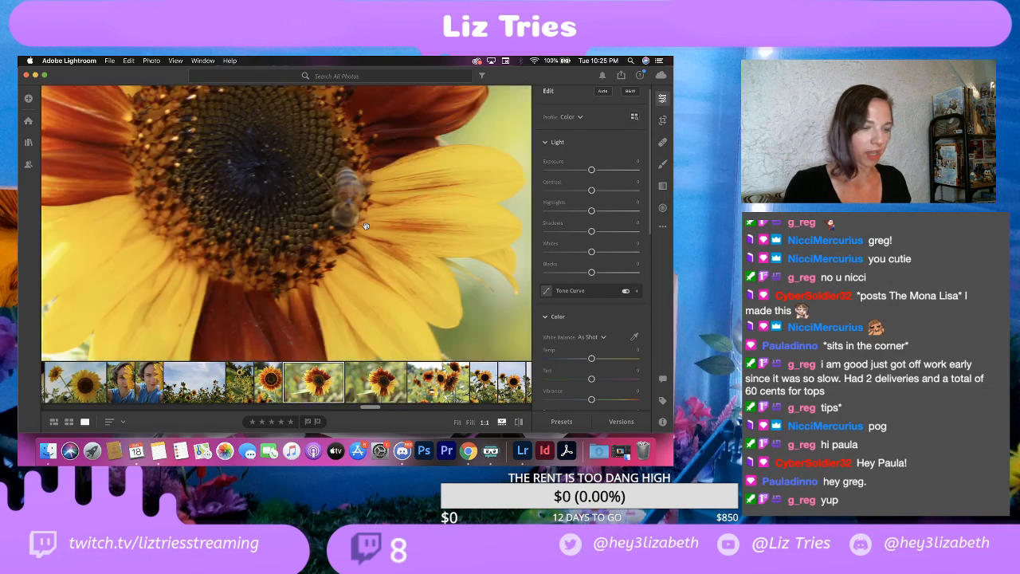
pyautogui.click(306, 192)
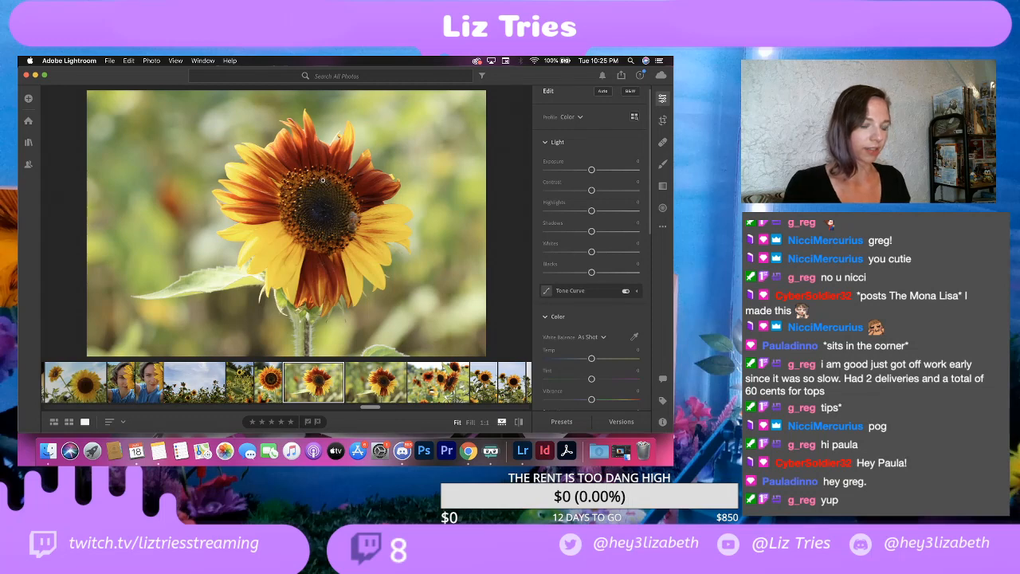
# Step: Delete the earlier of the two green-background close-ups of the two-tone sunflower, keeping the shot beside it
pyautogui.rightClick(326, 396)
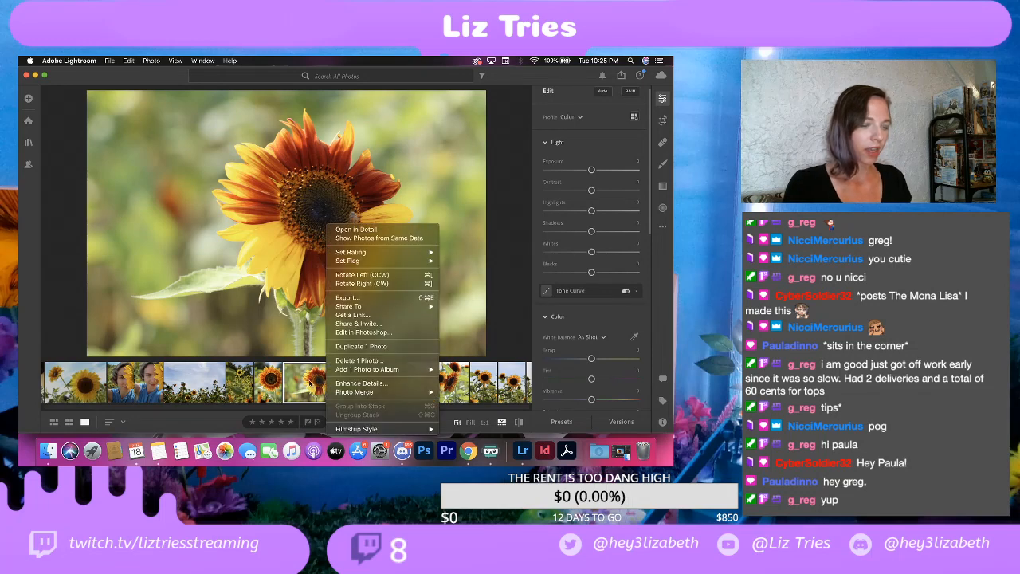
pyautogui.click(311, 384)
pyautogui.click(366, 384)
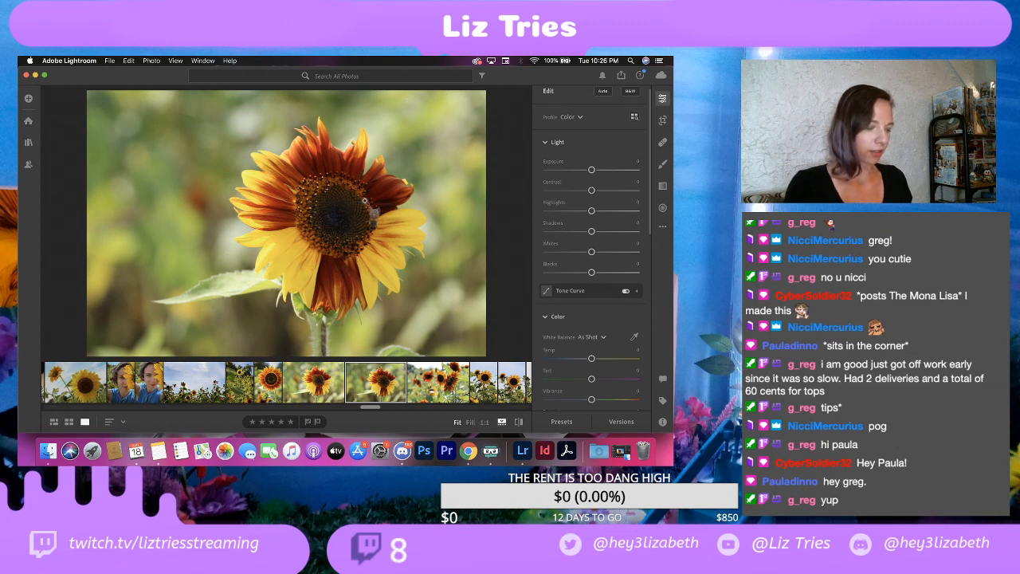
pyautogui.click(316, 382)
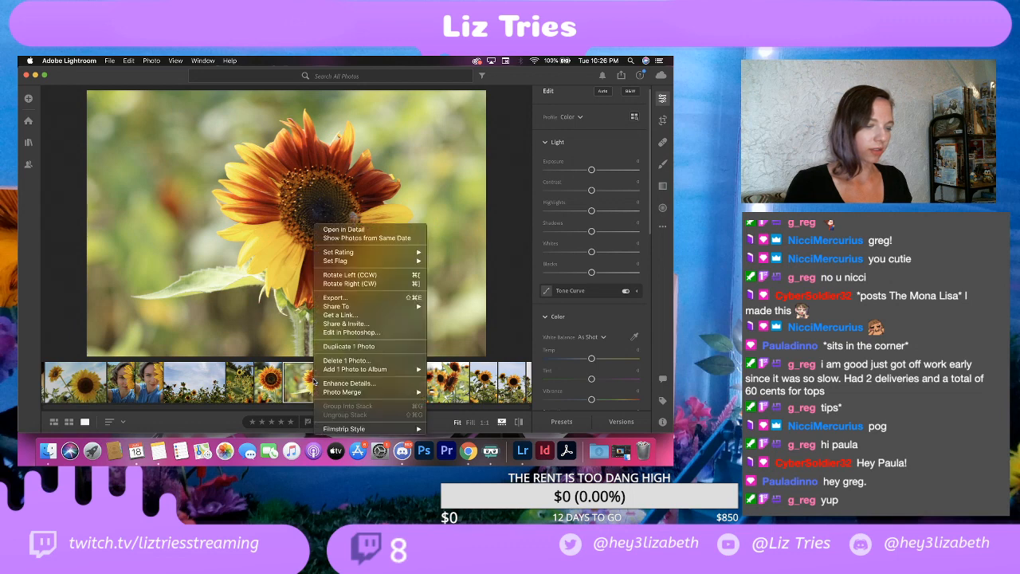
pyautogui.rightClick(315, 382)
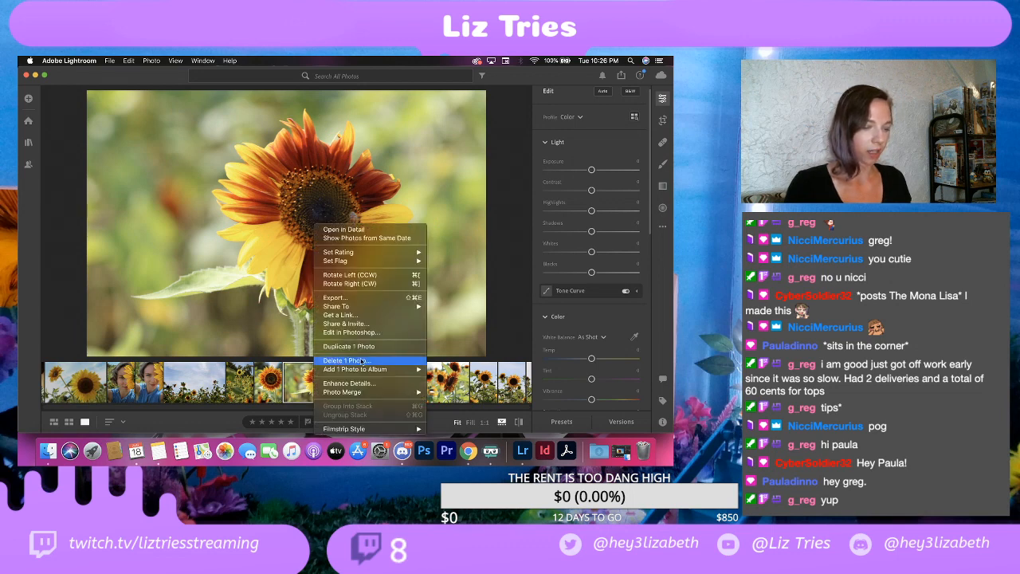
pyautogui.click(360, 360)
pyautogui.click(425, 328)
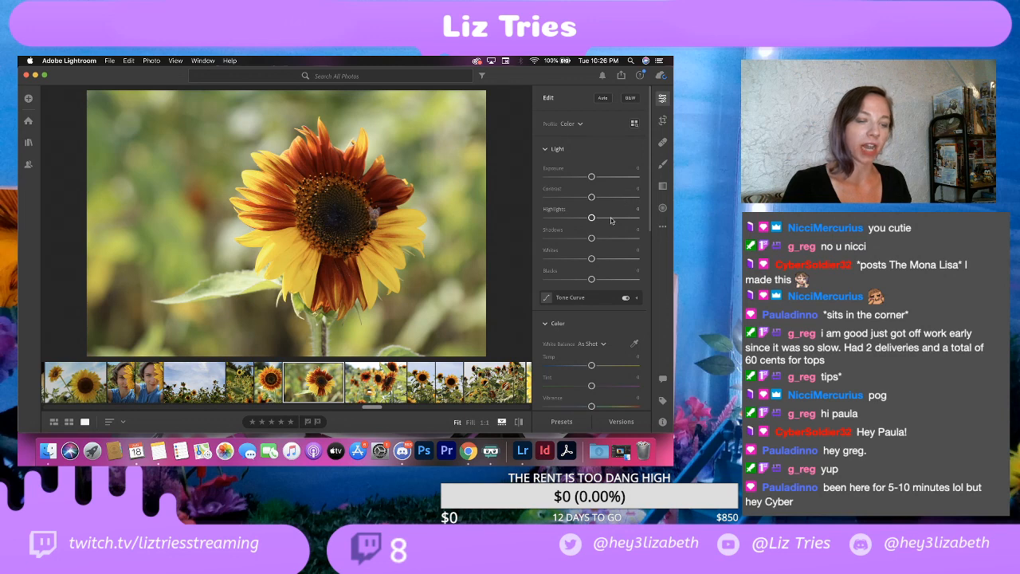
# Step: Adjust the remaining close-up's light: contrast +30, highlights -40, shadows +20, whites +25 and blacks -25
pyautogui.moveTo(591, 198); pyautogui.dragTo(605, 200)
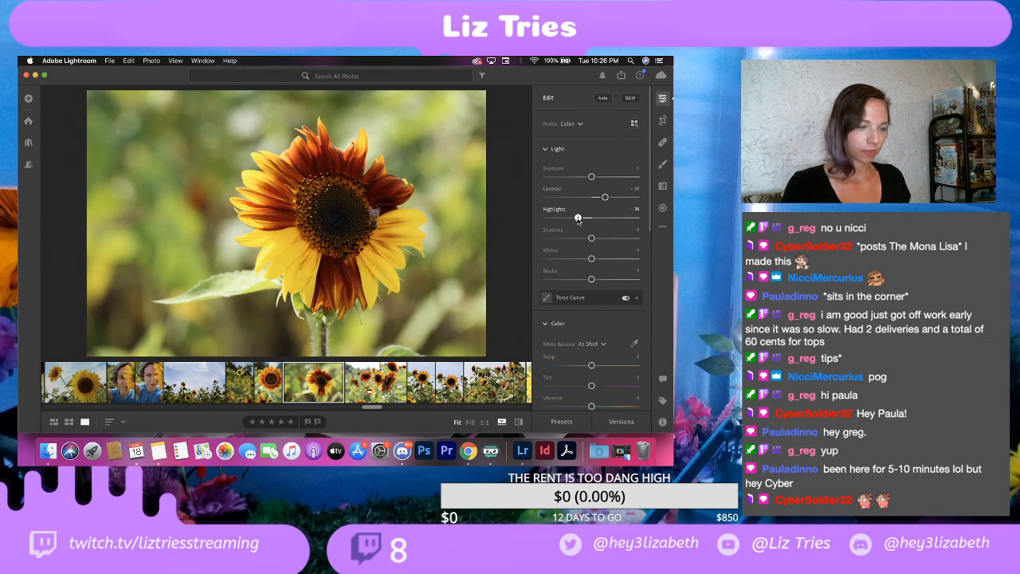
pyautogui.moveTo(592, 218); pyautogui.dragTo(600, 239)
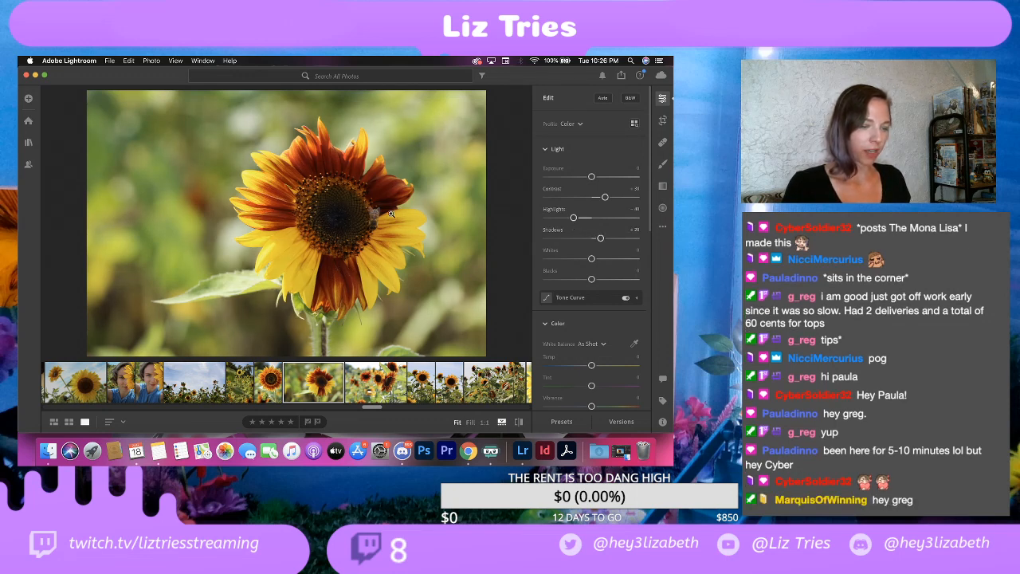
pyautogui.click(328, 209)
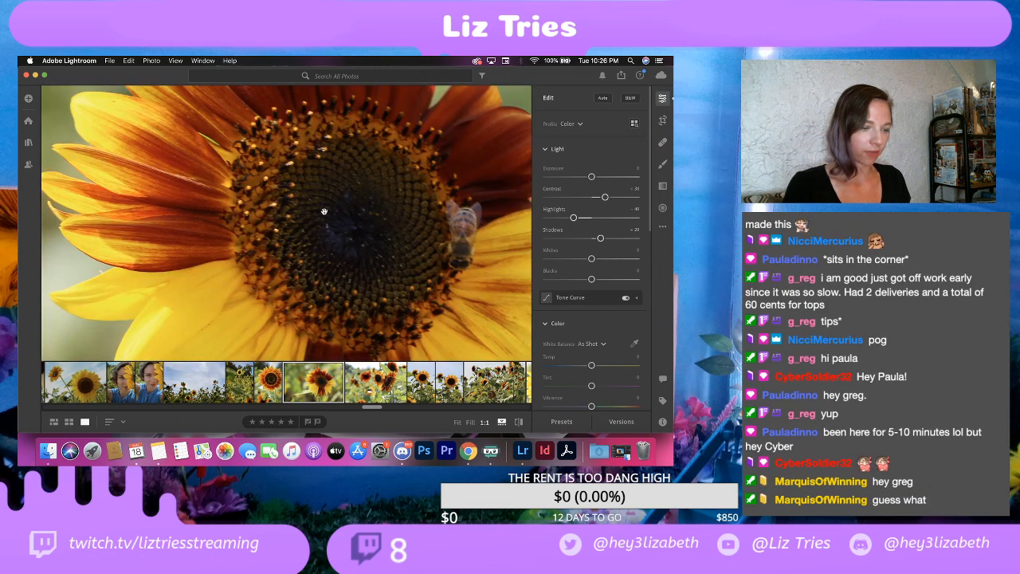
pyautogui.click(362, 210)
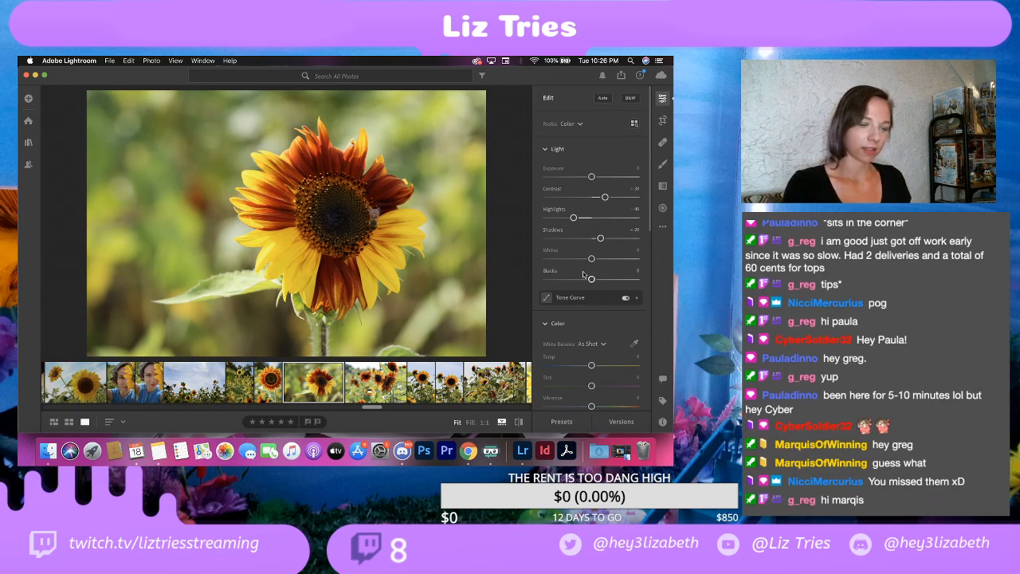
pyautogui.moveTo(591, 258); pyautogui.dragTo(604, 259)
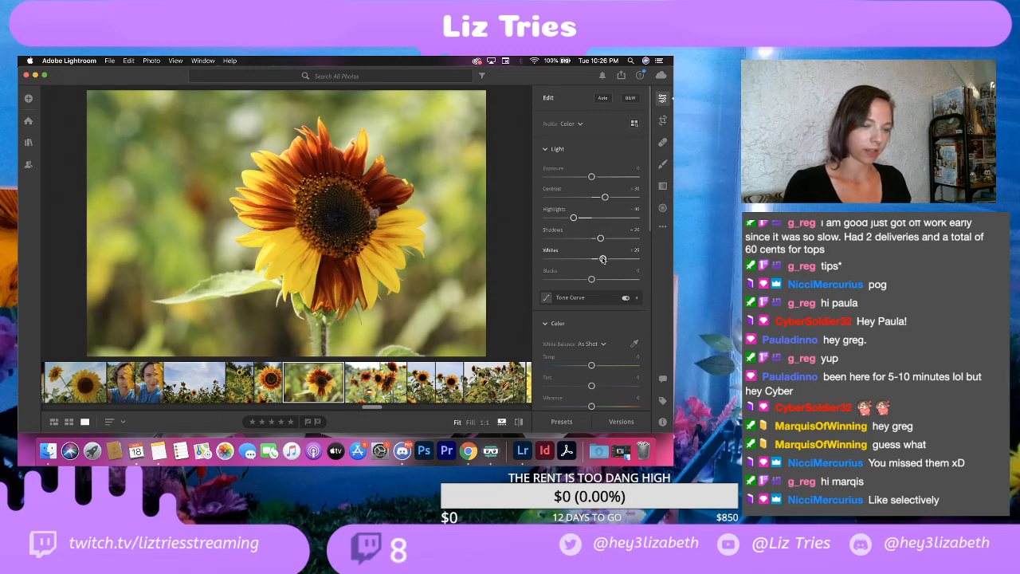
pyautogui.moveTo(591, 279); pyautogui.dragTo(579, 279)
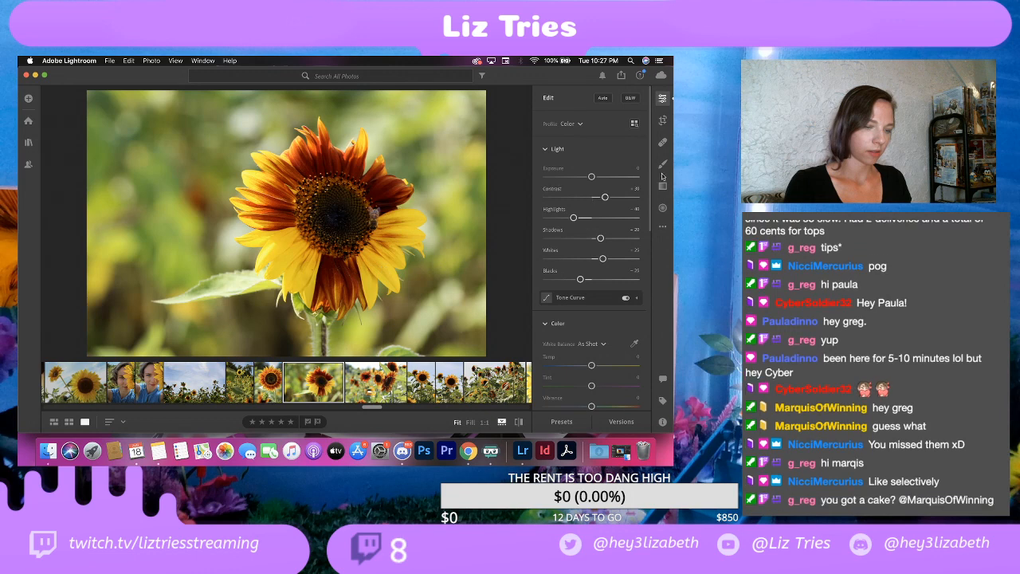
# Step: Darken the close-up's edges with a vignette of -30, comparing the photo with and without the effect
pyautogui.scroll(-2, 645, 198)
pyautogui.scroll(-6, 644, 199)
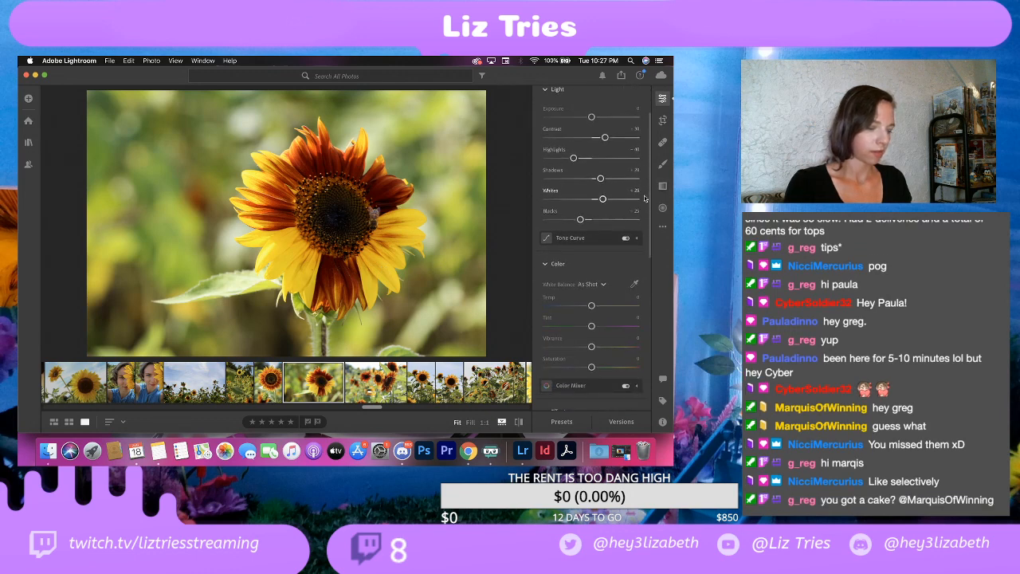
pyautogui.scroll(-1, 644, 199)
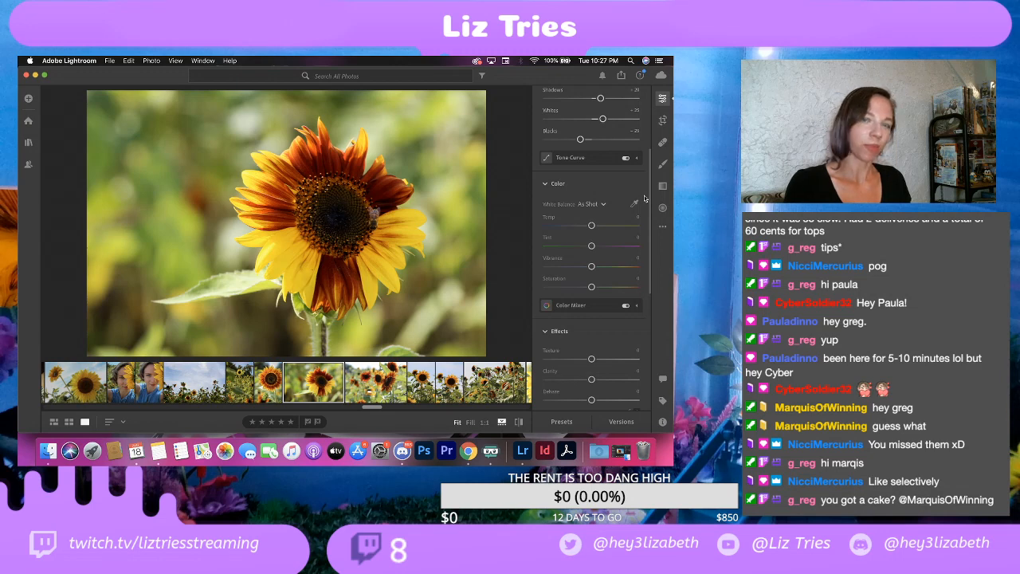
pyautogui.scroll(-3, 644, 198)
pyautogui.scroll(-4, 644, 198)
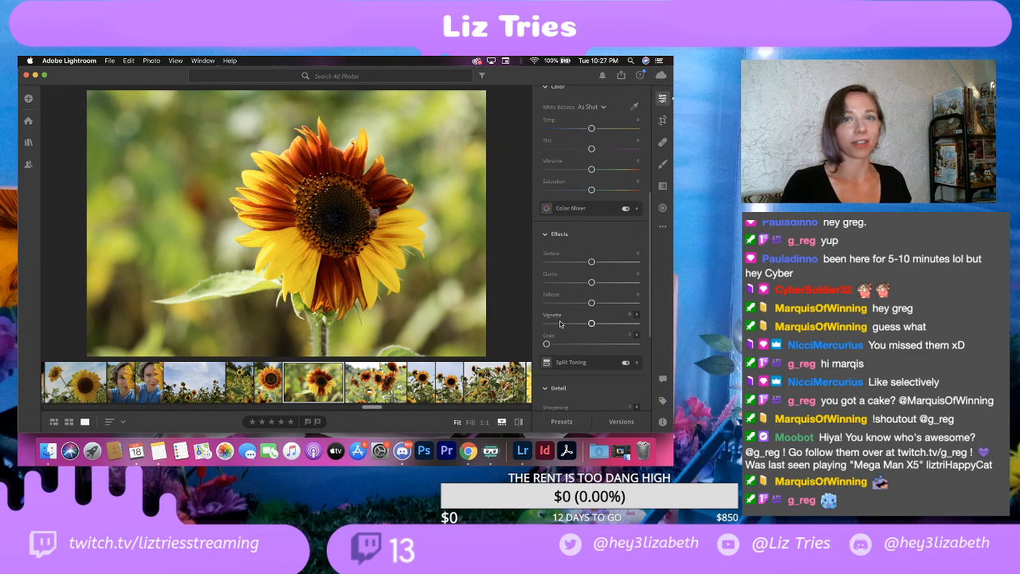
pyautogui.moveTo(591, 322); pyautogui.dragTo(577, 325)
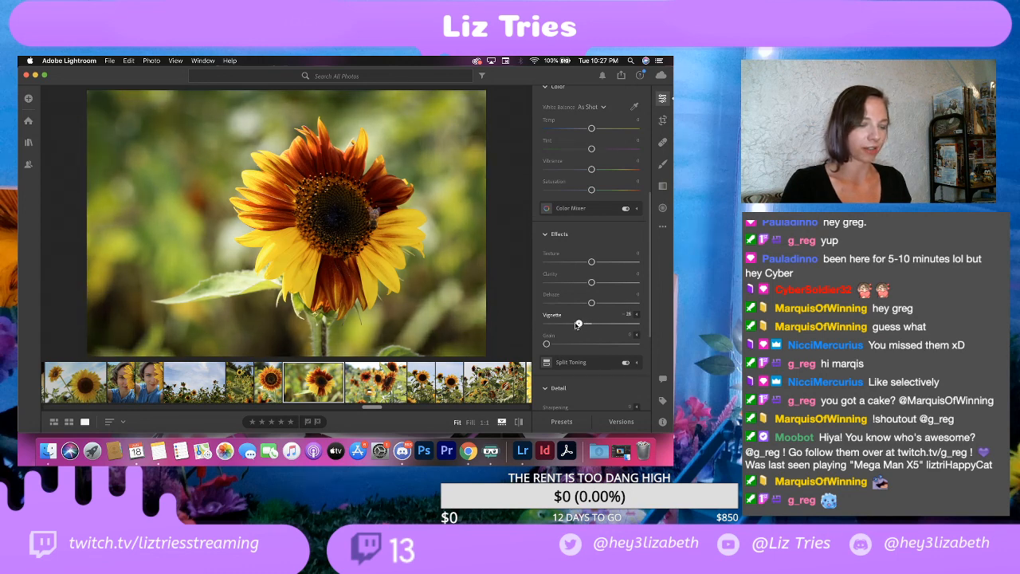
pyautogui.press('super+z')
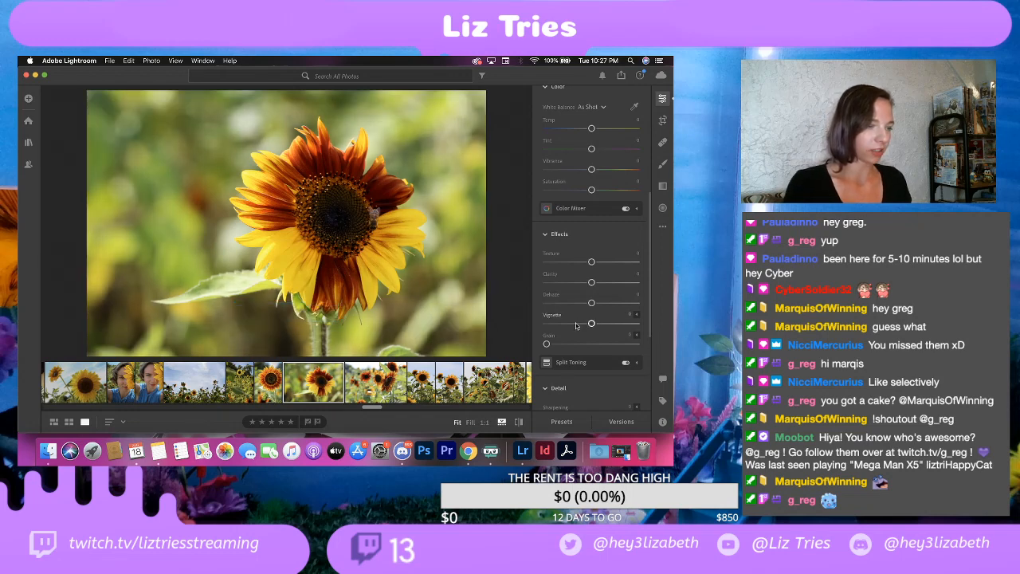
pyautogui.click(144, 61)
pyautogui.moveTo(128, 61)
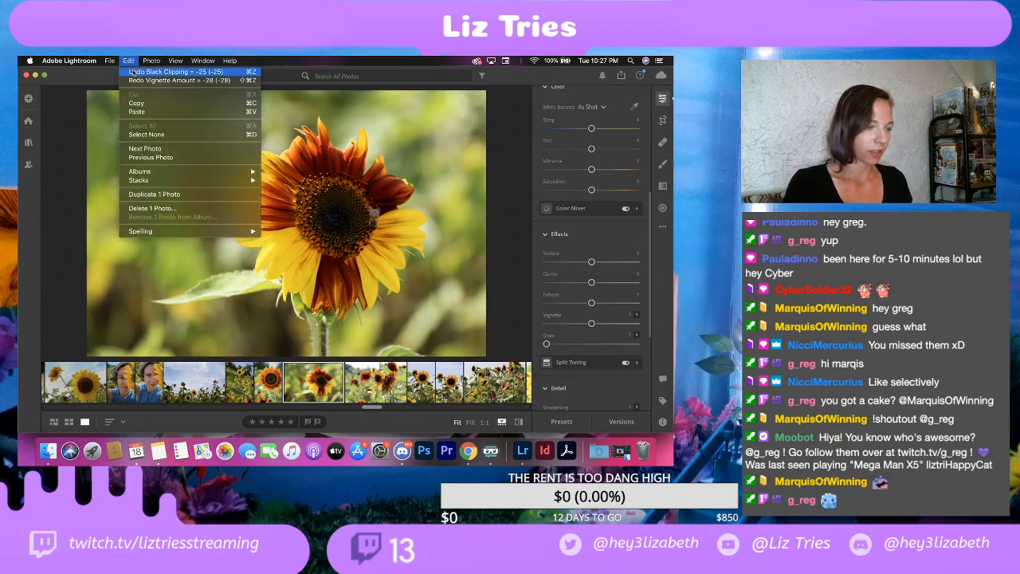
pyautogui.click(134, 81)
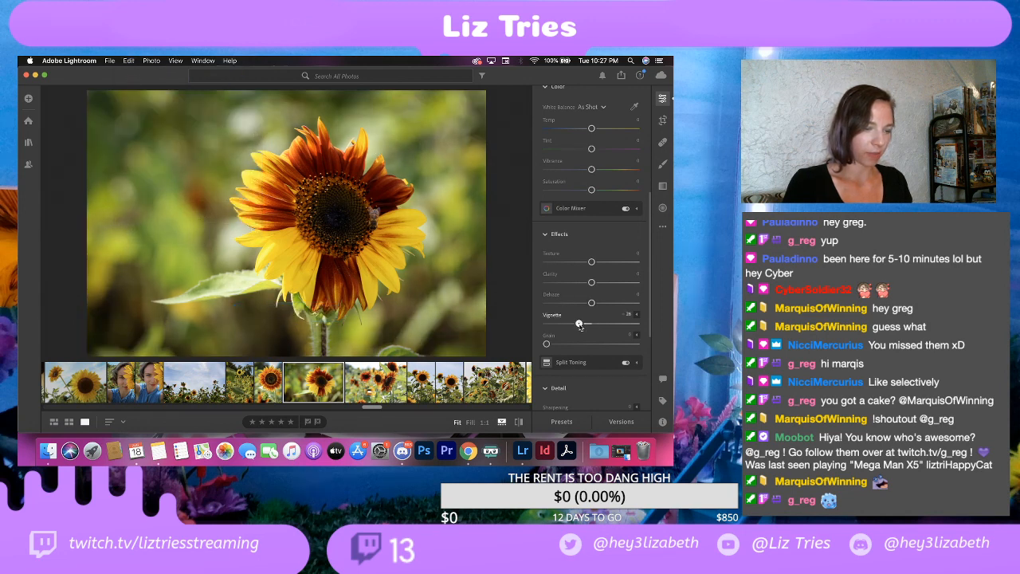
pyautogui.moveTo(579, 325)
pyautogui.mouseDown()
pyautogui.moveTo(547, 325)
pyautogui.moveTo(579, 325)
pyautogui.mouseUp()
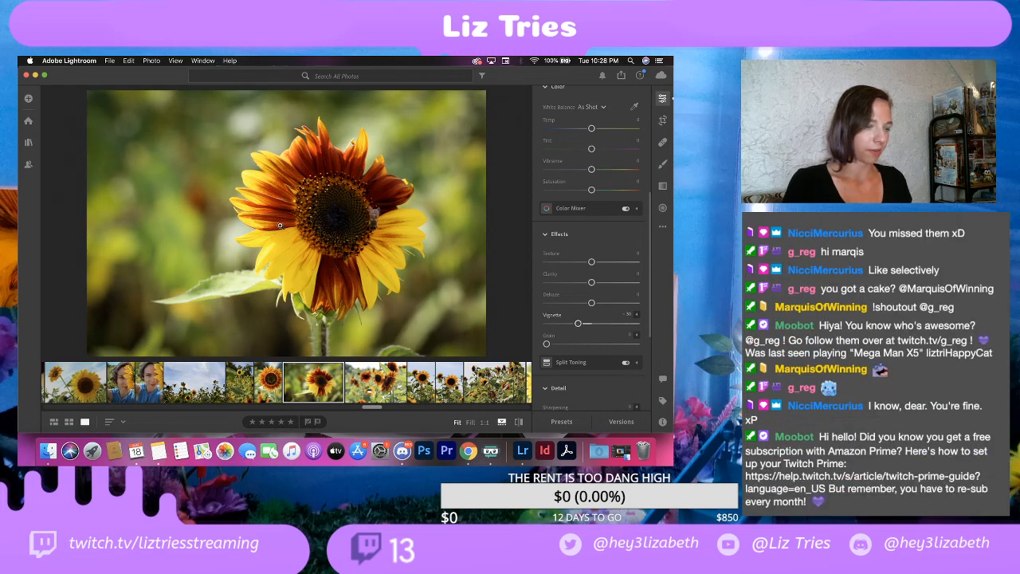
# Step: Export the edited close-up as a full-size JPG at 100% quality with the watermark into the EDITS folder
pyautogui.click(111, 61)
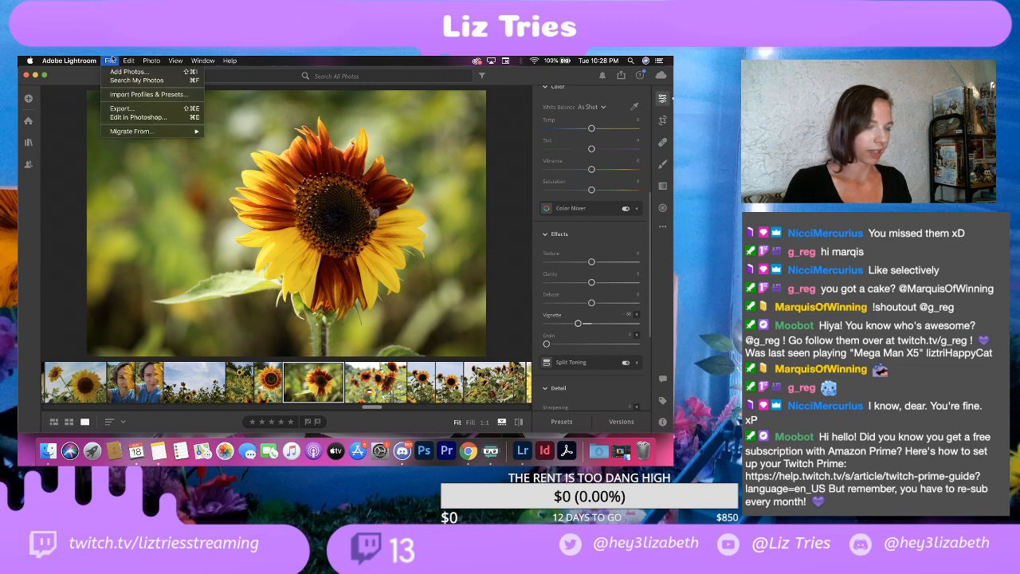
pyautogui.click(113, 109)
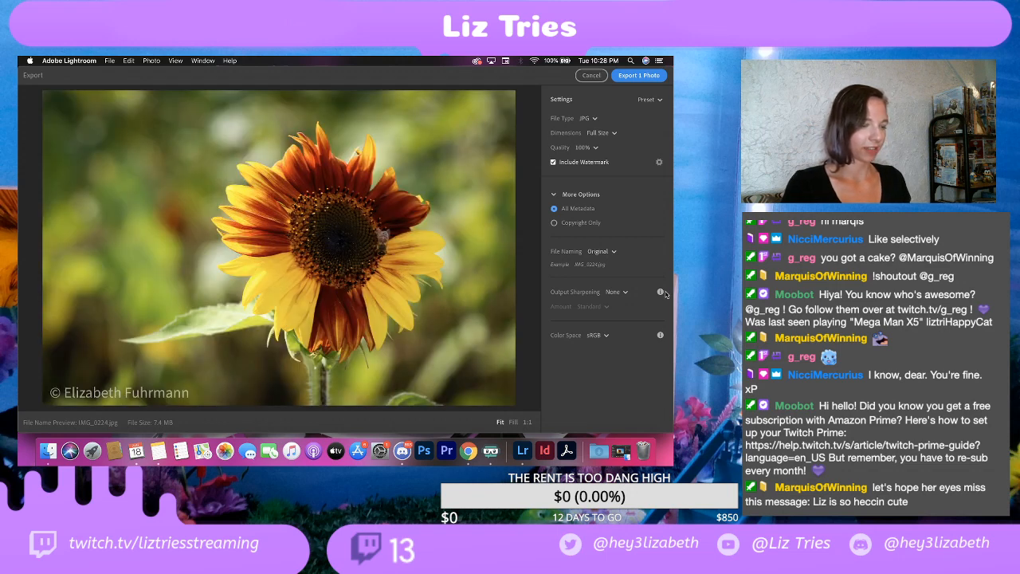
pyautogui.click(631, 77)
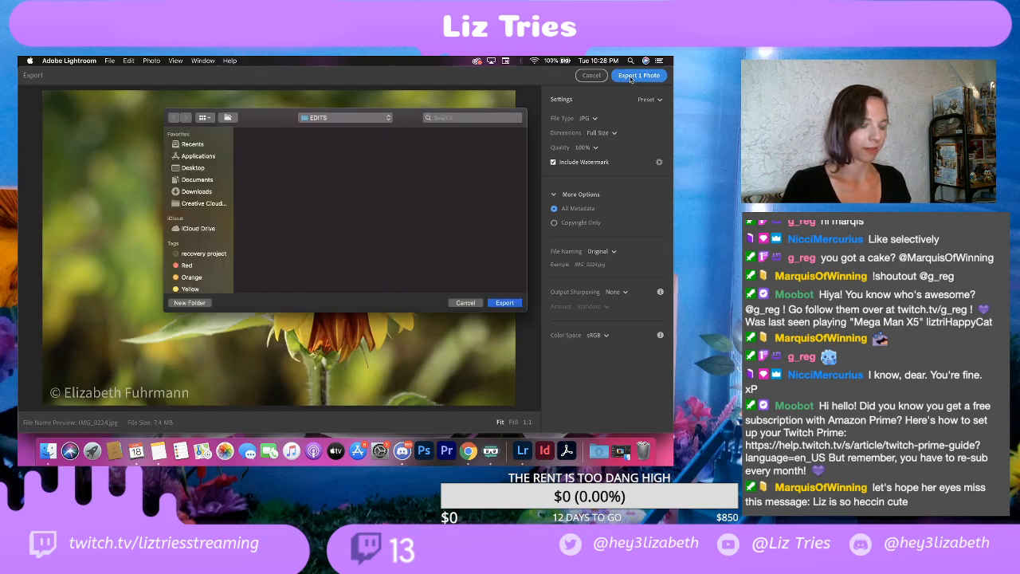
pyautogui.click(515, 304)
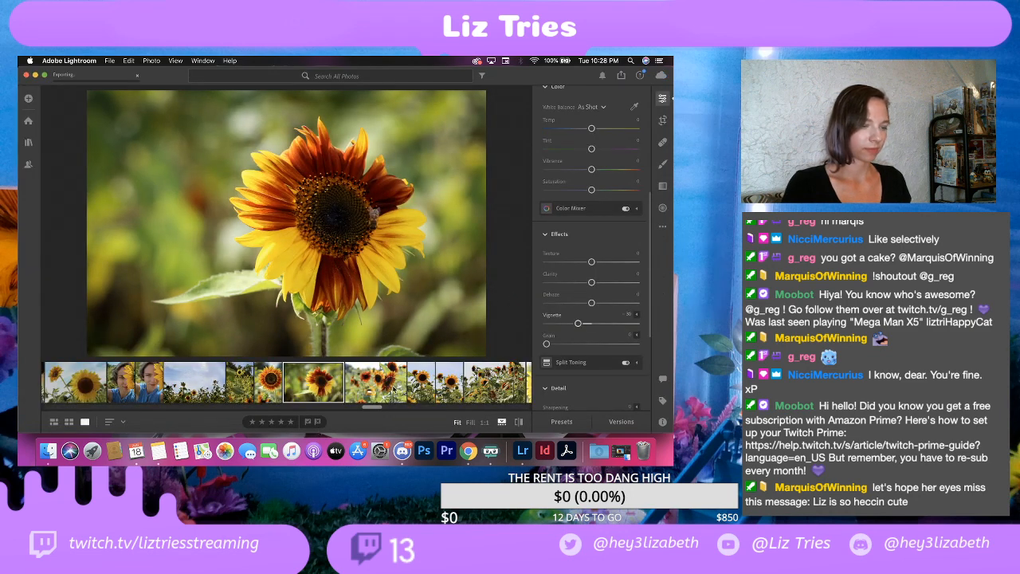
# Step: Set the contrast to +27 on the next photo, showing several red-orange sunflowers against a blurred field
pyautogui.click(388, 383)
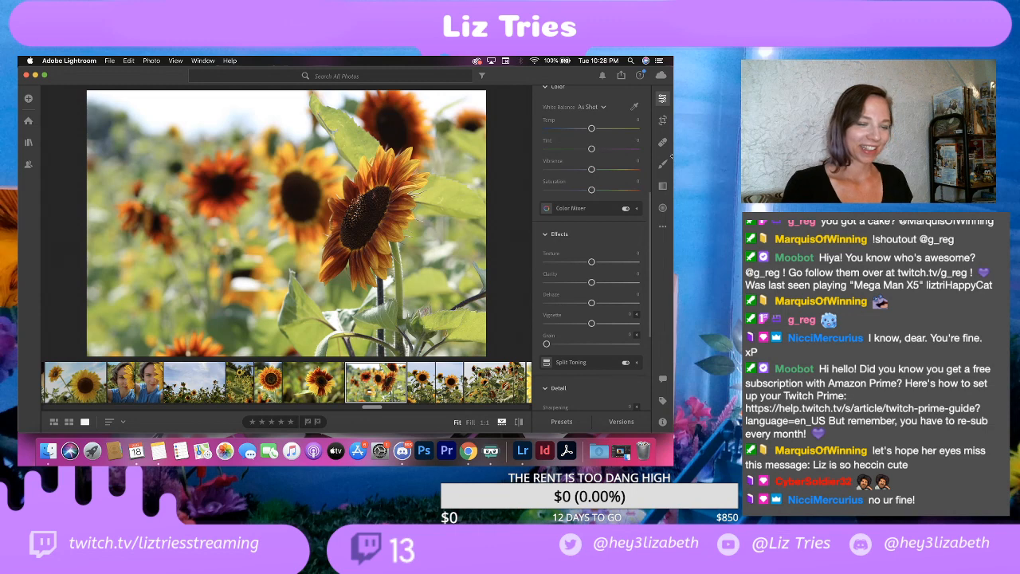
pyautogui.scroll(8, 590, 175)
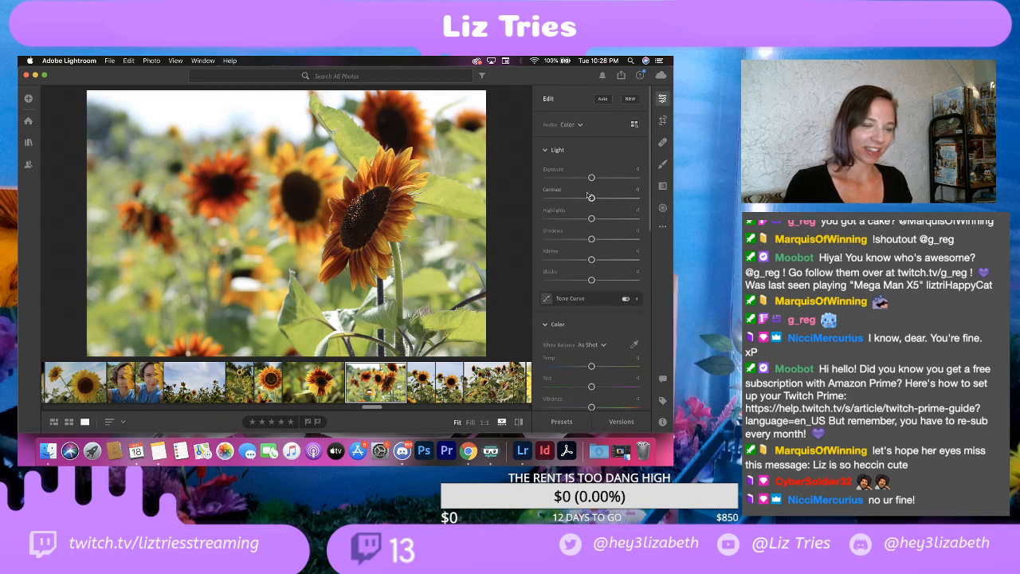
pyautogui.moveTo(591, 199); pyautogui.dragTo(603, 202)
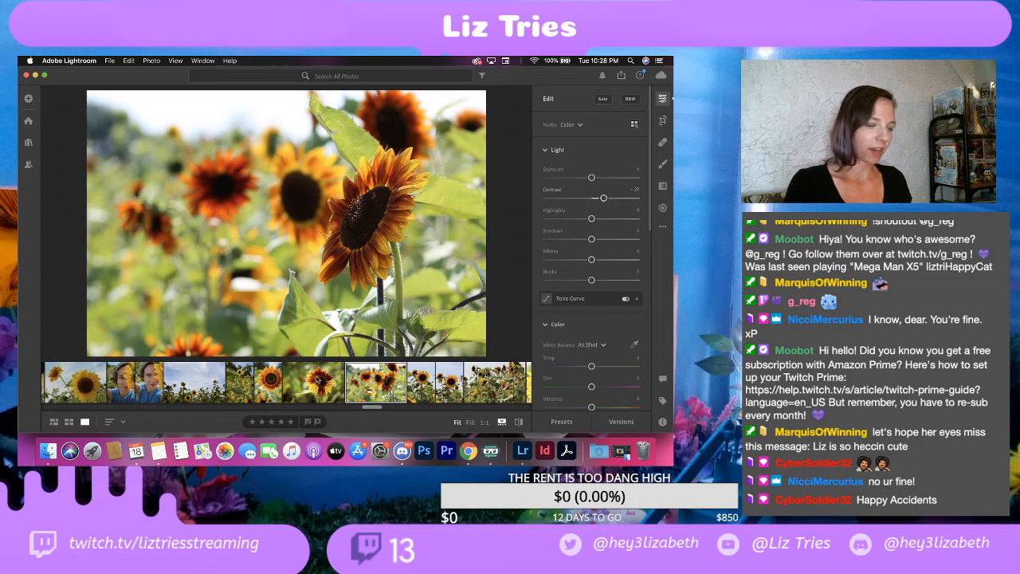
# Step: Copy the edit settings from the red-and-yellow sunflower close-up and paste them onto the photo of several red-orange sunflowers
pyautogui.click(306, 385)
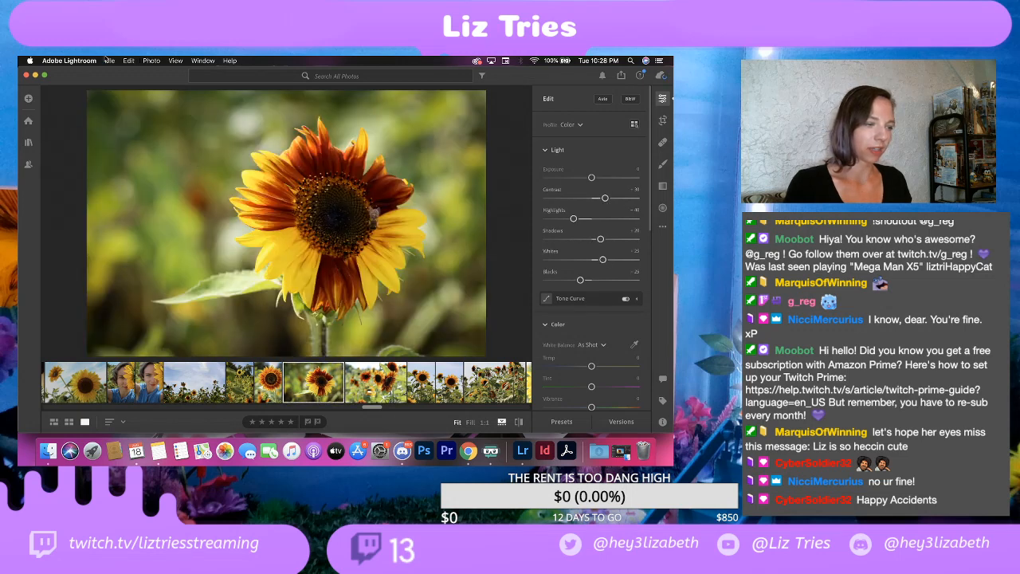
pyautogui.click(107, 61)
pyautogui.click(137, 61)
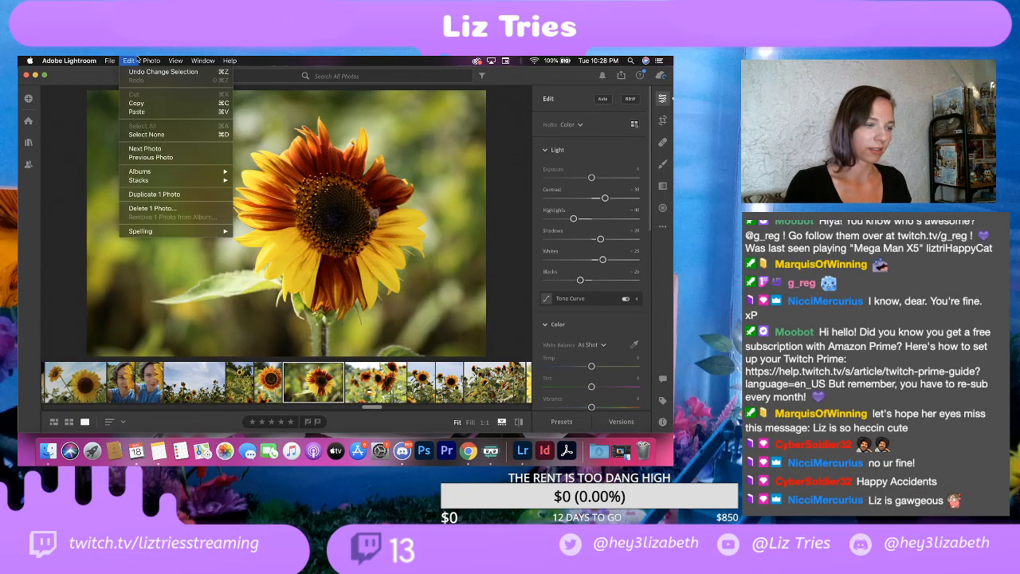
pyautogui.click(137, 104)
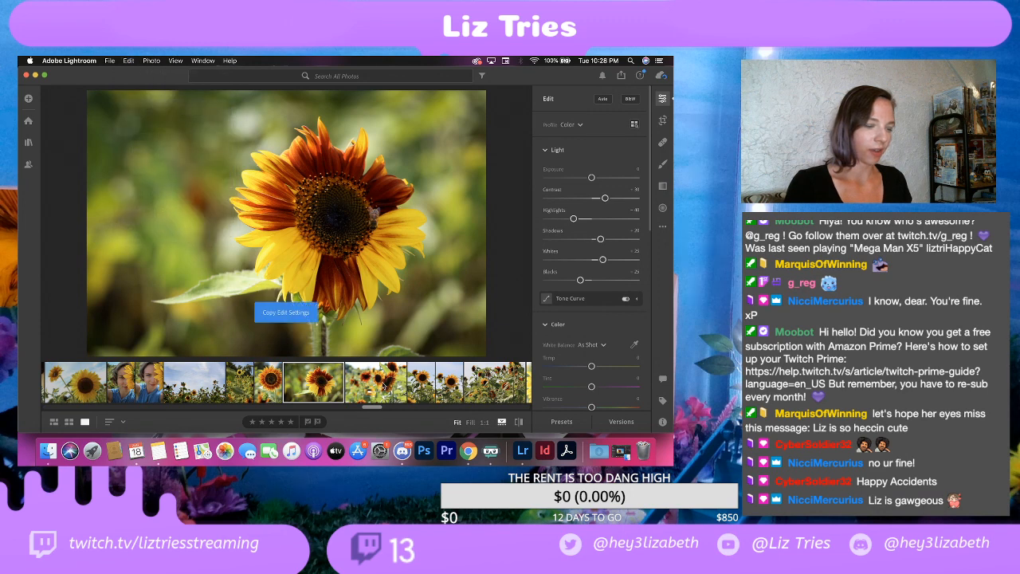
pyautogui.click(383, 386)
pyautogui.rightClick(379, 387)
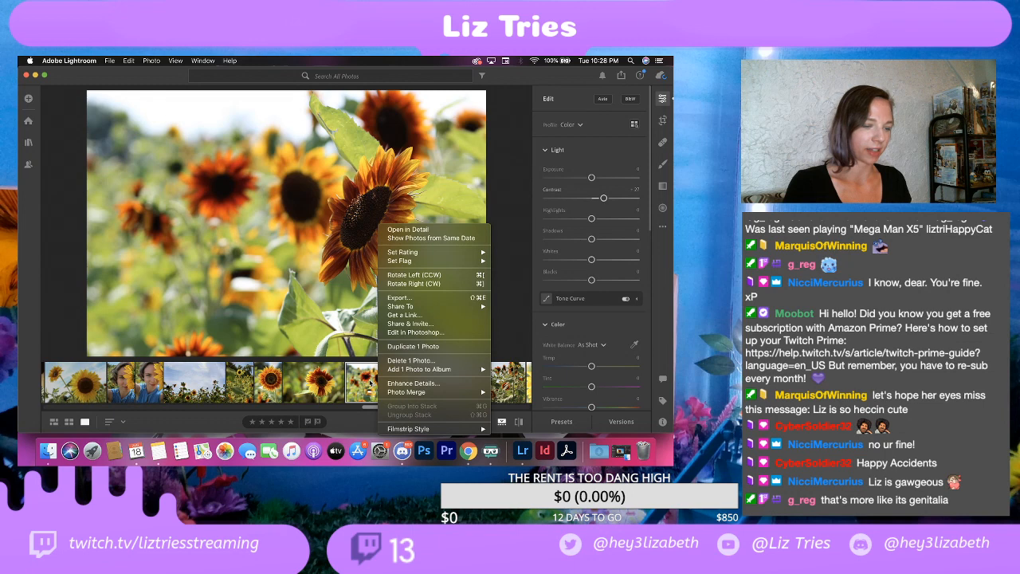
pyautogui.click(370, 383)
pyautogui.click(130, 60)
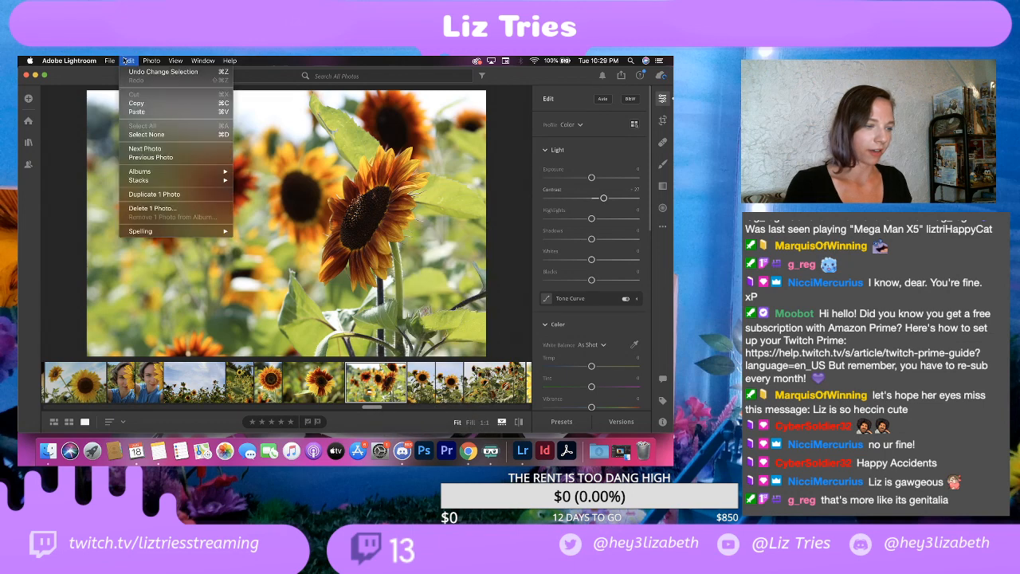
pyautogui.click(132, 112)
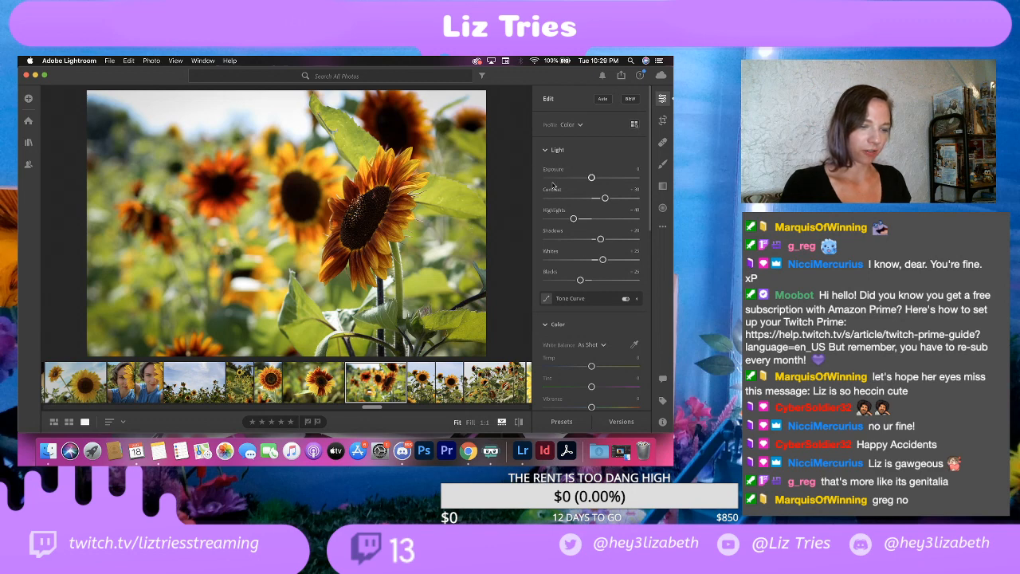
# Step: Brush over the dark centers of the sunflowers to lift their shadows, raising the brush's shadows from +20 to +40
pyautogui.click(663, 164)
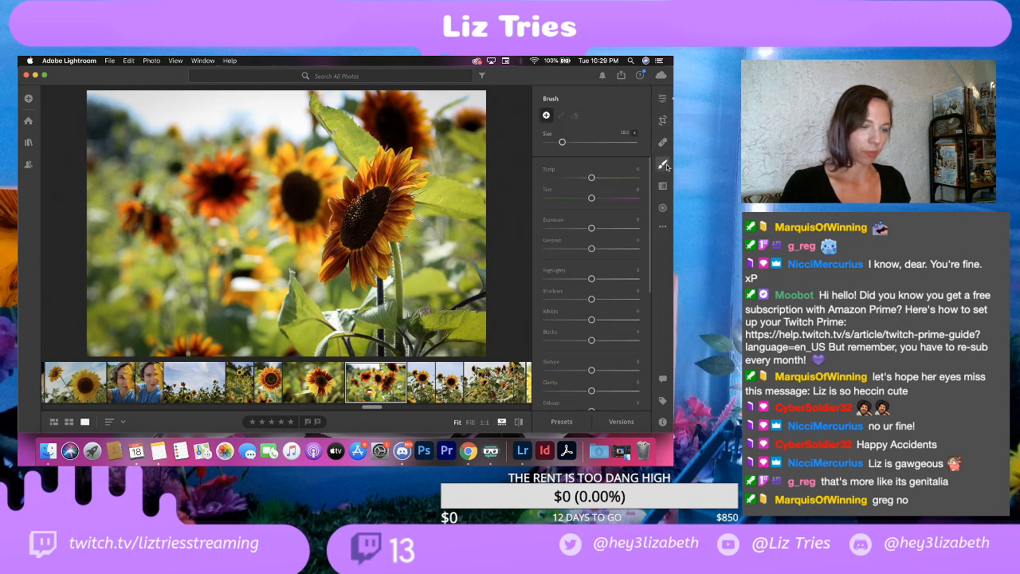
pyautogui.scroll(-2, 577, 231)
pyautogui.moveTo(591, 281); pyautogui.dragTo(600, 283)
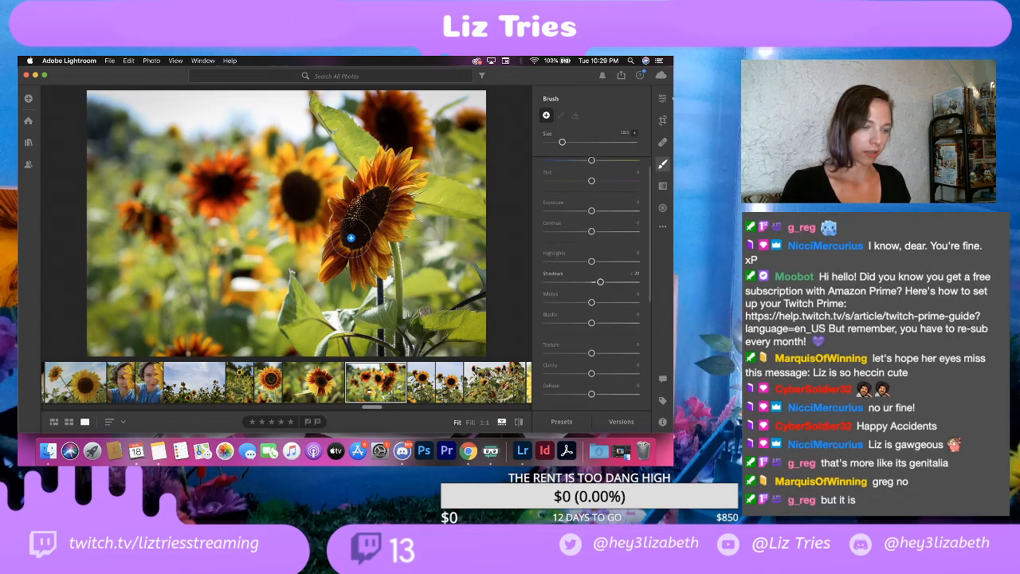
pyautogui.scroll(-3, 357, 228)
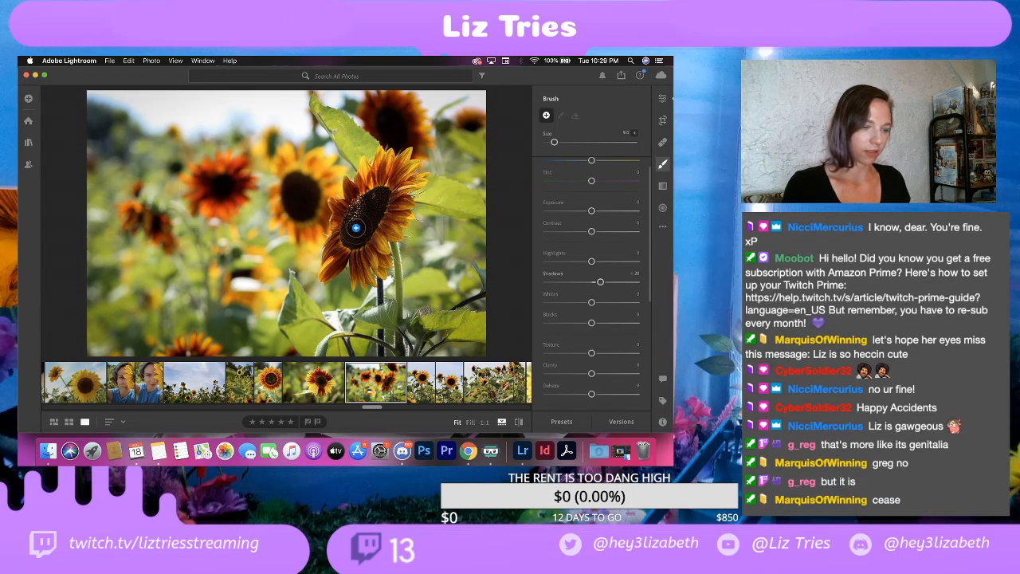
pyautogui.moveTo(356, 228)
pyautogui.mouseDown()
pyautogui.moveTo(374, 204)
pyautogui.moveTo(351, 228)
pyautogui.moveTo(352, 213)
pyautogui.moveTo(375, 197)
pyautogui.moveTo(357, 205)
pyautogui.moveTo(372, 196)
pyautogui.moveTo(357, 233)
pyautogui.moveTo(347, 231)
pyautogui.moveTo(373, 196)
pyautogui.mouseUp()
pyautogui.moveTo(389, 115); pyautogui.dragTo(396, 134)
pyautogui.moveTo(301, 197)
pyautogui.mouseDown()
pyautogui.moveTo(295, 187)
pyautogui.moveTo(313, 197)
pyautogui.moveTo(296, 208)
pyautogui.moveTo(295, 182)
pyautogui.mouseUp()
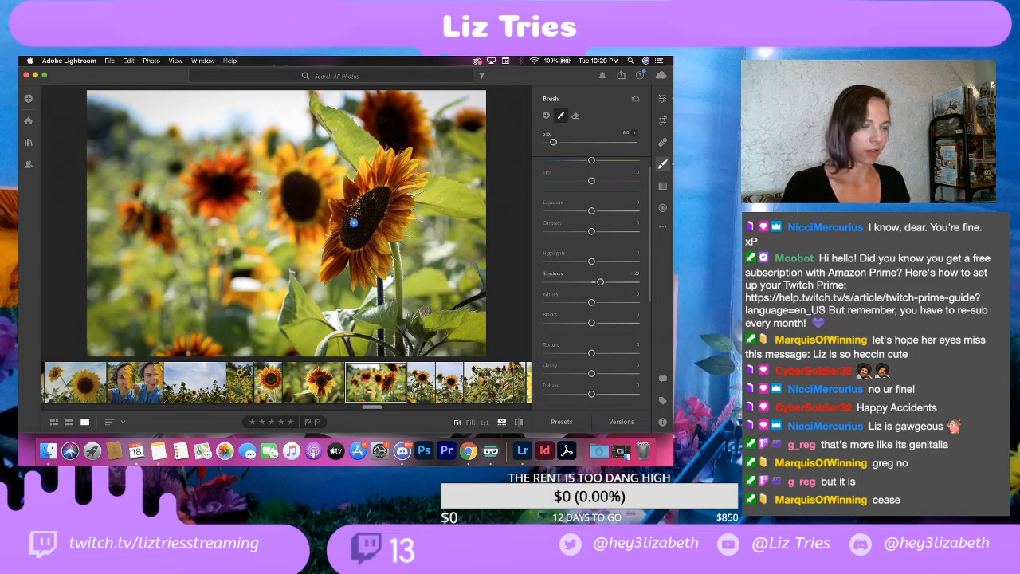
pyautogui.moveTo(214, 184)
pyautogui.mouseDown()
pyautogui.moveTo(223, 178)
pyautogui.moveTo(221, 191)
pyautogui.moveTo(219, 183)
pyautogui.mouseUp()
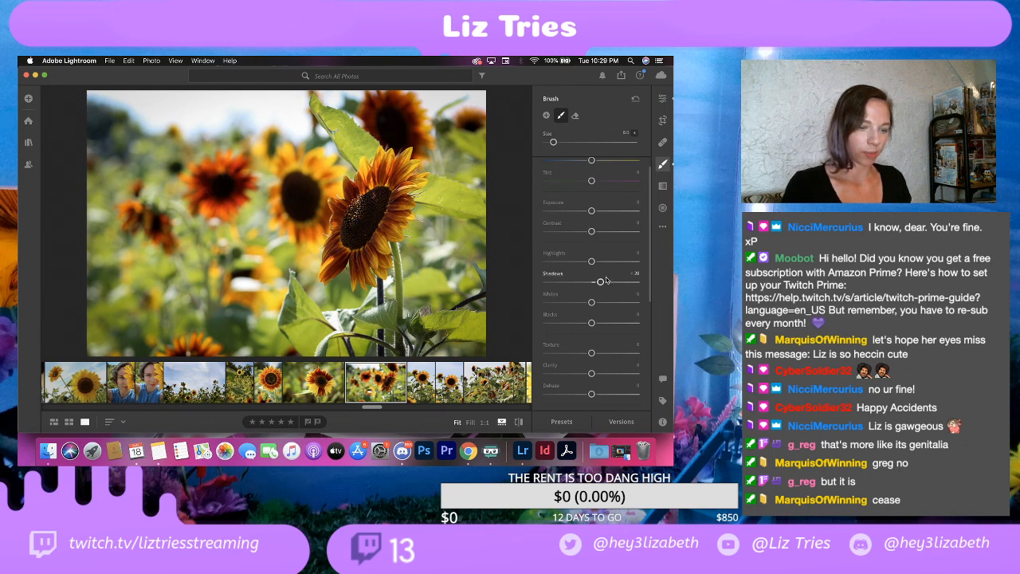
pyautogui.moveTo(601, 283); pyautogui.dragTo(608, 283)
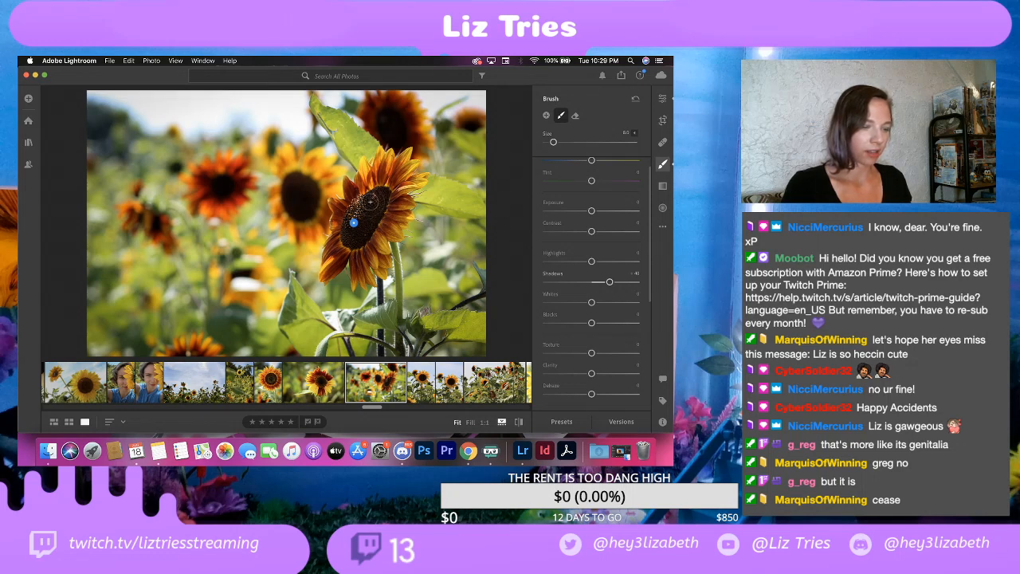
# Step: Try darkening the pale sky with a new brush at an exposure of about -1, and undo the brushwork
pyautogui.click(661, 98)
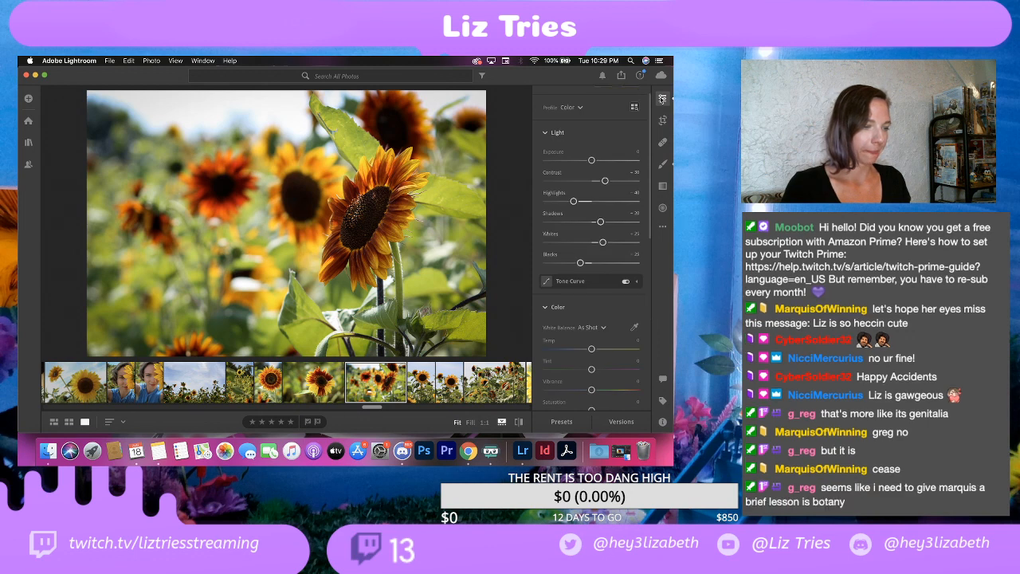
pyautogui.click(664, 166)
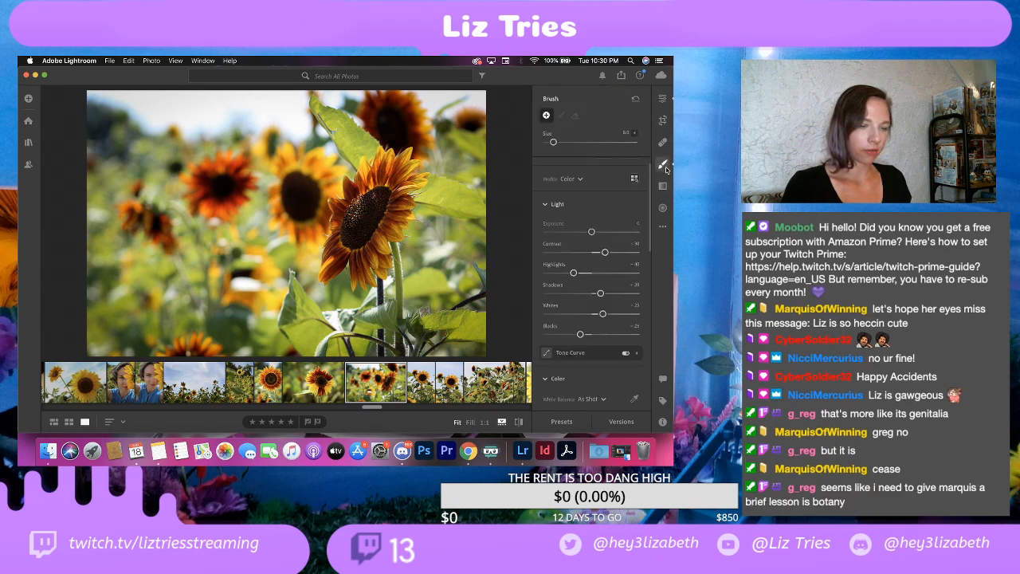
pyautogui.scroll(-2, 571, 203)
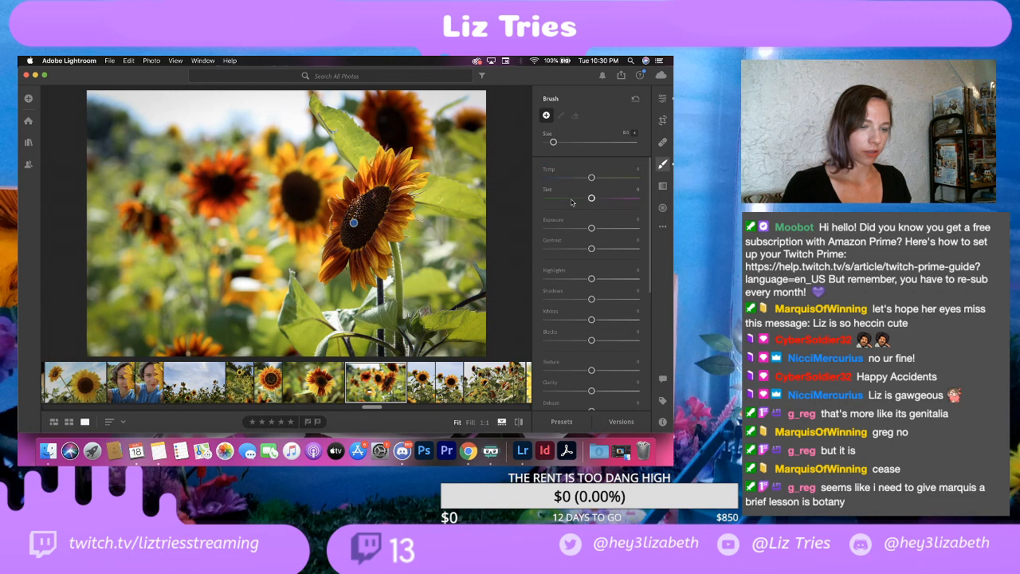
pyautogui.scroll(3, 572, 202)
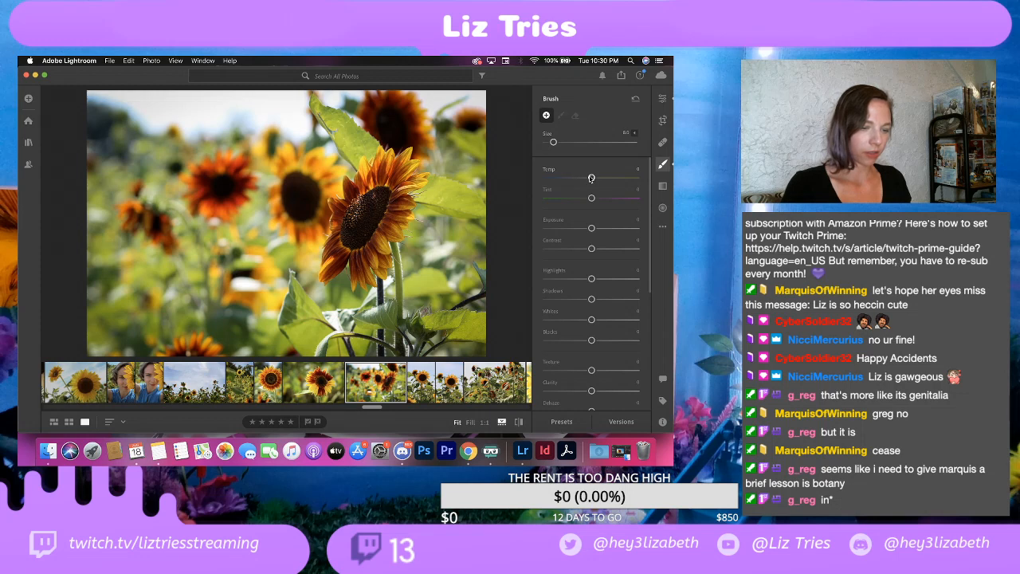
pyautogui.moveTo(591, 229); pyautogui.dragTo(579, 230)
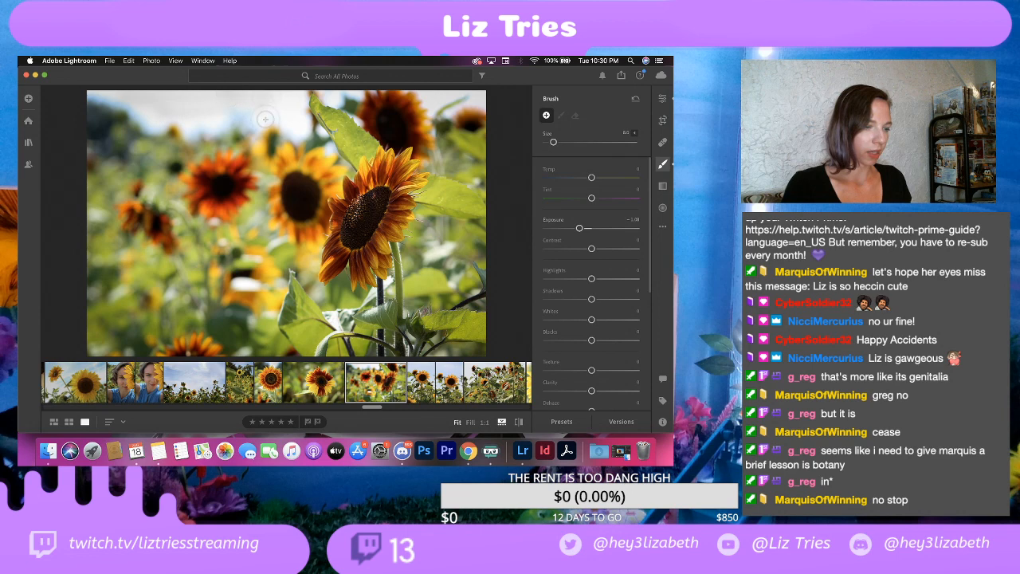
pyautogui.press('super+z')
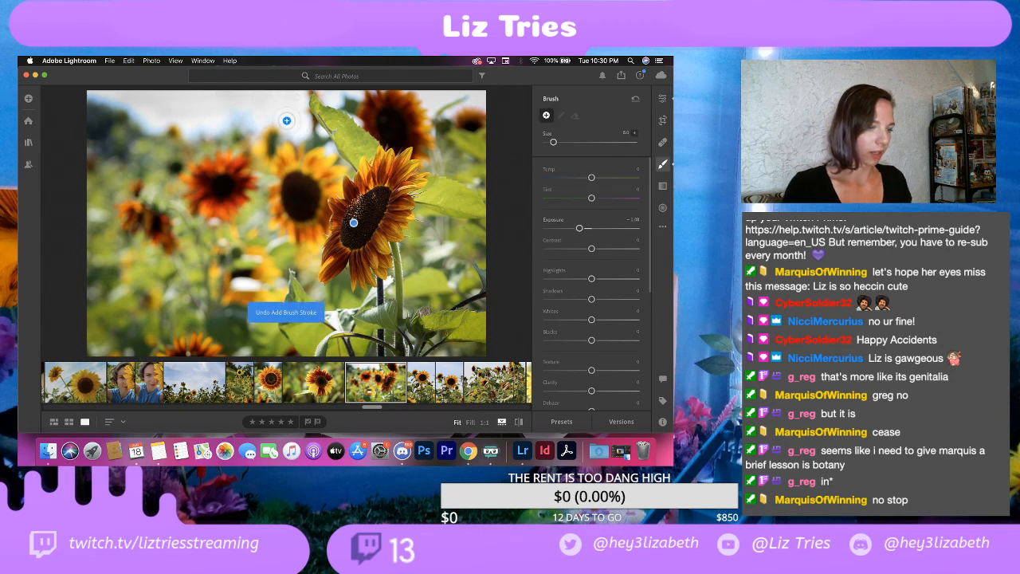
pyautogui.click(662, 98)
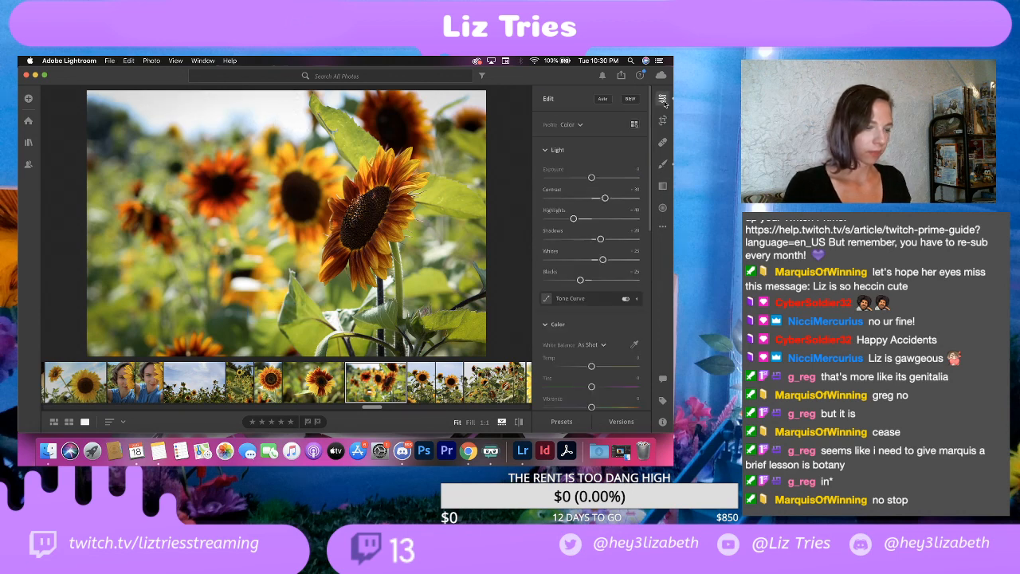
# Step: Export the photo of several sunflowers as a full-size JPG at 100% quality with the watermark into the EDITS folder
pyautogui.click(109, 61)
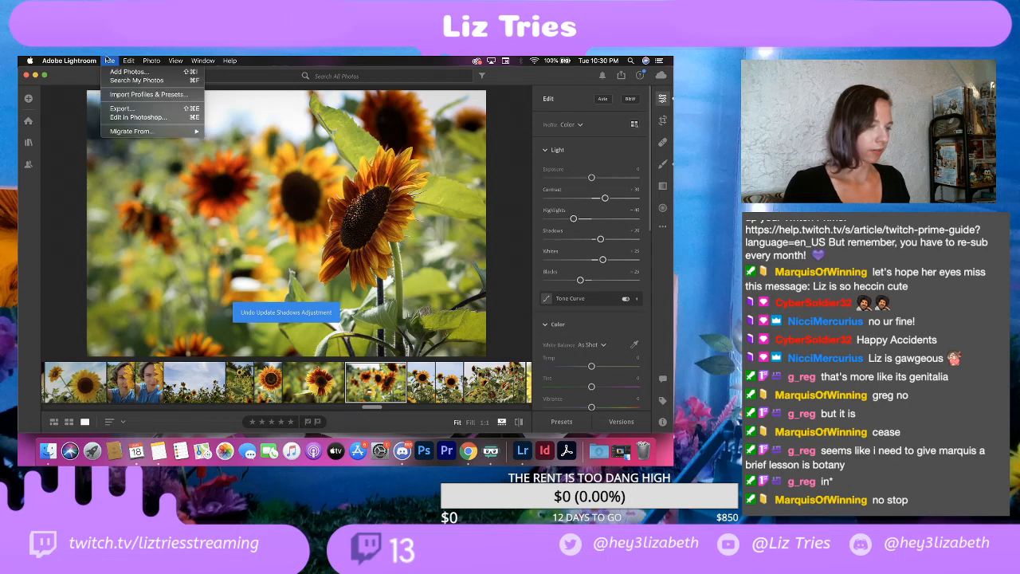
pyautogui.click(118, 108)
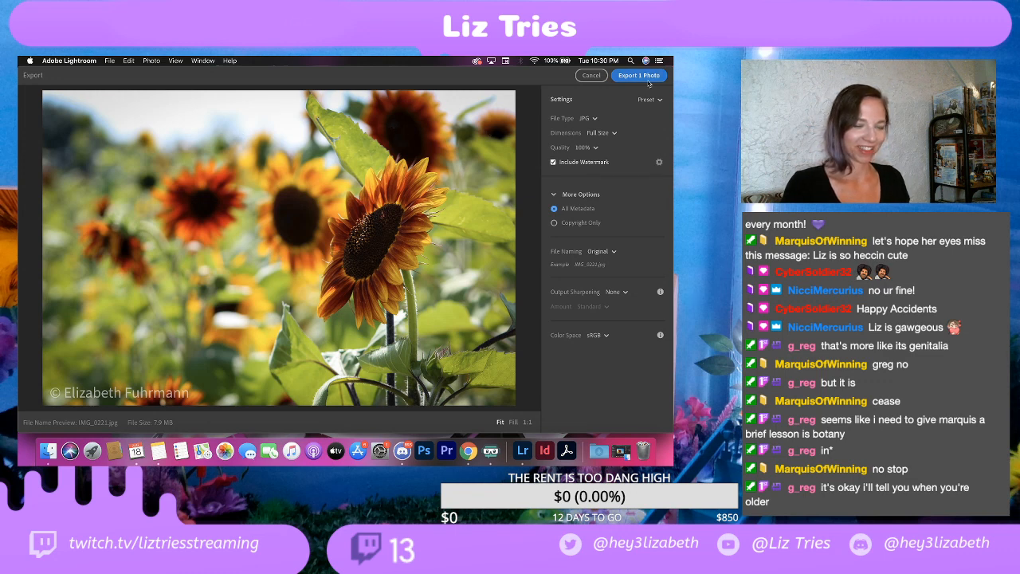
pyautogui.click(643, 76)
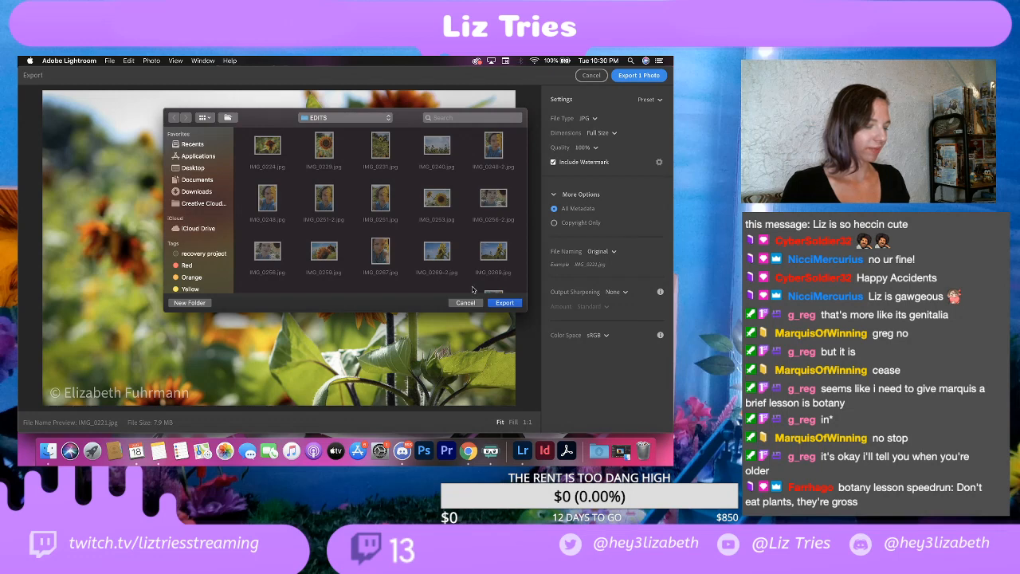
pyautogui.click(510, 302)
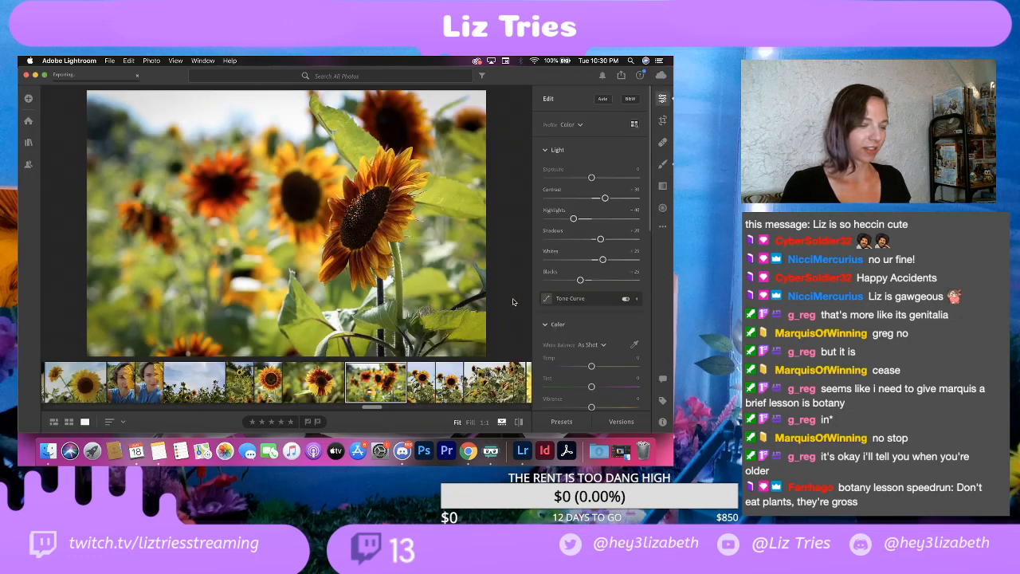
# Step: Compare the two nearly identical portrait shots of a tall yellow sunflower against the sky
pyautogui.click(422, 386)
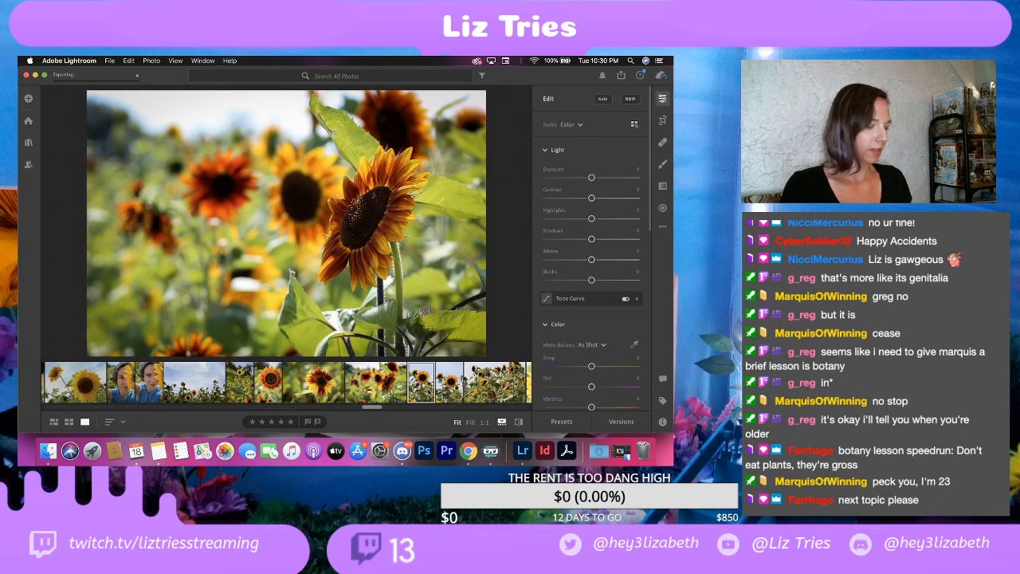
pyautogui.click(448, 390)
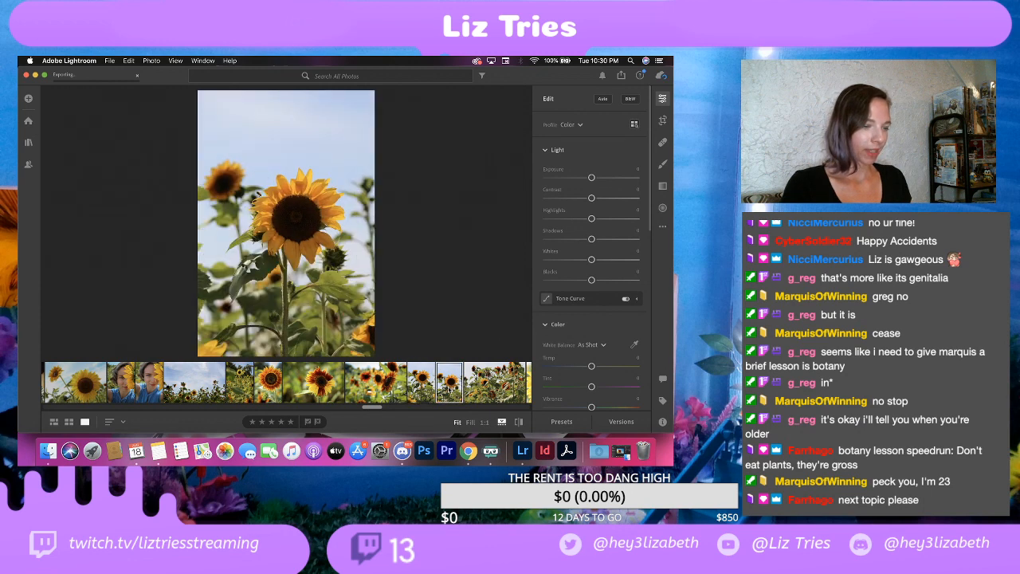
pyautogui.click(429, 384)
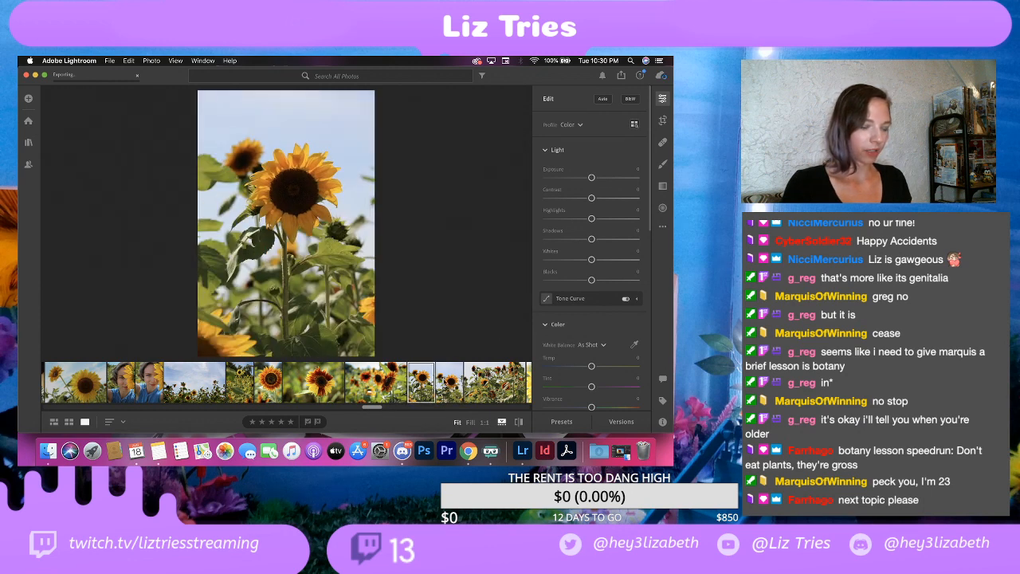
pyautogui.click(448, 382)
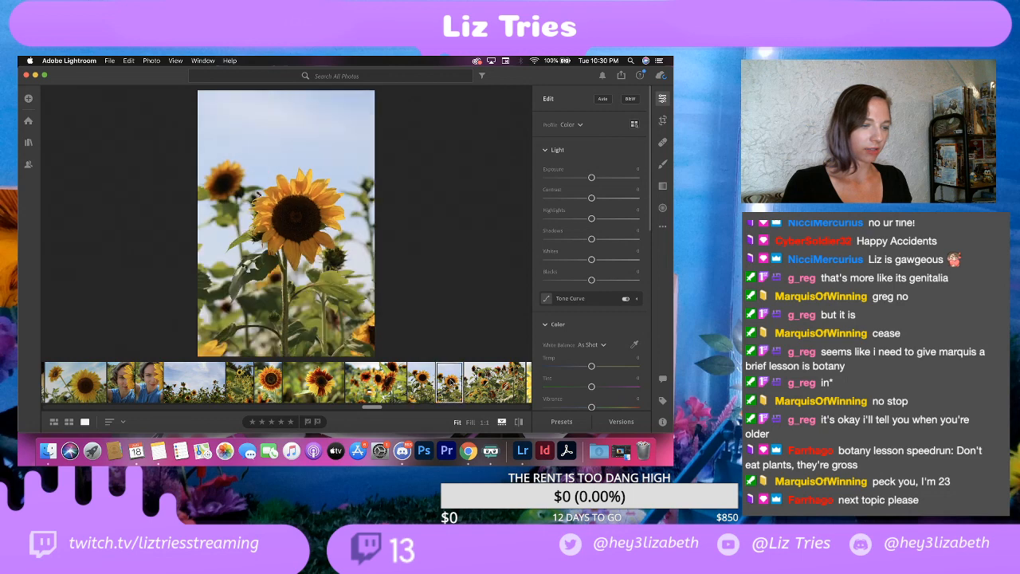
pyautogui.click(429, 386)
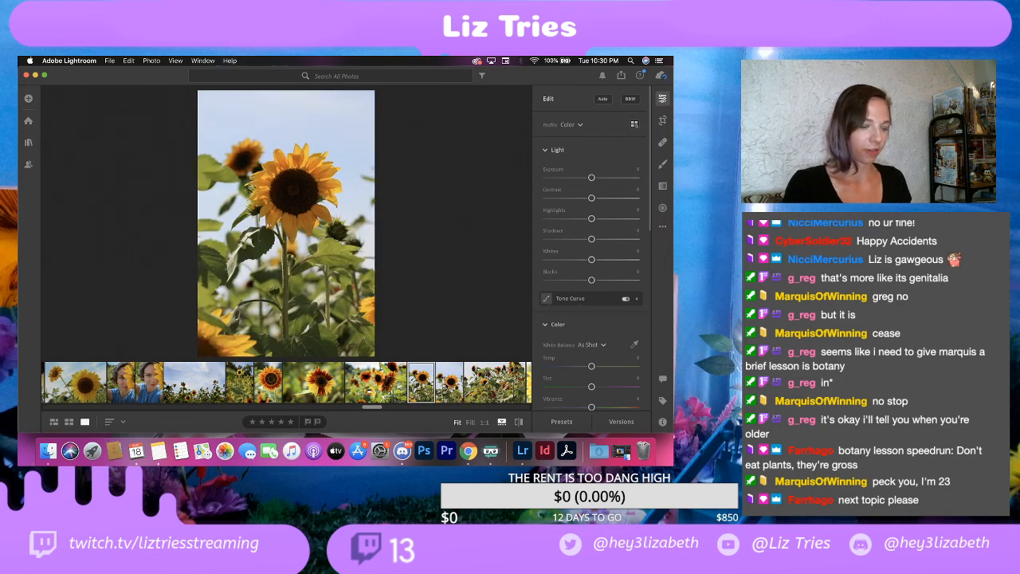
pyautogui.click(449, 385)
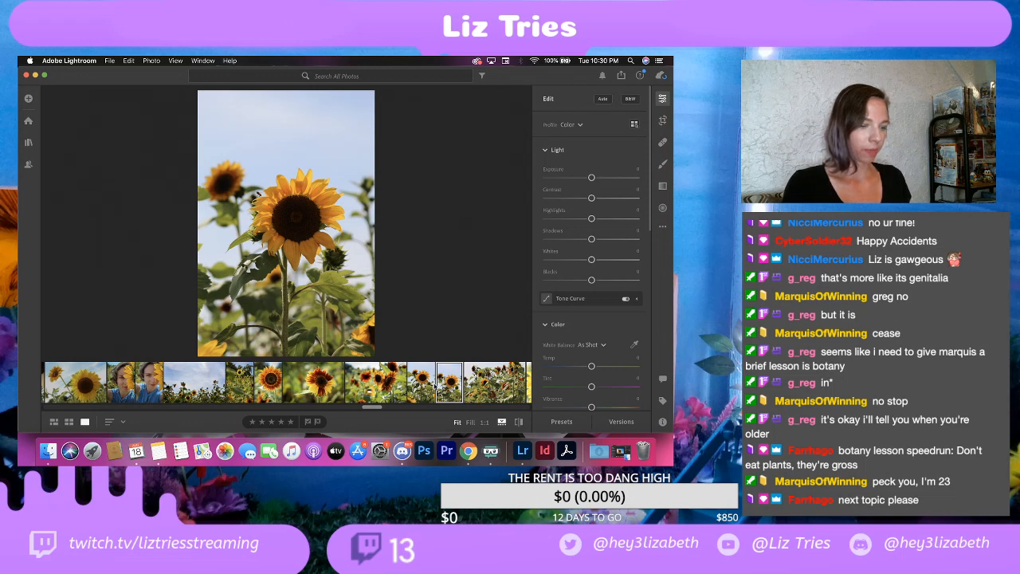
pyautogui.click(426, 391)
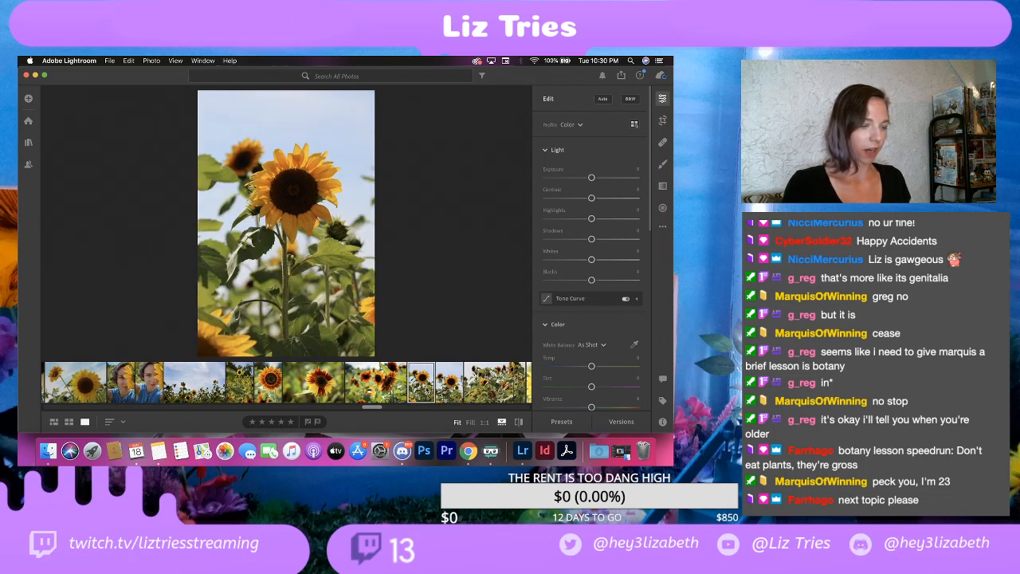
pyautogui.click(450, 388)
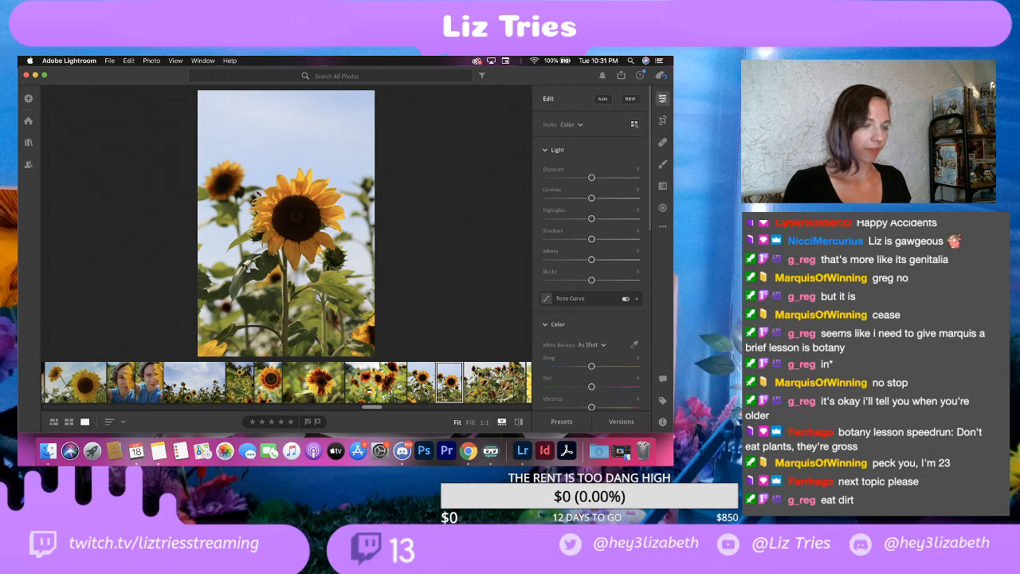
pyautogui.click(427, 389)
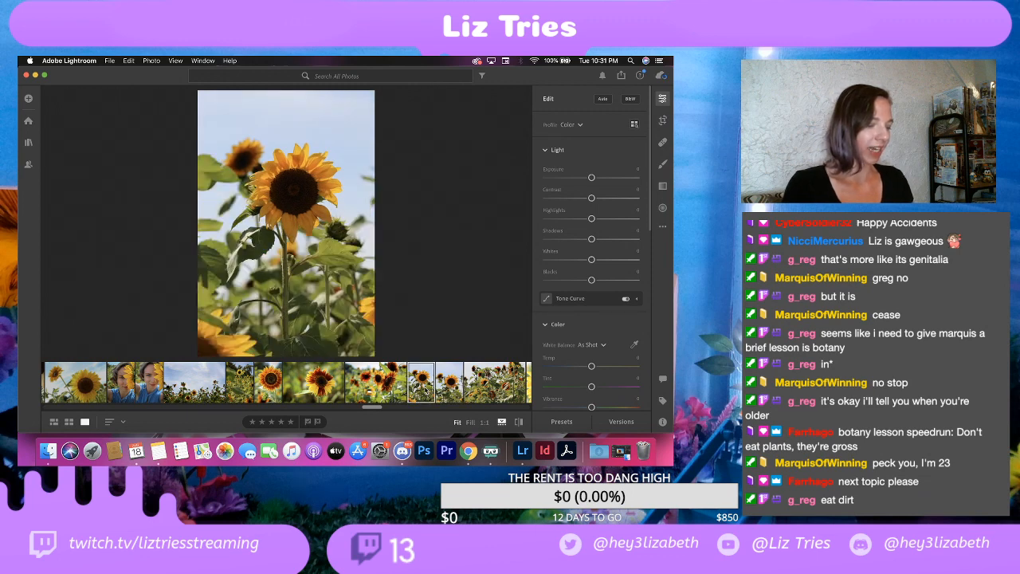
# Step: Duplicate the second portrait sunflower shot and inspect the bee beside the flower at 1:1 magnification
pyautogui.rightClick(455, 384)
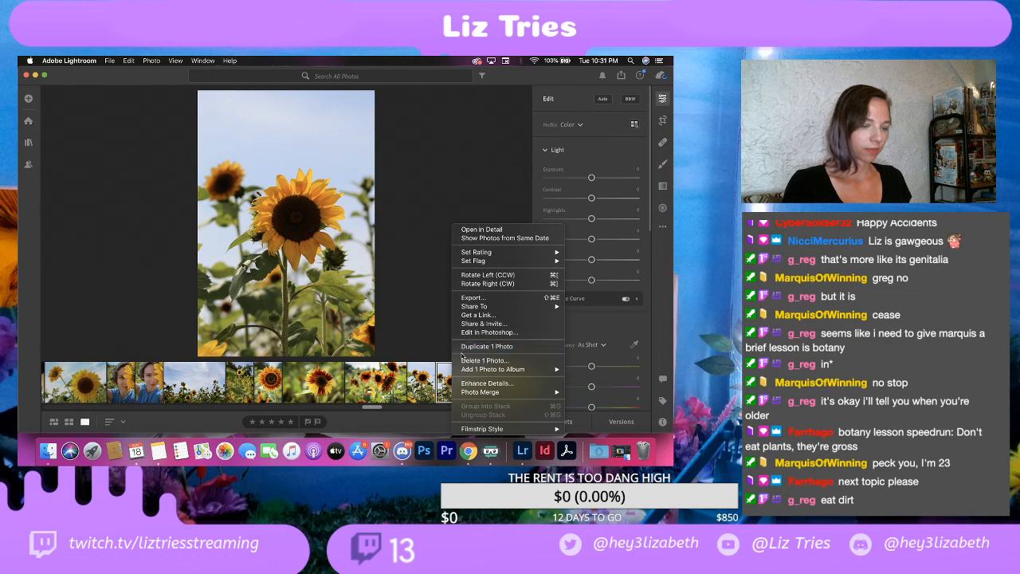
pyautogui.click(467, 346)
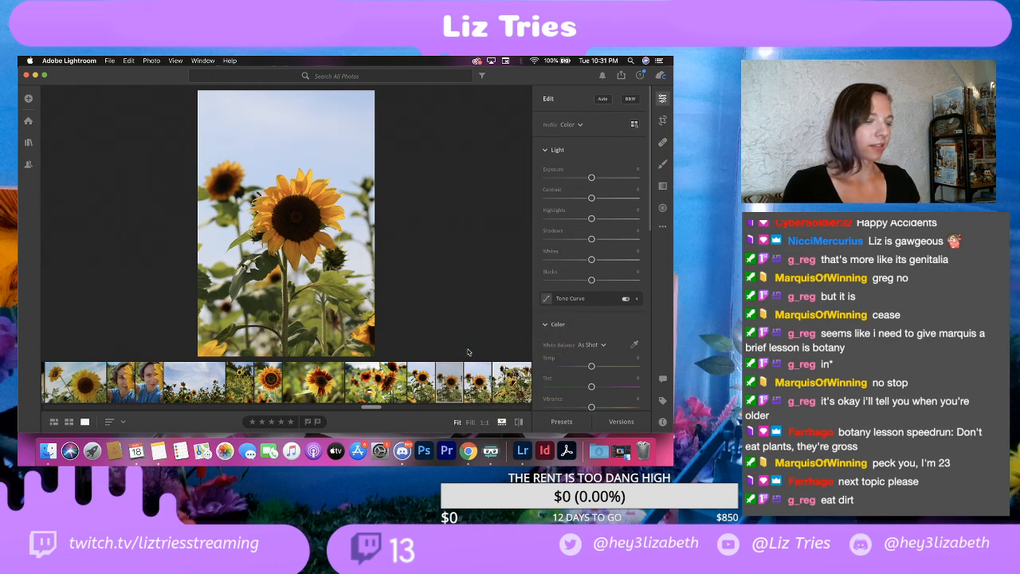
pyautogui.click(264, 185)
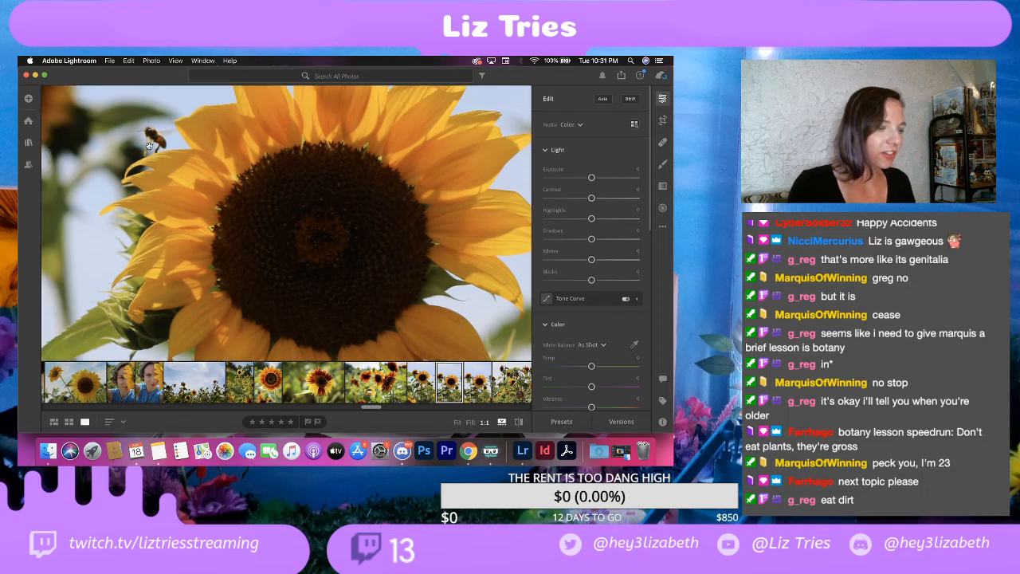
# Step: Inspect the bee beside the magnified sunflower, and compare the neighbouring portrait shots with and without the bee
pyautogui.moveTo(148, 145); pyautogui.dragTo(164, 172)
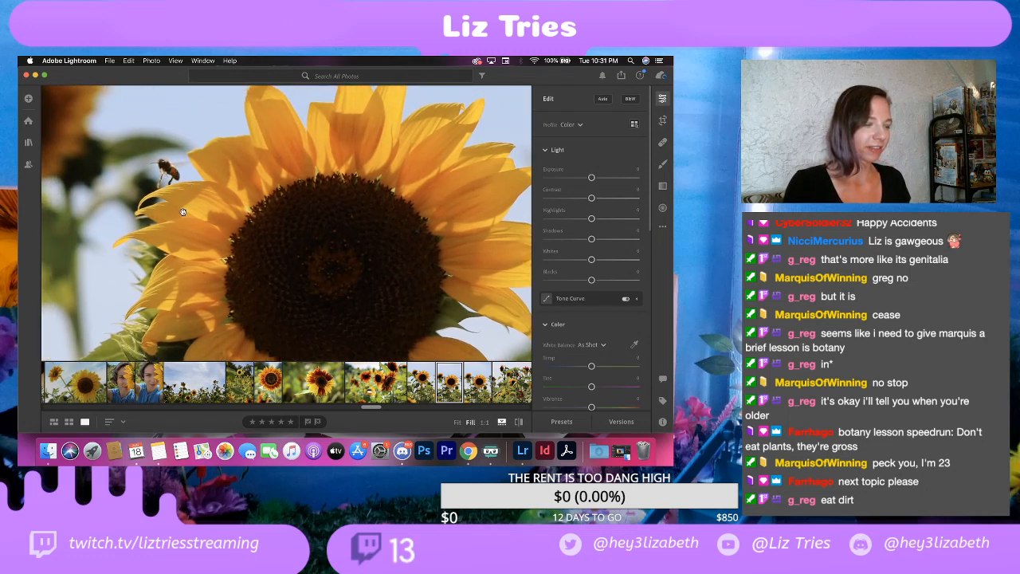
pyautogui.press('Right')
pyautogui.press('Right')
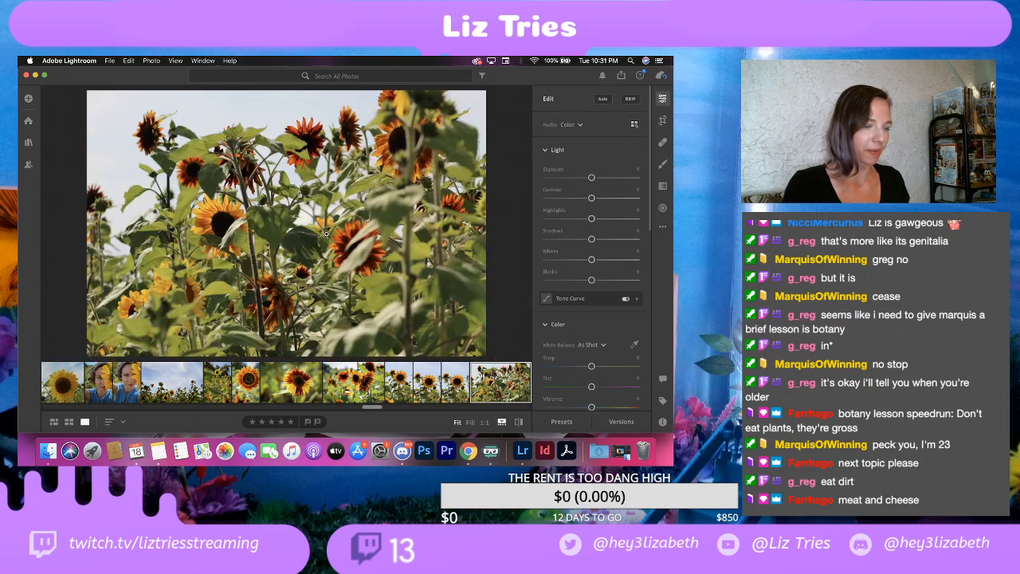
pyautogui.press('Right')
pyautogui.click(334, 394)
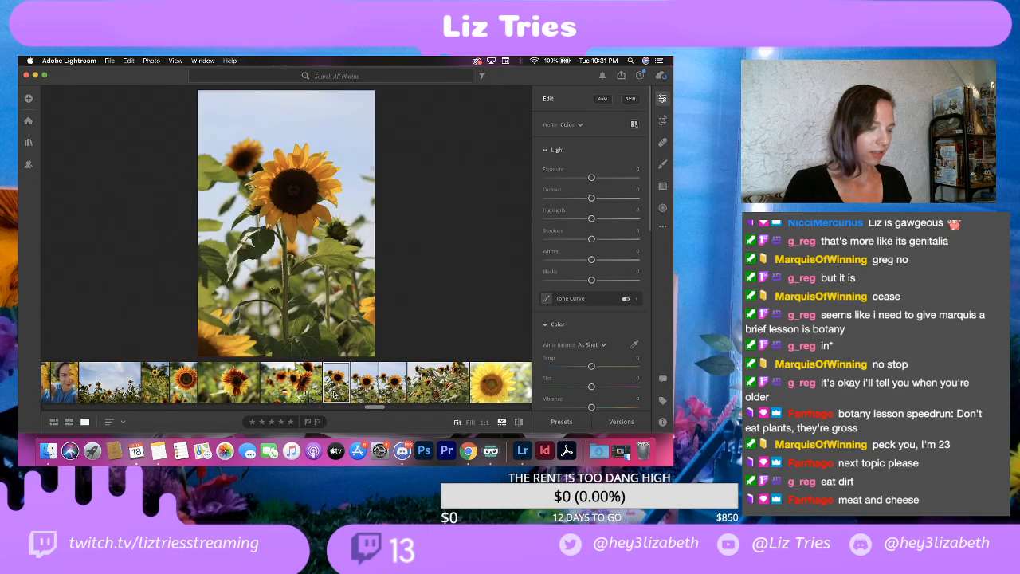
pyautogui.click(366, 394)
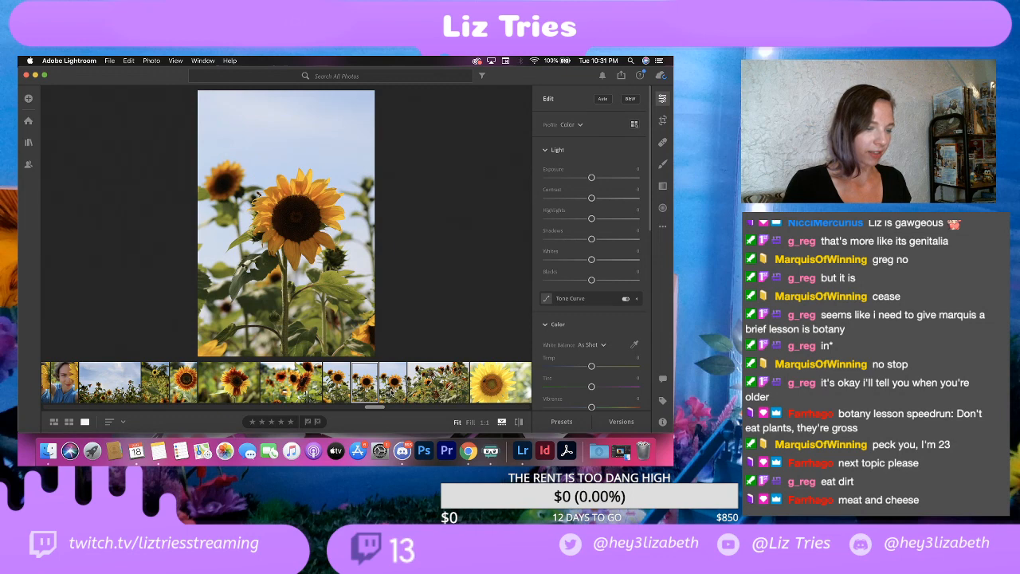
pyautogui.click(344, 384)
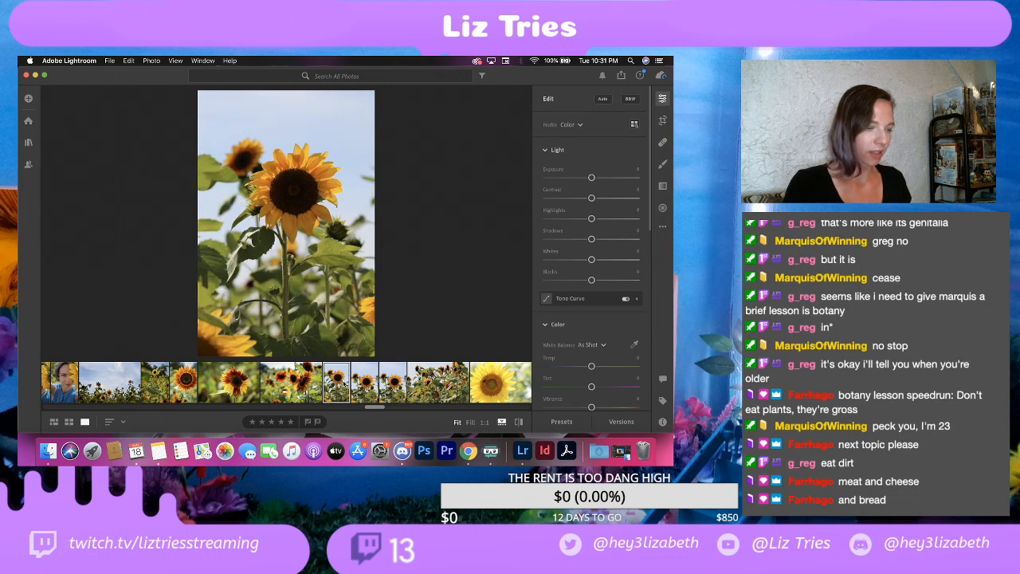
pyautogui.click(365, 384)
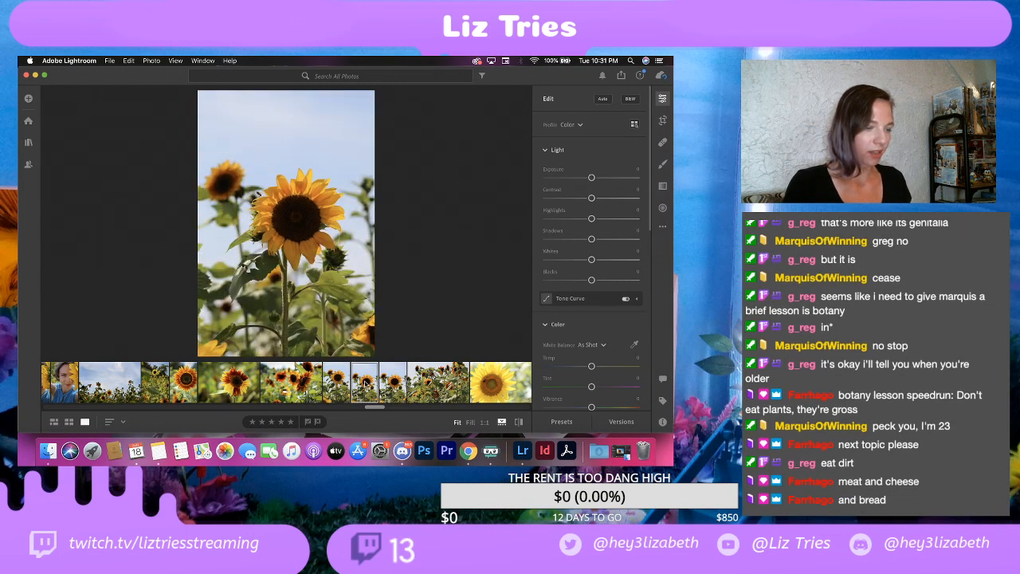
# Step: Delete the extra copy of the portrait sunflower shot with the bee
pyautogui.click(387, 388)
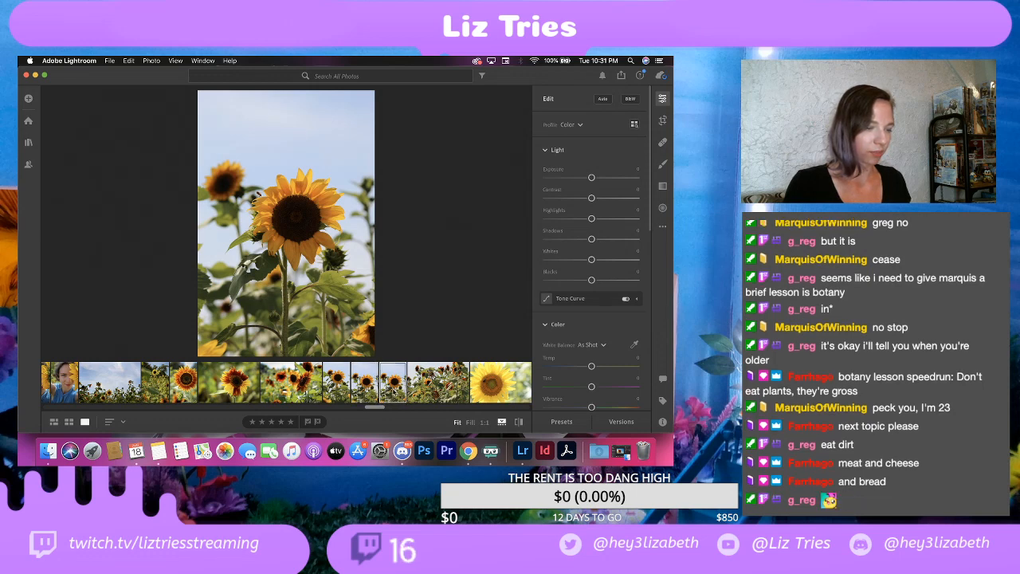
pyautogui.rightClick(394, 384)
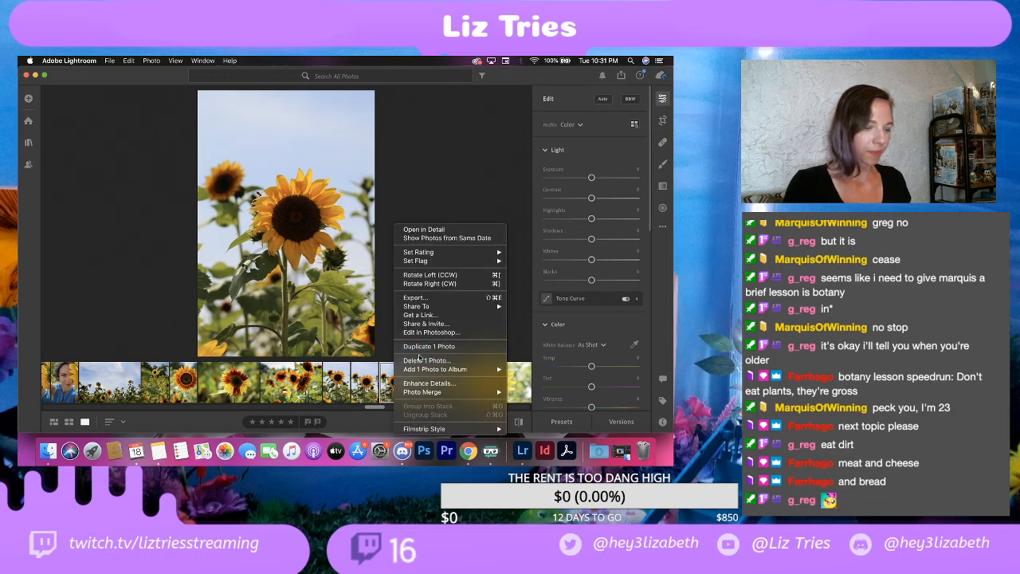
pyautogui.click(421, 359)
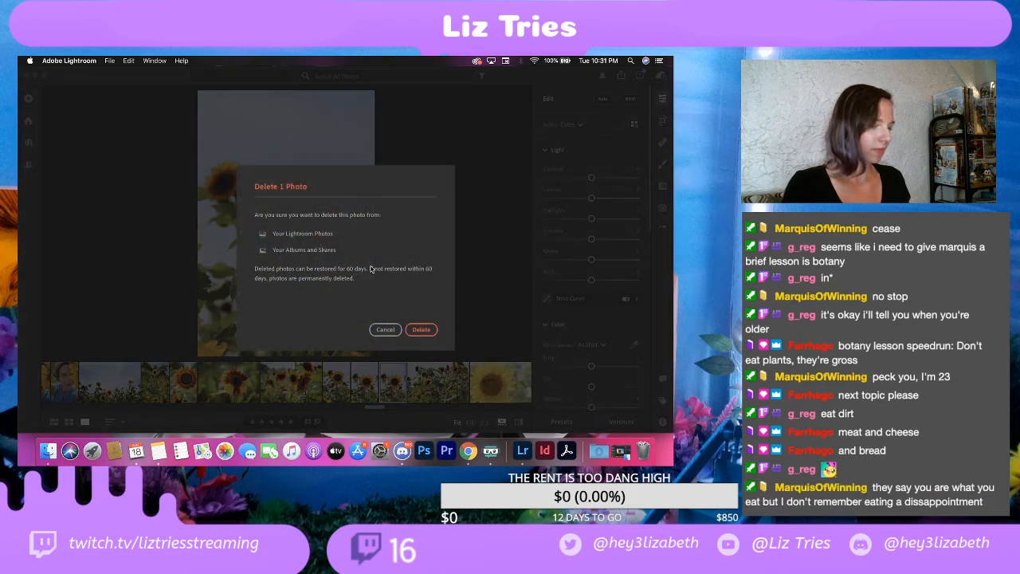
pyautogui.click(421, 329)
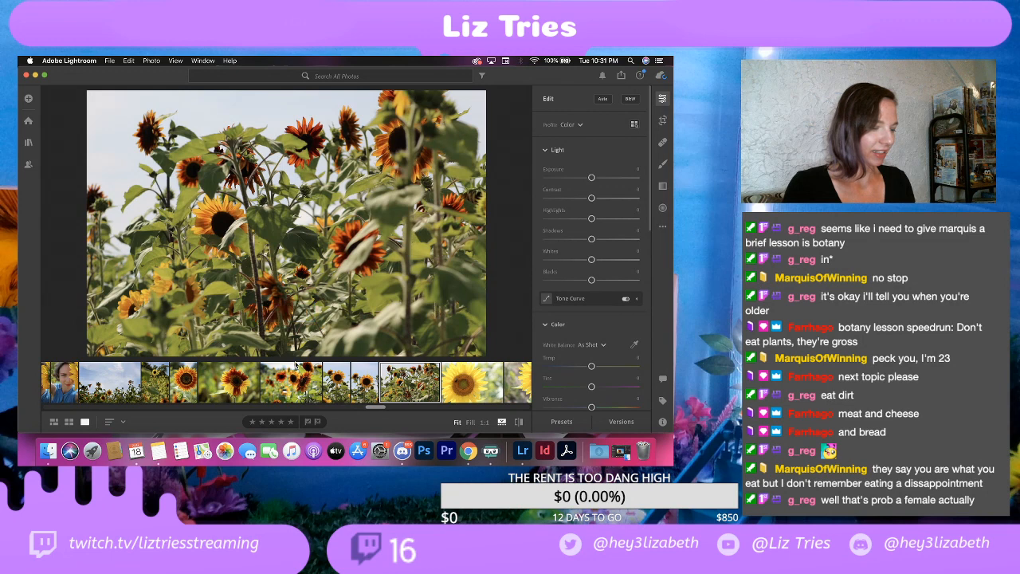
# Step: Compare the composition of the two remaining portrait sunflower shots, alternating between the one with the bee and the one without
pyautogui.click(367, 387)
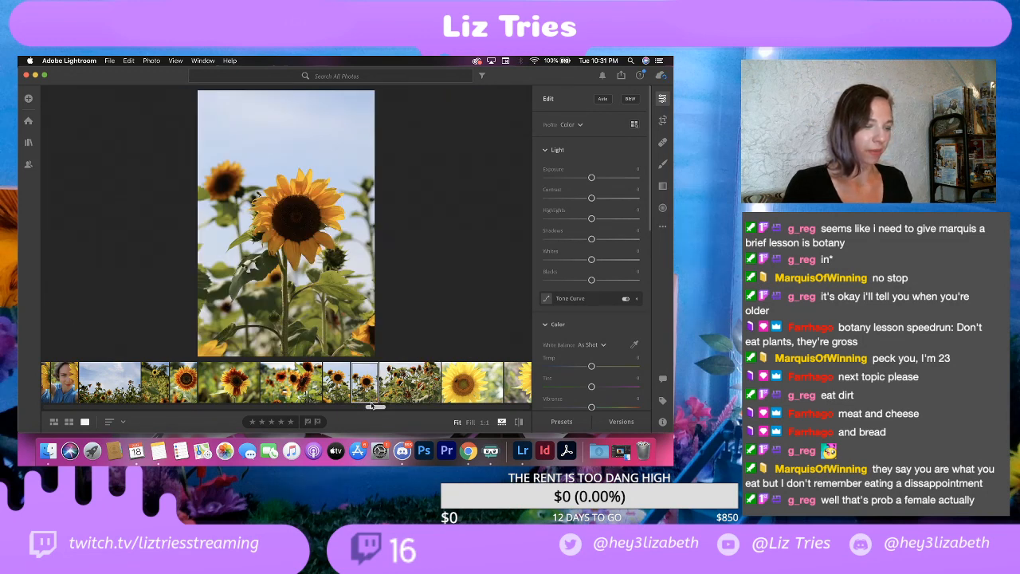
pyautogui.click(340, 387)
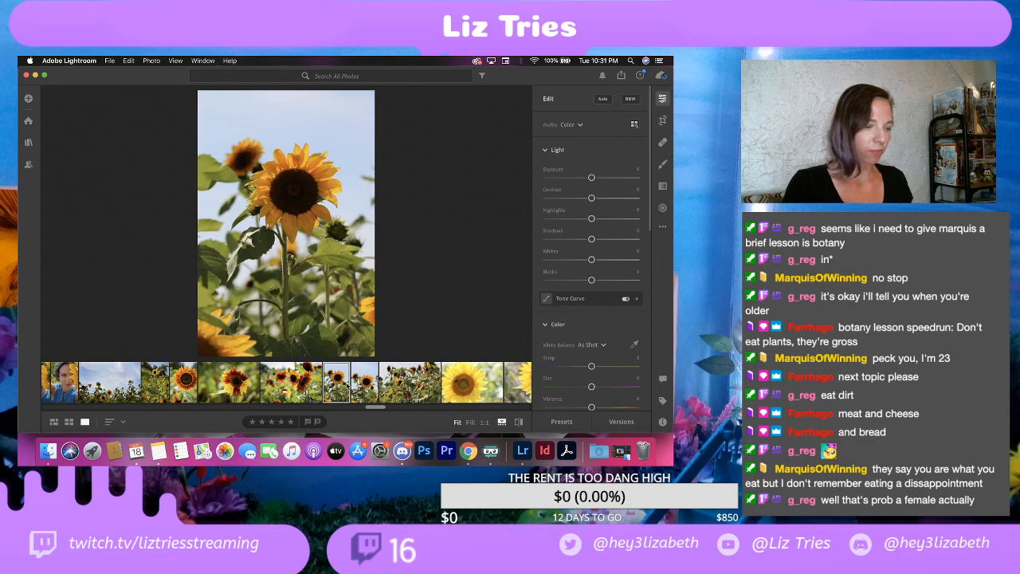
pyautogui.click(364, 388)
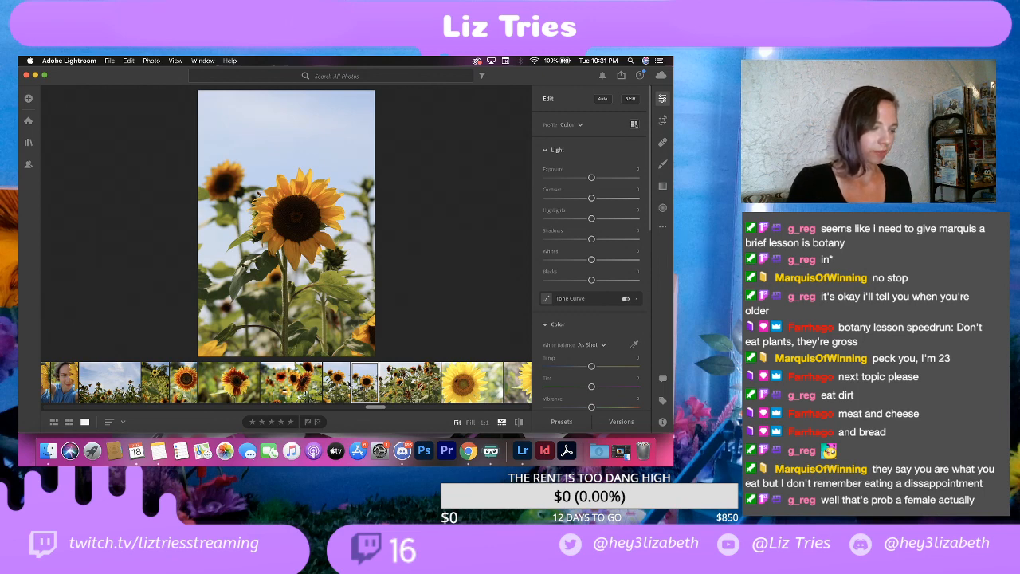
pyautogui.click(347, 384)
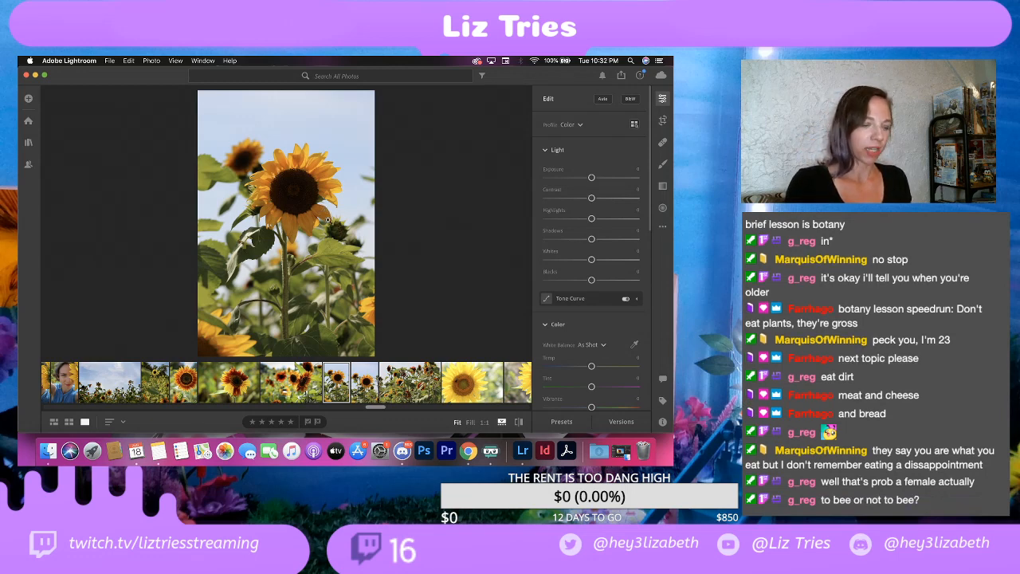
pyautogui.click(372, 386)
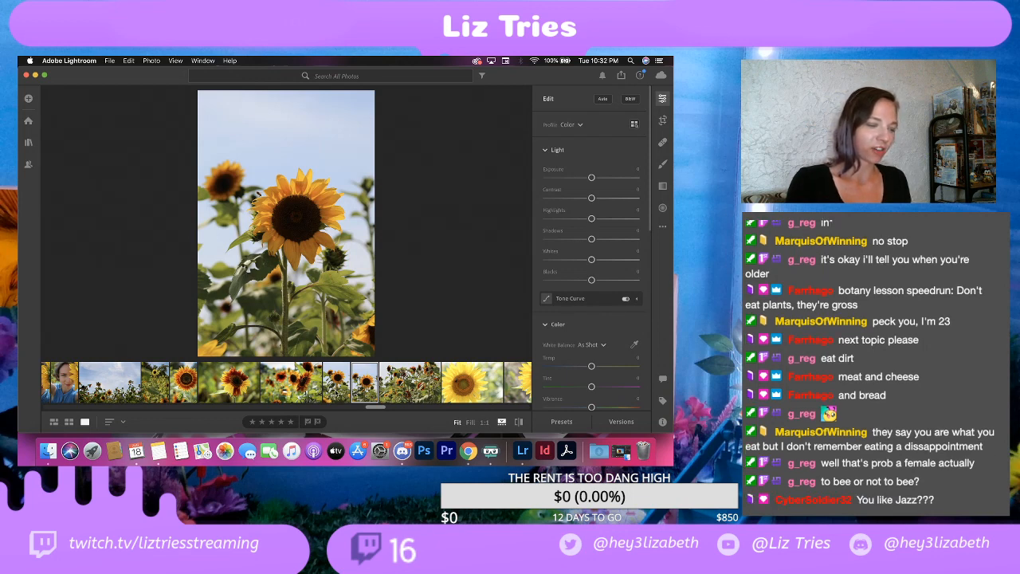
pyautogui.click(335, 391)
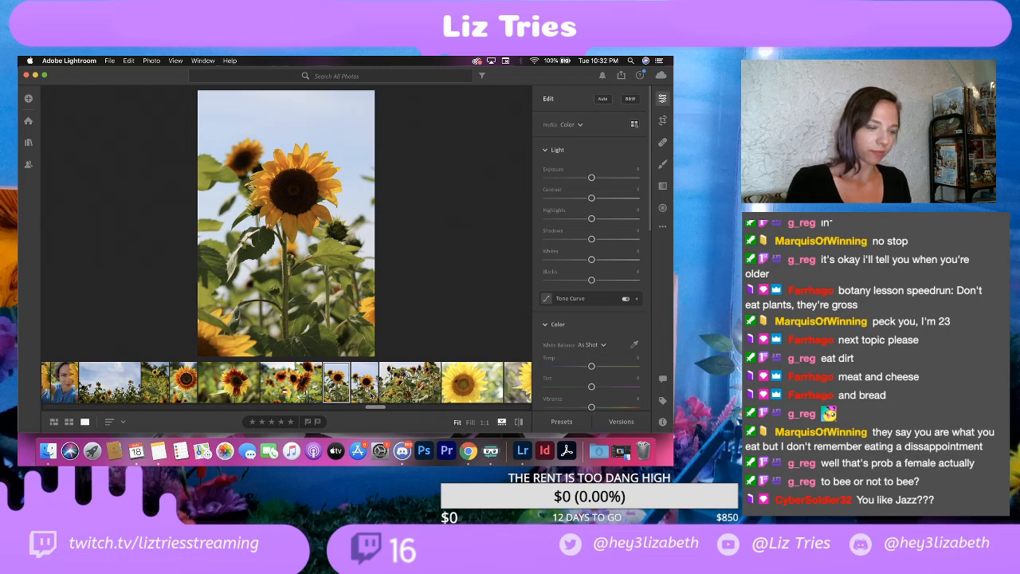
pyautogui.click(368, 394)
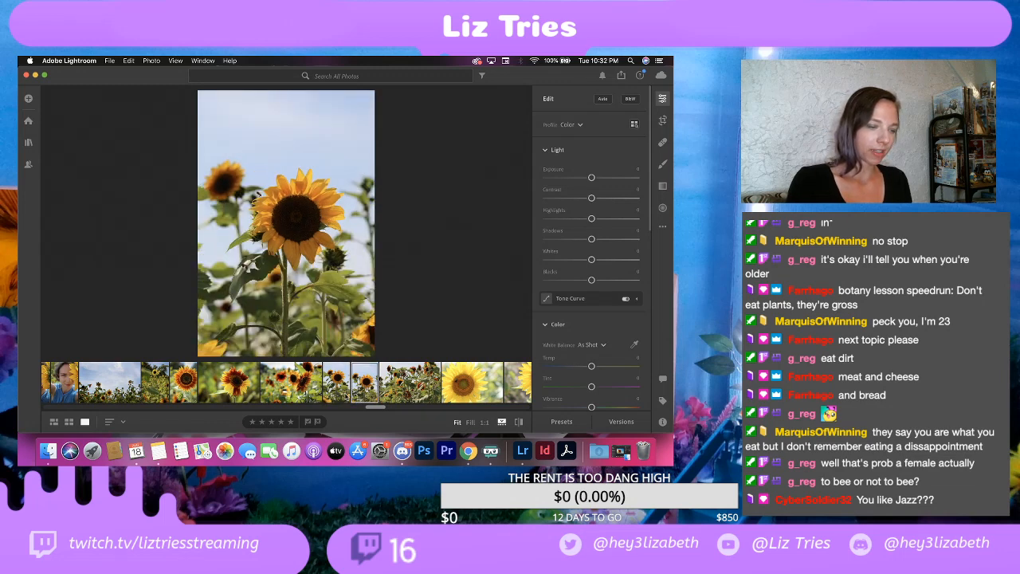
pyautogui.click(341, 394)
pyautogui.click(365, 397)
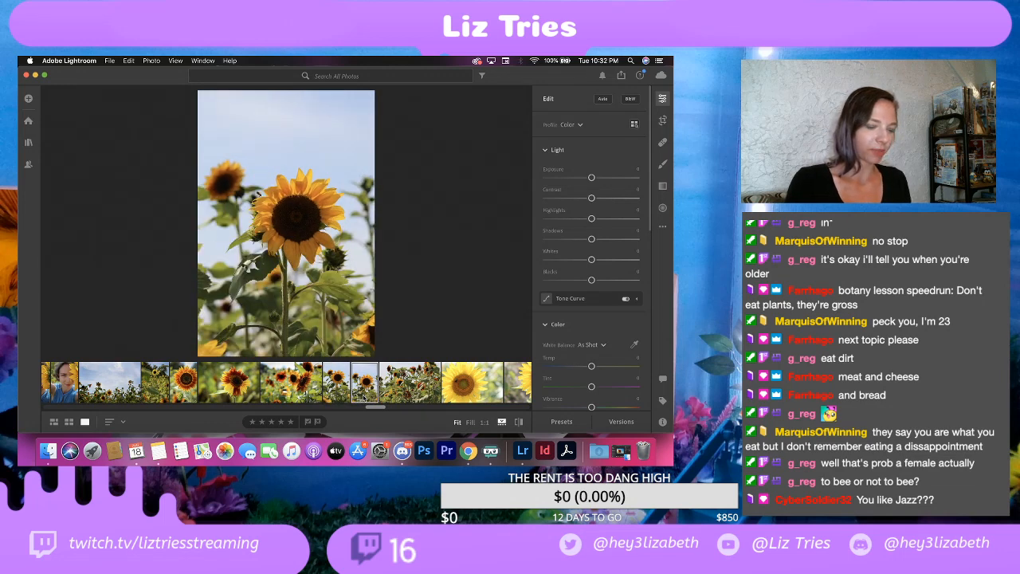
pyautogui.press('Left')
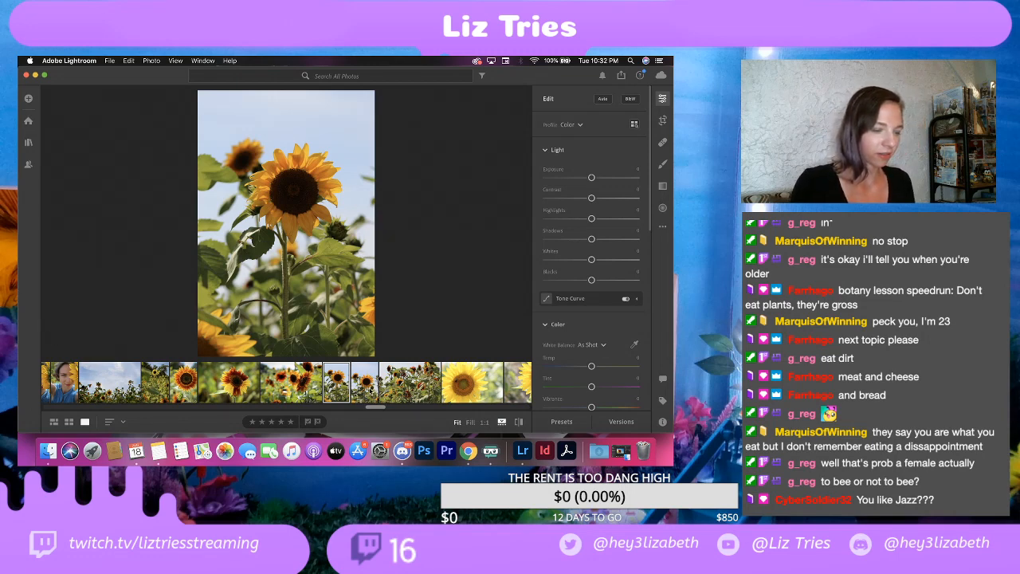
pyautogui.click(369, 387)
pyautogui.click(340, 385)
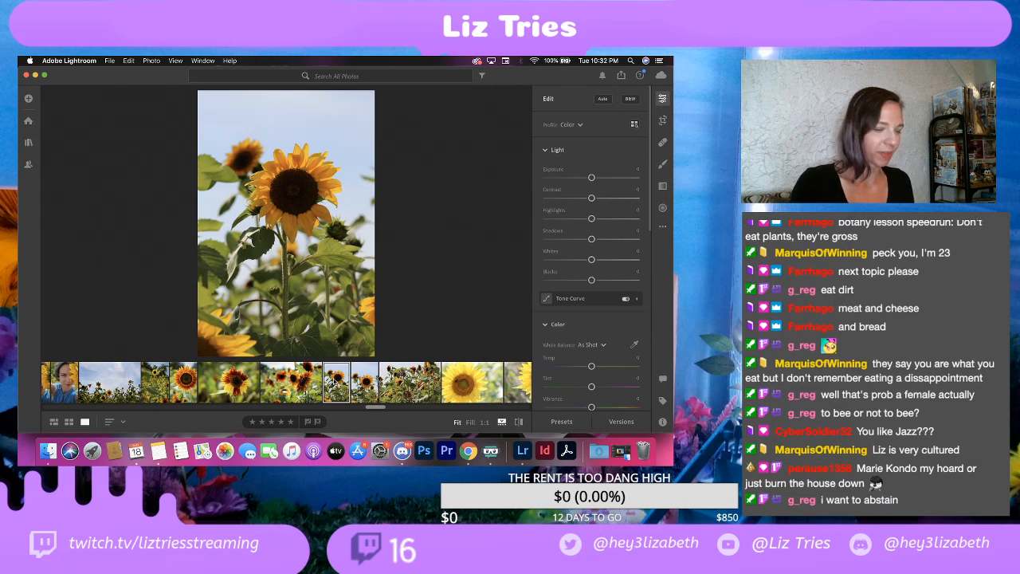
pyautogui.press('Right')
pyautogui.press('Left')
pyautogui.press('Right')
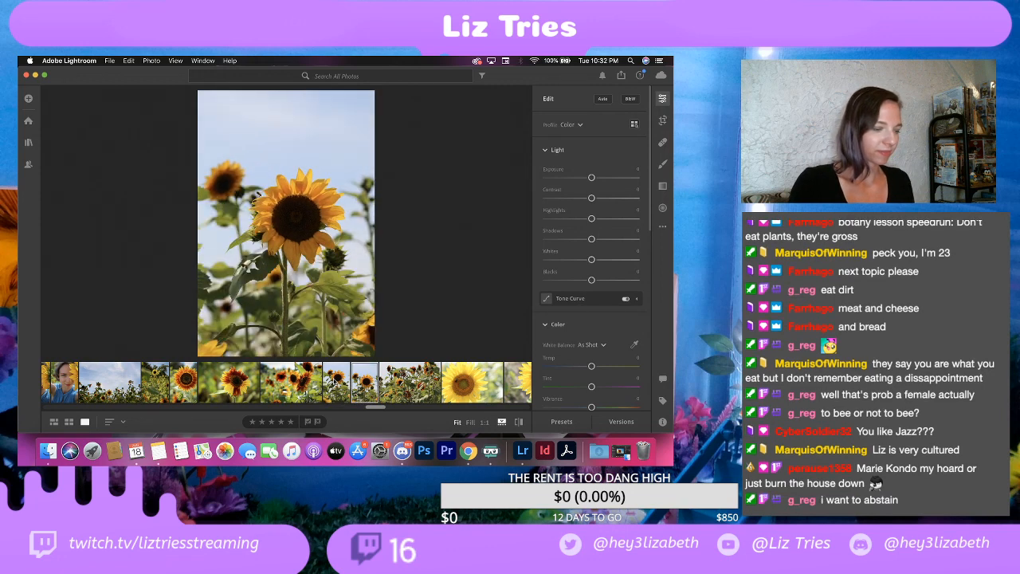
pyautogui.press('Left')
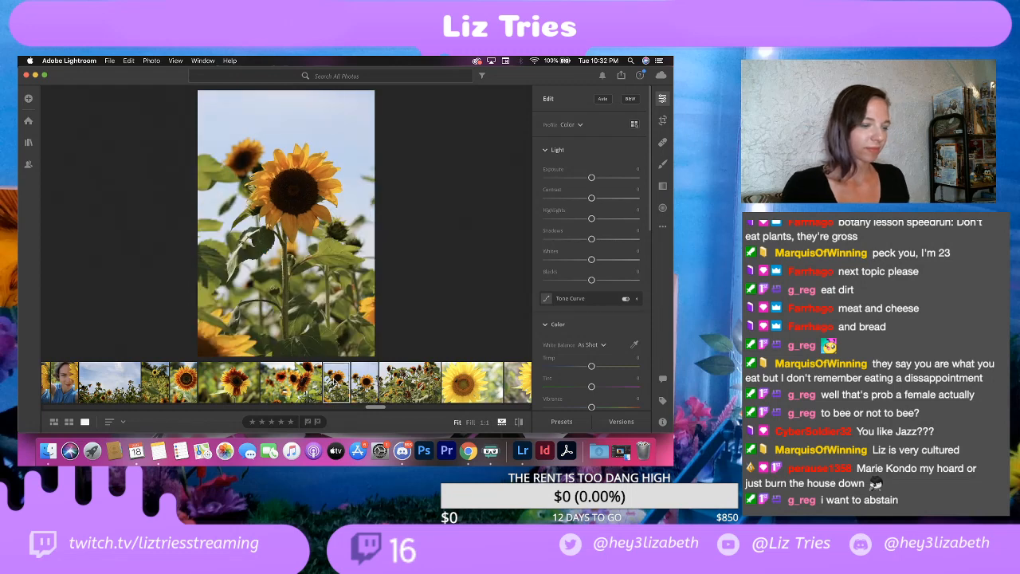
pyautogui.press('Right')
pyautogui.press('Left')
pyautogui.press('Right')
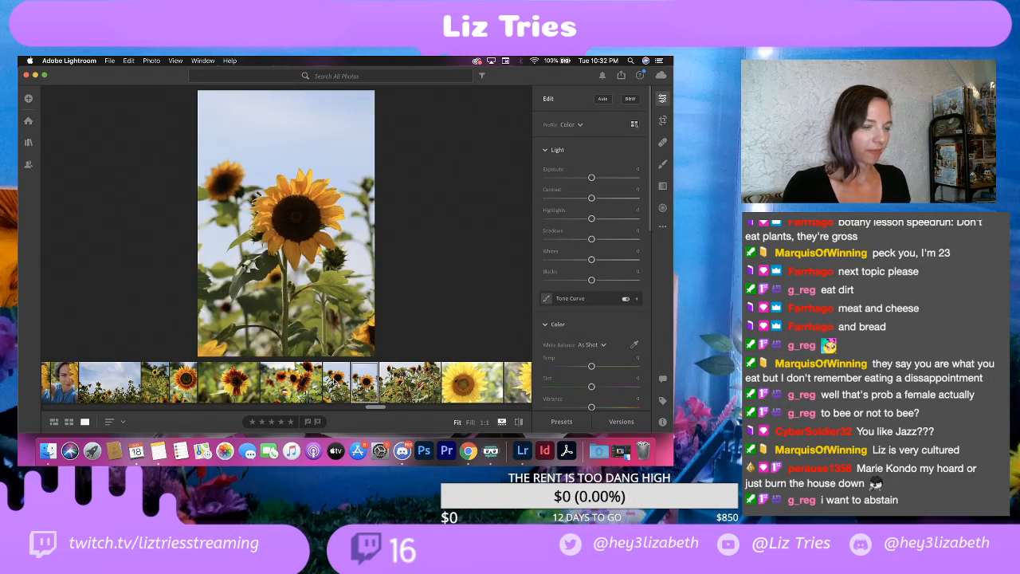
pyautogui.click(334, 381)
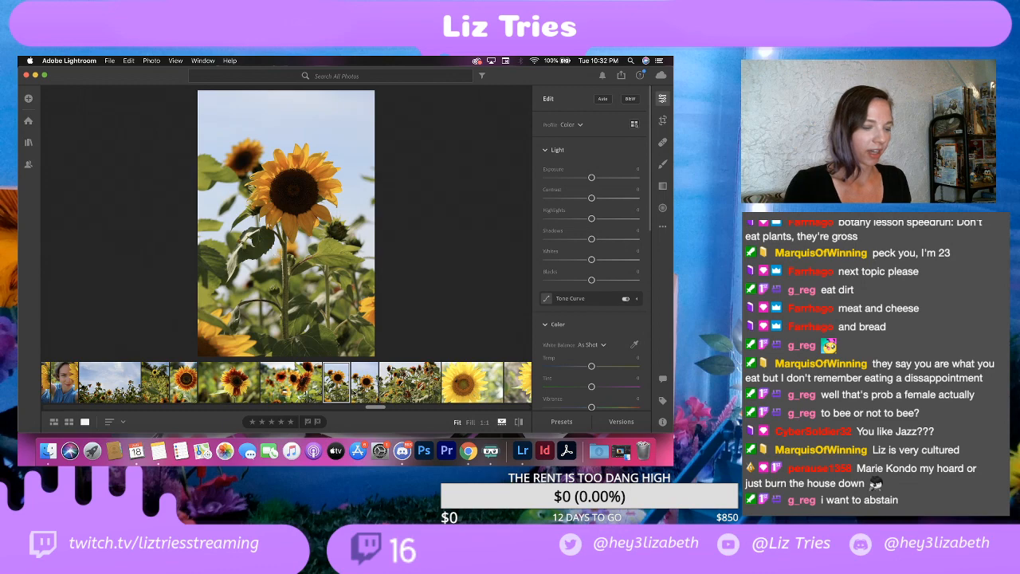
# Step: Examine the bee beside the flower up close in the second portrait sunflower shot, and return to the full-photo view
pyautogui.click(363, 383)
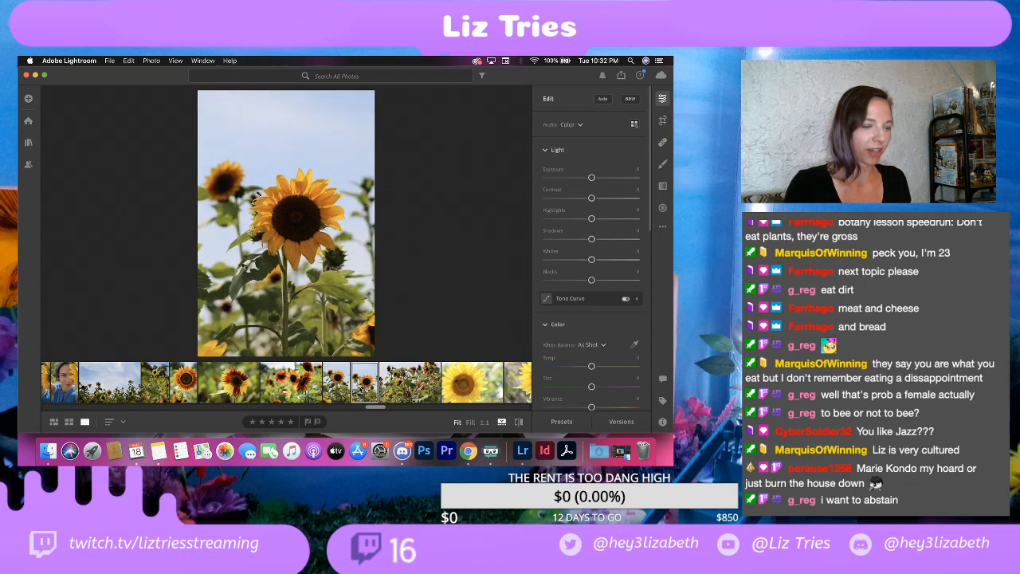
pyautogui.click(264, 203)
pyautogui.click(263, 204)
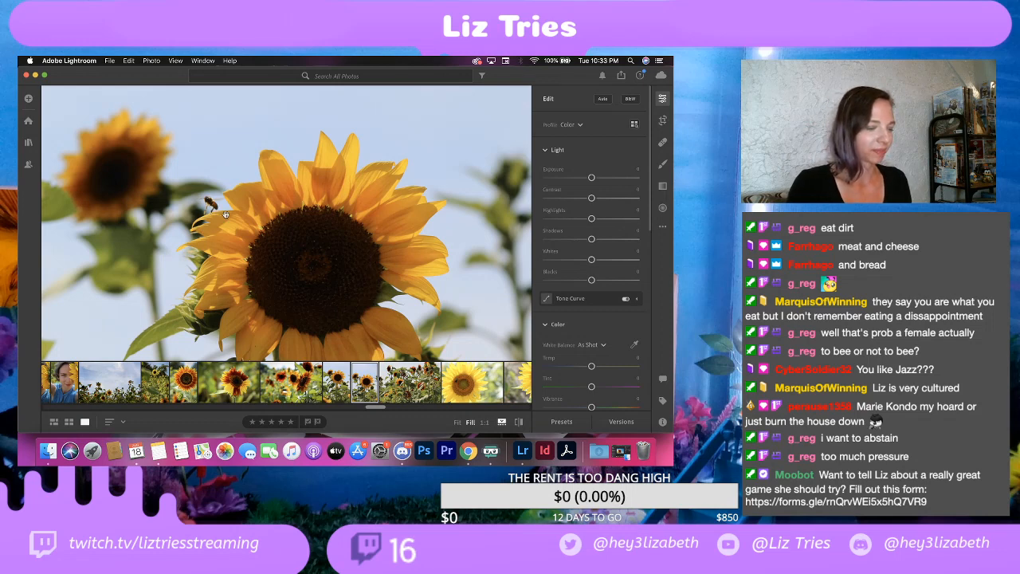
pyautogui.click(226, 214)
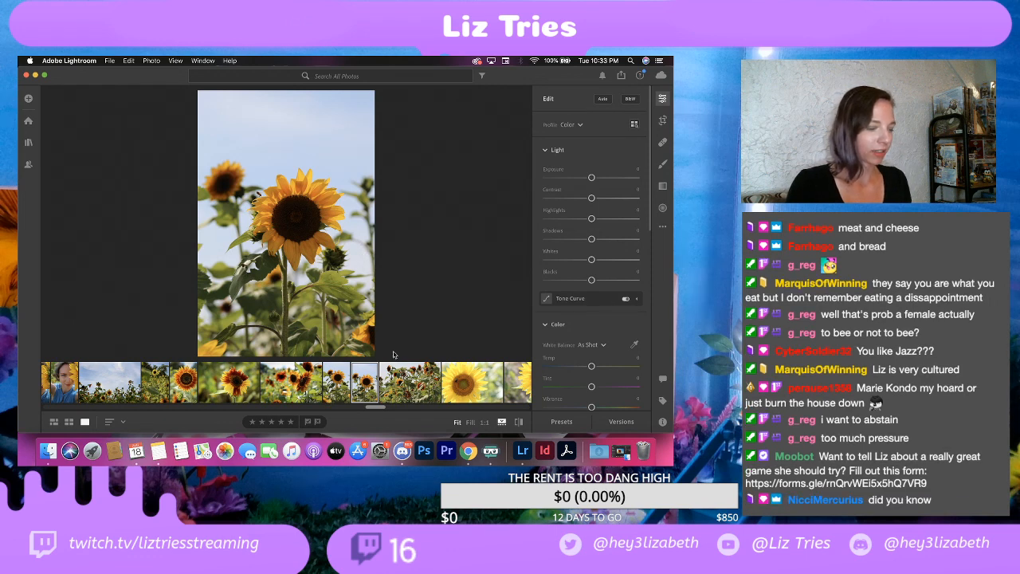
# Step: Review both portrait sunflower shots once more at full-photo size to decide which one to keep
pyautogui.press('Left')
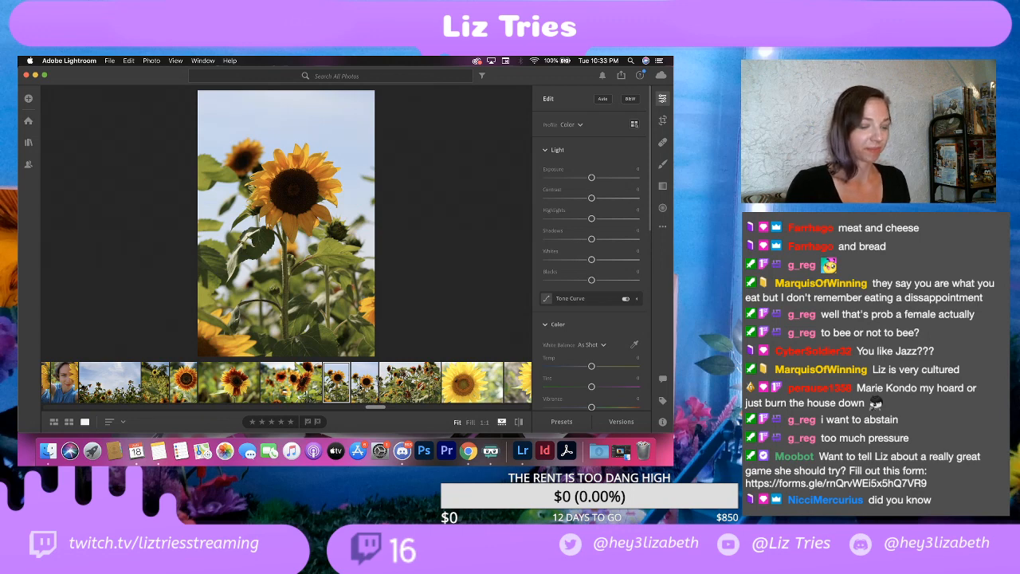
pyautogui.press('Right')
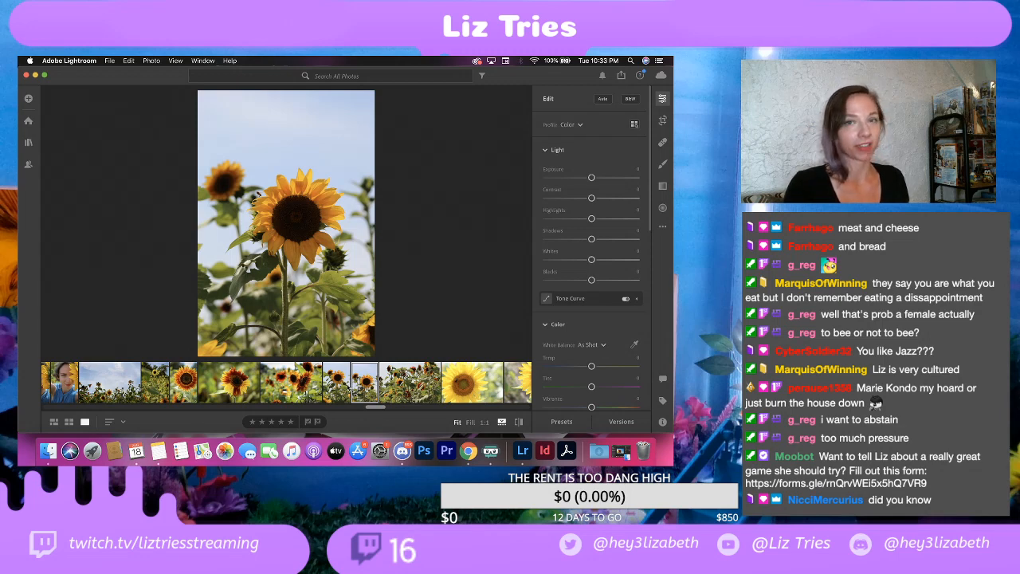
pyautogui.click(342, 387)
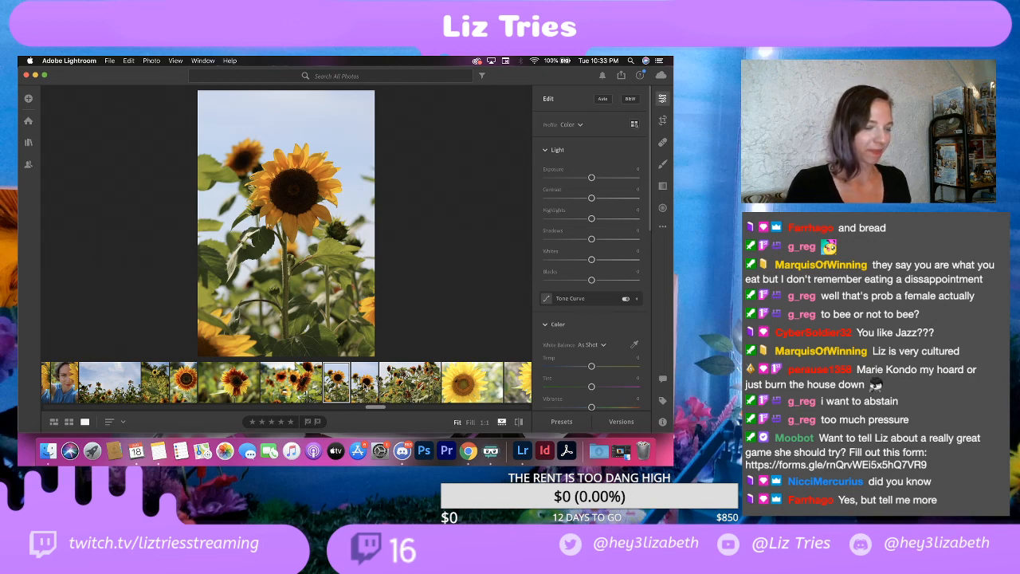
pyautogui.click(364, 384)
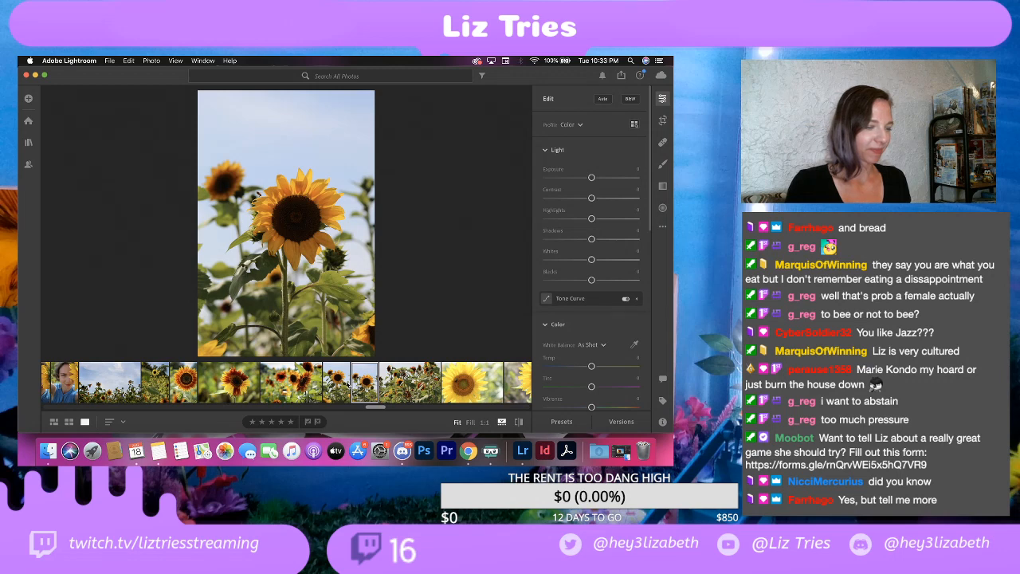
pyautogui.click(346, 384)
pyautogui.click(362, 384)
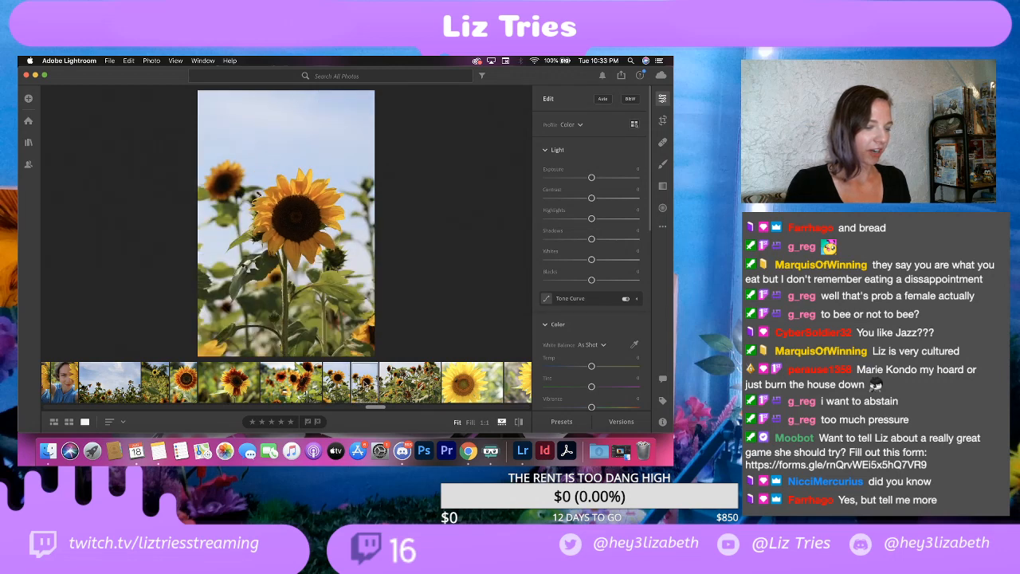
pyautogui.rightClick(363, 384)
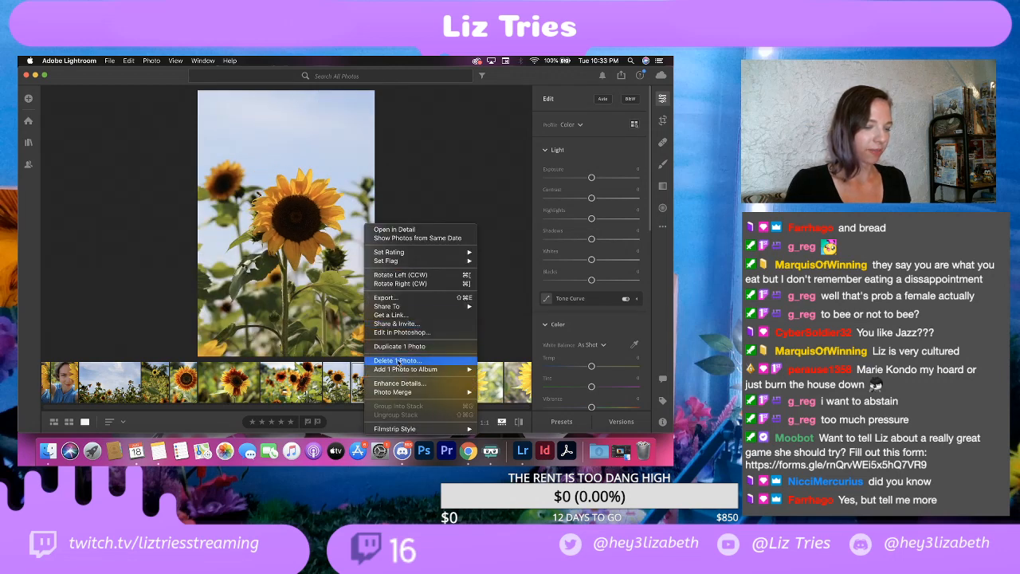
pyautogui.click(399, 361)
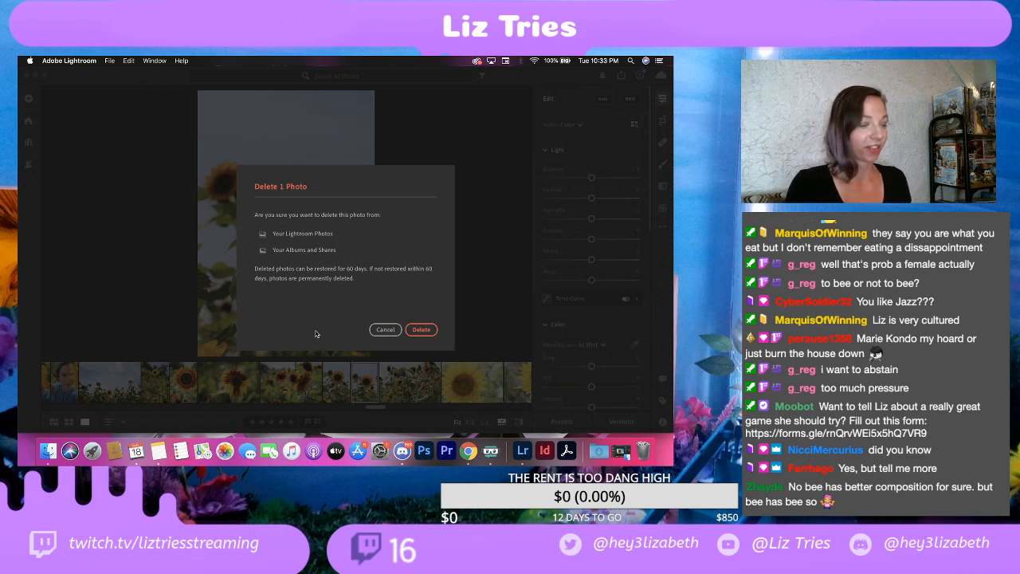
pyautogui.click(385, 329)
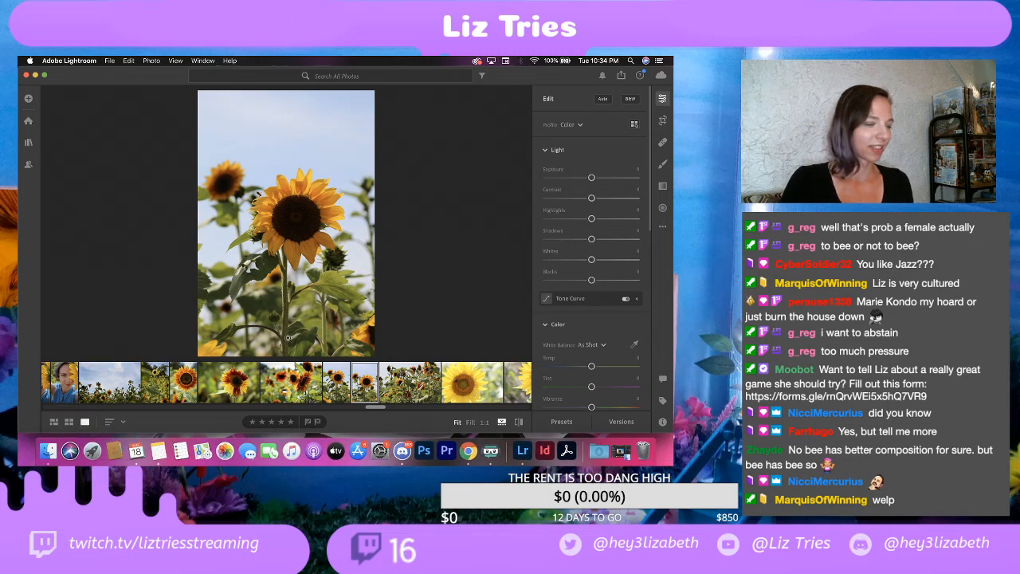
# Step: Compare the portrait sunflower shot without the bee against the one with the bee, alternating between them at full-photo size
pyautogui.click(337, 384)
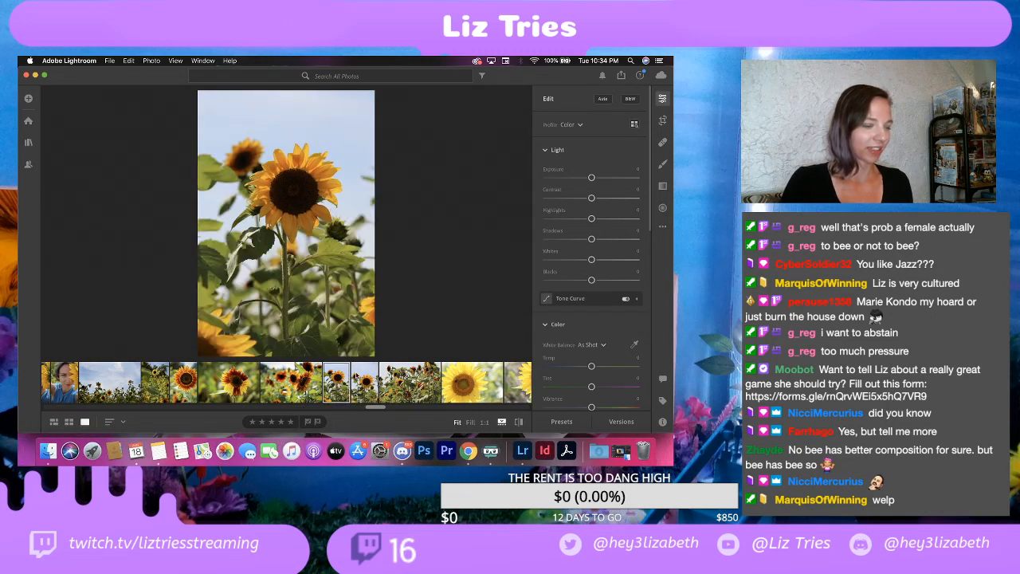
pyautogui.click(366, 392)
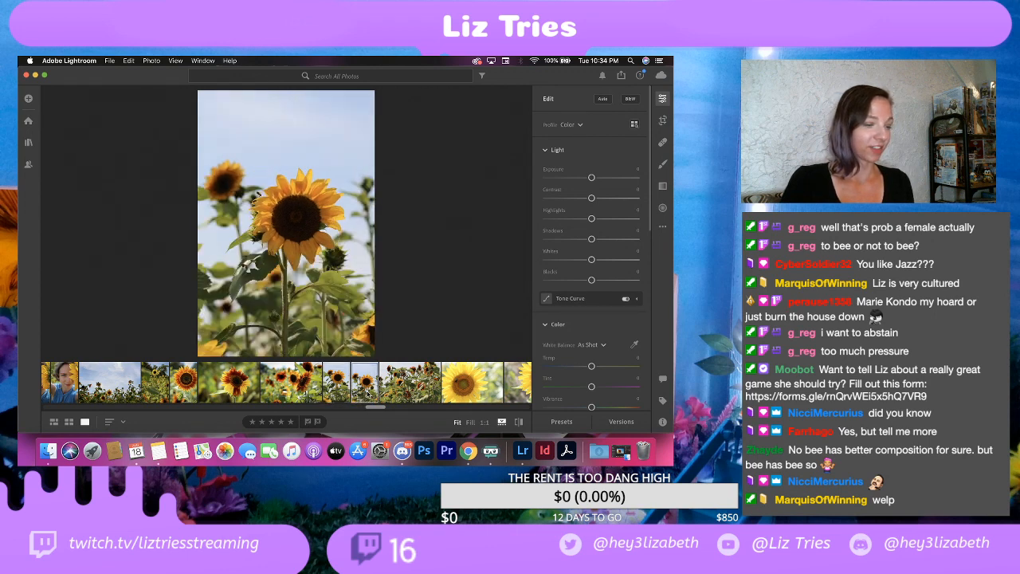
pyautogui.press('Left')
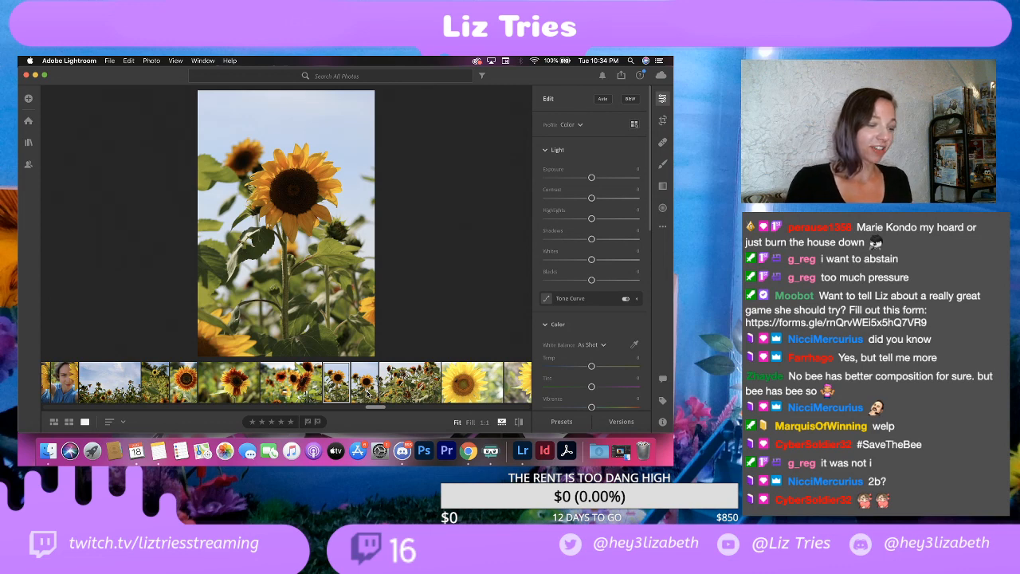
pyautogui.click(367, 392)
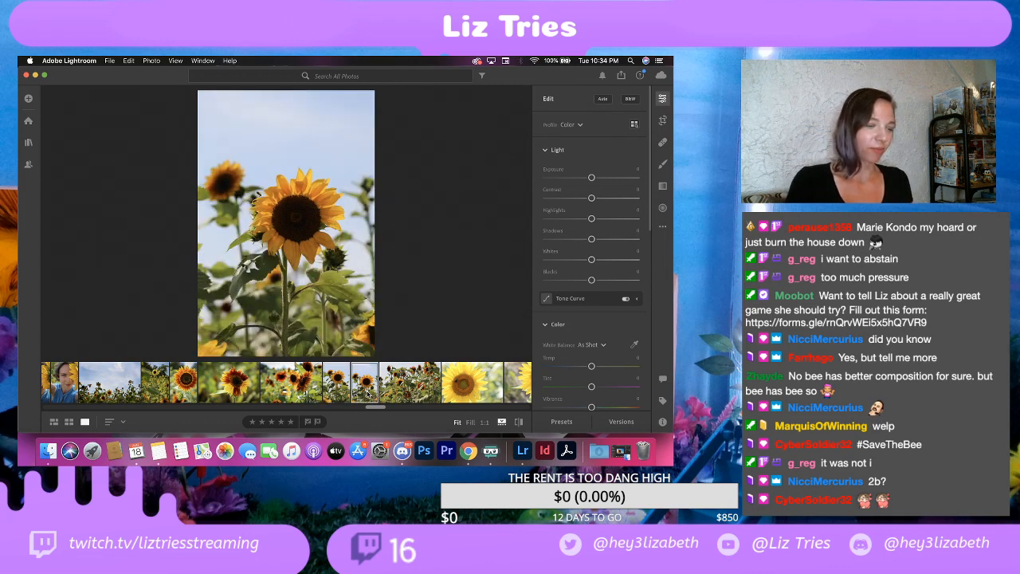
pyautogui.press('Left')
pyautogui.click(367, 392)
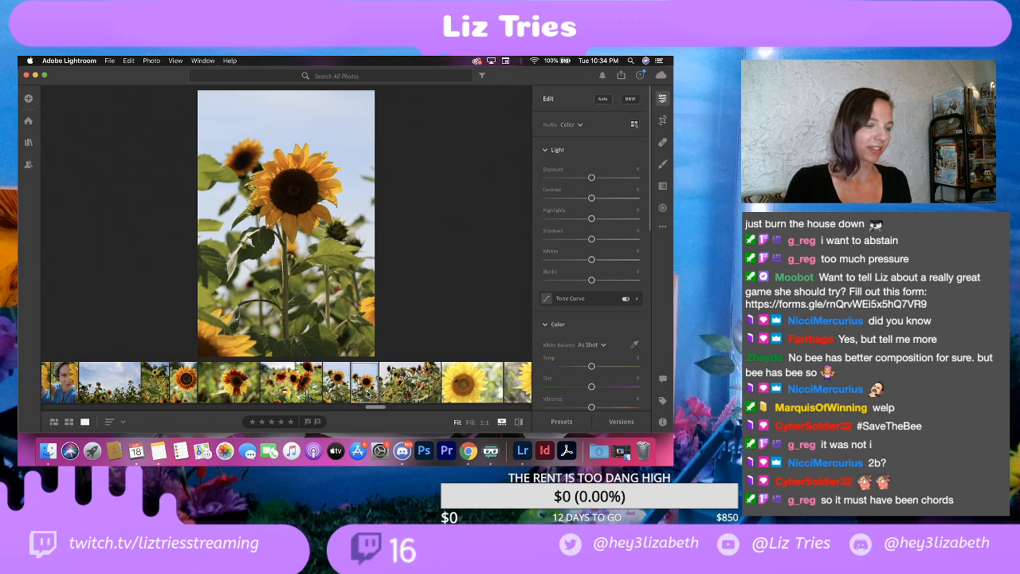
pyautogui.press('Left')
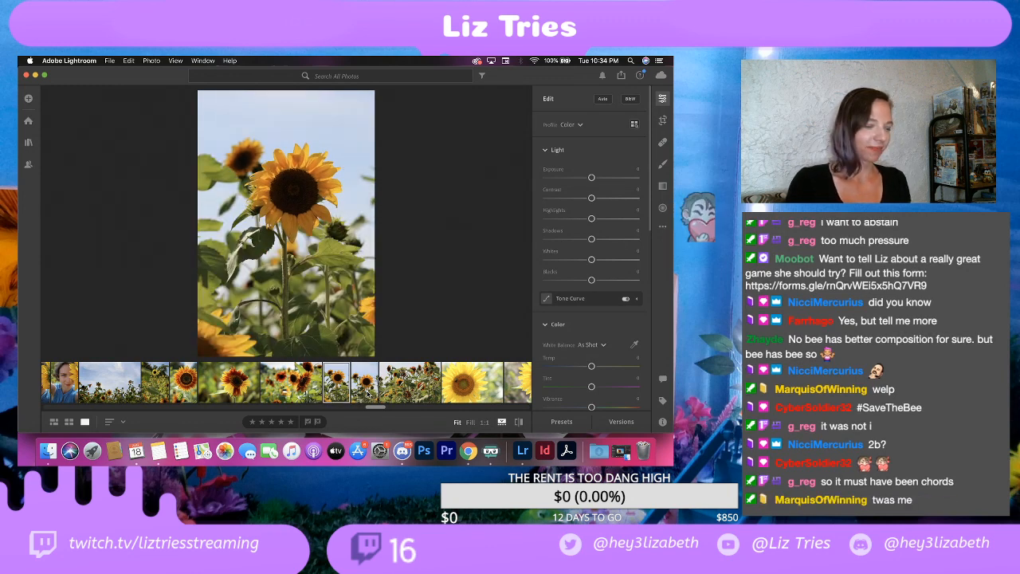
pyautogui.click(367, 393)
pyautogui.press('Left')
pyautogui.click(367, 392)
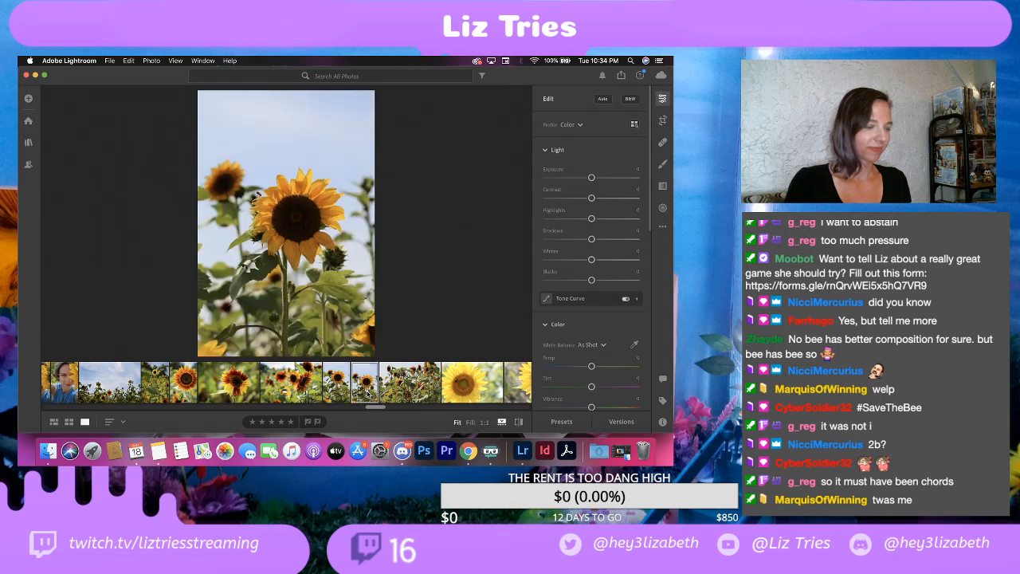
pyautogui.press('Left')
pyautogui.click(367, 393)
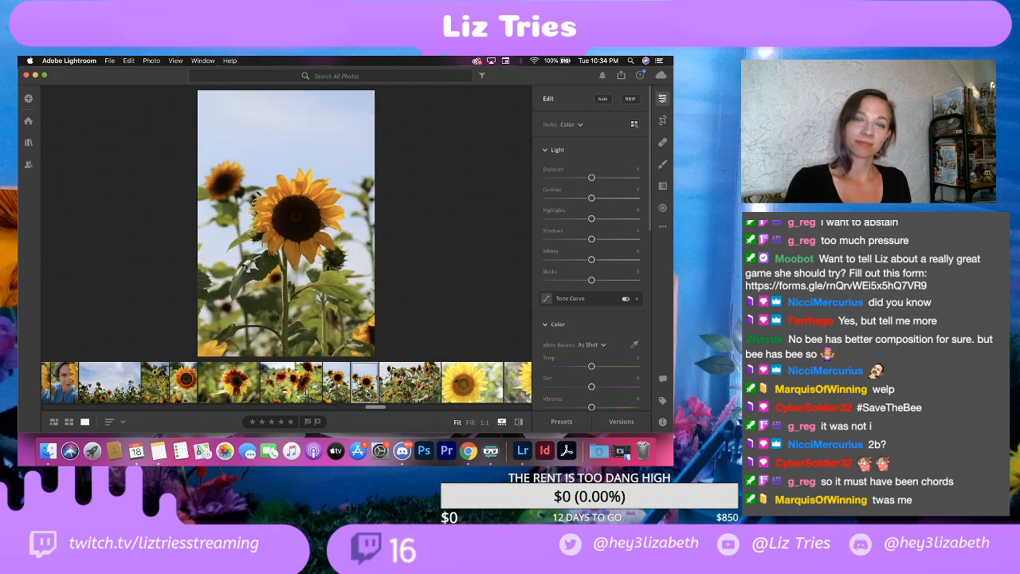
pyautogui.press('Left')
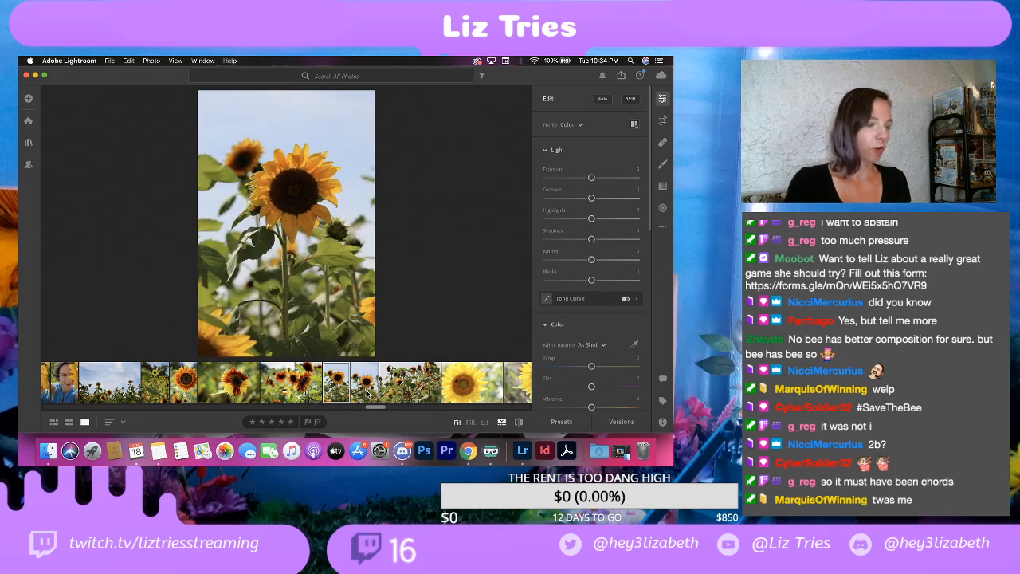
pyautogui.click(368, 393)
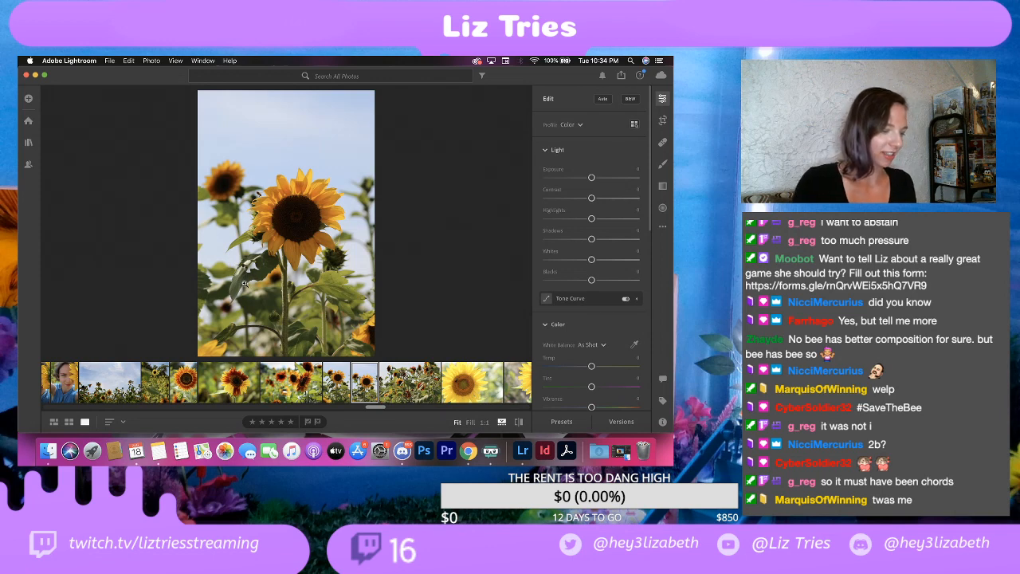
# Step: Delete the portrait sunflower shot without the bee
pyautogui.click(334, 386)
pyautogui.rightClick(335, 386)
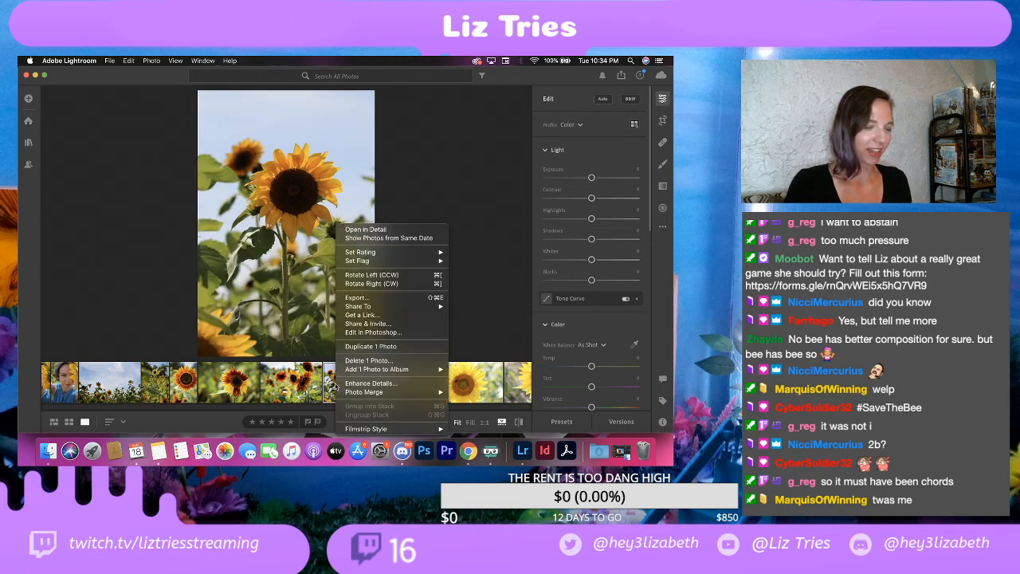
pyautogui.click(368, 360)
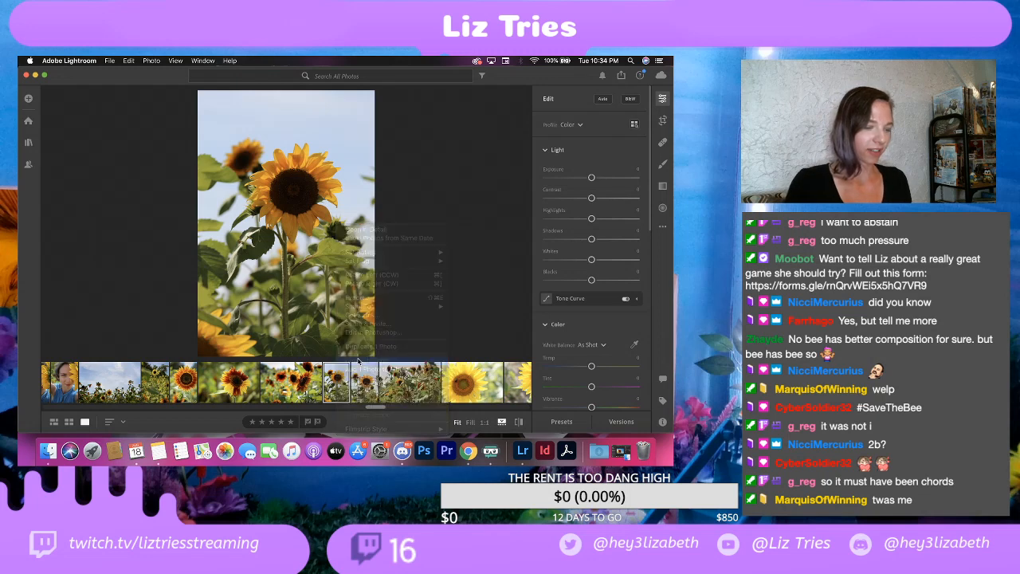
pyautogui.click(420, 329)
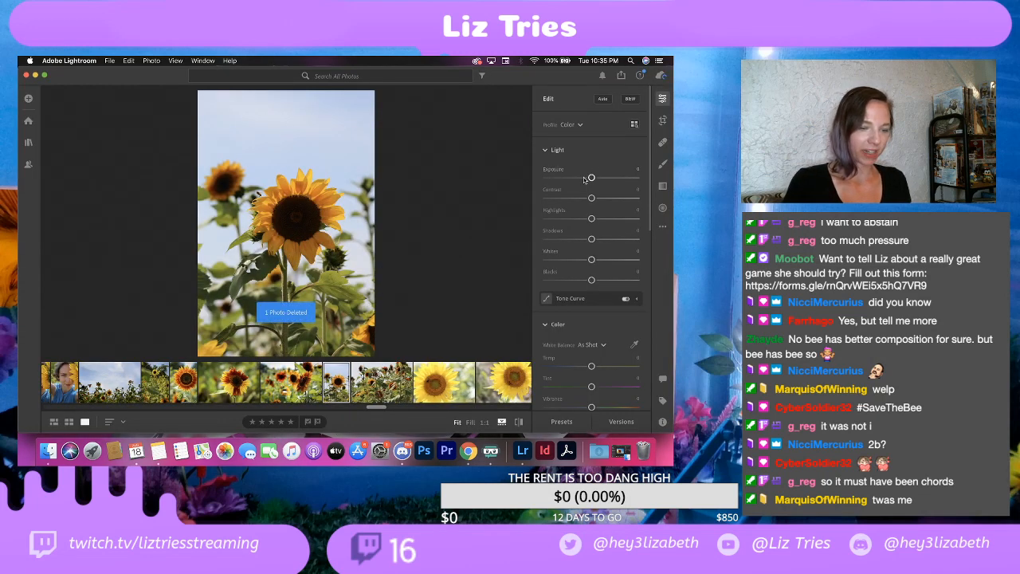
# Step: Set the bee shot's light to Contrast +30, Highlights -100, Shadows +20, Whites -40 and Blacks -20, and check the bee up close
pyautogui.moveTo(591, 199); pyautogui.dragTo(604, 201)
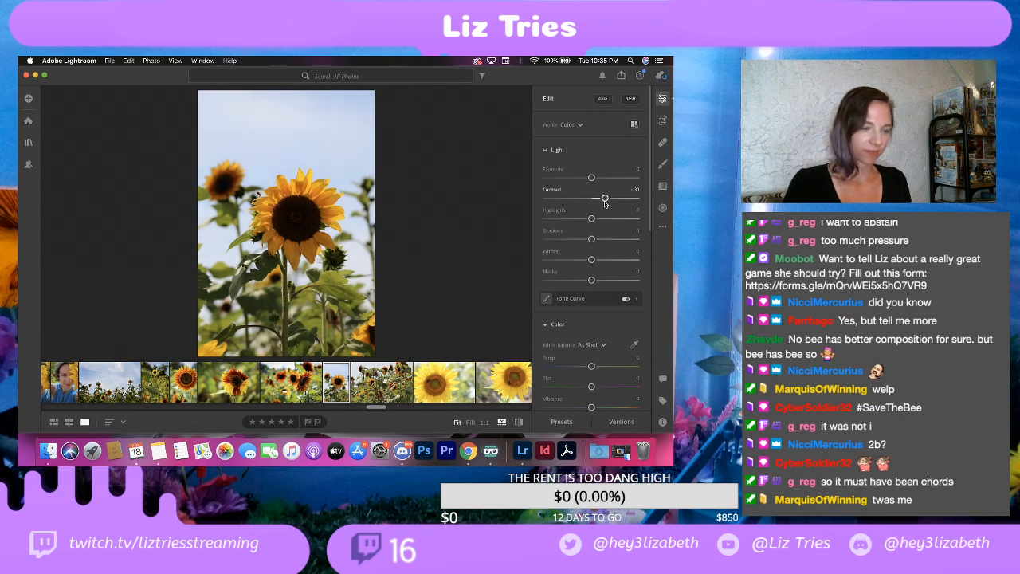
pyautogui.moveTo(591, 219); pyautogui.dragTo(547, 229)
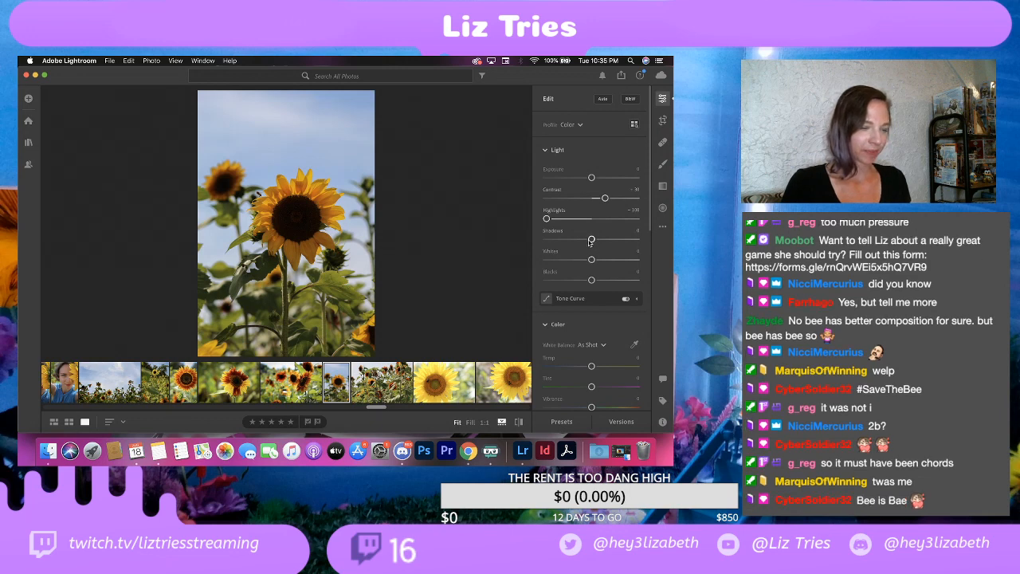
pyautogui.moveTo(591, 239); pyautogui.dragTo(600, 240)
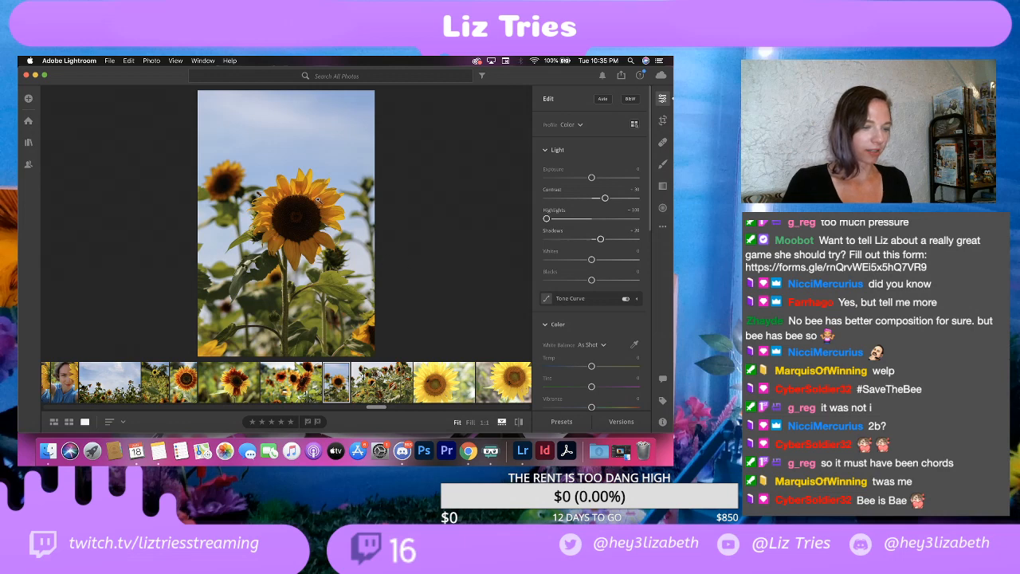
pyautogui.moveTo(591, 260)
pyautogui.mouseDown()
pyautogui.moveTo(610, 260)
pyautogui.moveTo(581, 262)
pyautogui.mouseUp()
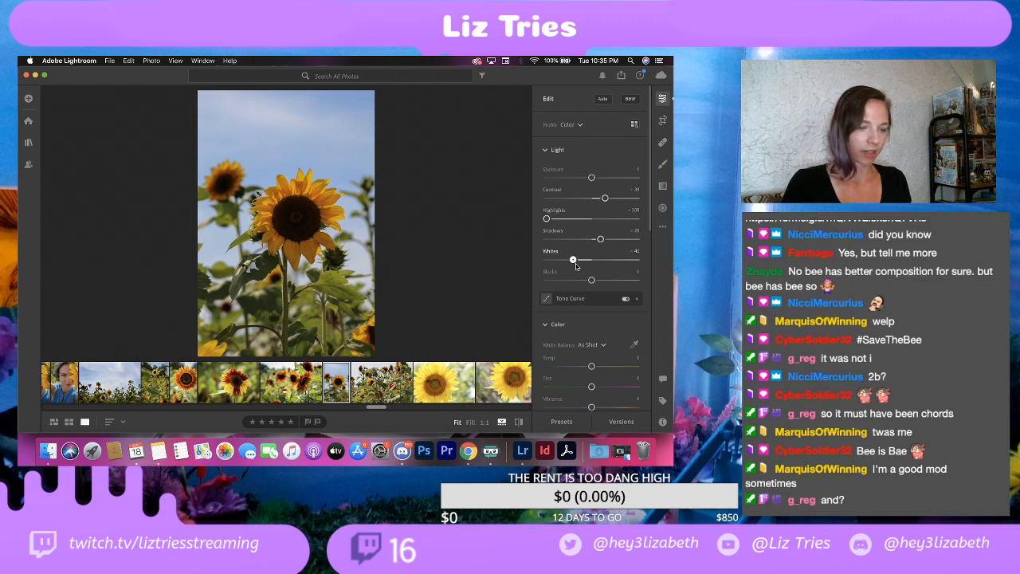
pyautogui.moveTo(575, 263); pyautogui.dragTo(576, 263)
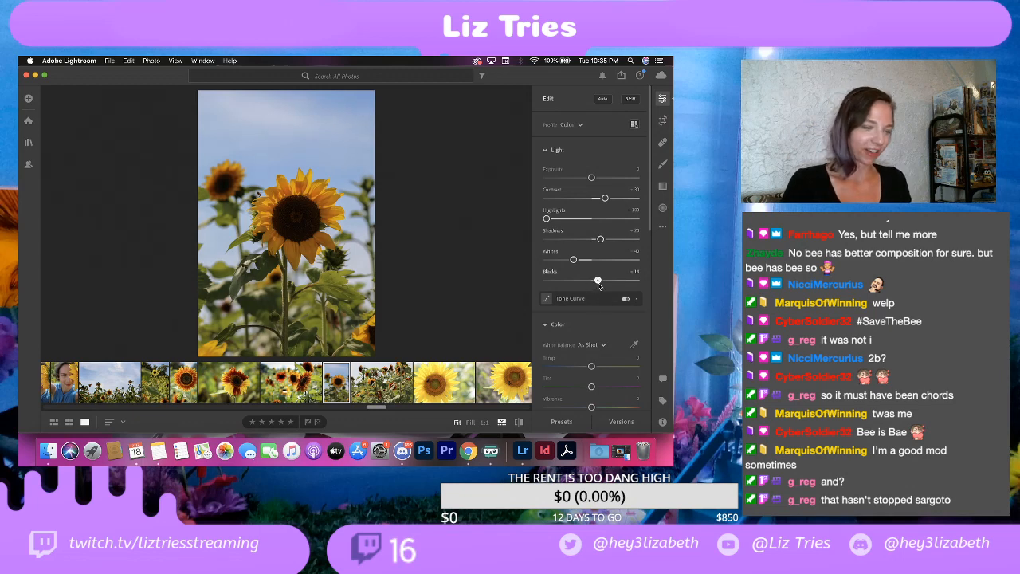
pyautogui.moveTo(591, 280)
pyautogui.mouseDown()
pyautogui.moveTo(607, 281)
pyautogui.moveTo(567, 291)
pyautogui.moveTo(583, 294)
pyautogui.mouseUp()
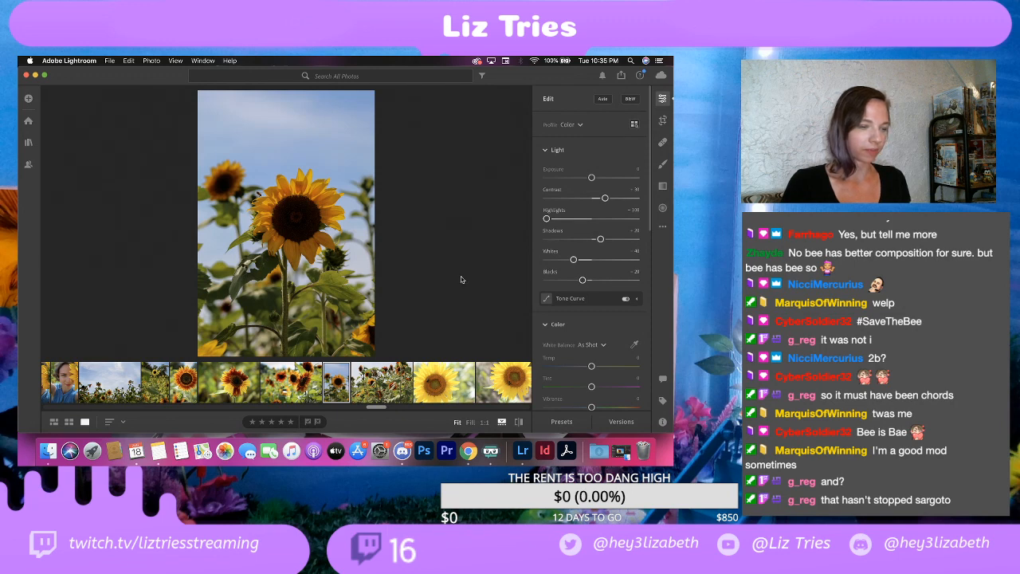
pyautogui.click(258, 163)
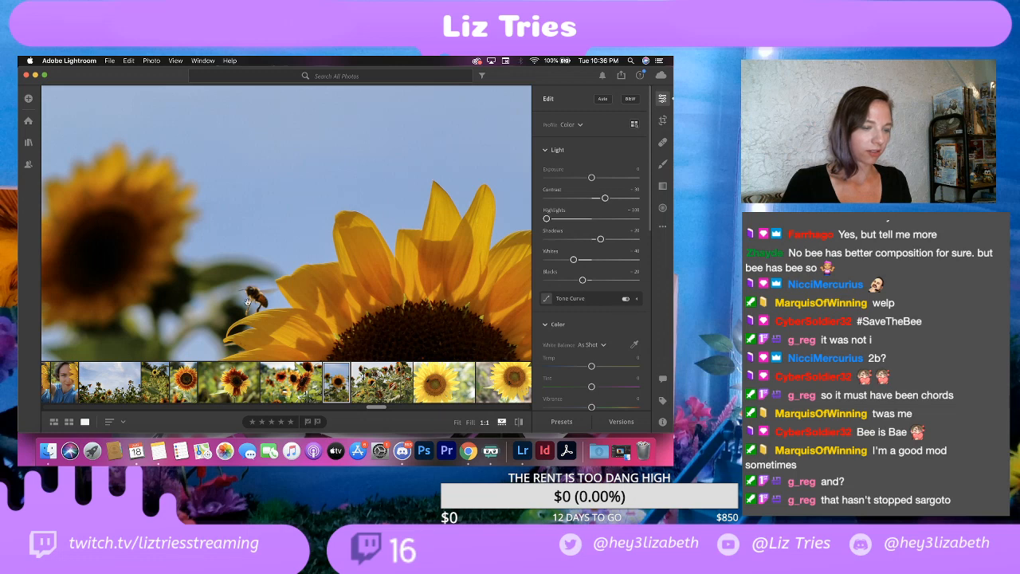
pyautogui.click(271, 263)
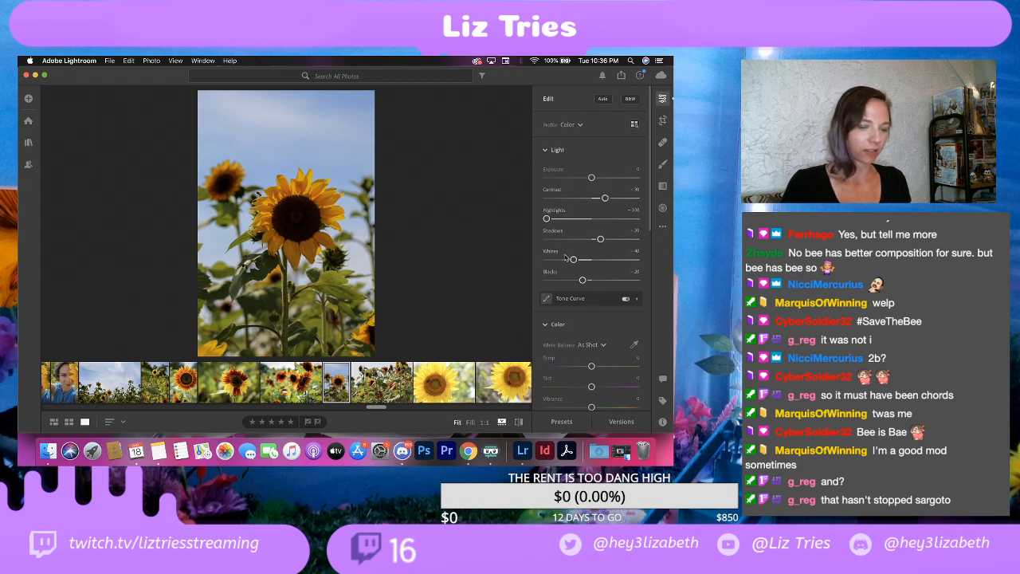
# Step: Lower the color saturation of the portrait bee shot to -30
pyautogui.scroll(-5, 586, 279)
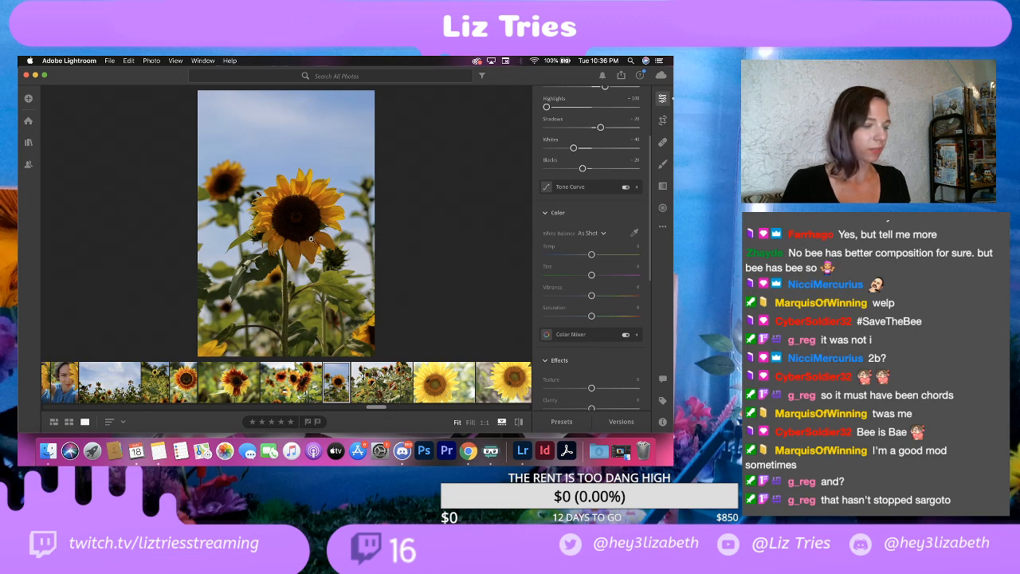
pyautogui.scroll(-2, 577, 308)
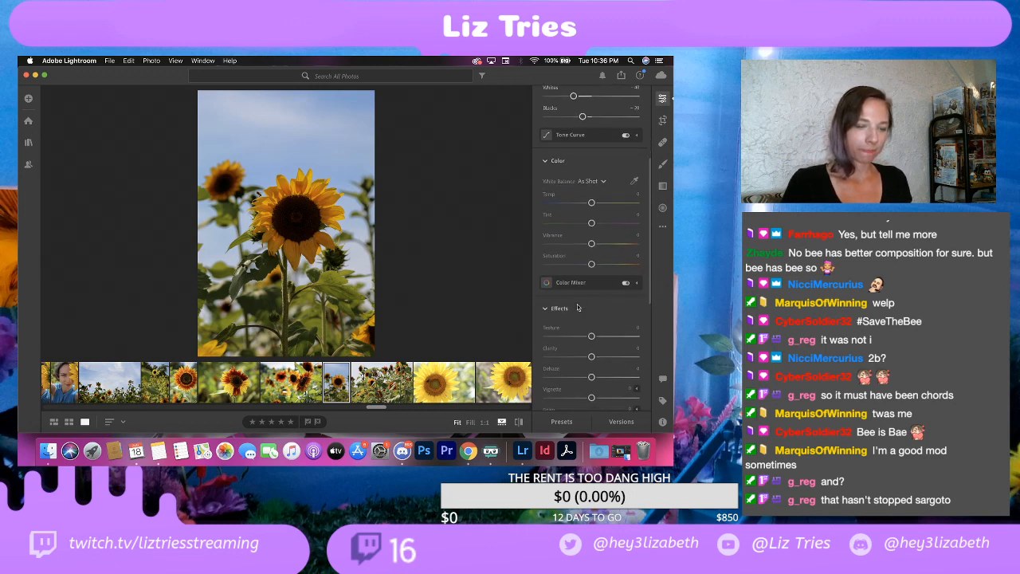
pyautogui.moveTo(591, 264); pyautogui.dragTo(596, 268)
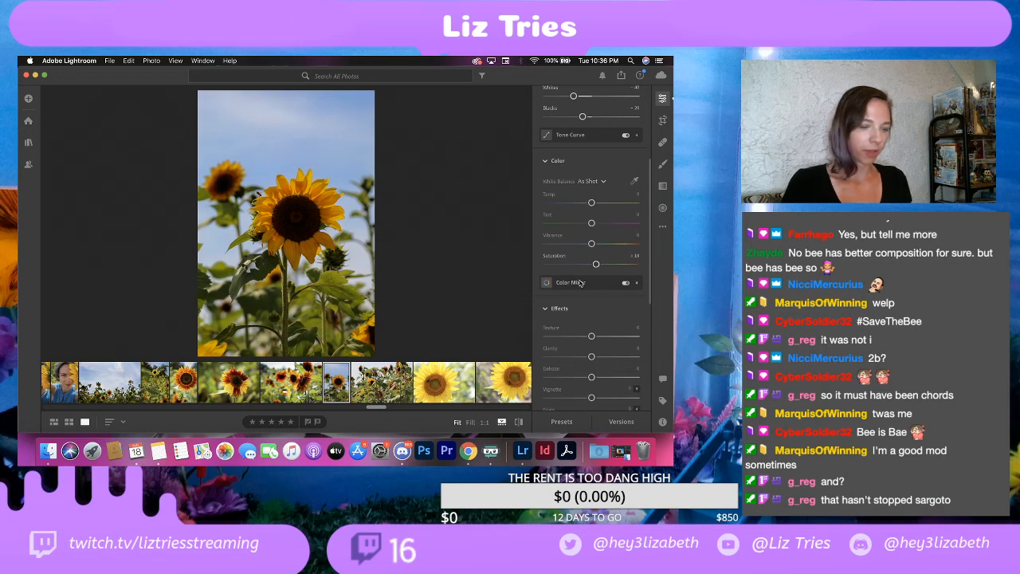
pyautogui.scroll(-3, 576, 278)
pyautogui.moveTo(580, 185); pyautogui.dragTo(577, 185)
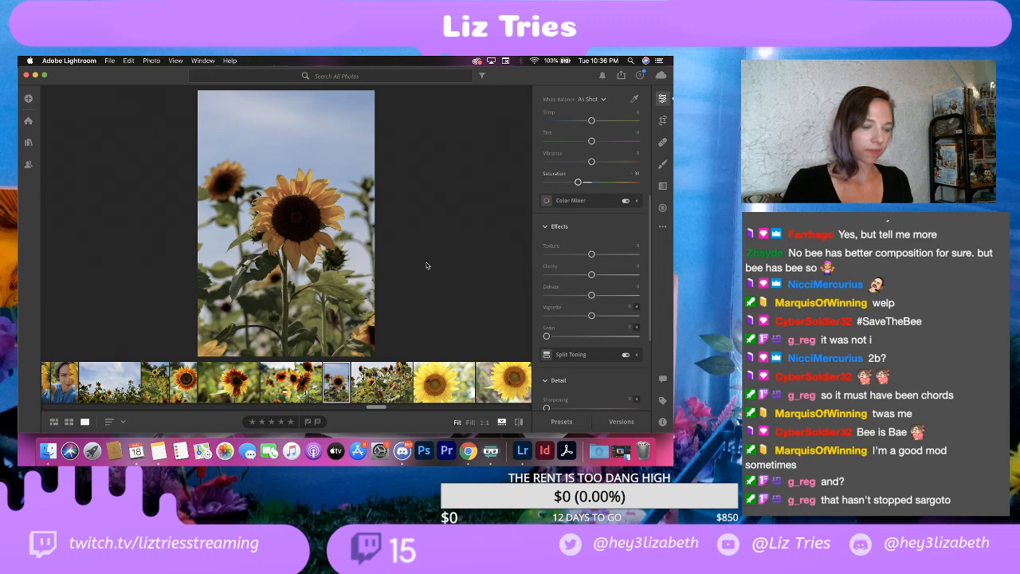
# Step: Check the vignette on the edited red-and-yellow sunflower photo, and set the portrait bee shot's vignette to -15
pyautogui.press('Left')
pyautogui.press('Left')
pyautogui.press('Left')
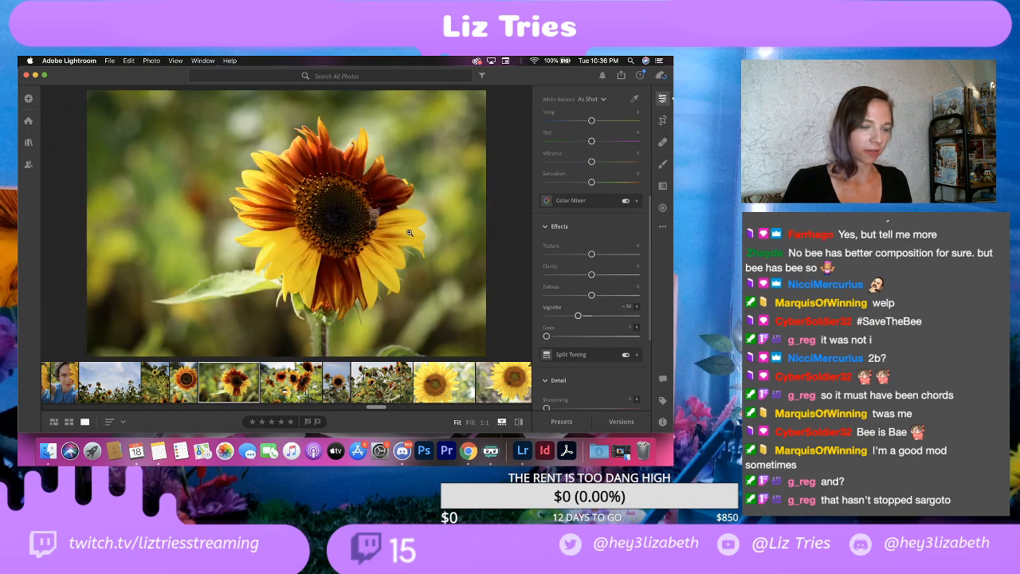
pyautogui.press('Right')
pyautogui.press('Right')
pyautogui.press('Right')
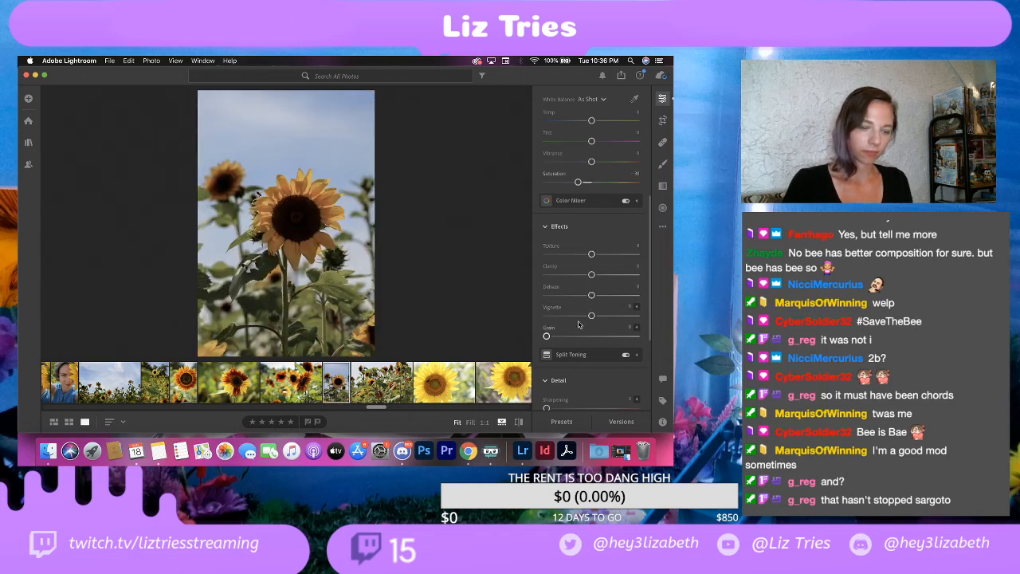
pyautogui.moveTo(591, 315); pyautogui.dragTo(584, 316)
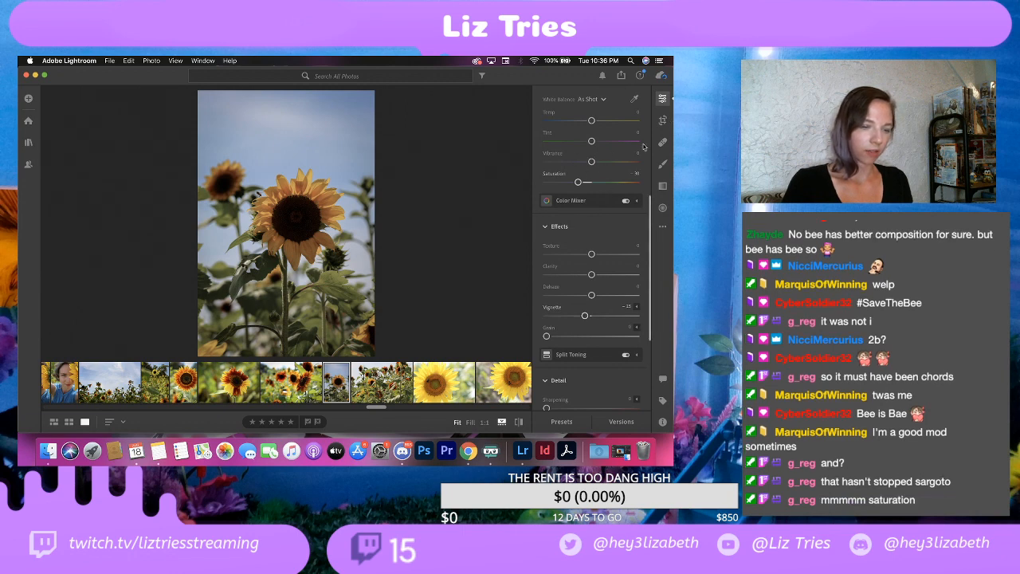
# Step: Brush over the dark center of the main sunflower with Shadows at +30 to lighten it, and return to the general edits
pyautogui.scroll(3, 558, 158)
pyautogui.scroll(2, 557, 175)
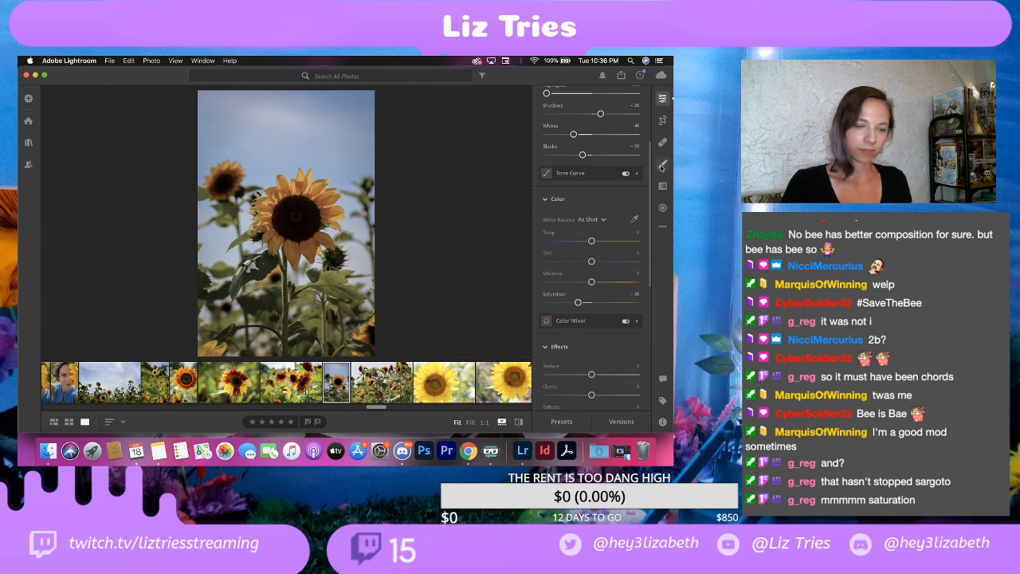
pyautogui.click(662, 163)
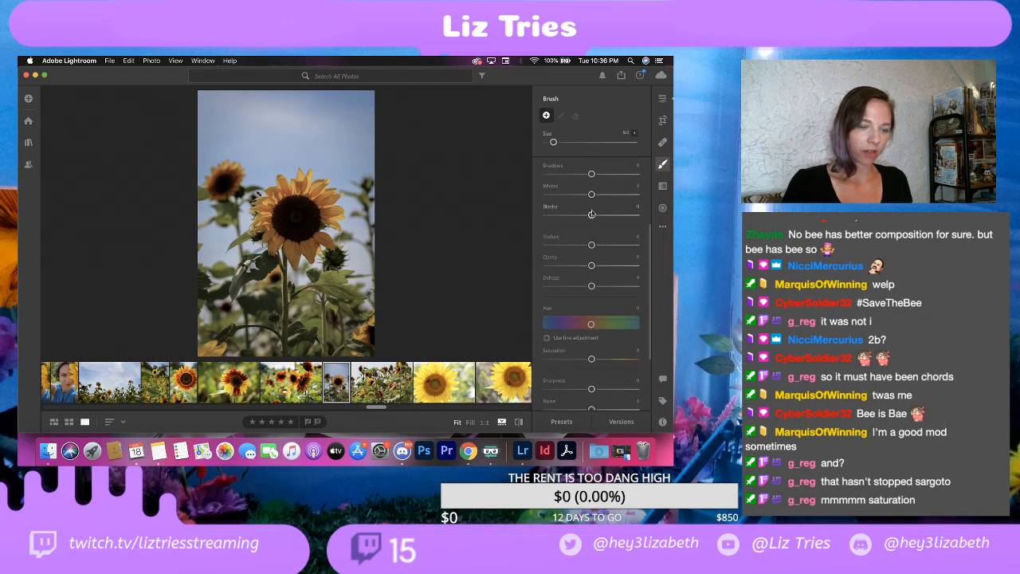
pyautogui.moveTo(591, 174); pyautogui.dragTo(601, 174)
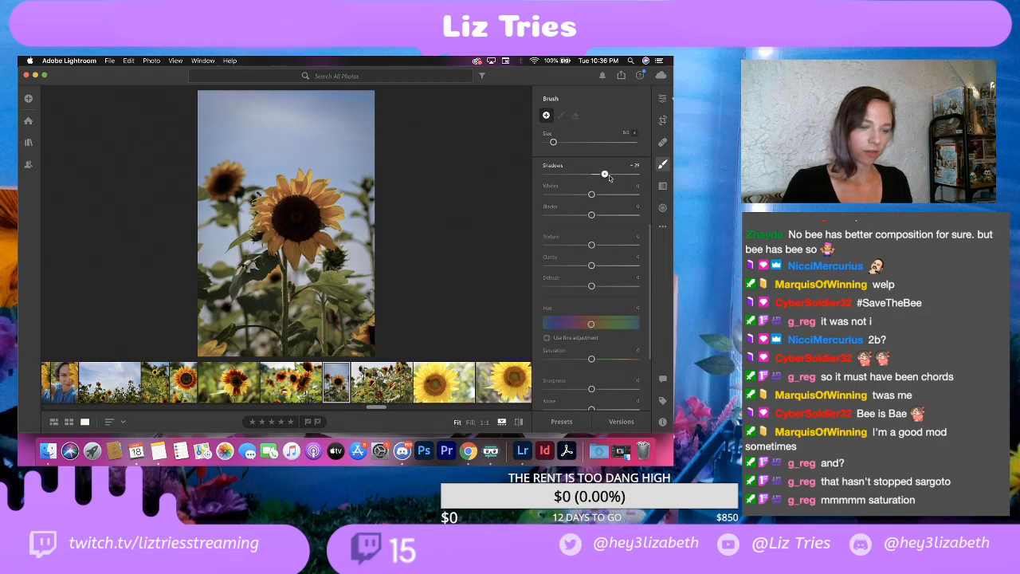
pyautogui.moveTo(609, 178); pyautogui.dragTo(611, 178)
pyautogui.moveTo(297, 218)
pyautogui.mouseDown()
pyautogui.moveTo(287, 214)
pyautogui.moveTo(302, 216)
pyautogui.moveTo(296, 227)
pyautogui.moveTo(281, 205)
pyautogui.moveTo(307, 204)
pyautogui.moveTo(311, 220)
pyautogui.moveTo(281, 230)
pyautogui.moveTo(303, 200)
pyautogui.moveTo(295, 215)
pyautogui.mouseUp()
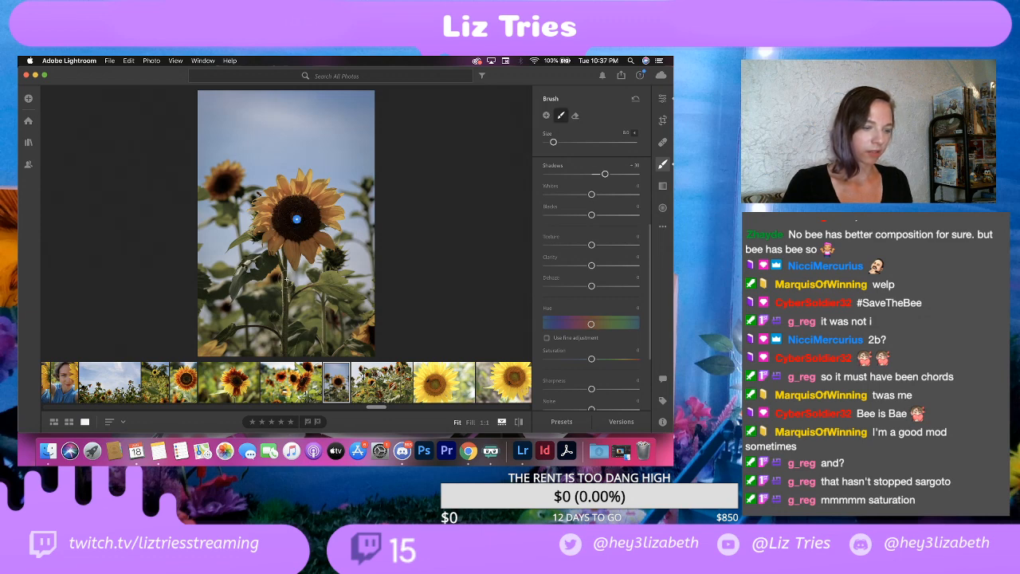
pyautogui.click(662, 98)
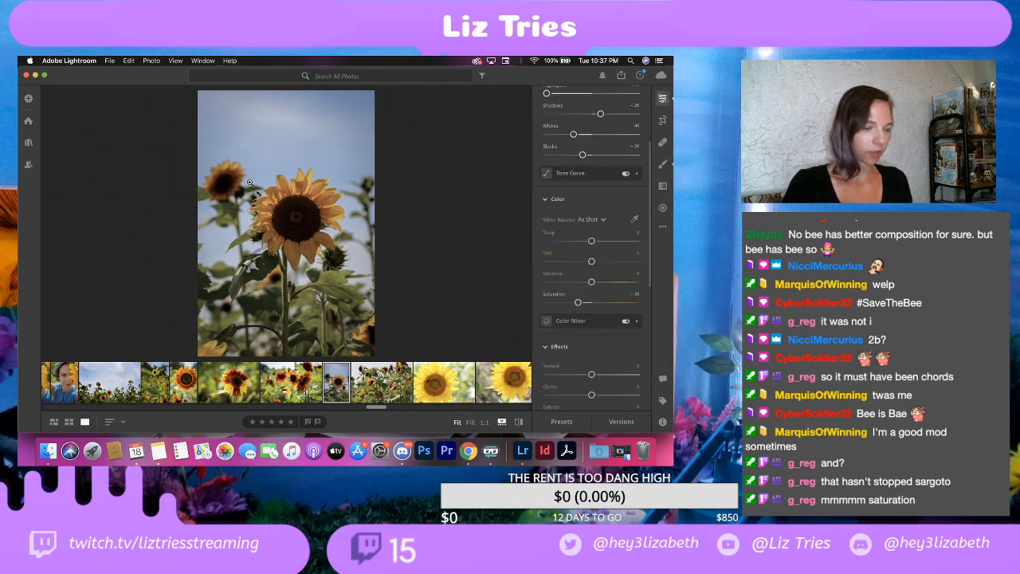
# Step: Strengthen the vignette of the portrait bee shot to -20
pyautogui.scroll(-3, 586, 335)
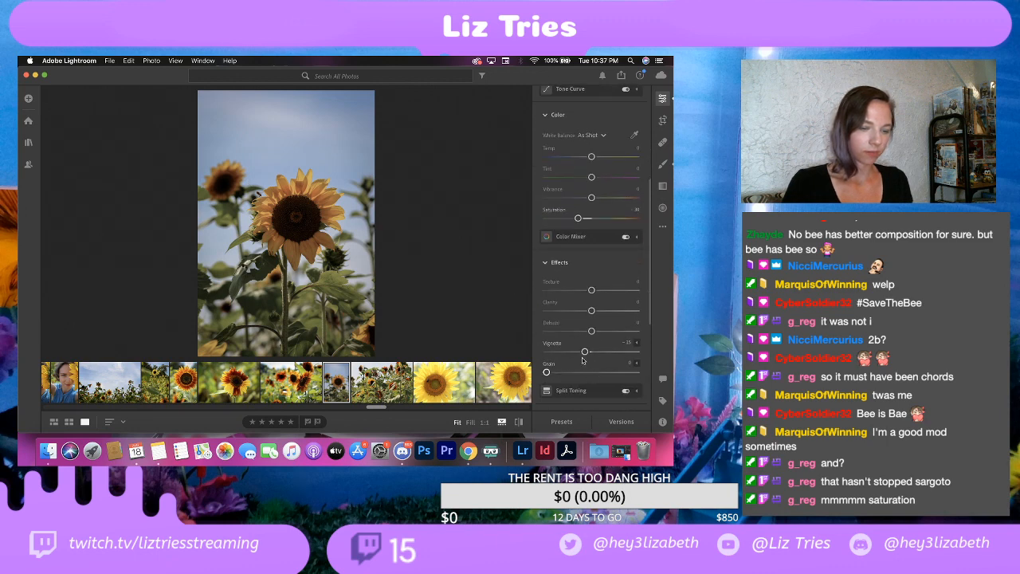
pyautogui.moveTo(585, 351); pyautogui.dragTo(583, 355)
pyautogui.moveTo(584, 355); pyautogui.dragTo(582, 355)
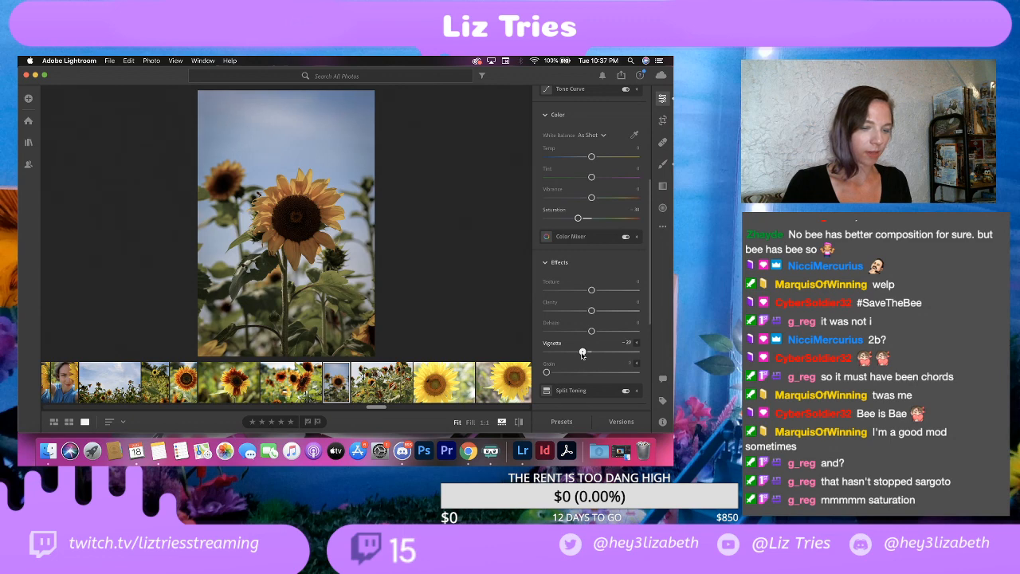
# Step: Shift the watermark to the photo's lower-right corner with a horizontal offset of about 43, and export the portrait bee shot as a full-size JPG
pyautogui.click(110, 61)
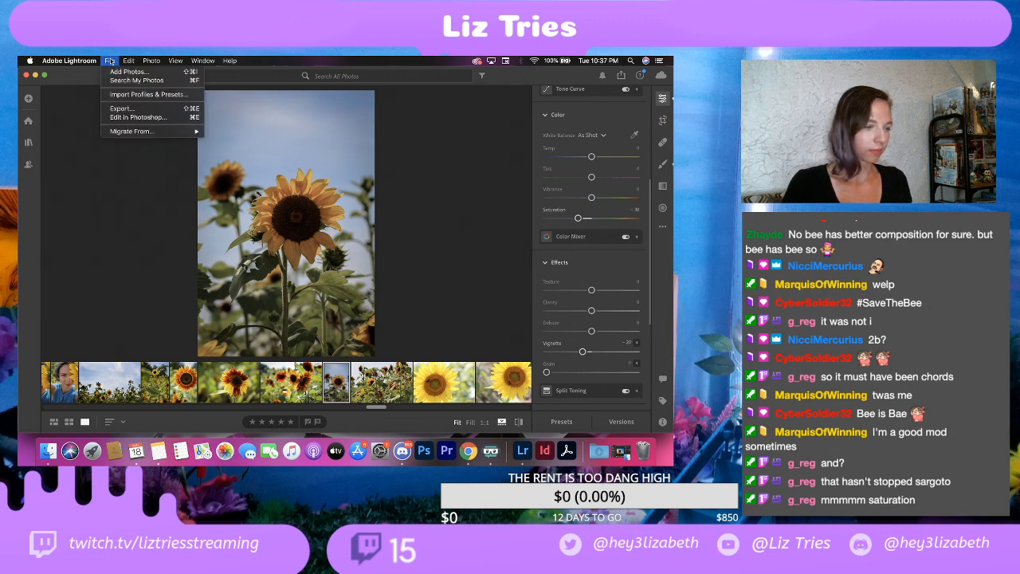
pyautogui.click(122, 111)
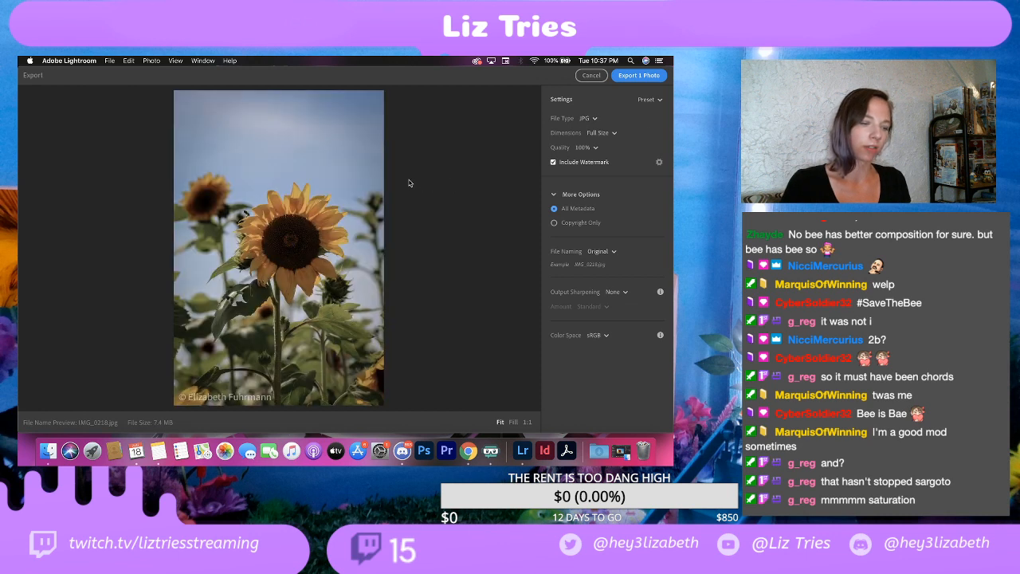
pyautogui.click(658, 163)
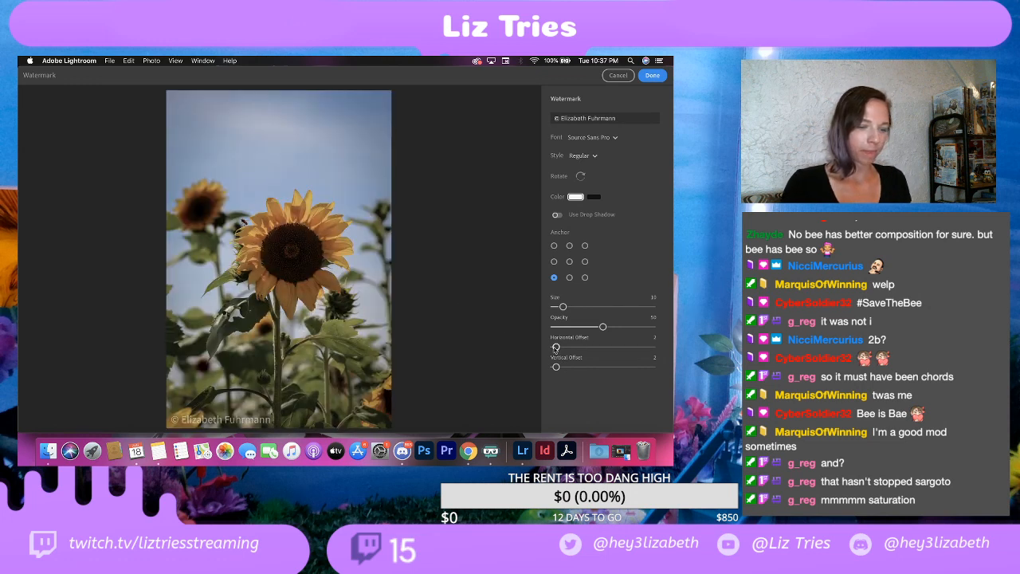
pyautogui.moveTo(557, 348); pyautogui.dragTo(601, 352)
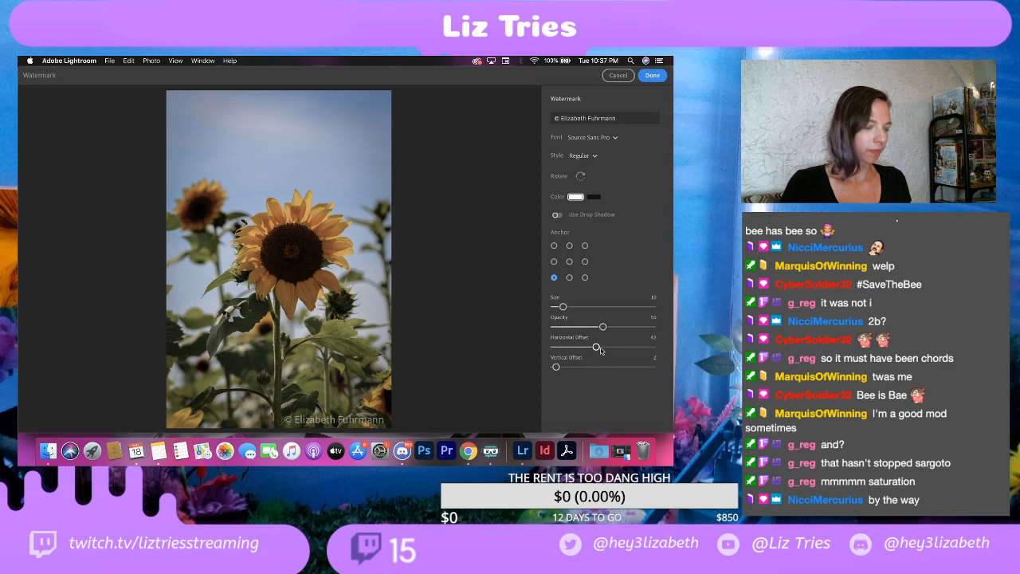
pyautogui.click(652, 75)
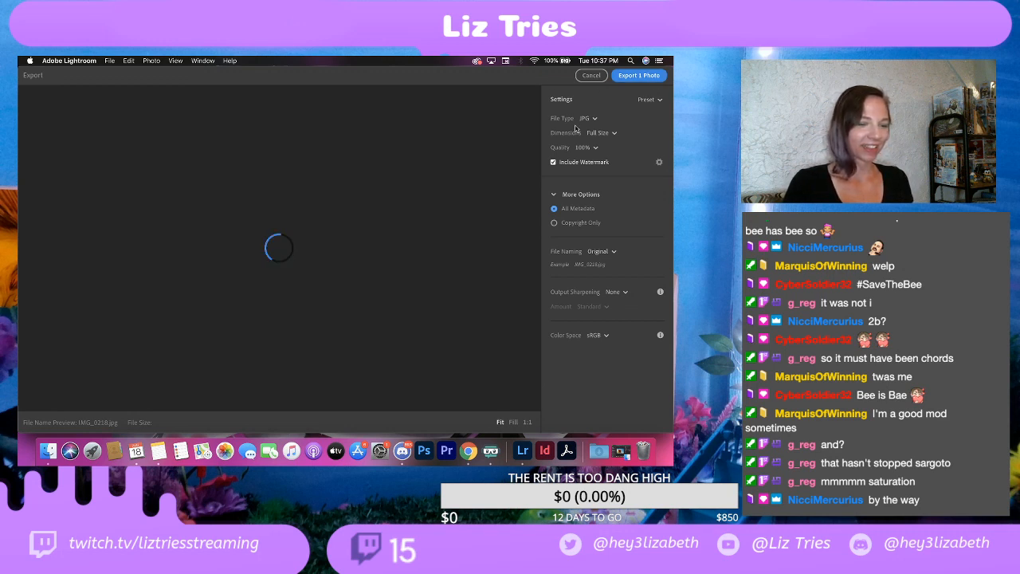
pyautogui.click(628, 78)
pyautogui.click(503, 303)
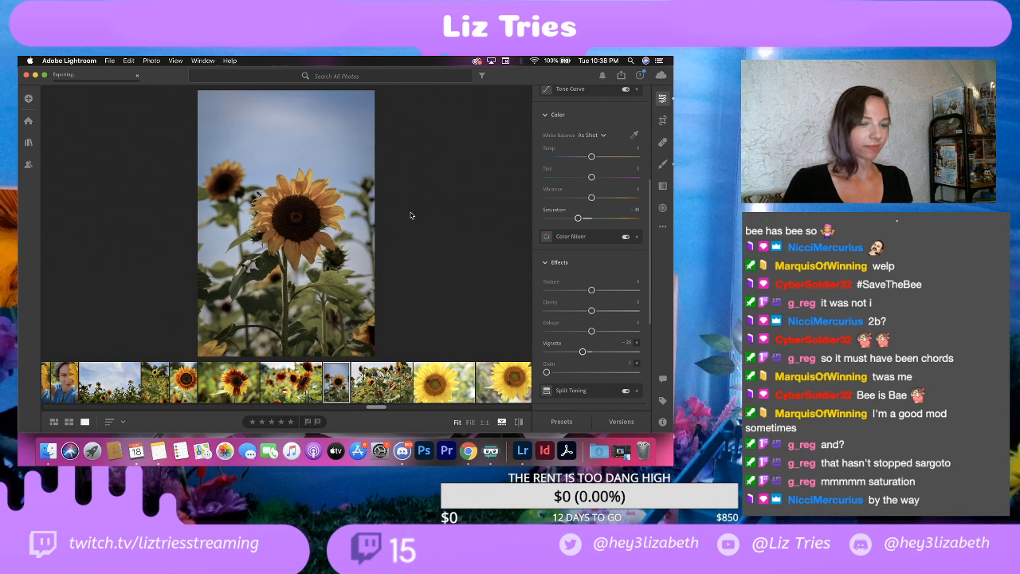
# Step: Duplicate the edited red-and-yellow sunflower photo
pyautogui.click(236, 384)
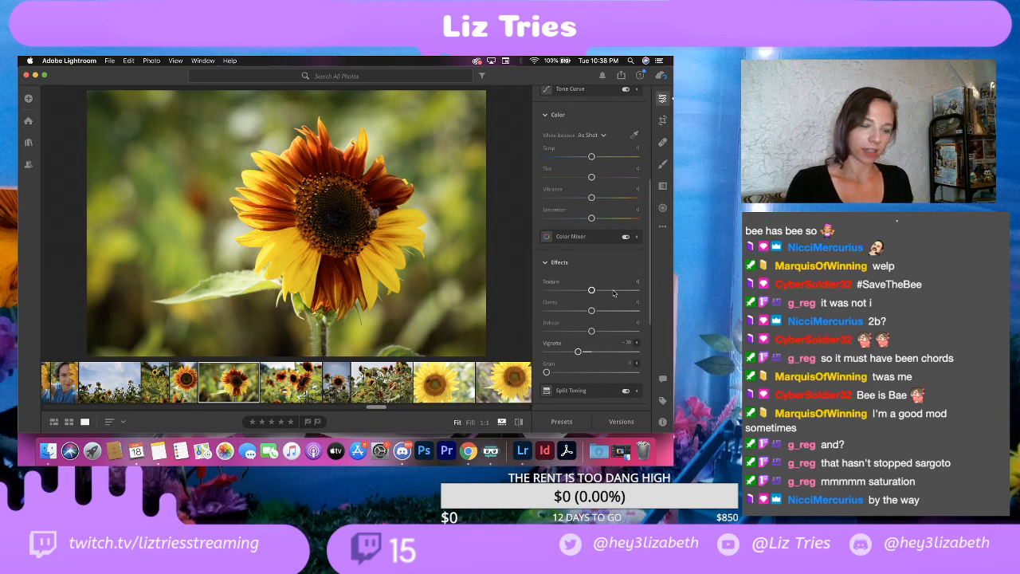
pyautogui.rightClick(226, 389)
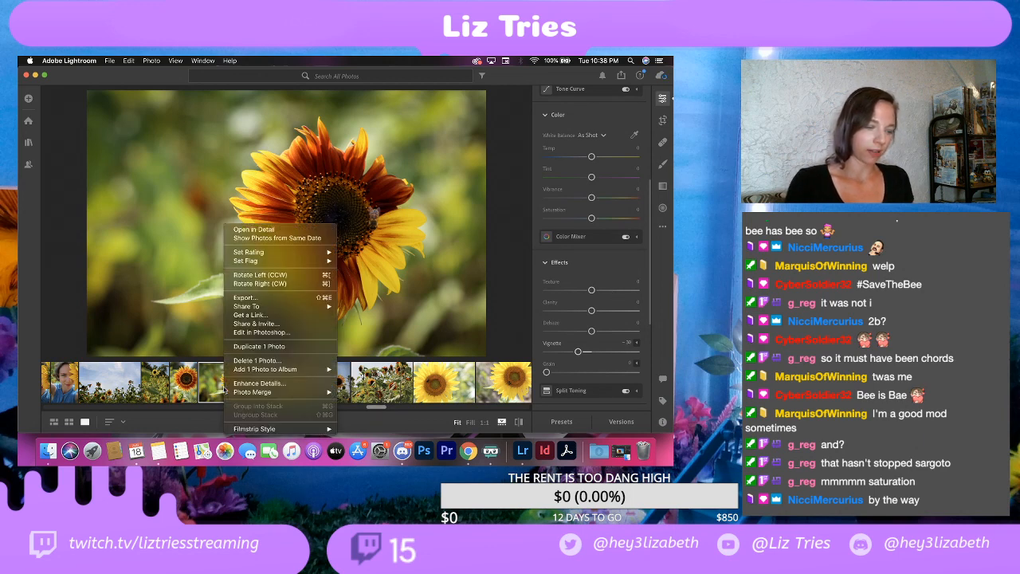
pyautogui.click(260, 346)
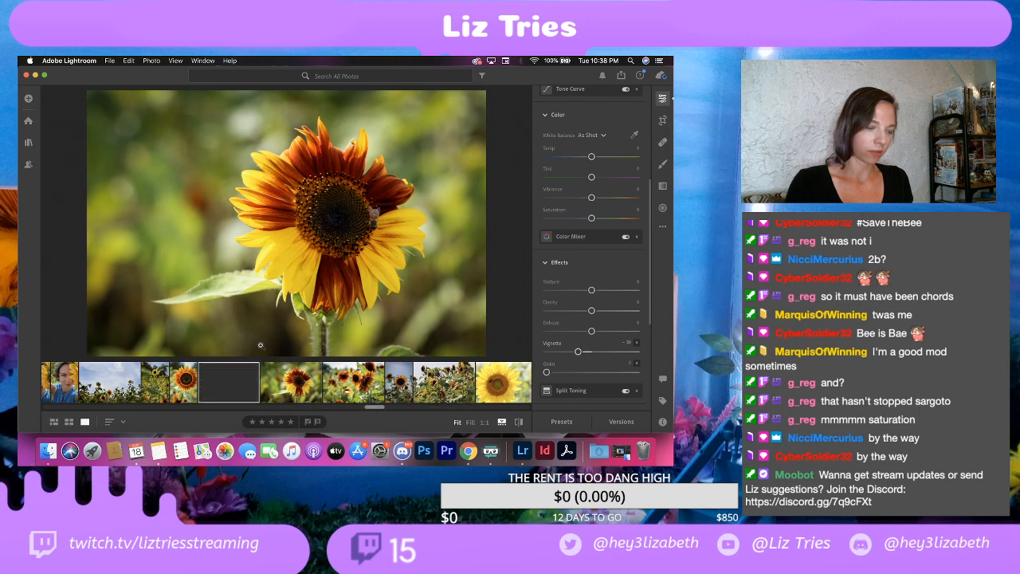
# Step: Turn the duplicate of the red-and-yellow sunflower black and white by setting its Saturation to -100
pyautogui.click(285, 381)
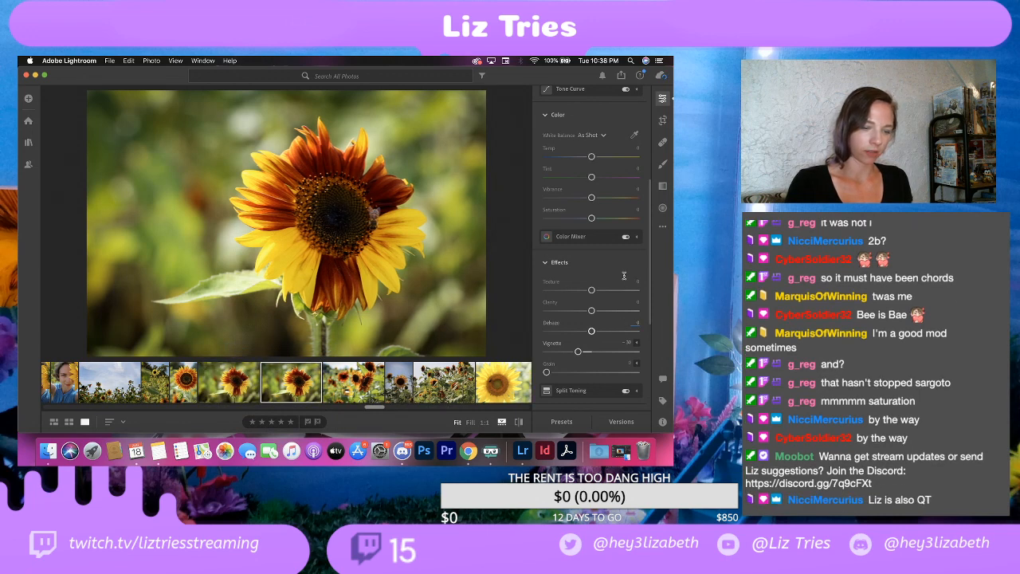
pyautogui.scroll(-1, 624, 275)
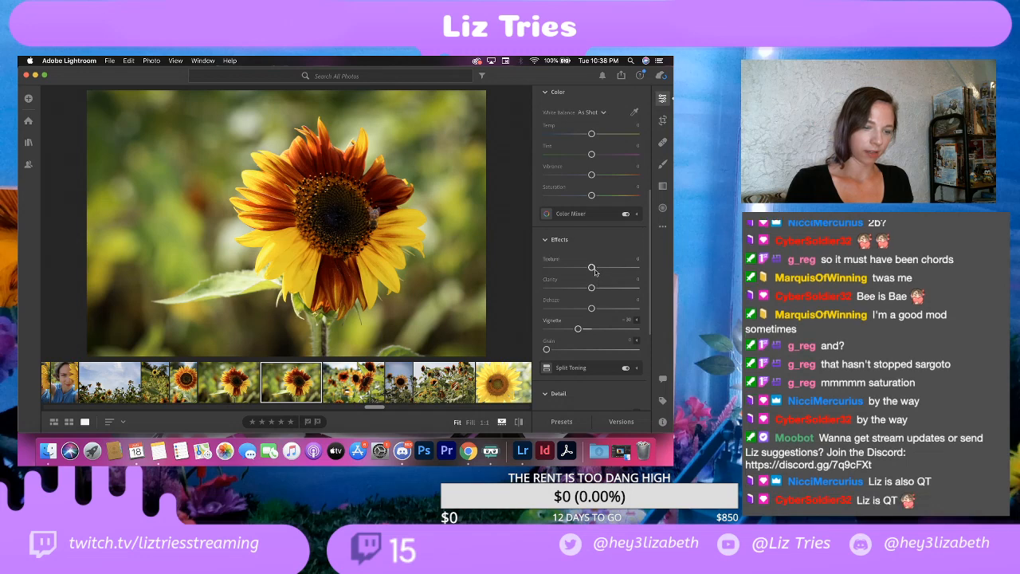
pyautogui.scroll(1, 594, 271)
pyautogui.moveTo(592, 213); pyautogui.dragTo(539, 216)
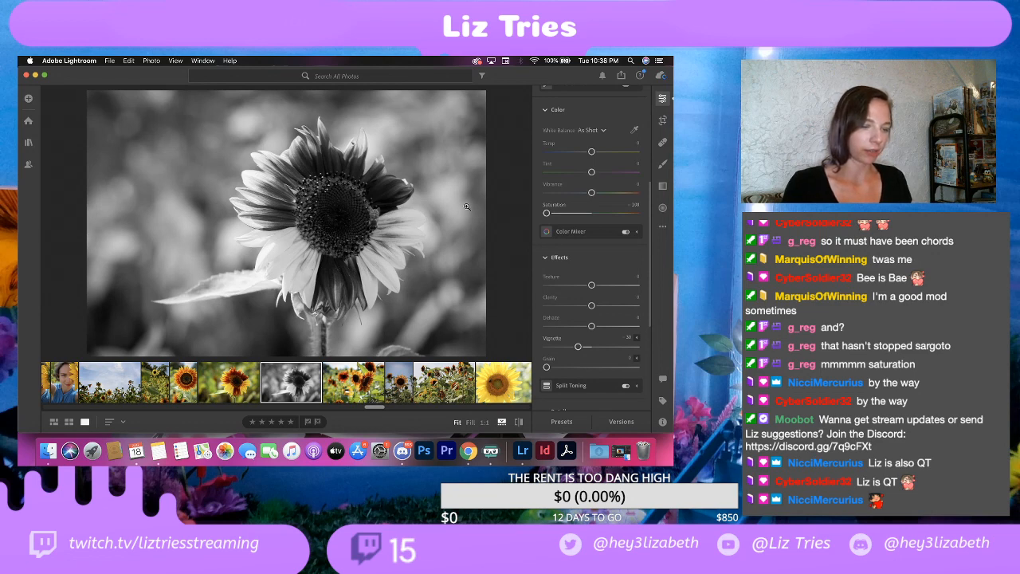
# Step: Examine the bee, the seed head and the adjacent petals of the black-and-white sunflower up close
pyautogui.click(370, 178)
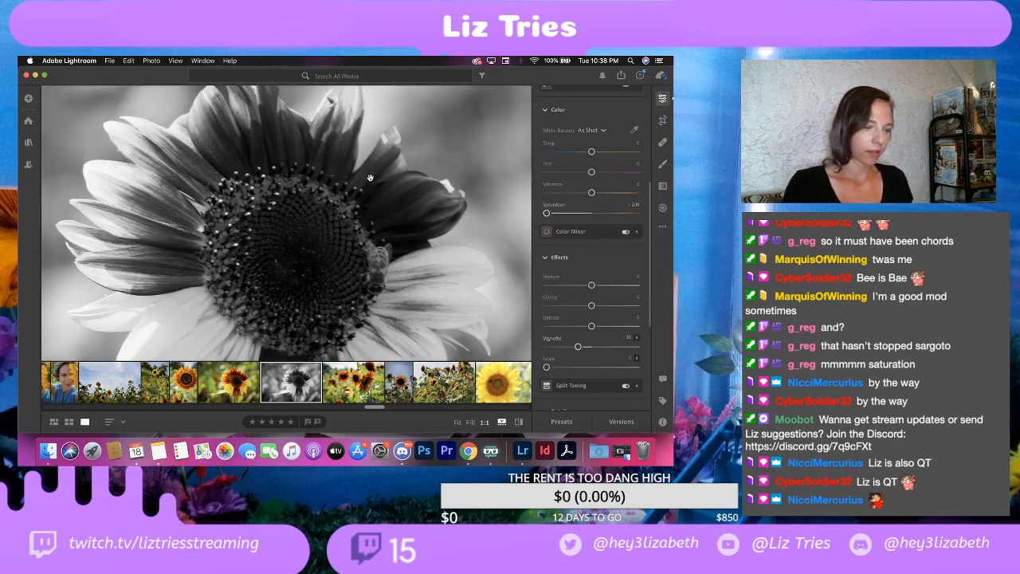
pyautogui.click(384, 209)
pyautogui.click(390, 209)
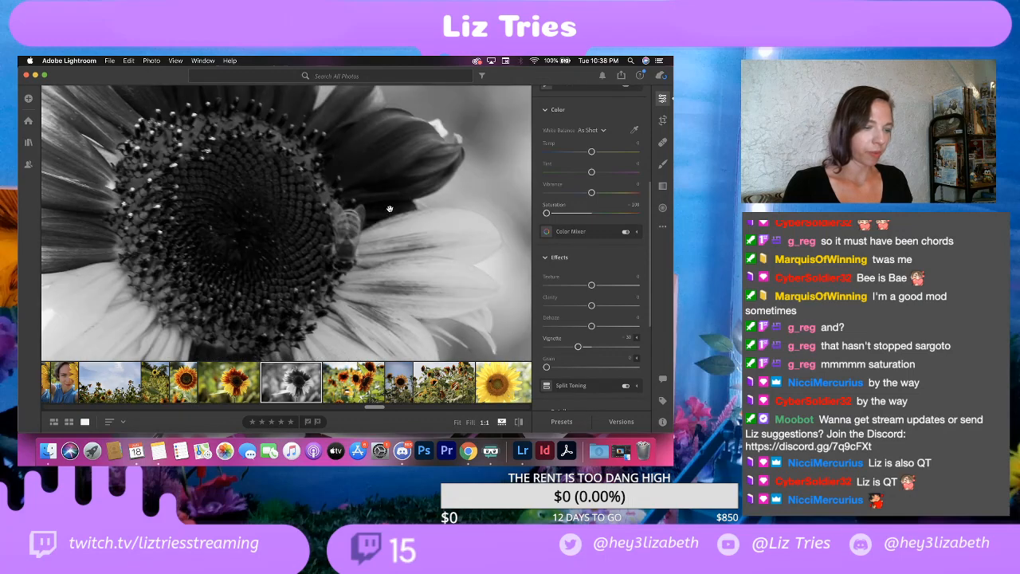
pyautogui.moveTo(407, 219); pyautogui.dragTo(329, 244)
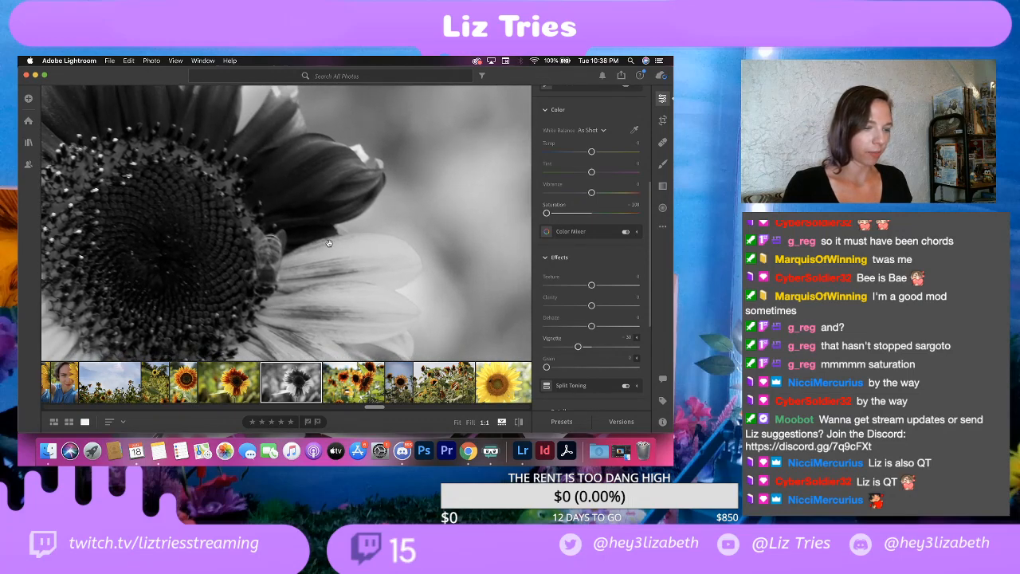
pyautogui.click(335, 222)
pyautogui.click(336, 222)
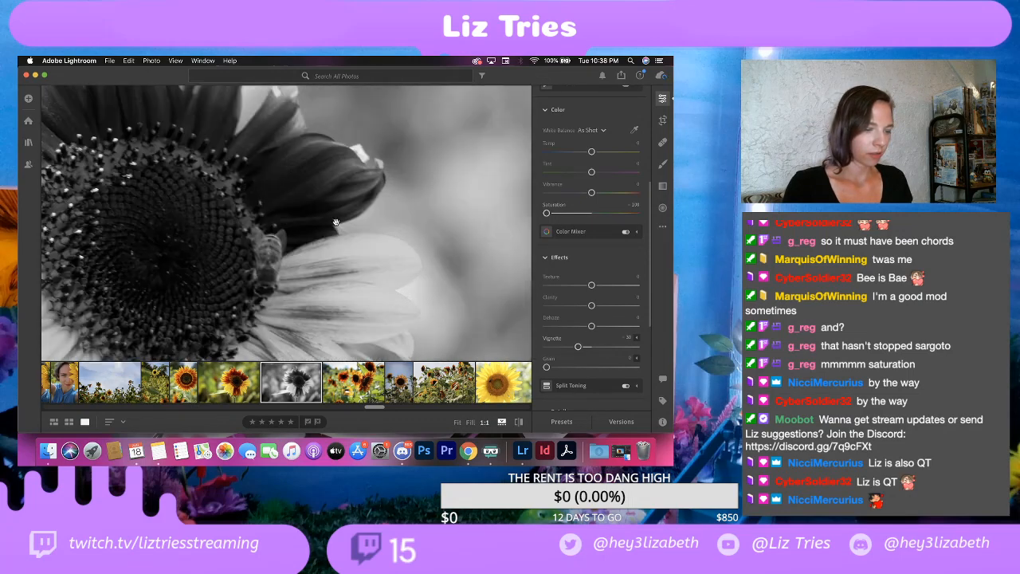
pyautogui.moveTo(375, 198); pyautogui.dragTo(335, 188)
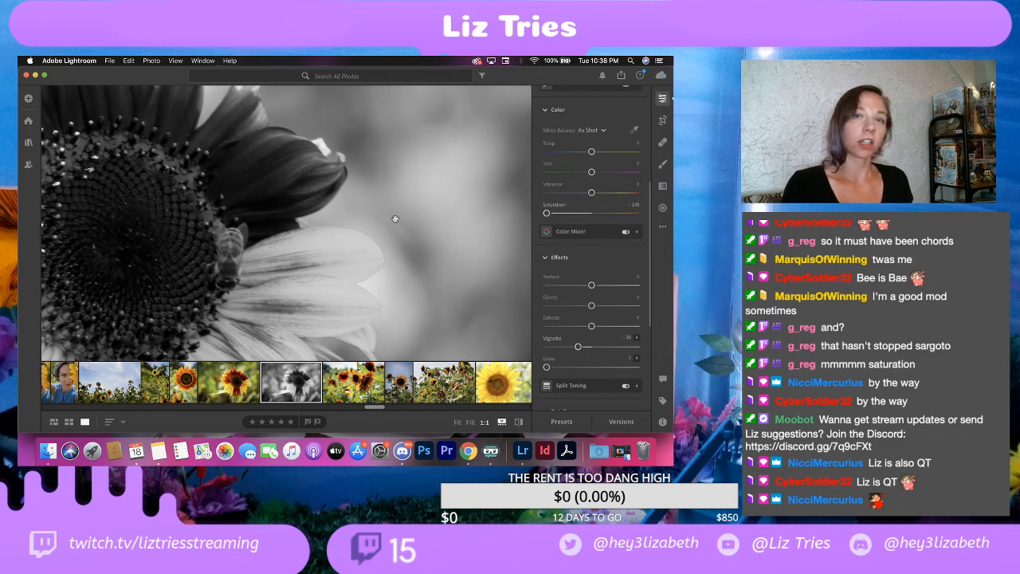
# Step: Open the Crop tool on the black-and-white sunflower duplicate
pyautogui.click(662, 120)
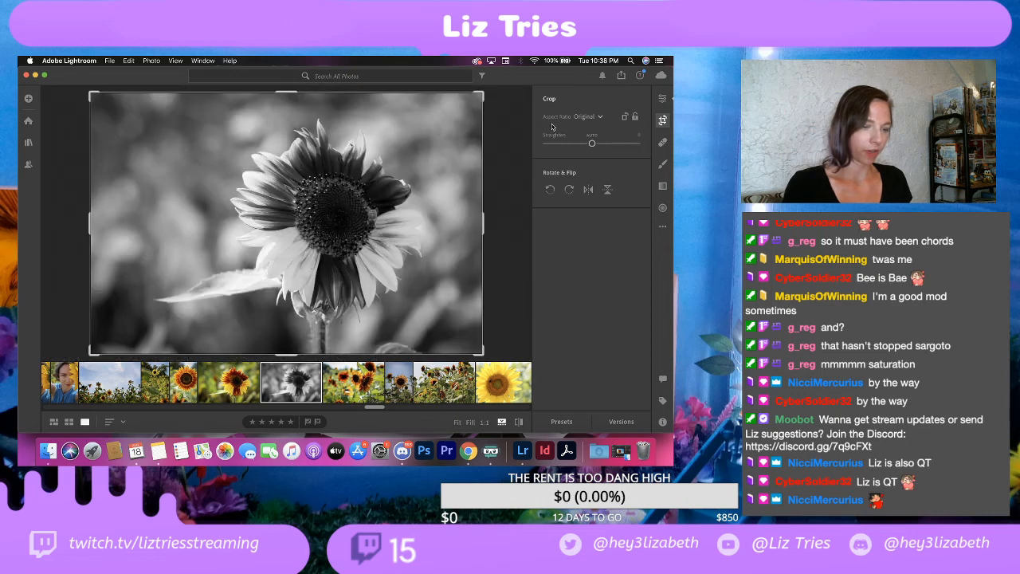
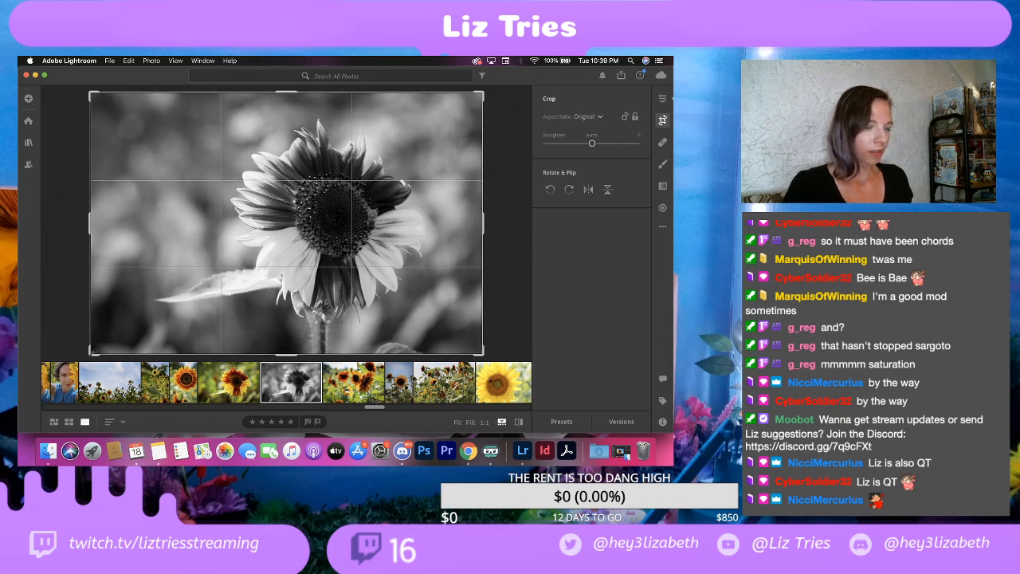
# Step: Crop the black-and-white sunflower tightly to the right half of its seed head, the bee and the adjacent petals at the original aspect ratio
pyautogui.moveTo(93, 350); pyautogui.dragTo(158, 330)
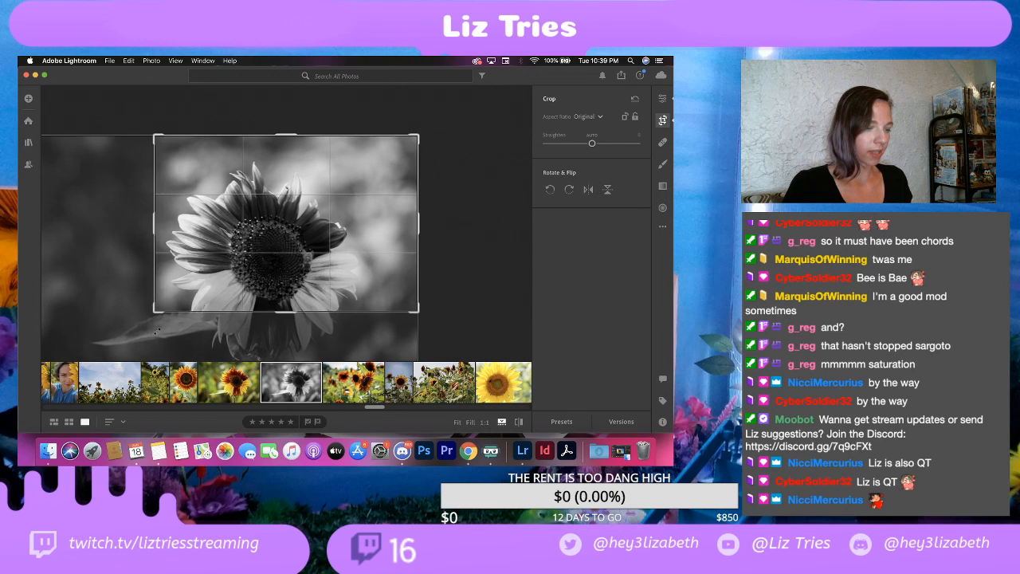
pyautogui.moveTo(216, 240); pyautogui.dragTo(136, 214)
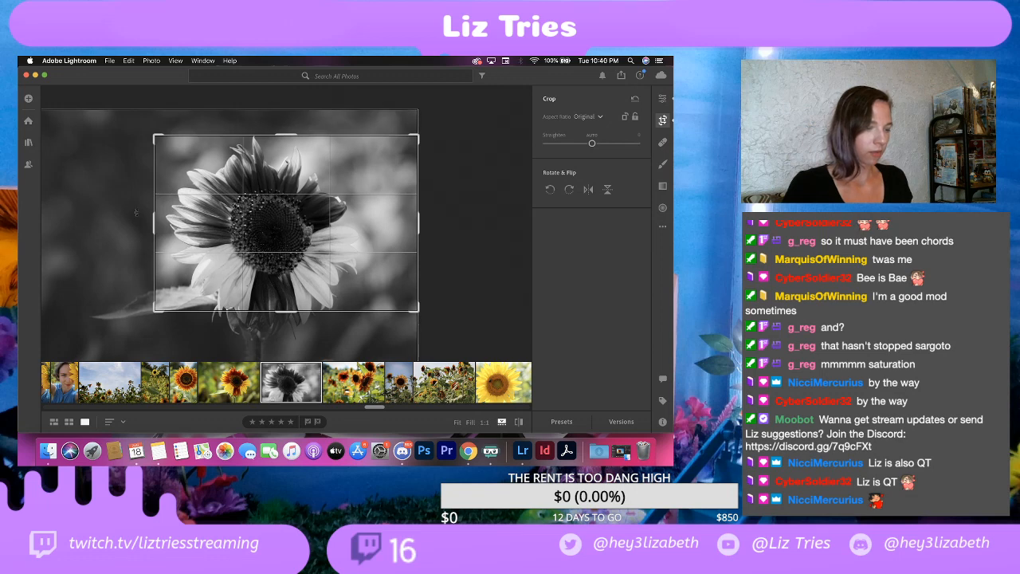
pyautogui.moveTo(157, 135); pyautogui.dragTo(204, 139)
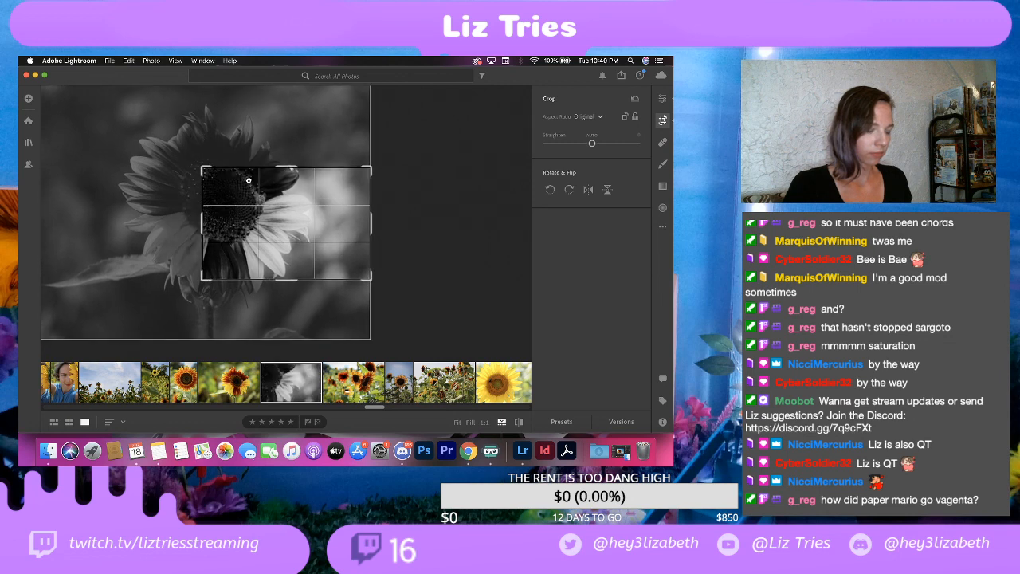
pyautogui.moveTo(247, 179)
pyautogui.mouseDown()
pyautogui.moveTo(243, 209)
pyautogui.moveTo(240, 188)
pyautogui.mouseUp()
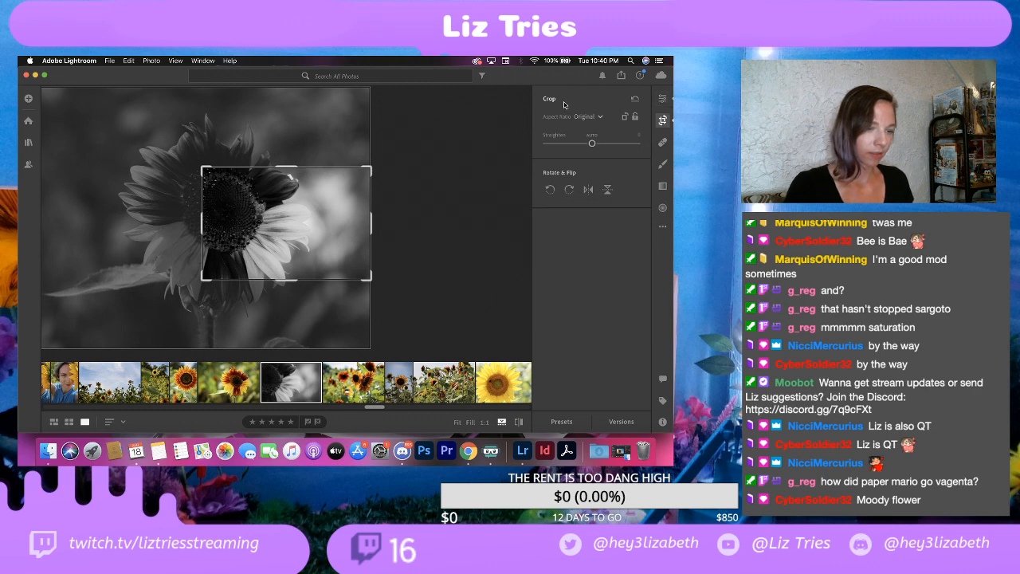
pyautogui.click(662, 99)
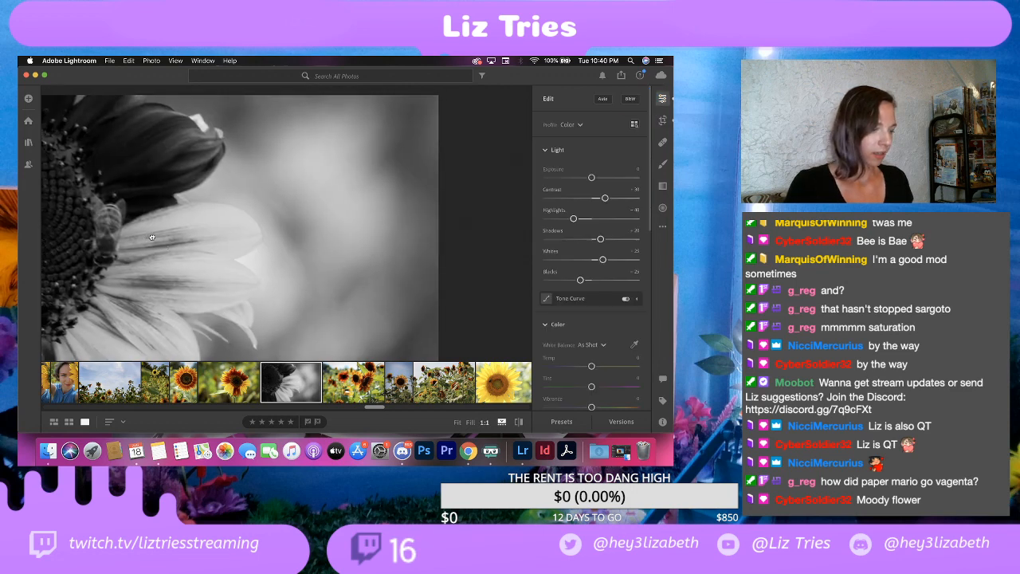
pyautogui.click(151, 236)
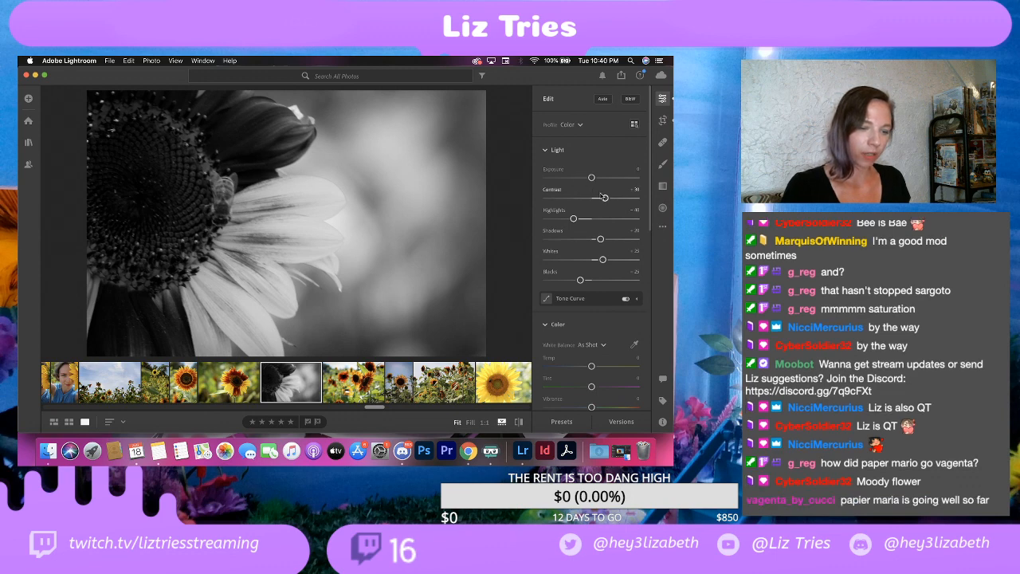
# Step: Set Exposure to +0.30 and Contrast to +35 on the cropped black-and-white sunflower and compare it with the color version
pyautogui.moveTo(592, 178)
pyautogui.mouseDown()
pyautogui.moveTo(604, 179)
pyautogui.moveTo(595, 180)
pyautogui.mouseUp()
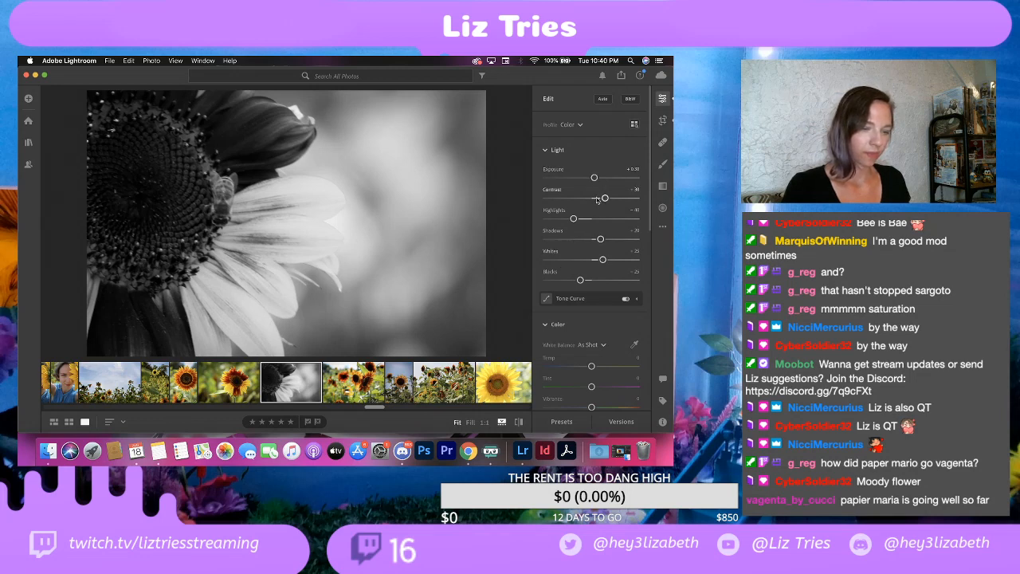
pyautogui.moveTo(603, 200)
pyautogui.mouseDown()
pyautogui.moveTo(594, 200)
pyautogui.moveTo(607, 201)
pyautogui.mouseUp()
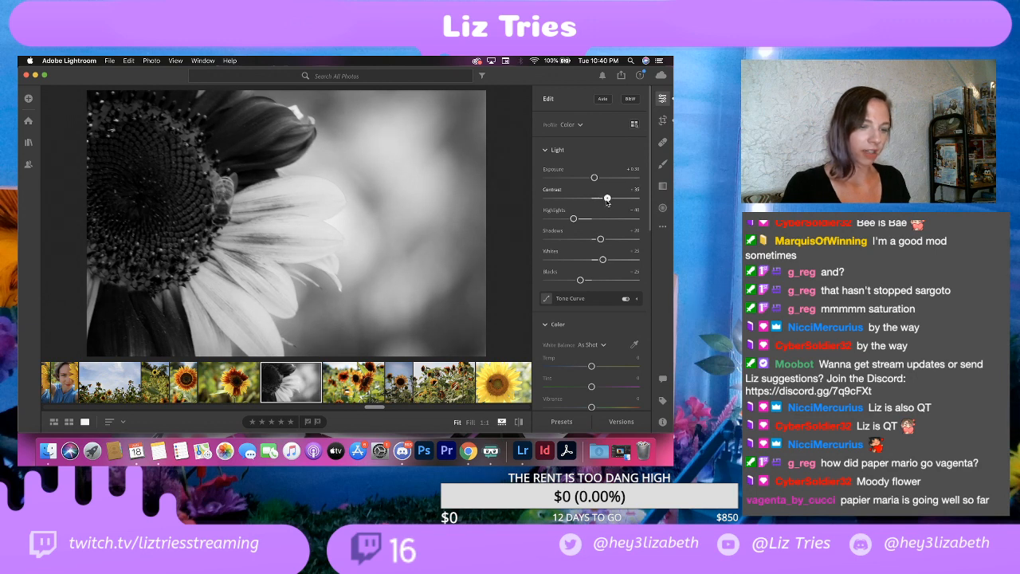
pyautogui.moveTo(607, 201); pyautogui.dragTo(606, 201)
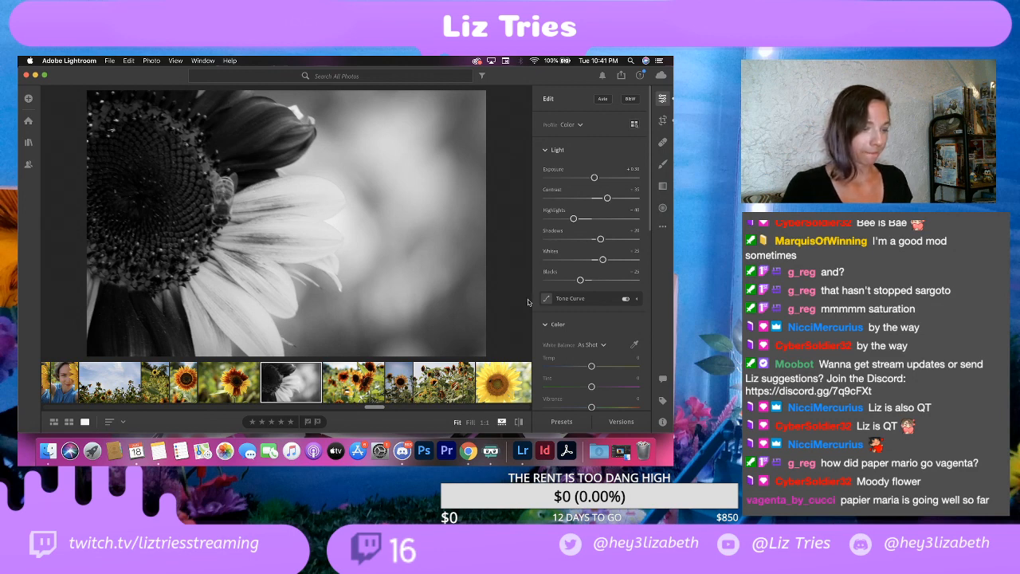
pyautogui.press('Right')
pyautogui.click(281, 388)
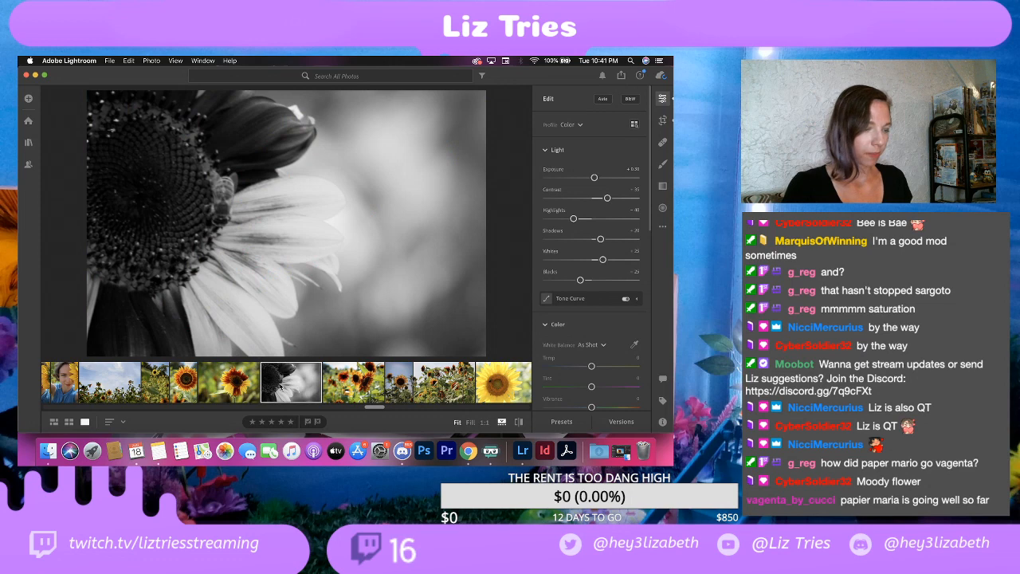
pyautogui.click(238, 387)
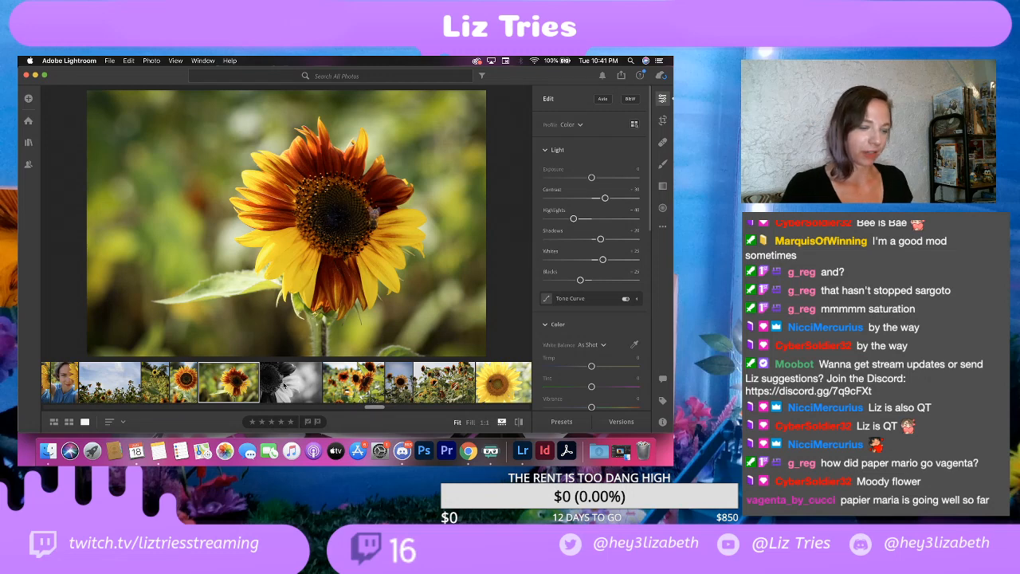
pyautogui.click(283, 385)
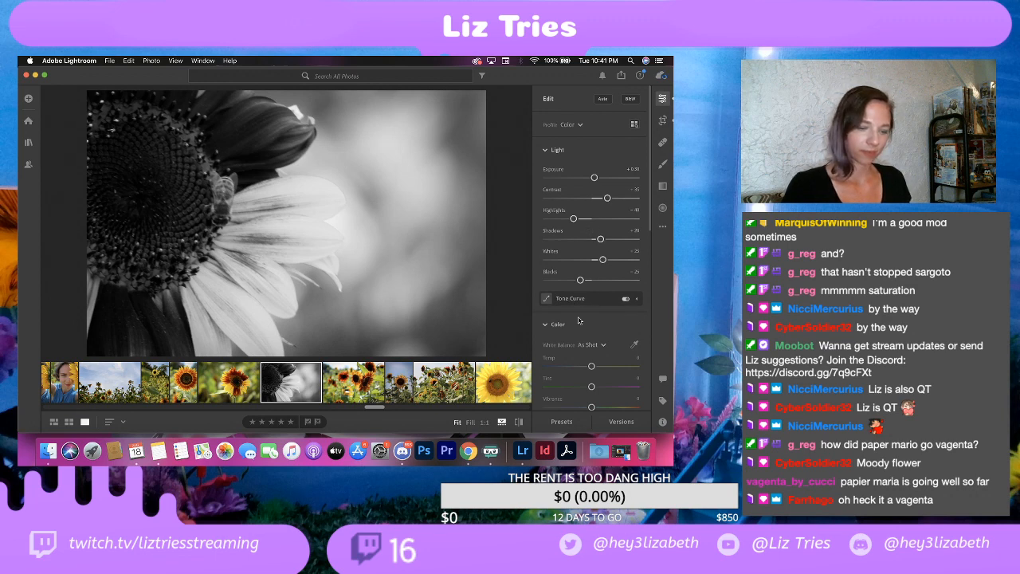
# Step: Set Shadows to +50 and Vignette to -35 on the cropped black-and-white sunflower
pyautogui.scroll(-4, 605, 318)
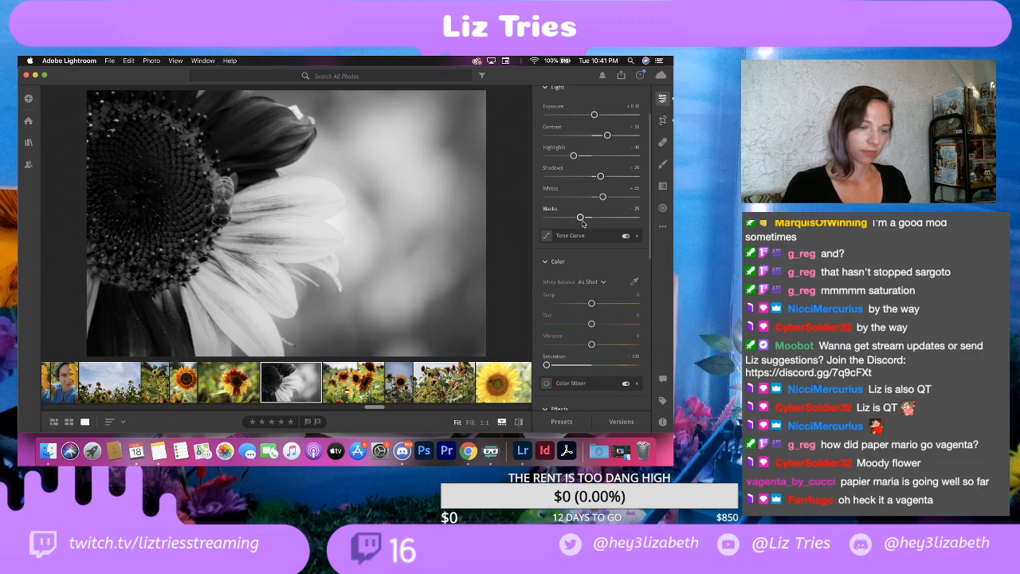
pyautogui.scroll(1, 599, 192)
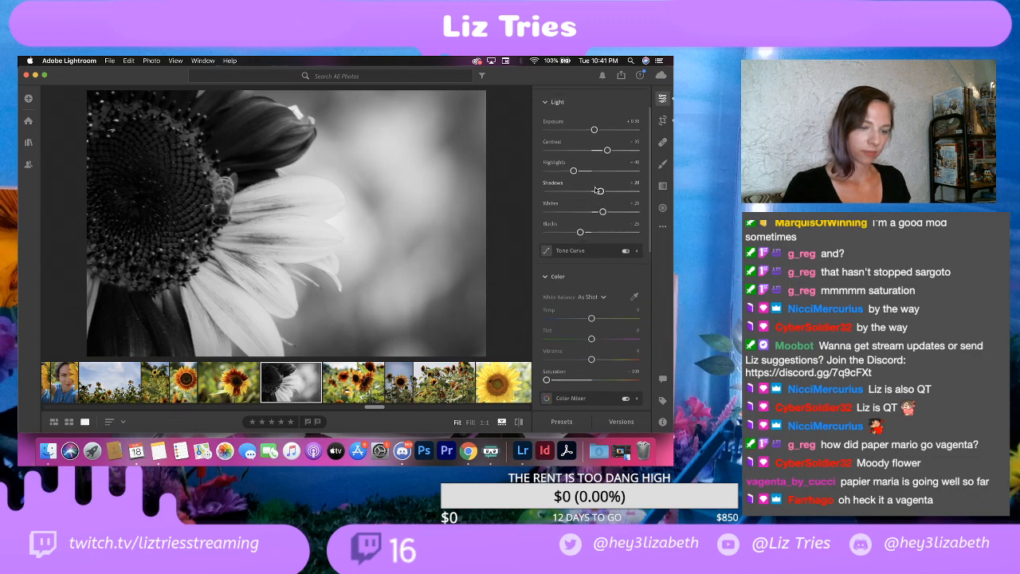
pyautogui.moveTo(601, 193); pyautogui.dragTo(616, 196)
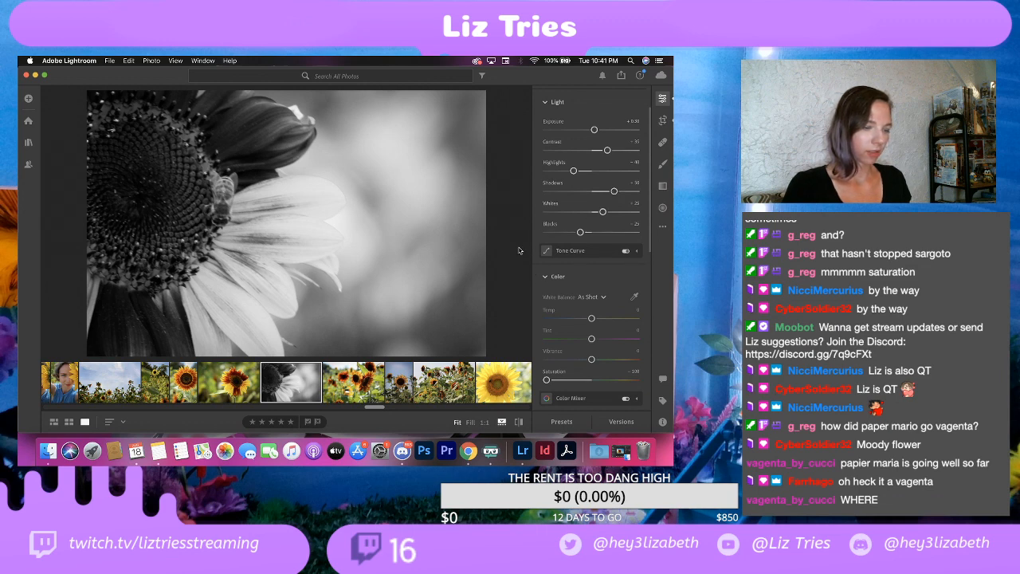
pyautogui.scroll(-3, 618, 337)
pyautogui.scroll(-3, 618, 336)
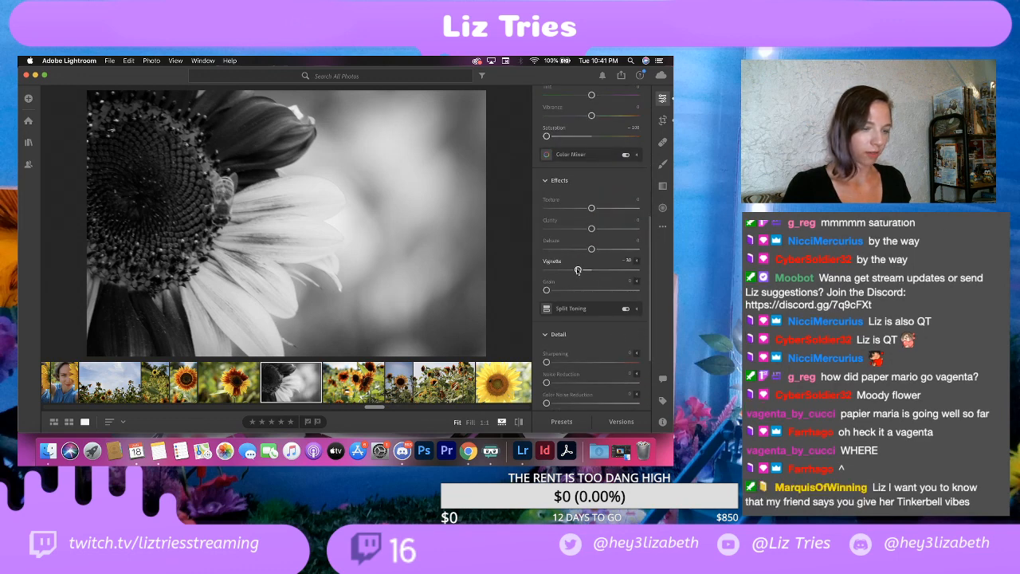
pyautogui.moveTo(578, 270); pyautogui.dragTo(575, 271)
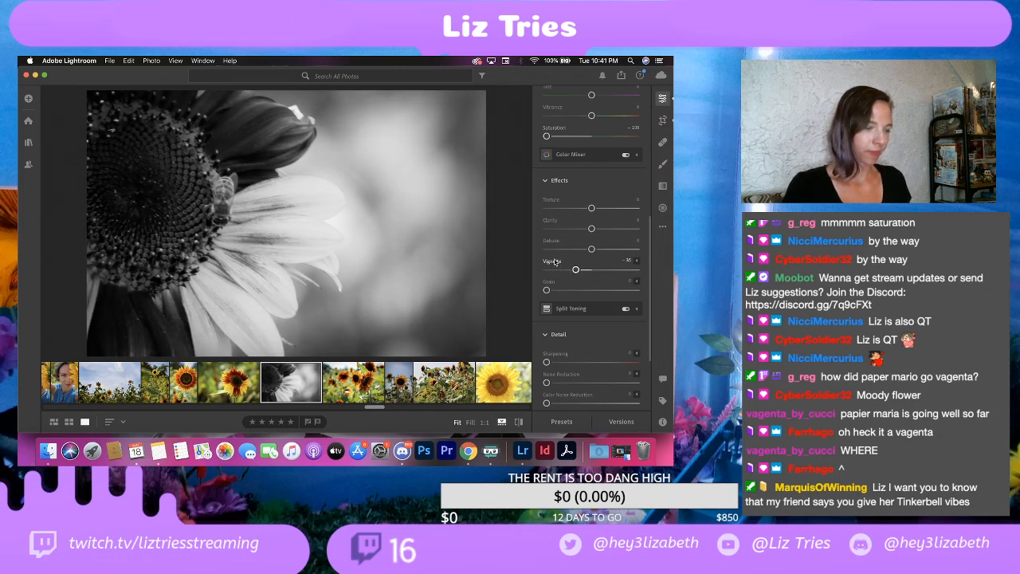
# Step: Set the watermark's horizontal offset to 84 and export the black-and-white sunflower to the EDITS folder
pyautogui.click(70, 60)
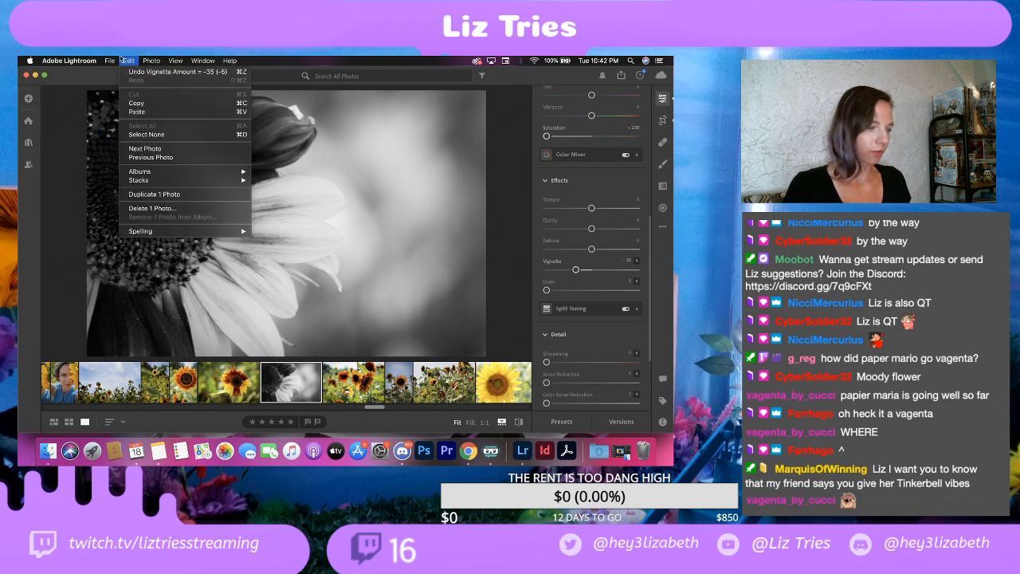
pyautogui.click(121, 110)
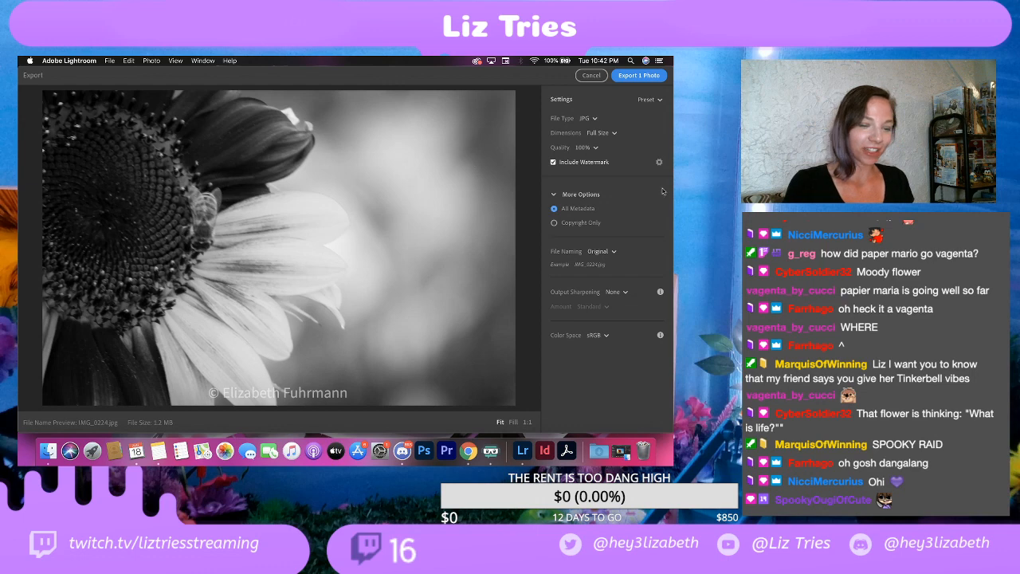
pyautogui.click(659, 162)
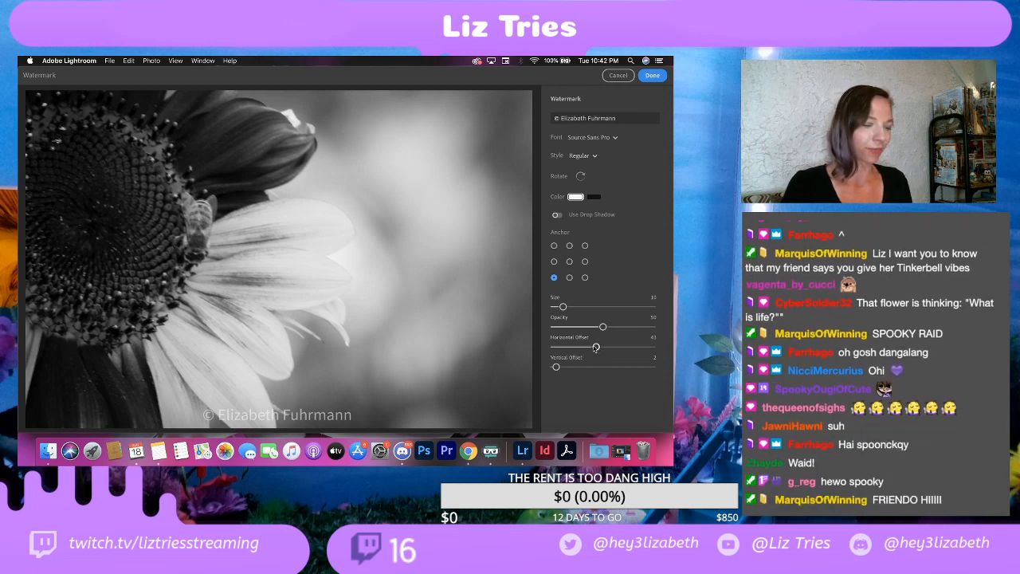
pyautogui.moveTo(596, 349); pyautogui.dragTo(641, 344)
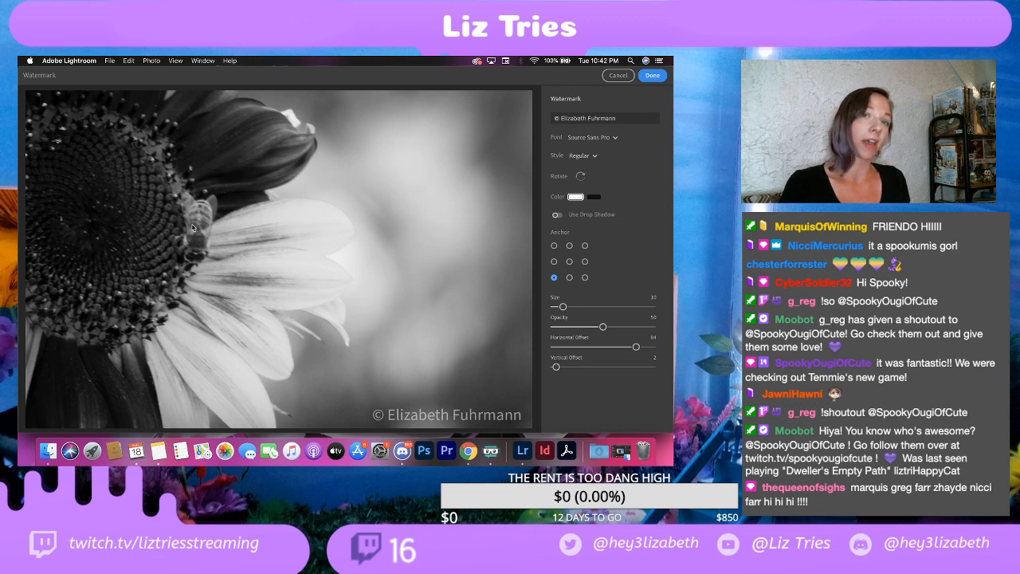
pyautogui.click(650, 76)
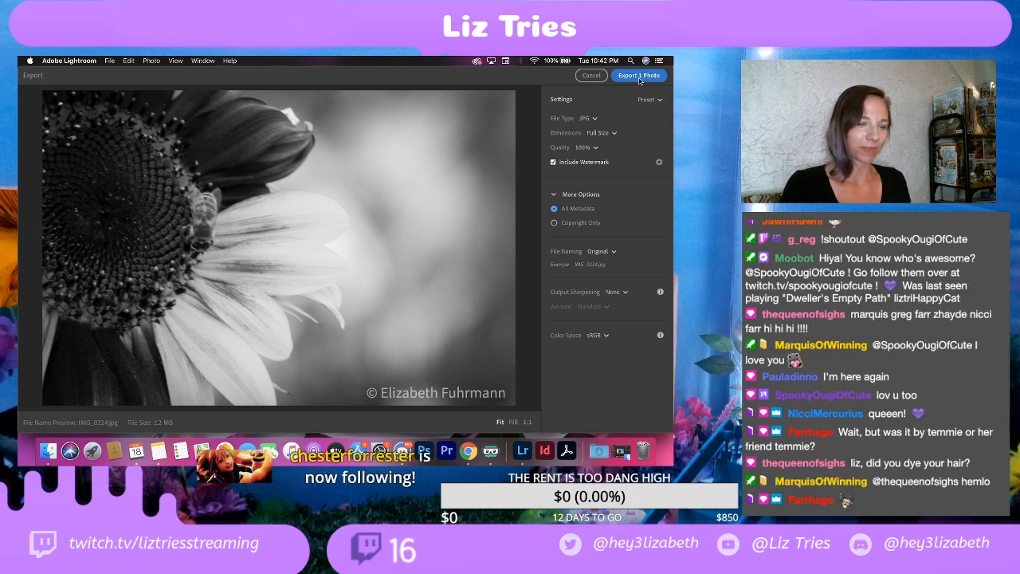
pyautogui.click(639, 76)
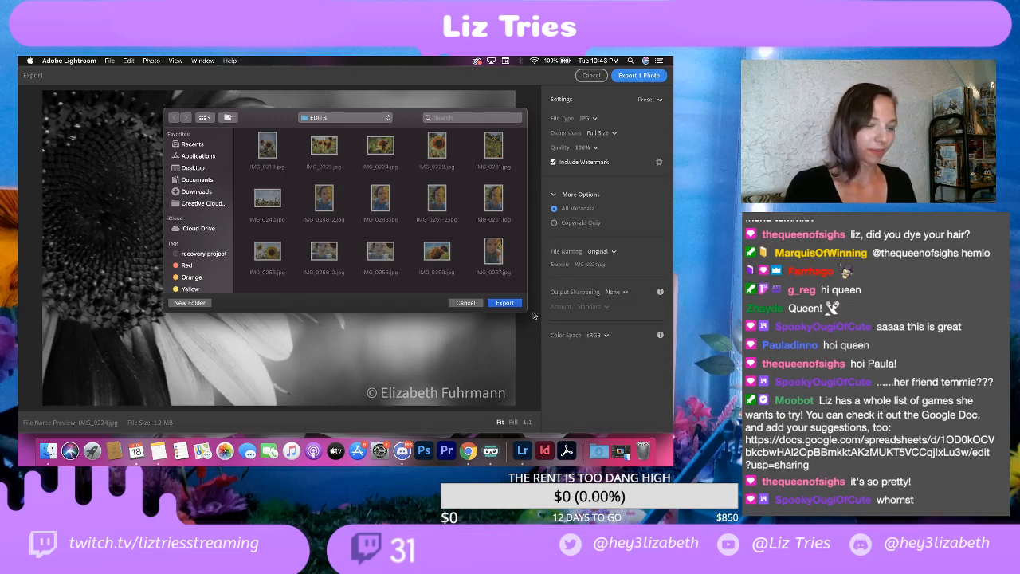
pyautogui.click(507, 302)
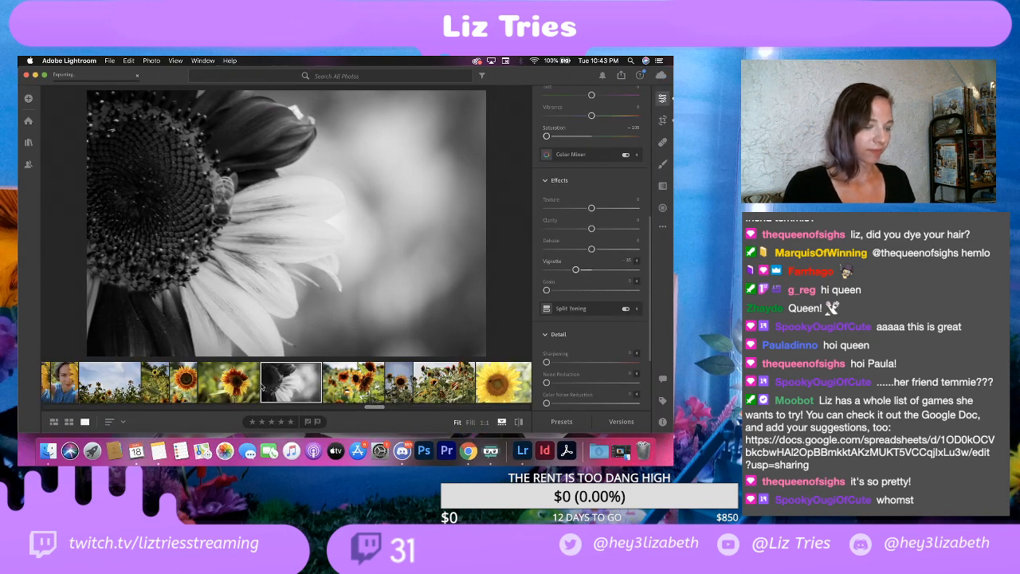
# Step: Look back through the earlier photos, including the color sunflower, the side-view yellow sunflower and the selfies
pyautogui.click(236, 384)
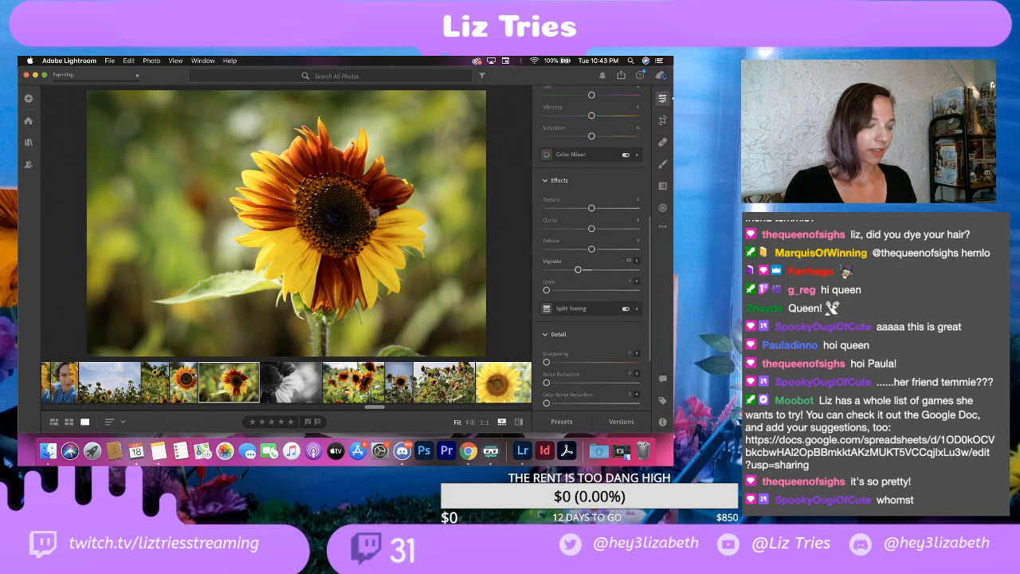
pyautogui.hscroll(-10, 108, 381)
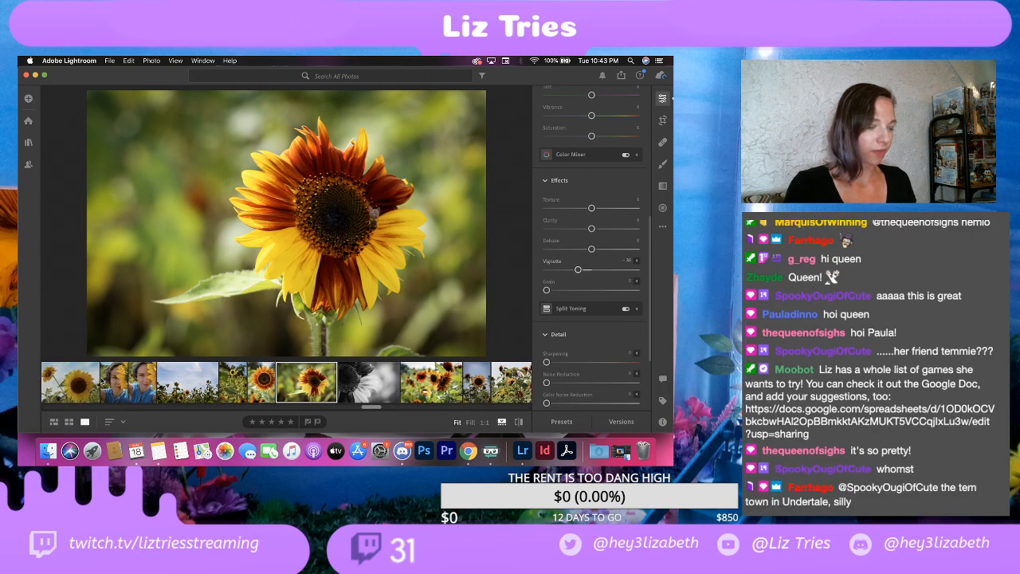
pyautogui.hscroll(-10, 102, 381)
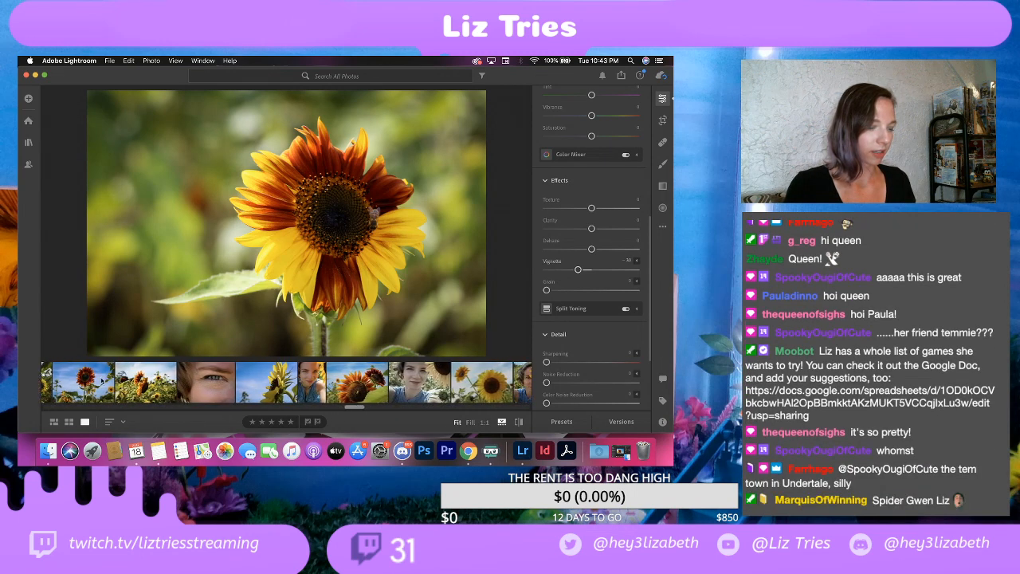
pyautogui.click(155, 382)
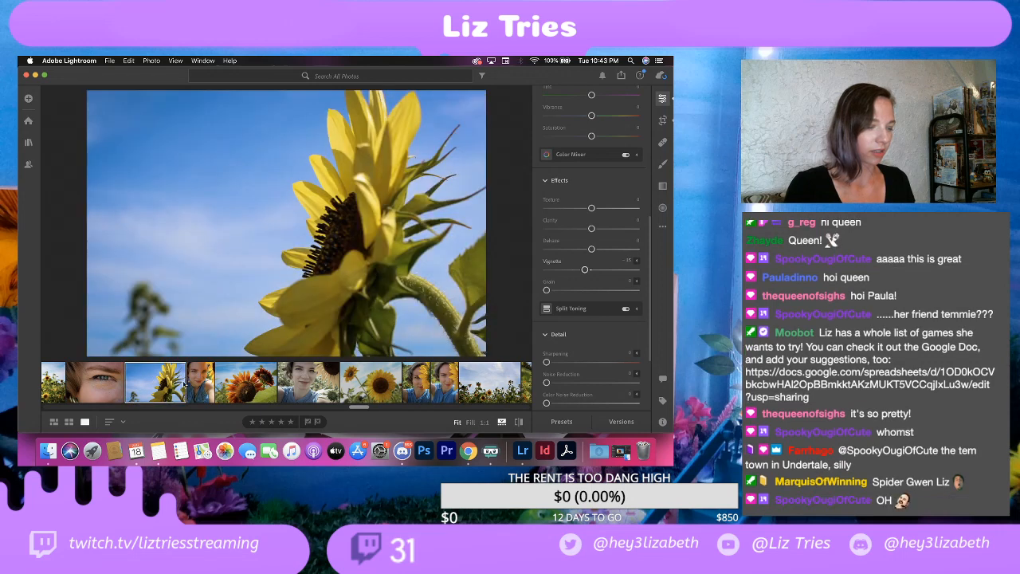
pyautogui.click(209, 382)
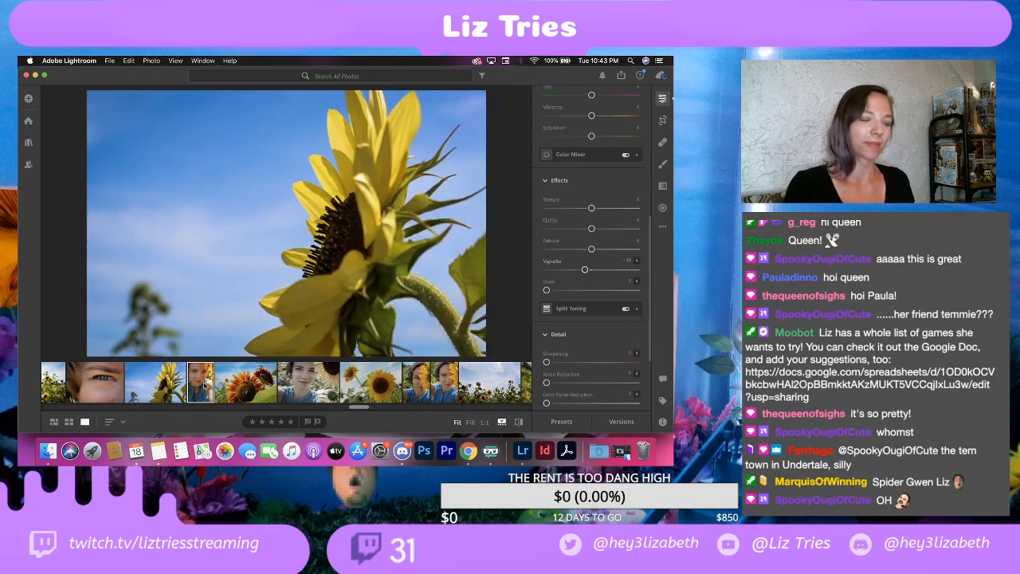
pyautogui.click(240, 386)
pyautogui.click(321, 389)
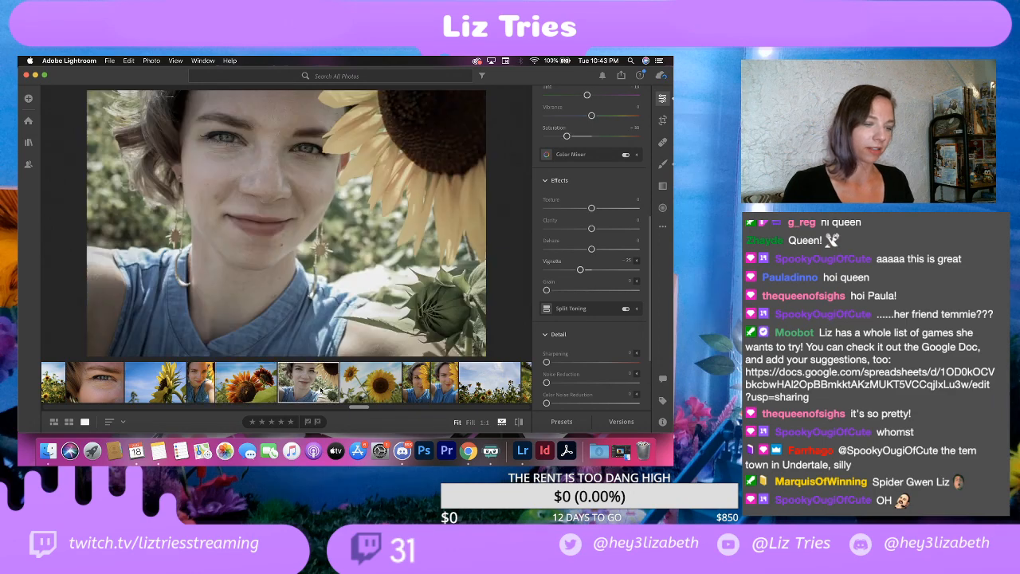
# Step: Inspect the bee in the photo of two orange-red sunflowers up close and rate the photo two stars
pyautogui.click(241, 388)
pyautogui.click(290, 278)
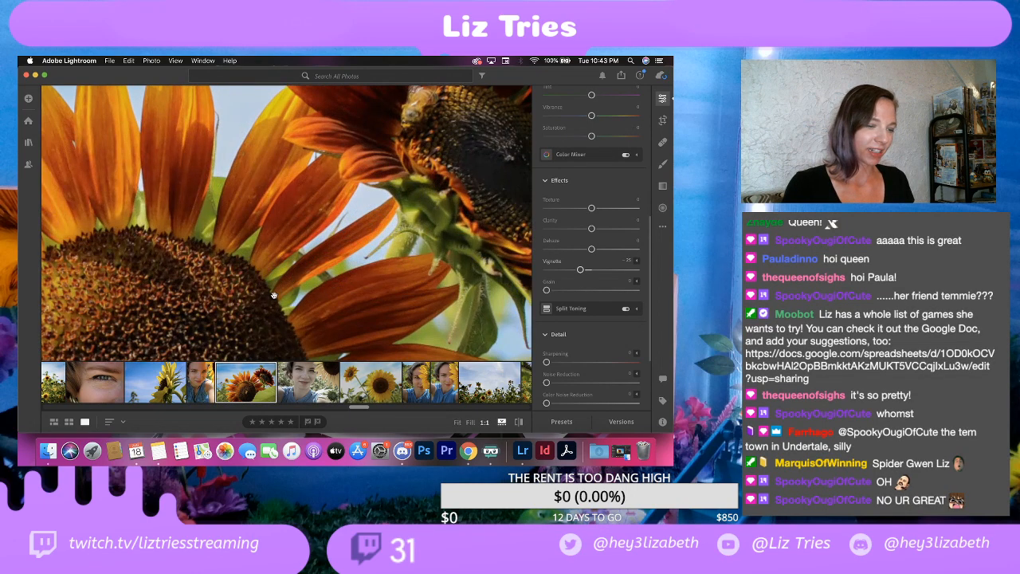
pyautogui.hscroll(10, 273, 294)
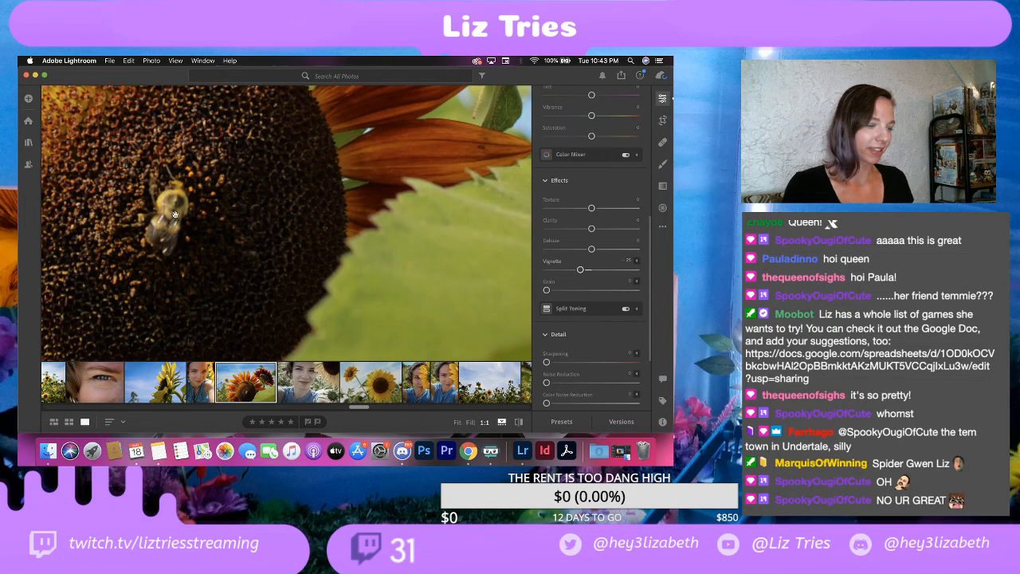
pyautogui.click(281, 194)
pyautogui.press('2')
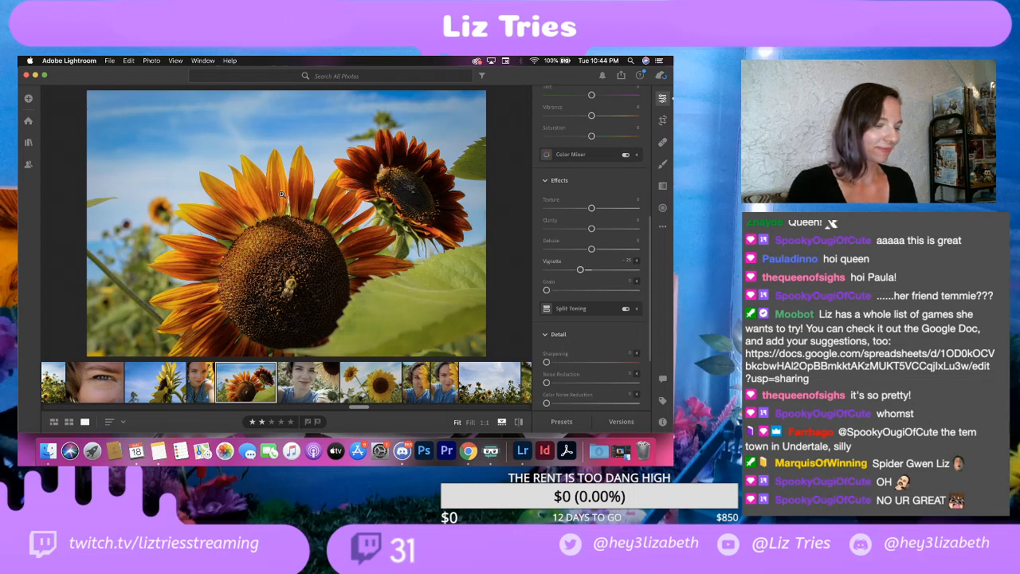
# Step: Review the sunflower selfies, the photo of two yellow sunflowers against the sky, and the wide sunflower field shot
pyautogui.click(313, 396)
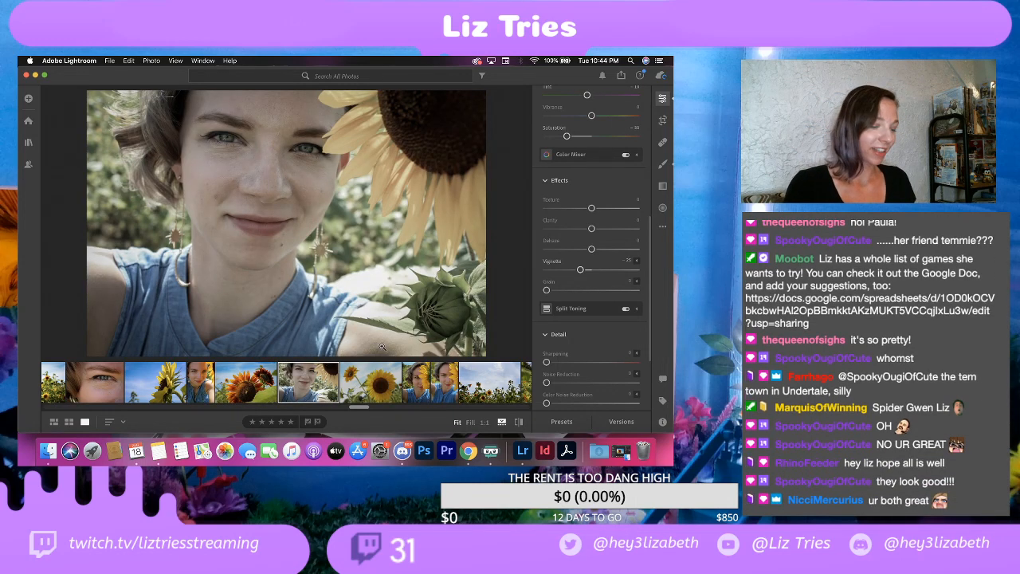
pyautogui.click(388, 375)
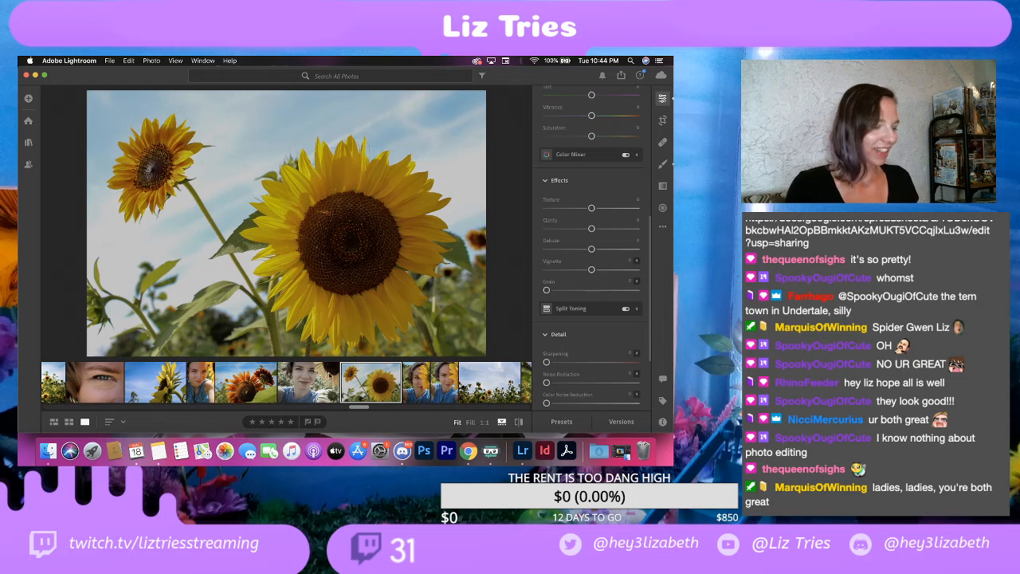
pyautogui.click(441, 384)
pyautogui.click(423, 383)
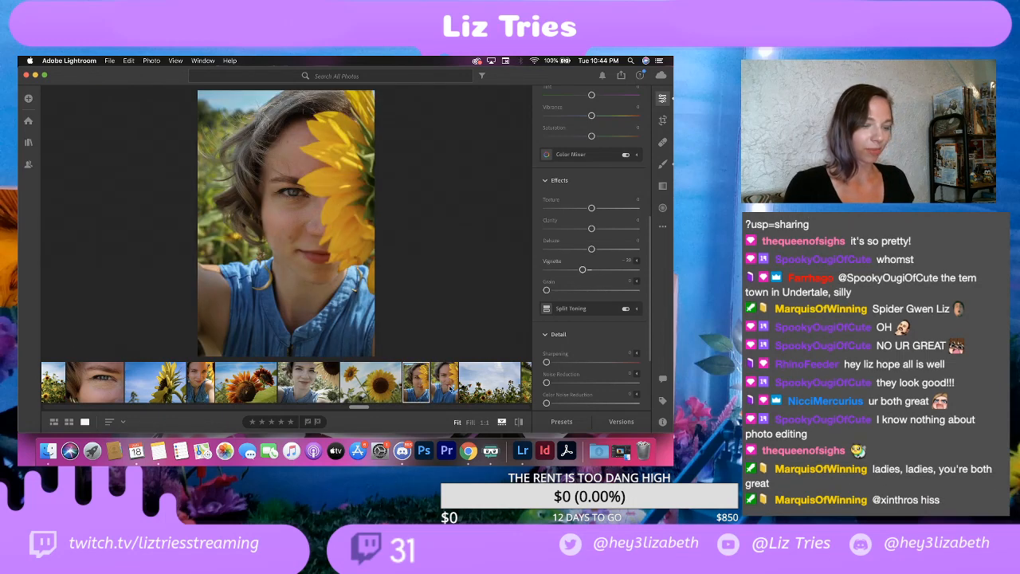
pyautogui.click(449, 388)
pyautogui.click(422, 385)
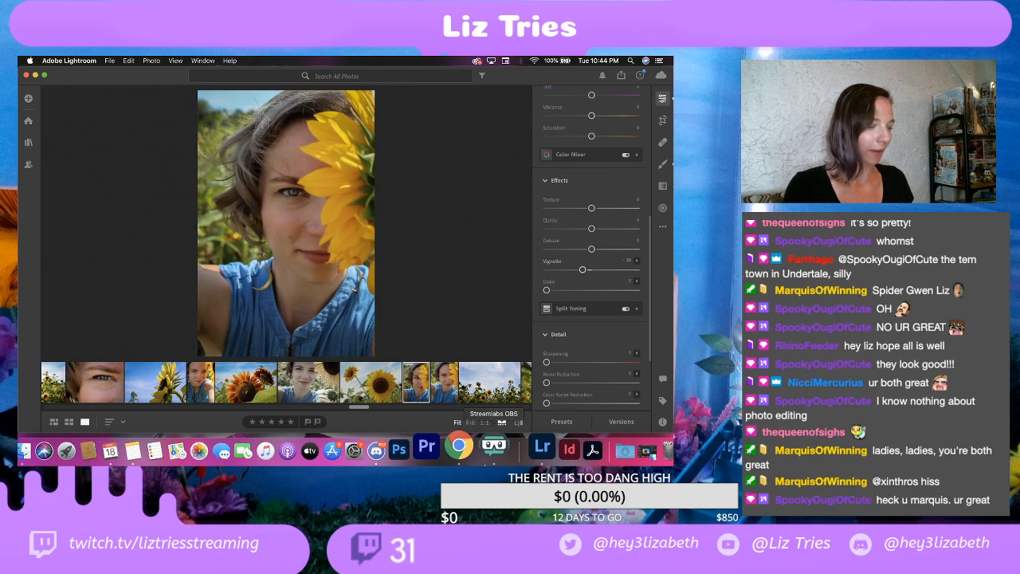
pyautogui.click(444, 384)
pyautogui.click(489, 383)
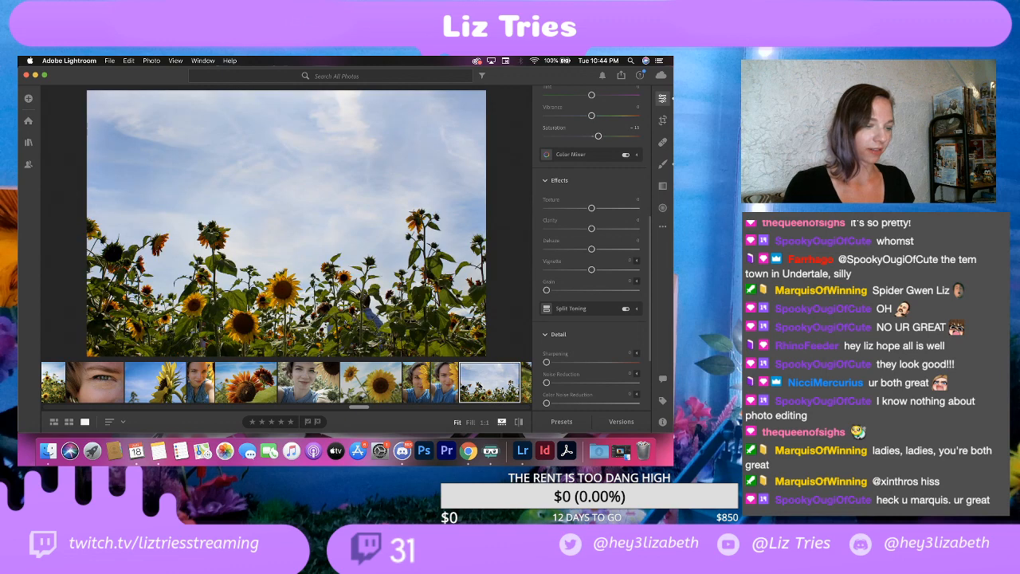
# Step: Review the vertical field and orange sunflower photos, and compare the red-and-yellow sunflower with the black-and-white bee close-up
pyautogui.hscroll(2, 485, 384)
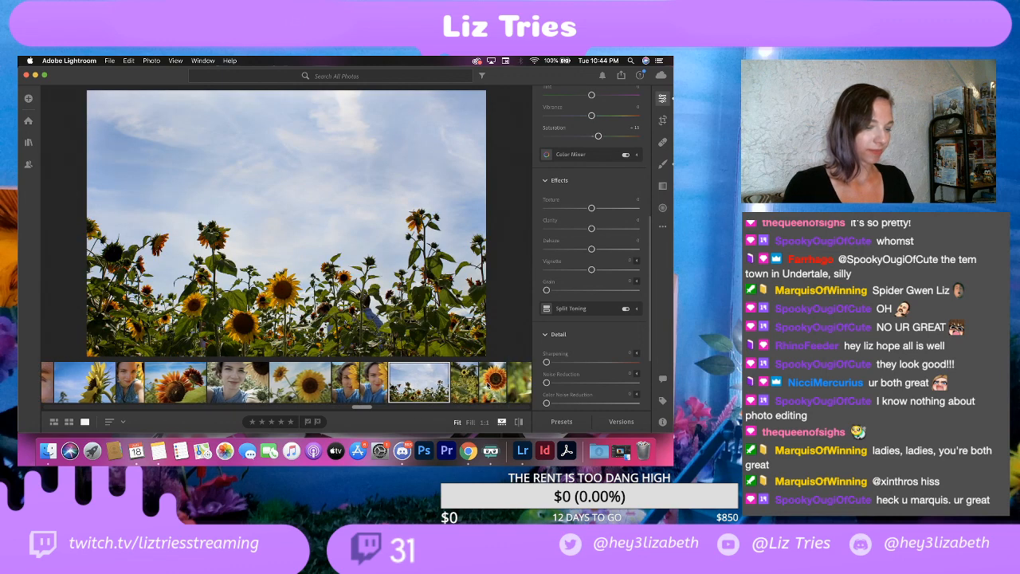
pyautogui.click(442, 380)
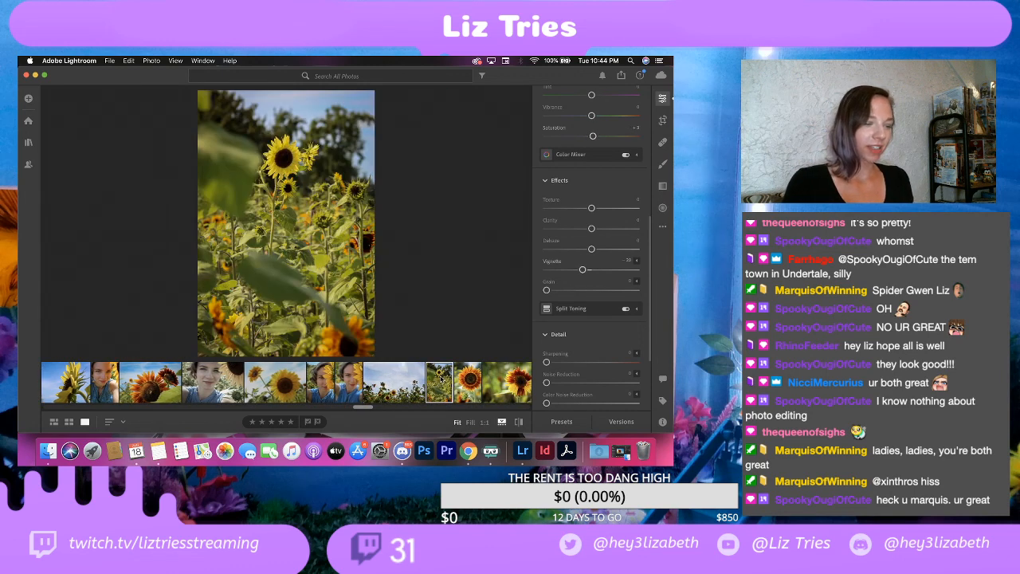
pyautogui.hscroll(2, 440, 380)
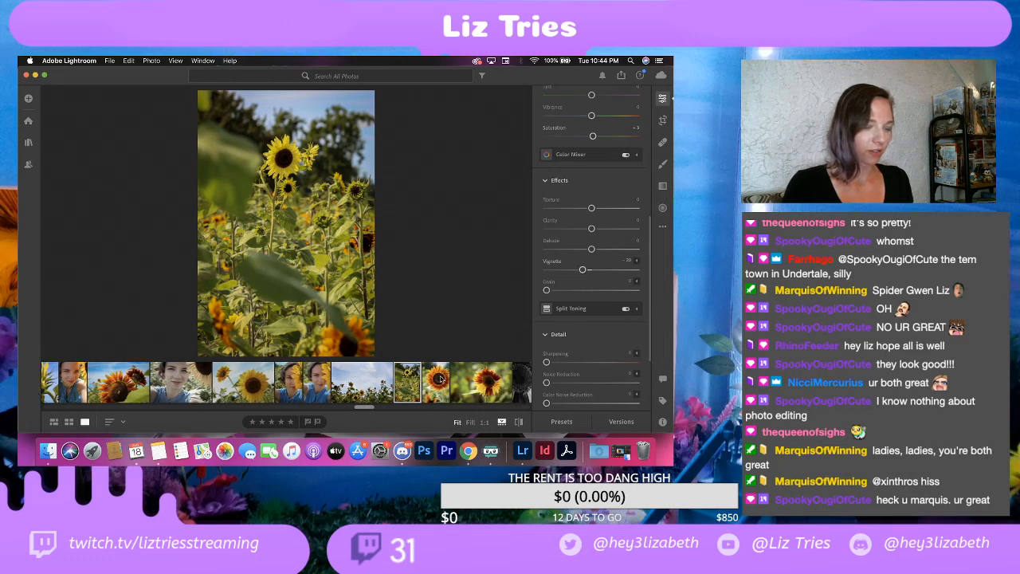
pyautogui.click(404, 383)
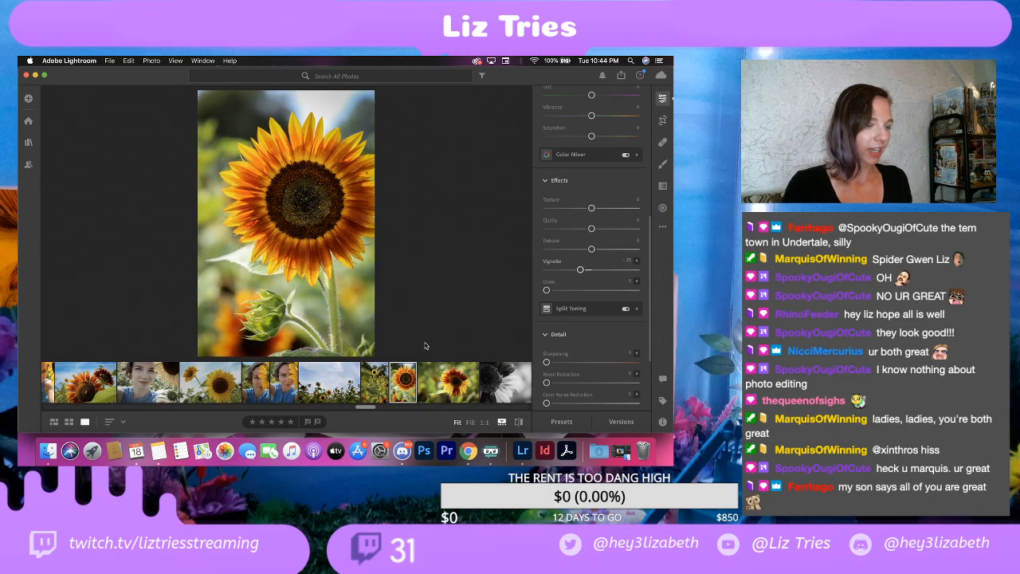
pyautogui.click(450, 378)
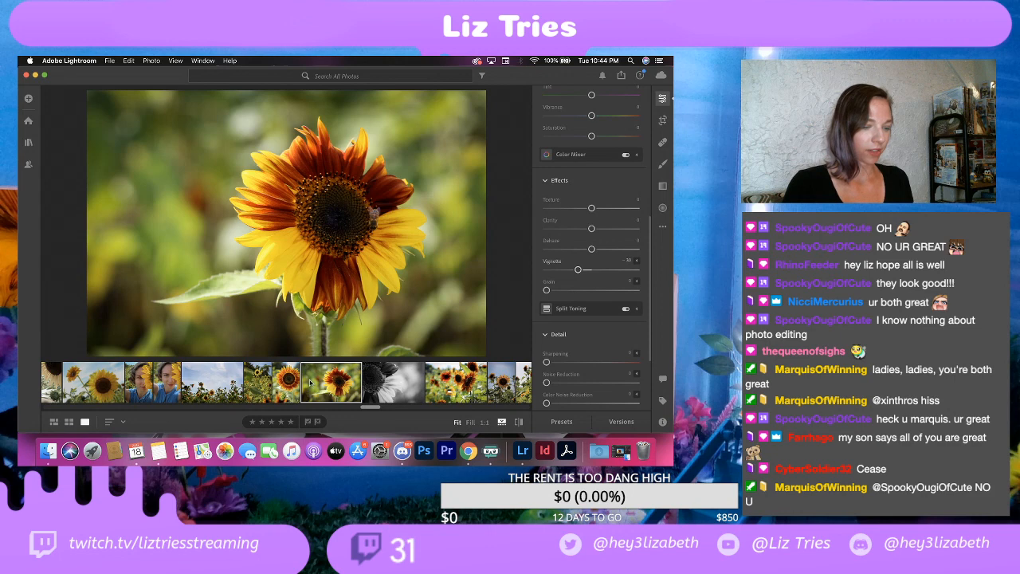
pyautogui.click(400, 388)
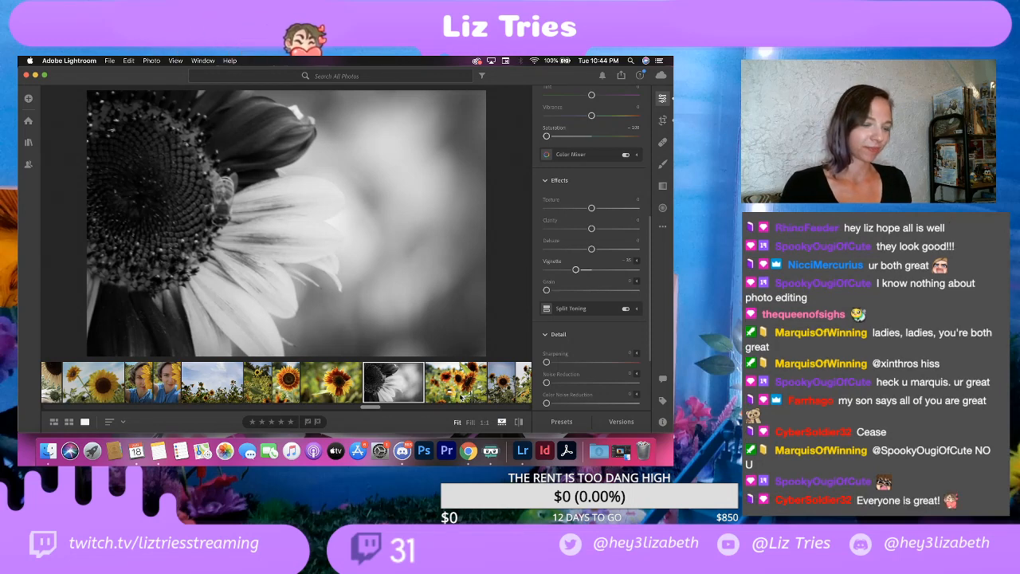
pyautogui.click(338, 384)
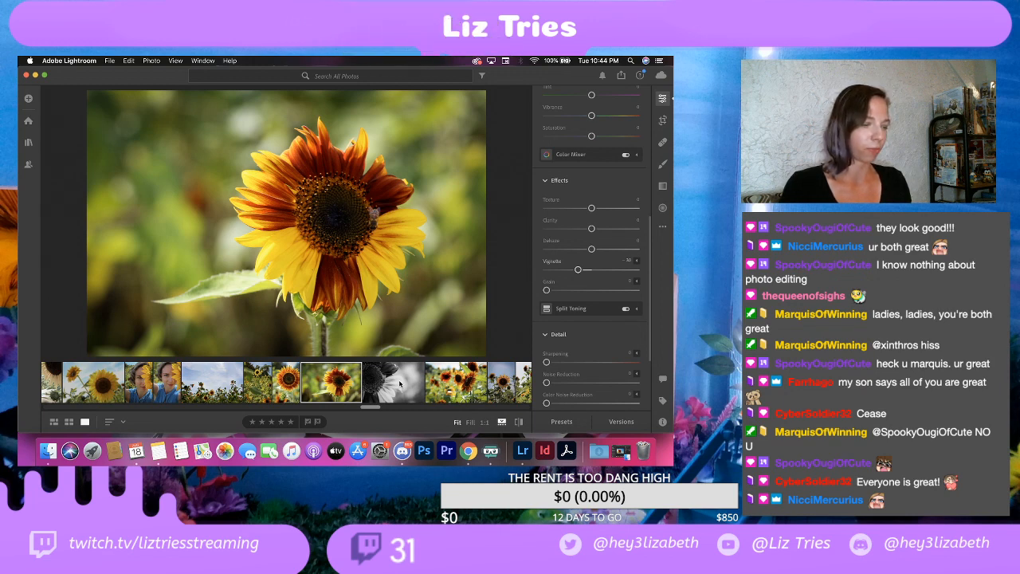
pyautogui.click(401, 384)
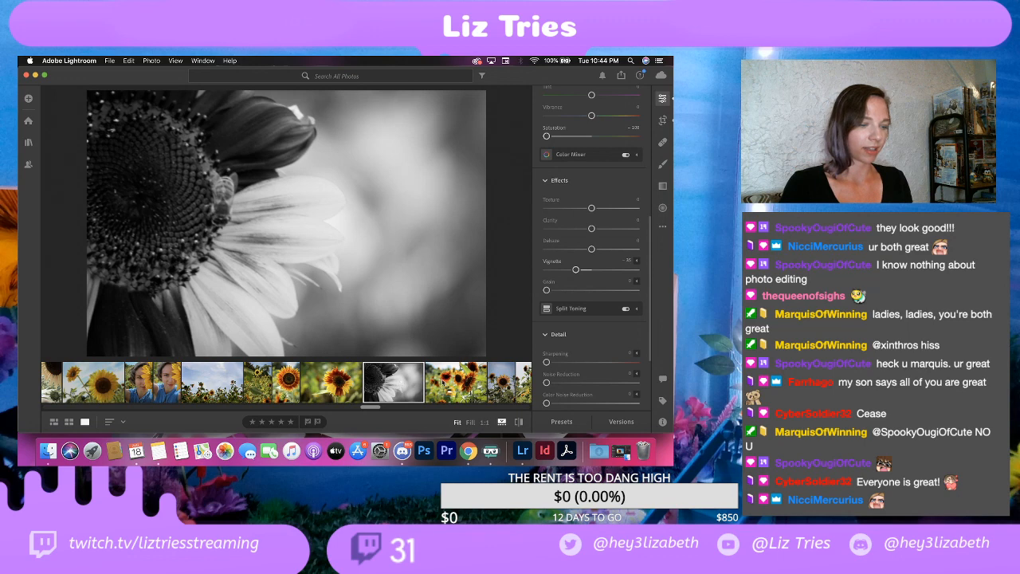
pyautogui.click(443, 385)
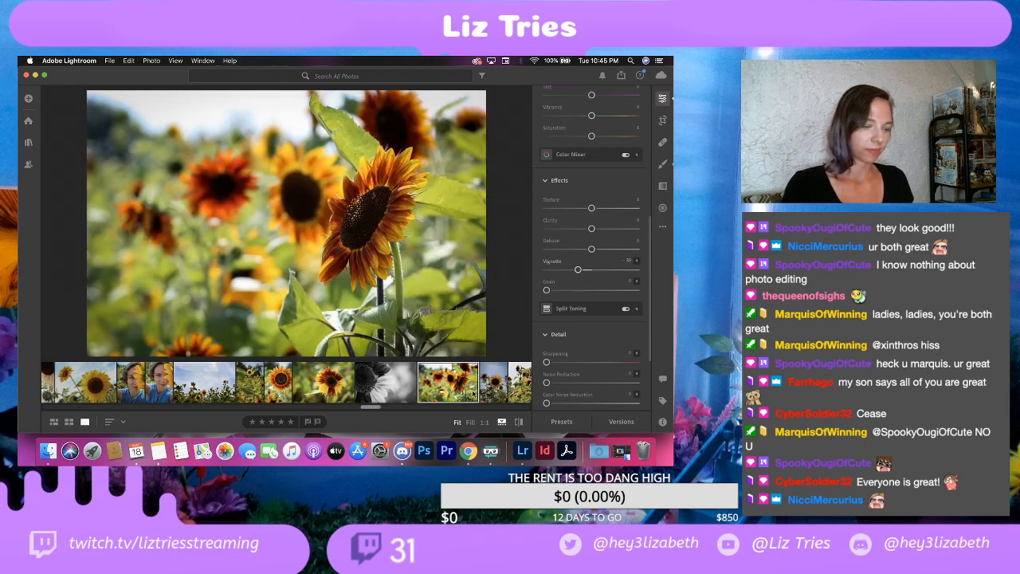
# Step: Skim back through the earlier photos and compare the orange sunflower cluster with the muted vertical sunflower against the sky
pyautogui.hscroll(1, 473, 393)
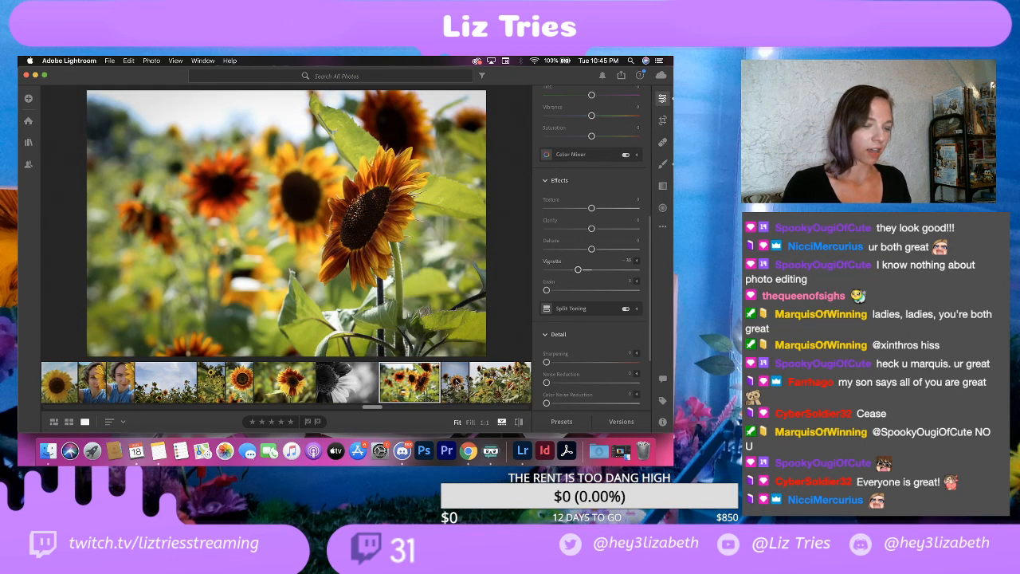
pyautogui.hscroll(-10, 253, 382)
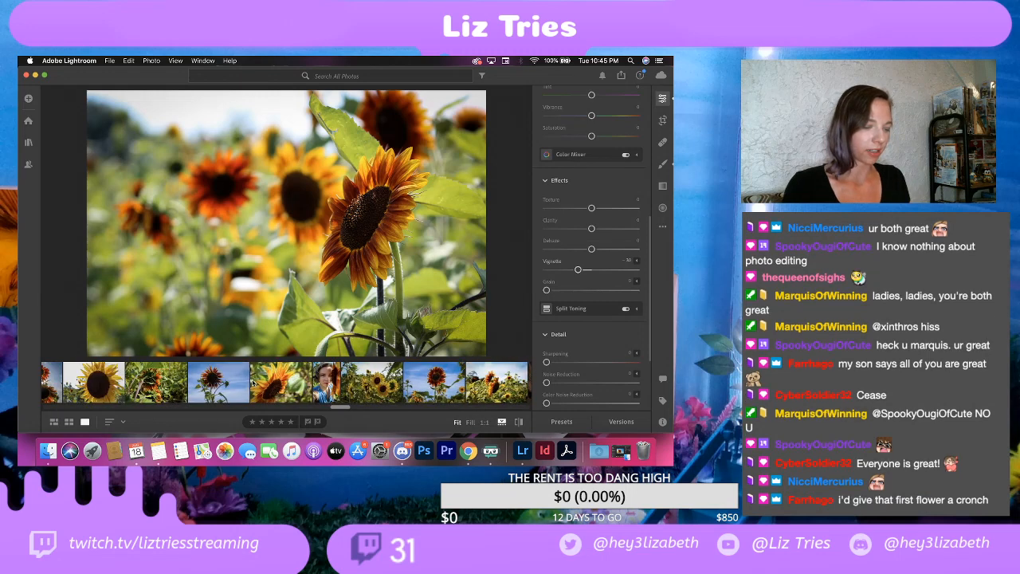
pyautogui.hscroll(-8, 253, 381)
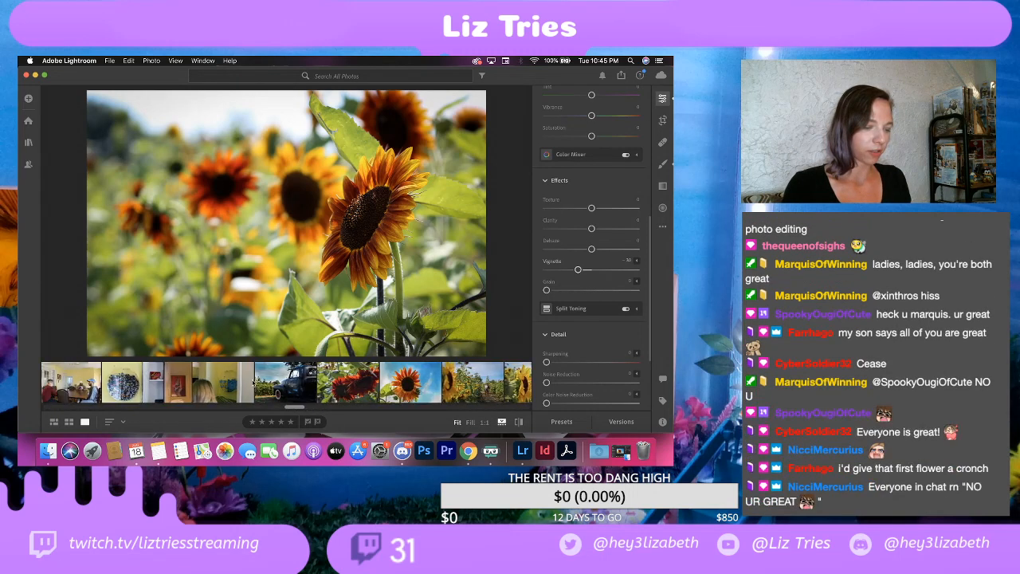
pyautogui.hscroll(10, 253, 382)
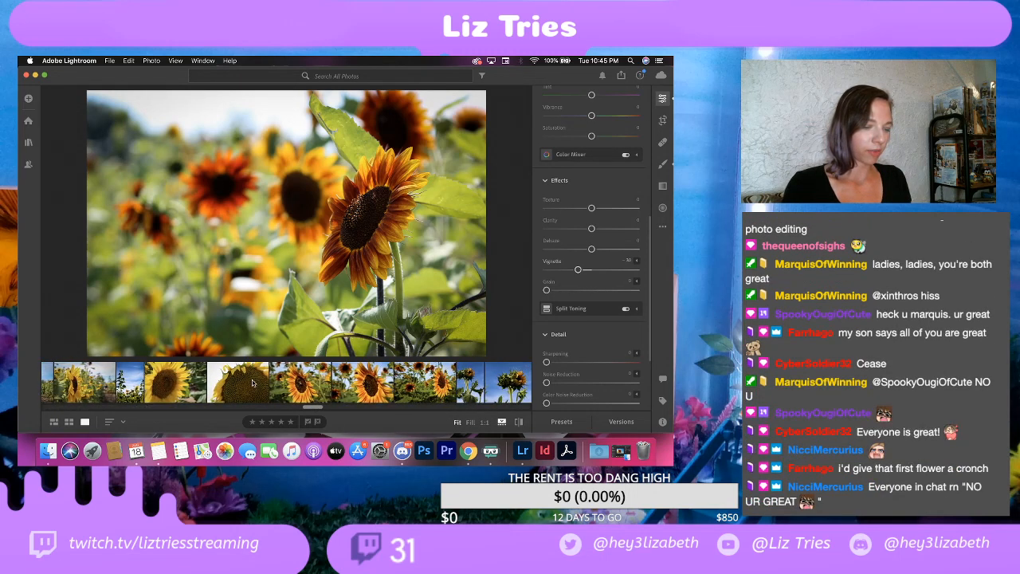
pyautogui.hscroll(10, 252, 382)
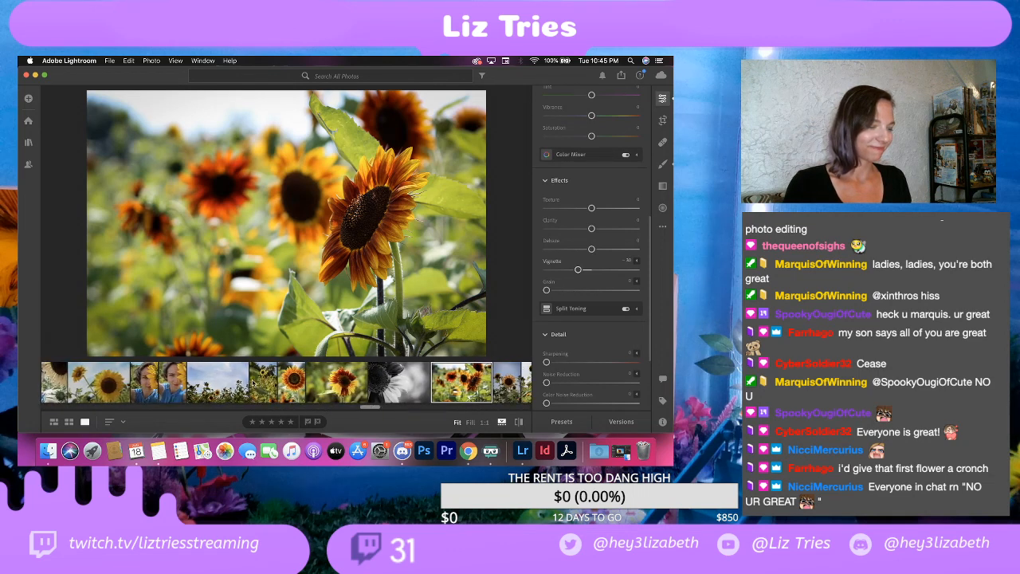
pyautogui.hscroll(-6, 252, 381)
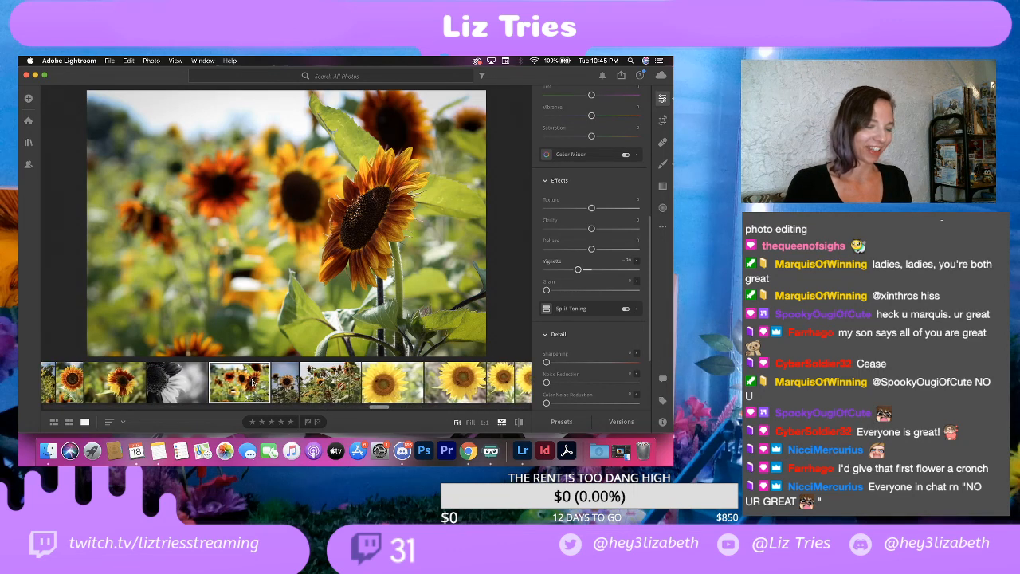
pyautogui.click(332, 382)
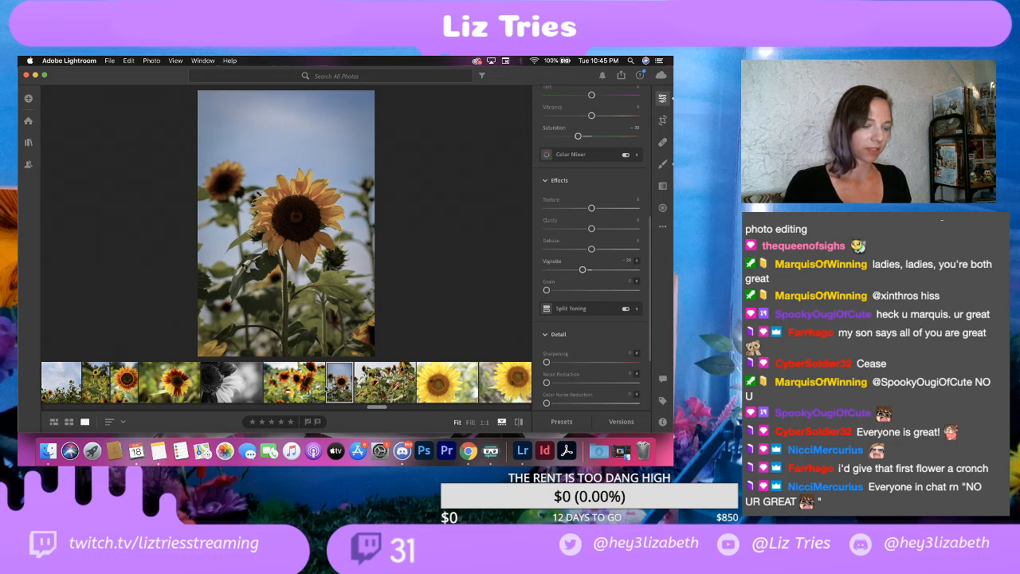
pyautogui.click(311, 385)
pyautogui.click(341, 386)
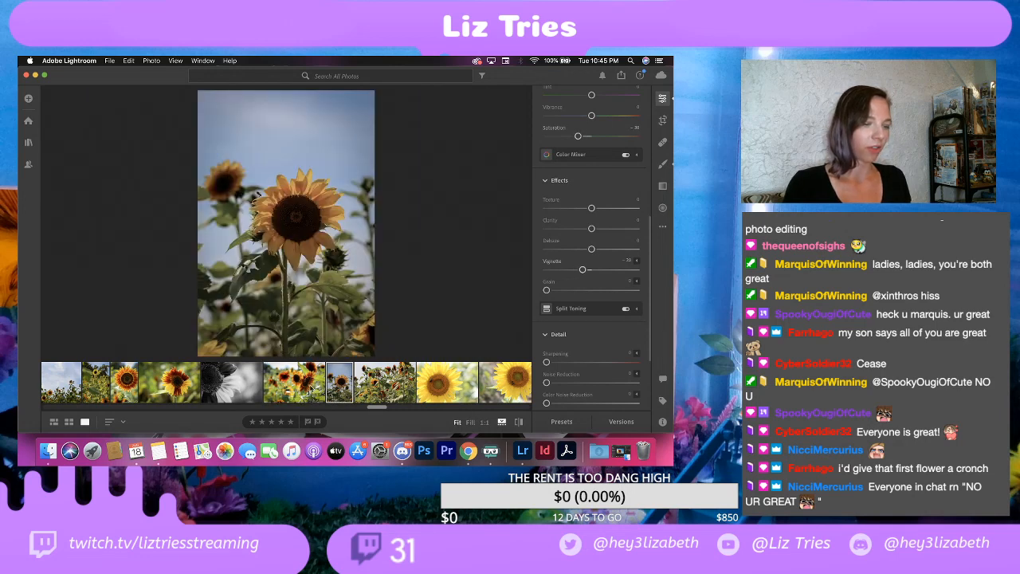
pyautogui.click(283, 381)
pyautogui.click(339, 382)
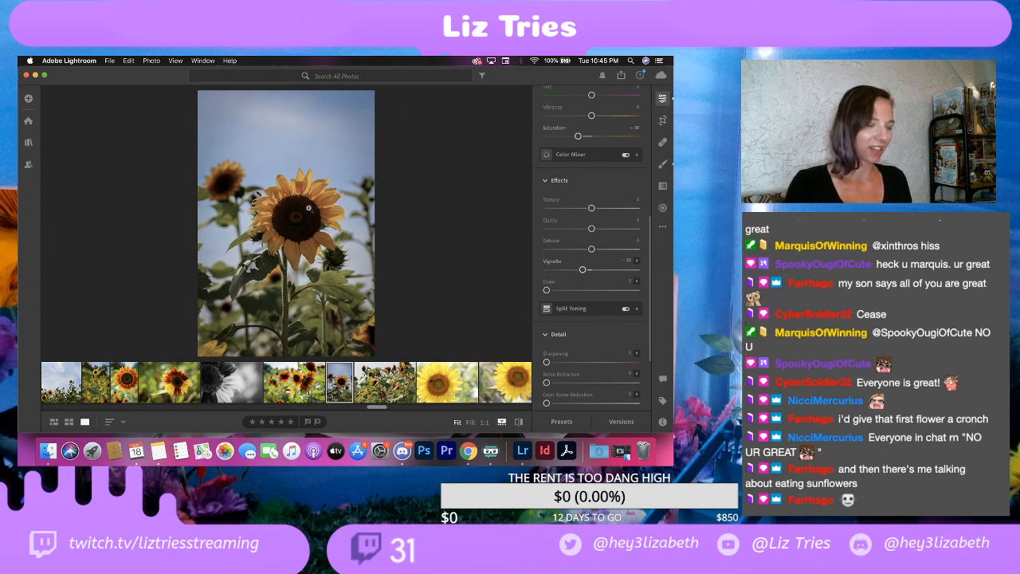
# Step: Delete the photo of the crowded stand of tall red and orange sunflowers
pyautogui.click(376, 394)
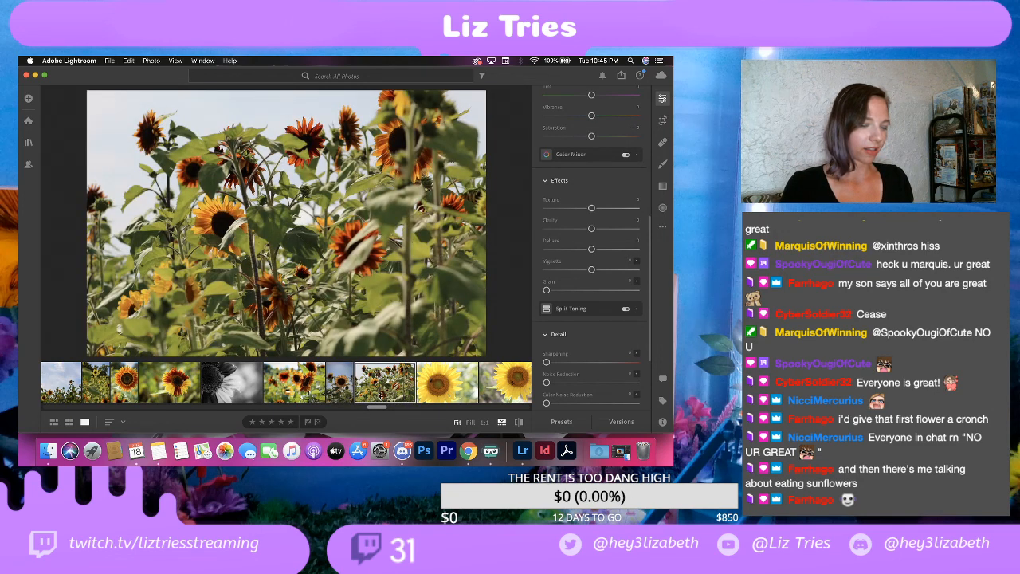
pyautogui.rightClick(386, 383)
pyautogui.click(430, 362)
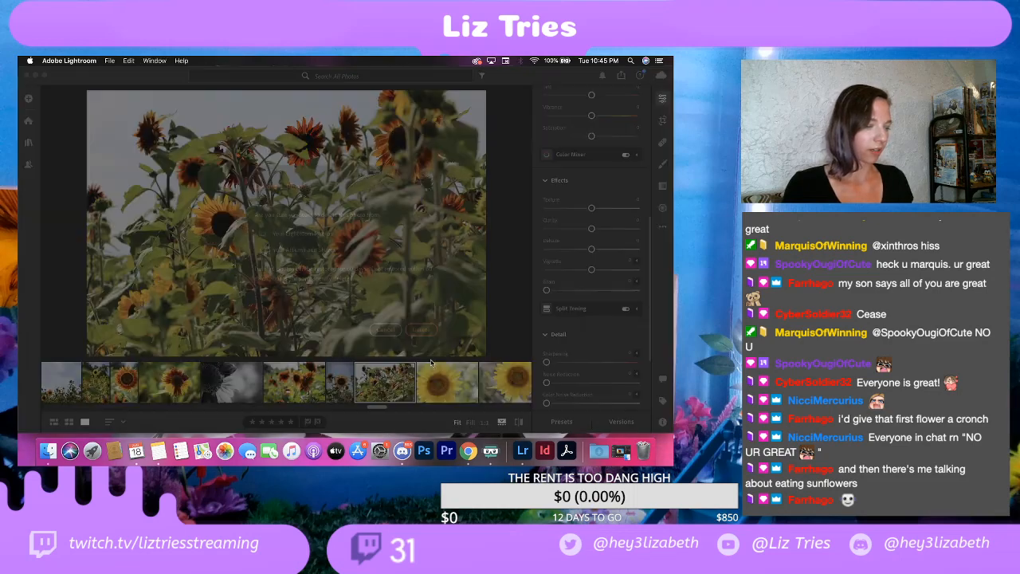
pyautogui.click(422, 328)
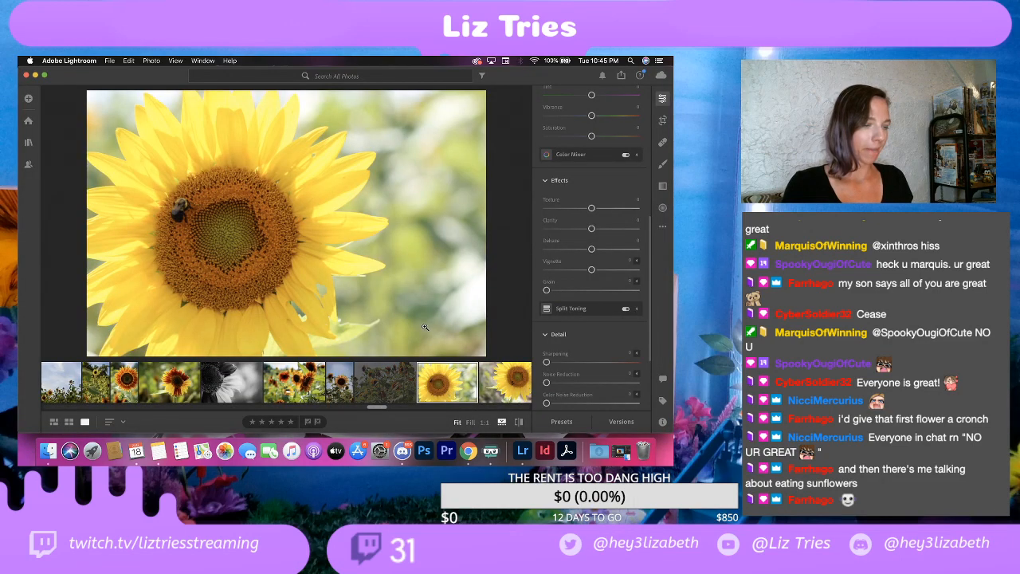
# Step: Check the yellow sunflower close-ups with the bee and delete the second vertical shot
pyautogui.click(438, 385)
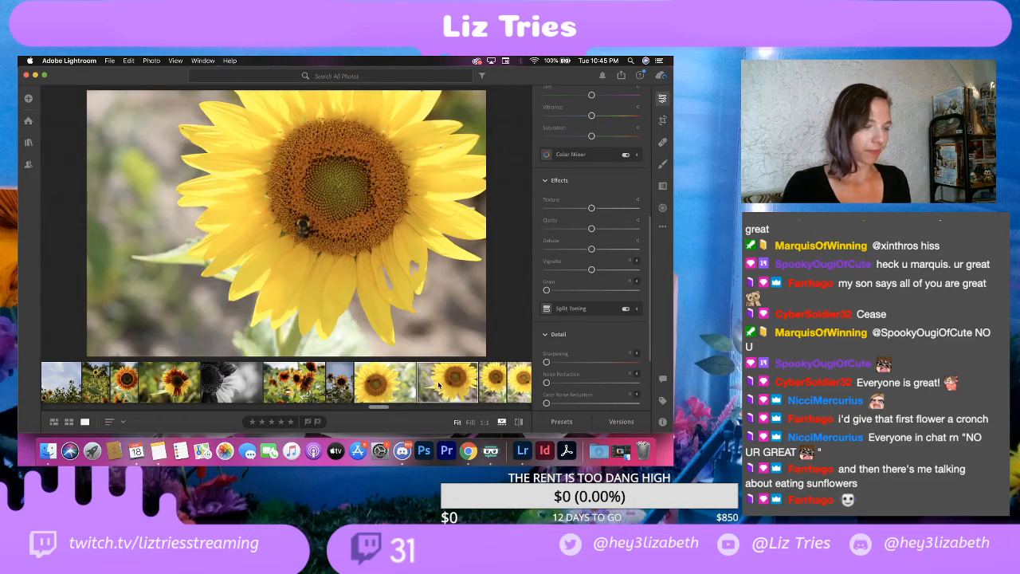
pyautogui.click(489, 386)
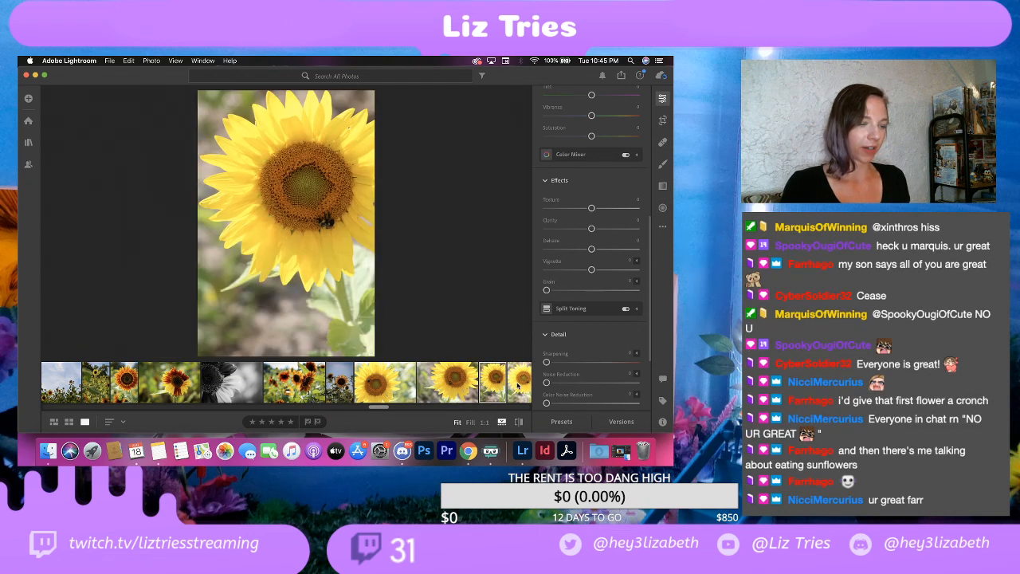
pyautogui.rightClick(517, 386)
pyautogui.click(569, 359)
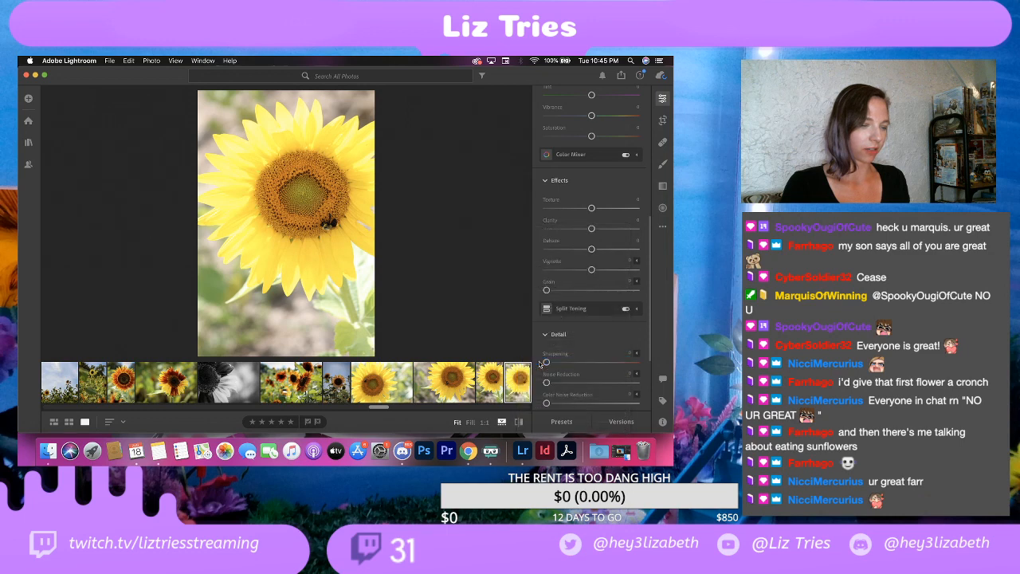
pyautogui.click(422, 329)
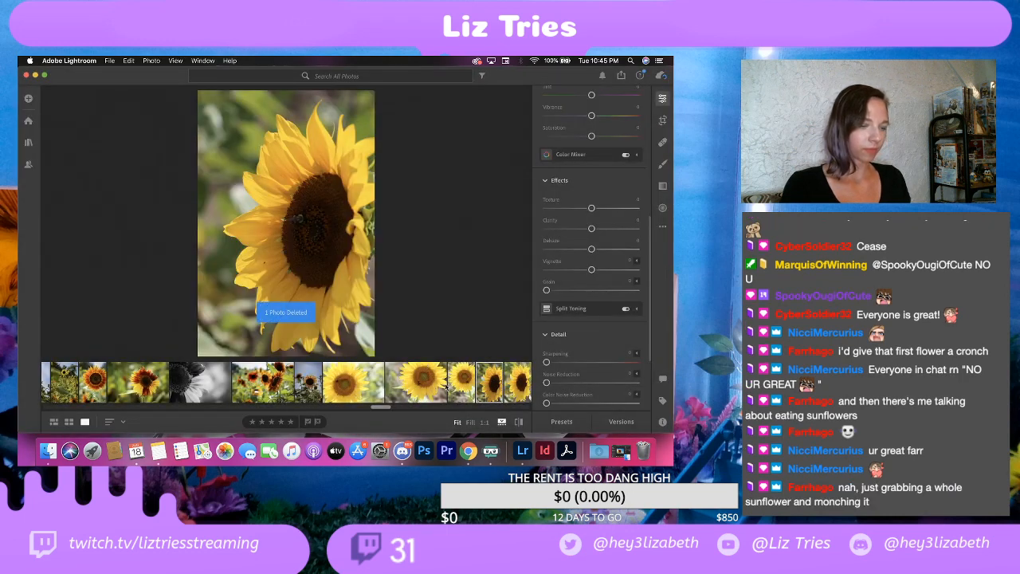
# Step: Compare the remaining vertical and two horizontal close-ups of the bee on the yellow sunflower
pyautogui.click(462, 384)
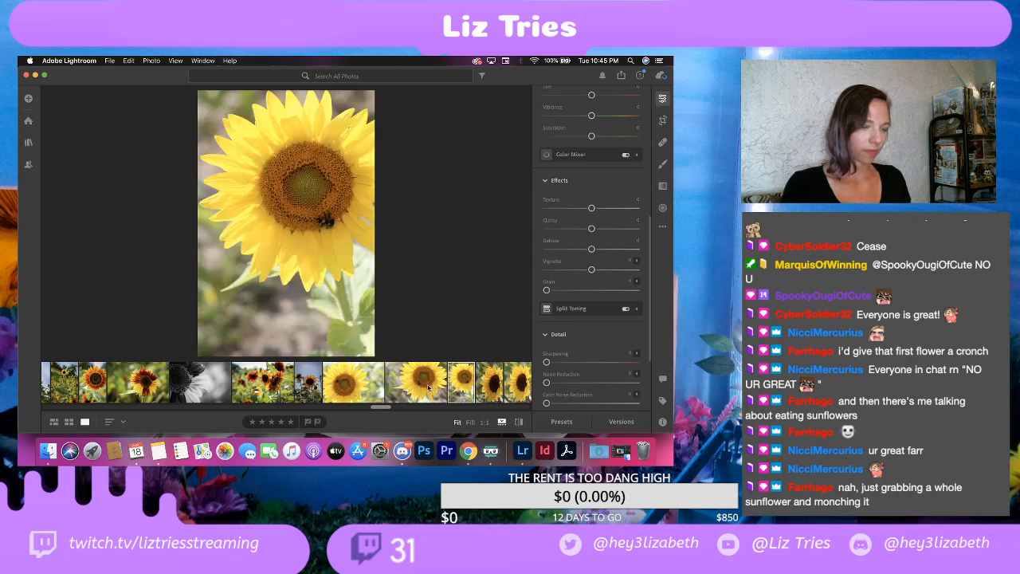
pyautogui.click(433, 389)
pyautogui.click(366, 384)
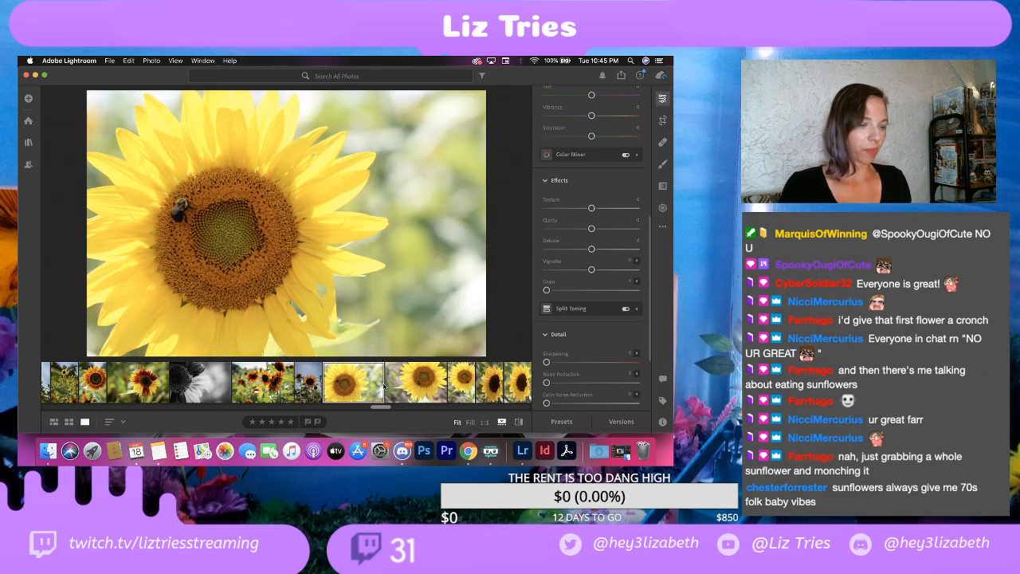
pyautogui.click(413, 387)
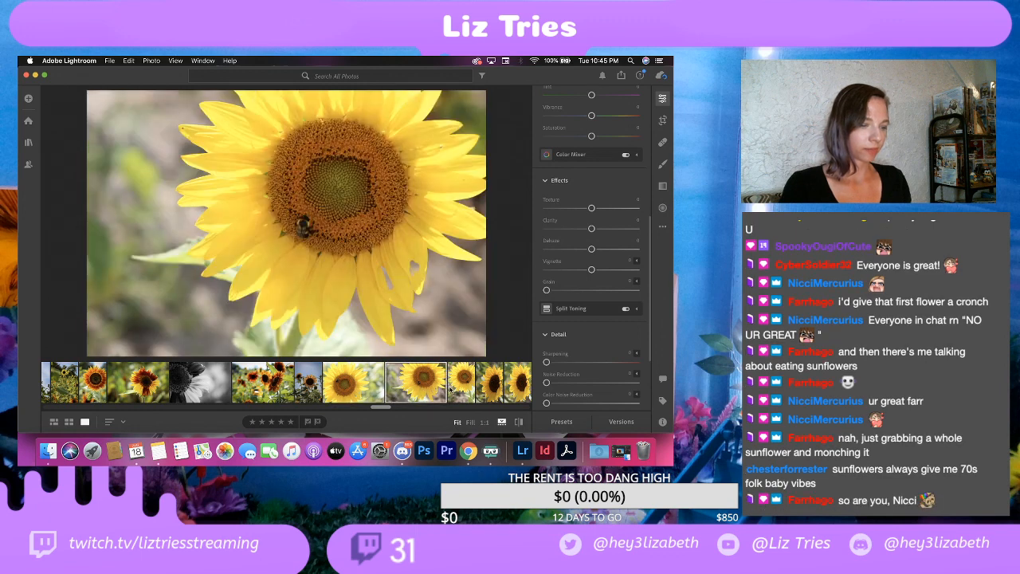
pyautogui.click(463, 389)
pyautogui.click(416, 389)
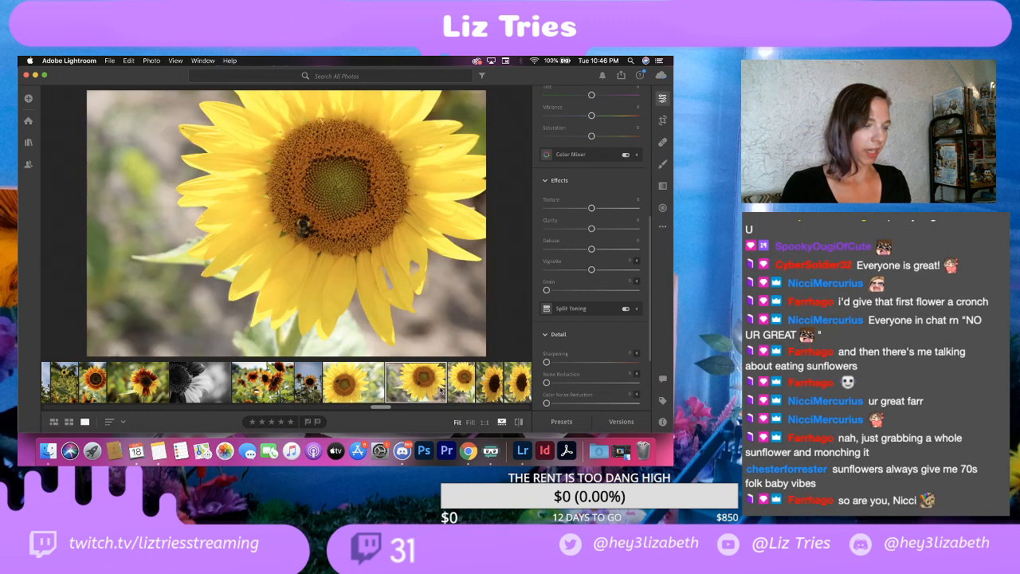
pyautogui.click(372, 388)
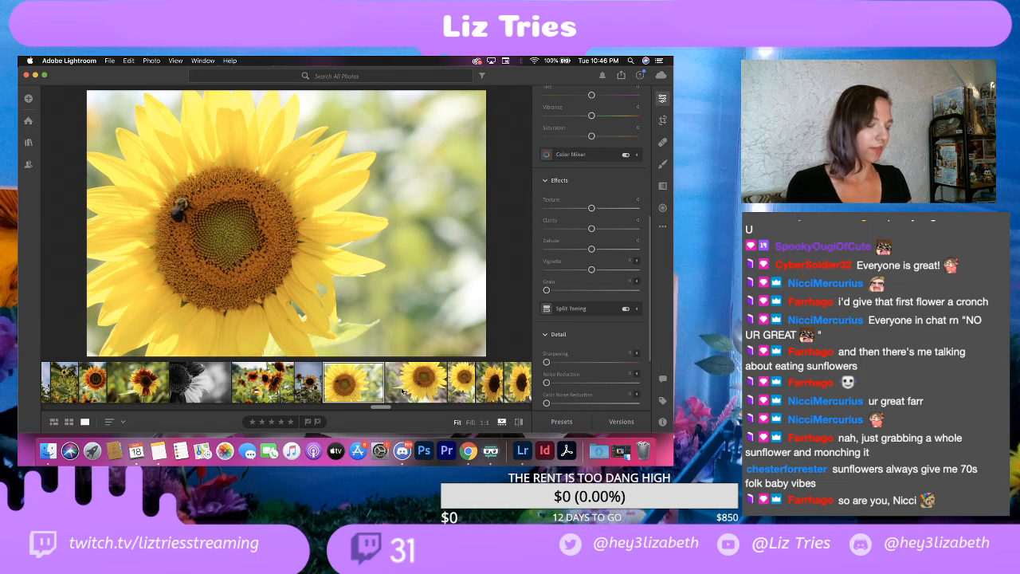
# Step: Delete the second horizontal bee close-up and the vertical yellow sunflower shot beside it
pyautogui.click(422, 387)
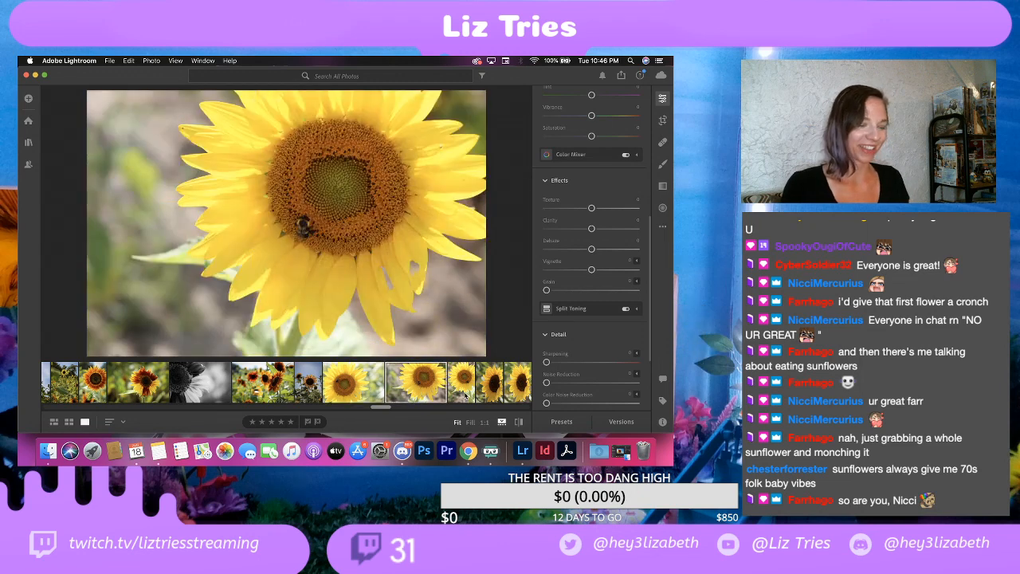
pyautogui.rightClick(419, 379)
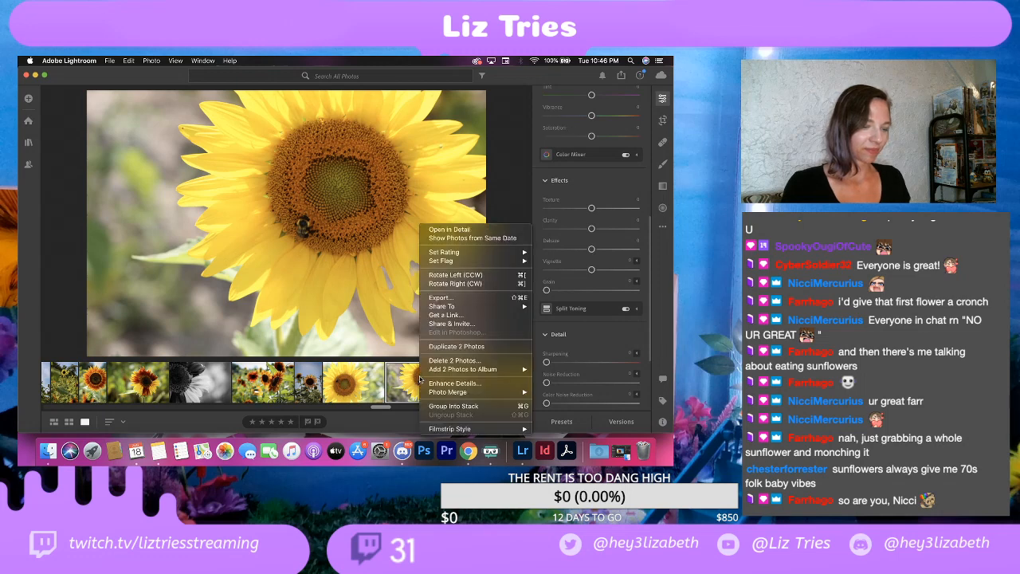
pyautogui.click(443, 361)
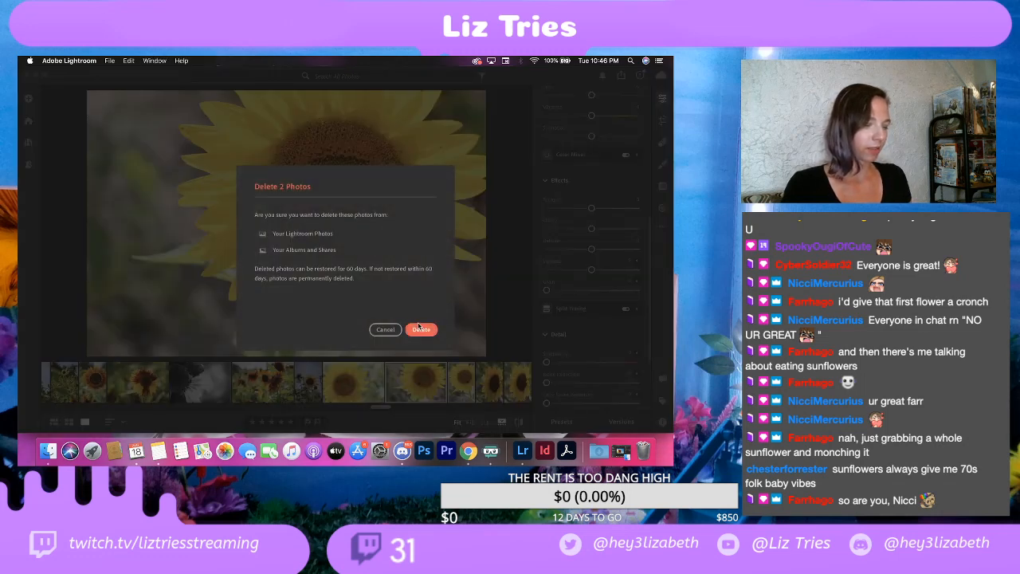
pyautogui.click(420, 329)
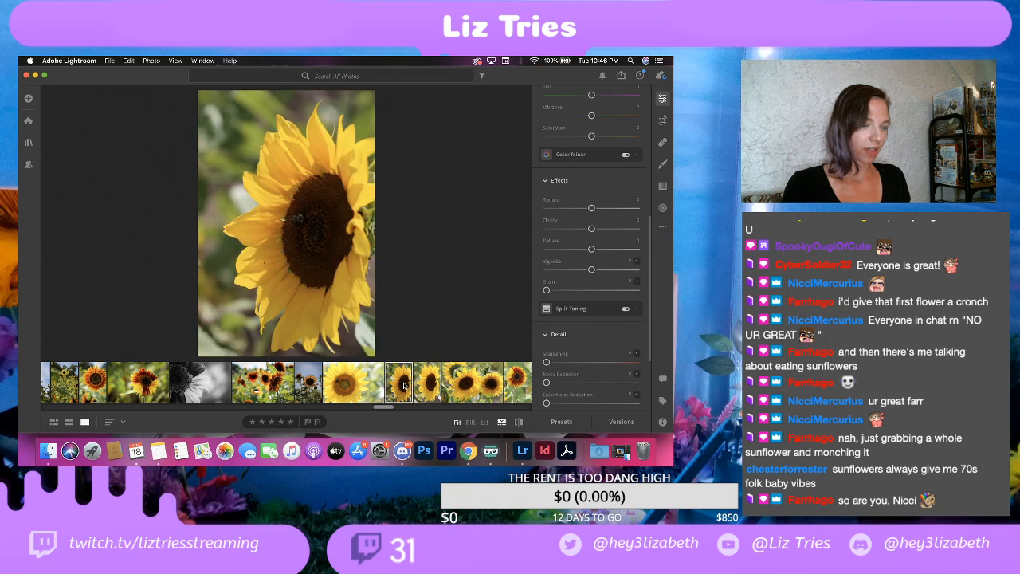
# Step: Duplicate the second vertical side-view photo of the dark-centred sunflower
pyautogui.click(430, 391)
pyautogui.rightClick(431, 391)
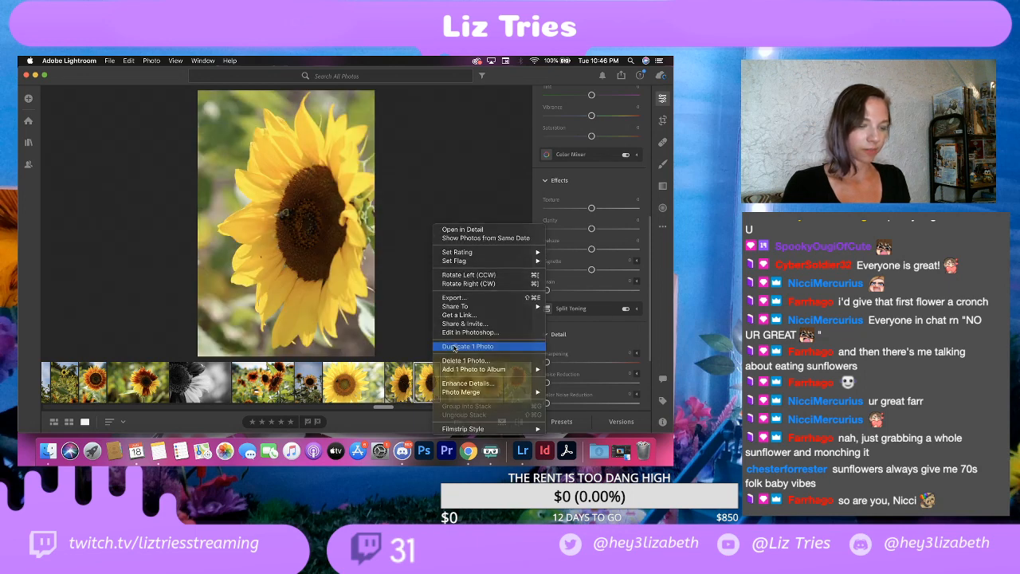
pyautogui.click(454, 349)
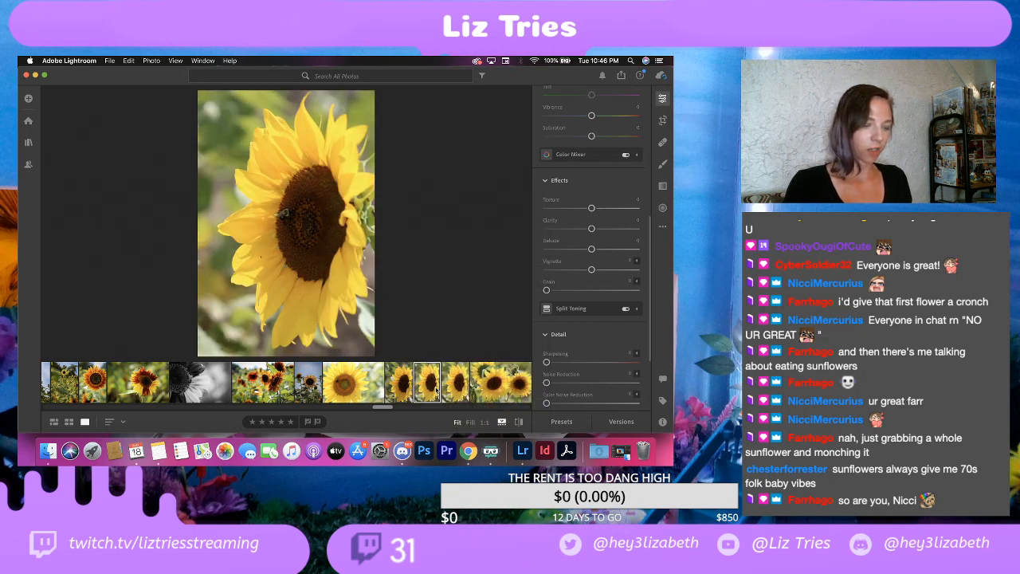
# Step: Compare the second vertical side-view sunflower shot with its duplicate and delete both
pyautogui.click(459, 390)
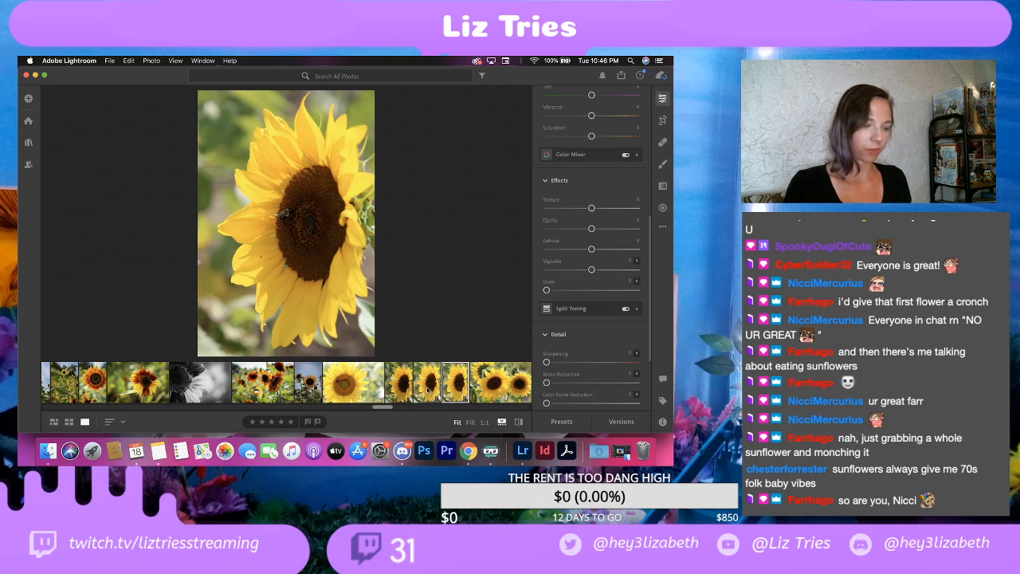
pyautogui.click(422, 389)
pyautogui.click(449, 392)
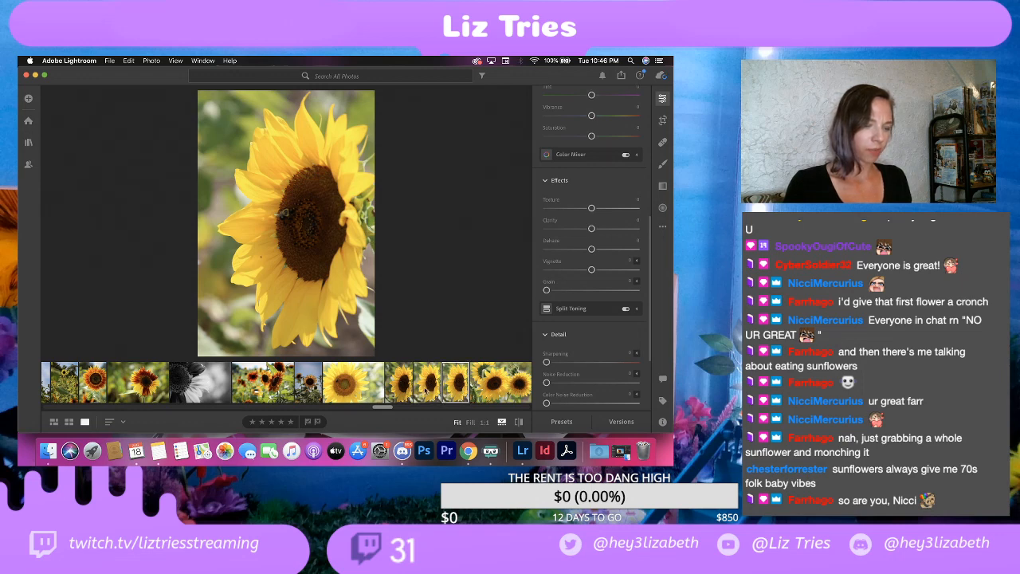
pyautogui.click(426, 392)
pyautogui.keyDown('super'); pyautogui.click(459, 385); pyautogui.keyUp('super')
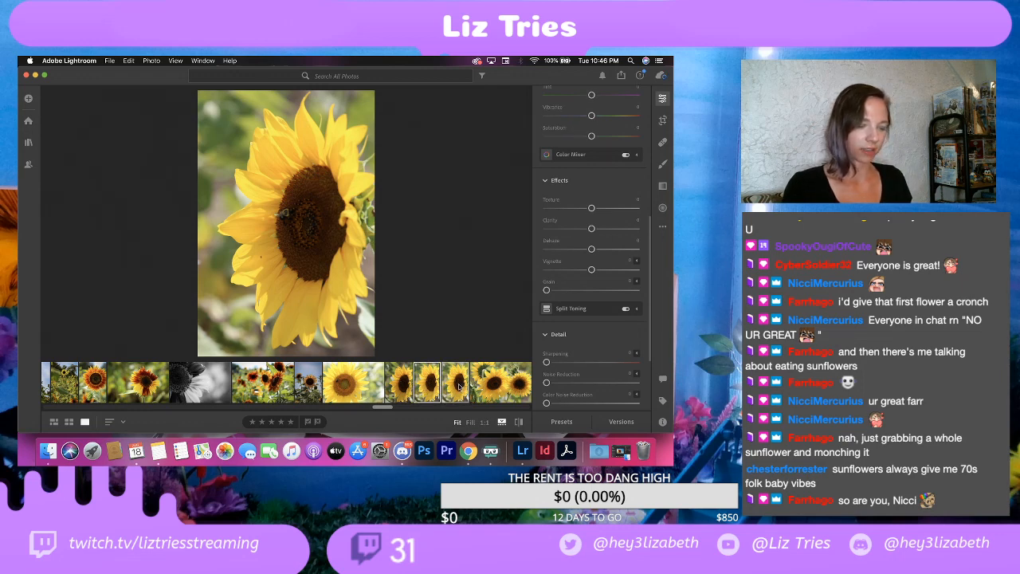
pyautogui.rightClick(459, 386)
pyautogui.click(488, 360)
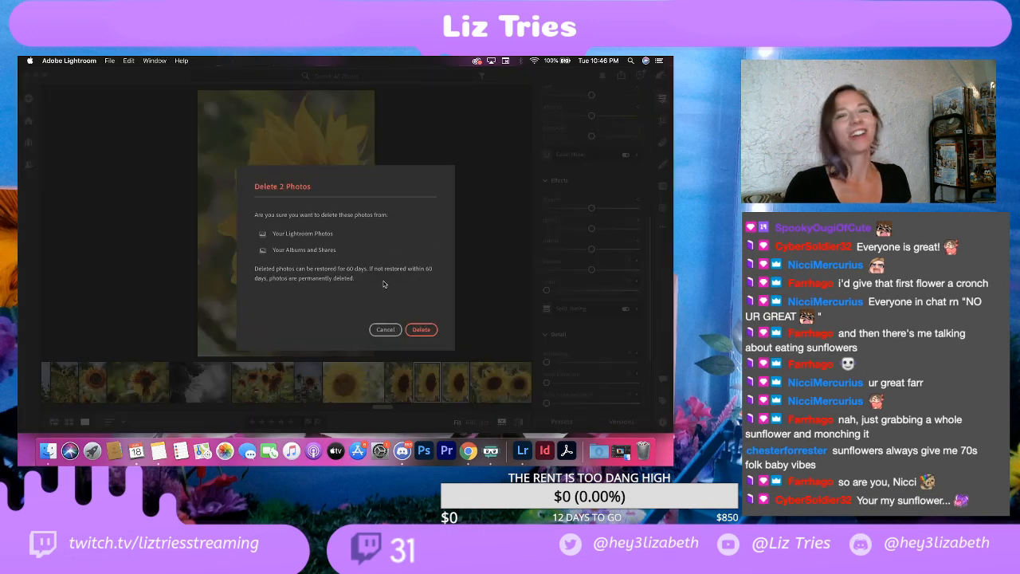
pyautogui.click(422, 333)
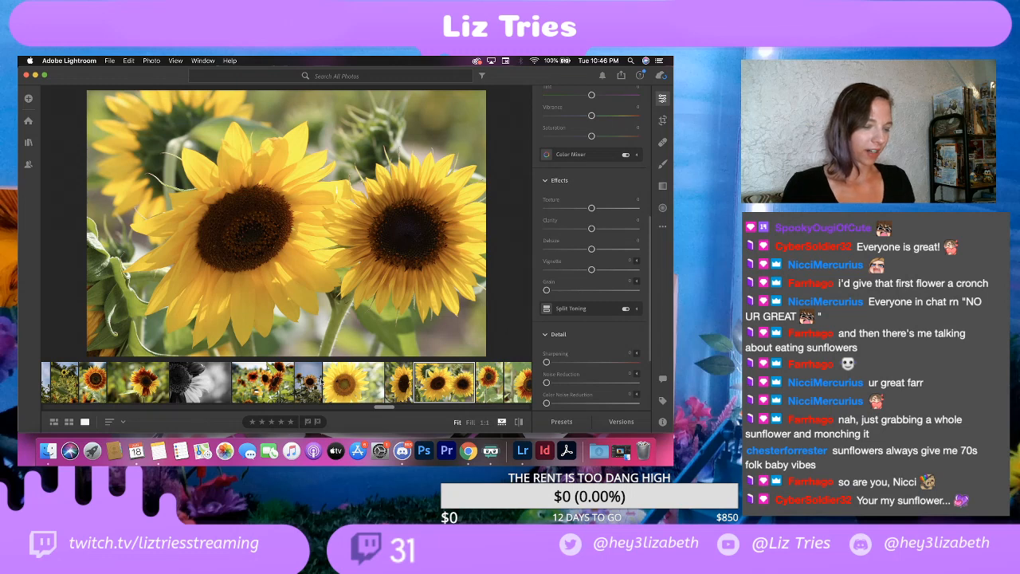
# Step: Open the remaining horizontal bee close-up and set its contrast to +40 and highlights to -100
pyautogui.click(311, 383)
pyautogui.click(360, 390)
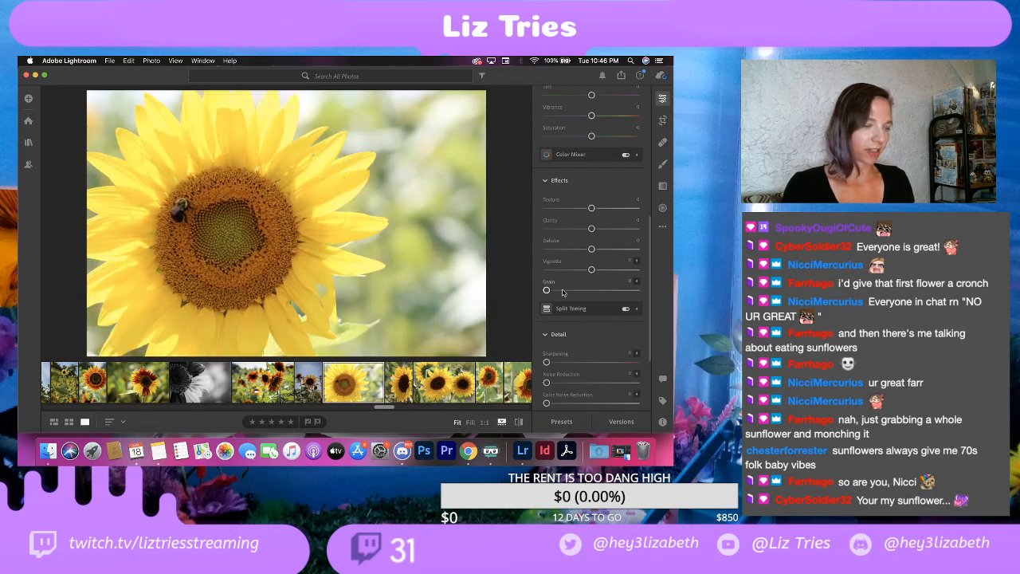
pyautogui.scroll(10, 582, 212)
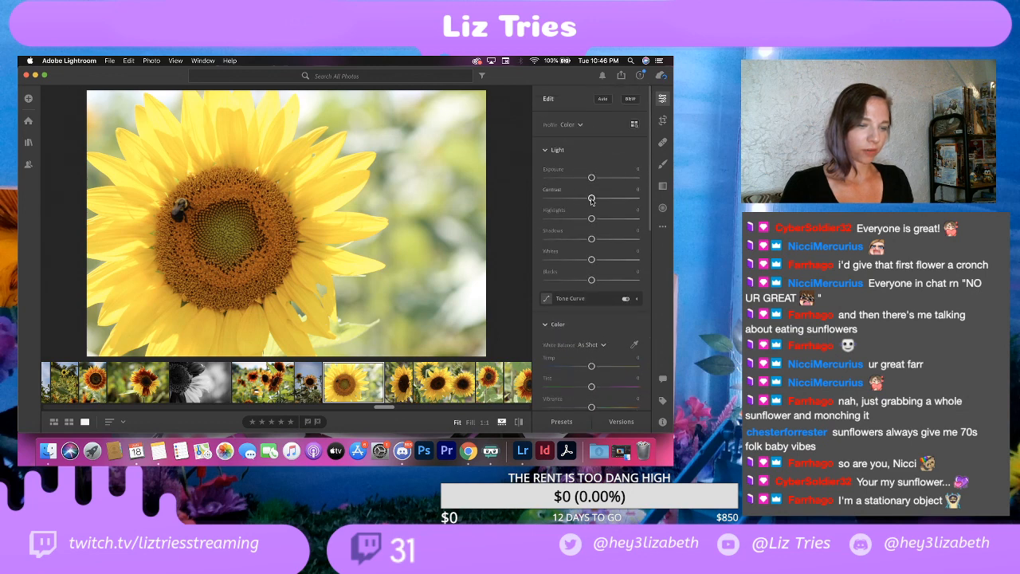
pyautogui.moveTo(592, 201); pyautogui.dragTo(609, 203)
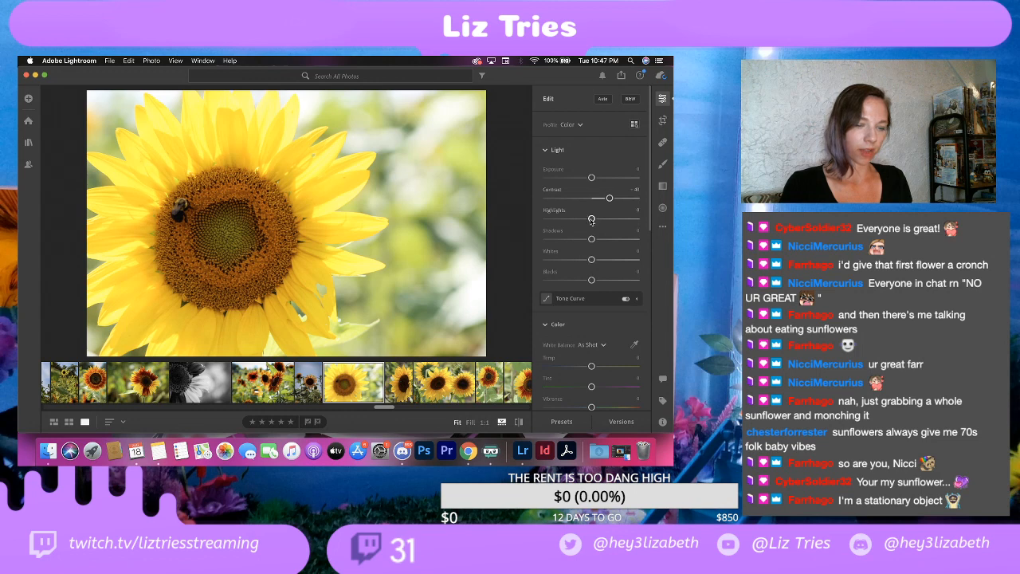
pyautogui.moveTo(591, 219); pyautogui.dragTo(500, 226)
pyautogui.moveTo(489, 228); pyautogui.dragTo(522, 237)
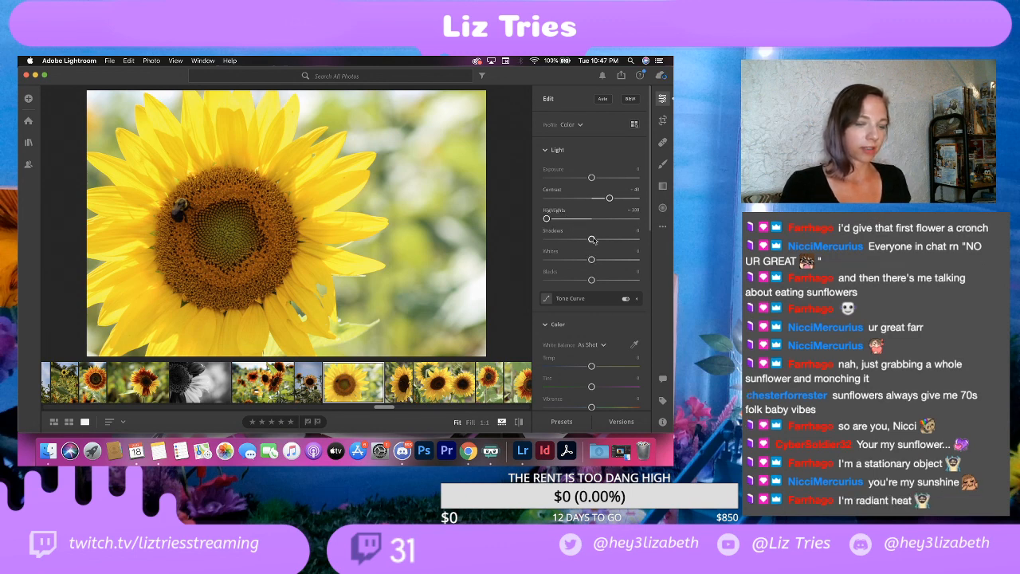
# Step: Set the bee close-up's shadows to +5, whites to -30 and blacks to -50
pyautogui.moveTo(591, 239)
pyautogui.mouseDown()
pyautogui.moveTo(603, 241)
pyautogui.moveTo(581, 242)
pyautogui.moveTo(593, 246)
pyautogui.mouseUp()
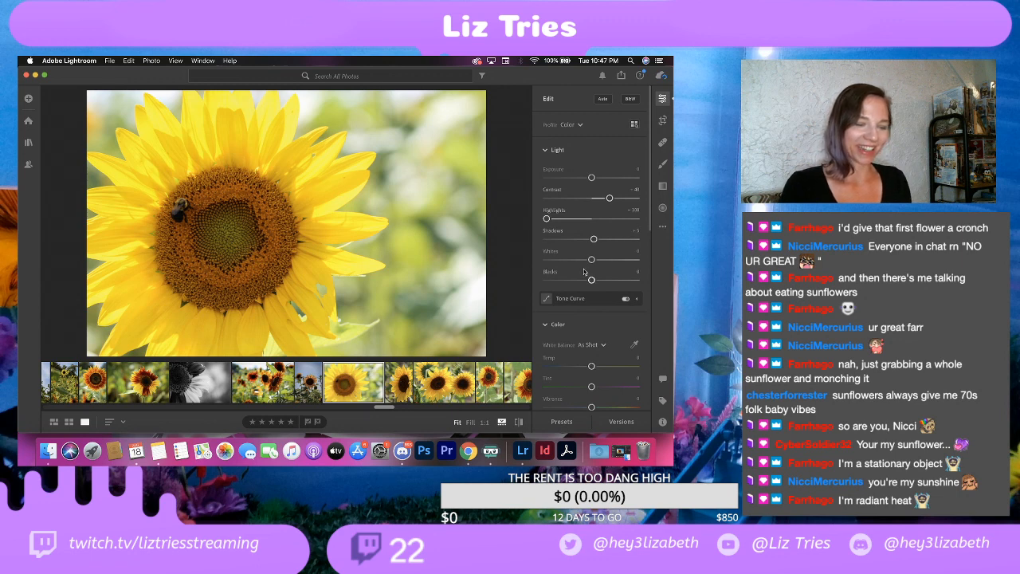
pyautogui.moveTo(592, 239); pyautogui.dragTo(594, 239)
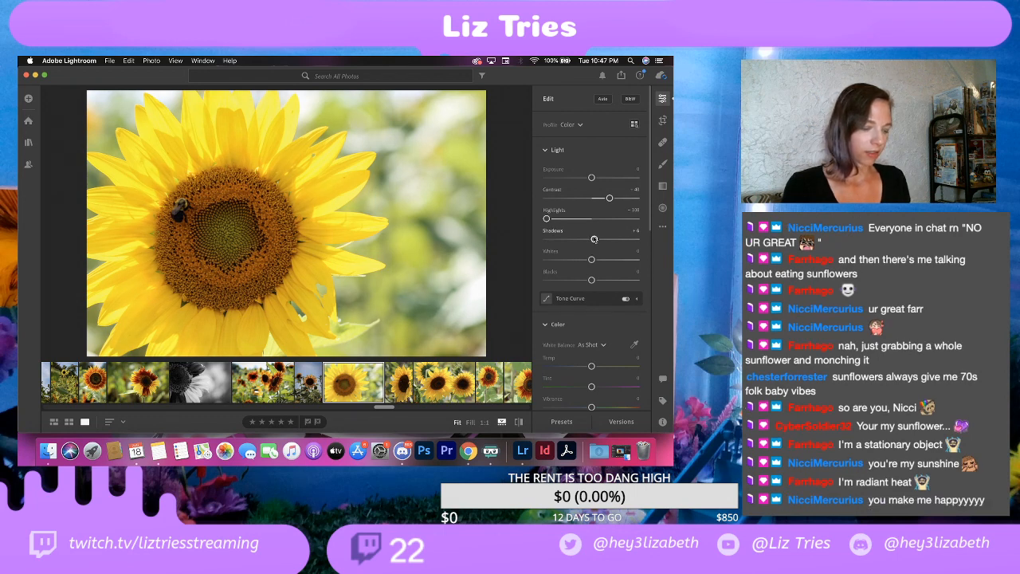
pyautogui.press('super+z')
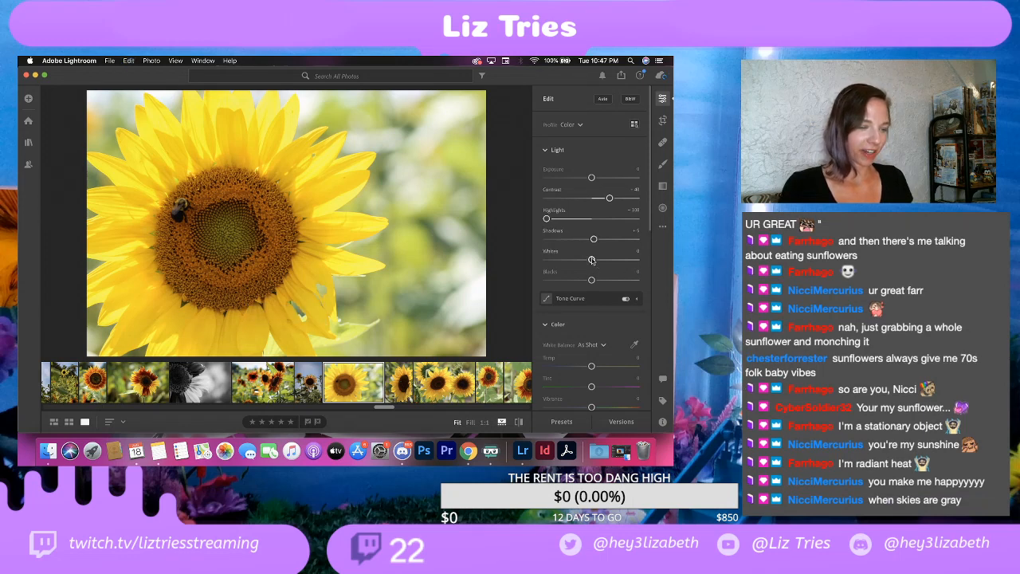
pyautogui.moveTo(591, 260)
pyautogui.mouseDown()
pyautogui.moveTo(604, 261)
pyautogui.moveTo(579, 263)
pyautogui.mouseUp()
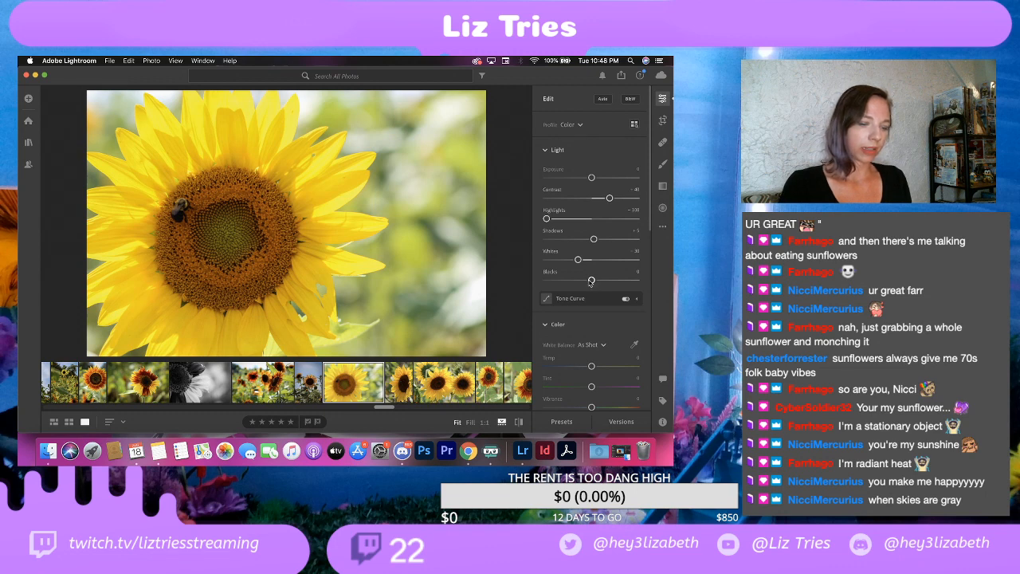
pyautogui.moveTo(590, 282); pyautogui.dragTo(568, 282)
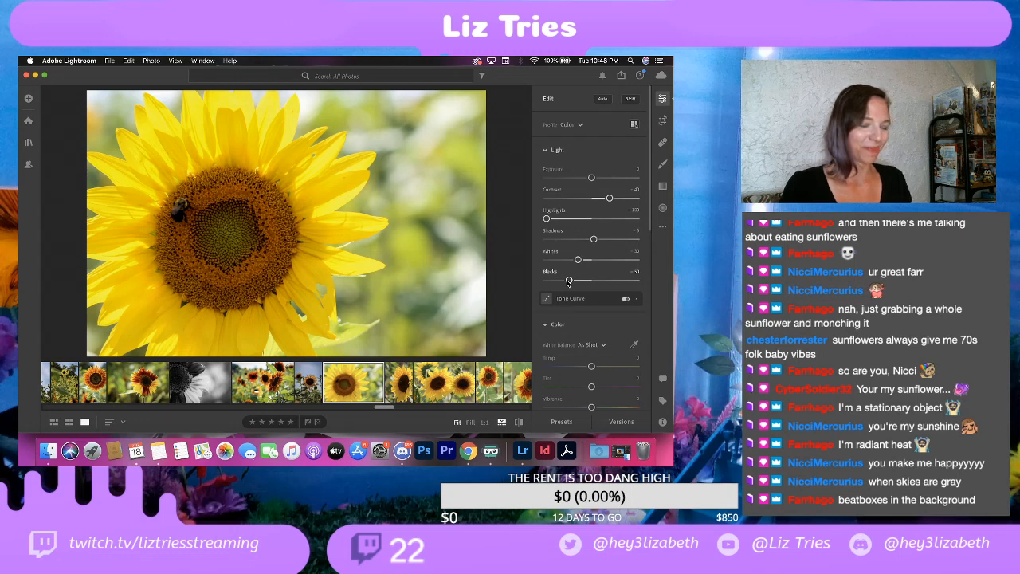
# Step: Desaturate the bee close-up to about -65, checking it against the full-colour version
pyautogui.scroll(-4, 581, 349)
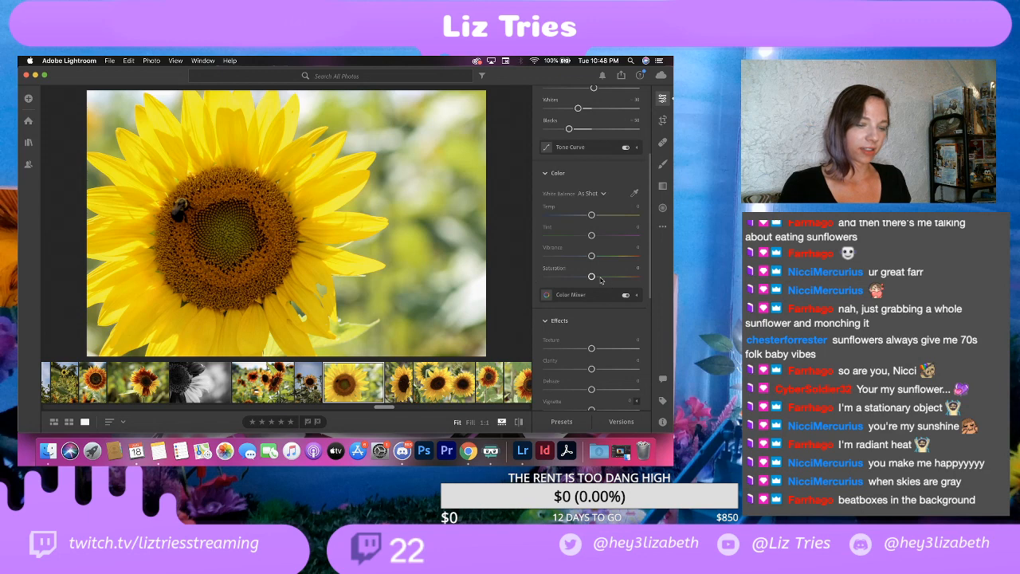
pyautogui.moveTo(591, 276); pyautogui.dragTo(564, 283)
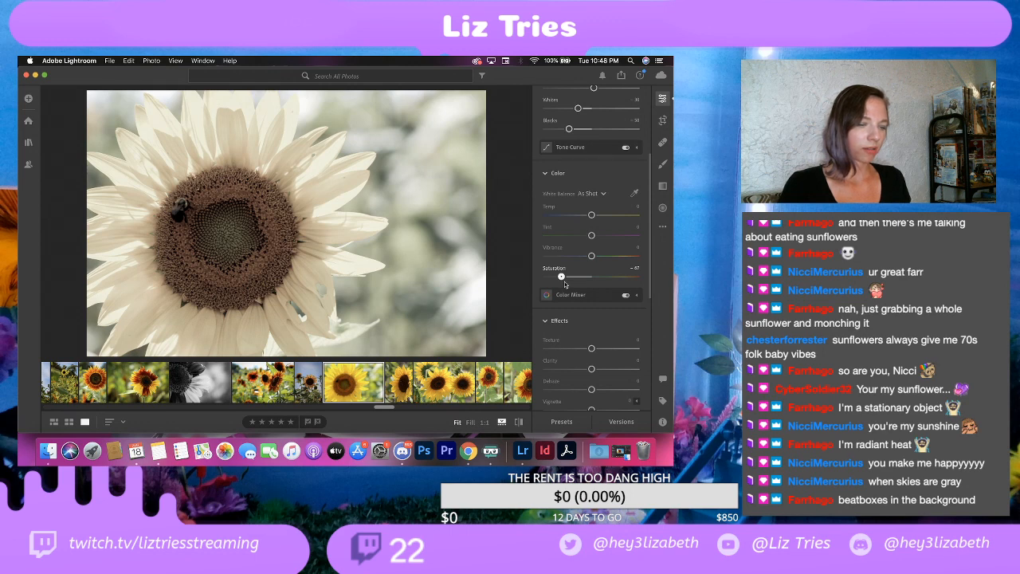
pyautogui.press('super+z')
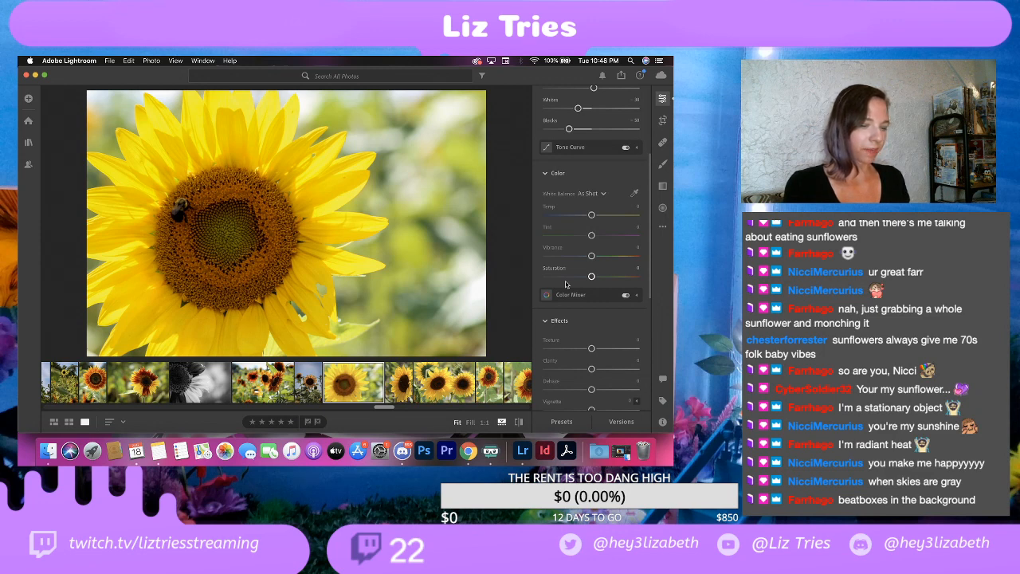
pyautogui.click(128, 61)
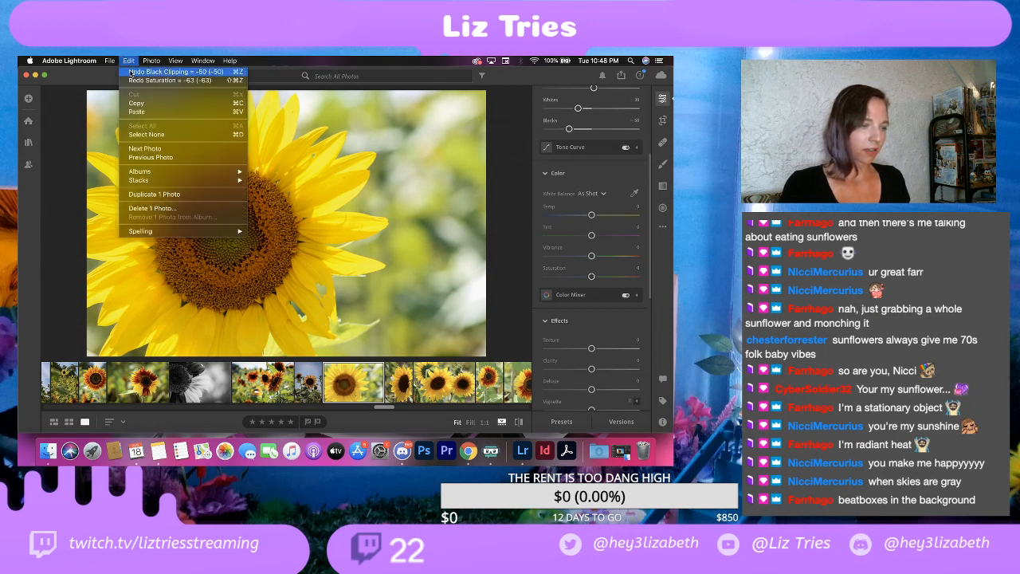
pyautogui.click(135, 81)
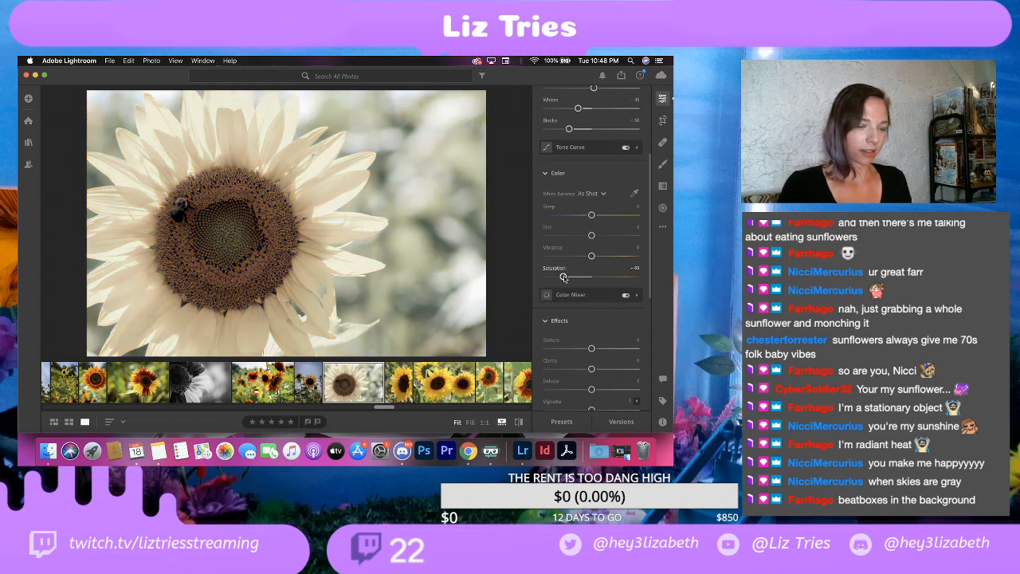
pyautogui.moveTo(563, 277); pyautogui.dragTo(562, 277)
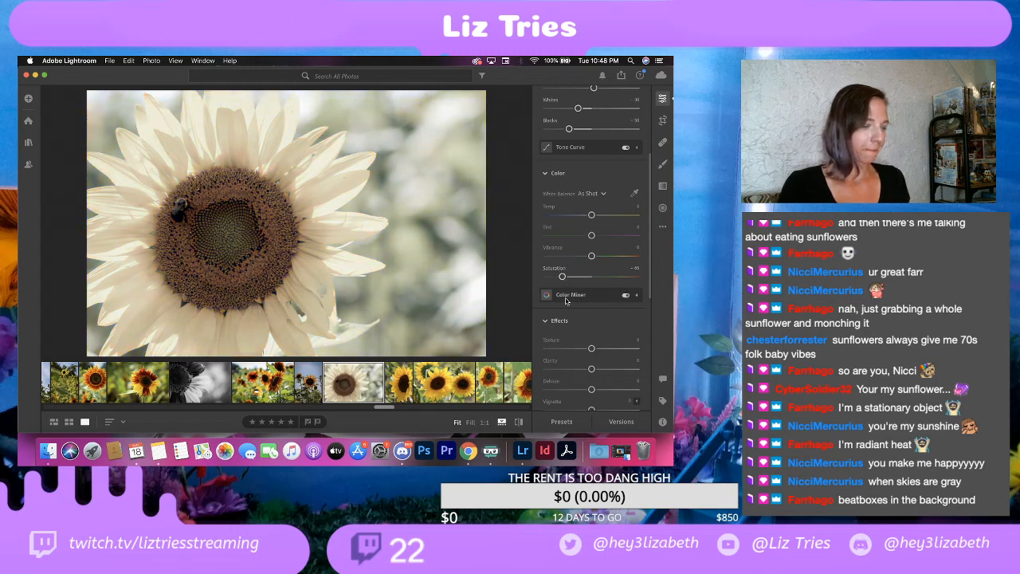
# Step: Add a dark vignette of -30 to the bee close-up
pyautogui.scroll(-3, 542, 312)
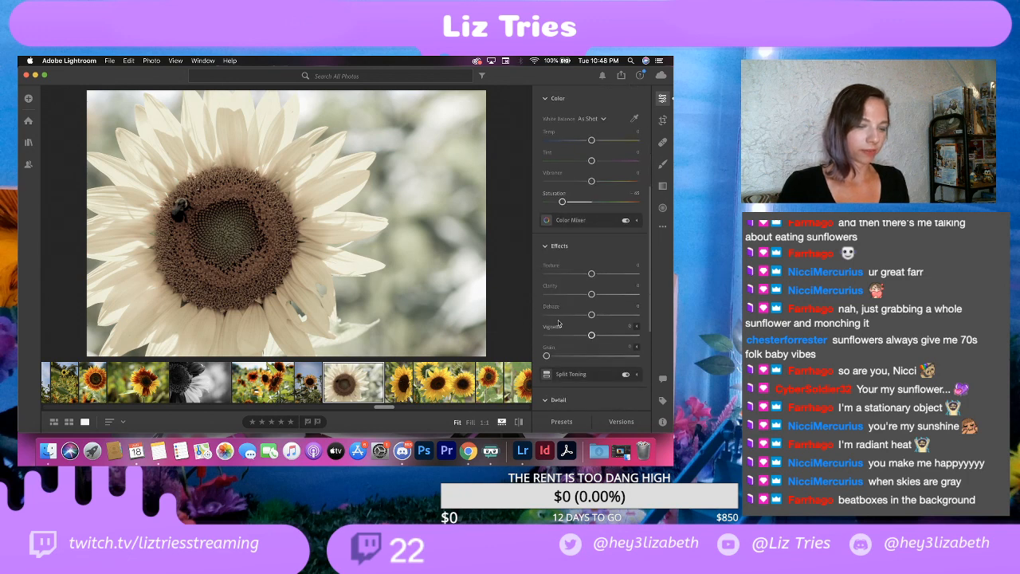
pyautogui.moveTo(591, 335); pyautogui.dragTo(576, 338)
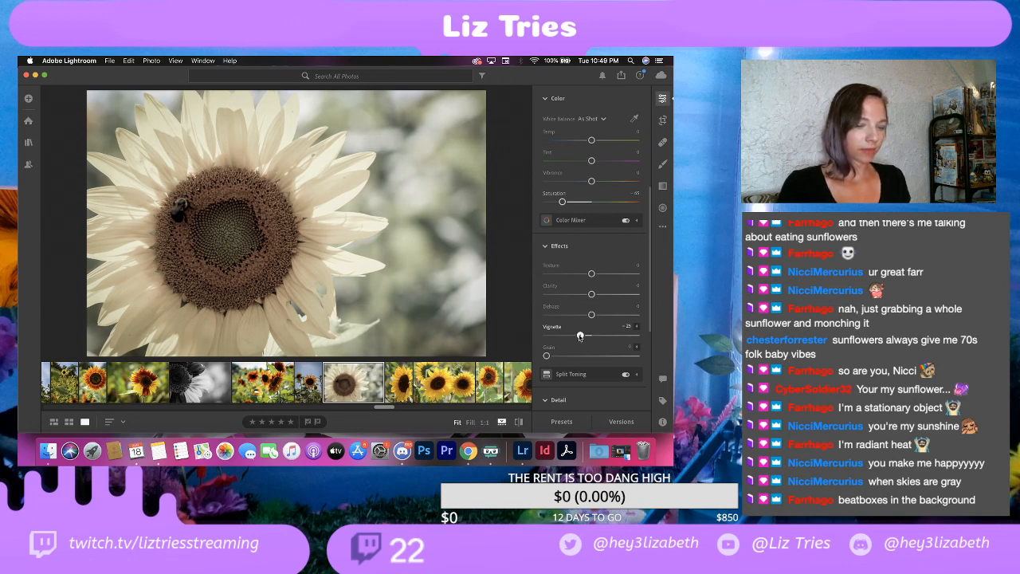
pyautogui.moveTo(580, 335); pyautogui.dragTo(578, 336)
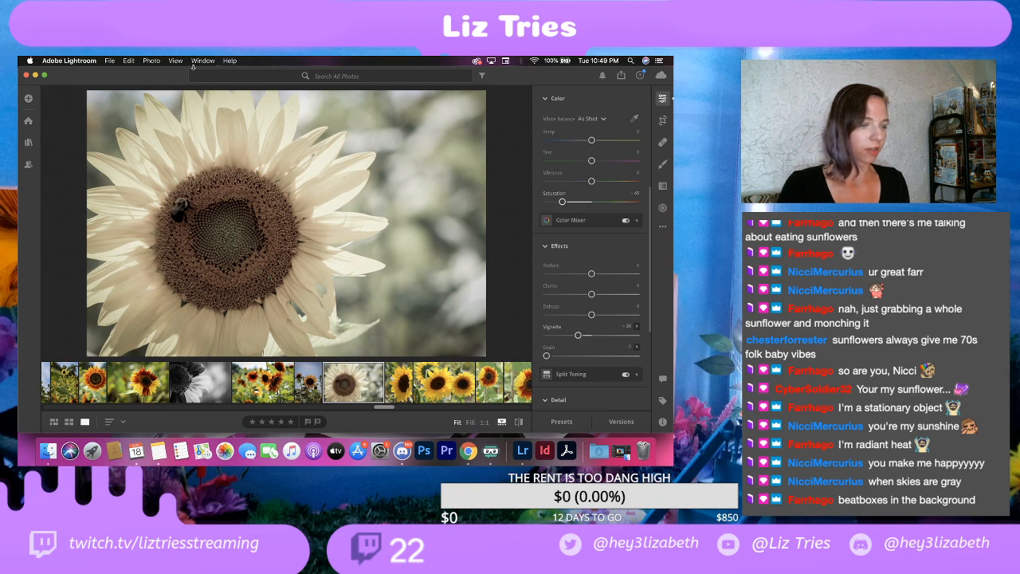
# Step: Export the muted bee close-up as a full-size JPG at 100% quality with the watermark
pyautogui.click(109, 59)
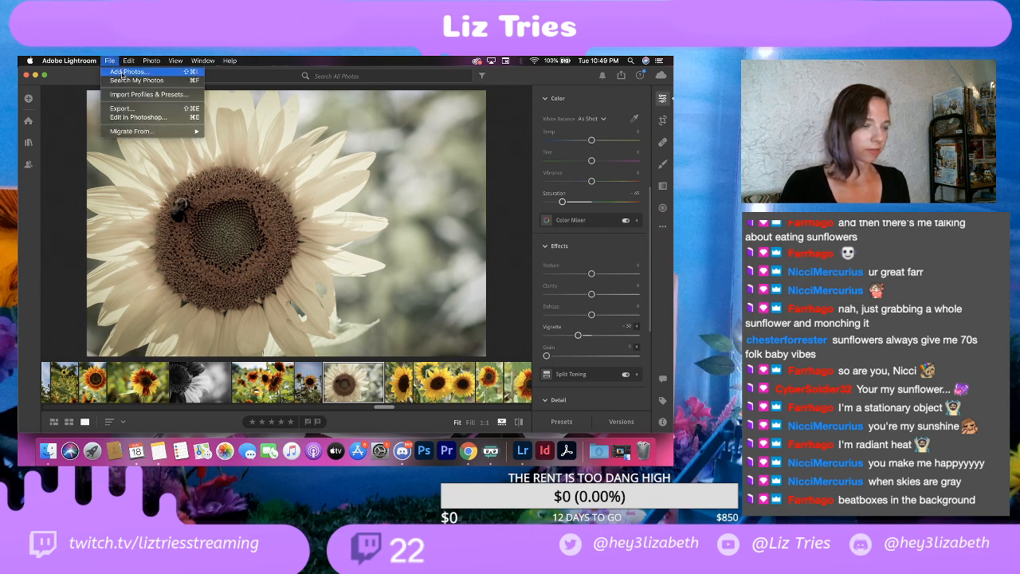
pyautogui.click(131, 108)
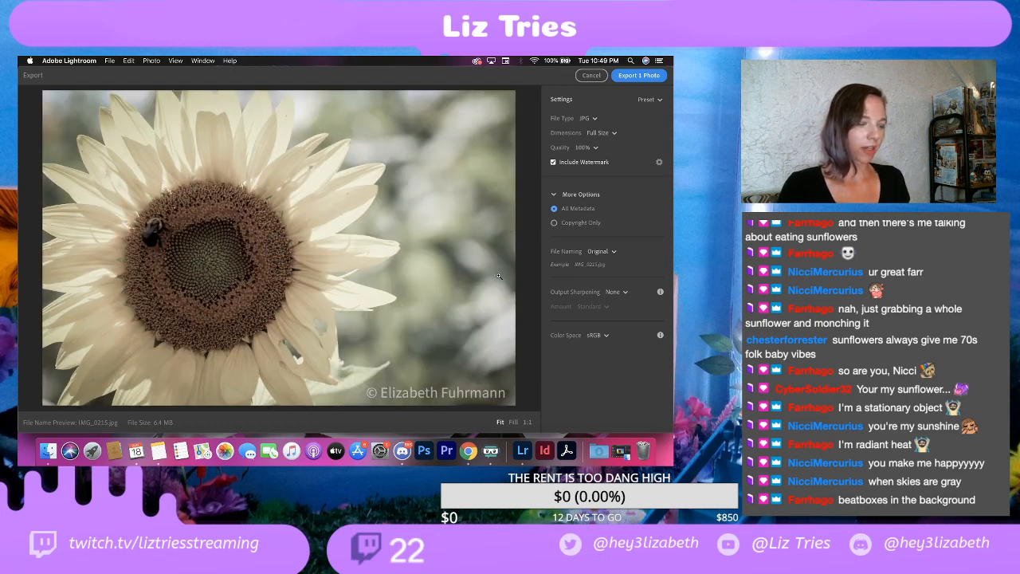
pyautogui.click(641, 80)
pyautogui.click(503, 301)
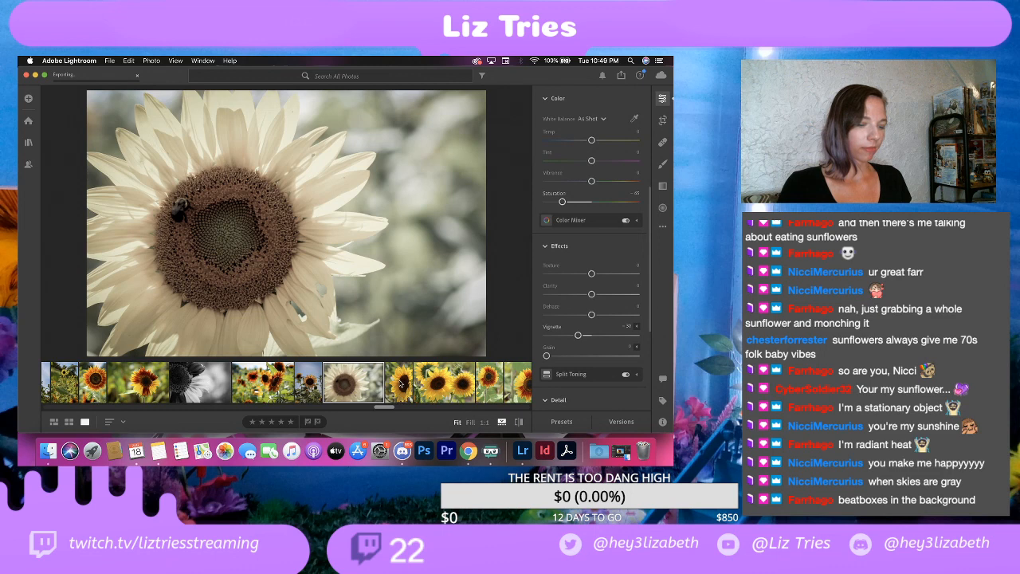
# Step: Compare the vertical side-view sunflower with the horizontal shot of two sunflowers
pyautogui.click(400, 384)
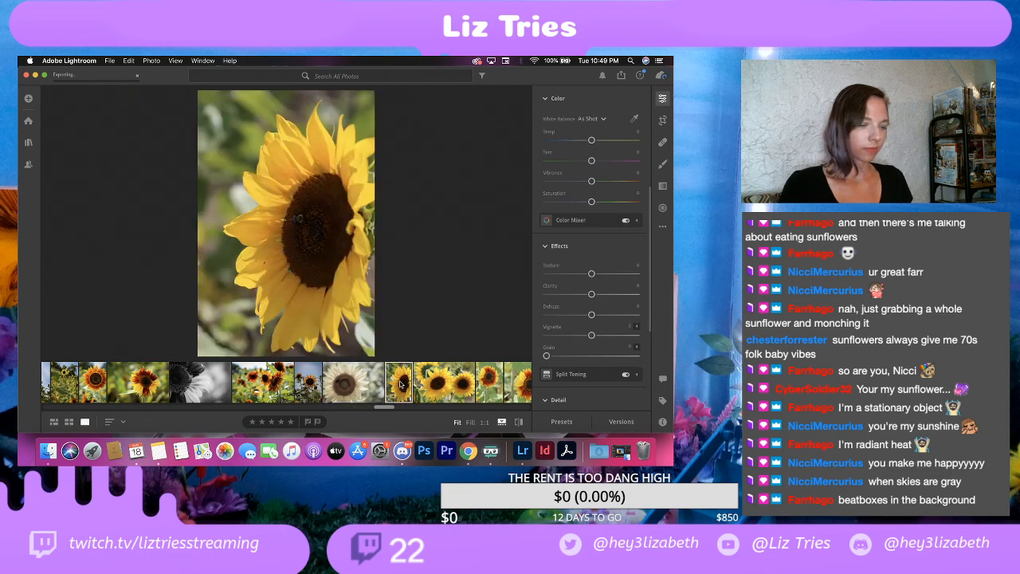
pyautogui.click(431, 387)
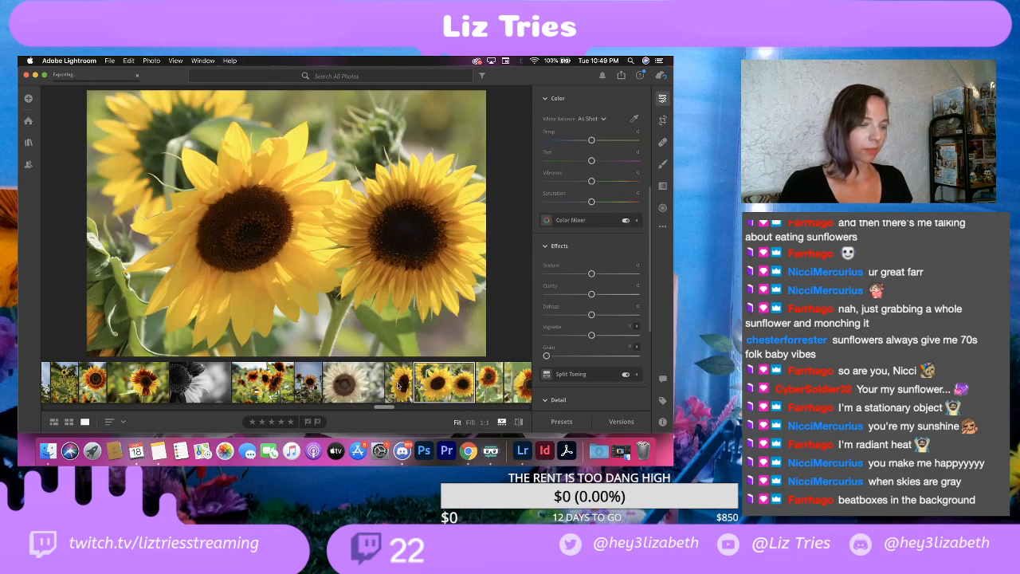
pyautogui.click(398, 385)
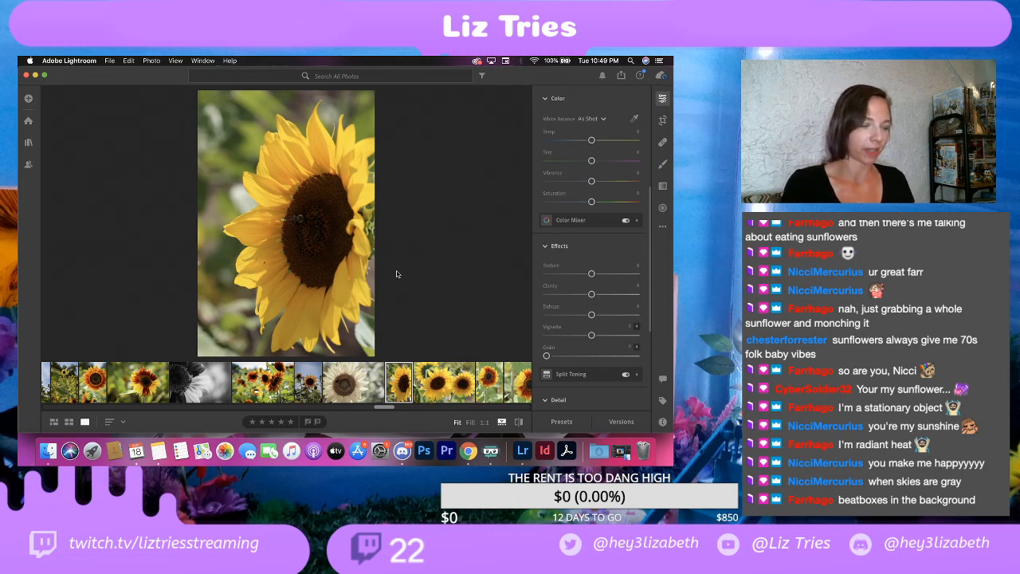
# Step: Recheck the horizontal two-sunflower shot against the vertical side view and delete the two-sunflower photo
pyautogui.click(451, 387)
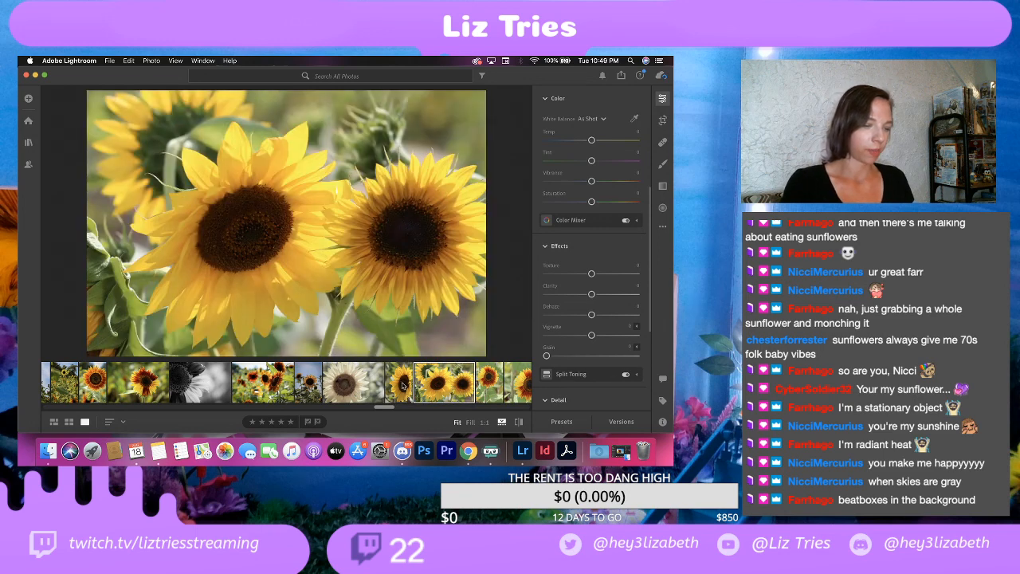
pyautogui.click(402, 386)
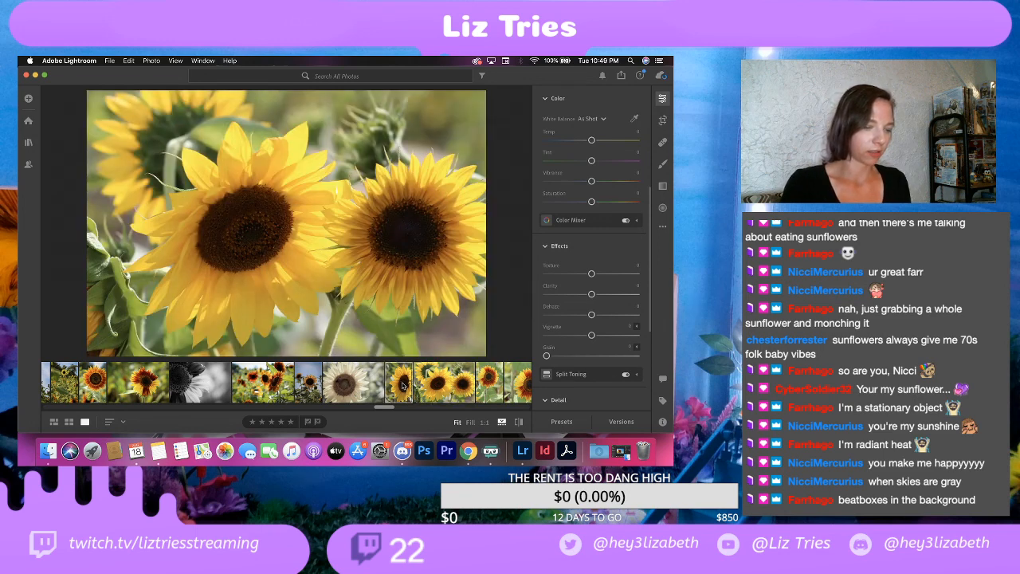
pyautogui.click(441, 385)
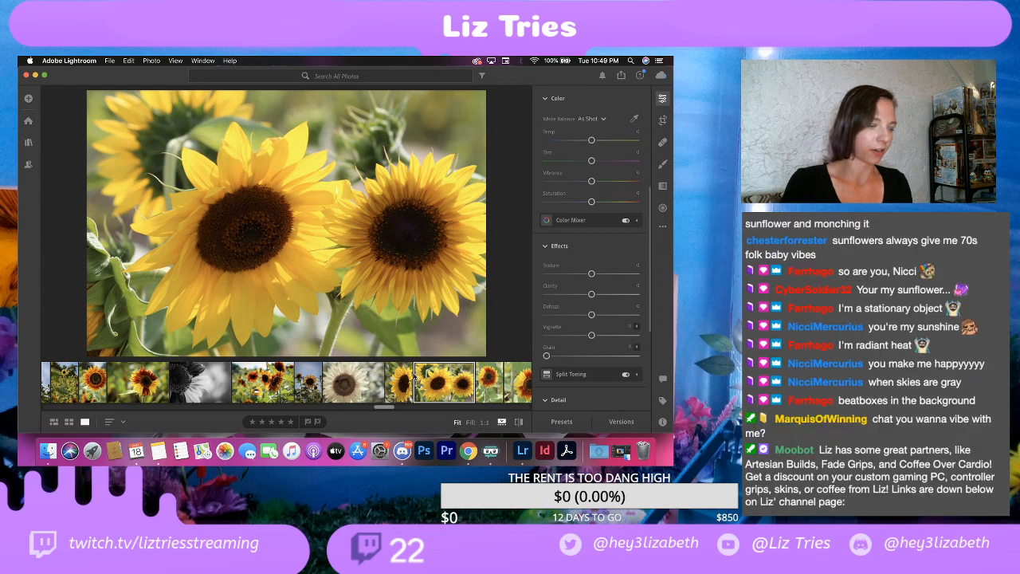
pyautogui.click(405, 380)
pyautogui.click(437, 382)
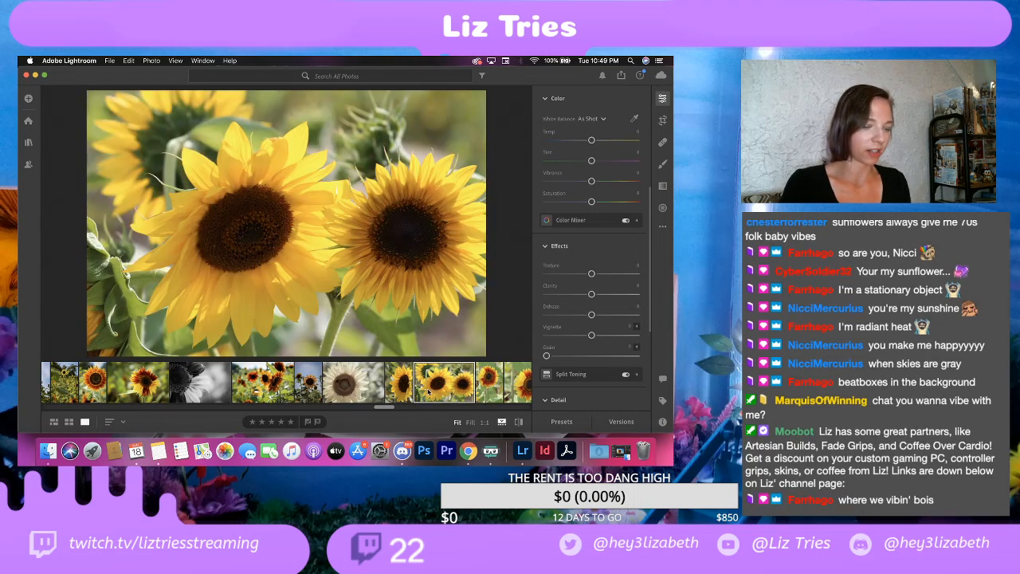
pyautogui.click(399, 388)
pyautogui.click(442, 388)
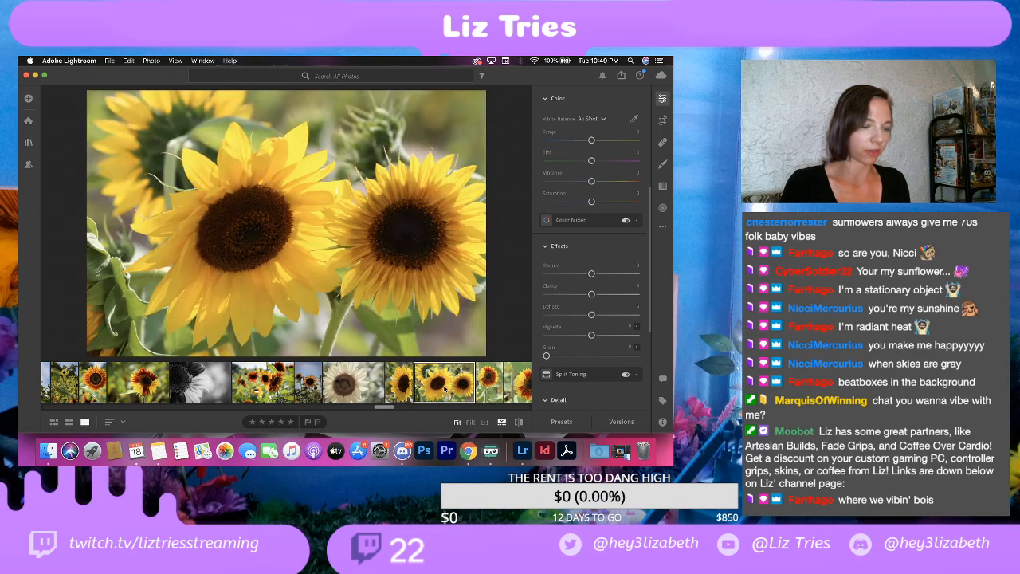
pyautogui.rightClick(443, 388)
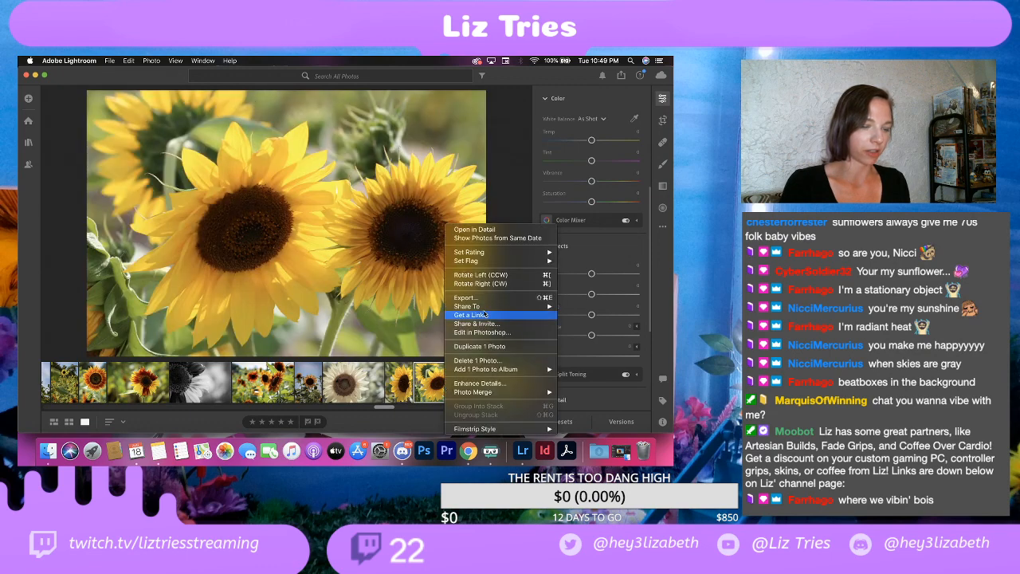
pyautogui.click(474, 361)
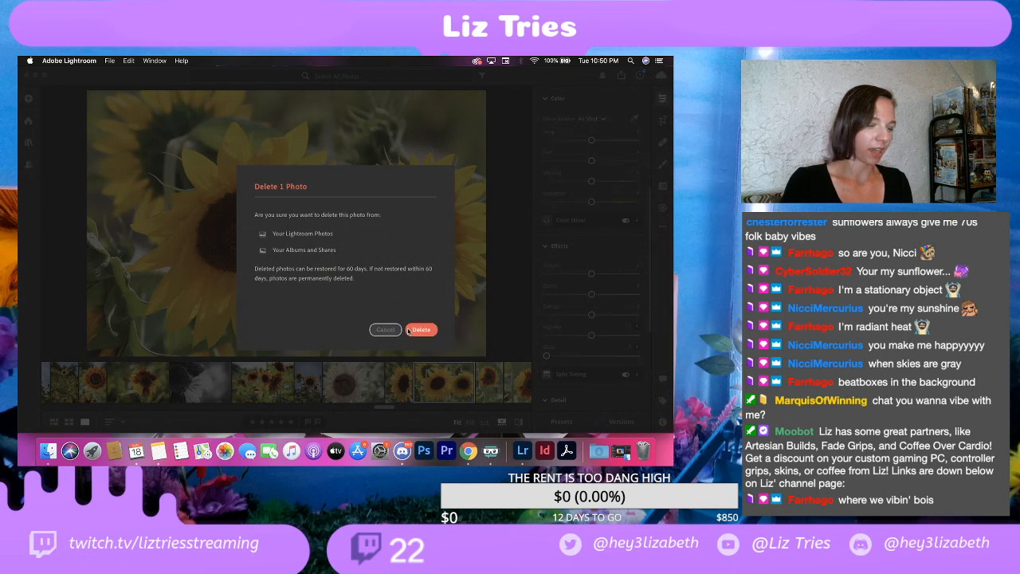
pyautogui.click(430, 330)
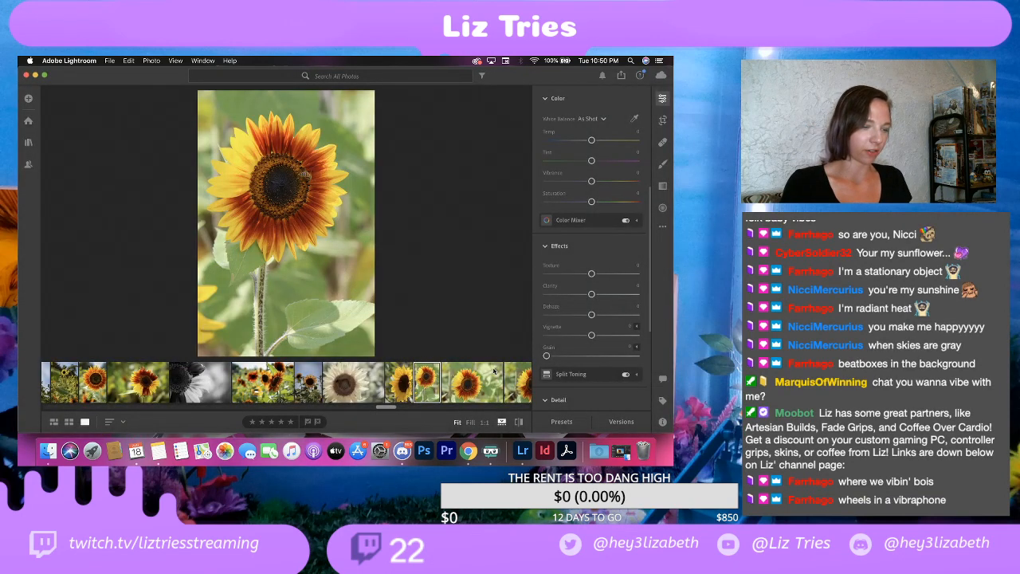
# Step: Compare the vertical and horizontal shots of the red-and-yellow sunflower, checking the bee's sharpness at full magnification
pyautogui.click(473, 388)
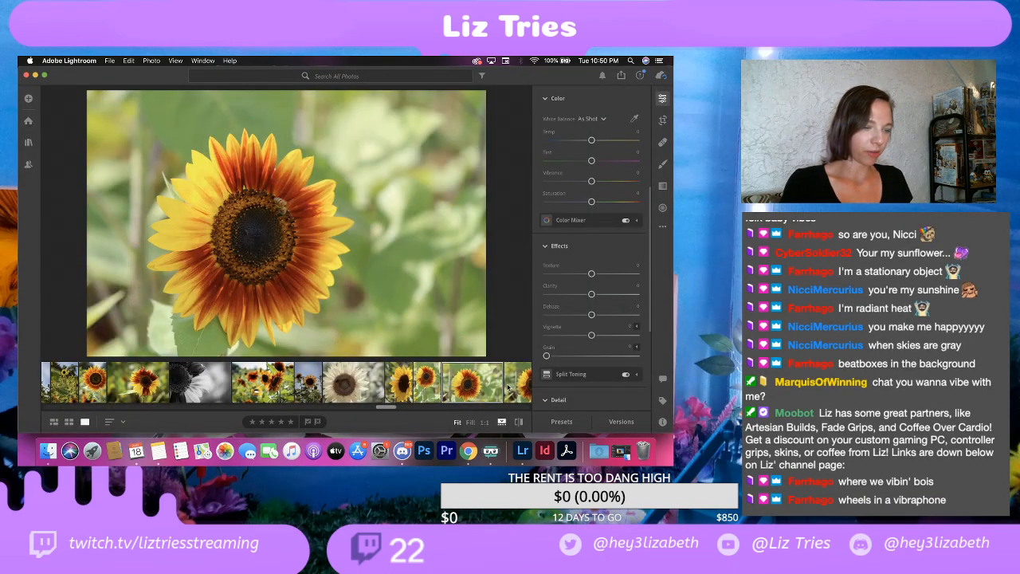
pyautogui.click(273, 206)
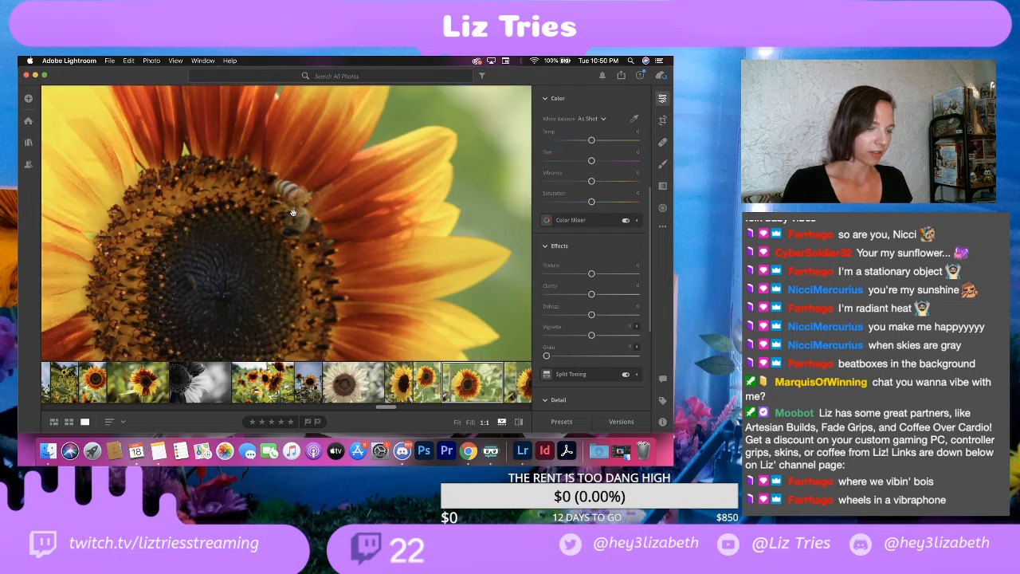
pyautogui.click(305, 230)
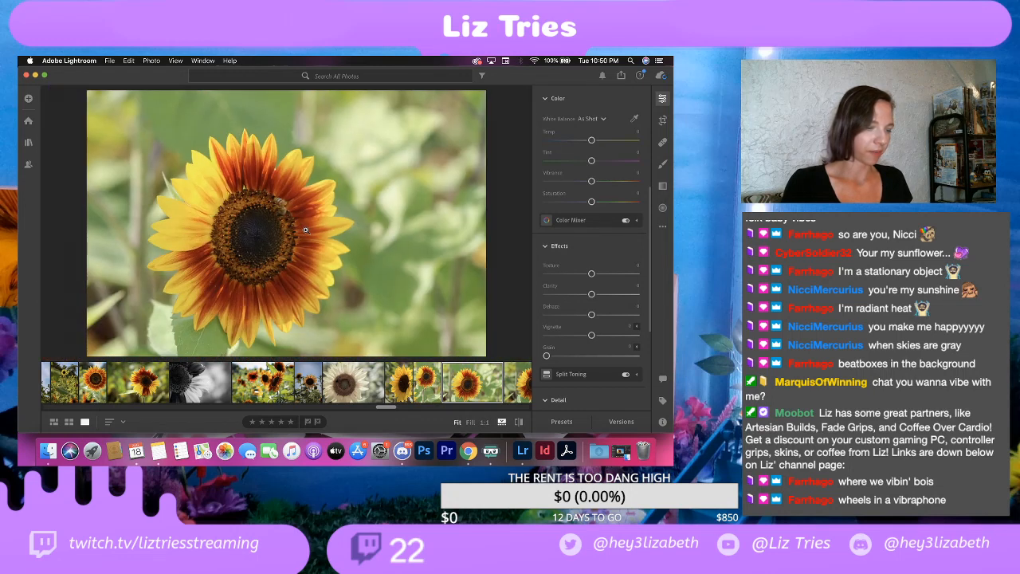
pyautogui.click(431, 386)
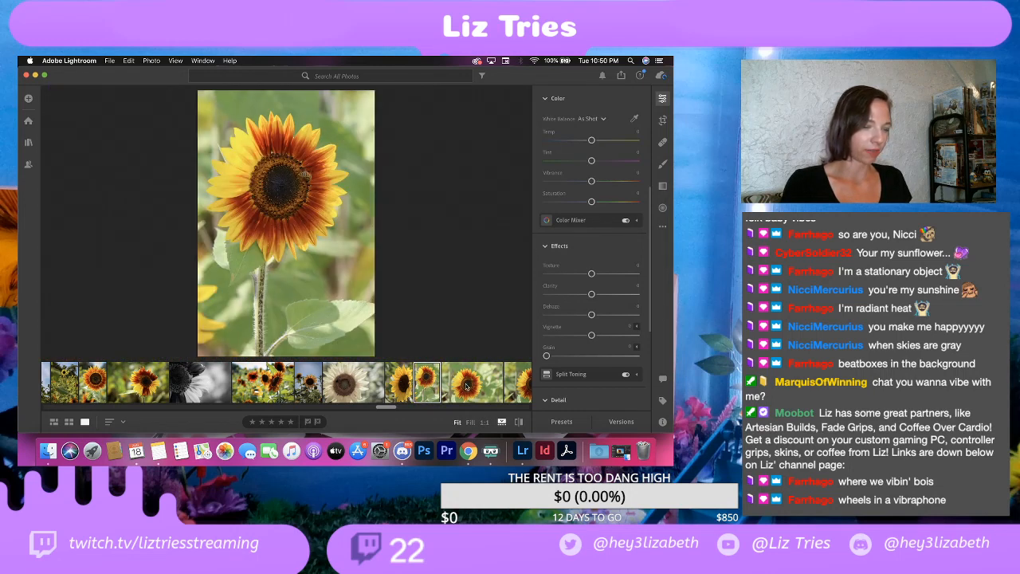
pyautogui.click(469, 386)
pyautogui.click(522, 388)
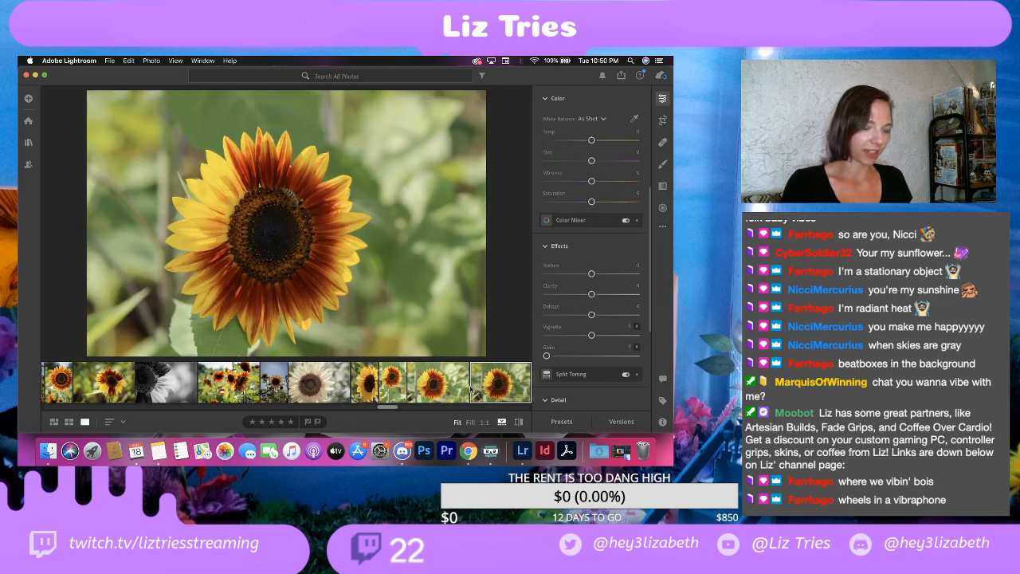
# Step: On the vertical side-view sunflower, set Contrast to +15, Highlights to -15, Shadows to +15, Whites to +15 and Blacks to -15
pyautogui.click(365, 386)
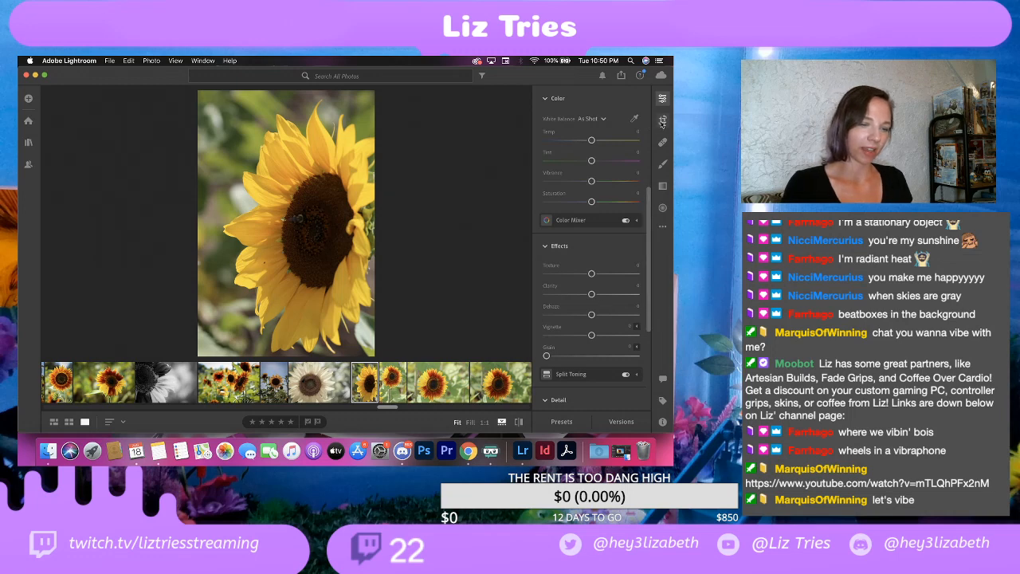
pyautogui.scroll(3, 571, 278)
pyautogui.scroll(5, 570, 278)
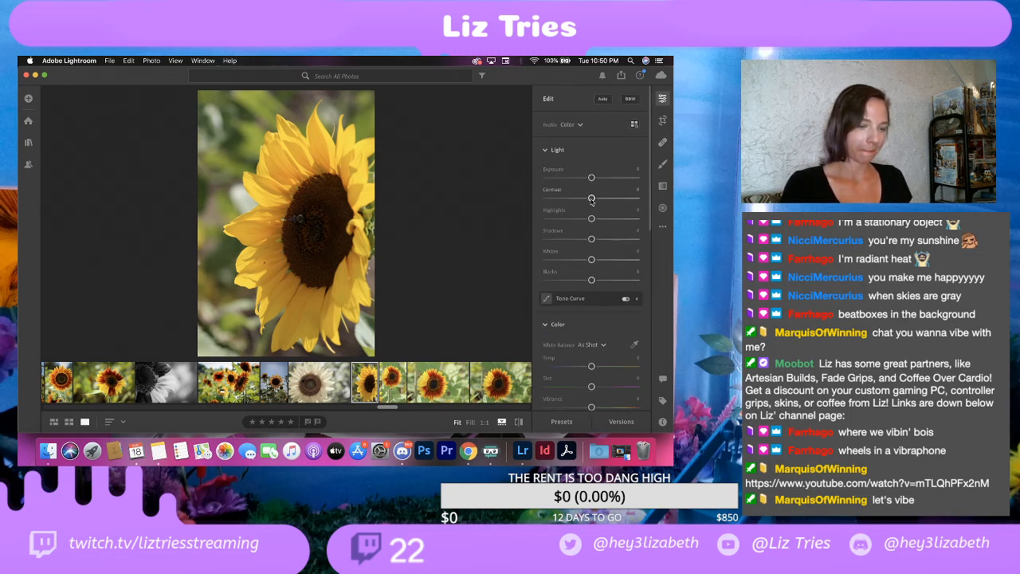
pyautogui.moveTo(591, 198); pyautogui.dragTo(598, 199)
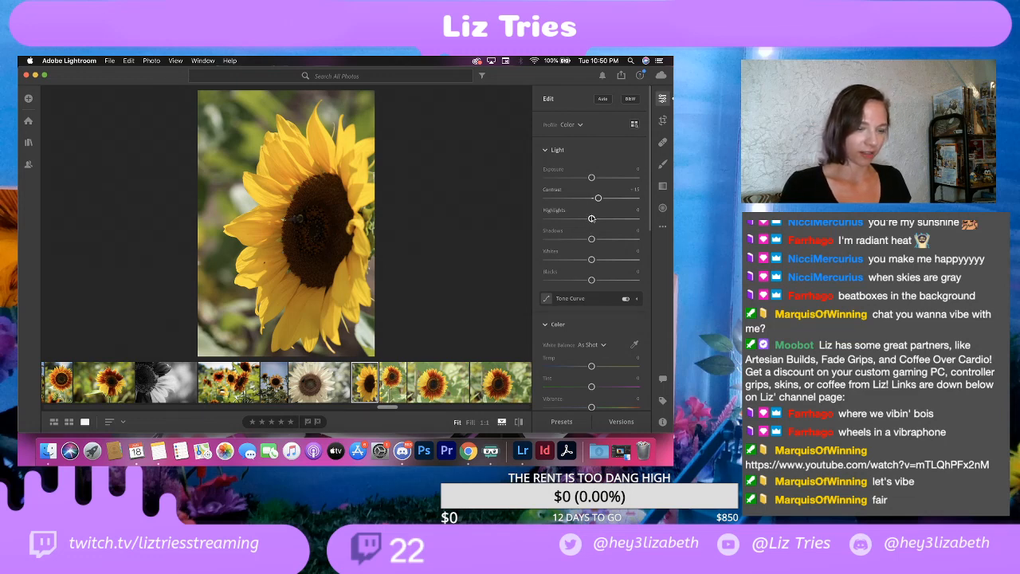
pyautogui.moveTo(591, 219); pyautogui.dragTo(600, 242)
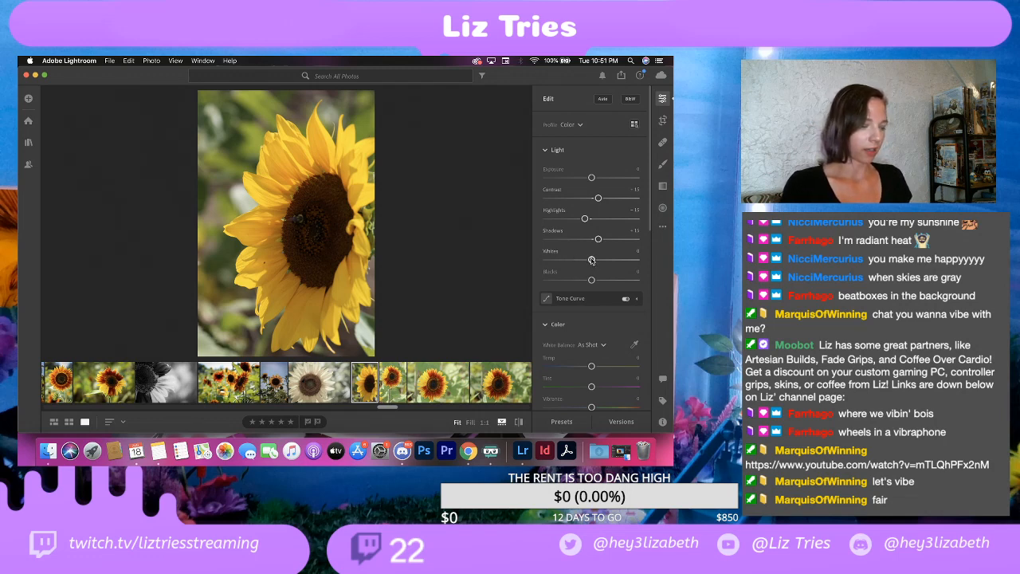
pyautogui.moveTo(592, 260); pyautogui.dragTo(584, 282)
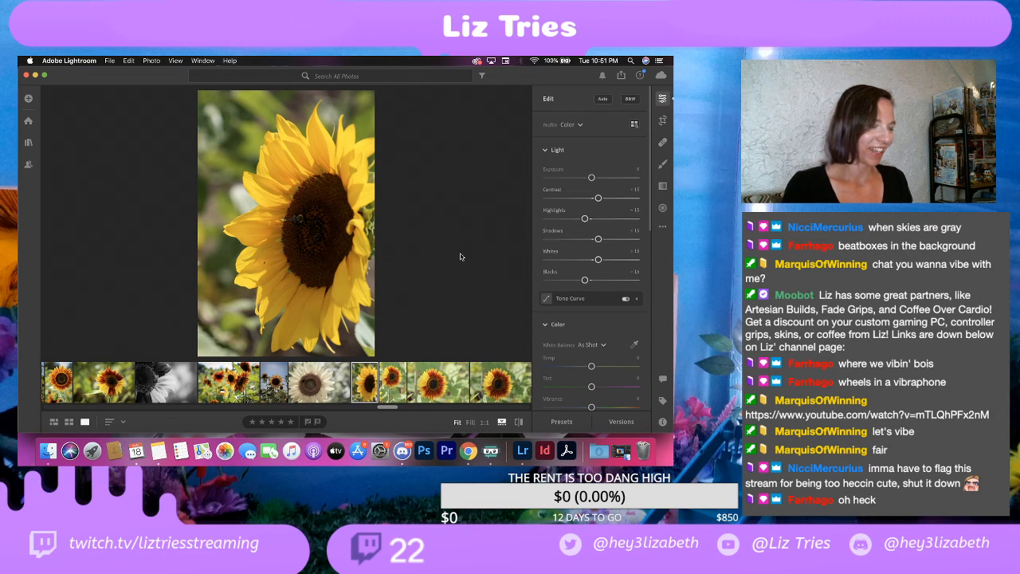
pyautogui.scroll(-5, 561, 275)
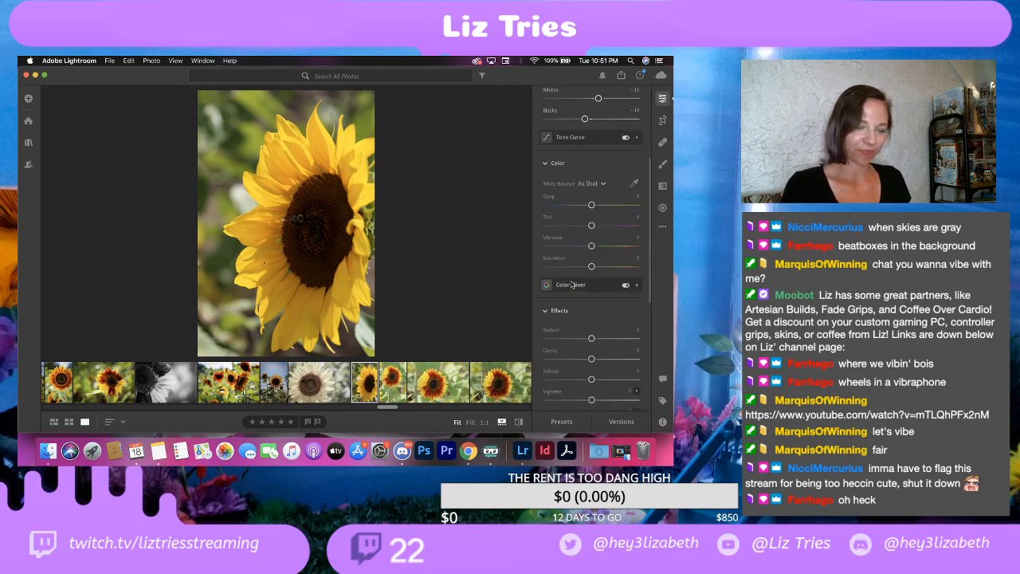
pyautogui.moveTo(591, 266)
pyautogui.mouseDown()
pyautogui.moveTo(600, 268)
pyautogui.moveTo(560, 267)
pyautogui.moveTo(588, 269)
pyautogui.mouseUp()
pyautogui.press('super+z')
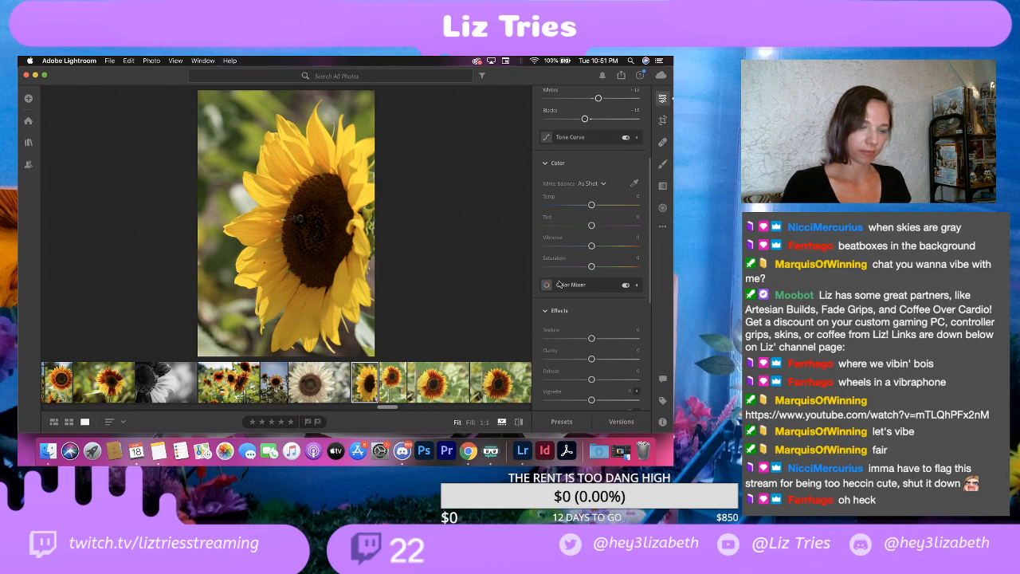
# Step: Add a dark vignette of -25 to the vertical side-view sunflower
pyautogui.scroll(-2, 560, 284)
pyautogui.scroll(-2, 560, 283)
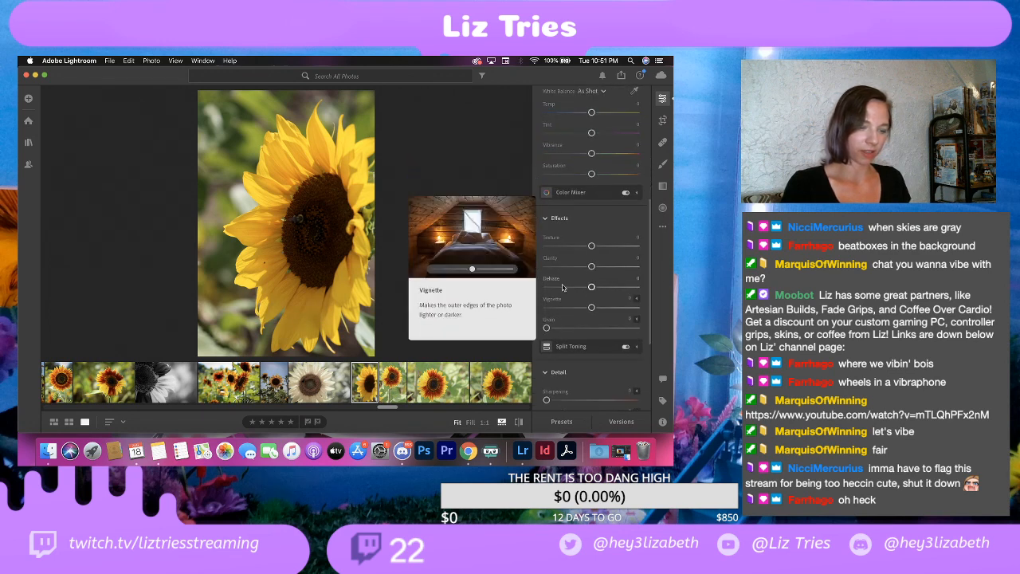
pyautogui.moveTo(593, 309); pyautogui.dragTo(580, 309)
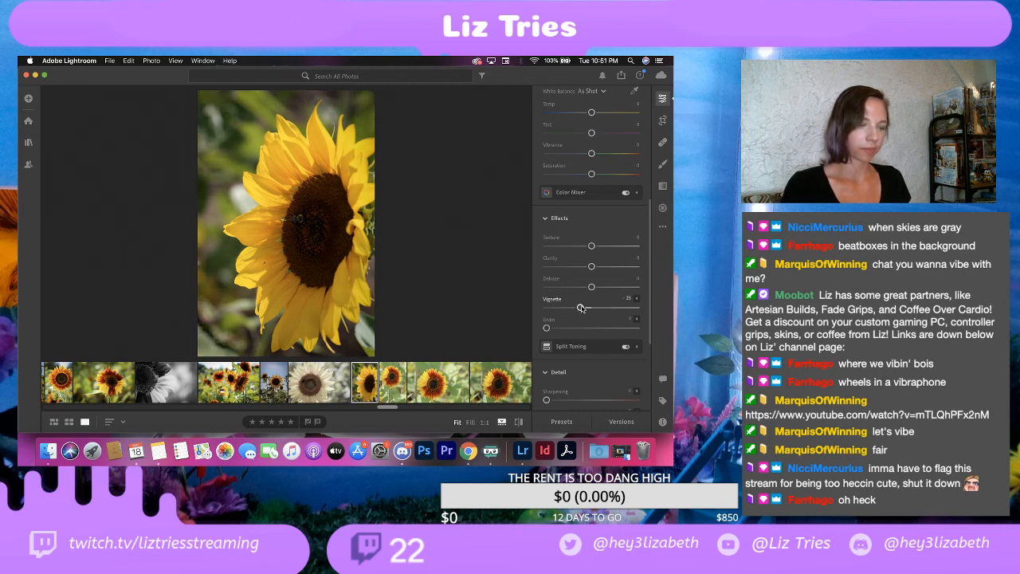
# Step: Export the side-view sunflower to the EDITS folder as a full-size 100% JPG, with the watermark's horizontal offset set to about 2
pyautogui.click(108, 60)
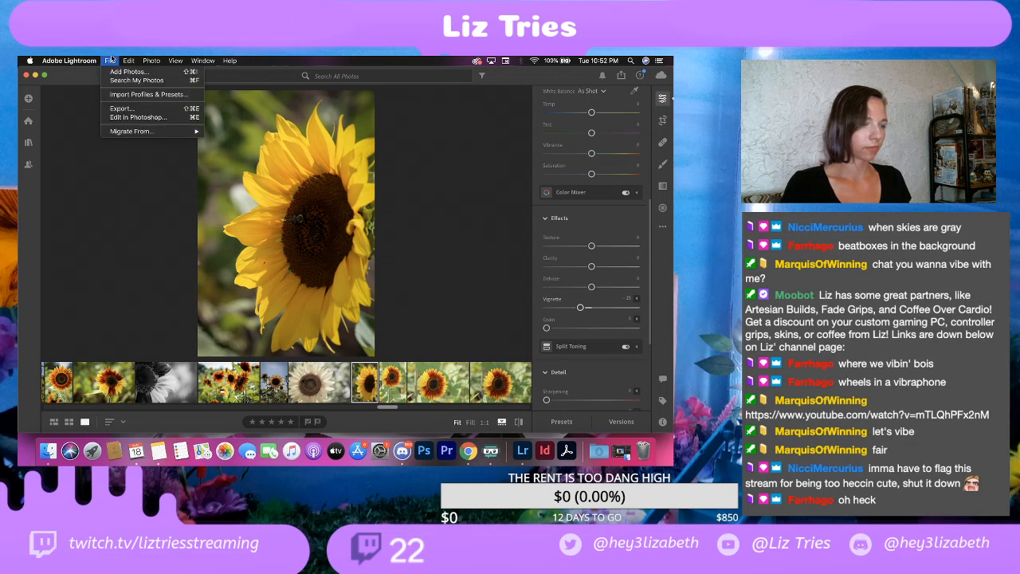
pyautogui.click(131, 110)
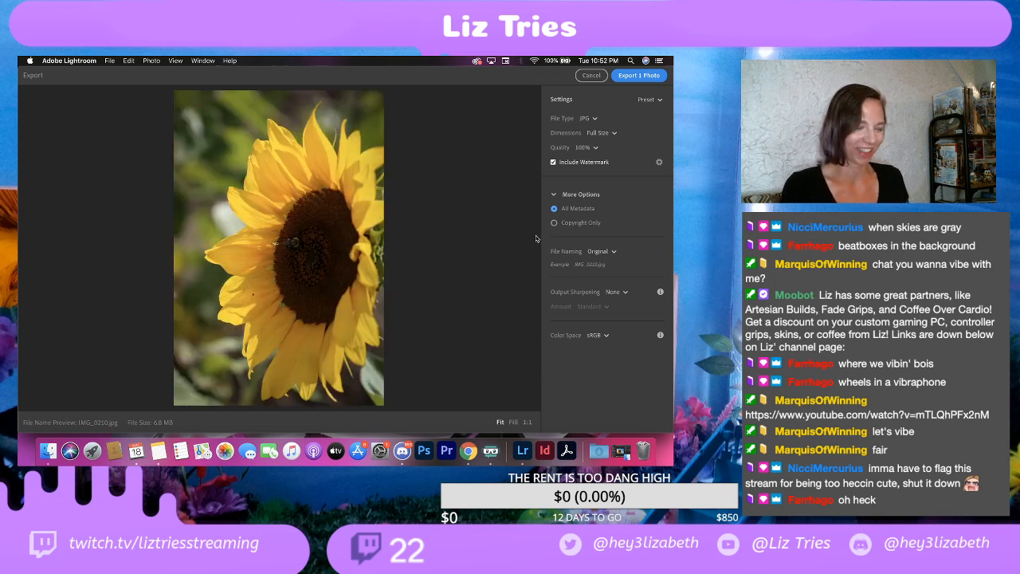
pyautogui.click(659, 162)
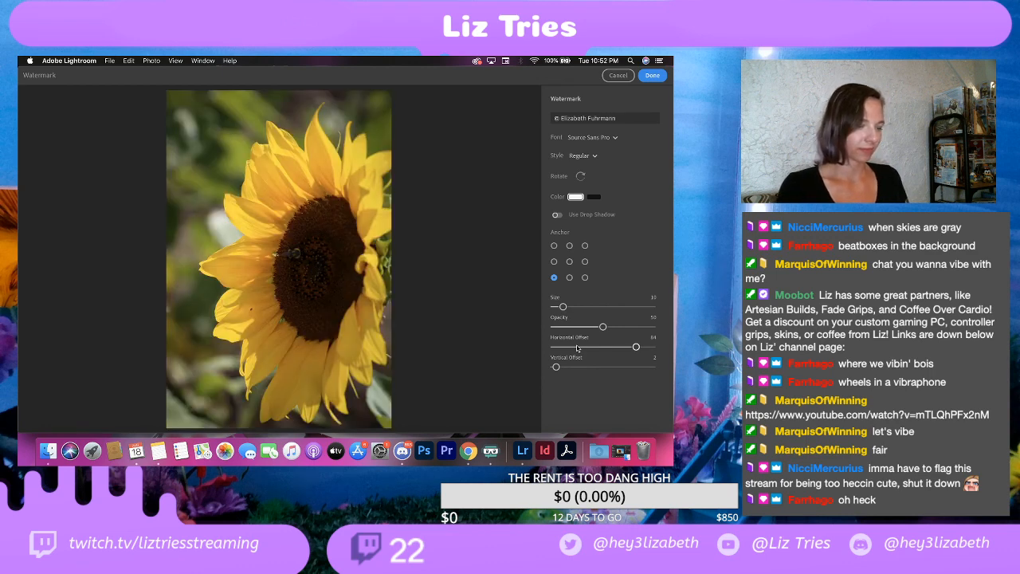
pyautogui.moveTo(578, 348); pyautogui.dragTo(555, 348)
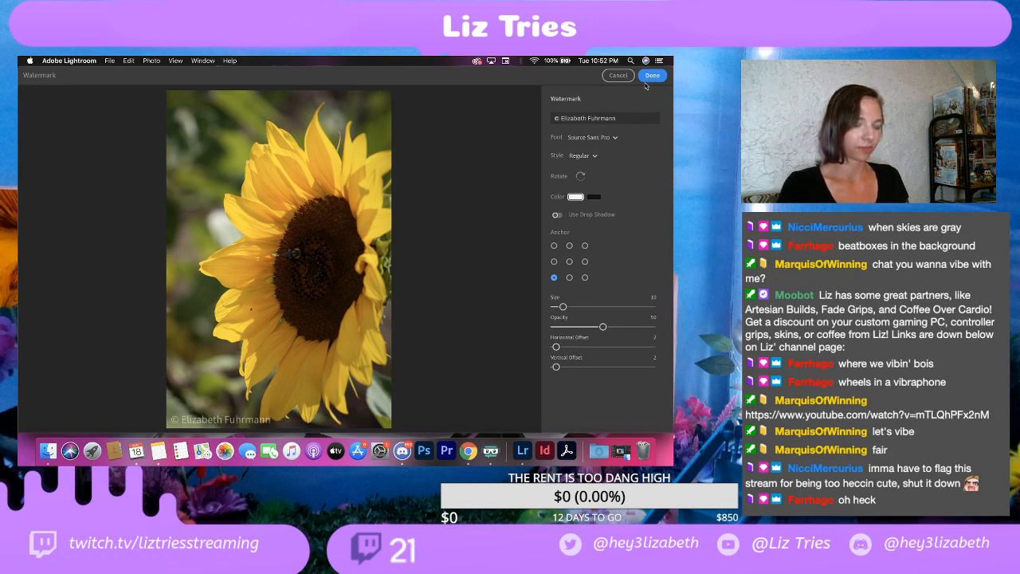
pyautogui.click(646, 79)
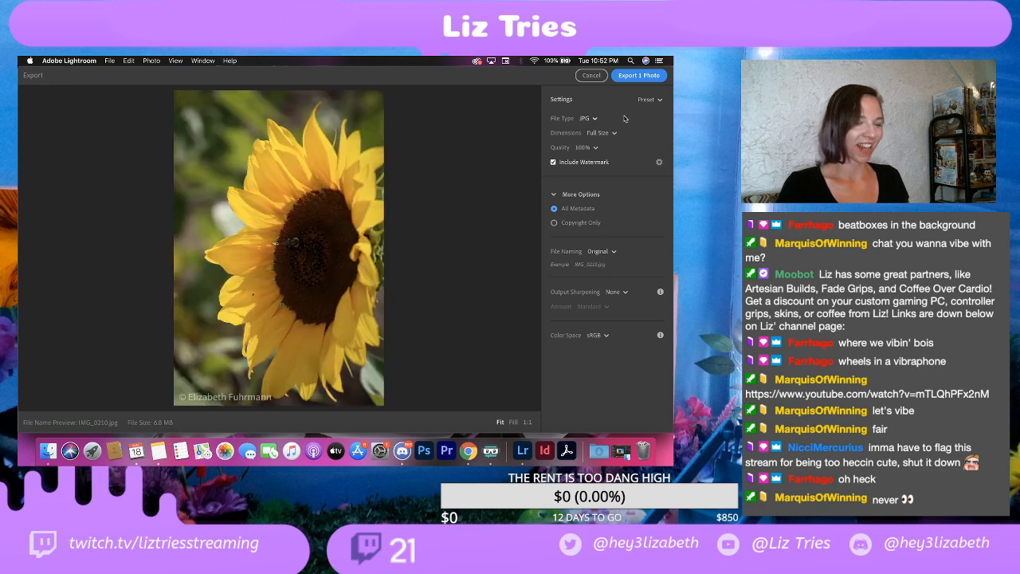
pyautogui.click(637, 76)
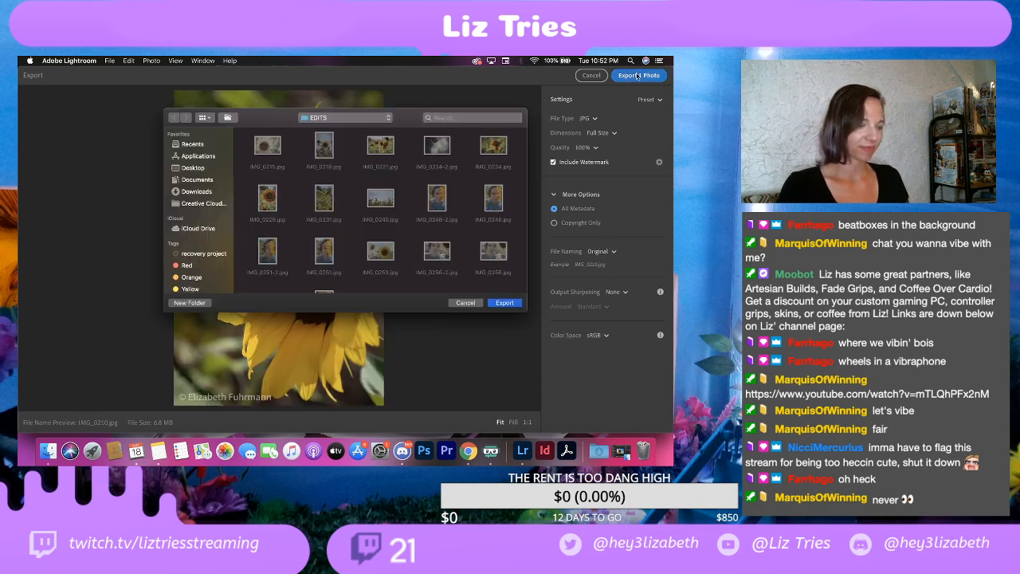
pyautogui.click(512, 303)
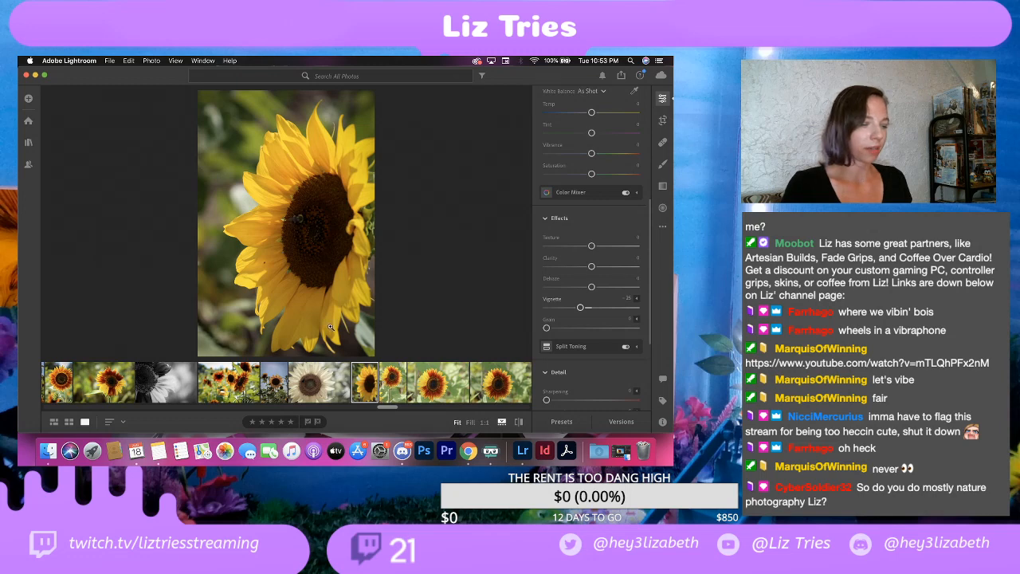
# Step: Compare the vertical red-and-yellow sunflower shot with its three near-identical horizontal close-ups to choose the keeper
pyautogui.click(392, 380)
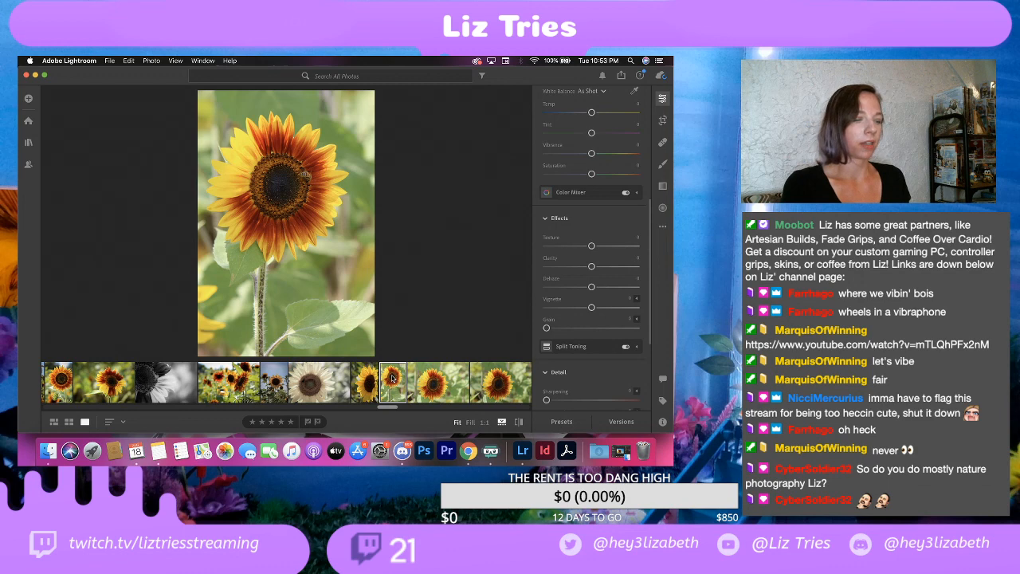
pyautogui.click(374, 383)
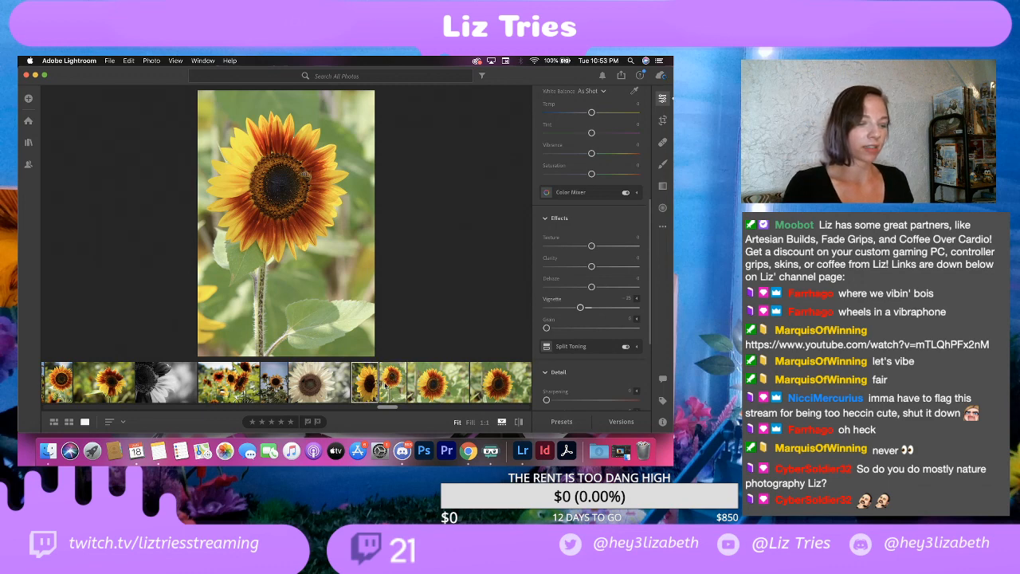
pyautogui.click(387, 387)
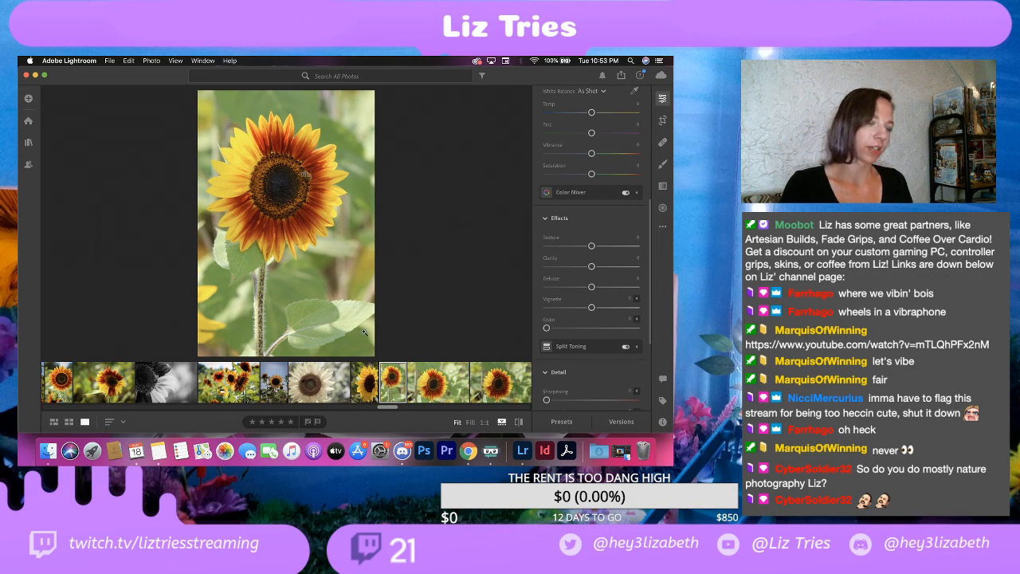
pyautogui.click(436, 383)
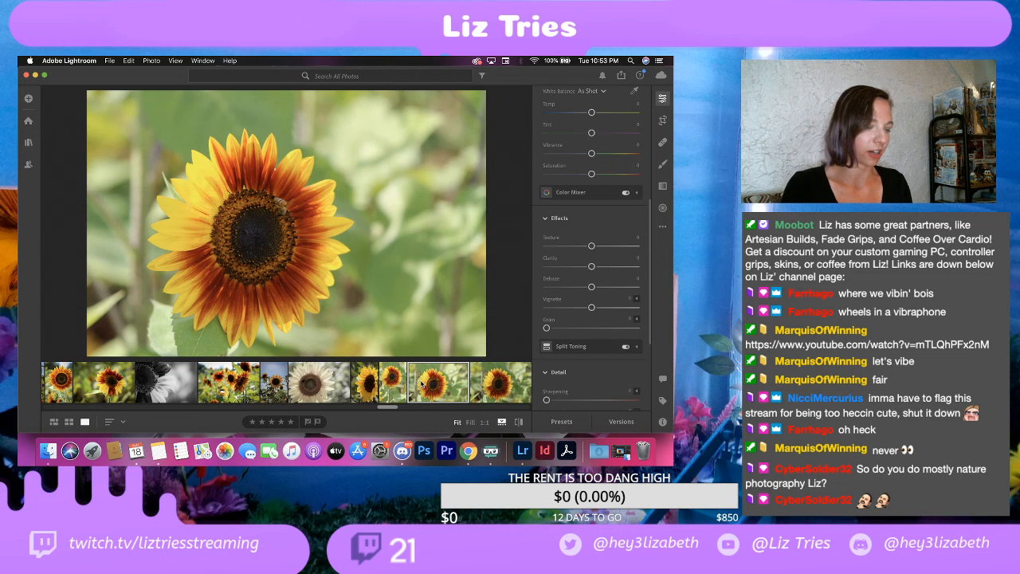
pyautogui.click(372, 384)
pyautogui.click(497, 384)
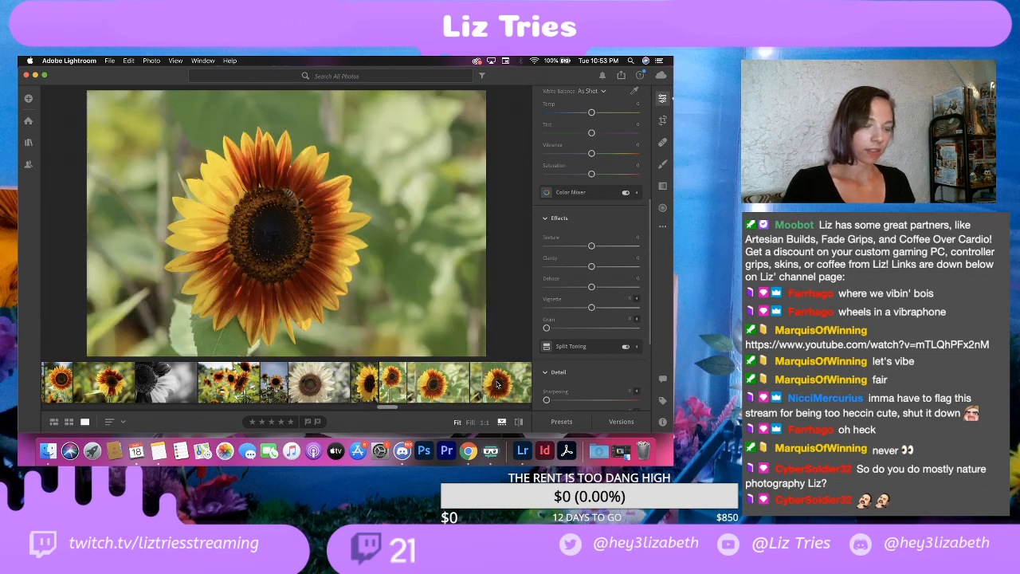
pyautogui.hscroll(3, 446, 391)
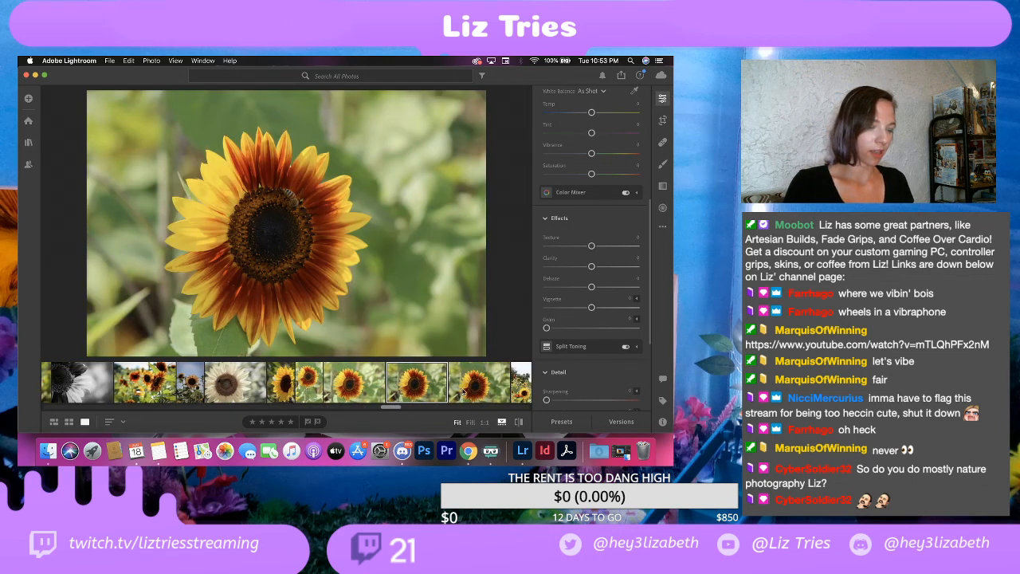
pyautogui.hscroll(2, 463, 392)
pyautogui.click(435, 384)
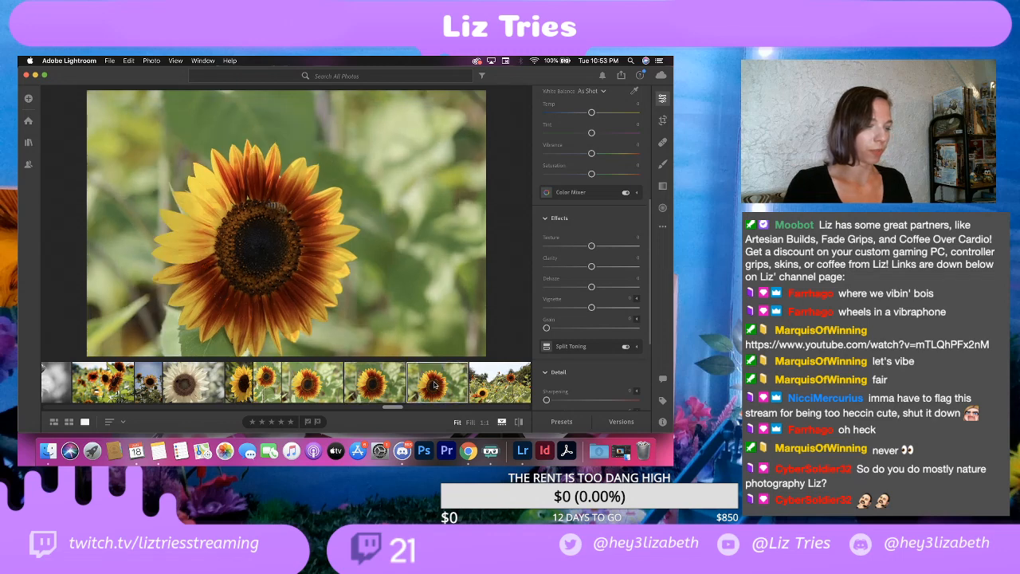
pyautogui.click(383, 389)
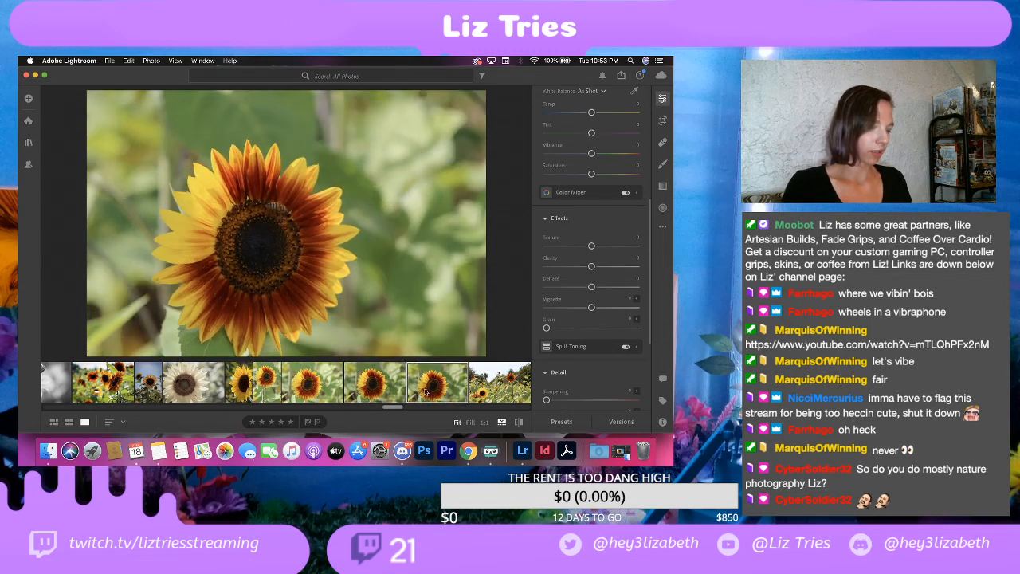
pyautogui.click(309, 390)
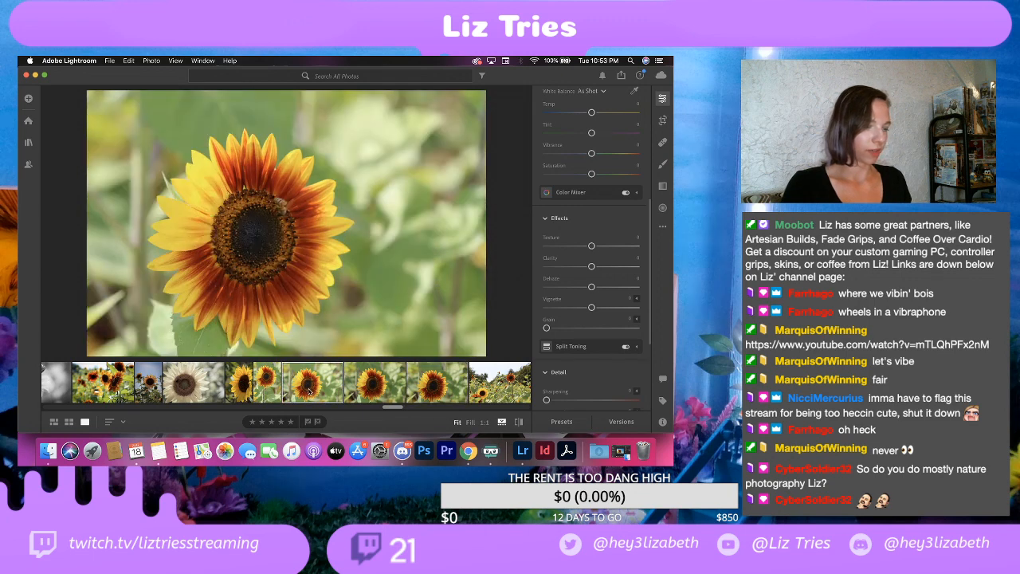
pyautogui.click(380, 392)
pyautogui.click(437, 391)
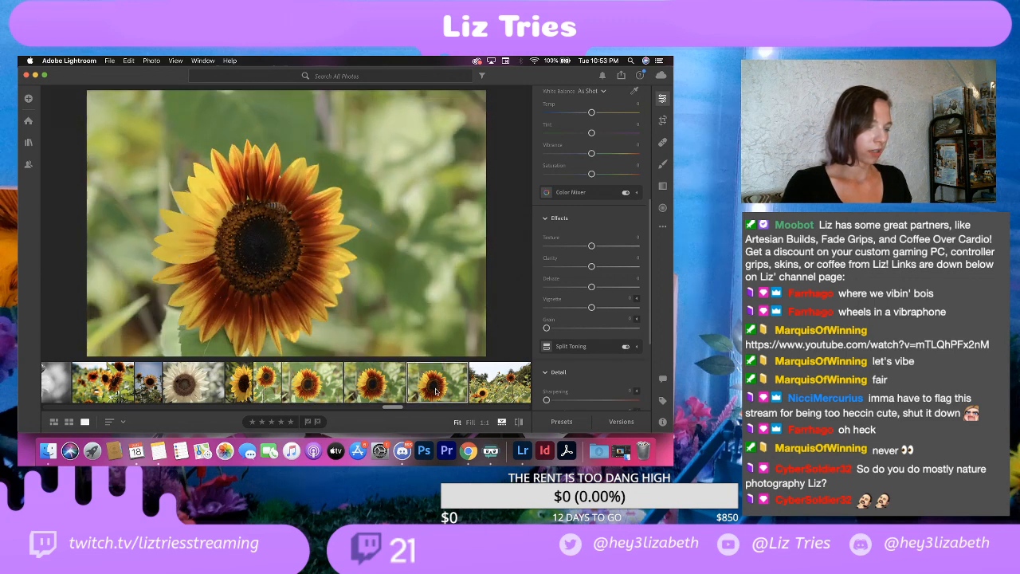
pyautogui.click(270, 383)
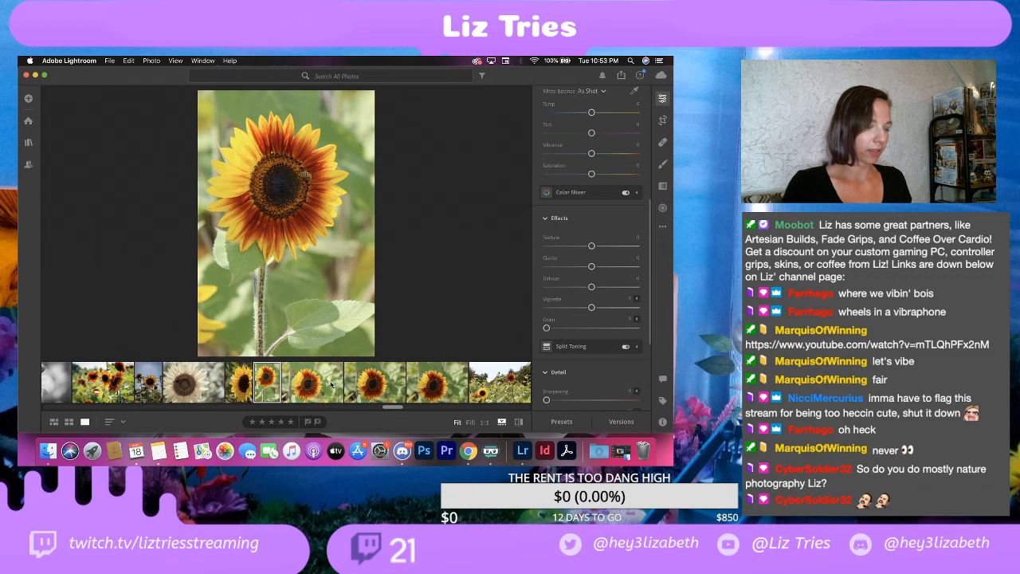
pyautogui.click(335, 386)
# Step: Delete the three horizontal close-ups of the red-and-yellow sunflower together
pyautogui.click(399, 384)
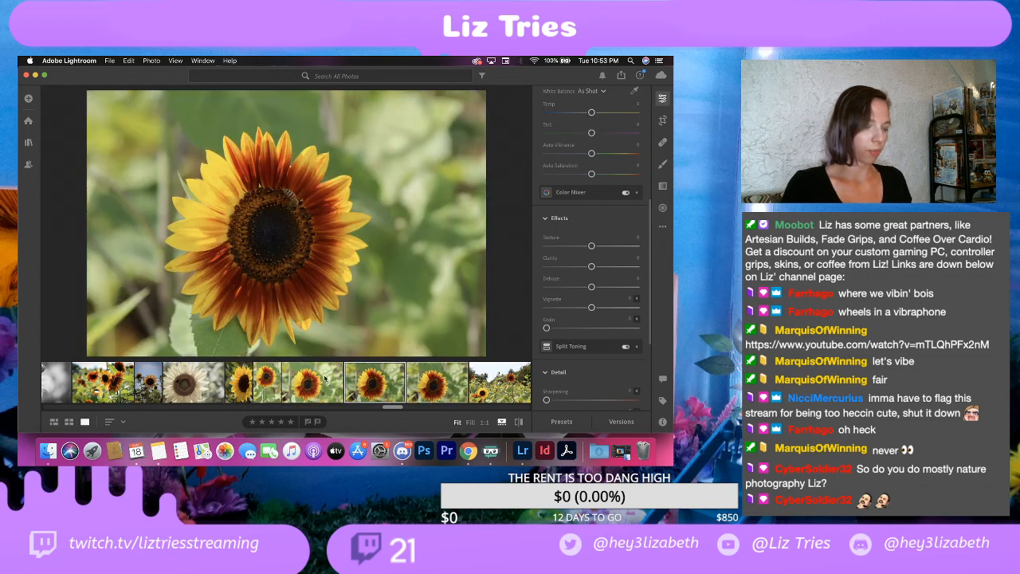
pyautogui.click(325, 379)
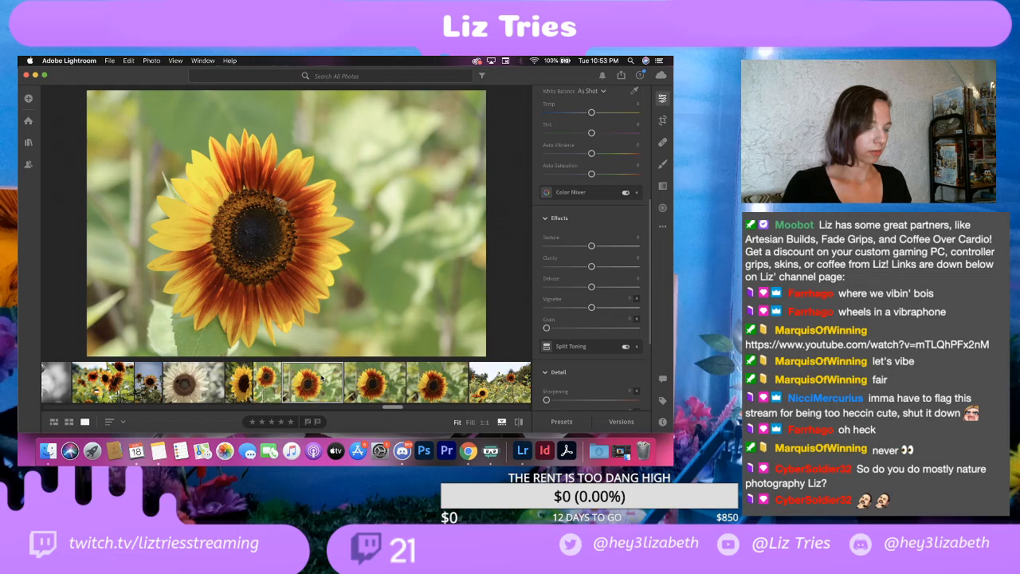
pyautogui.rightClick(427, 386)
pyautogui.click(451, 361)
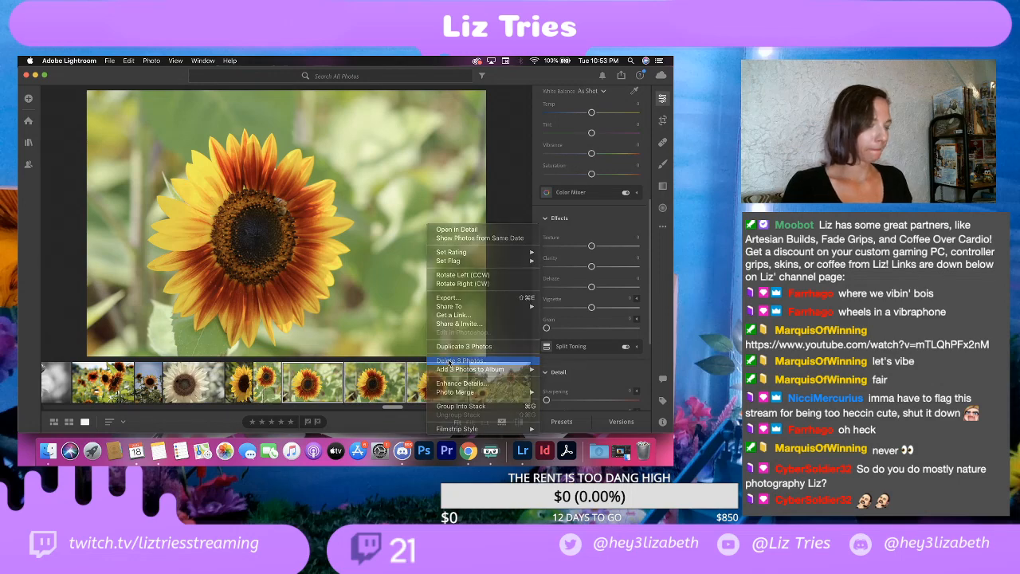
pyautogui.click(422, 329)
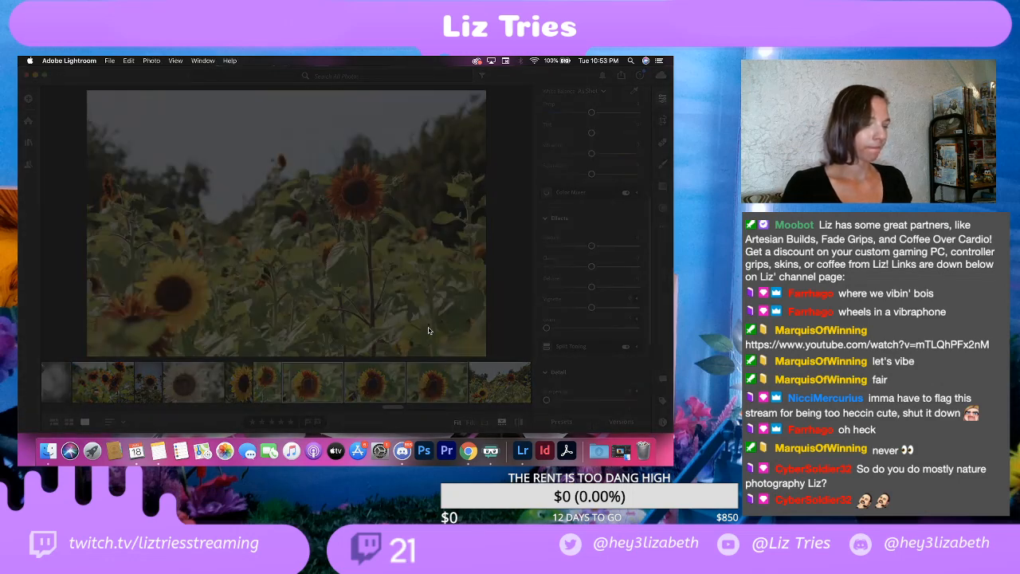
# Step: On the vertical red-and-yellow sunflower, set Contrast to +30, Highlights to -100, Shadows to +20, Whites to +25 and Blacks to -25
pyautogui.click(274, 391)
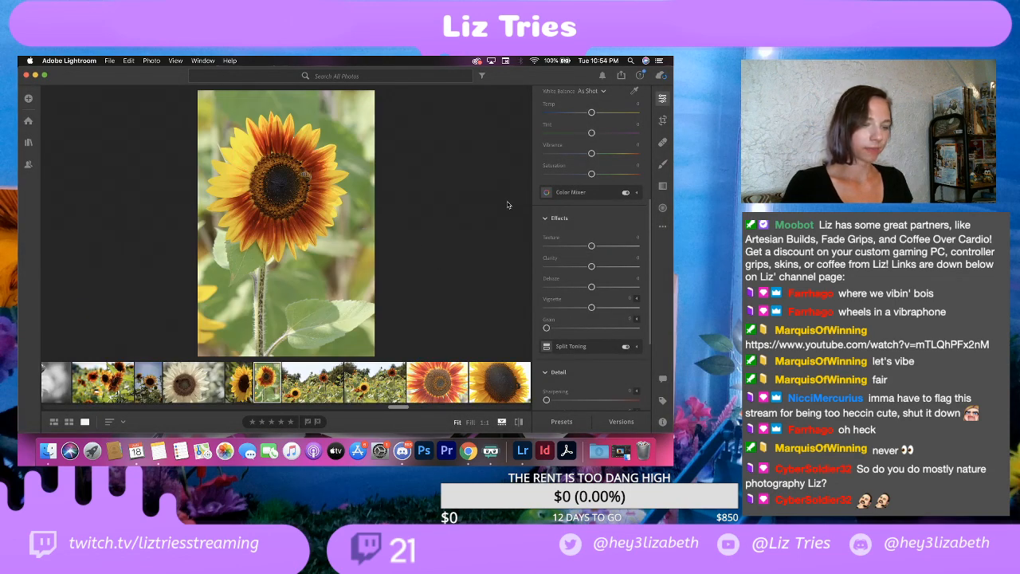
pyautogui.scroll(5, 596, 163)
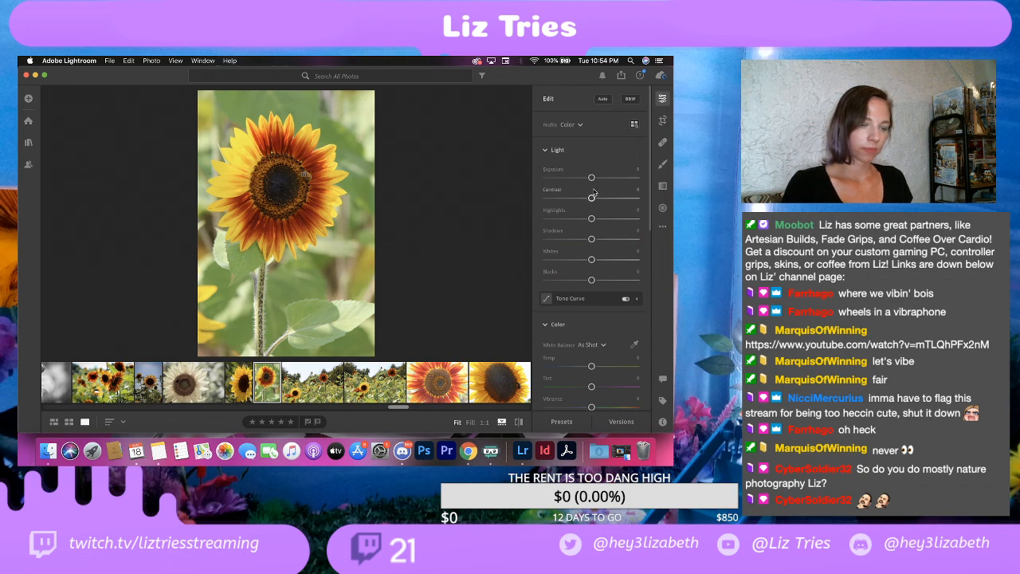
pyautogui.moveTo(591, 197); pyautogui.dragTo(607, 201)
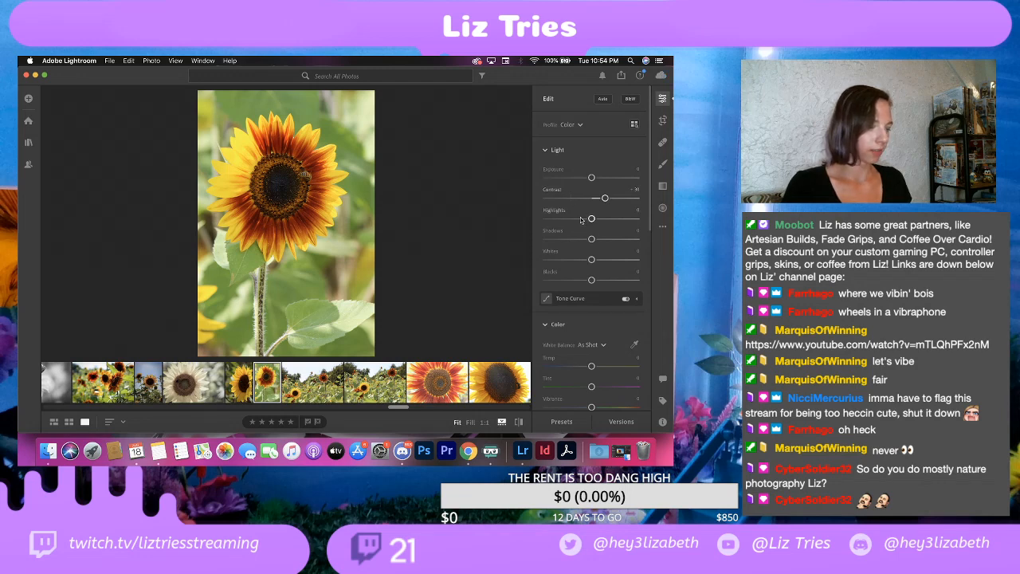
pyautogui.moveTo(591, 219); pyautogui.dragTo(545, 216)
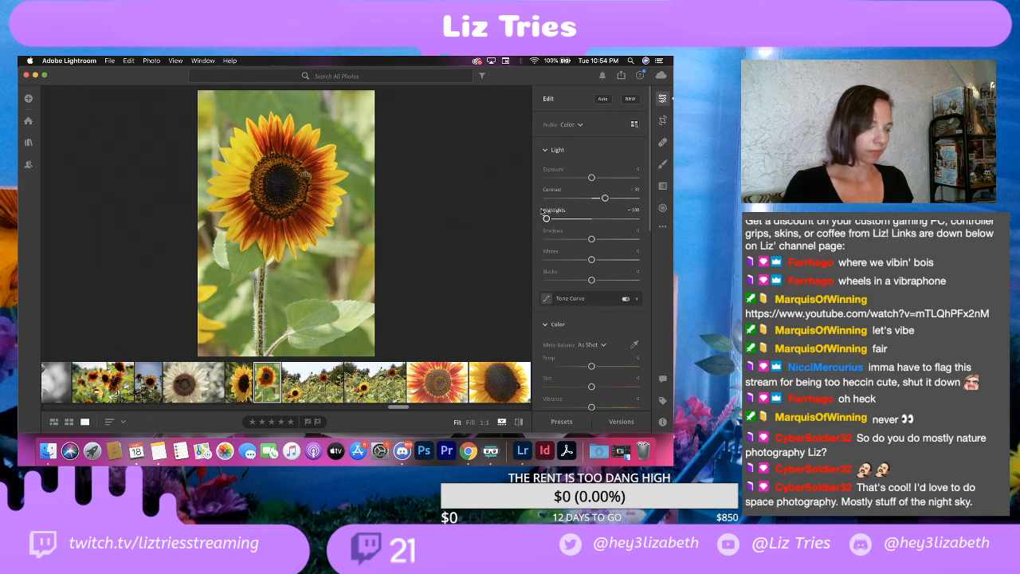
pyautogui.moveTo(563, 211)
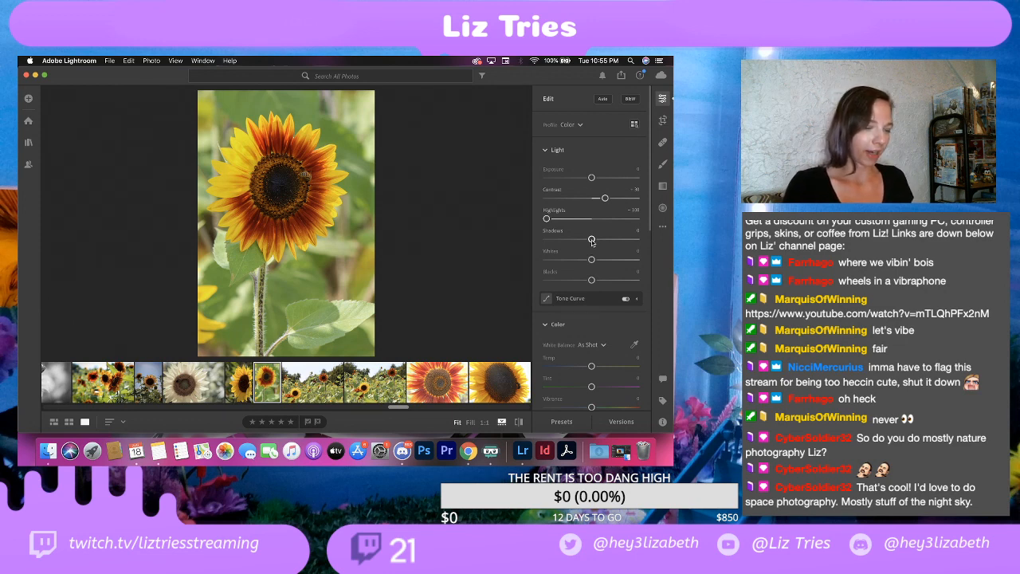
pyautogui.moveTo(591, 242); pyautogui.dragTo(601, 242)
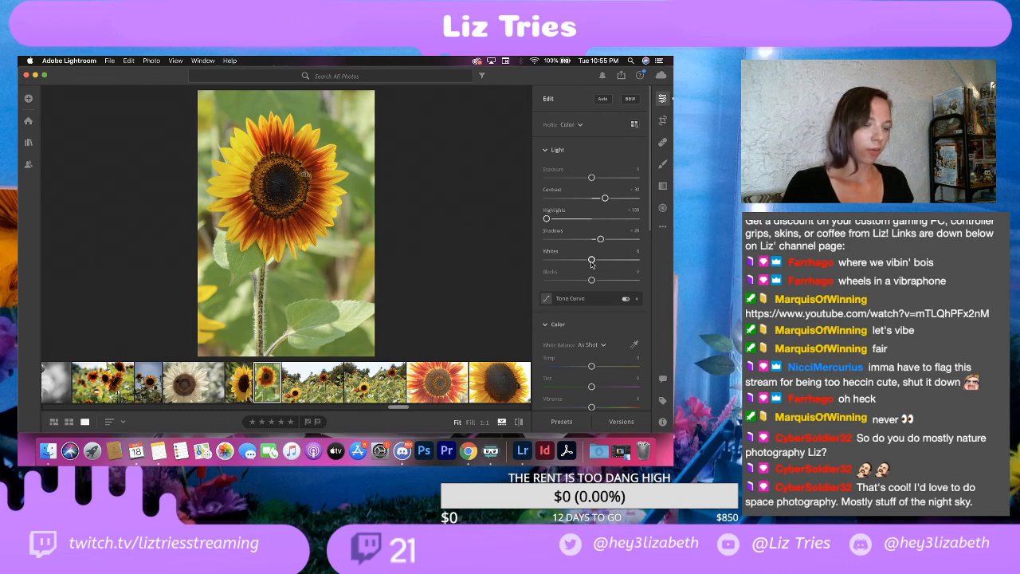
pyautogui.moveTo(591, 263); pyautogui.dragTo(602, 260)
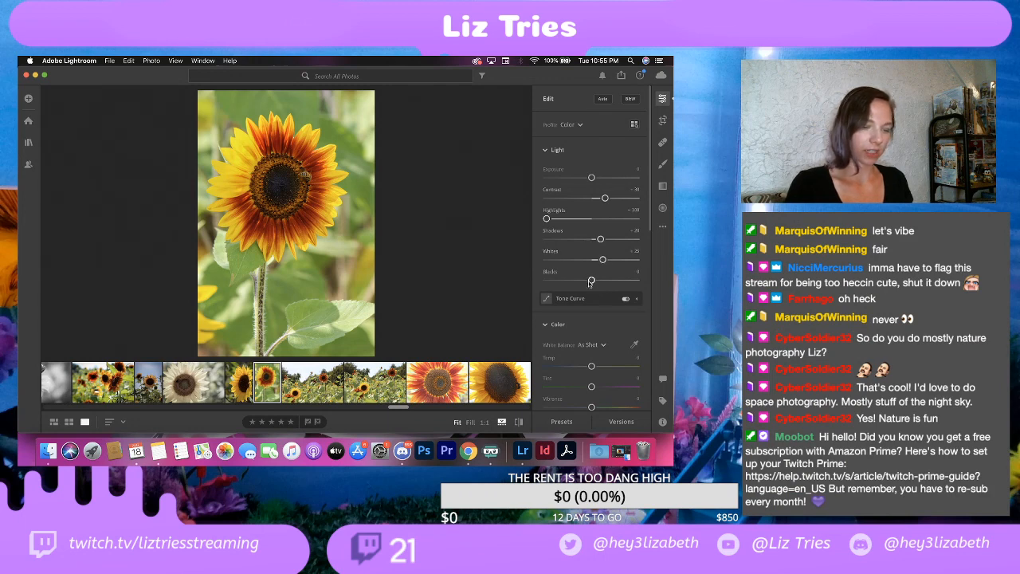
pyautogui.moveTo(589, 282); pyautogui.dragTo(579, 282)
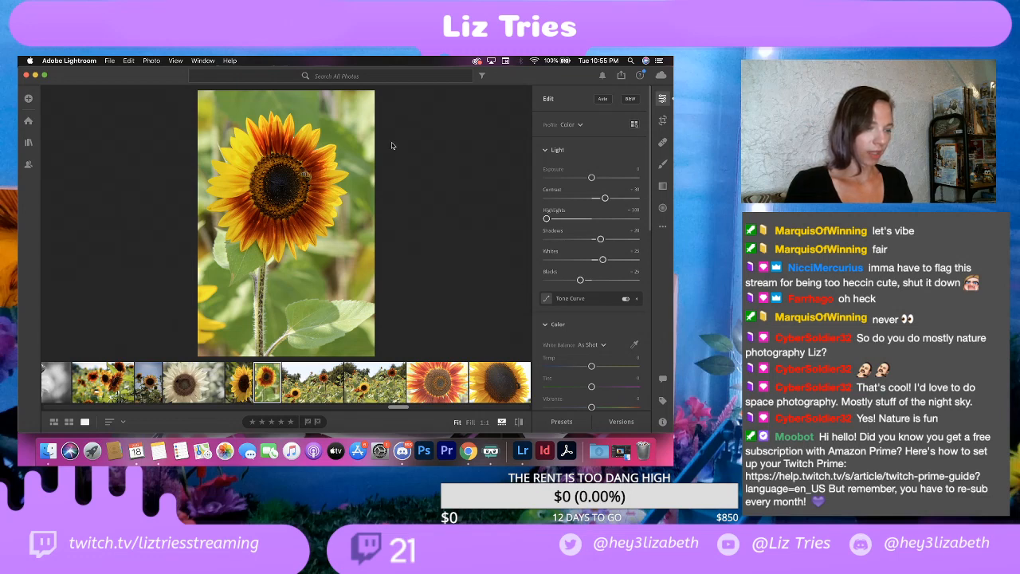
# Step: Add a dark vignette of -25 to the vertical red-and-yellow sunflower
pyautogui.scroll(-5, 572, 316)
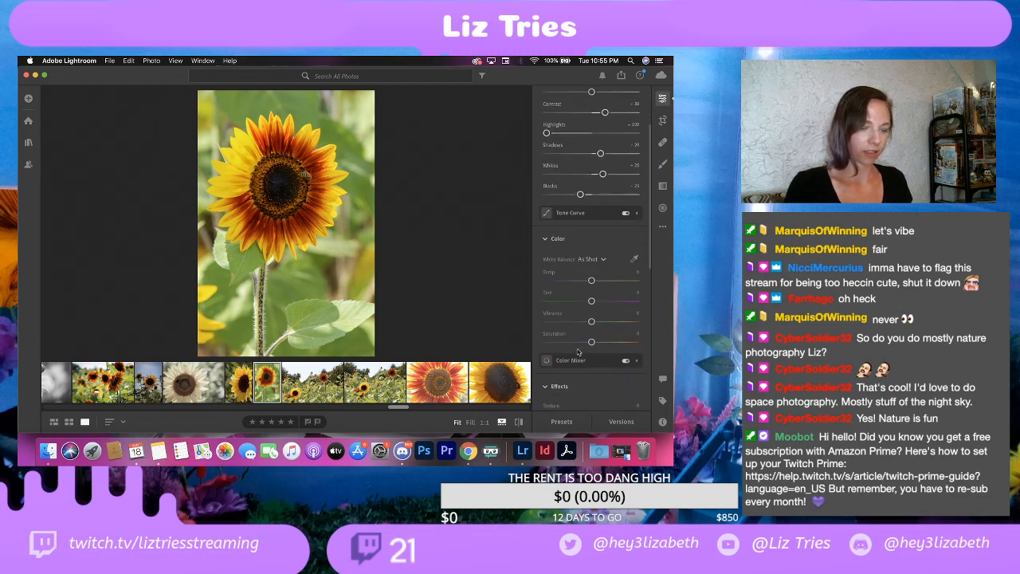
pyautogui.scroll(-5, 573, 317)
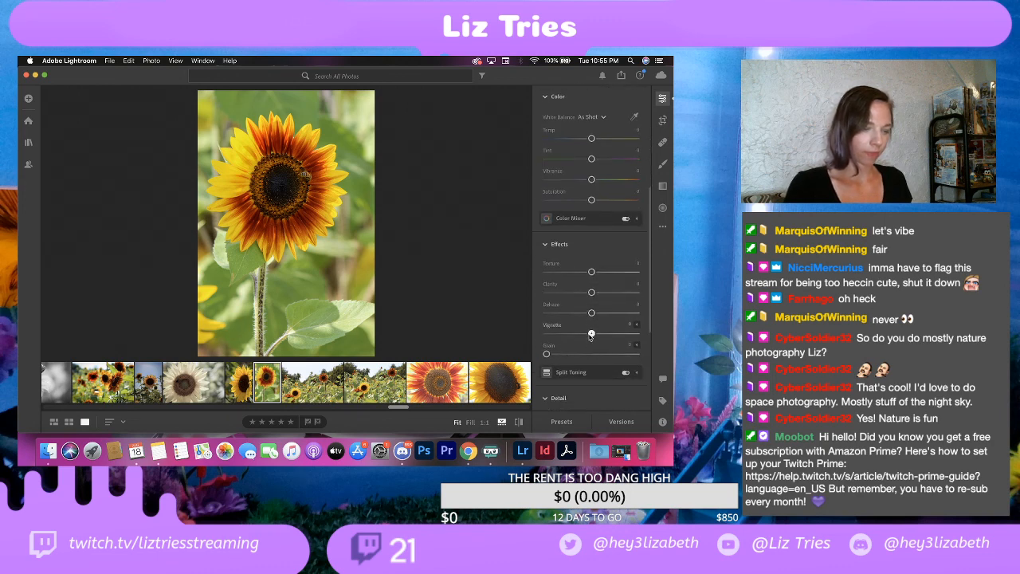
pyautogui.moveTo(591, 334); pyautogui.dragTo(580, 335)
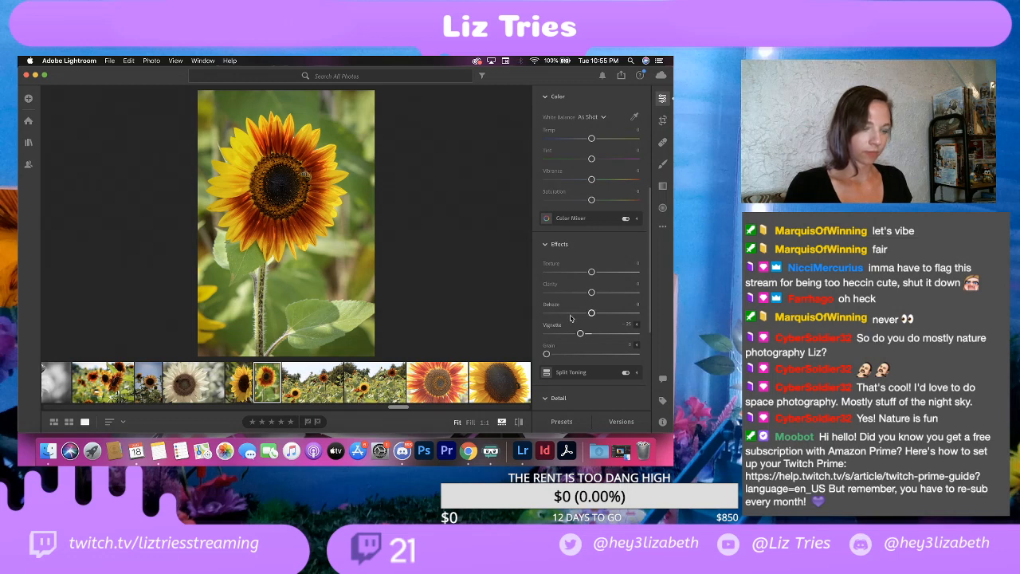
pyautogui.scroll(-2, 559, 327)
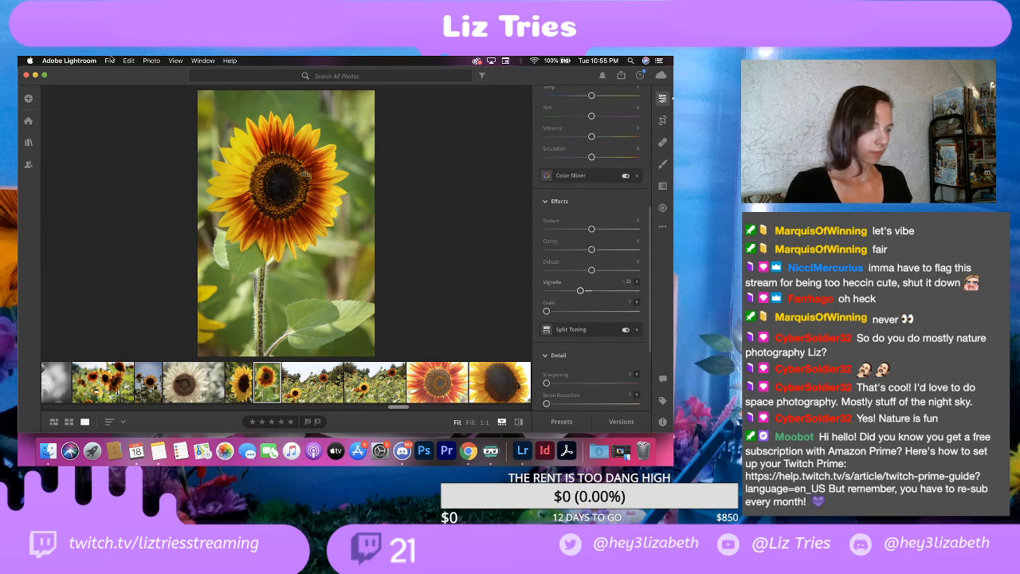
# Step: Open the export settings for the vertical red-and-yellow sunflower and review the file type and dimensions, keeping JPG at full size
pyautogui.click(112, 61)
pyautogui.click(124, 110)
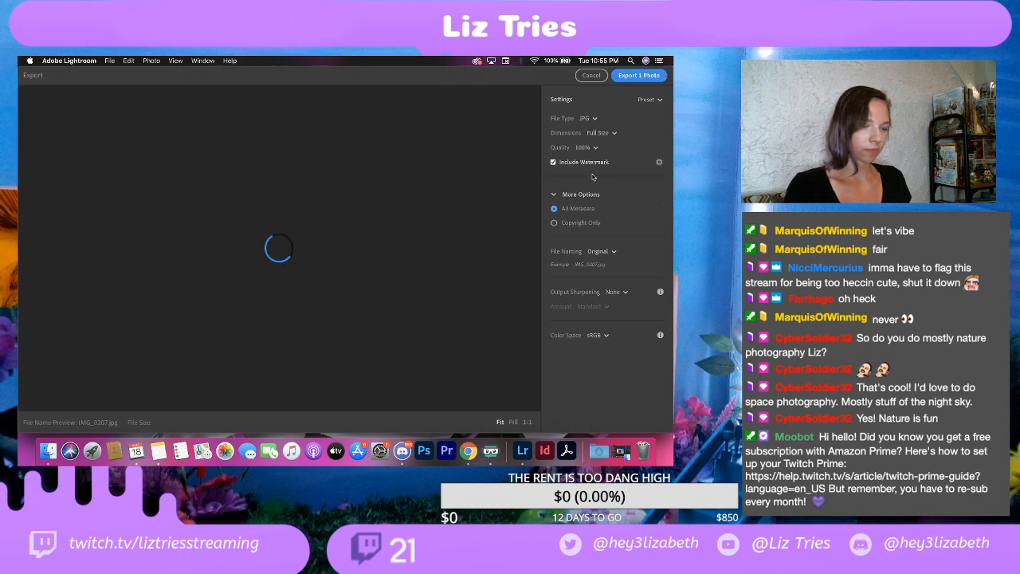
pyautogui.click(585, 118)
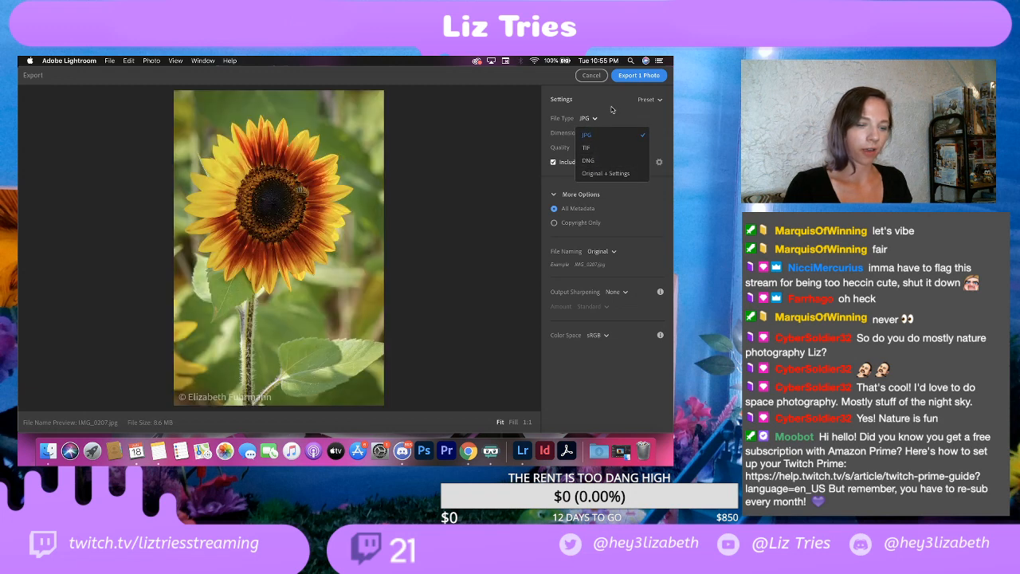
pyautogui.click(593, 118)
pyautogui.click(593, 117)
pyautogui.click(615, 109)
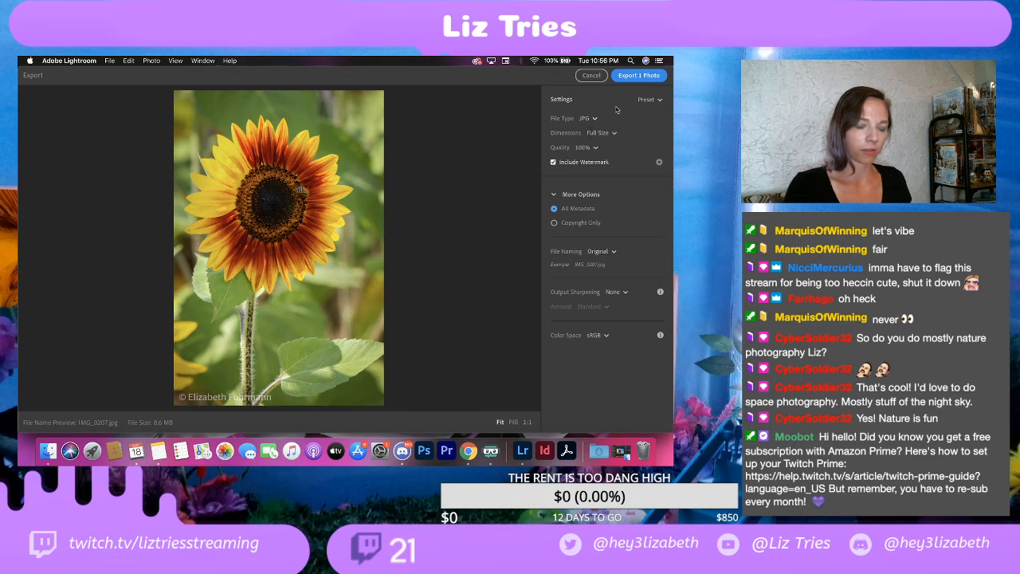
pyautogui.click(608, 134)
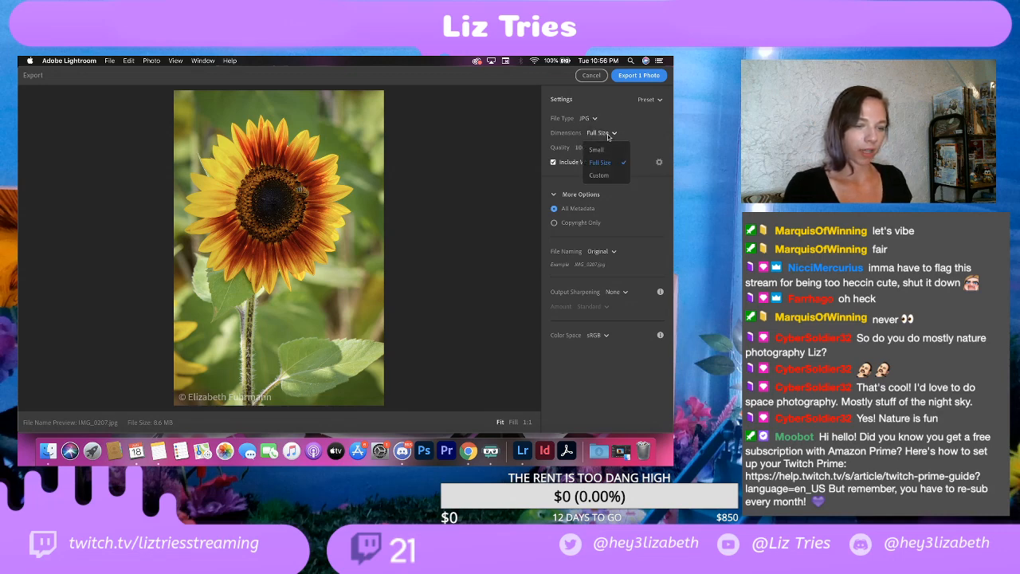
pyautogui.click(619, 120)
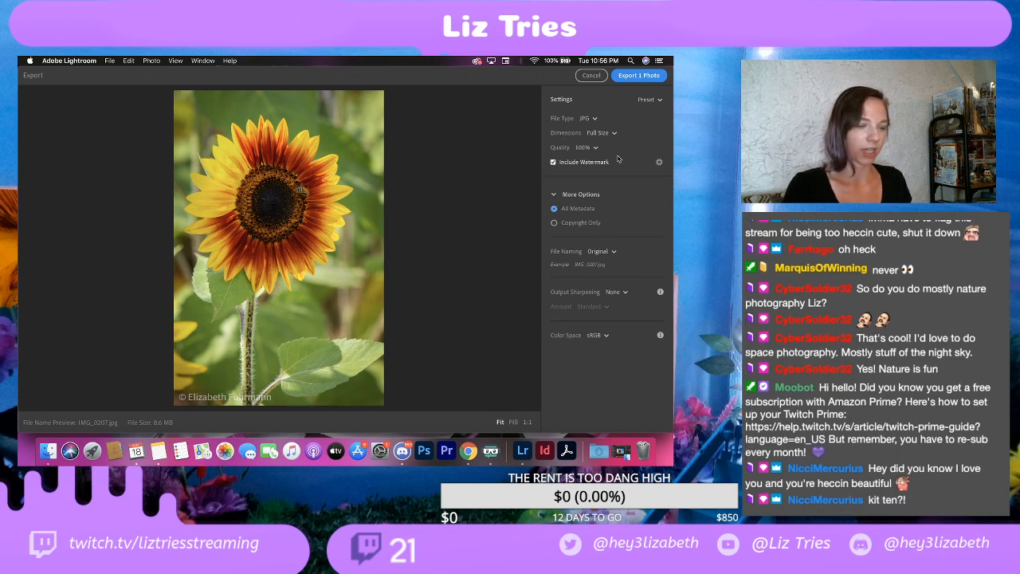
# Step: Shift the export watermark sideways by setting its horizontal offset to about 42, and apply the watermark settings
pyautogui.click(659, 164)
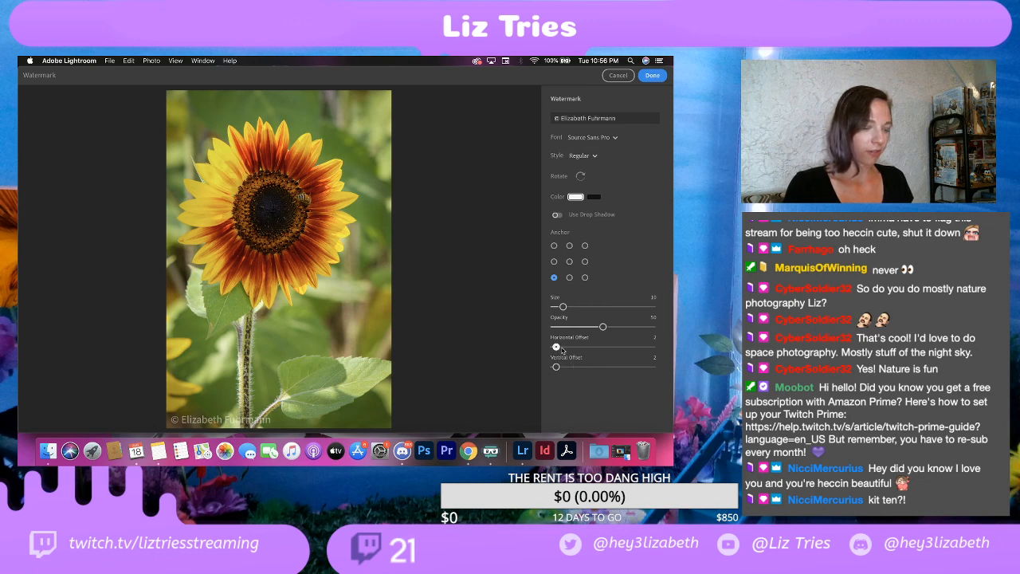
pyautogui.moveTo(557, 348); pyautogui.dragTo(602, 348)
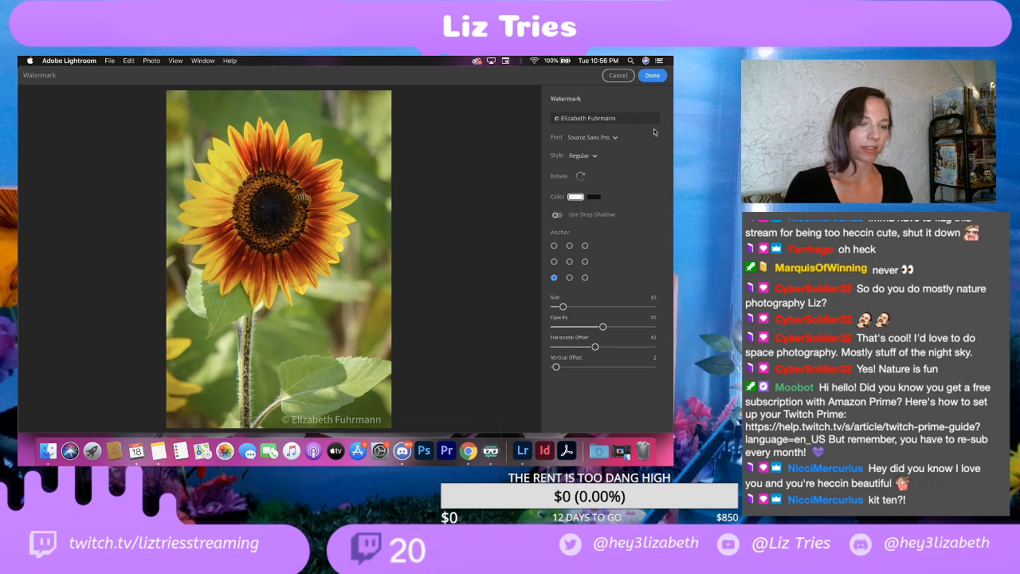
pyautogui.click(653, 76)
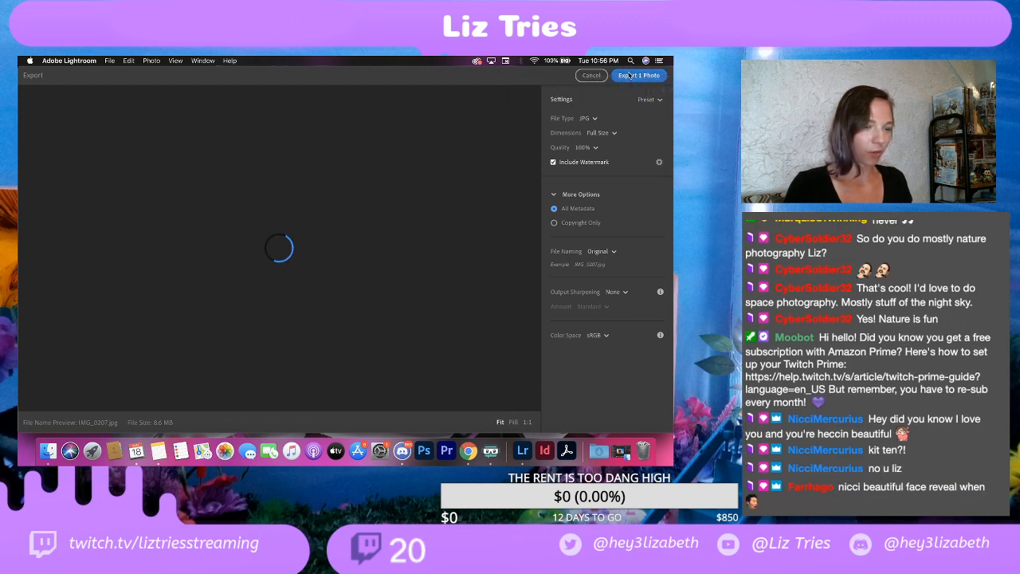
# Step: Export the watermarked vertical red-and-yellow sunflower photo to the EDITS folder
pyautogui.click(632, 77)
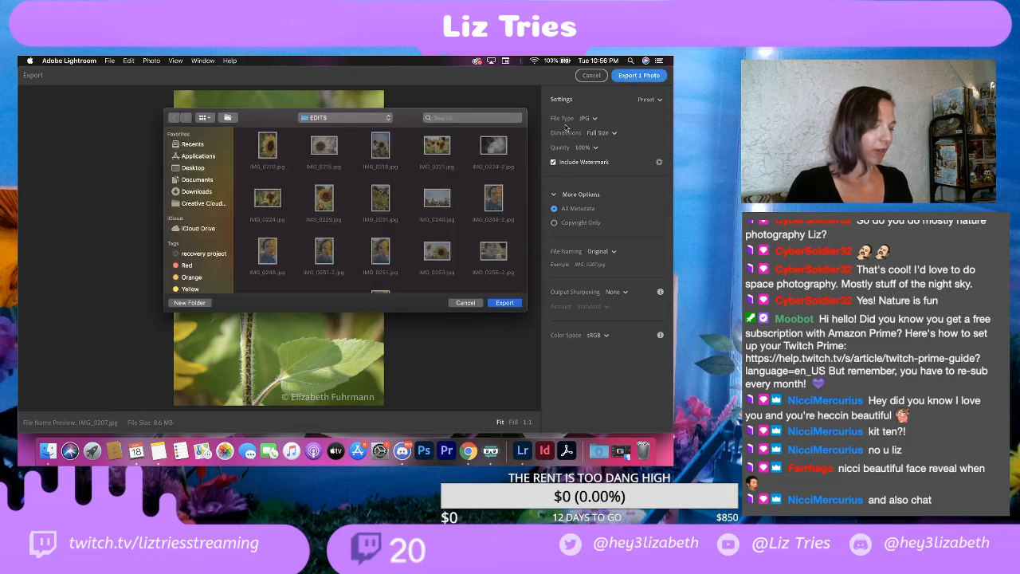
pyautogui.click(509, 304)
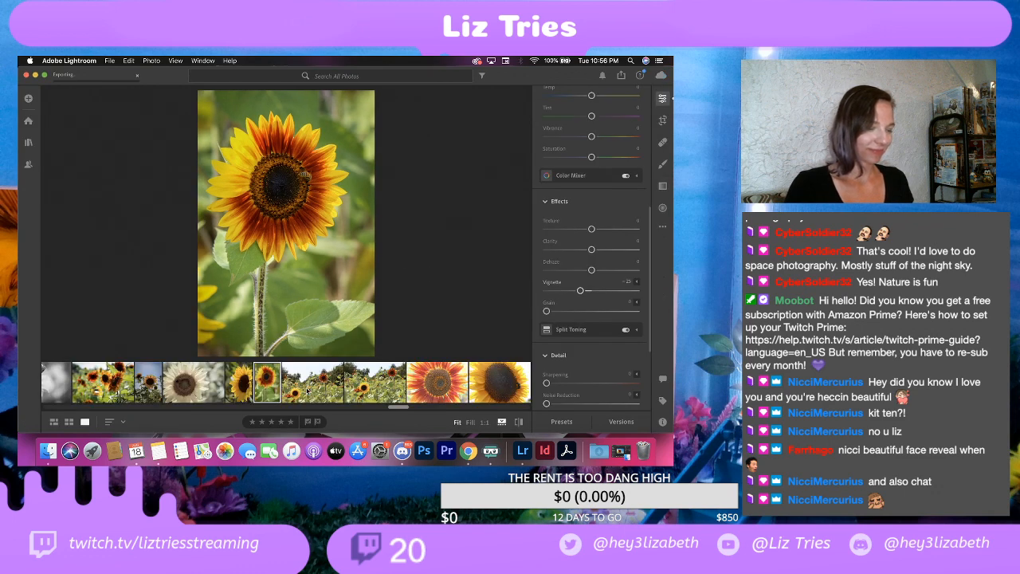
# Step: Compare the two near-duplicate wide shots of the sunflower field to judge which composition to keep
pyautogui.click(307, 390)
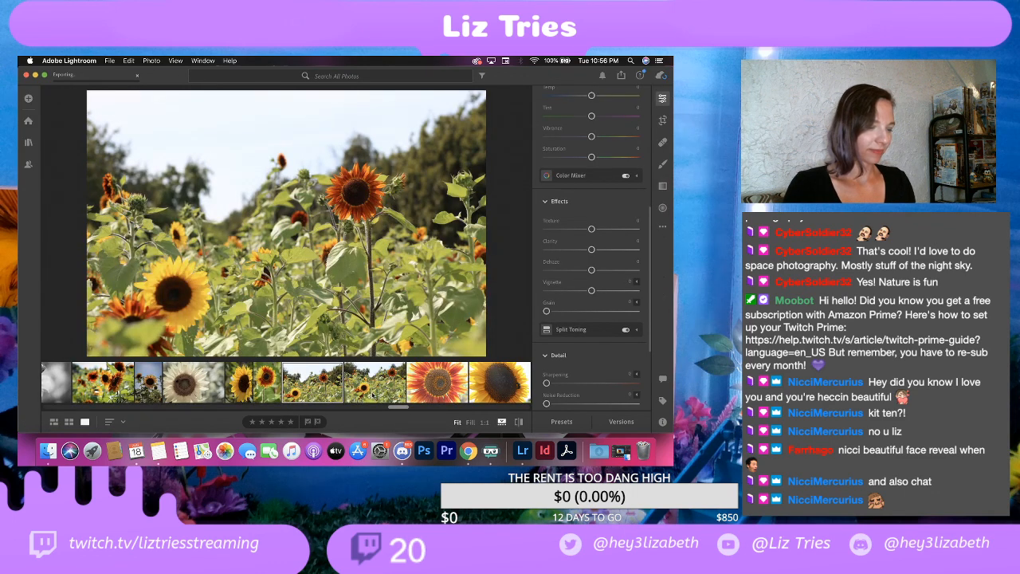
pyautogui.click(382, 384)
pyautogui.click(322, 391)
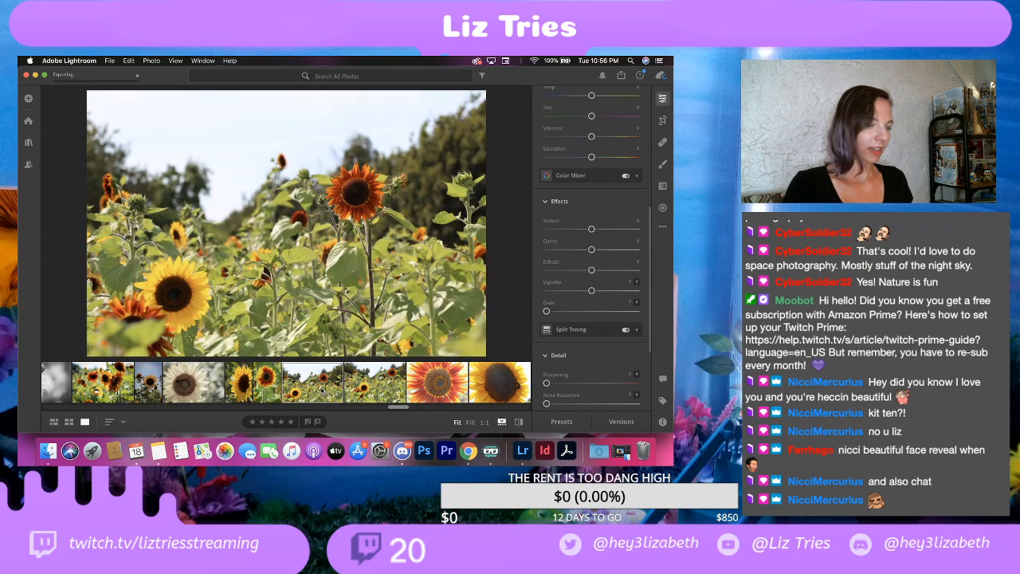
pyautogui.click(389, 396)
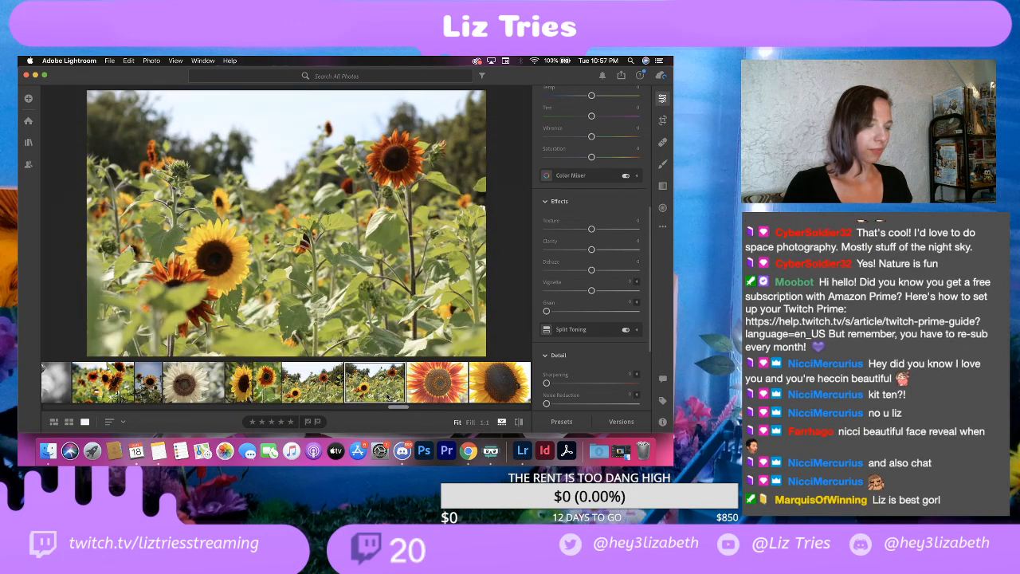
pyautogui.click(320, 395)
pyautogui.press('Right')
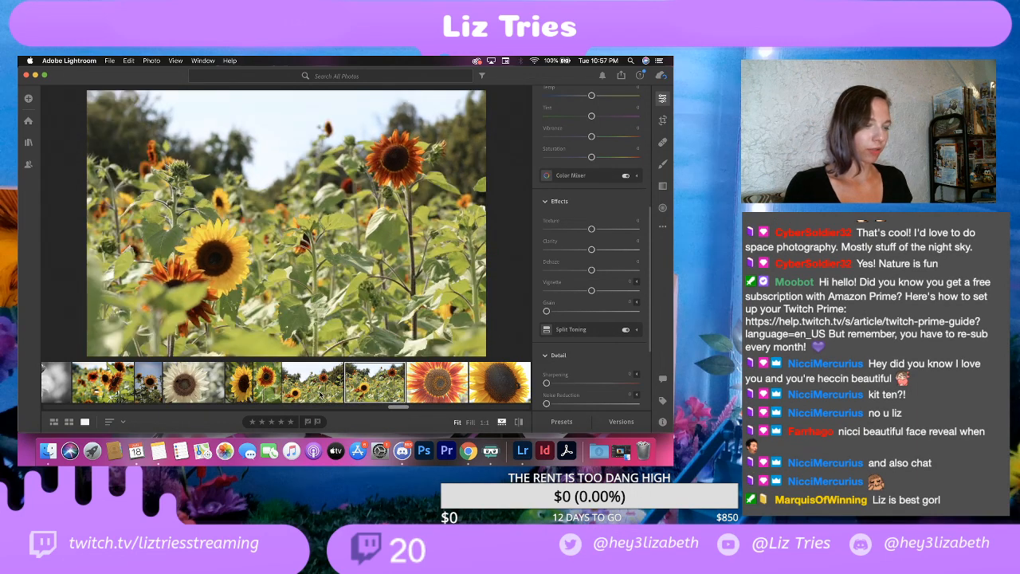
pyautogui.click(320, 394)
pyautogui.press('Right')
pyautogui.click(319, 395)
pyautogui.press('Right')
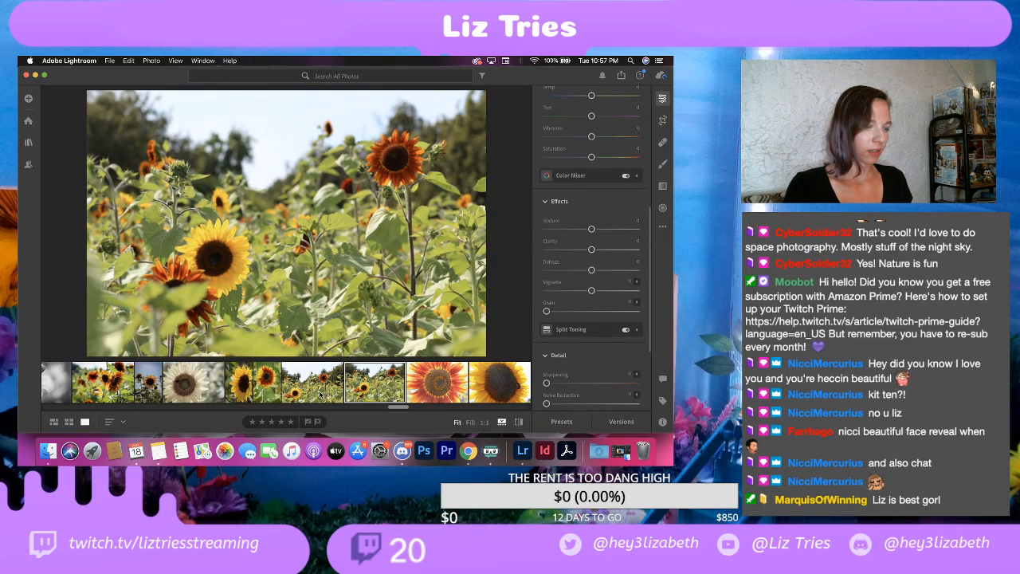
pyautogui.click(319, 395)
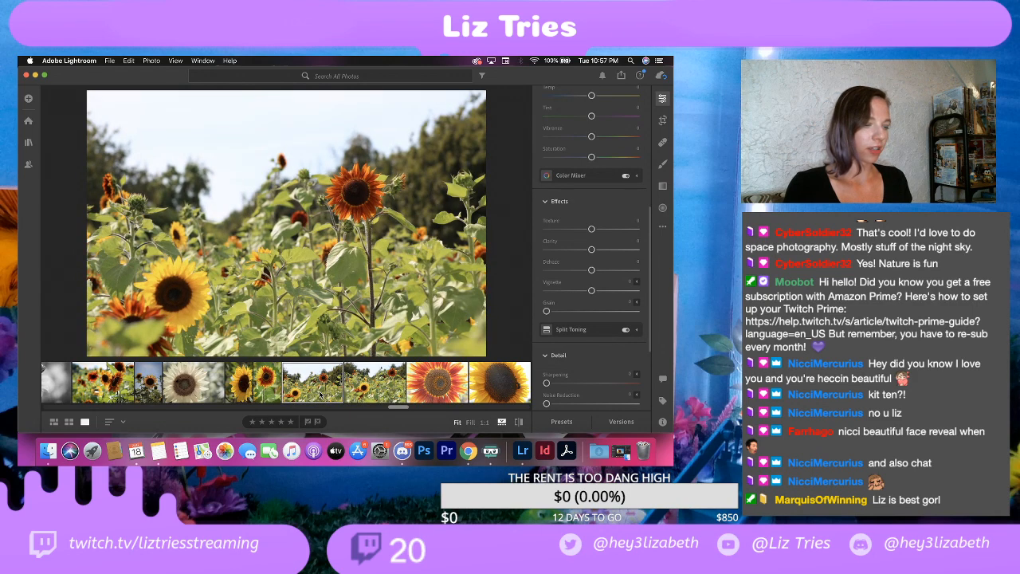
pyautogui.press('Right')
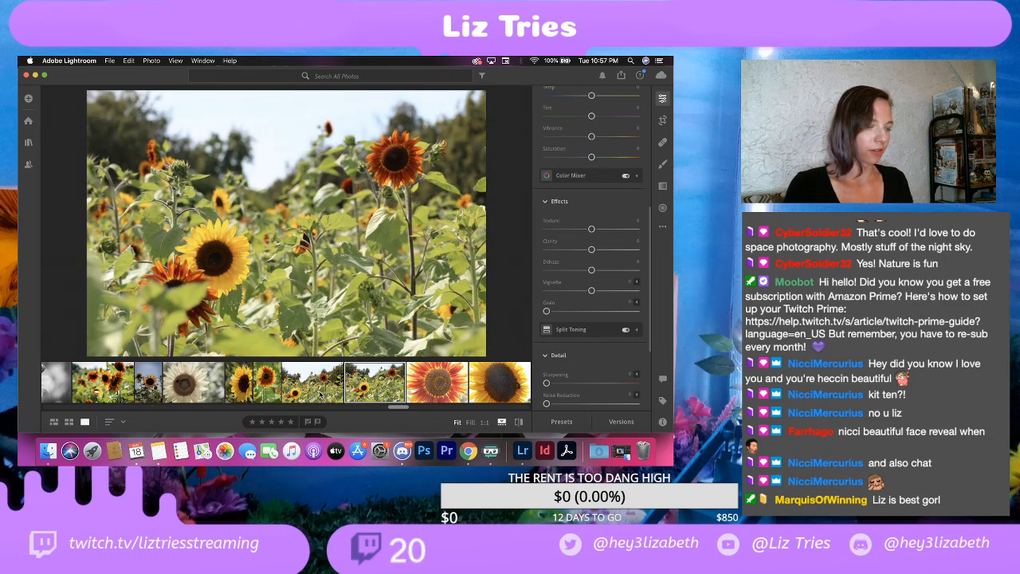
pyautogui.click(319, 394)
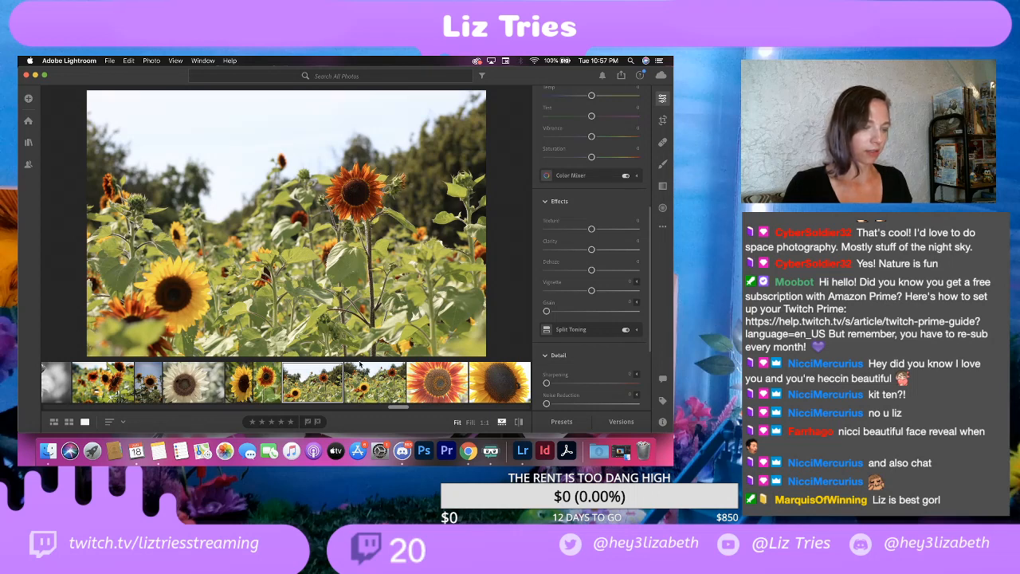
pyautogui.click(371, 388)
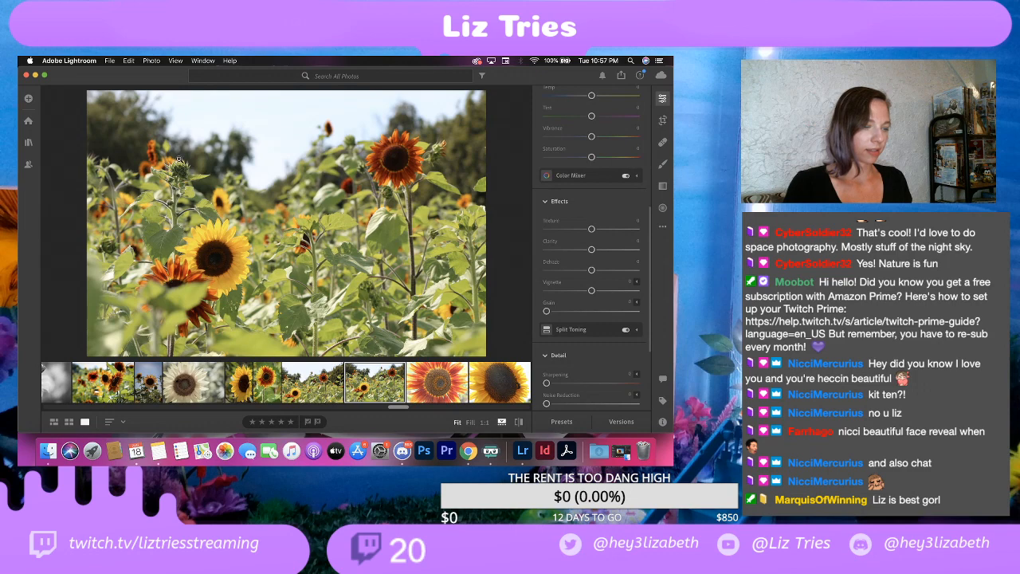
# Step: Delete the first of the two wide sunflower field shots, the one with more open sky
pyautogui.click(319, 392)
pyautogui.rightClick(323, 382)
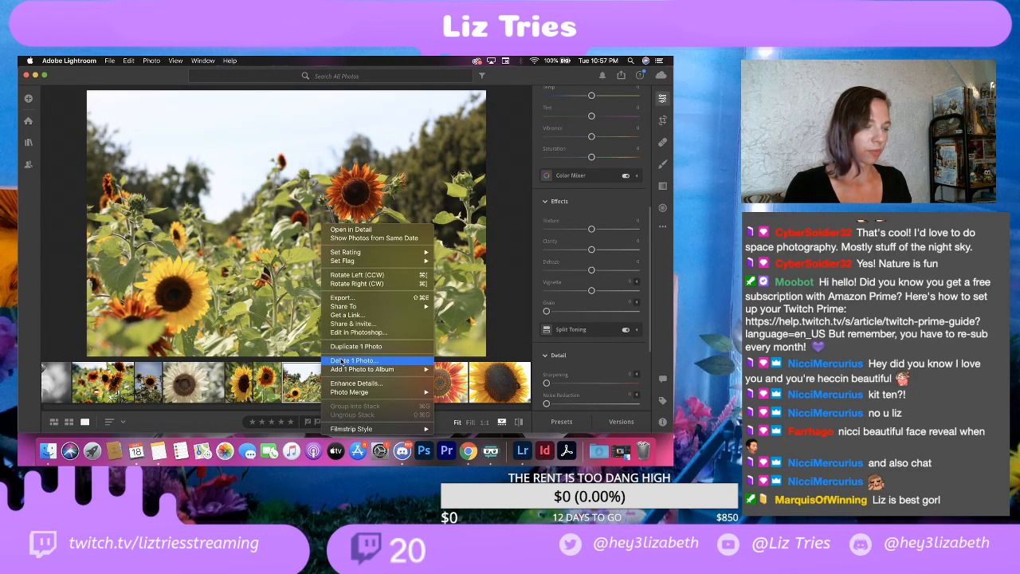
pyautogui.click(343, 361)
pyautogui.click(421, 330)
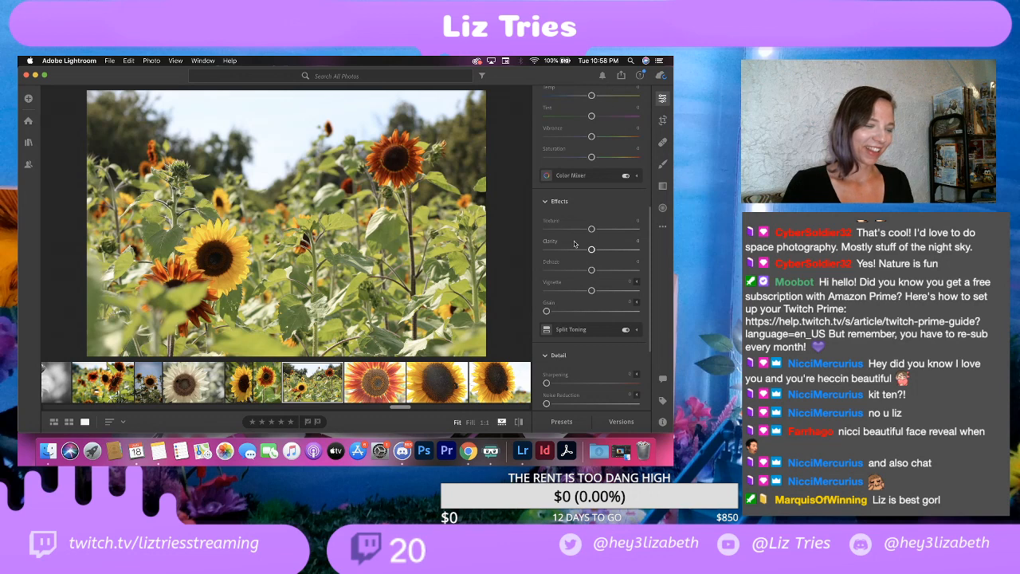
# Step: On the remaining wide sunflower field shot, set Contrast to +30, Highlights to -100, Whites to -25 and Blacks to about -45
pyautogui.scroll(5, 588, 223)
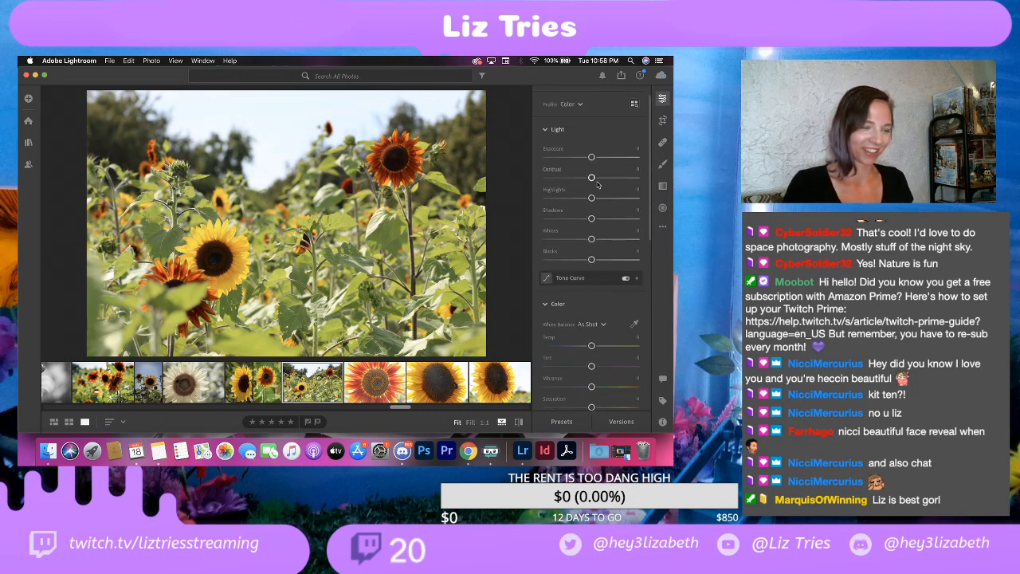
pyautogui.moveTo(591, 178); pyautogui.dragTo(606, 179)
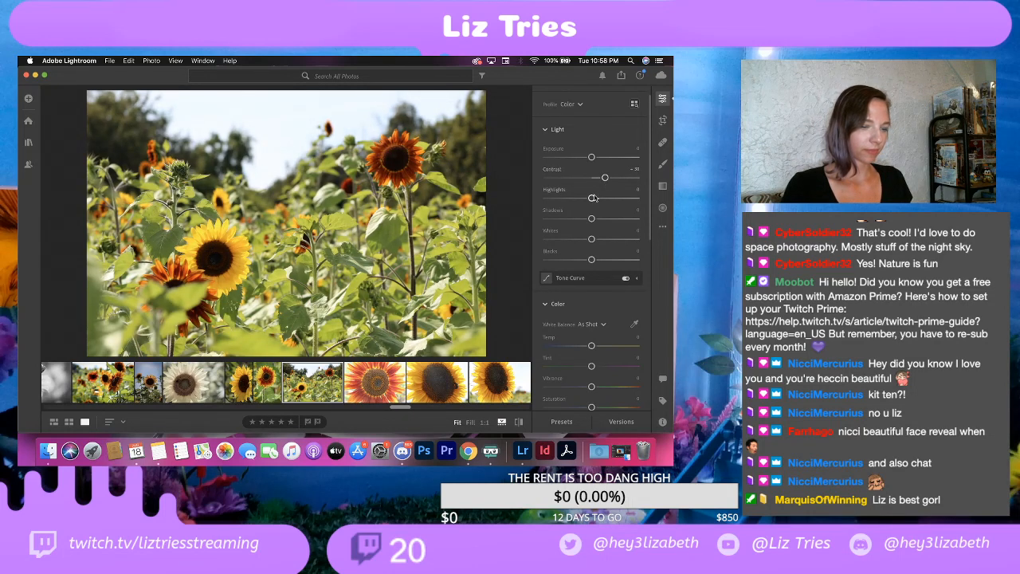
pyautogui.moveTo(592, 197); pyautogui.dragTo(522, 199)
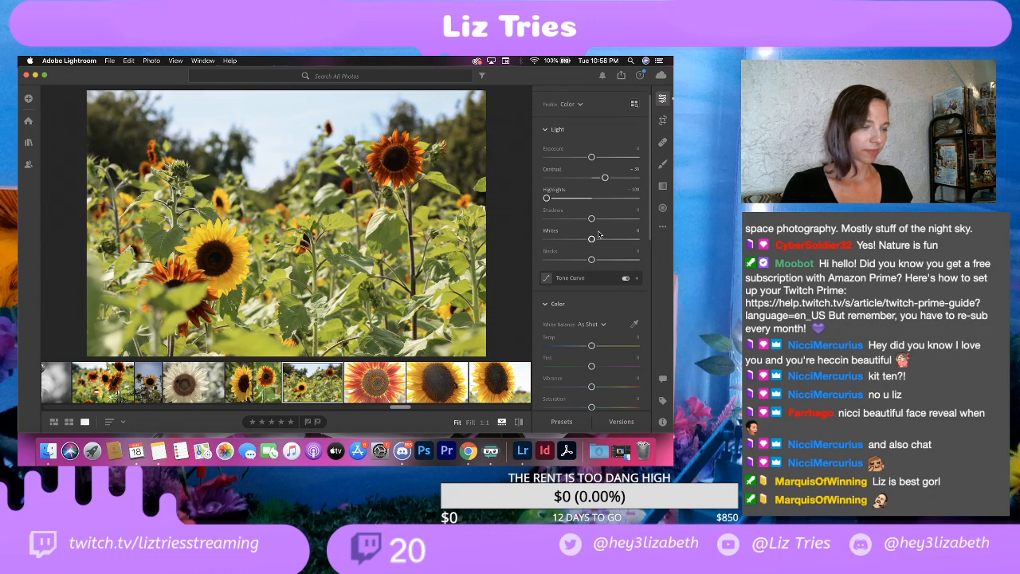
pyautogui.moveTo(591, 238); pyautogui.dragTo(570, 265)
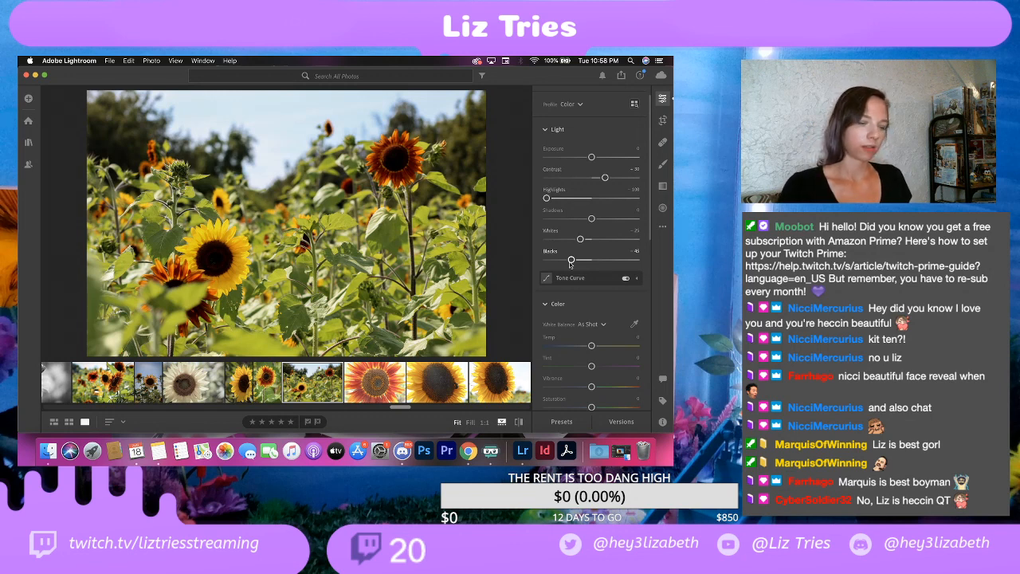
# Step: Add a dark vignette of -25 to the wide sunflower field shot
pyautogui.scroll(-5, 574, 287)
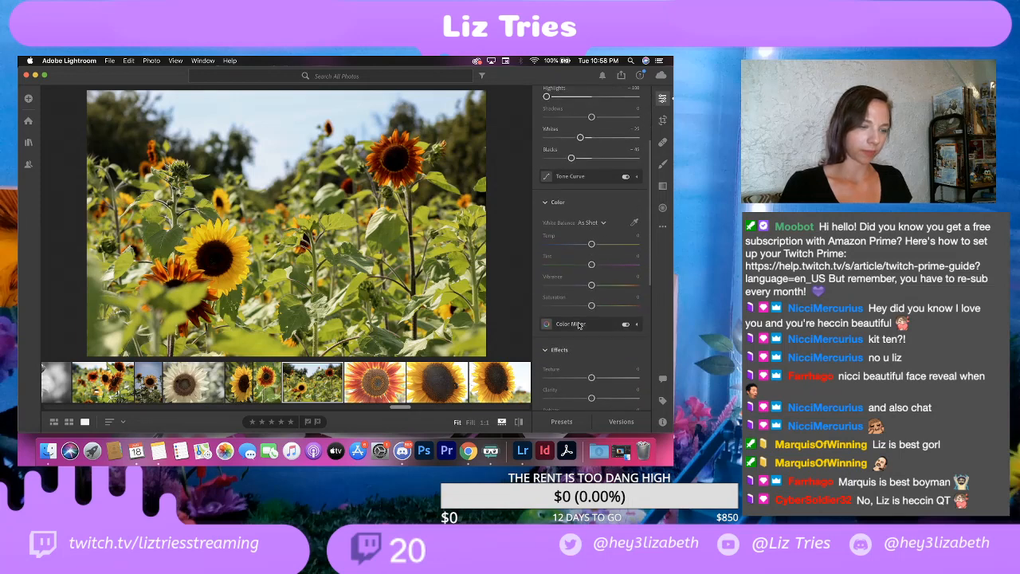
pyautogui.scroll(-3, 579, 326)
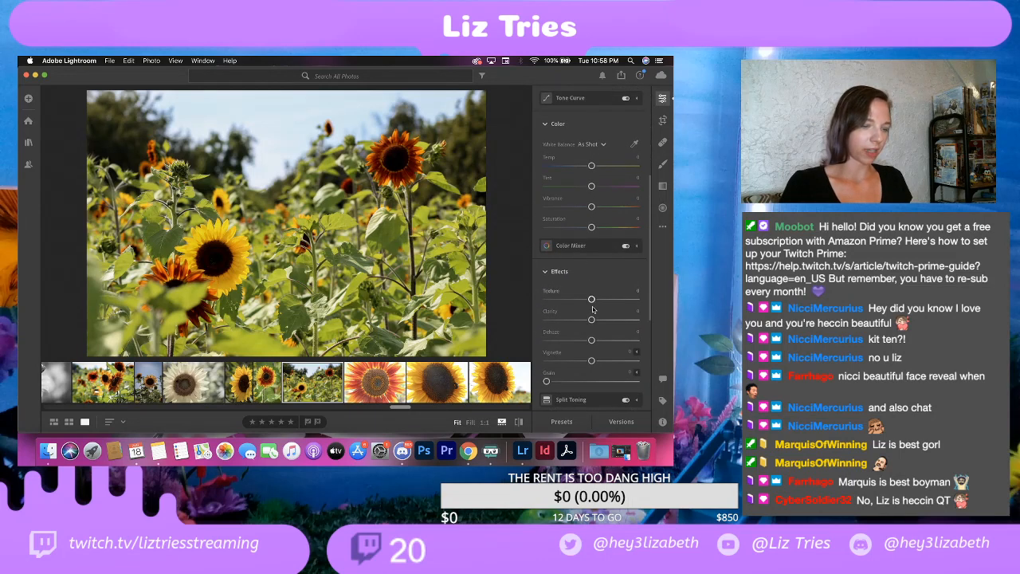
pyautogui.click(575, 360)
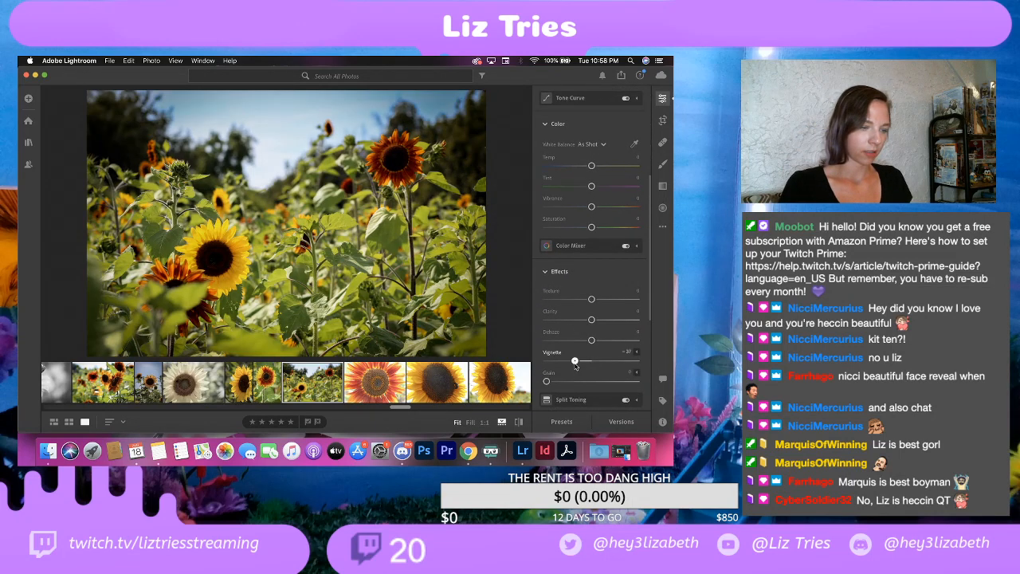
pyautogui.moveTo(575, 364); pyautogui.dragTo(580, 364)
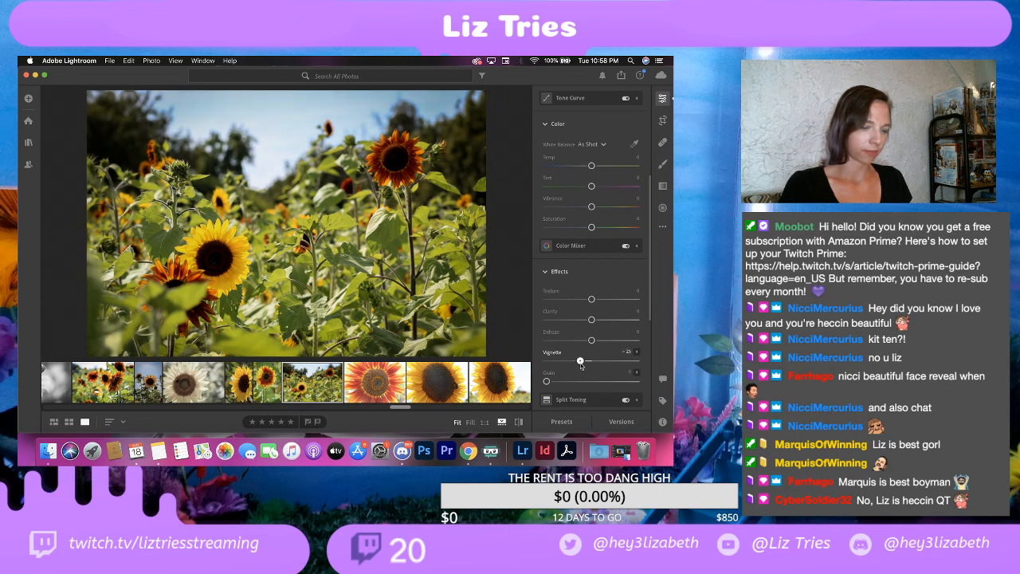
# Step: Export the wide sunflower field shot as a full-size JPG to the EDITS folder, with the watermark's horizontal offset set to about 81
pyautogui.click(110, 60)
pyautogui.click(120, 111)
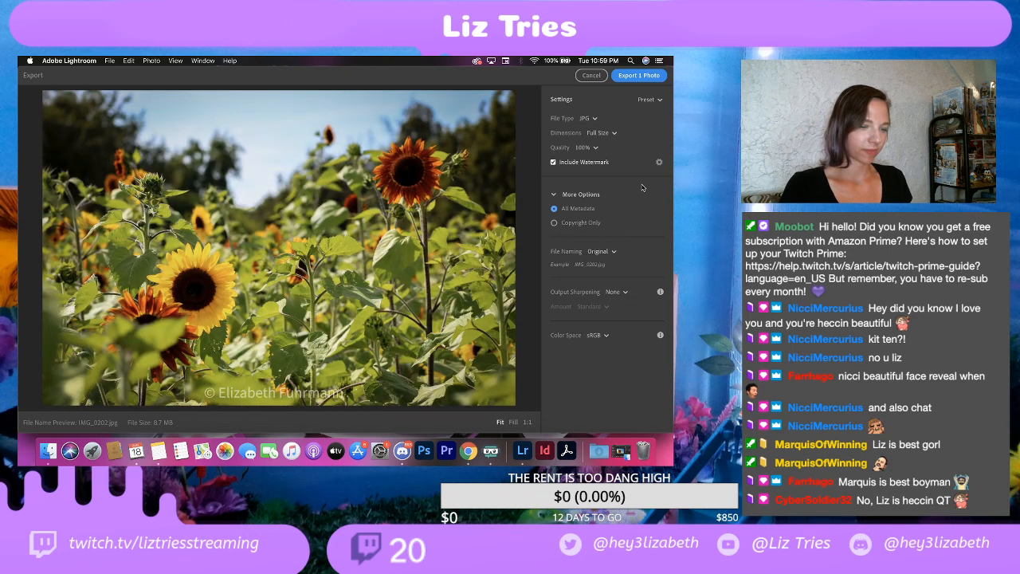
pyautogui.click(659, 161)
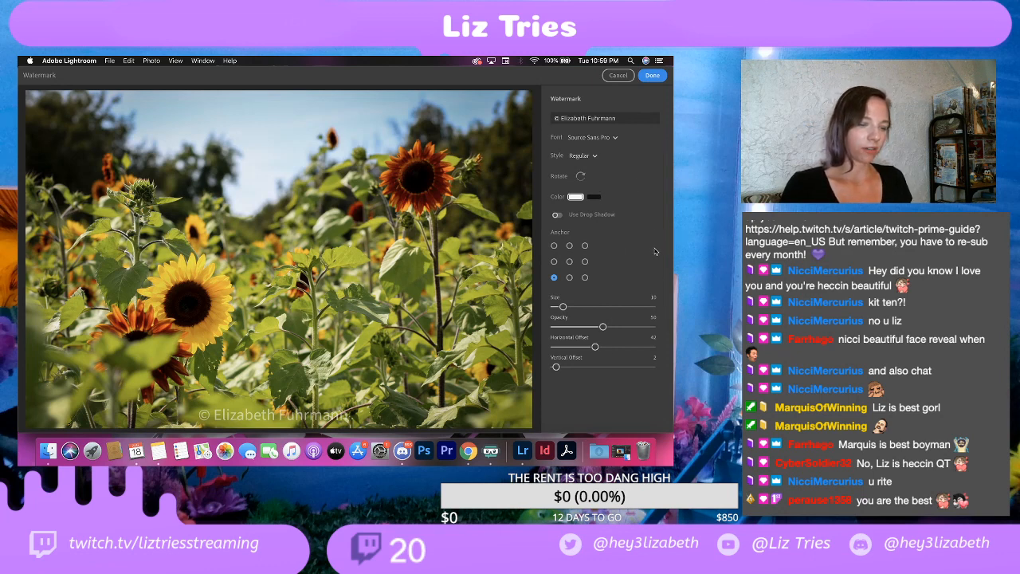
pyautogui.moveTo(582, 349); pyautogui.dragTo(634, 346)
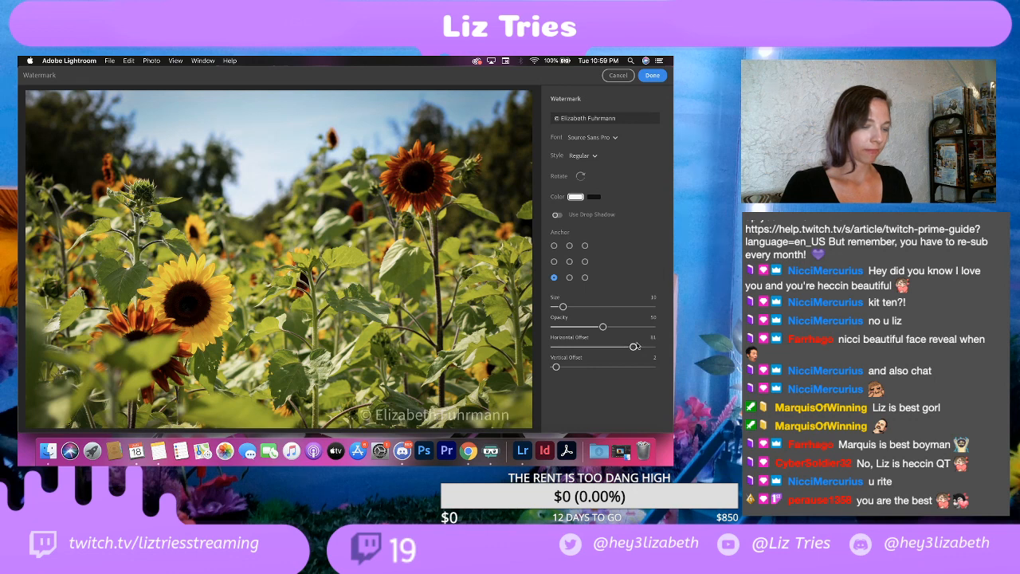
pyautogui.click(652, 76)
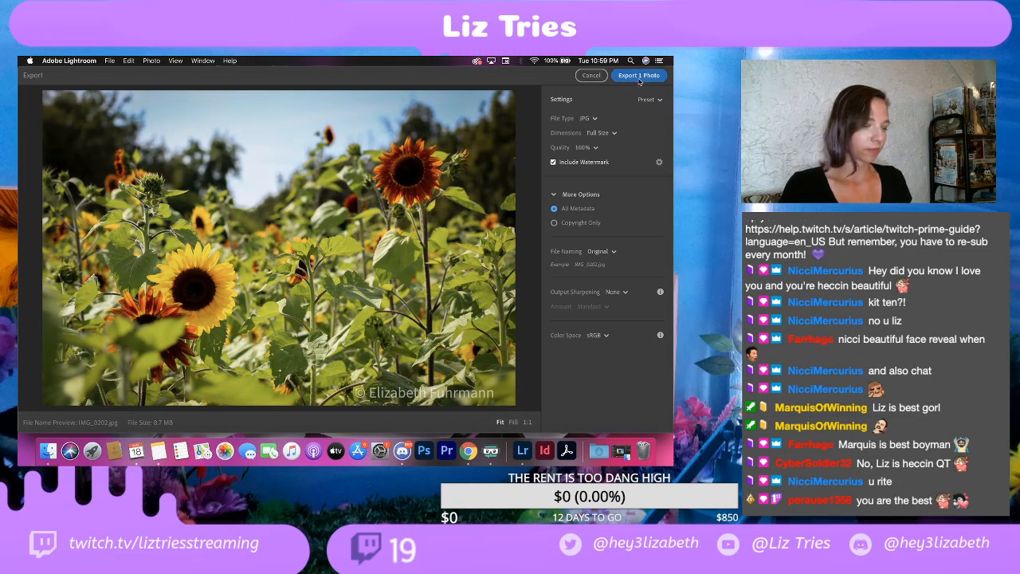
pyautogui.click(639, 77)
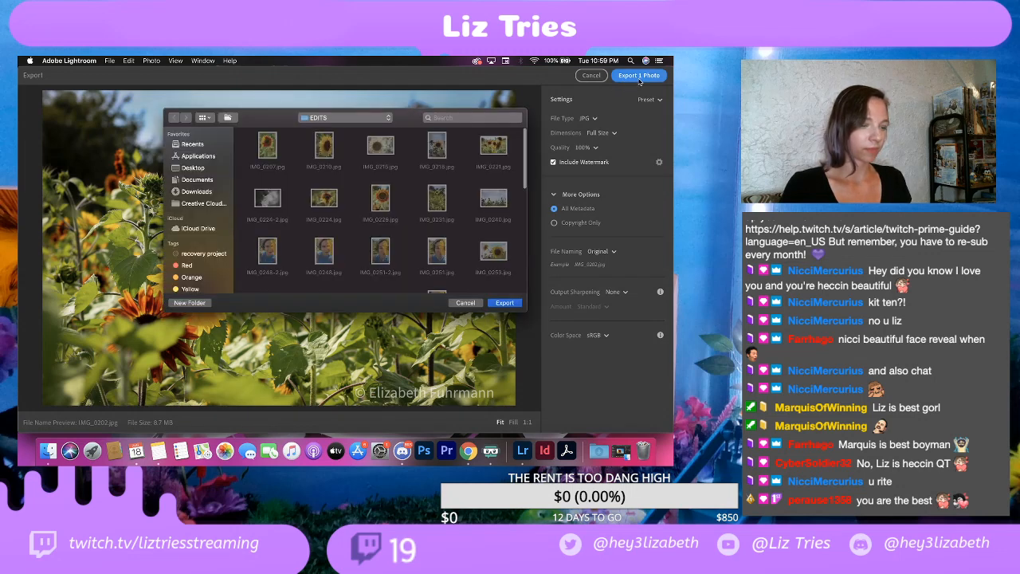
pyautogui.click(504, 301)
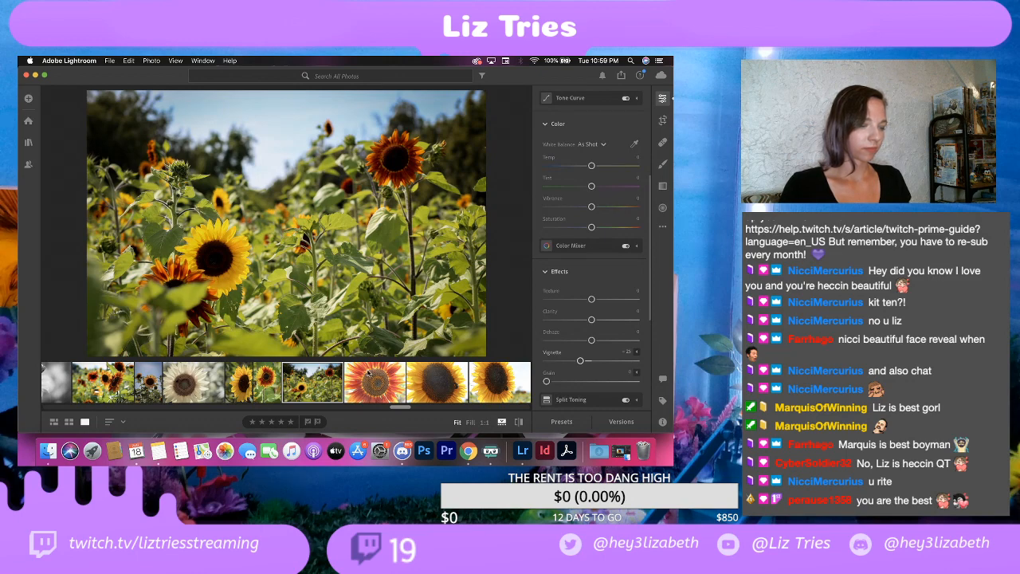
# Step: Open the red-and-orange sunflower close-up and inspect the detail of its center and petals at 1:1
pyautogui.click(368, 373)
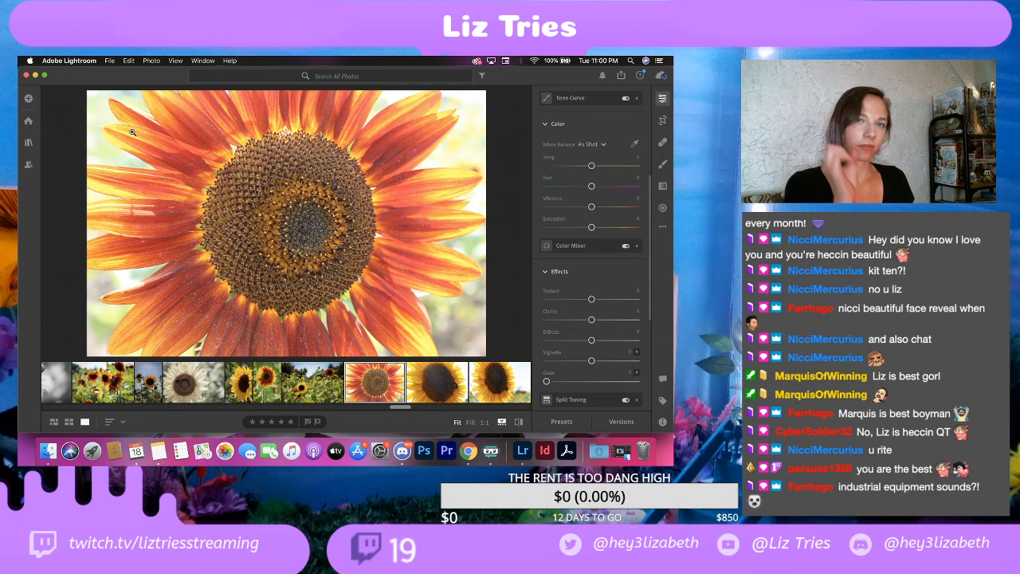
pyautogui.click(226, 177)
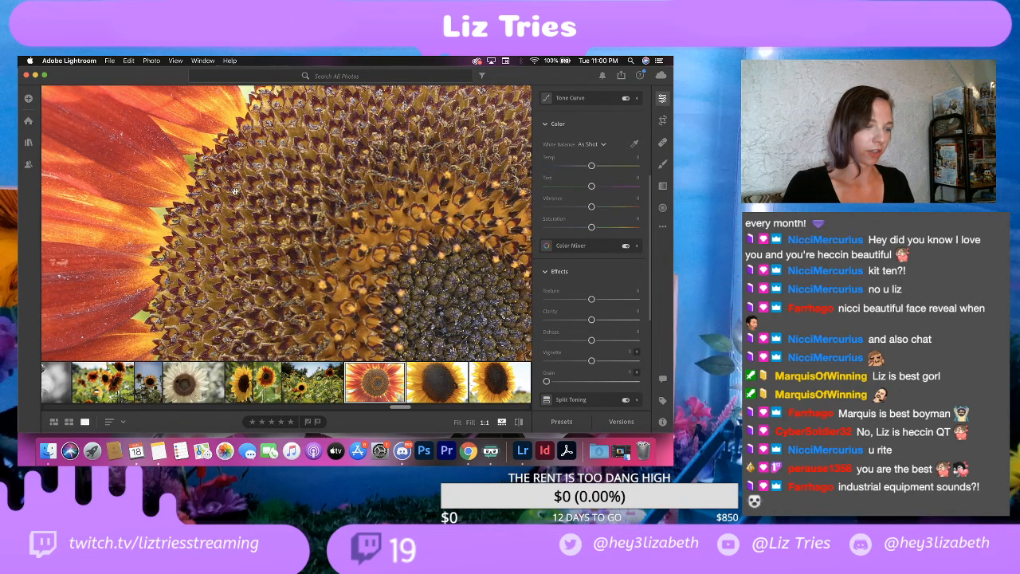
pyautogui.moveTo(178, 167); pyautogui.dragTo(232, 181)
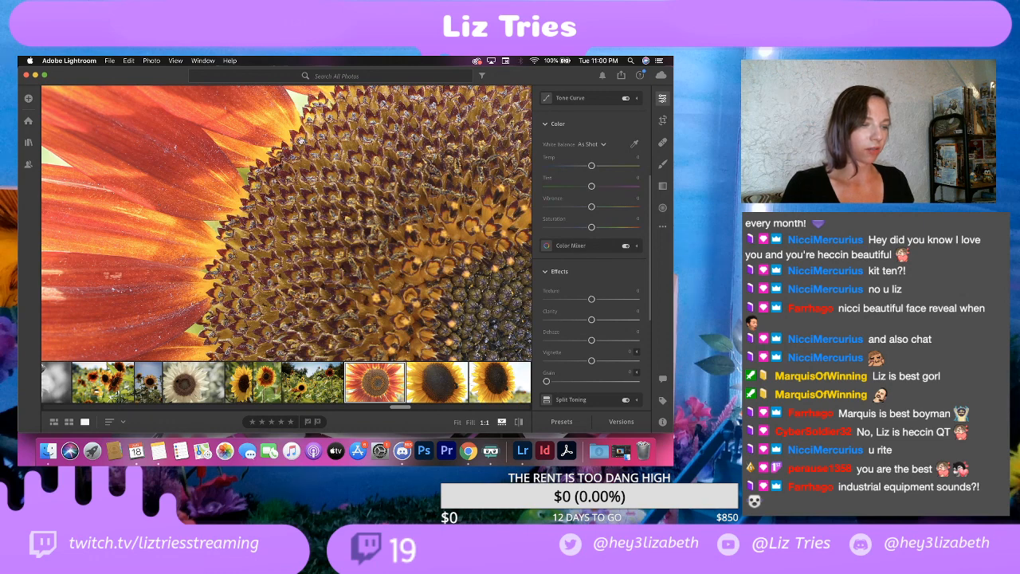
pyautogui.click(462, 297)
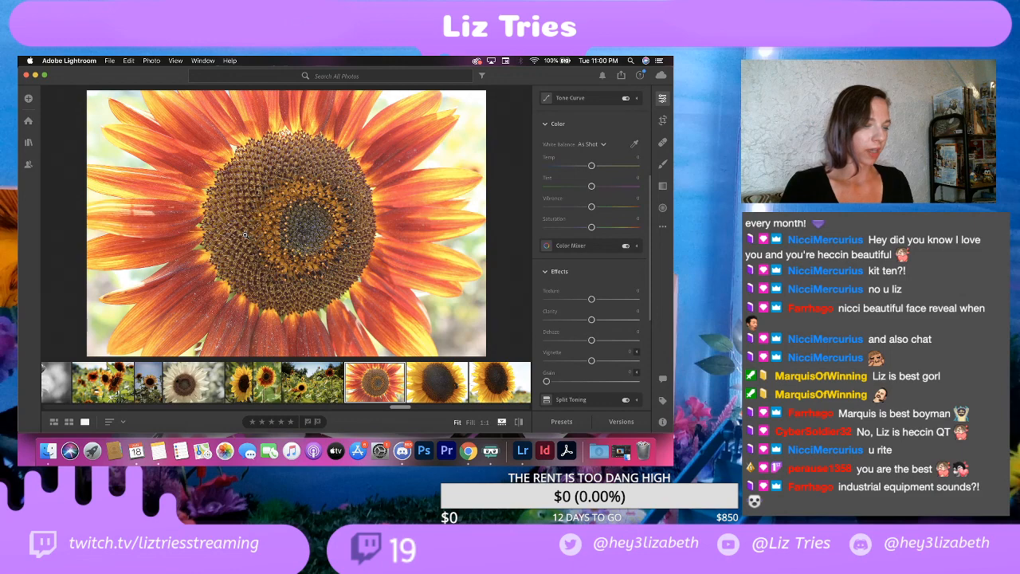
pyautogui.rightClick(388, 383)
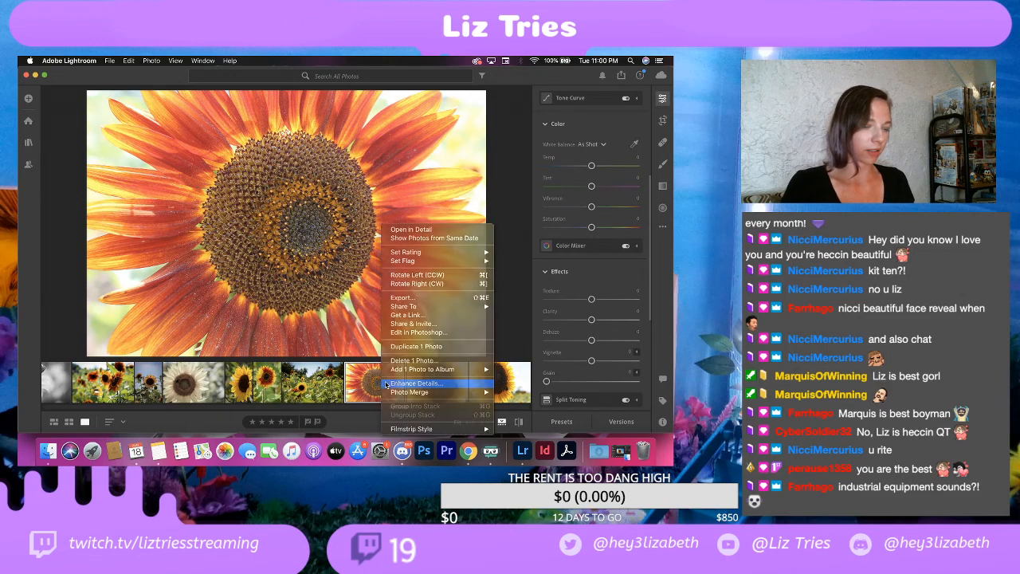
pyautogui.click(388, 357)
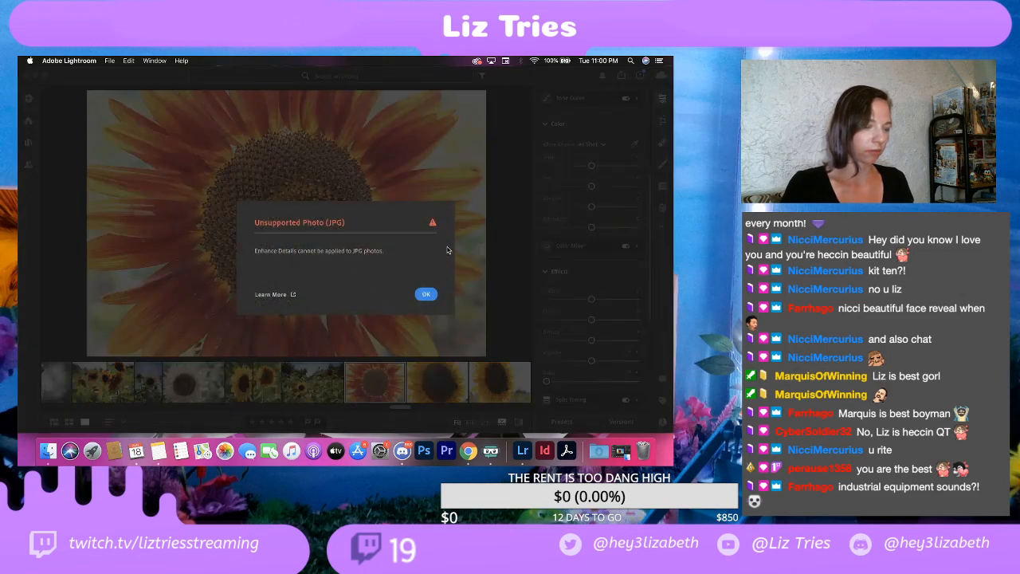
pyautogui.click(425, 294)
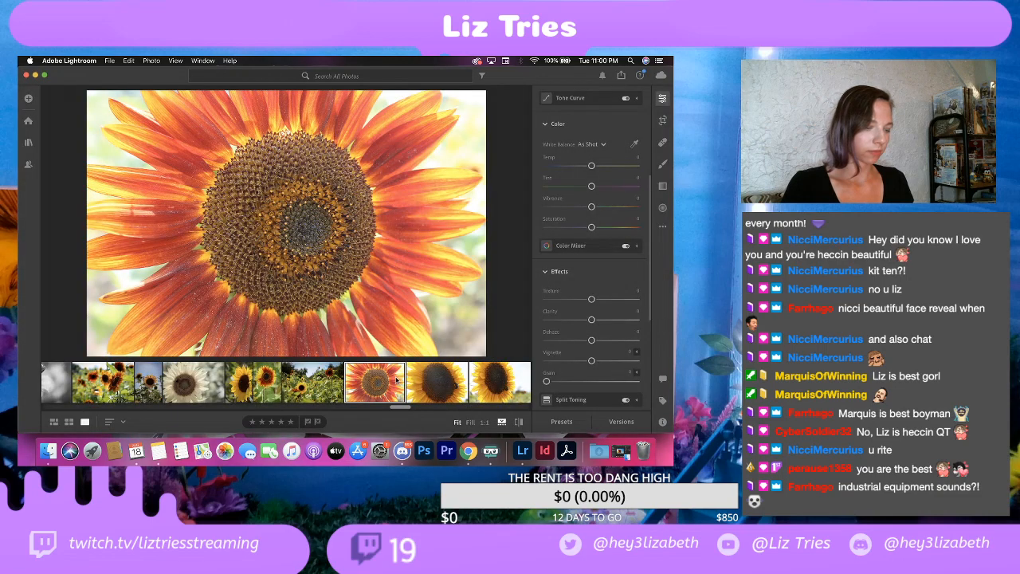
# Step: Duplicate the red-and-orange sunflower close-up photo
pyautogui.rightClick(397, 381)
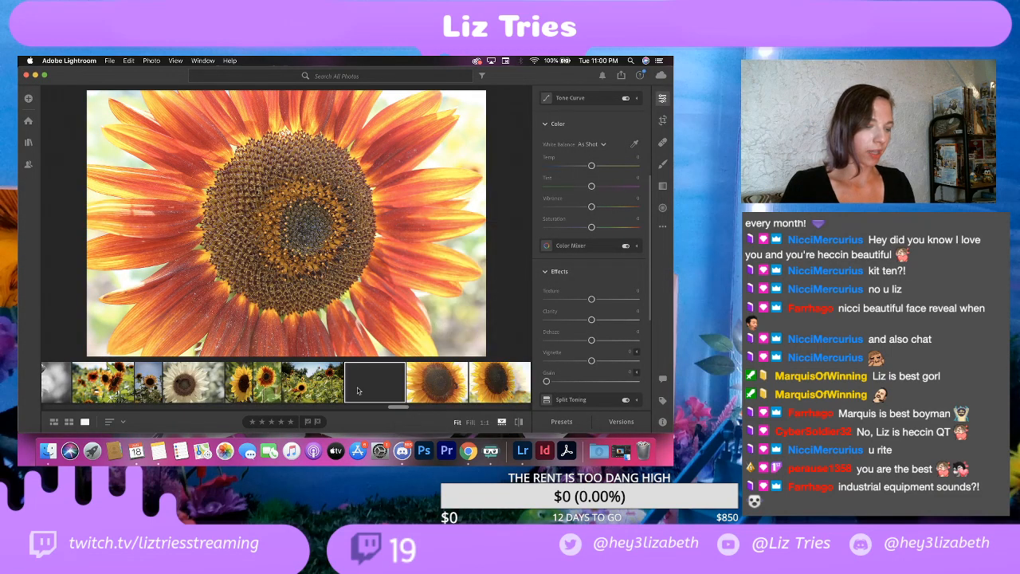
# Step: Set the selected red-and-orange sunflower copy's exposure to about -1, contrast 30, highlights -100, shadows 15, whites 15 and blacks -30
pyautogui.rightClick(438, 378)
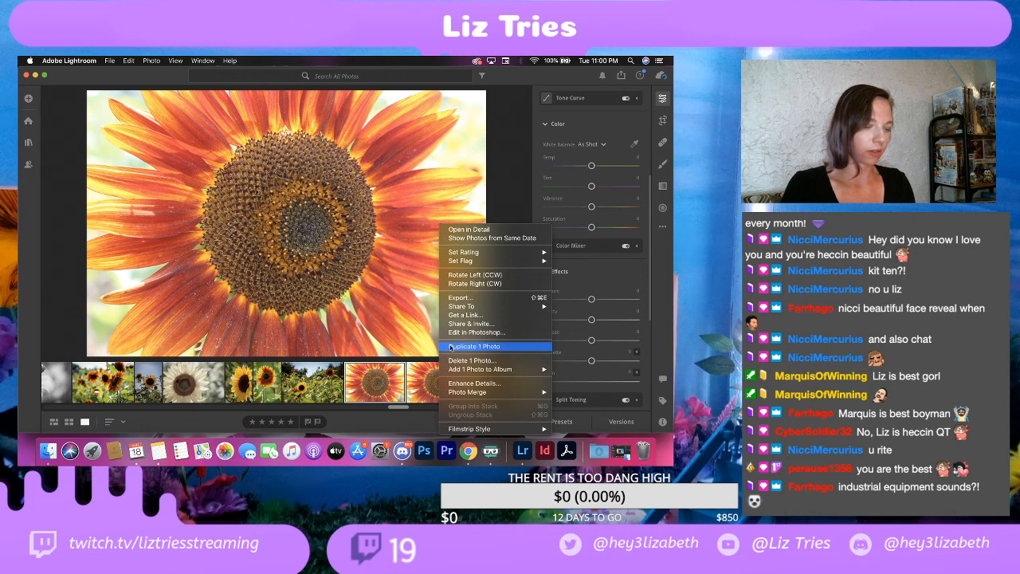
pyautogui.click(452, 346)
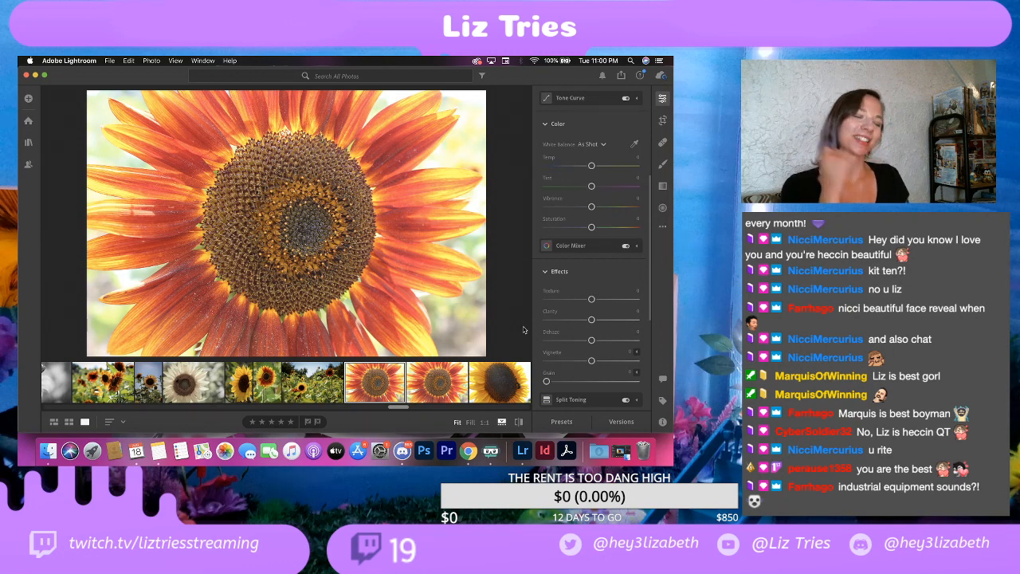
pyautogui.scroll(5, 554, 187)
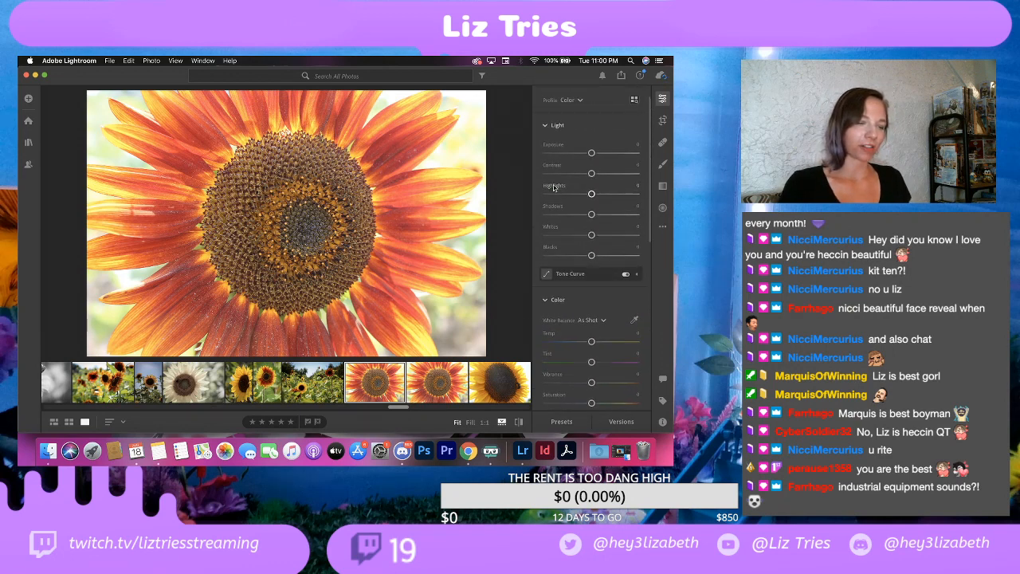
pyautogui.moveTo(553, 187)
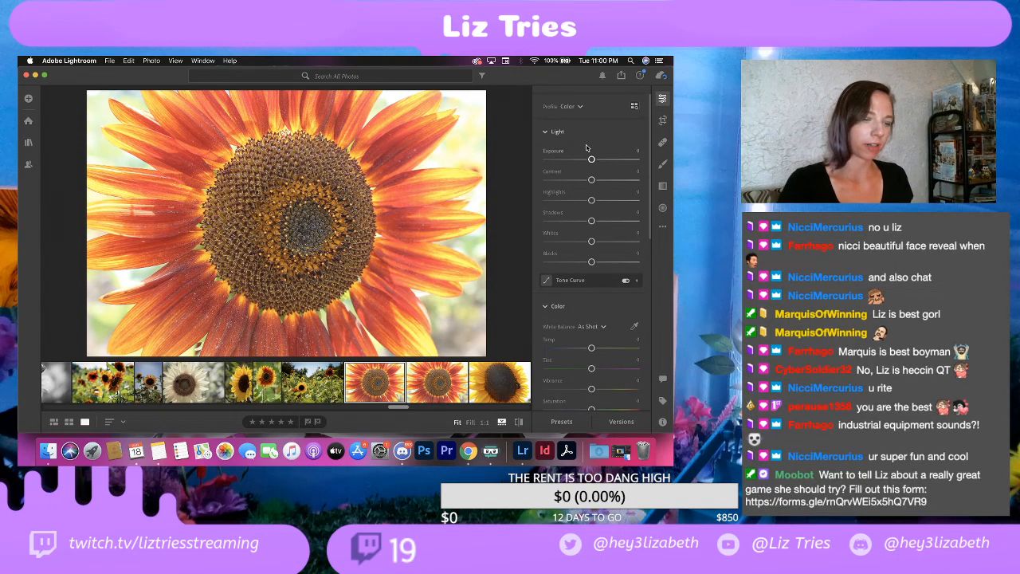
pyautogui.moveTo(591, 159); pyautogui.dragTo(583, 160)
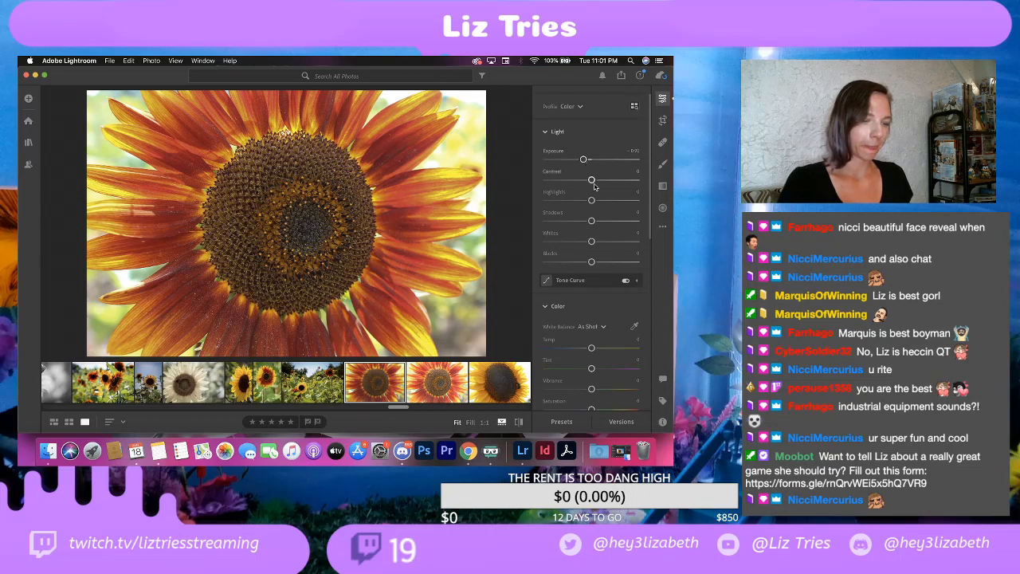
pyautogui.moveTo(592, 179); pyautogui.dragTo(607, 181)
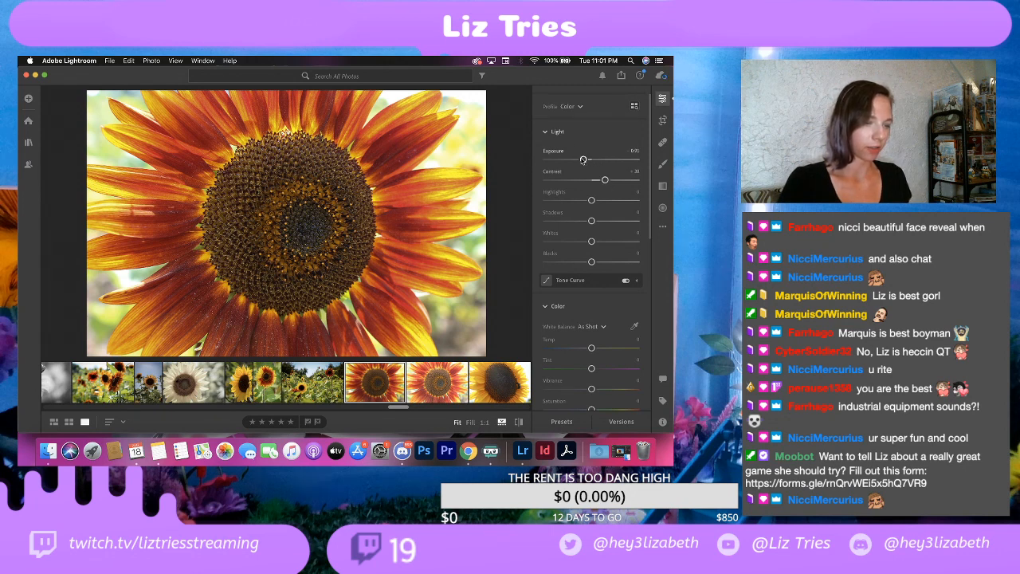
pyautogui.moveTo(584, 160); pyautogui.dragTo(582, 161)
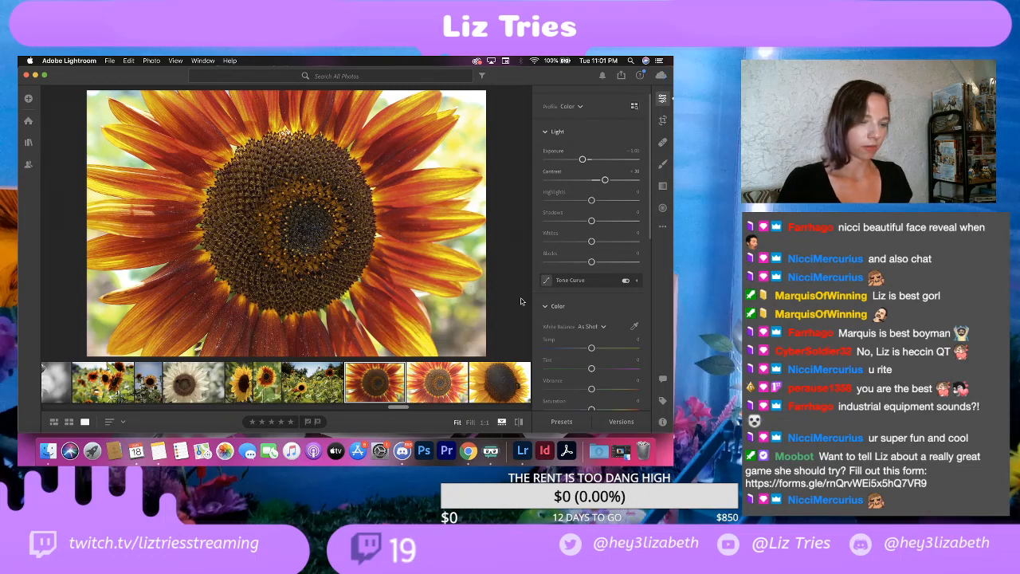
pyautogui.moveTo(591, 200); pyautogui.dragTo(538, 204)
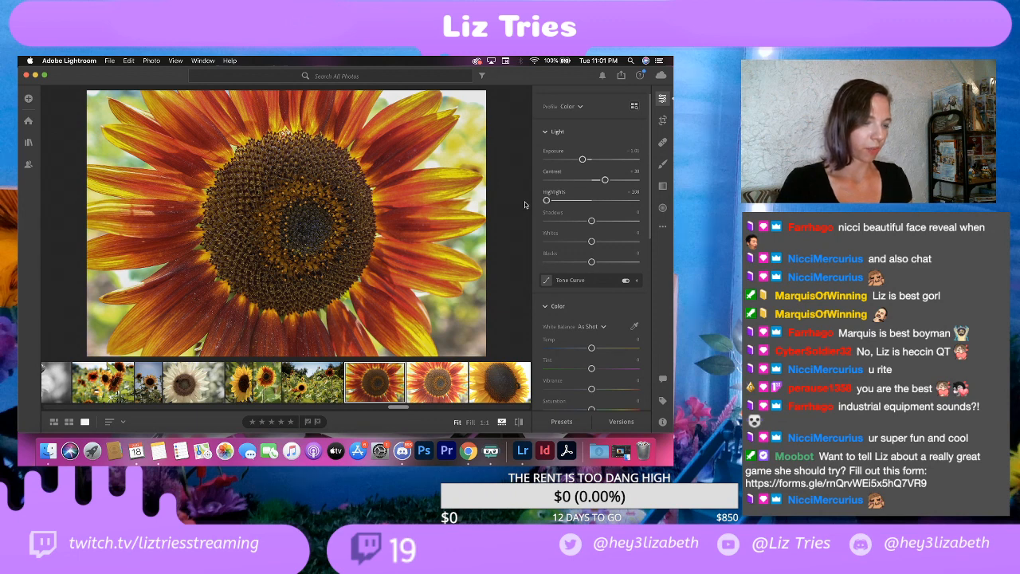
pyautogui.moveTo(591, 220); pyautogui.dragTo(578, 262)
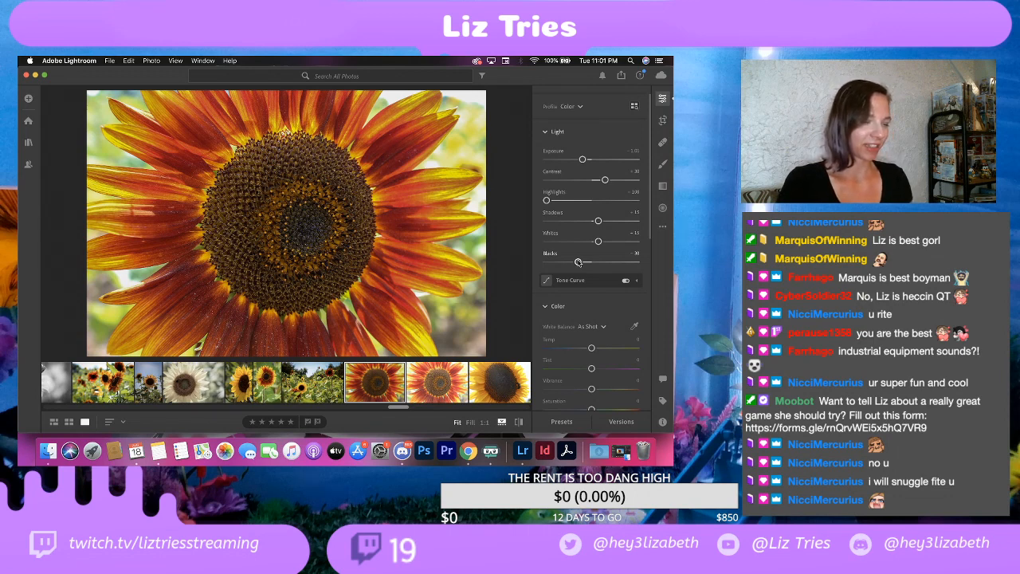
# Step: Set texture to 50, clarity to 10 and vignette to -10 on the sunflower close-up, and check its center and petals at 1:1
pyautogui.scroll(-3, 569, 343)
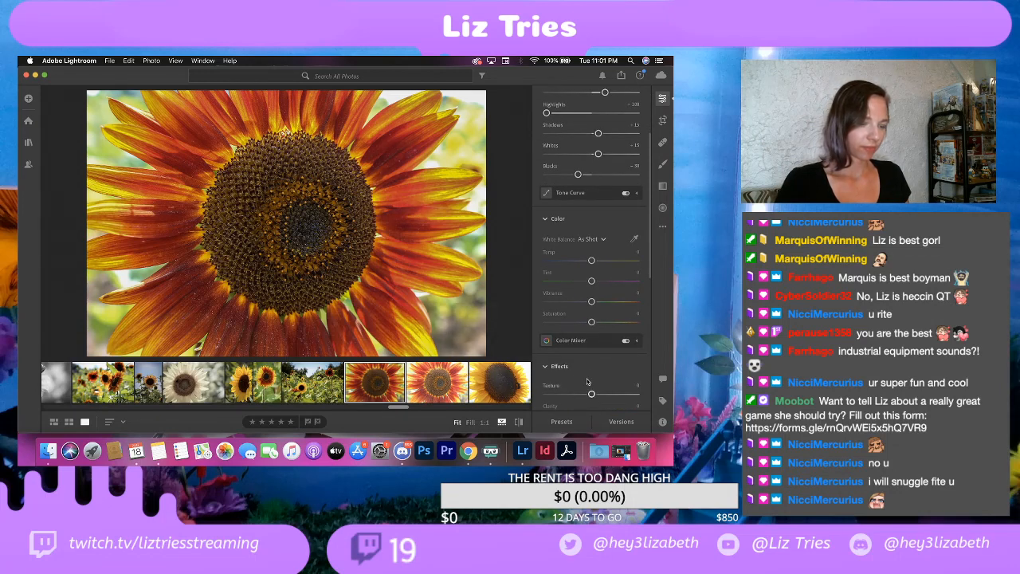
pyautogui.scroll(-4, 588, 376)
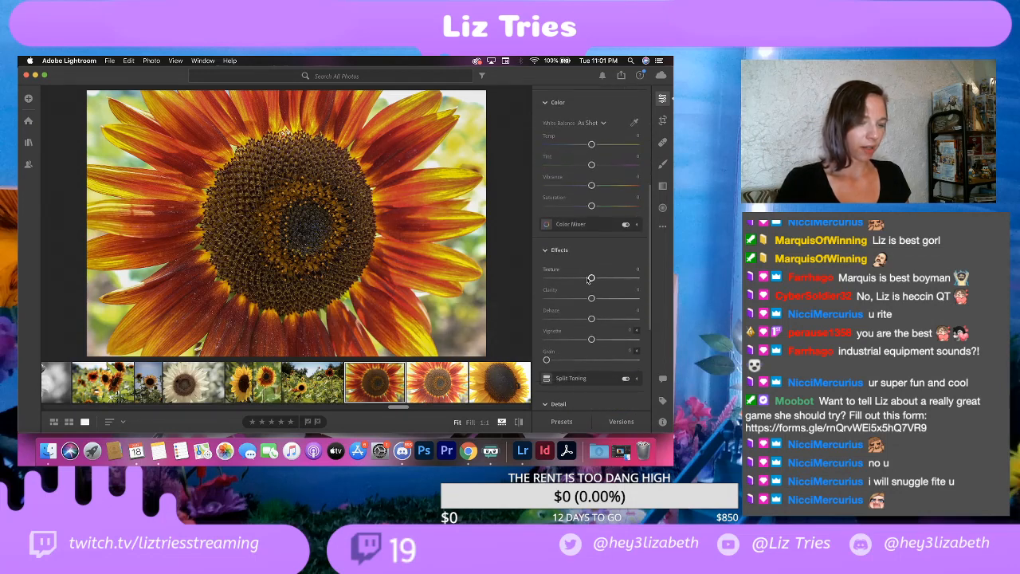
pyautogui.moveTo(591, 278); pyautogui.dragTo(612, 294)
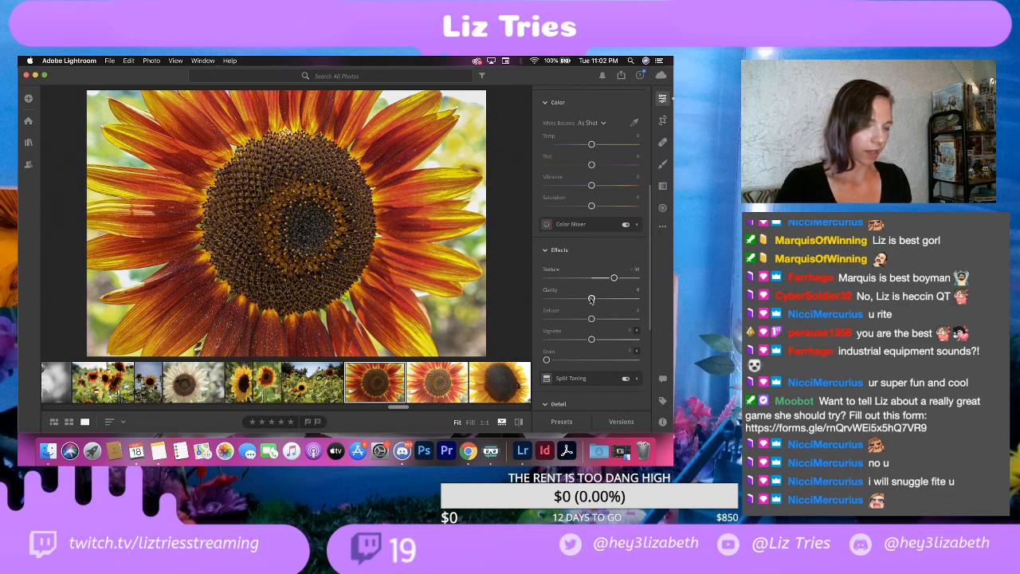
pyautogui.moveTo(591, 299)
pyautogui.mouseDown()
pyautogui.moveTo(613, 300)
pyautogui.moveTo(597, 307)
pyautogui.mouseUp()
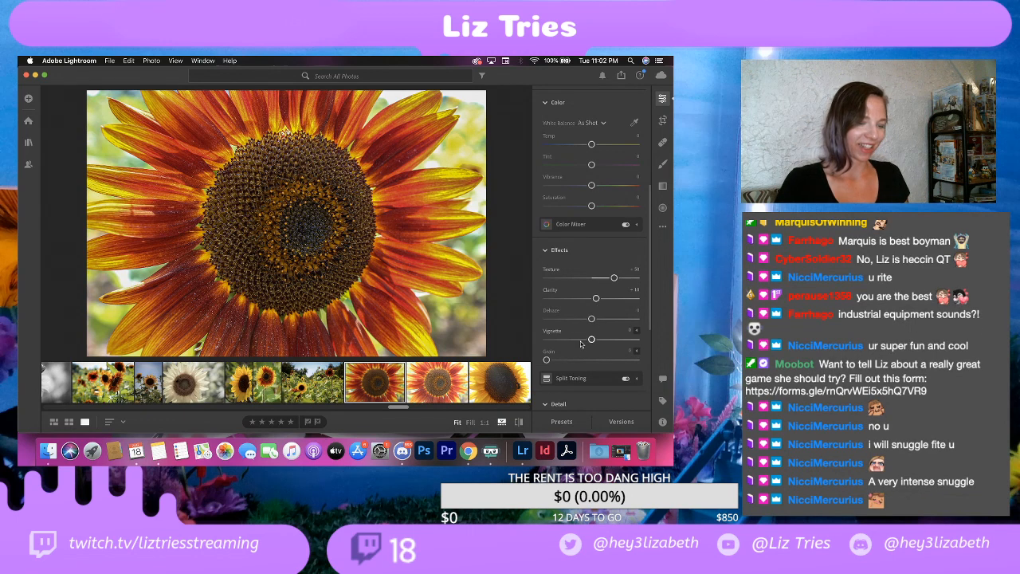
pyautogui.moveTo(588, 341); pyautogui.dragTo(587, 340)
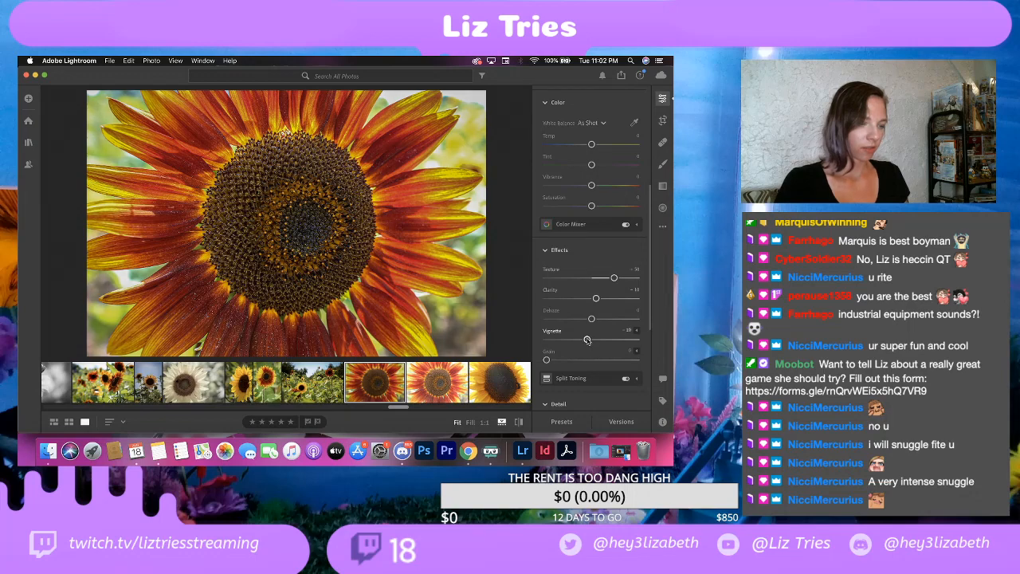
pyautogui.click(185, 150)
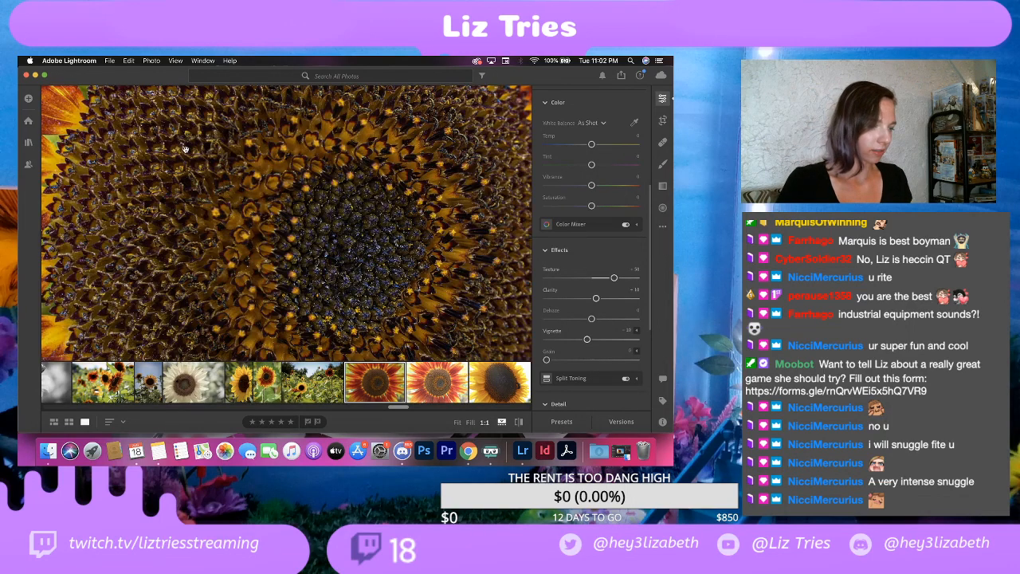
pyautogui.moveTo(185, 149); pyautogui.dragTo(270, 169)
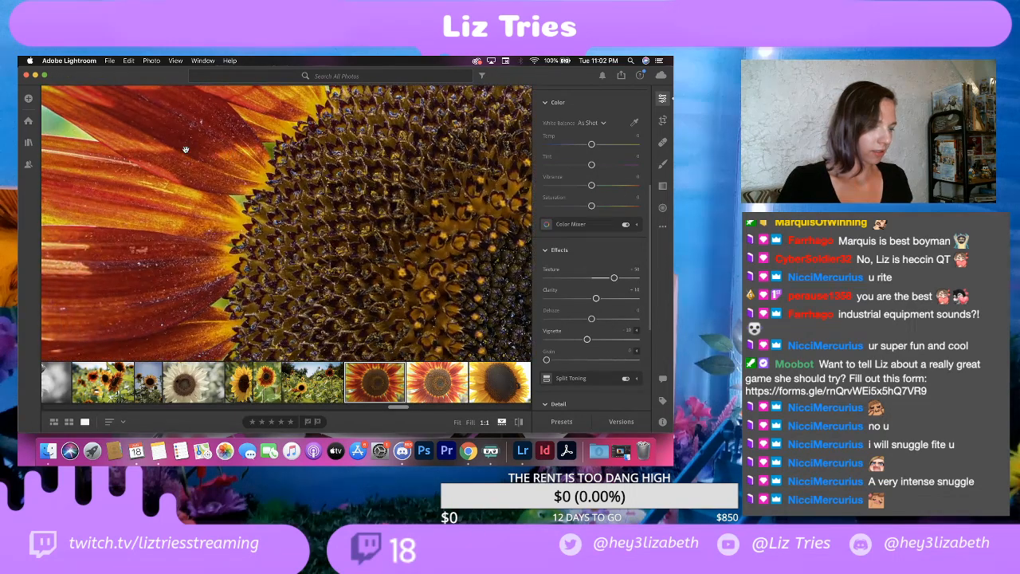
pyautogui.click(284, 175)
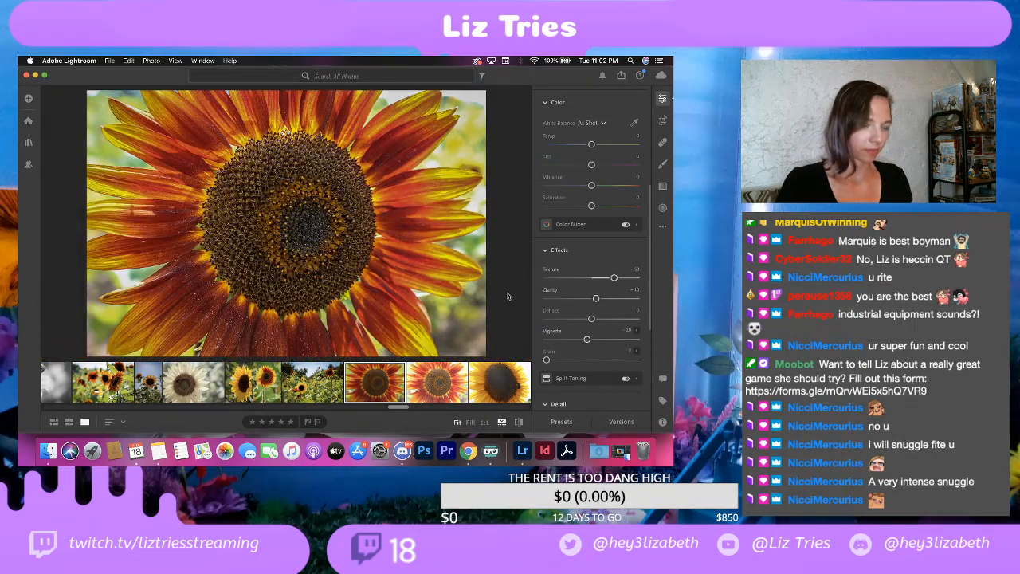
# Step: Copy the edit settings of the edited red-and-orange sunflower close-up
pyautogui.scroll(-5, 578, 343)
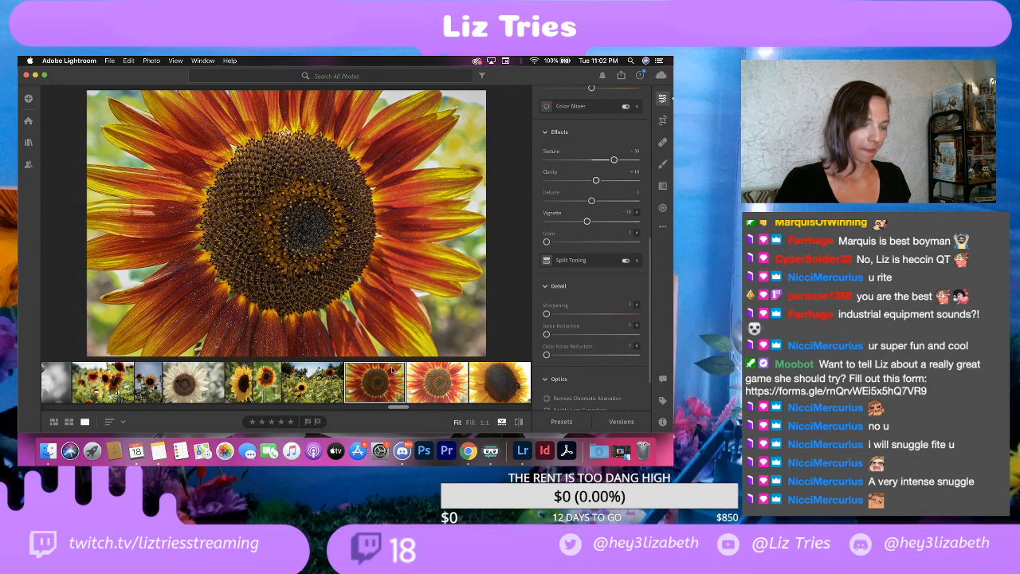
pyautogui.click(129, 61)
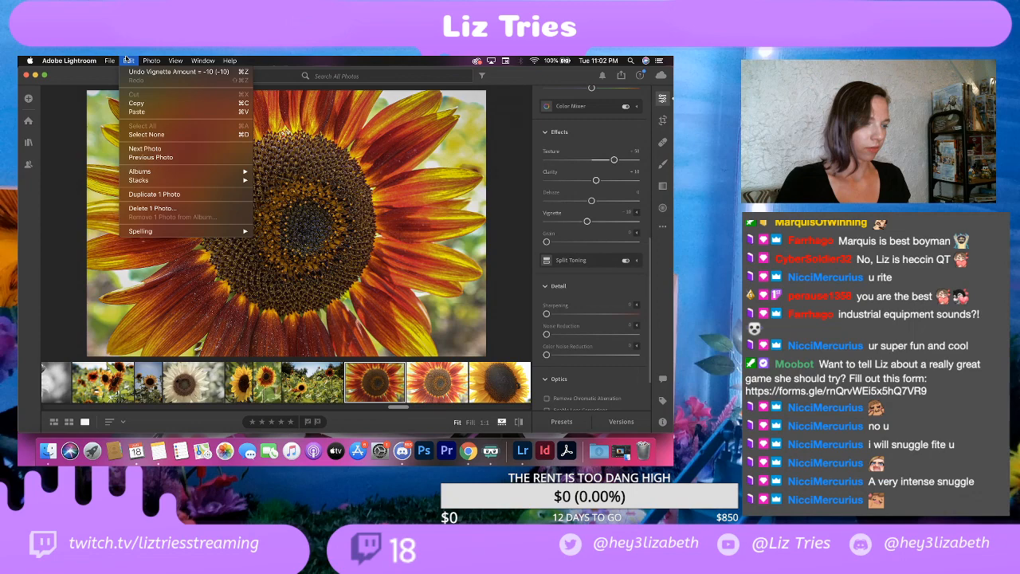
pyautogui.click(145, 105)
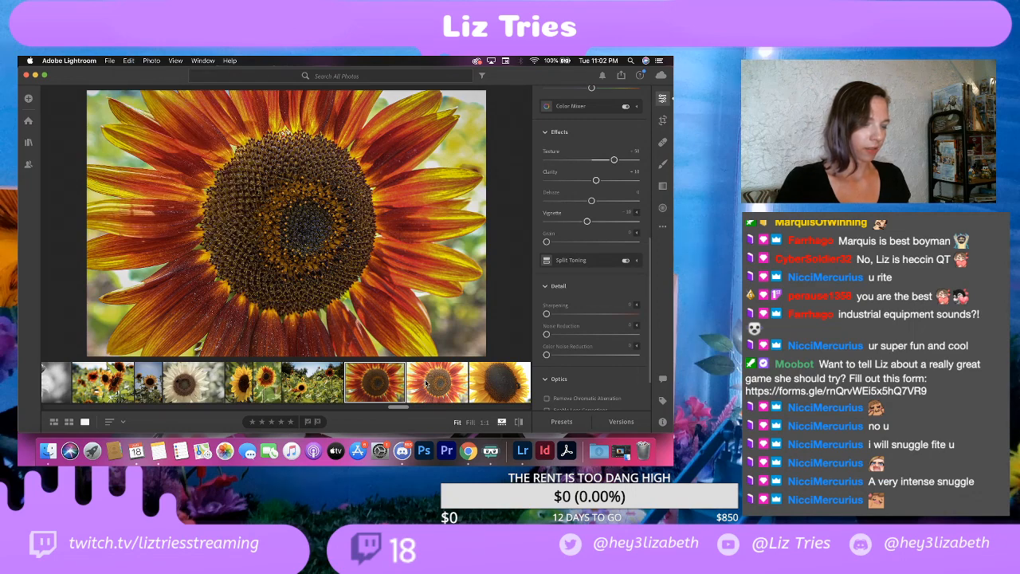
# Step: Compare the edited sunflower close-up with its unedited copy by switching back and forth between them and viewing the original
pyautogui.click(426, 383)
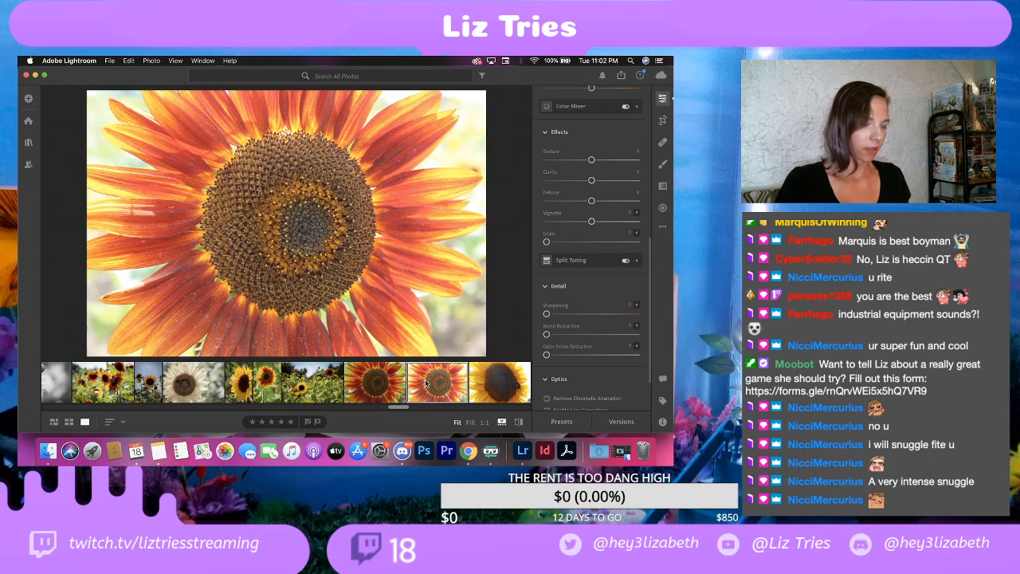
pyautogui.click(379, 385)
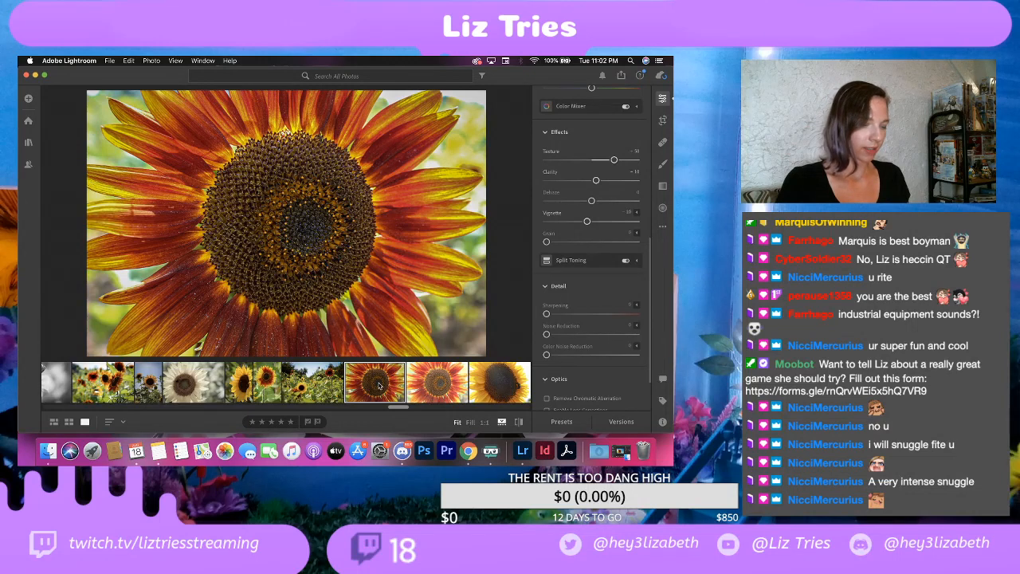
pyautogui.press('Right')
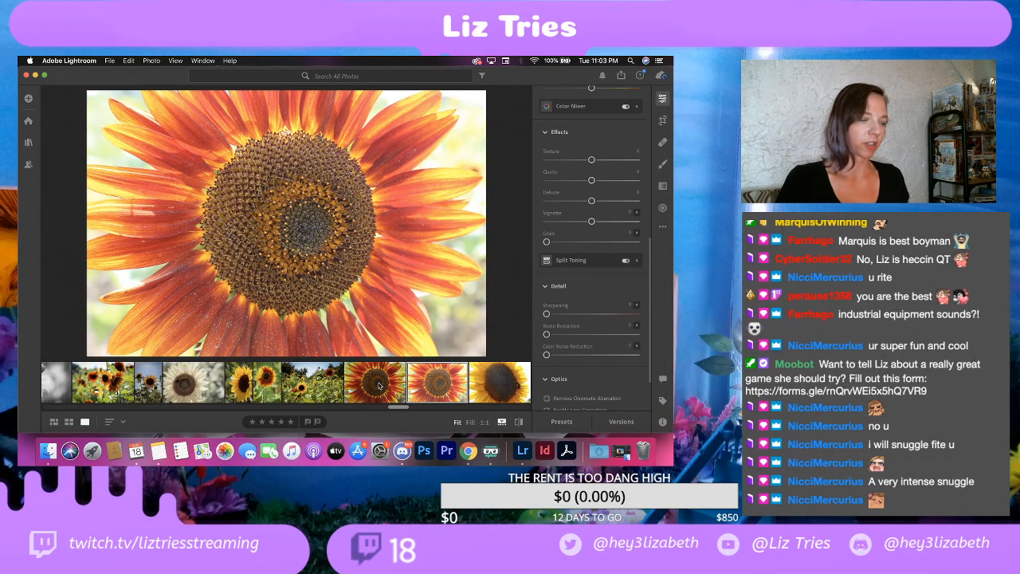
pyautogui.press('Left')
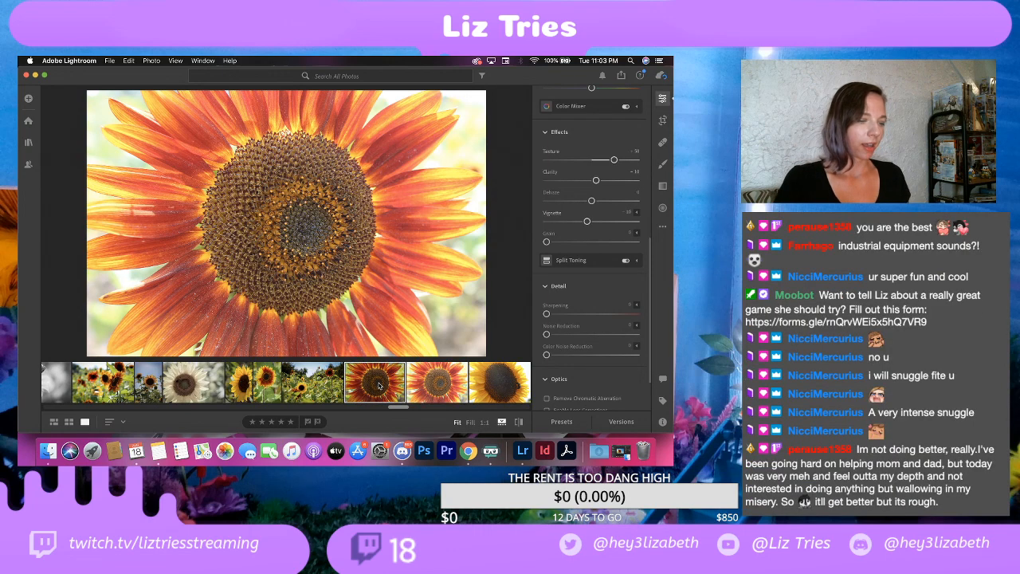
pyautogui.press('\\')
pyautogui.press('Right')
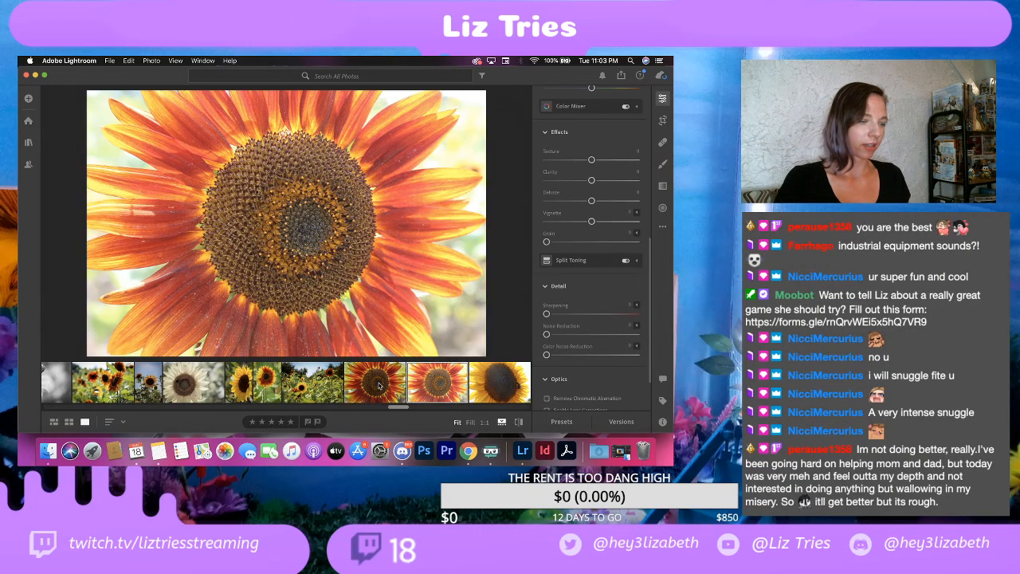
pyautogui.press('Left')
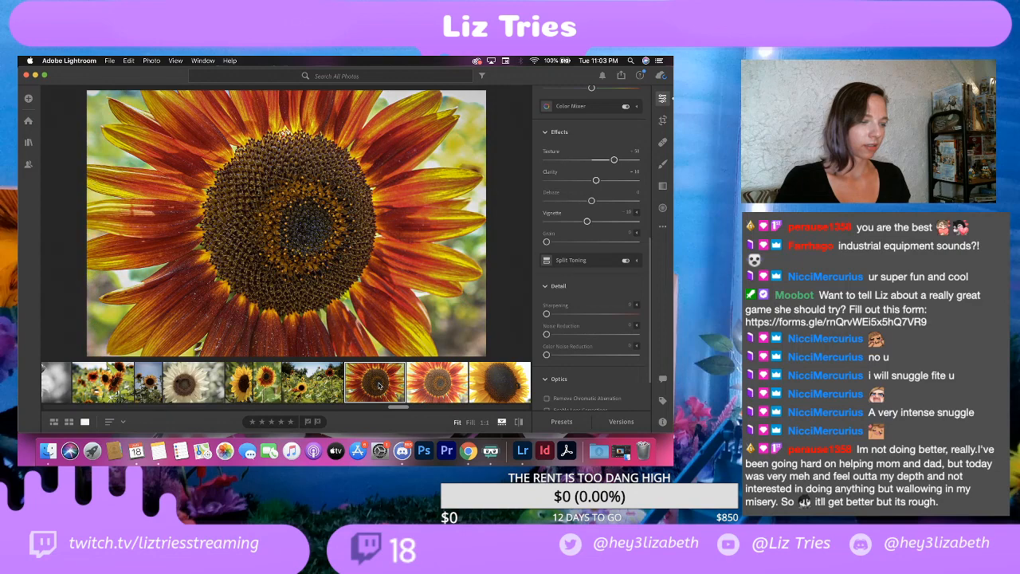
pyautogui.press('Right')
pyautogui.press('Left')
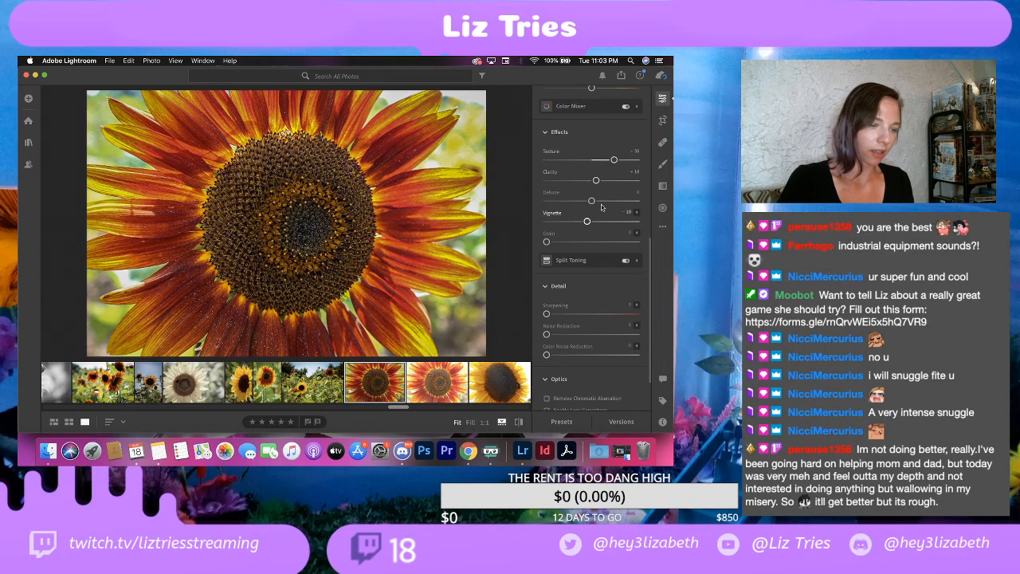
# Step: Lower the contrast of the edited sunflower close-up to 25
pyautogui.scroll(5, 600, 199)
pyautogui.scroll(5, 599, 195)
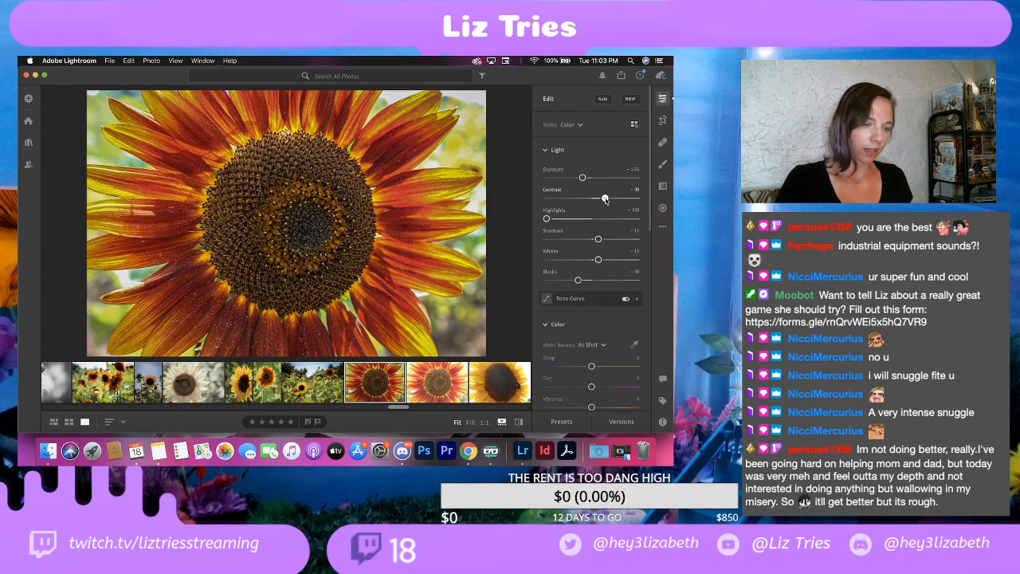
pyautogui.moveTo(605, 200); pyautogui.dragTo(604, 201)
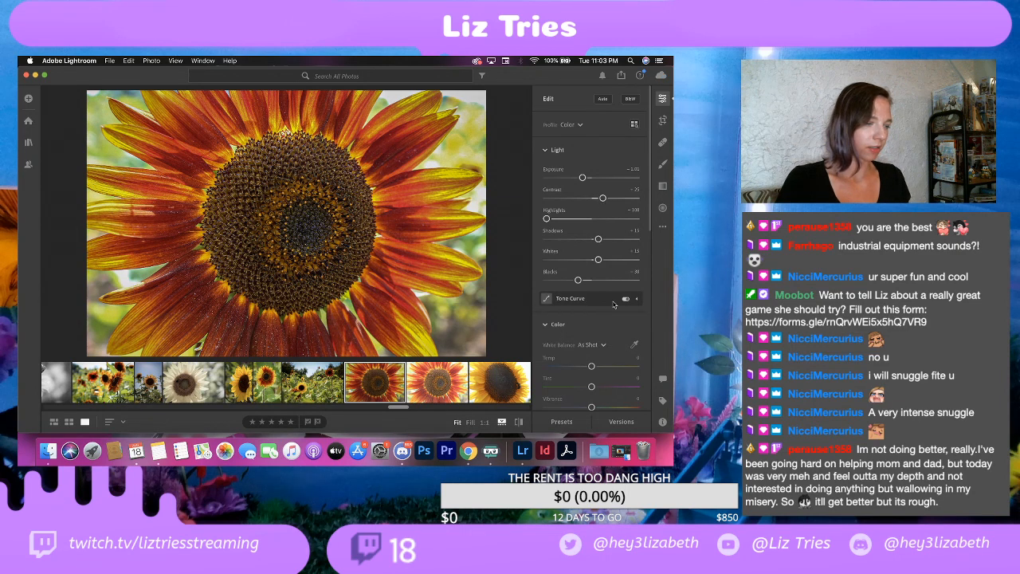
# Step: Try a clarity of -4 on the edited sunflower close-up and undo the change
pyautogui.scroll(-5, 614, 304)
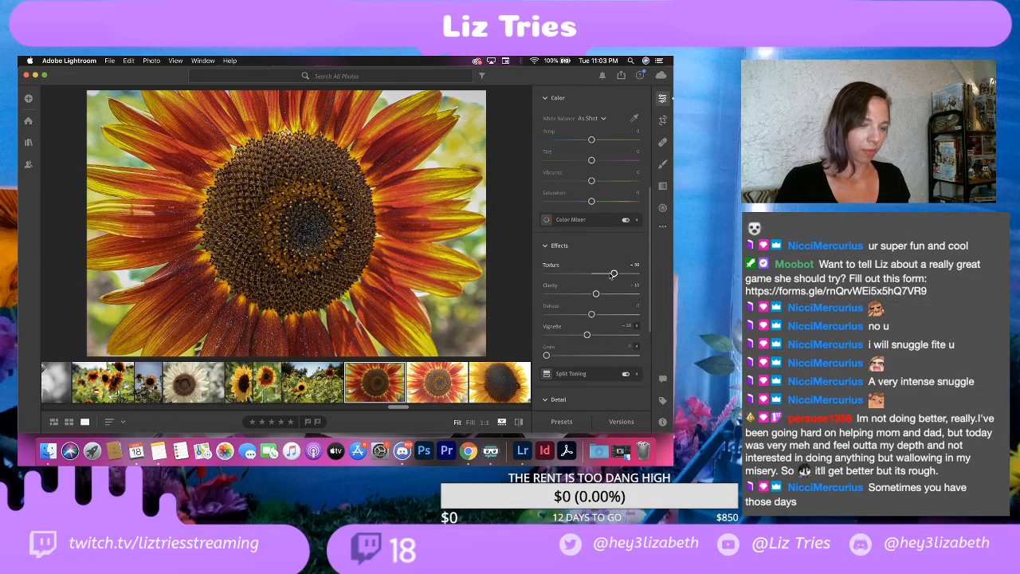
pyautogui.moveTo(613, 274); pyautogui.dragTo(601, 295)
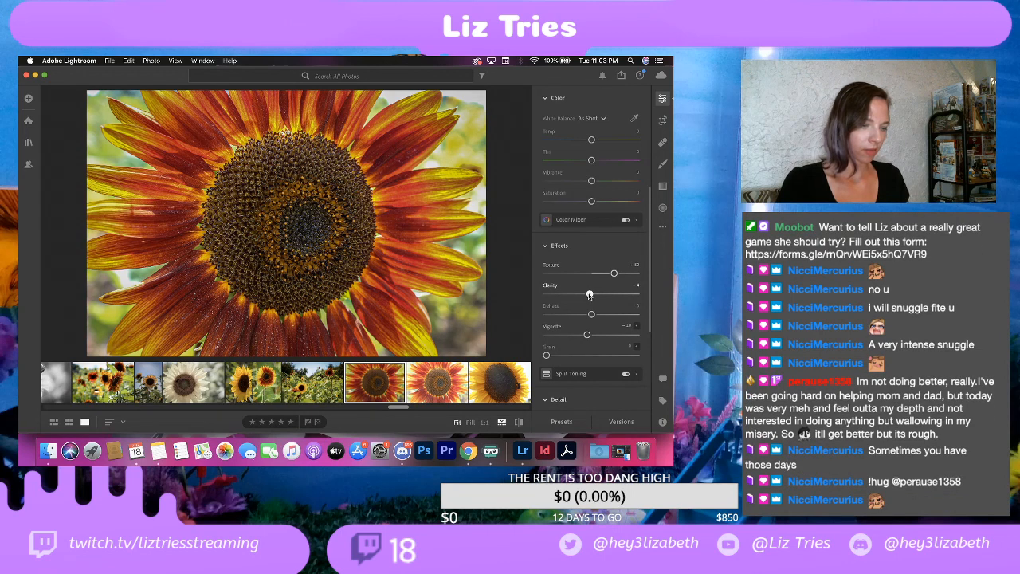
pyautogui.press('super+z')
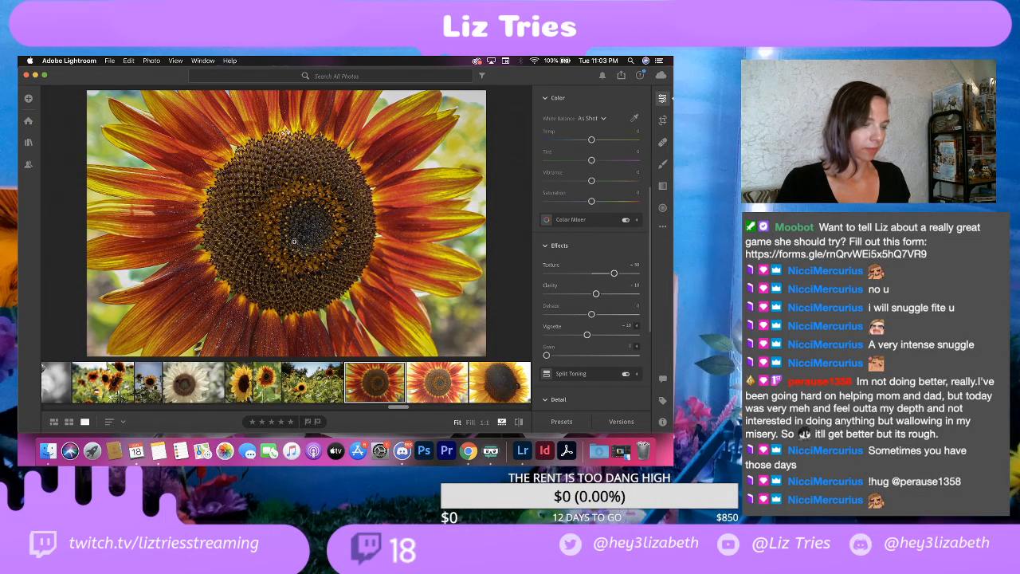
# Step: Copy the edit settings of the edited red-and-orange sunflower close-up and paste them onto its unedited second copy
pyautogui.rightClick(376, 383)
pyautogui.click(235, 165)
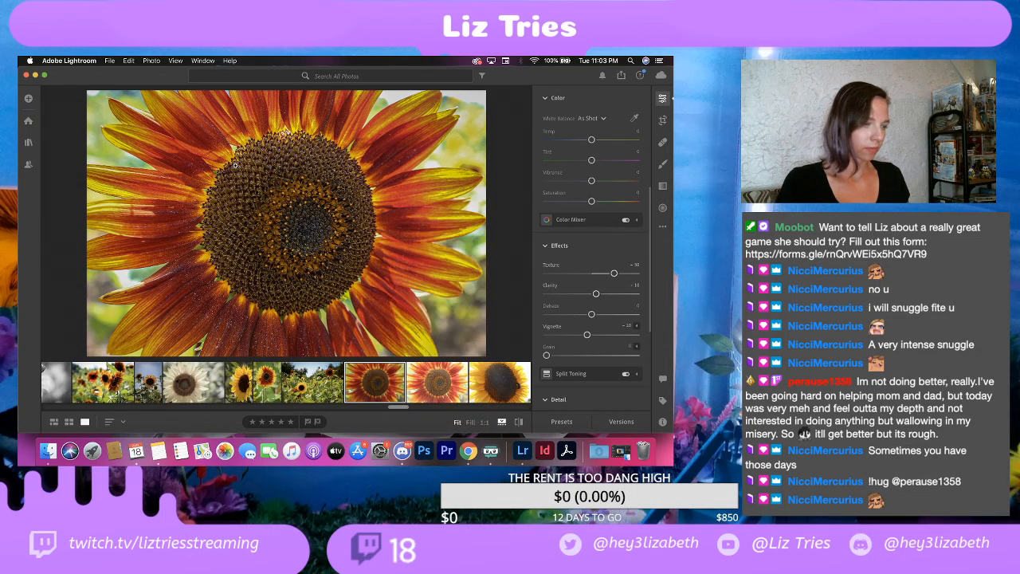
pyautogui.click(109, 61)
pyautogui.moveTo(128, 61)
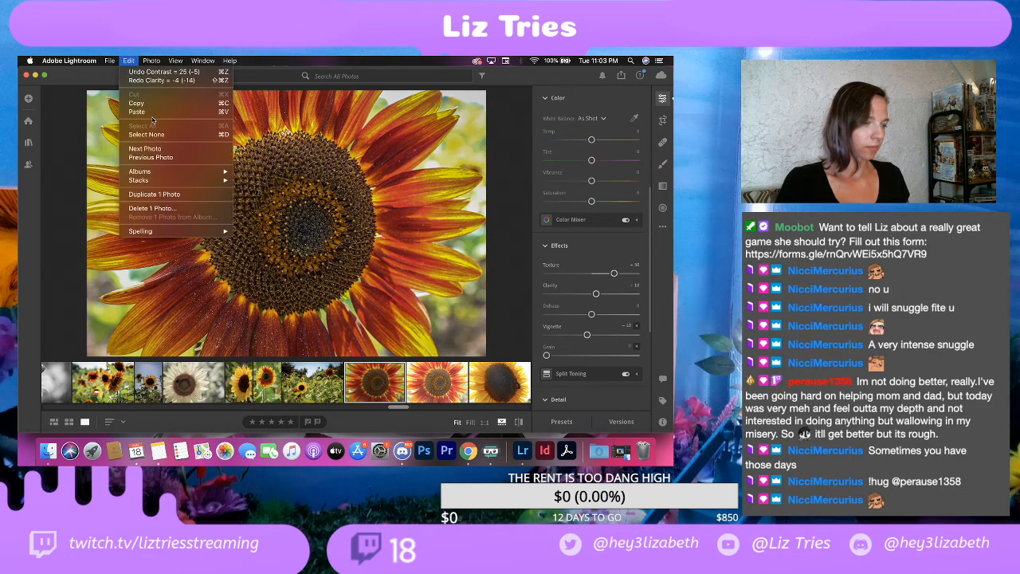
pyautogui.click(163, 72)
pyautogui.click(436, 384)
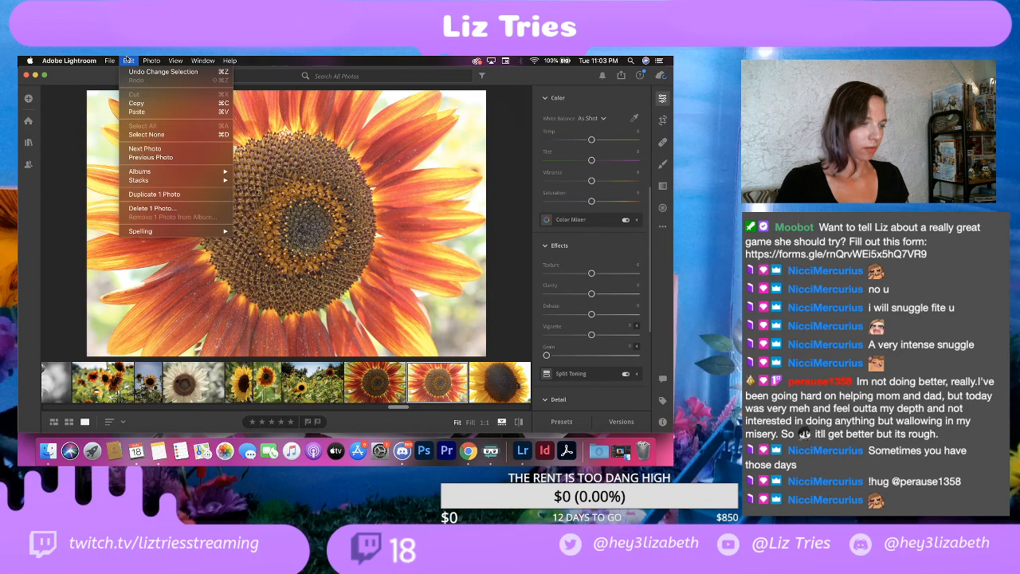
pyautogui.click(144, 112)
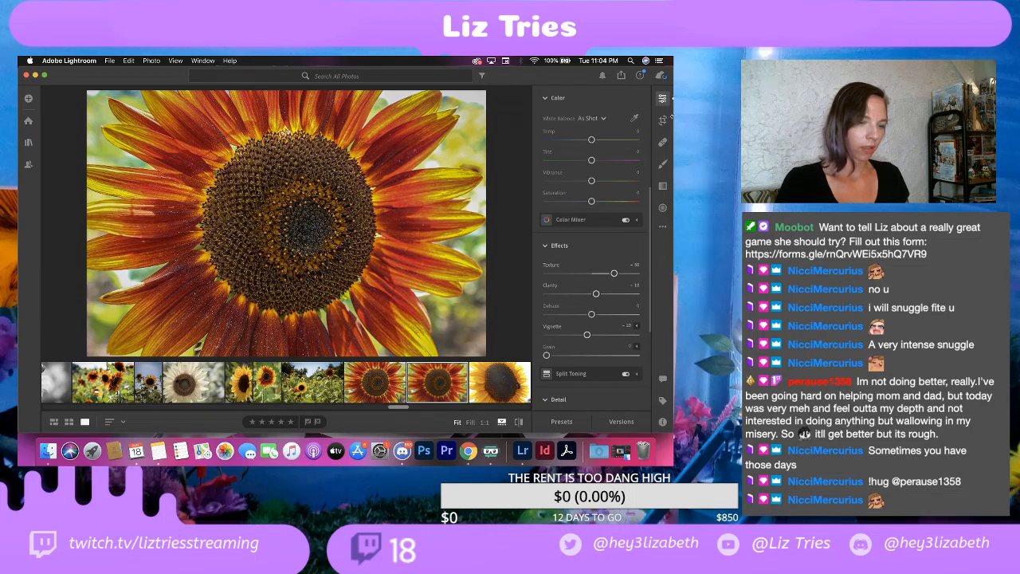
# Step: Export the first red-and-orange sunflower close-up as a full-size JPG at 100% quality with the watermark included
pyautogui.click(399, 377)
pyautogui.click(110, 61)
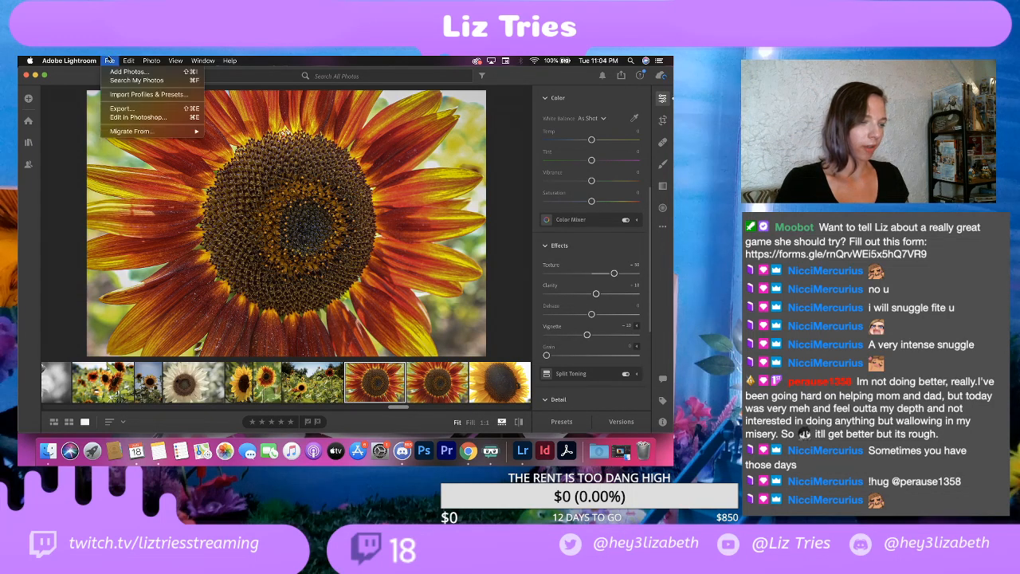
pyautogui.click(125, 108)
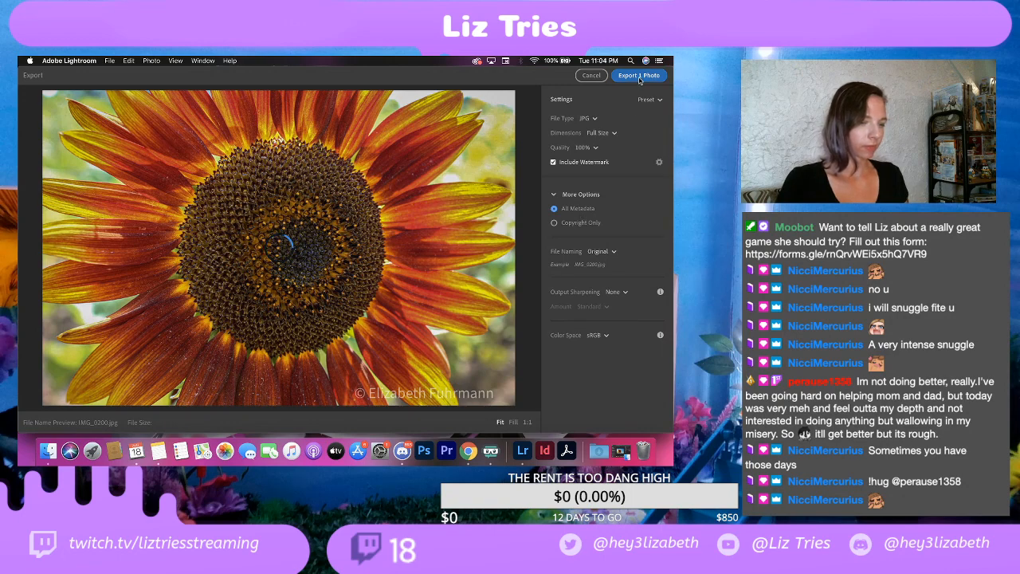
pyautogui.click(639, 76)
pyautogui.click(506, 303)
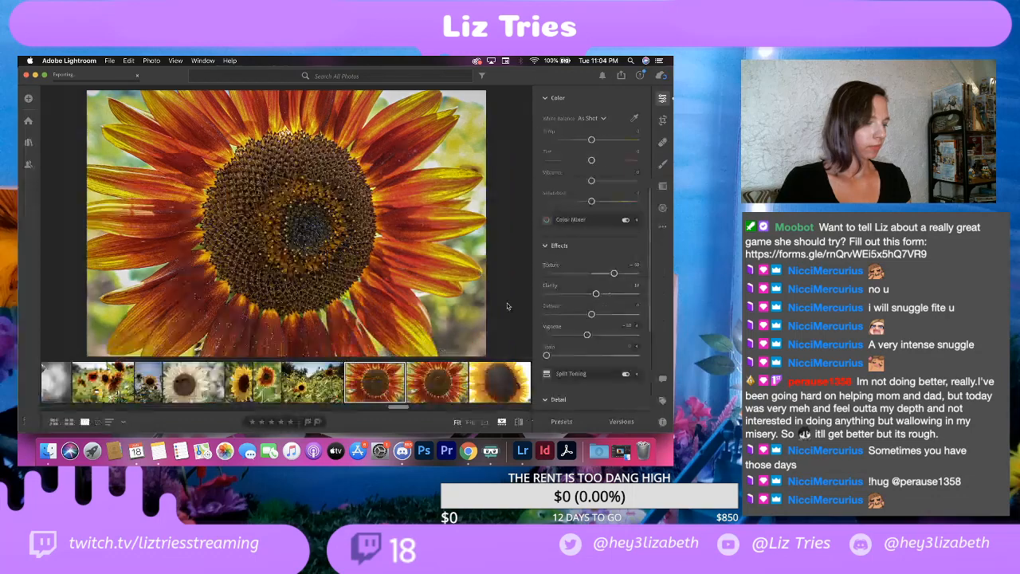
# Step: Crop the second sunflower copy tighter at the original aspect ratio, framing the flower's upper-left part with its center toward the lower-right corner
pyautogui.click(440, 387)
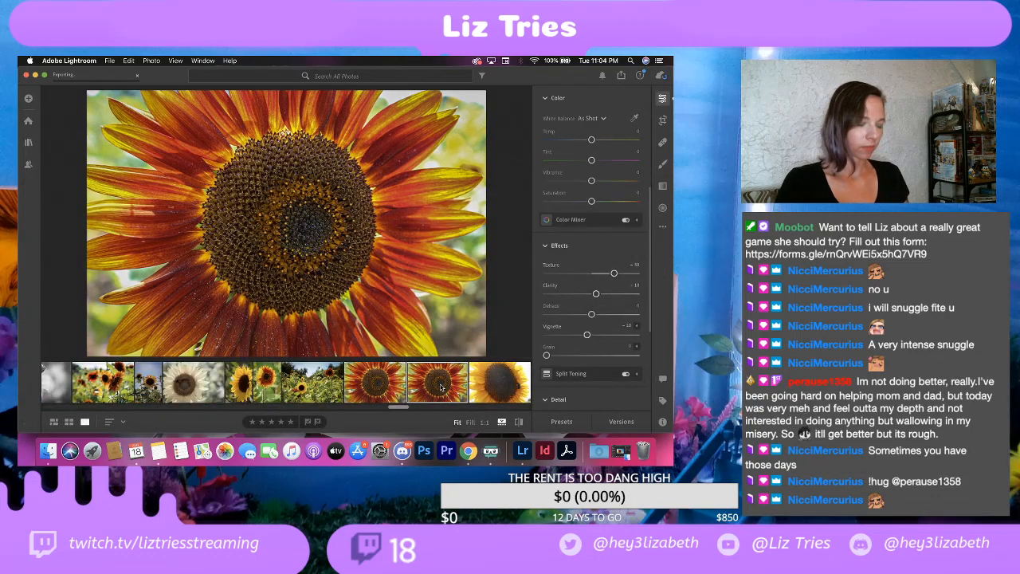
pyautogui.click(664, 120)
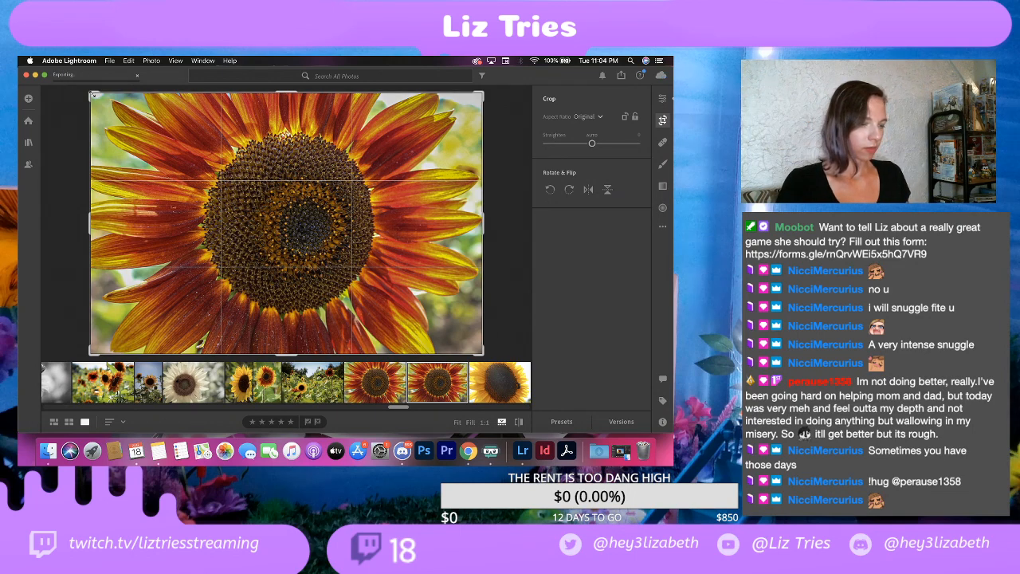
pyautogui.moveTo(93, 94); pyautogui.dragTo(129, 89)
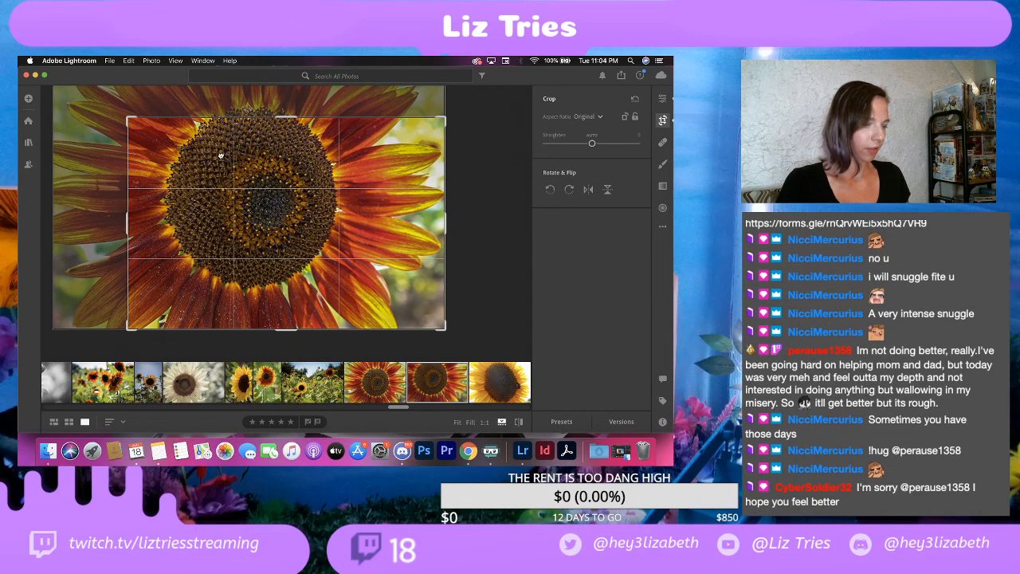
pyautogui.moveTo(262, 166); pyautogui.dragTo(381, 228)
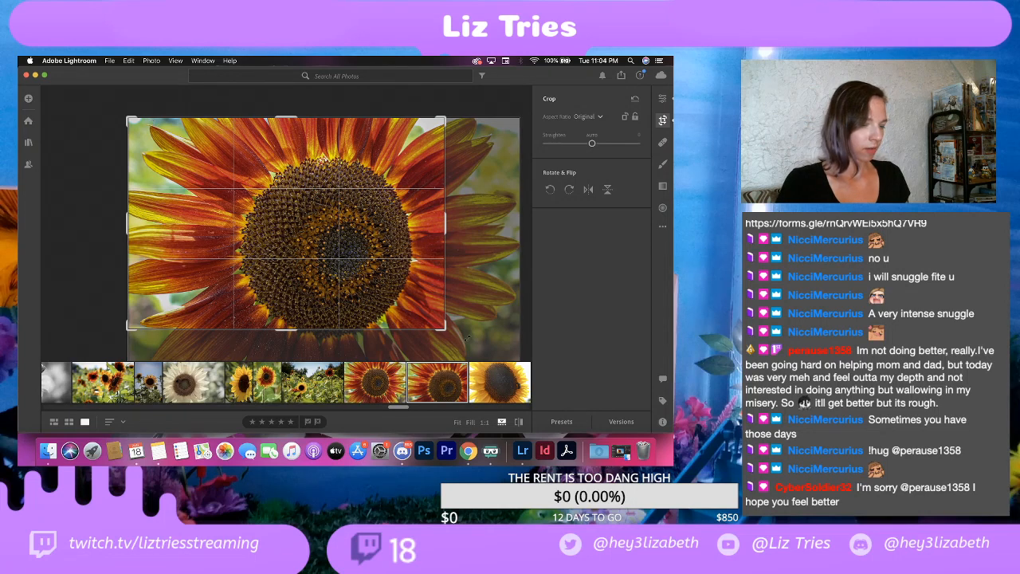
pyautogui.moveTo(452, 337); pyautogui.dragTo(412, 323)
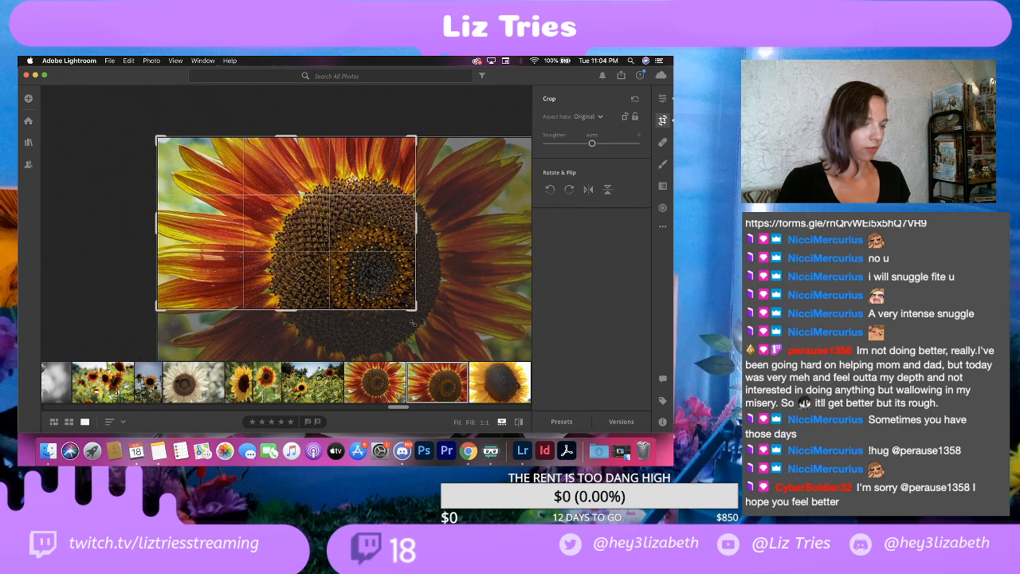
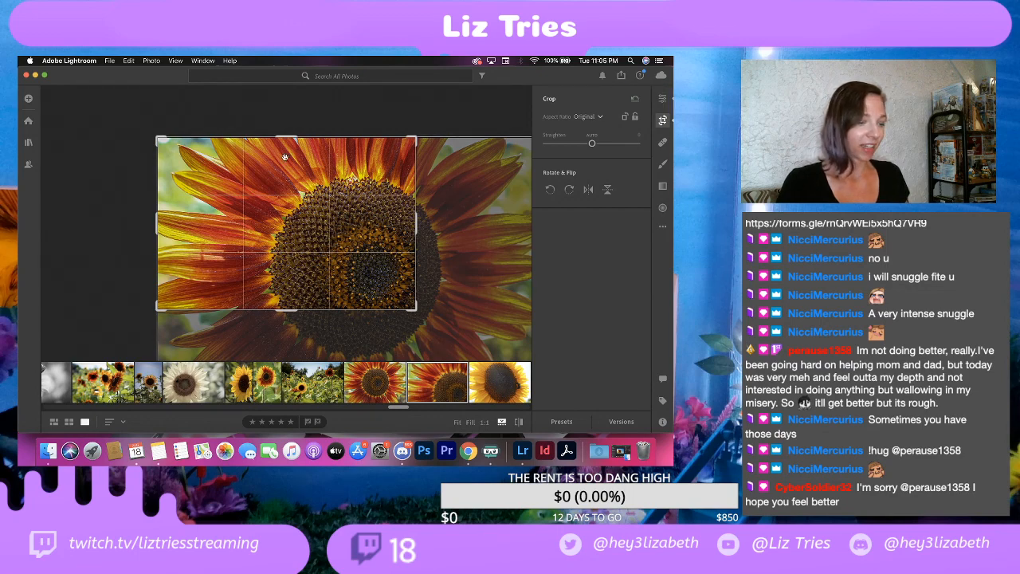
# Step: Finish cropping the sunflower photo and open its export settings
pyautogui.click(662, 98)
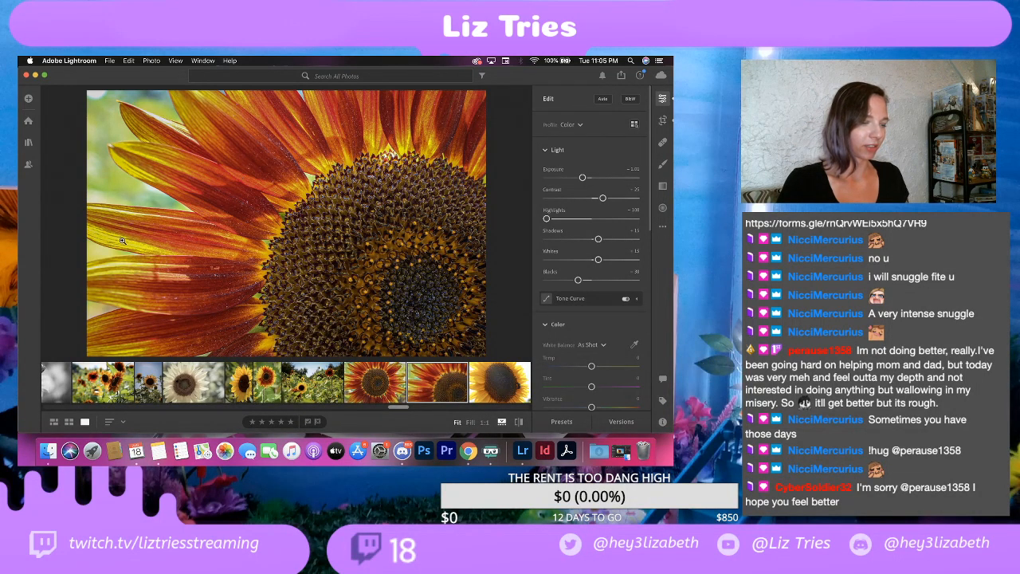
pyautogui.click(109, 60)
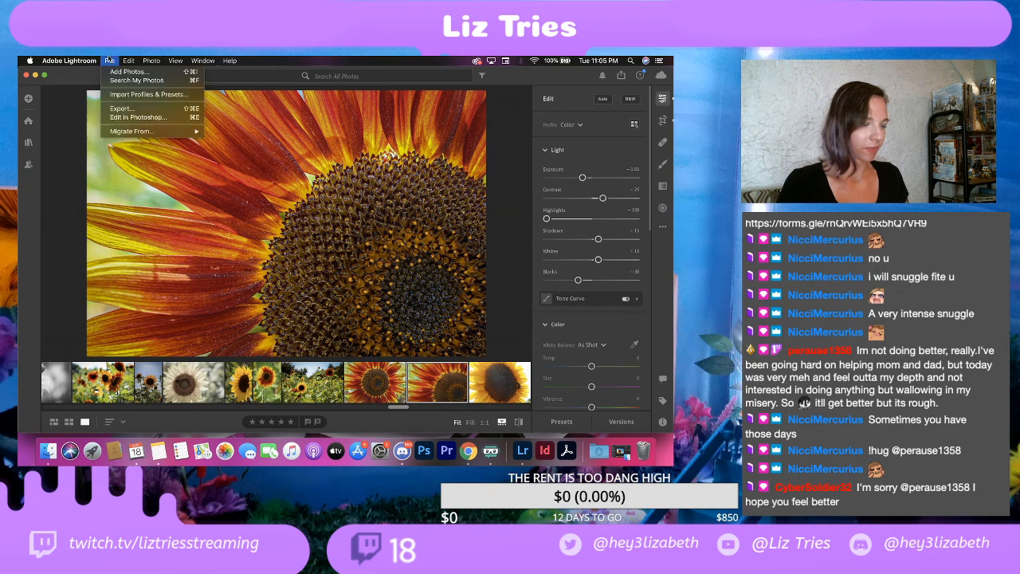
pyautogui.click(128, 108)
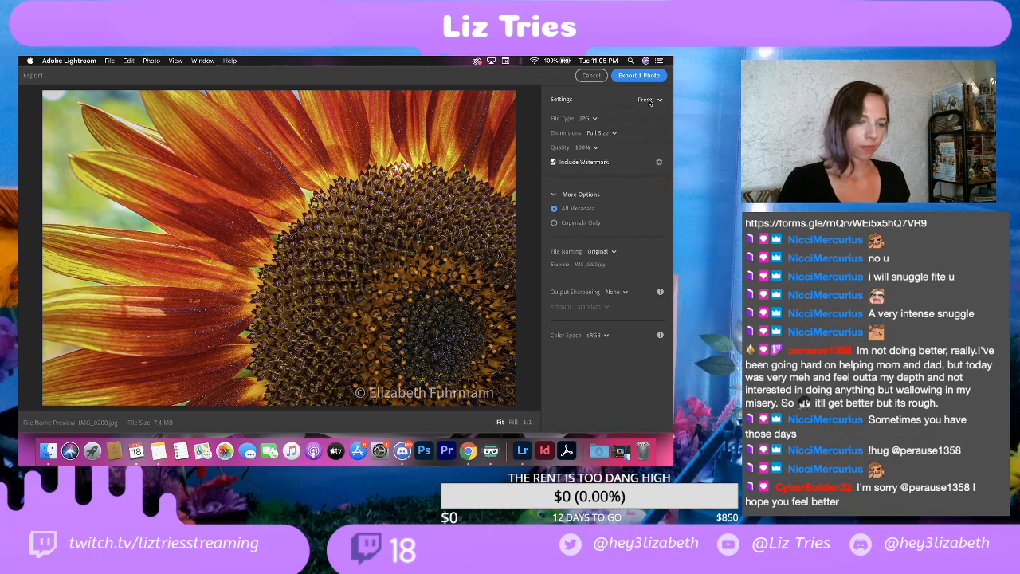
pyautogui.click(644, 100)
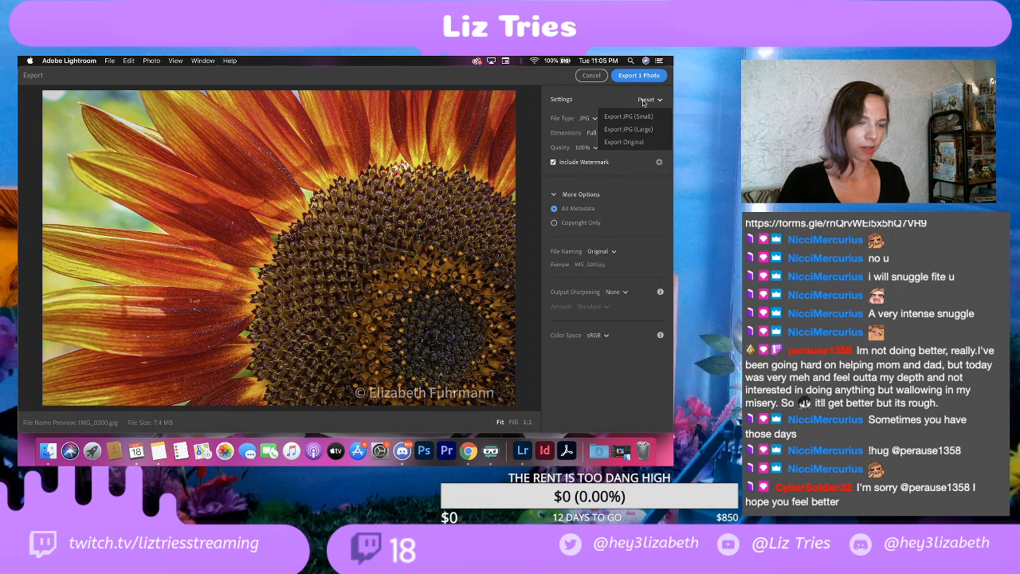
pyautogui.click(645, 100)
# Step: Set the watermark's horizontal offset to 4 and export the photo as a full-size JPG into the EDITS folder
pyautogui.click(660, 163)
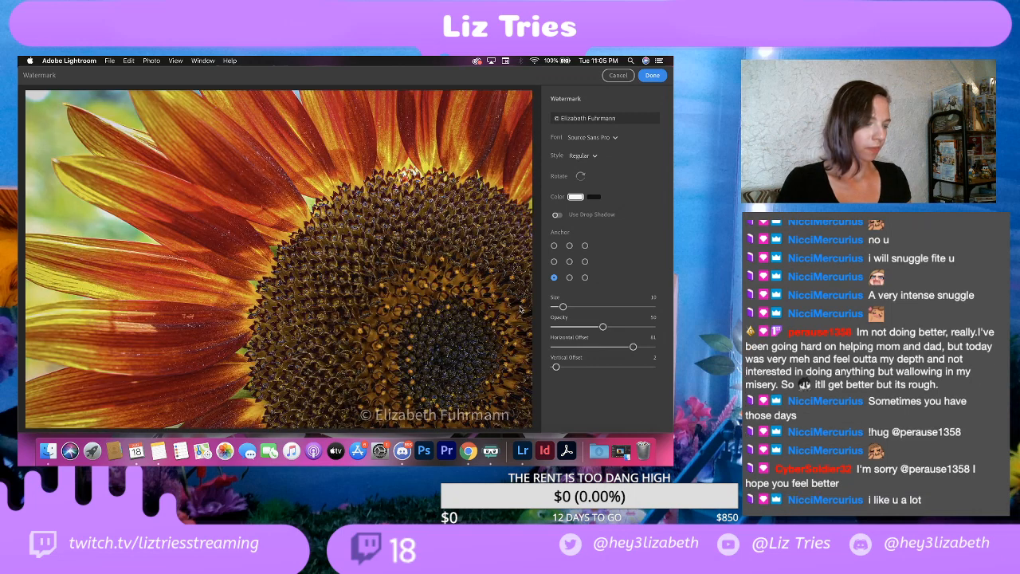
pyautogui.moveTo(619, 348); pyautogui.dragTo(560, 348)
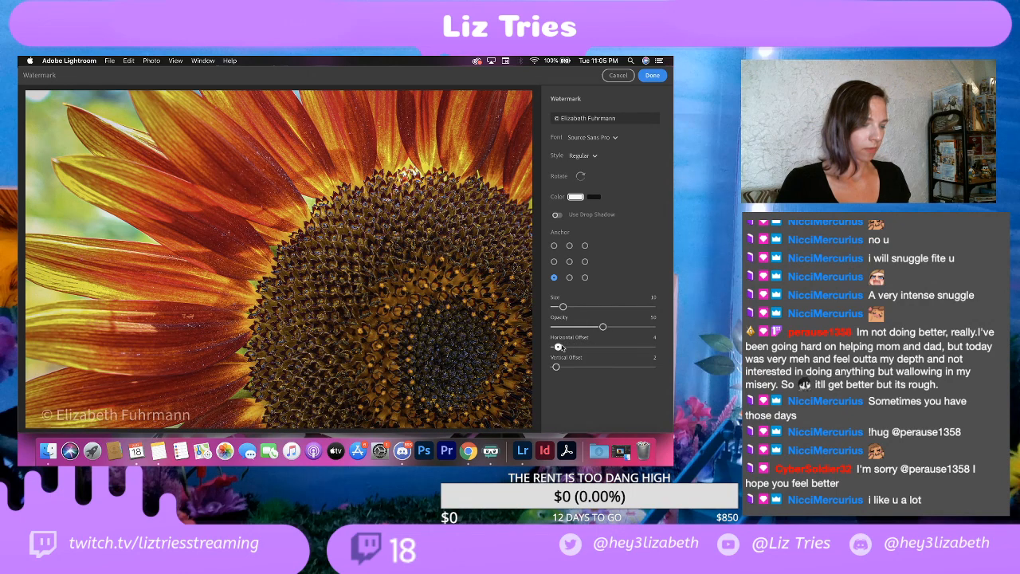
pyautogui.click(654, 76)
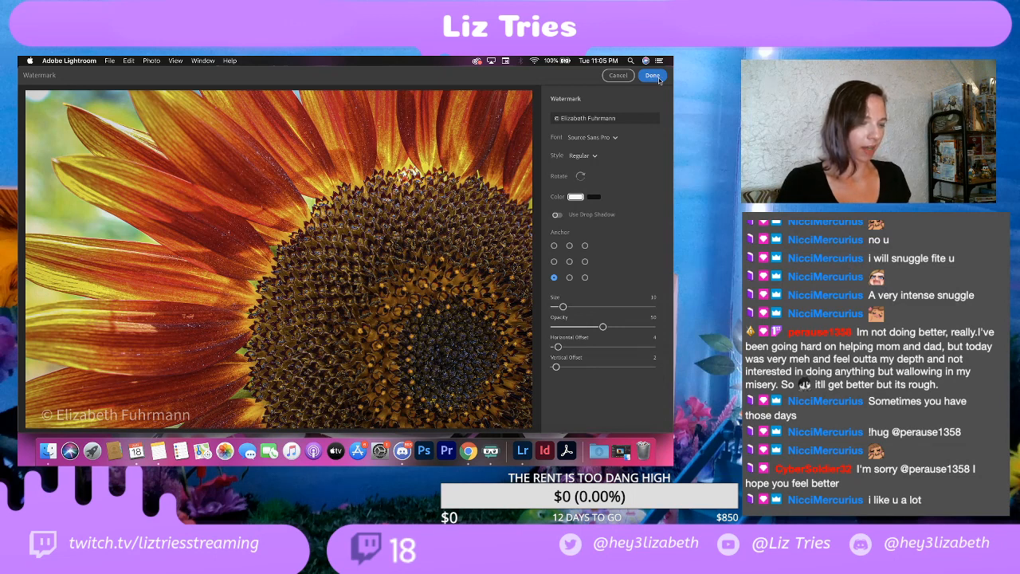
pyautogui.click(657, 77)
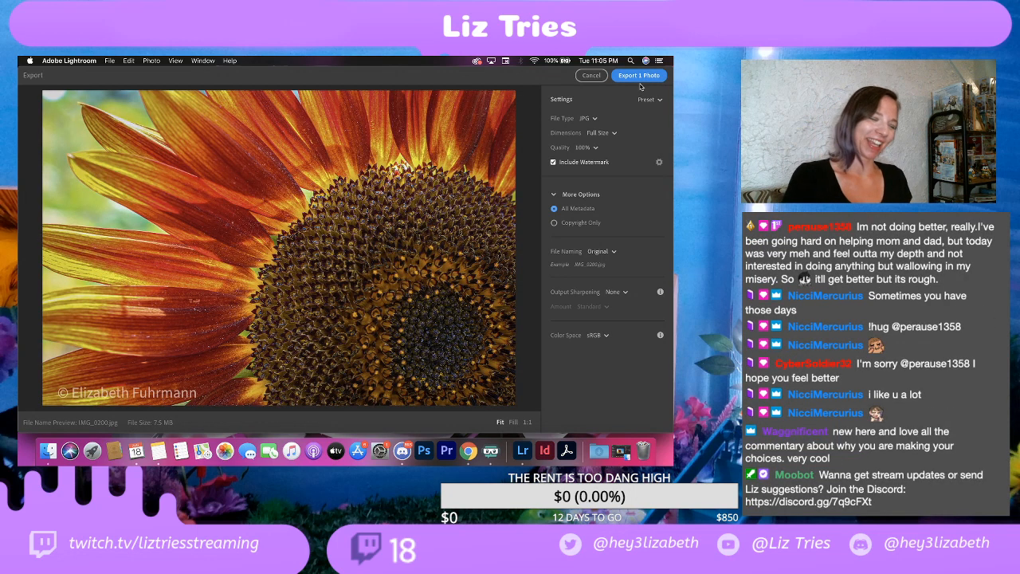
pyautogui.click(647, 76)
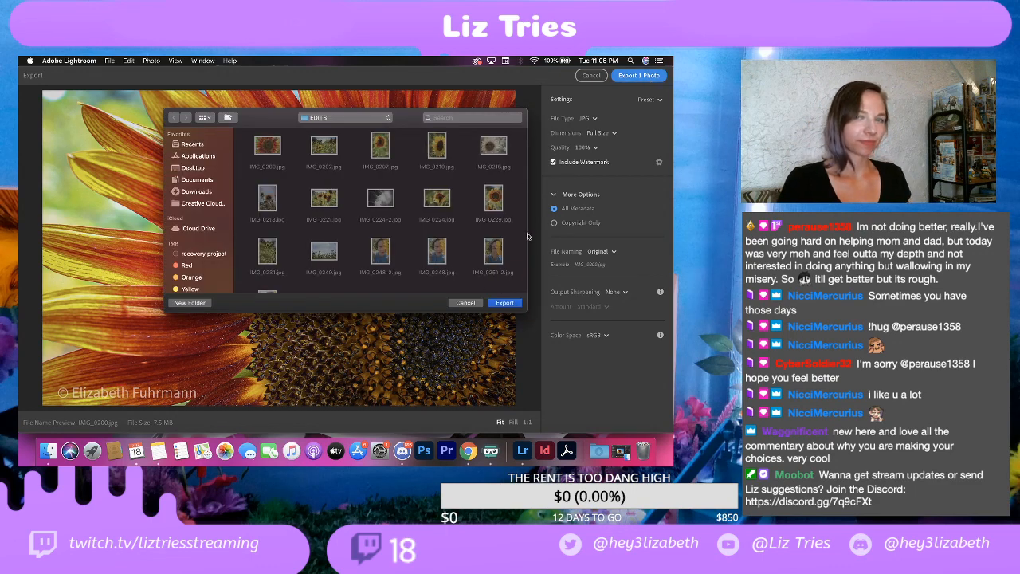
pyautogui.click(514, 303)
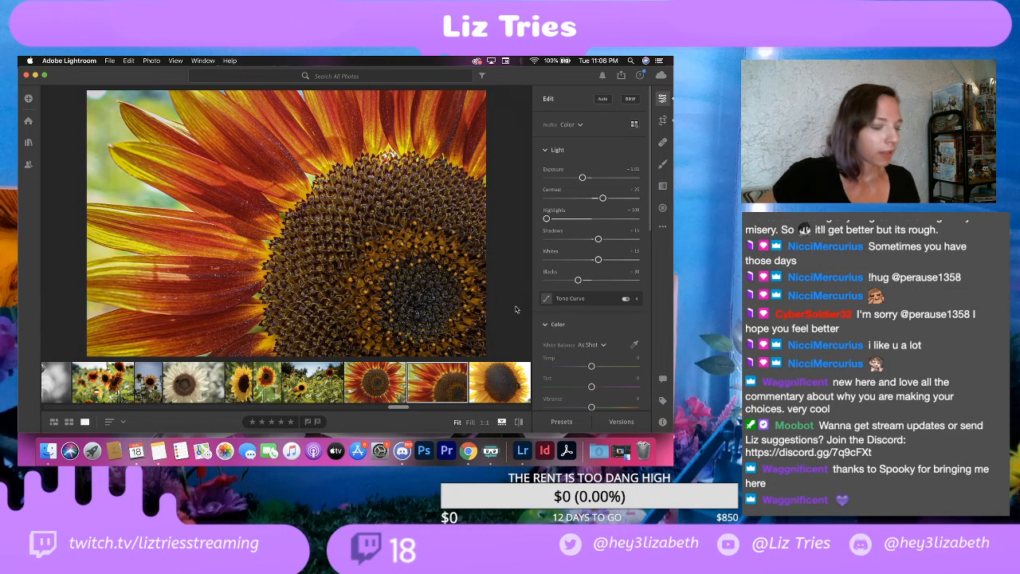
# Step: Open the close-up photo of the yellow sunflower with a bee and browse the photos that follow it
pyautogui.click(492, 395)
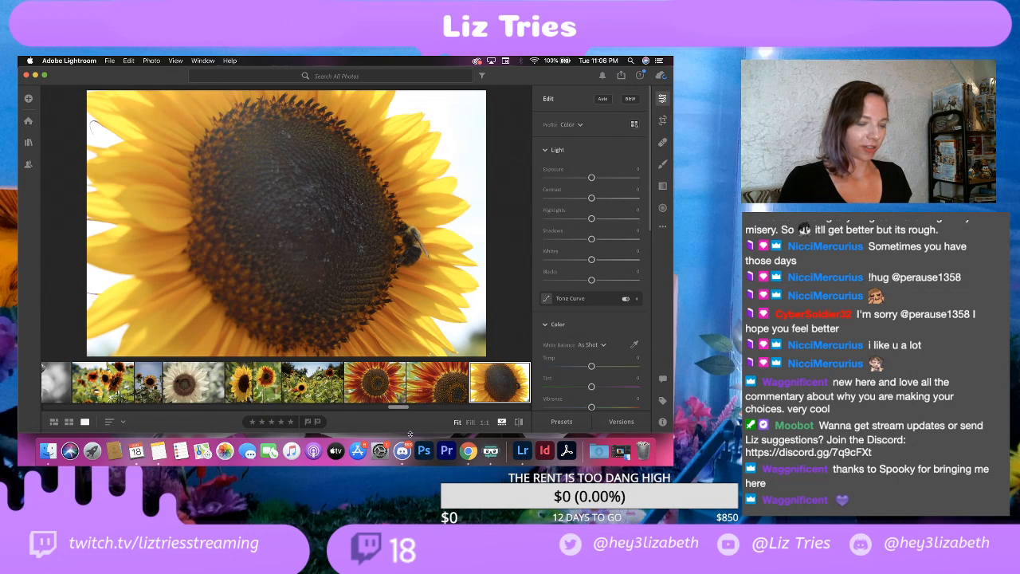
pyautogui.hscroll(10, 416, 393)
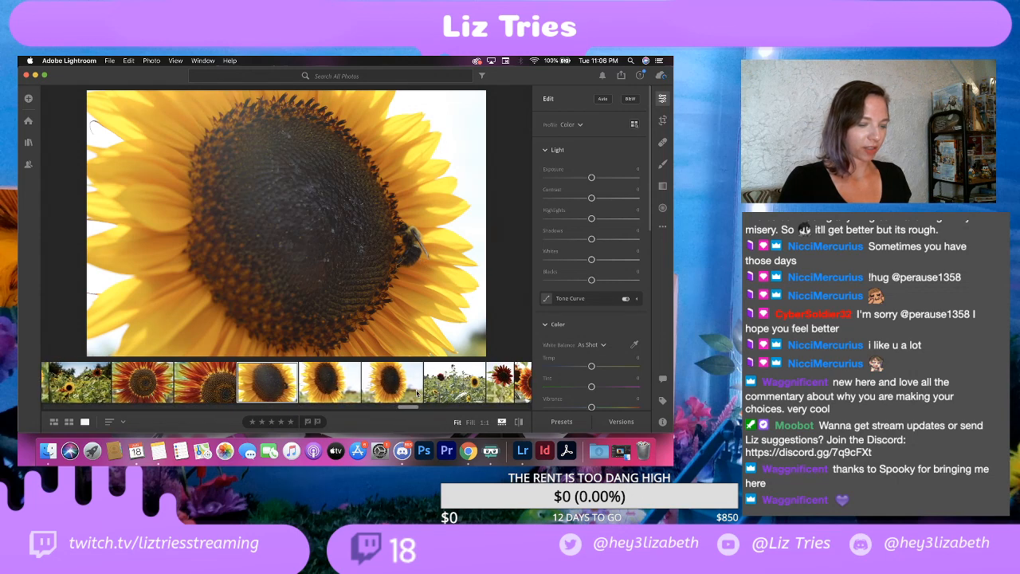
pyautogui.hscroll(10, 415, 393)
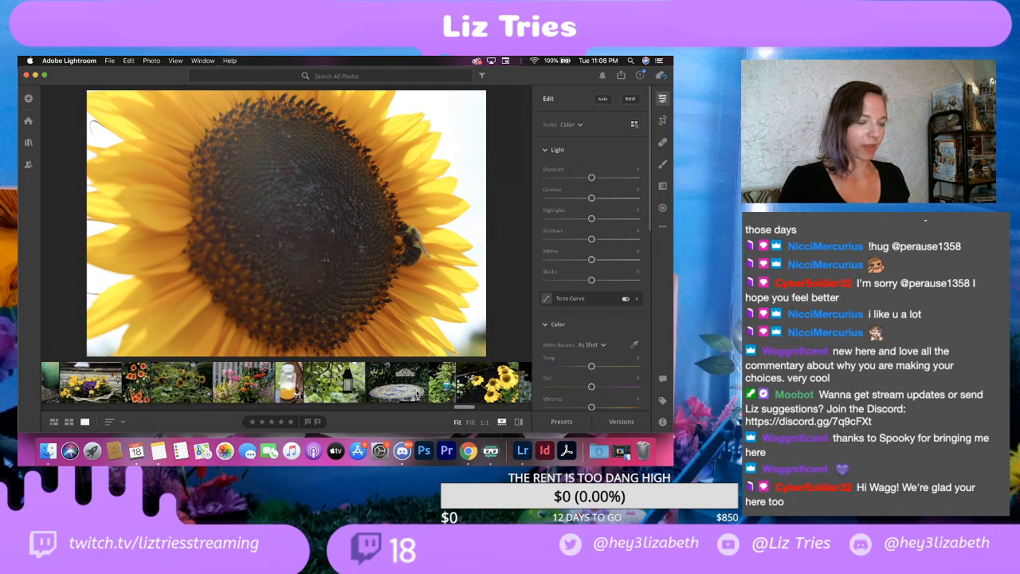
pyautogui.hscroll(-15, 416, 393)
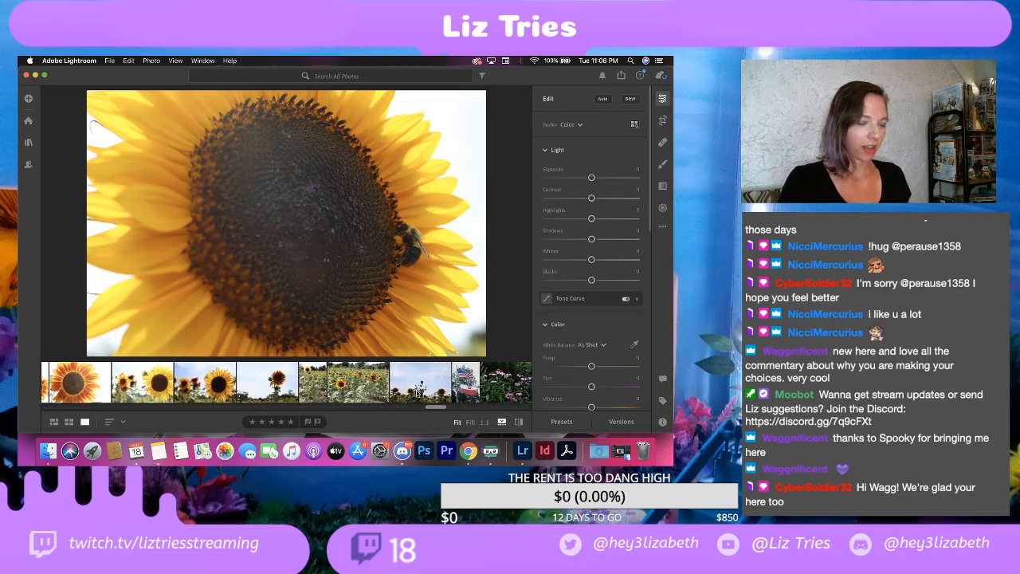
pyautogui.hscroll(-15, 476, 385)
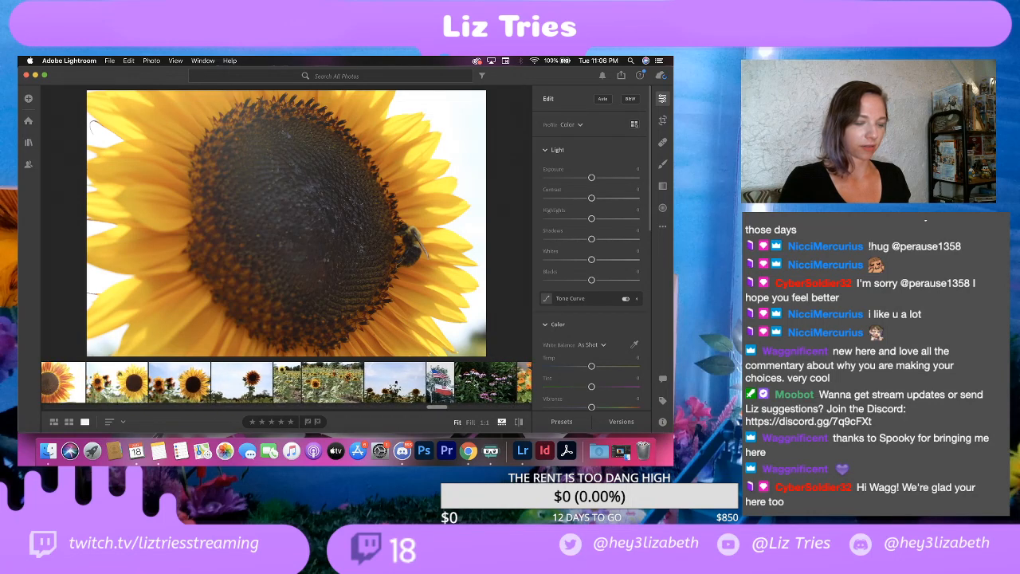
pyautogui.hscroll(-8, 476, 385)
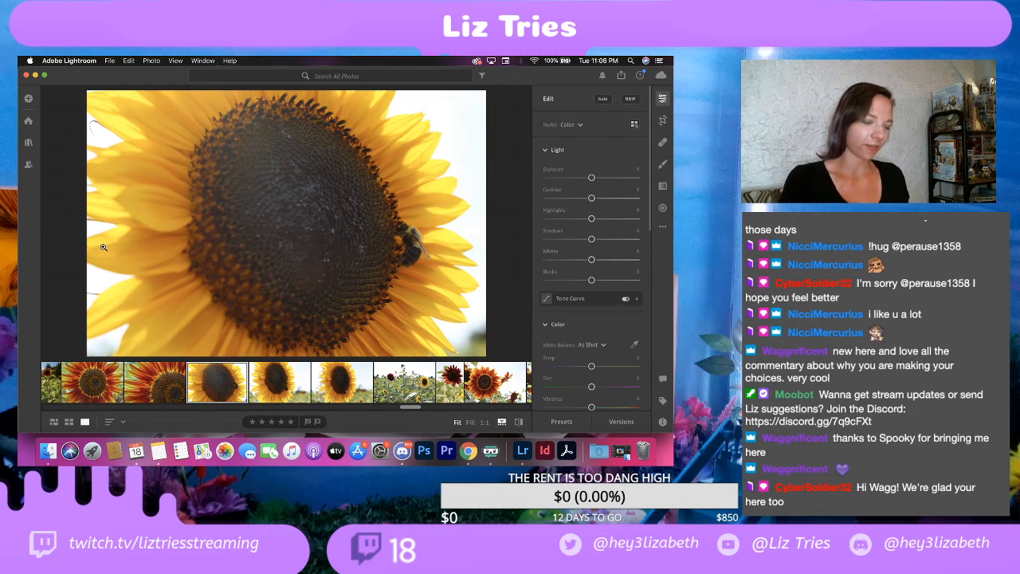
# Step: Compare the three similar close-up shots of the yellow sunflower with the bee to choose which to keep
pyautogui.click(283, 384)
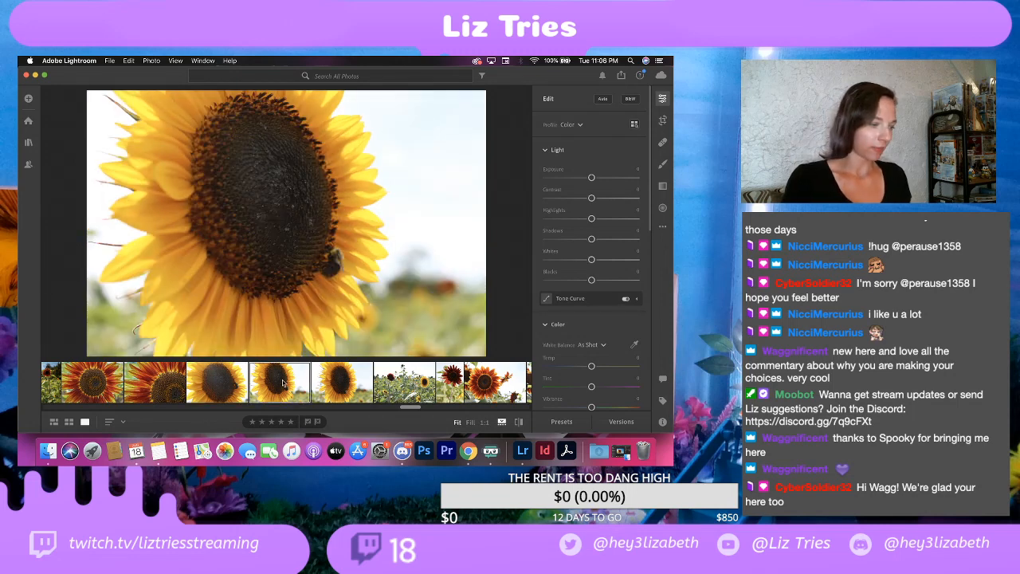
pyautogui.press('Left')
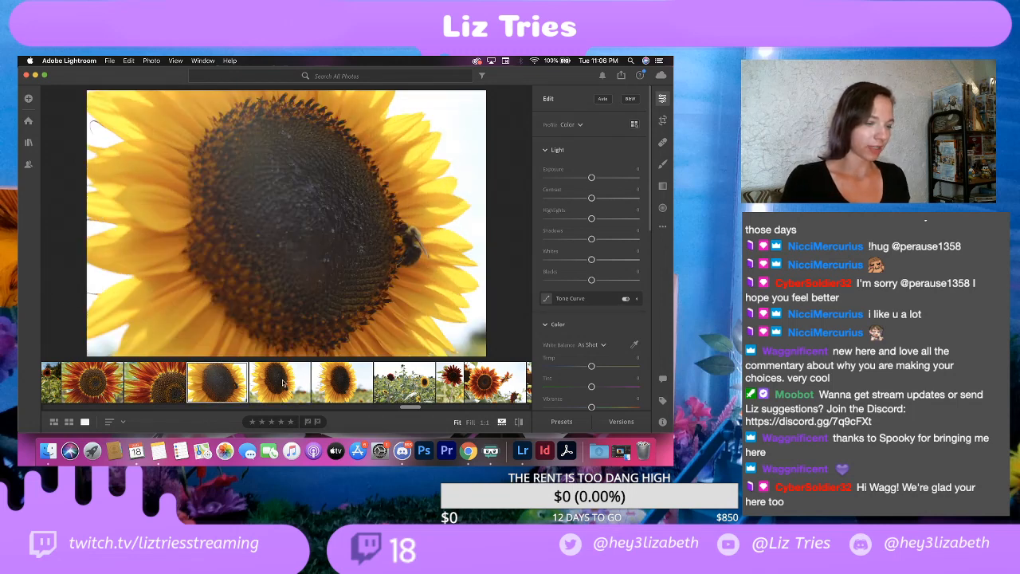
pyautogui.click(283, 384)
pyautogui.press('Right')
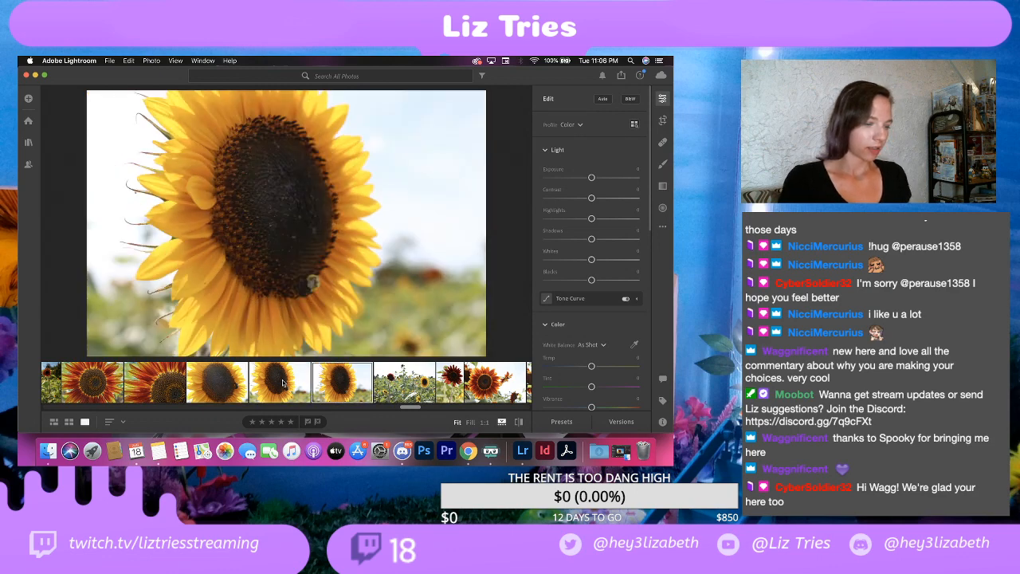
pyautogui.press('Left')
pyautogui.press('Left')
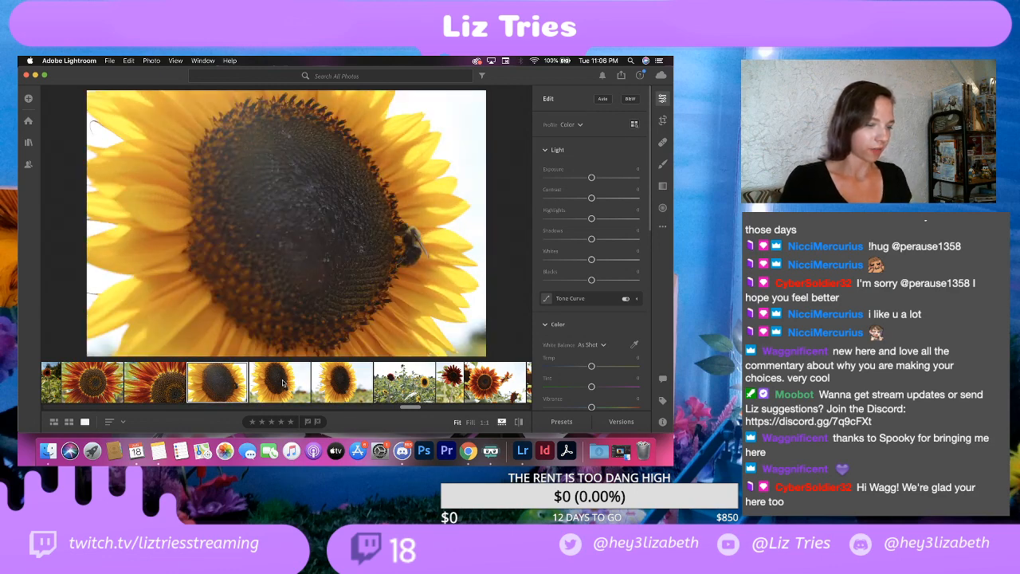
pyautogui.press('Right')
pyautogui.press('Left')
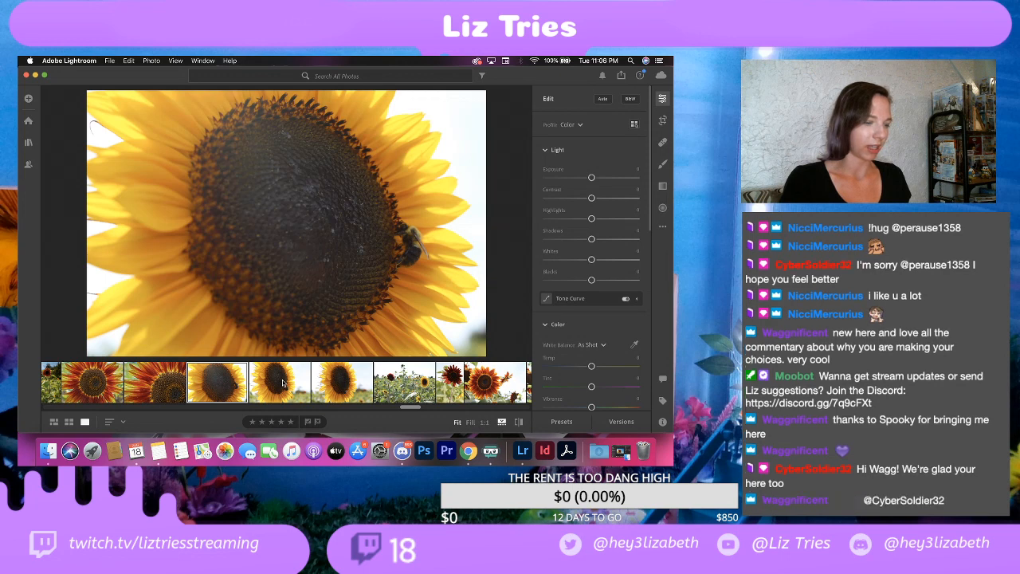
pyautogui.press('Right')
pyautogui.press('Left')
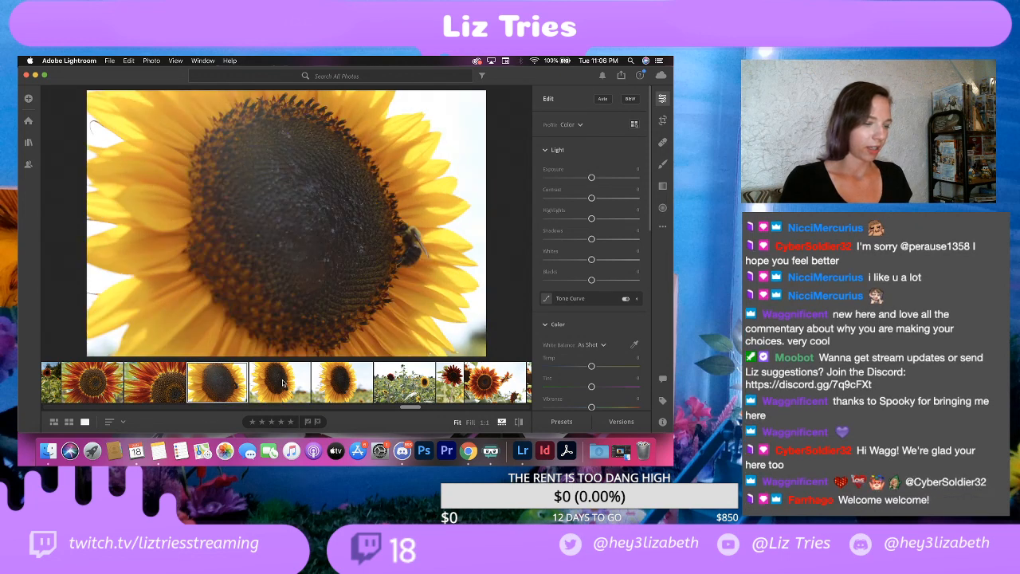
# Step: Delete the second and third shots of the yellow sunflower with the bee, keeping the closest shot
pyautogui.press('Right')
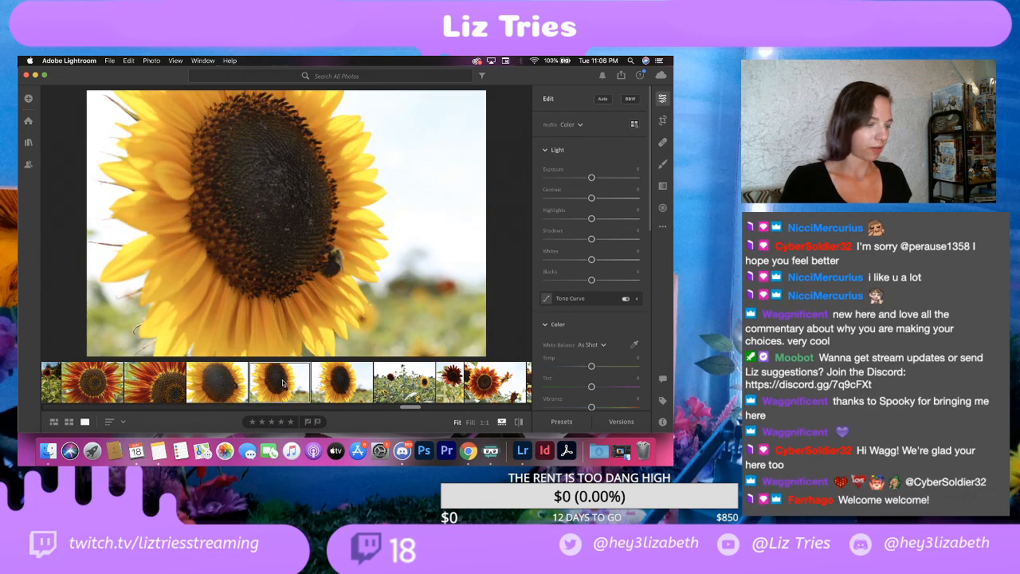
pyautogui.keyDown('shift'); pyautogui.click(344, 388); pyautogui.keyUp('shift')
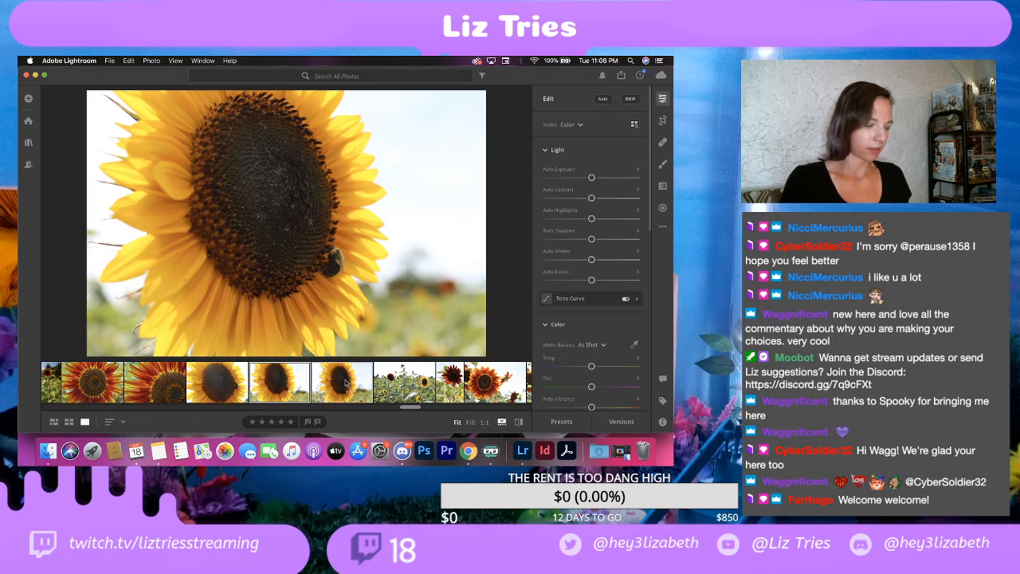
pyautogui.rightClick(344, 383)
pyautogui.click(357, 364)
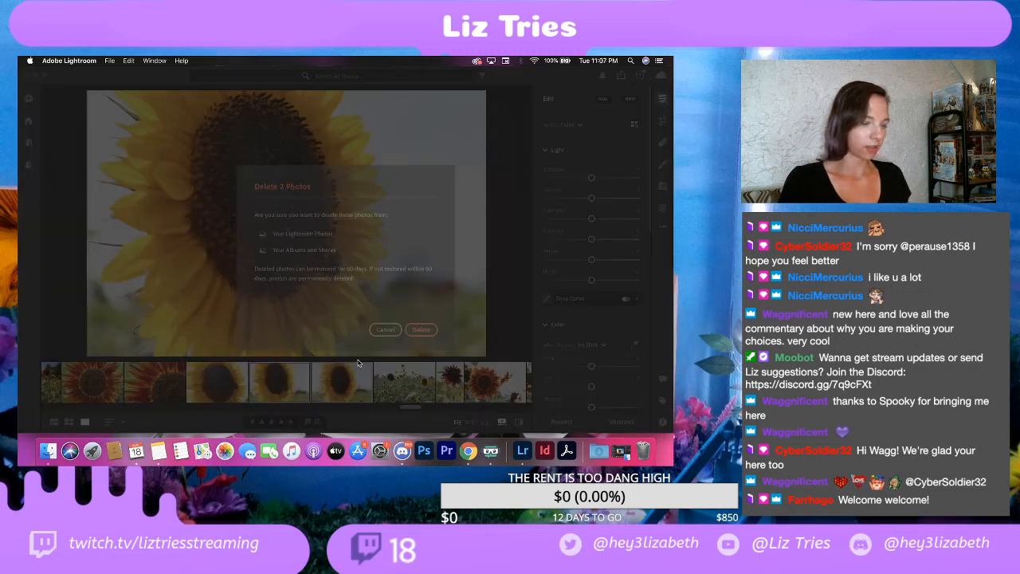
pyautogui.click(422, 329)
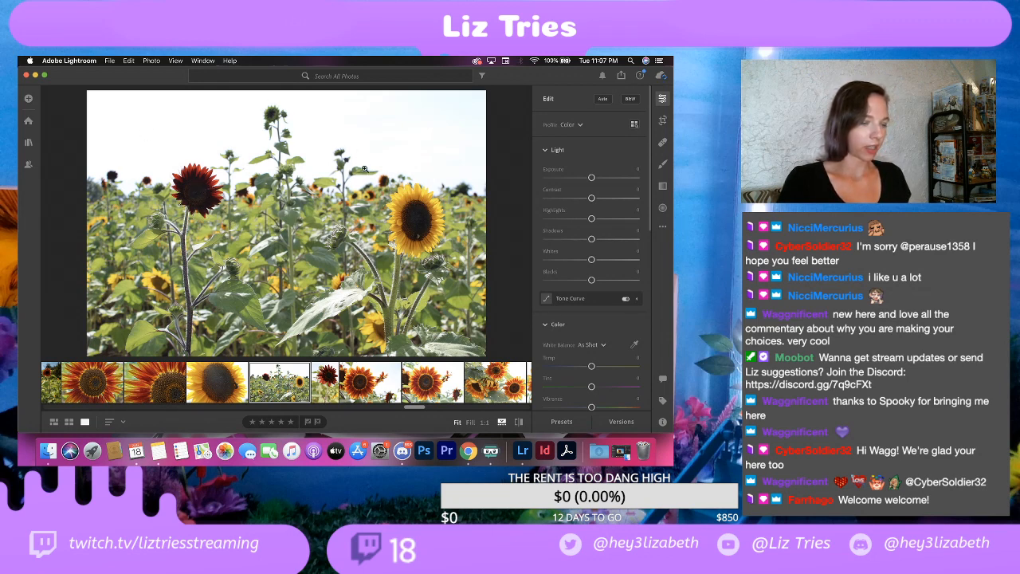
# Step: Inspect the yellow sunflower in the field photo at 1:1 and view the whole dark red sunflower portrait
pyautogui.click(412, 227)
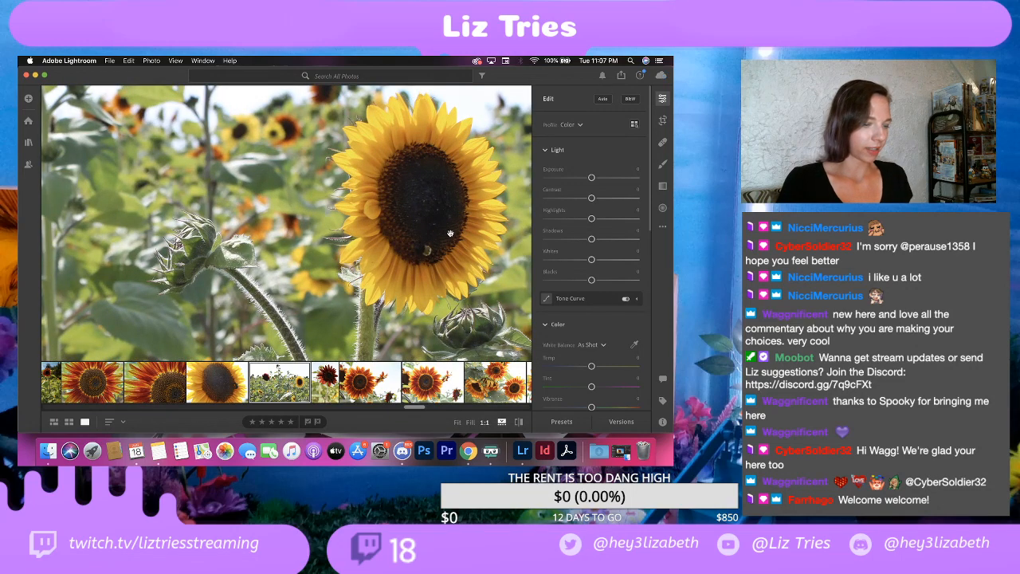
pyautogui.moveTo(447, 230)
pyautogui.mouseDown()
pyautogui.moveTo(404, 208)
pyautogui.moveTo(436, 223)
pyautogui.mouseUp()
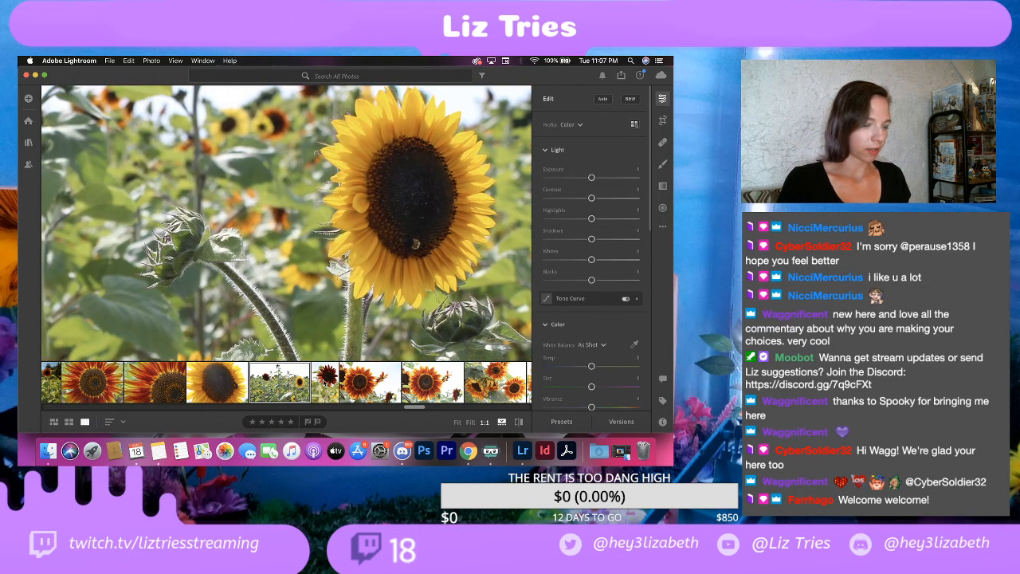
pyautogui.click(325, 383)
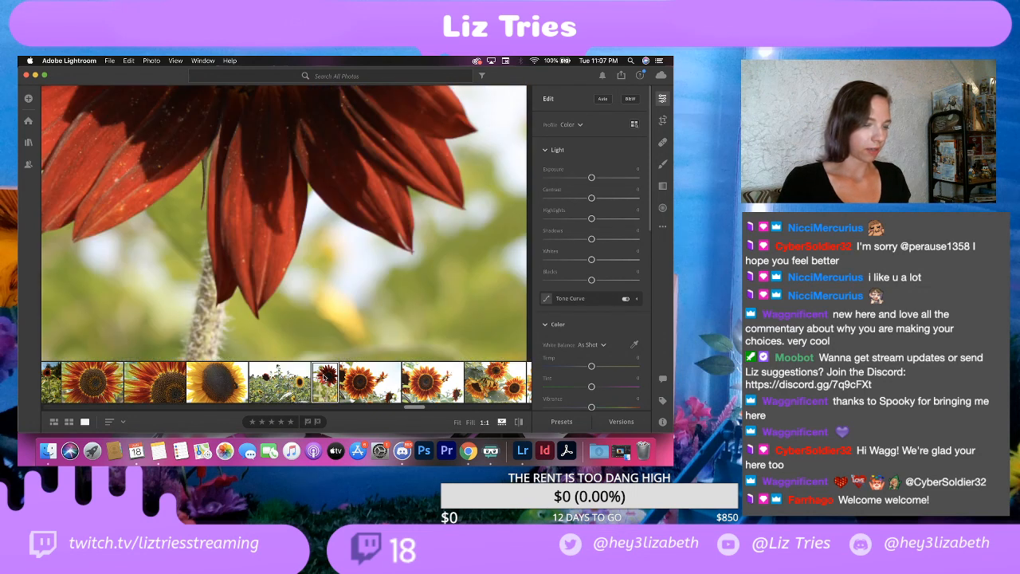
pyautogui.click(330, 267)
pyautogui.click(326, 308)
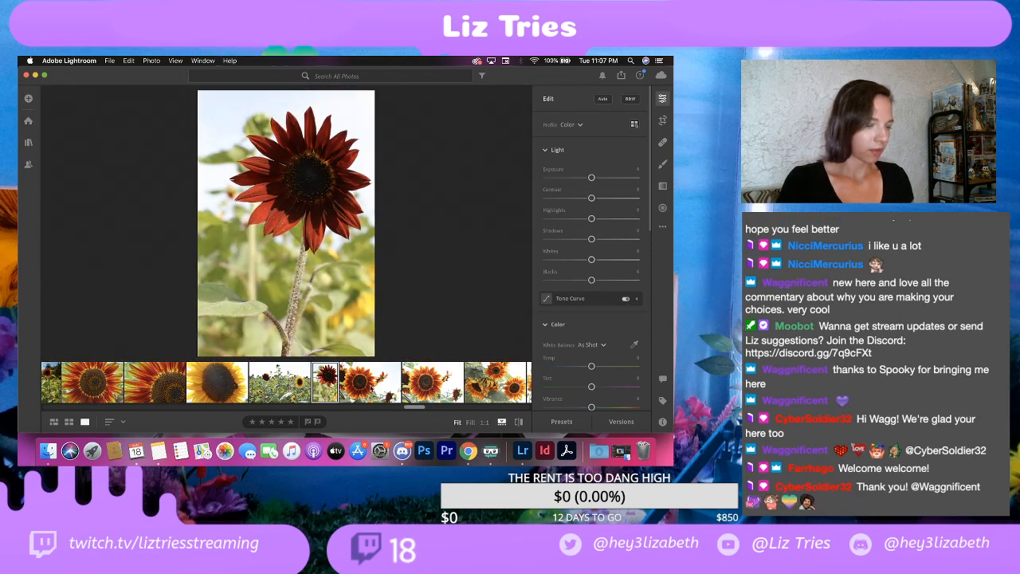
# Step: Delete the dark red sunflower portrait photo from the library
pyautogui.rightClick(325, 385)
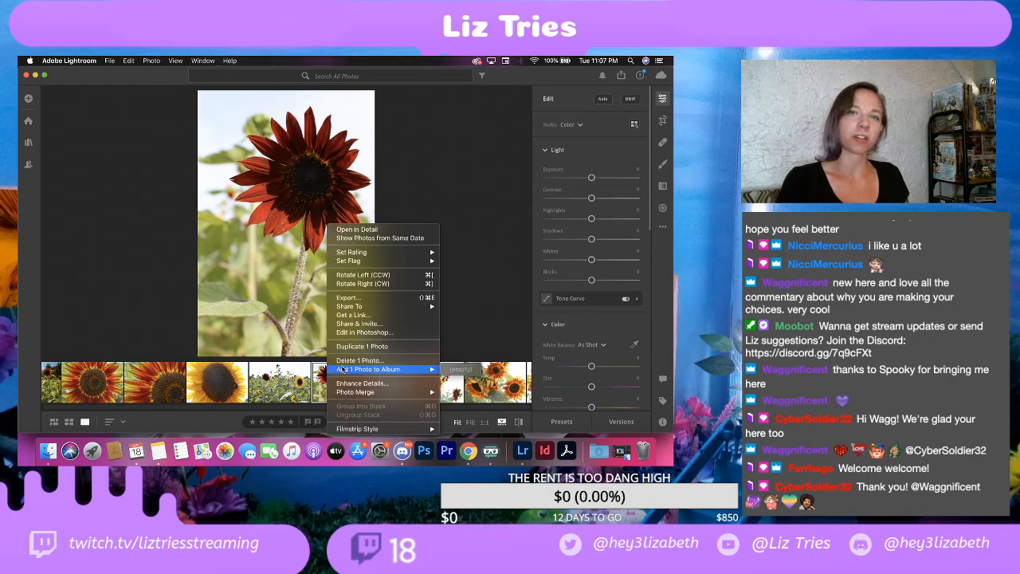
pyautogui.click(349, 361)
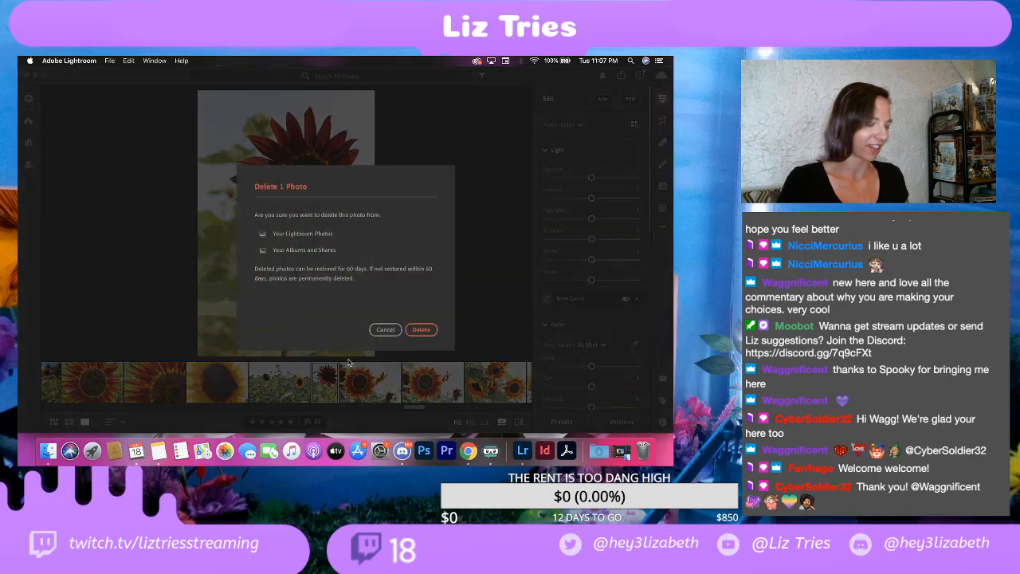
pyautogui.click(420, 329)
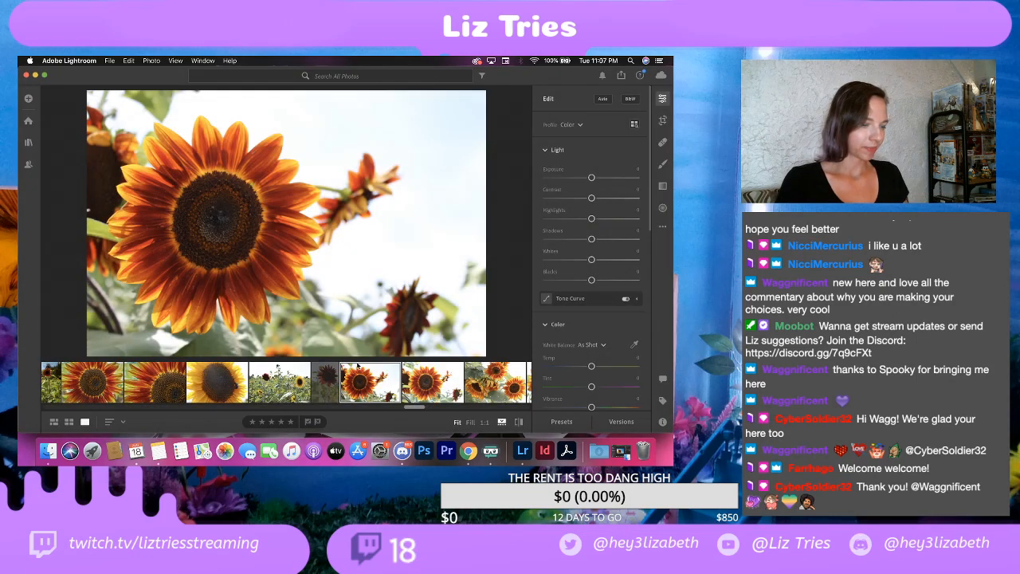
# Step: Compare the two nearly identical photos of the orange-red sunflower against the bright sky
pyautogui.click(402, 386)
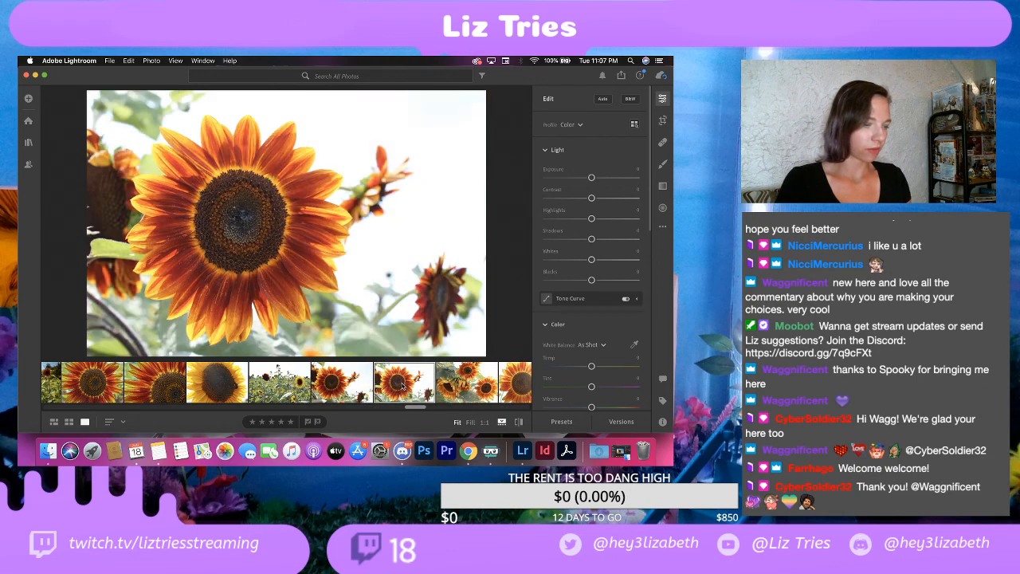
pyautogui.click(353, 388)
pyautogui.click(402, 387)
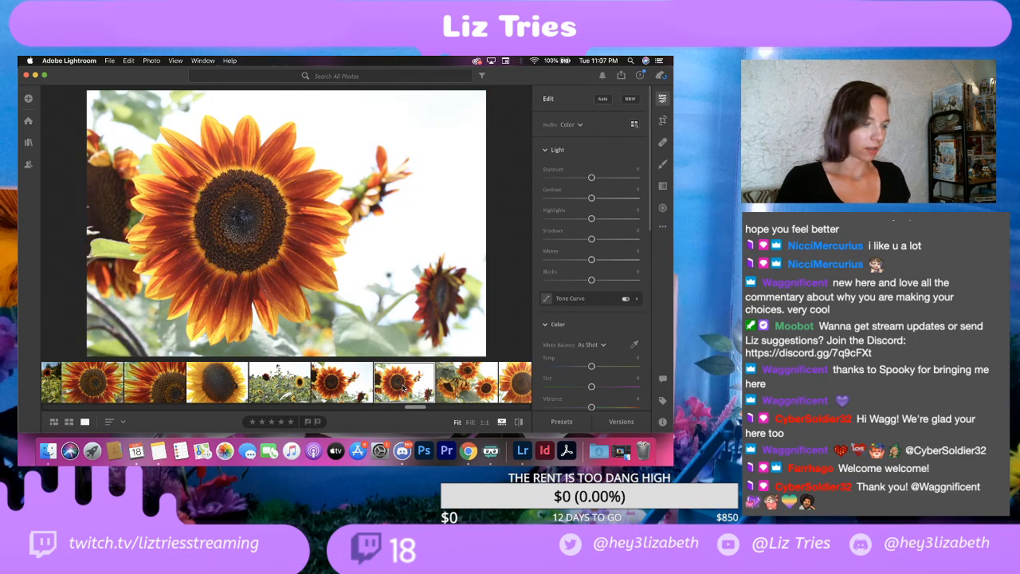
# Step: Review the paired orange-red sunflower shots, the photo of the drooping orange-yellow sunflowers, and the orange-yellow sunflower close-up
pyautogui.click(368, 390)
pyautogui.click(397, 386)
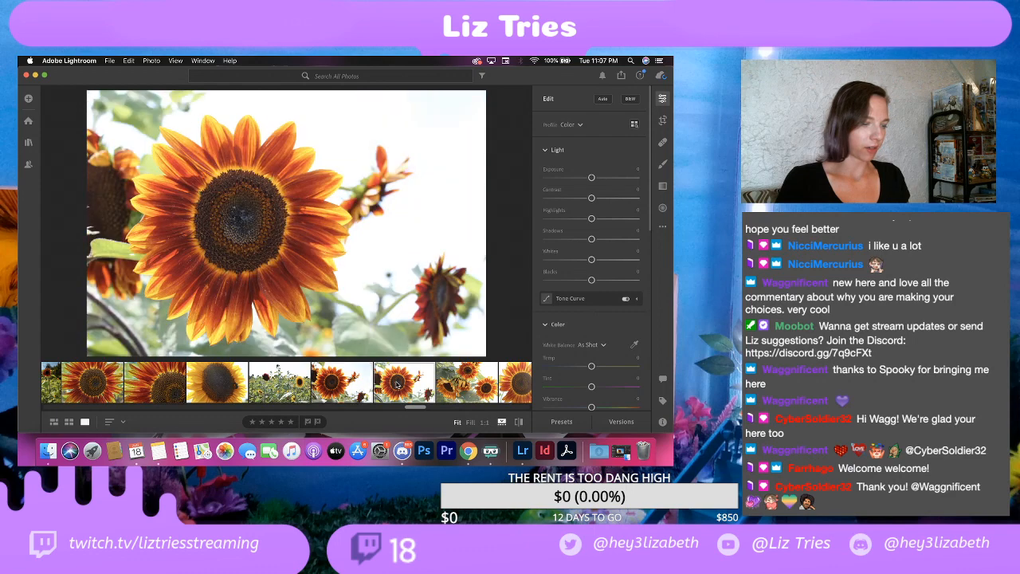
pyautogui.click(449, 383)
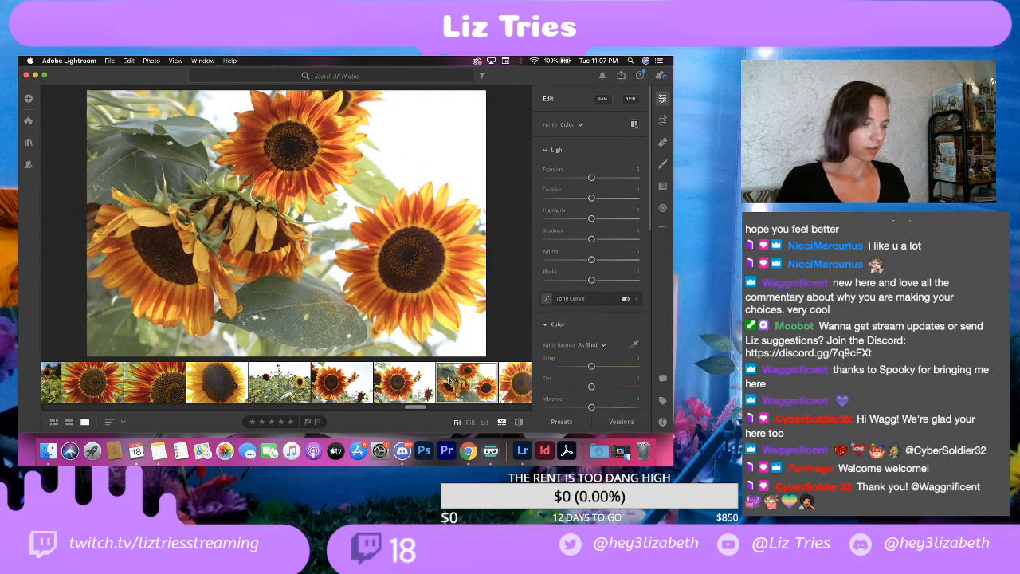
pyautogui.click(516, 380)
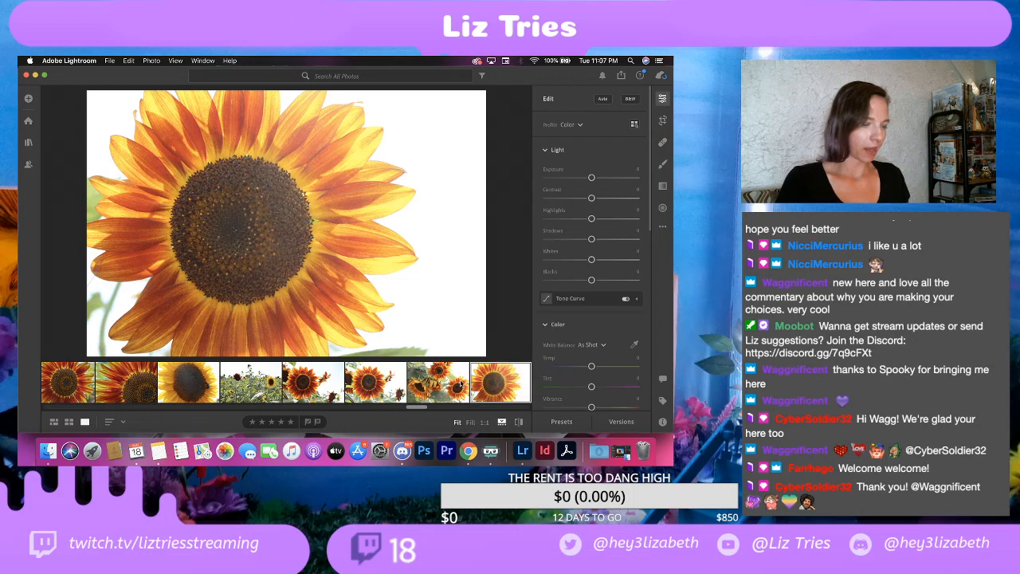
pyautogui.hscroll(3, 459, 386)
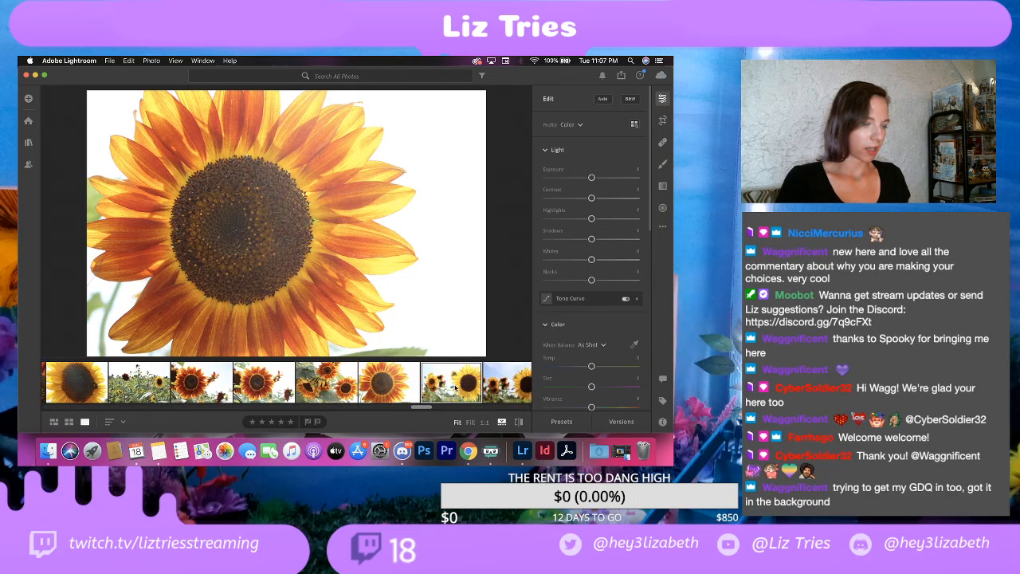
# Step: Compare the brighter and darker versions of the large yellow sunflower with smaller orange blooms behind it
pyautogui.click(454, 388)
pyautogui.hscroll(1, 454, 388)
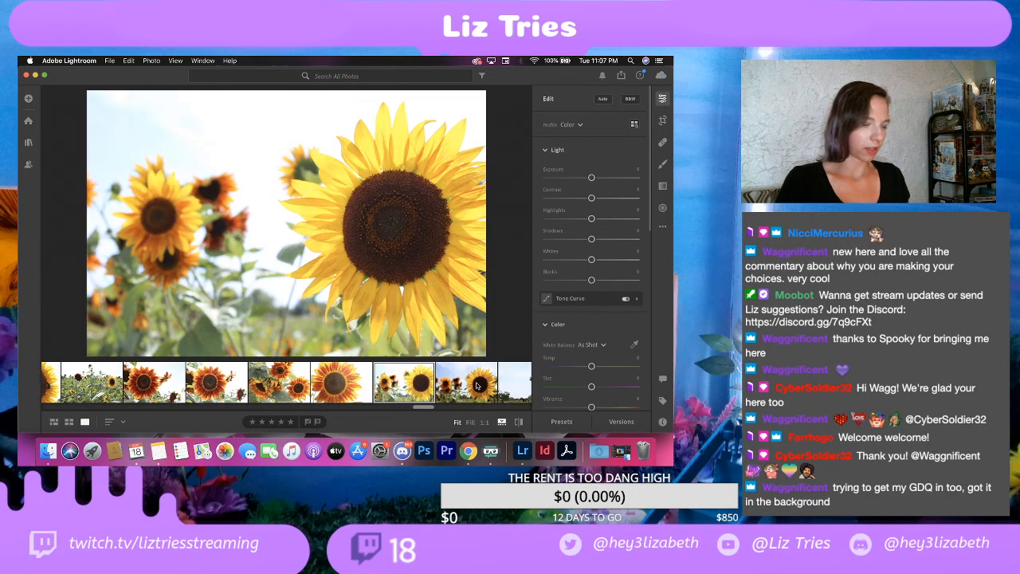
pyautogui.click(476, 385)
pyautogui.click(416, 386)
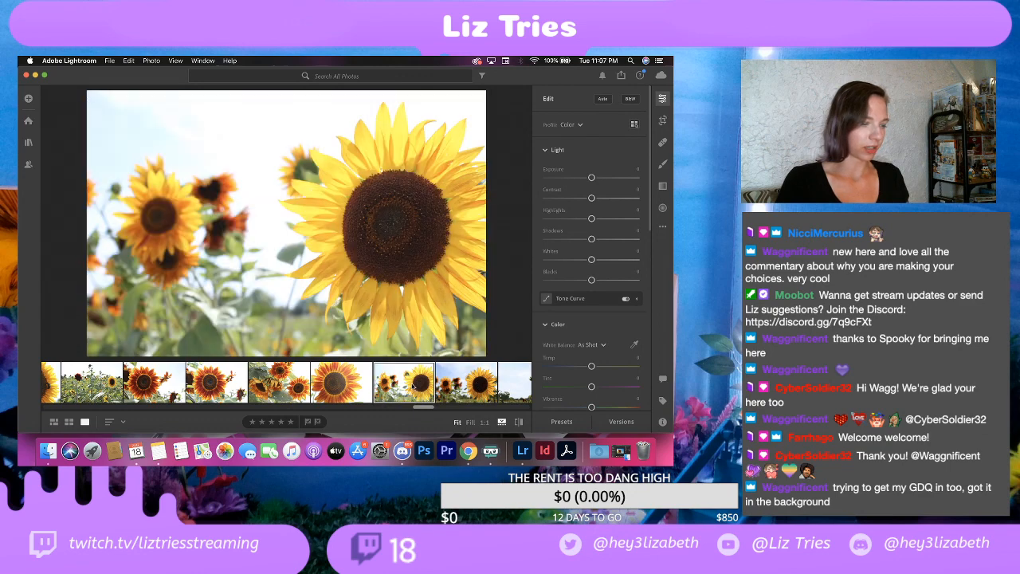
pyautogui.click(466, 396)
pyautogui.click(410, 389)
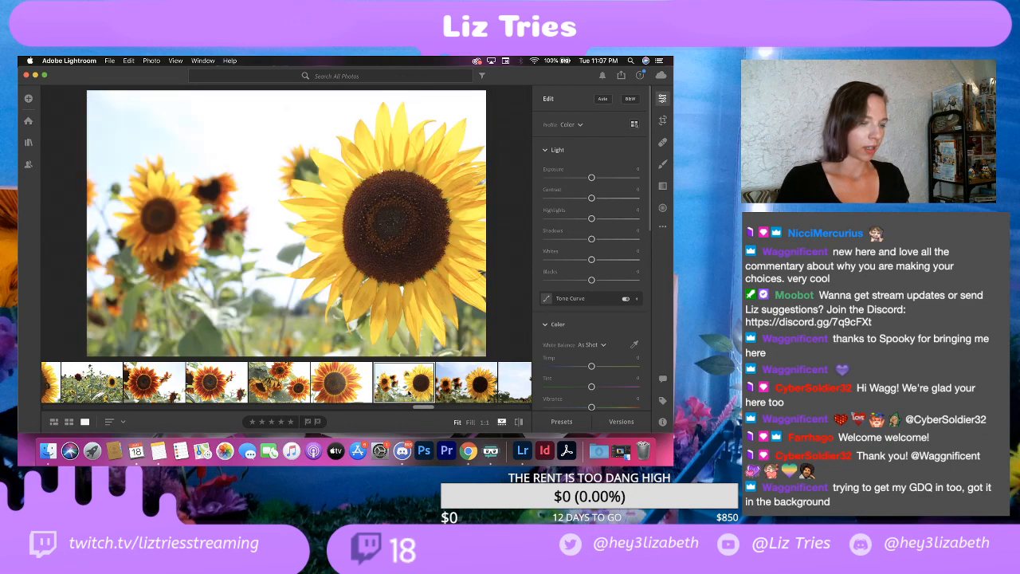
pyautogui.click(459, 386)
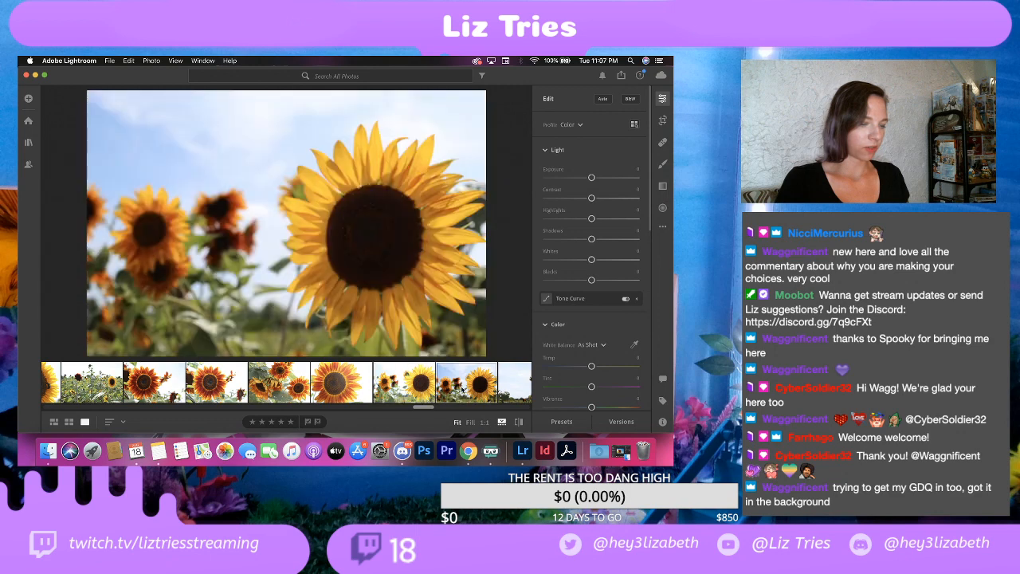
pyautogui.click(420, 394)
pyautogui.click(466, 389)
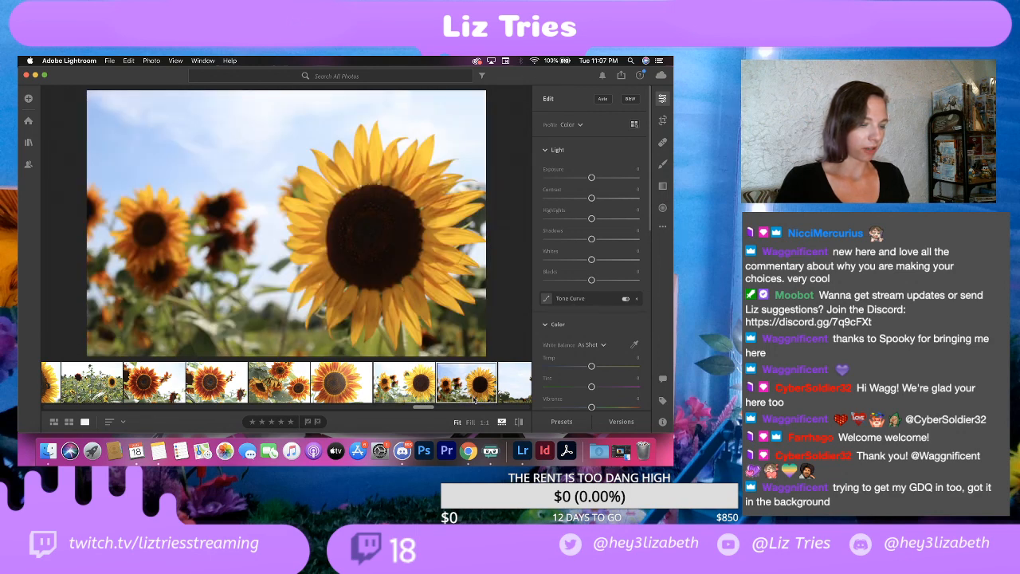
# Step: Delete the darker version of the large yellow sunflower photo from the library
pyautogui.hscroll(-1, 474, 400)
pyautogui.rightClick(470, 387)
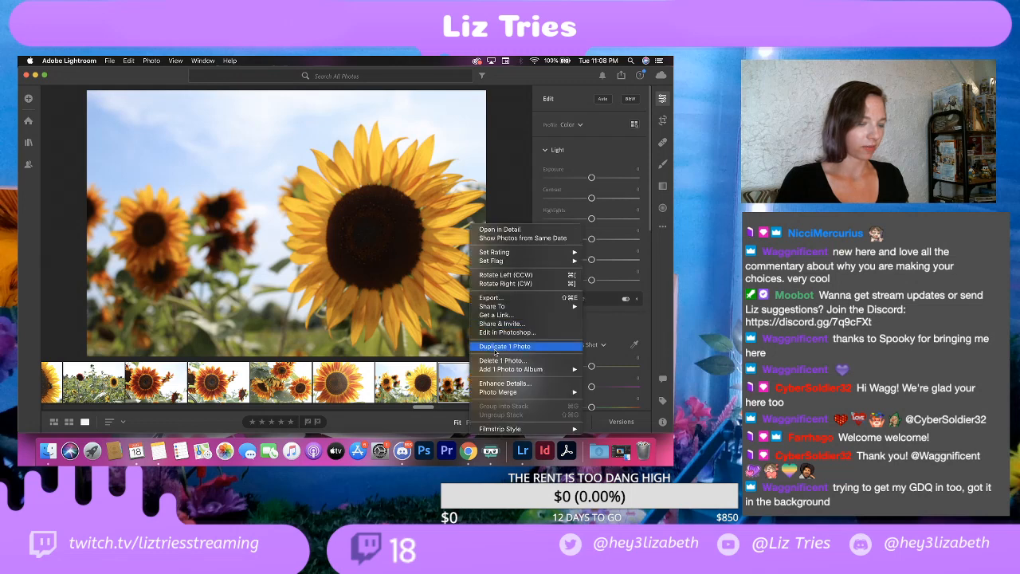
pyautogui.click(495, 362)
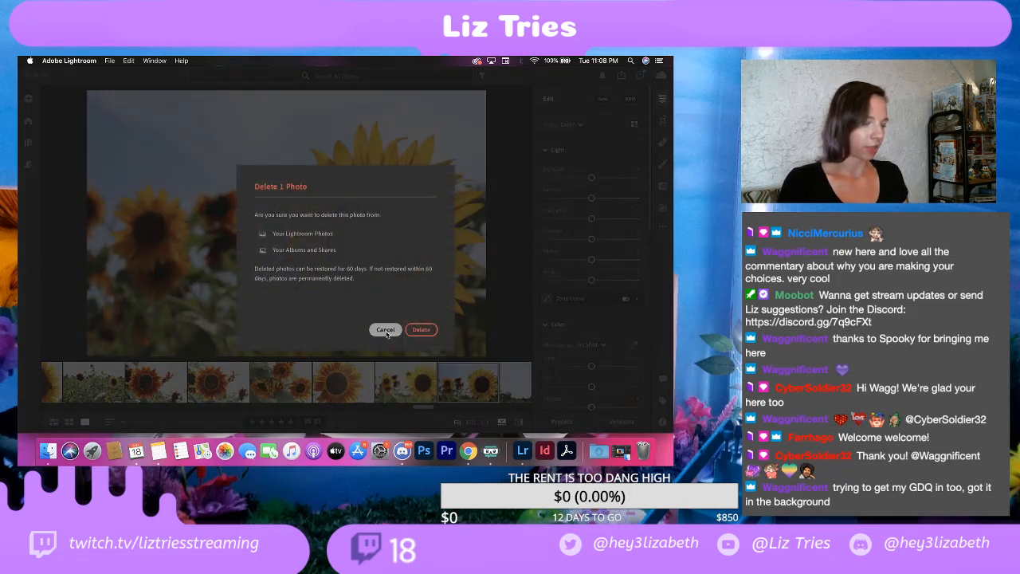
pyautogui.click(416, 328)
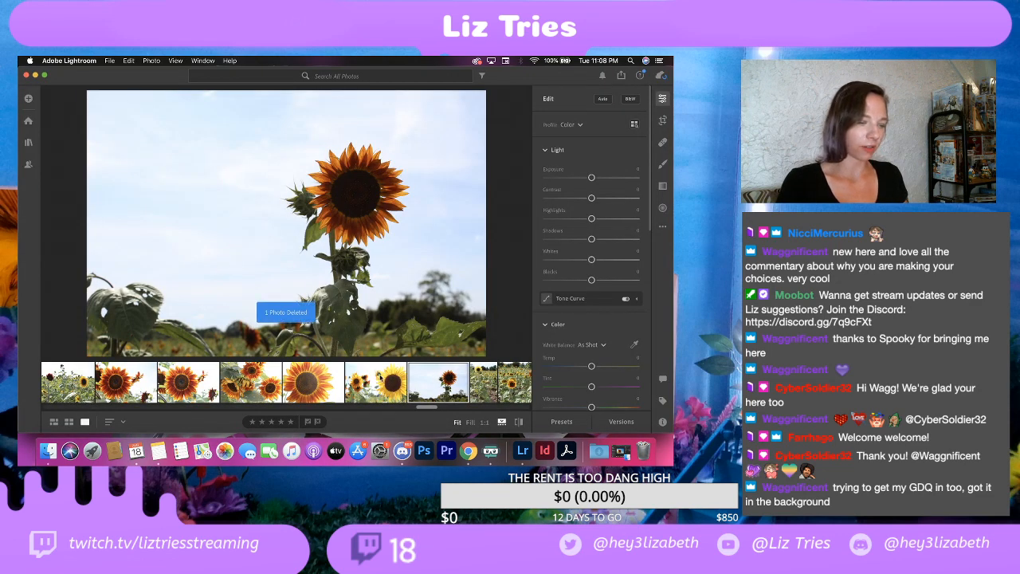
# Step: Delete the portrait photo of the tall yellow sunflower standing in the field
pyautogui.hscroll(1, 438, 379)
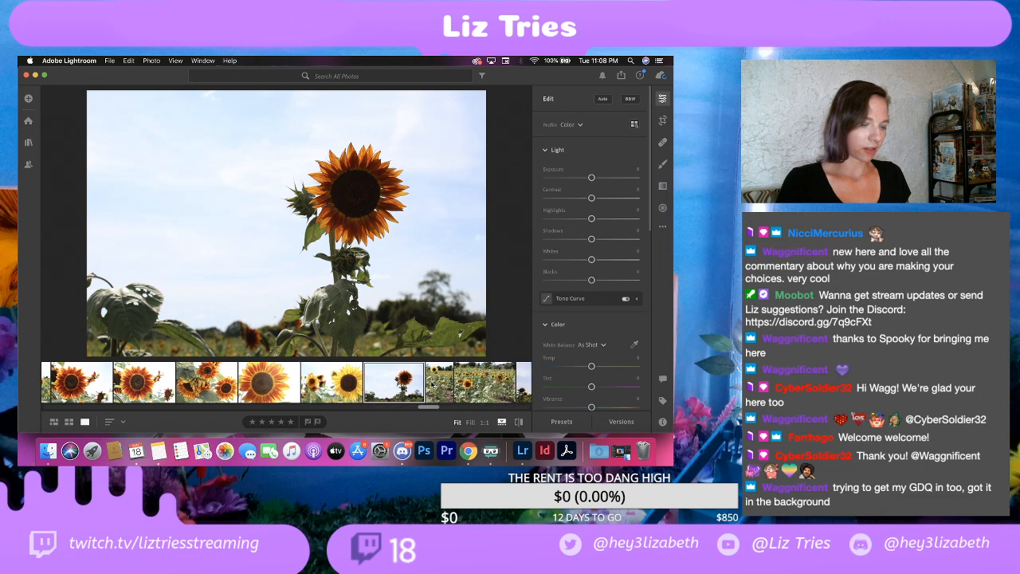
pyautogui.click(437, 382)
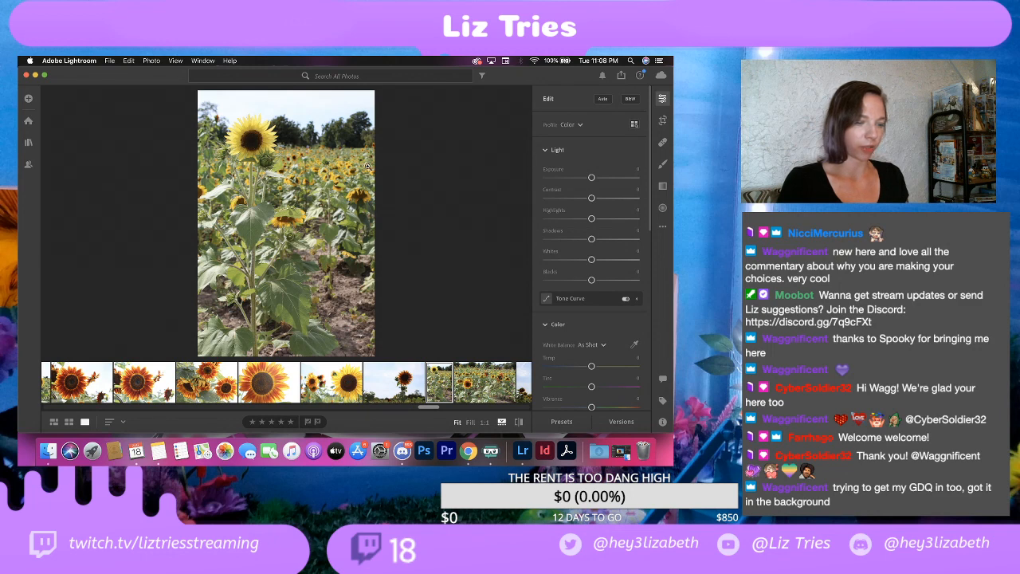
pyautogui.rightClick(446, 373)
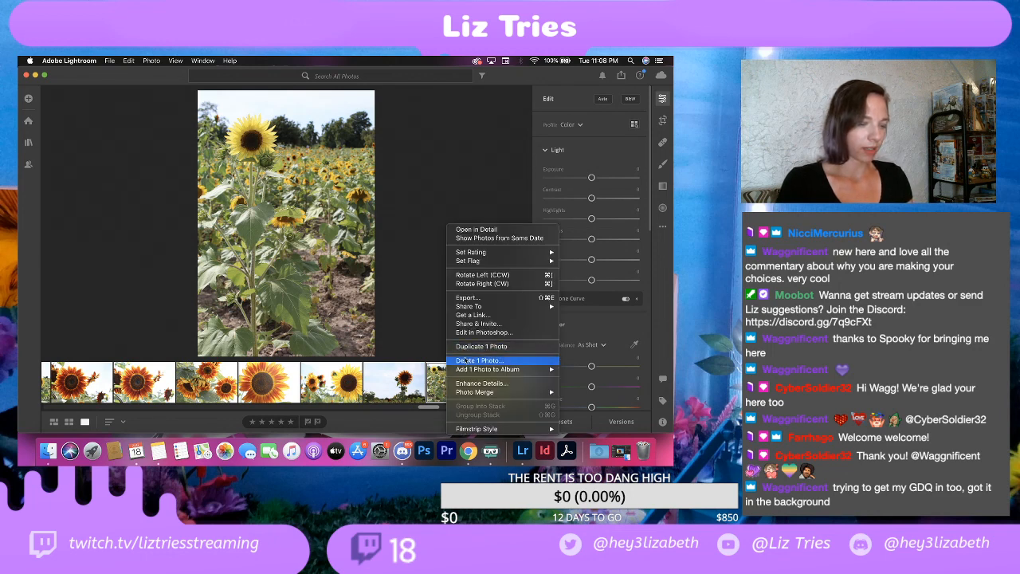
pyautogui.click(466, 362)
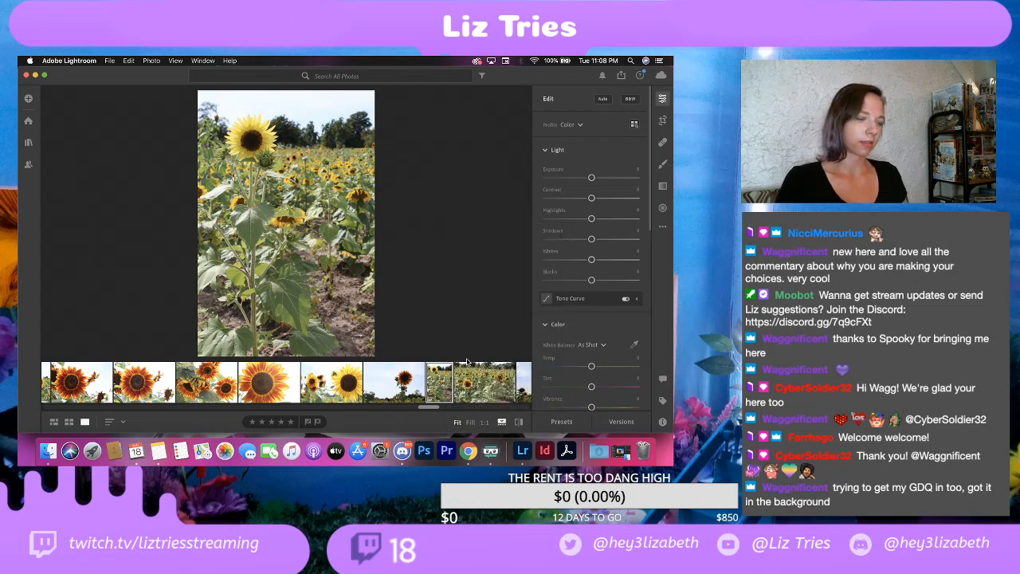
pyautogui.click(421, 330)
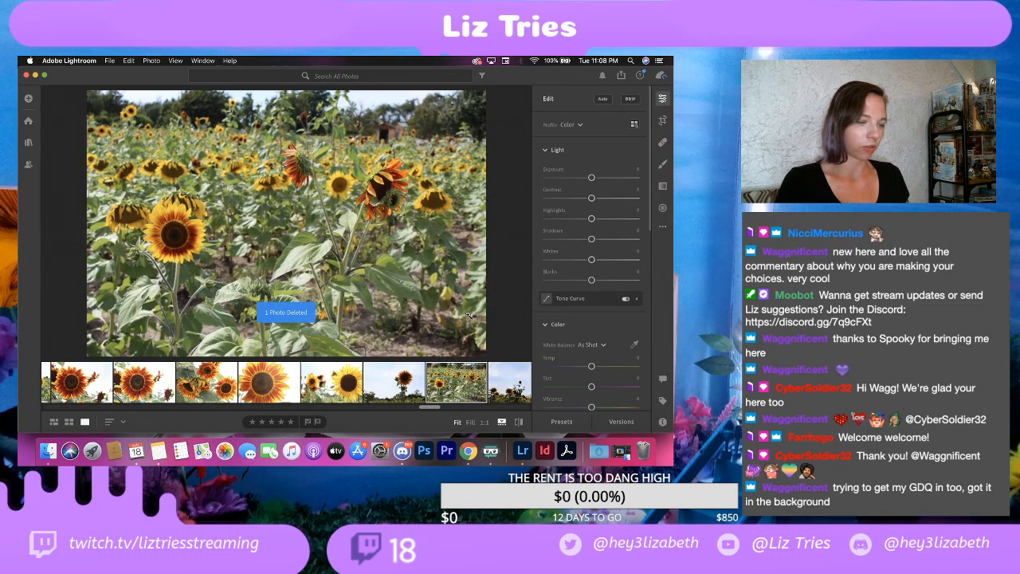
# Step: Delete the landscape photo of the sunflower field and the wide shot of drooping sunflowers under the sky
pyautogui.rightClick(459, 381)
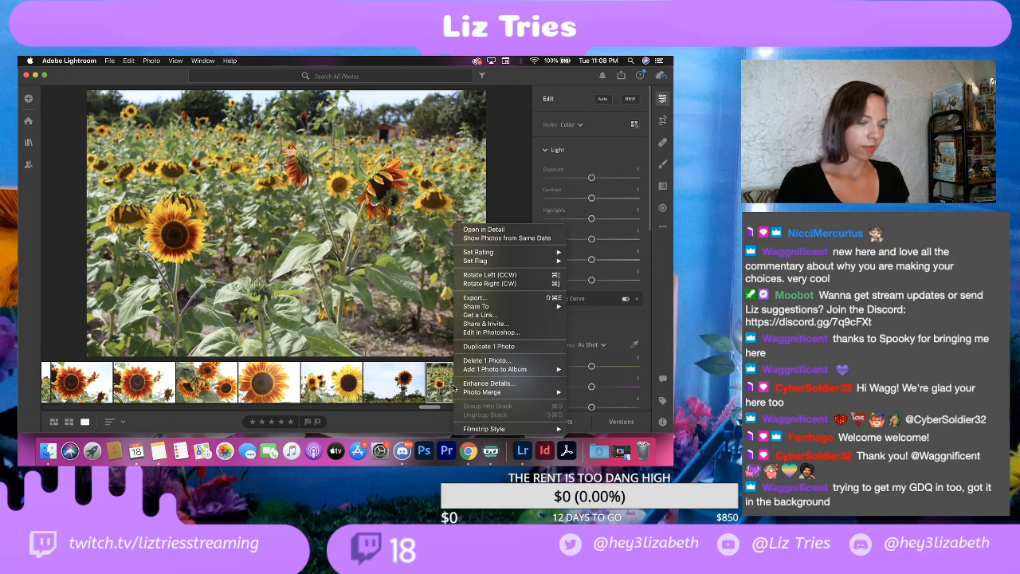
pyautogui.click(499, 365)
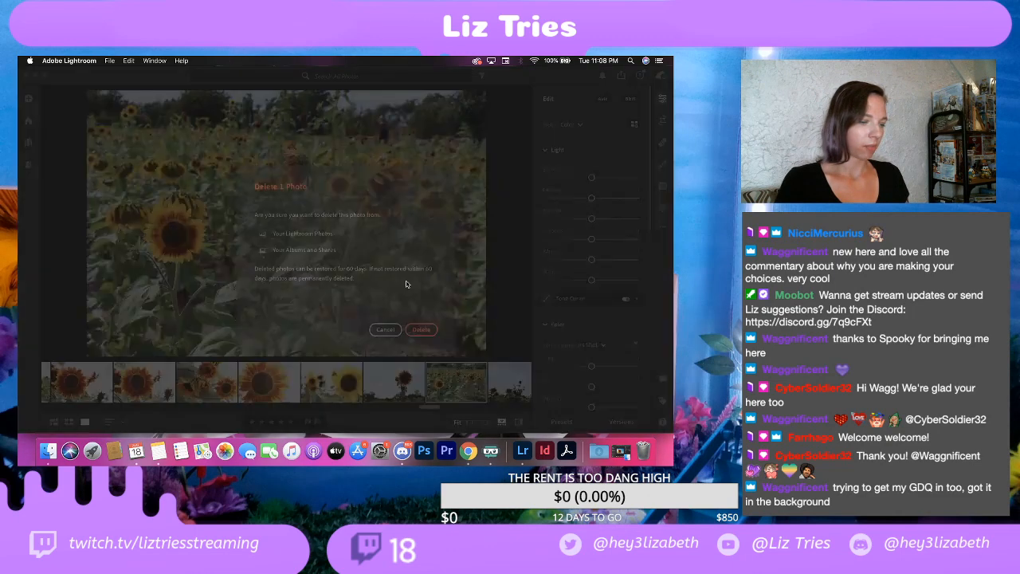
pyautogui.click(422, 331)
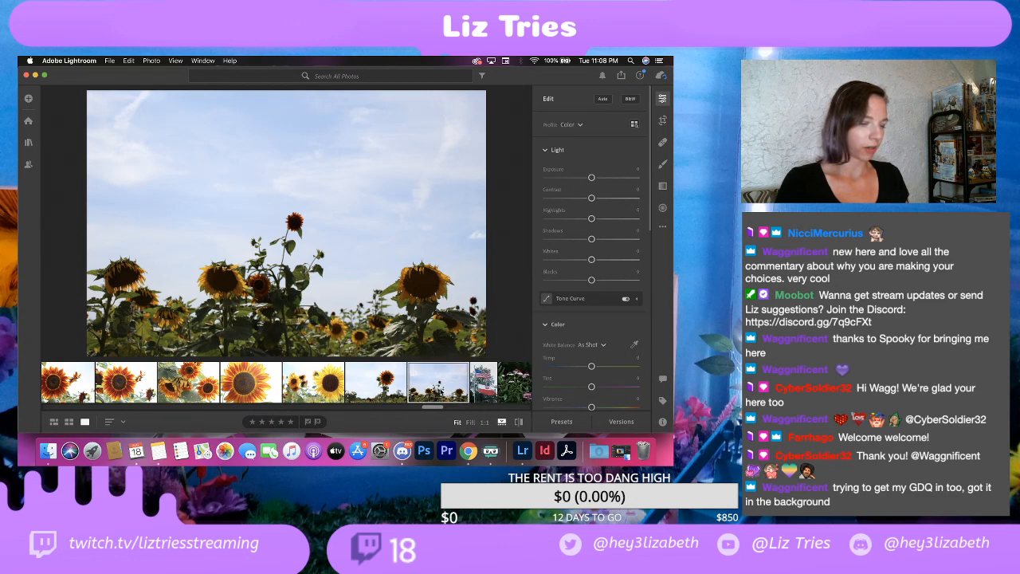
pyautogui.rightClick(441, 390)
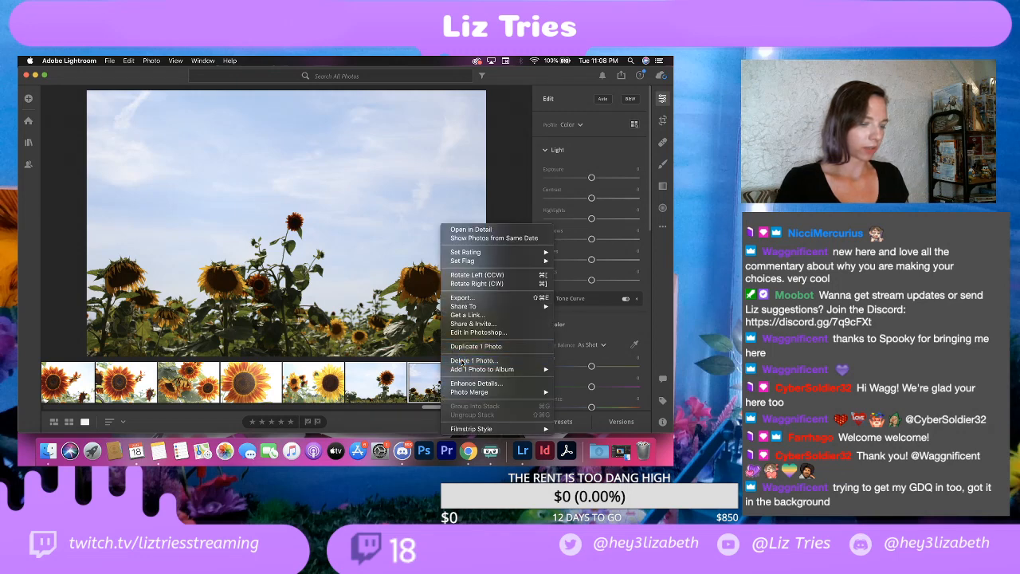
pyautogui.click(461, 361)
pyautogui.click(422, 329)
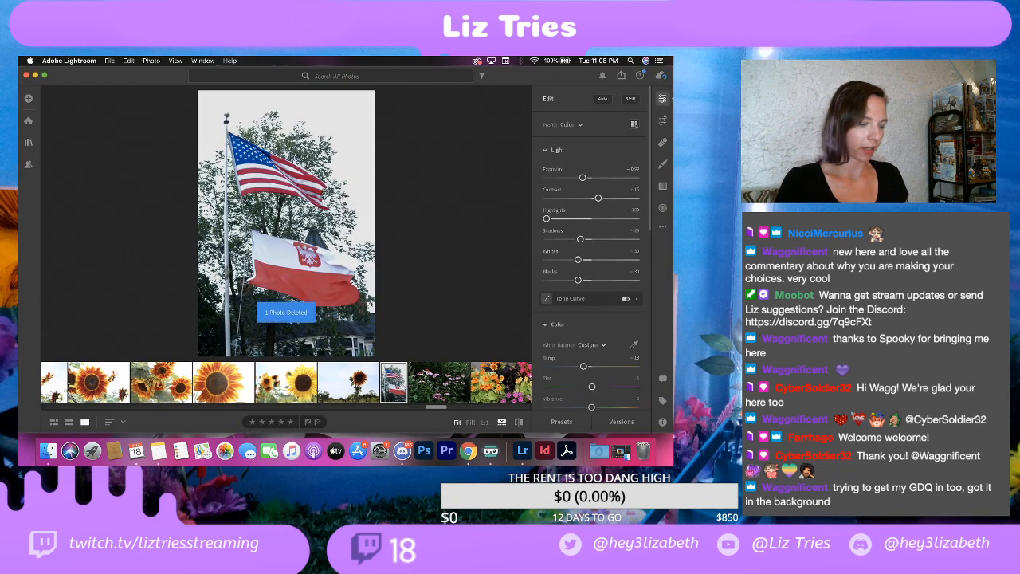
# Step: Browse the garden photos past the sunflowers, viewing the coneflowers, koi pond, garden gnome and hanging lantern shots
pyautogui.hscroll(2, 424, 372)
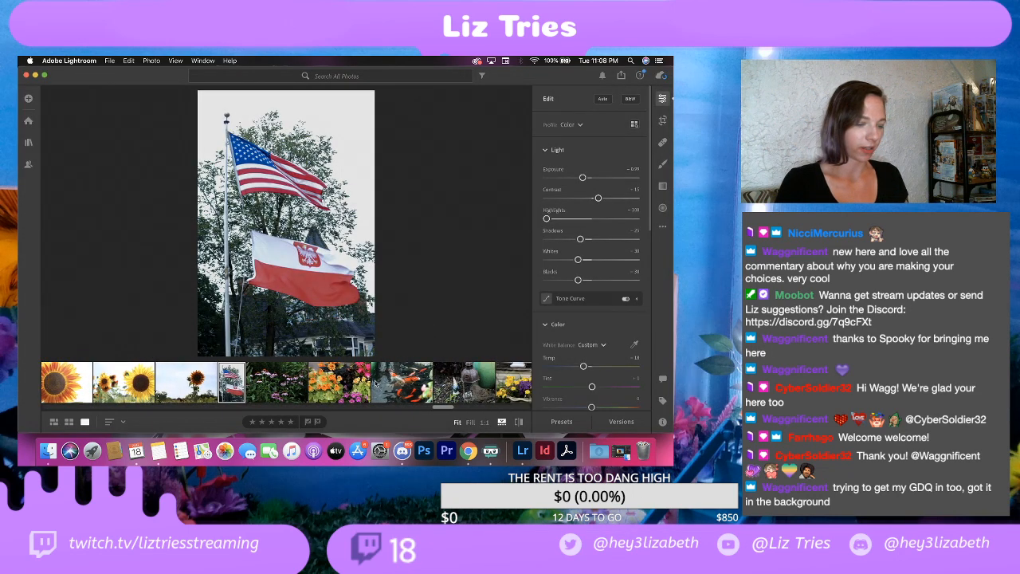
pyautogui.click(298, 381)
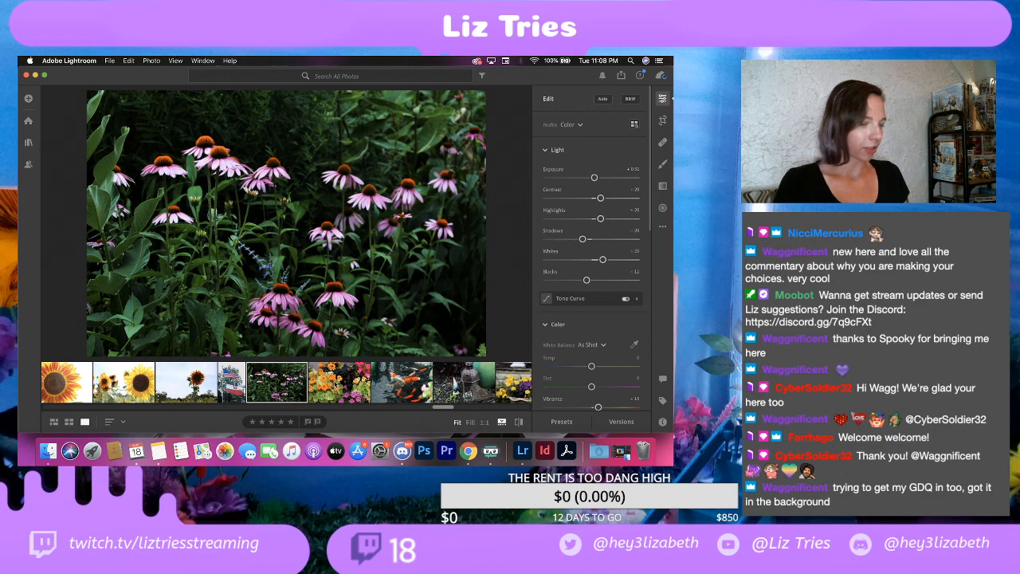
pyautogui.click(336, 384)
pyautogui.click(288, 390)
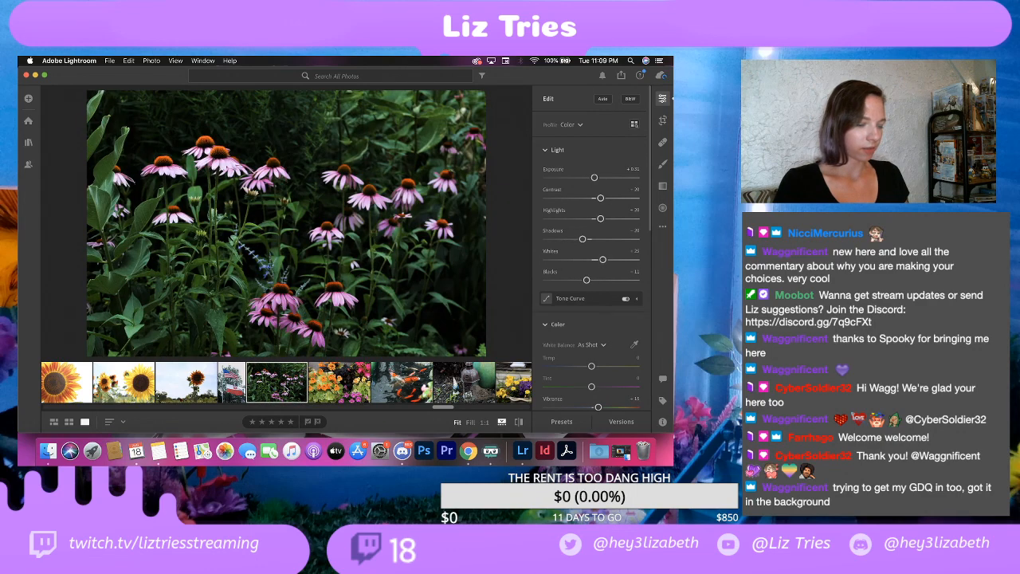
pyautogui.click(393, 386)
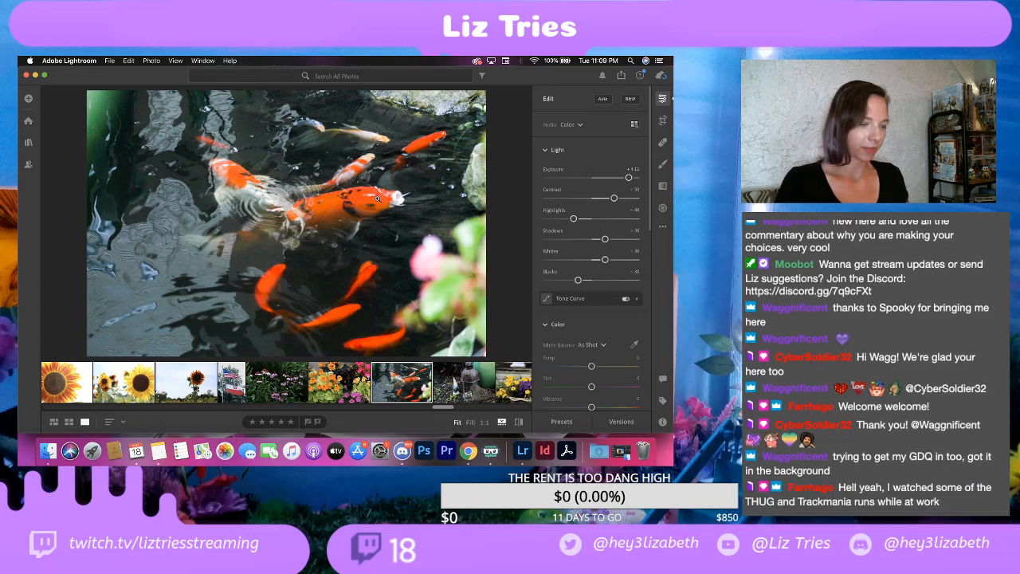
pyautogui.click(460, 386)
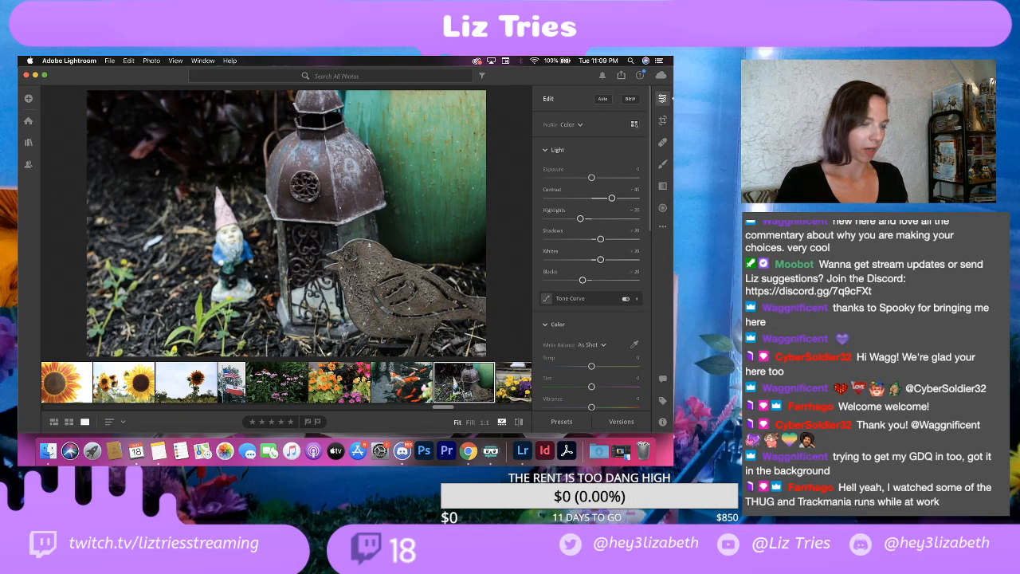
pyautogui.hscroll(5, 450, 386)
pyautogui.hscroll(3, 445, 392)
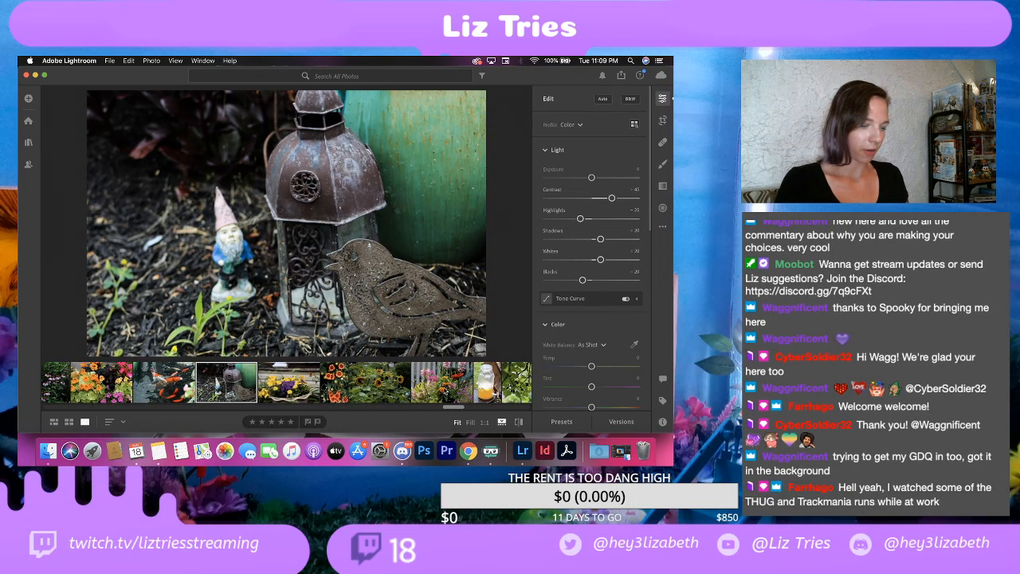
pyautogui.hscroll(5, 446, 392)
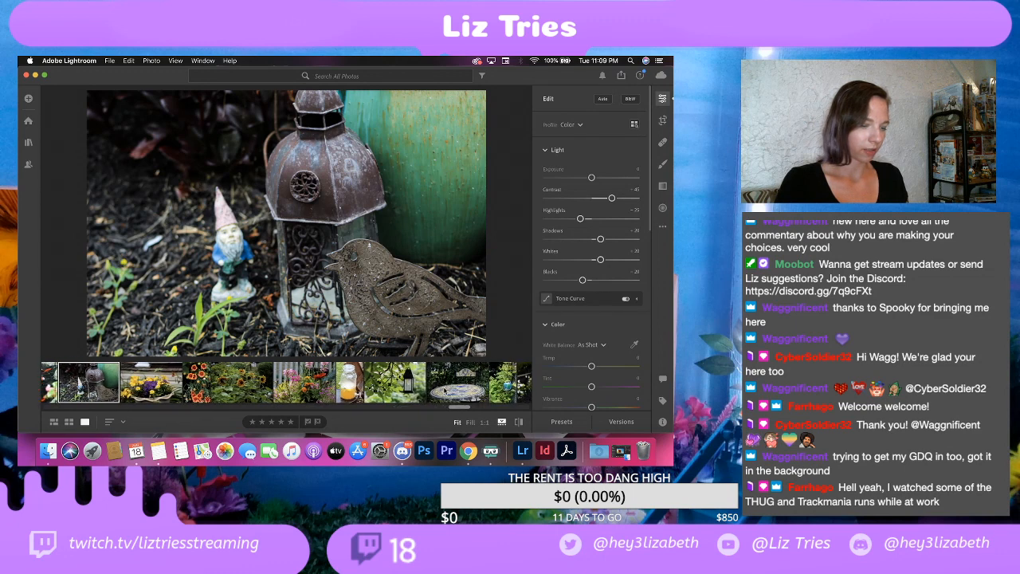
pyautogui.click(394, 382)
# Step: Raise the contrast of the yellow sunflower close-up with the bee, and set Highlights to -100, Shadows to +10 and Whites to -100
pyautogui.hscroll(-8, 395, 381)
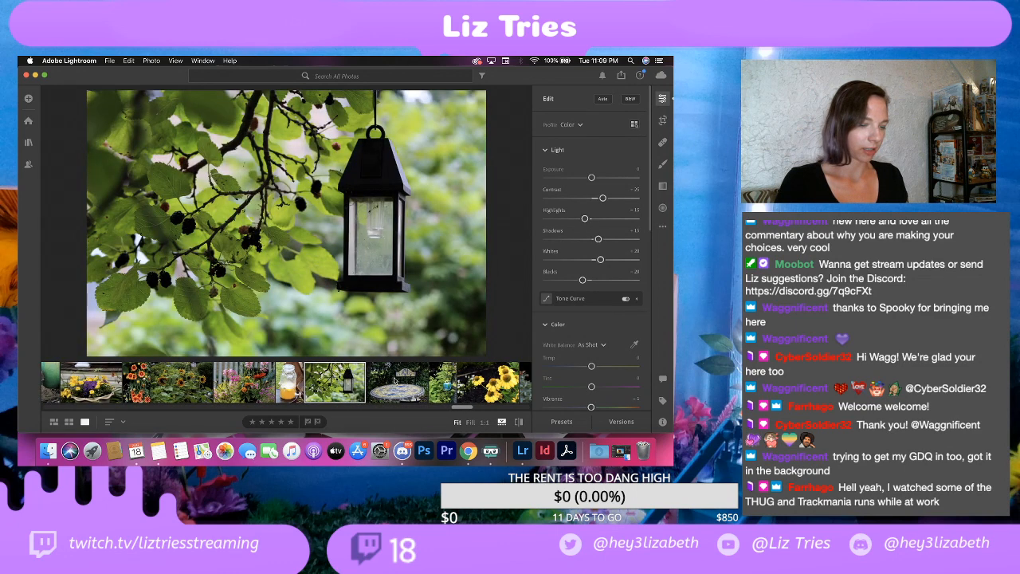
pyautogui.hscroll(-10, 393, 381)
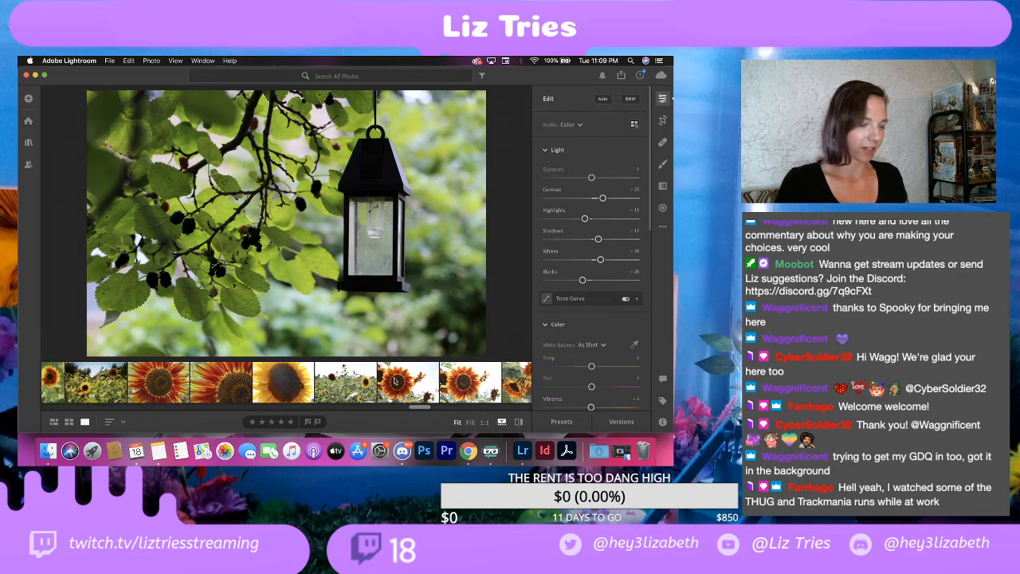
pyautogui.hscroll(4, 393, 381)
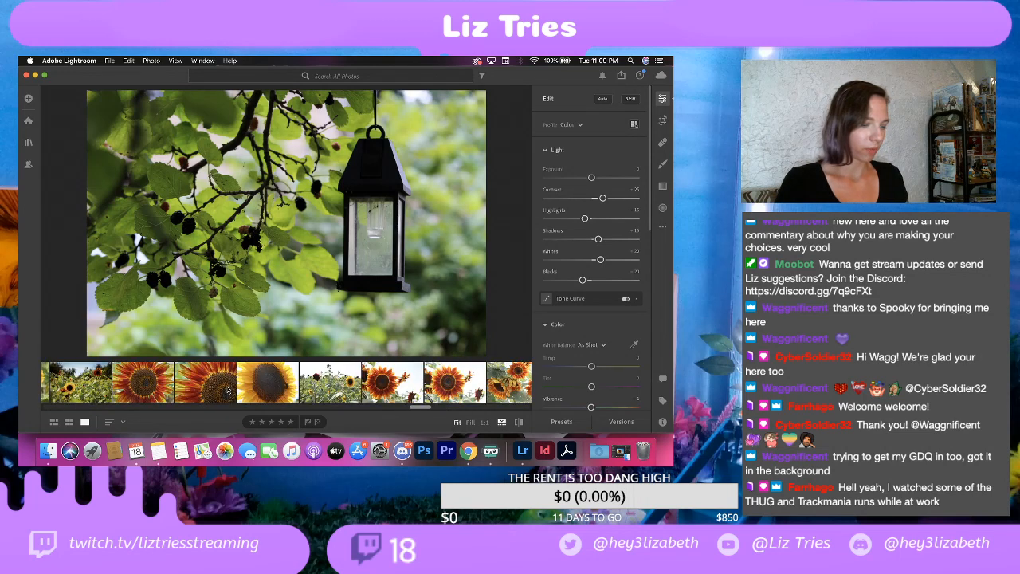
pyautogui.click(272, 382)
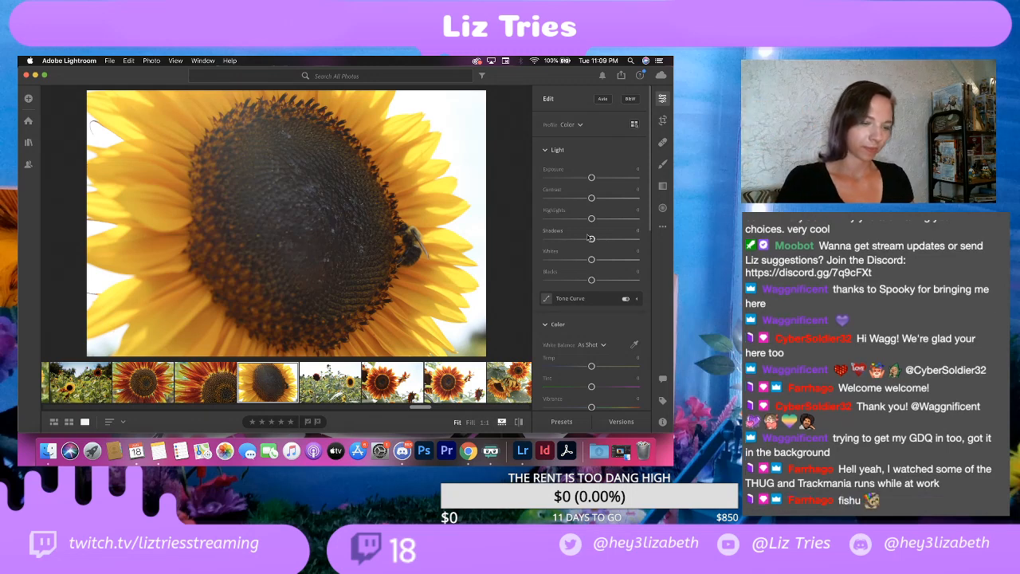
pyautogui.moveTo(591, 199); pyautogui.dragTo(523, 225)
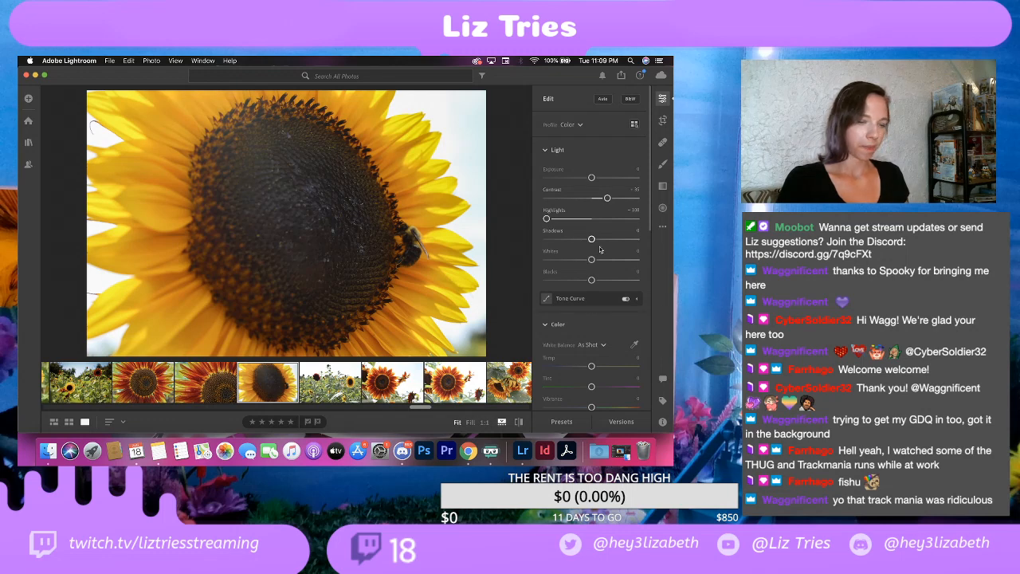
pyautogui.moveTo(593, 241); pyautogui.dragTo(544, 260)
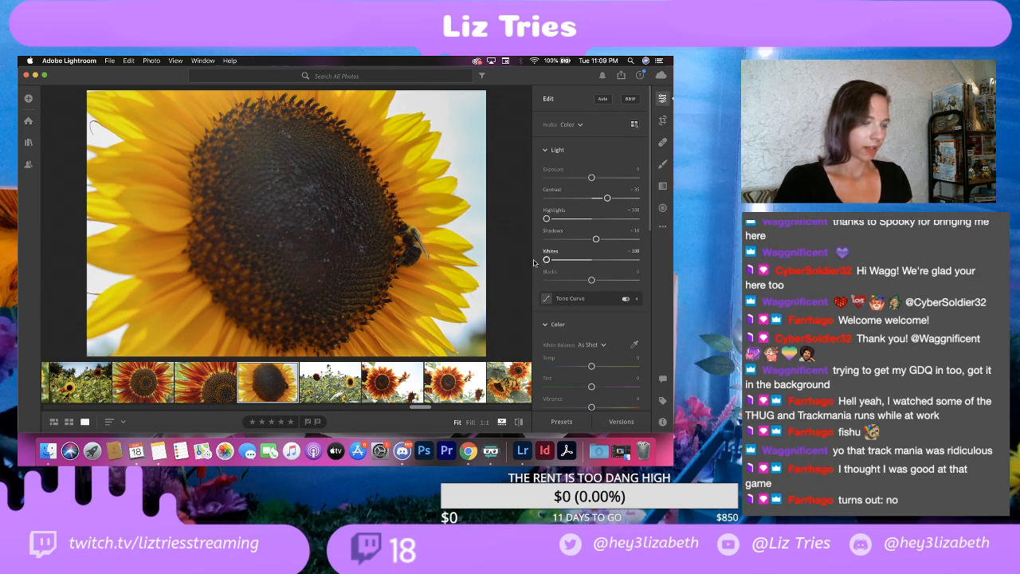
# Step: Reset Blacks to 0 and set Vignette to -25 on the yellow sunflower close-up with the bee
pyautogui.moveTo(591, 280); pyautogui.dragTo(591, 284)
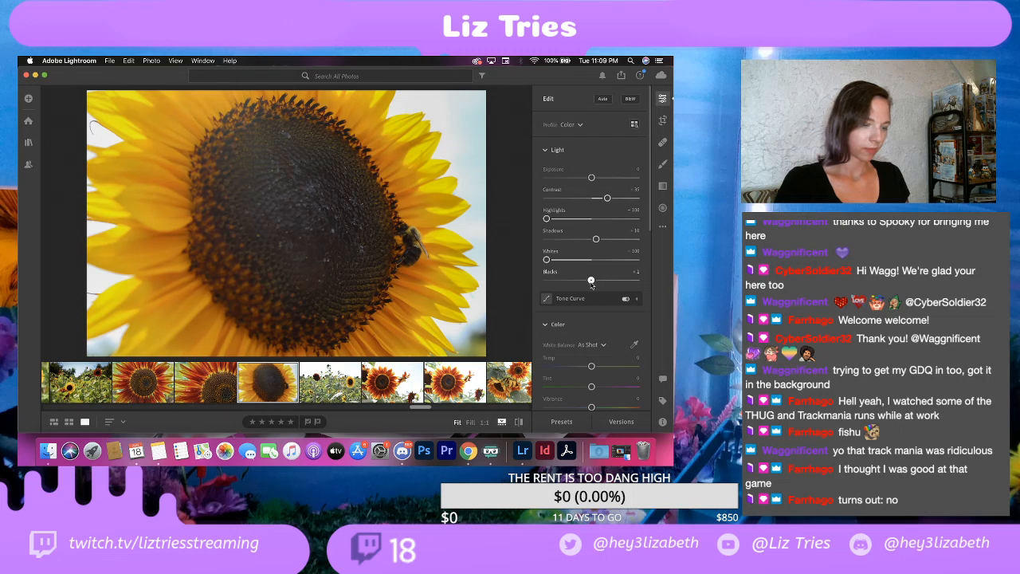
pyautogui.doubleClick(591, 282)
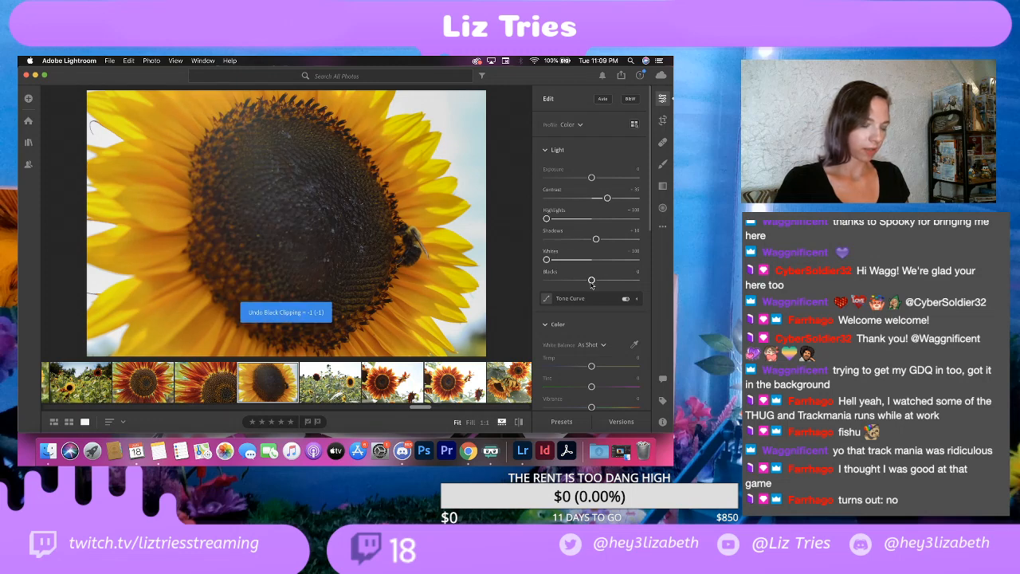
pyautogui.scroll(-3, 588, 297)
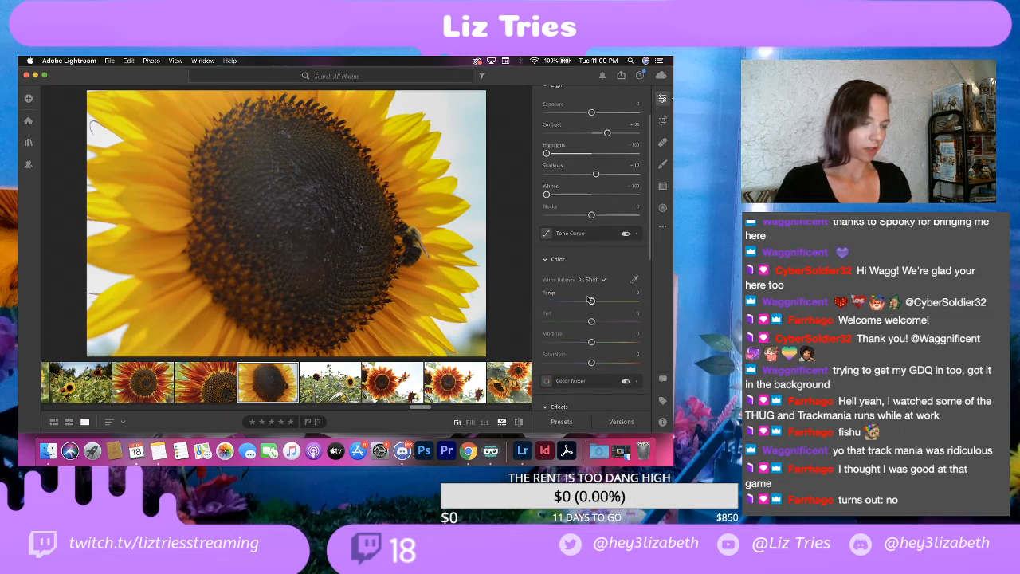
pyautogui.scroll(-3, 589, 299)
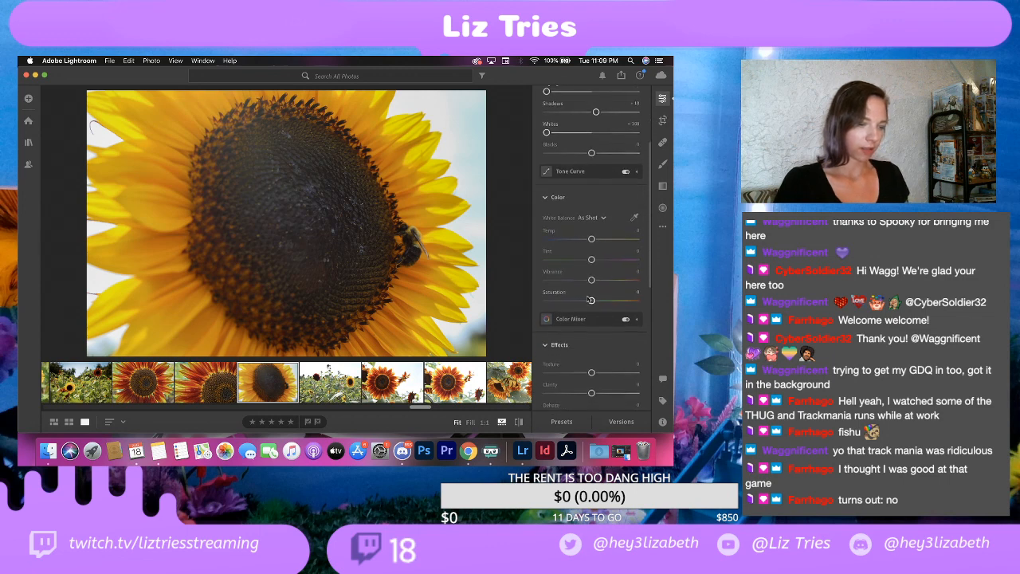
pyautogui.scroll(-2, 589, 299)
pyautogui.scroll(-5, 587, 299)
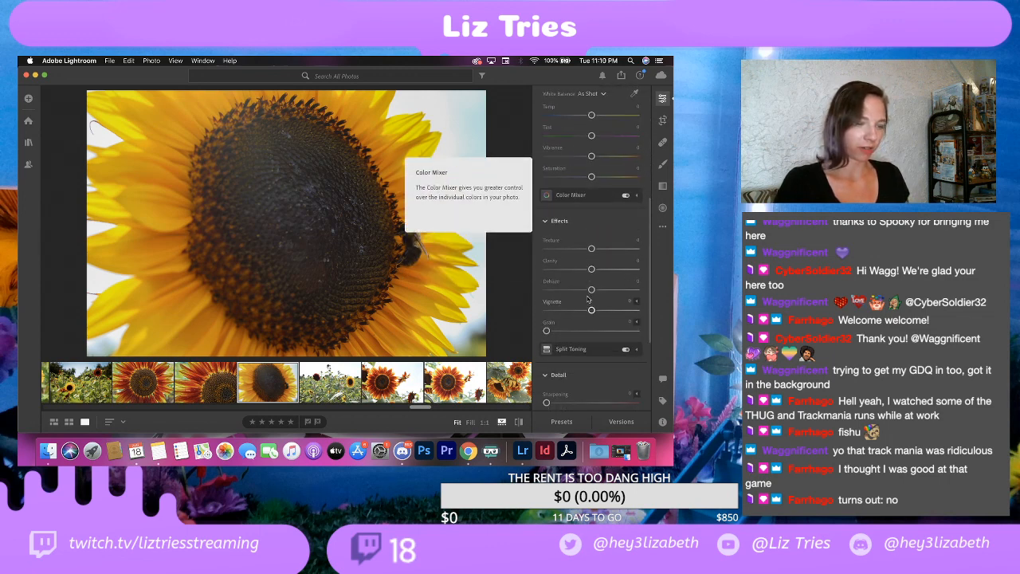
pyautogui.moveTo(590, 310)
pyautogui.mouseDown()
pyautogui.moveTo(560, 311)
pyautogui.moveTo(579, 311)
pyautogui.mouseUp()
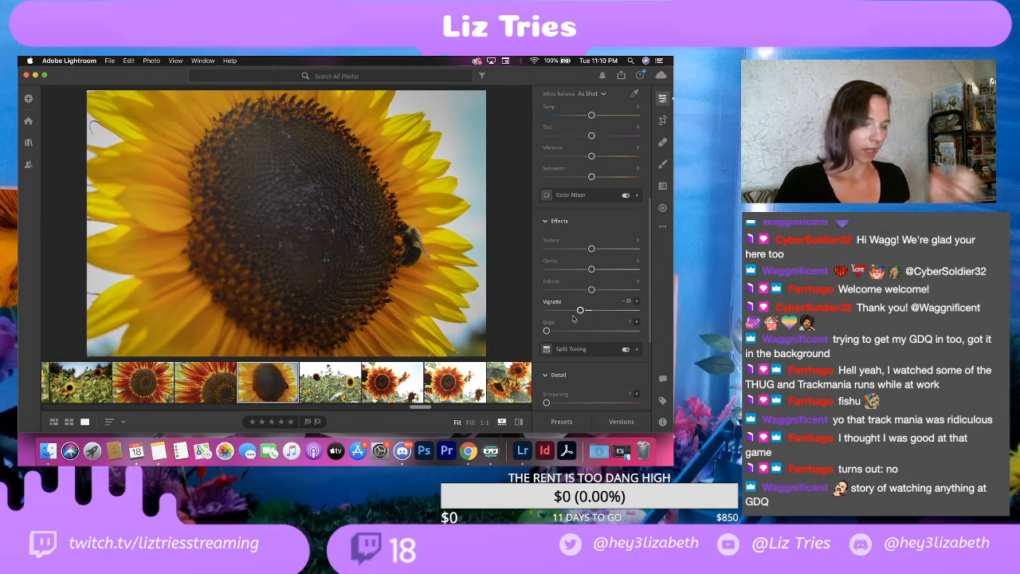
# Step: Export the sunflower and bee close-up as a full-size JPG at 100% quality with the watermark into the EDITS folder
pyautogui.scroll(-5, 579, 311)
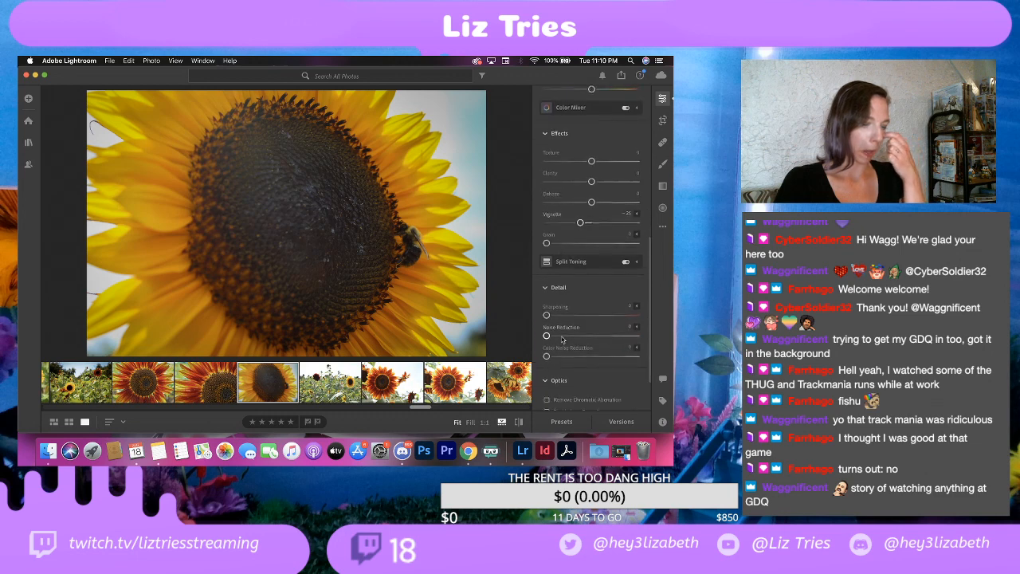
pyautogui.click(109, 61)
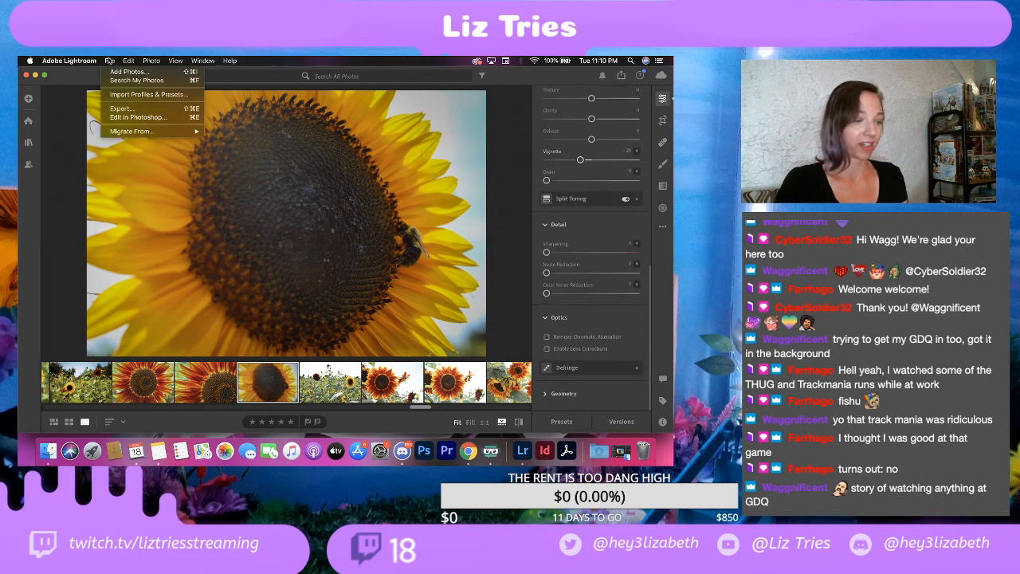
pyautogui.click(135, 109)
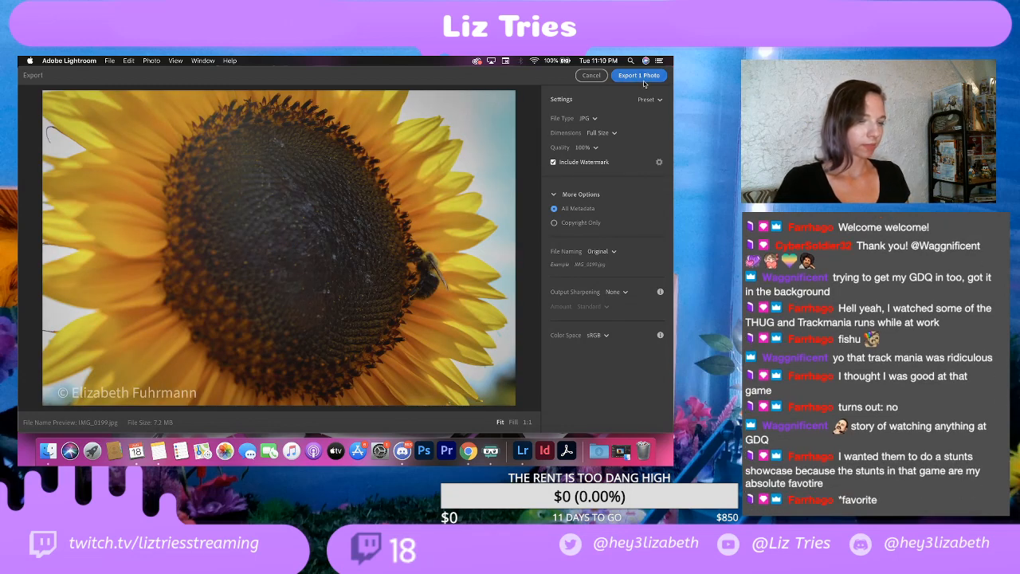
pyautogui.click(639, 75)
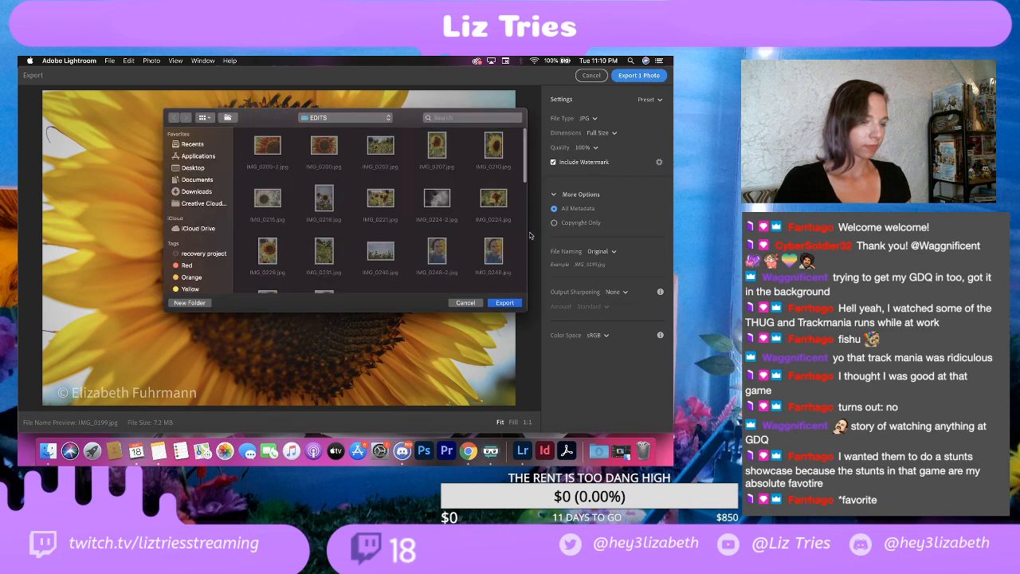
pyautogui.click(504, 303)
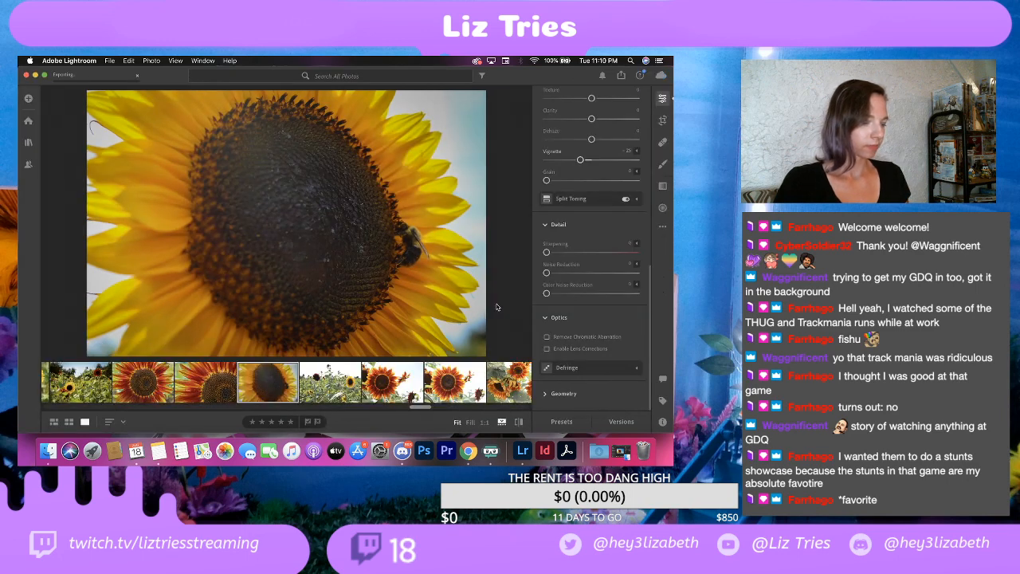
# Step: Crop the photo of the red and yellow sunflowers tightly around the yellow bloom, keeping the original aspect ratio and excluding the red flower
pyautogui.click(339, 386)
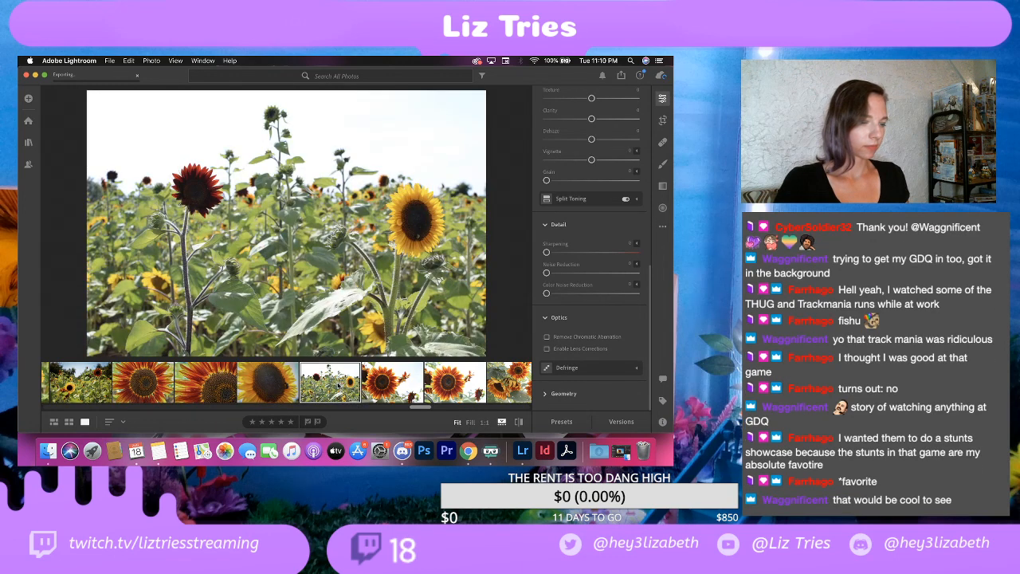
pyautogui.rightClick(333, 385)
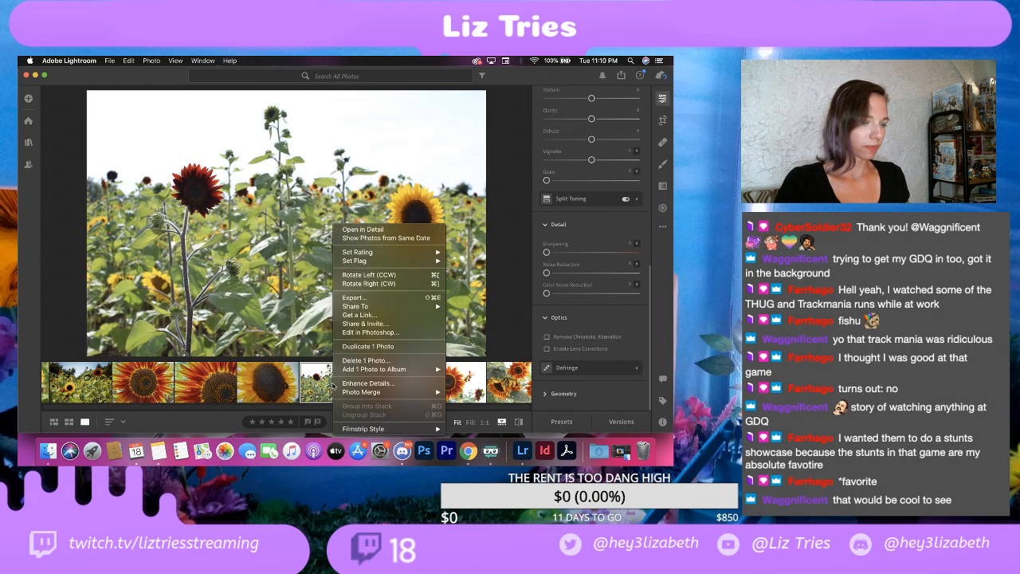
pyautogui.press('Escape')
pyautogui.click(662, 120)
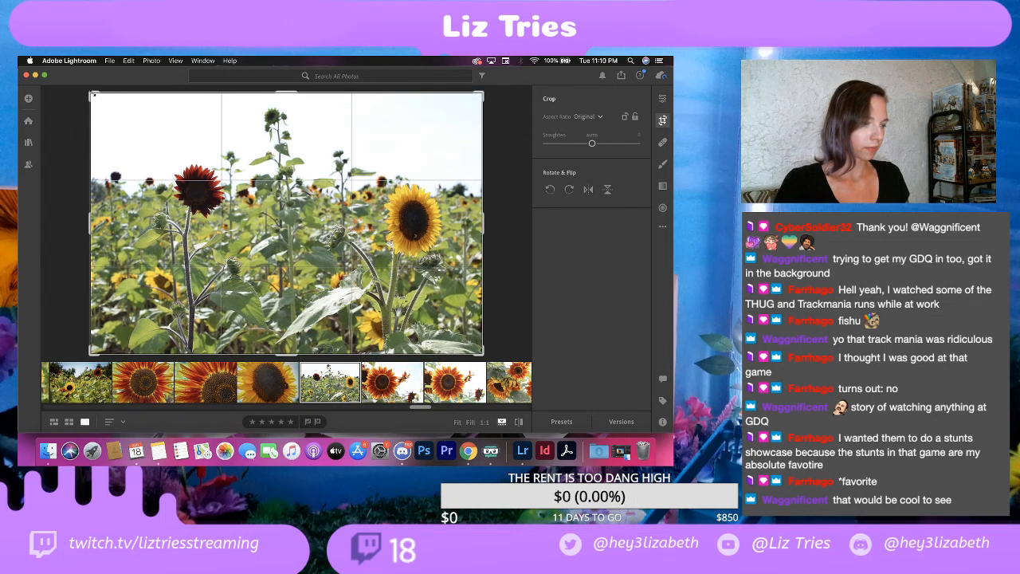
pyautogui.moveTo(92, 94); pyautogui.dragTo(161, 126)
pyautogui.moveTo(297, 178); pyautogui.dragTo(289, 190)
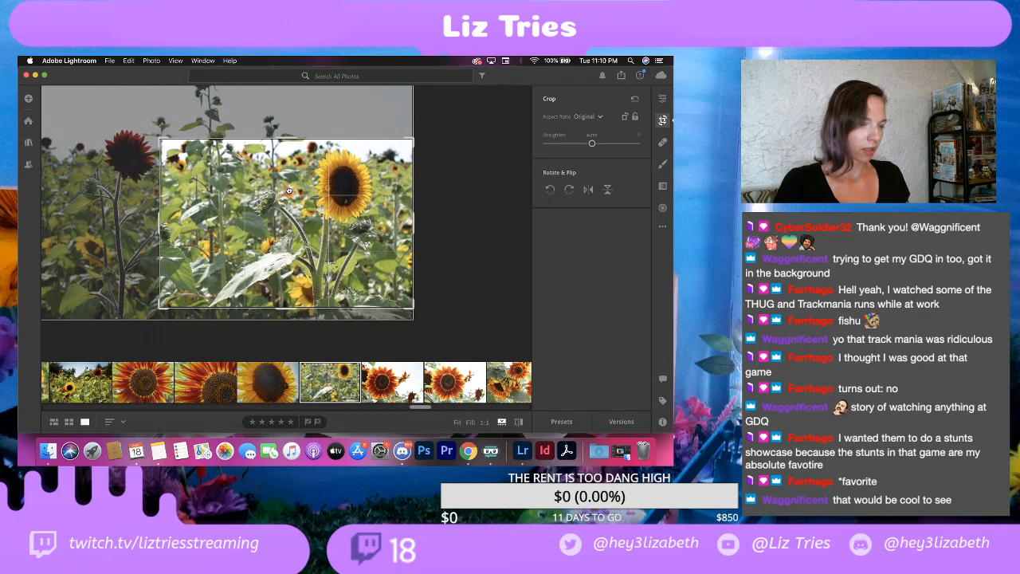
pyautogui.press('Return')
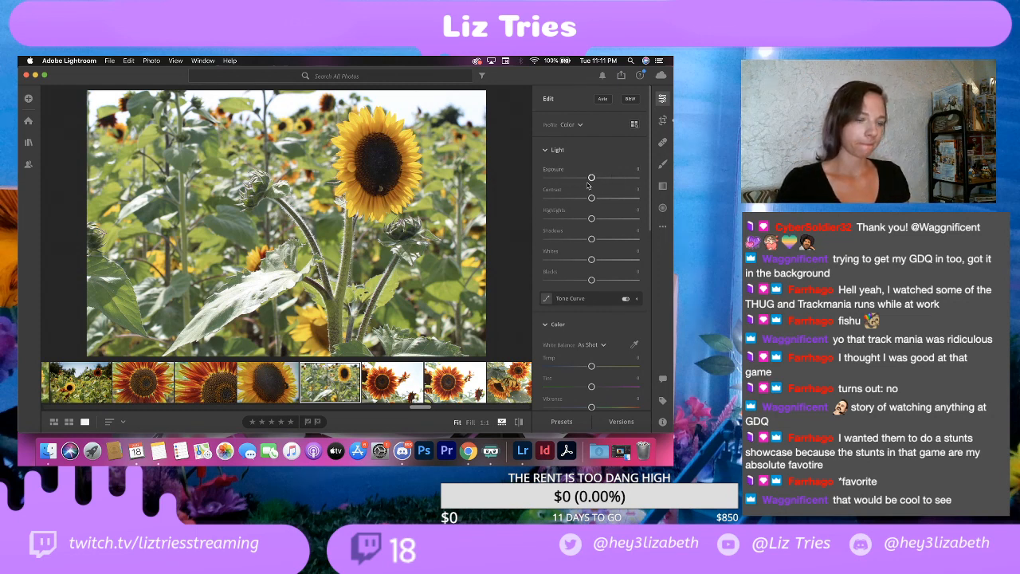
# Step: Set Contrast to +25, Highlights to about -35, Shadows to +10, Whites to -25, Blacks to about -45 and Vignette to -25 on the cropped photo
pyautogui.moveTo(591, 198); pyautogui.dragTo(603, 201)
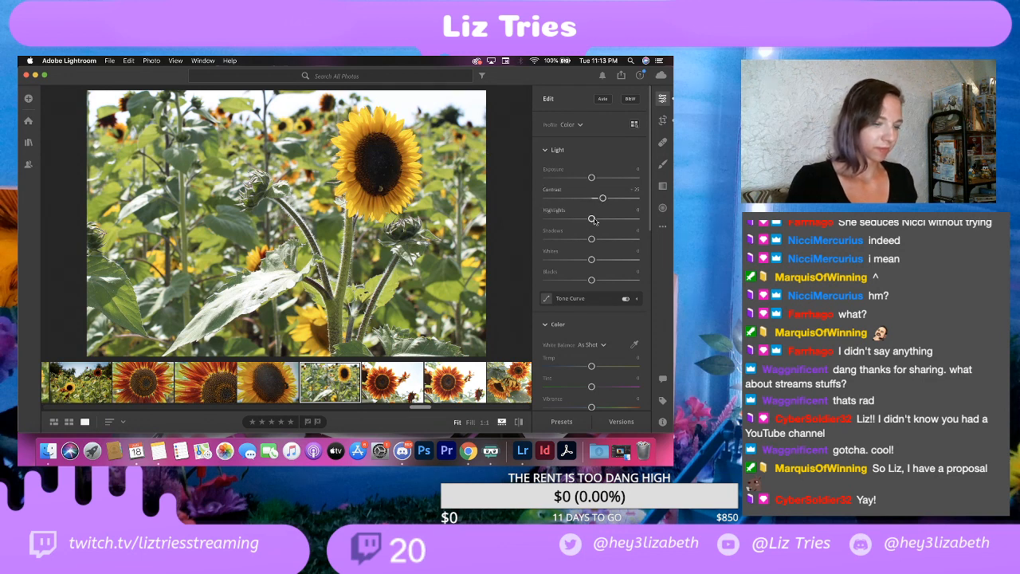
pyautogui.moveTo(592, 219); pyautogui.dragTo(576, 219)
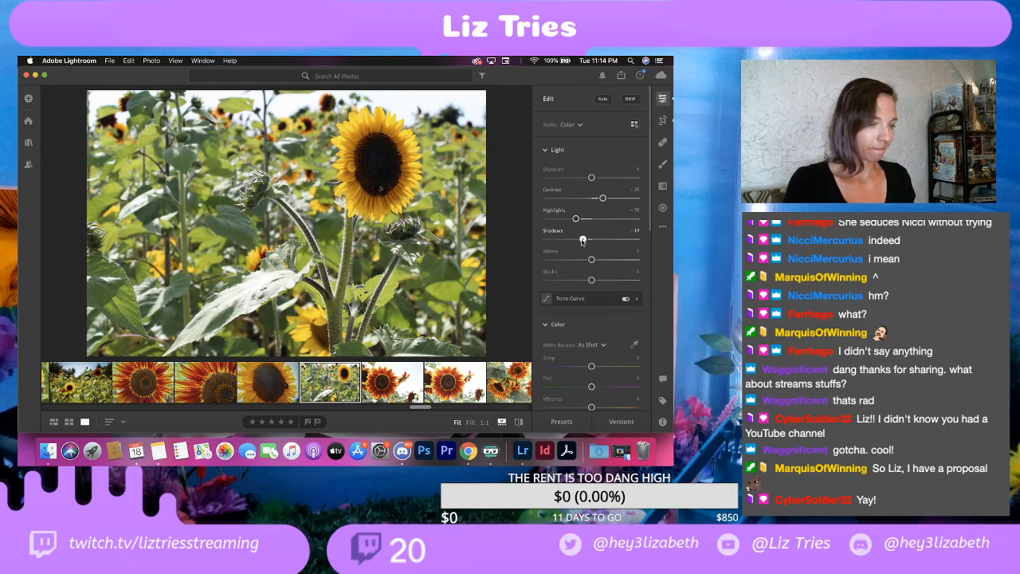
pyautogui.moveTo(591, 239); pyautogui.dragTo(595, 238)
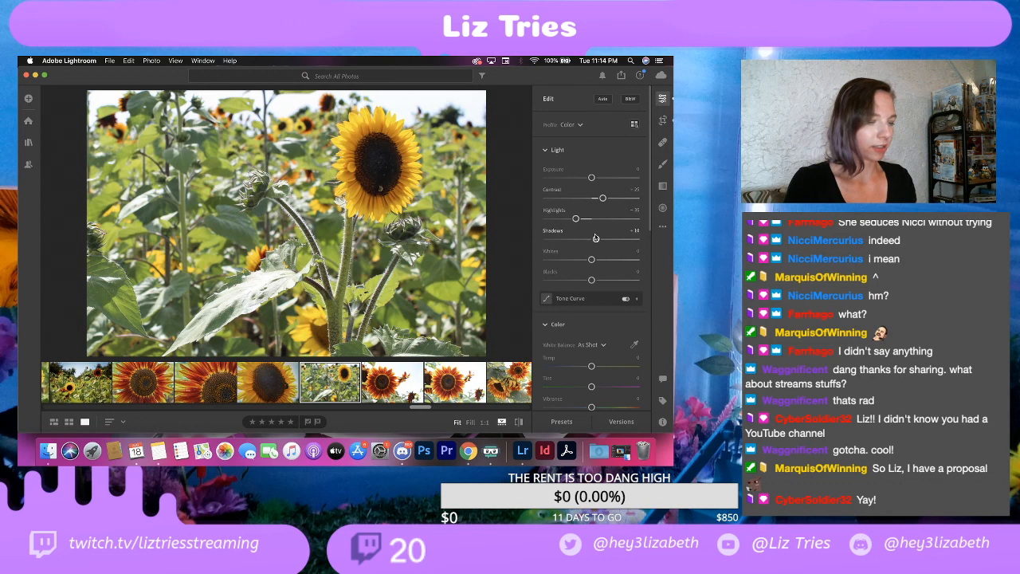
pyautogui.moveTo(591, 261); pyautogui.dragTo(578, 264)
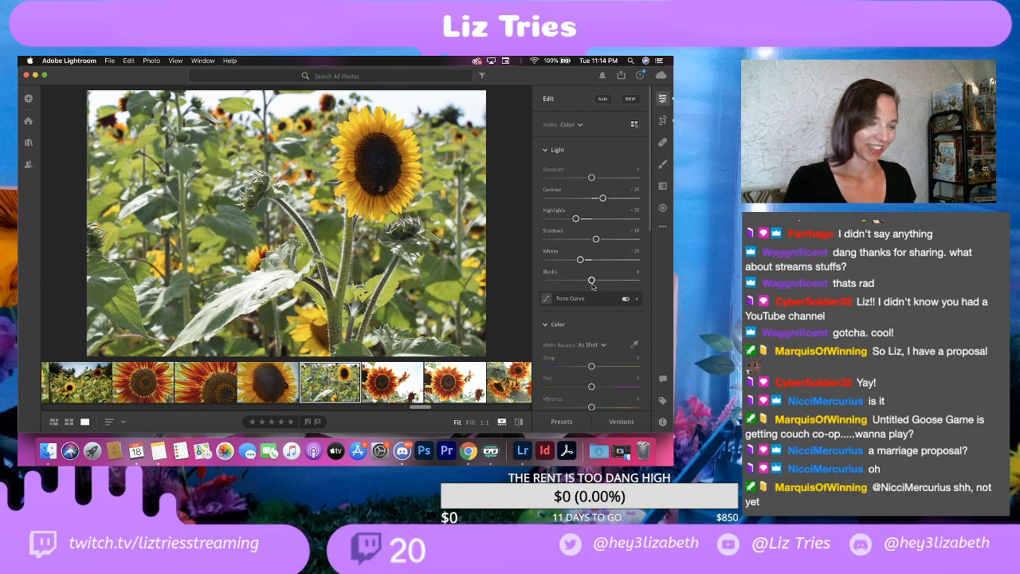
pyautogui.moveTo(593, 284); pyautogui.dragTo(571, 281)
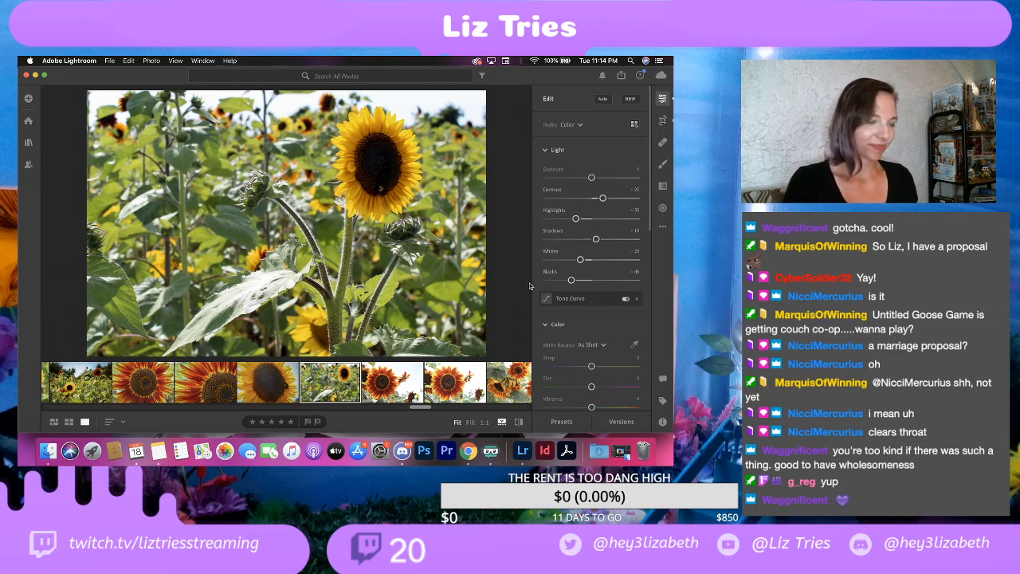
pyautogui.scroll(-5, 598, 344)
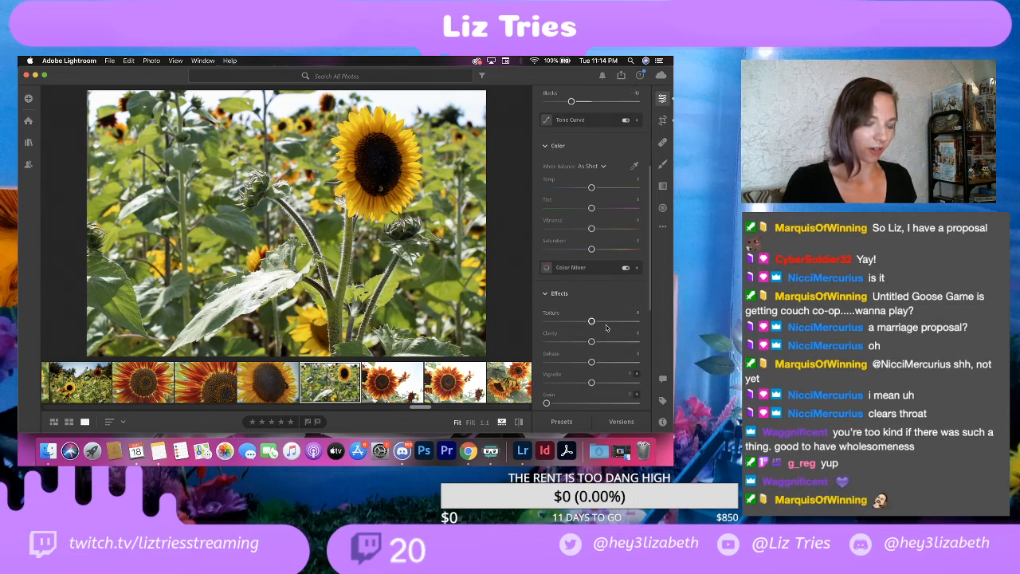
pyautogui.moveTo(591, 381); pyautogui.dragTo(580, 384)
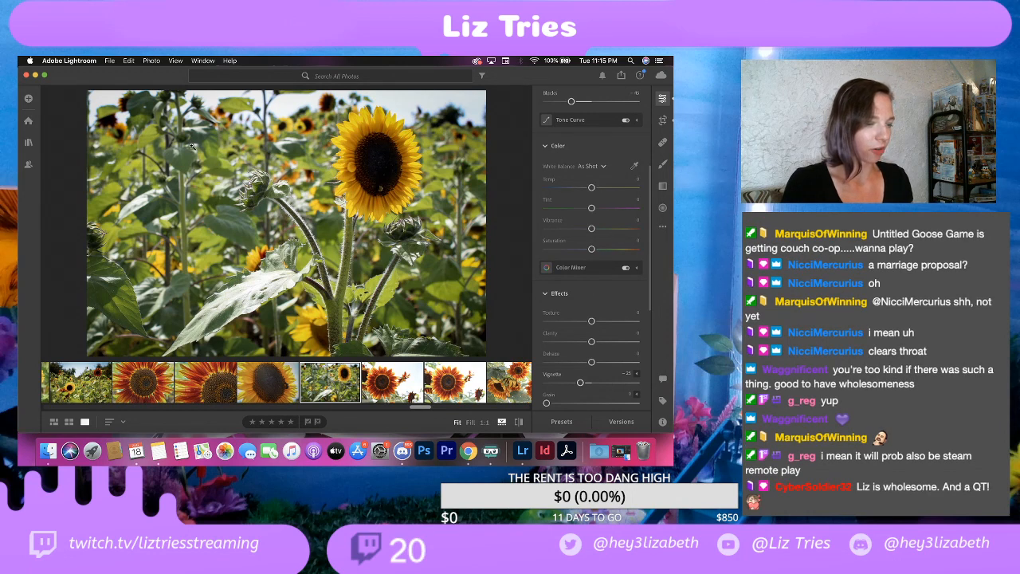
# Step: Export the cropped yellow sunflower photo as a full-size, 100% quality JPG with the watermark into the EDITS folder
pyautogui.click(111, 60)
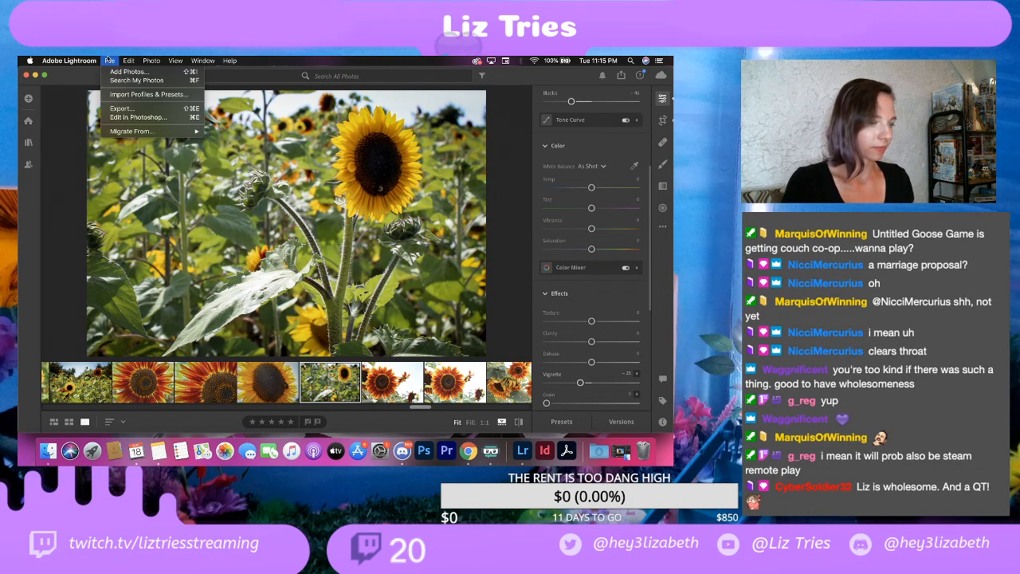
pyautogui.click(129, 112)
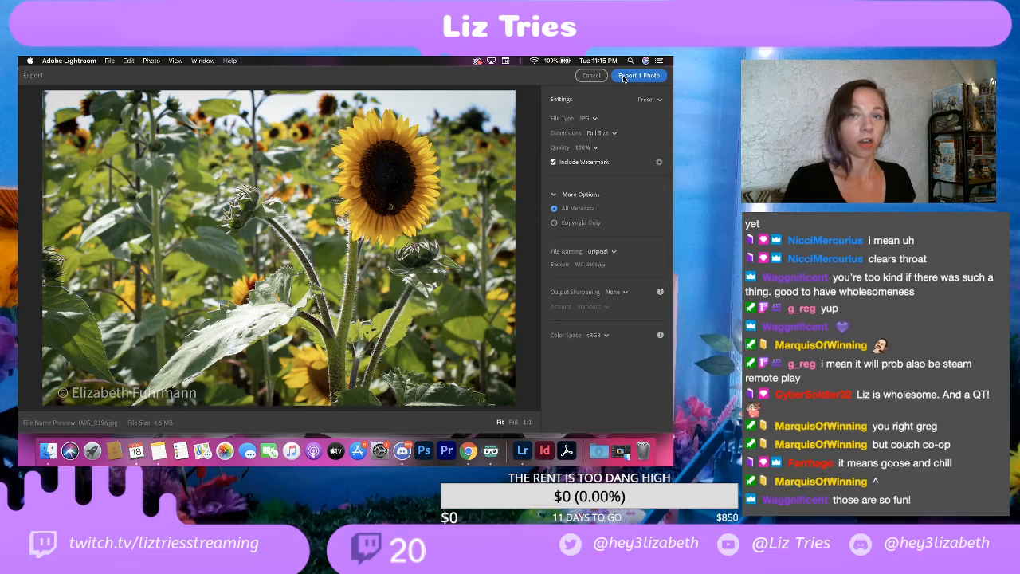
pyautogui.click(623, 76)
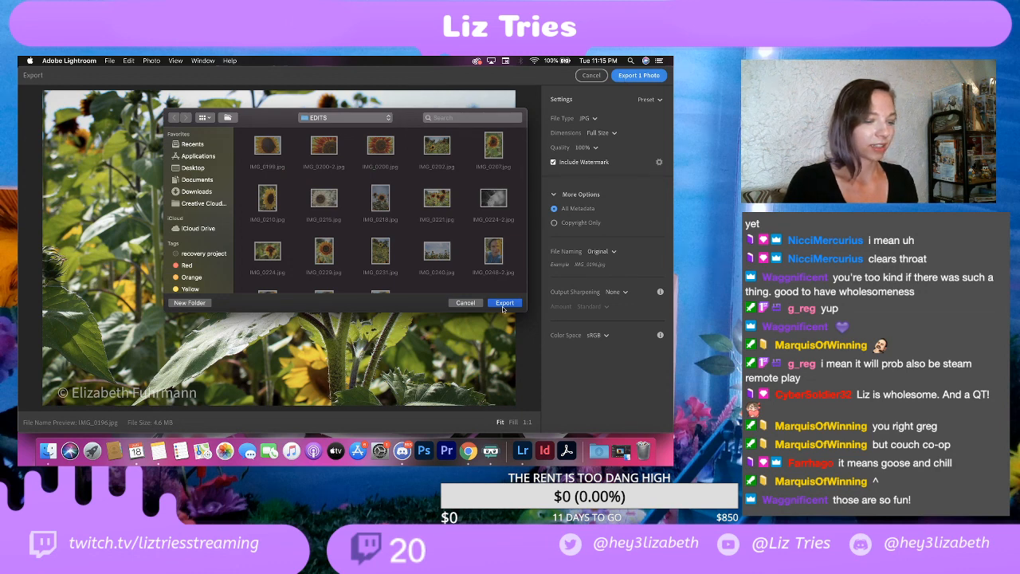
pyautogui.click(503, 302)
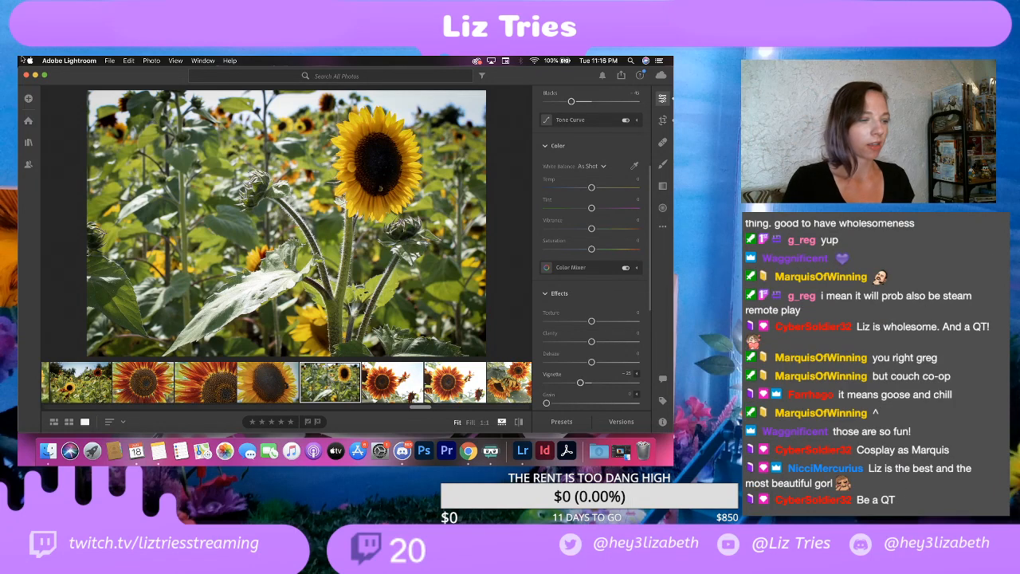
pyautogui.click(108, 61)
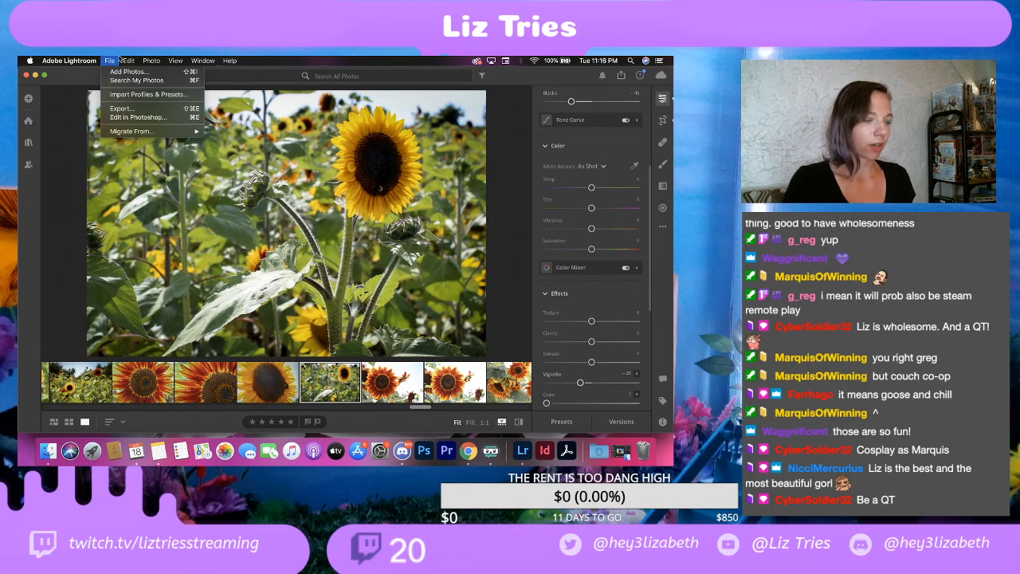
pyautogui.click(109, 61)
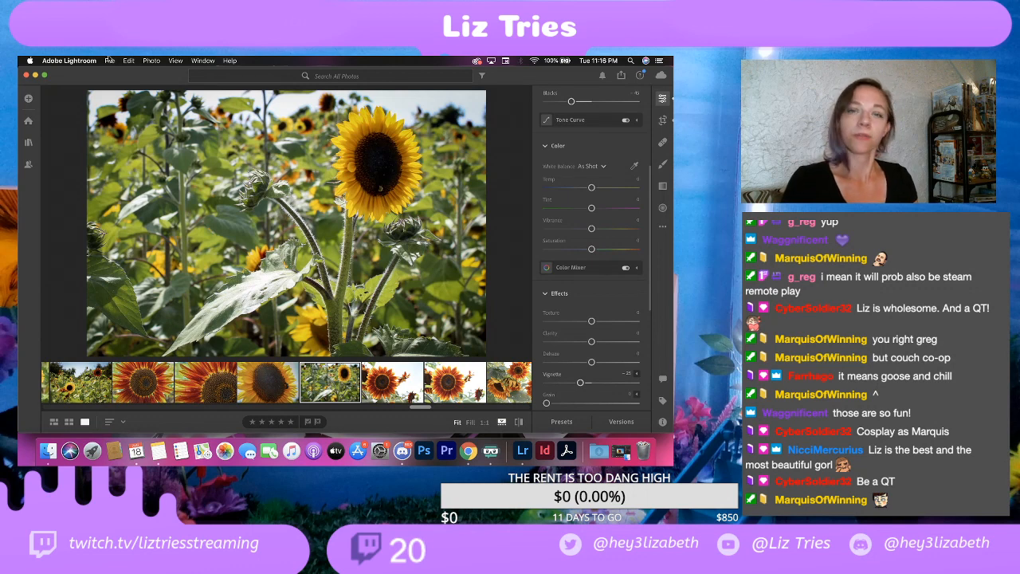
pyautogui.click(109, 60)
pyautogui.click(109, 61)
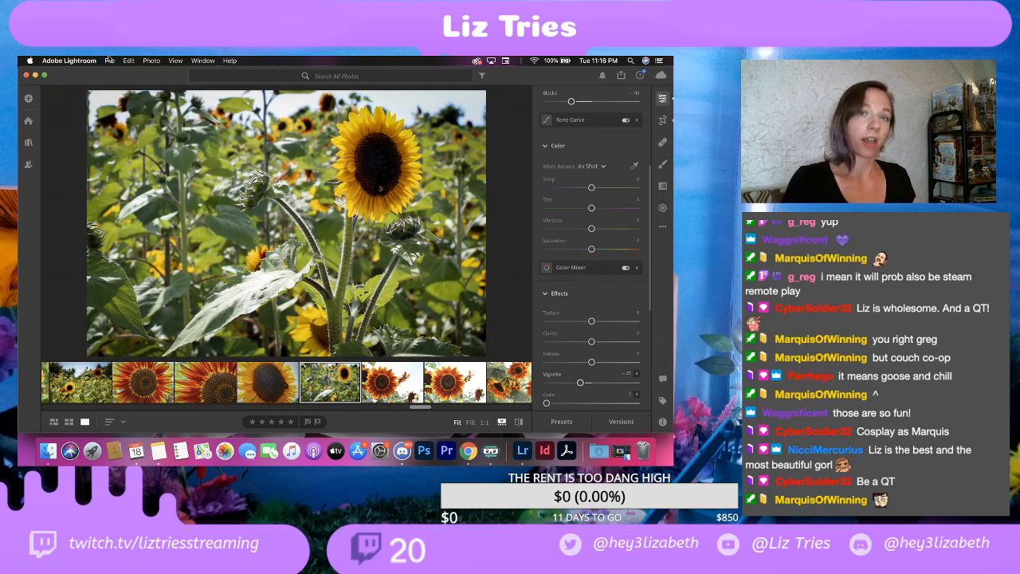
pyautogui.click(110, 61)
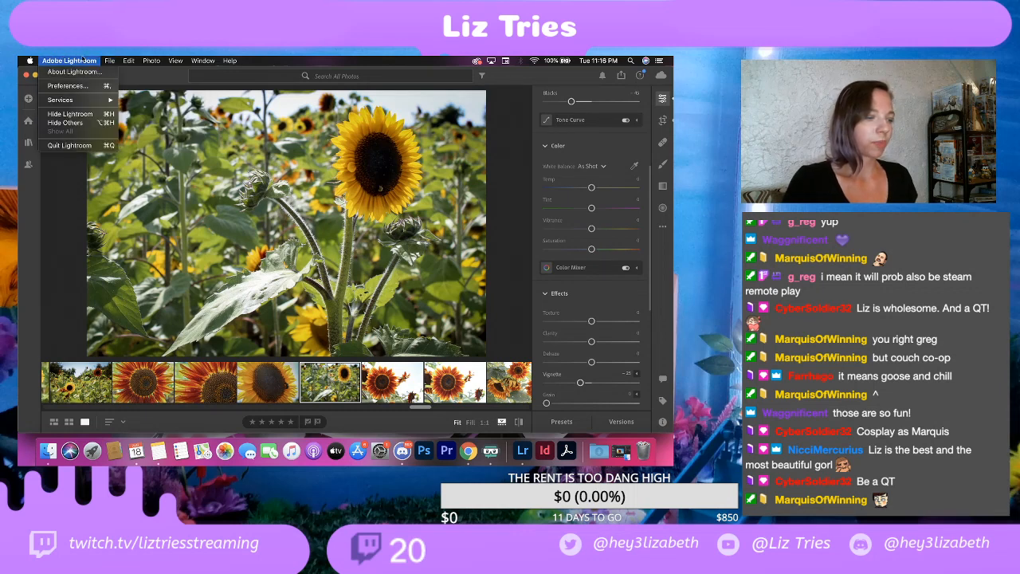
pyautogui.click(83, 59)
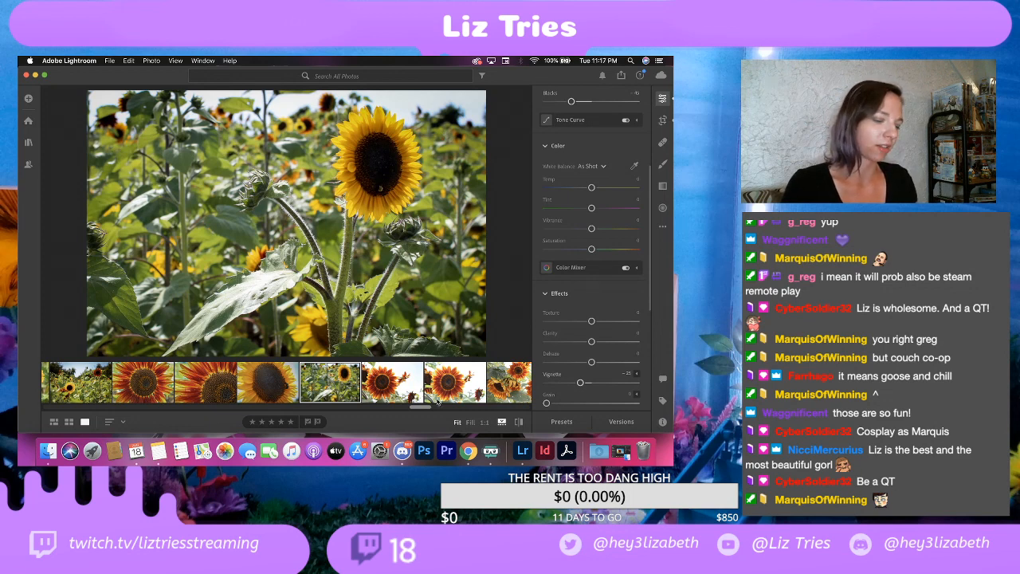
# Step: Set Contrast to +20 and Highlights to -100 on the first of the two similar red sunflower photos
pyautogui.click(402, 384)
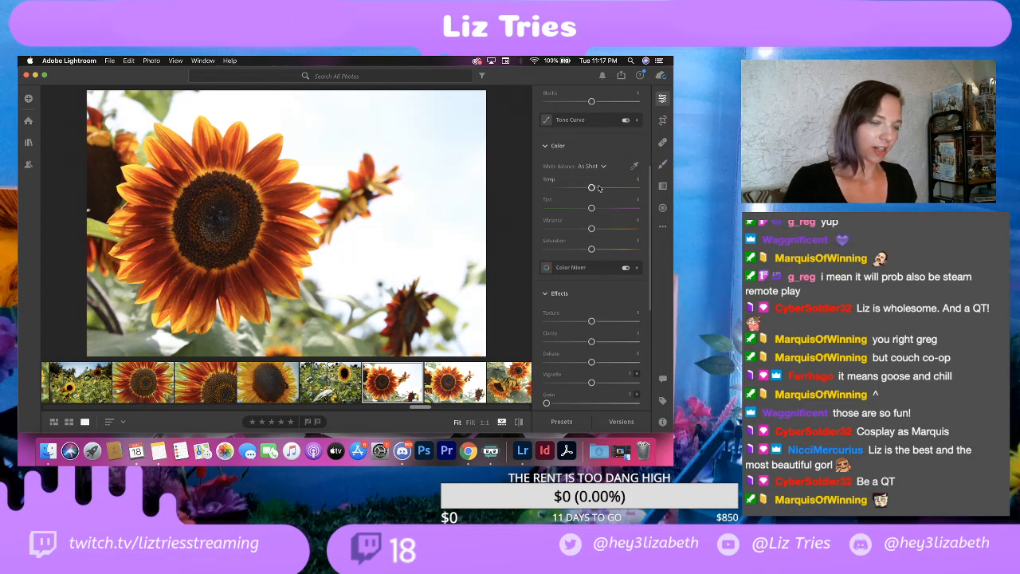
pyautogui.scroll(5, 599, 188)
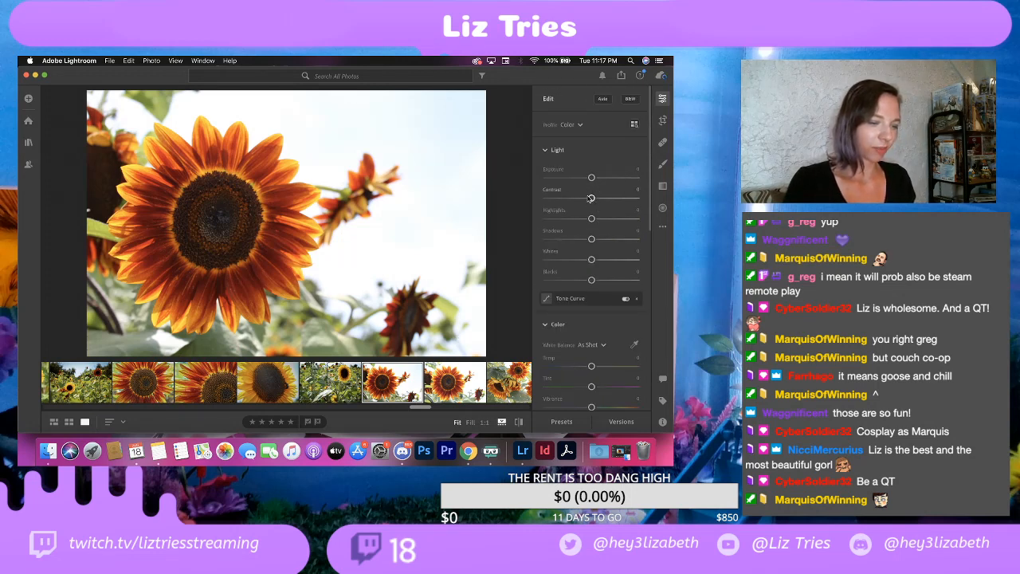
pyautogui.moveTo(590, 199); pyautogui.dragTo(599, 199)
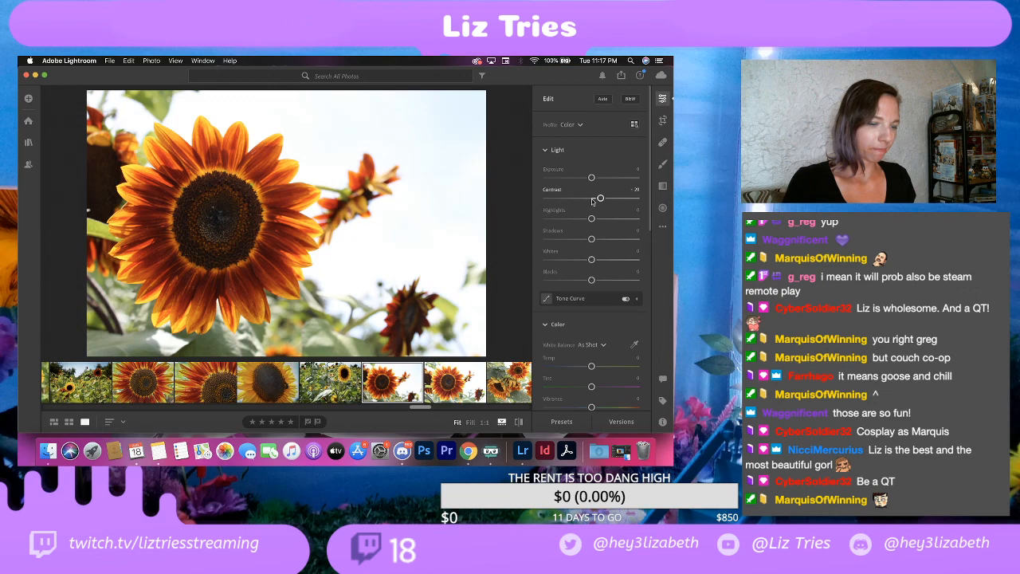
pyautogui.moveTo(591, 178)
pyautogui.mouseDown()
pyautogui.moveTo(572, 178)
pyautogui.moveTo(588, 179)
pyautogui.mouseUp()
pyautogui.press('super+z')
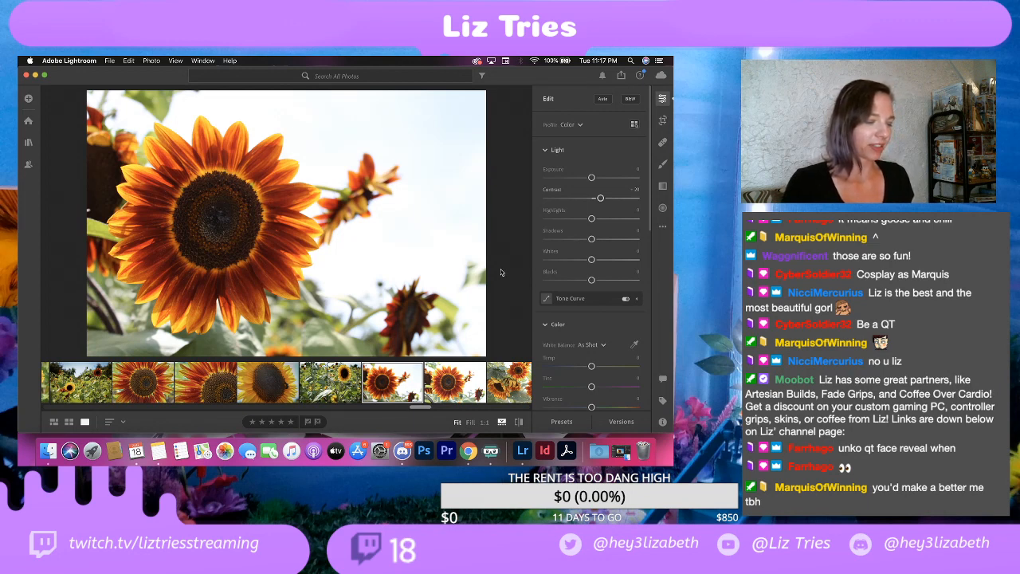
pyautogui.moveTo(592, 218); pyautogui.dragTo(534, 220)
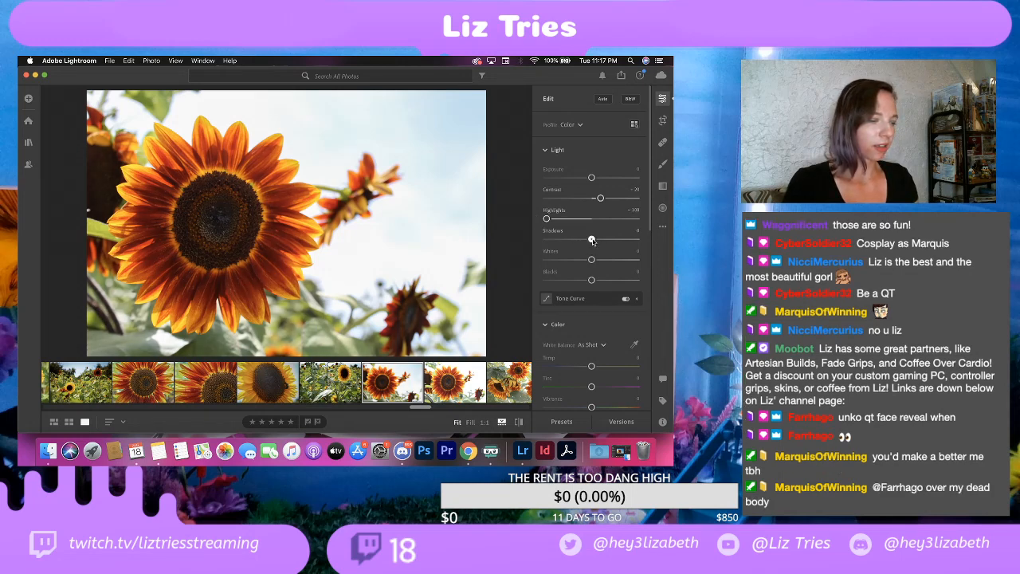
# Step: Look through the photos following the sunflowers, including the koi pond and garden gnome shots
pyautogui.moveTo(420, 407); pyautogui.dragTo(424, 407)
pyautogui.hscroll(10, 390, 386)
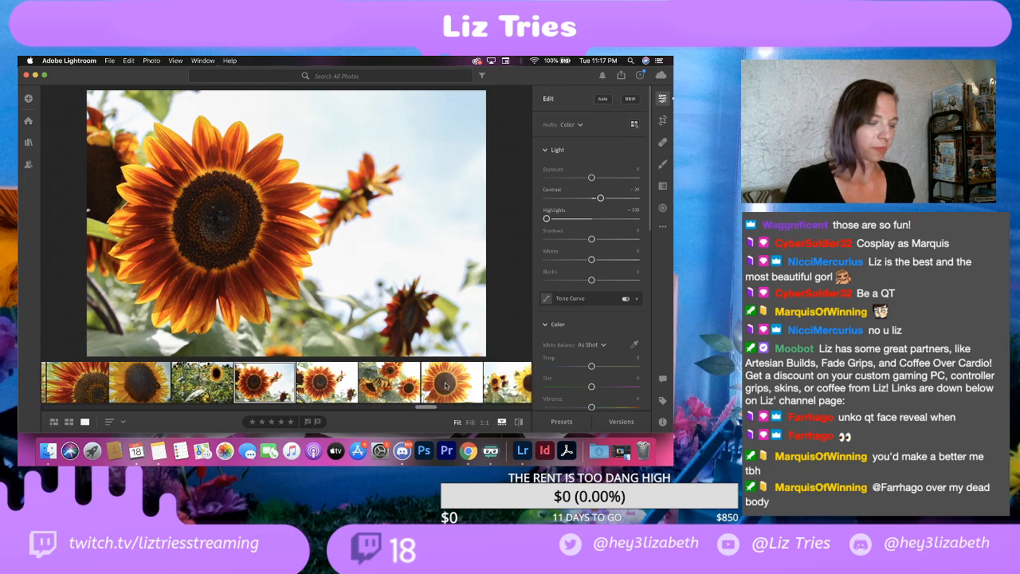
pyautogui.click(363, 388)
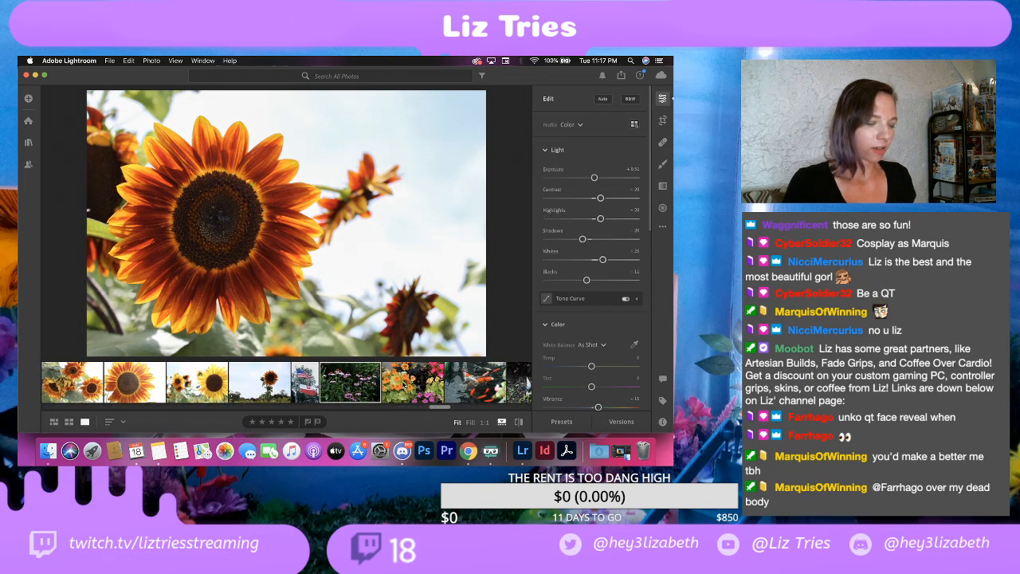
pyautogui.click(476, 382)
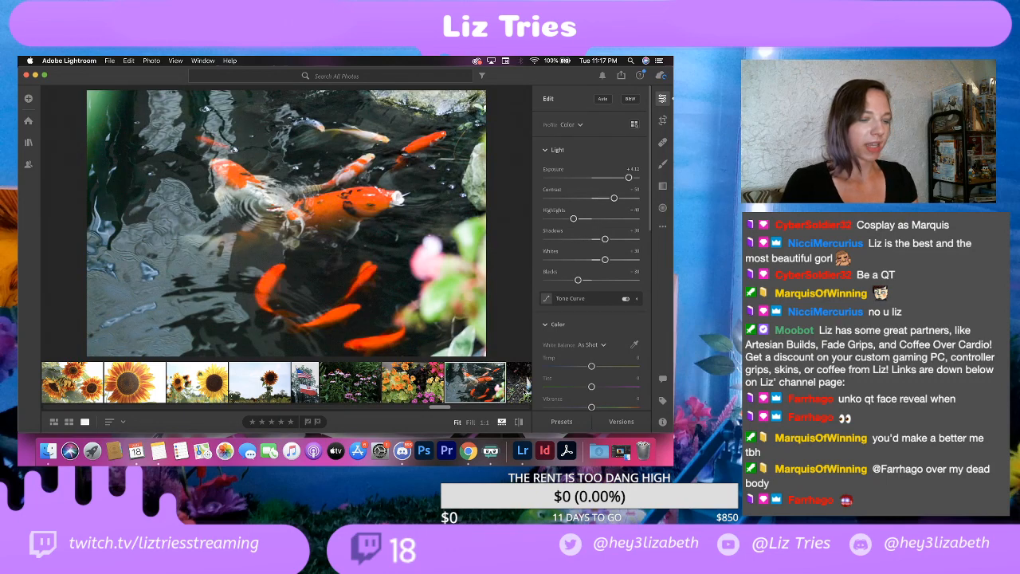
pyautogui.click(524, 392)
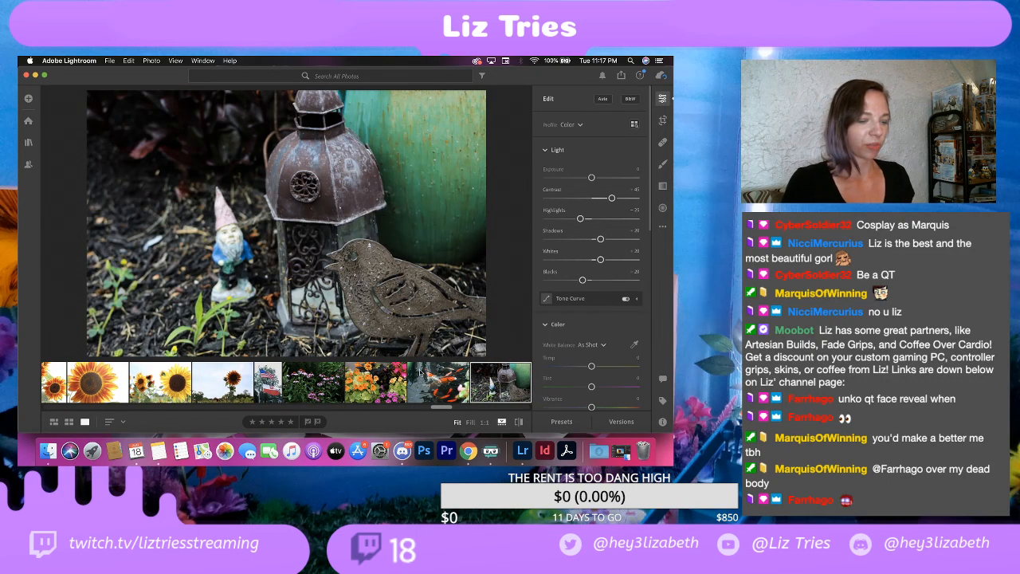
pyautogui.hscroll(3, 421, 372)
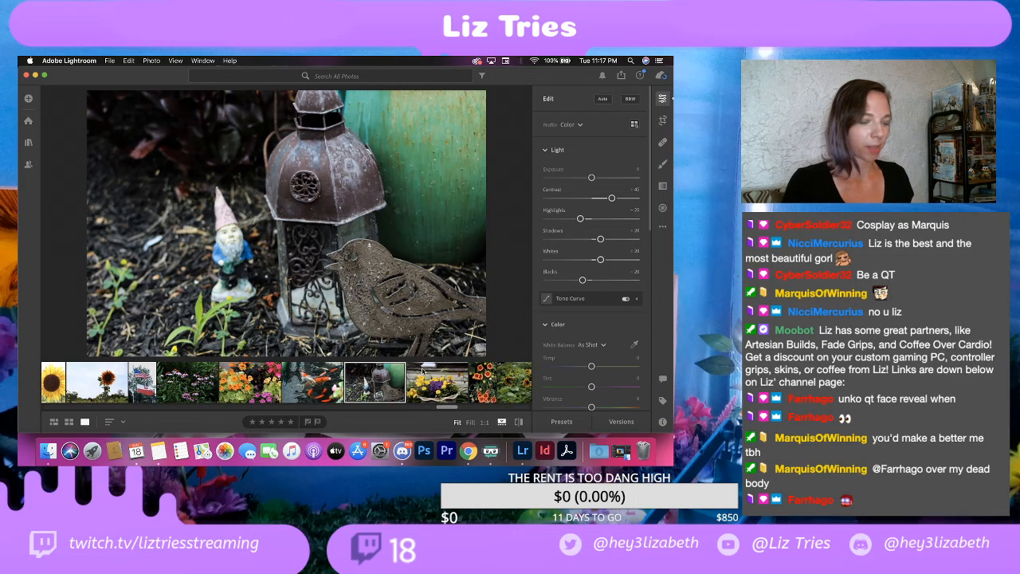
pyautogui.hscroll(-3, 345, 385)
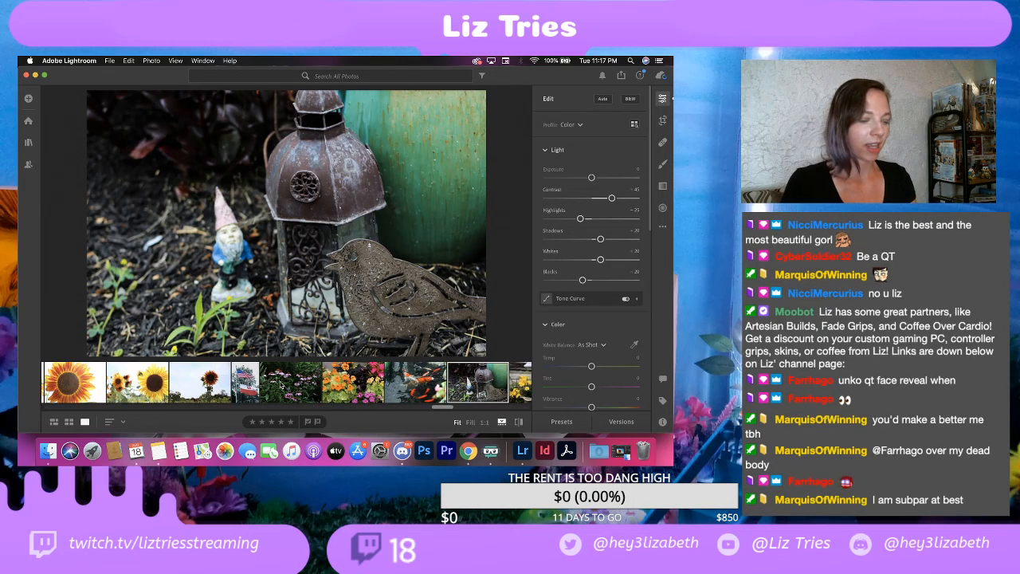
pyautogui.hscroll(-5, 281, 386)
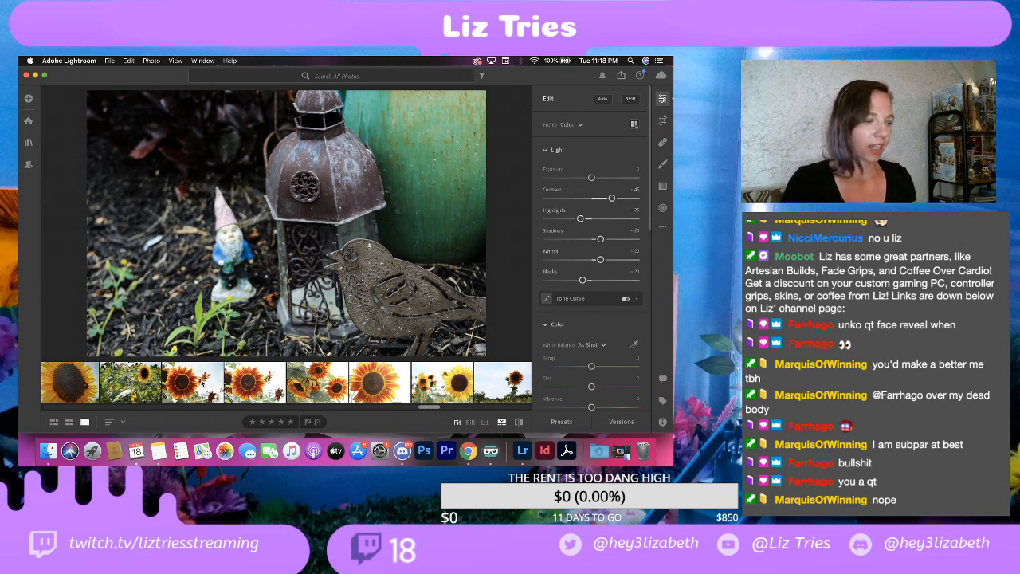
# Step: Compare the two near-identical red sunflower shots to decide which one to keep
pyautogui.click(186, 386)
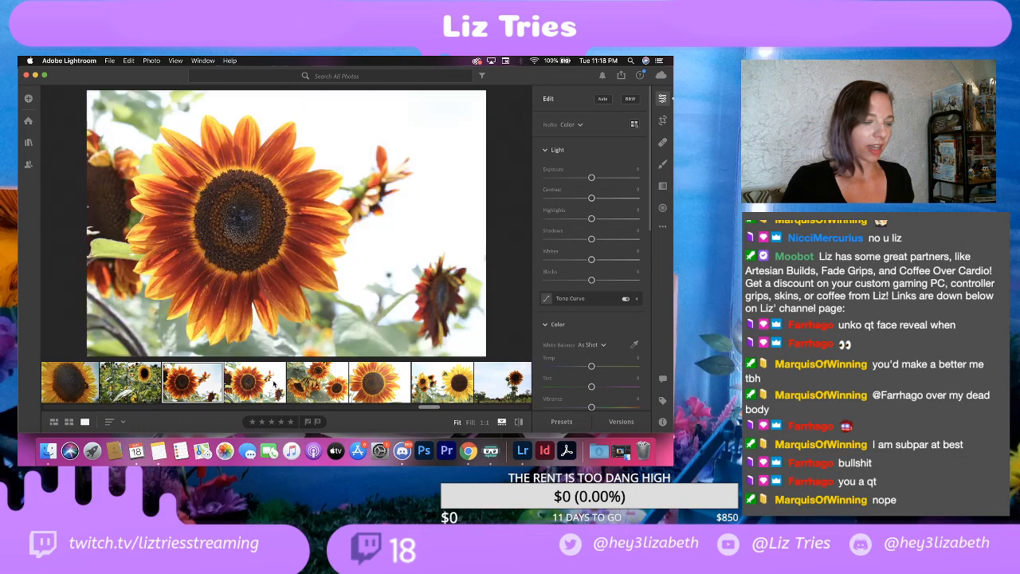
pyautogui.click(200, 386)
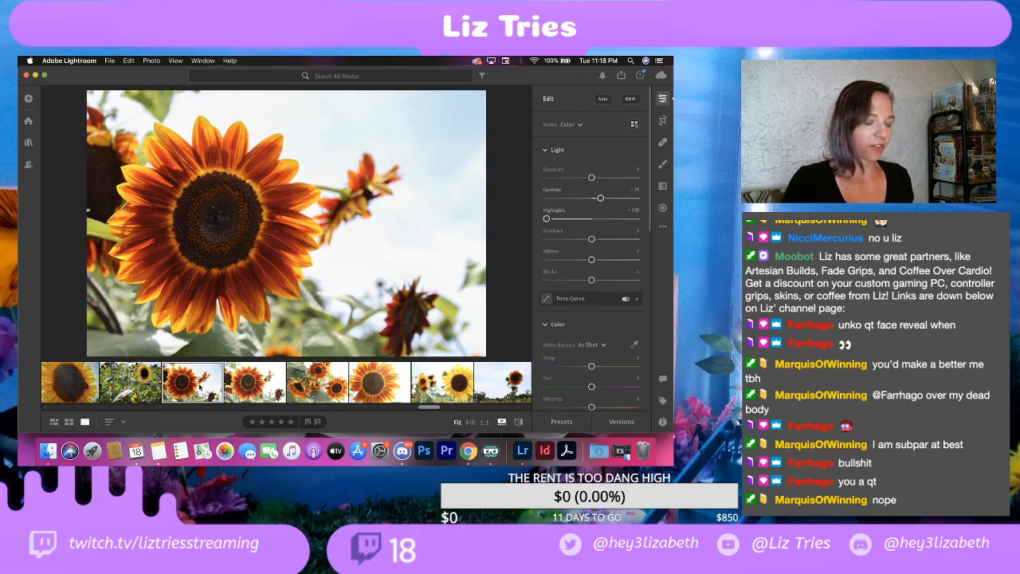
pyautogui.click(242, 386)
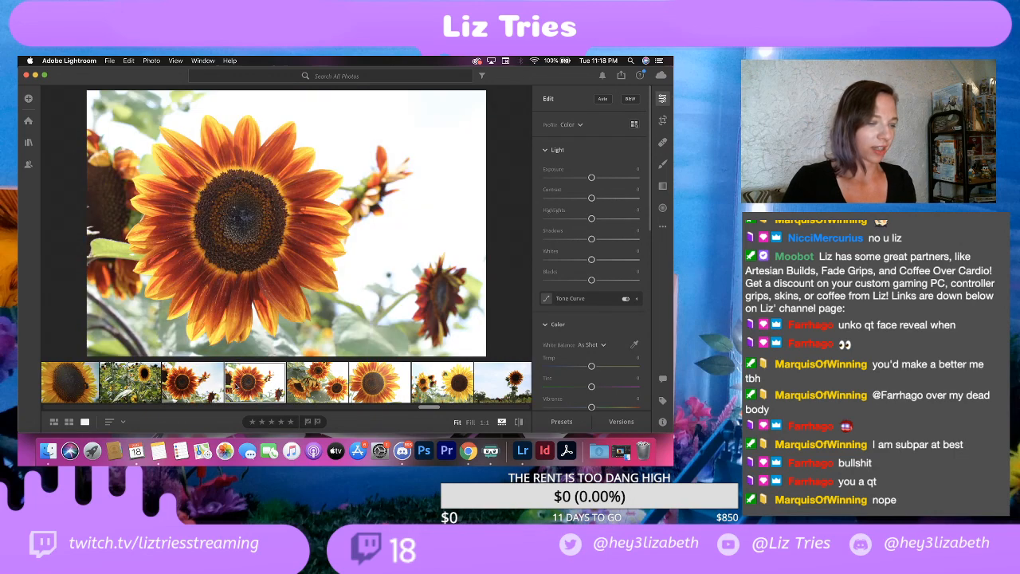
pyautogui.click(201, 394)
pyautogui.click(249, 393)
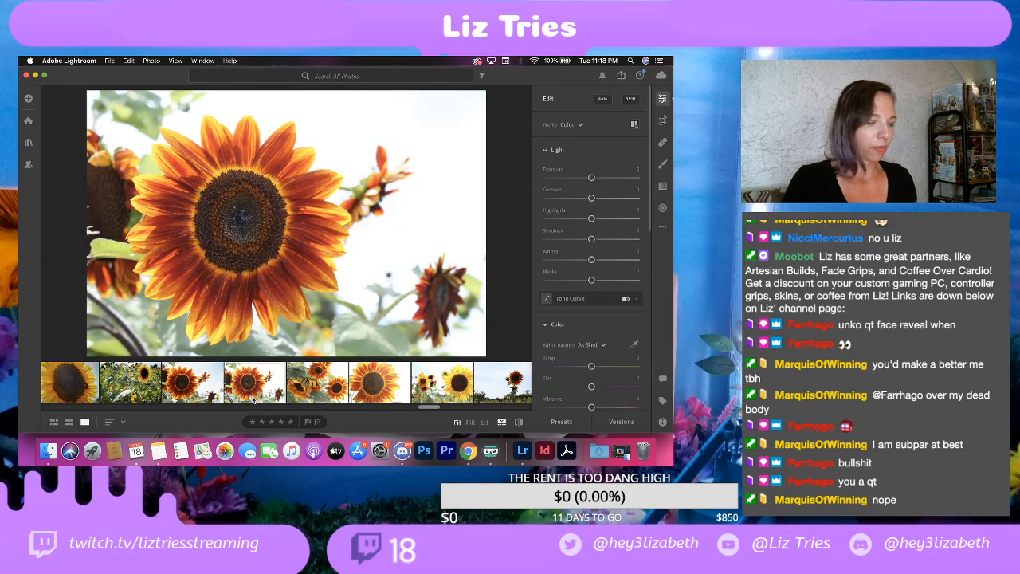
pyautogui.click(192, 388)
pyautogui.click(244, 381)
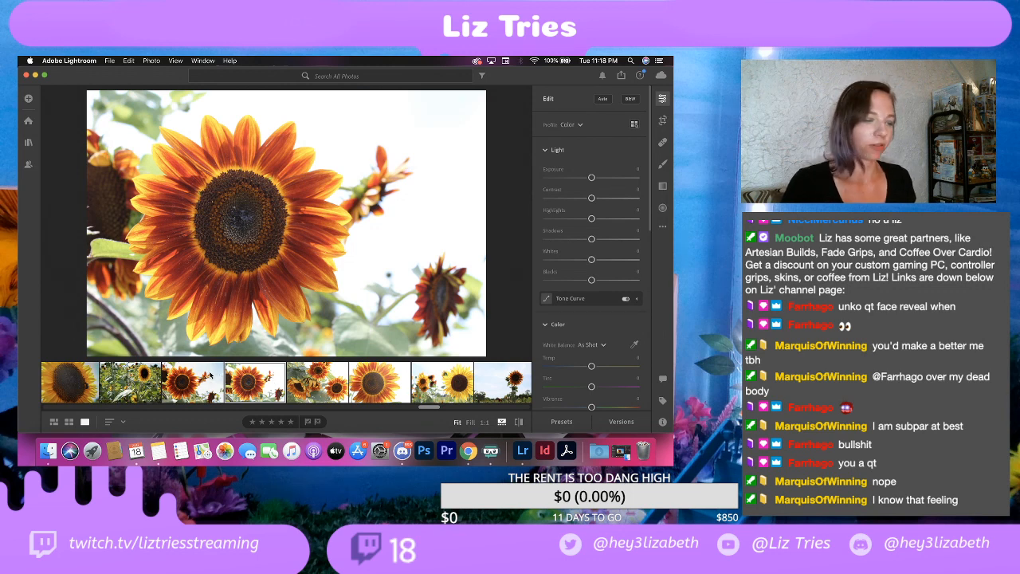
pyautogui.click(209, 381)
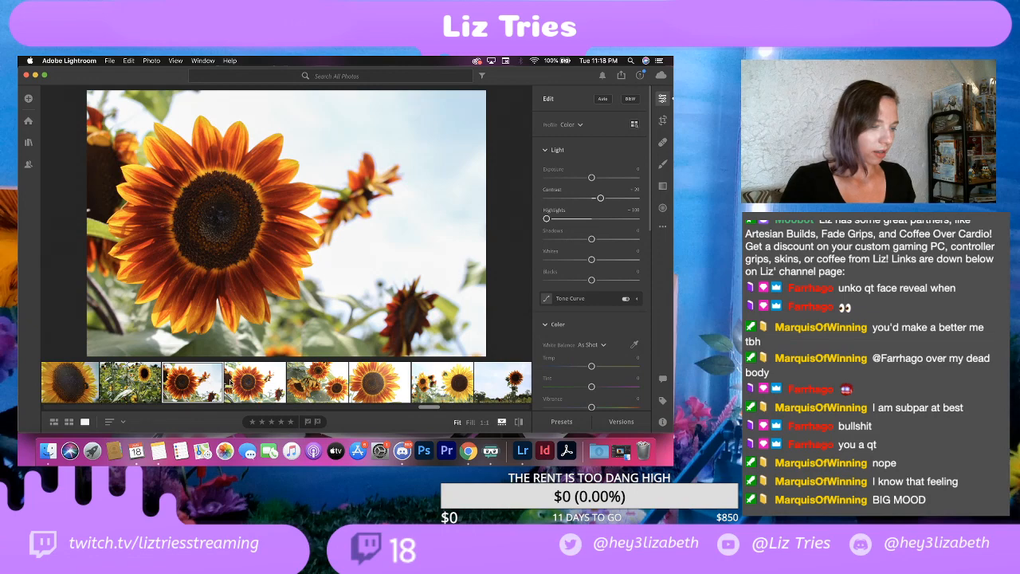
pyautogui.click(242, 384)
pyautogui.click(187, 377)
pyautogui.click(239, 383)
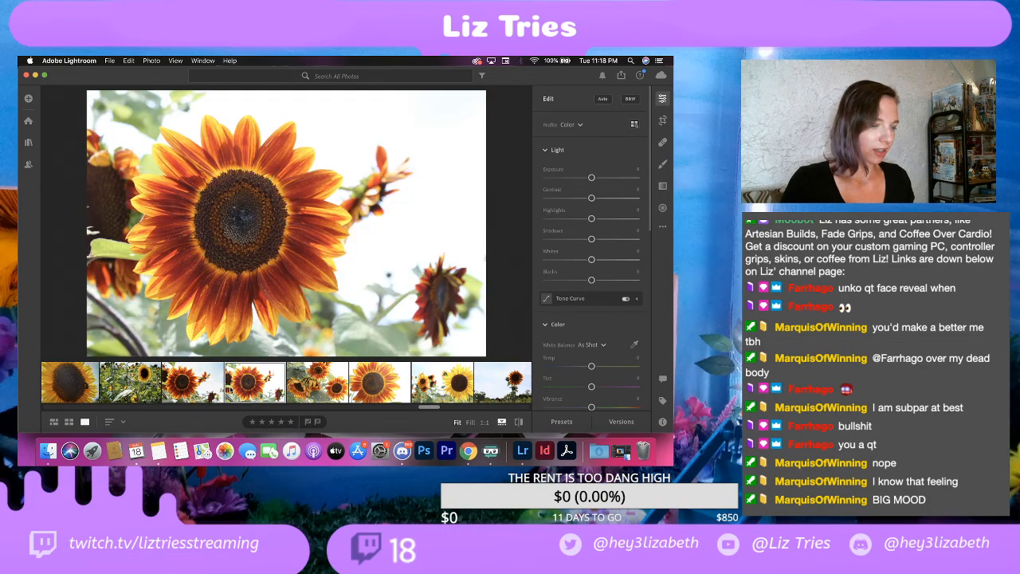
pyautogui.click(191, 387)
pyautogui.click(259, 390)
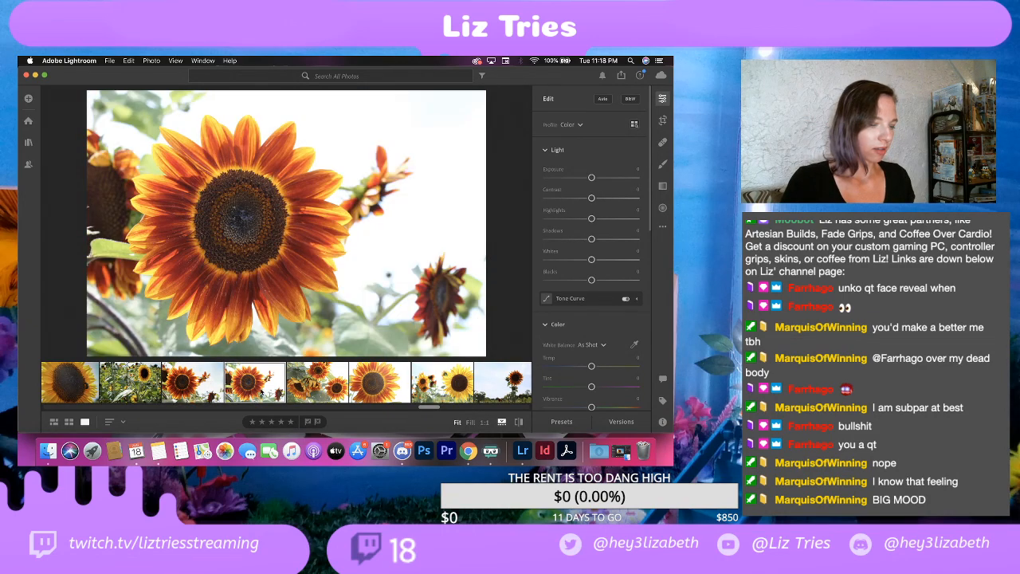
# Step: Delete the first of the two near-identical red sunflower photos from the library
pyautogui.click(210, 395)
pyautogui.rightClick(199, 390)
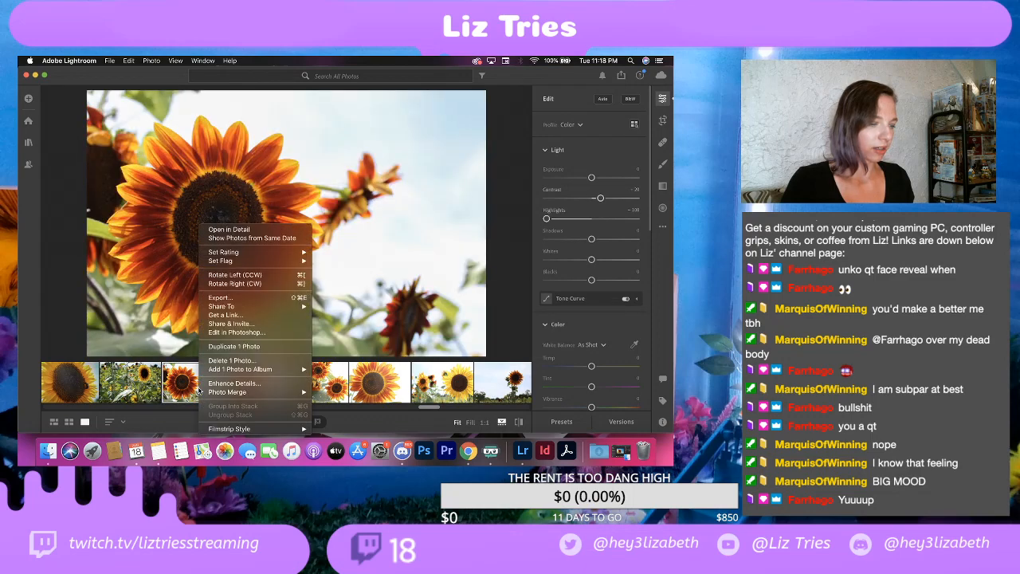
pyautogui.click(231, 360)
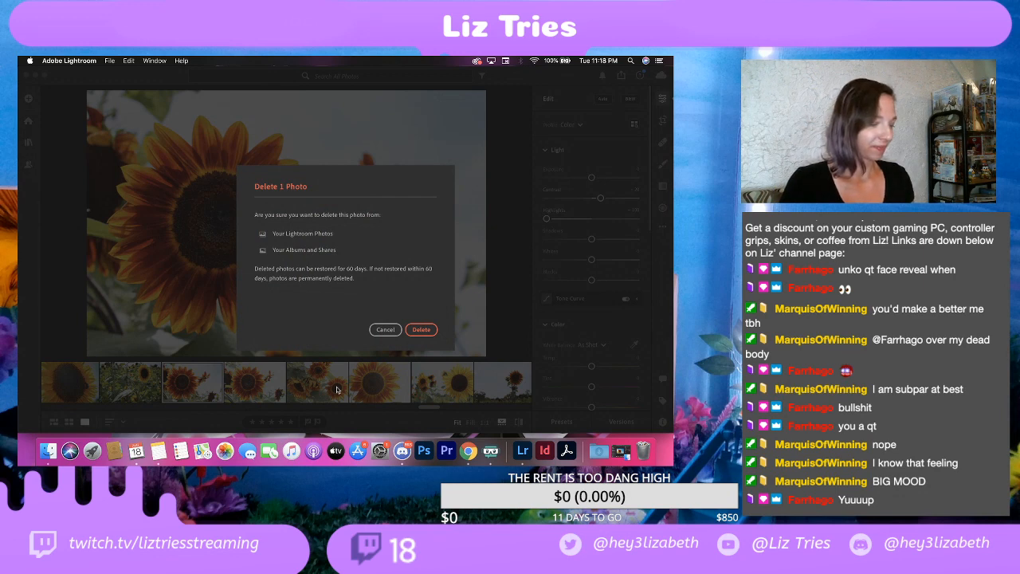
pyautogui.click(421, 330)
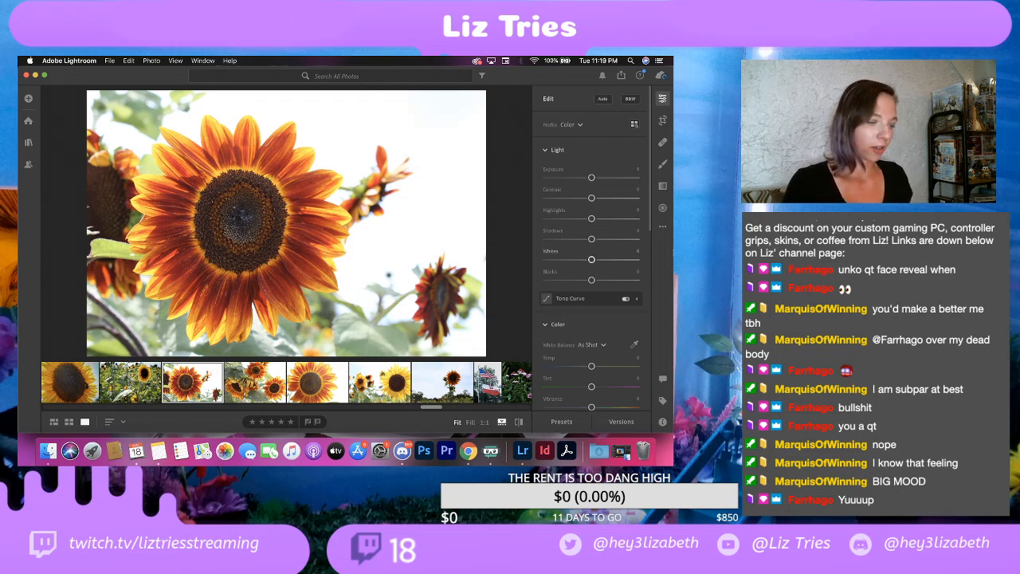
# Step: Set Contrast to +30, Highlights to -100, Shadows to +25, Whites to about -60 and Blacks to -25 on the remaining red sunflower photo
pyautogui.moveTo(591, 198); pyautogui.dragTo(520, 221)
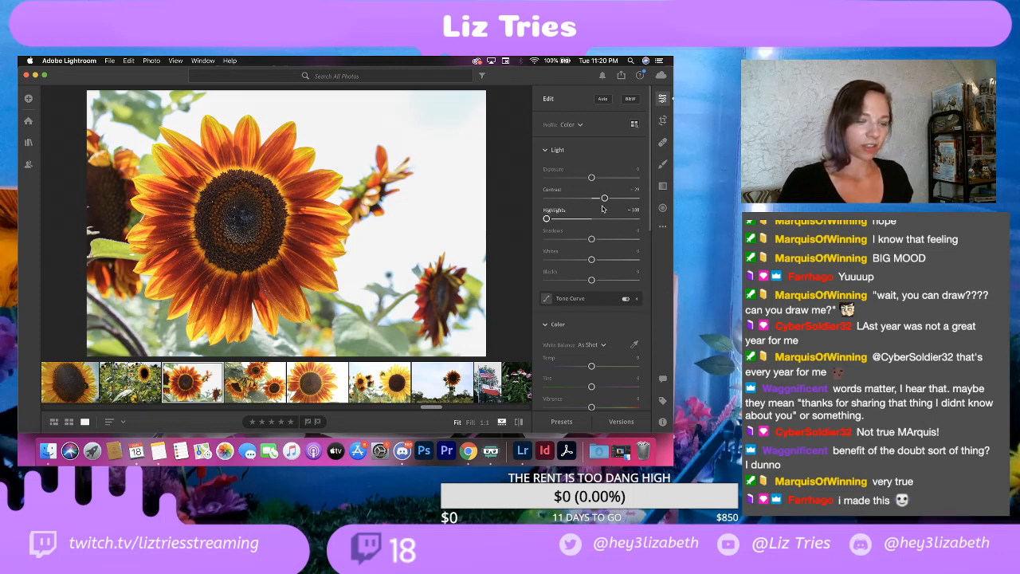
pyautogui.moveTo(604, 199); pyautogui.dragTo(605, 198)
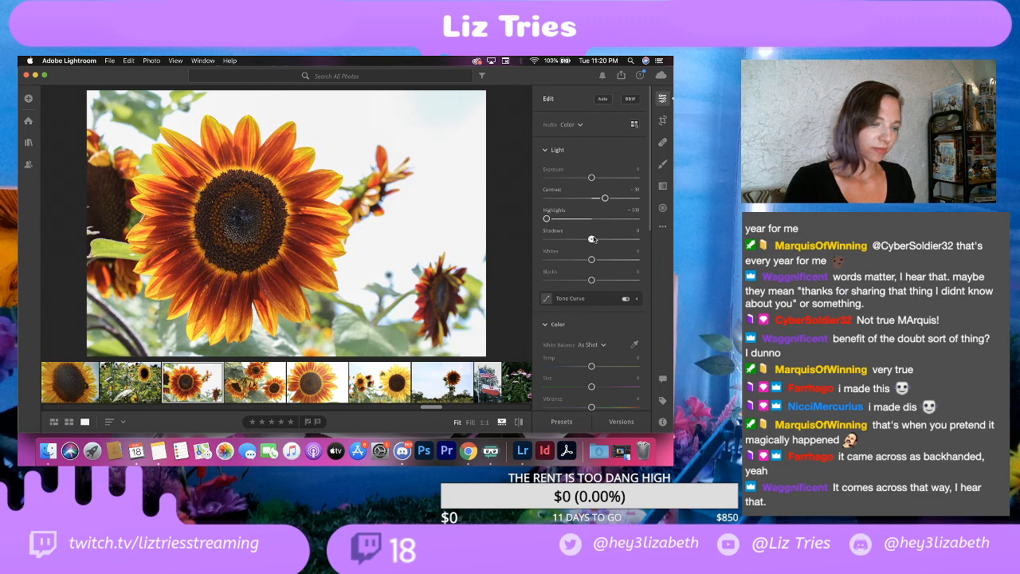
pyautogui.moveTo(591, 239); pyautogui.dragTo(565, 260)
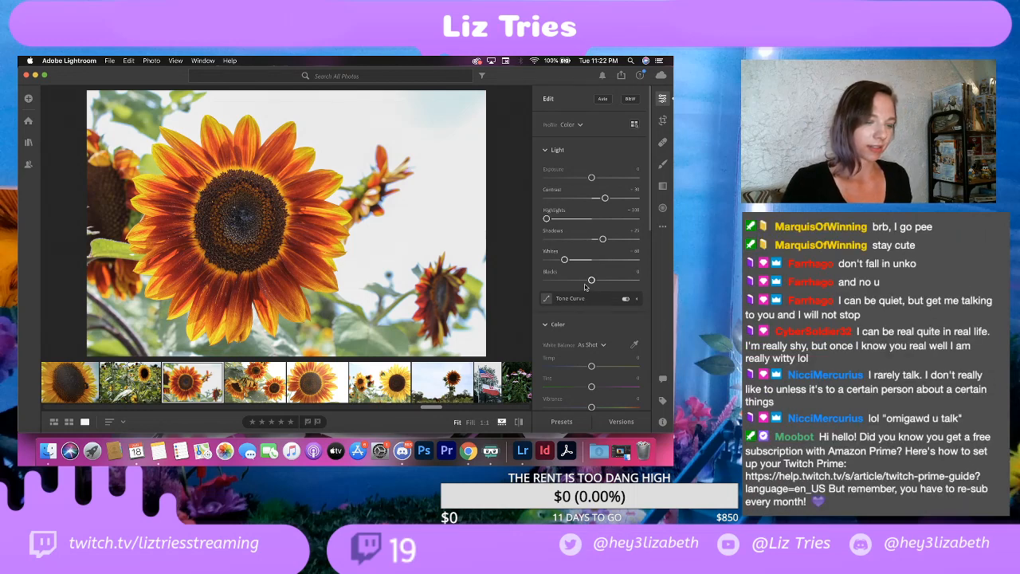
pyautogui.moveTo(590, 281); pyautogui.dragTo(581, 281)
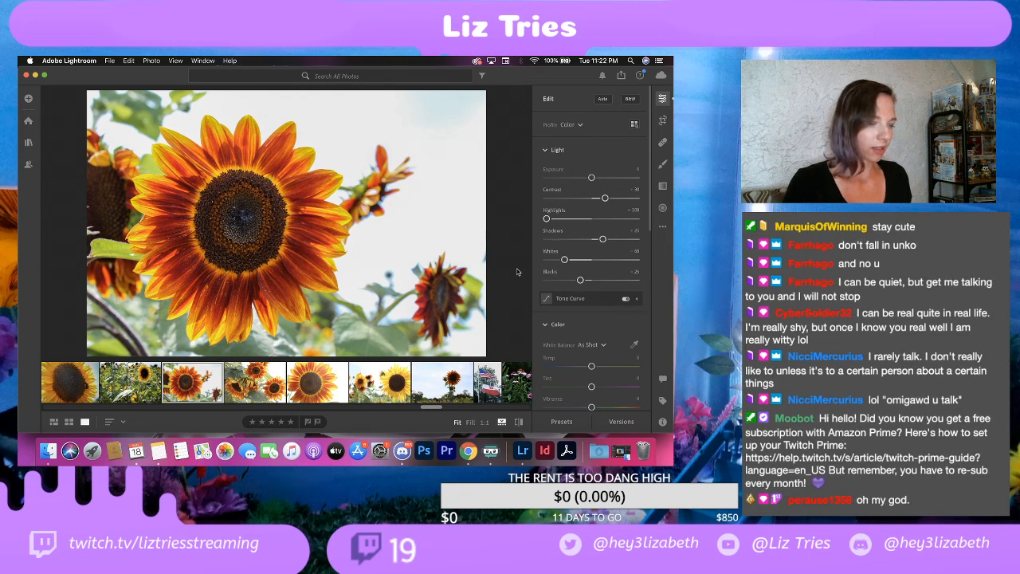
# Step: Add a Vignette of about -15 to the red sunflower photo, leaving Saturation at 0
pyautogui.scroll(-3, 580, 340)
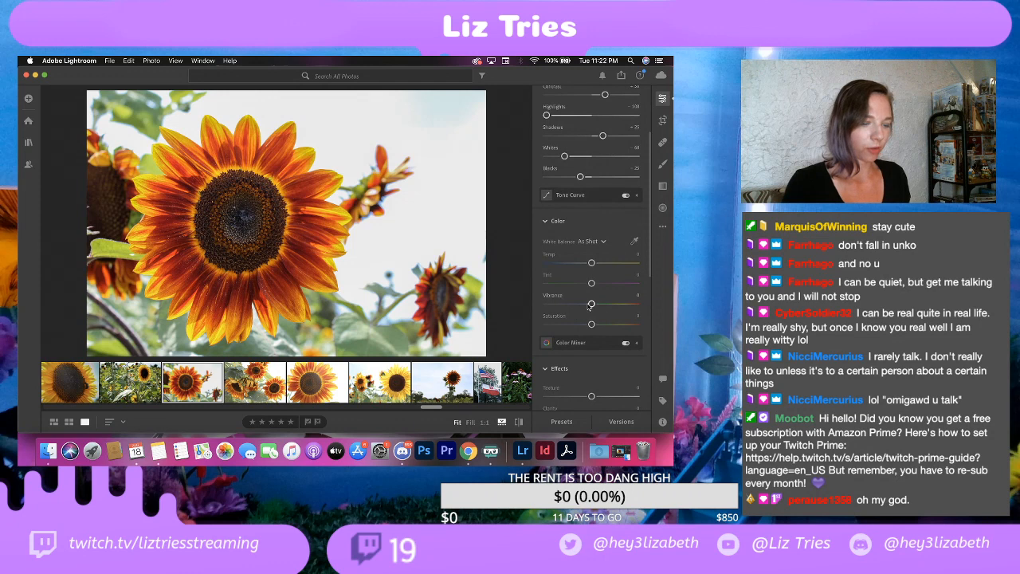
pyautogui.moveTo(591, 324); pyautogui.dragTo(589, 325)
pyautogui.doubleClick(590, 325)
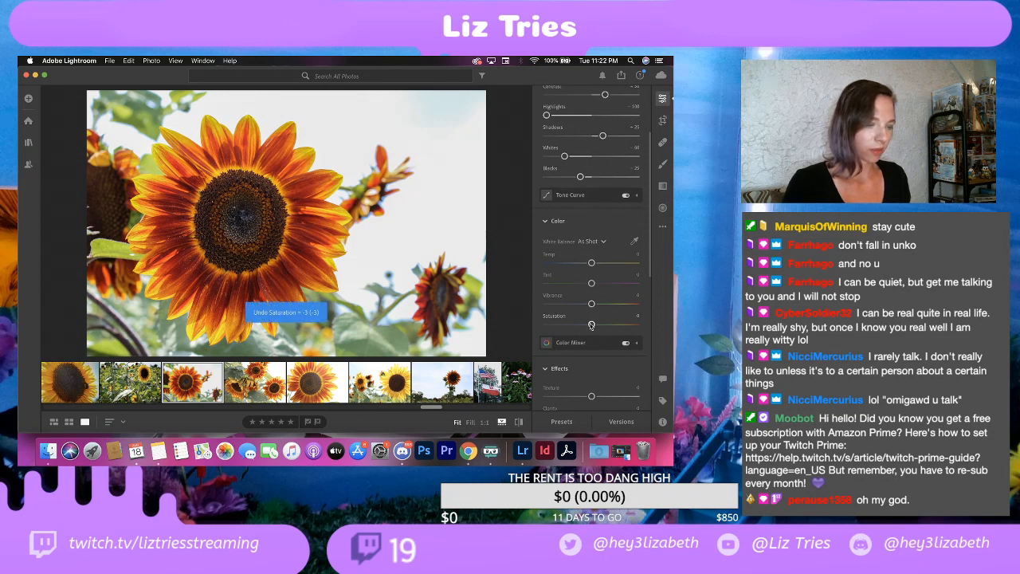
pyautogui.scroll(-4, 590, 327)
pyautogui.moveTo(591, 327)
pyautogui.mouseDown()
pyautogui.moveTo(576, 328)
pyautogui.moveTo(584, 329)
pyautogui.mouseUp()
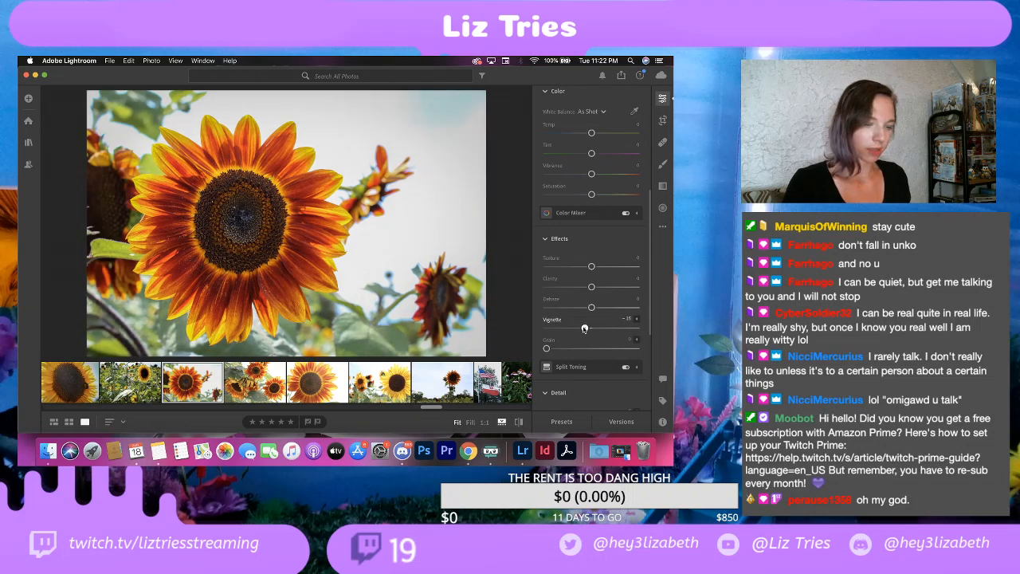
pyautogui.scroll(7, 584, 328)
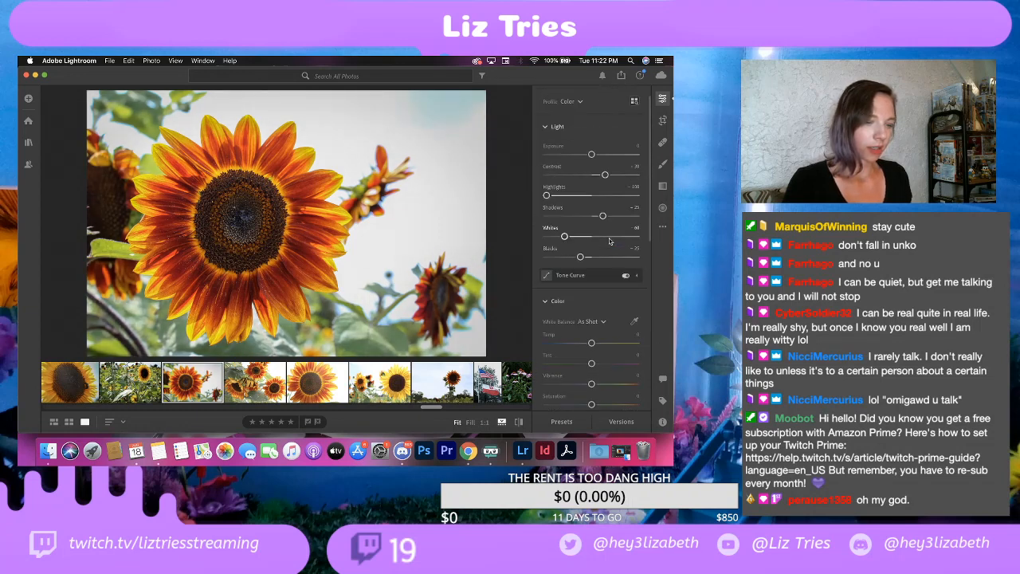
# Step: Brush over the bright sky around the red sunflower with Exposure at -1.00, undoing the unwanted brush strokes
pyautogui.press('b')
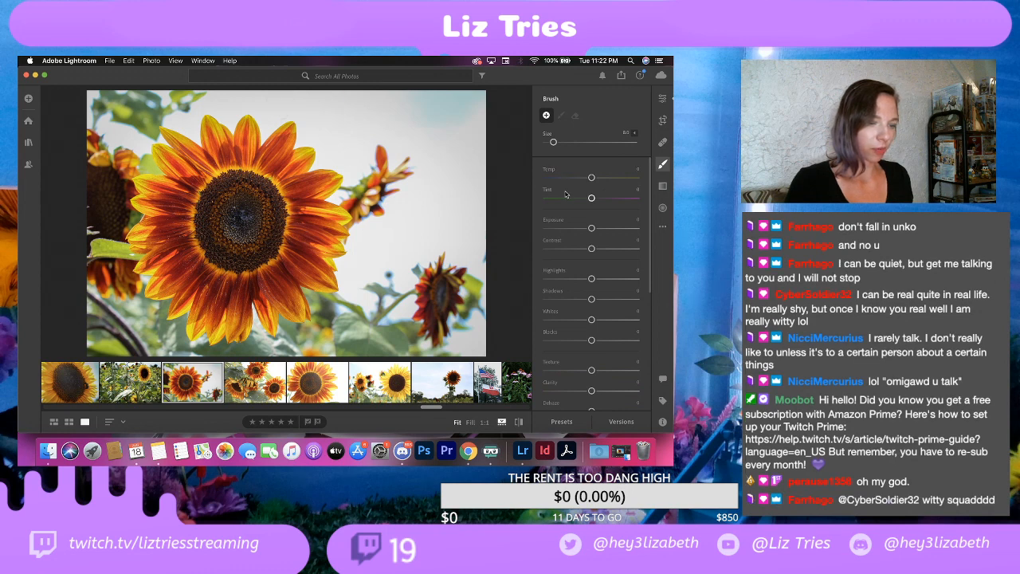
pyautogui.moveTo(591, 228); pyautogui.dragTo(580, 229)
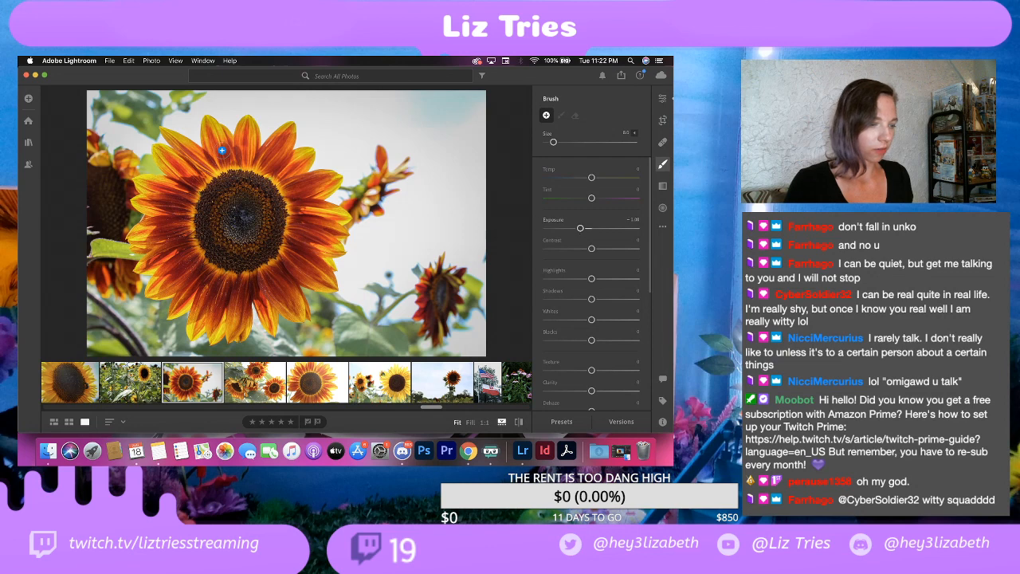
pyautogui.click(182, 125)
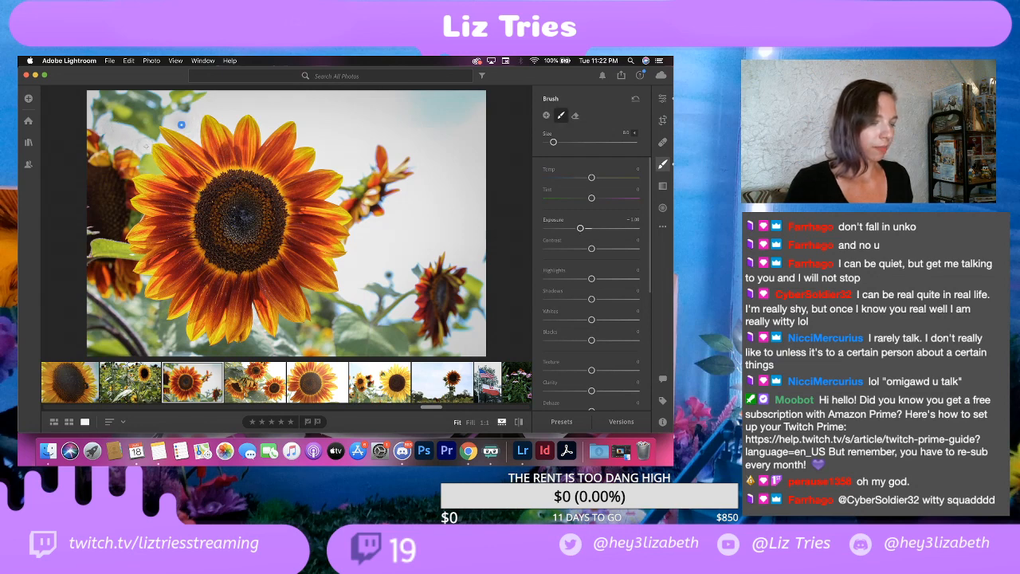
pyautogui.moveTo(181, 125)
pyautogui.mouseDown()
pyautogui.moveTo(173, 122)
pyautogui.moveTo(197, 136)
pyautogui.mouseUp()
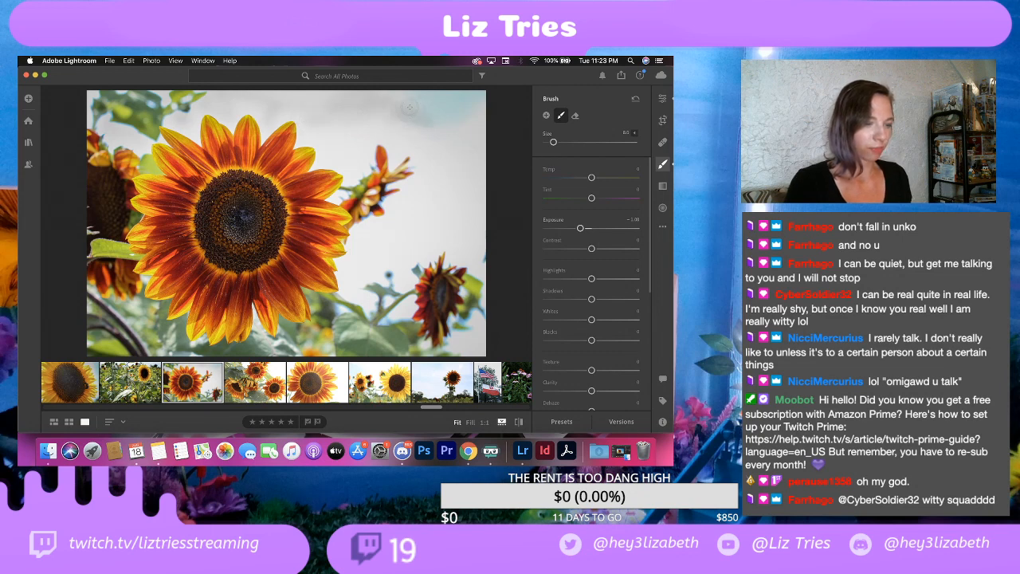
pyautogui.press('super+z')
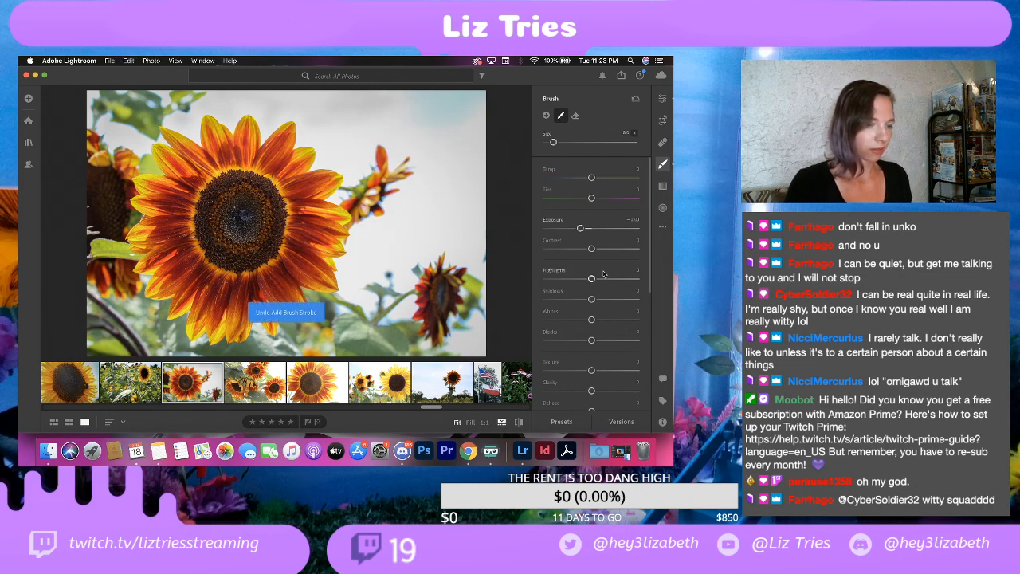
pyautogui.press('super+z')
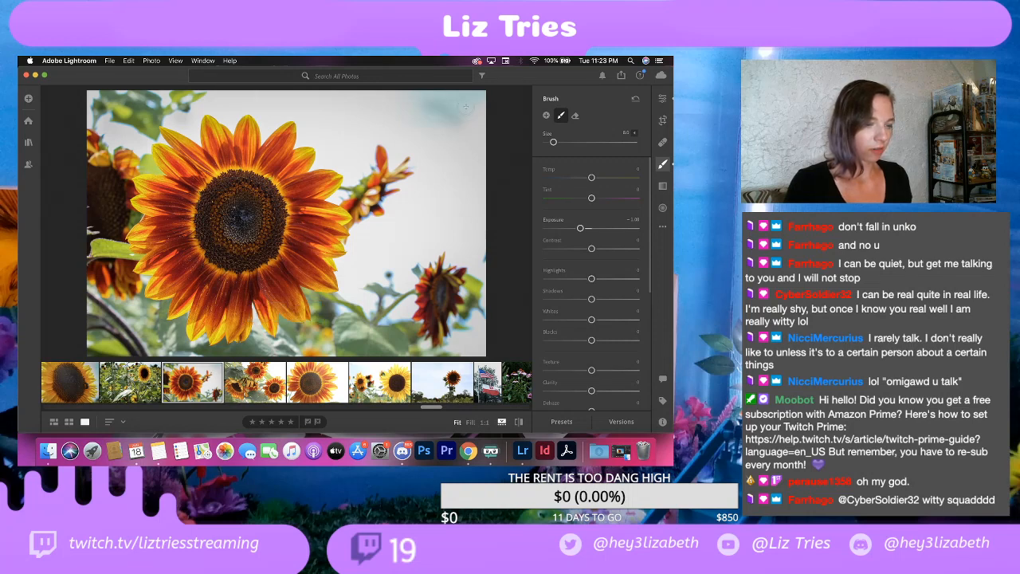
pyautogui.press('super+z')
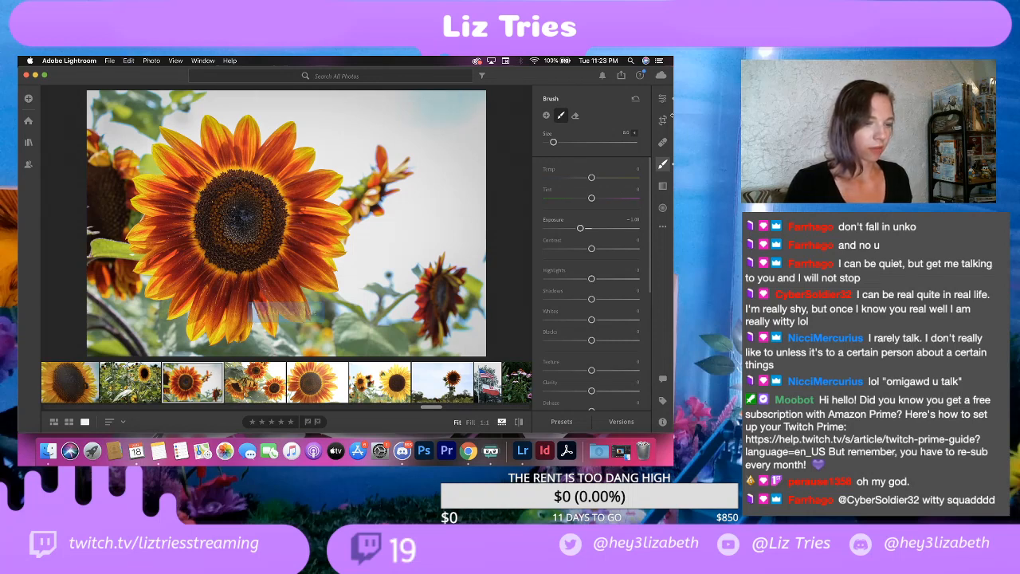
pyautogui.click(662, 98)
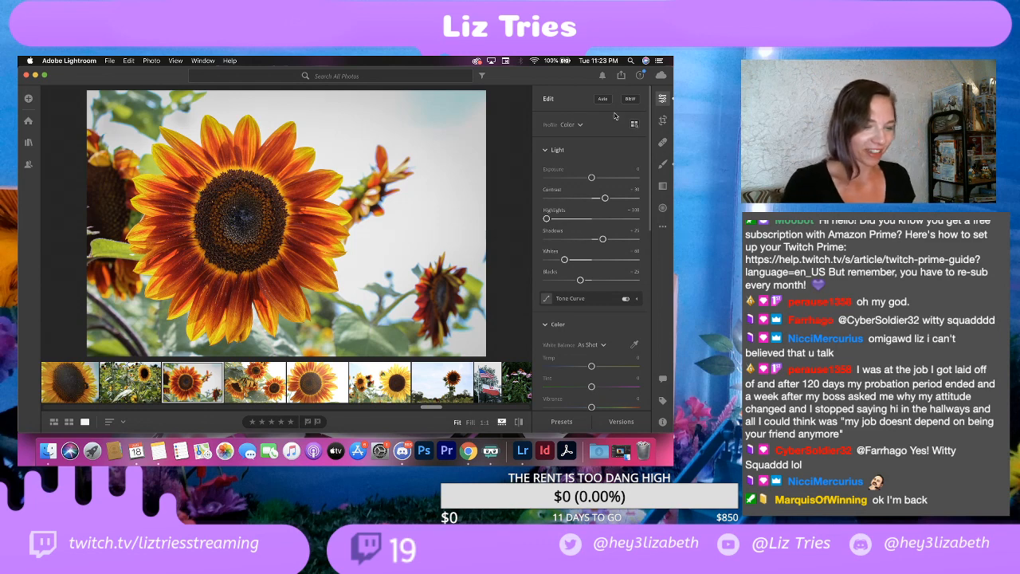
# Step: Export the red sunflower photo to the EDITS folder with its watermark moved to Horizontal Offset 84 and Vertical Offset 76
pyautogui.click(109, 60)
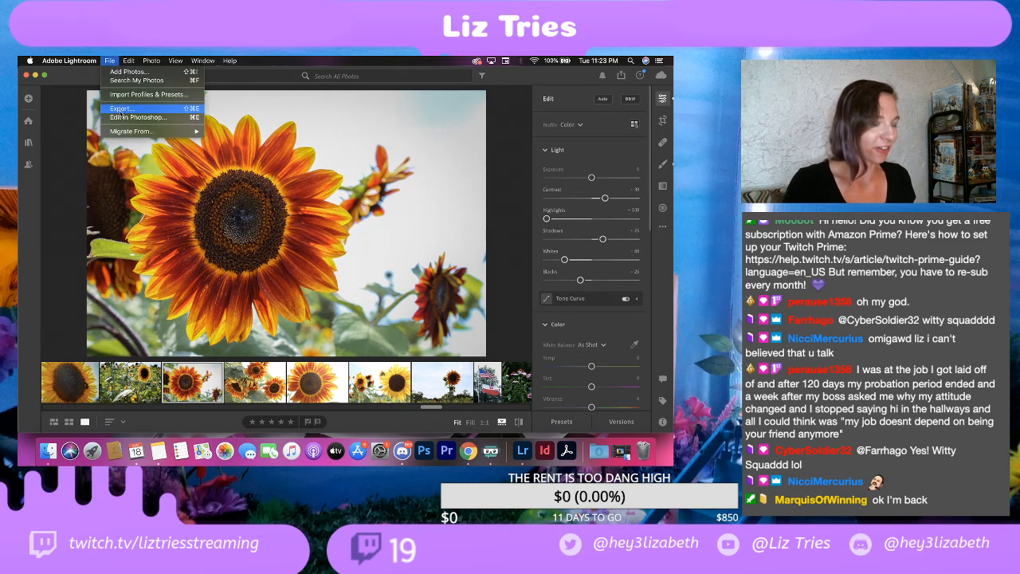
pyautogui.click(120, 110)
pyautogui.press('super+shift+e')
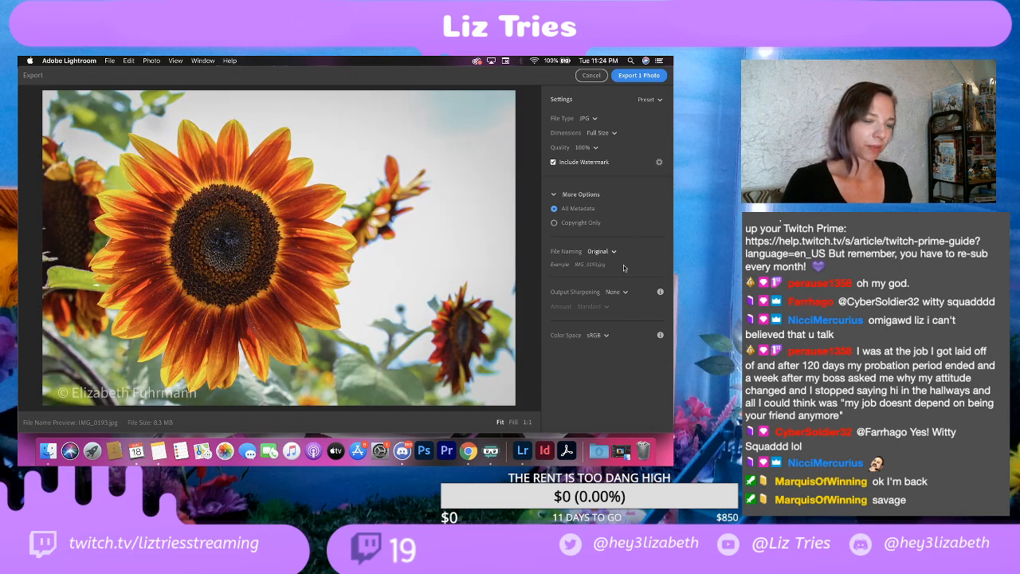
pyautogui.click(659, 162)
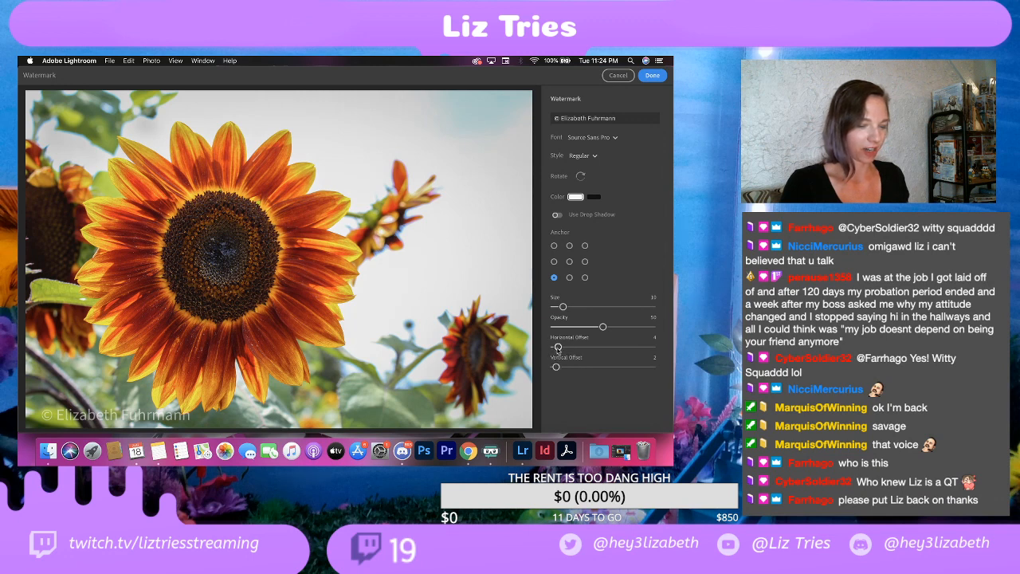
pyautogui.moveTo(558, 348); pyautogui.dragTo(634, 344)
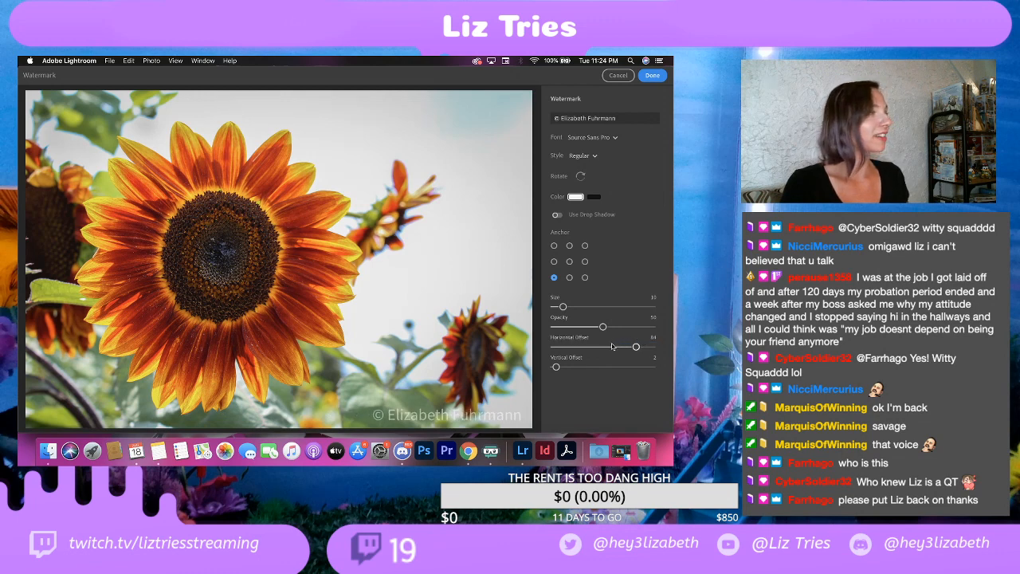
pyautogui.moveTo(557, 368); pyautogui.dragTo(633, 365)
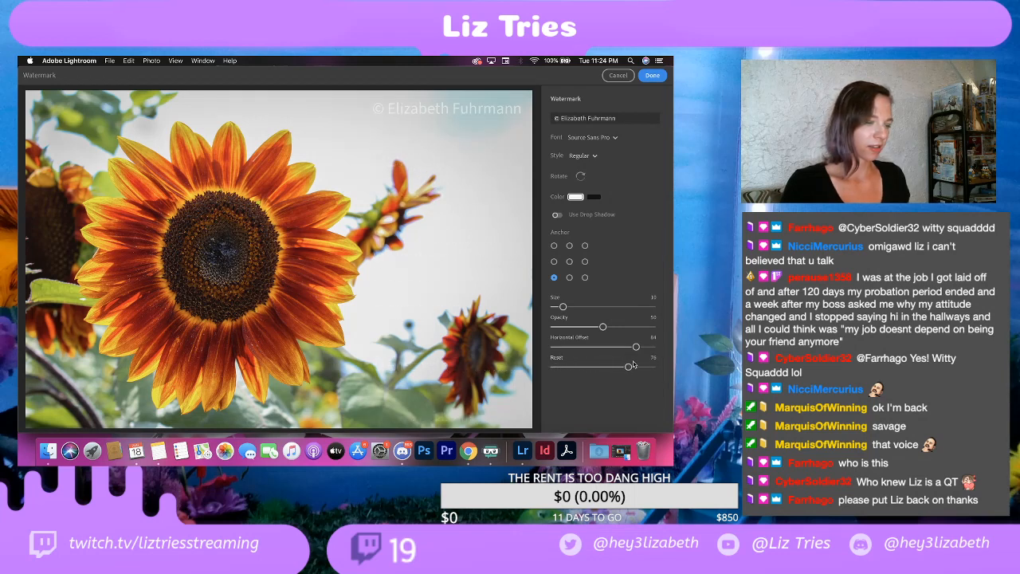
pyautogui.click(655, 75)
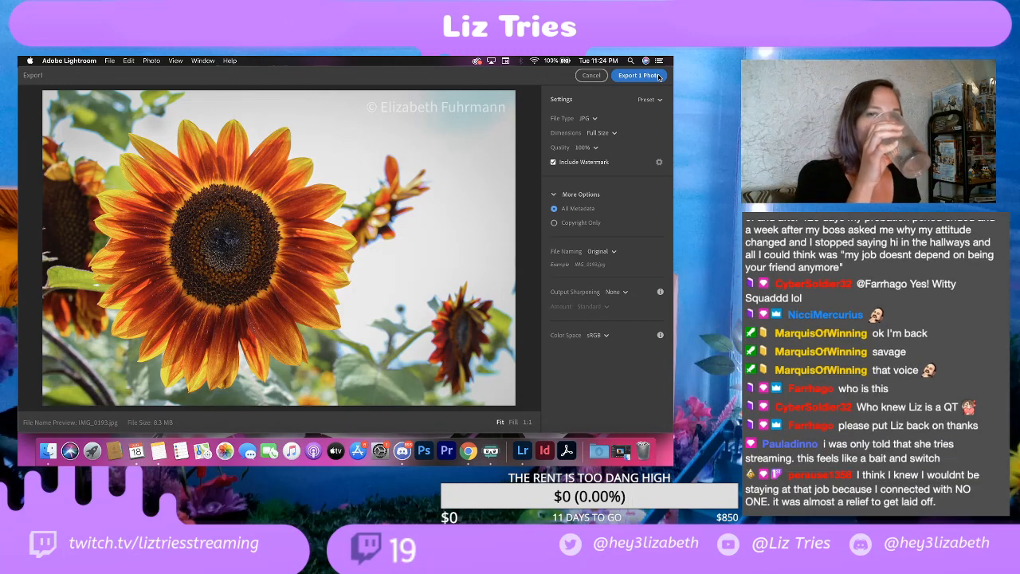
pyautogui.click(658, 75)
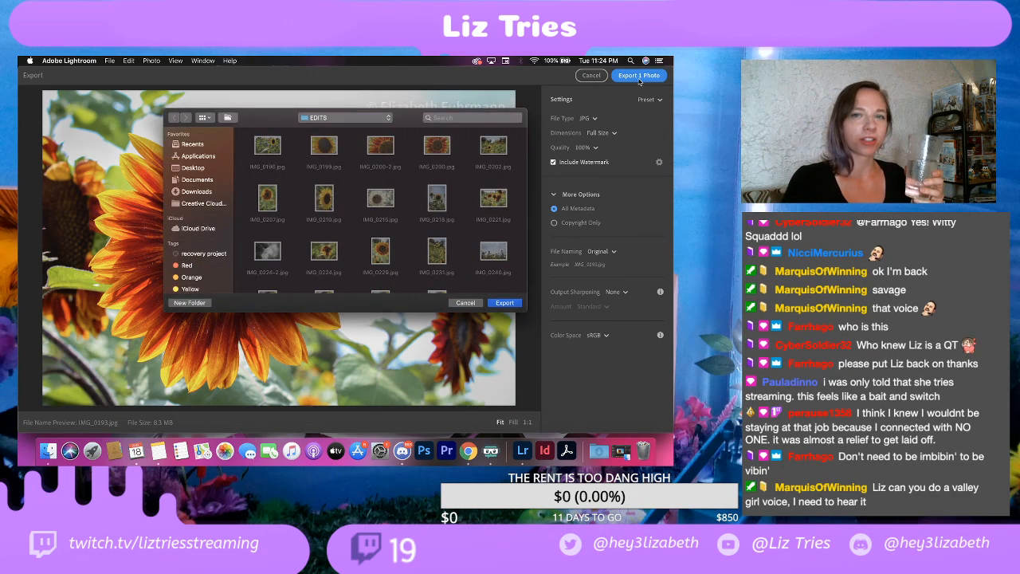
pyautogui.click(505, 303)
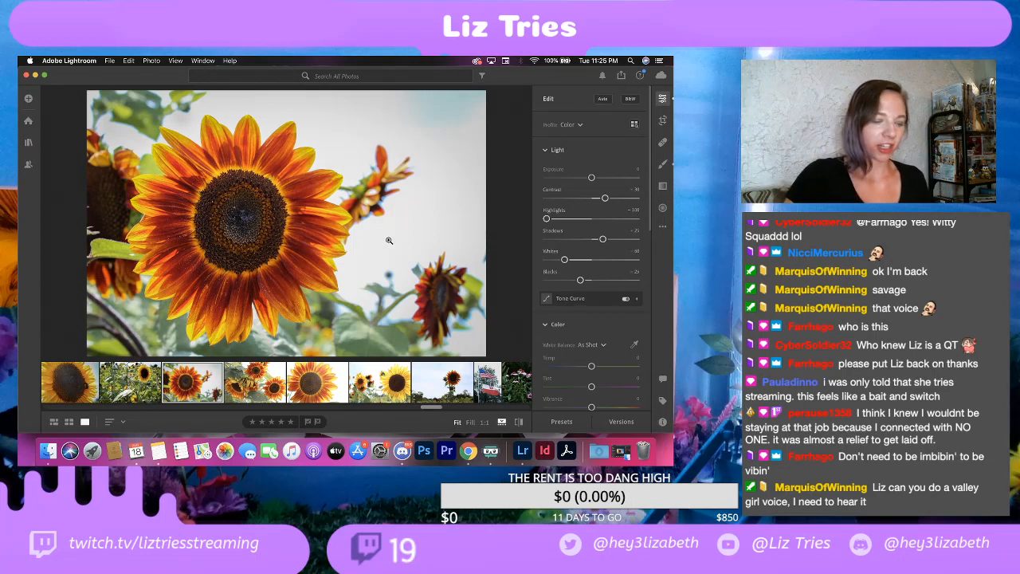
# Step: Set Contrast to +25, Highlights to -50, Shadows to +20, Whites to -100 and Blacks to -20 on the next photo, with several sunflowers
pyautogui.click(255, 389)
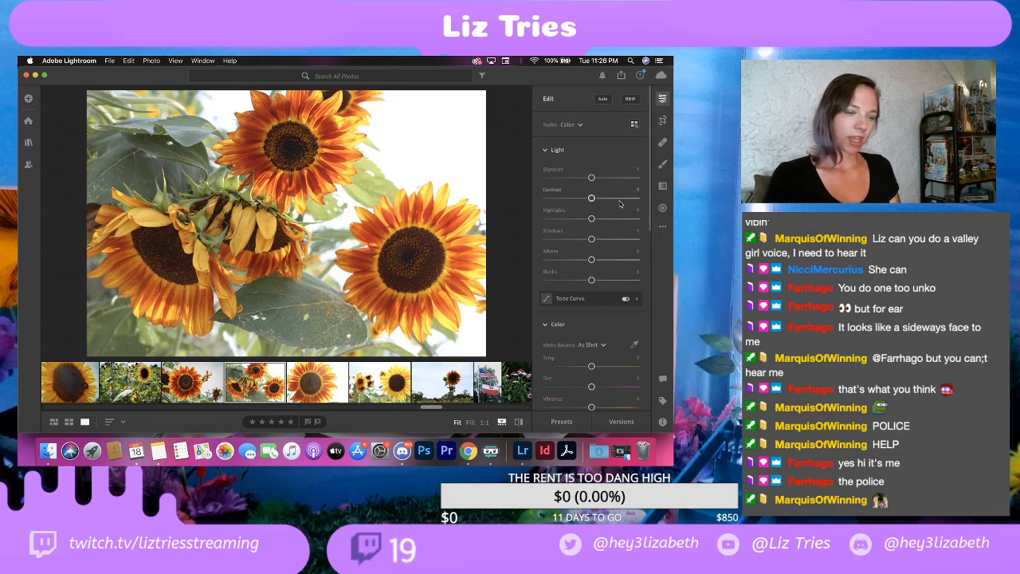
pyautogui.moveTo(591, 177); pyautogui.dragTo(606, 177)
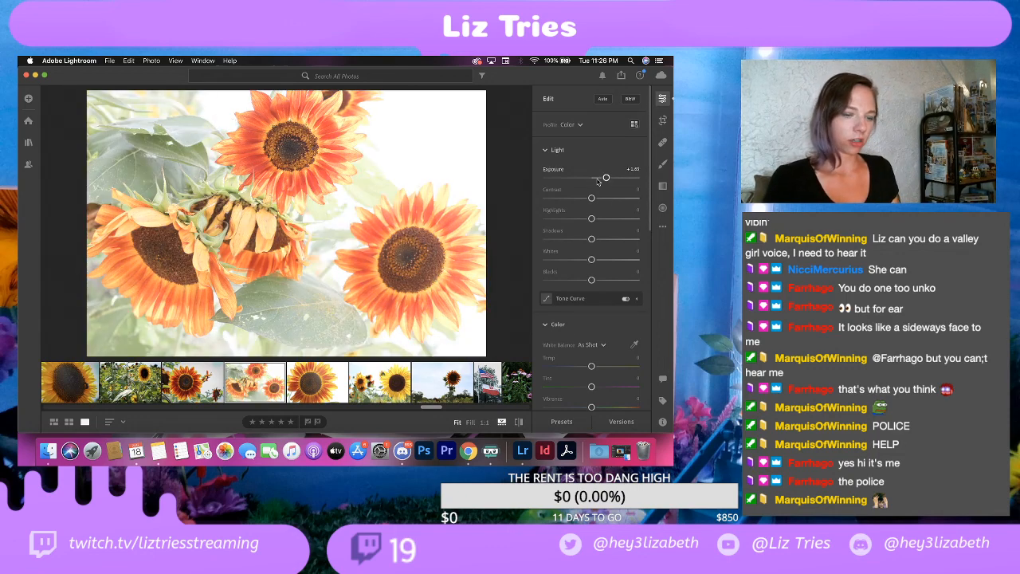
pyautogui.press('super+z')
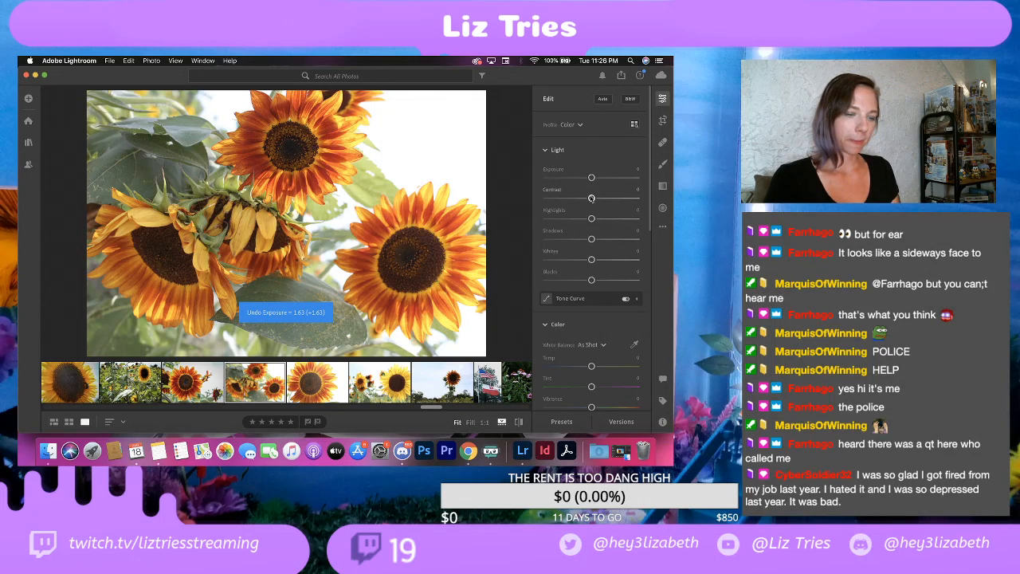
pyautogui.moveTo(591, 198); pyautogui.dragTo(602, 199)
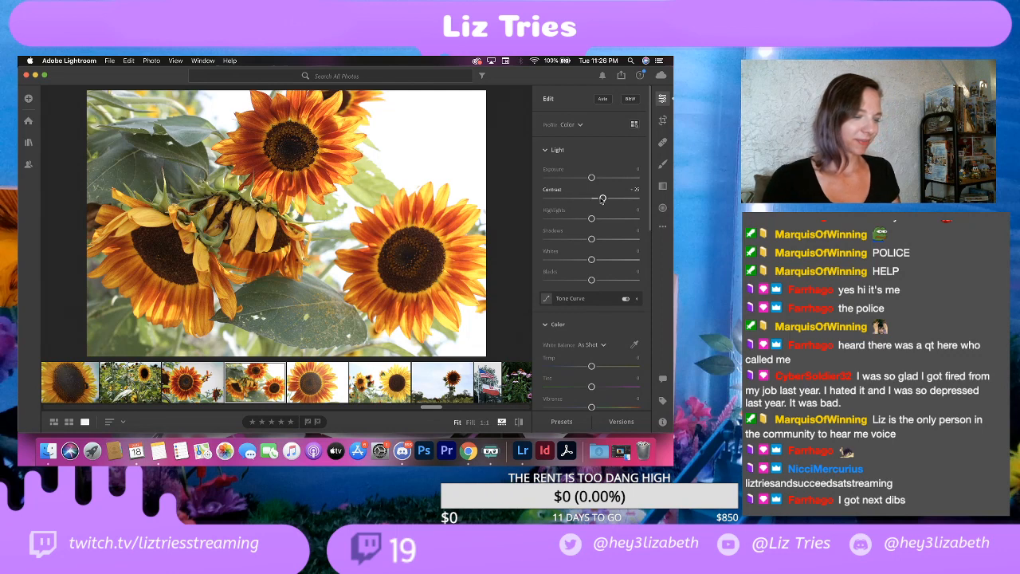
pyautogui.moveTo(591, 218); pyautogui.dragTo(570, 219)
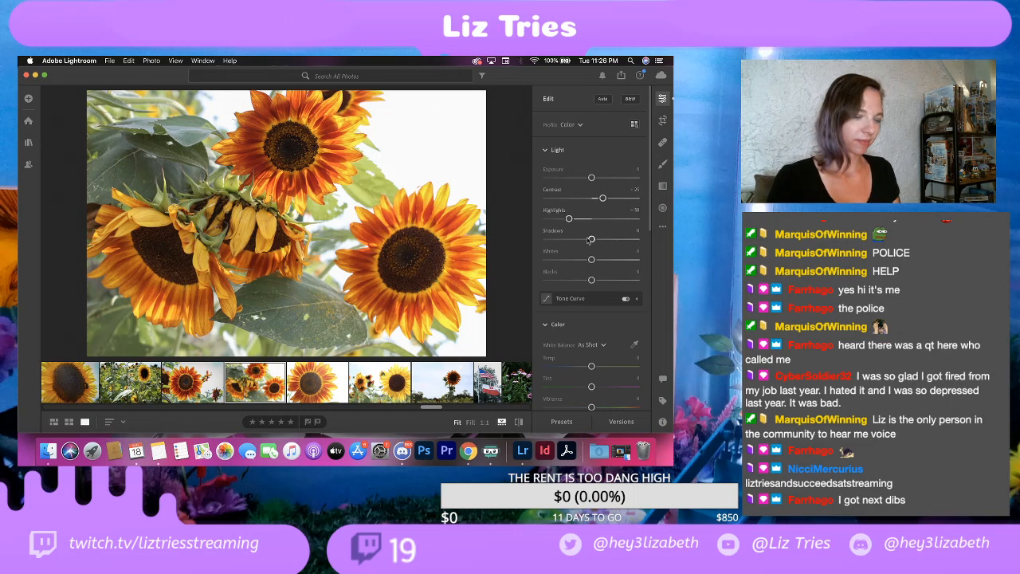
pyautogui.moveTo(590, 240); pyautogui.dragTo(546, 260)
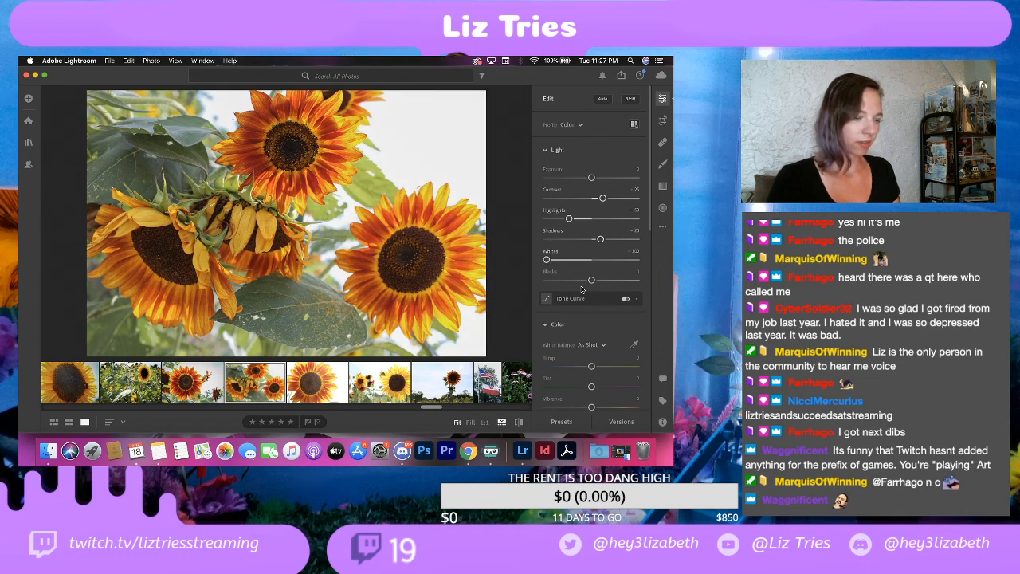
pyautogui.moveTo(590, 281); pyautogui.dragTo(581, 282)
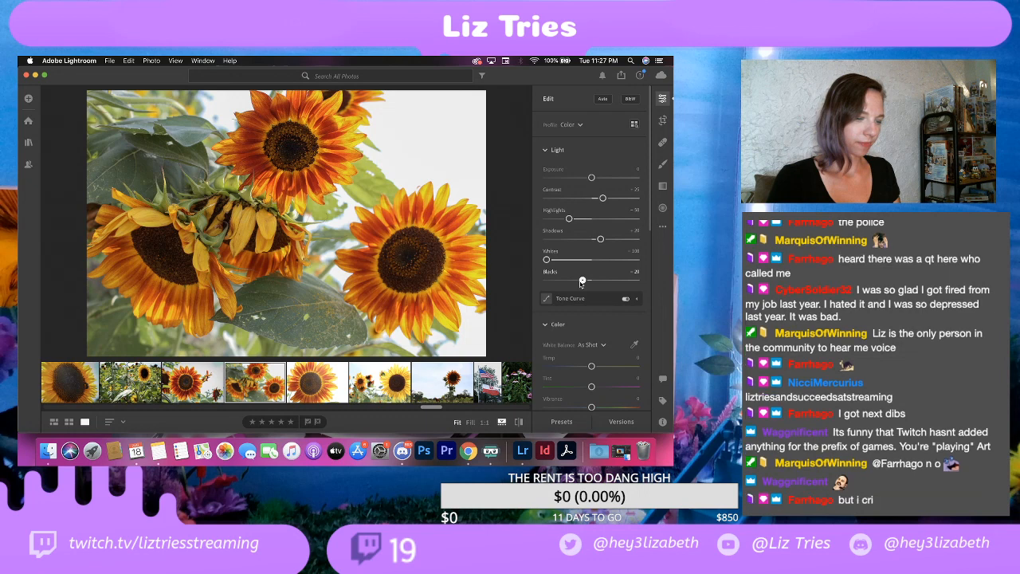
# Step: Try a slightly negative Vignette on the sunflower group photo, and set it to about +25
pyautogui.scroll(-5, 582, 282)
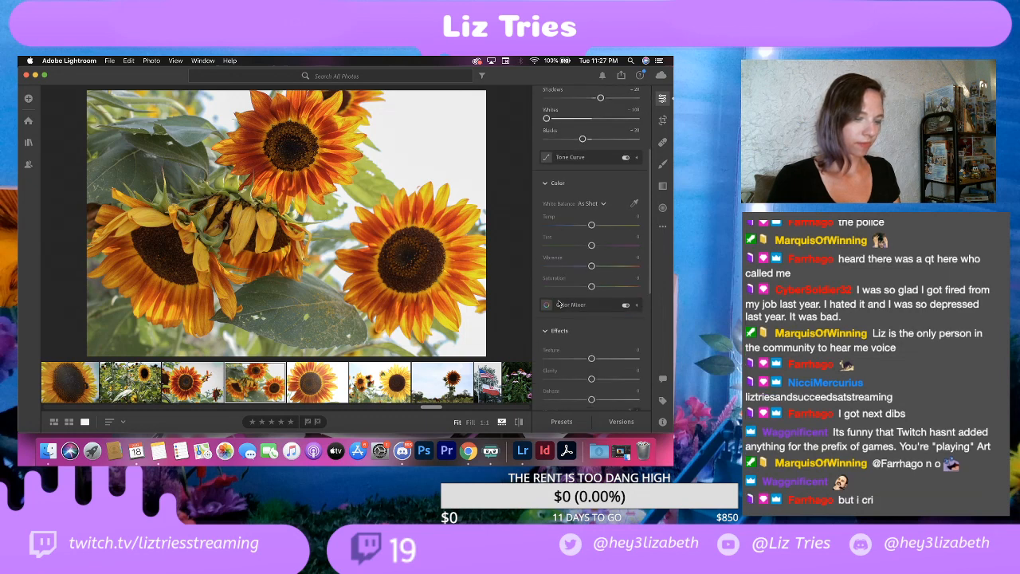
pyautogui.scroll(-2, 588, 312)
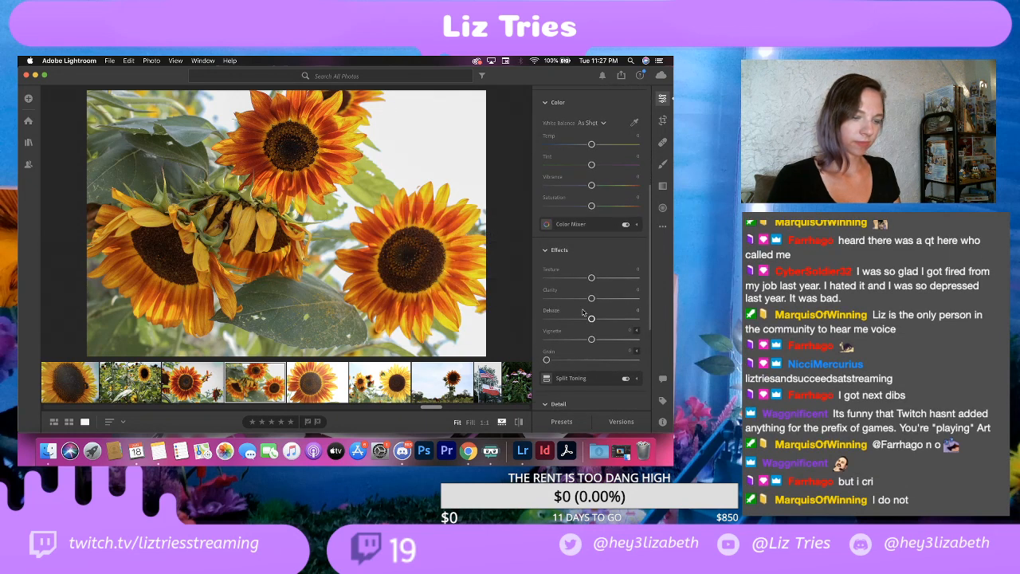
pyautogui.moveTo(592, 329); pyautogui.dragTo(587, 332)
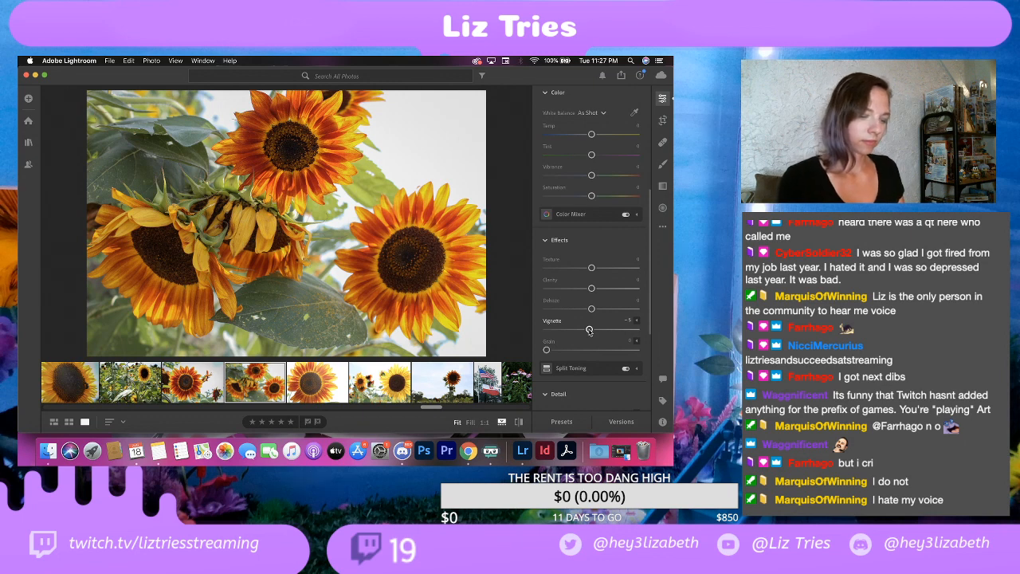
pyautogui.press('F2')
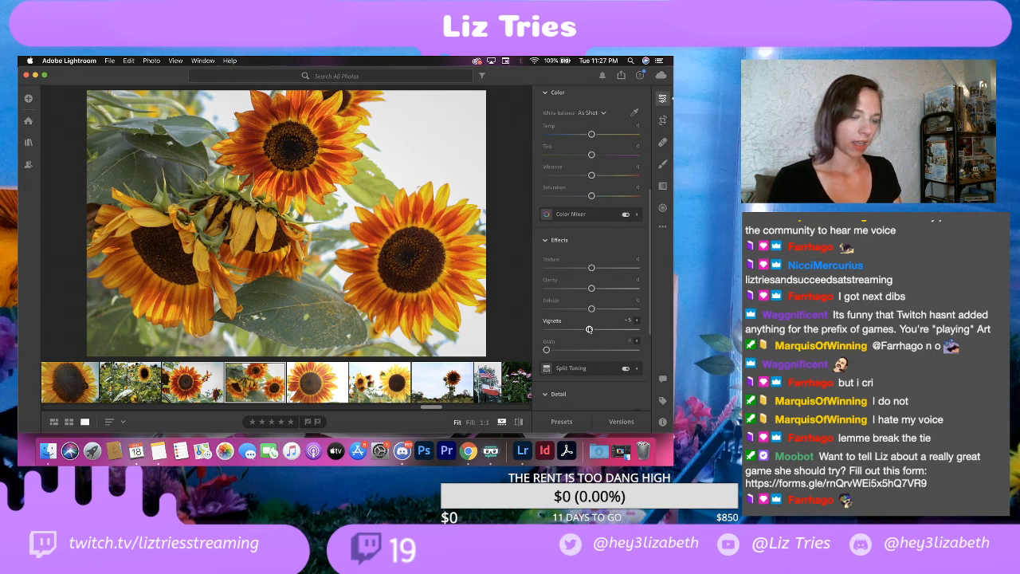
pyautogui.moveTo(589, 330)
pyautogui.mouseDown()
pyautogui.moveTo(604, 331)
pyautogui.moveTo(595, 333)
pyautogui.mouseUp()
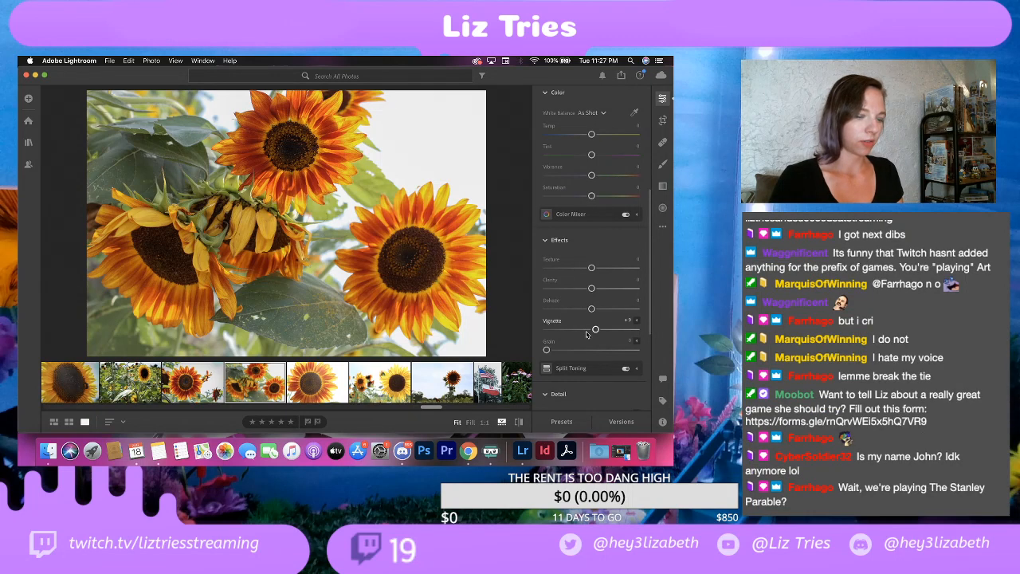
pyautogui.moveTo(595, 329)
pyautogui.mouseDown()
pyautogui.moveTo(627, 331)
pyautogui.moveTo(603, 332)
pyautogui.mouseUp()
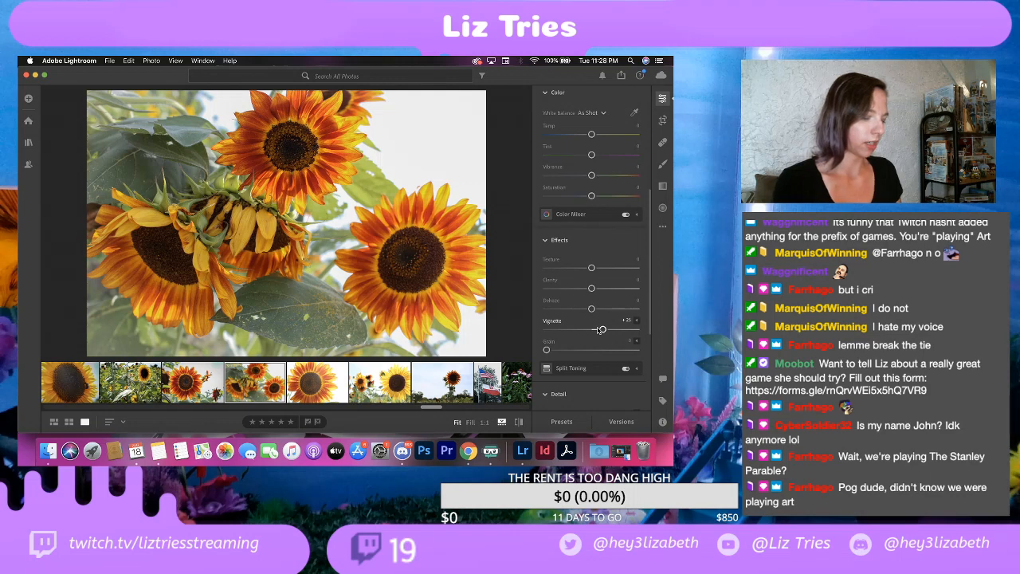
pyautogui.scroll(-8, 598, 331)
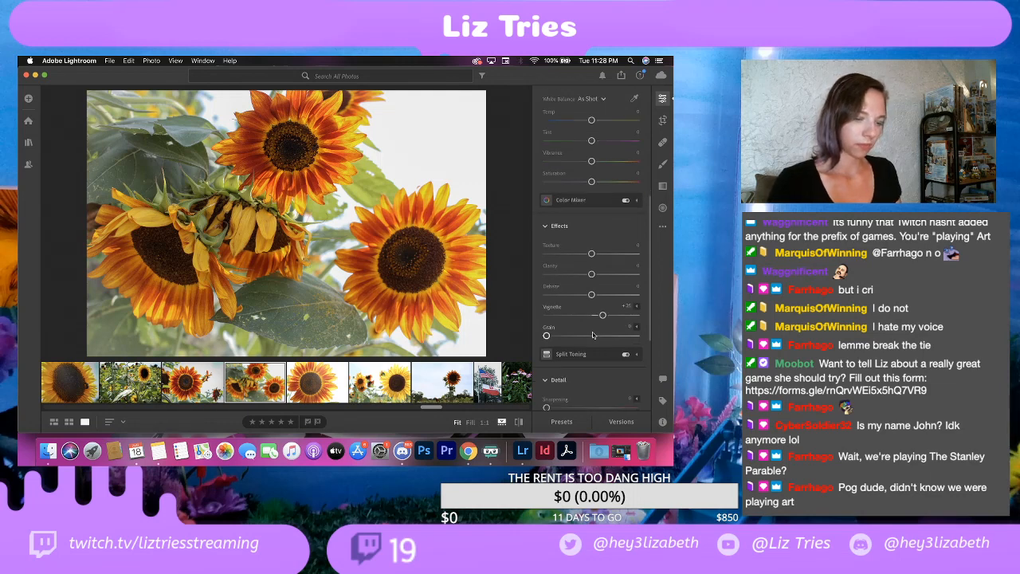
pyautogui.scroll(8, 592, 335)
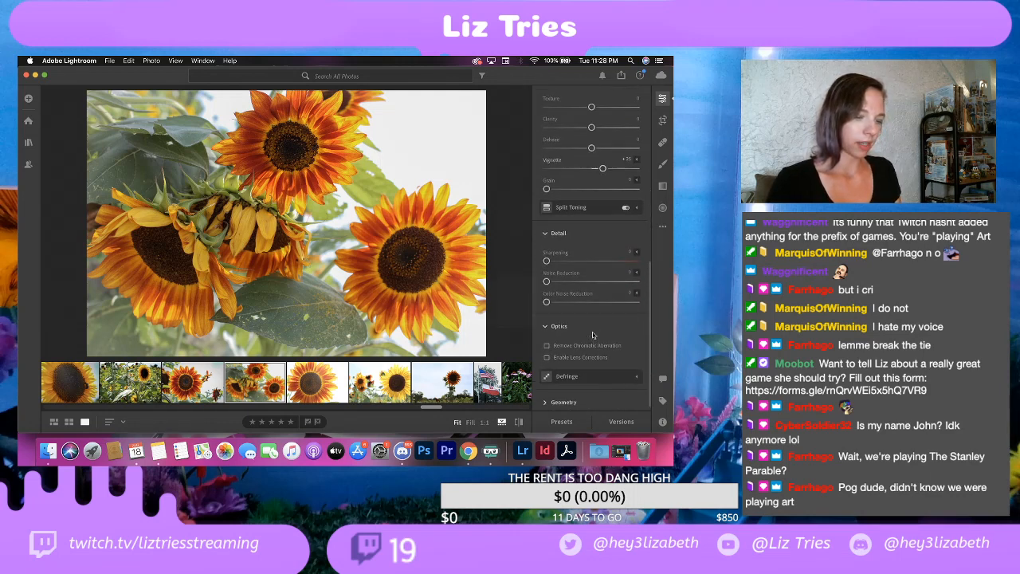
pyautogui.click(663, 164)
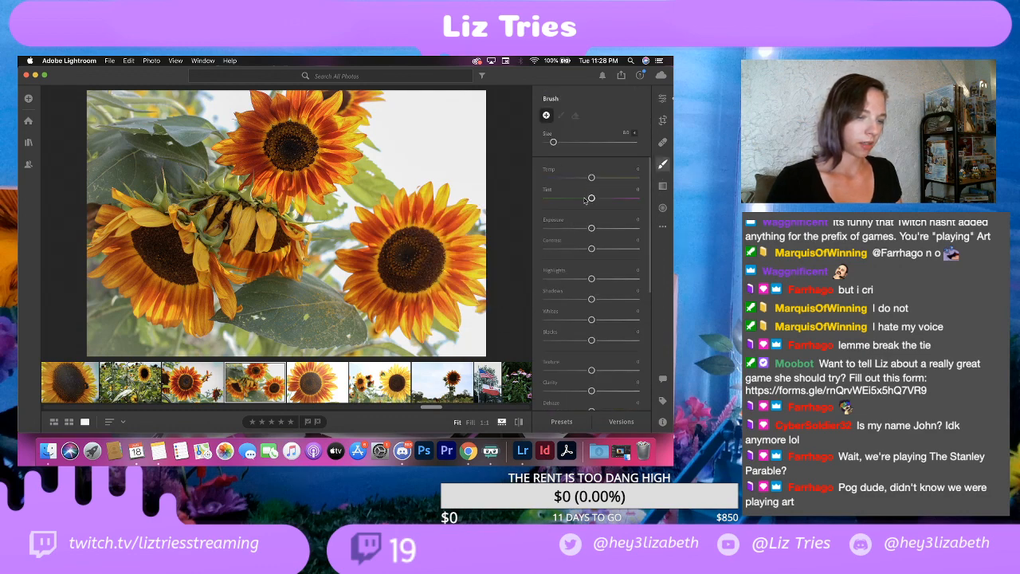
pyautogui.moveTo(592, 228); pyautogui.dragTo(583, 229)
pyautogui.moveTo(391, 165)
pyautogui.mouseDown()
pyautogui.moveTo(386, 129)
pyautogui.moveTo(411, 121)
pyautogui.moveTo(464, 137)
pyautogui.mouseUp()
pyautogui.press('super+z')
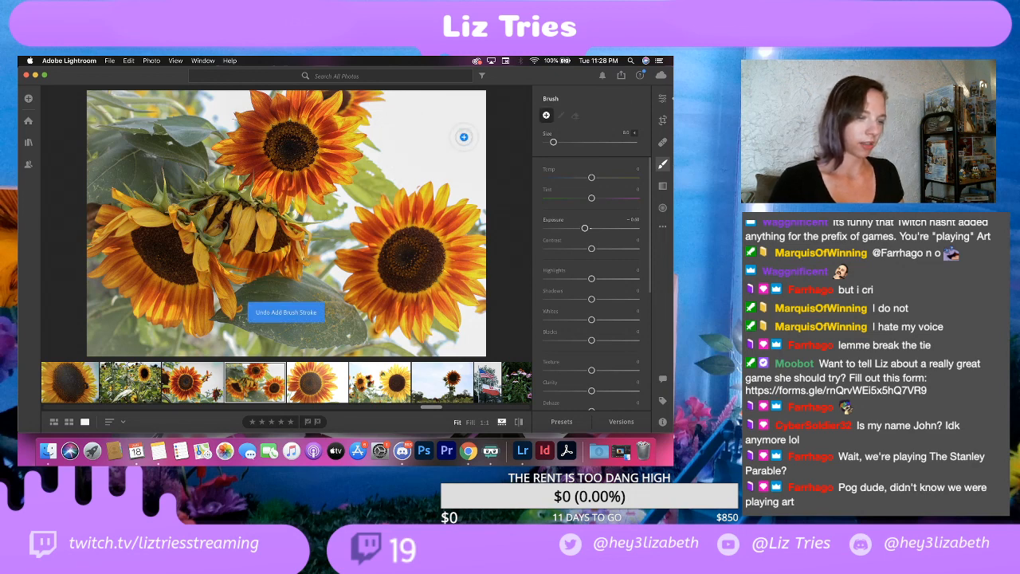
pyautogui.click(663, 99)
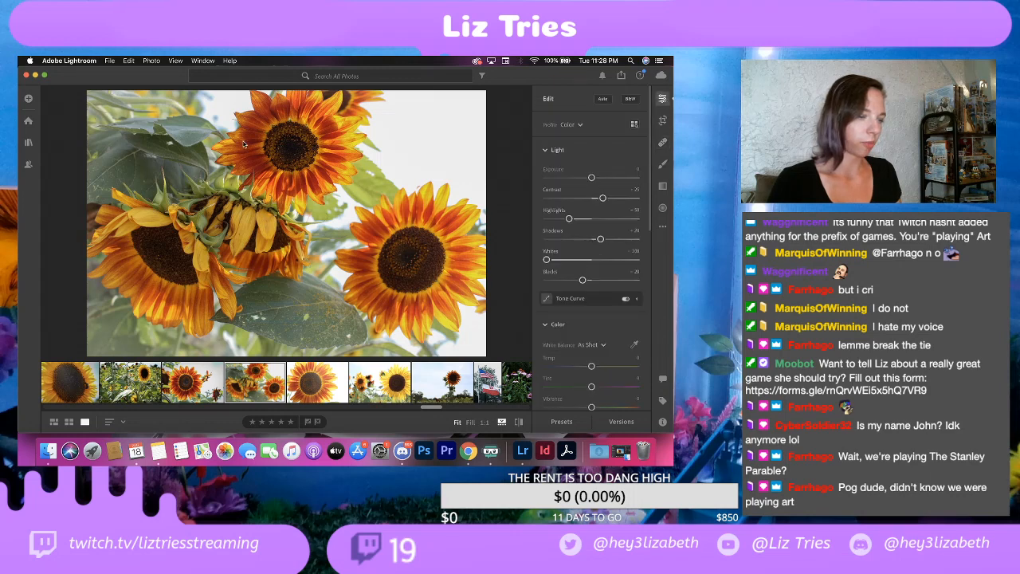
# Step: Start exporting the sunflower group photo and open its watermark settings
pyautogui.click(110, 61)
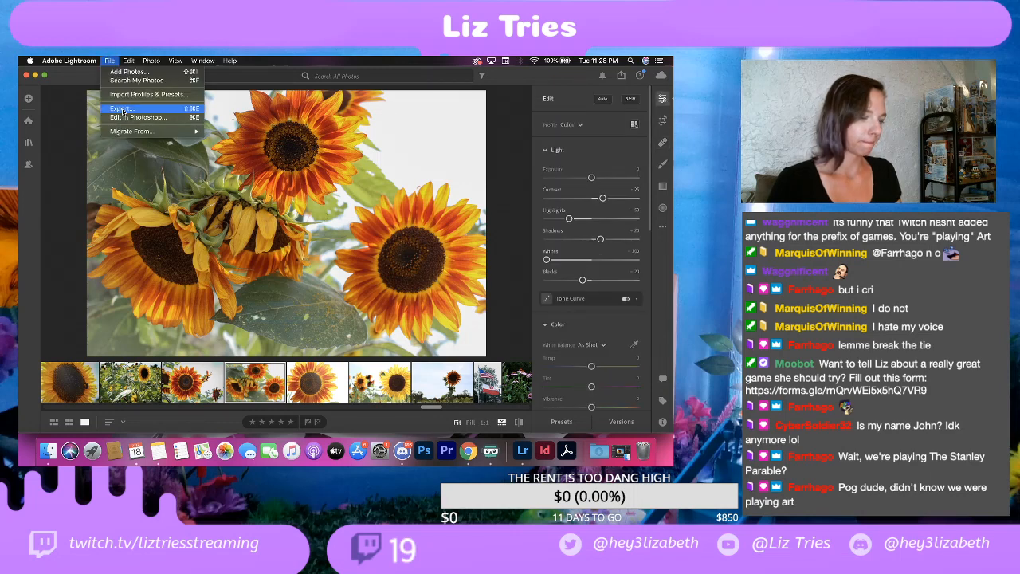
pyautogui.click(121, 108)
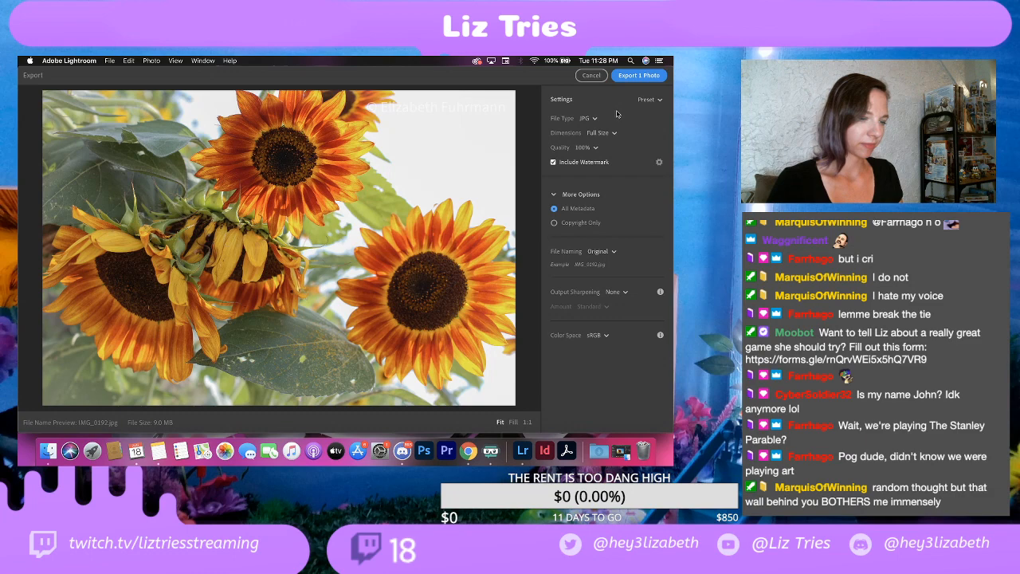
pyautogui.click(659, 162)
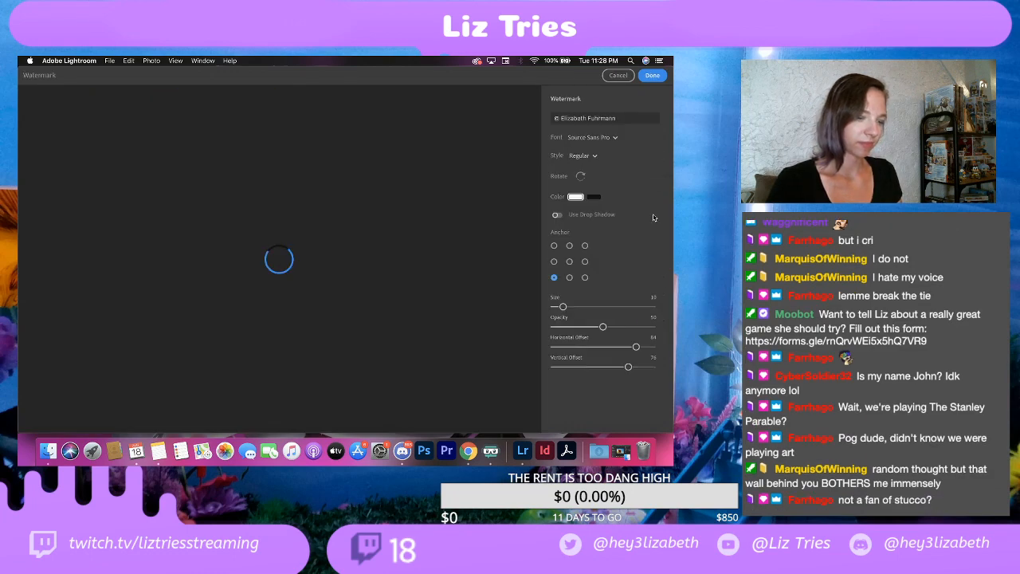
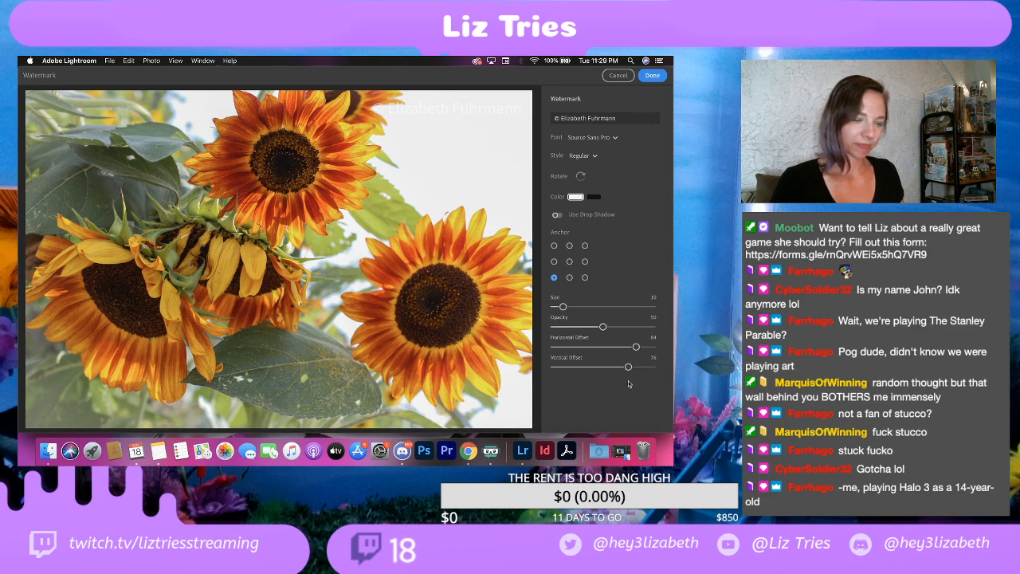
# Step: Set the watermark's Vertical Offset to 2 and export the sunflower group photo to the EDITS folder
pyautogui.moveTo(628, 365); pyautogui.dragTo(558, 376)
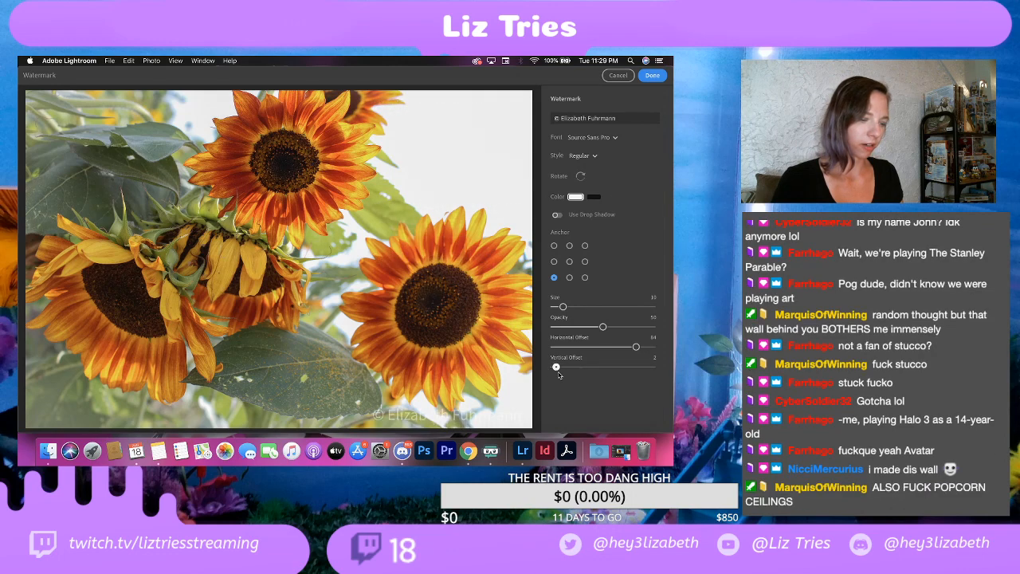
pyautogui.click(650, 76)
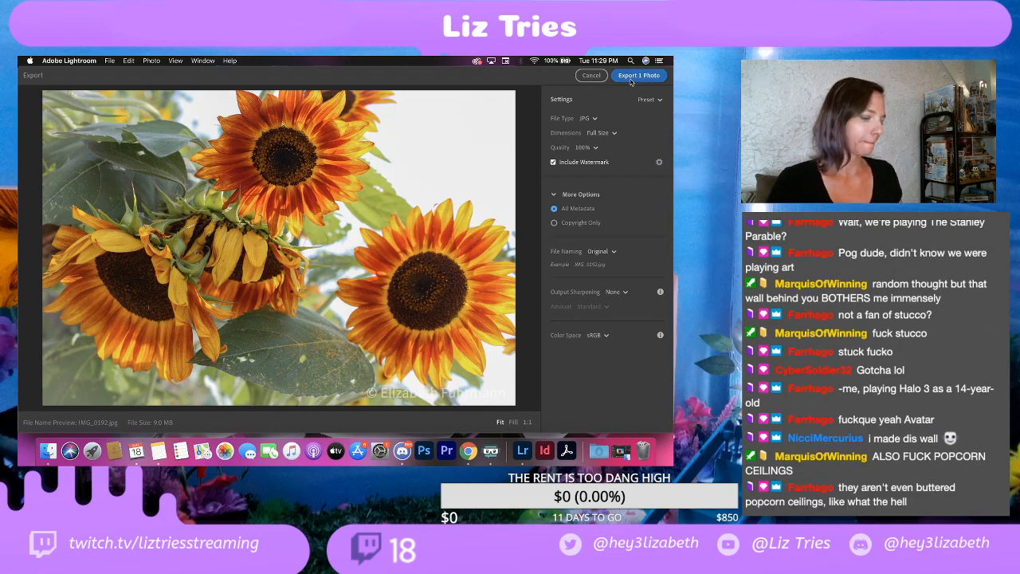
pyautogui.click(631, 79)
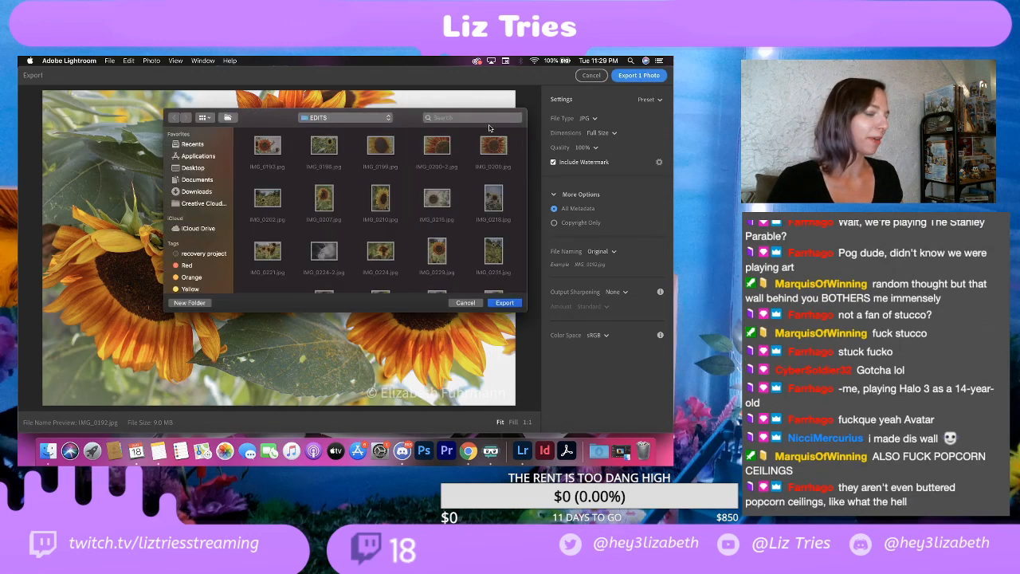
pyautogui.click(507, 307)
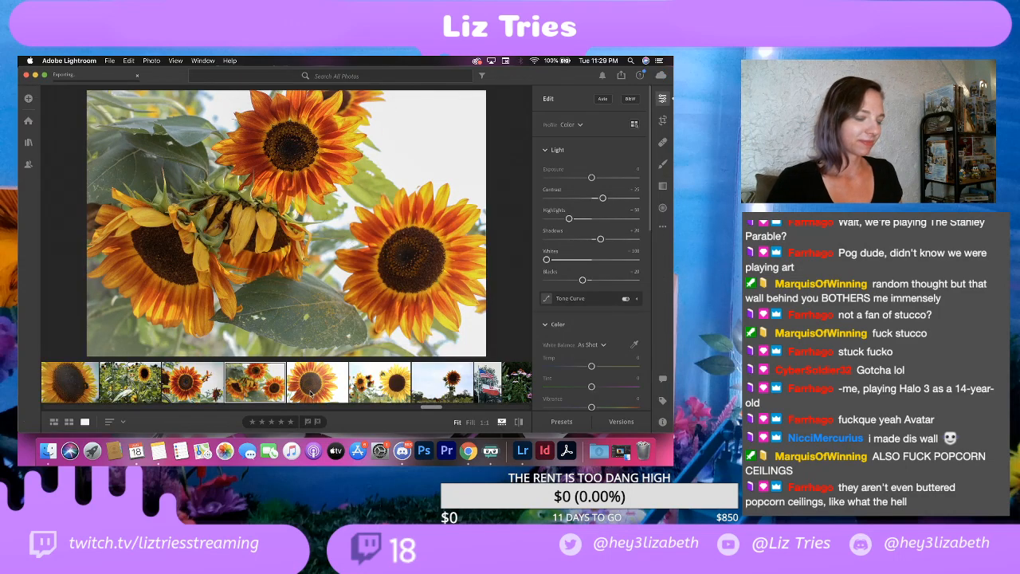
# Step: Delete the next photo, the close-up of a single orange sunflower against a white background
pyautogui.click(311, 392)
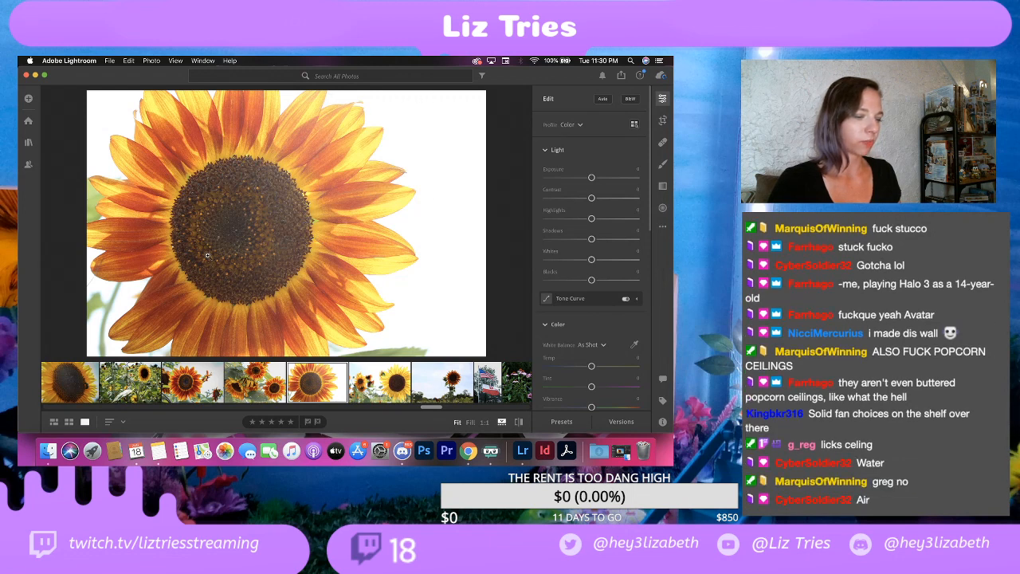
pyautogui.rightClick(322, 287)
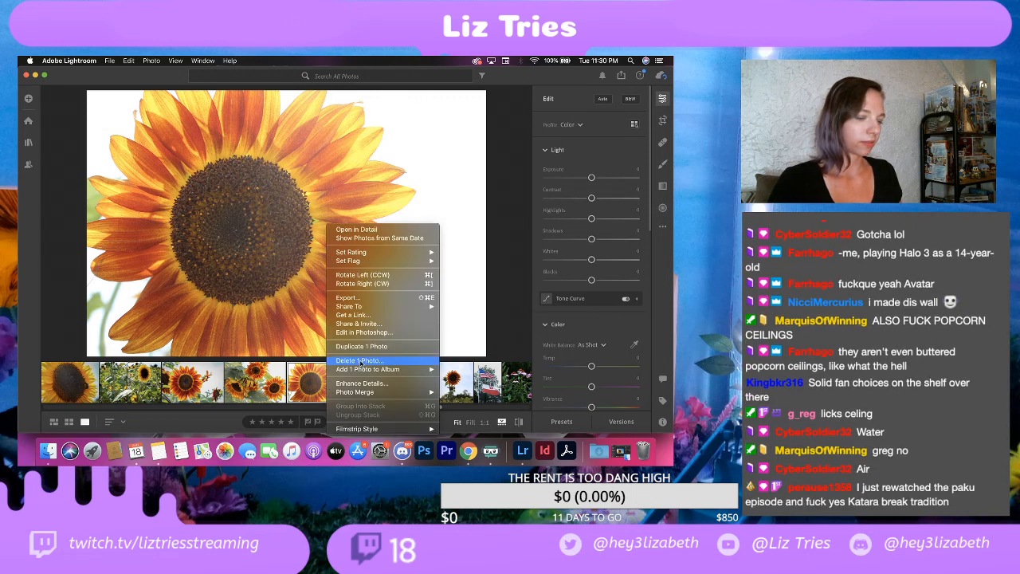
pyautogui.click(360, 365)
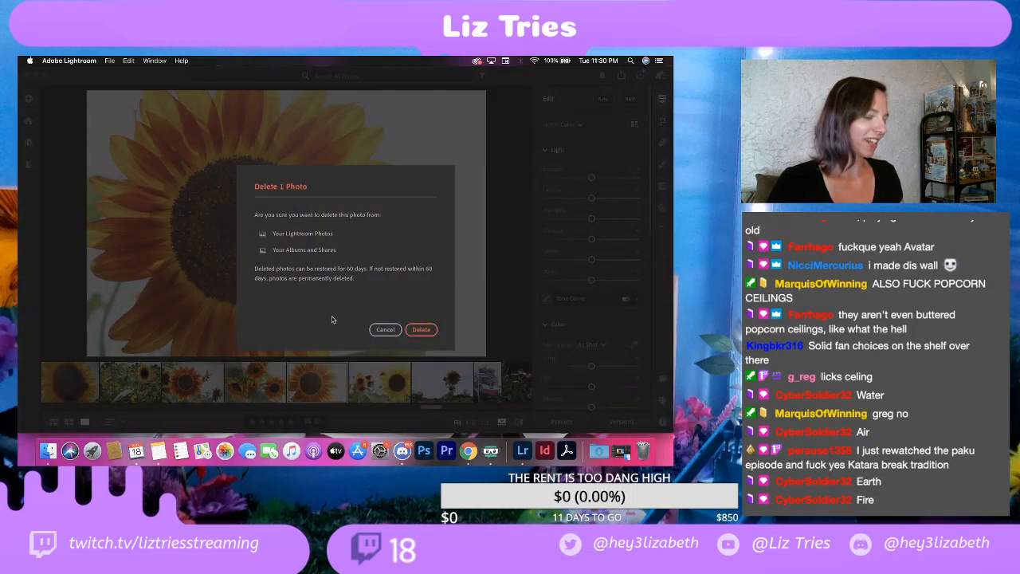
pyautogui.click(421, 329)
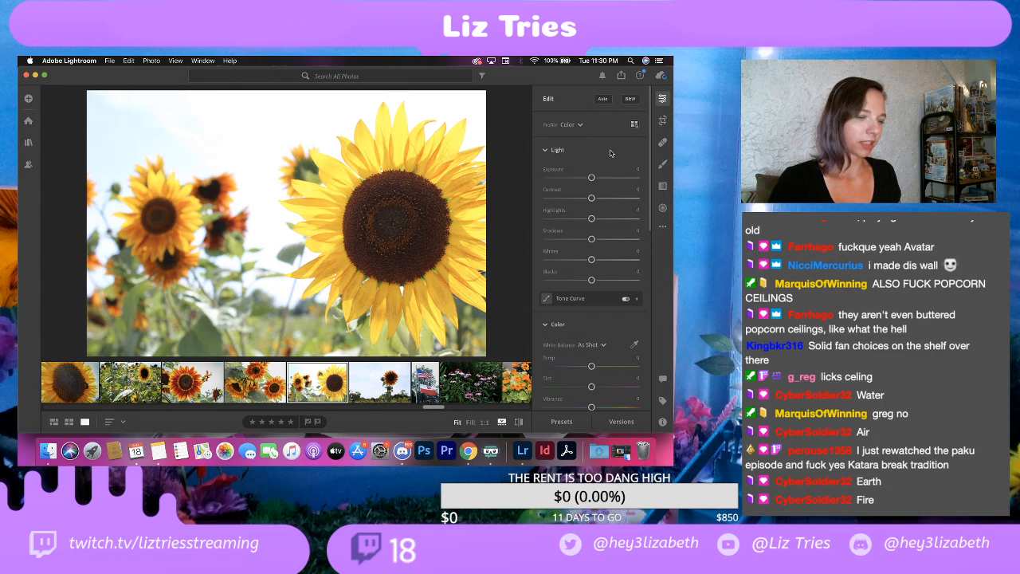
# Step: Set Contrast to +30, Highlights to -100, Shadows to +20, Whites to -100 and Blacks to -30 on the large yellow sunflower photo
pyautogui.moveTo(590, 198); pyautogui.dragTo(529, 220)
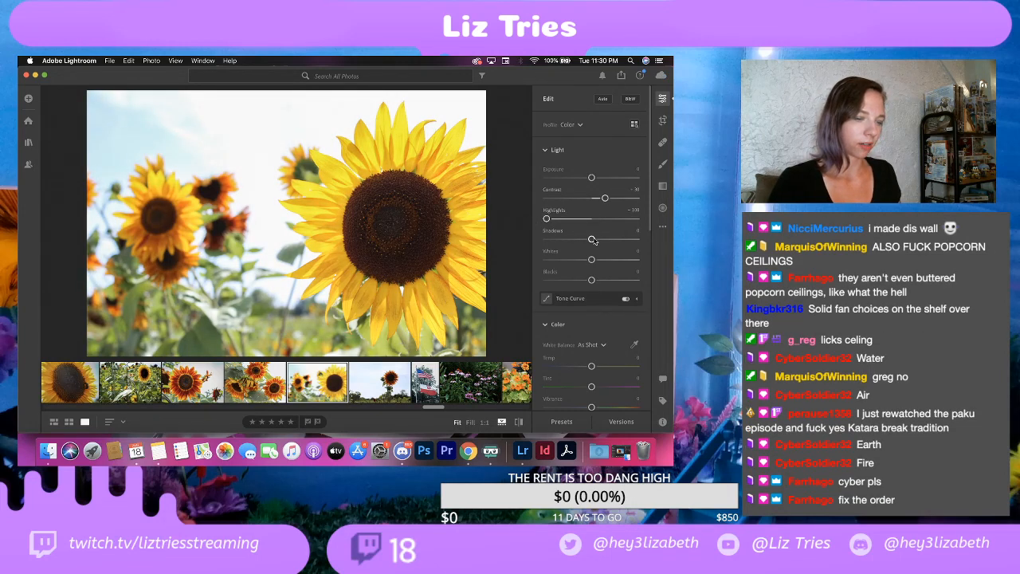
pyautogui.moveTo(591, 239); pyautogui.dragTo(546, 260)
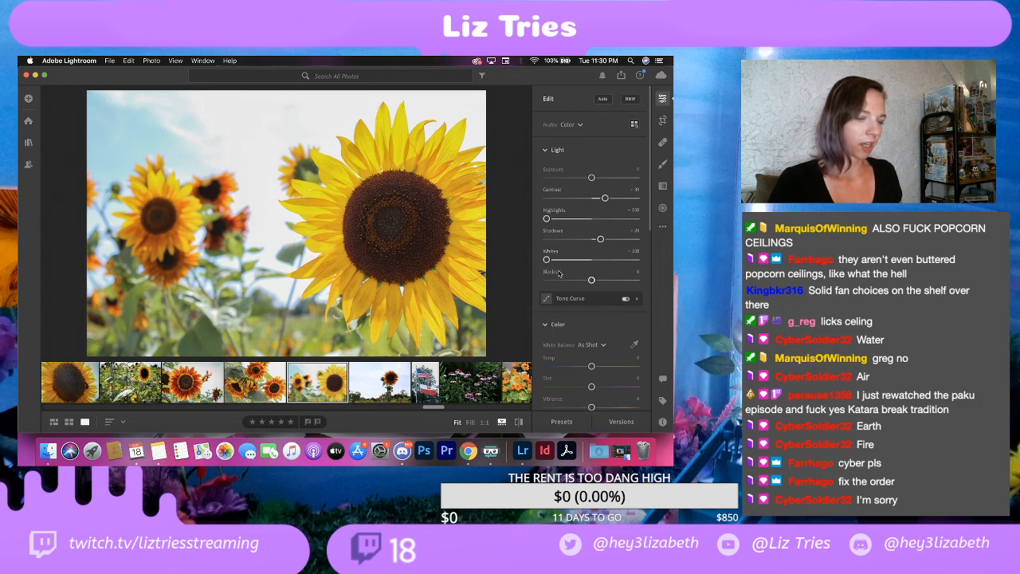
pyautogui.moveTo(590, 282); pyautogui.dragTo(579, 284)
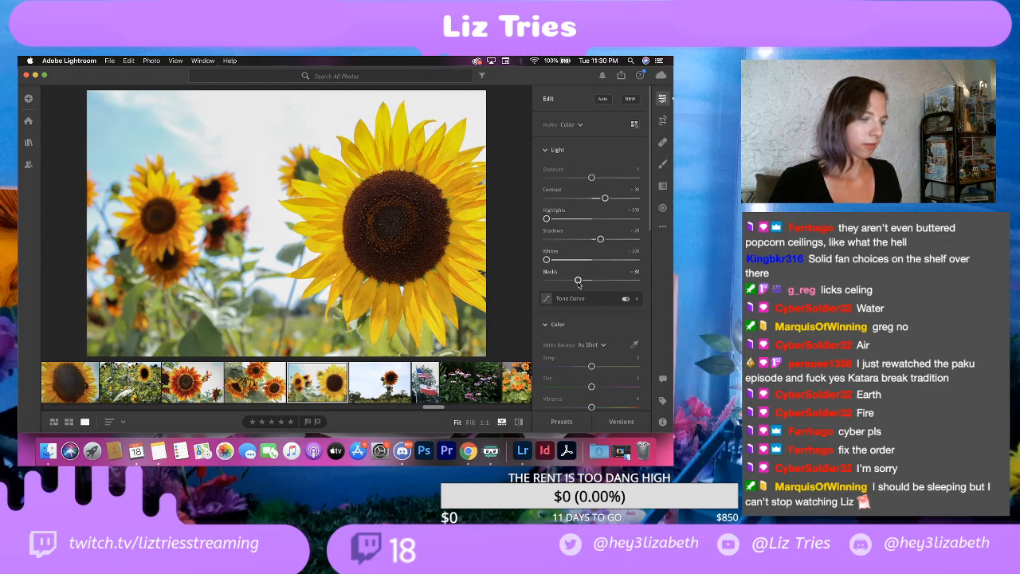
# Step: Set the Vignette to +15 on the large yellow sunflower photo
pyautogui.scroll(-5, 556, 230)
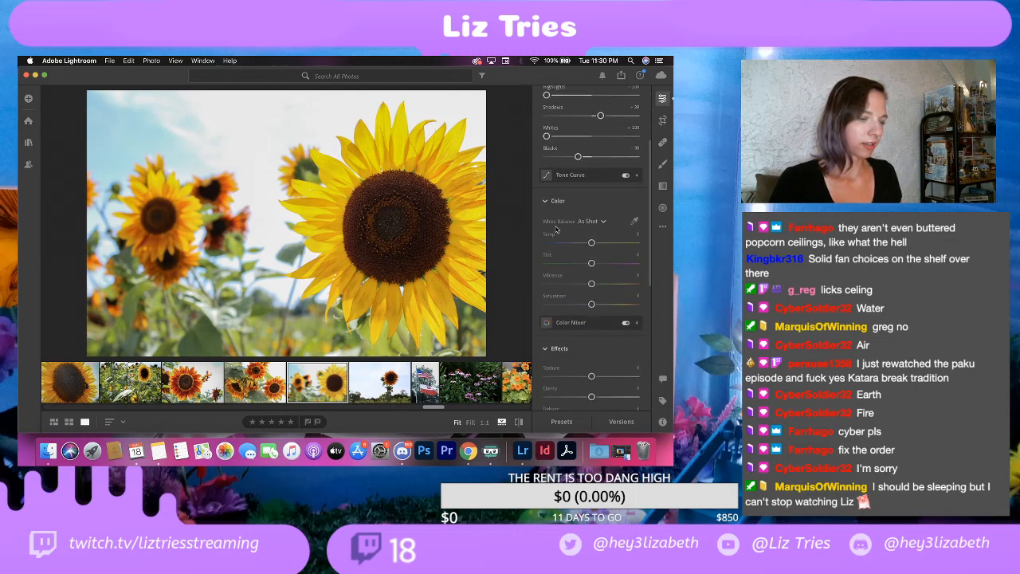
pyautogui.scroll(-2, 557, 239)
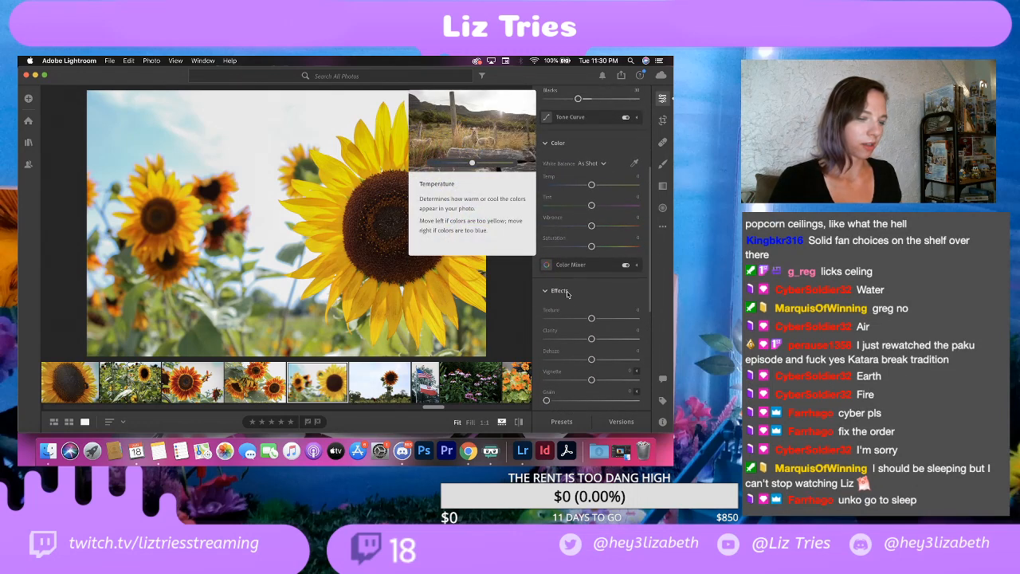
pyautogui.scroll(-2, 568, 295)
pyautogui.scroll(-1, 571, 298)
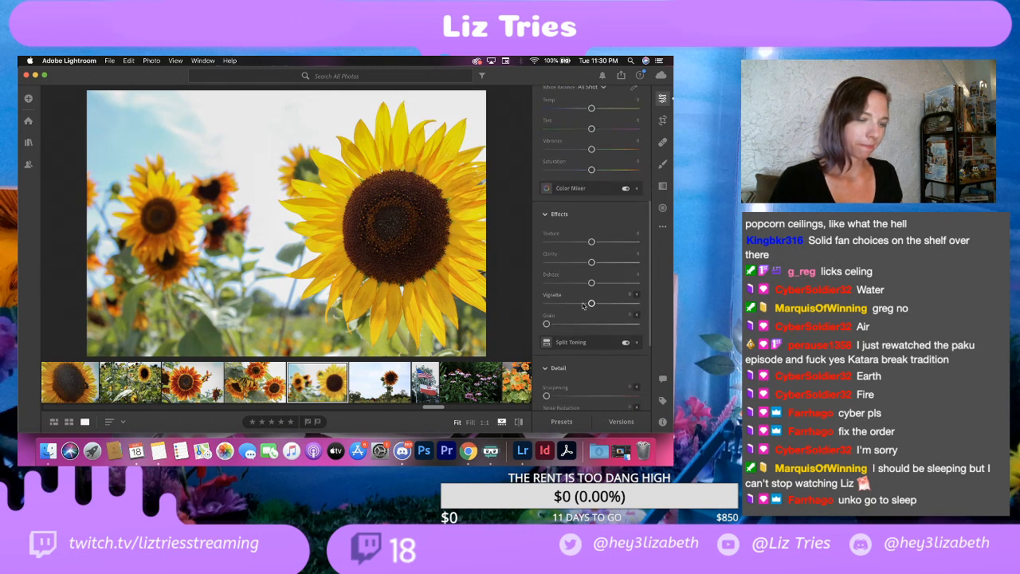
pyautogui.moveTo(590, 303); pyautogui.dragTo(598, 304)
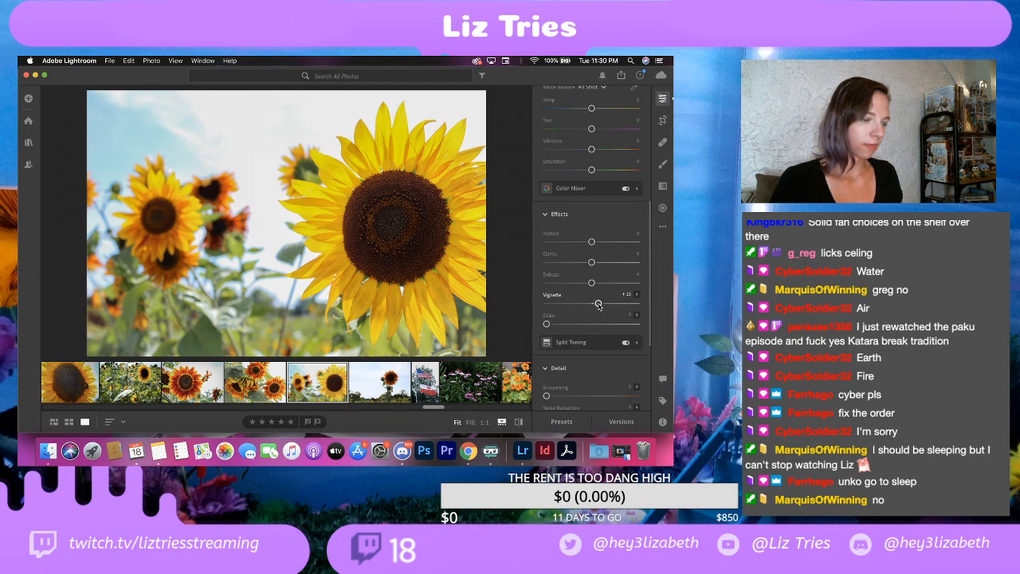
pyautogui.scroll(-6, 566, 309)
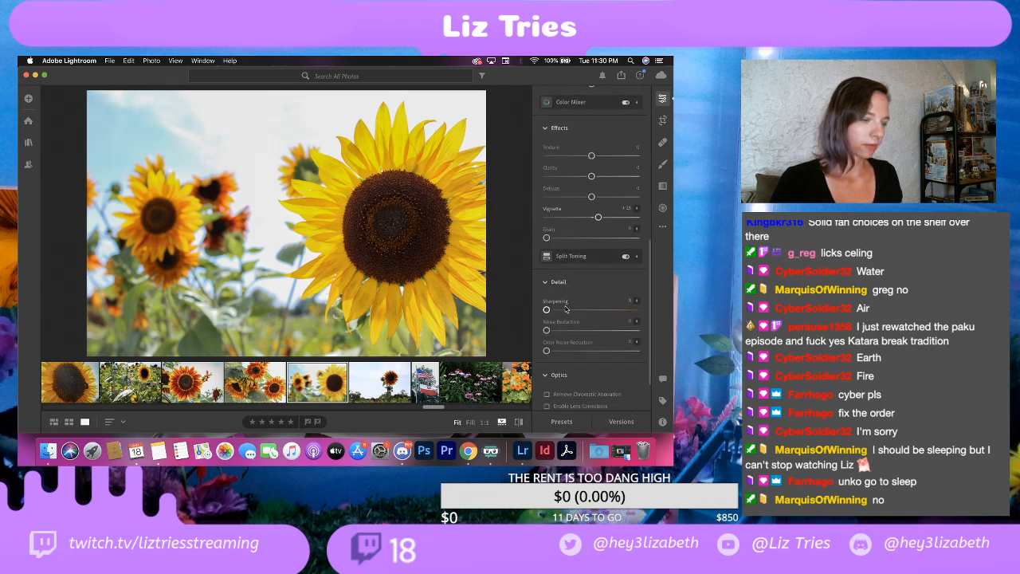
pyautogui.scroll(8, 566, 309)
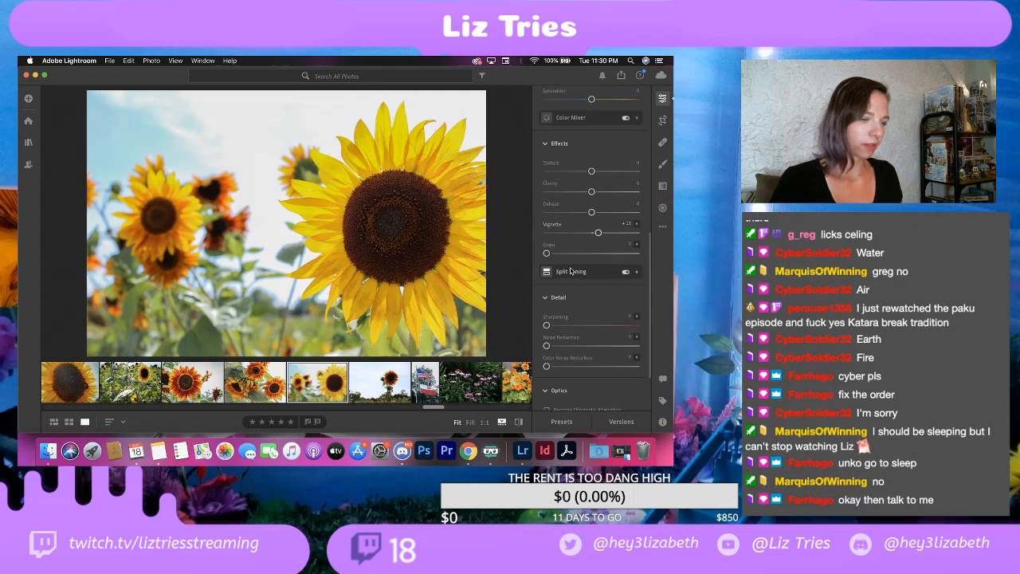
# Step: Export the yellow sunflower photo to the EDITS folder with its watermark moved to Horizontal Offset 3
pyautogui.click(109, 61)
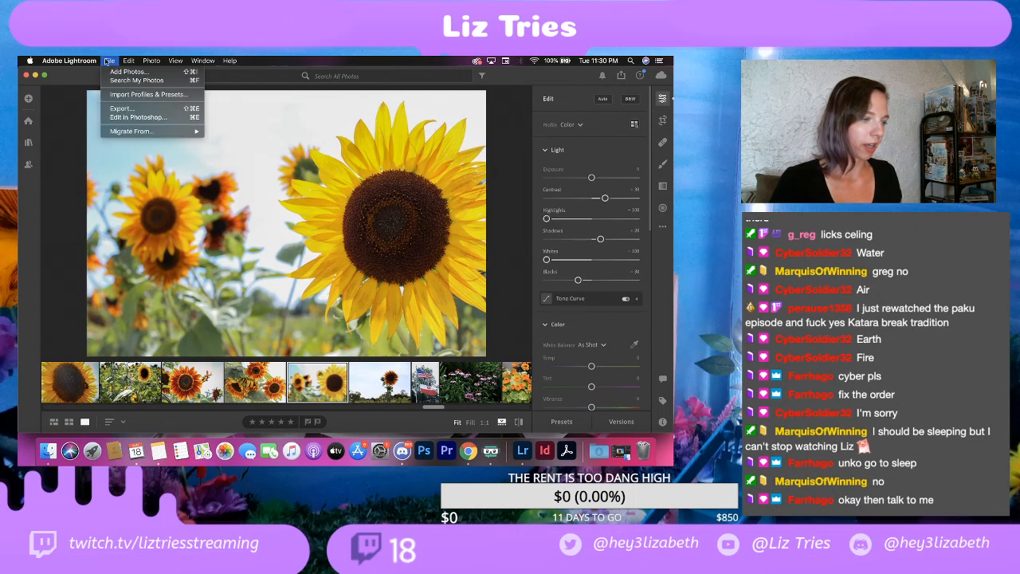
pyautogui.click(114, 116)
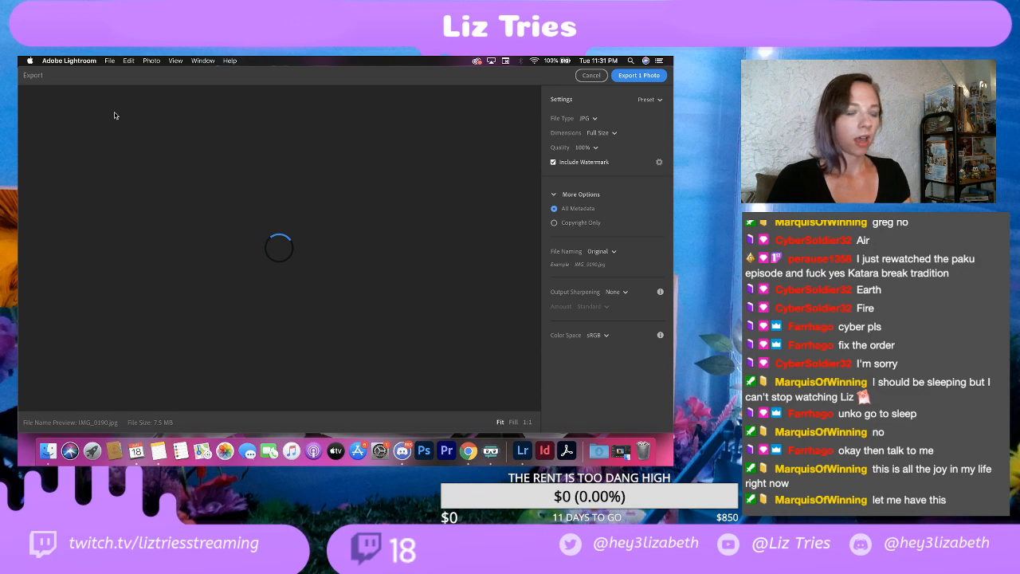
pyautogui.click(658, 163)
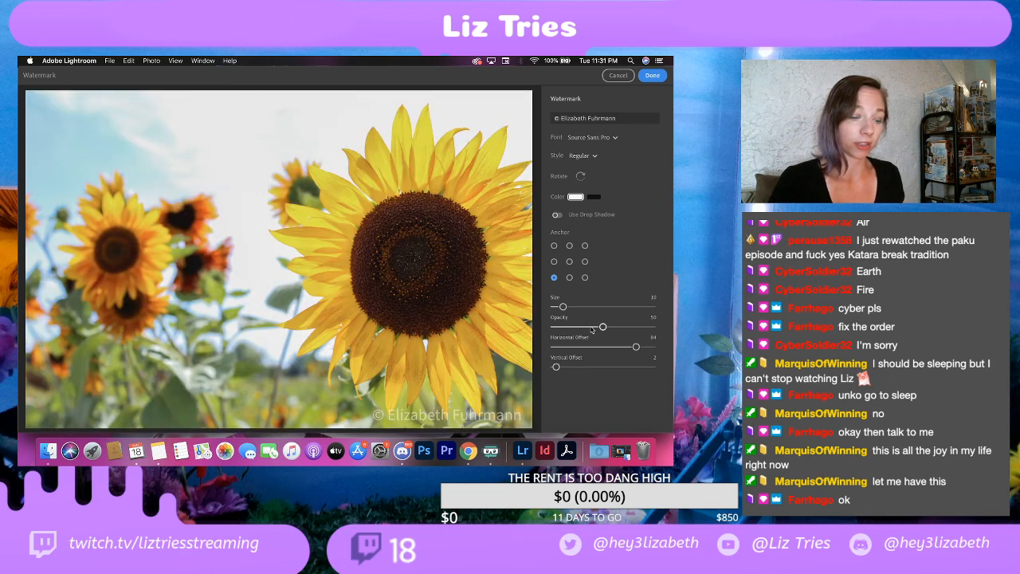
pyautogui.moveTo(620, 350); pyautogui.dragTo(557, 349)
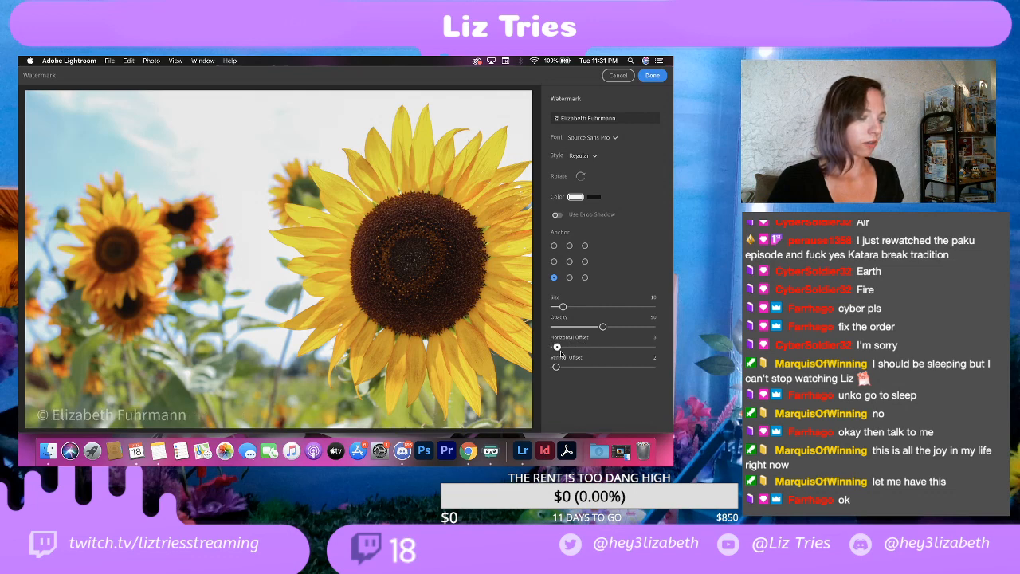
pyautogui.click(653, 76)
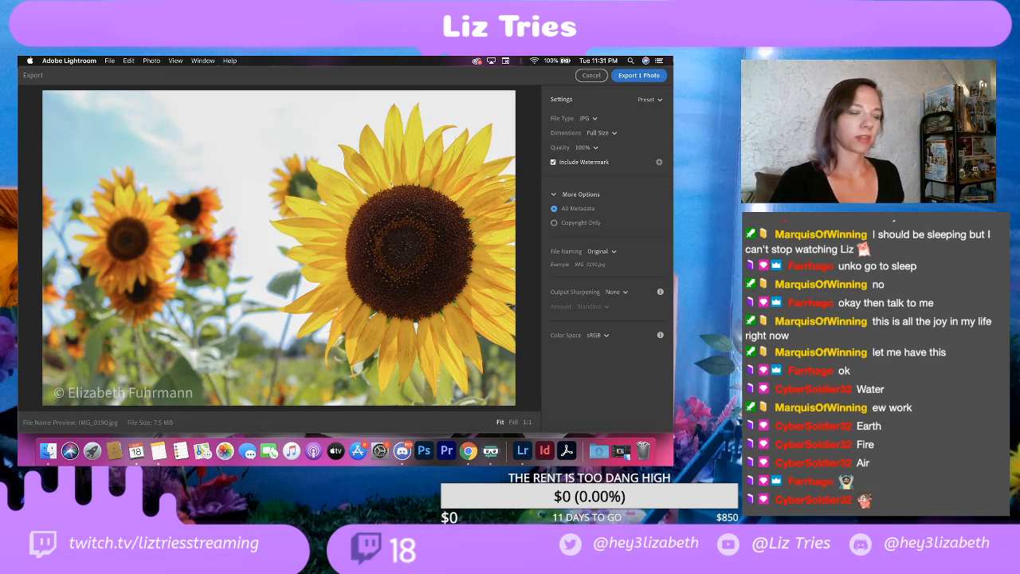
pyautogui.click(631, 77)
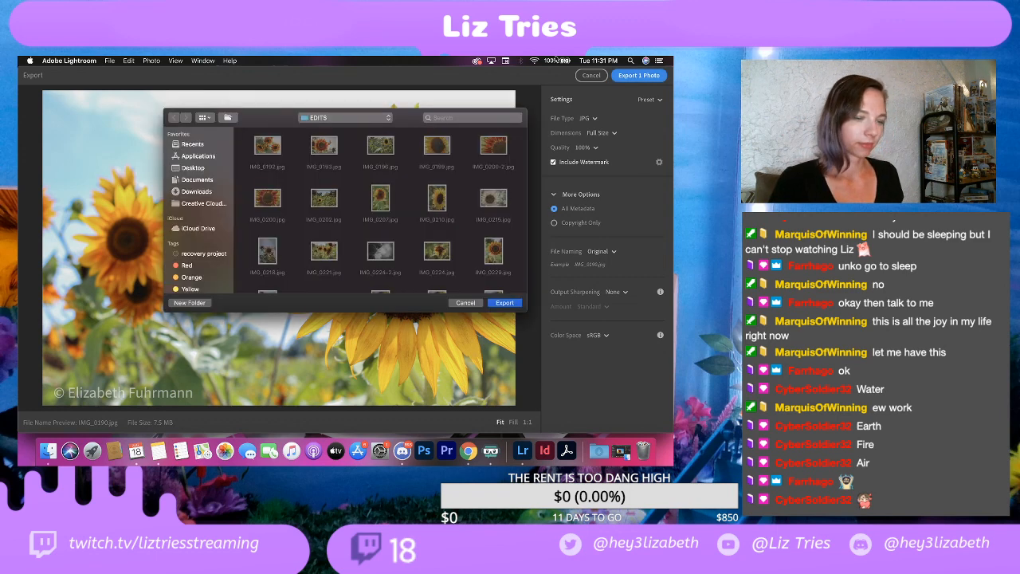
pyautogui.click(514, 304)
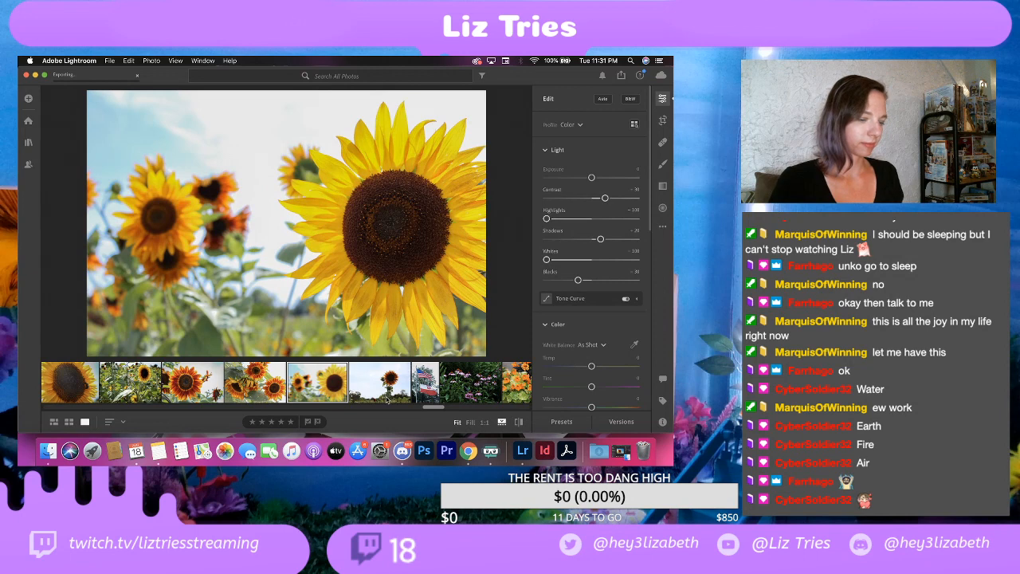
# Step: Set Contrast to +20, Highlights to -100, Shadows to +20, Whites to -40 and Blacks to +30 on the photo of the lone sunflower against the sky
pyautogui.click(387, 384)
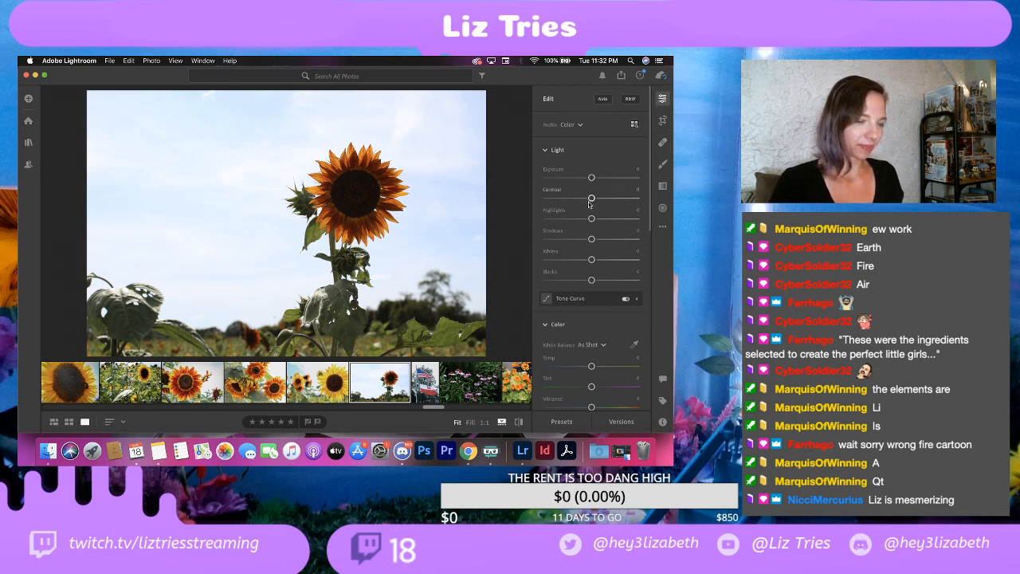
pyautogui.moveTo(590, 198); pyautogui.dragTo(535, 215)
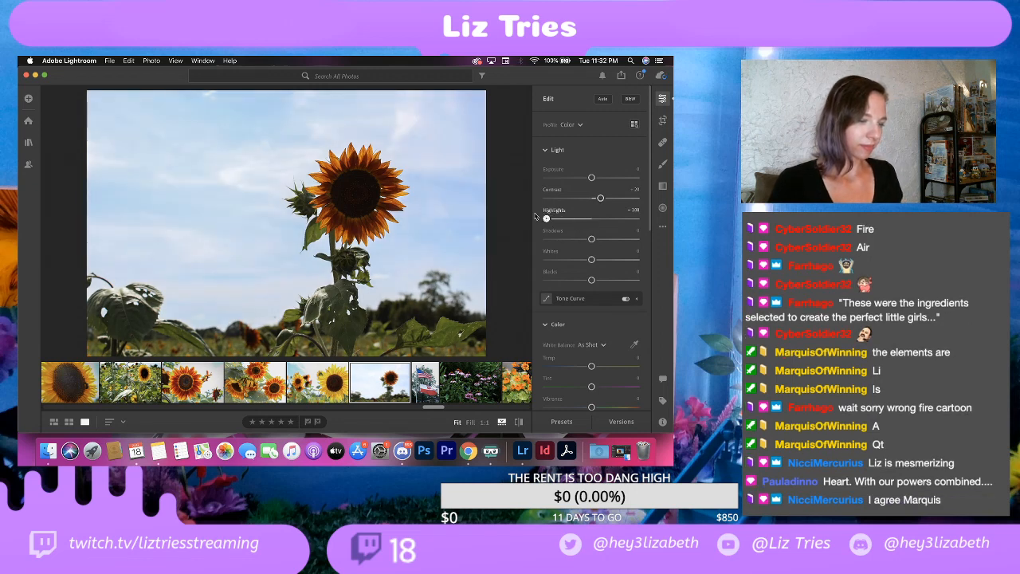
pyautogui.moveTo(591, 239); pyautogui.dragTo(603, 284)
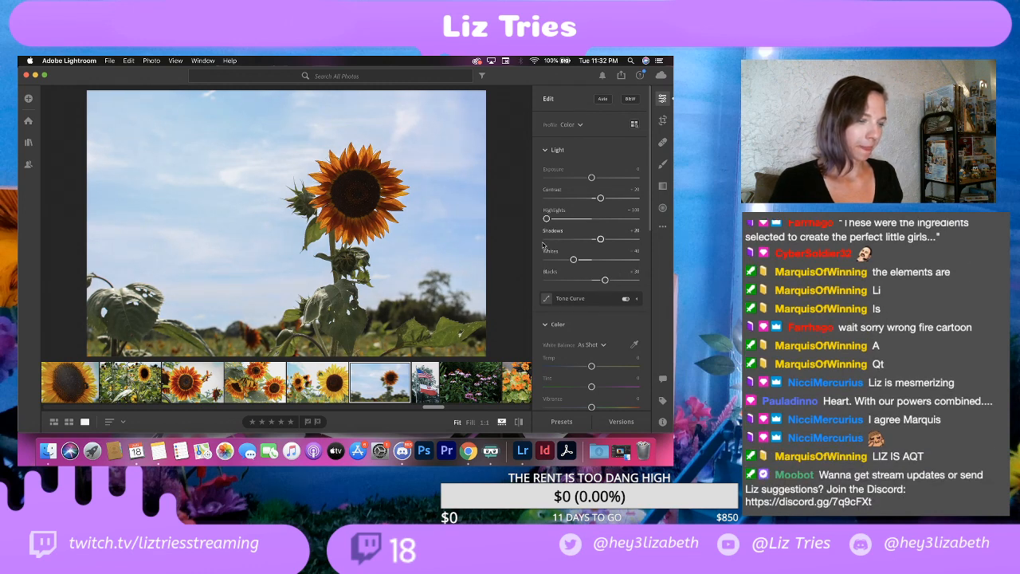
# Step: Set Saturation to +10 and Vignette to -20 on the lone sunflower photo
pyautogui.scroll(-5, 595, 265)
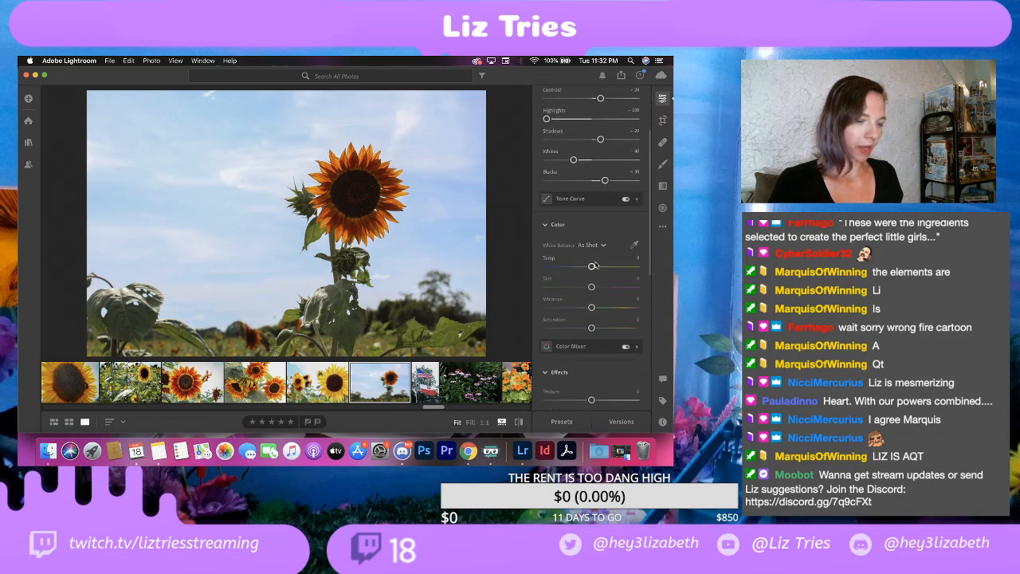
pyautogui.moveTo(592, 274); pyautogui.dragTo(599, 278)
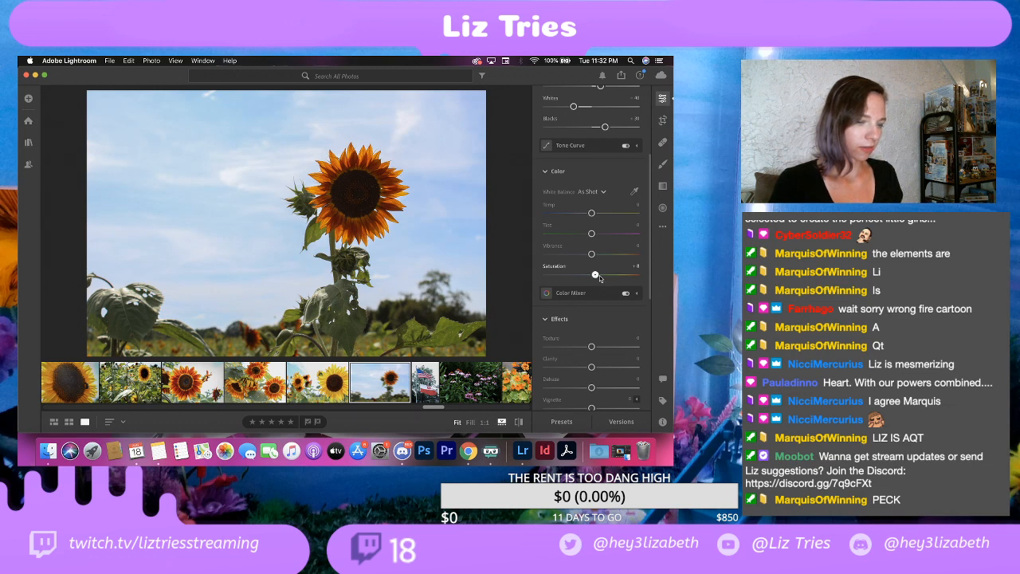
pyautogui.moveTo(599, 277); pyautogui.dragTo(601, 277)
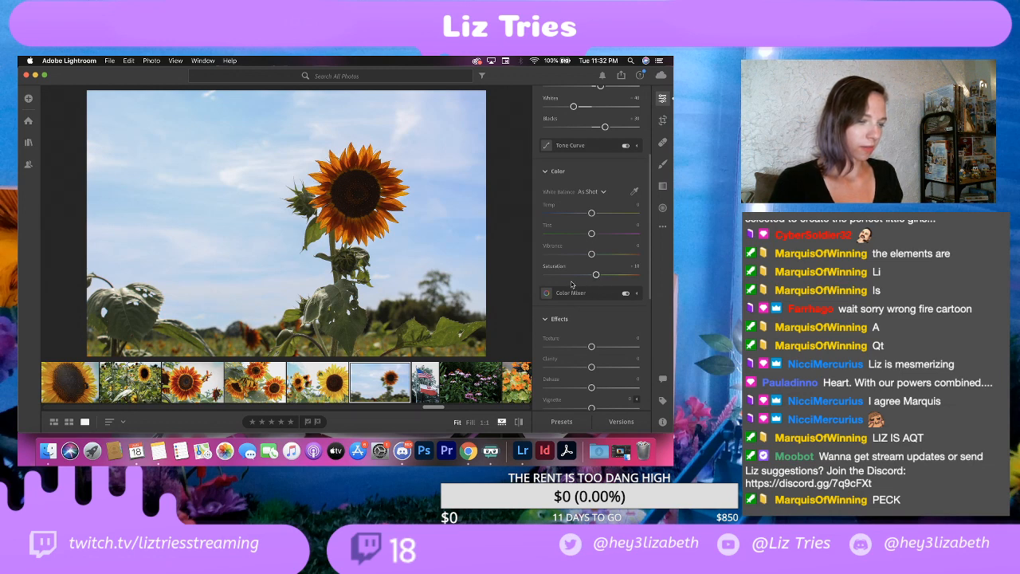
pyautogui.scroll(-5, 581, 279)
pyautogui.scroll(-2, 571, 283)
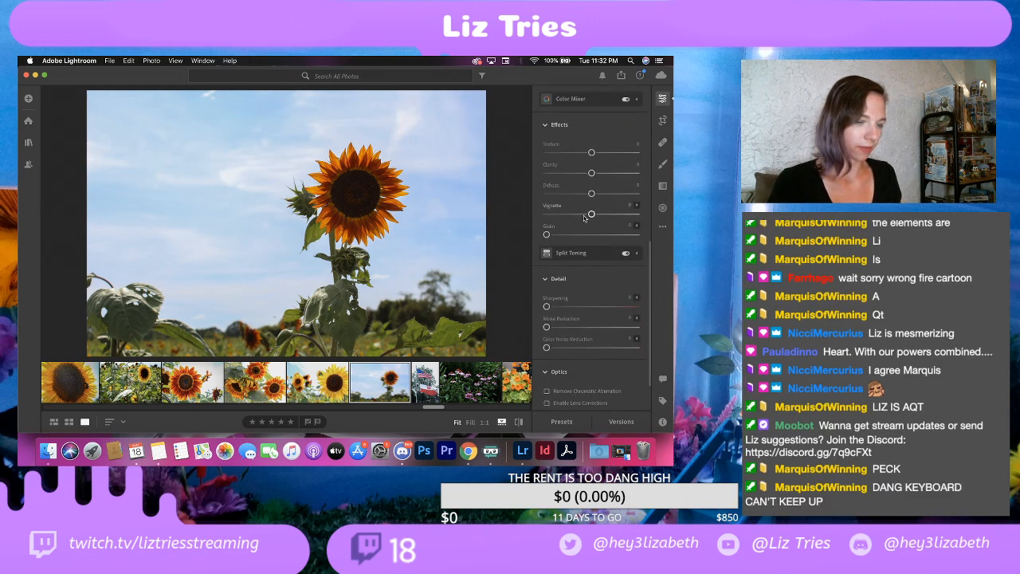
pyautogui.moveTo(591, 214); pyautogui.dragTo(582, 217)
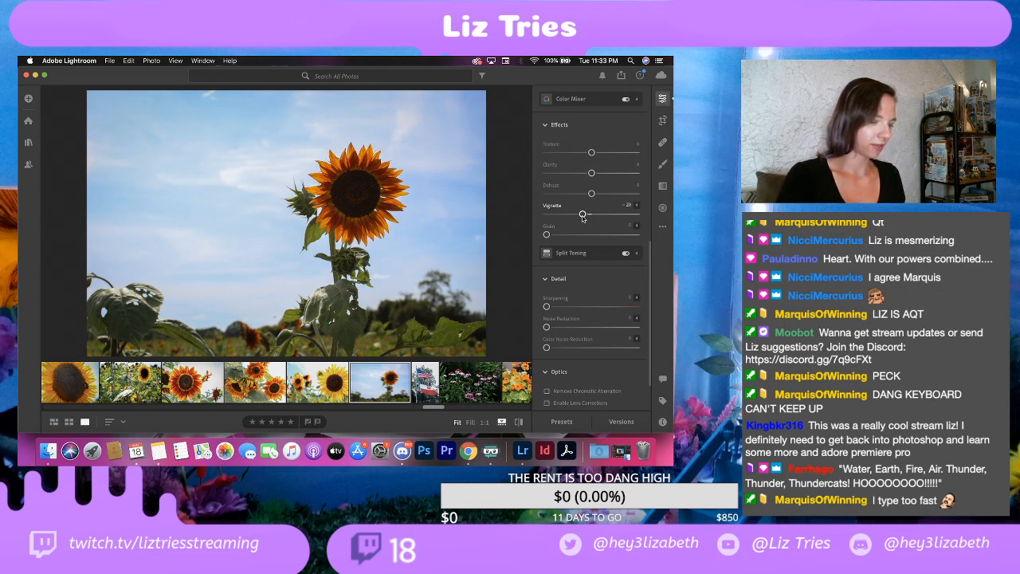
# Step: Brush the dark centre of the lone sunflower with slightly raised Exposure and Shadows
pyautogui.click(662, 164)
pyautogui.scroll(5, 571, 196)
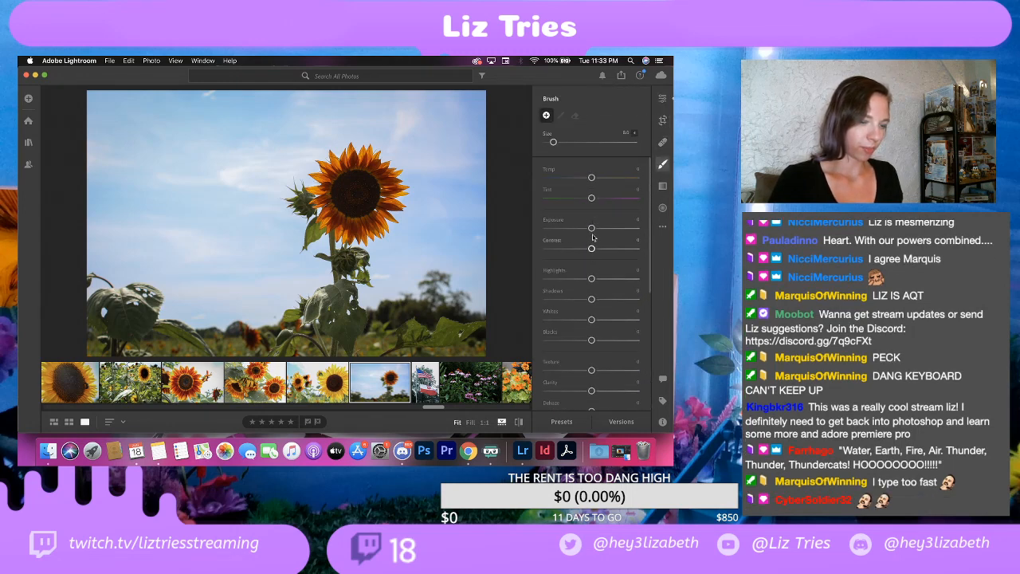
pyautogui.moveTo(591, 231); pyautogui.dragTo(596, 231)
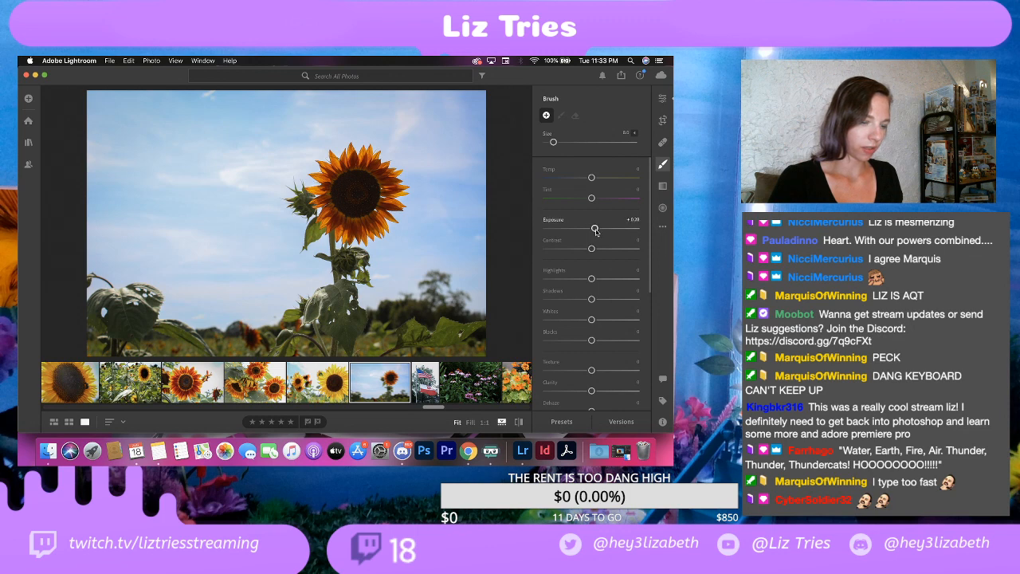
pyautogui.moveTo(592, 299); pyautogui.dragTo(597, 300)
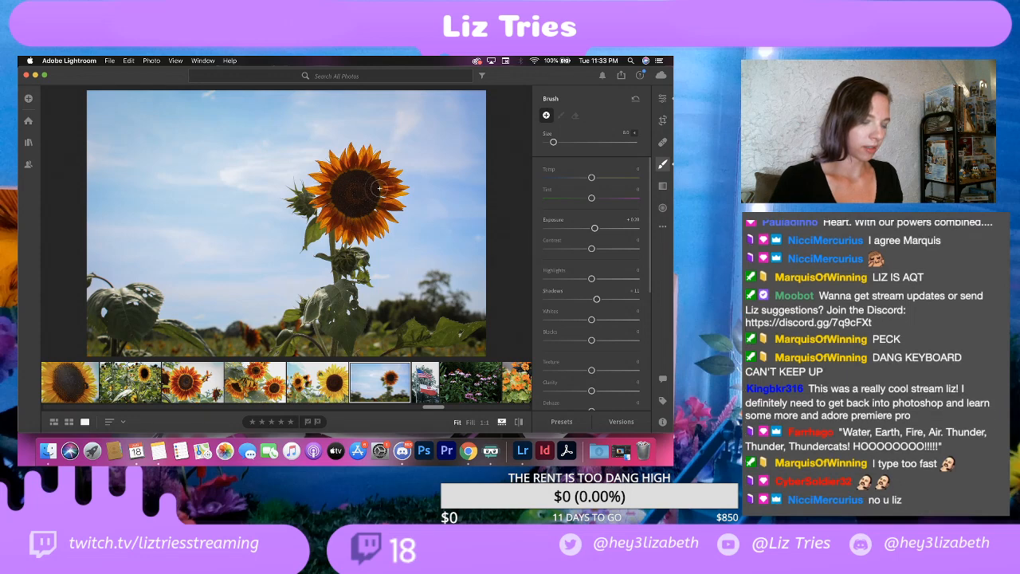
pyautogui.click(356, 196)
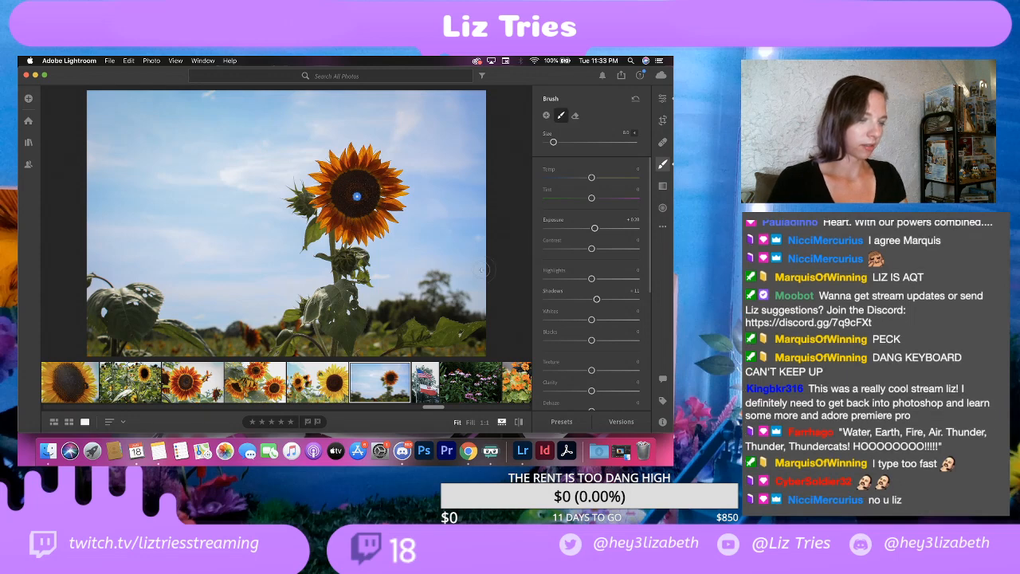
pyautogui.click(663, 98)
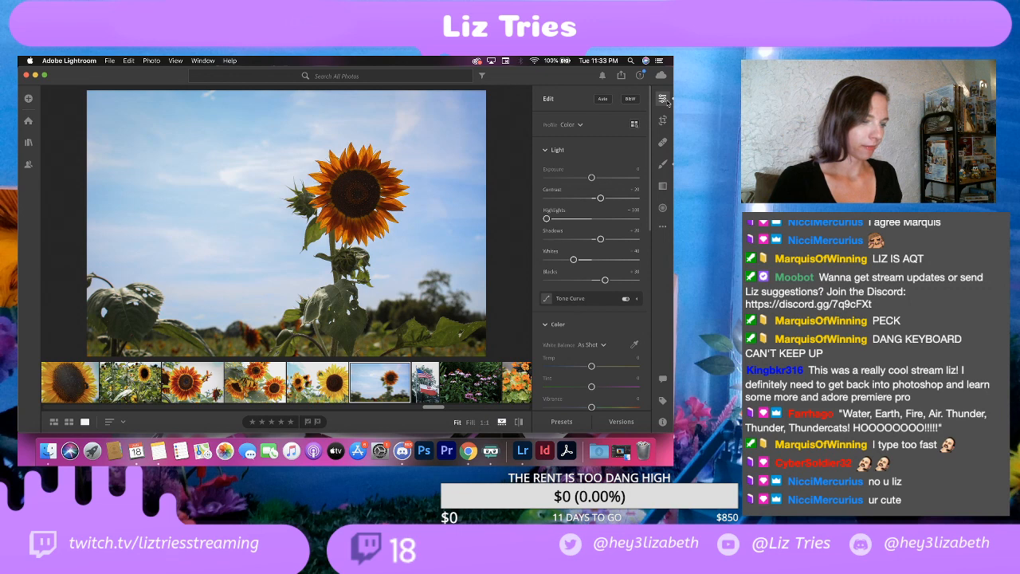
# Step: Export the lone sunflower photo to the EDITS folder as a full-size JPG at 100% quality with its watermark
pyautogui.click(116, 60)
pyautogui.click(135, 109)
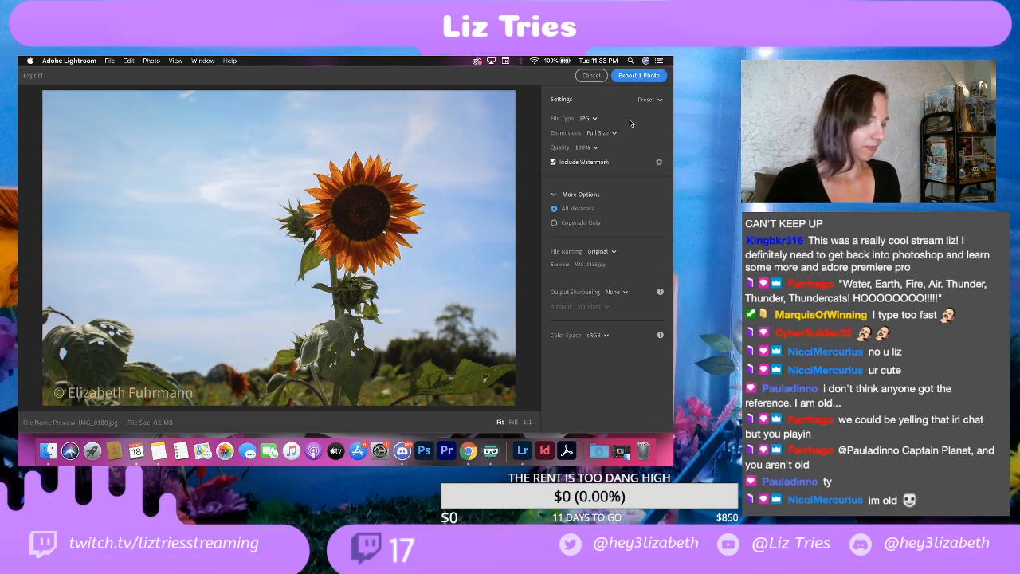
pyautogui.click(635, 80)
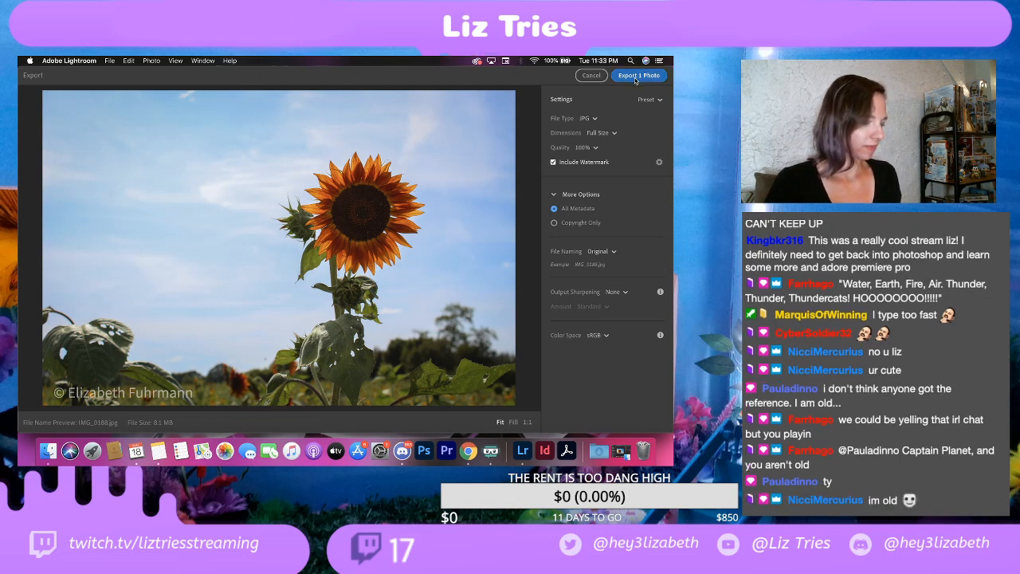
pyautogui.click(504, 308)
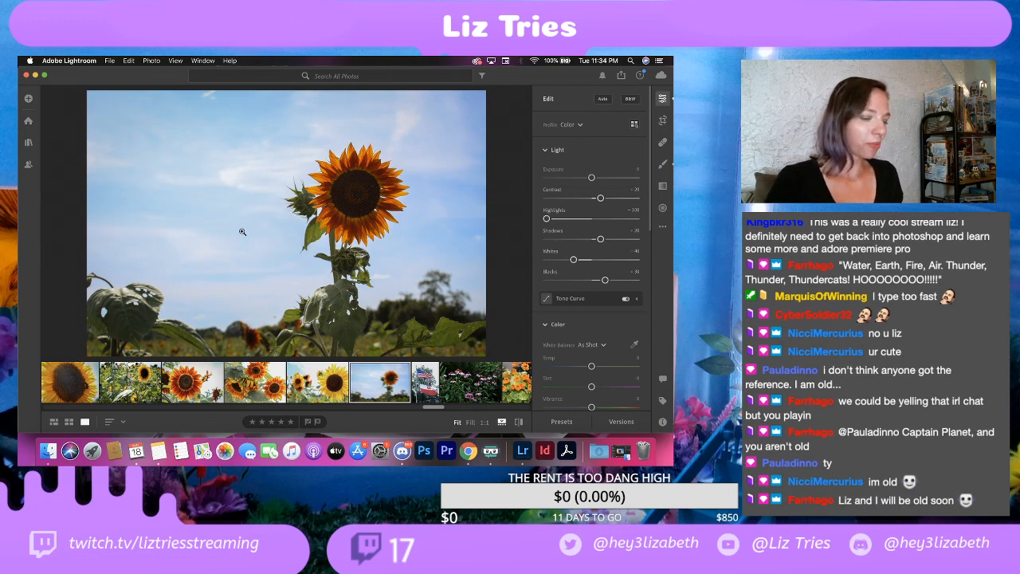
pyautogui.click(110, 60)
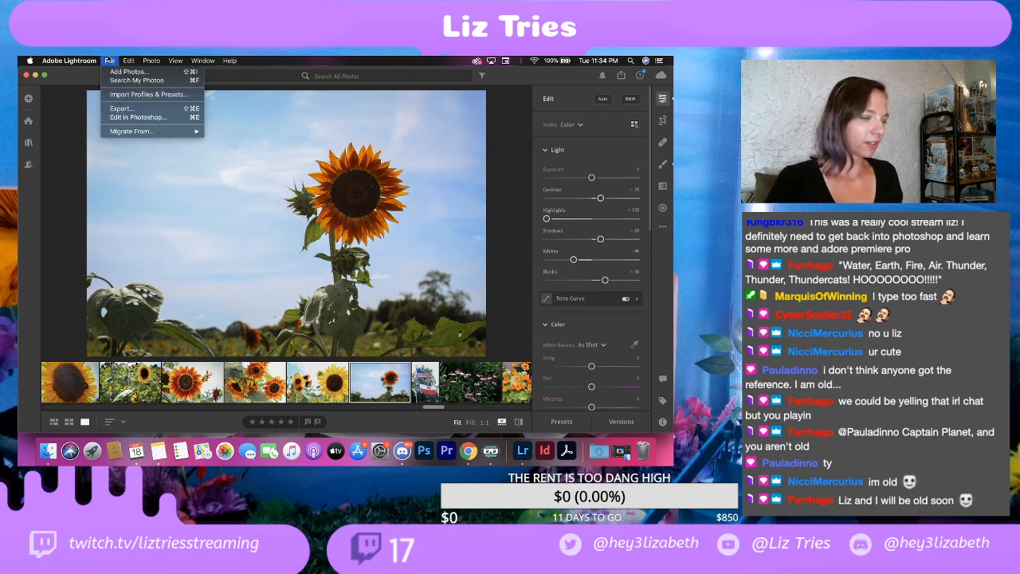
pyautogui.click(109, 60)
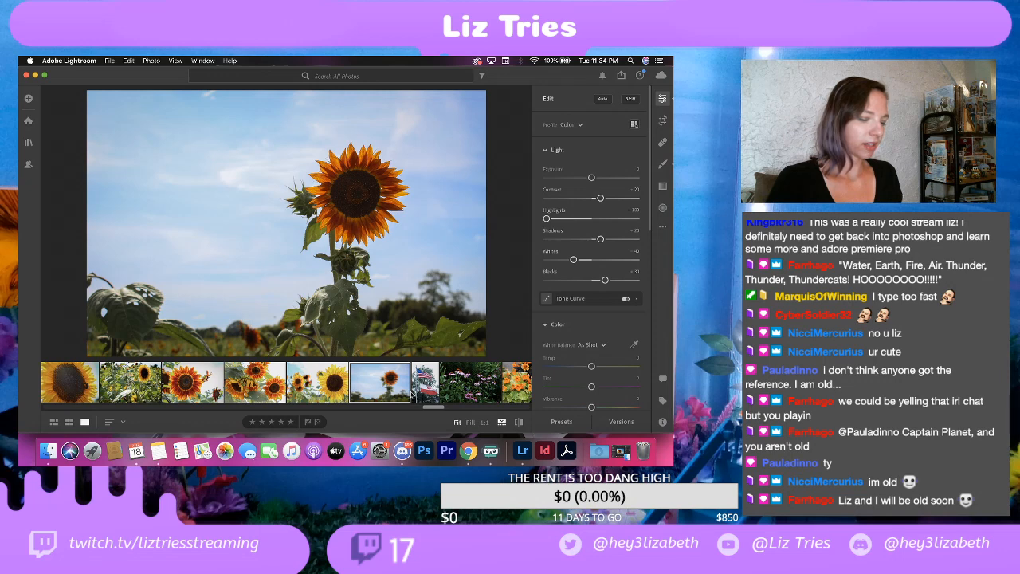
pyautogui.click(47, 455)
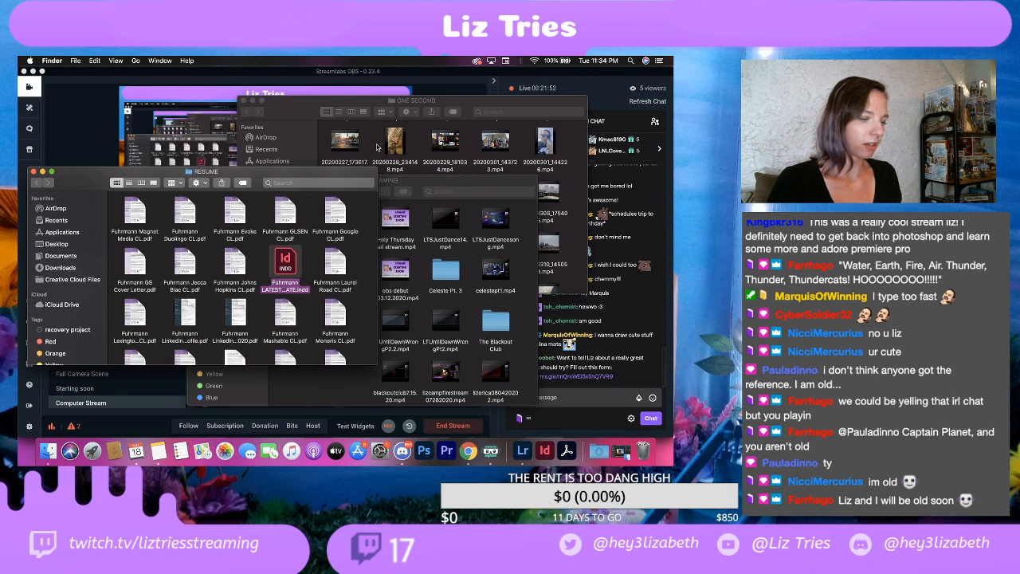
pyautogui.hotkey('ctrl', 'Up')
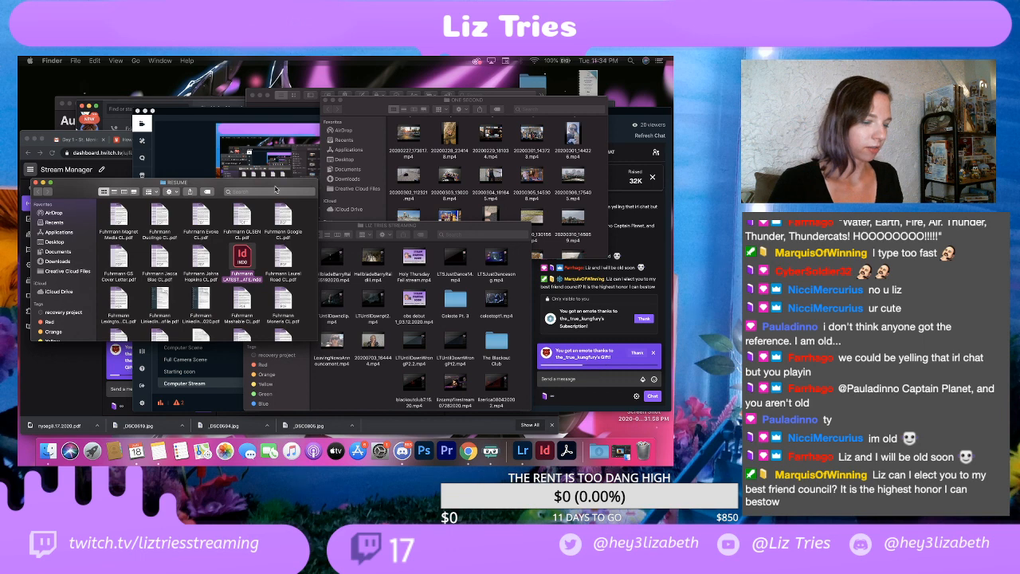
pyautogui.hotkey('ctrl', 'Up')
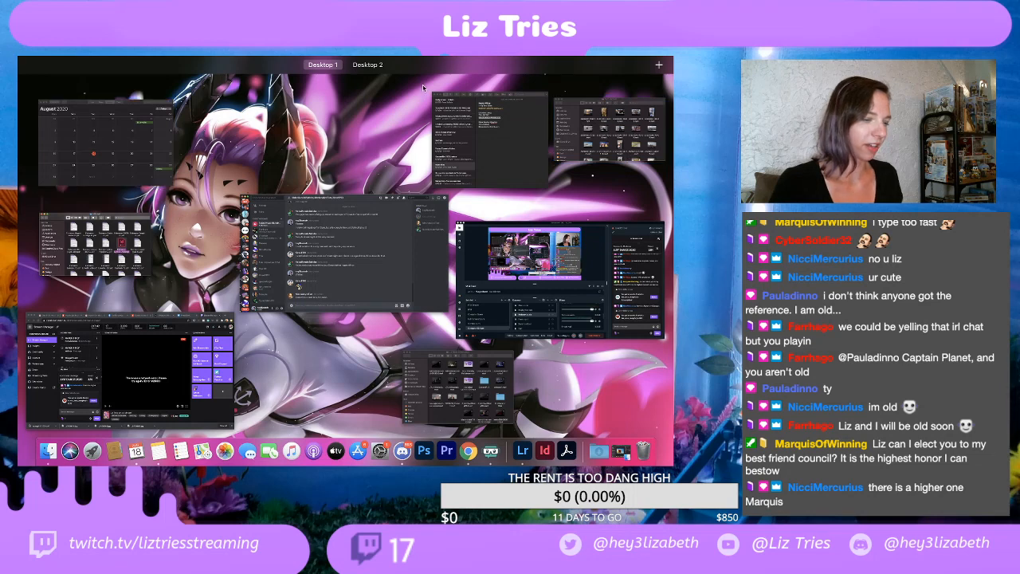
pyautogui.click(391, 102)
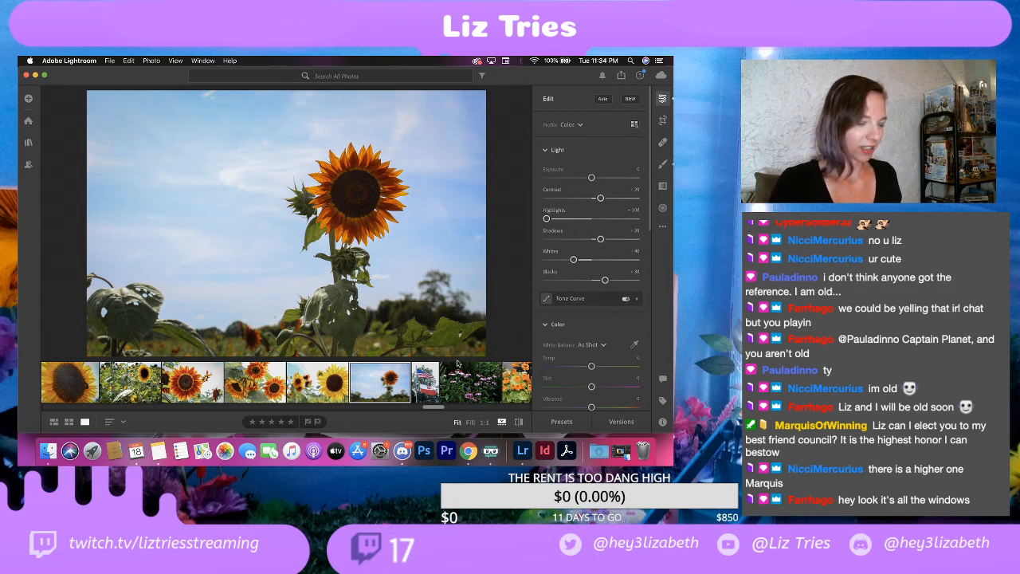
# Step: Compare the edited lone sunflower photo with its original version
pyautogui.click(519, 423)
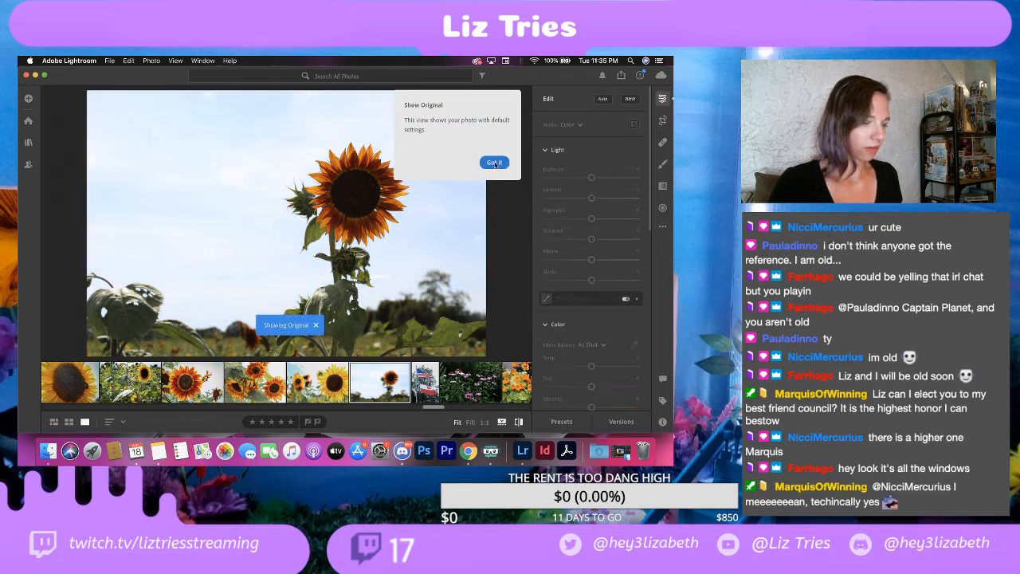
pyautogui.click(494, 163)
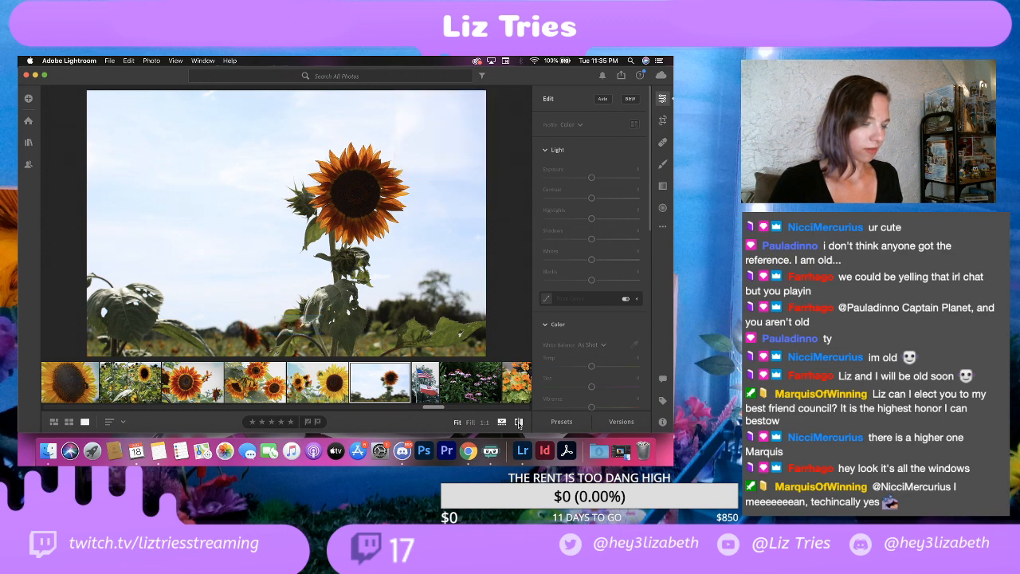
pyautogui.click(519, 423)
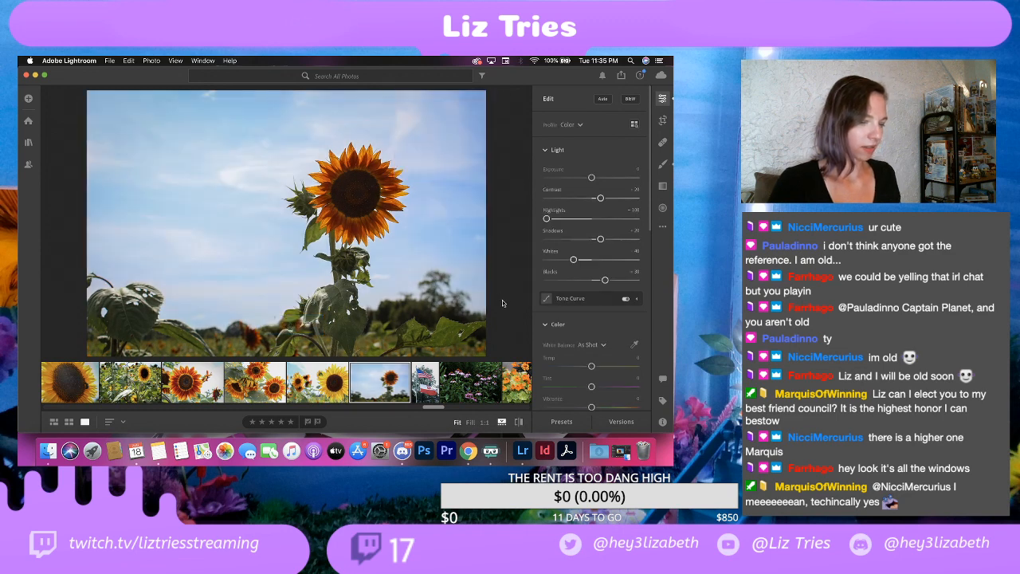
# Step: Switch to Finder's EDITS folder window and make it full screen
pyautogui.rightClick(45, 453)
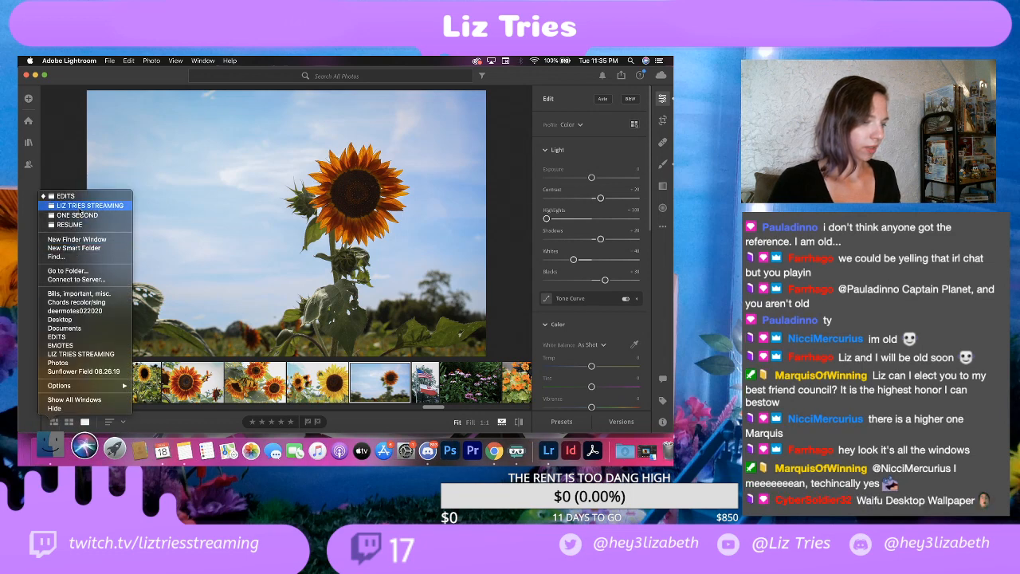
pyautogui.click(66, 195)
pyautogui.rightClick(45, 450)
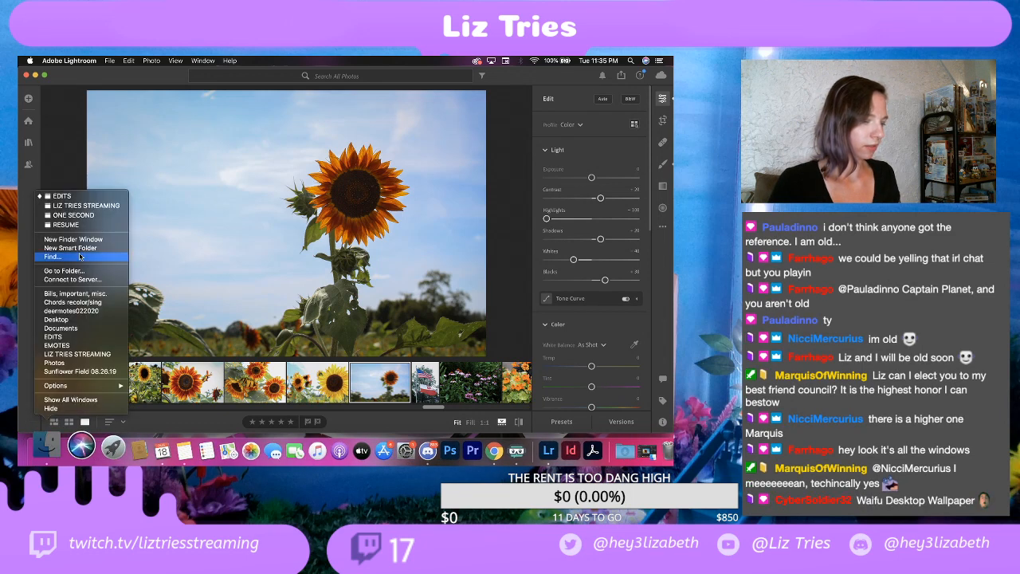
pyautogui.click(77, 200)
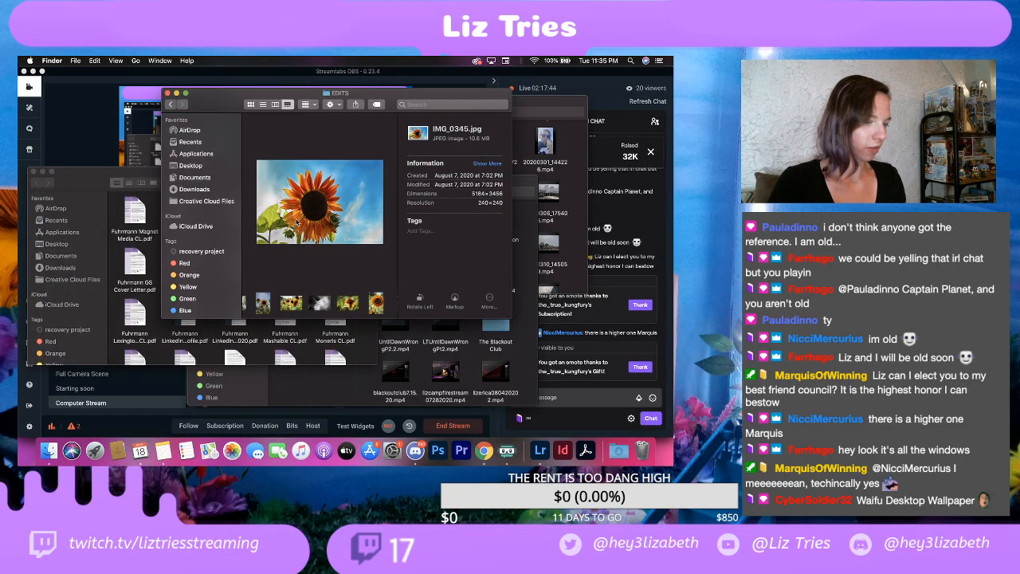
pyautogui.click(186, 94)
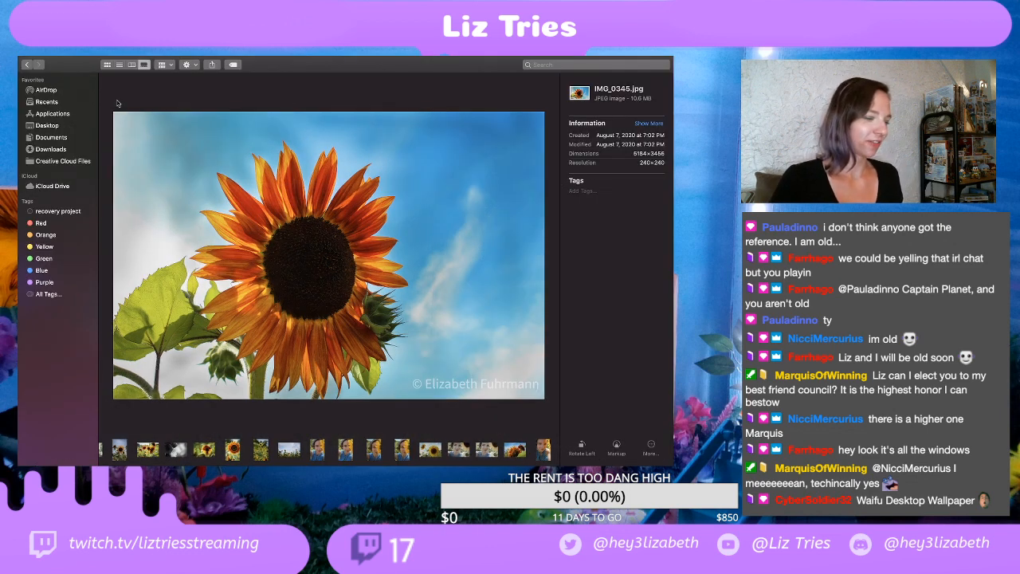
# Step: Browse the exported photos in the EDITS folder in gallery view, comparing IMG_0342.jpg with IMG_0345.jpg
pyautogui.click(132, 64)
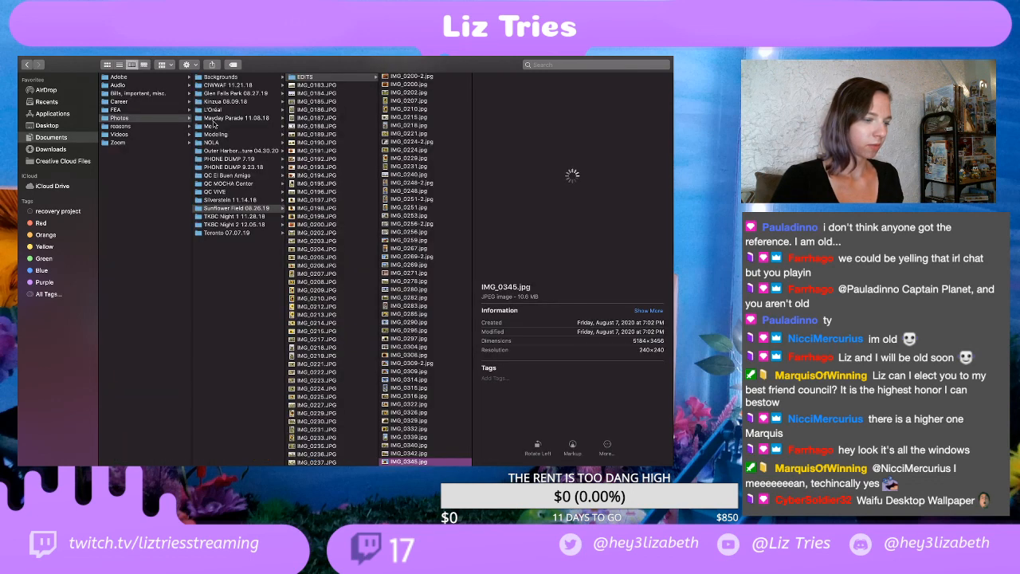
pyautogui.click(145, 65)
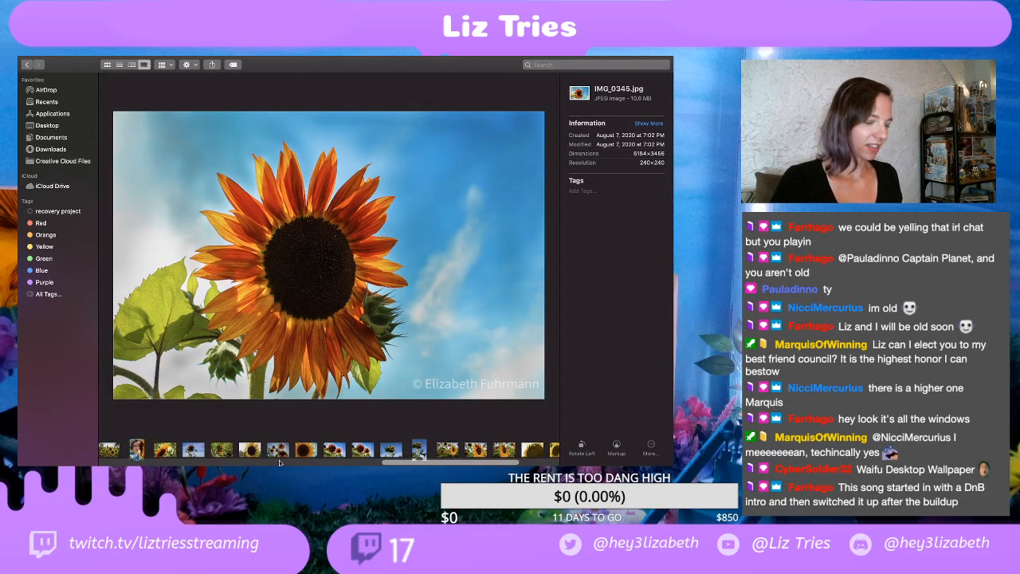
pyautogui.hscroll(-5, 278, 450)
pyautogui.hscroll(-5, 278, 450)
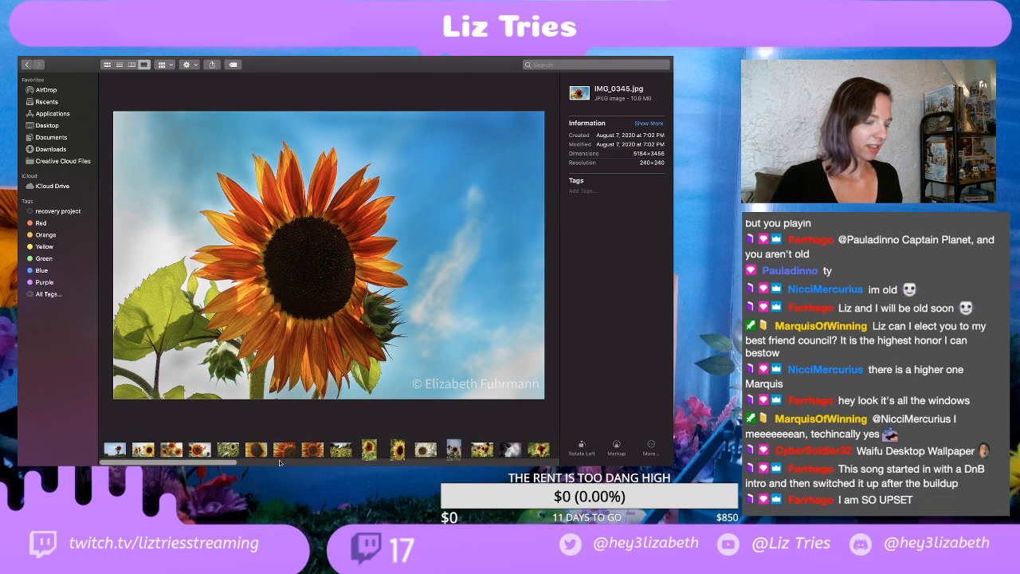
pyautogui.hscroll(10, 279, 462)
pyautogui.hscroll(-10, 279, 450)
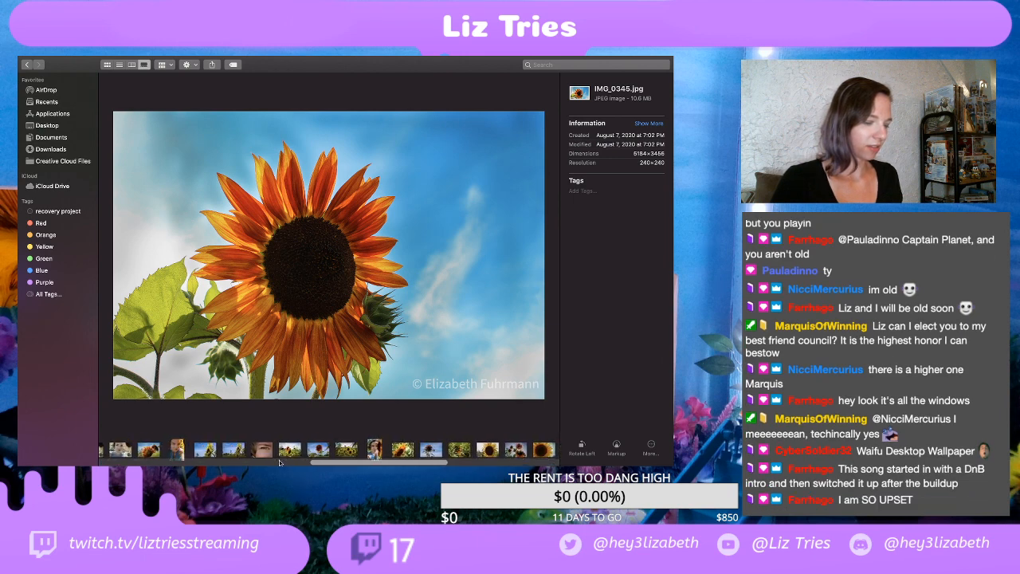
pyautogui.hscroll(10, 279, 455)
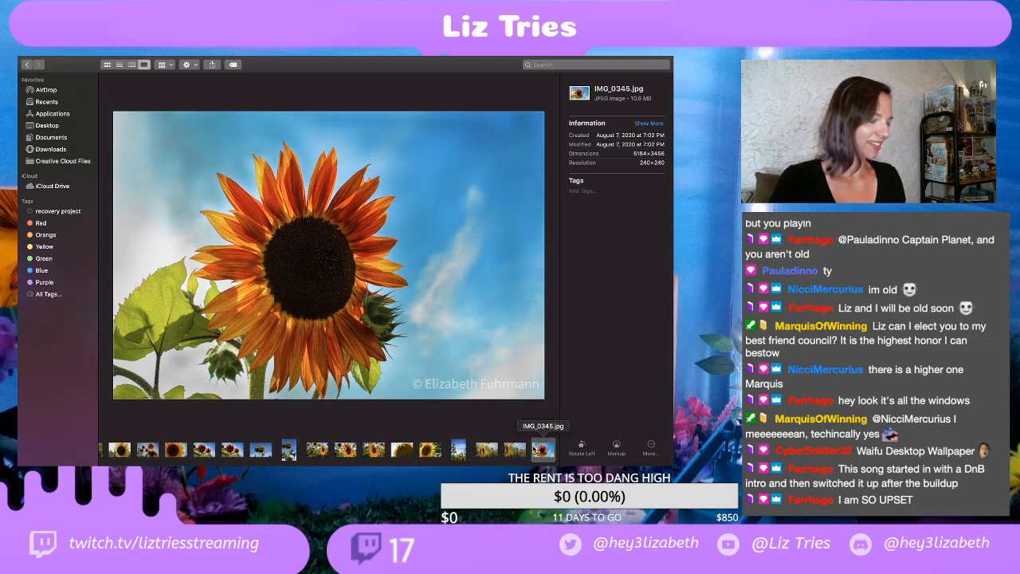
pyautogui.press('Left')
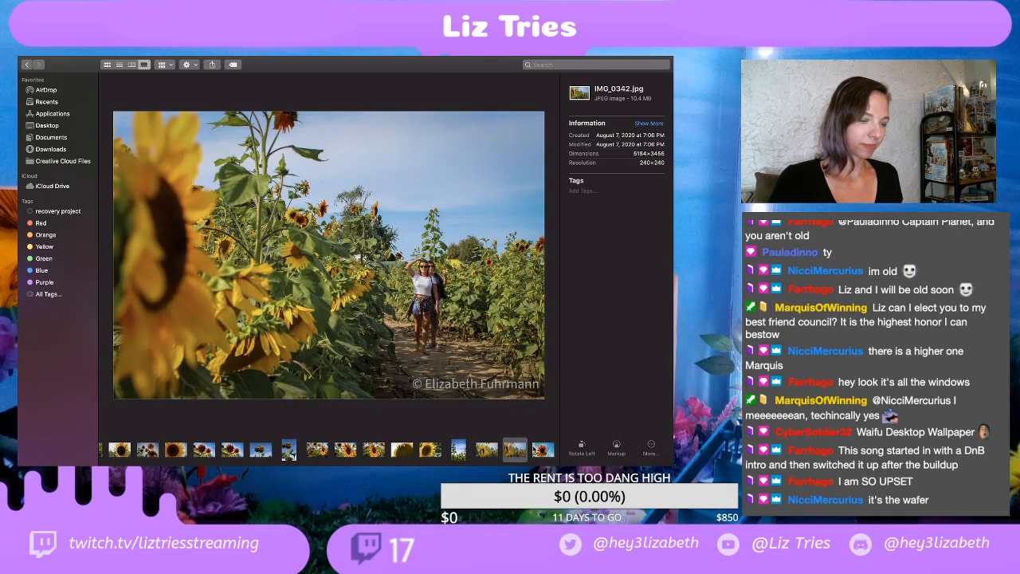
pyautogui.press('Right')
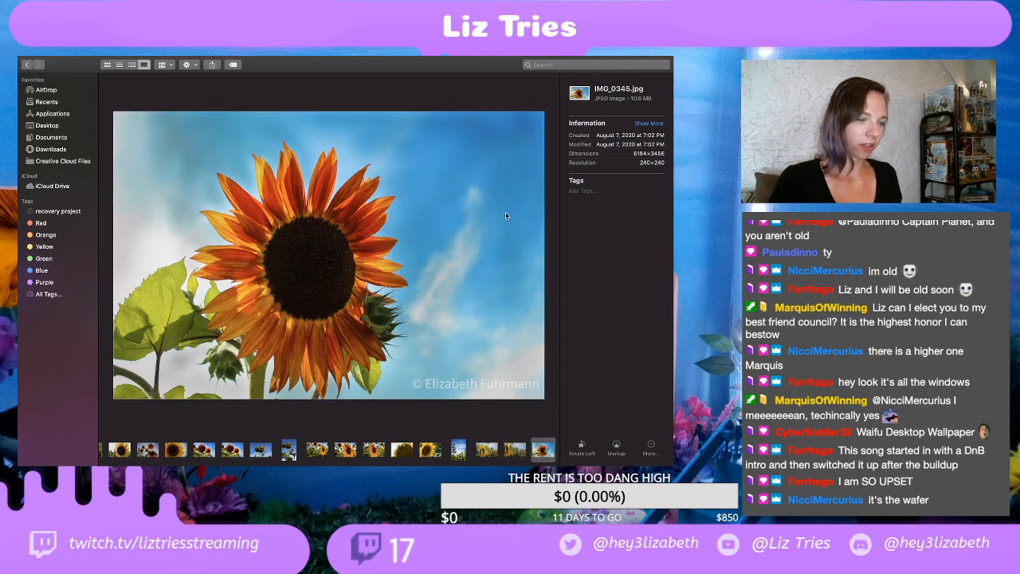
pyautogui.press('Left')
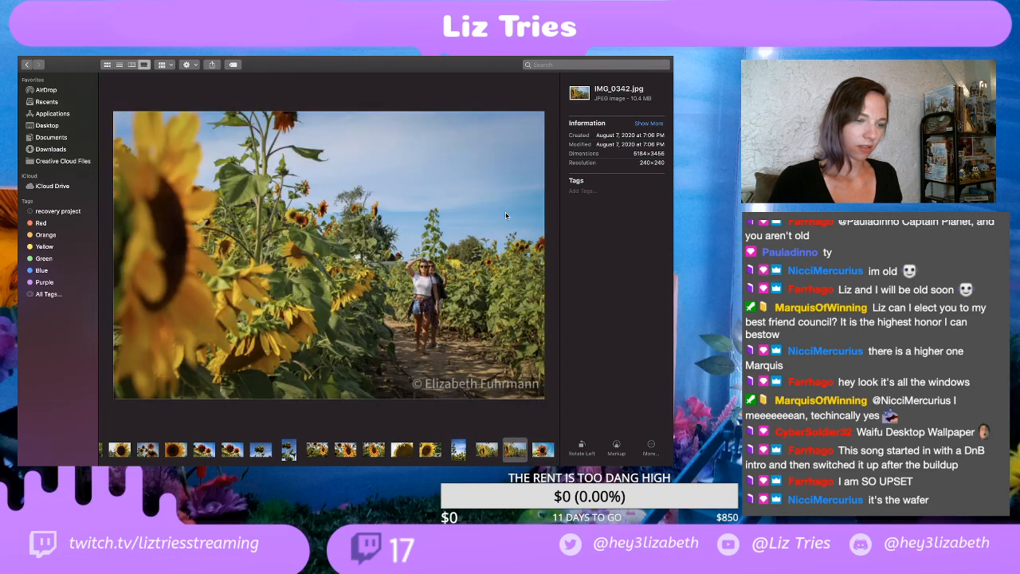
pyautogui.press('Right')
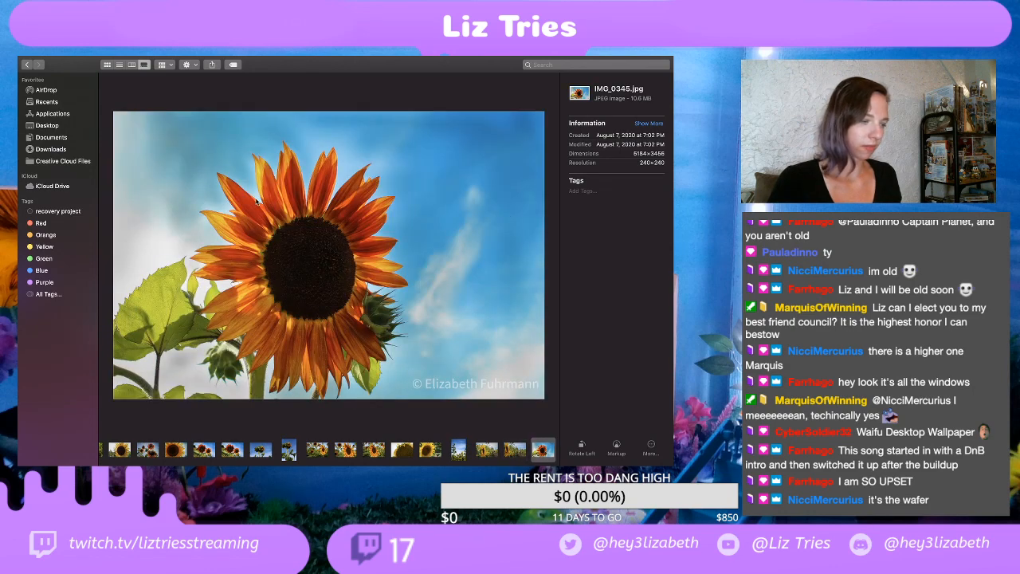
# Step: Display the contents of the EDITS folder as icons
pyautogui.click(106, 75)
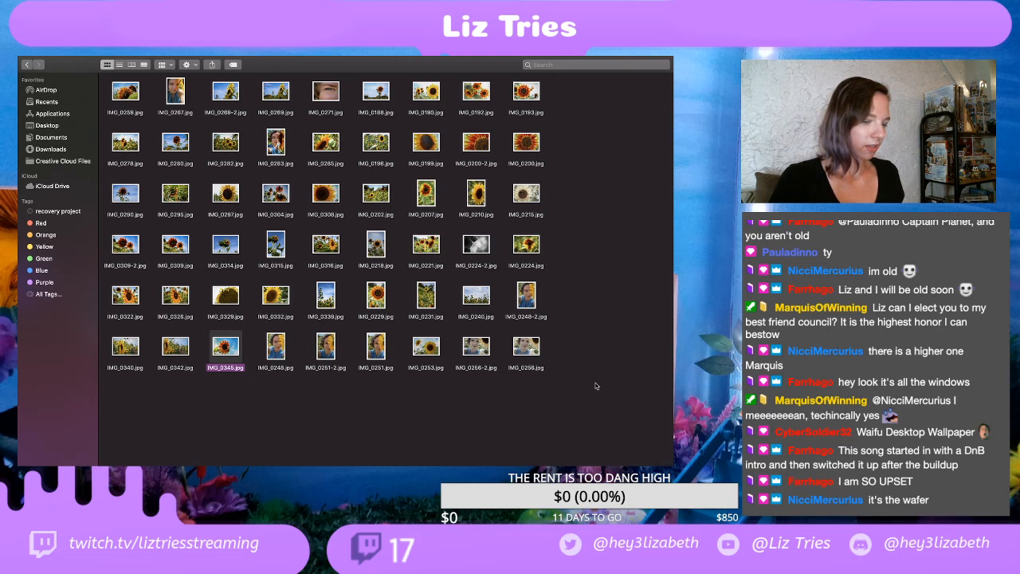
pyautogui.moveTo(615, 393); pyautogui.dragTo(108, 80)
pyautogui.rightClick(525, 94)
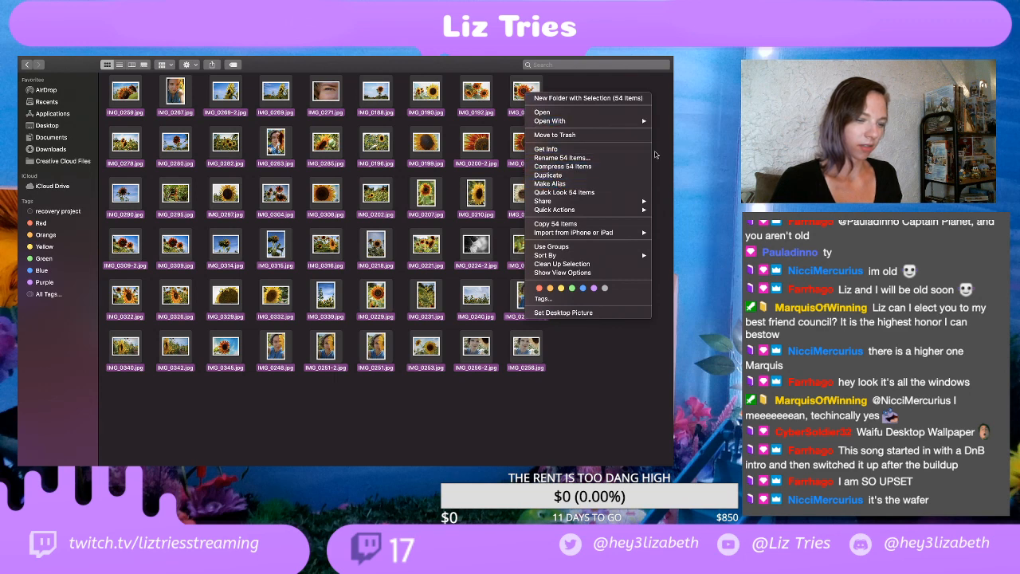
pyautogui.click(672, 183)
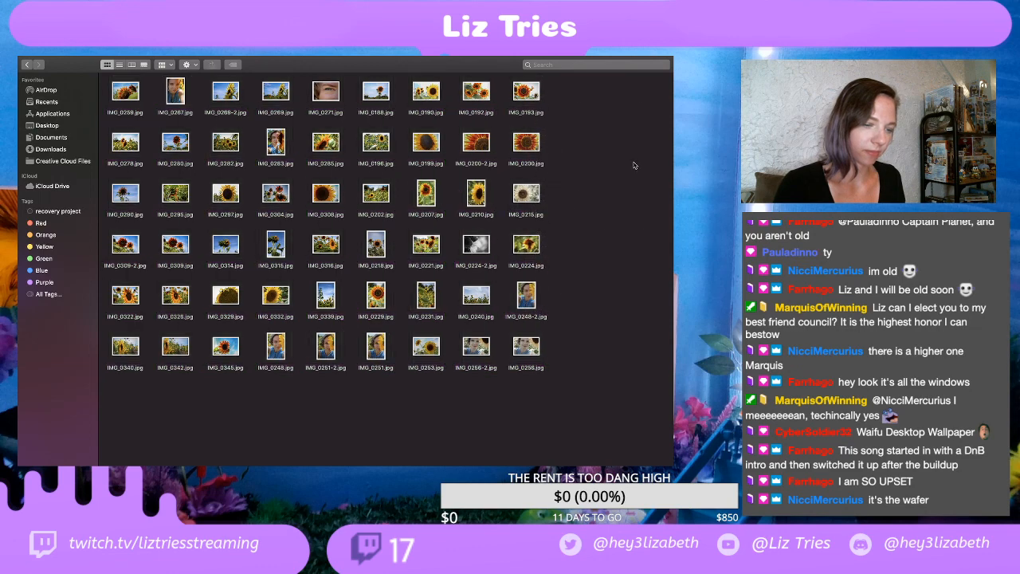
# Step: Clean up the photo icons in the EDITS folder by name
pyautogui.rightClick(498, 162)
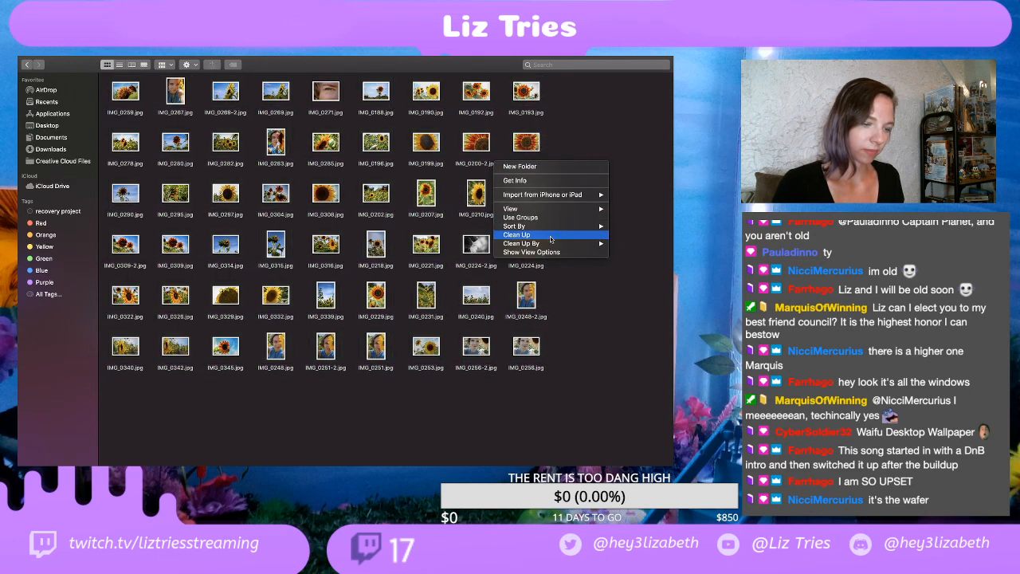
pyautogui.moveTo(558, 243)
pyautogui.click(627, 243)
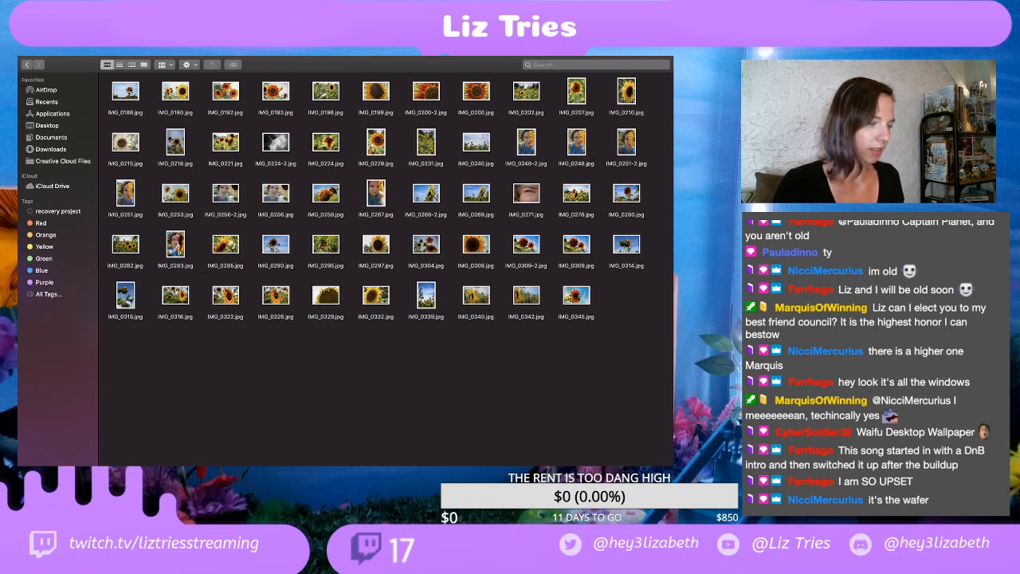
# Step: Show the EDITS folder in gallery view starting at IMG_0188.jpg and review the exported photos through IMG_0199.jpg
pyautogui.click(125, 92)
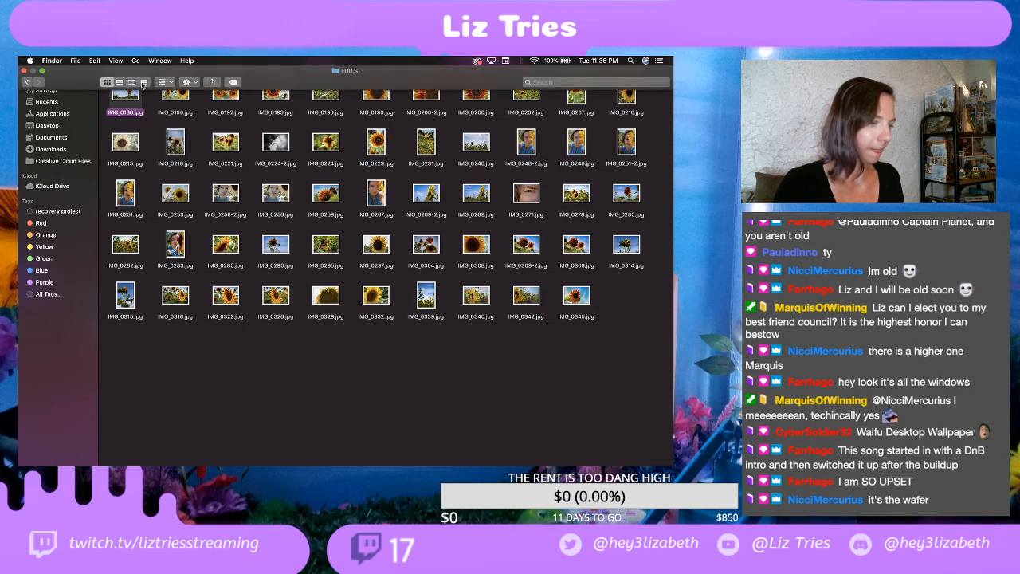
pyautogui.click(143, 82)
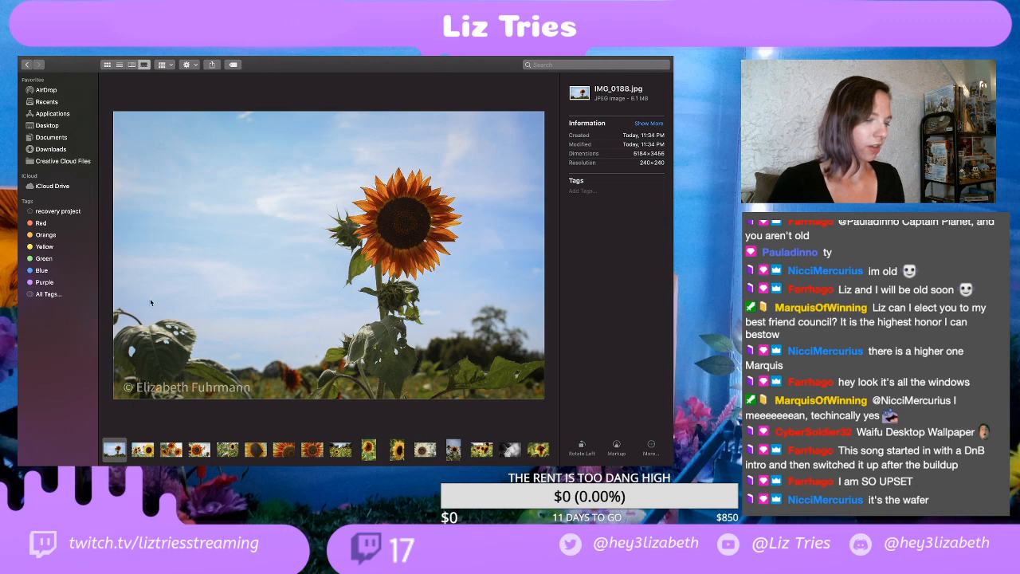
pyautogui.click(143, 448)
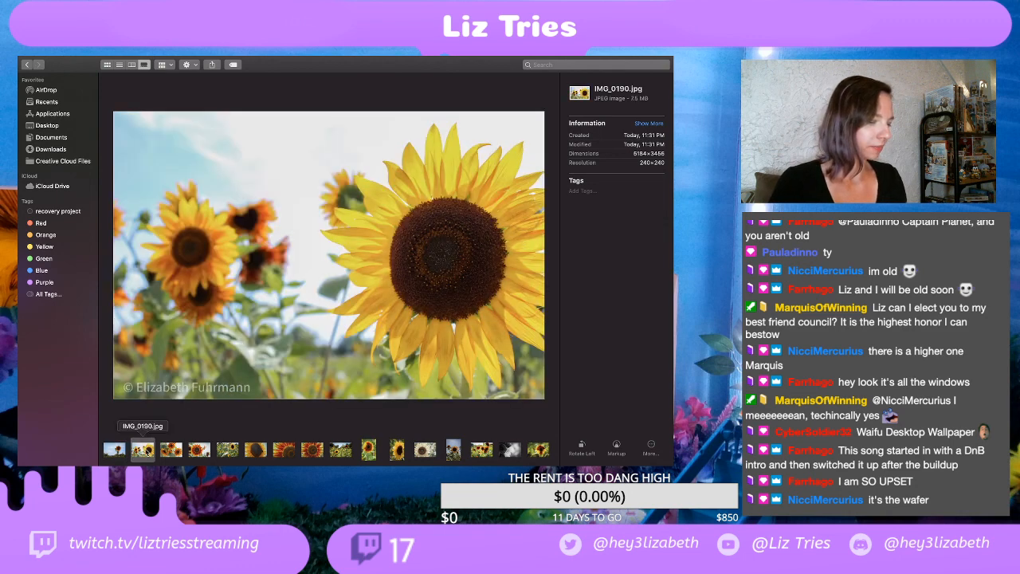
pyautogui.press('Right')
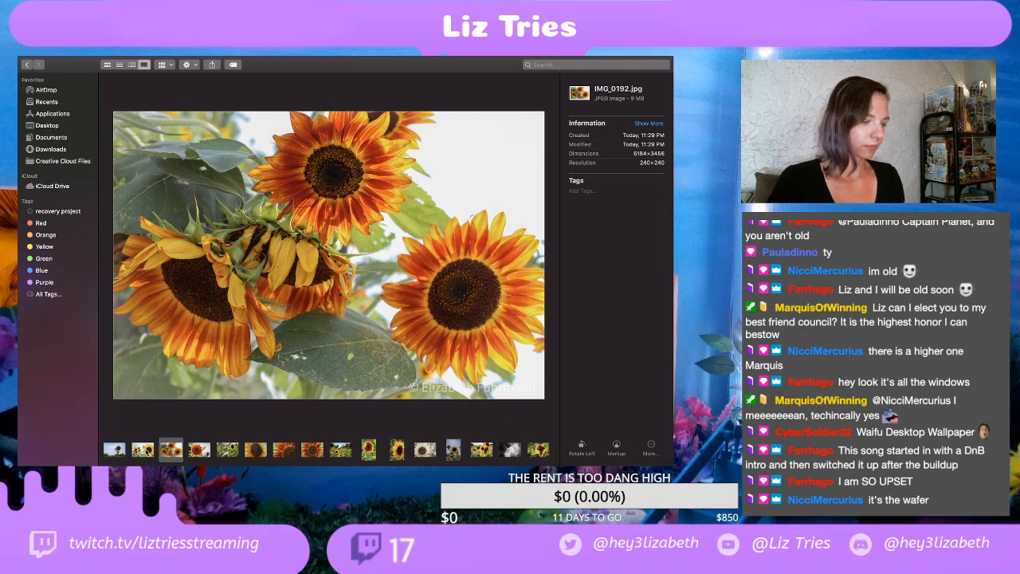
pyautogui.press('Right')
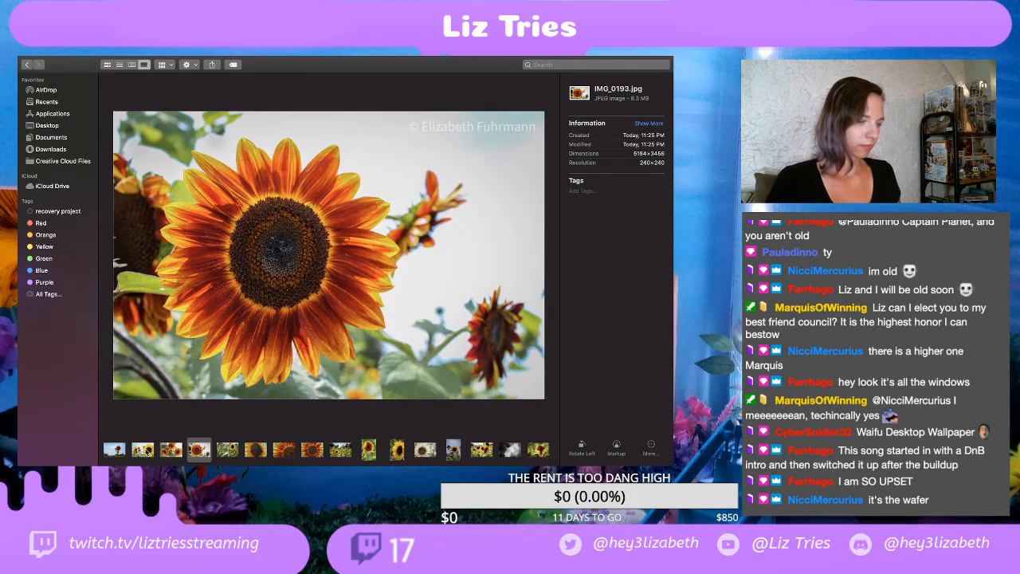
pyautogui.press('Right')
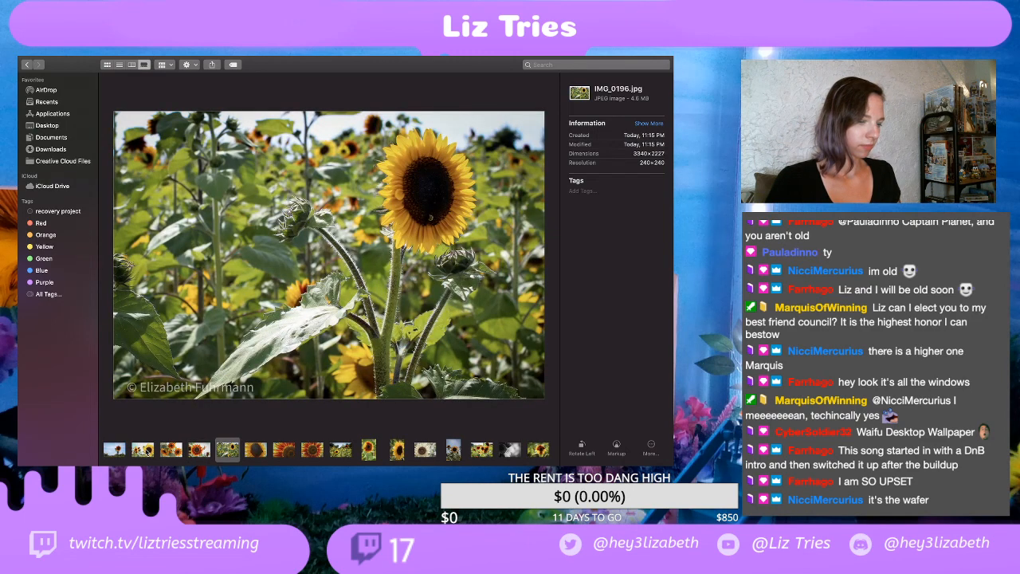
pyautogui.press('Right')
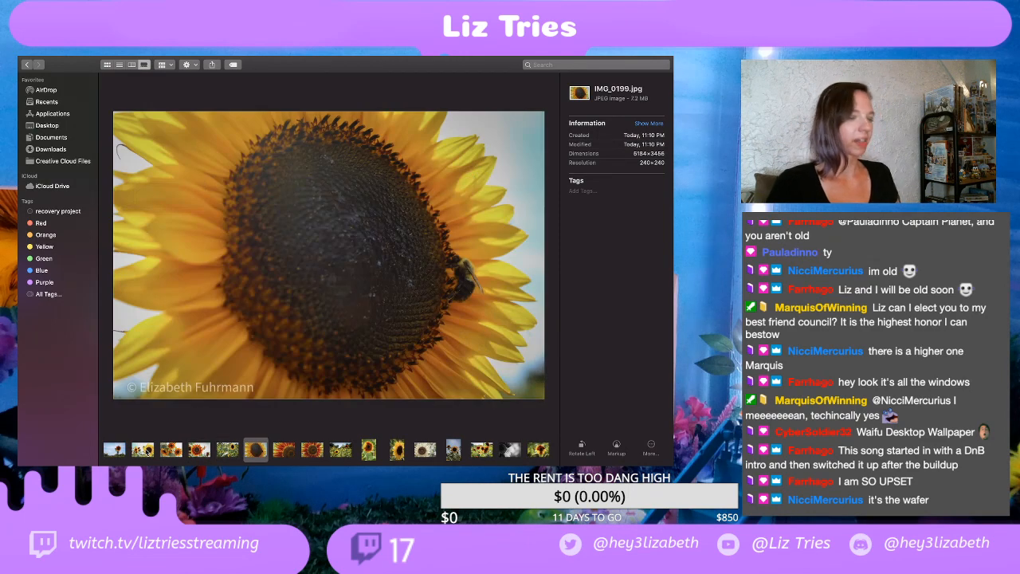
# Step: Review the exported sunflower photos from IMG_0200-2.jpg through IMG_0215.jpg
pyautogui.press('Right')
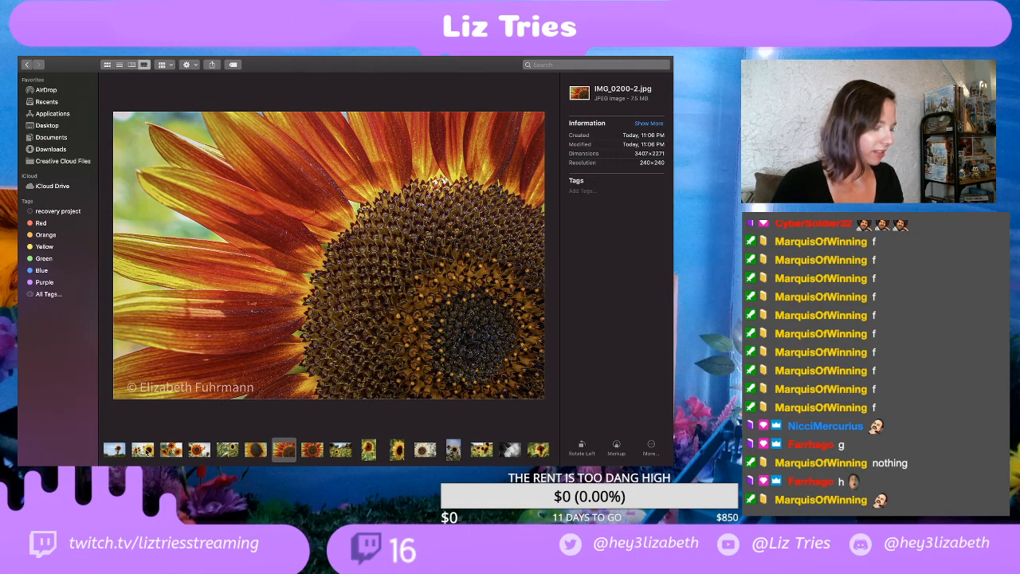
pyautogui.press('Right')
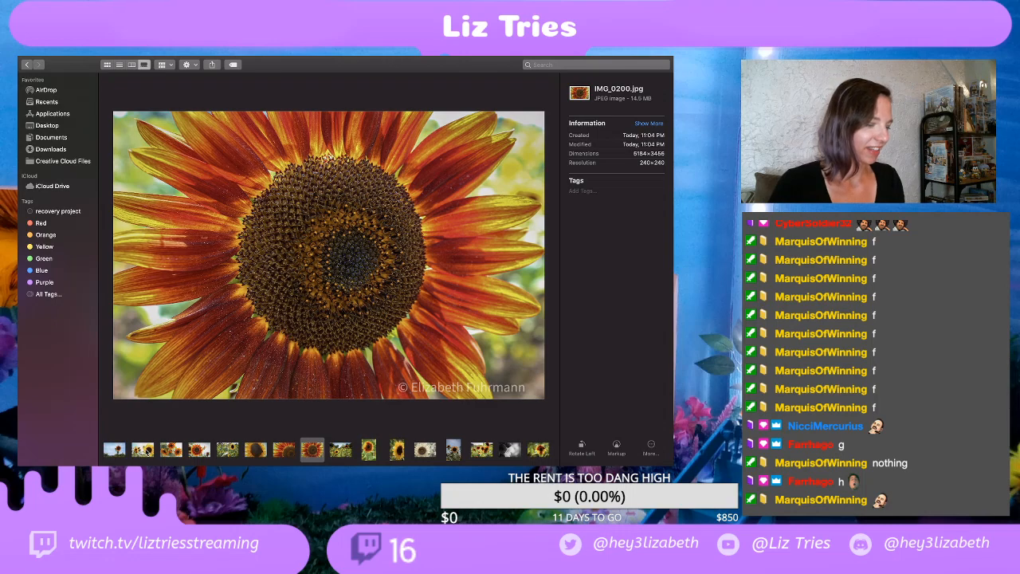
pyautogui.press('Right')
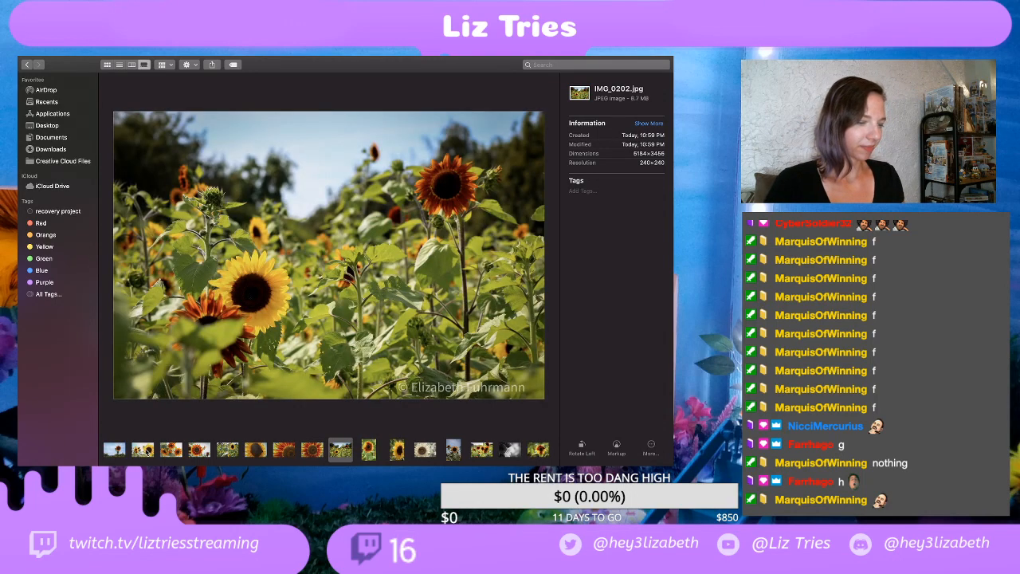
pyautogui.press('Right')
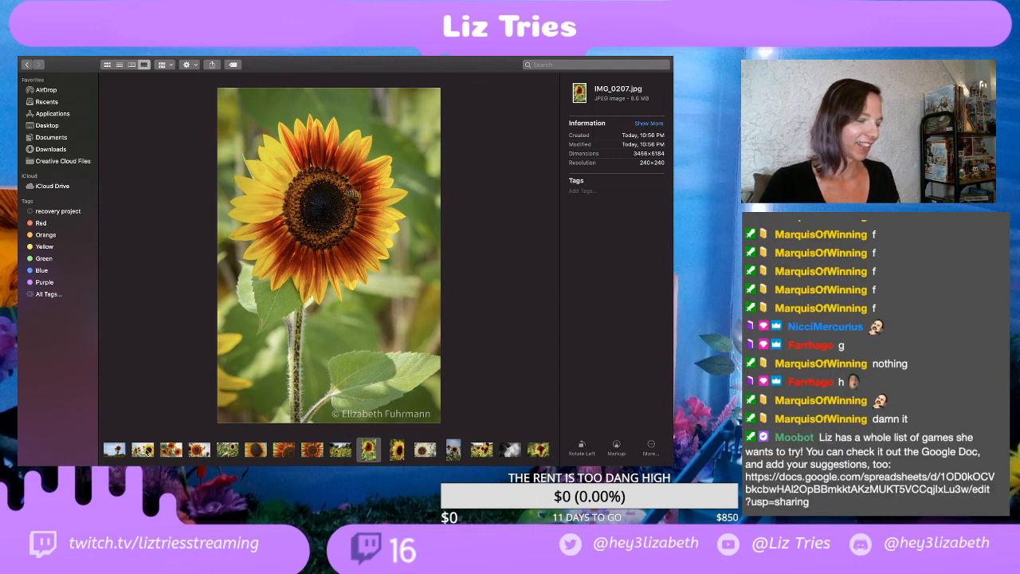
pyautogui.press('Right')
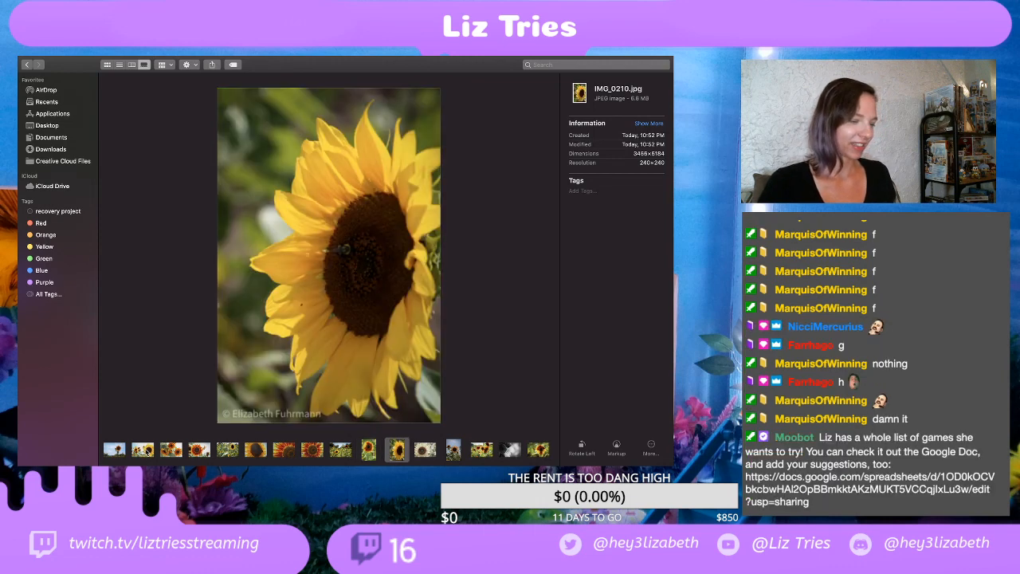
pyautogui.press('Right')
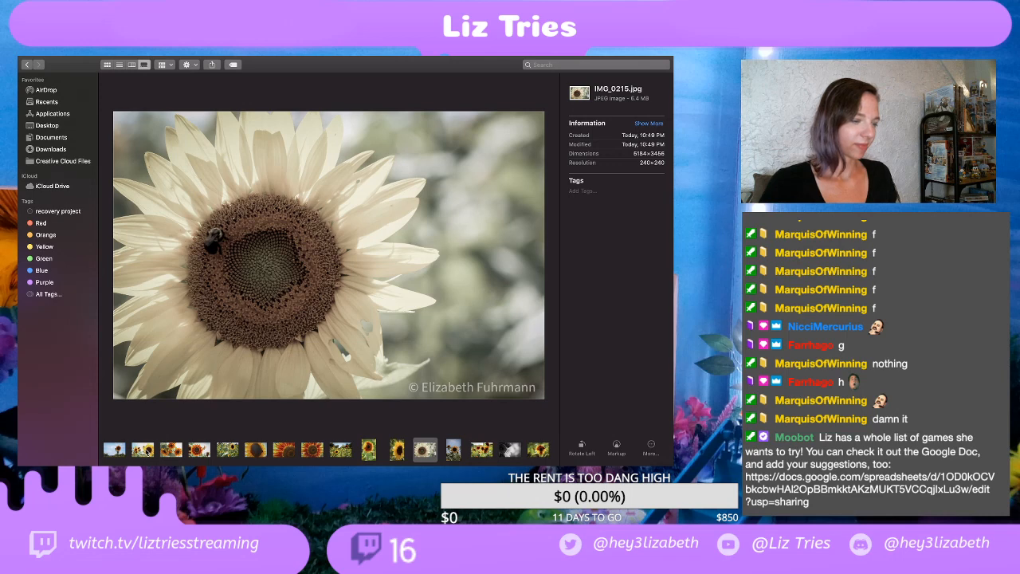
# Step: Go back to IMG_0207.jpg and compare it with the exports up to IMG_0215.jpg
pyautogui.press('Left')
pyautogui.press('Left')
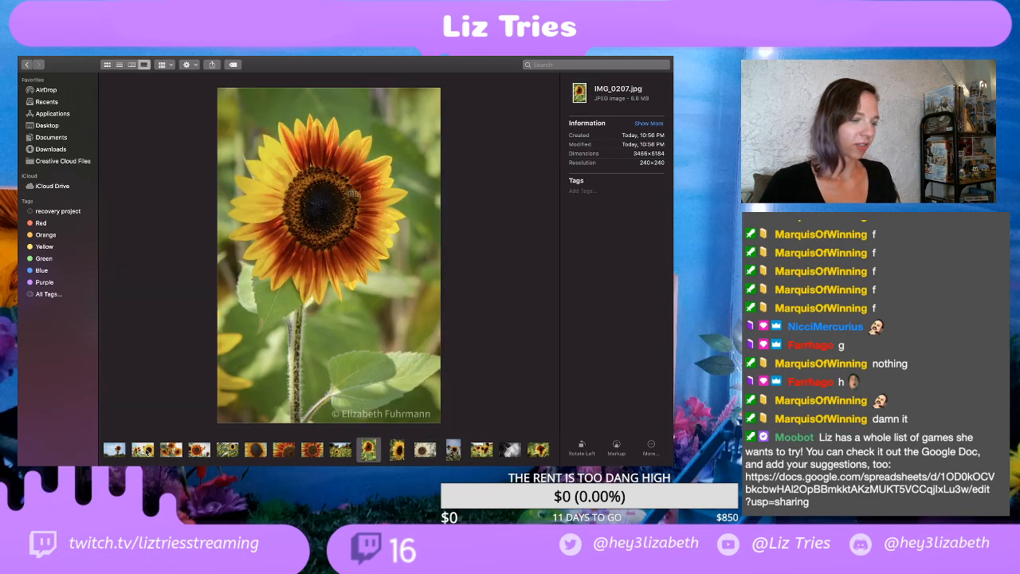
pyautogui.press('Right')
pyautogui.press('Right')
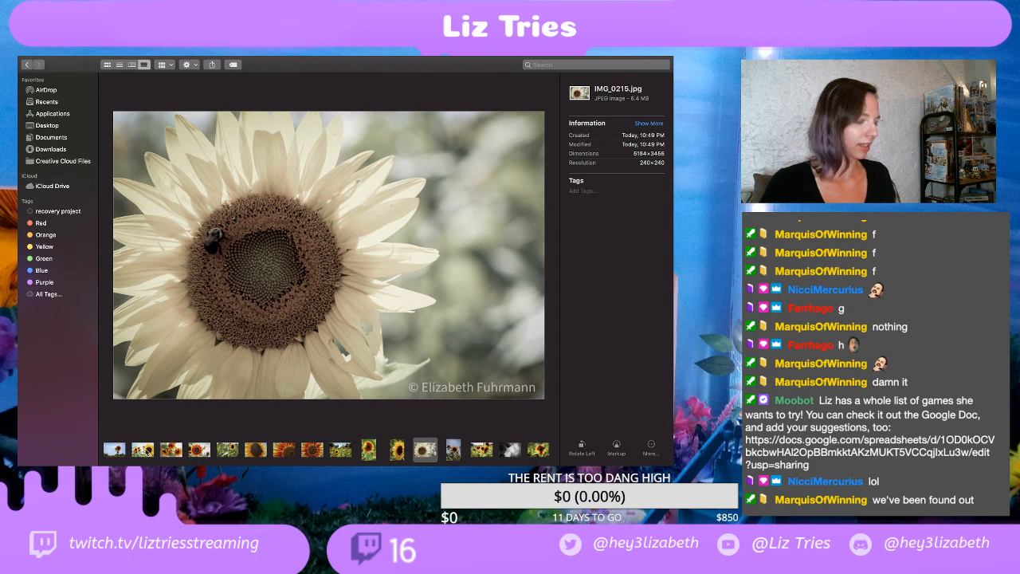
# Step: Review IMG_0218.jpg, IMG_0221.jpg, the black-and-white IMG_0224-2.jpg and IMG_0224.jpg, rechecking IMG_0215.jpg once along the way
pyautogui.press('Right')
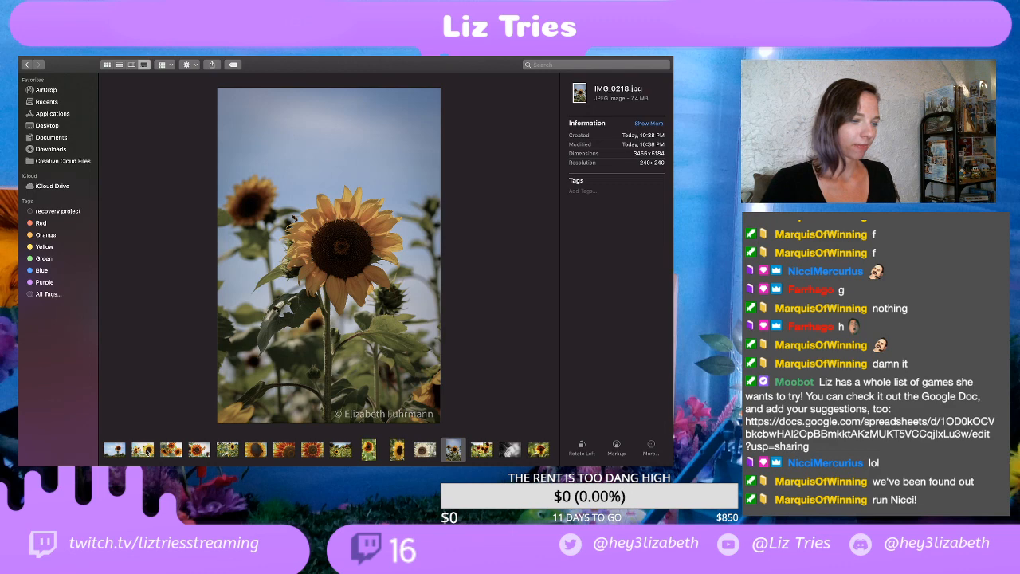
pyautogui.press('Left')
pyautogui.press('Right')
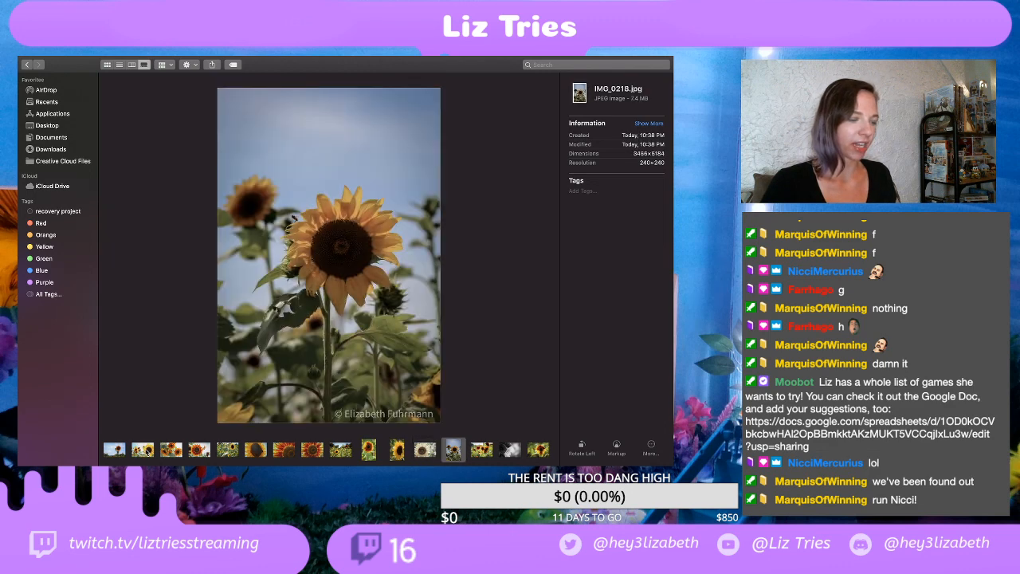
pyautogui.press('Right')
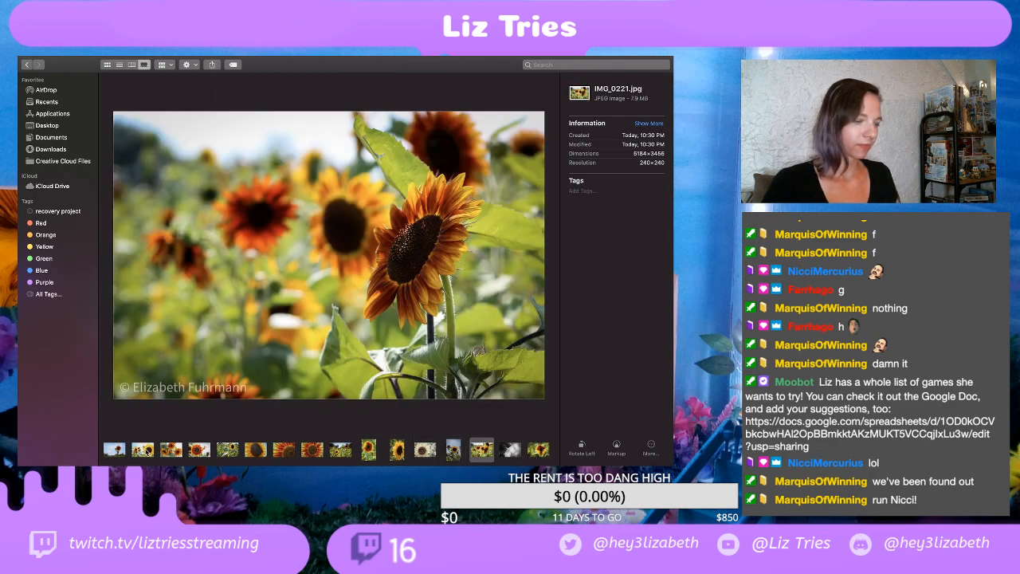
pyautogui.press('Right')
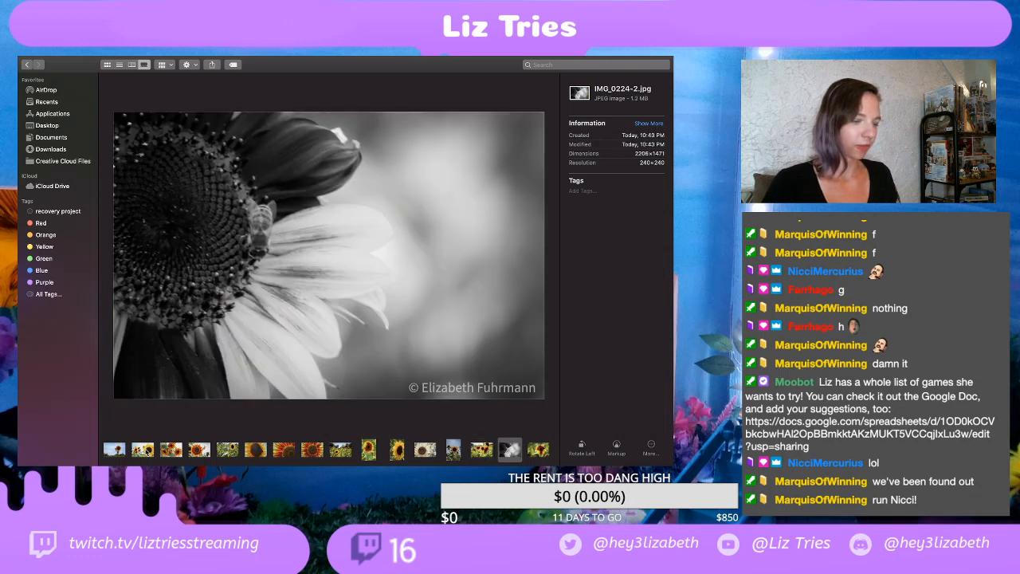
pyautogui.press('Right')
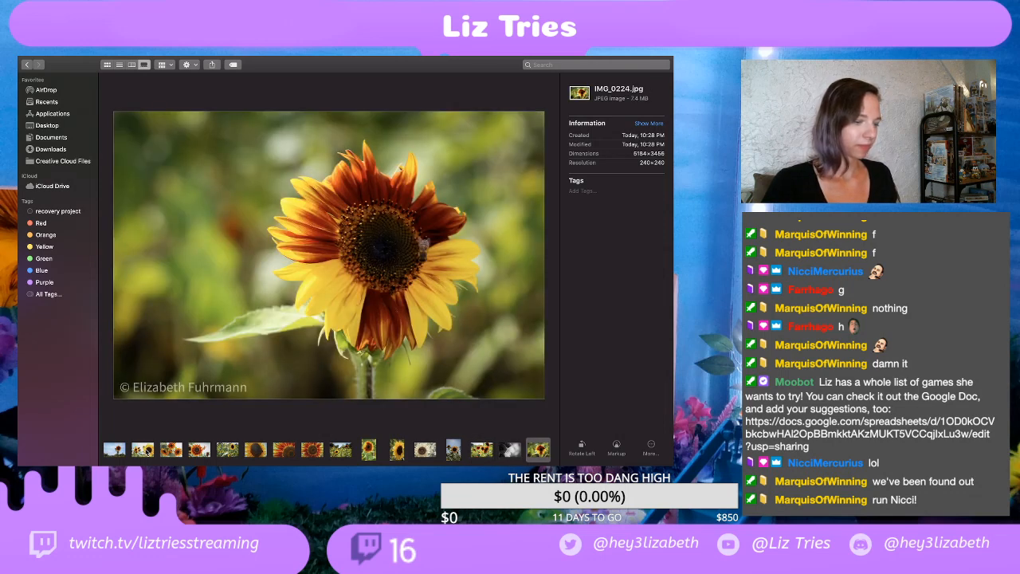
# Step: Review the exports from IMG_0229.jpg through the portrait IMG_0248-2.jpg, looking at IMG_0229.jpg a second time
pyautogui.press('Right')
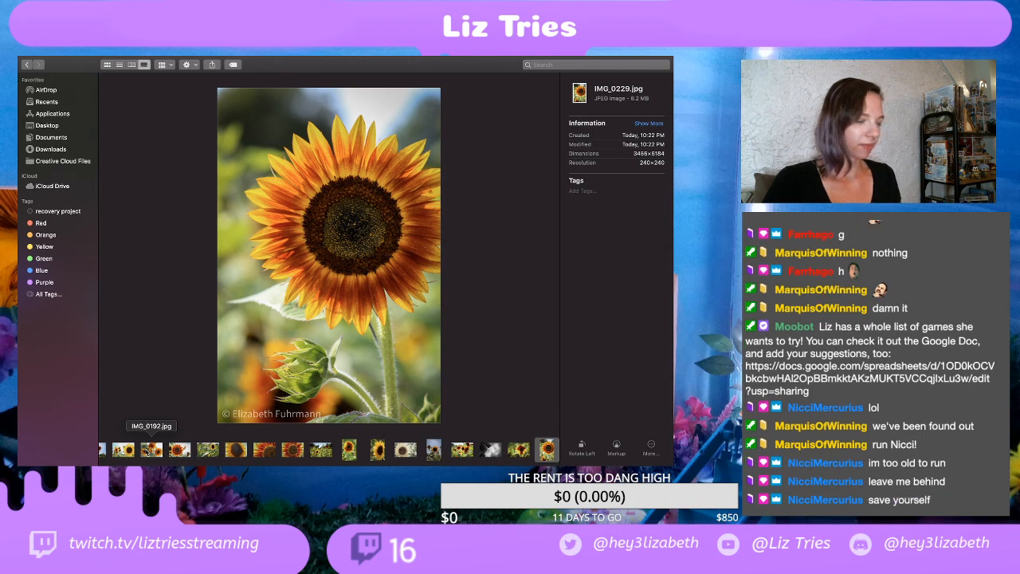
pyautogui.press('Right')
pyautogui.press('Left')
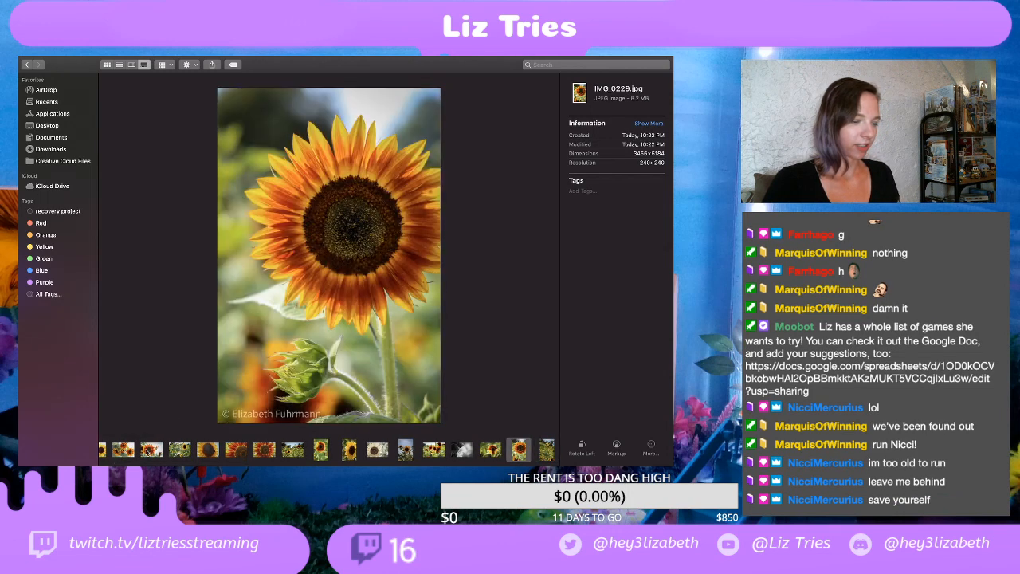
pyautogui.press('Right')
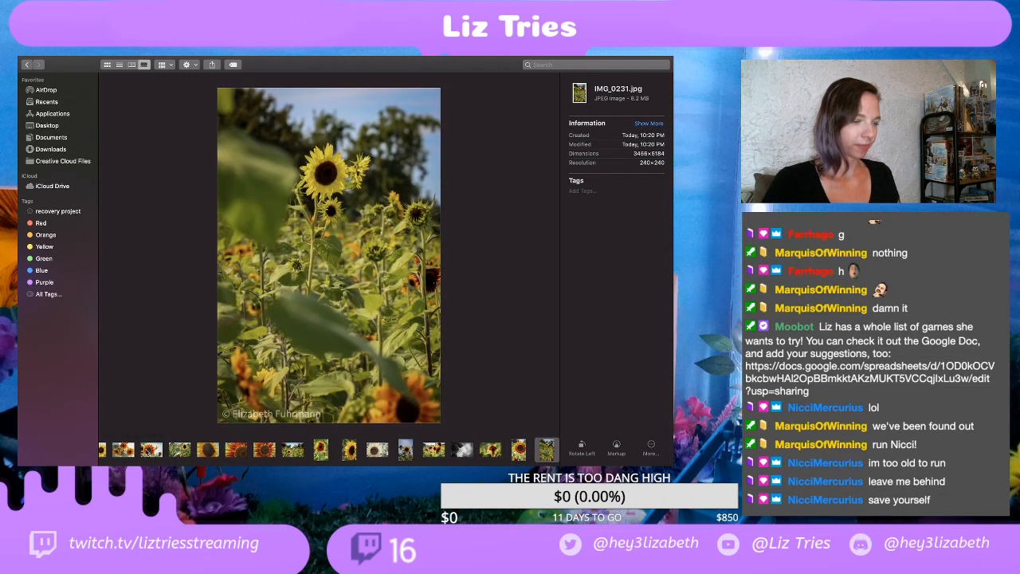
pyautogui.press('Right')
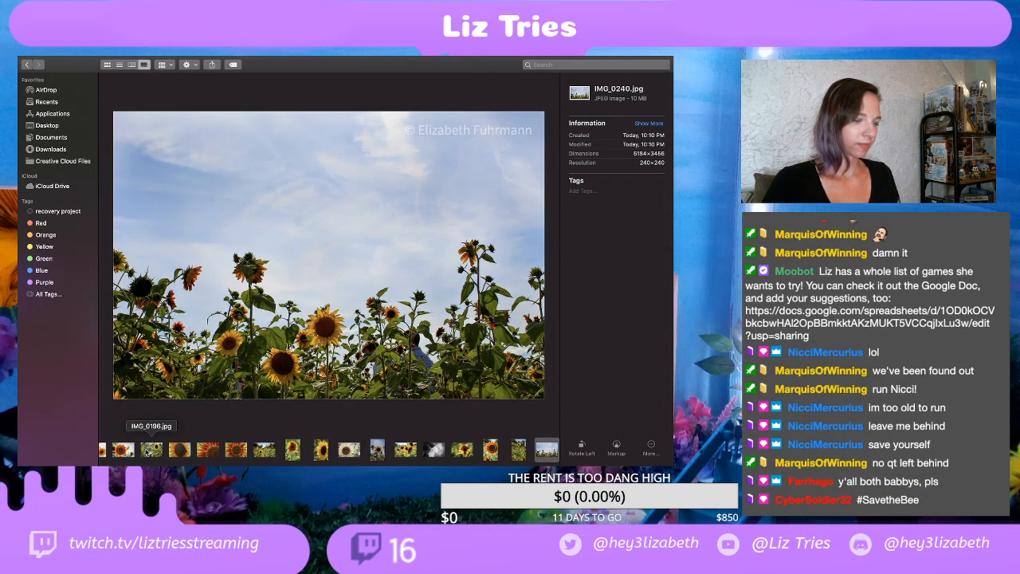
pyautogui.press('Right')
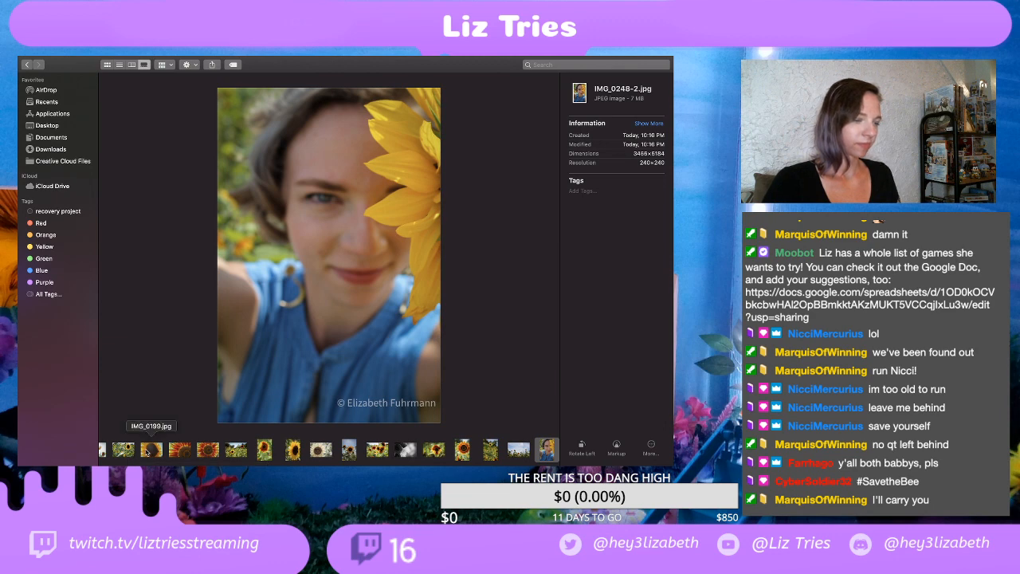
# Step: Compare the two exported versions of the portrait, IMG_0248-2.jpg and IMG_0248.jpg, by alternating between them
pyautogui.press('Right')
pyautogui.press('Left')
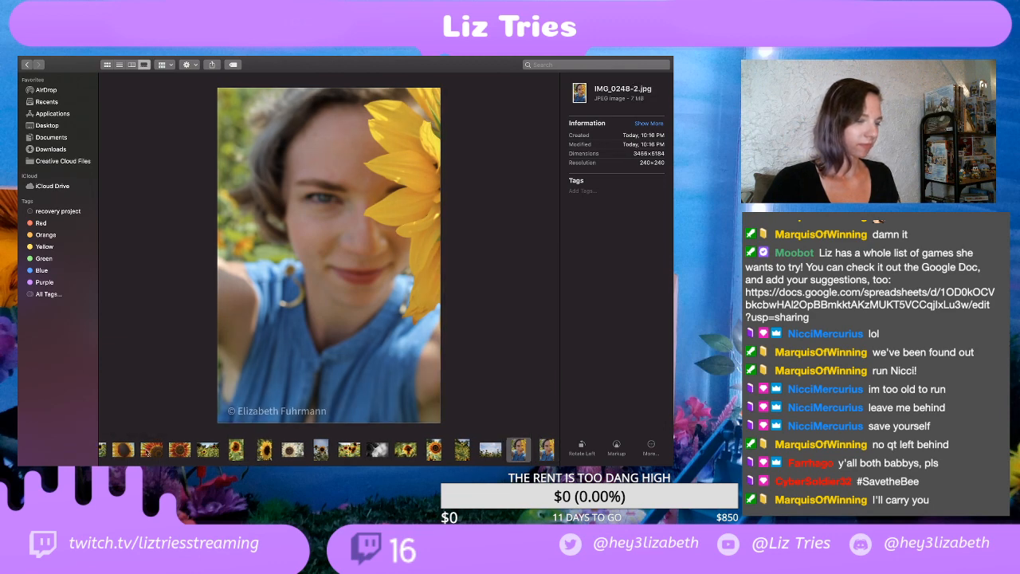
pyautogui.press('Right')
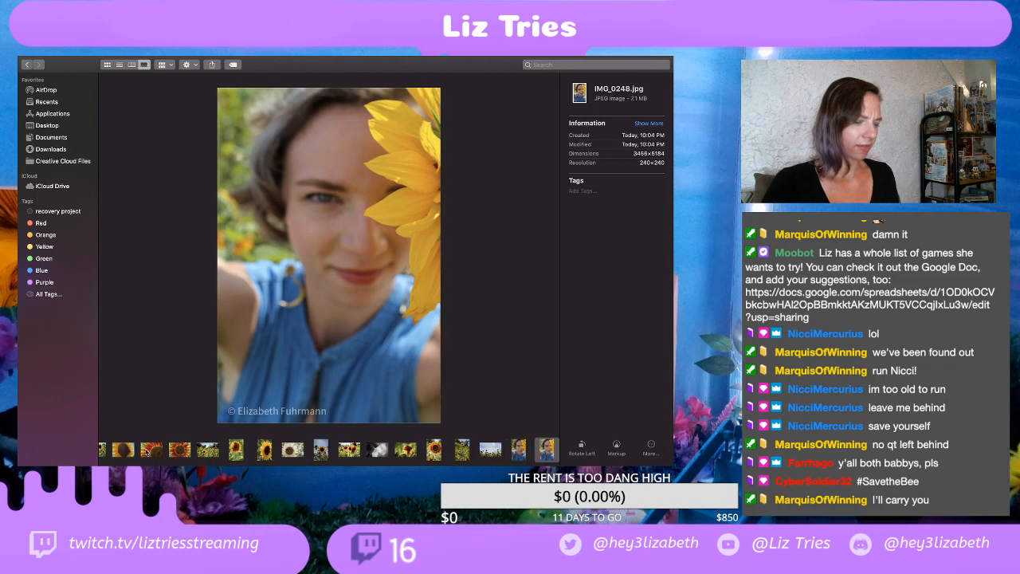
pyautogui.press('Left')
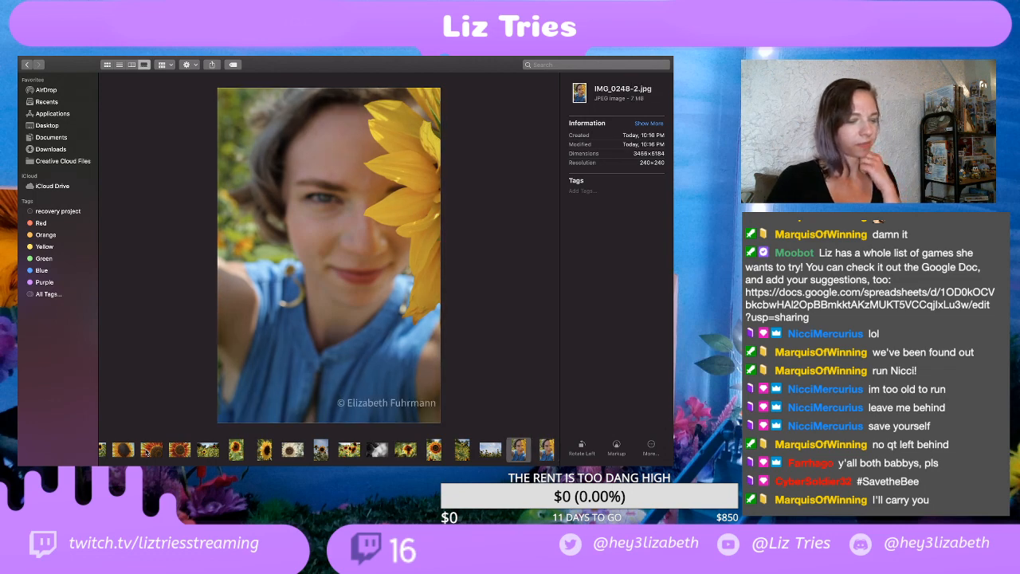
pyautogui.press('Left')
pyautogui.press('Right')
pyautogui.press('Right')
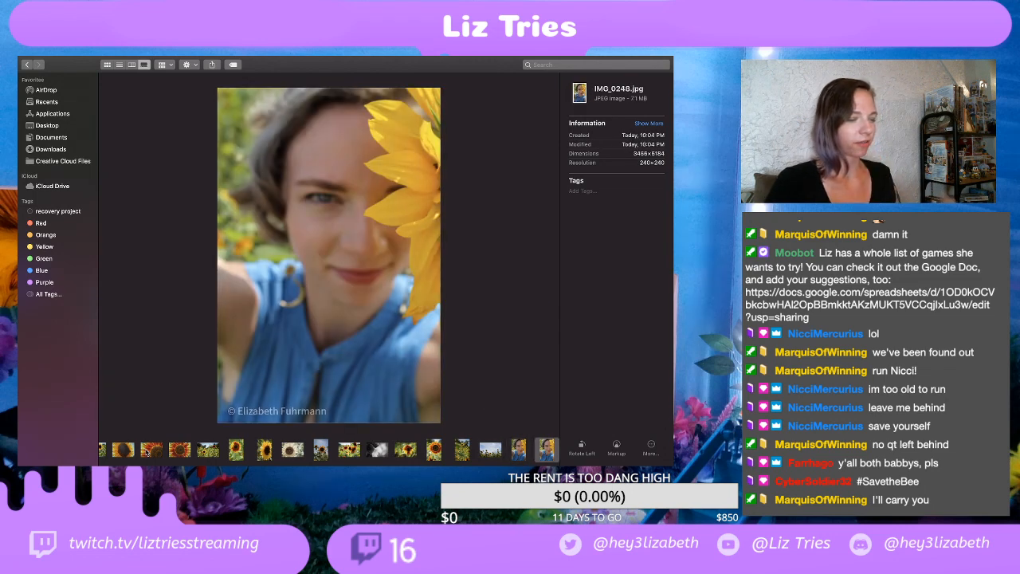
pyautogui.press('Left')
# Step: Switch to Lightroom and back to Finder's EDITS gallery, compare IMG_0248.jpg with IMG_0251-2.jpg, and view IMG_0251.jpg
pyautogui.press('super+Tab')
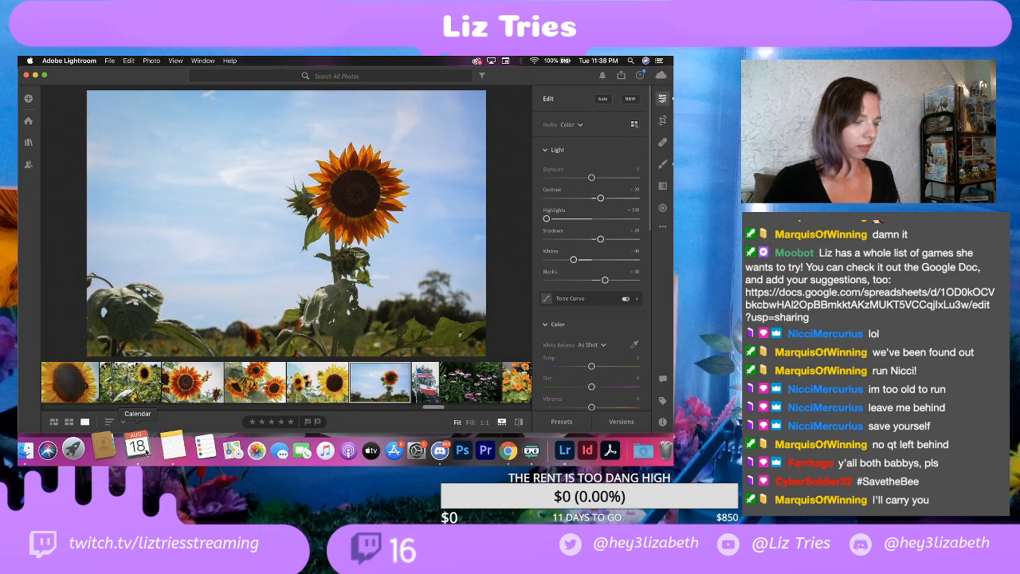
pyautogui.click(26, 450)
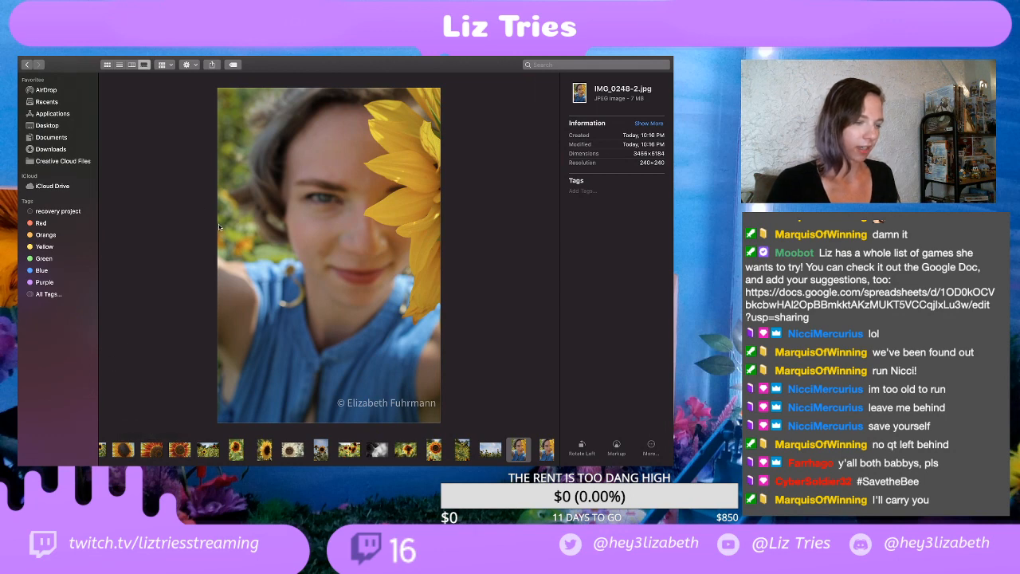
pyautogui.press('Right')
pyautogui.press('Right')
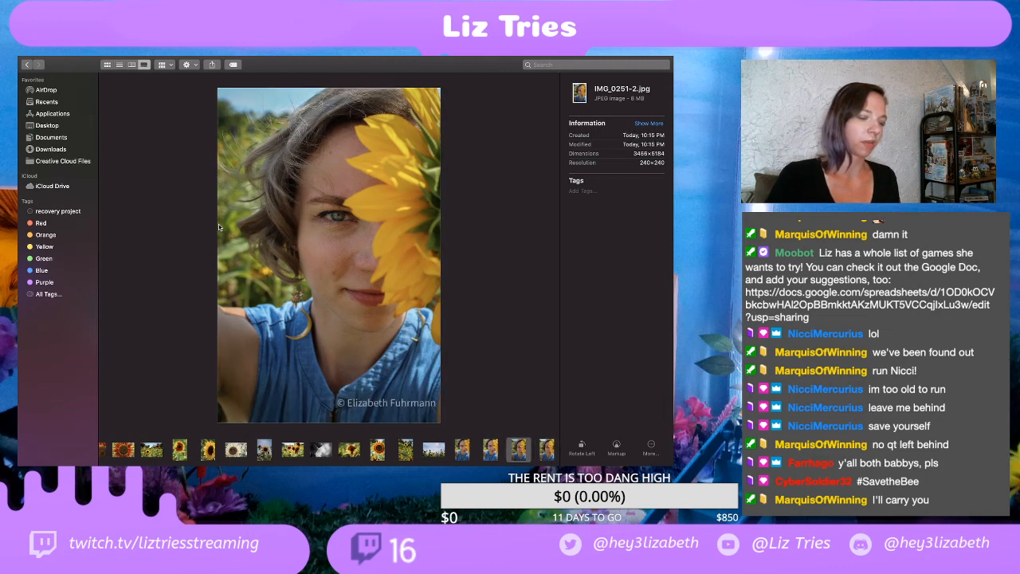
pyautogui.press('Left')
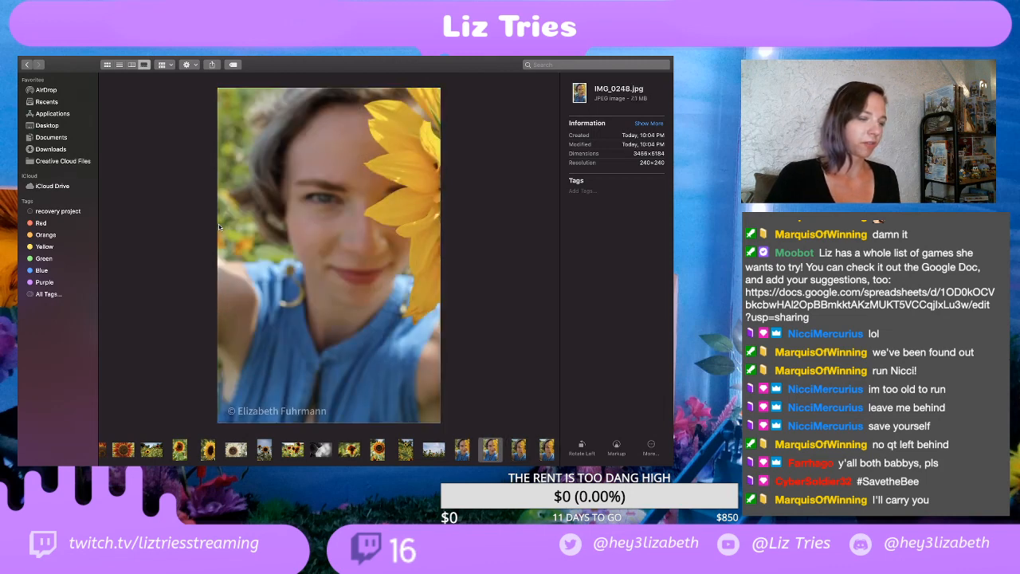
pyautogui.press('Right')
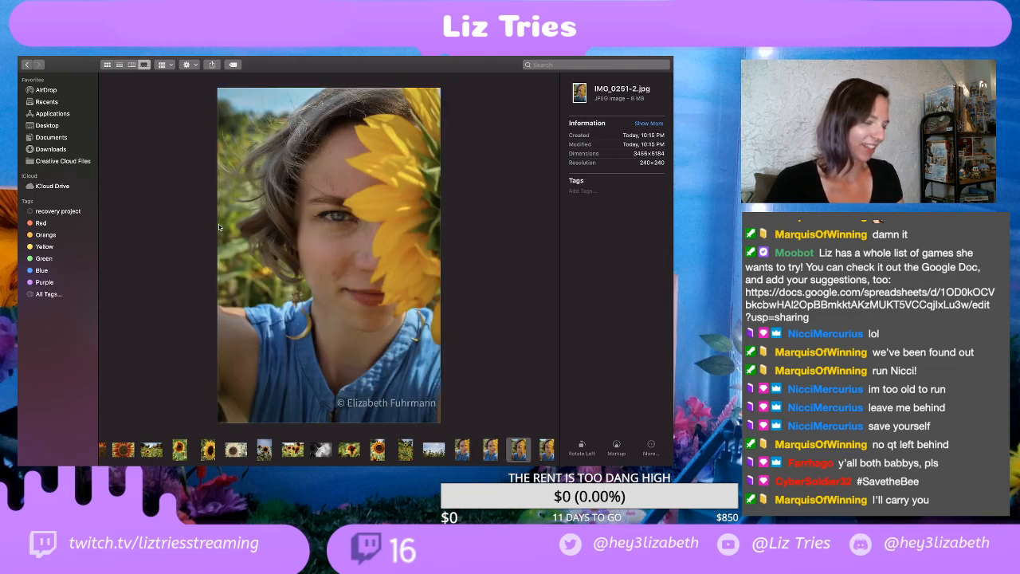
pyautogui.press('Right')
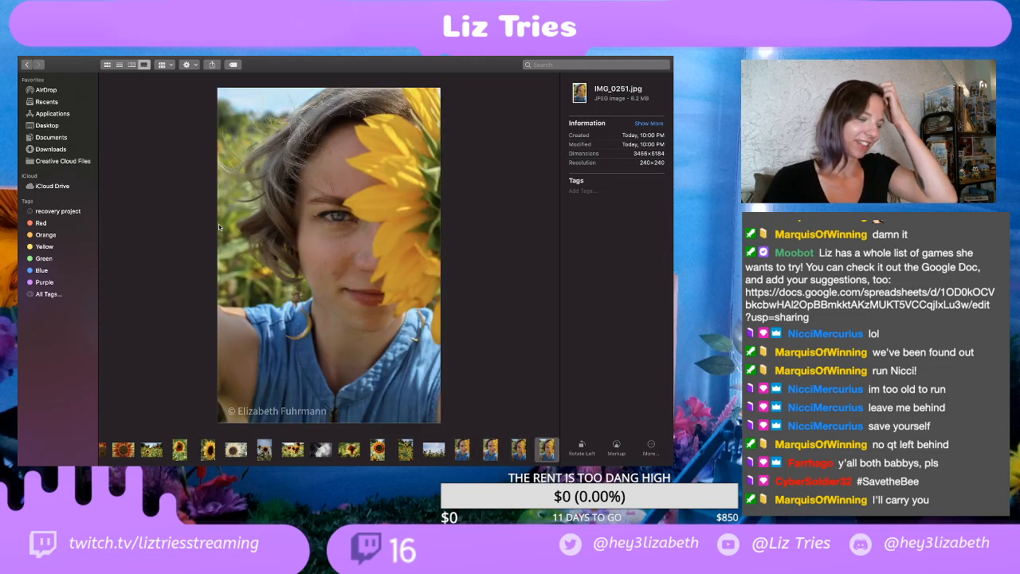
# Step: Review the exports from IMG_0253.jpg through IMG_0267.jpg, including both versions of the IMG_0256 portrait
pyautogui.press('Right')
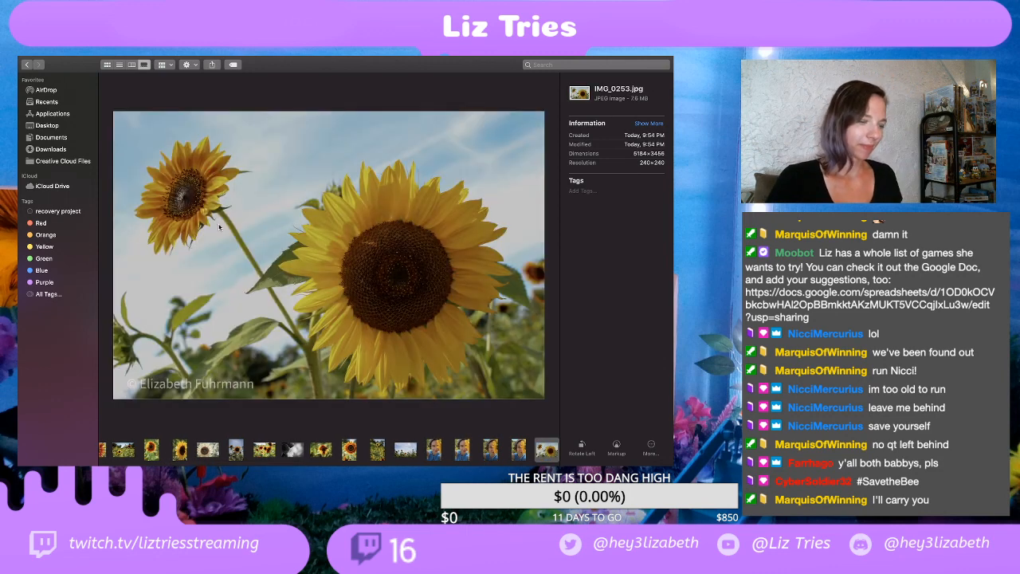
pyautogui.press('Right')
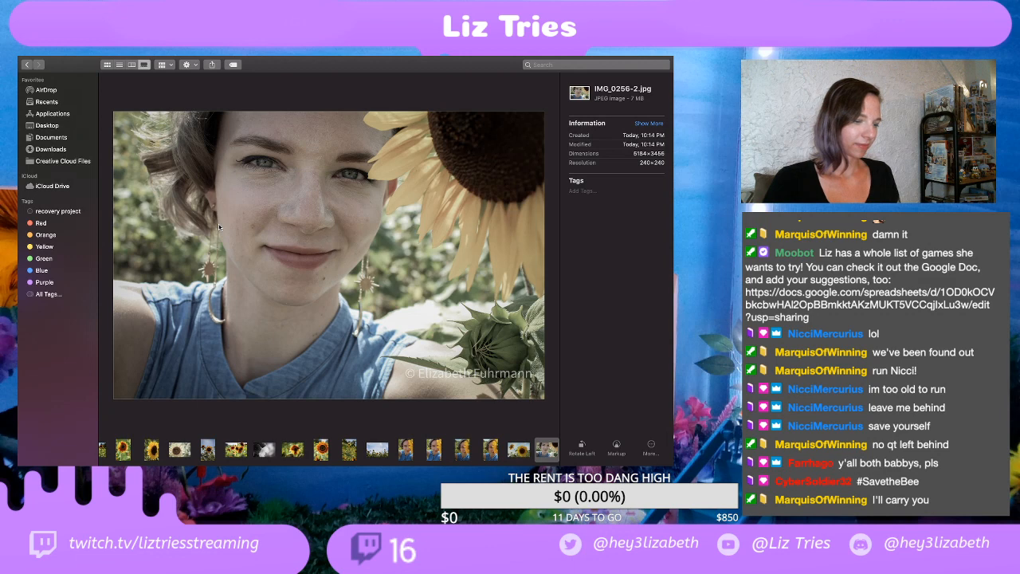
pyautogui.press('Right')
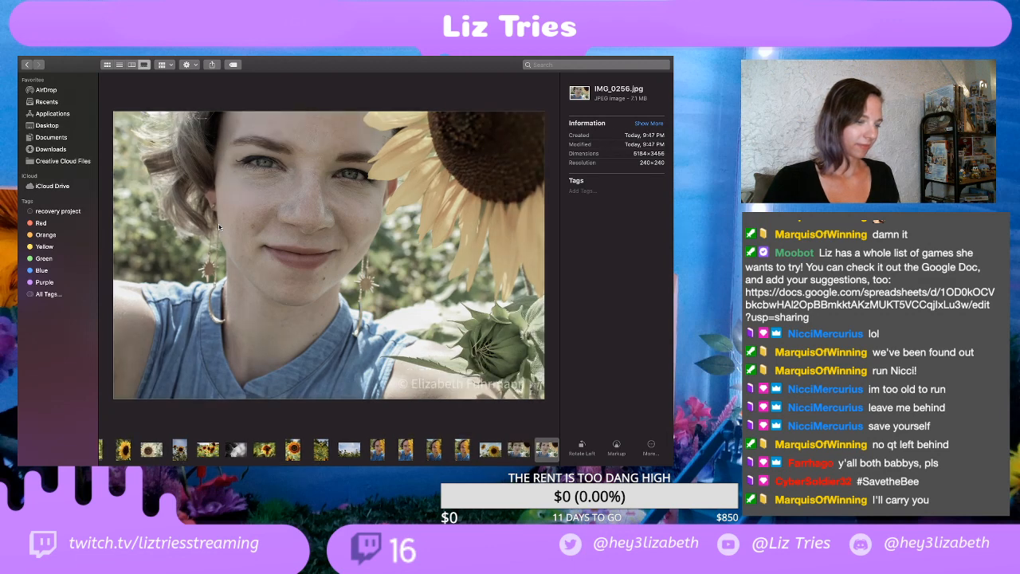
pyautogui.press('Right')
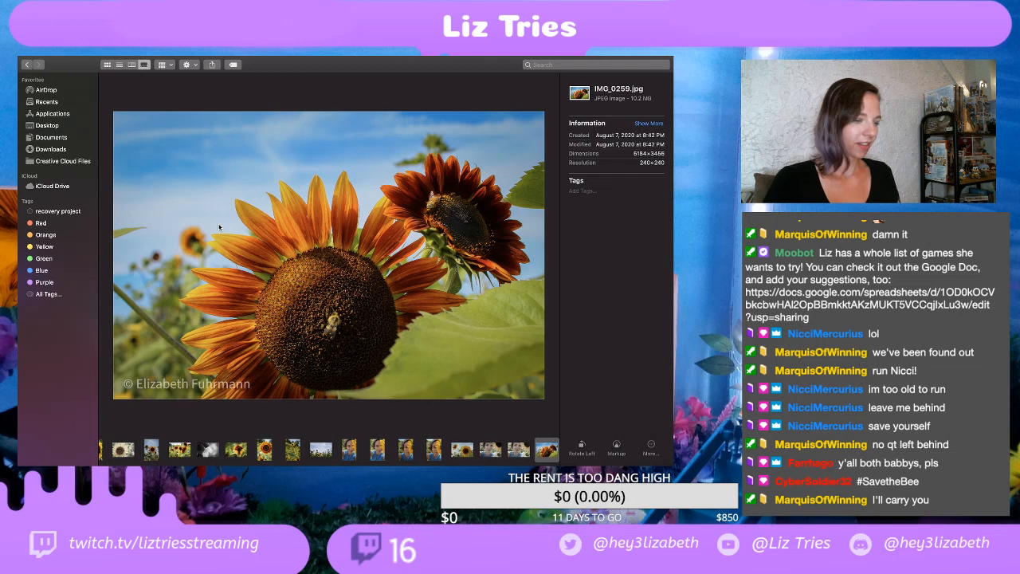
pyautogui.press('Right')
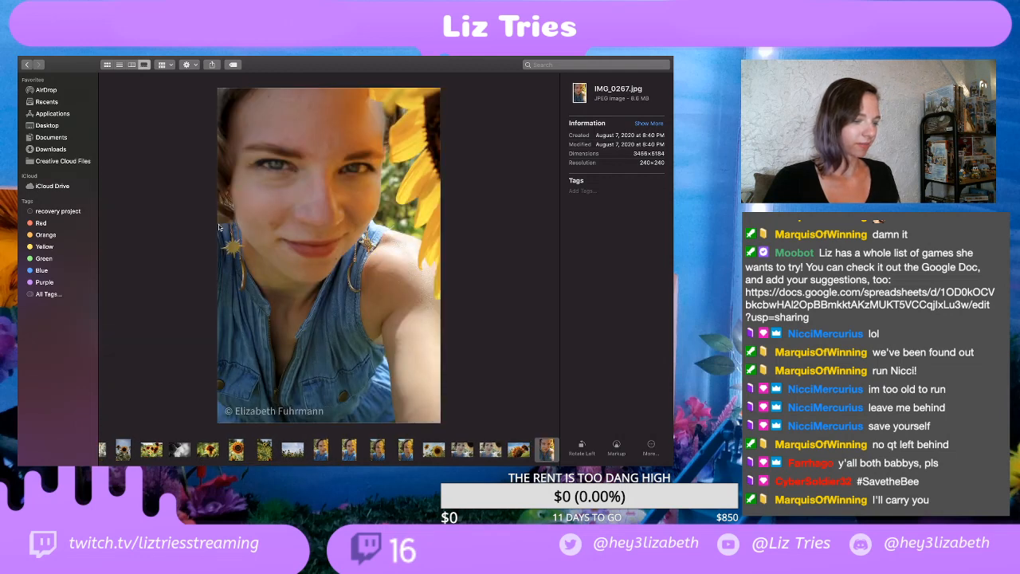
# Step: Compare the two exported crops of the side-facing yellow sunflower, IMG_0269-2.jpg and IMG_0269.jpg
pyautogui.press('Right')
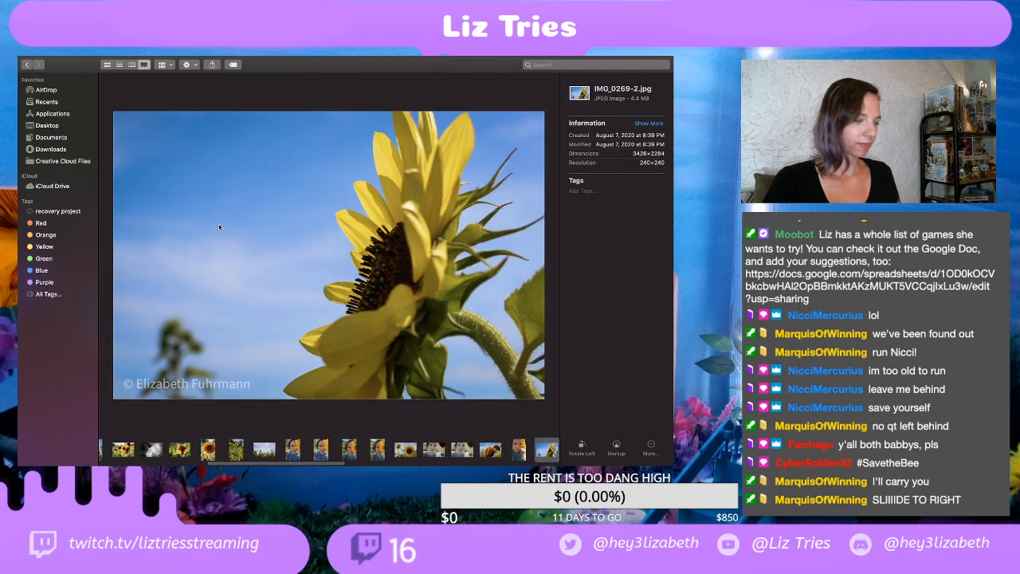
pyautogui.press('Right')
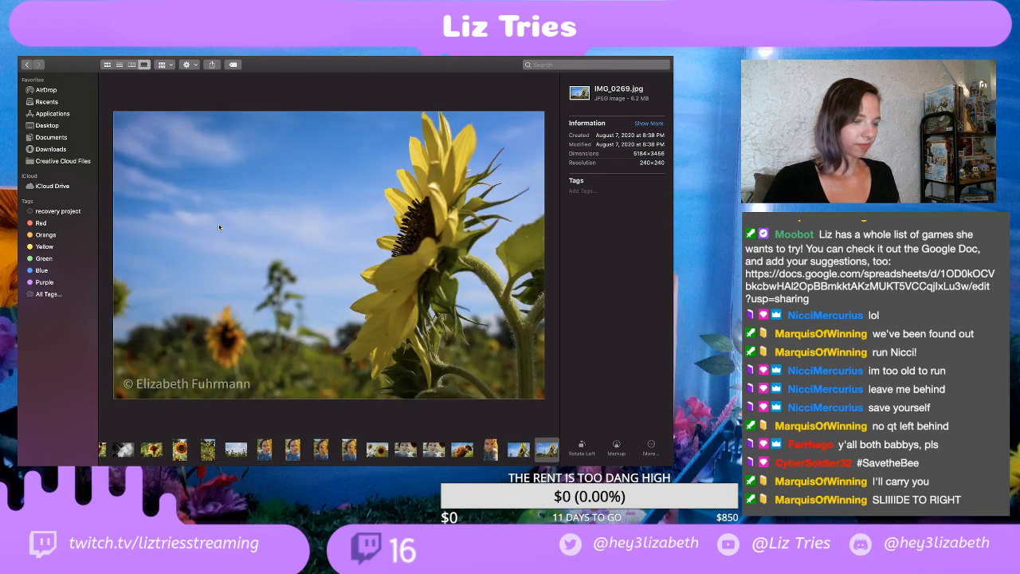
pyautogui.press('Left')
pyautogui.press('Right')
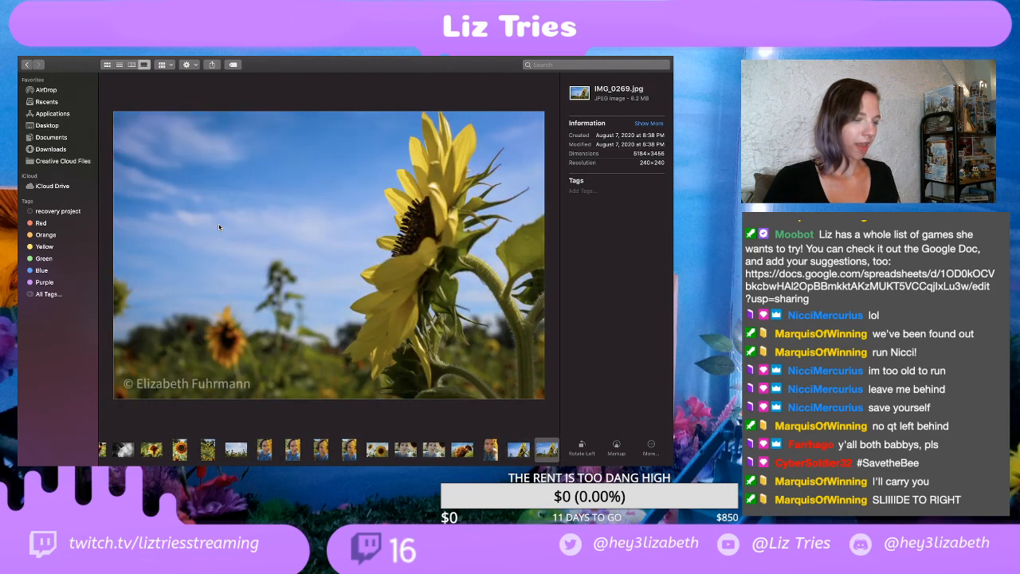
# Step: Review the exports from the eye close-up IMG_0271.jpg through the portrait IMG_0283.jpg
pyautogui.press('Right')
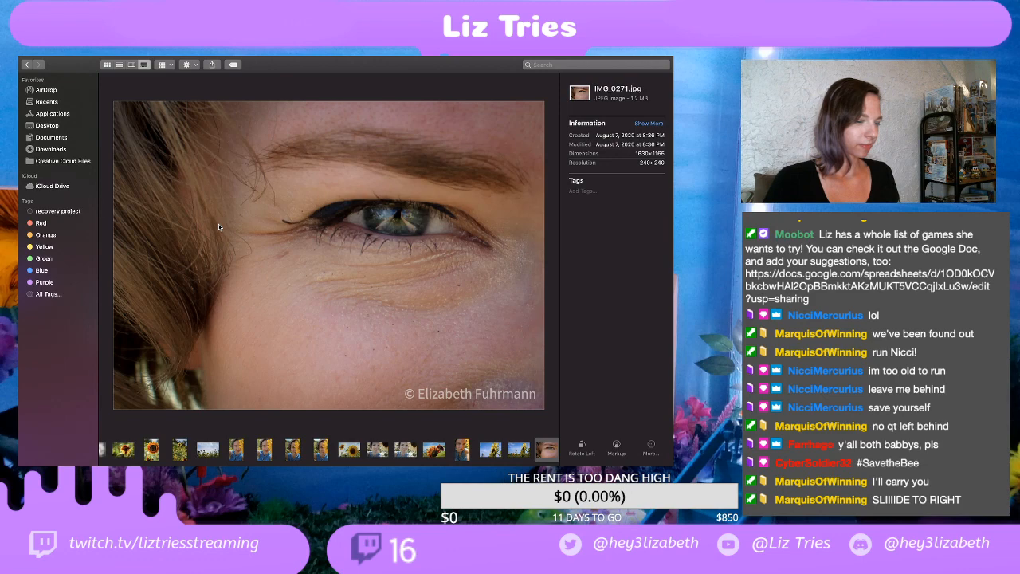
pyautogui.press('Right')
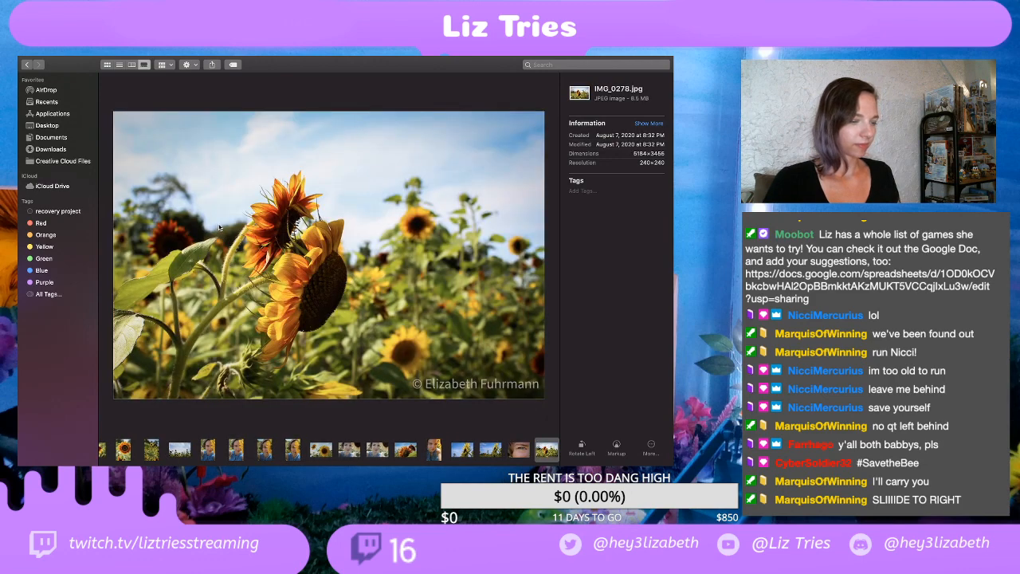
pyautogui.press('Right')
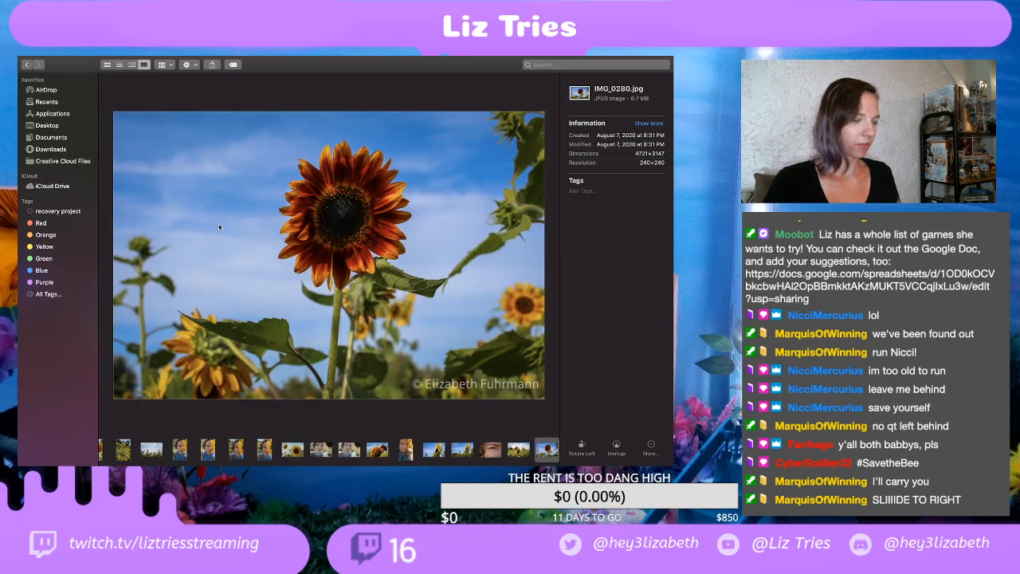
pyautogui.press('Right')
pyautogui.press('Right')
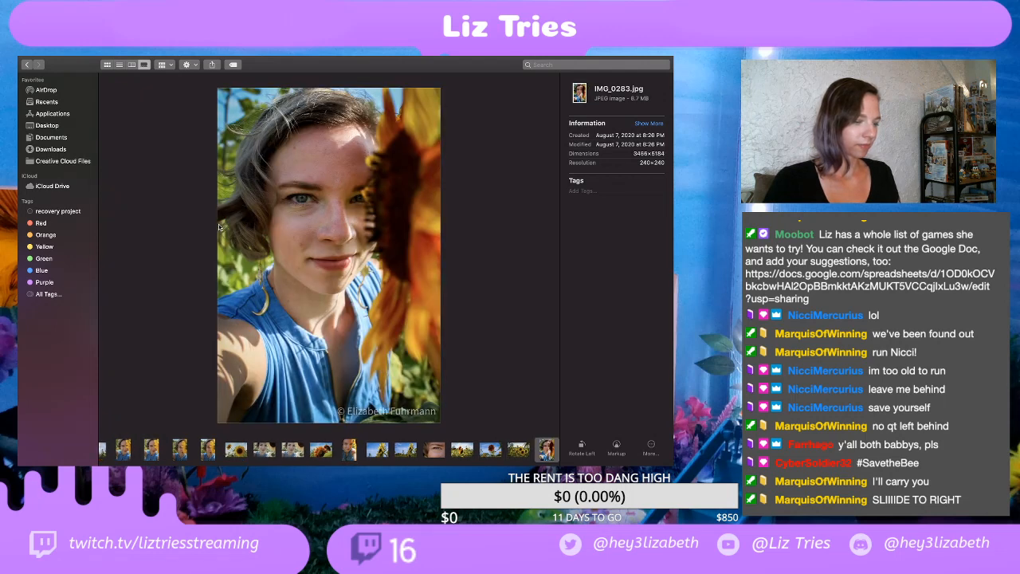
# Step: Review the sunflower exports from IMG_0285.jpg through the close-up IMG_0308.jpg
pyautogui.press('Right')
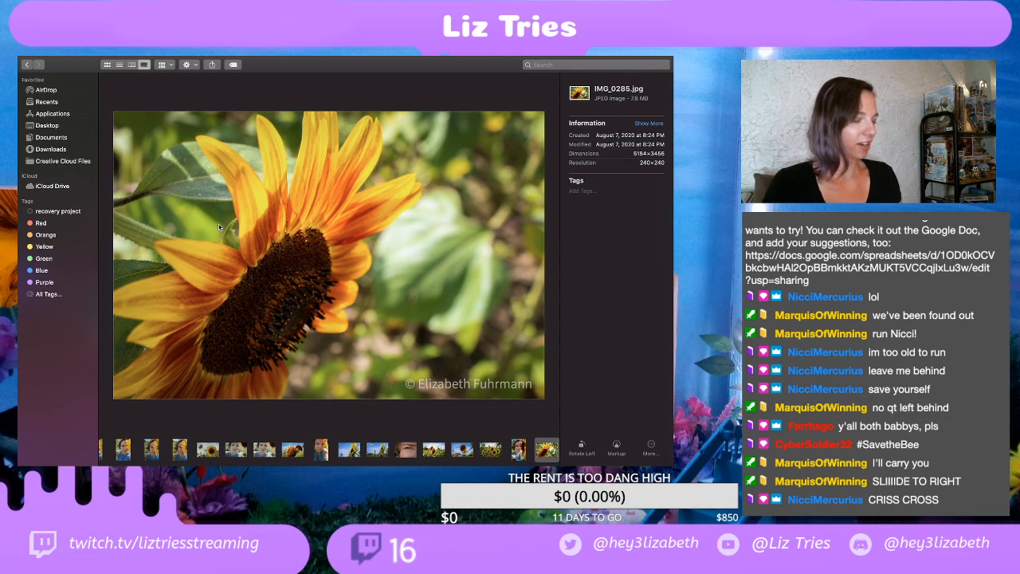
pyautogui.press('Right')
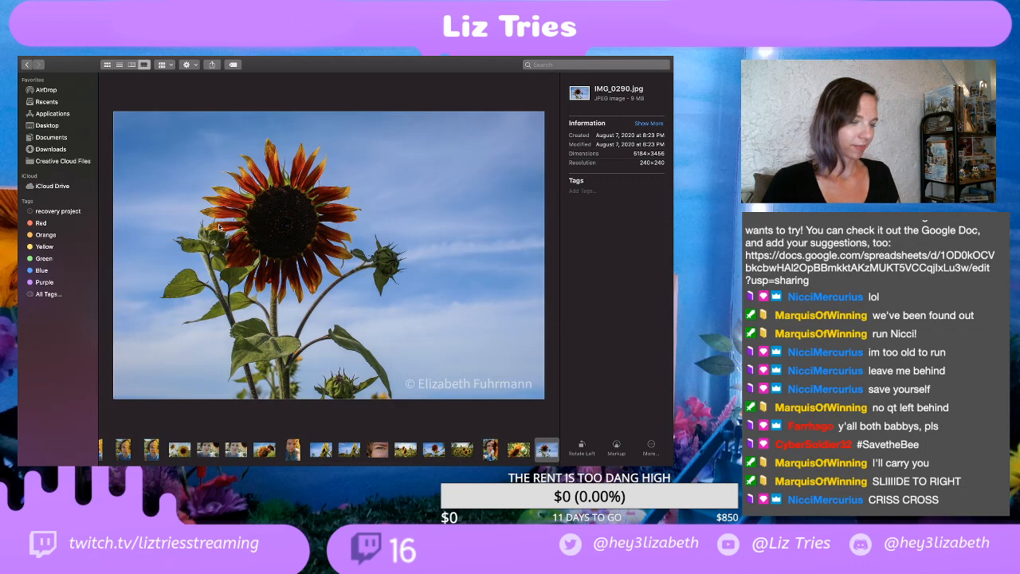
pyautogui.press('Right')
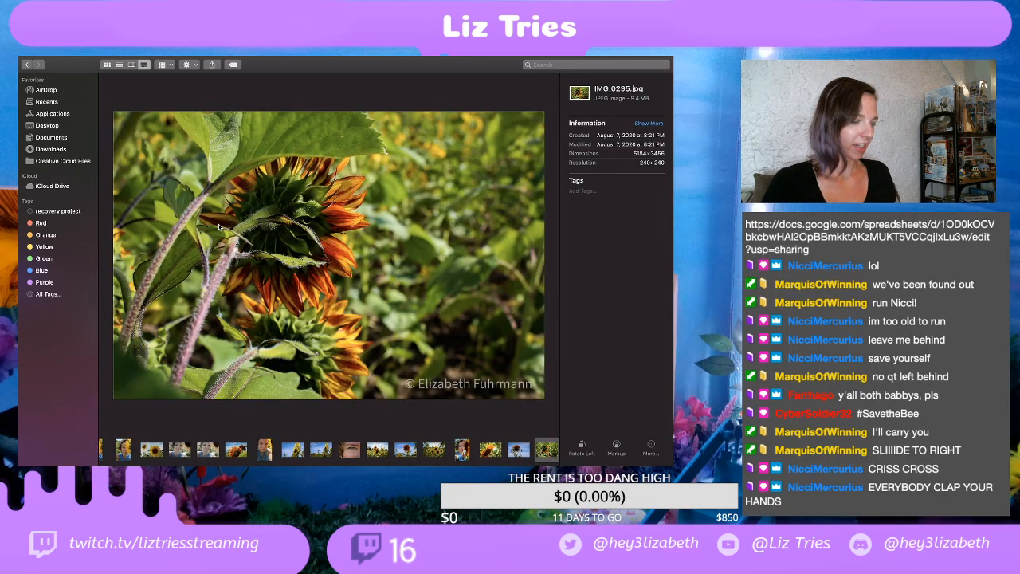
pyautogui.press('Right')
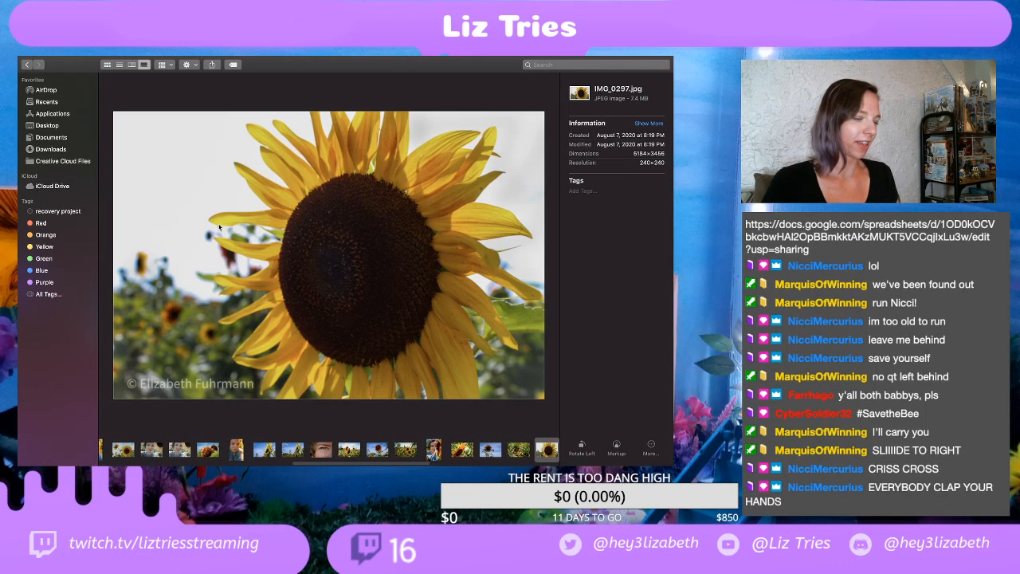
pyautogui.press('Right')
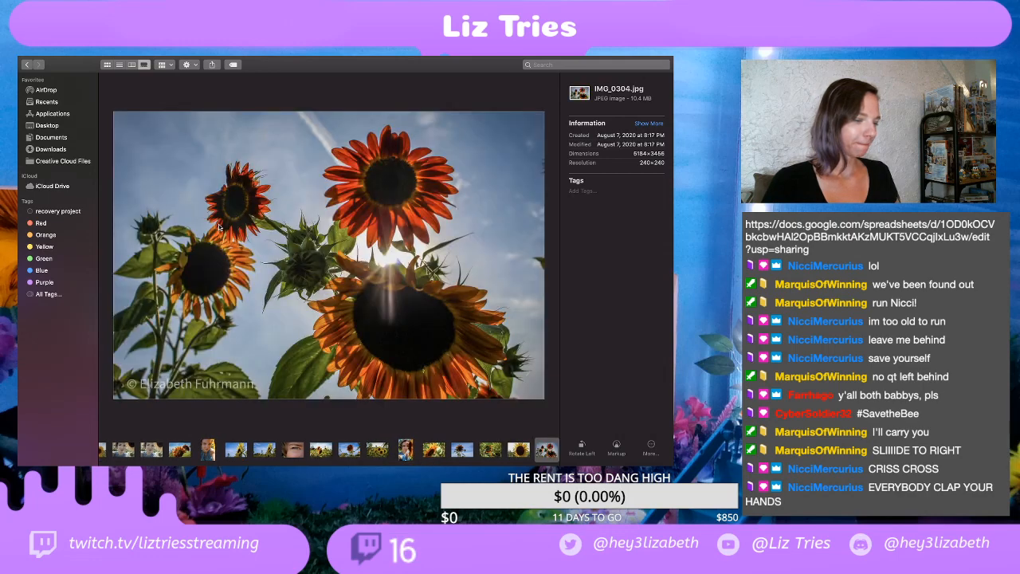
pyautogui.press('Right')
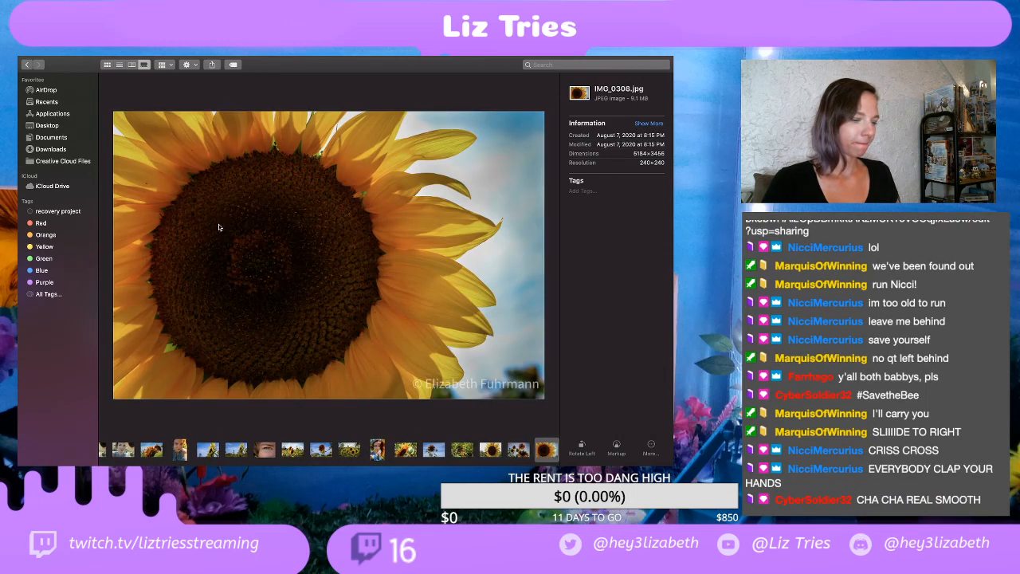
# Step: Compare the two exported versions of the paired red sunflowers, IMG_0309-2.jpg and IMG_0309.jpg, by alternating between them
pyautogui.press('Right')
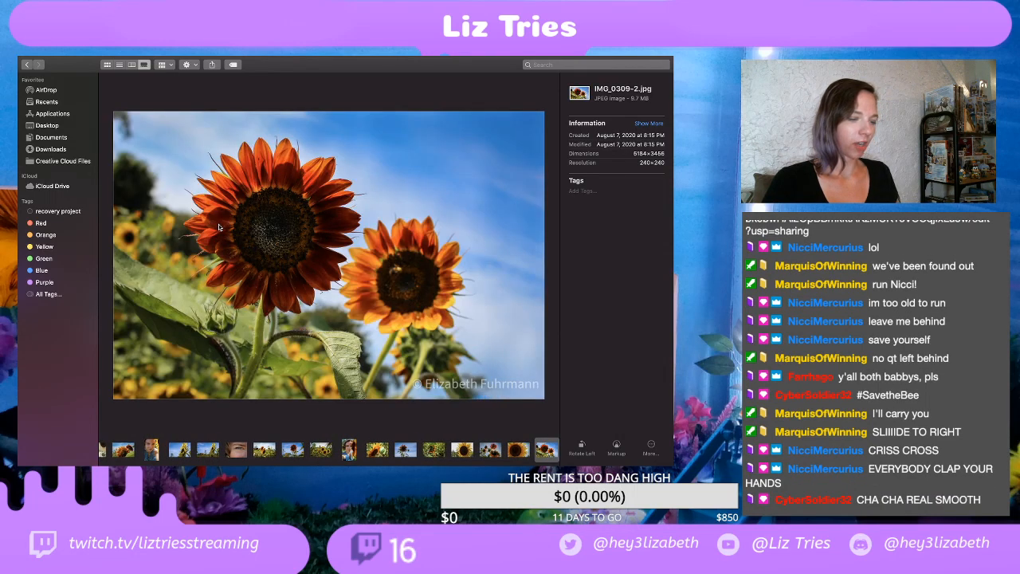
pyautogui.press('Right')
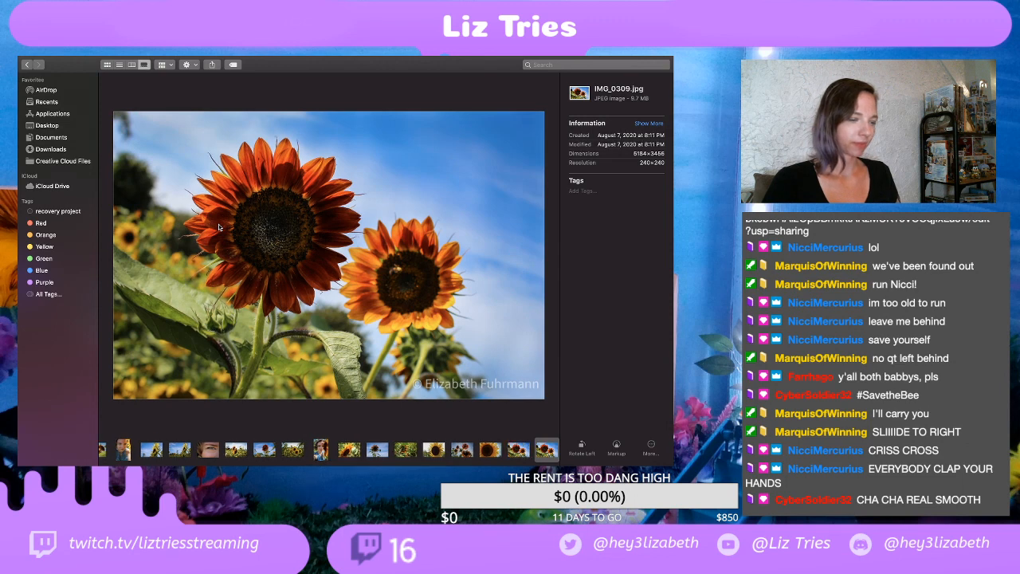
pyautogui.press('Right')
pyautogui.press('Left')
pyautogui.press('Left')
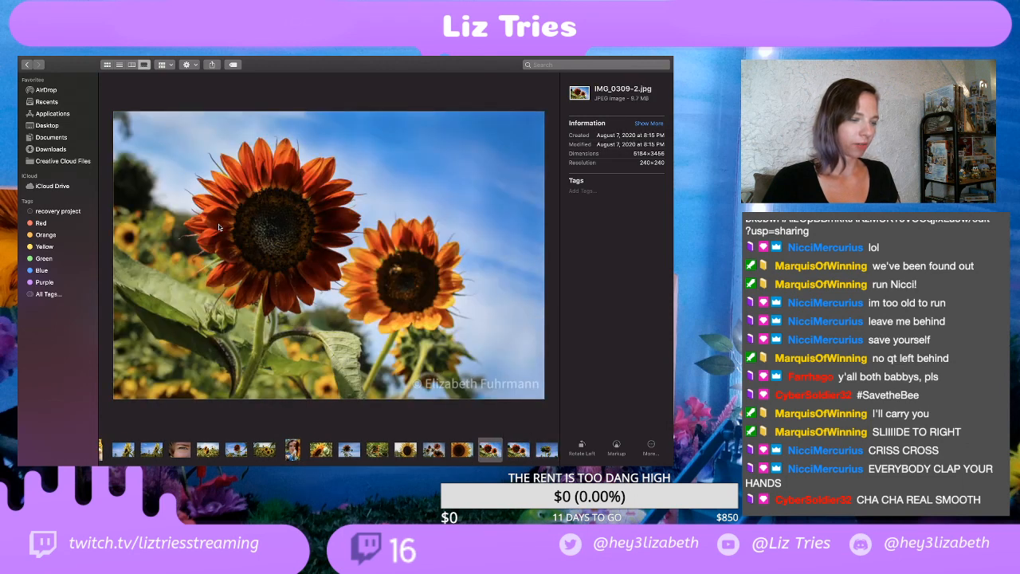
pyautogui.press('Right')
pyautogui.press('Left')
pyautogui.press('Right')
pyautogui.press('Left')
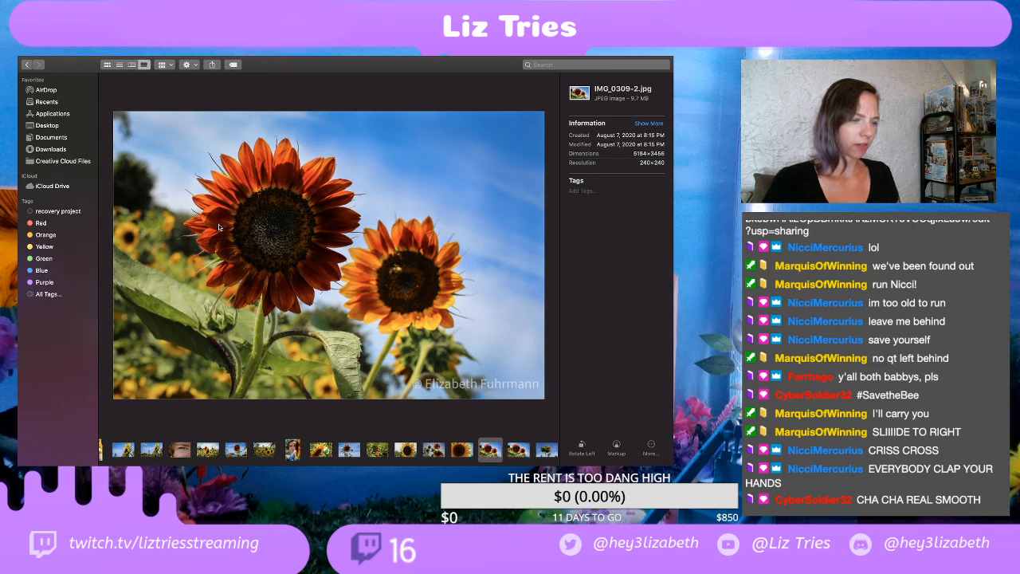
pyautogui.press('Right')
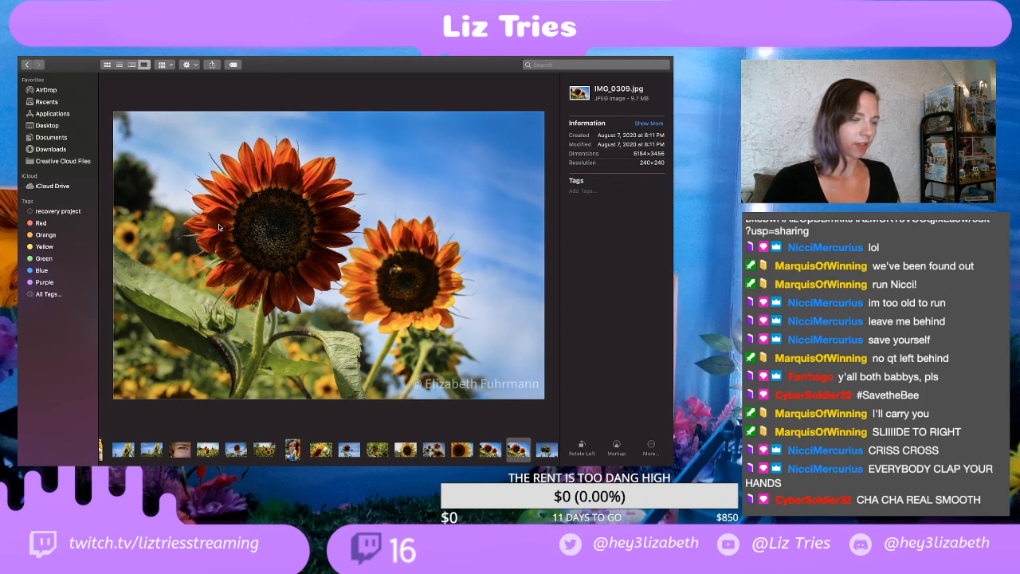
pyautogui.press('Left')
pyautogui.press('Right')
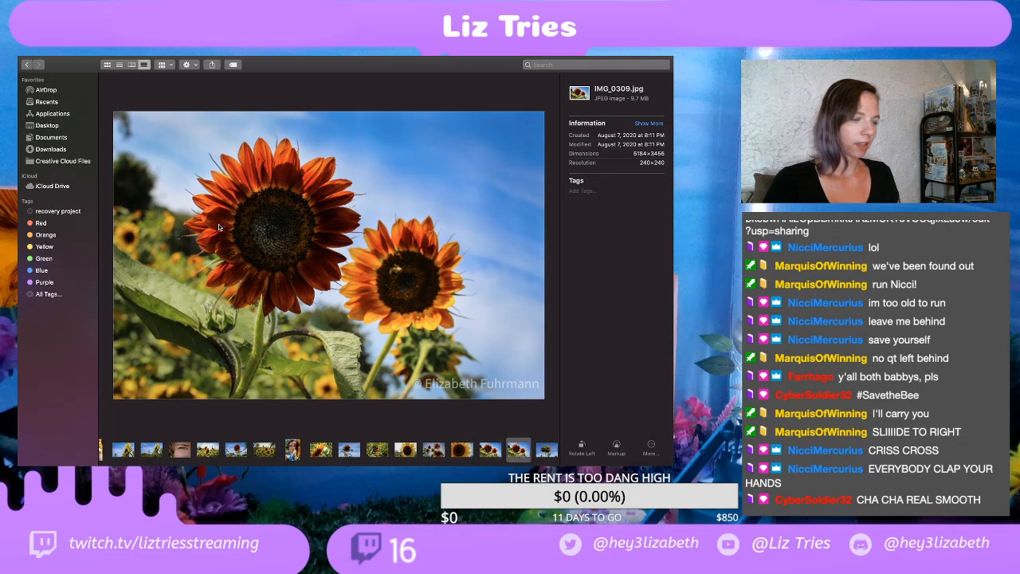
# Step: Review the exports from IMG_0314.jpg through the seed-head close-up IMG_0329.jpg
pyautogui.press('Right')
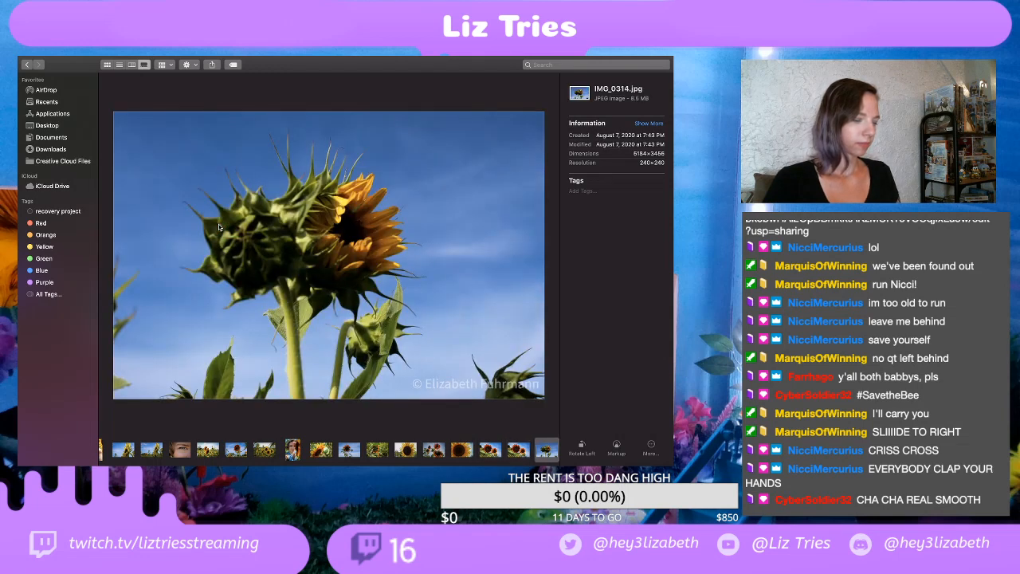
pyautogui.press('Right')
pyautogui.press('Right')
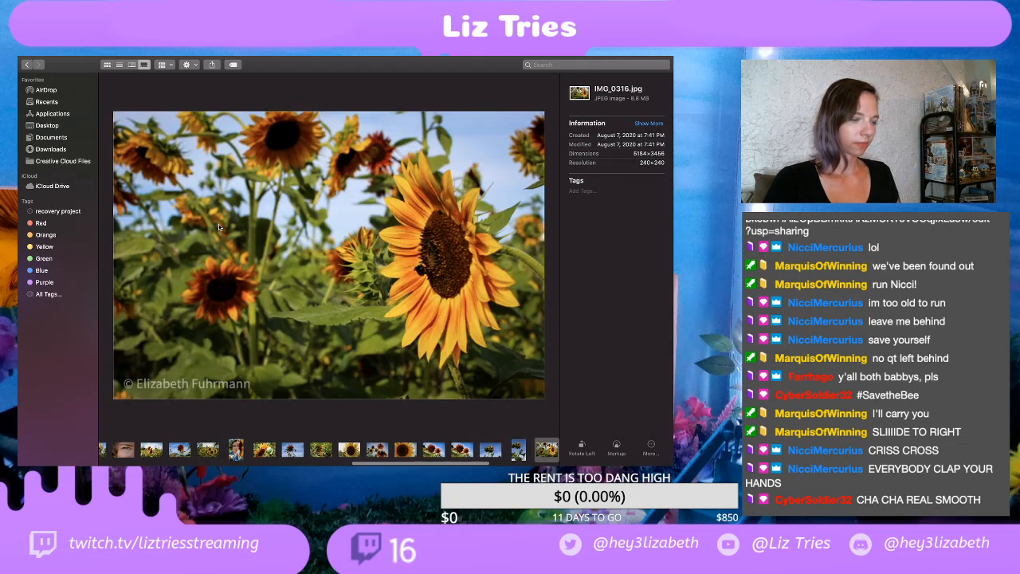
pyautogui.press('Right')
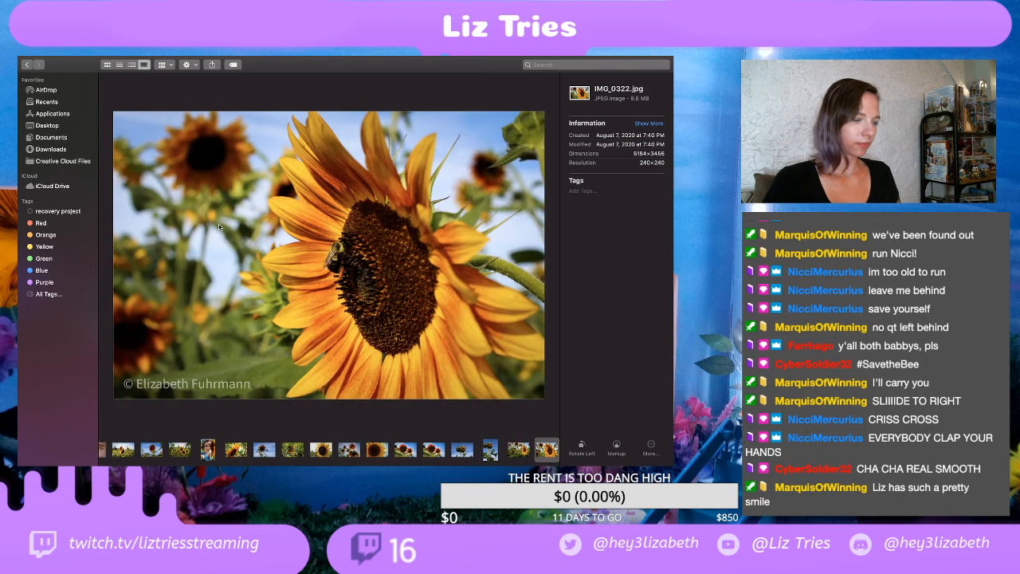
pyautogui.press('Right')
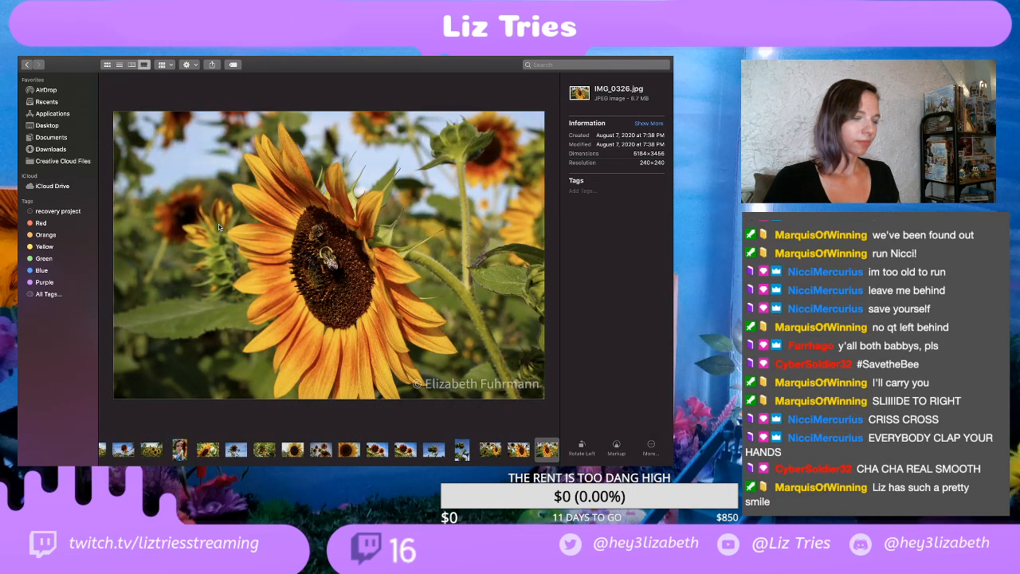
pyautogui.press('Right')
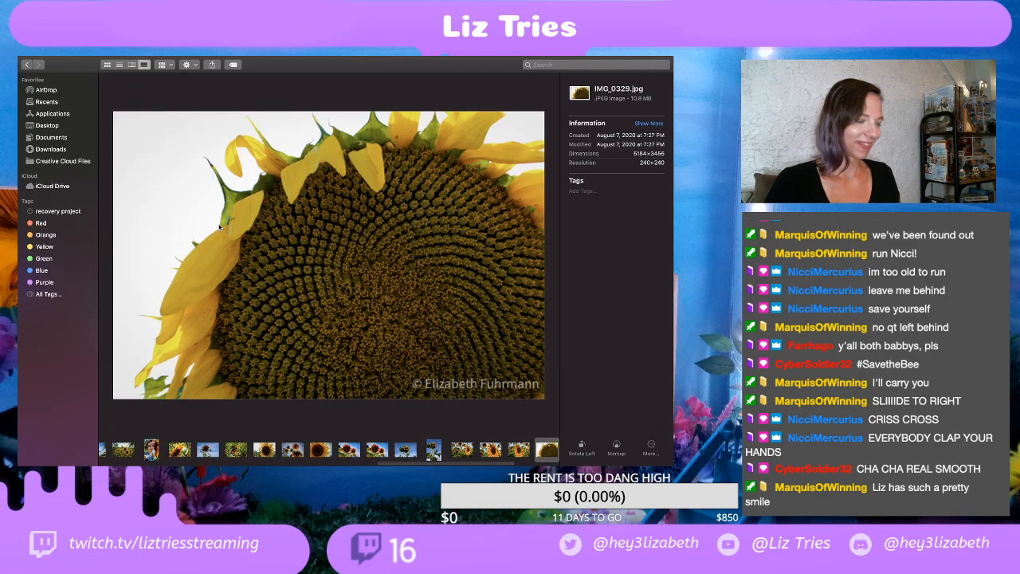
# Step: Review the exports from IMG_0332.jpg through IMG_0345.jpg, and take the EDITS window out of full screen
pyautogui.press('Right')
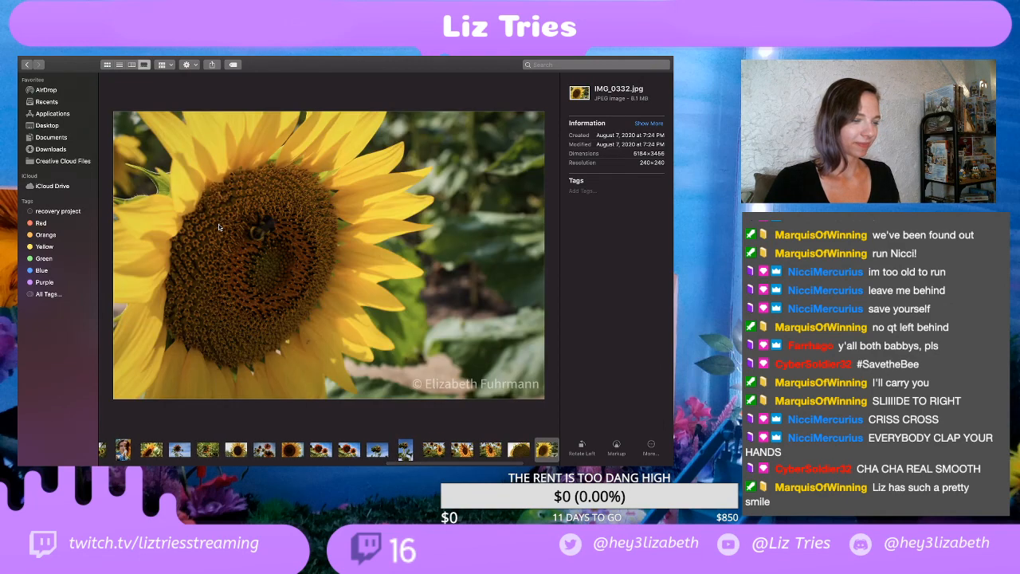
pyautogui.press('Right')
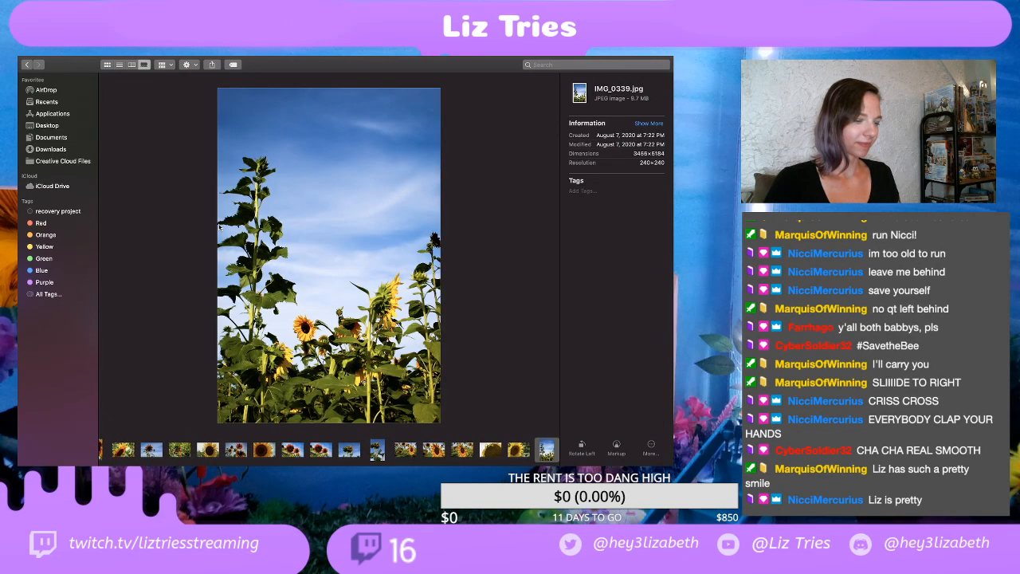
pyautogui.press('Right')
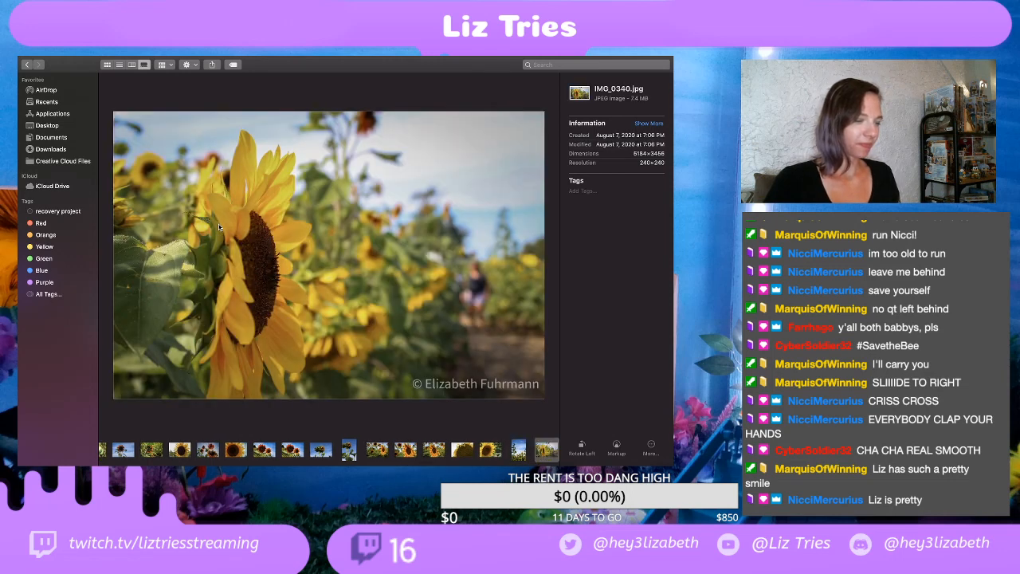
pyautogui.press('Right')
pyautogui.press('Right')
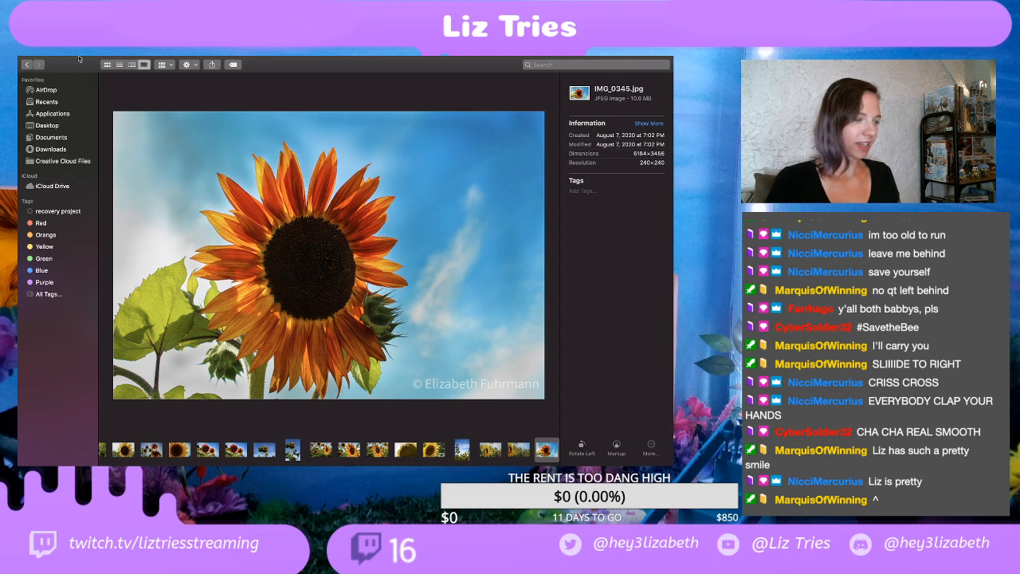
pyautogui.moveTo(80, 57)
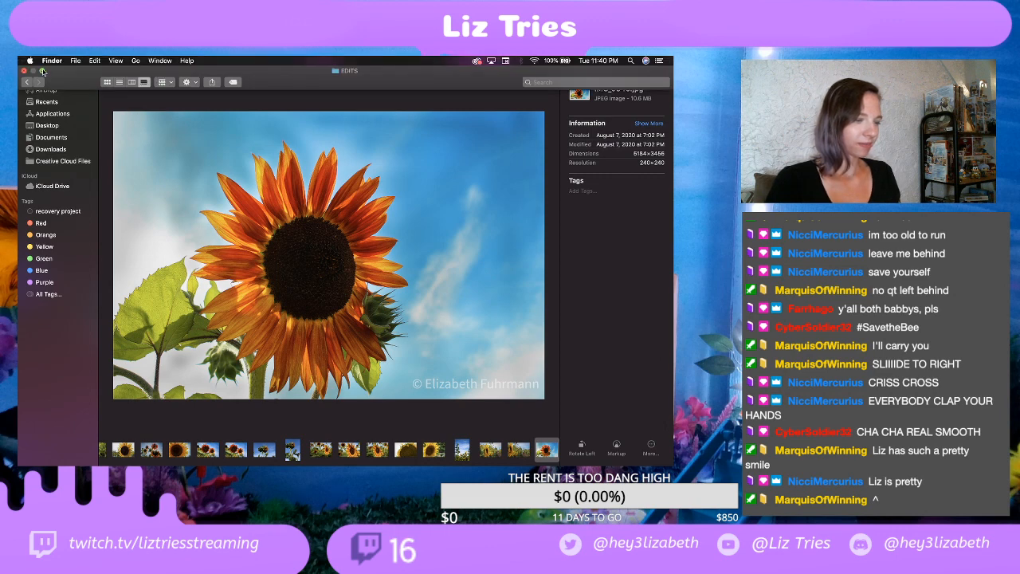
pyautogui.press('ctrl+super+f')
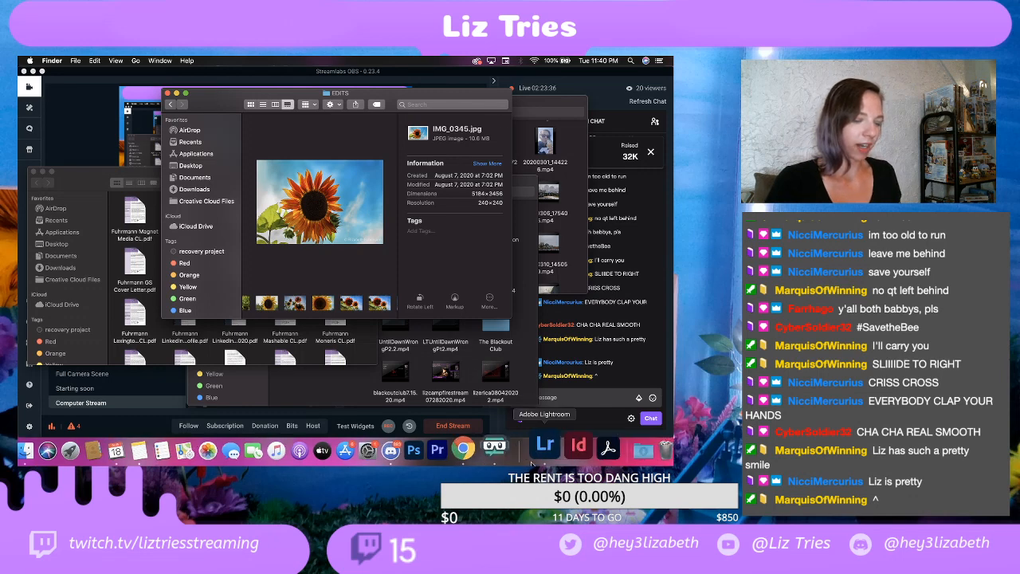
# Step: Switch to the Twitch Stream Manager in Chrome, make its window full screen and reload the page
pyautogui.click(482, 447)
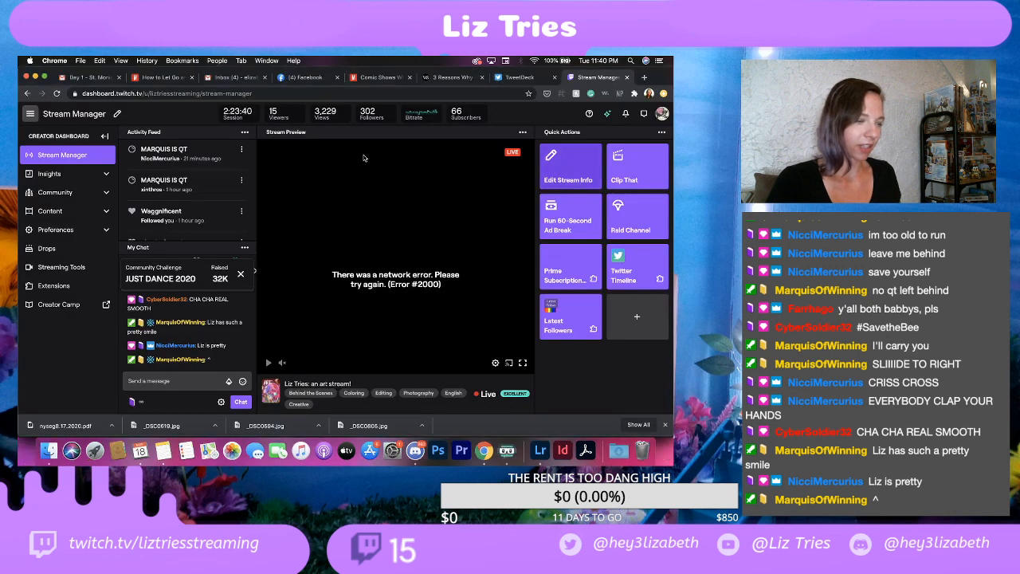
pyautogui.click(44, 76)
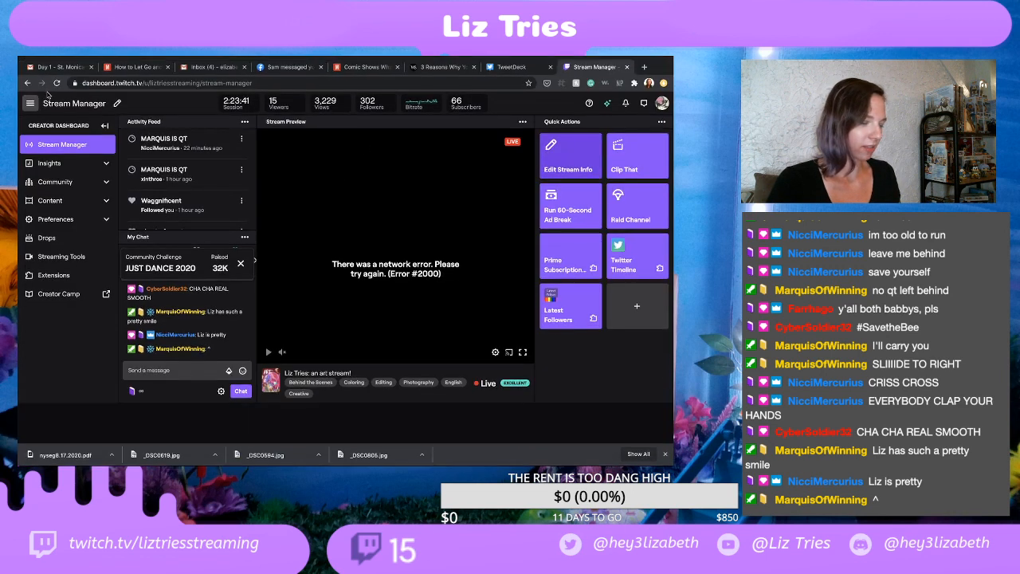
pyautogui.click(57, 83)
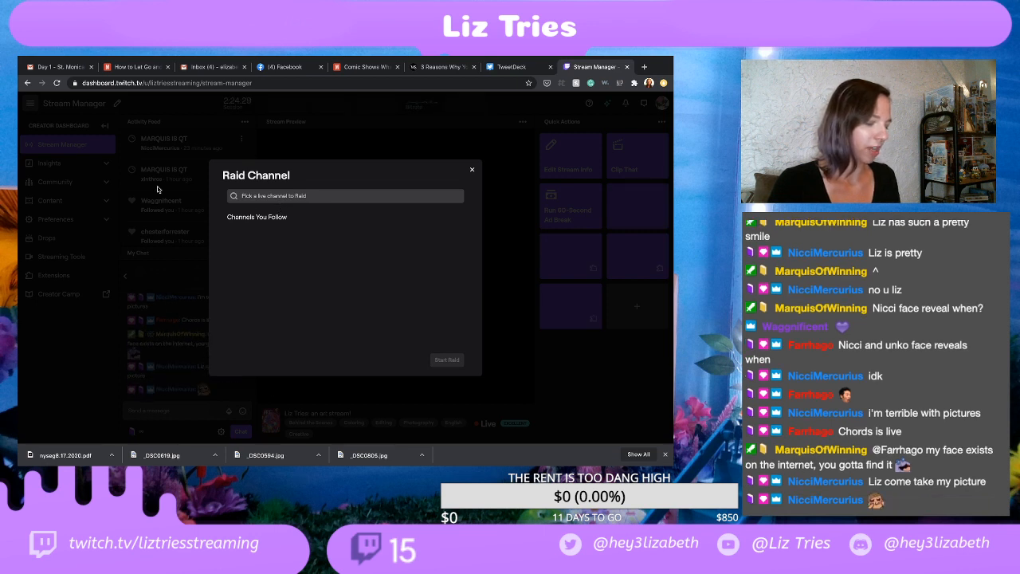
# Step: Search the live channels for "seventh_chords" and choose Seventh_Chords as the channel to raid
pyautogui.click(294, 195)
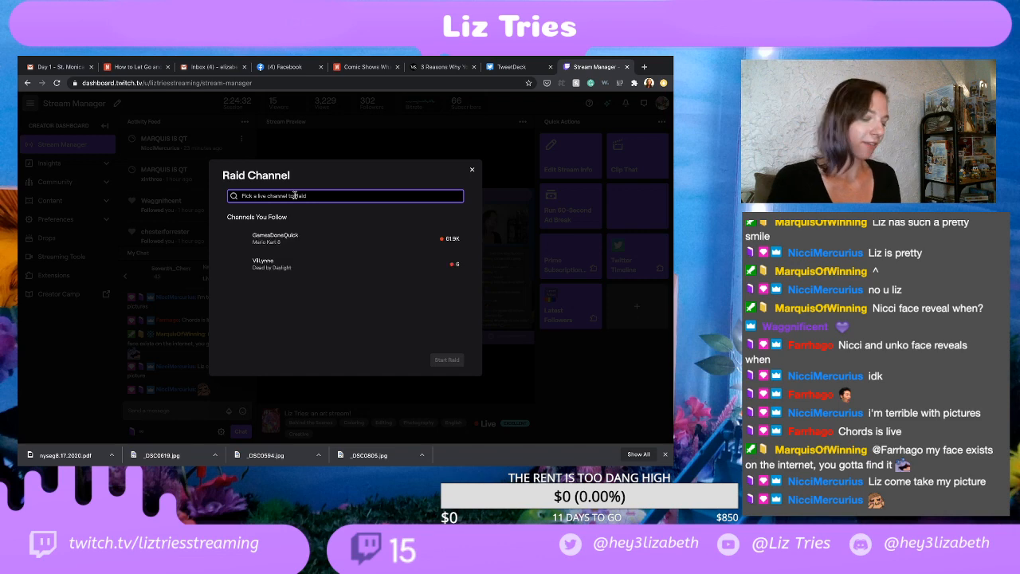
pyautogui.write('seventh')
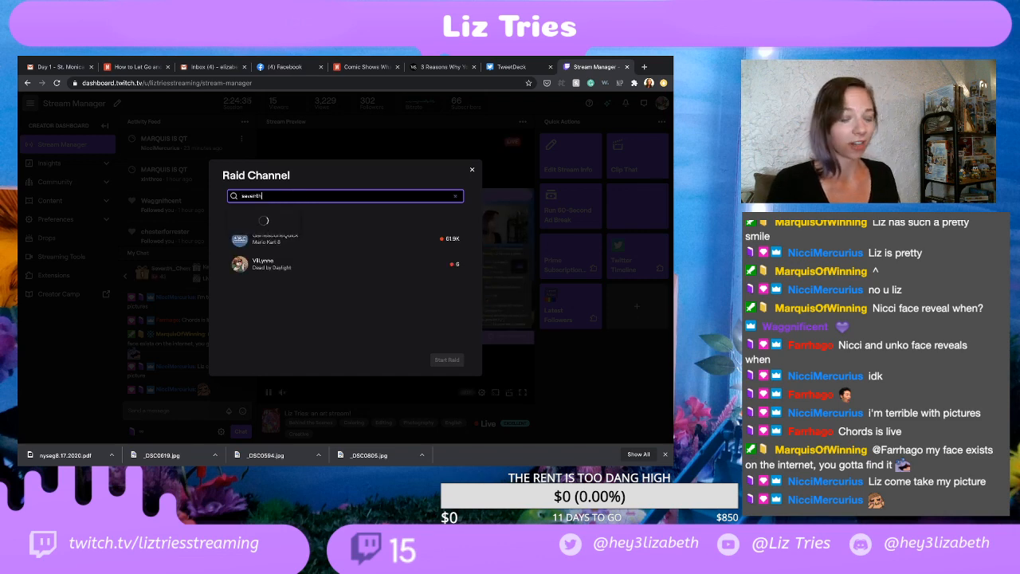
pyautogui.write('_chords')
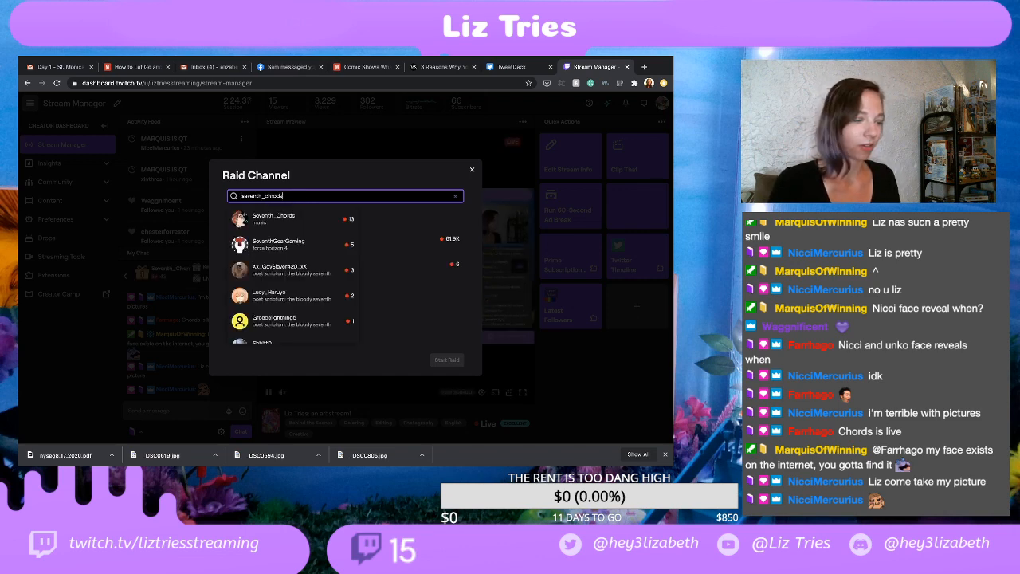
pyautogui.click(274, 219)
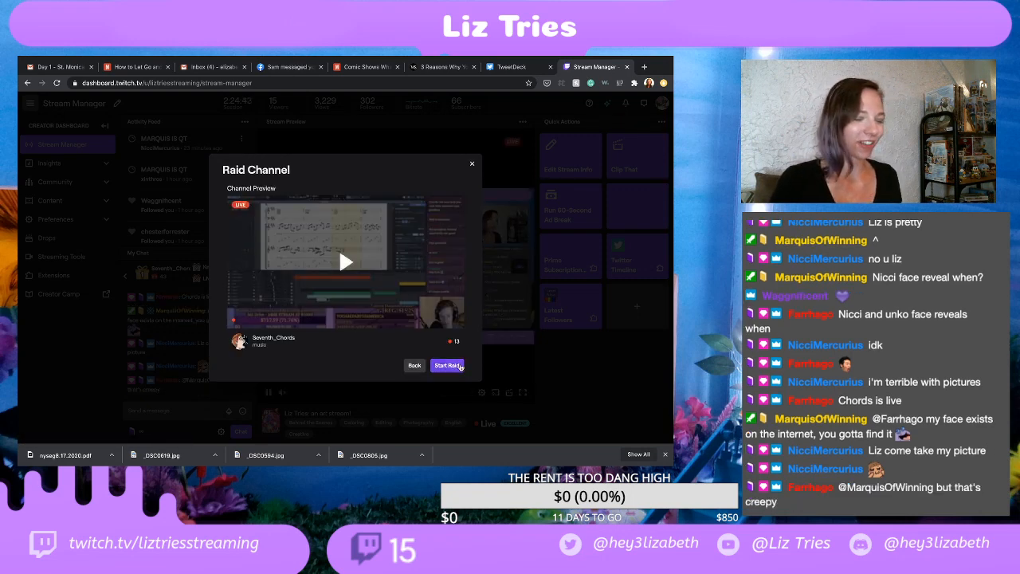
# Step: Start the raid on Seventh_Chords and send the waiting viewers over immediately
pyautogui.click(448, 365)
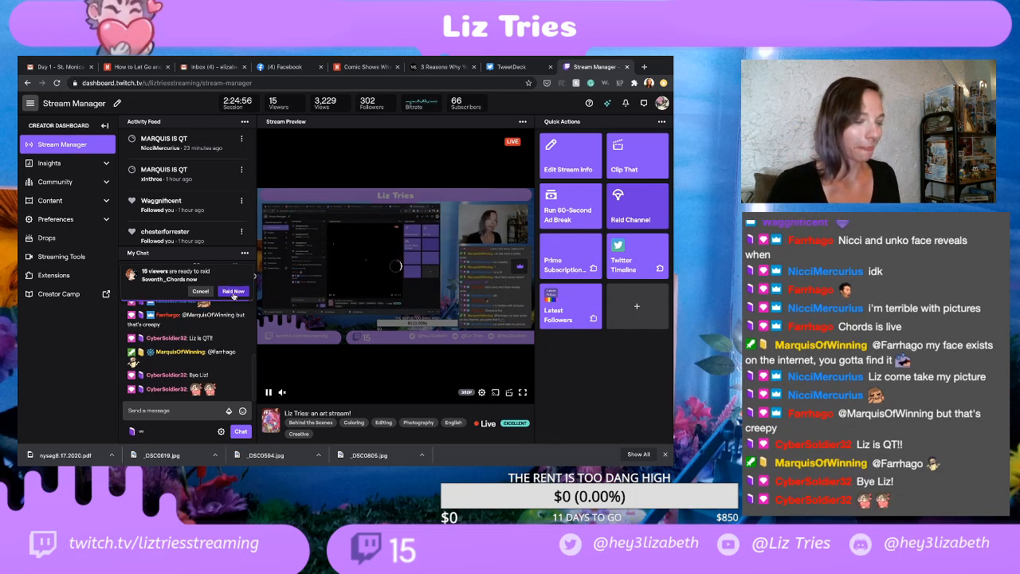
pyautogui.click(232, 291)
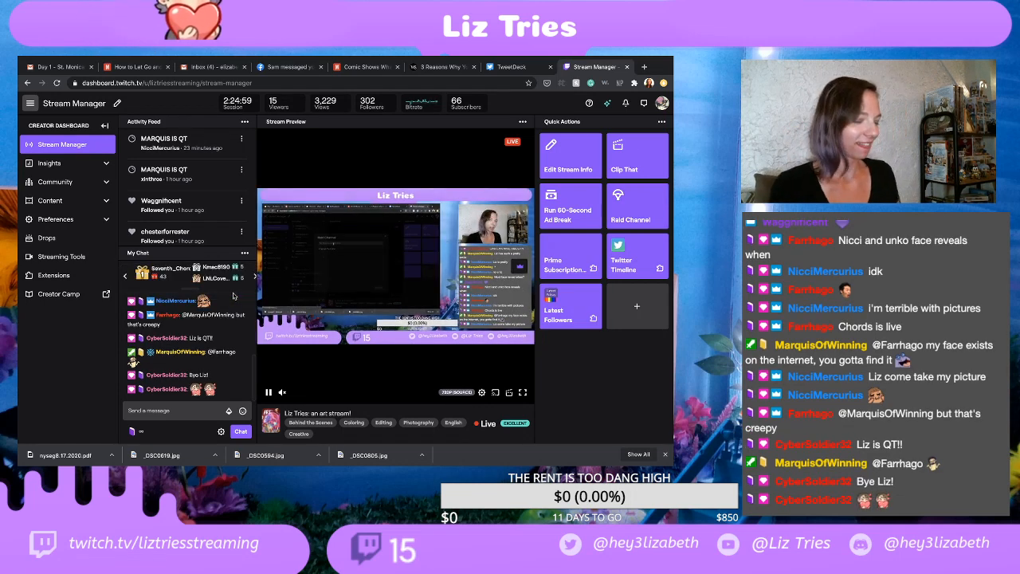
pyautogui.moveTo(498, 461)
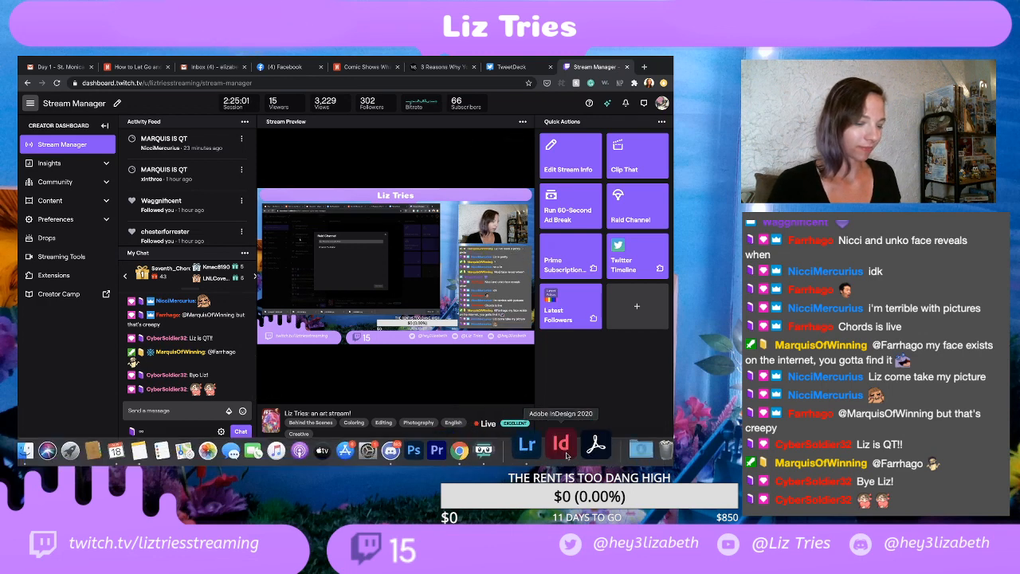